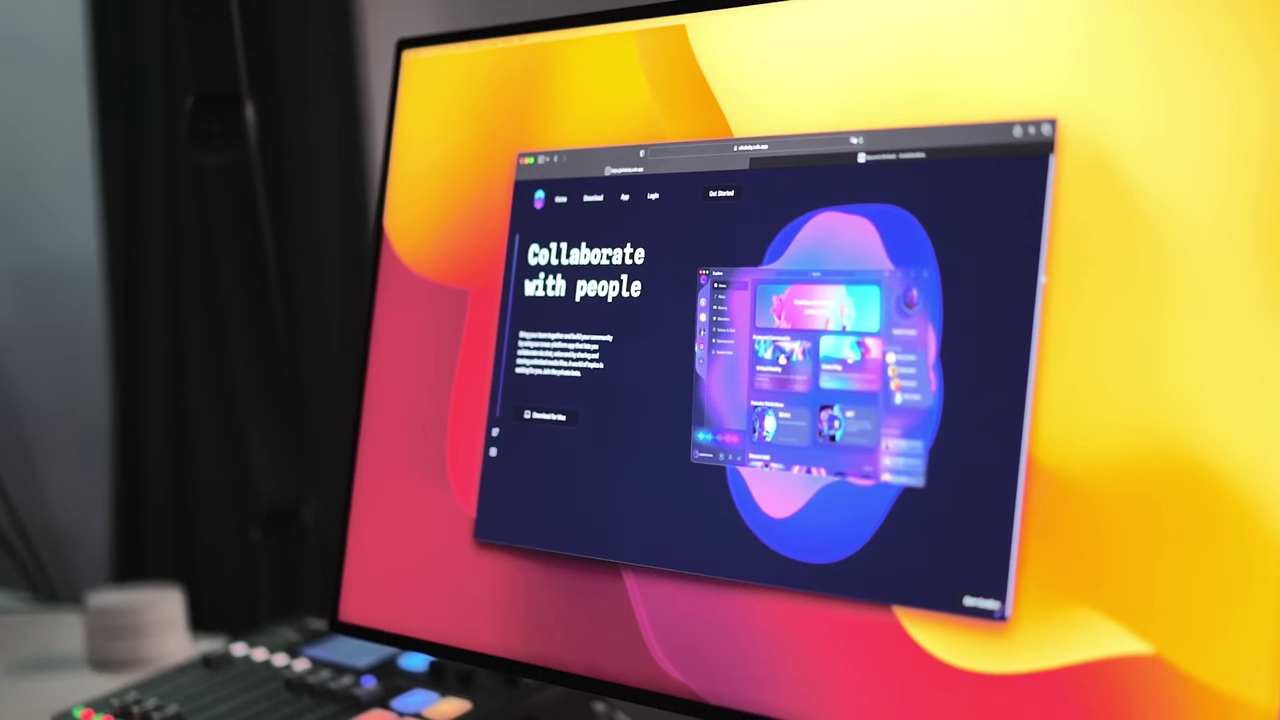
- Look over the finished Daccord landing page, its App.js code in CodeSandbox and the Desktop frame design in Figma
drag(941, 287, 857, 297)
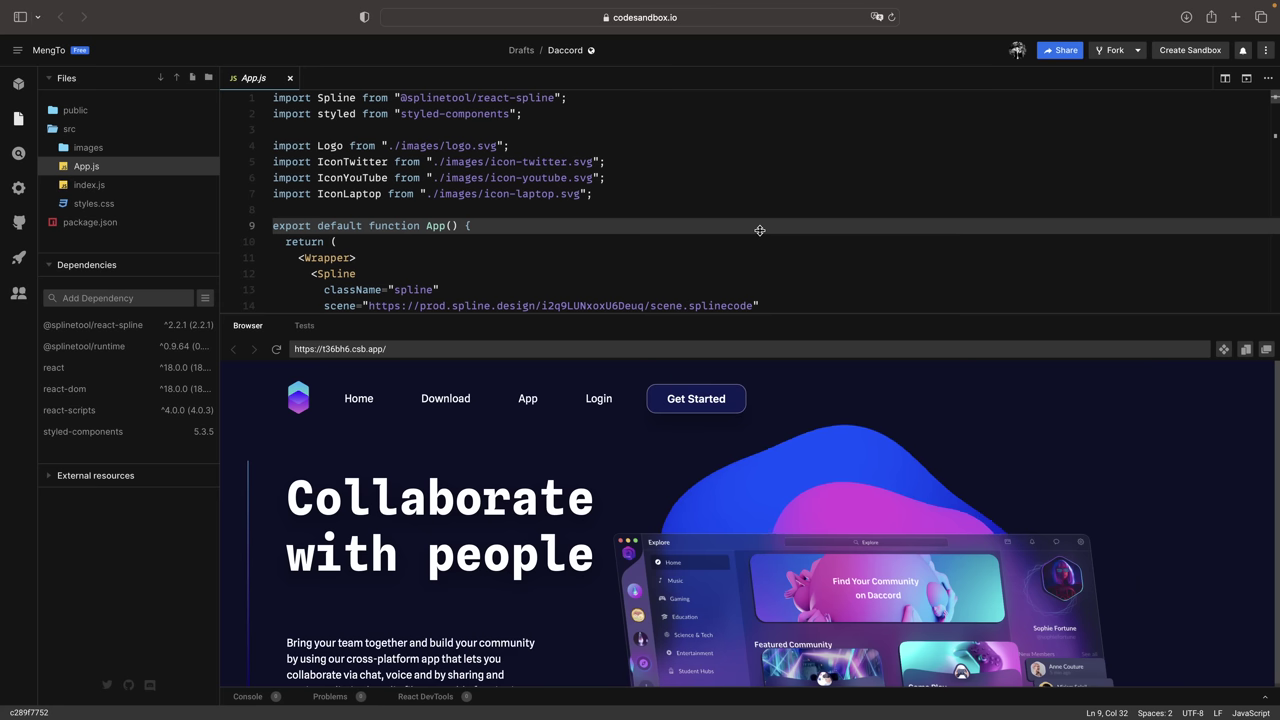
scroll(761, 227, down, 5)
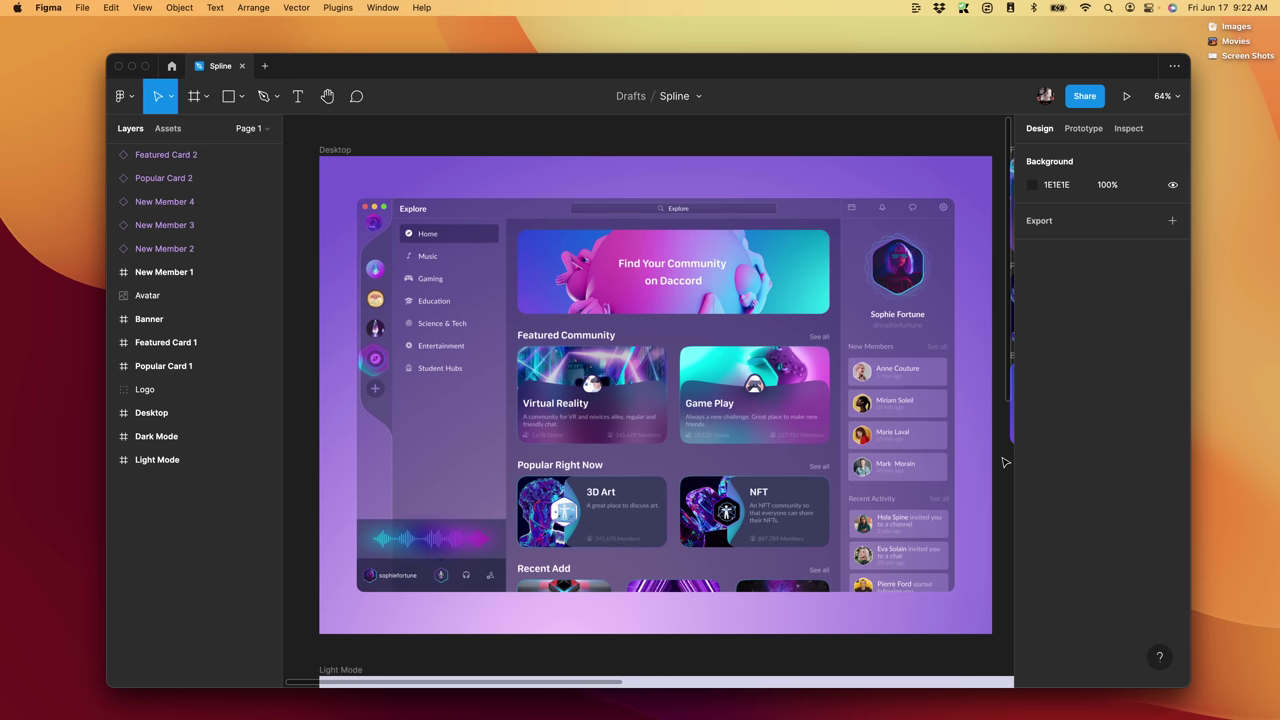
scroll(812, 458, right, 10)
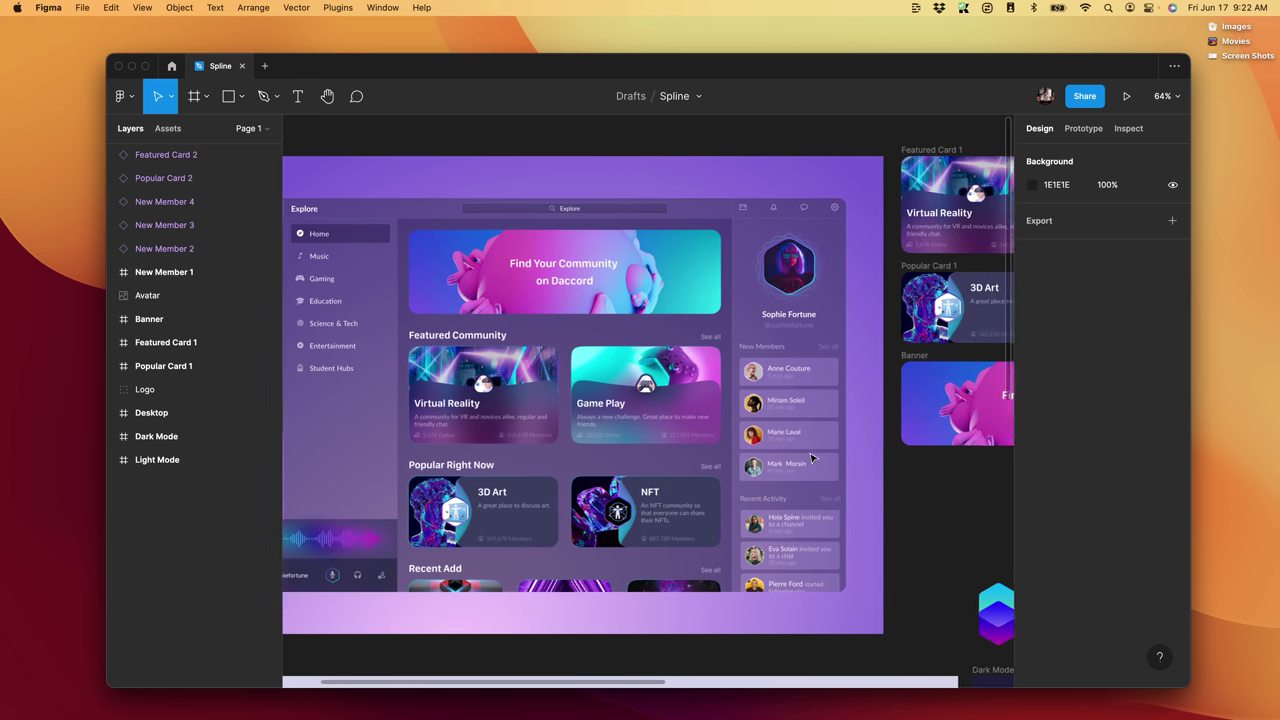
scroll(814, 458, up, 1)
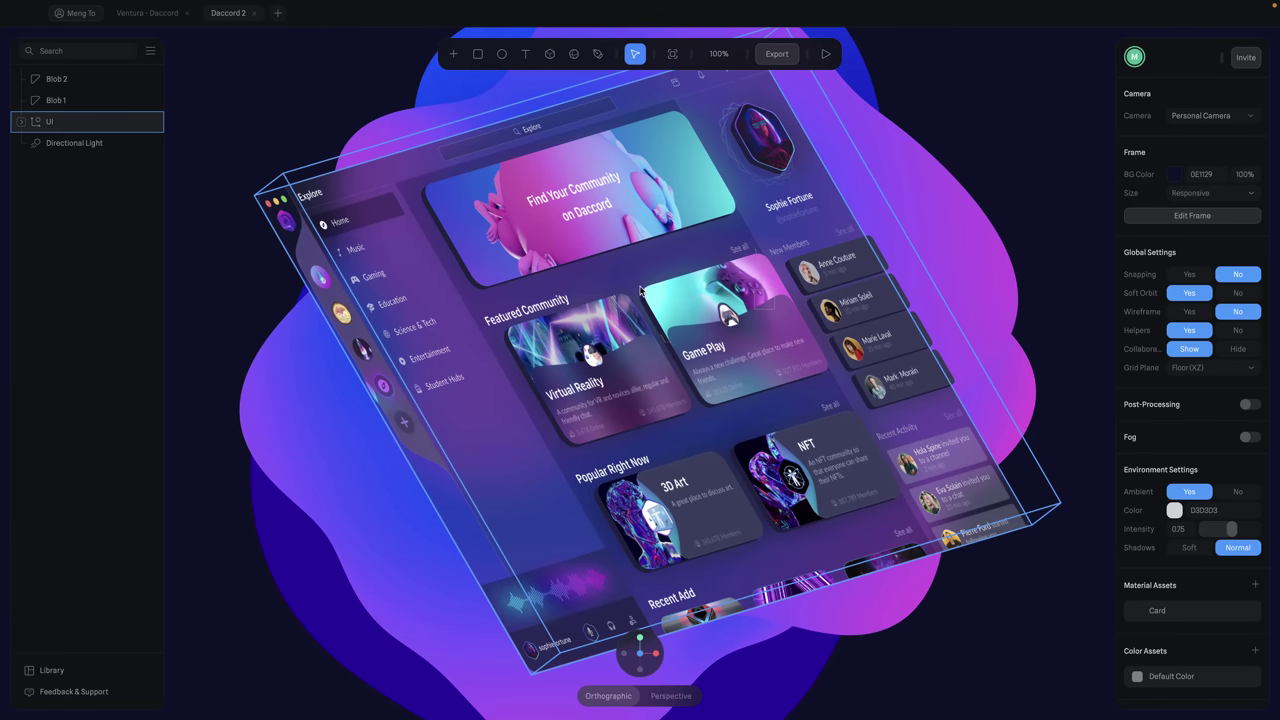
- In the Daccord 2 scene in Spline, expand the UI group, inspect New Member 1 and play the scene
click(22, 122)
click(80, 164)
click(80, 228)
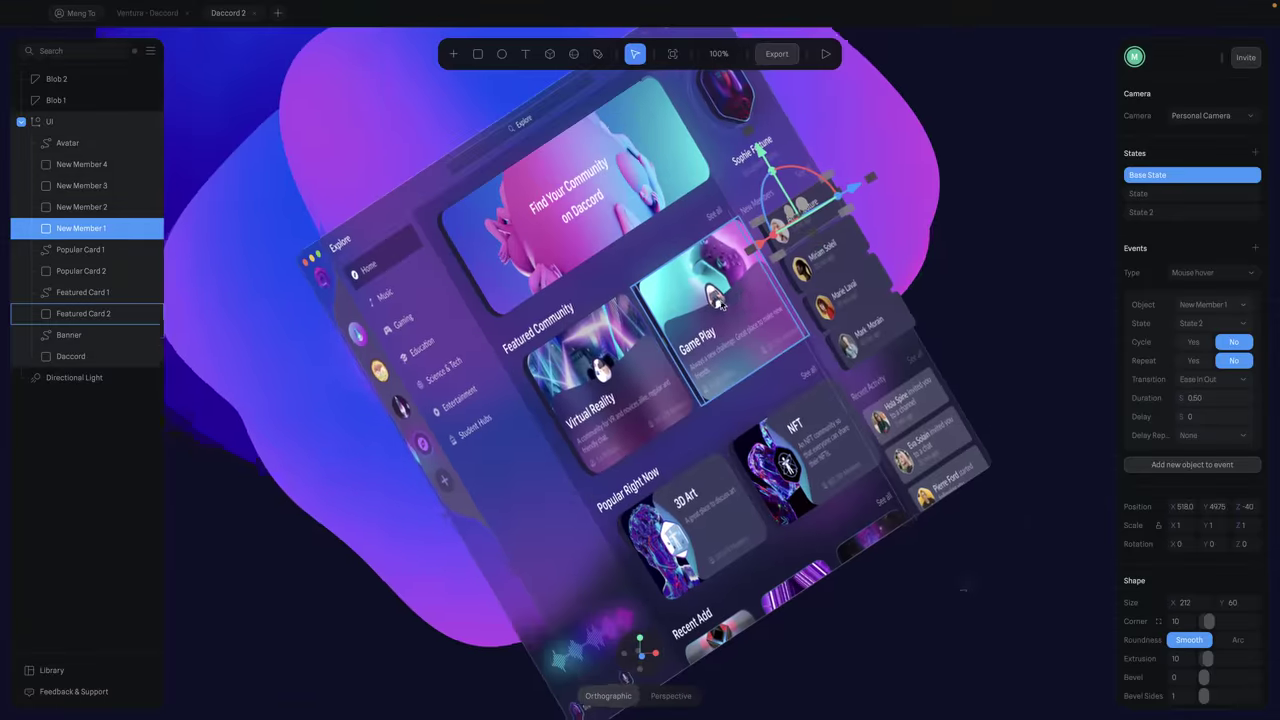
click(825, 53)
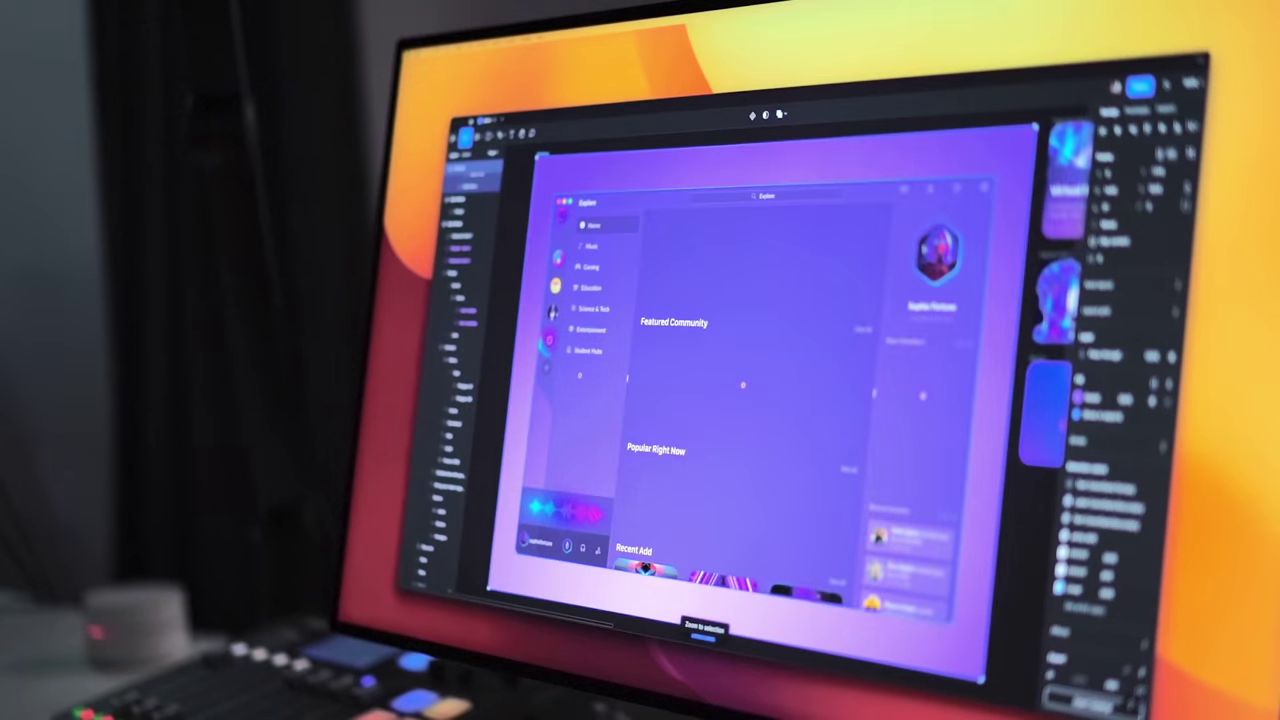
ctrl+scroll(922, 249, down, 5)
key(shift+2)
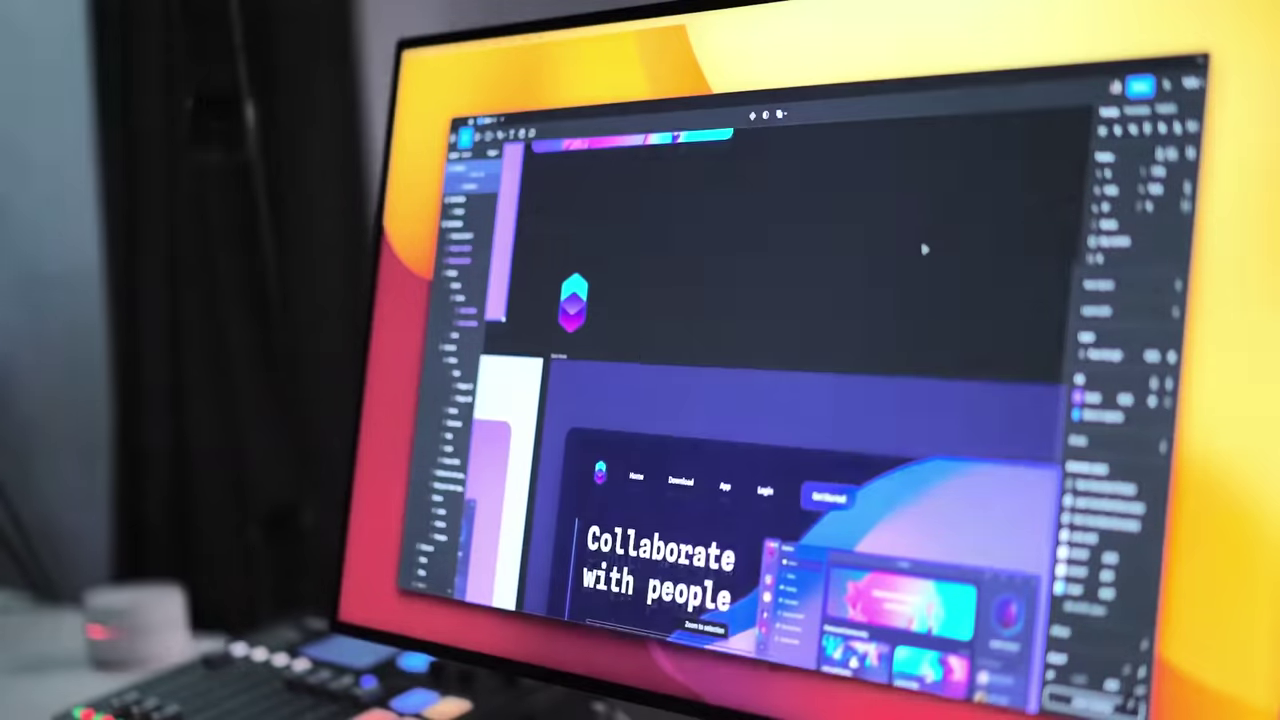
key(shift+2)
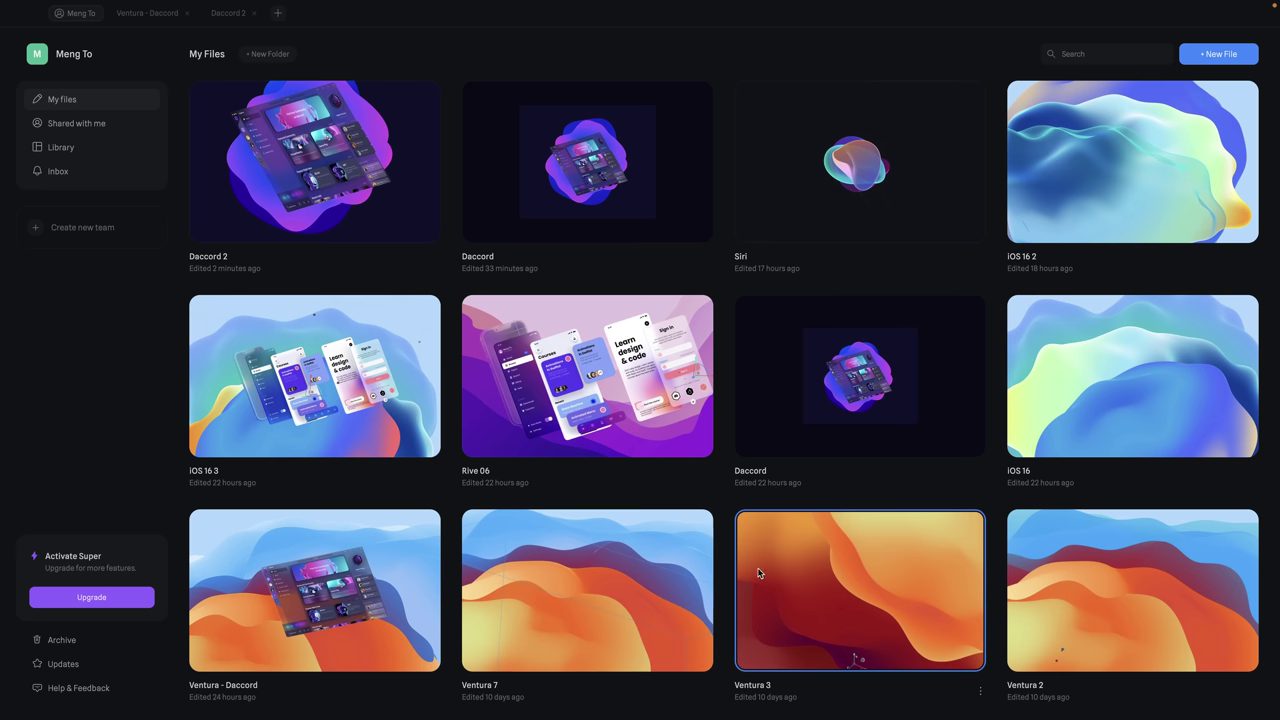
- Open the Rive 06 file in Spline and preview its scene in play mode
click(637, 403)
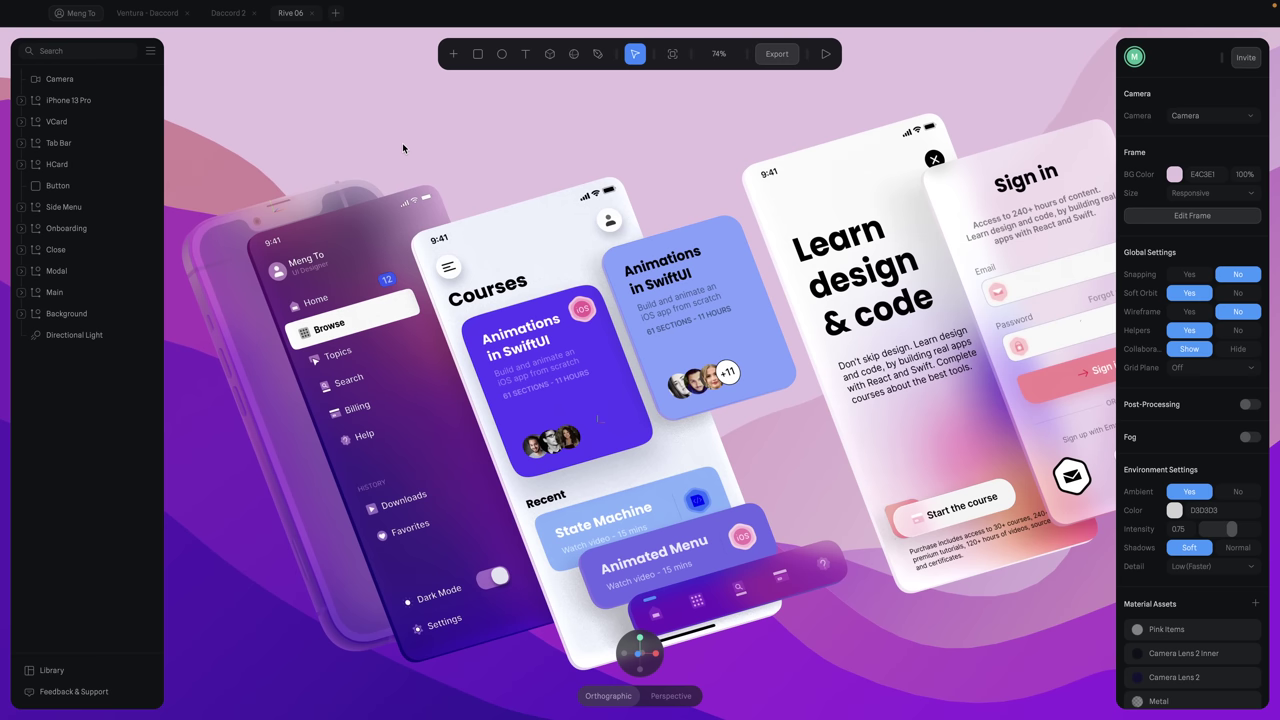
click(825, 53)
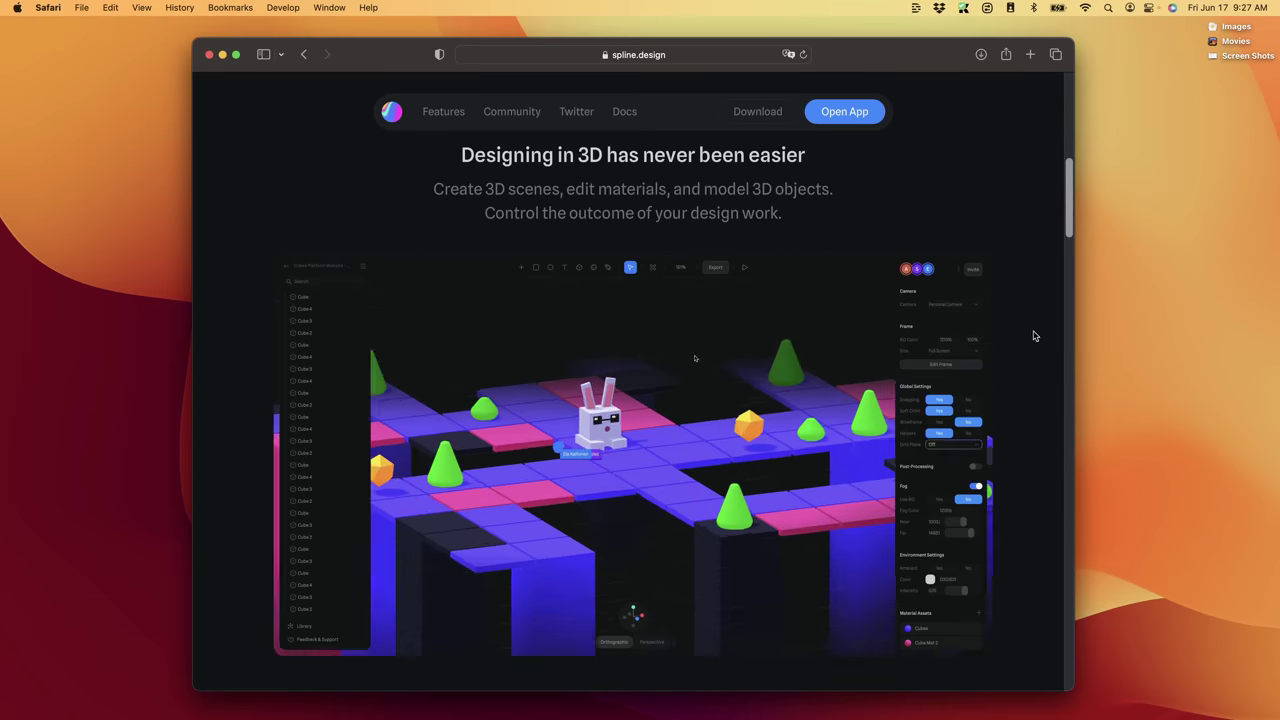
- Examine the feature sections on the spline.design website and view the Tab Bar group in the Rive 06 scene
scroll(1037, 335, down, 3)
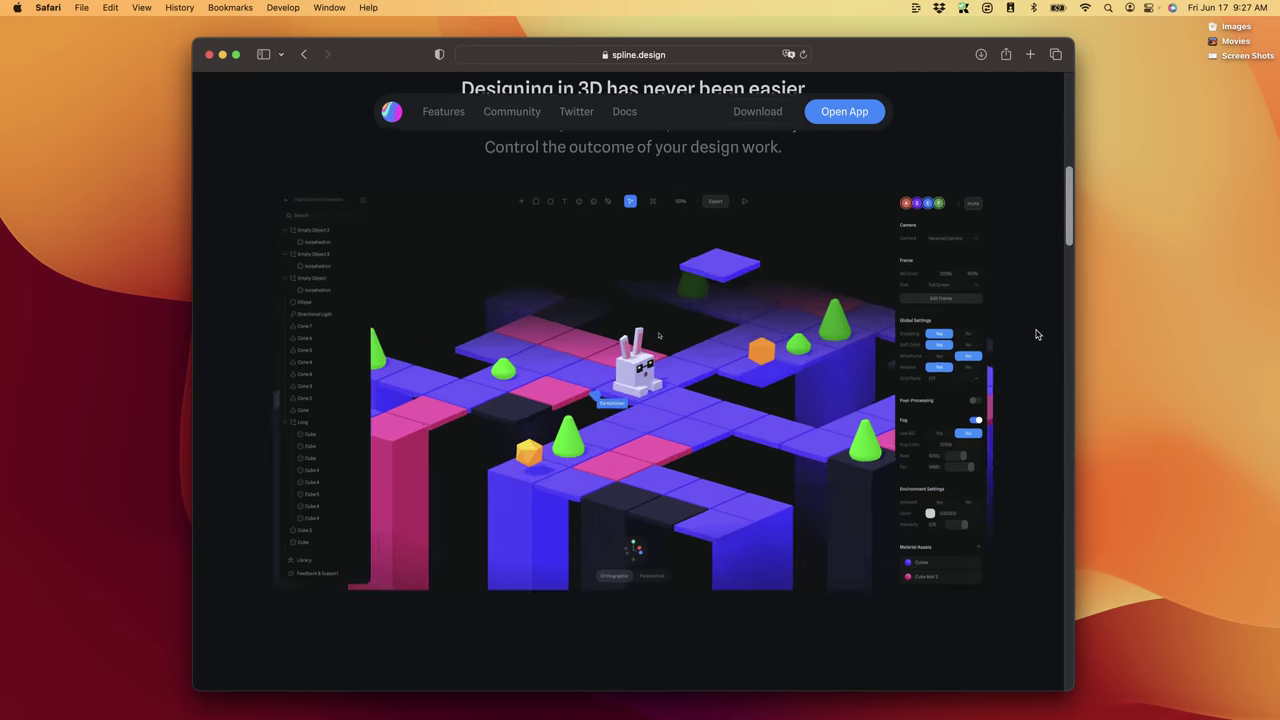
scroll(1037, 335, down, 5)
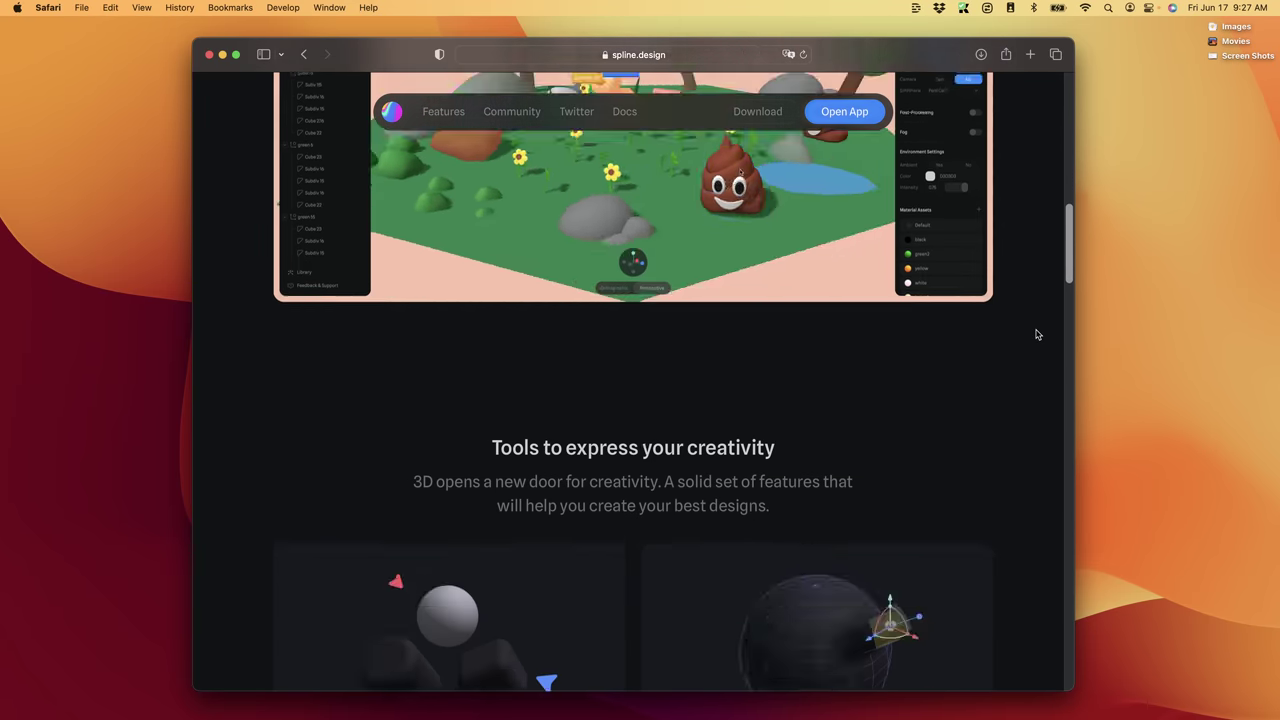
scroll(1037, 335, down, 2)
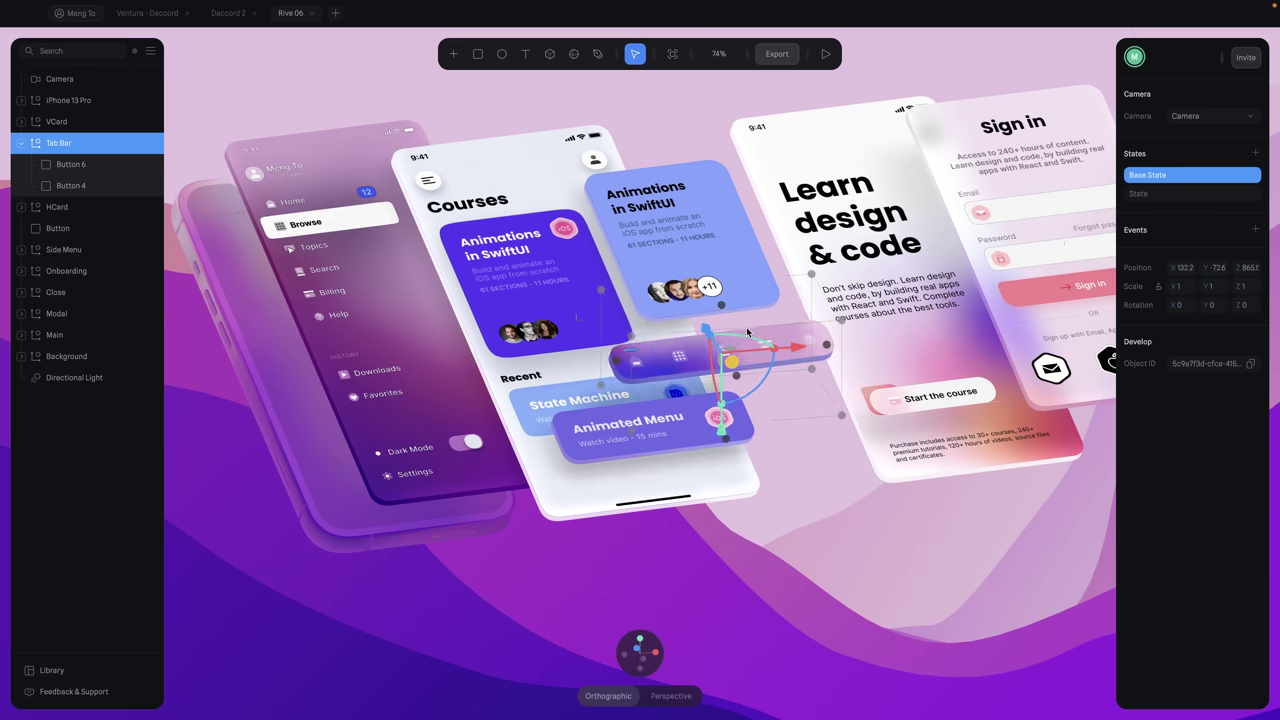
drag(757, 371, 784, 477)
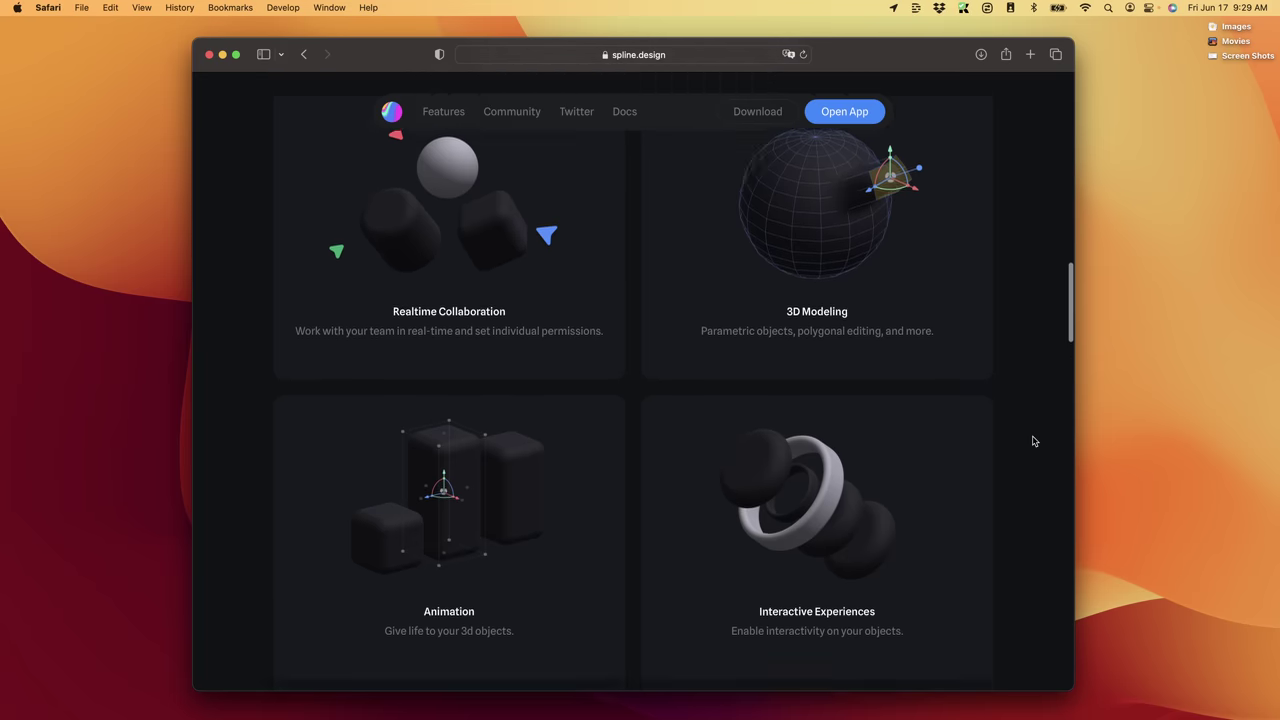
scroll(1034, 441, down, 5)
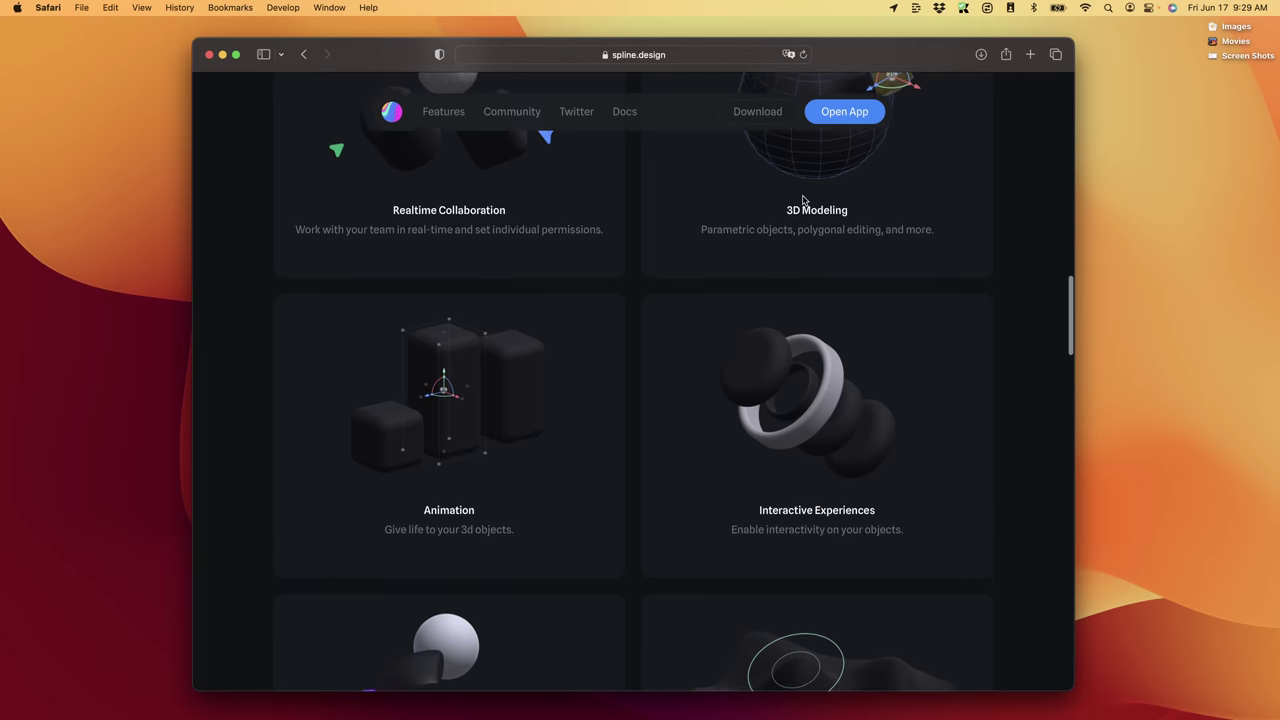
scroll(815, 274, down, 1)
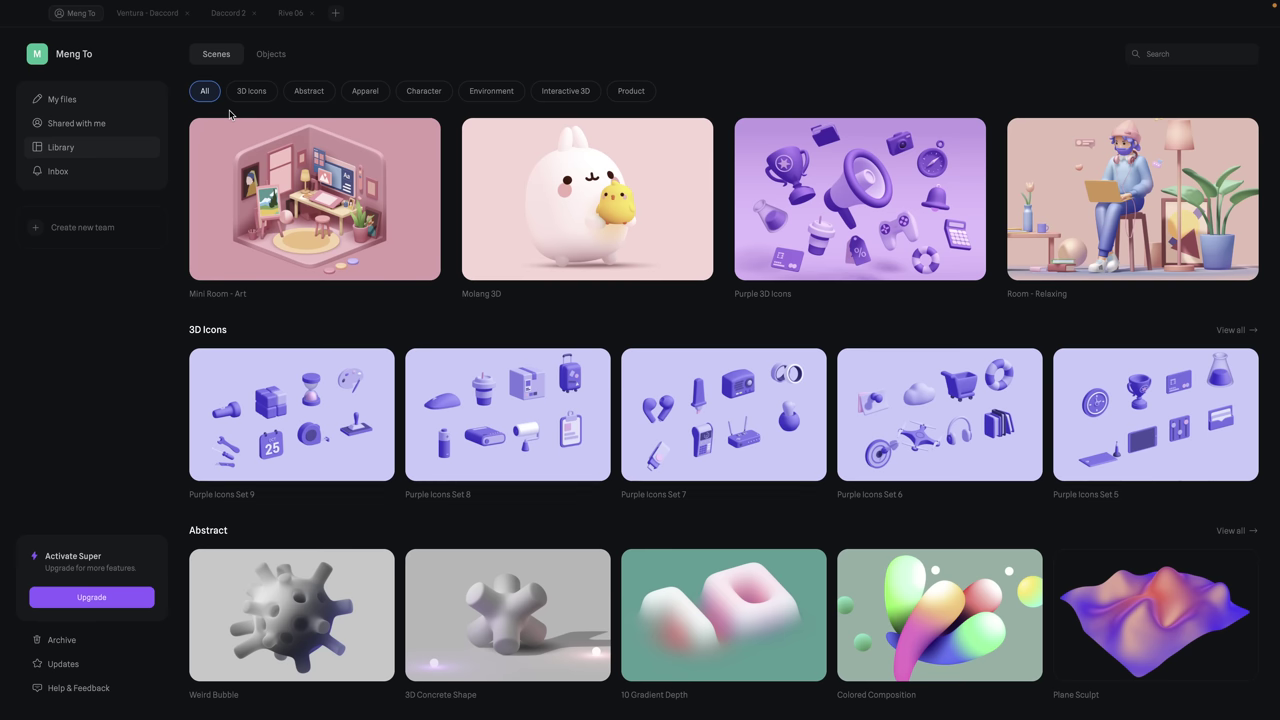
- Browse the Spline library scenes in the 3D Icons, Abstract, Apparel and Interactive 3D categories
click(250, 97)
click(312, 94)
click(370, 96)
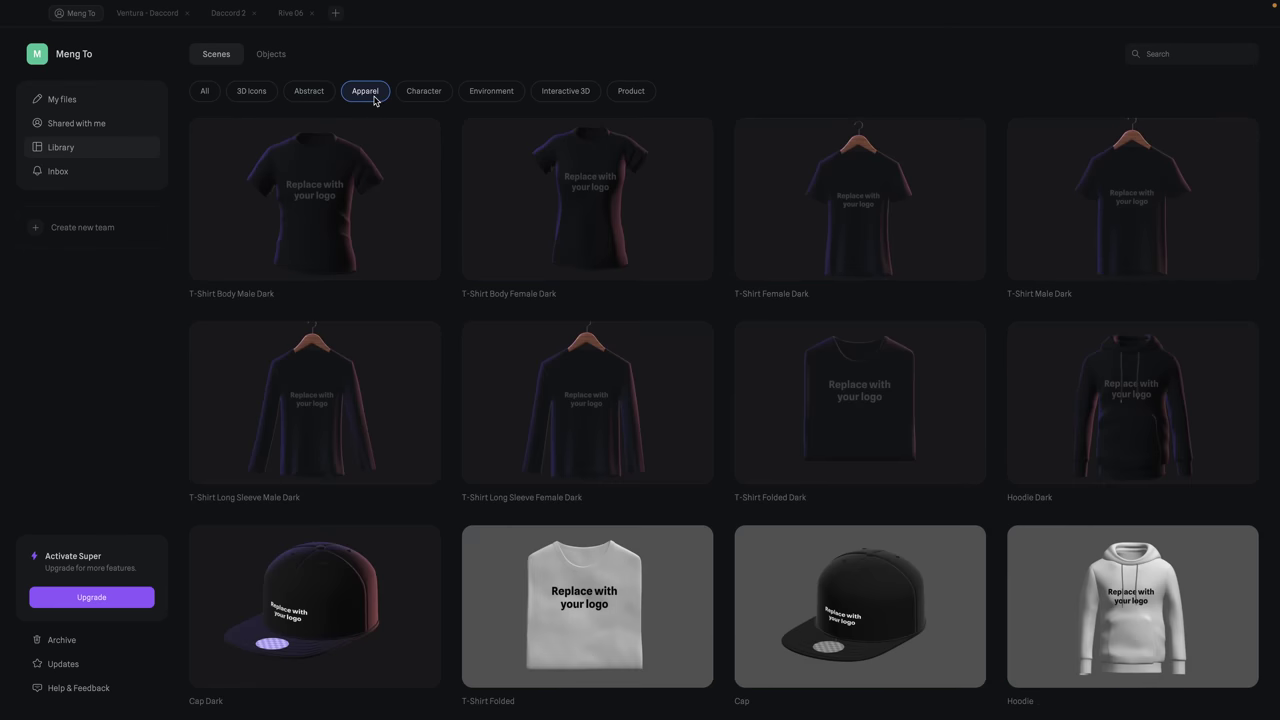
click(547, 92)
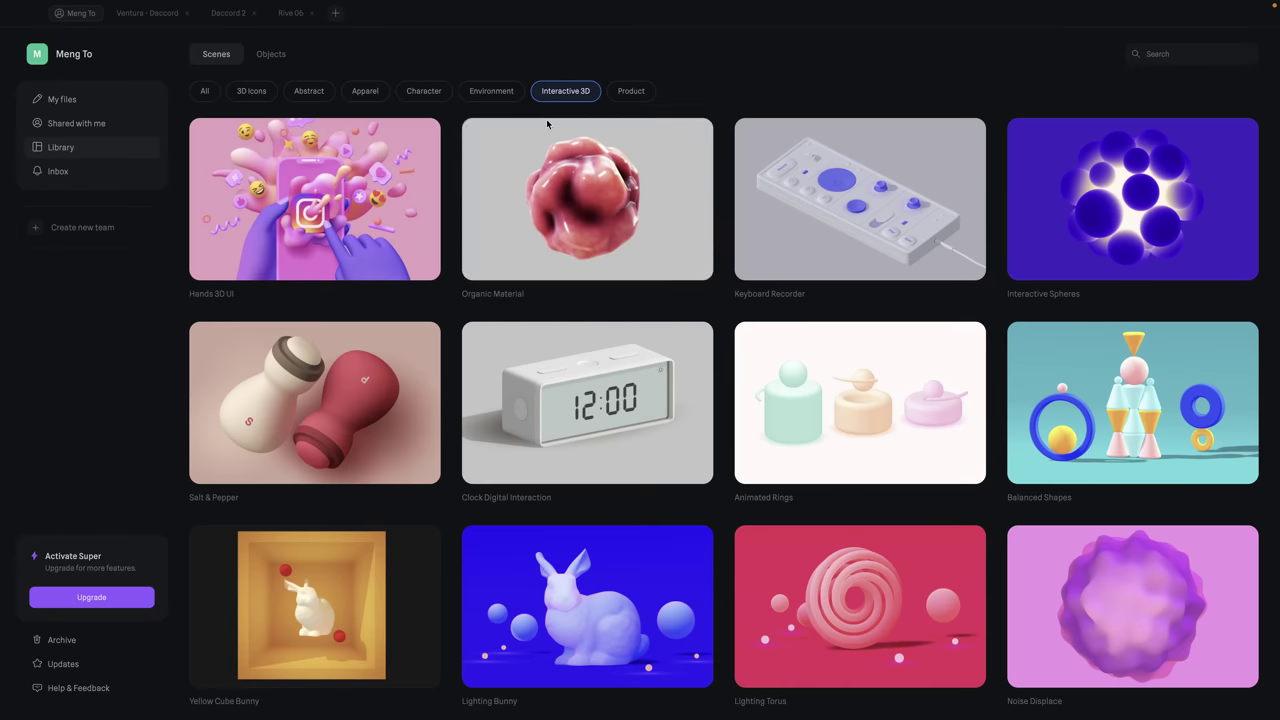
- Preview the Hands 3D UI library scene in play mode and close its copy
click(378, 221)
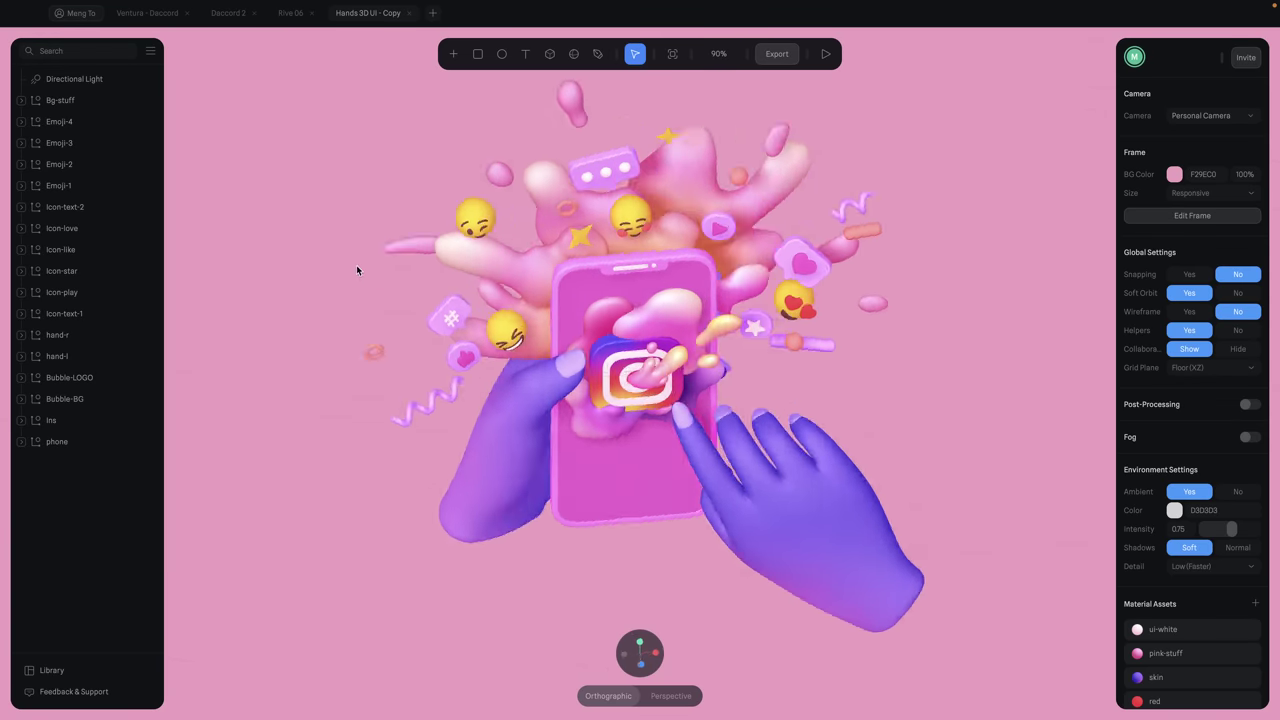
click(825, 56)
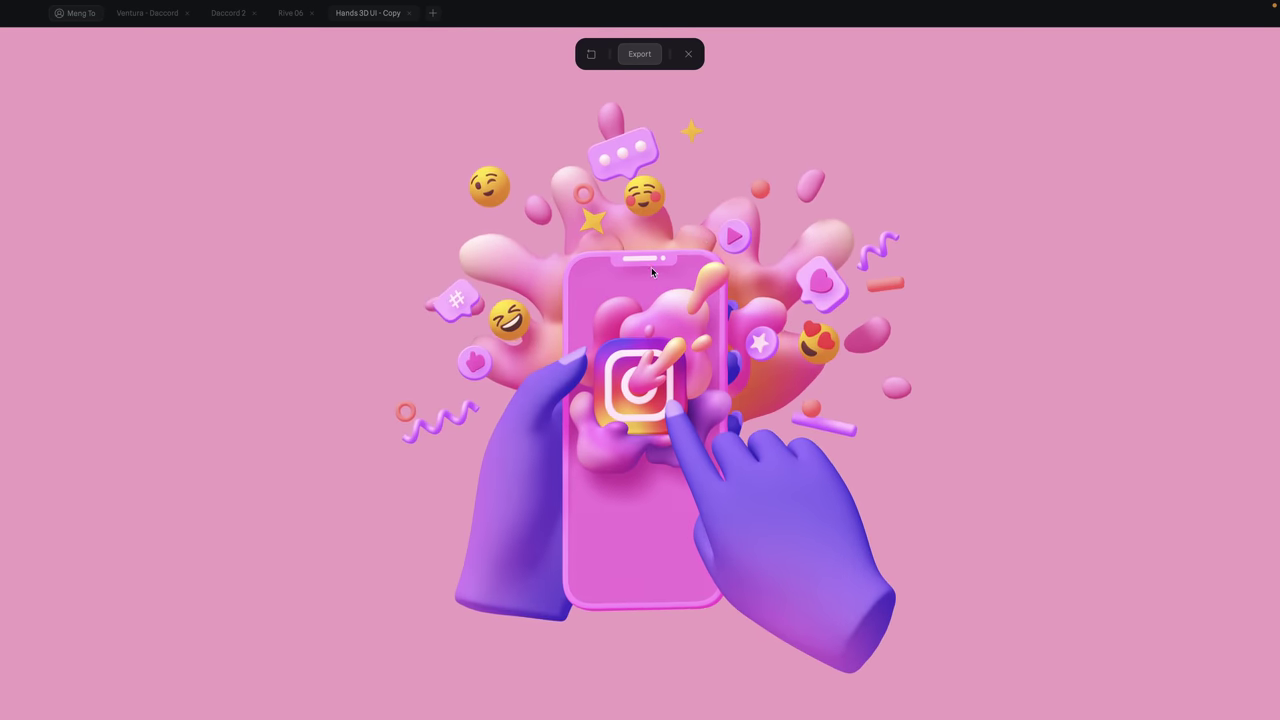
key(ctrl+w)
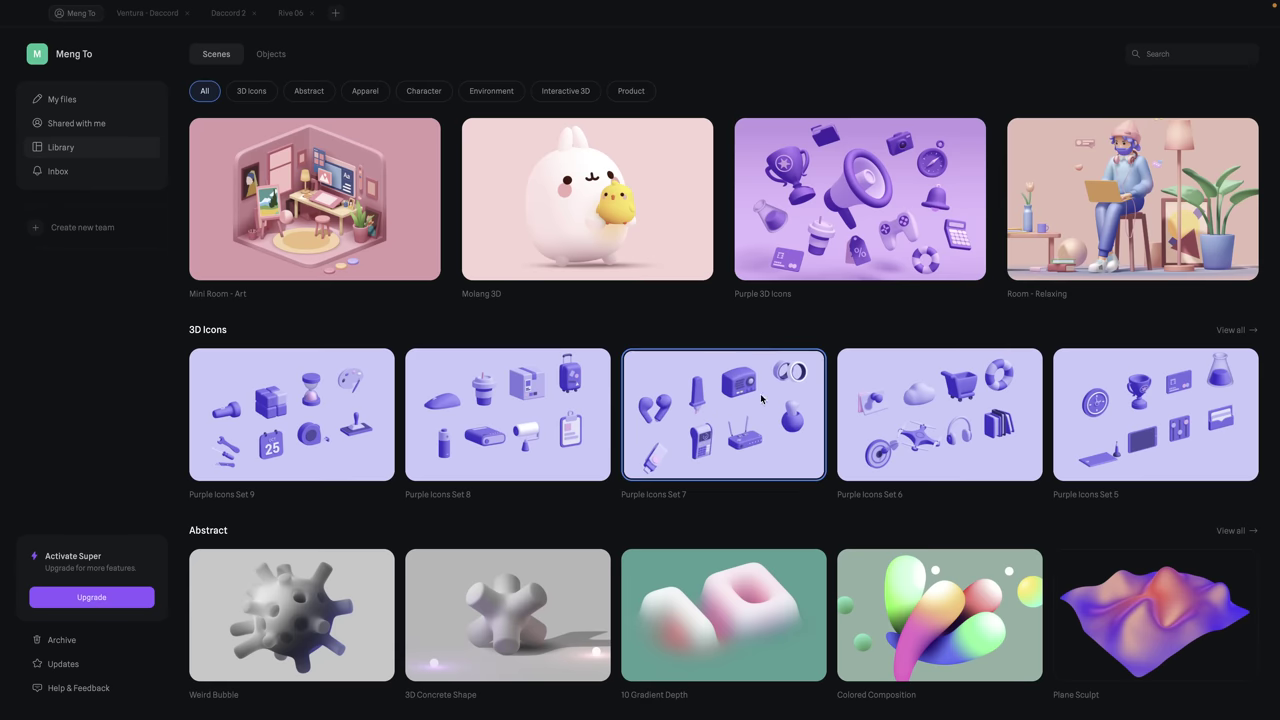
- Open the Purple 3D Icons library scene to view it from another angle, and close its copy
click(829, 189)
drag(764, 282, 731, 297)
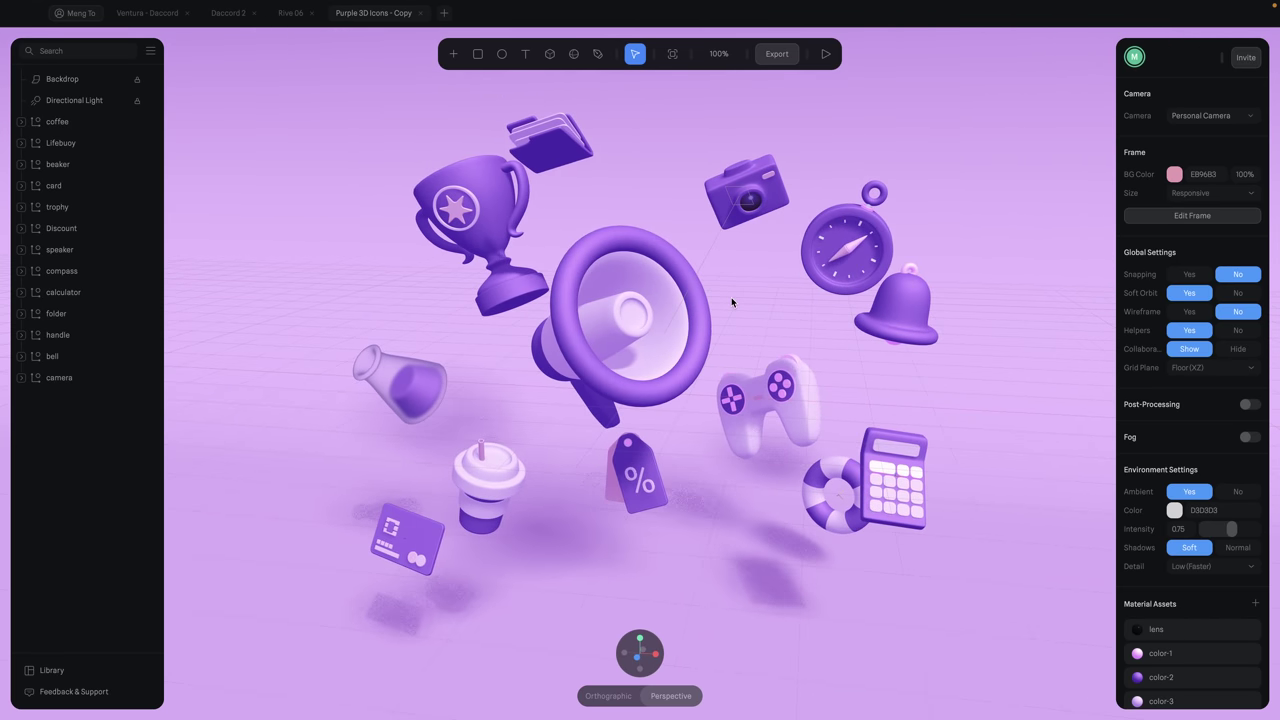
click(420, 13)
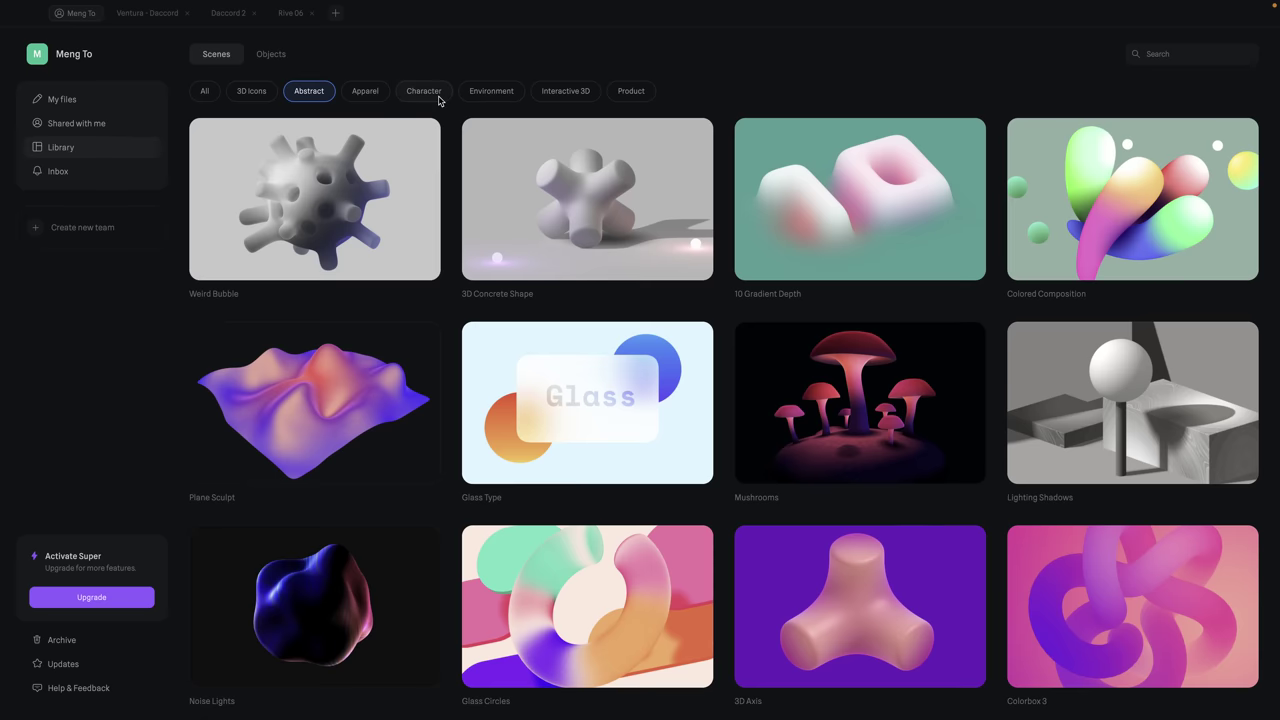
- Browse the Character scenes in the library
click(438, 90)
scroll(637, 390, down, 1)
scroll(637, 388, down, 3)
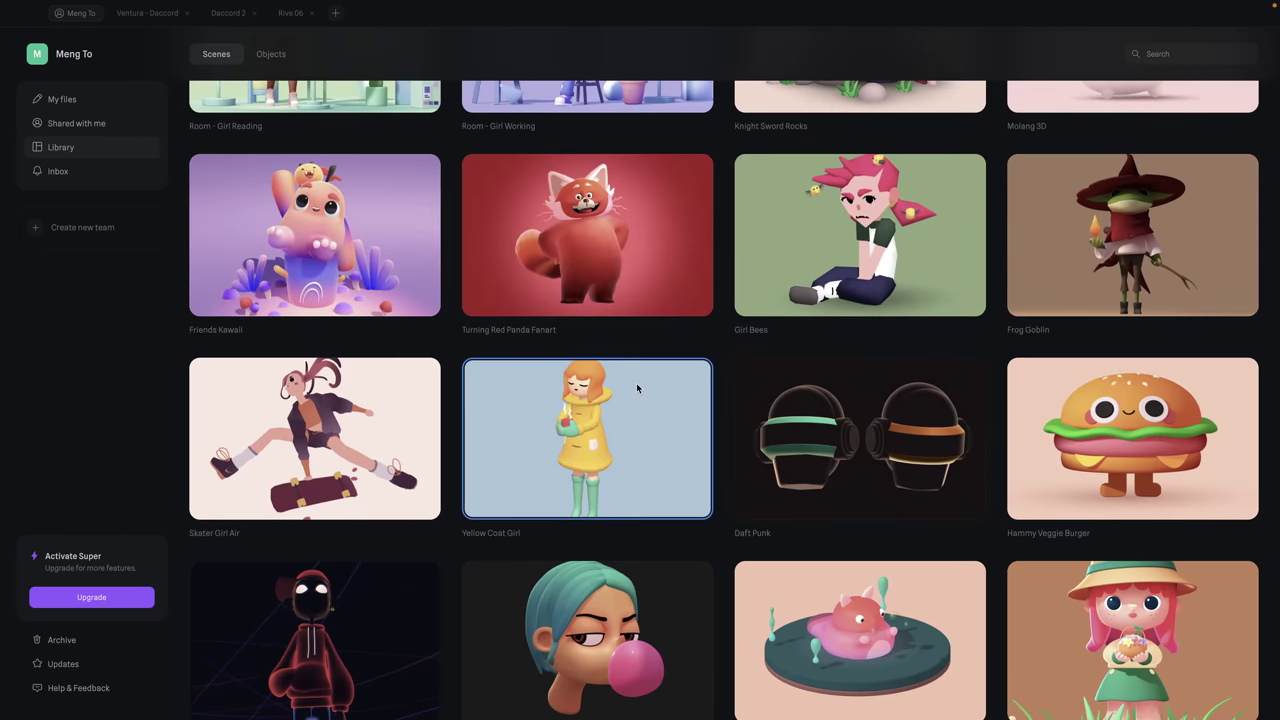
scroll(636, 382, down, 6)
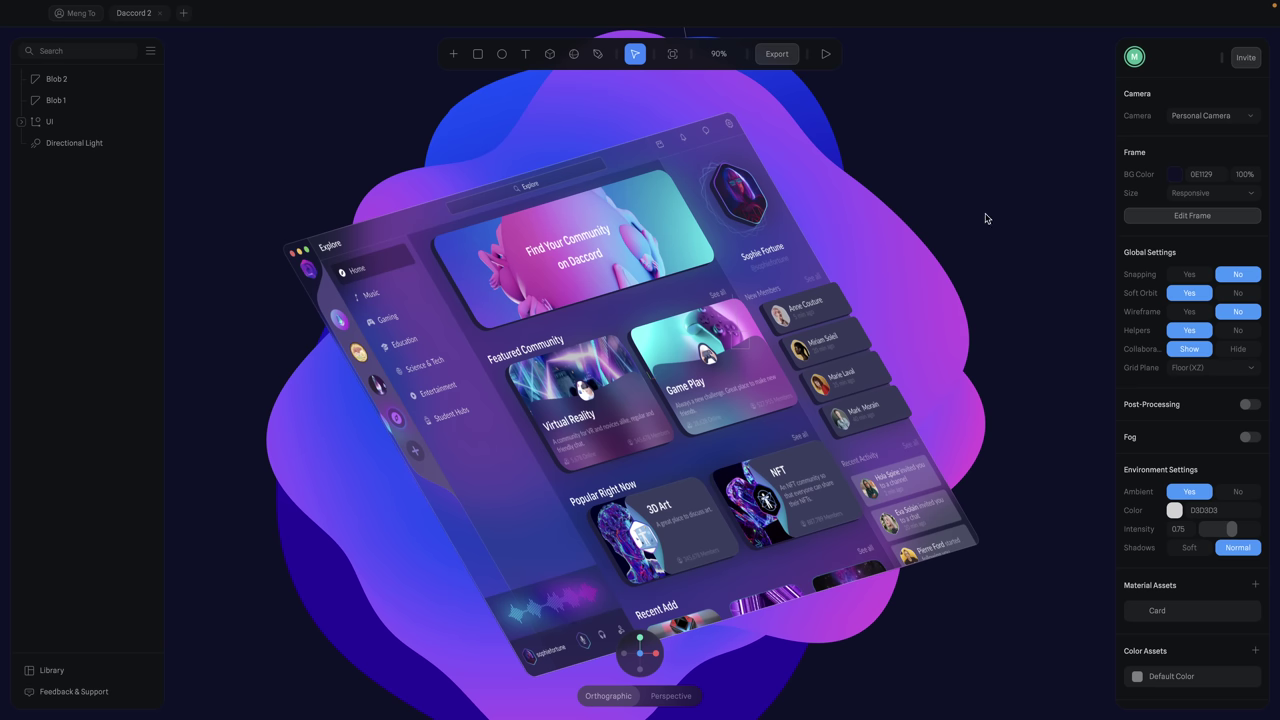
- In the Daccord 2 scene, expand the UI group and inspect the properties of Avatar and New Member 1
click(122, 124)
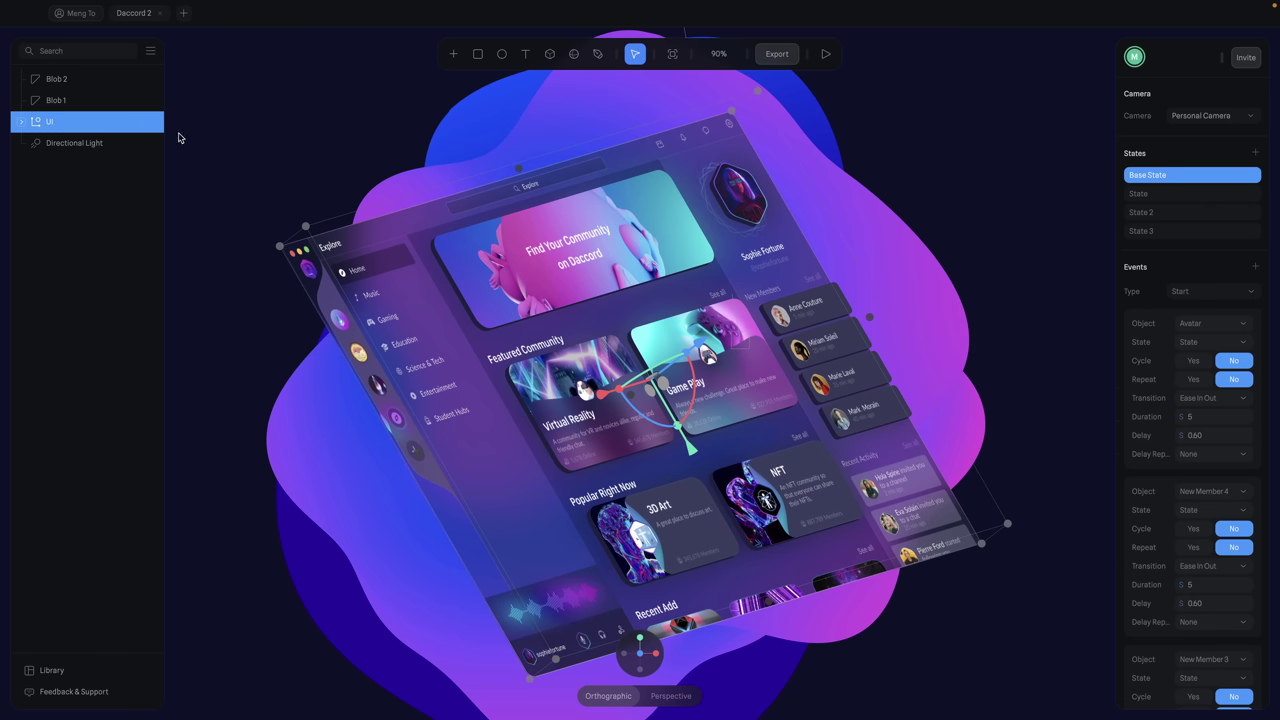
click(21, 121)
click(82, 151)
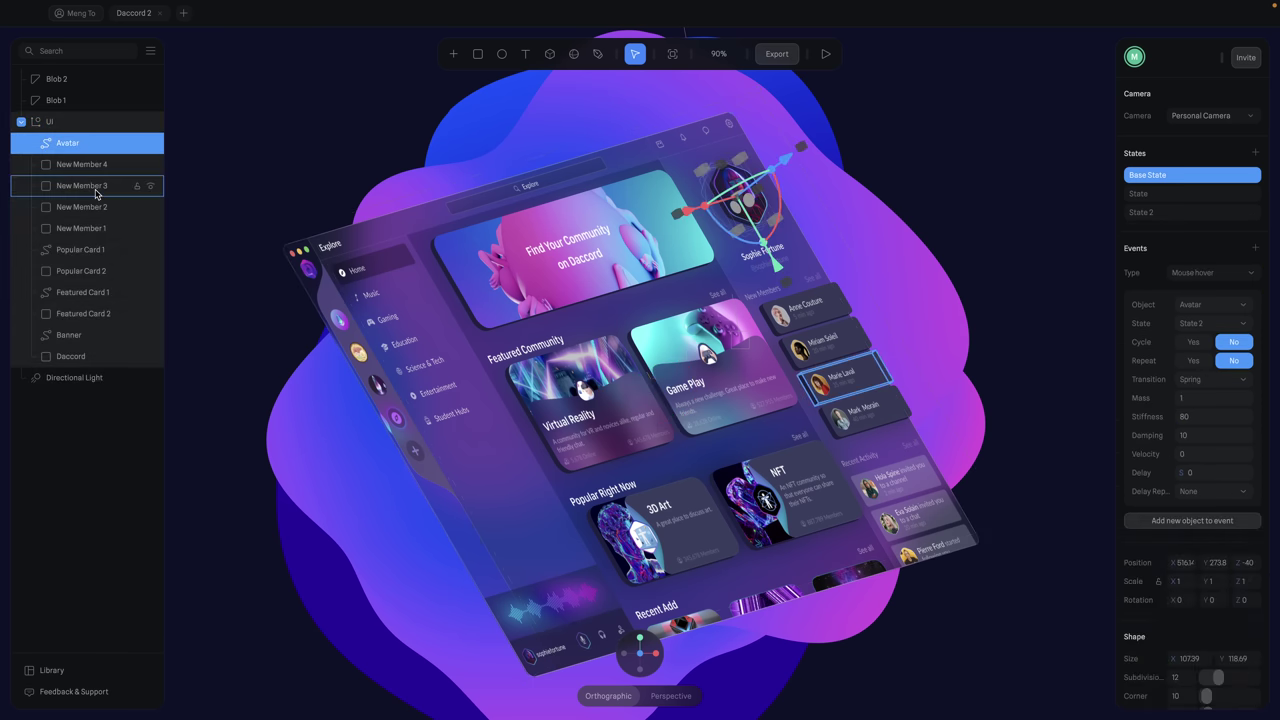
click(101, 237)
drag(1060, 650, 993, 583)
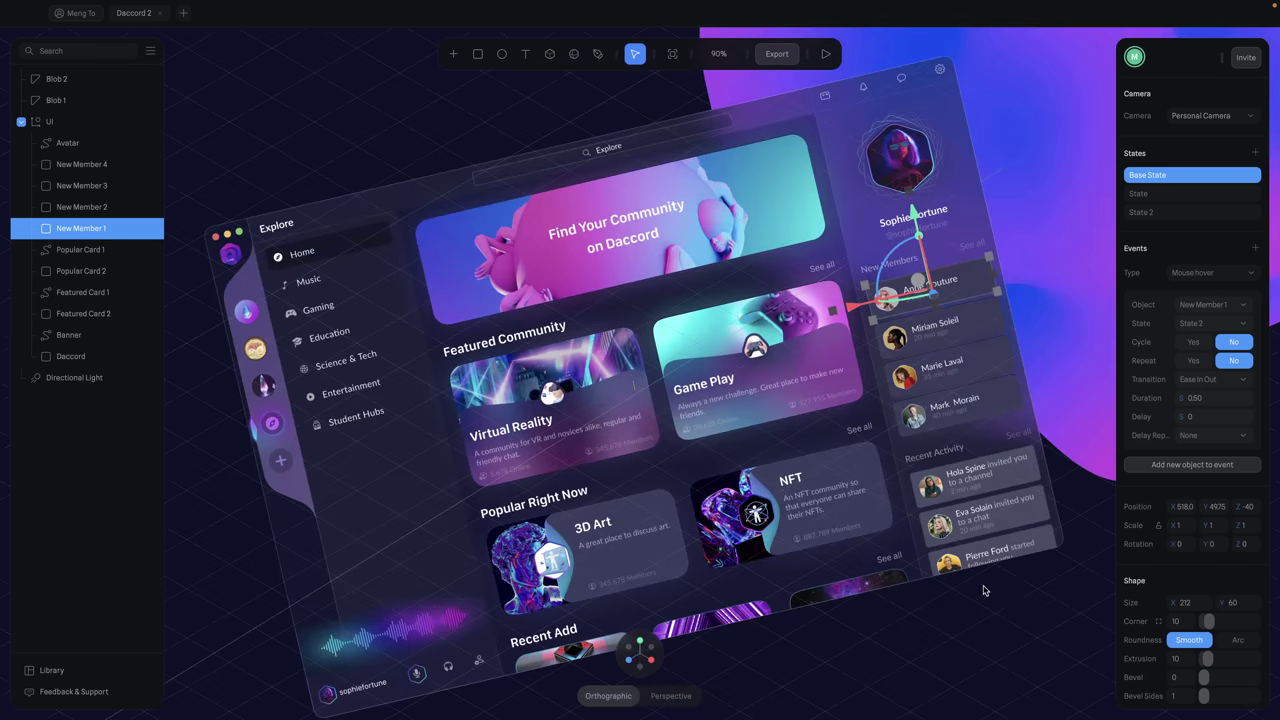
key(Escape)
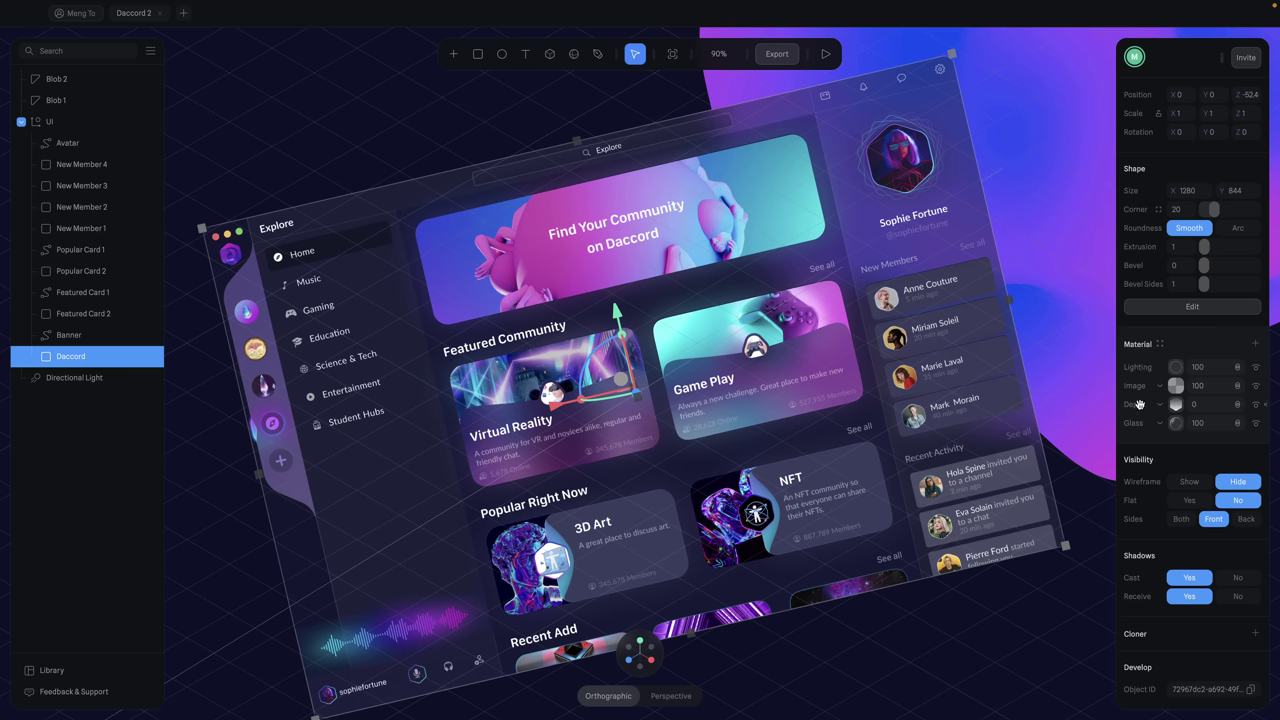
- Inspect the Blob 1 shape behind the interface, including its states and events, and clear the selection
drag(1062, 463, 925, 90)
click(866, 151)
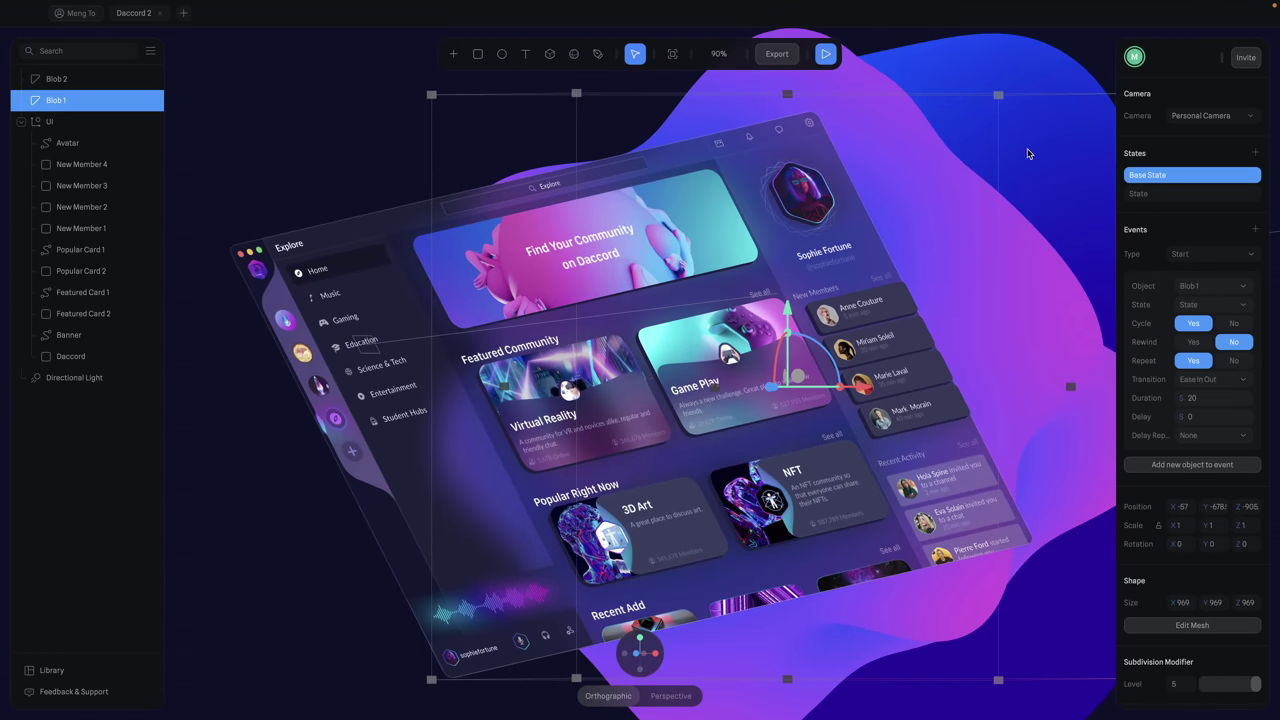
key(Escape)
- Set the Daccord 2 scene's export type to Code (Experimental), show the framework options and open the export on CodeSandbox
click(777, 53)
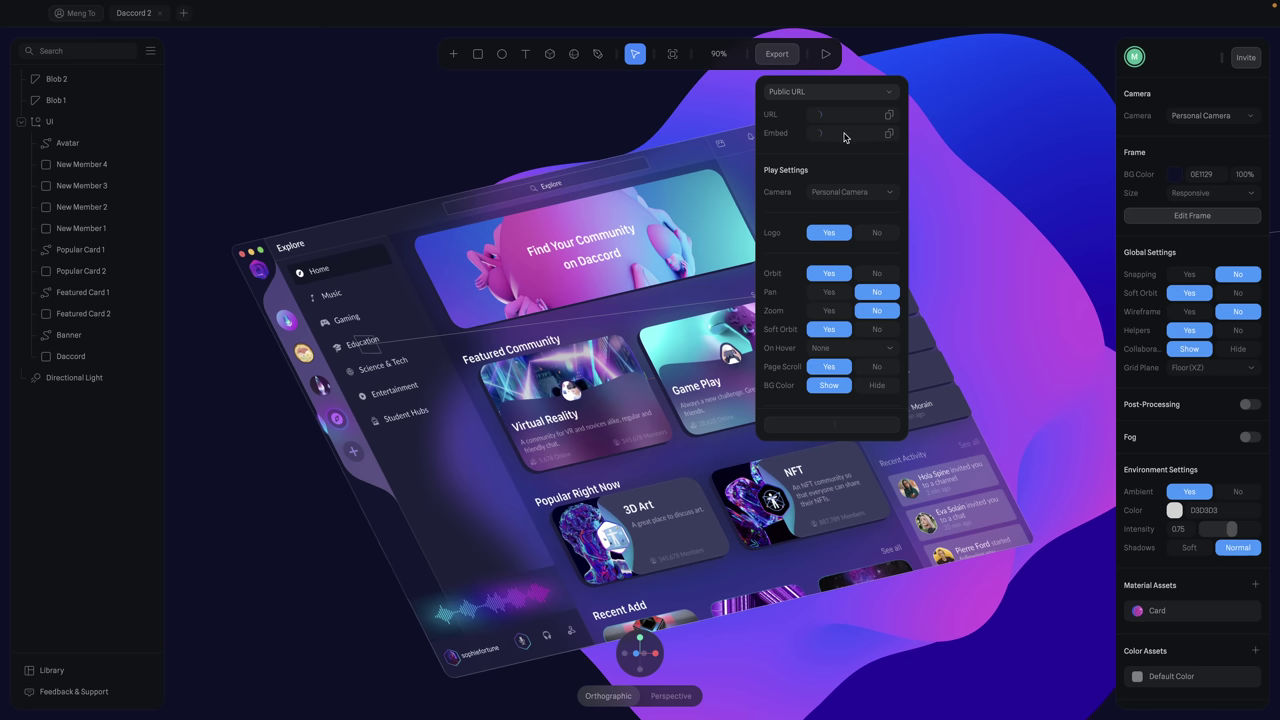
click(843, 96)
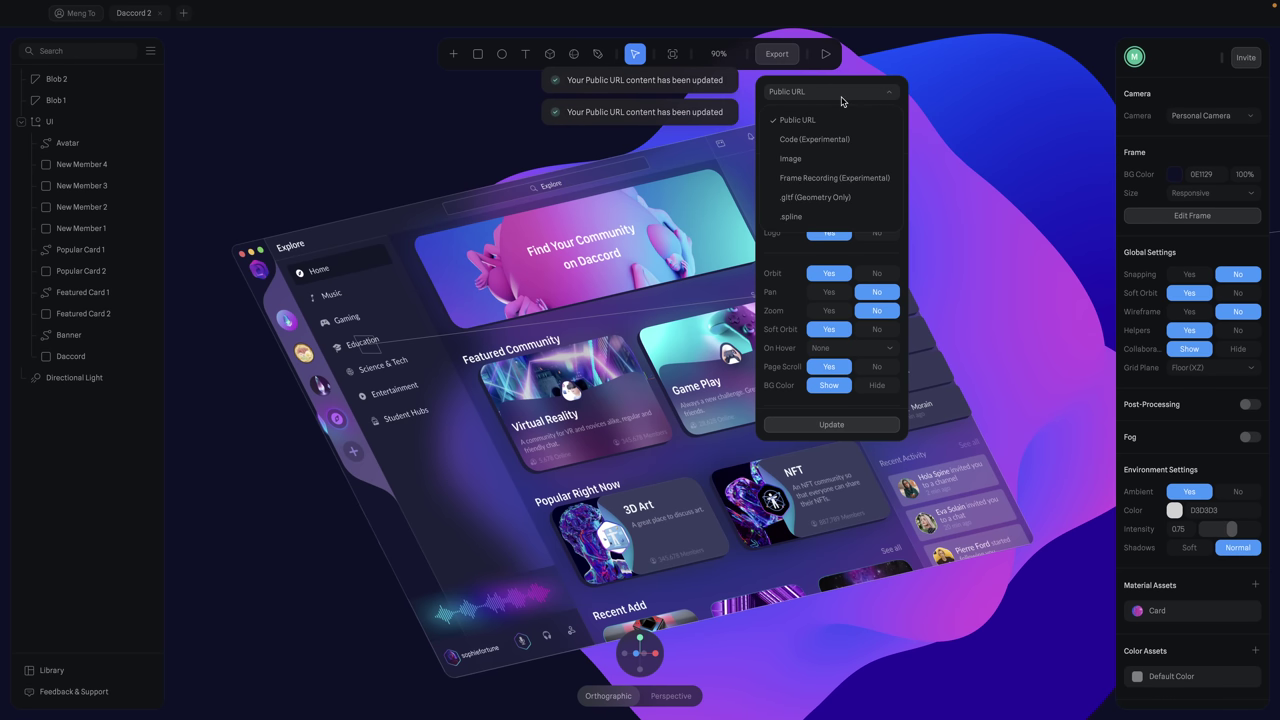
click(828, 136)
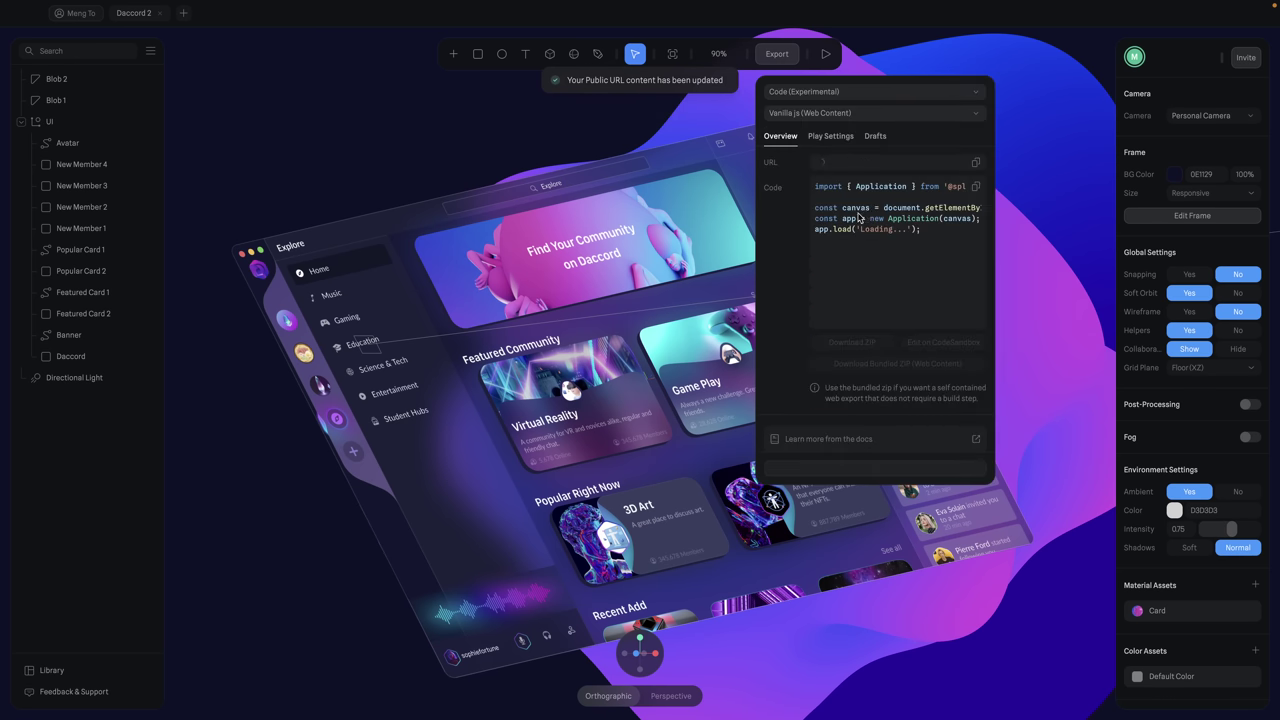
click(886, 113)
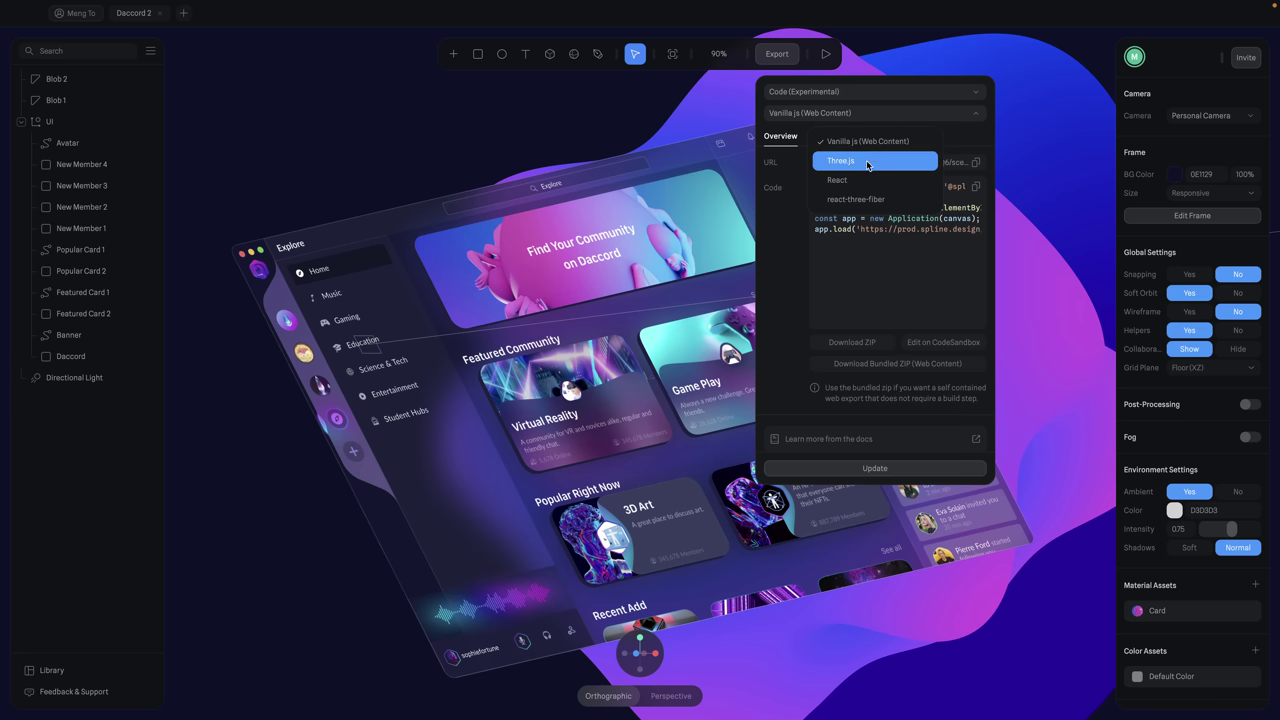
click(940, 343)
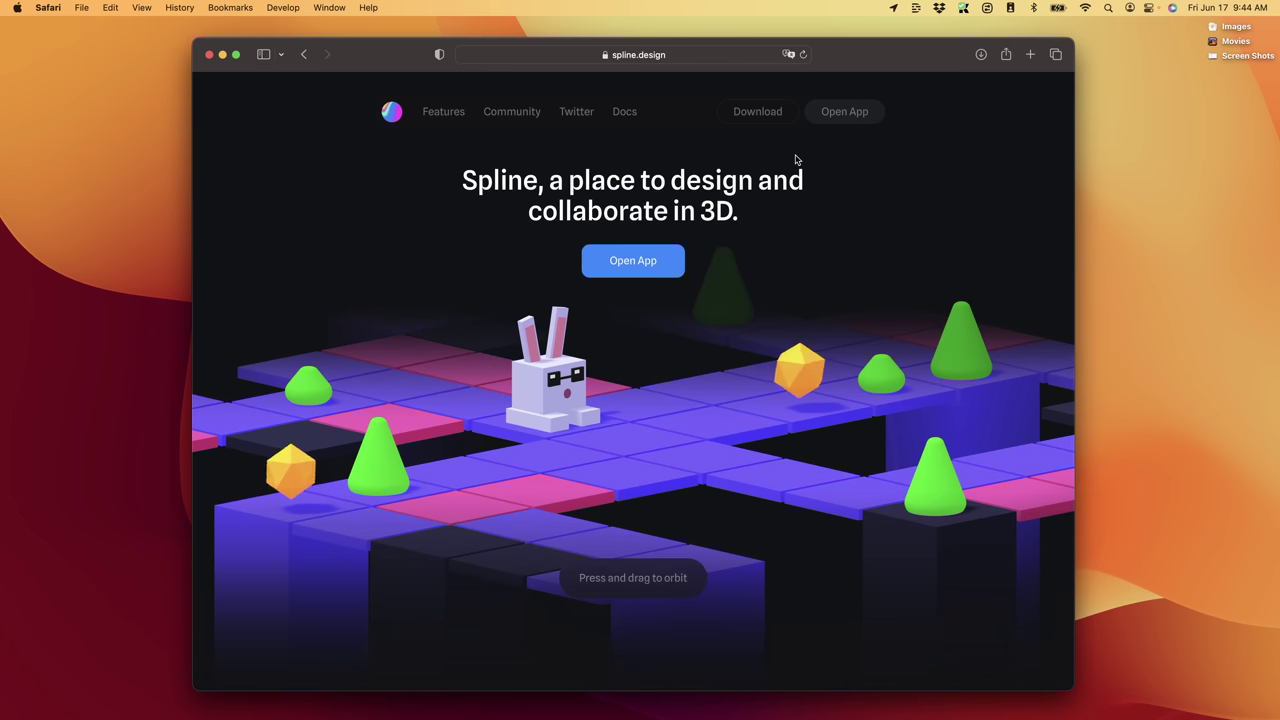
- Look over the Spline website, dismiss the Go Super upgrade offer and browse the scenes in My Files
scroll(796, 160, down, 10)
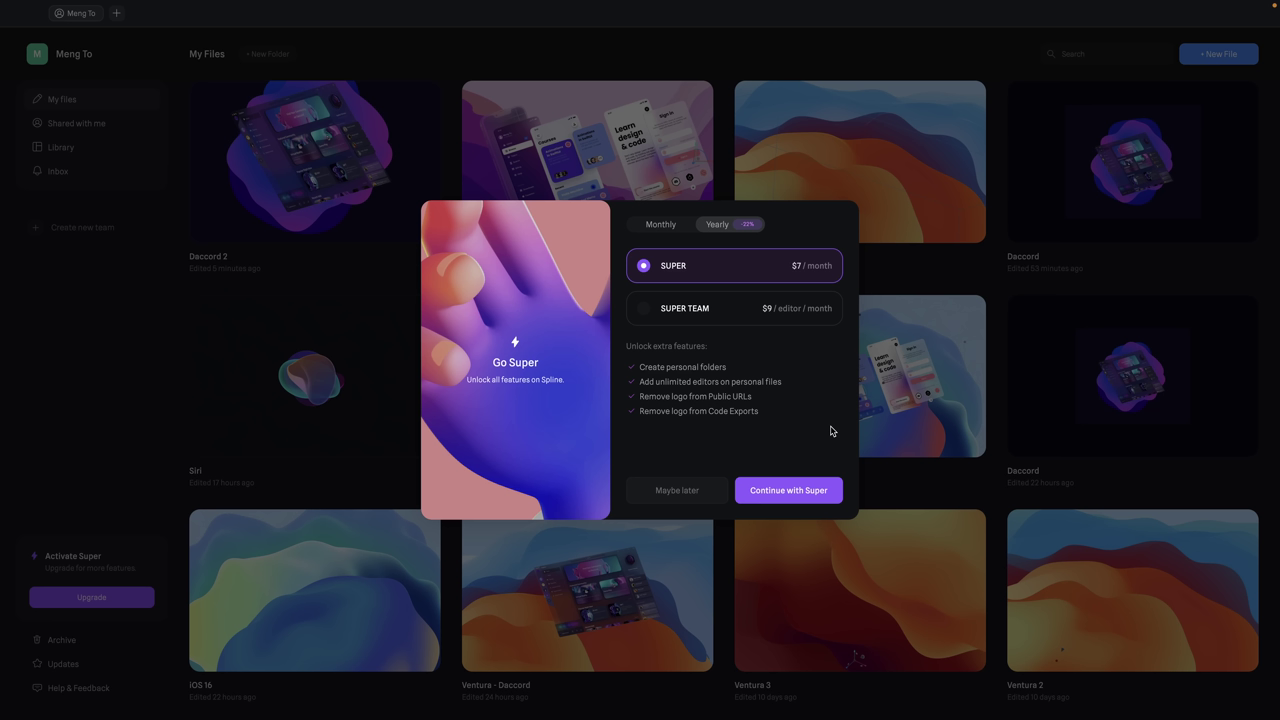
key(Escape)
scroll(731, 272, down, 5)
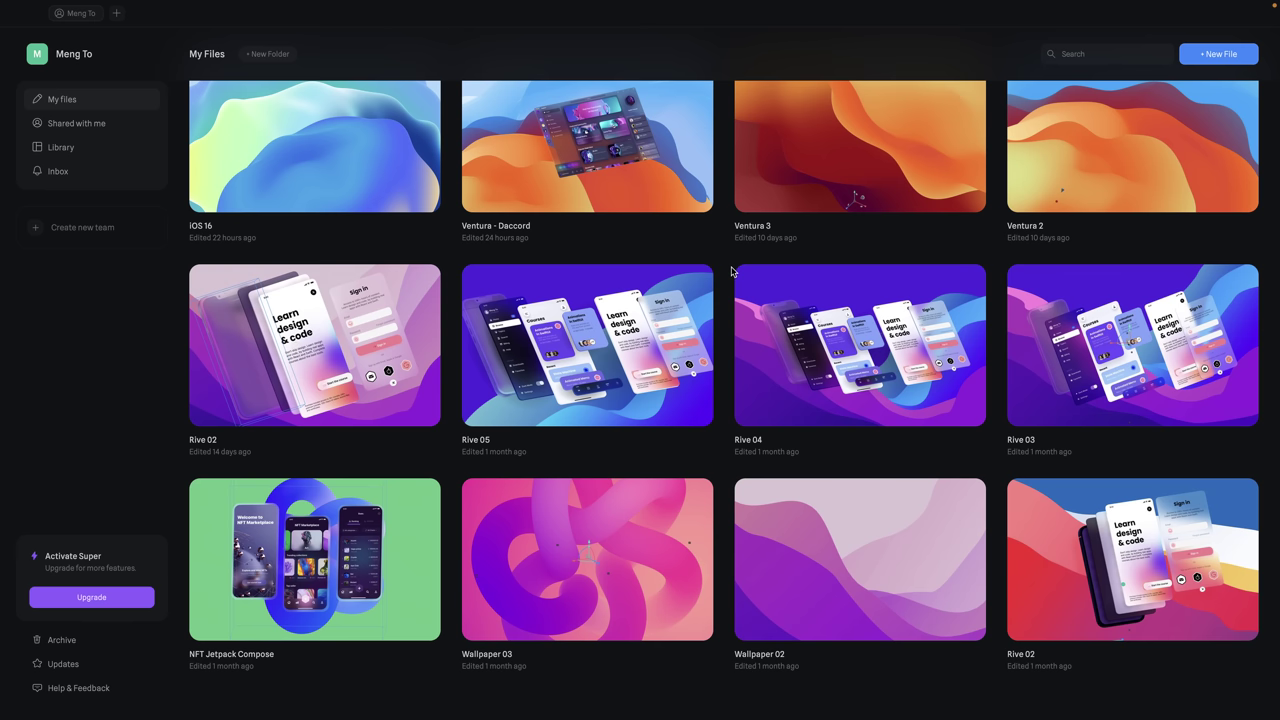
scroll(731, 272, up, 5)
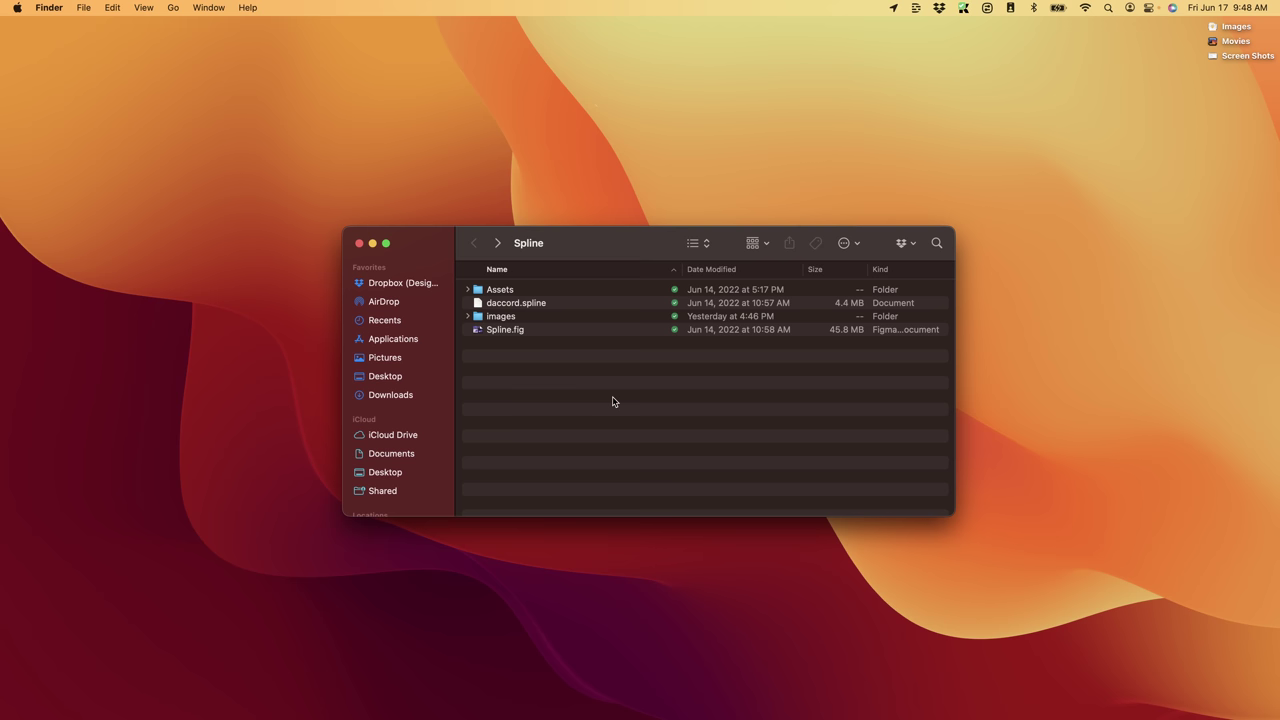
- Look through the Spline project folder in Finder, including the Assets and images folders, daccord.spline and Spline.fig
click(566, 334)
click(564, 421)
click(538, 317)
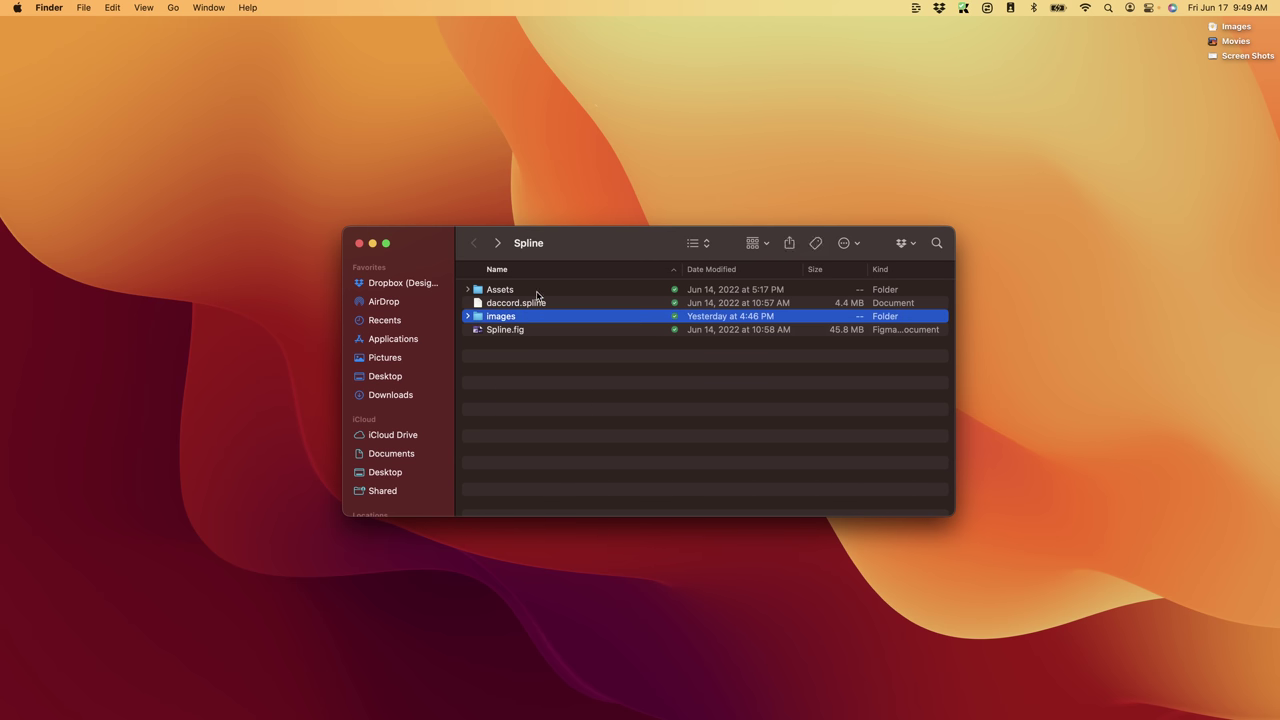
click(540, 293)
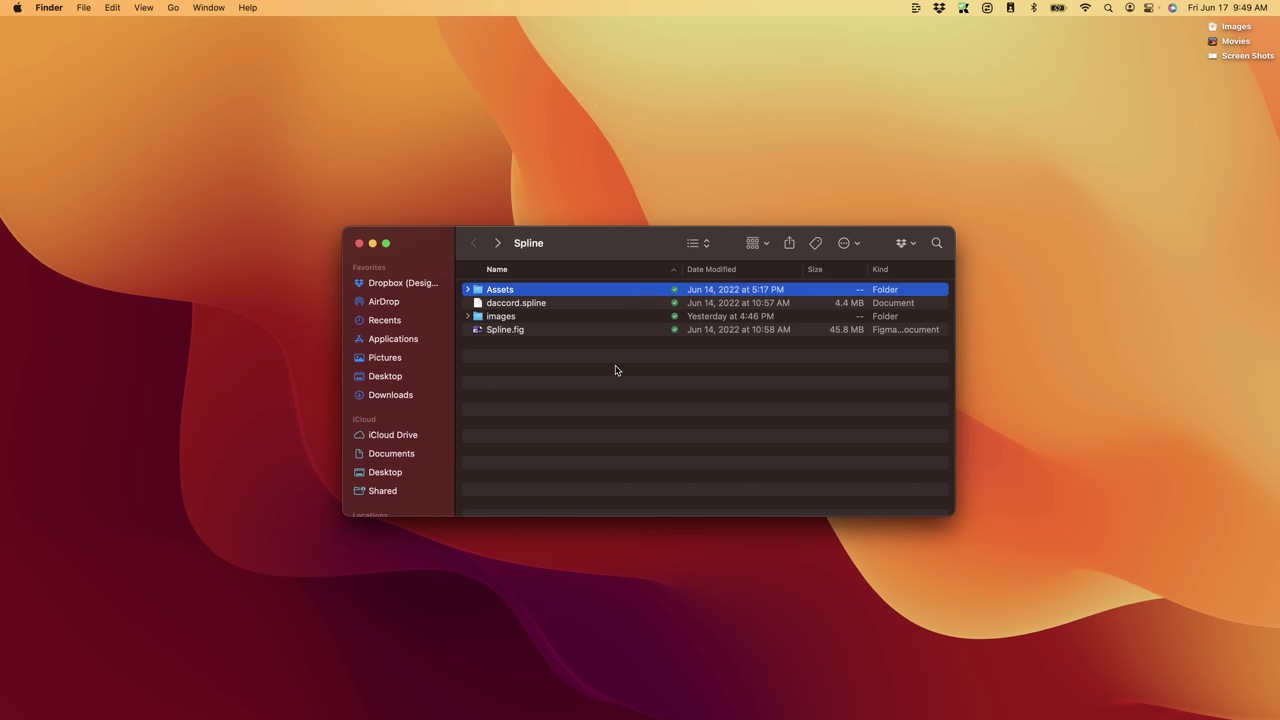
click(626, 429)
click(578, 306)
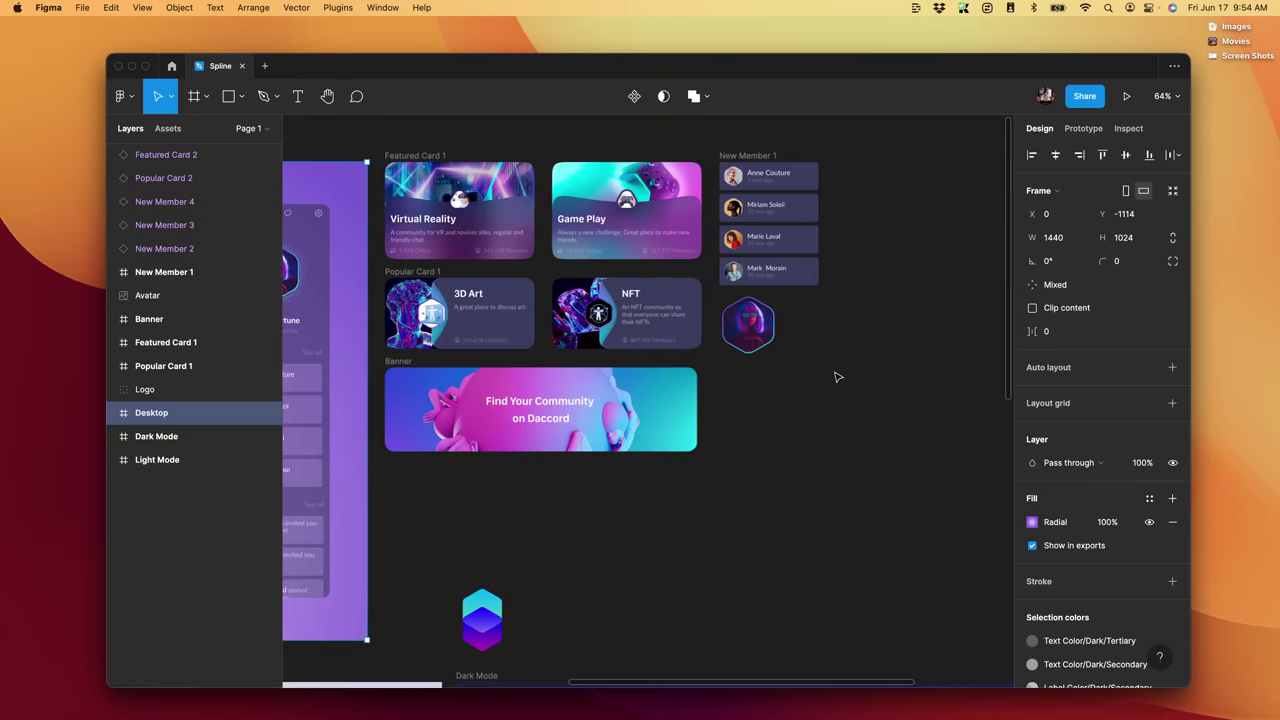
- In the Figma design, select the Daccord frame inside Desktop and examine its export settings
scroll(838, 377, left, 10)
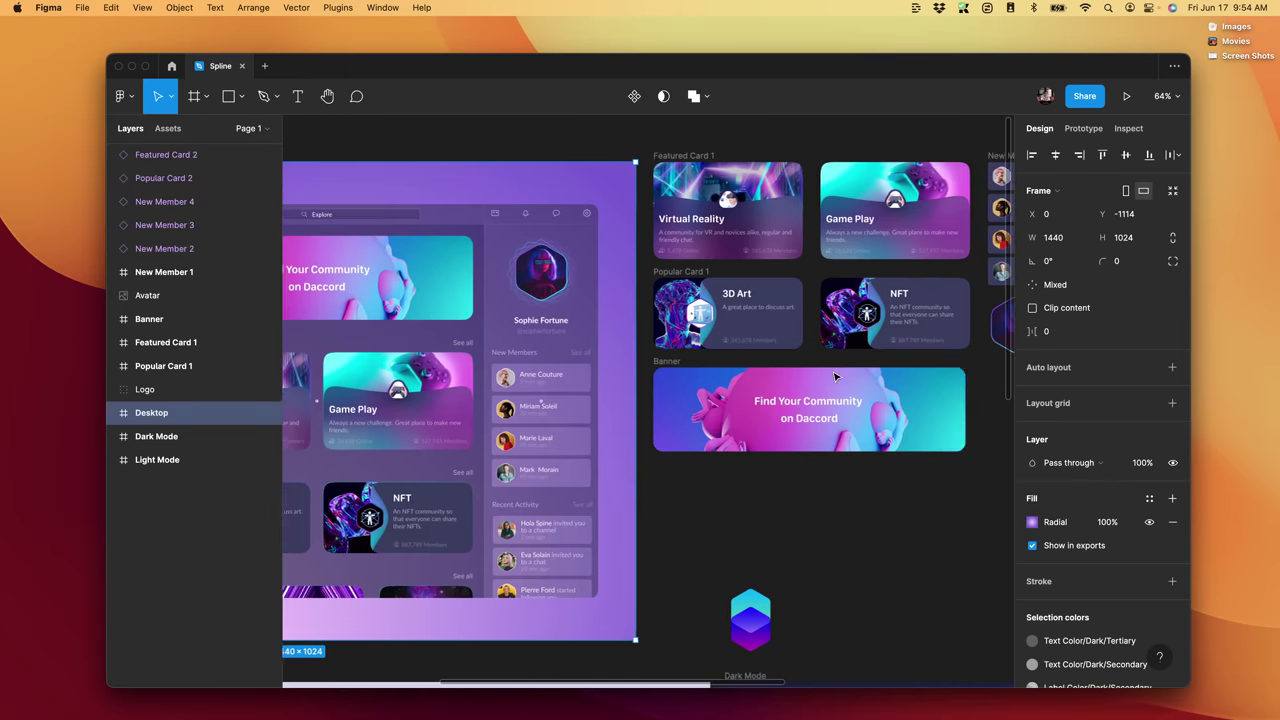
click(586, 345)
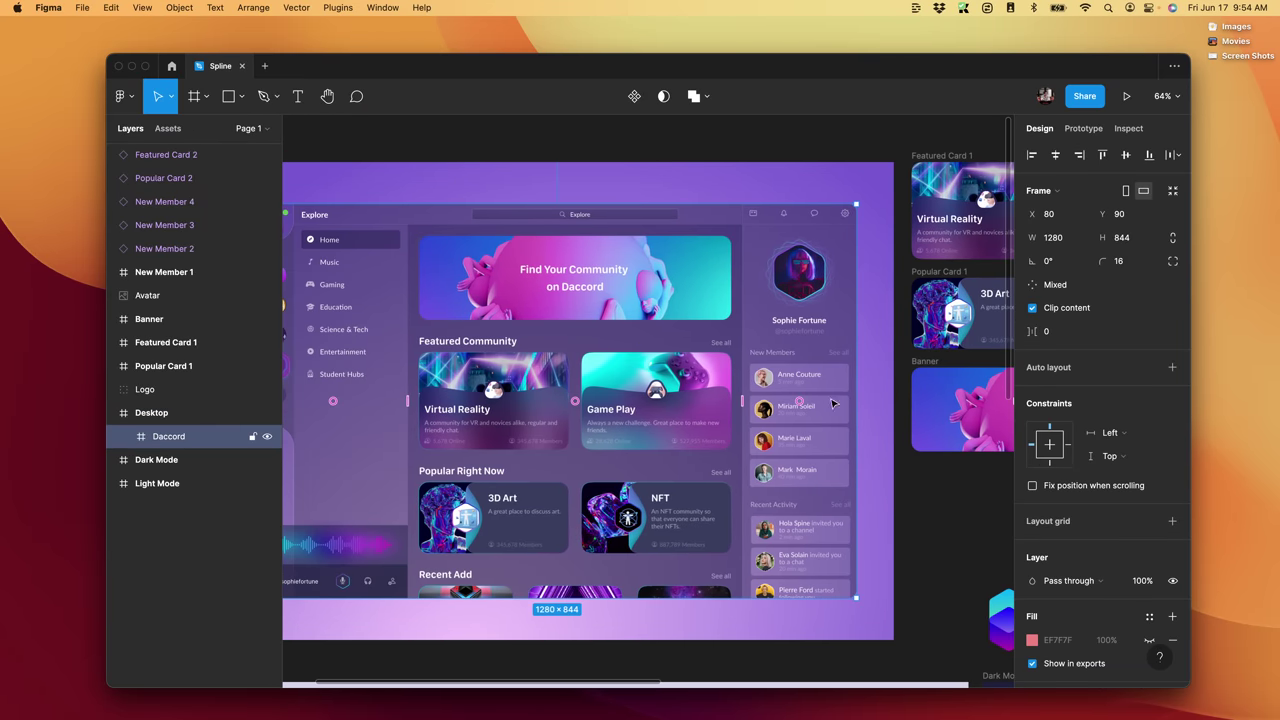
scroll(1075, 505, down, 10)
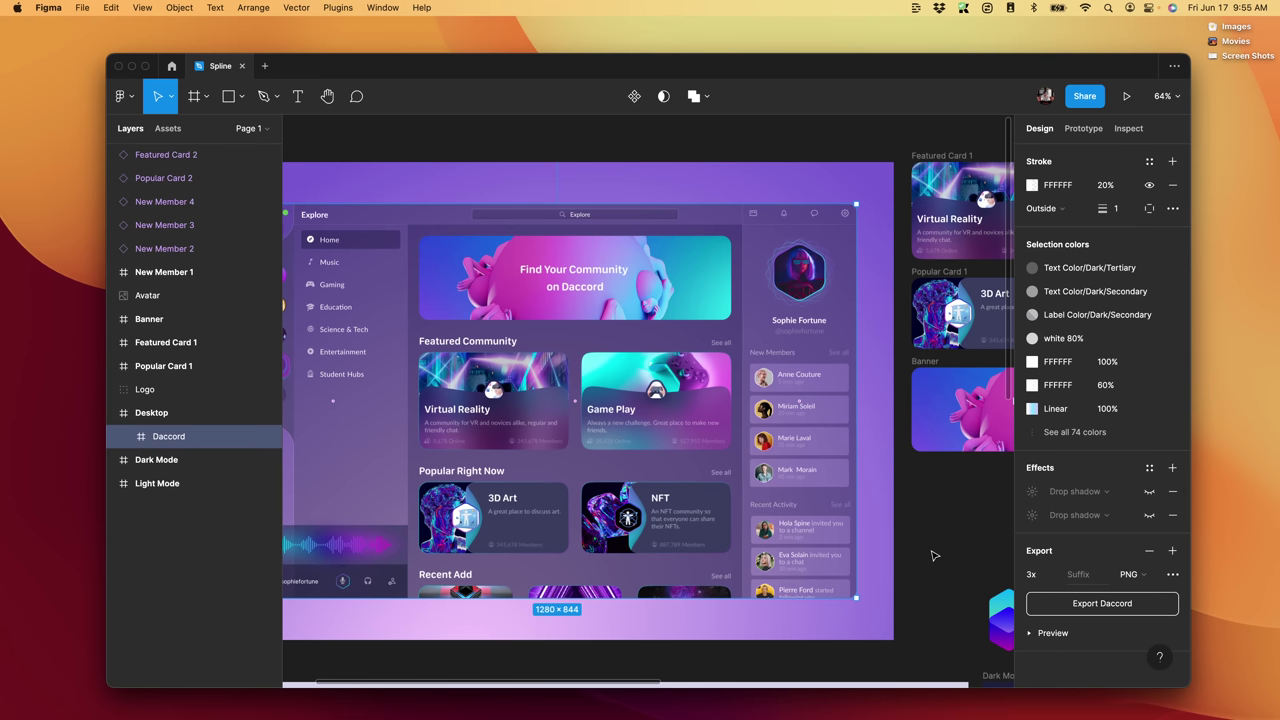
- Hide both featured cards and both popular cards inside the Daccord frame's main content and clear the selection
super+click(492, 400)
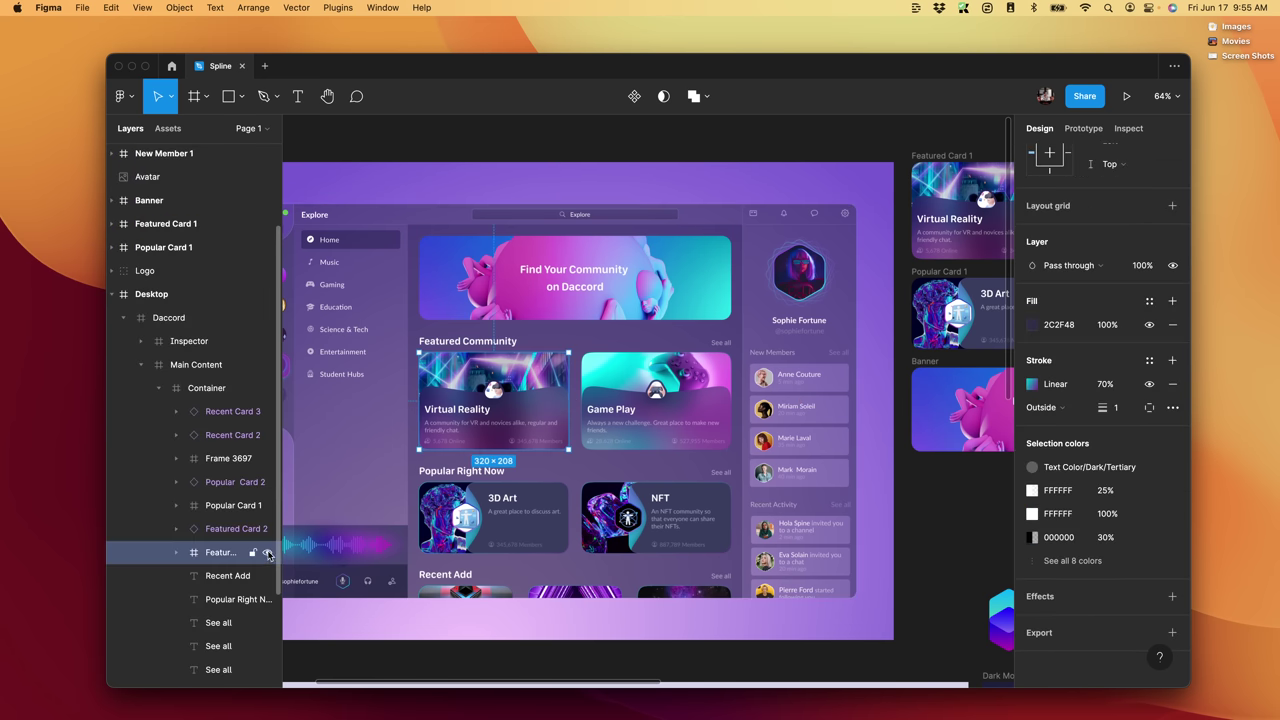
click(267, 550)
click(267, 528)
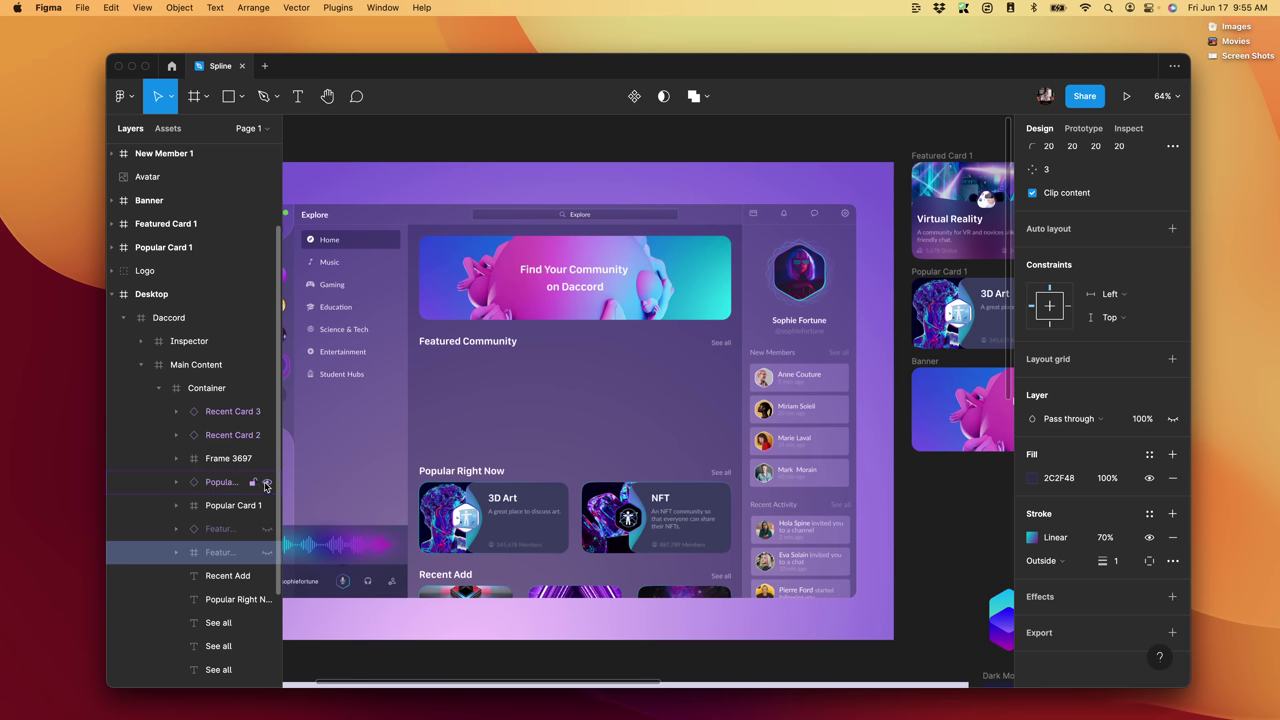
click(266, 483)
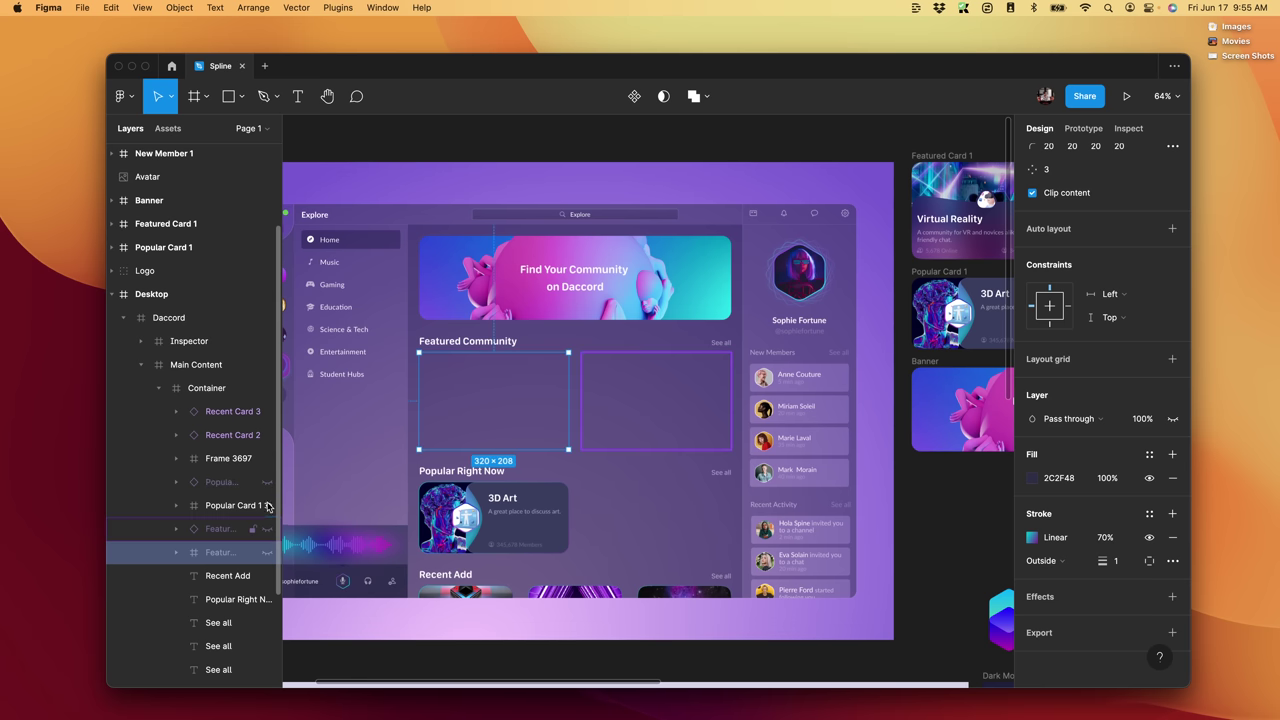
click(267, 505)
click(923, 537)
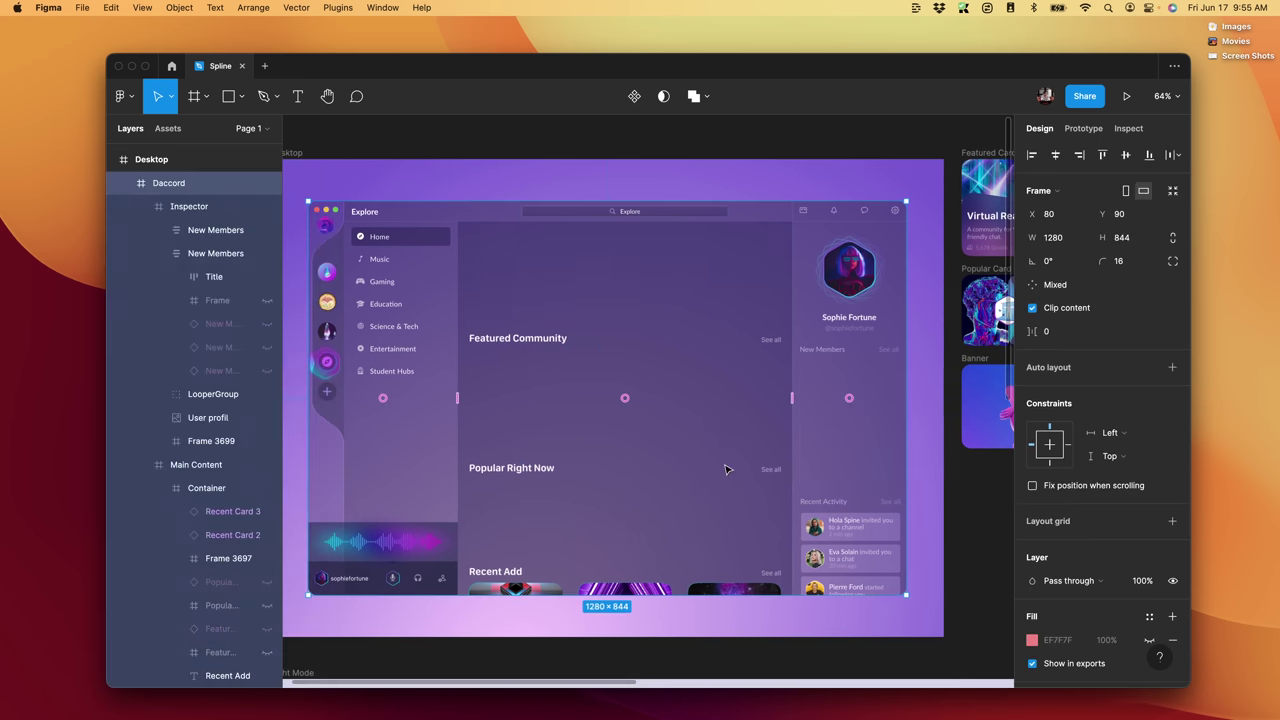
- Inspect the separate component frames beside the Desktop frame and examine the properties of Featured Card 1
scroll(727, 469, right, 10)
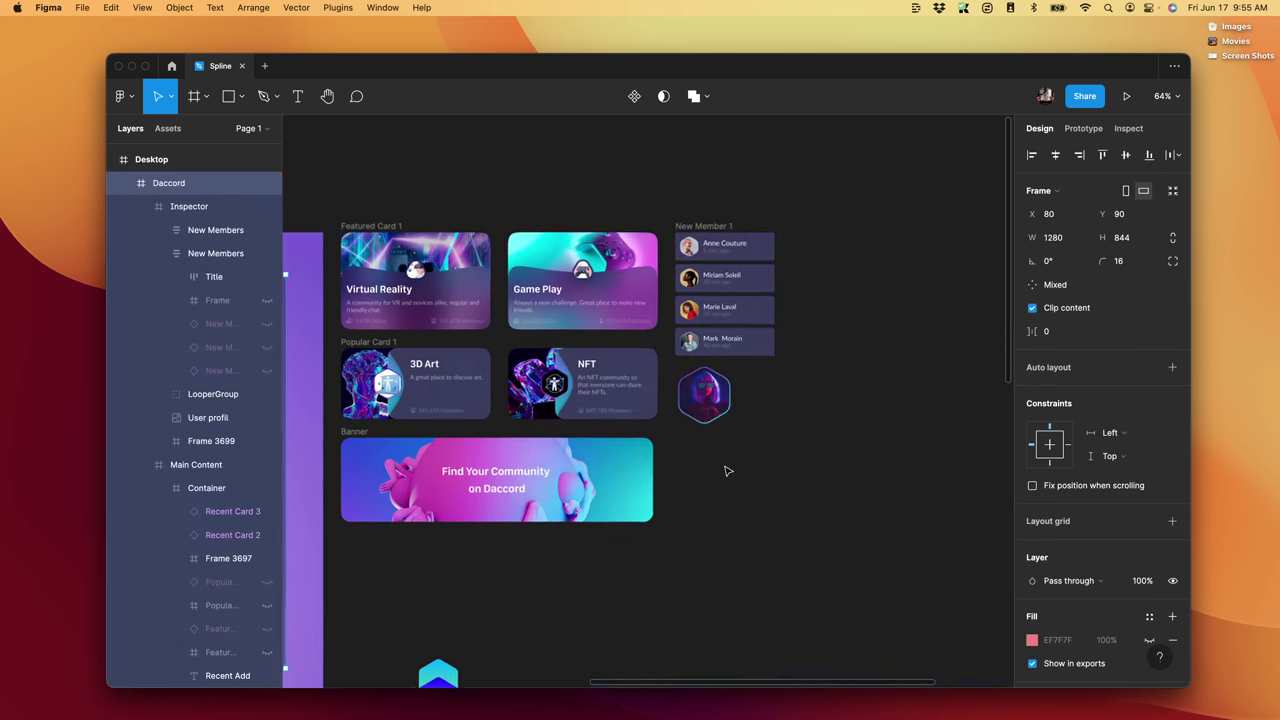
click(420, 280)
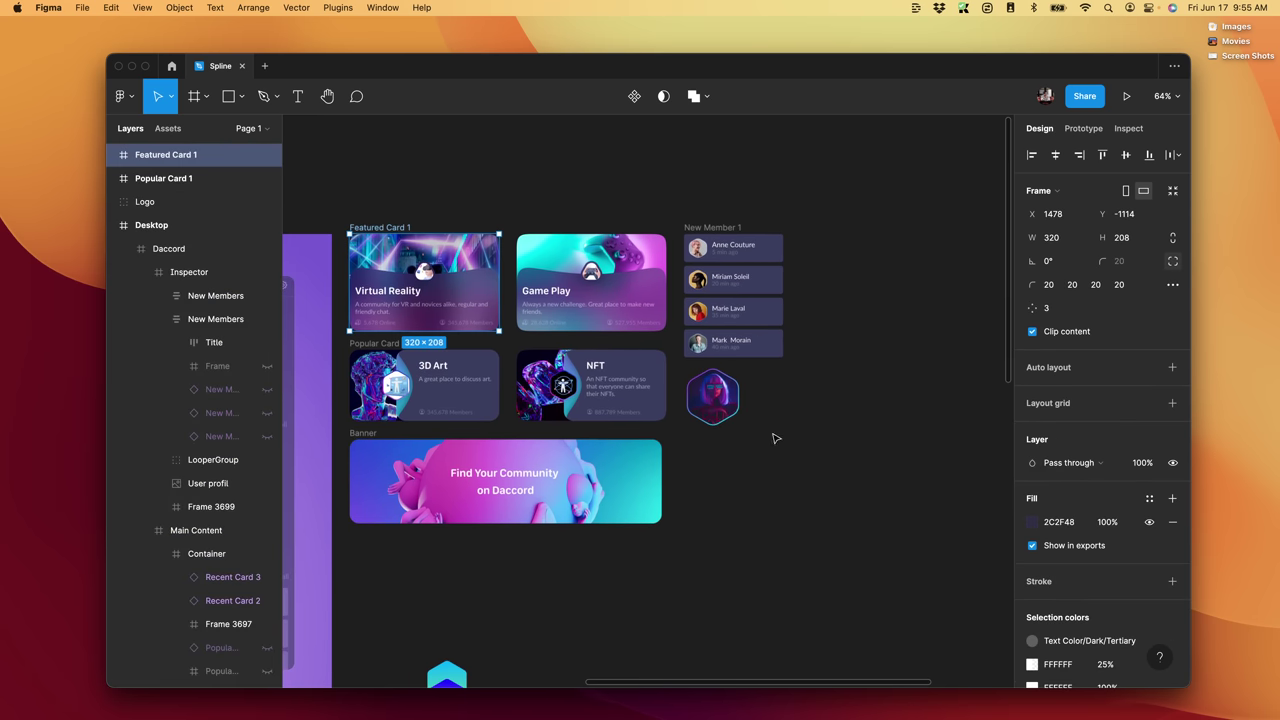
scroll(1065, 503, down, 5)
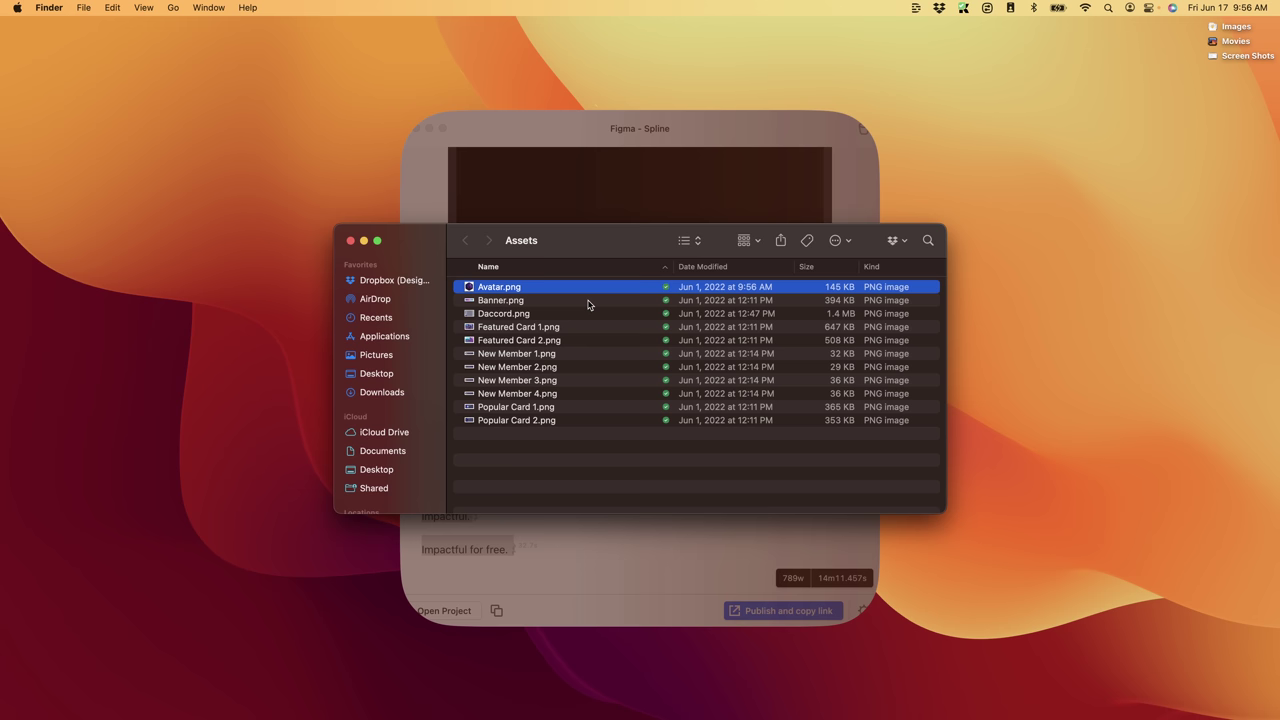
- Preview the exported PNG images in the Assets folder in Finder, from Avatar.png through New Member 2.png
key(space)
key(Down)
key(Down)
key(Down)
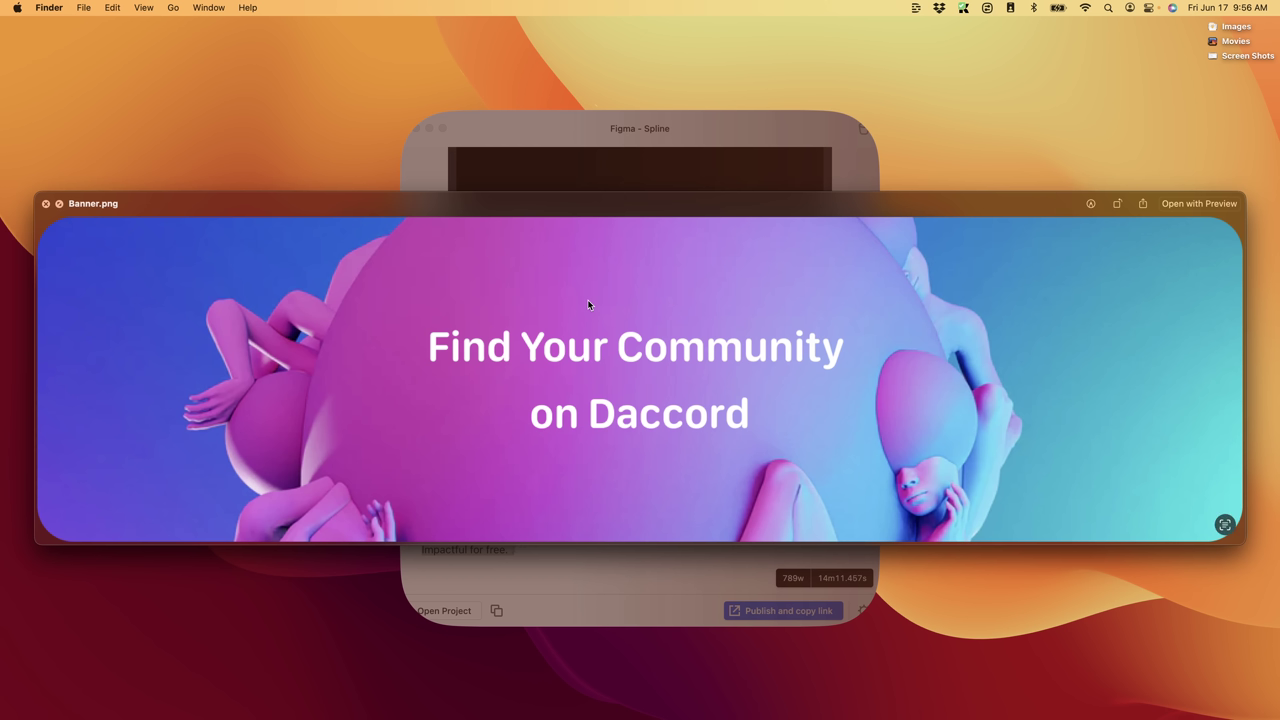
key(Down)
key(Down)
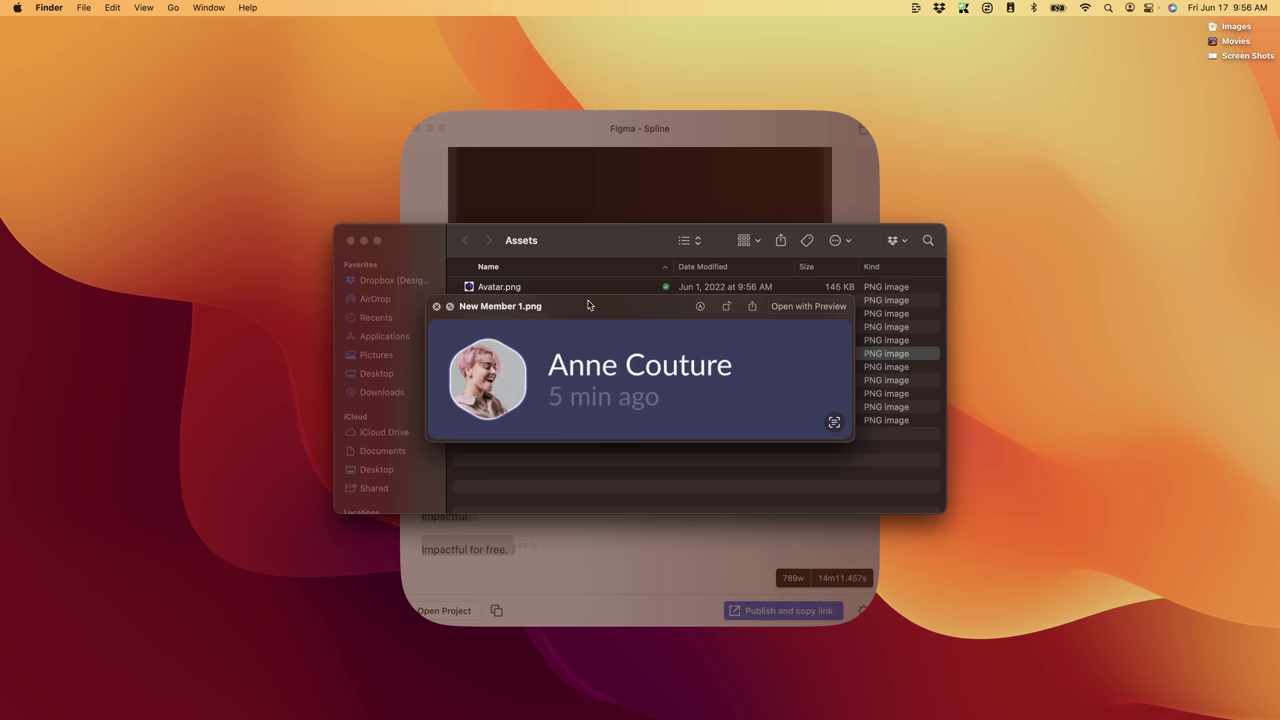
key(Down)
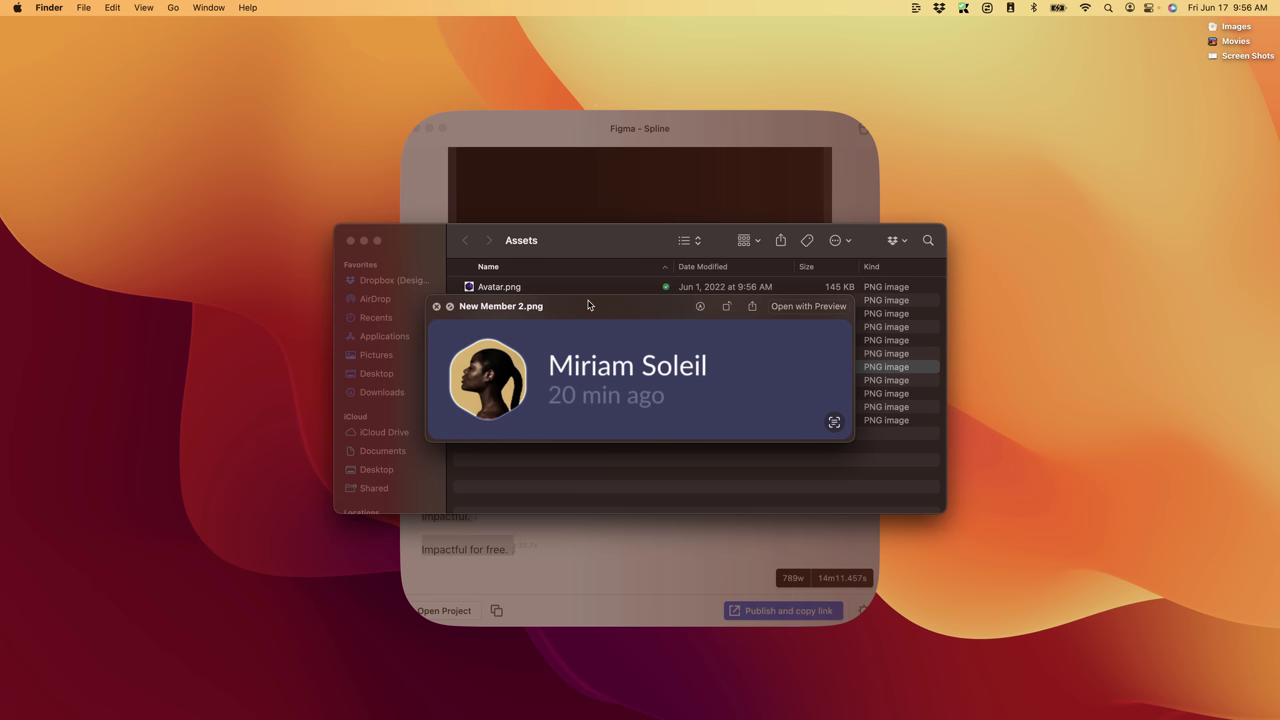
key(space)
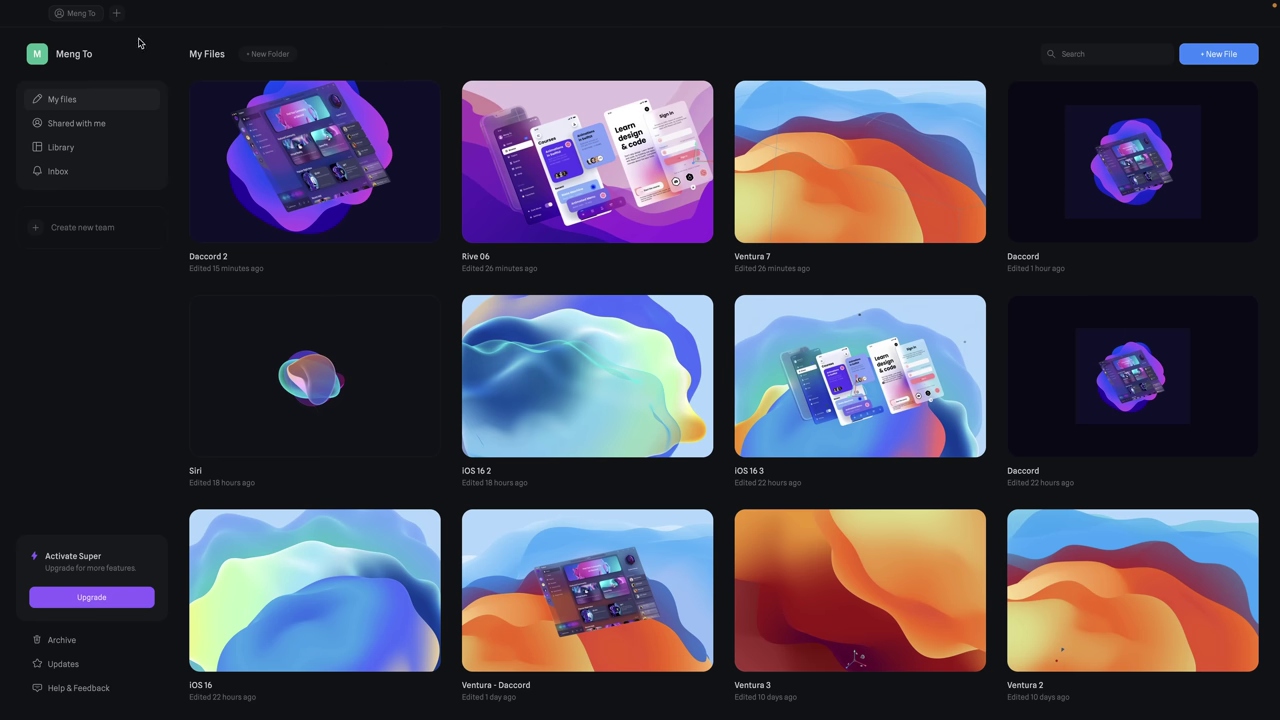
- Create a new Spline file and select its default rectangle
click(117, 15)
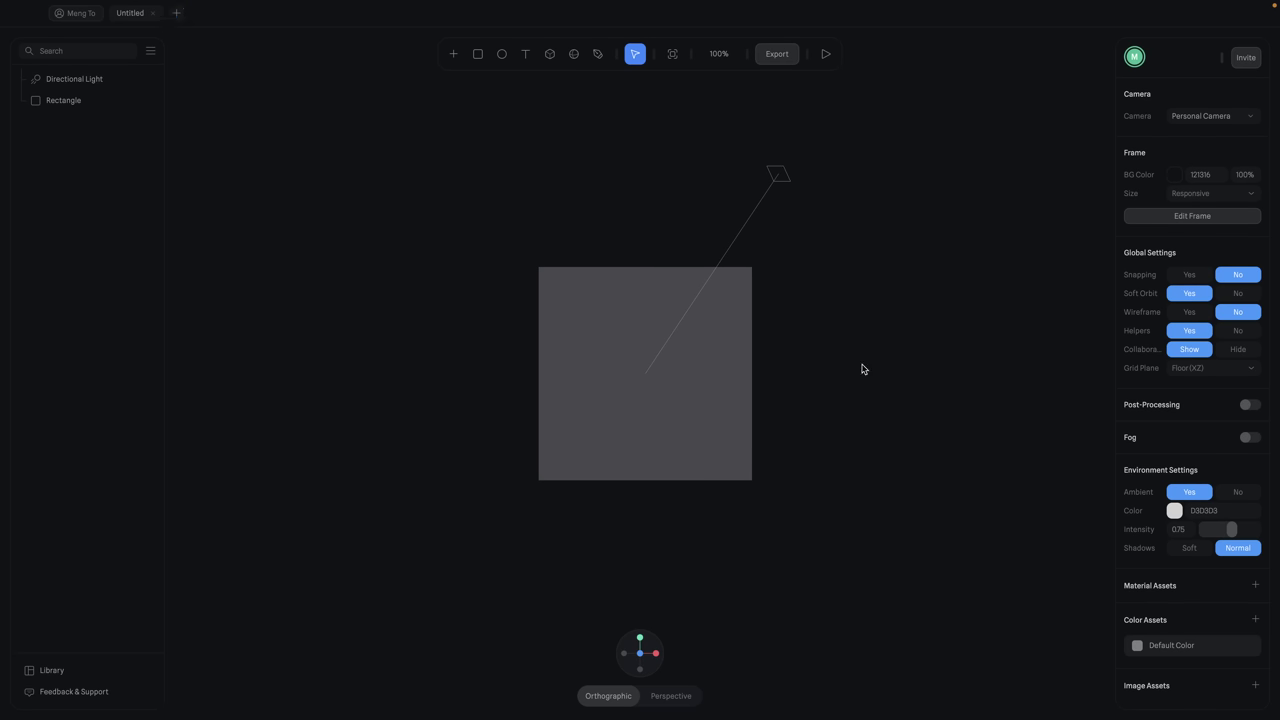
click(744, 421)
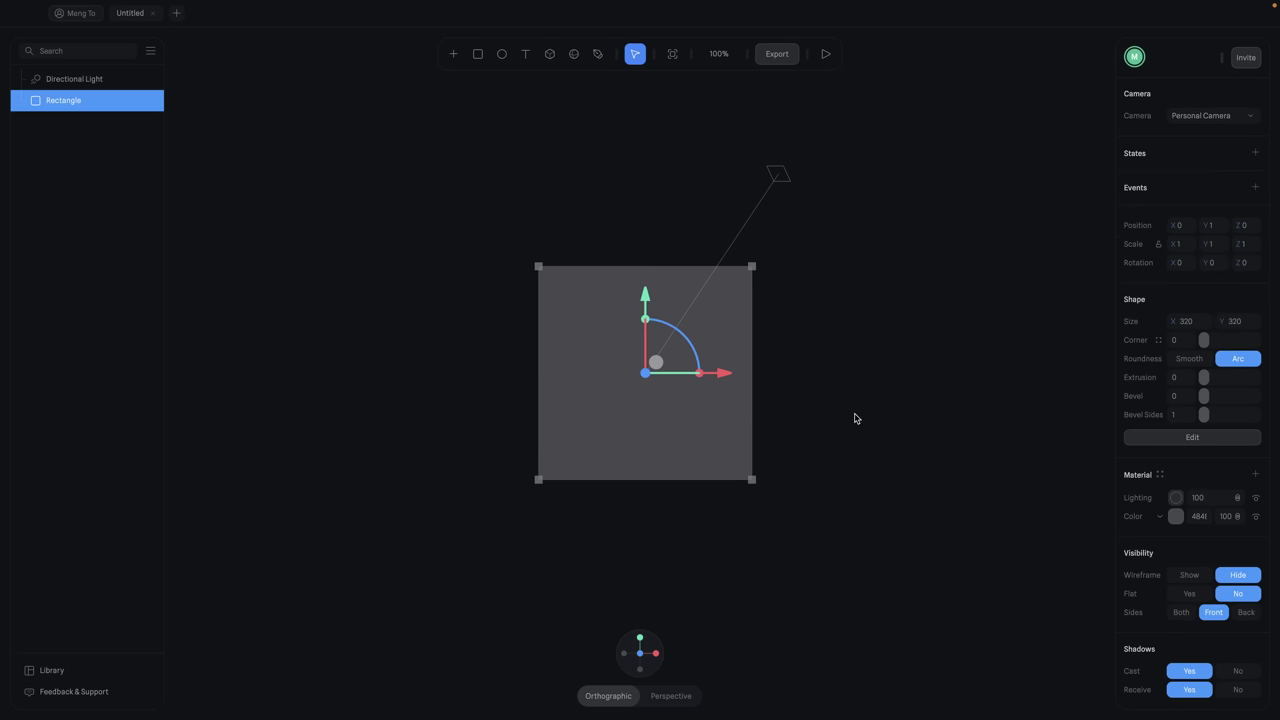
- Examine the rectangle from both sides and in isometric view, ending on the front view
mouse_move(642, 653)
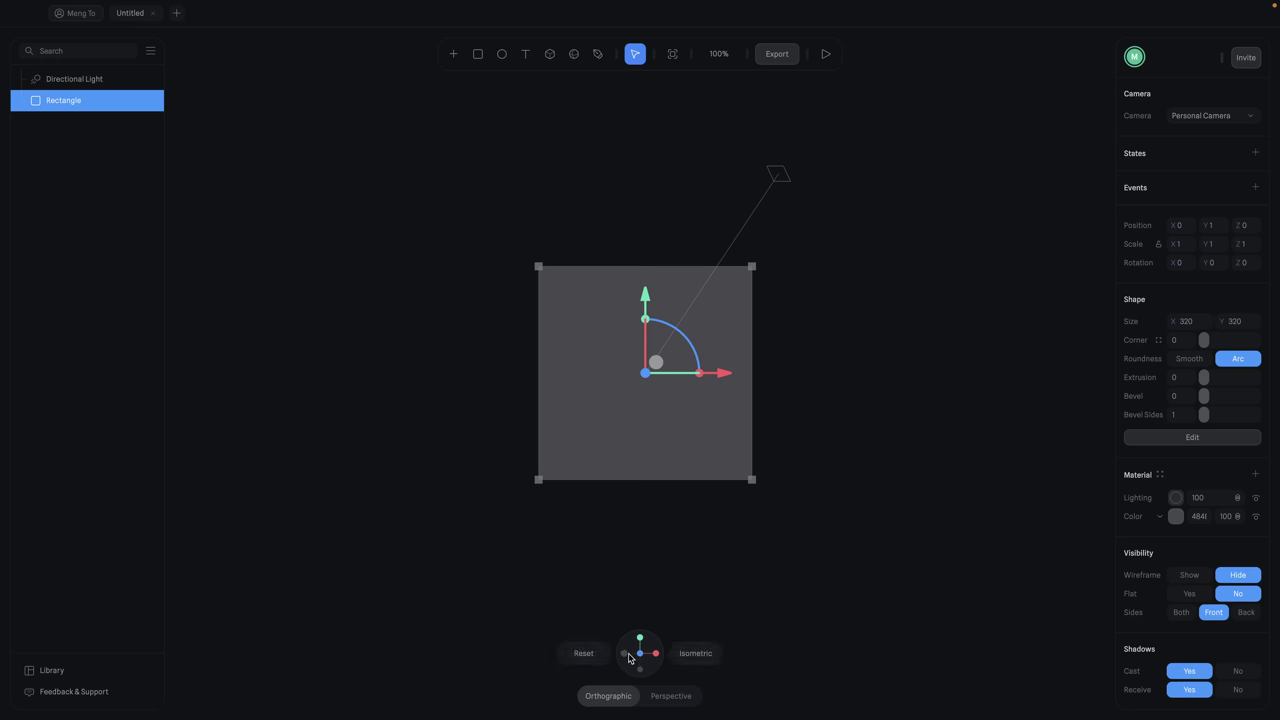
click(655, 655)
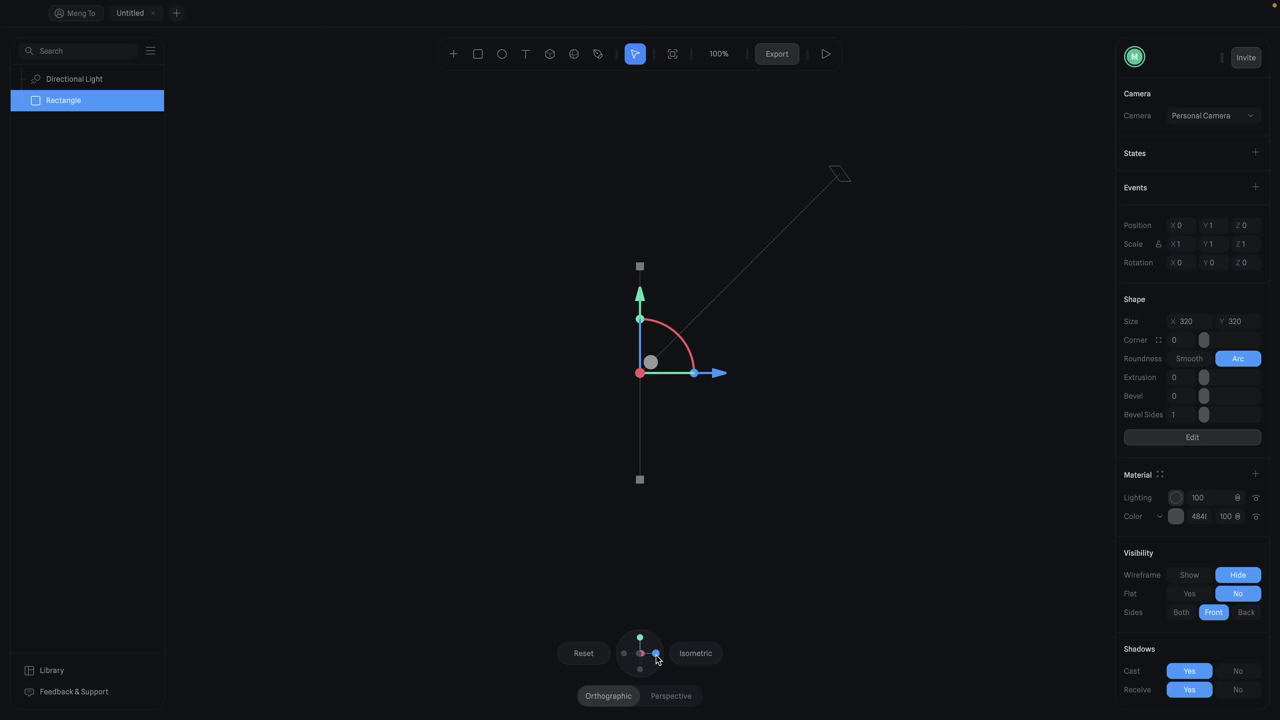
click(656, 656)
click(656, 656)
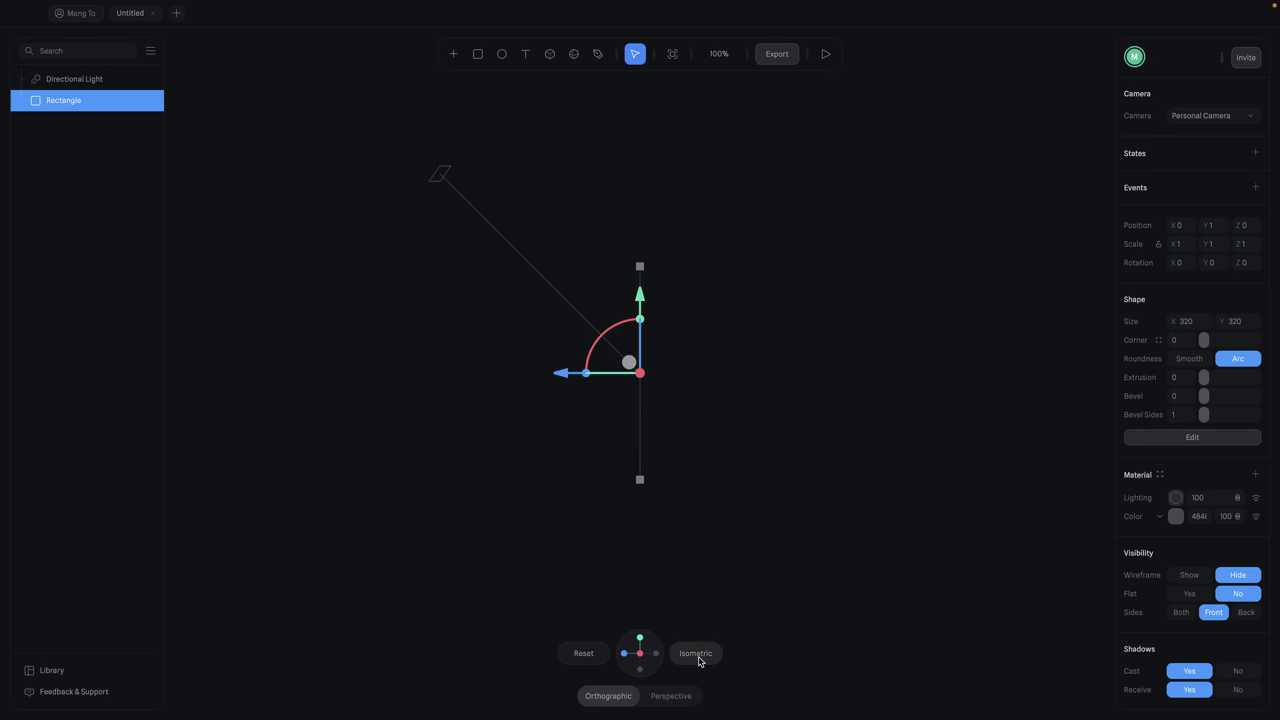
click(697, 655)
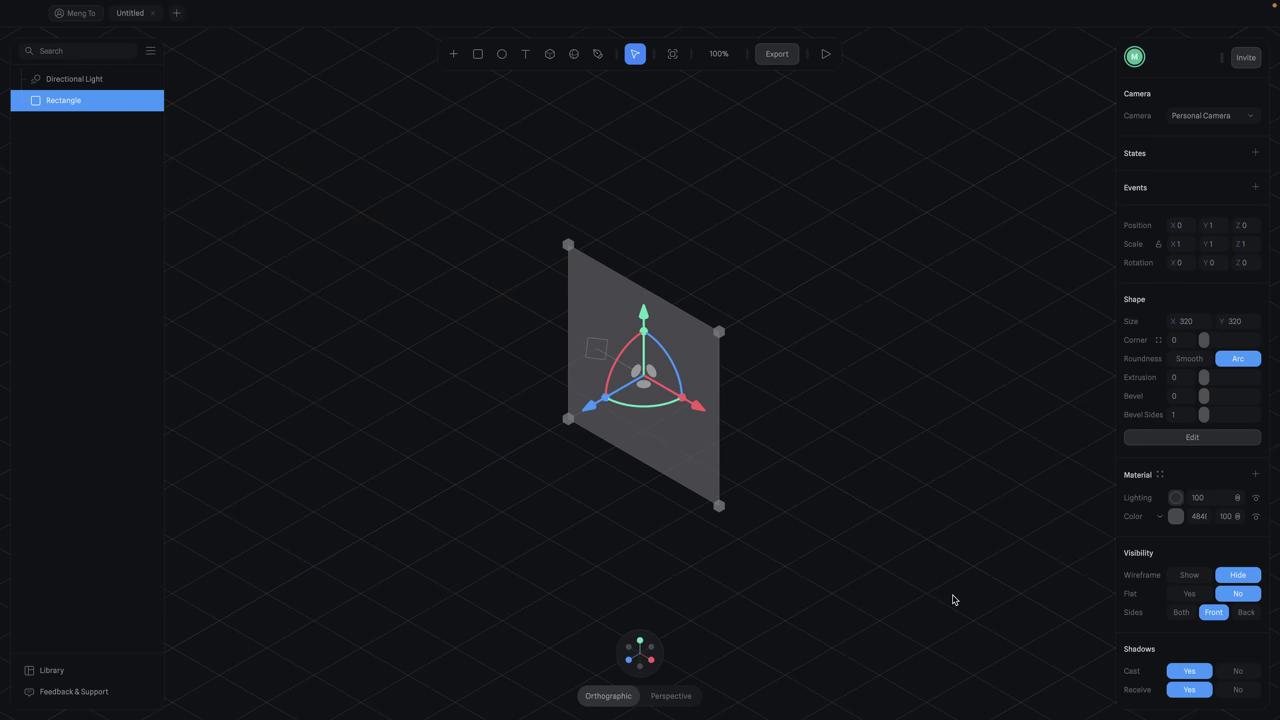
click(630, 660)
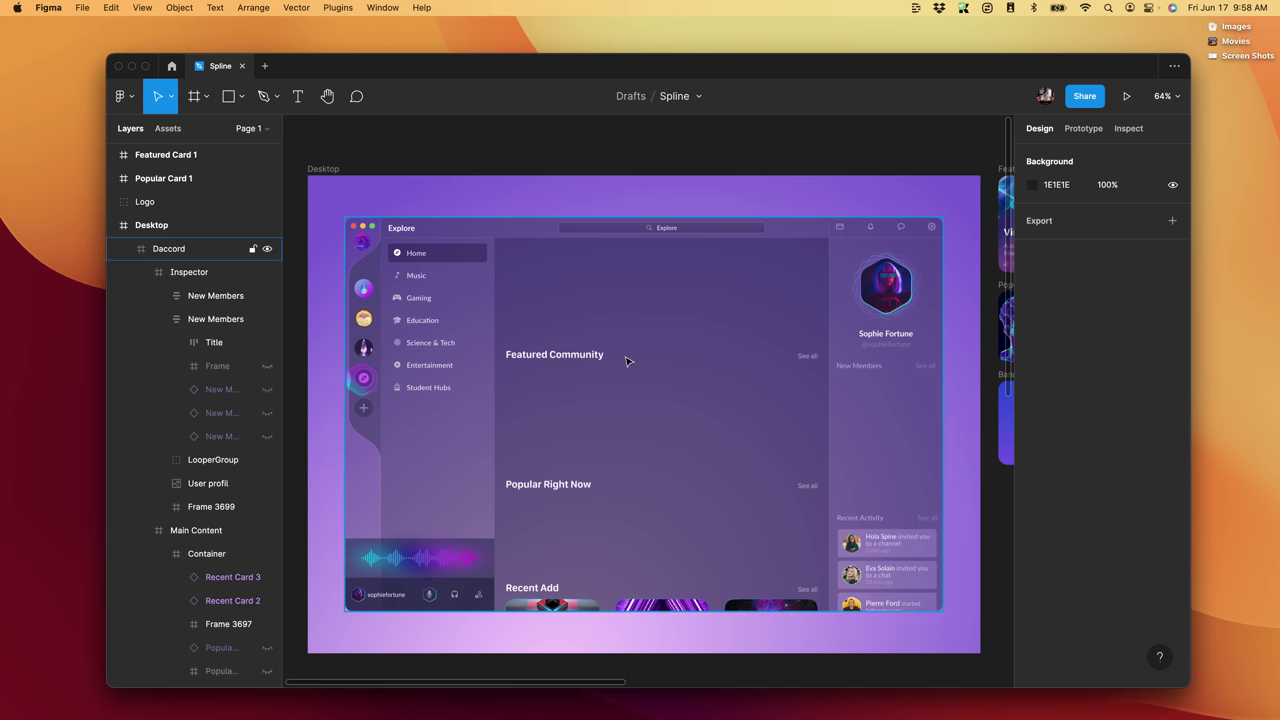
- Check the Daccord frame's size in Figma and set the Spline rectangle's size to 1280 by 844
click(668, 361)
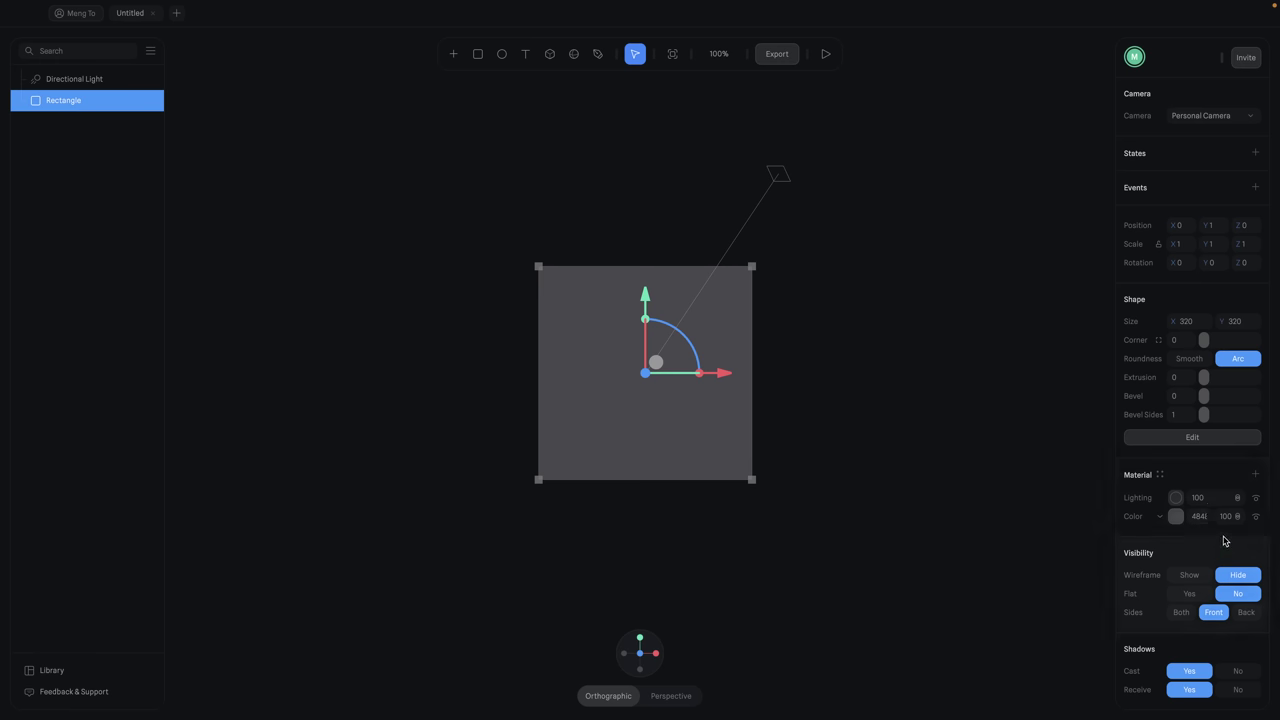
click(1201, 324)
text(1280)
key(Return)
click(1233, 321)
text(844)
key(Return)
scroll(1105, 383, down, 2)
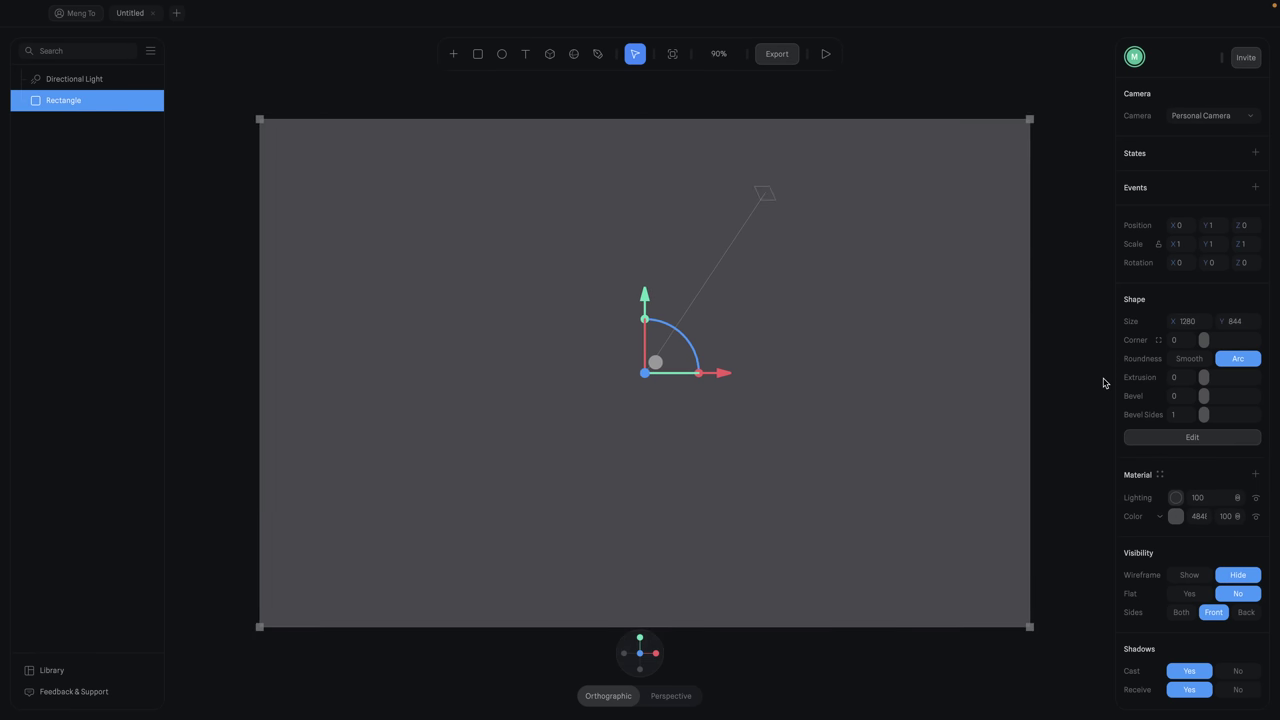
scroll(1105, 383, down, 1)
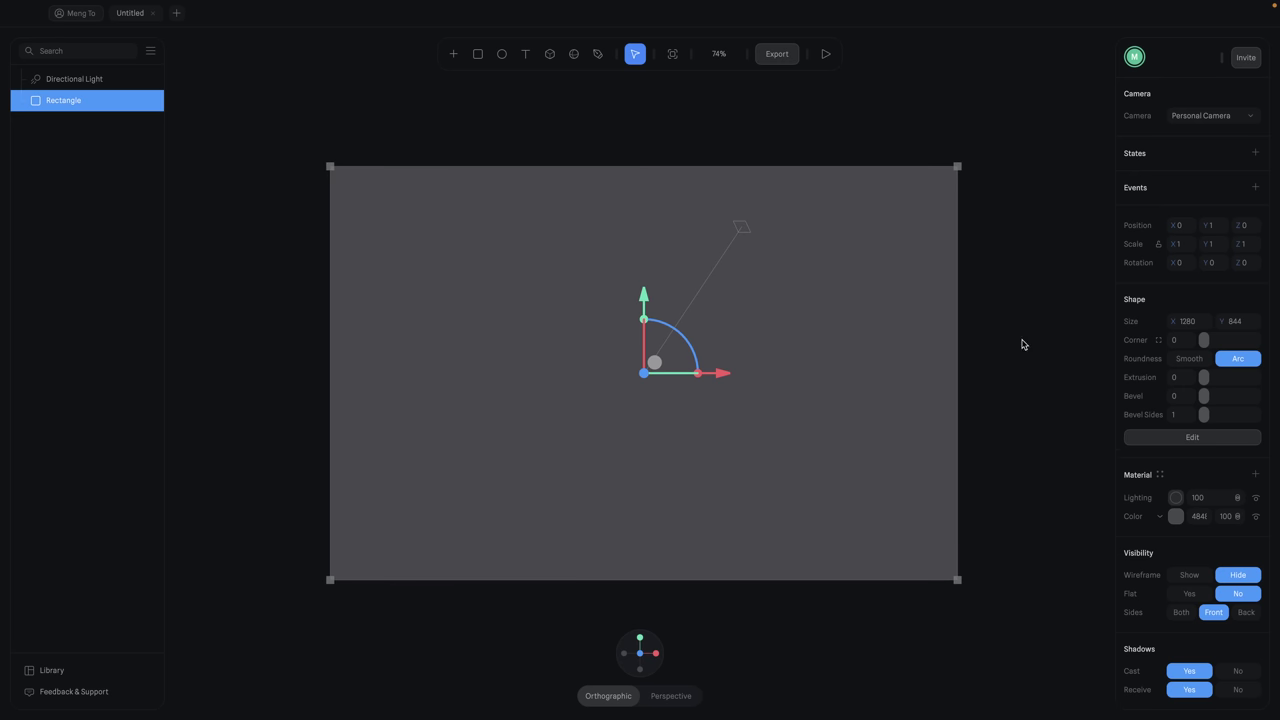
- Change the rectangle's color material layer to an image layer and load Daccord.png from the Assets folder
scroll(1186, 484, down, 1)
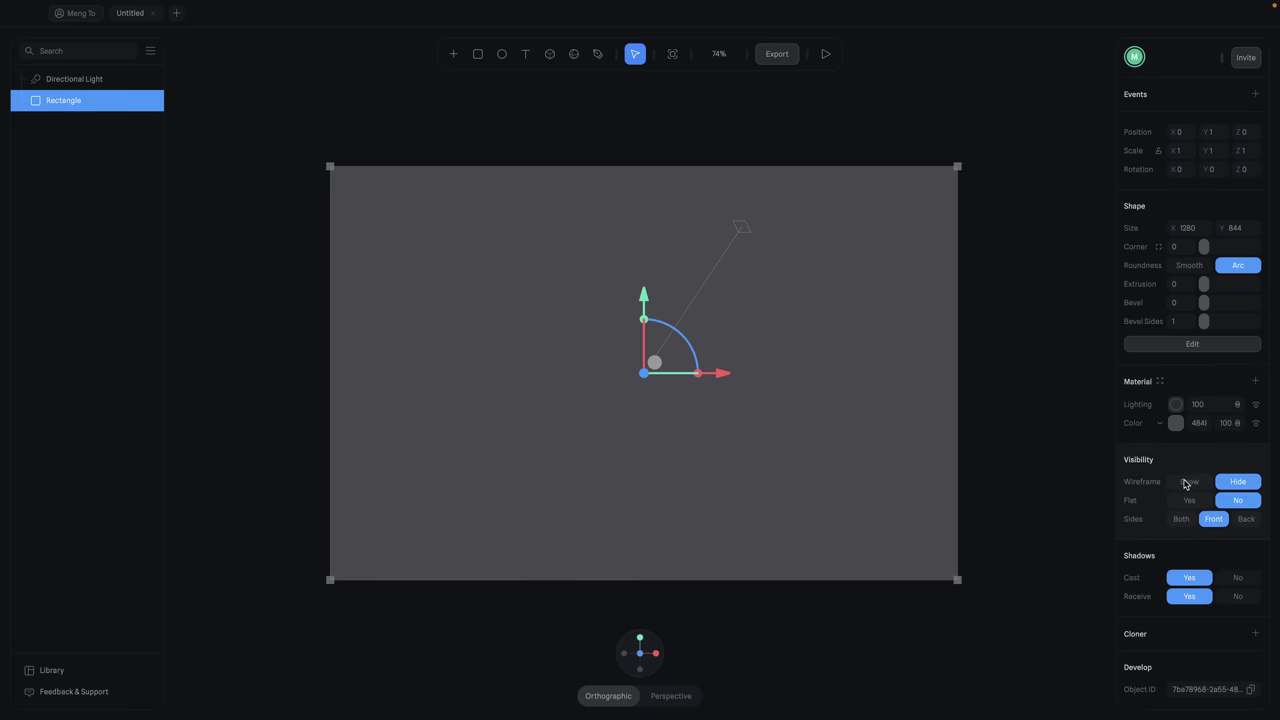
click(1162, 426)
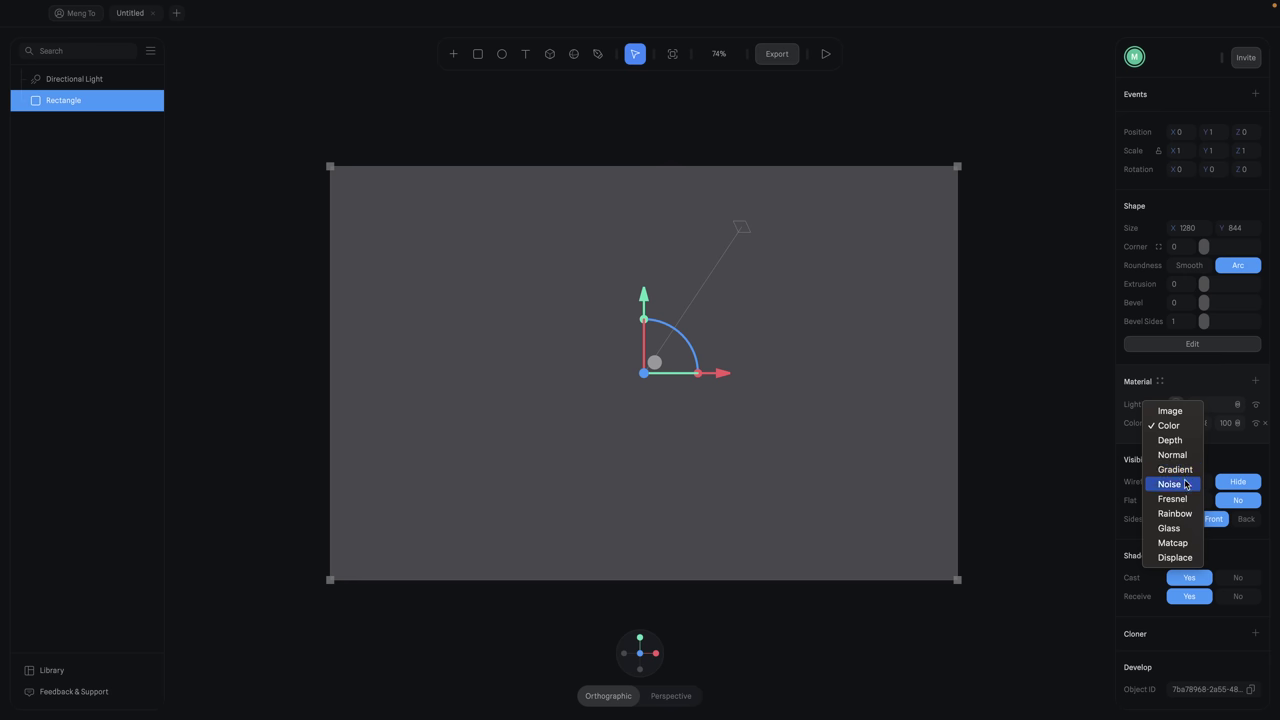
click(1173, 414)
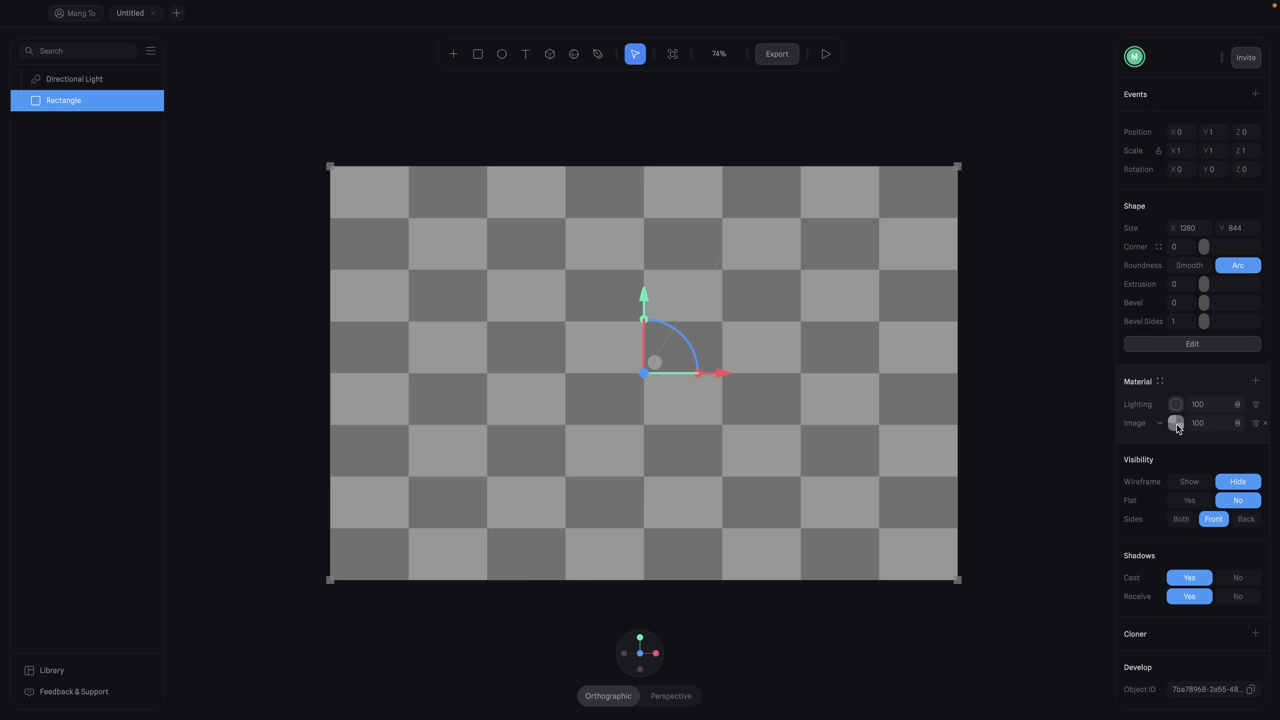
click(1176, 424)
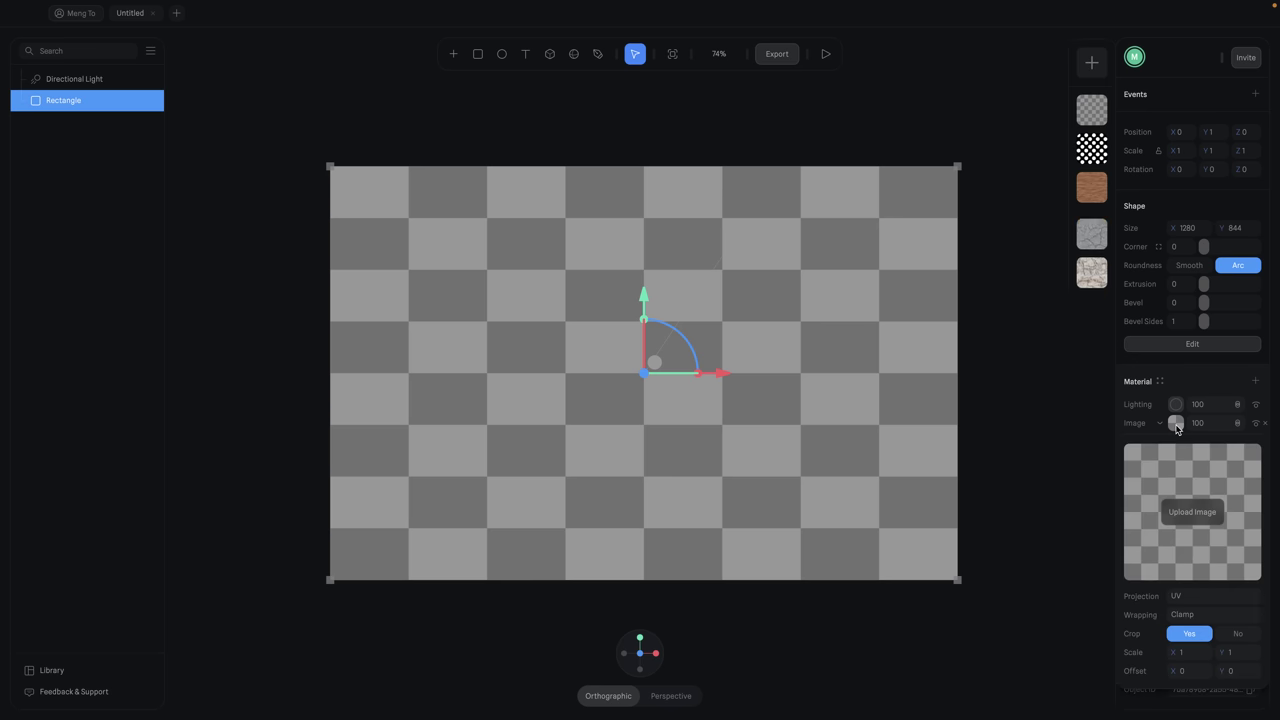
click(1182, 514)
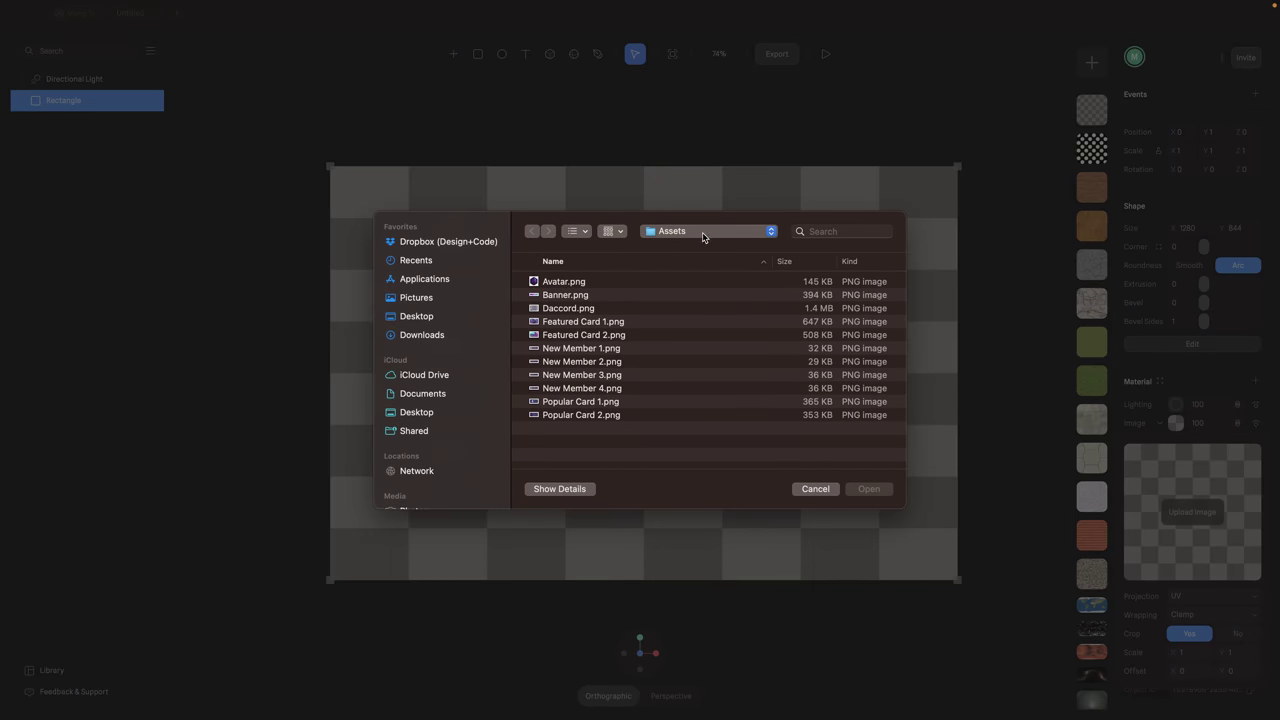
click(635, 311)
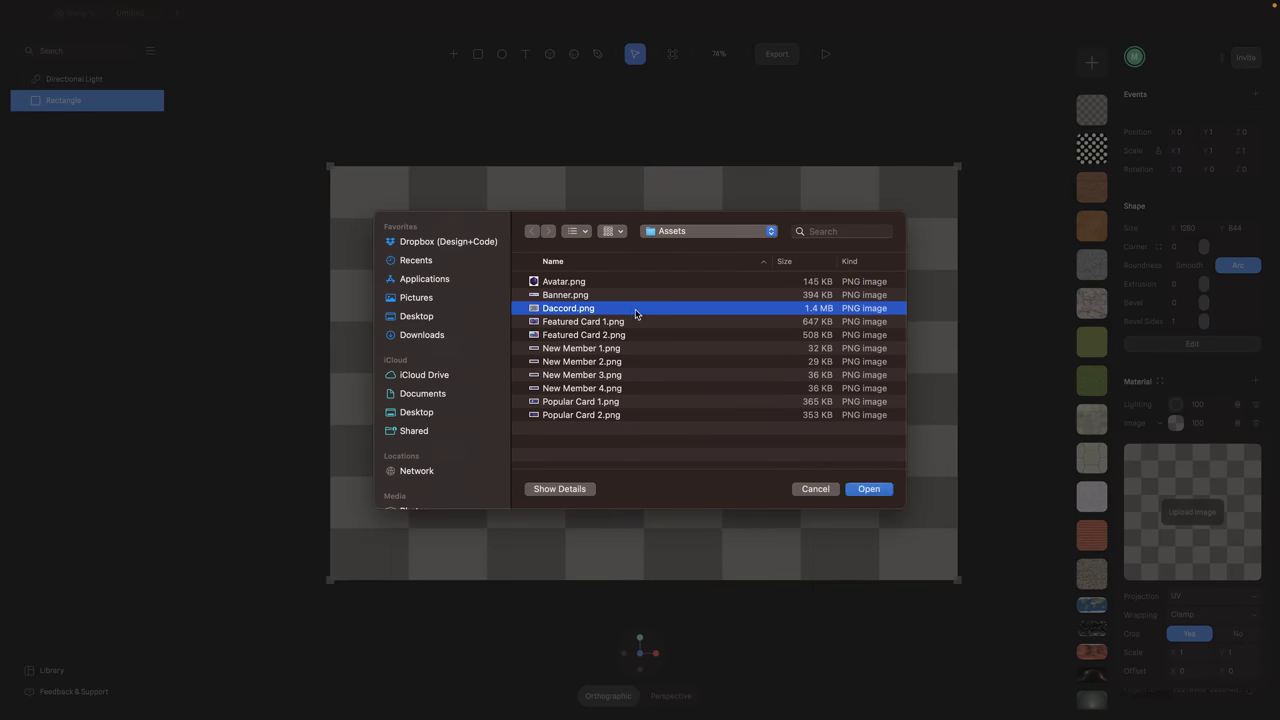
click(866, 486)
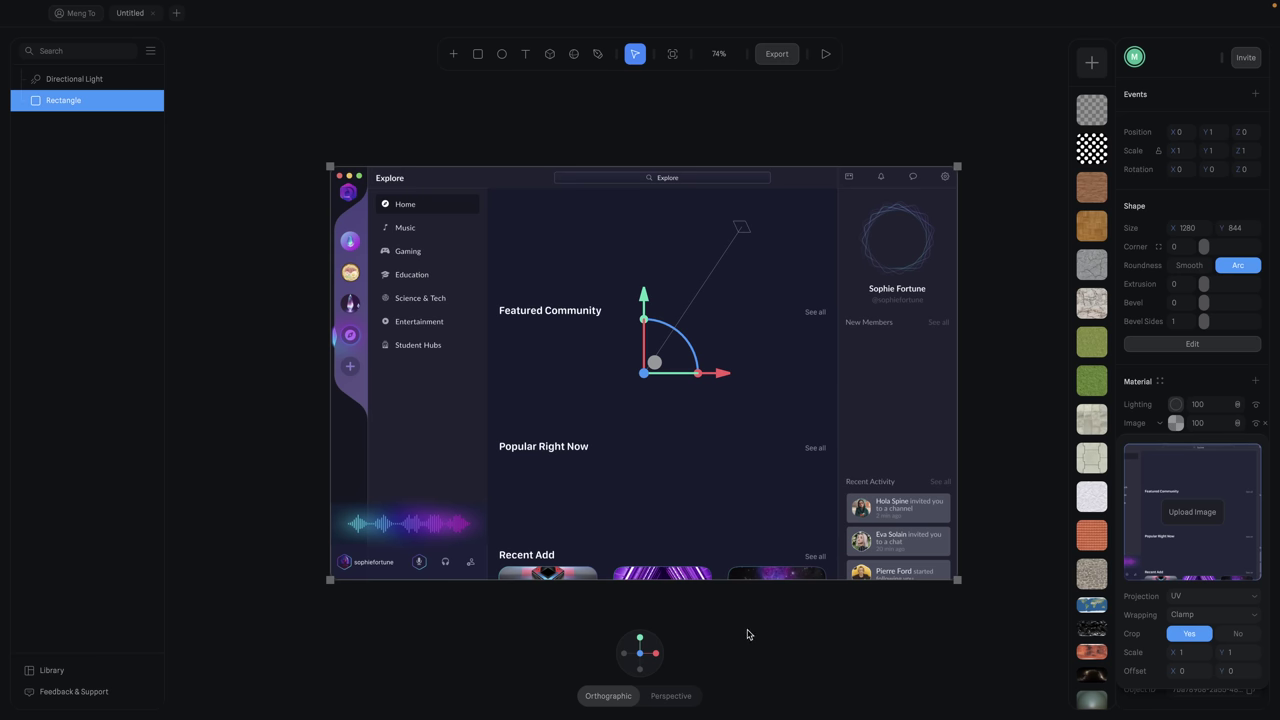
- Draw a polygon about 134 by 134 over the circular ring above the profile name on the Daccord panel
click(702, 661)
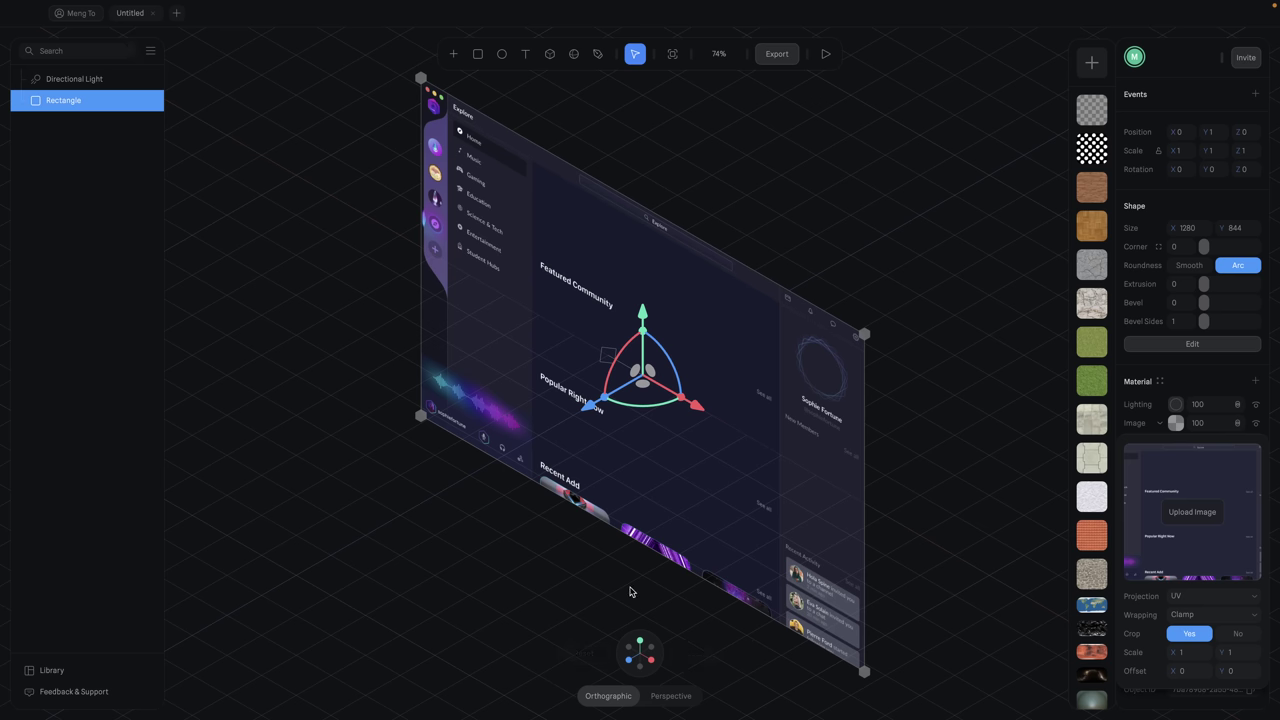
middle_drag(590, 580, 718, 598)
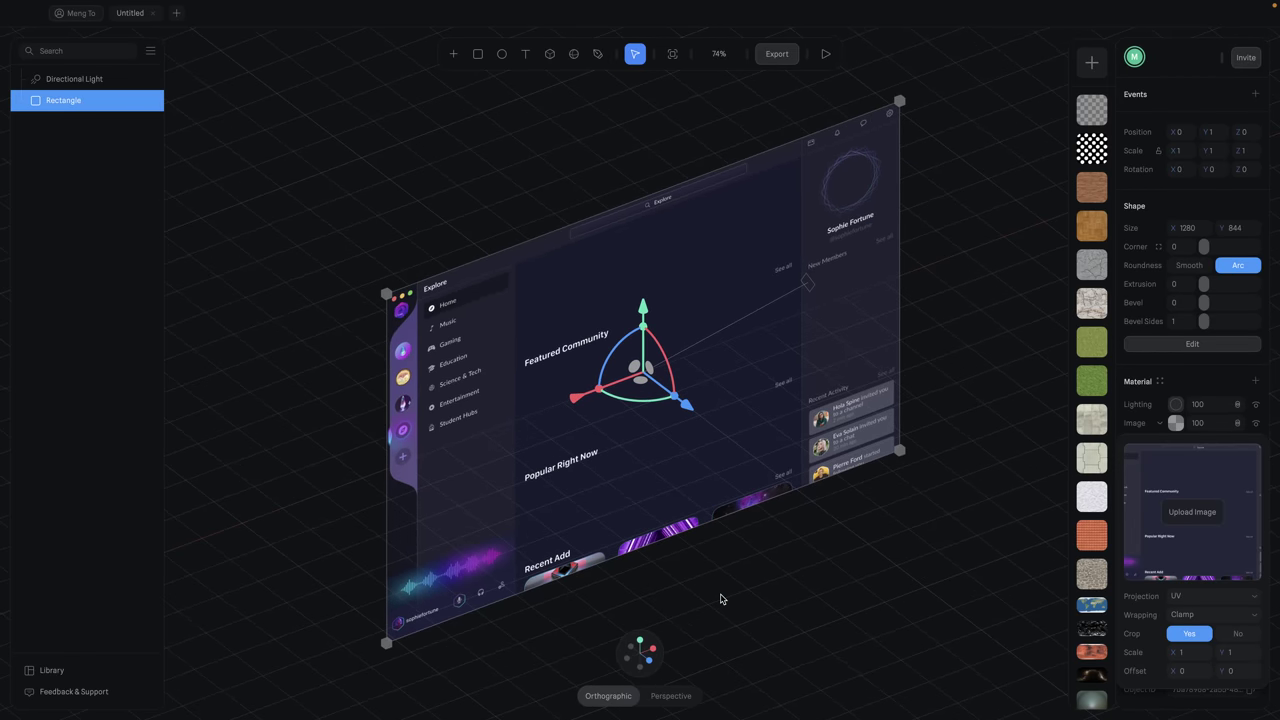
click(585, 653)
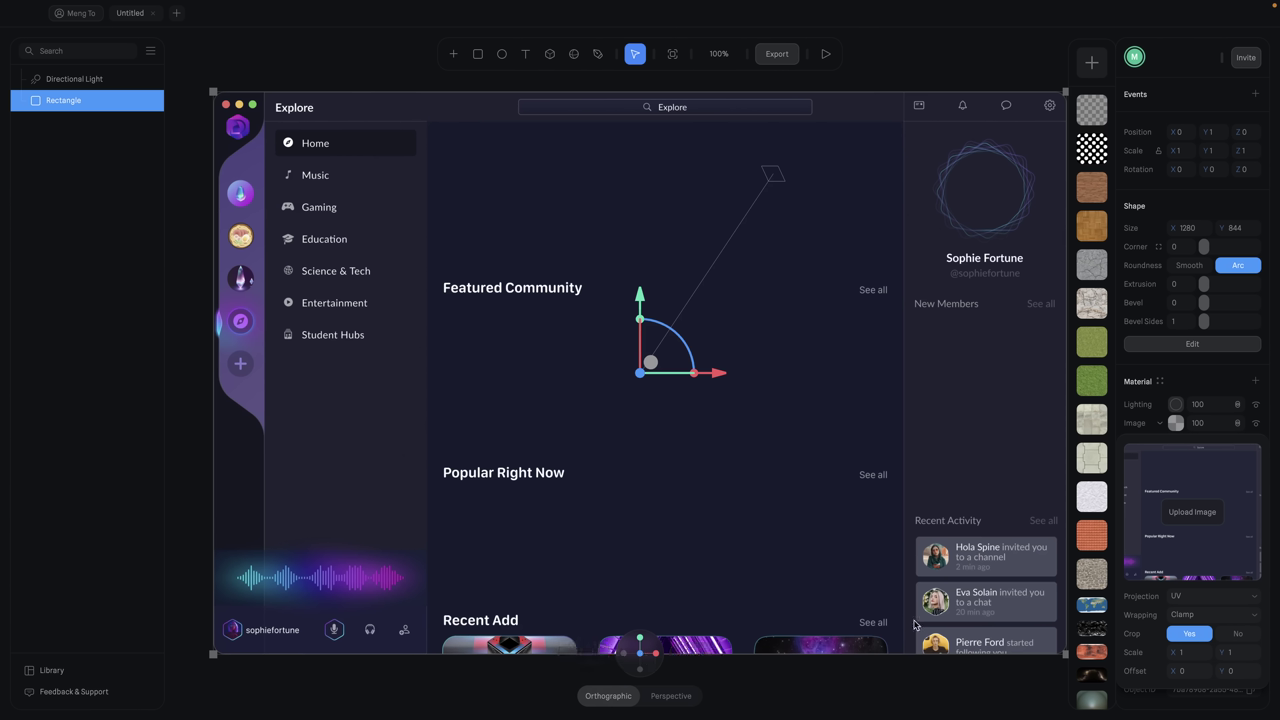
click(454, 57)
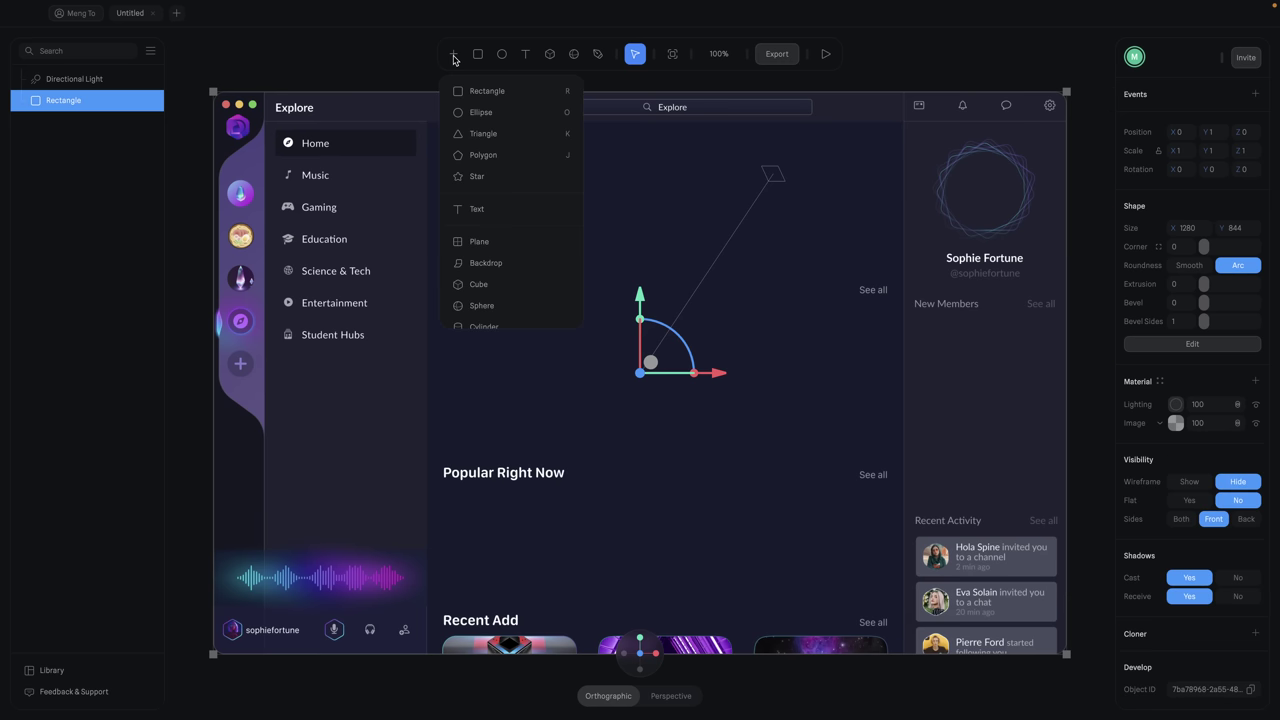
click(492, 157)
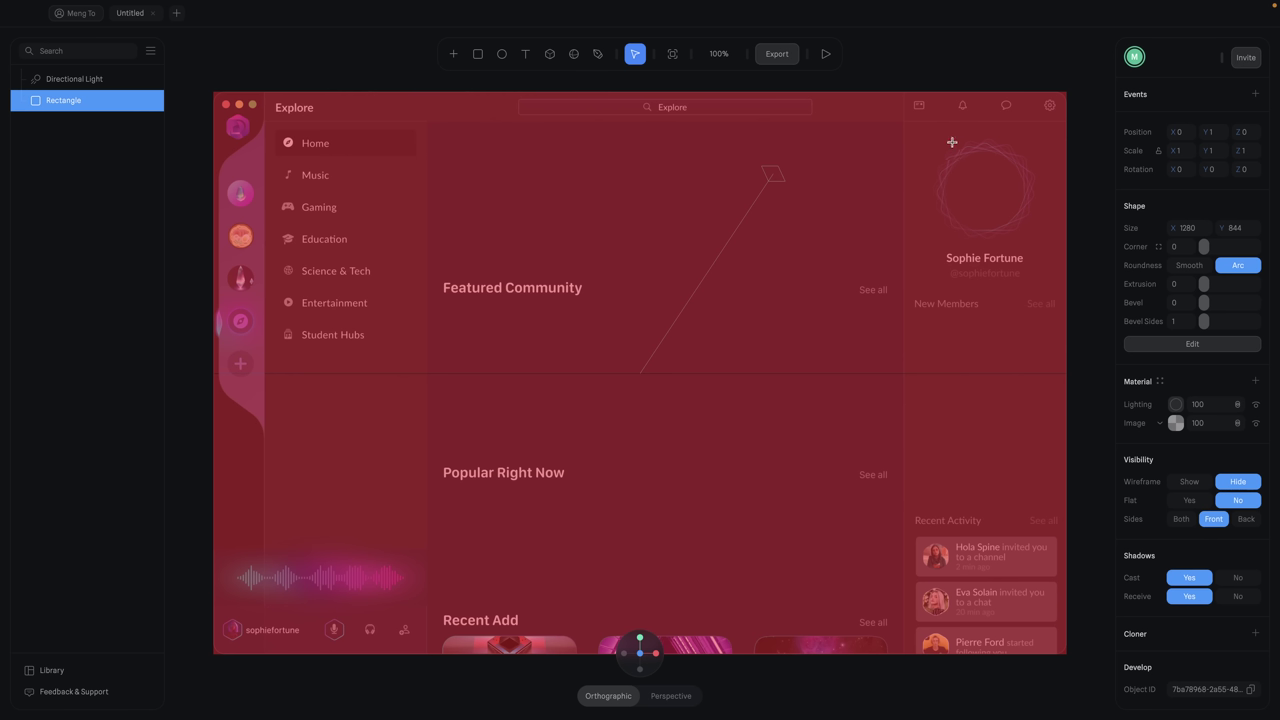
drag(944, 145, 1027, 233)
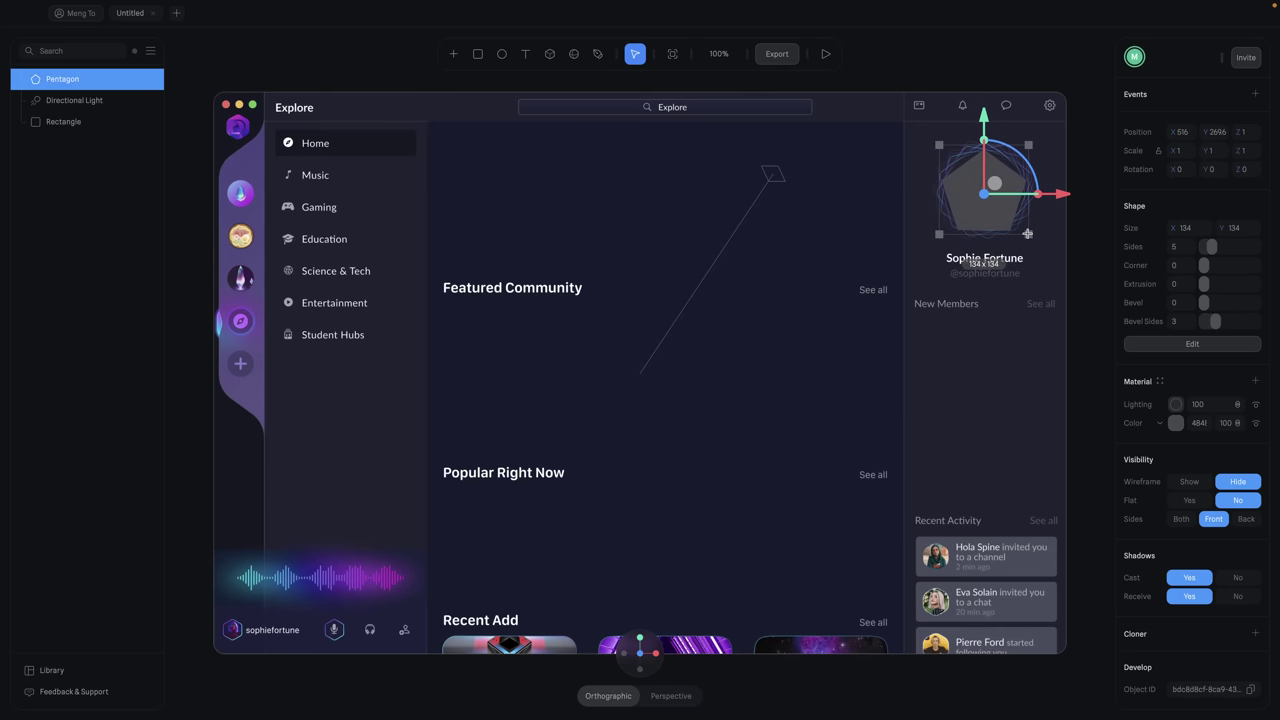
drag(1027, 233, 1027, 233)
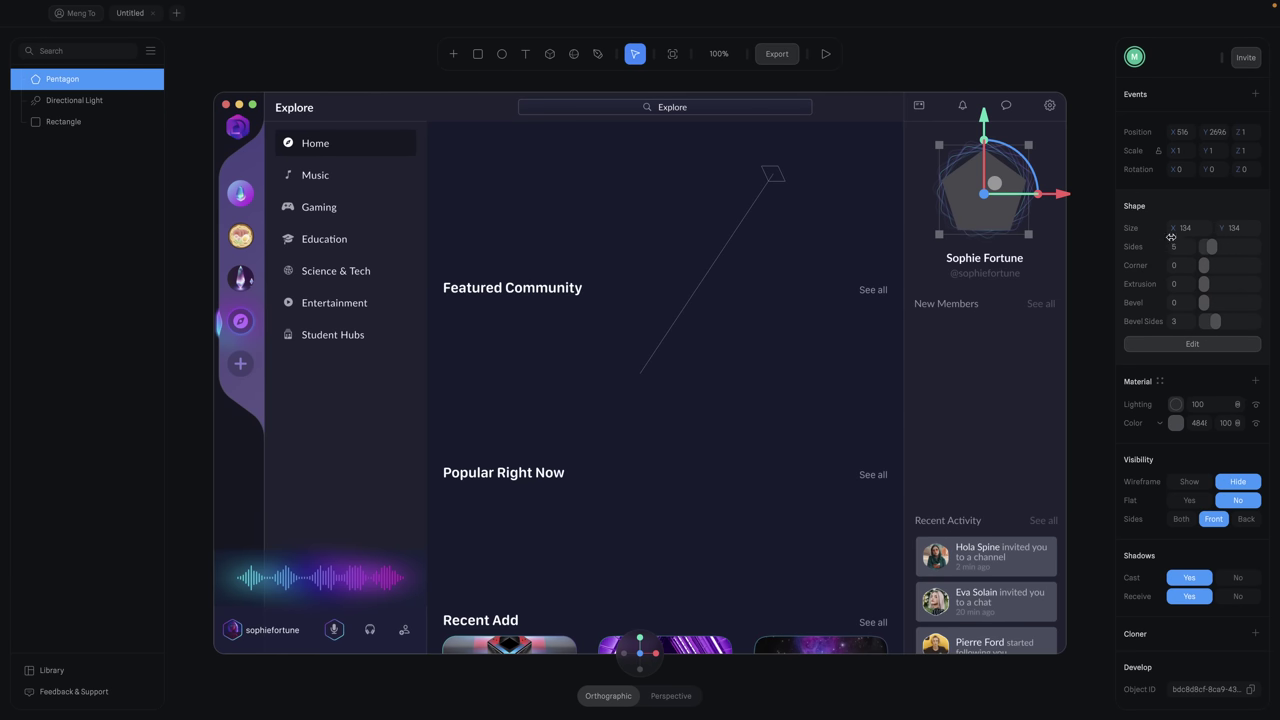
- Set the polygon to 6 sides with a corner value of 10
mouse_move(1213, 247)
mouse_down()
mouse_move(1242, 247)
mouse_move(1216, 247)
mouse_up()
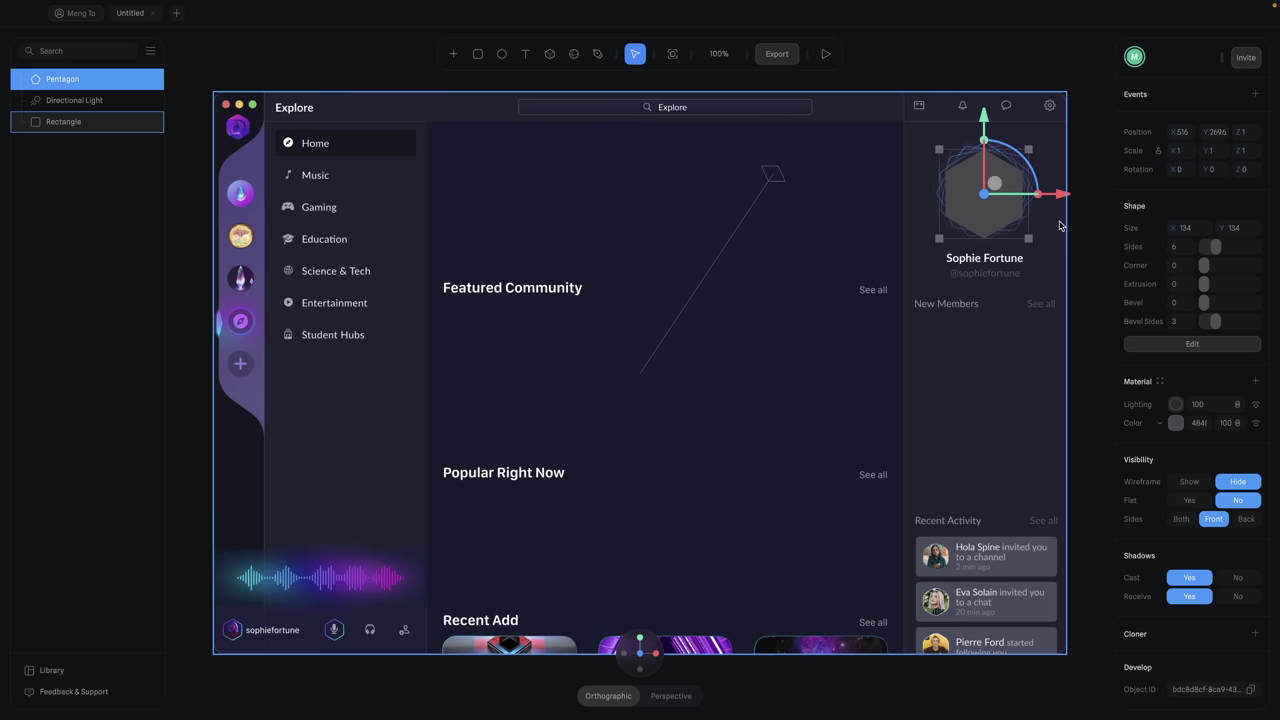
click(1181, 267)
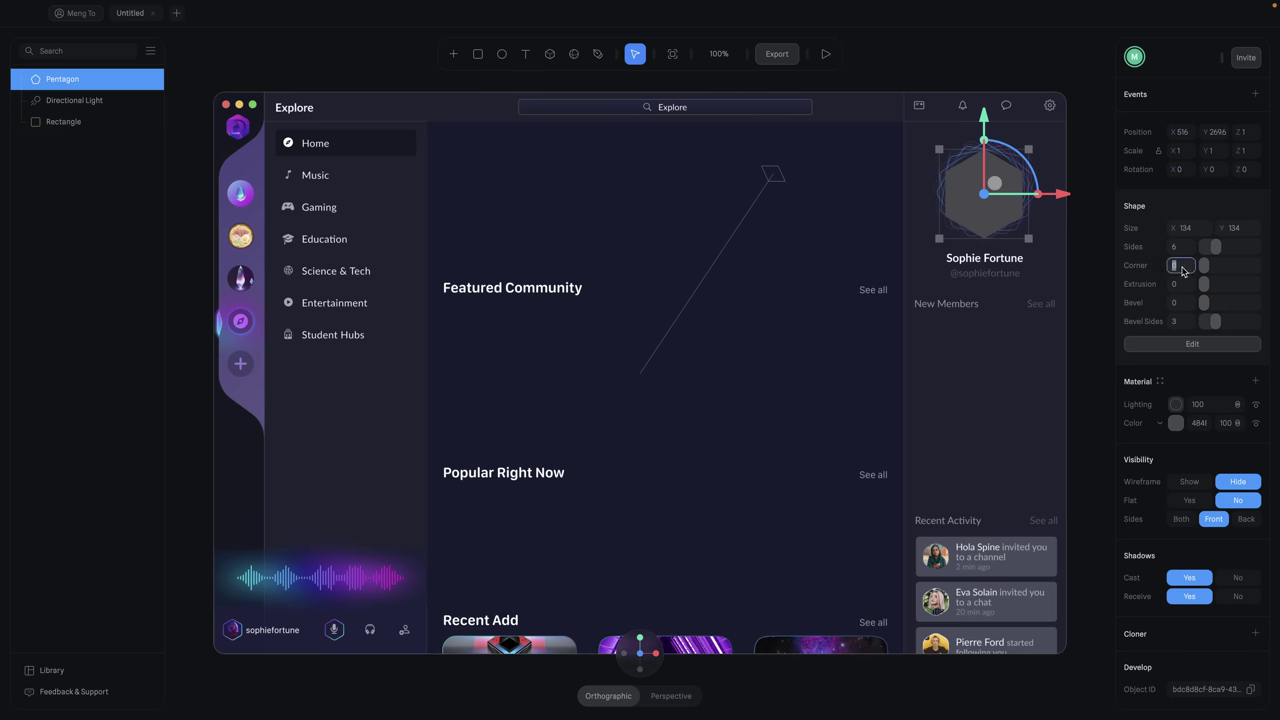
text(10)
key(Return)
- Change the hexagon's color material layer to an image layer and load Avatar.png
click(1161, 425)
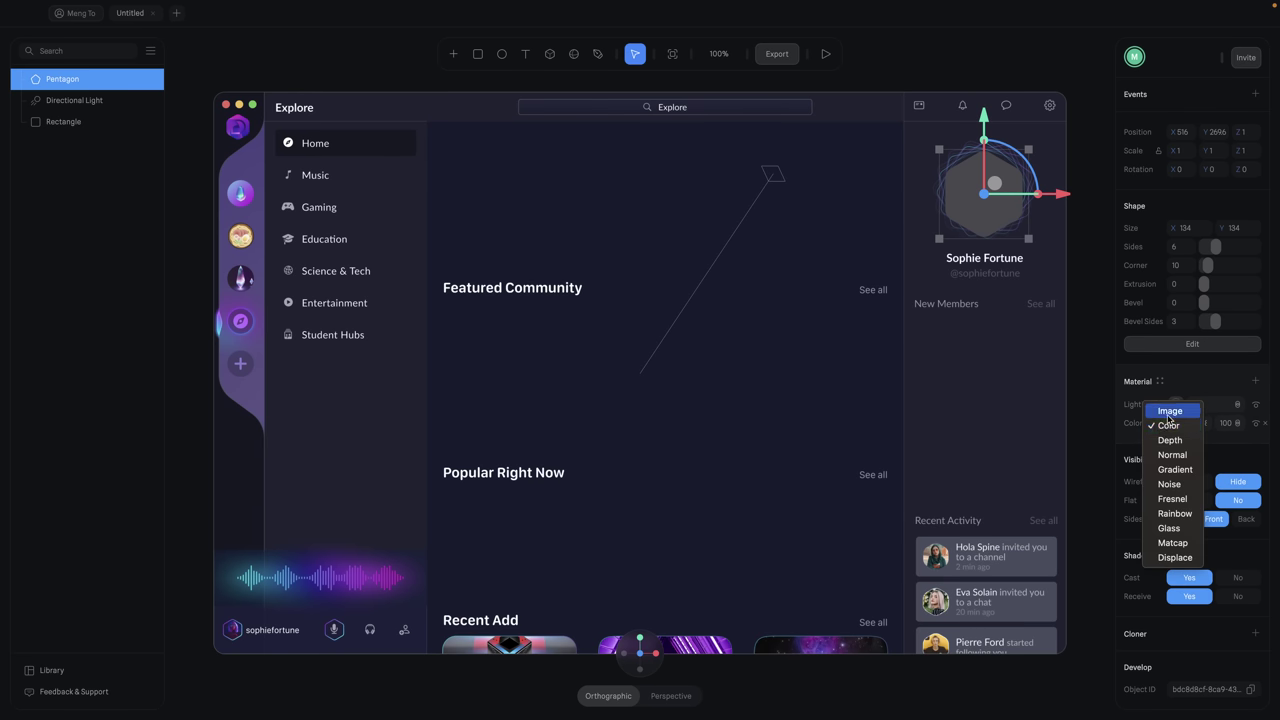
click(1166, 411)
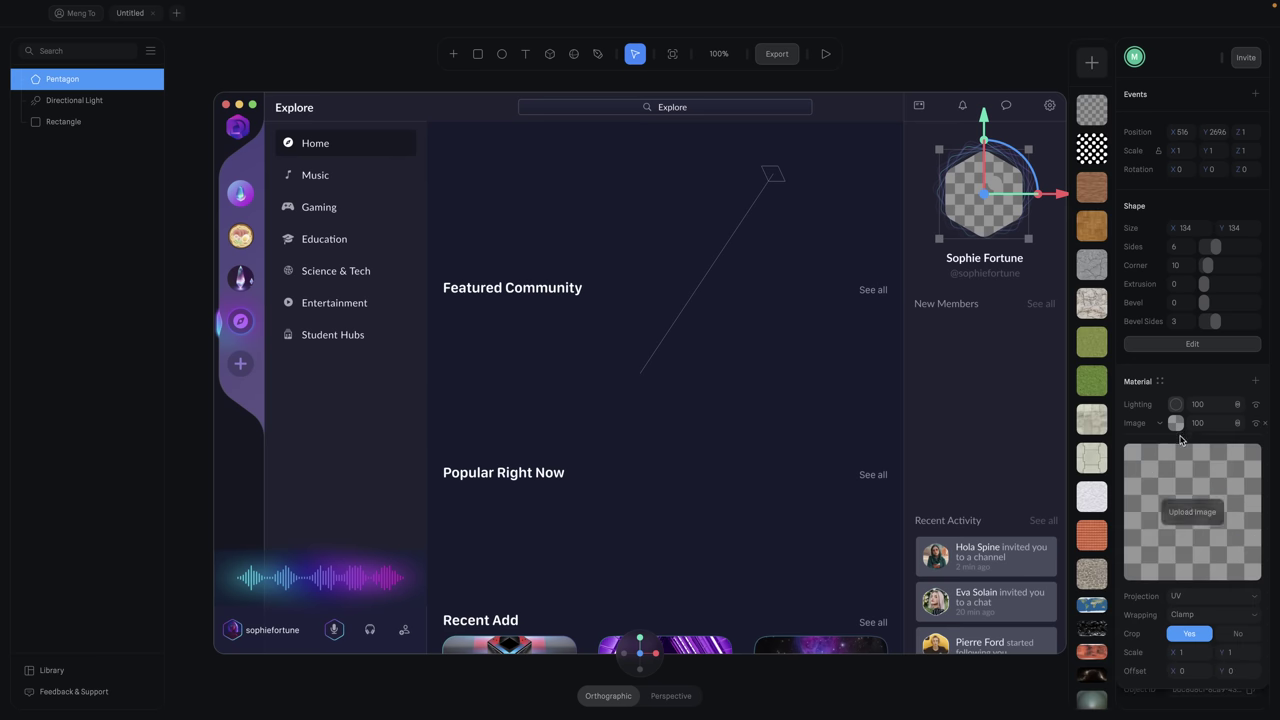
click(1190, 511)
double_click(644, 284)
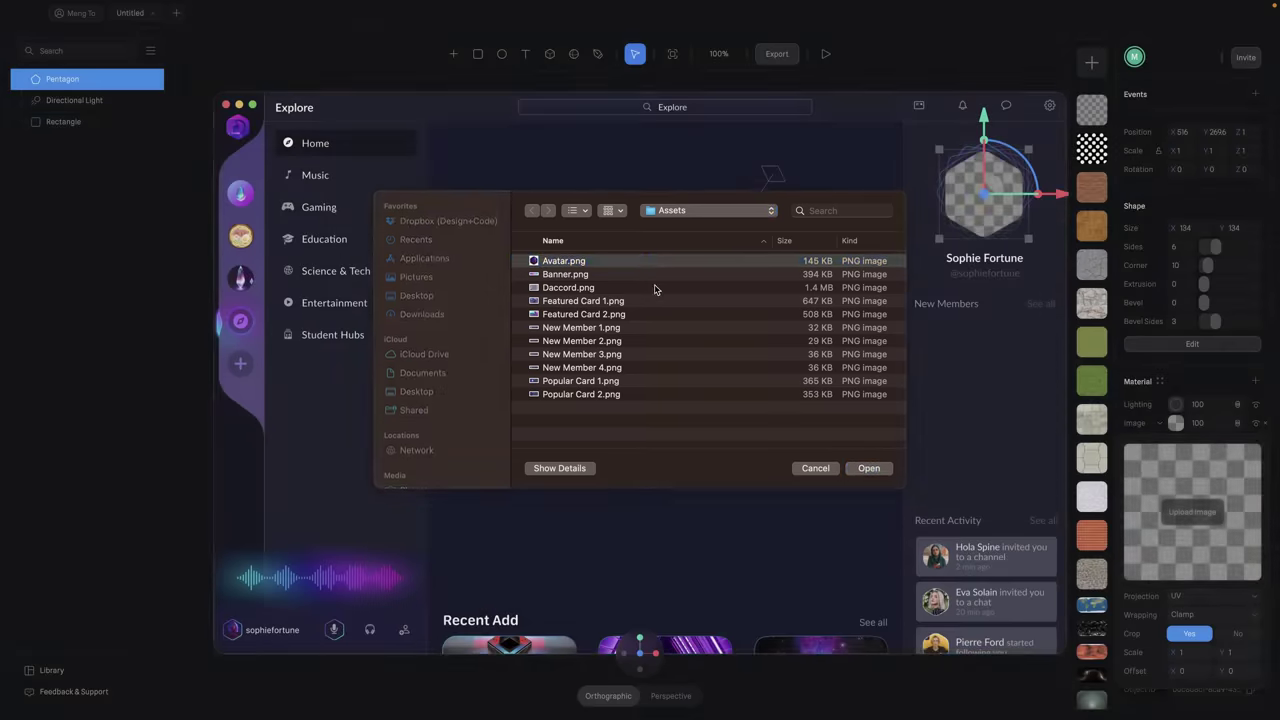
click(1076, 398)
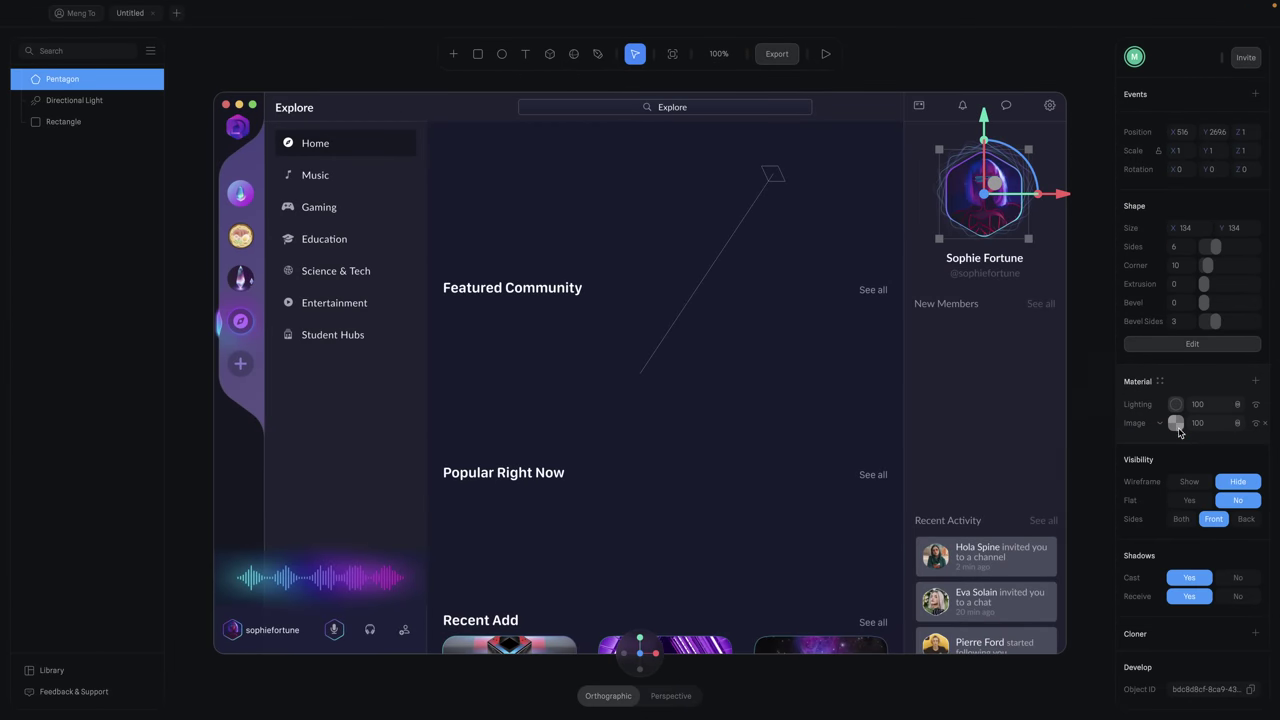
- Move the avatar hexagon forward from the panel to about Z 32 and set its extrusion to 10
drag(1082, 391, 837, 291)
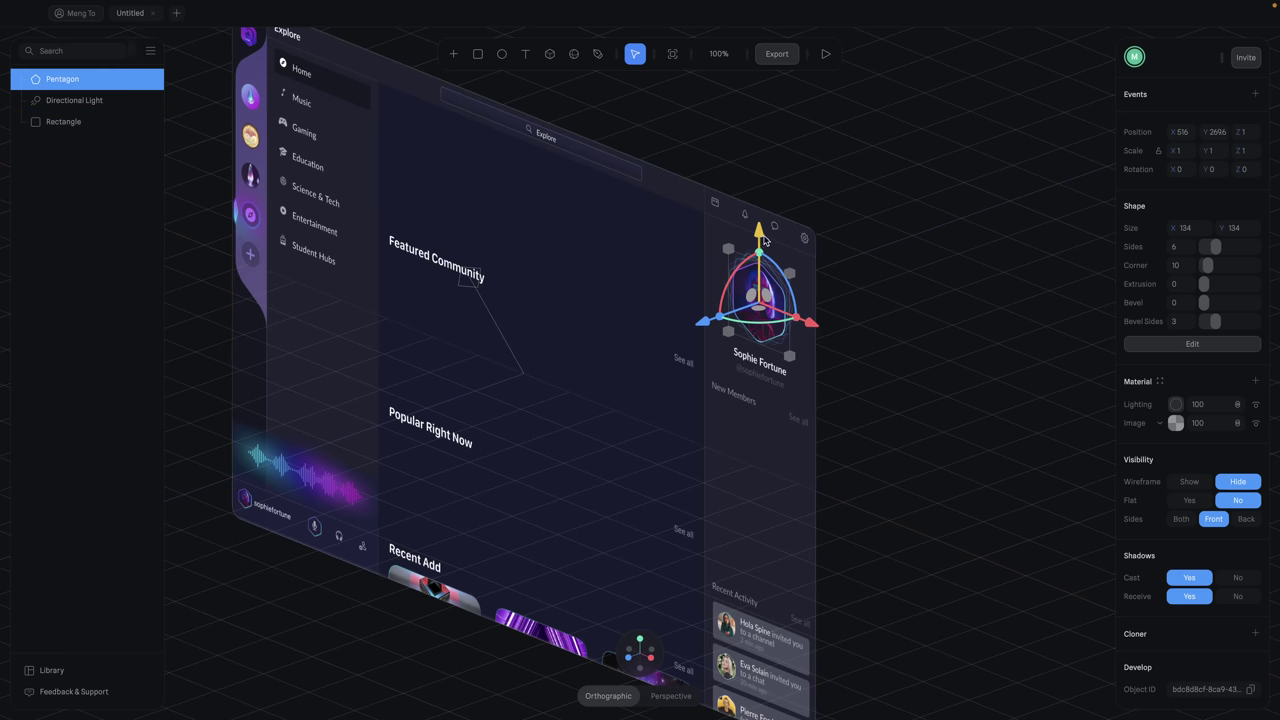
drag(703, 325, 818, 349)
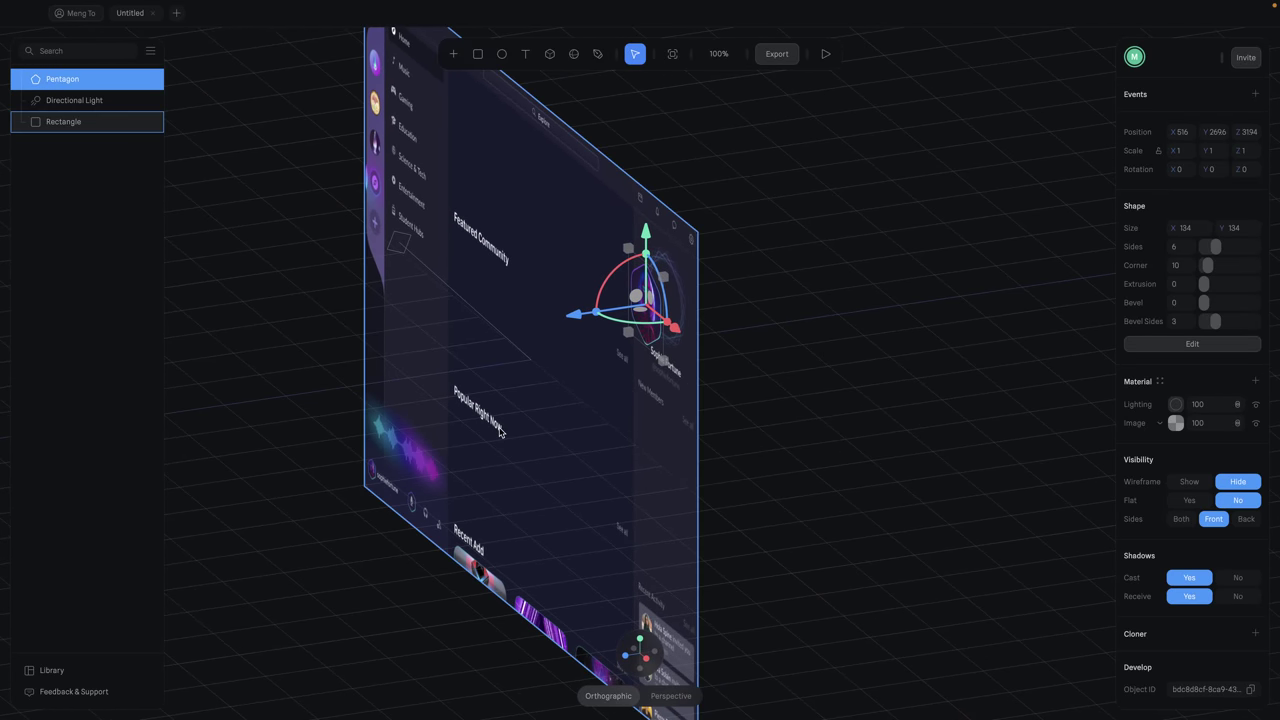
drag(763, 397, 803, 392)
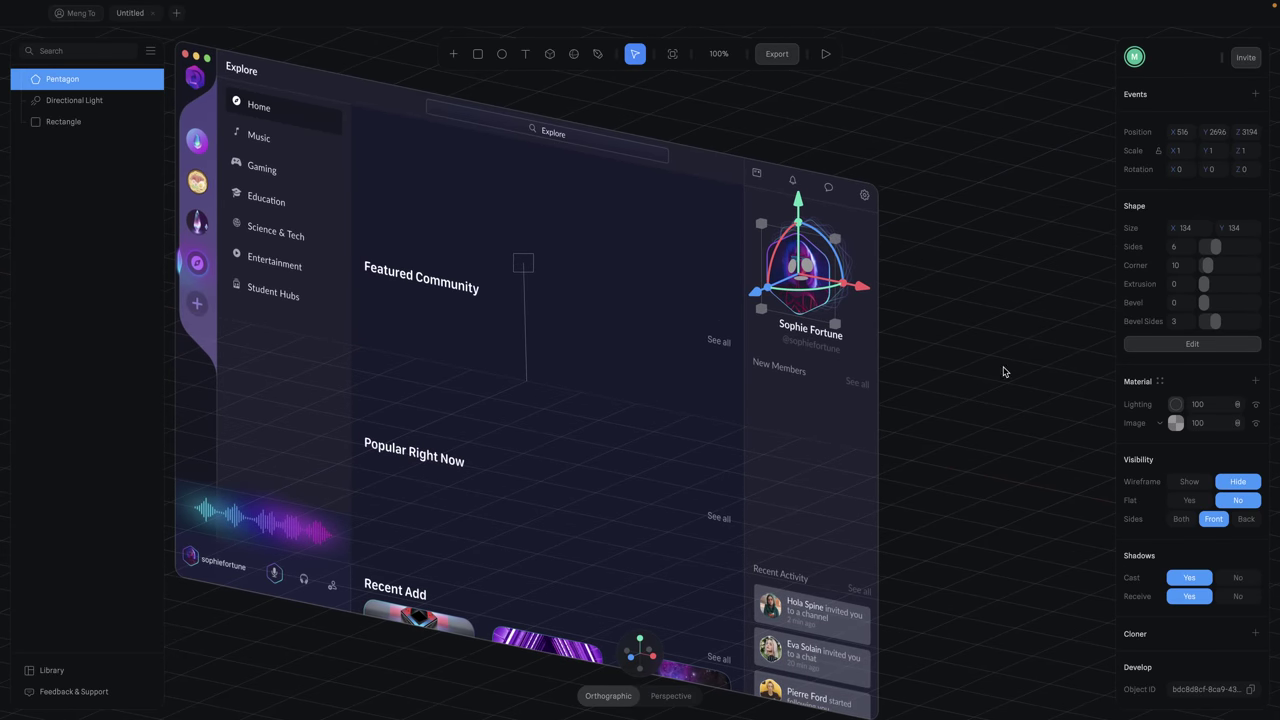
click(1180, 285)
text(10)
key(Return)
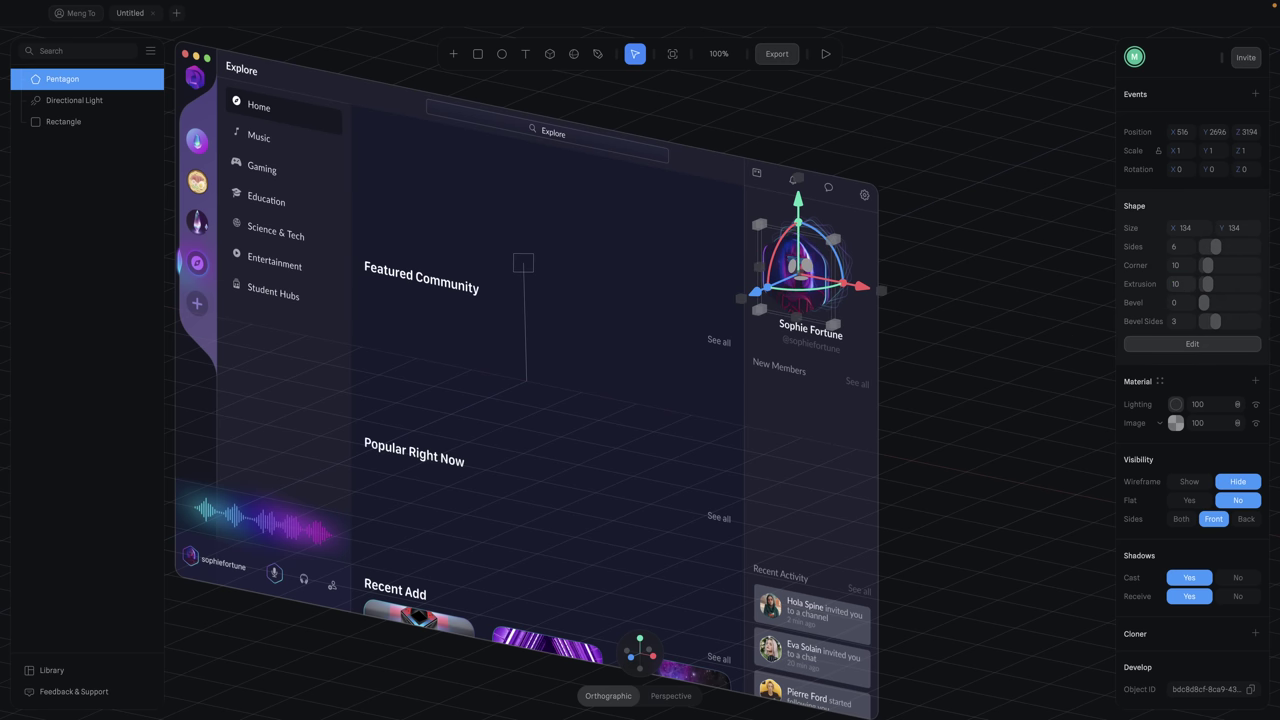
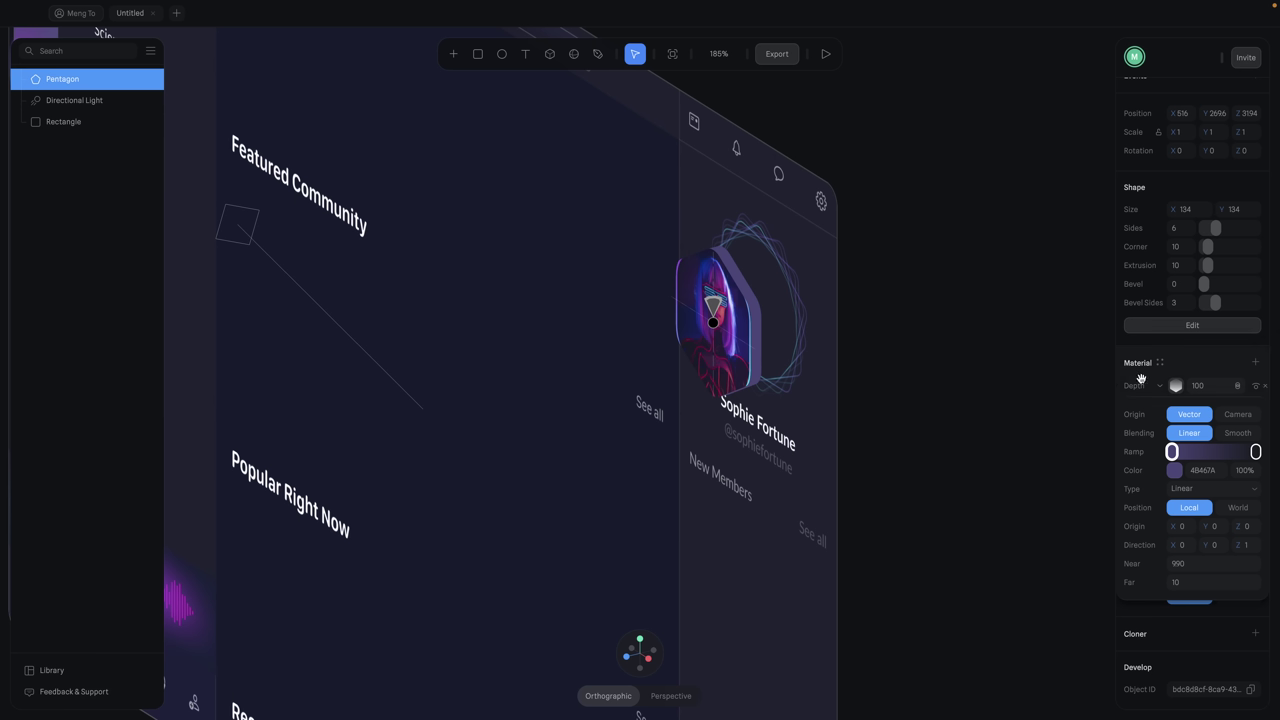
- Close the depth layer's settings and set the avatar hexagon's size to 108 by 117
click(1176, 386)
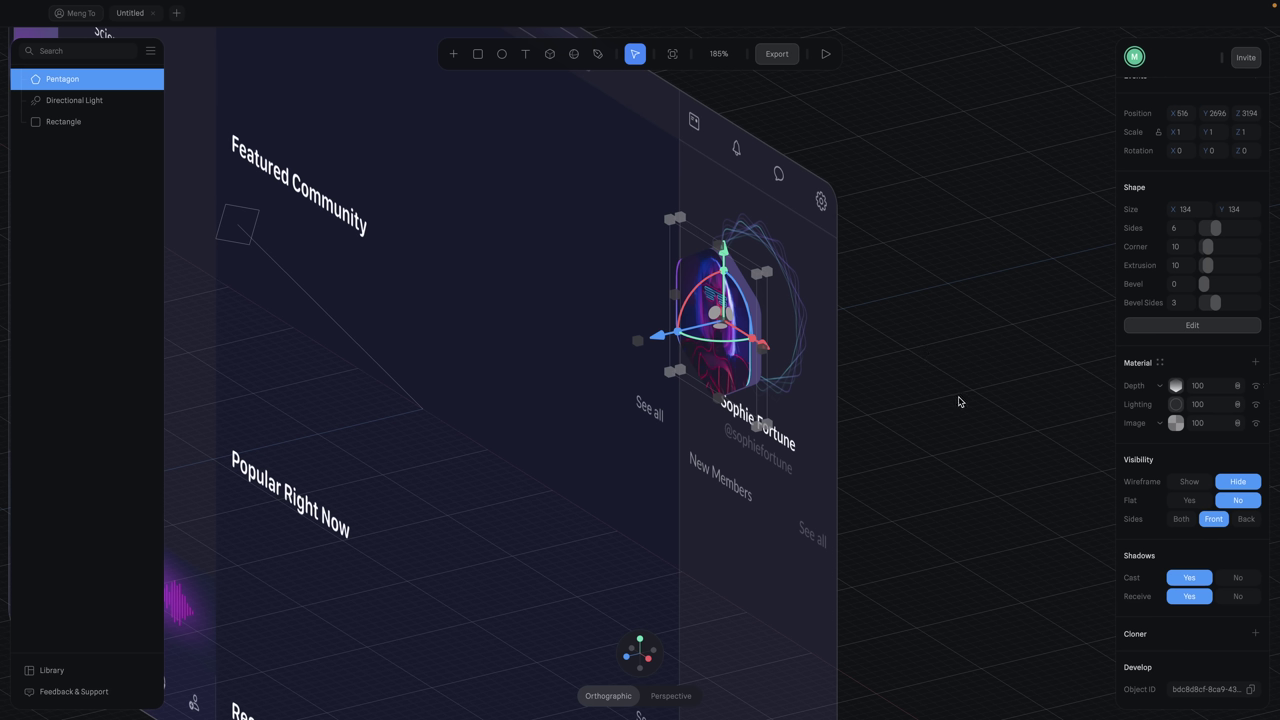
click(1190, 214)
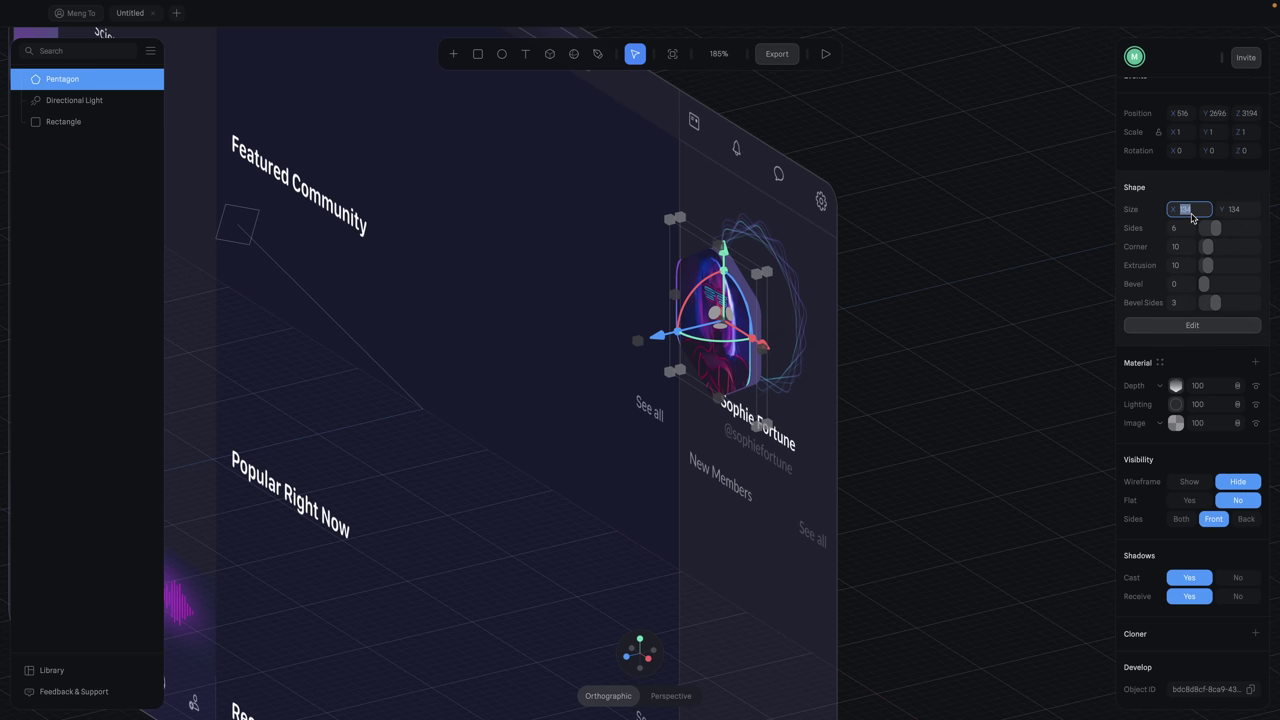
text(108)
key(Tab)
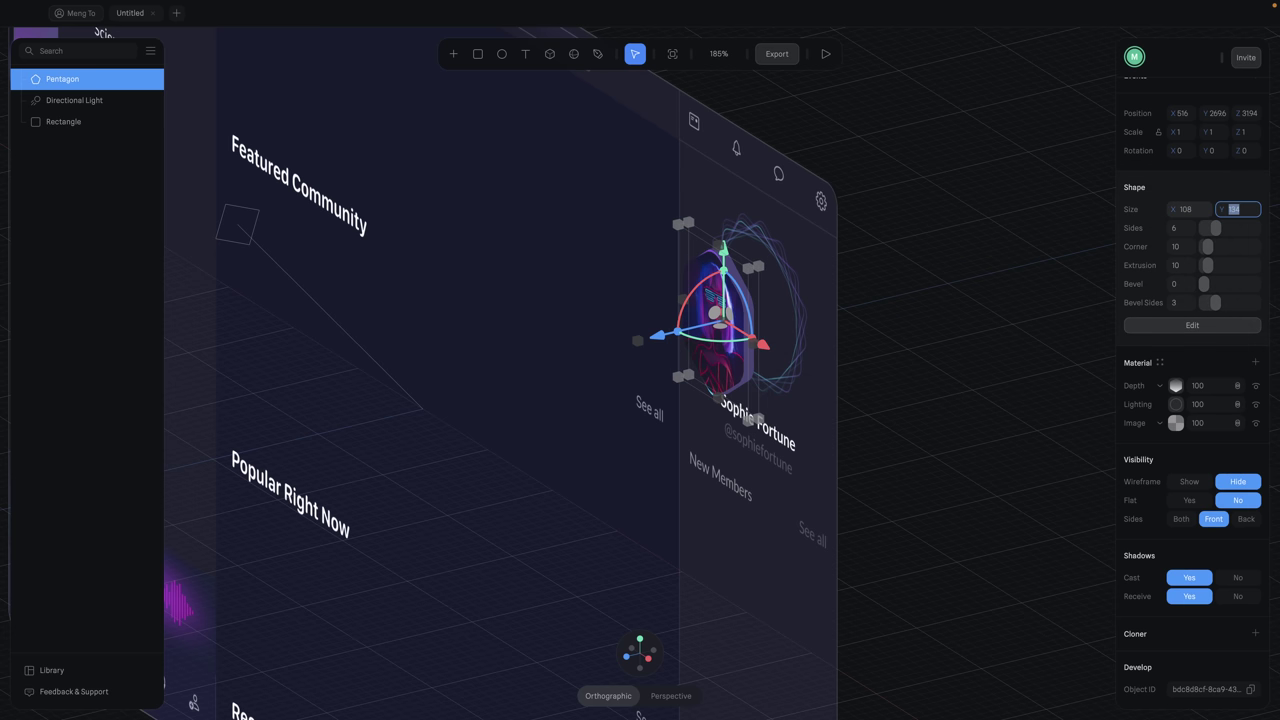
text(117)
key(Return)
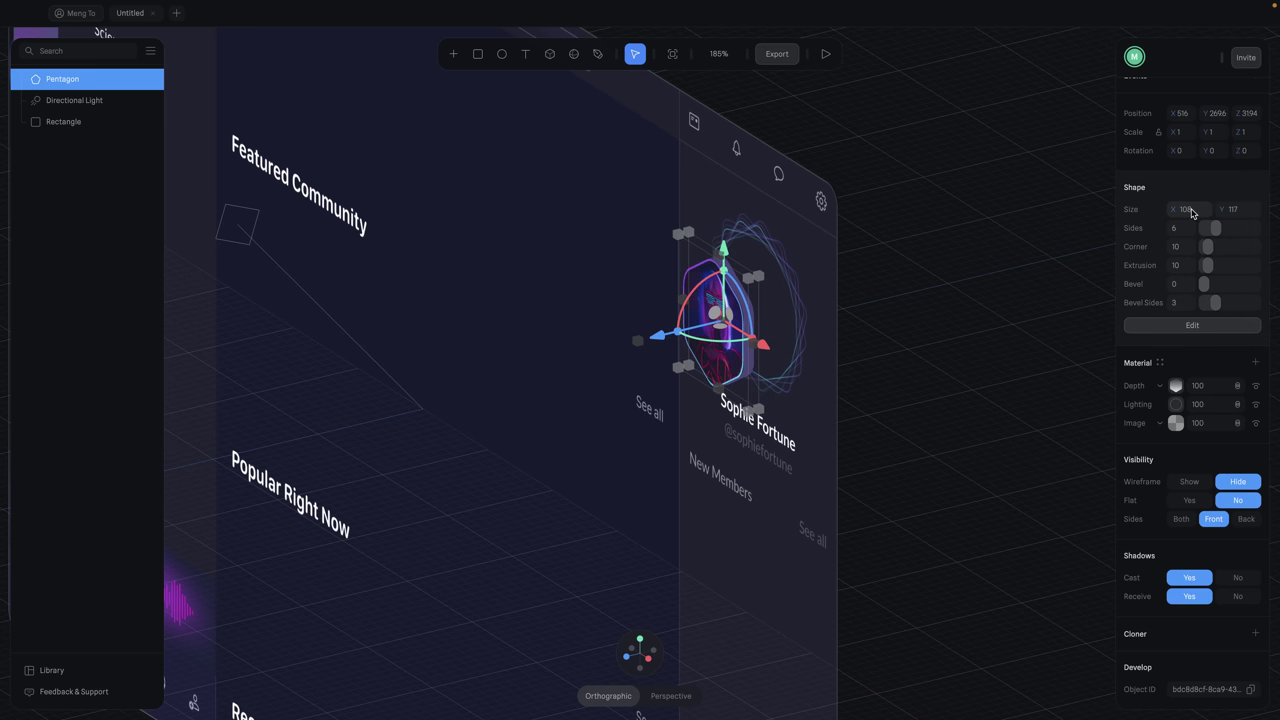
- Center the avatar hexagon inside the circular ring at about X 516, Y 274.5, checking it from the front view
scroll(877, 347, left, 5)
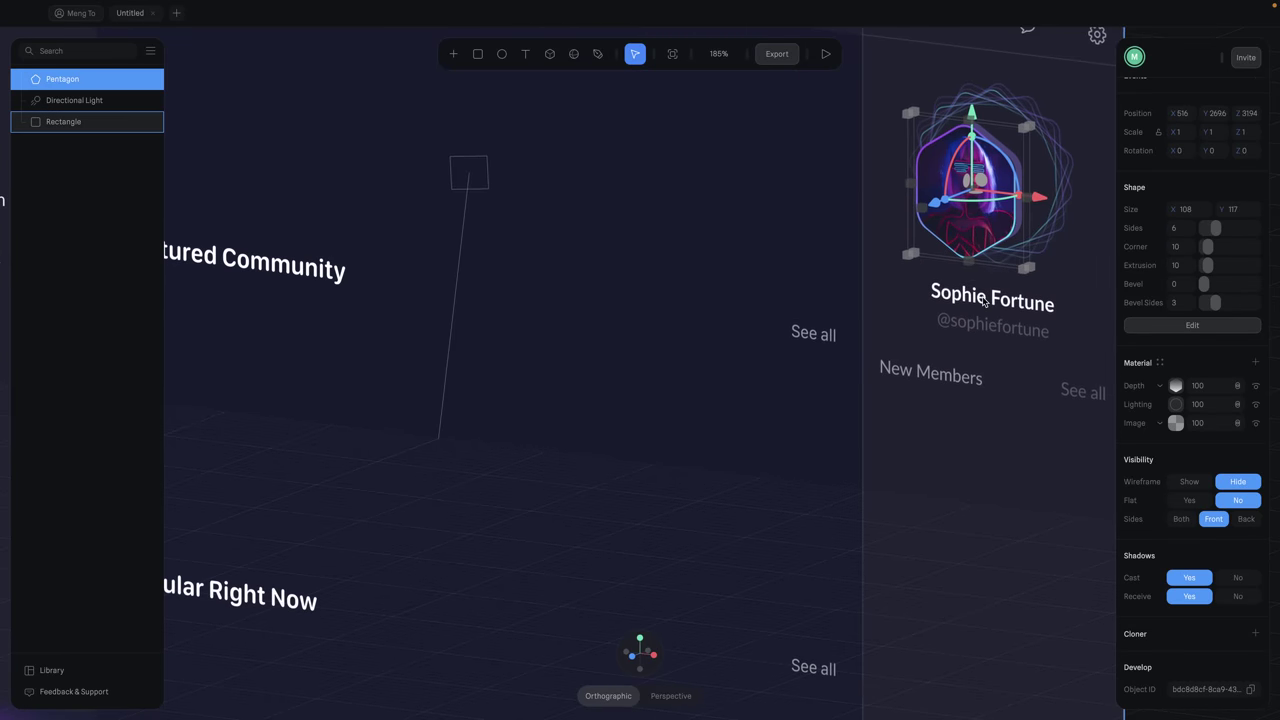
scroll(910, 246, up, 3)
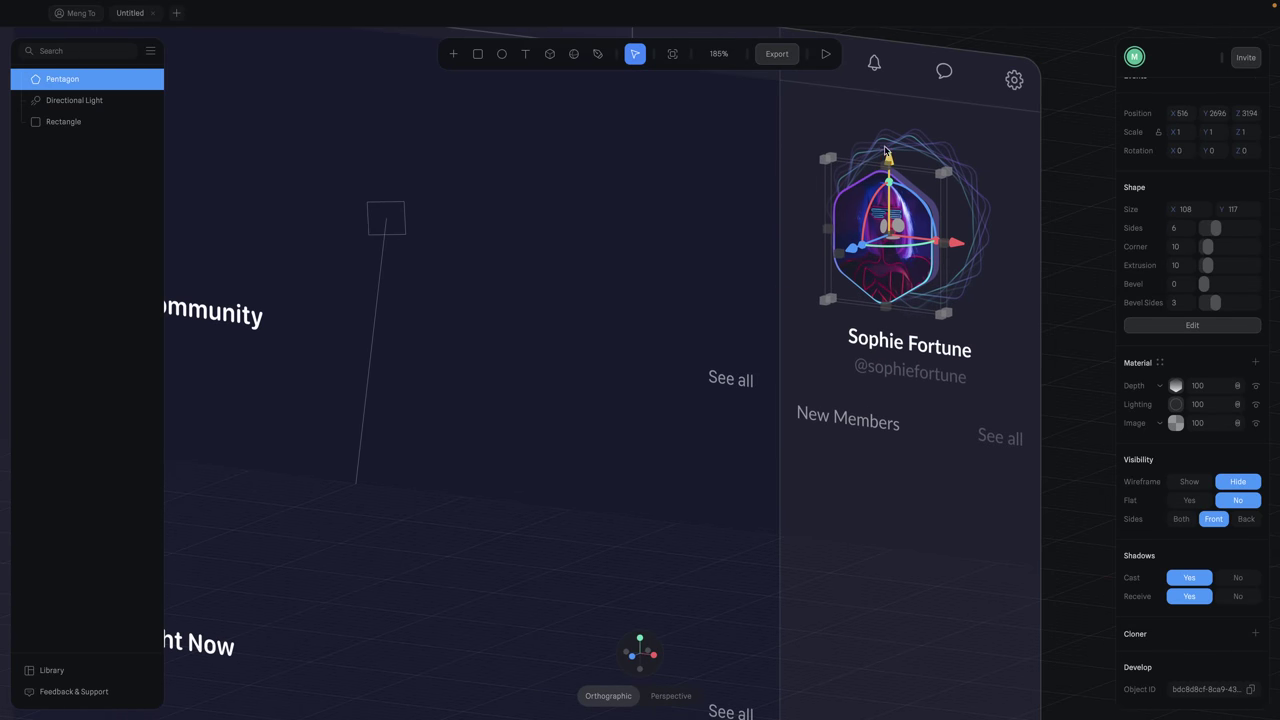
drag(889, 158, 893, 150)
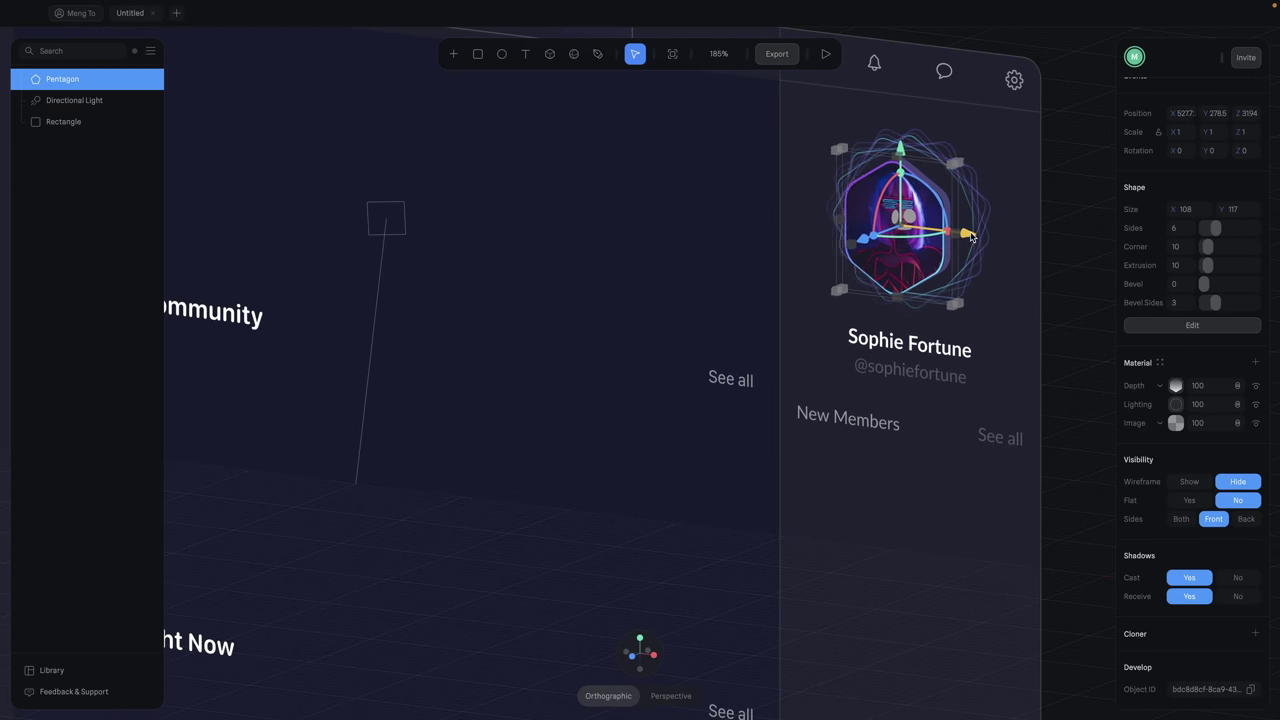
click(1078, 457)
key(shift+0)
mouse_move(580, 664)
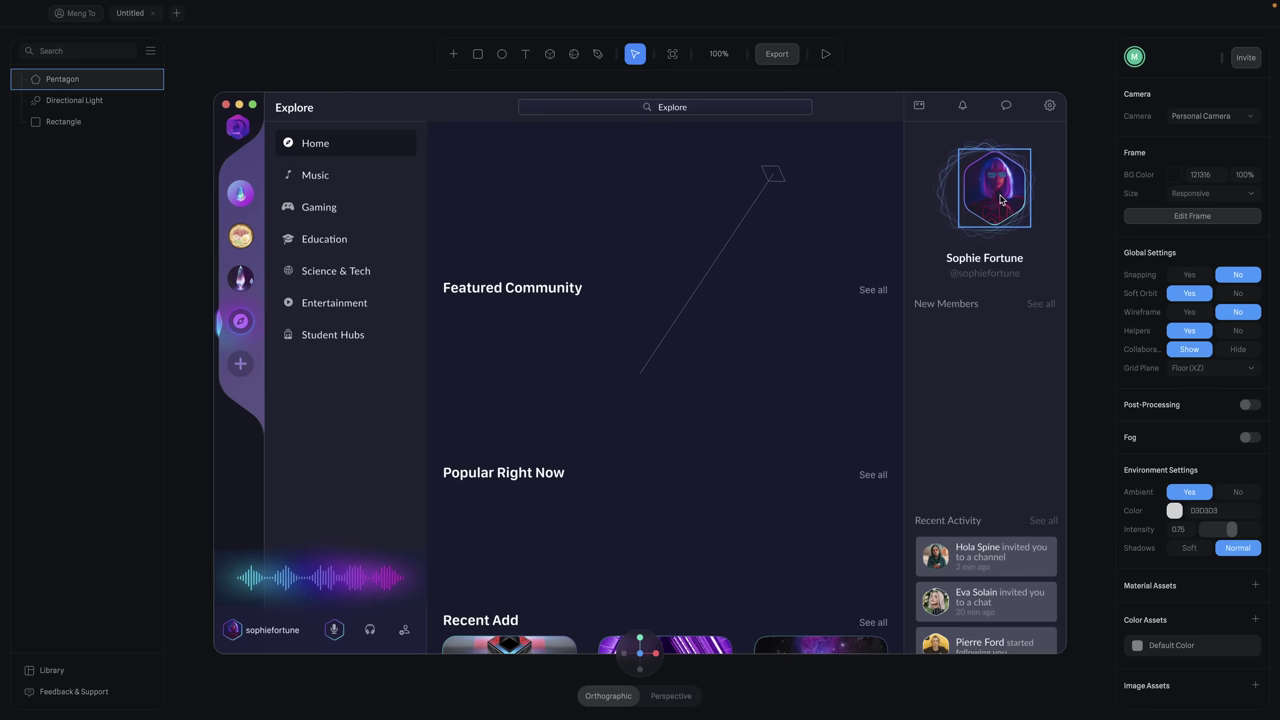
click(1001, 200)
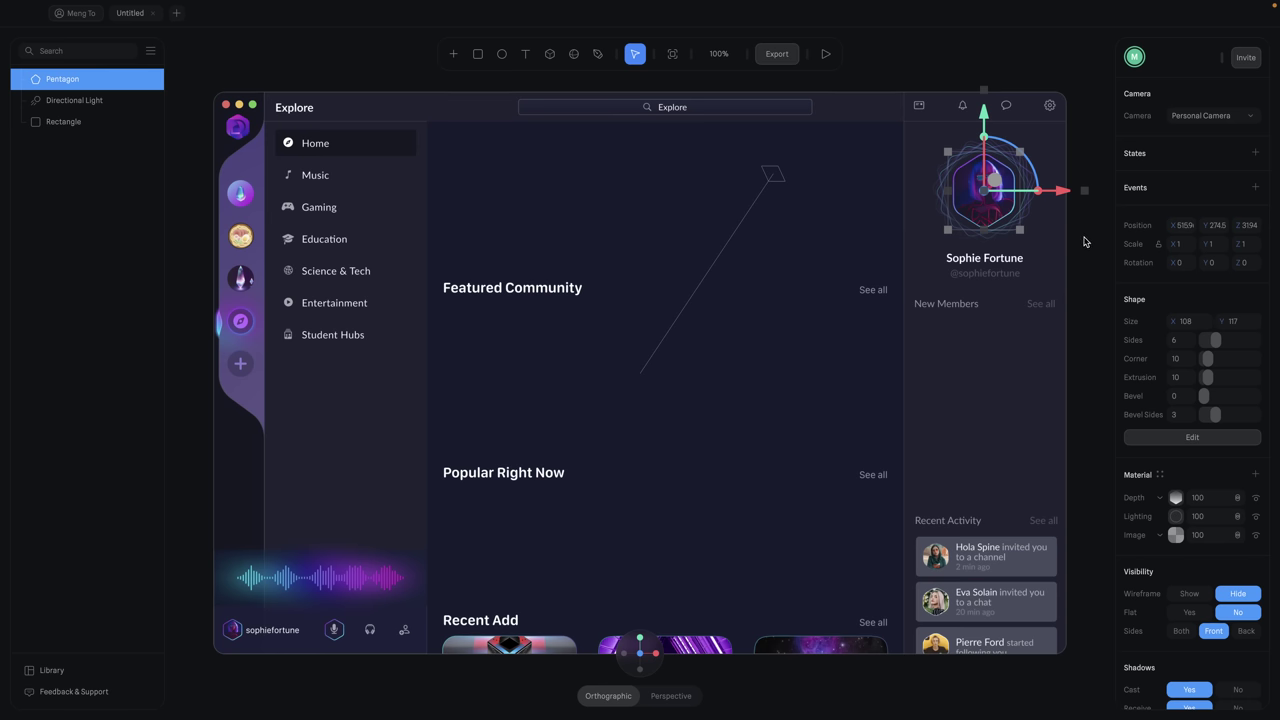
- Copy the avatar hexagon's material and draw a rectangle about 663 by 171 above the Featured Community heading
right_click(986, 214)
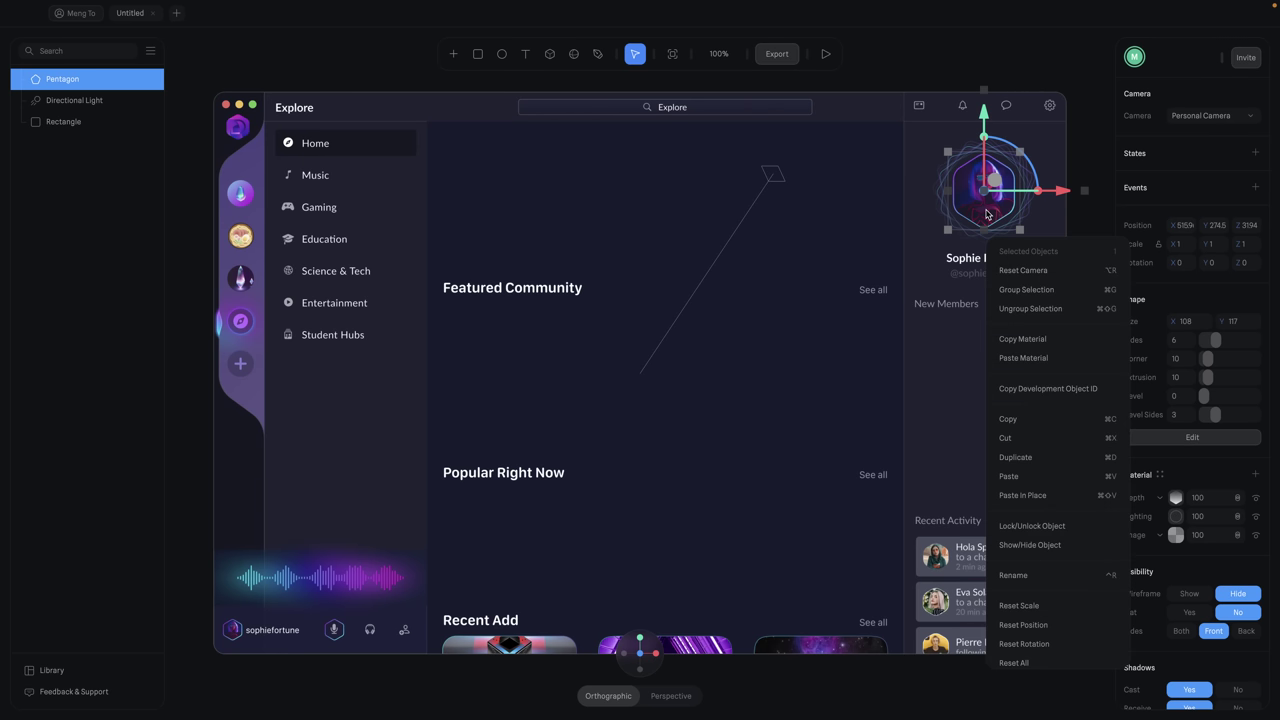
click(1021, 340)
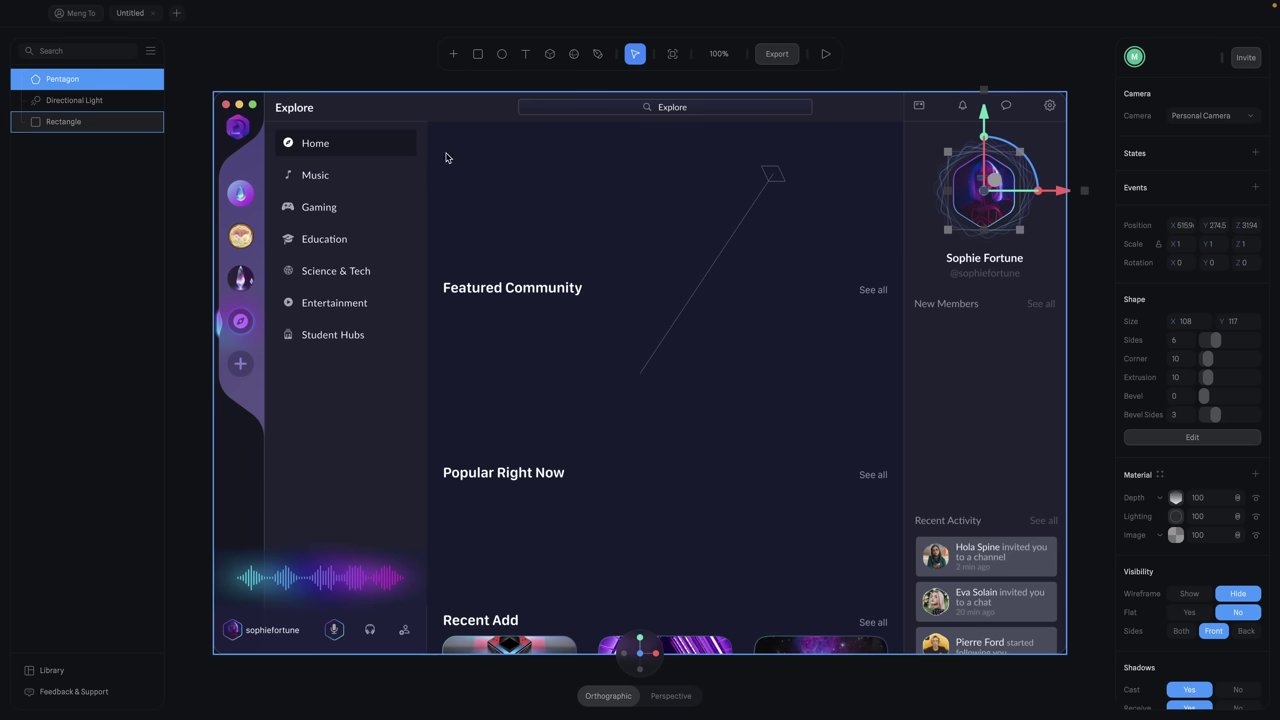
key(r)
drag(443, 151, 884, 265)
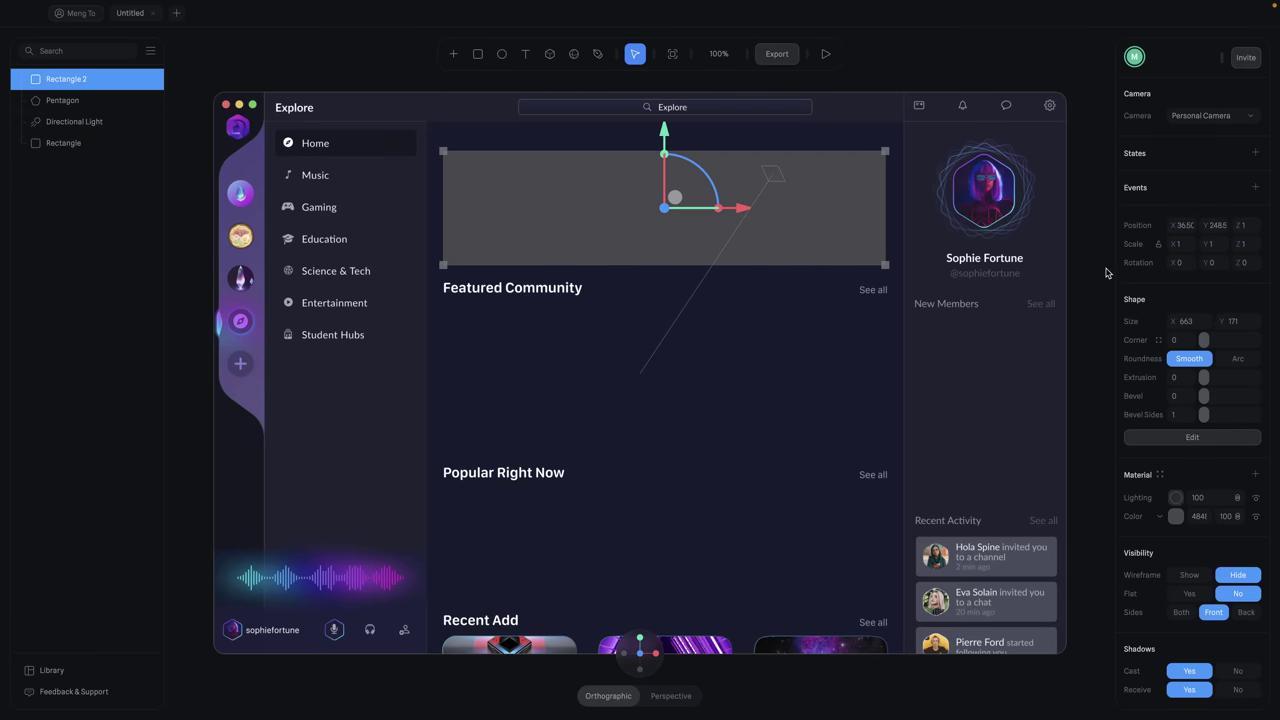
- Set the banner rectangle's size to 668 by 180 and paste the copied avatar material onto it
click(1201, 326)
text(668)
key(Return)
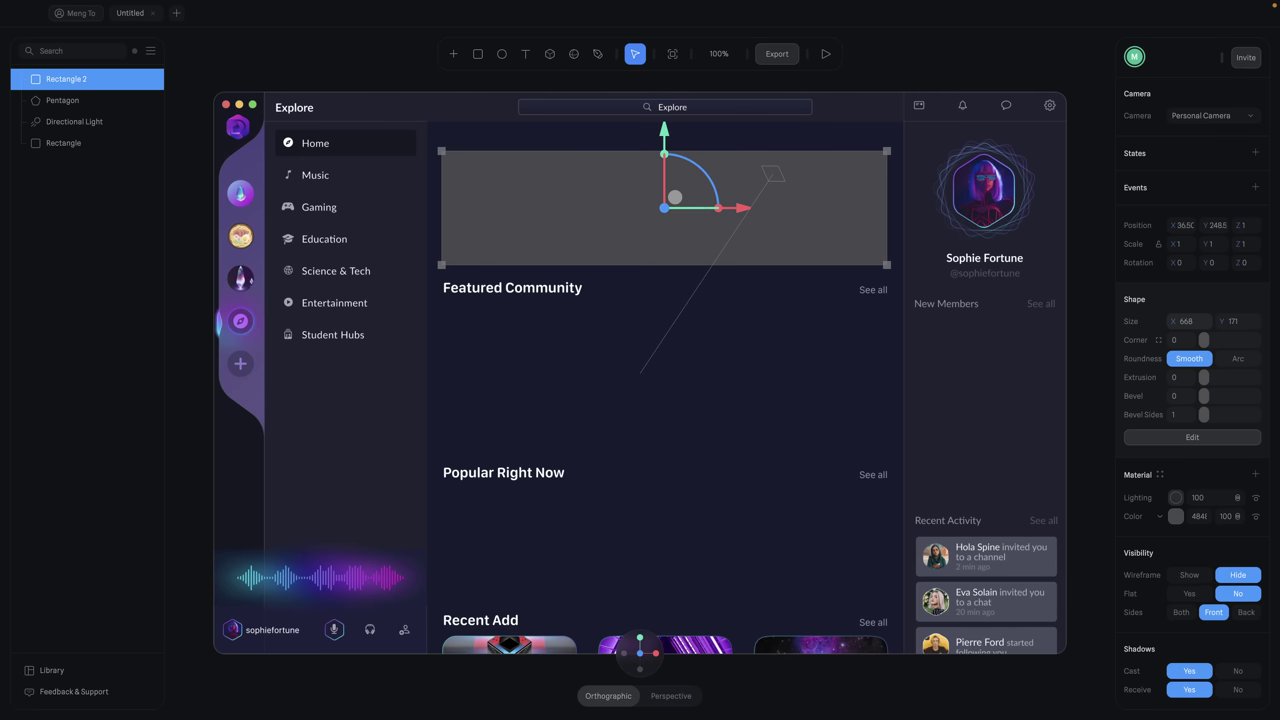
key(Tab)
text(180)
key(Return)
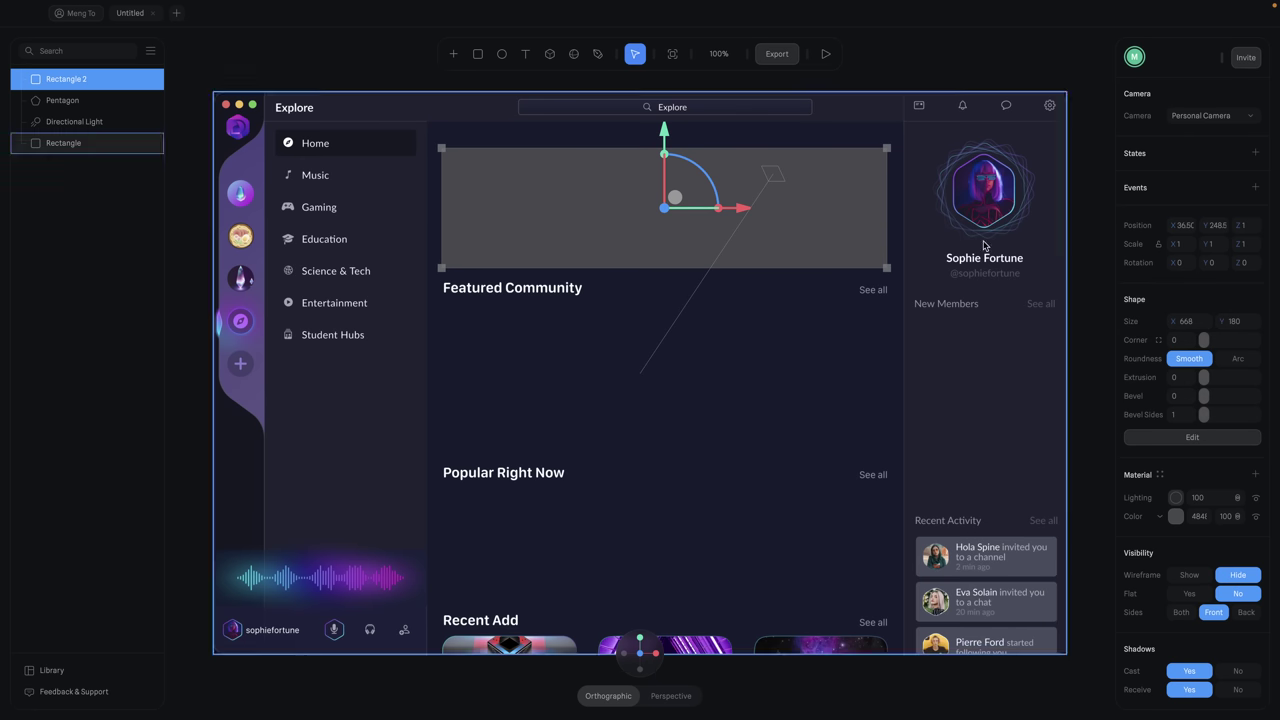
right_click(829, 197)
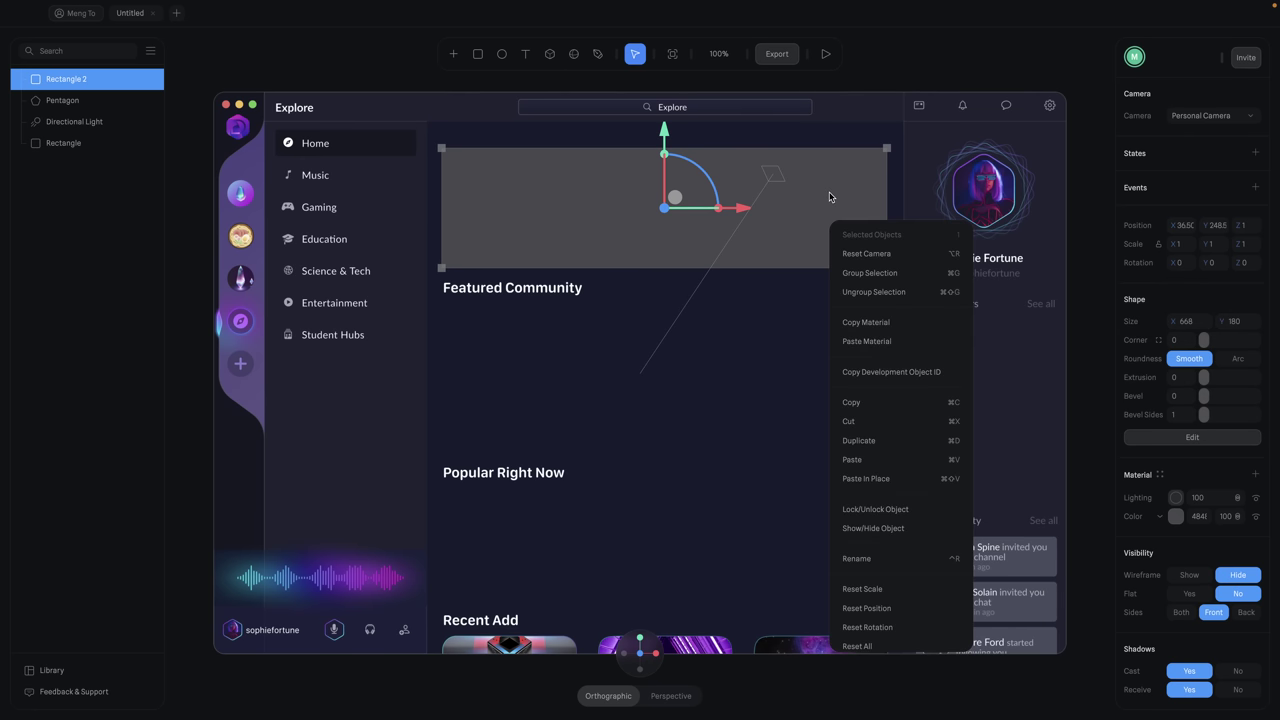
click(873, 342)
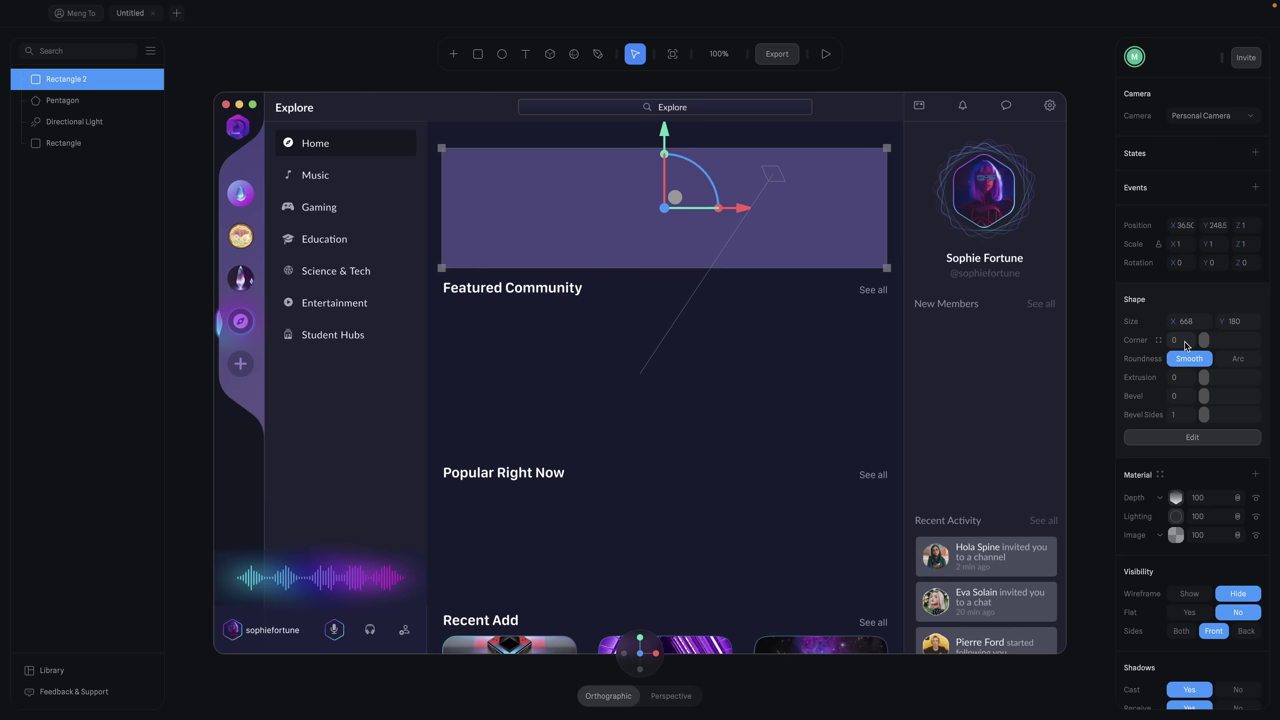
- Set the banner rectangle's extrusion to 10 and its corner radius to 20
click(1182, 380)
text(10)
key(Return)
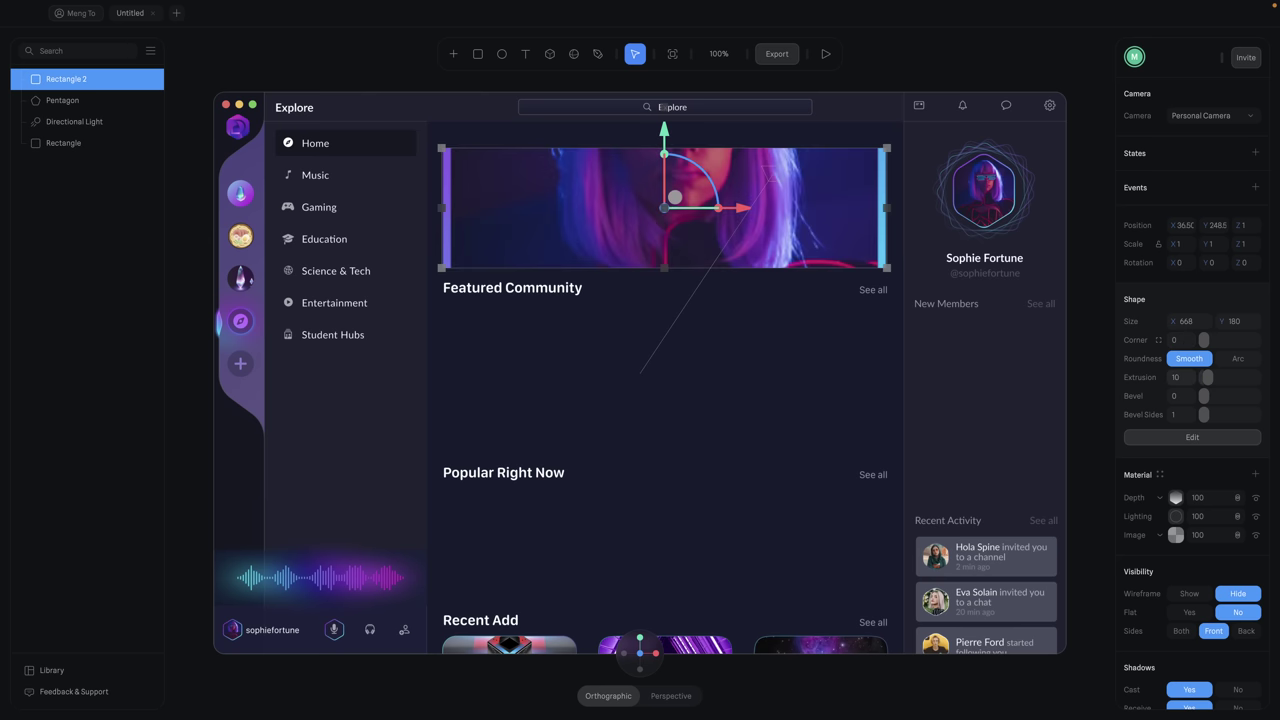
click(1183, 341)
text(20)
key(Return)
- Replace the banner rectangle's image with Banner.png from the Assets folder and close the image settings
click(1176, 536)
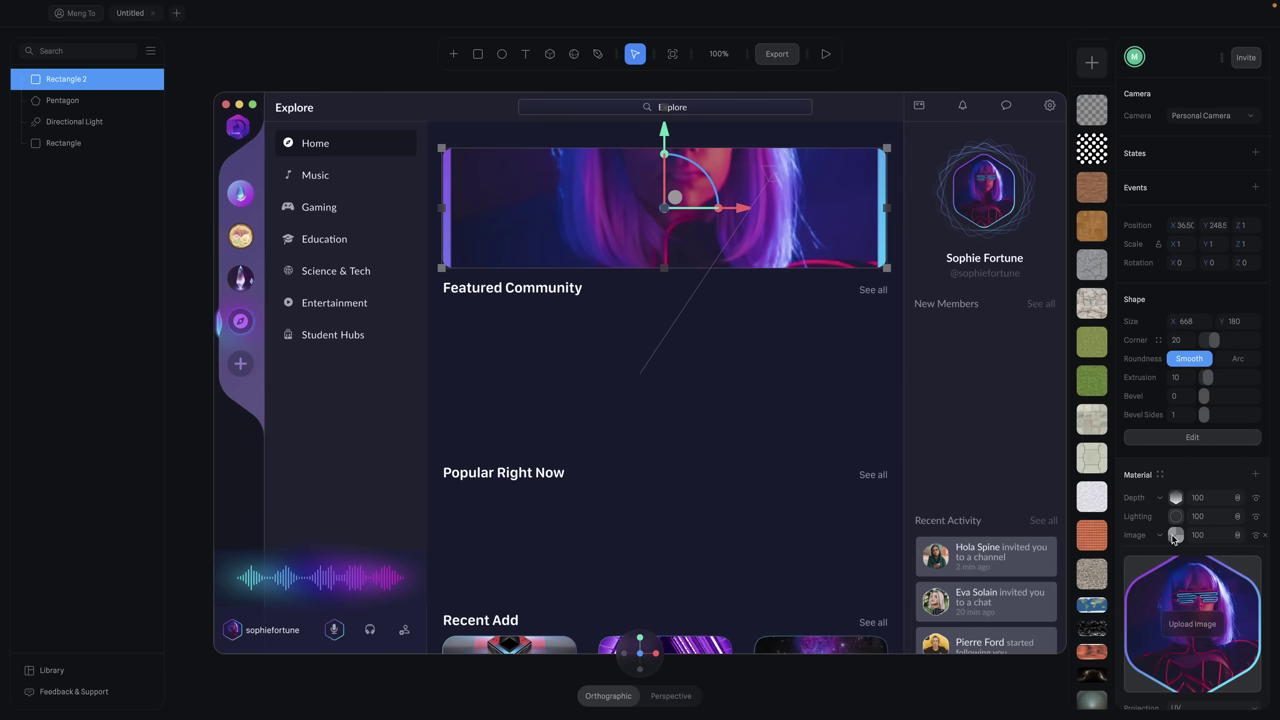
click(1188, 626)
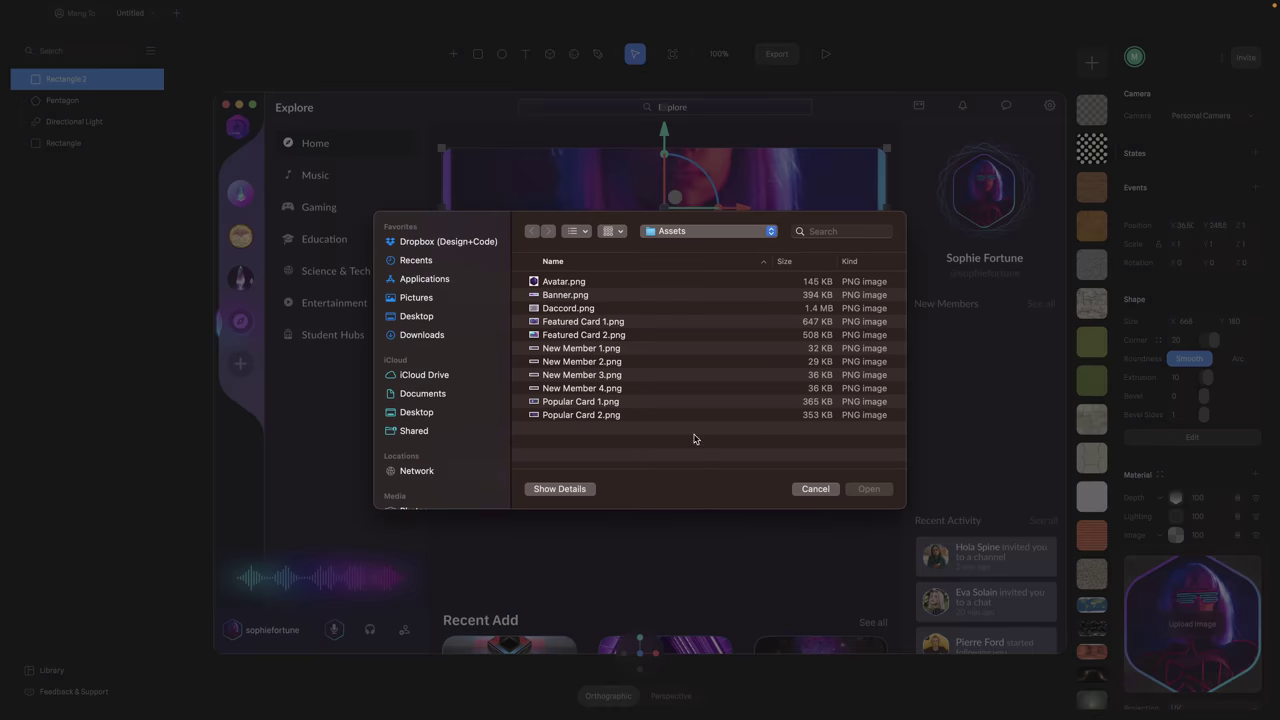
double_click(640, 295)
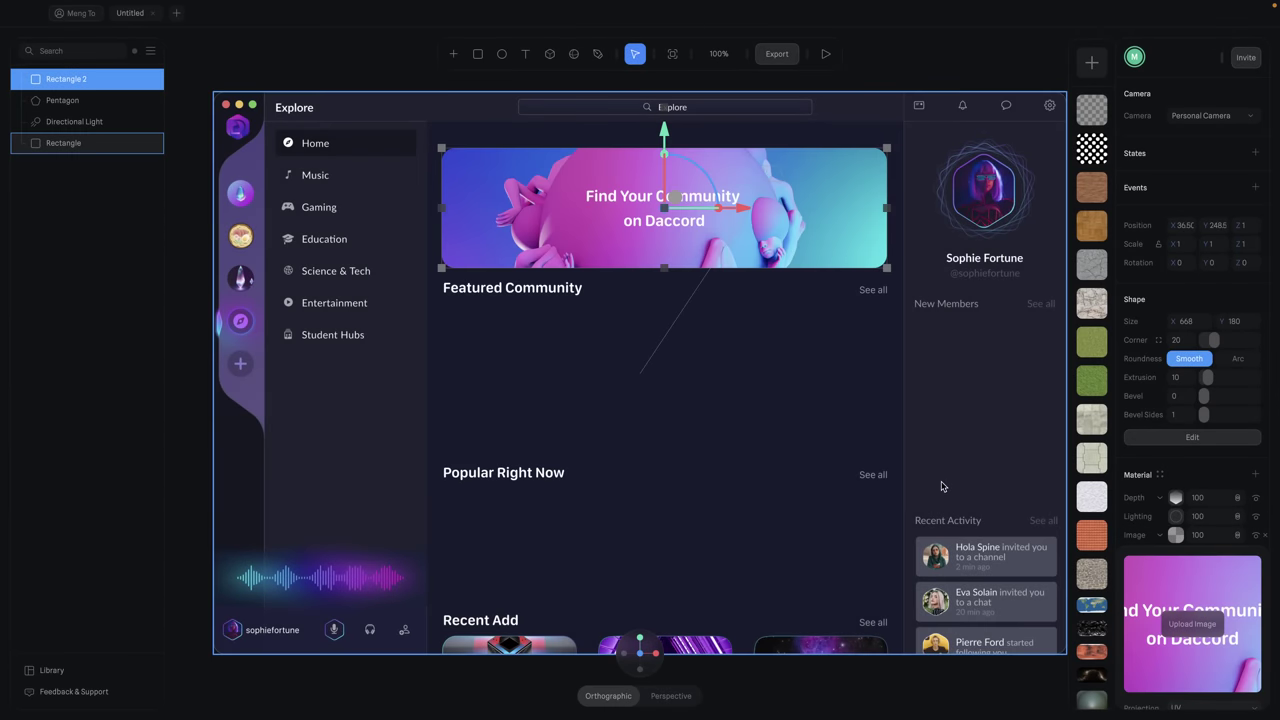
click(1176, 536)
- Set the banner's Z position to 10 and place a duplicate of it below the Featured Community heading
click(1247, 226)
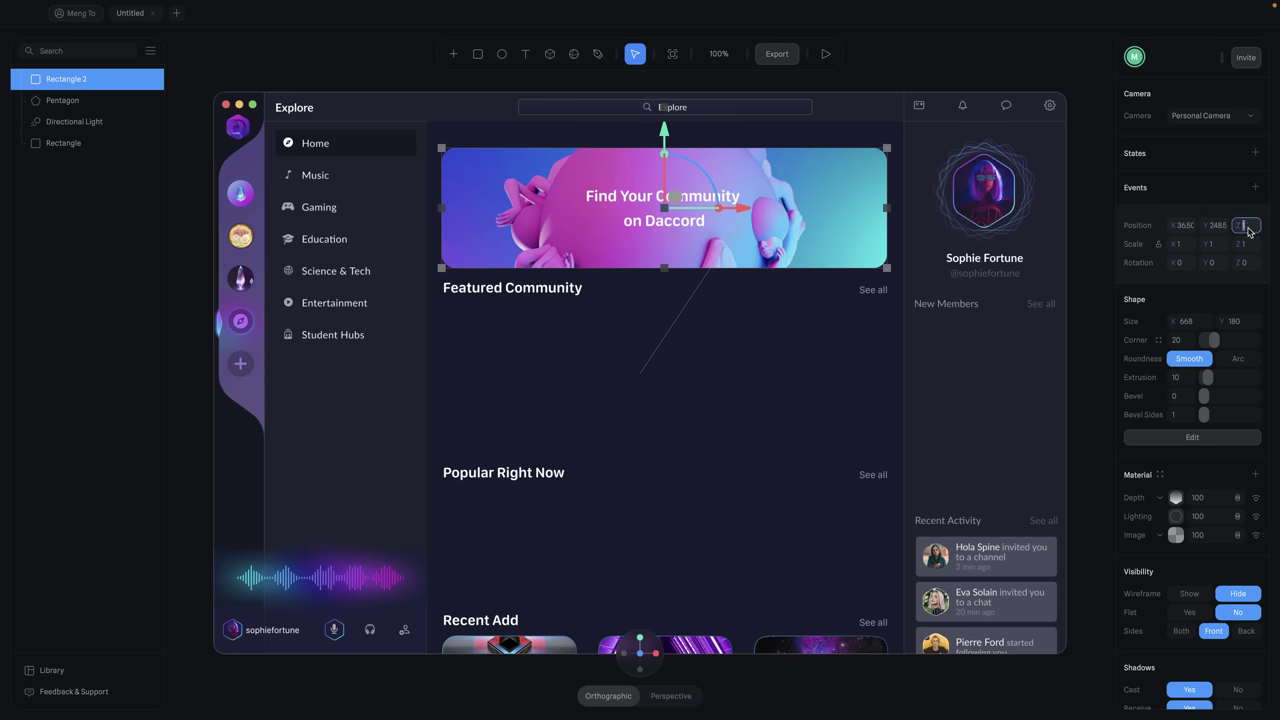
text(10)
key(Return)
key(ctrl+d)
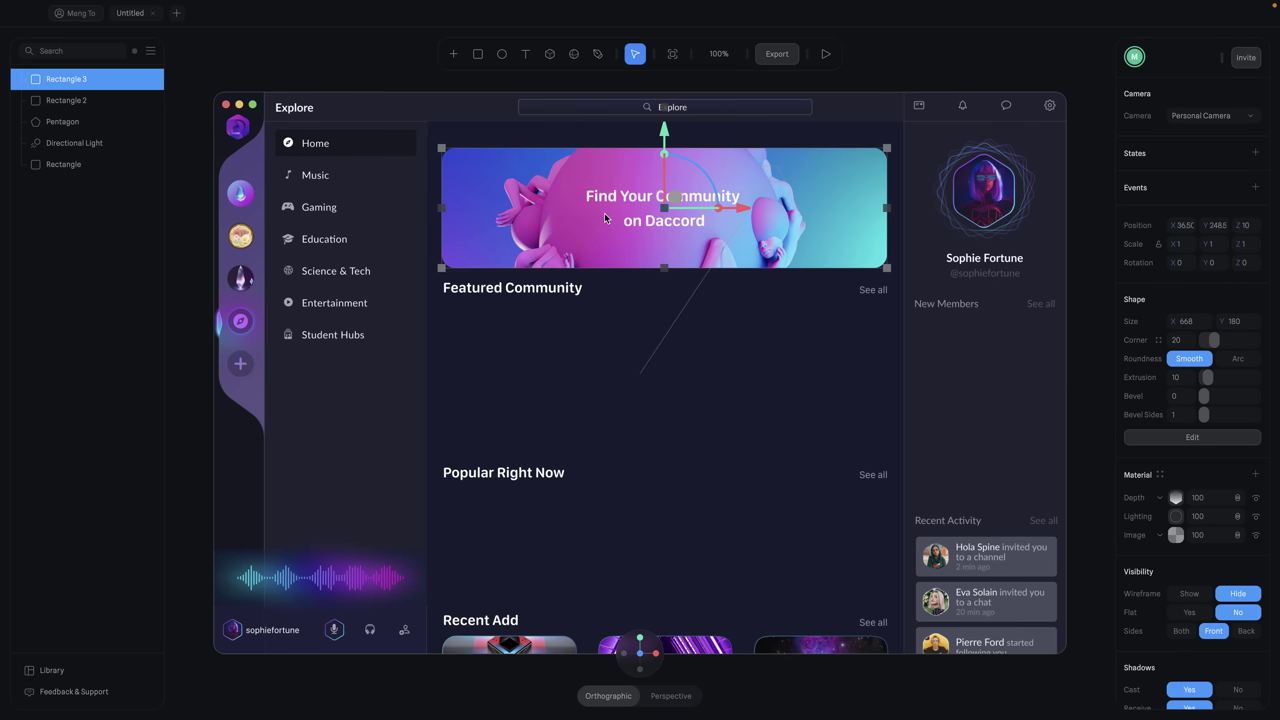
drag(664, 138, 664, 296)
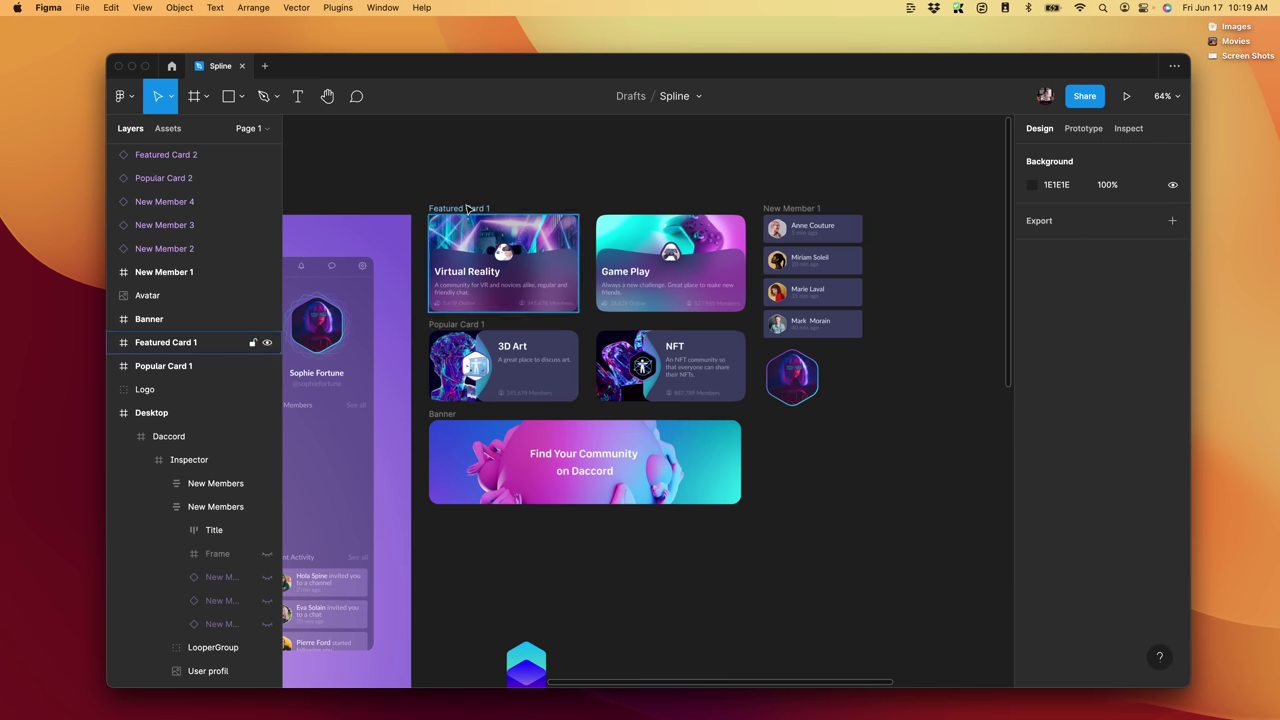
- Check the two featured cards' dimensions in Figma, and set the duplicated banner's size in Spline to 320 by 208
click(530, 262)
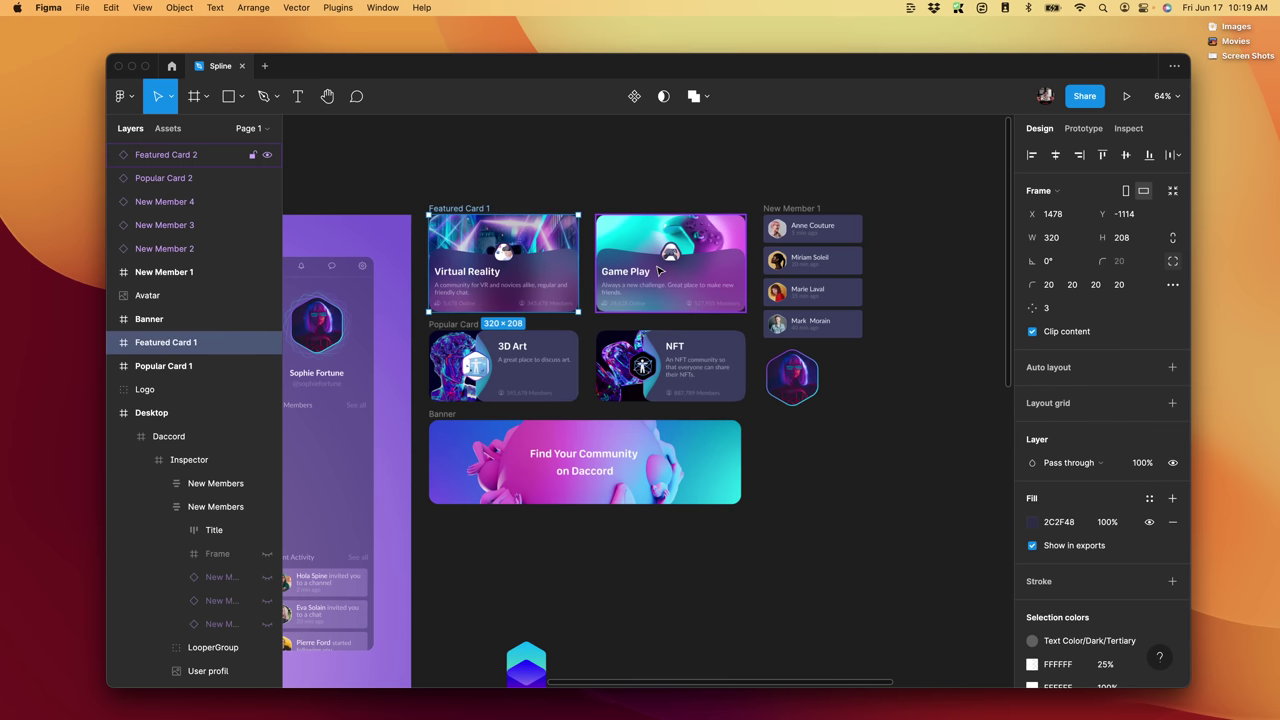
click(659, 270)
scroll(760, 400, left, 1)
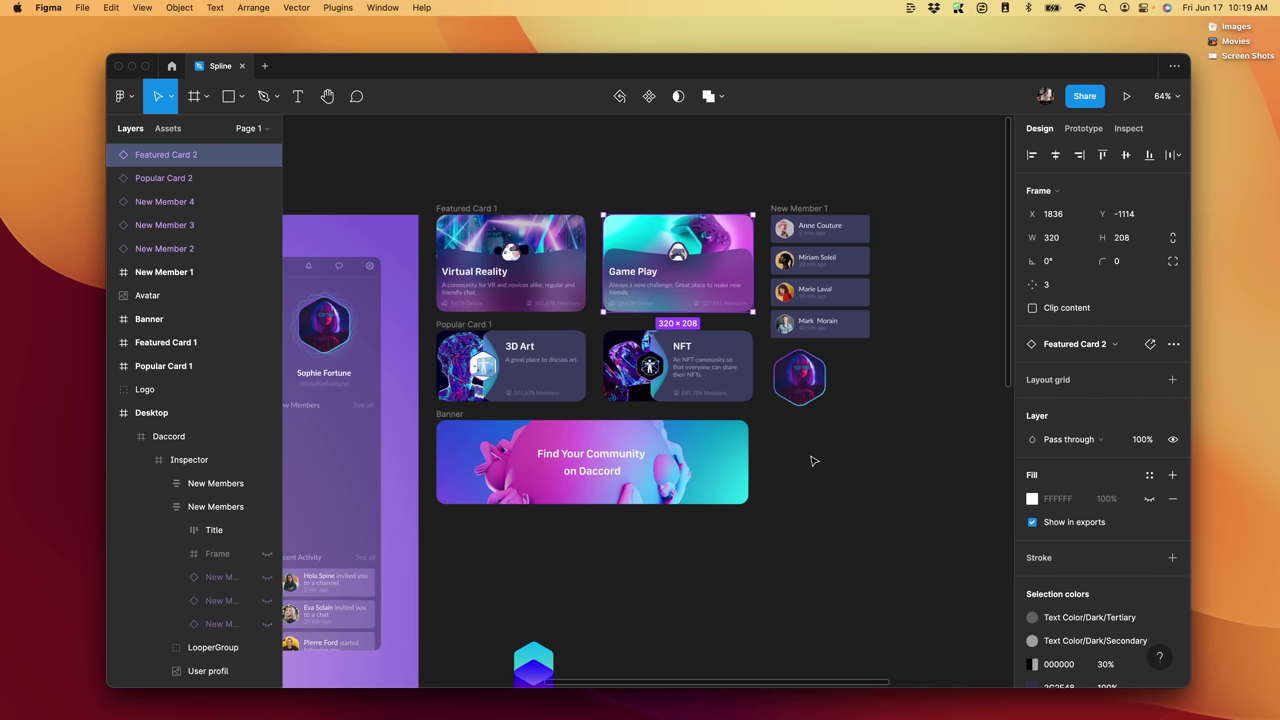
ctrl+scroll(812, 461, up, 3)
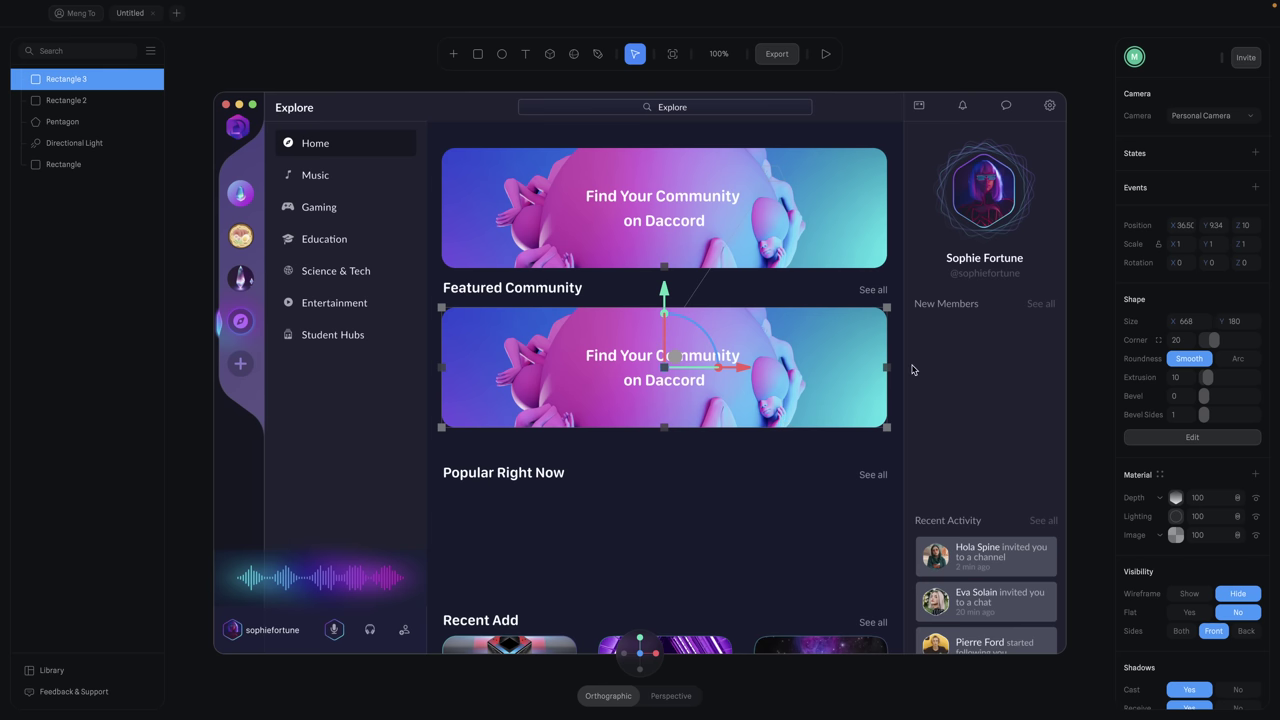
click(1186, 321)
text(320)
key(Return)
click(1238, 321)
text(208)
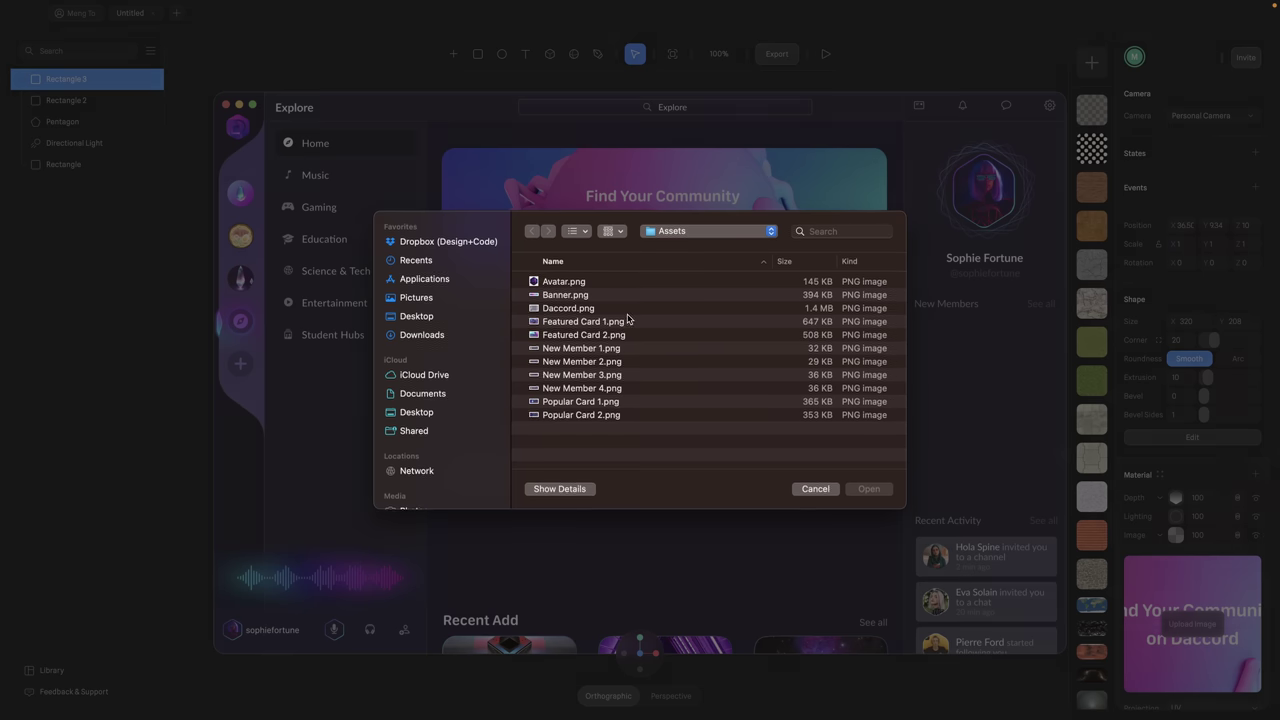
- Load Featured Card 1.png into the resized card, aligned with the Featured Community heading, and duplicate it alongside for the second featured card
double_click(629, 318)
drag(701, 318, 586, 320)
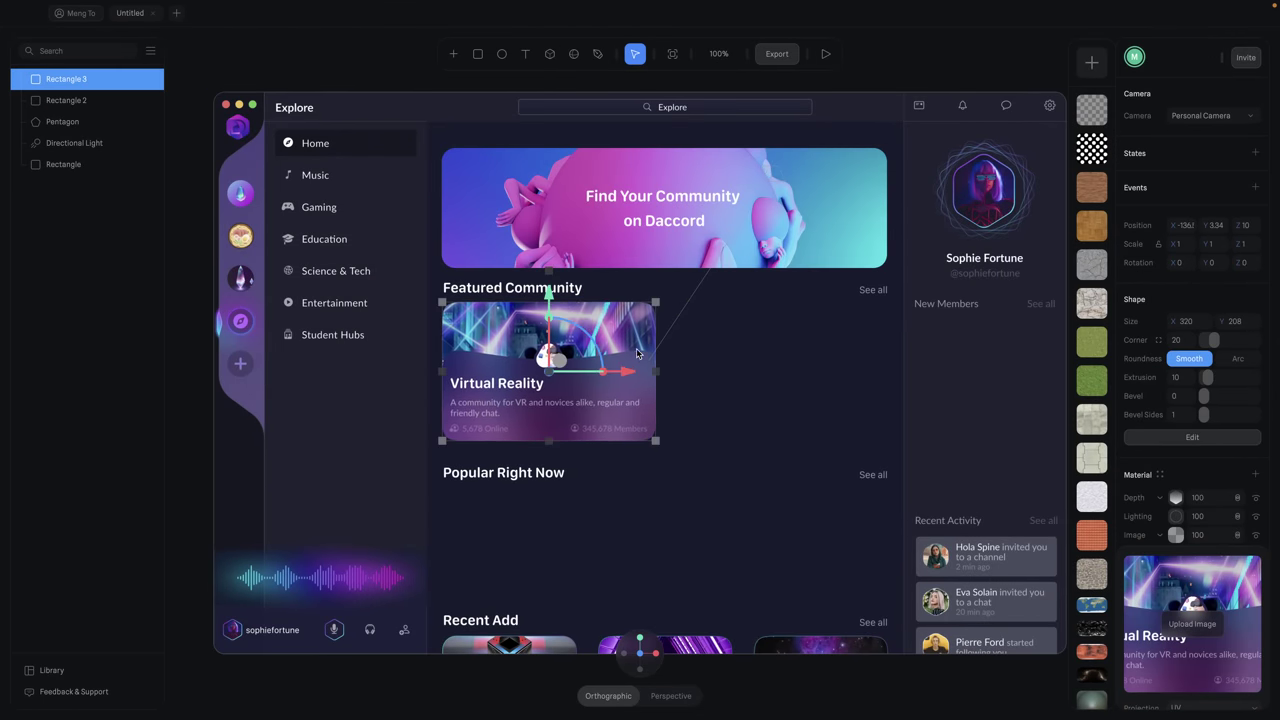
key(ctrl+d)
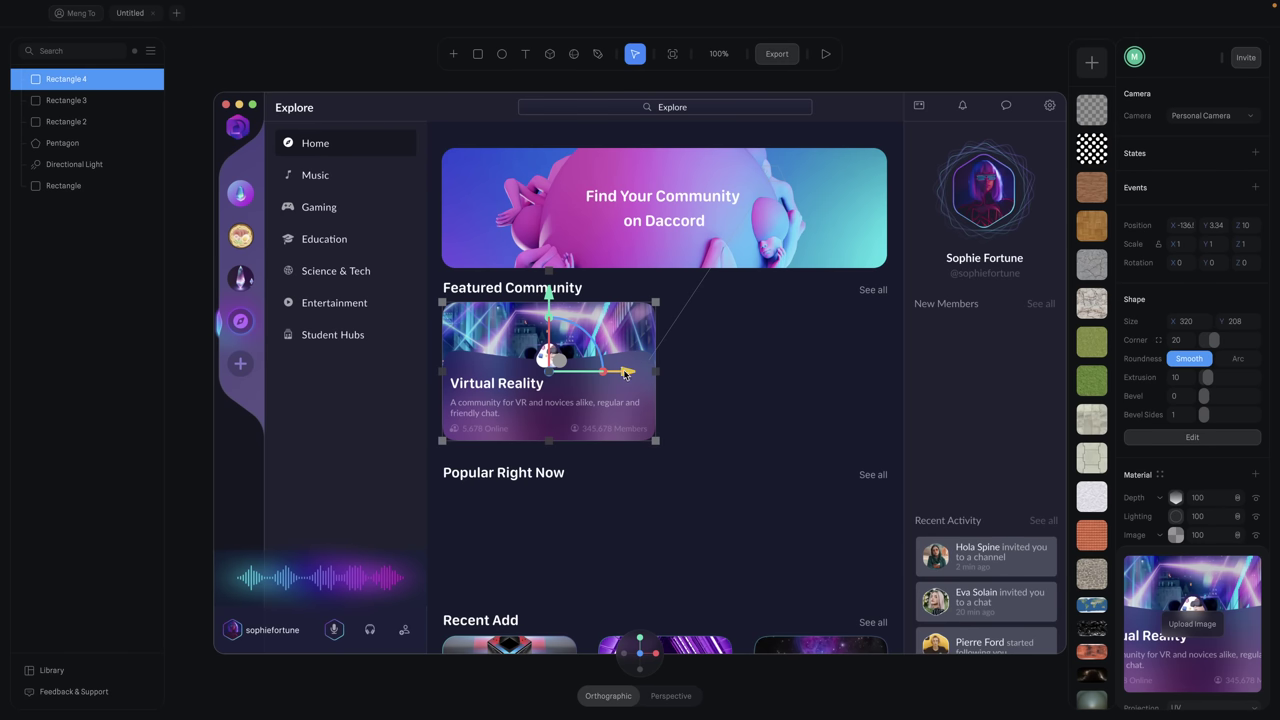
drag(624, 373, 854, 372)
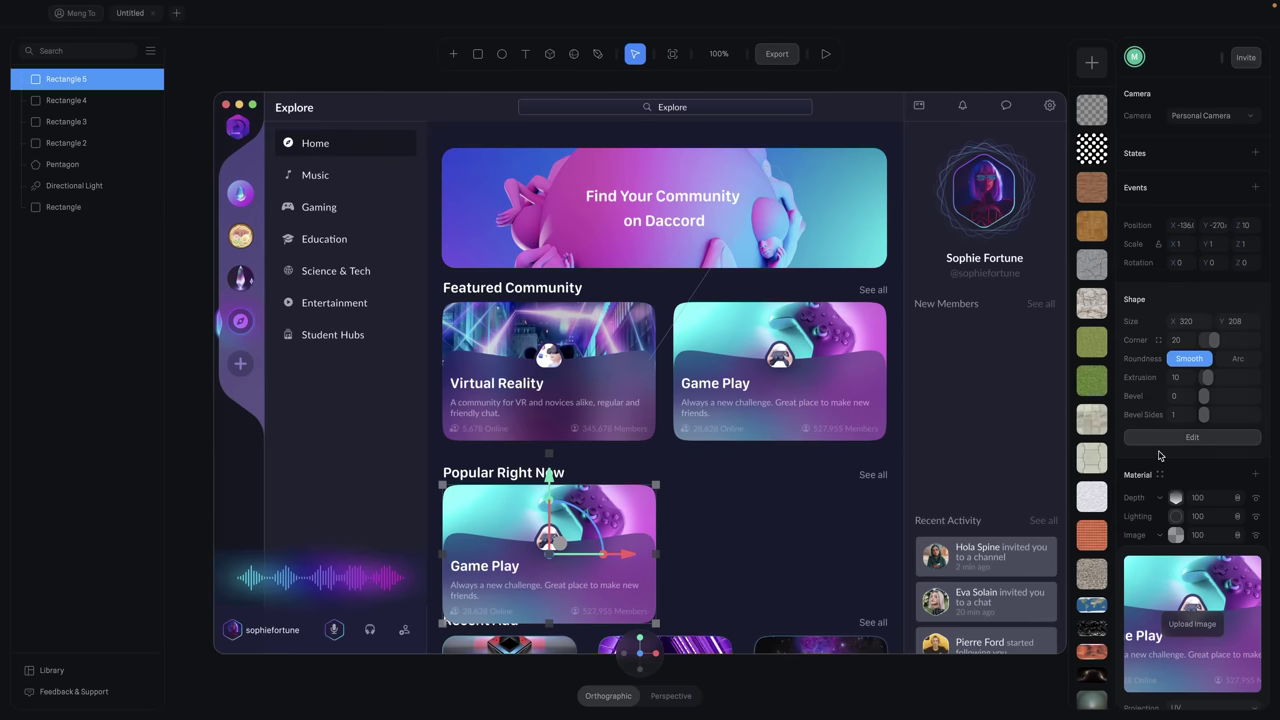
- Set the Popular Right Now card's height to 152 for the 3D Art image and duplicate it alongside for the NFT card
click(1234, 321)
text(152)
key(Return)
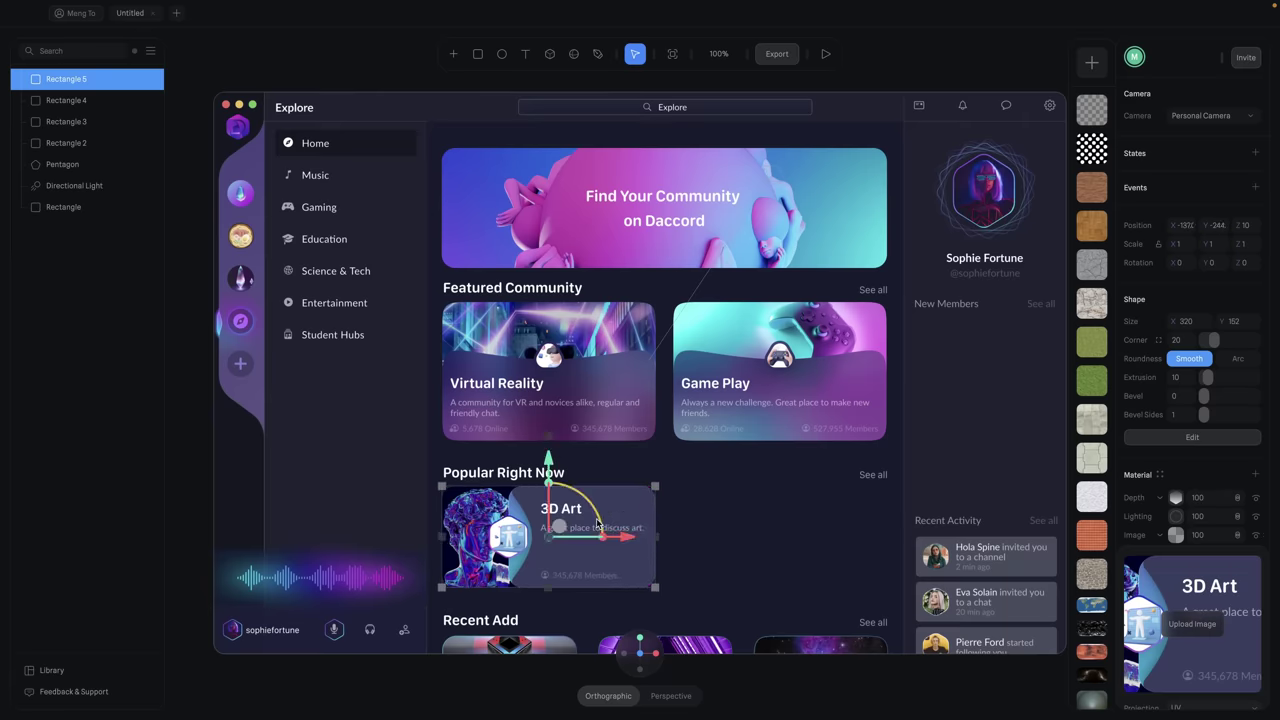
key(ctrl+d)
drag(706, 523, 776, 523)
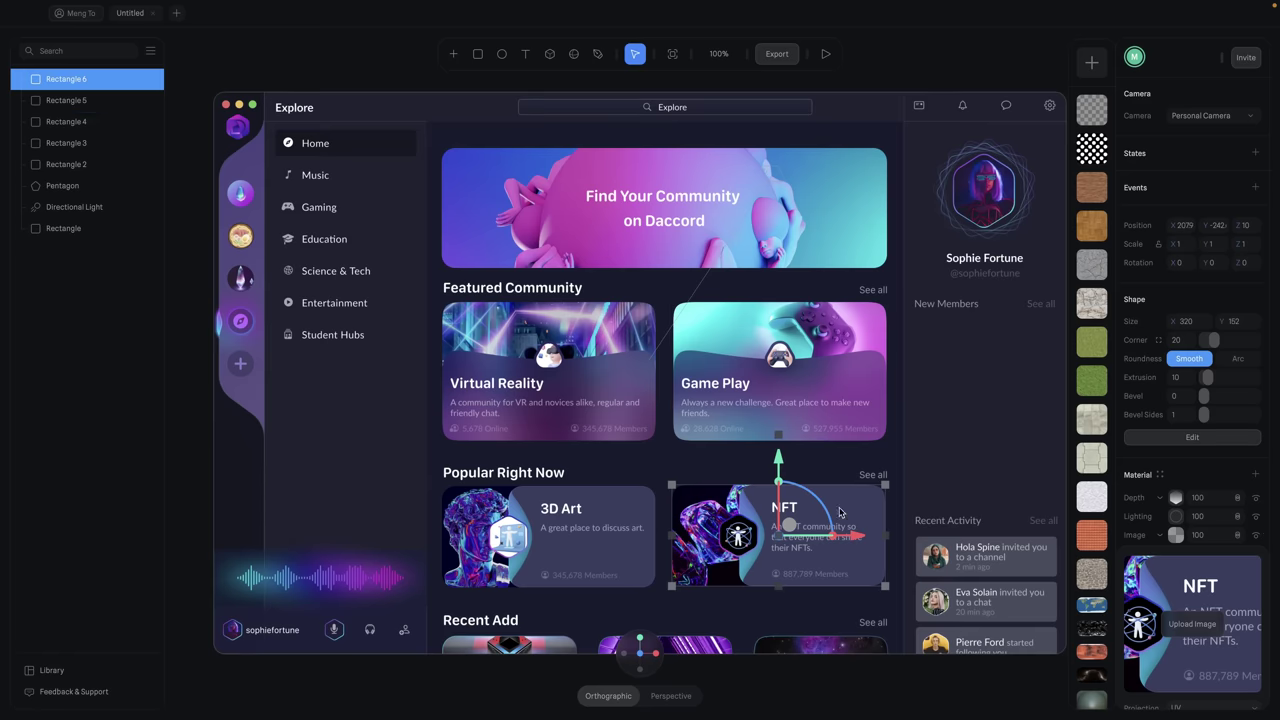
- Build the four 212 by 60 New Members cards from duplicates of the NFT card, using the New Member images
key(ctrl+d)
drag(840, 513, 985, 335)
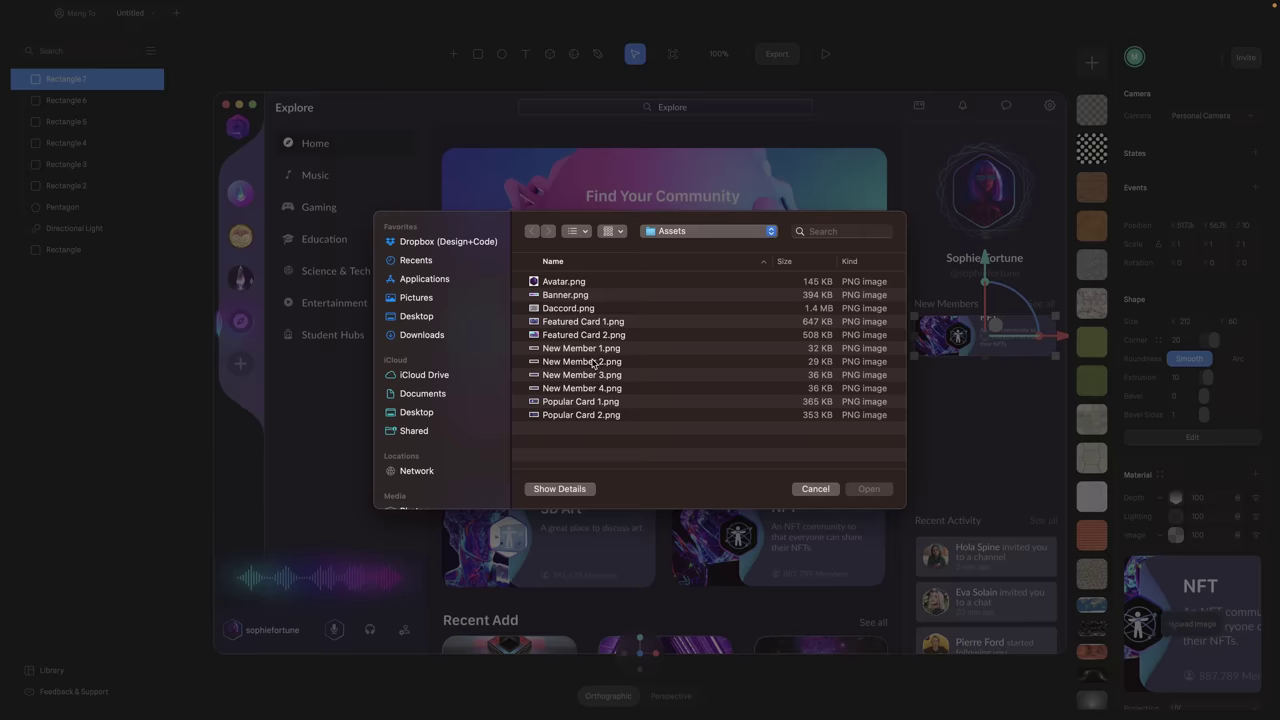
double_click(594, 361)
key(ctrl+d)
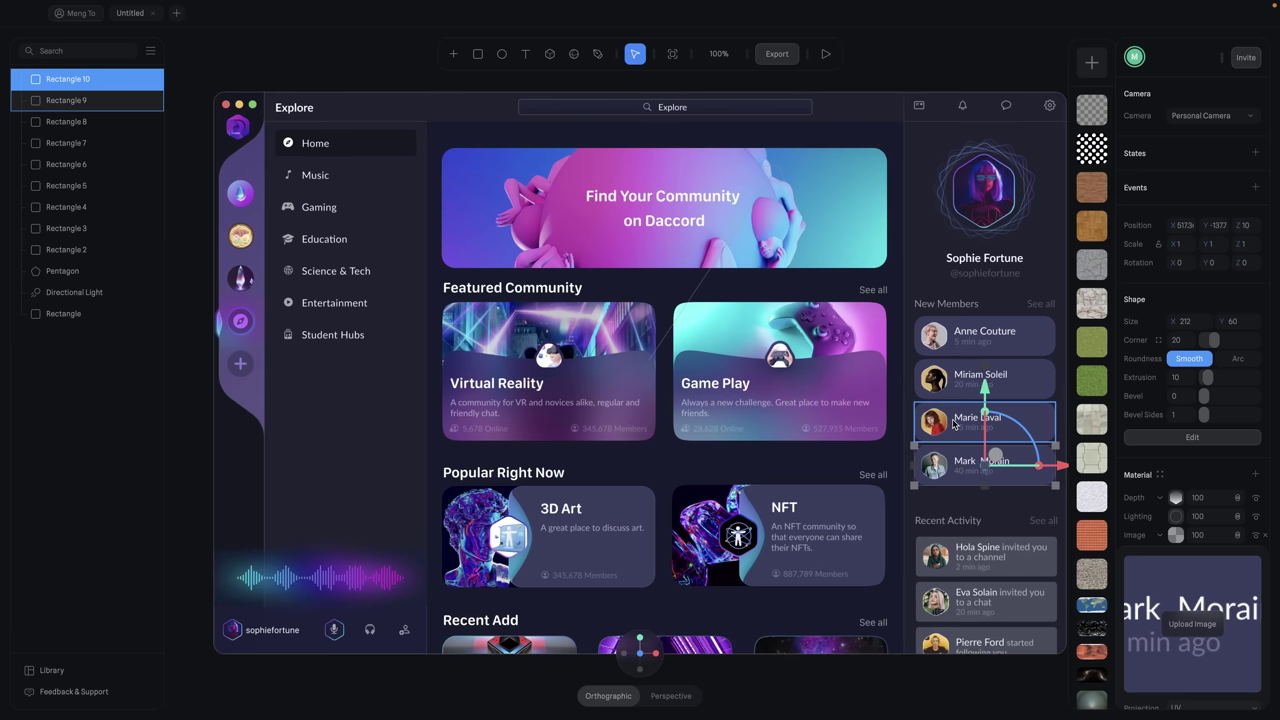
- Set the corner radius of all four New Members cards to 5 and clear the selection
shift+click(953, 424)
shift+click(957, 374)
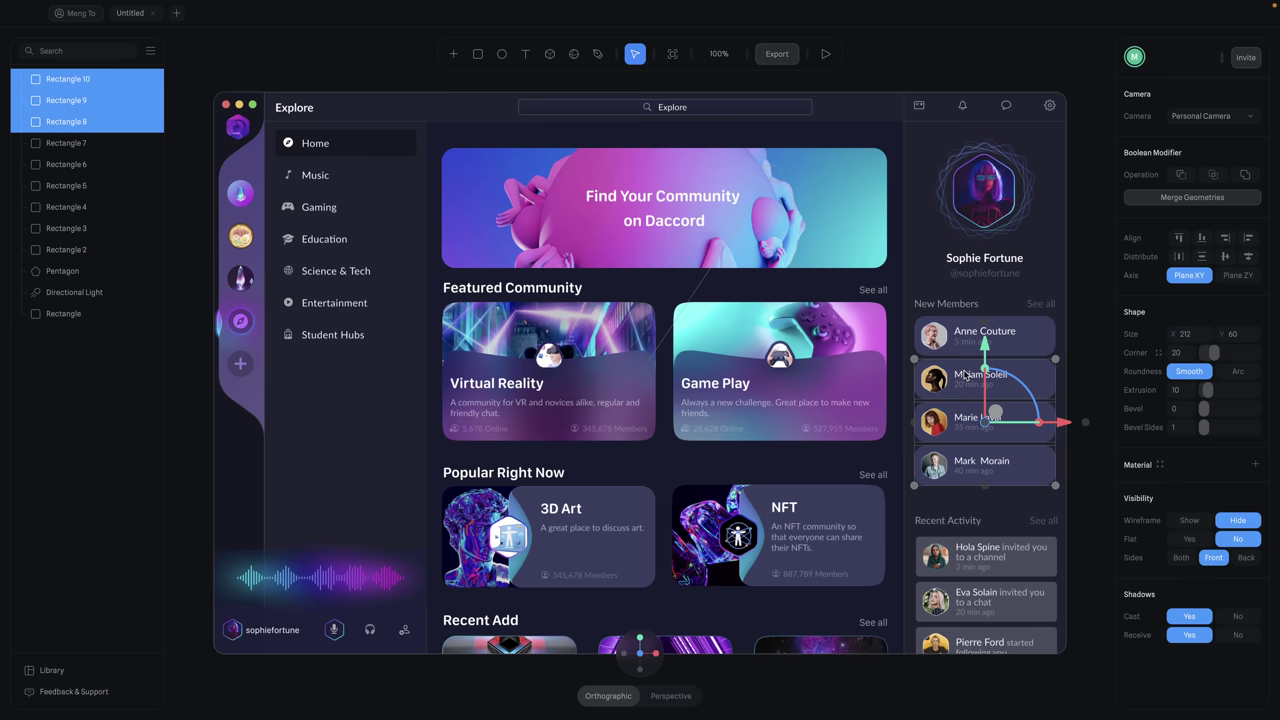
shift+click(966, 333)
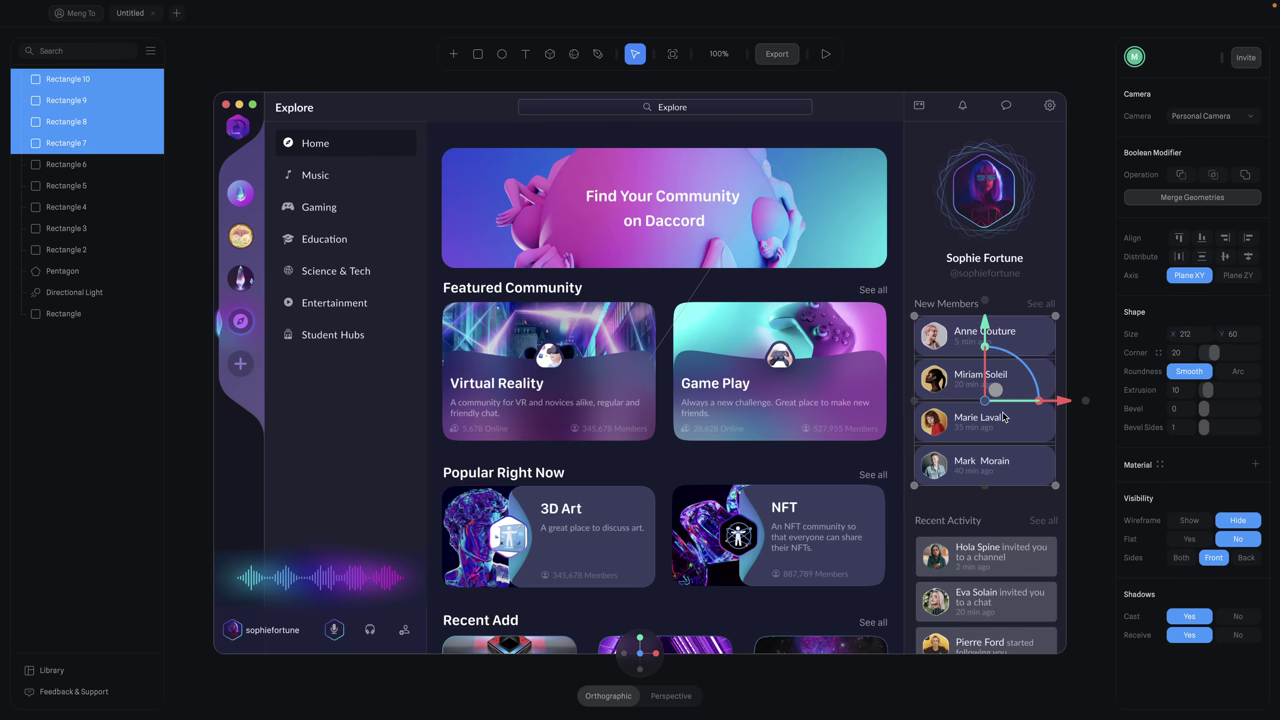
click(1184, 353)
text(5)
key(Return)
click(1092, 434)
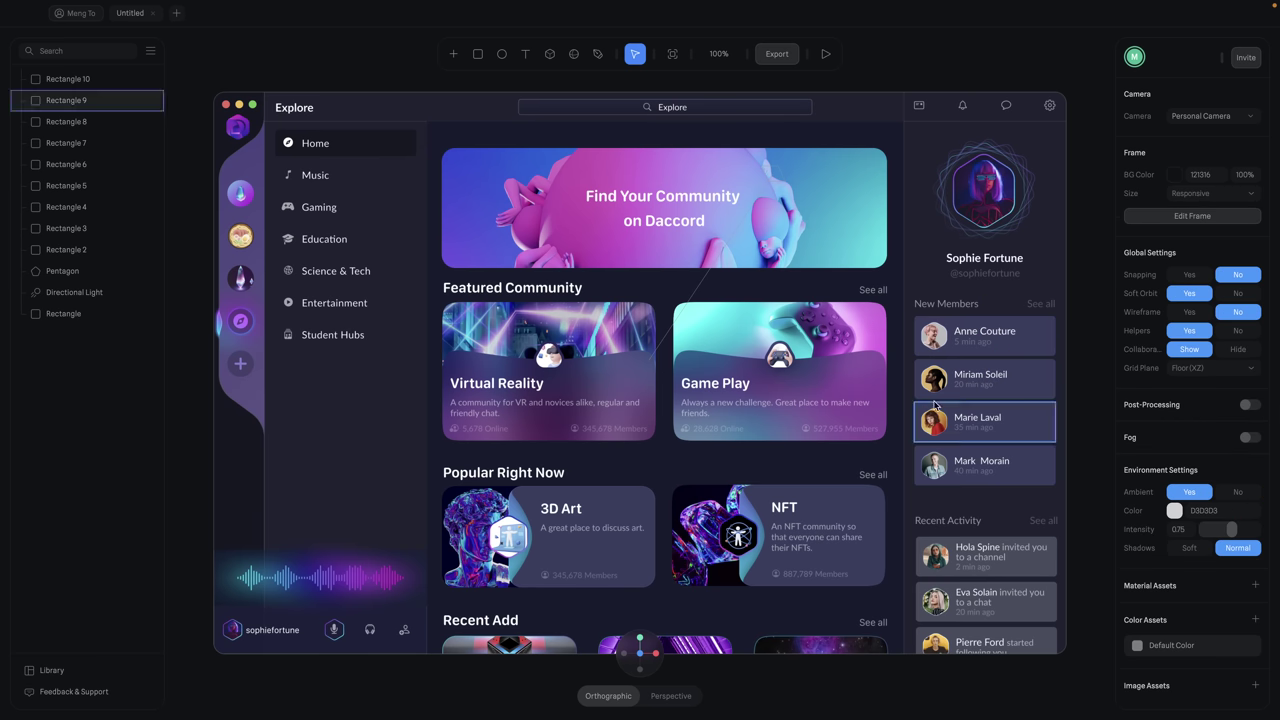
- Rename the shape layers to match their images: Daccord, Avatar, Banner, Featured Card 1–2, Popular Card 1–2 and New Member 1–4
click(104, 145)
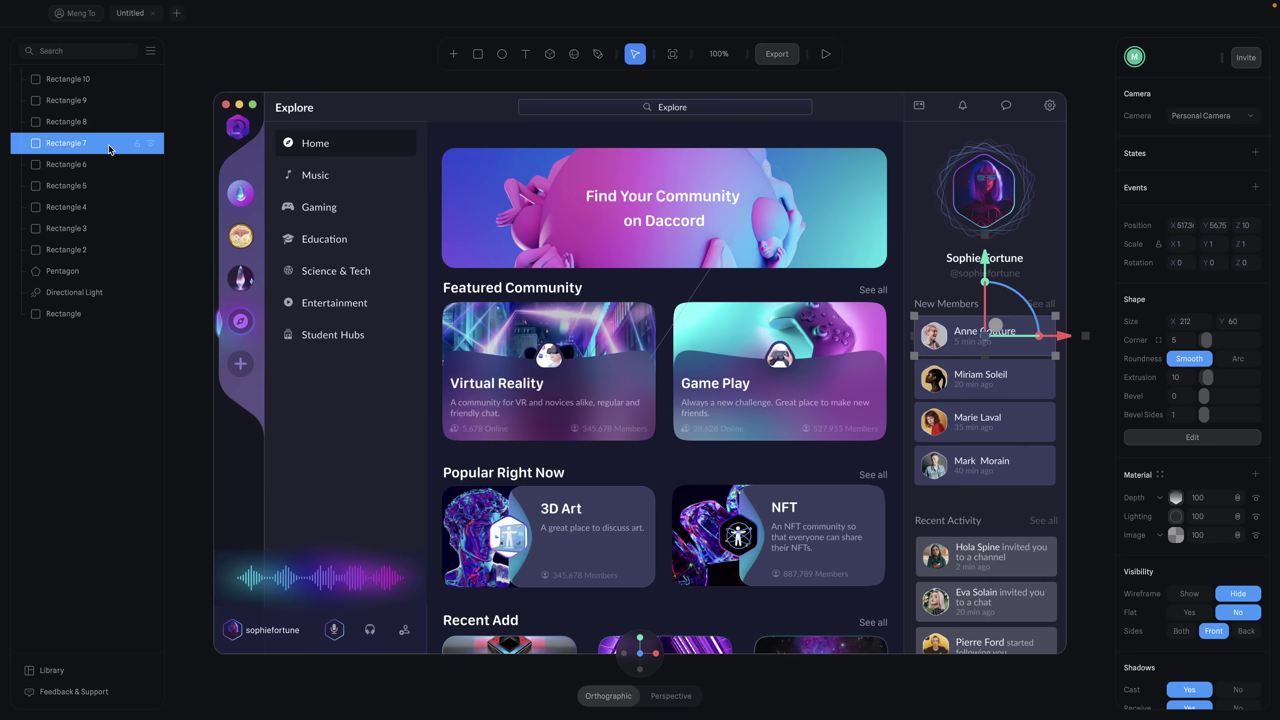
double_click(109, 146)
click(86, 360)
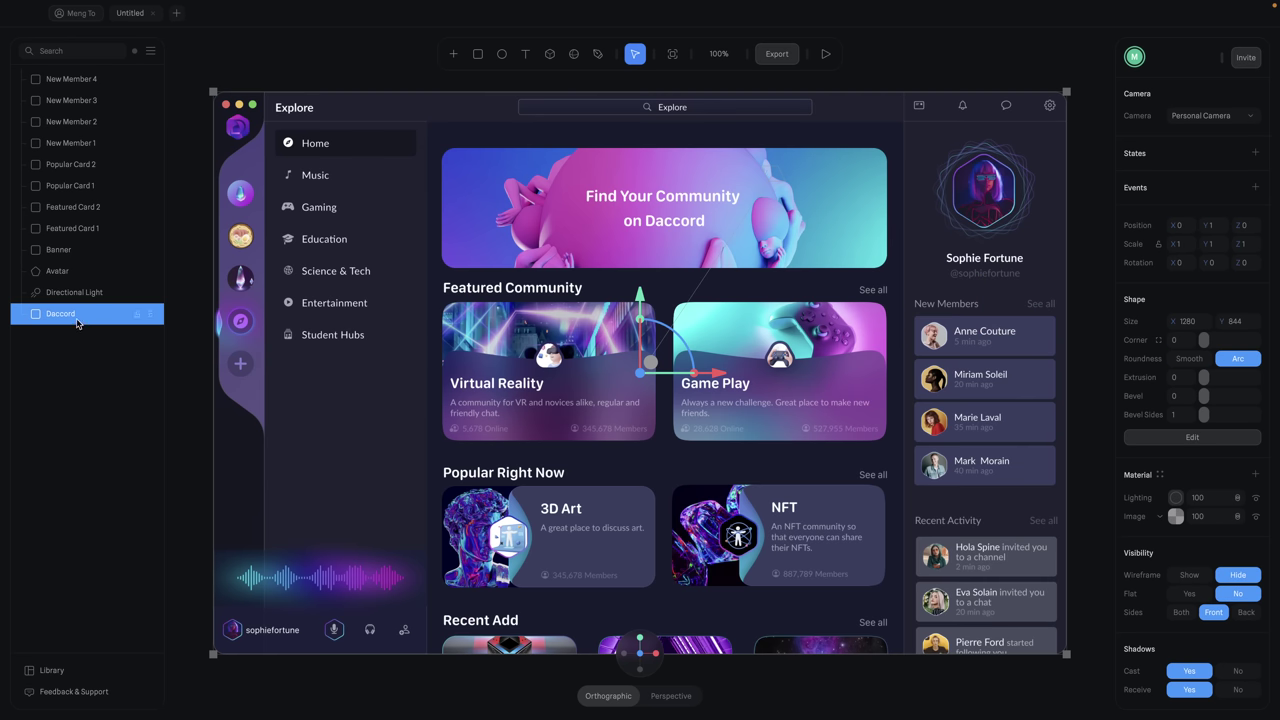
- Reorder the layers as Avatar, Banner, featured cards, popular cards and new members in ascending order, followed by Daccord and Directional Light
drag(75, 321, 69, 76)
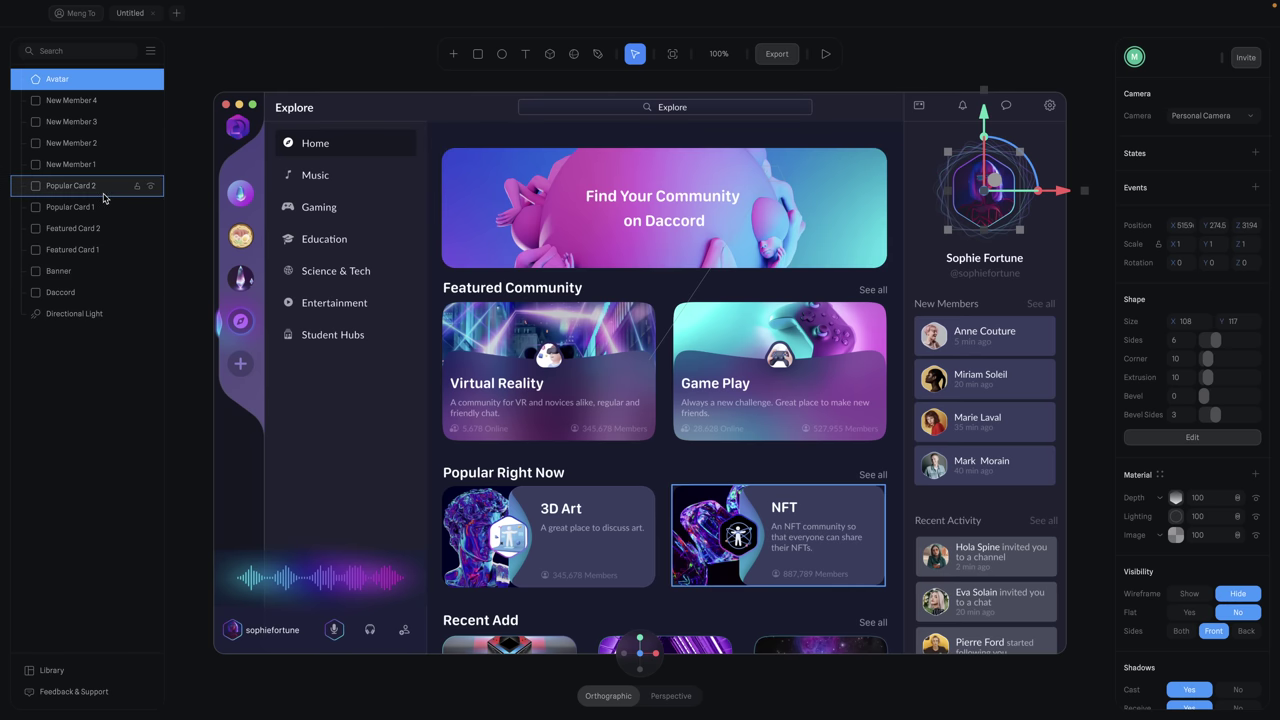
drag(91, 272, 86, 104)
mouse_move(89, 228)
mouse_down()
mouse_move(100, 190)
mouse_move(95, 250)
mouse_up()
click(80, 270)
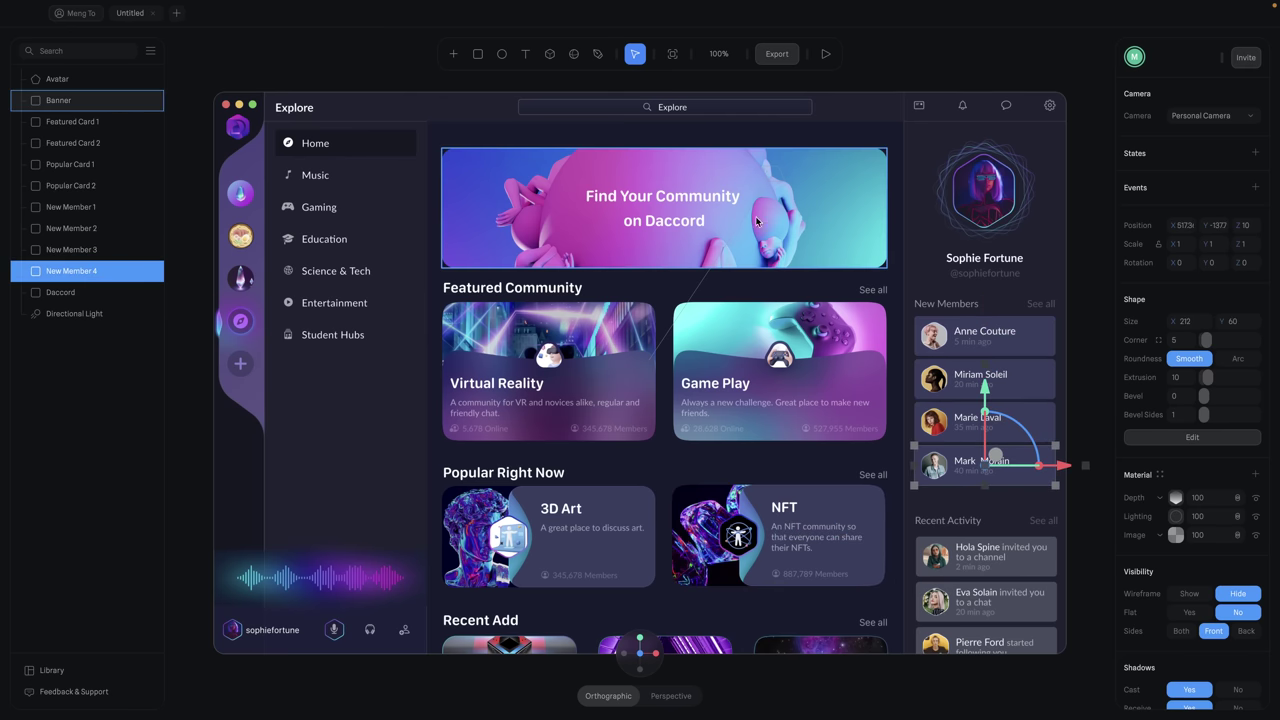
- Pull Featured Card 2 and Popular Card 2 forward from the Daccord panel, to Z of about 53 and 61 respectively
middle_drag(854, 207, 900, 300)
click(1003, 362)
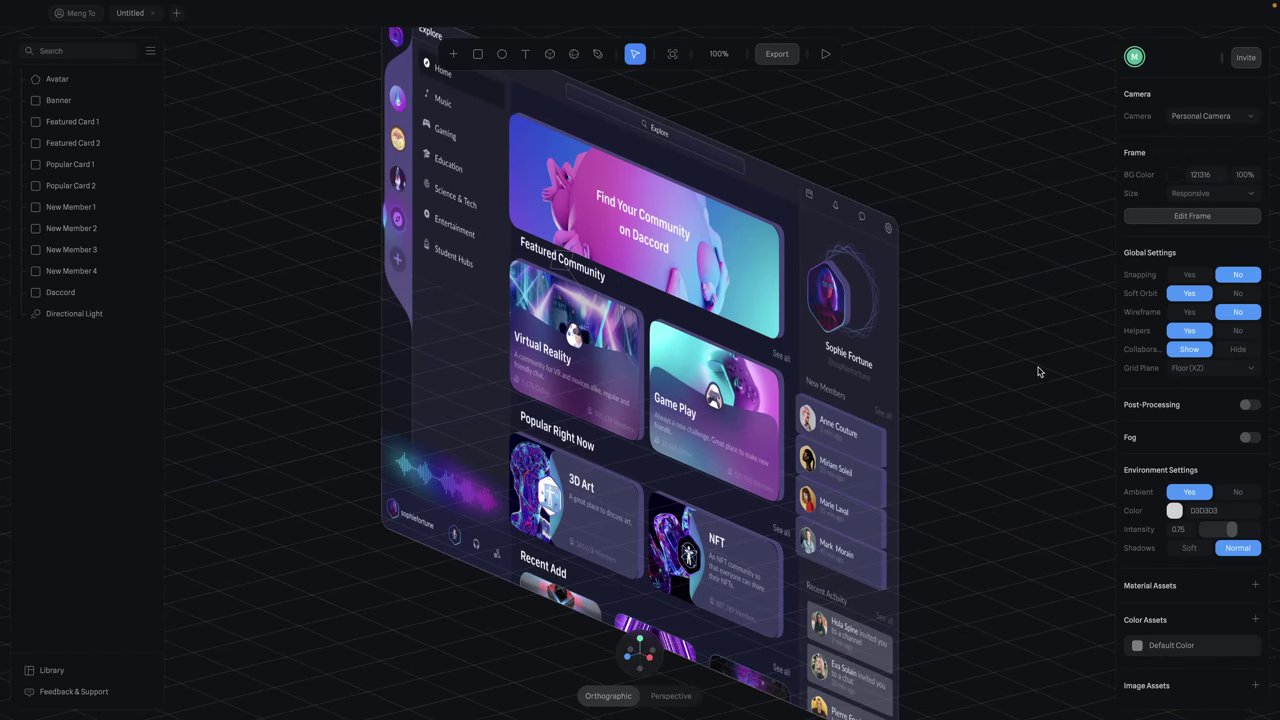
scroll(1003, 364, down, 3)
scroll(1003, 364, right, 3)
scroll(810, 360, right, 3)
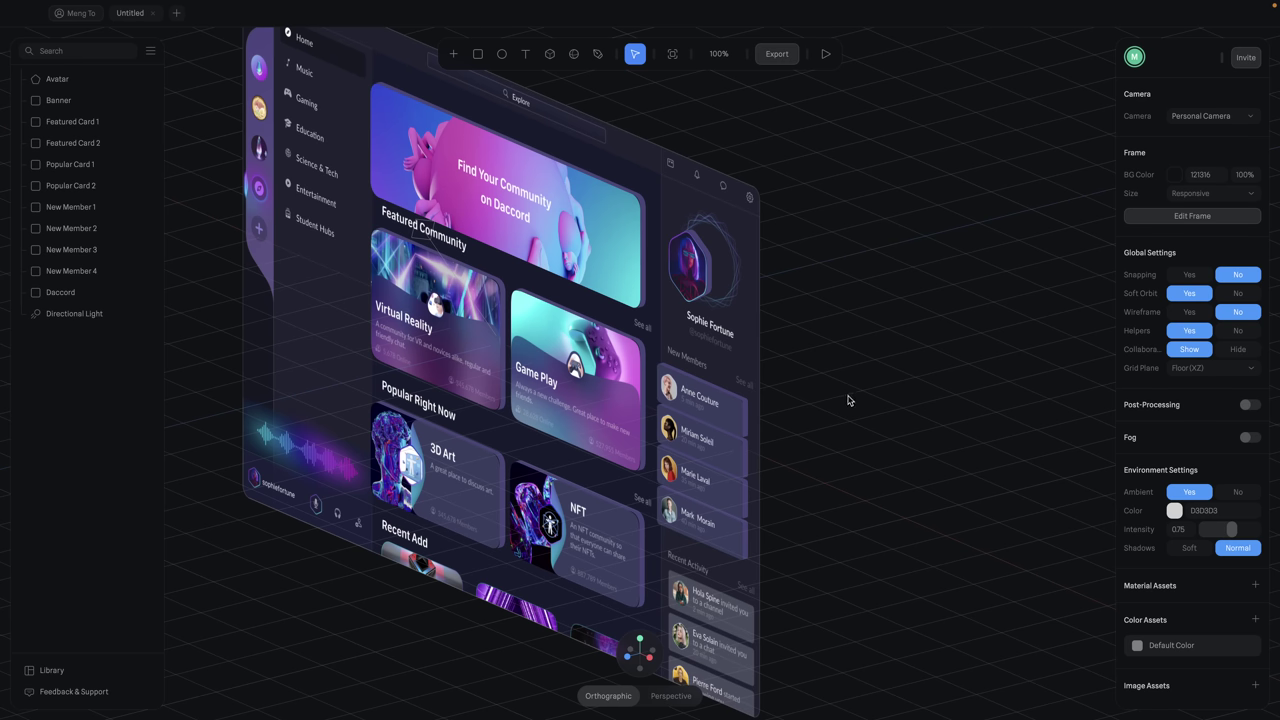
key(Tab)
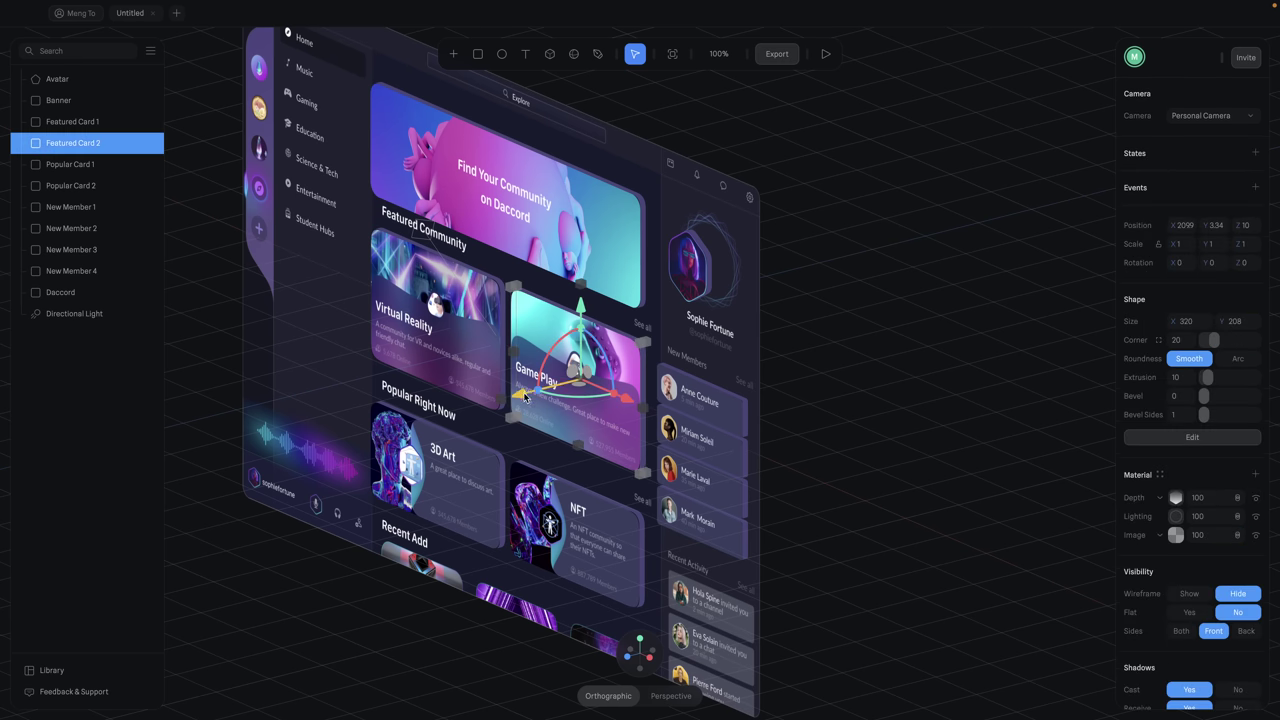
drag(522, 397, 514, 399)
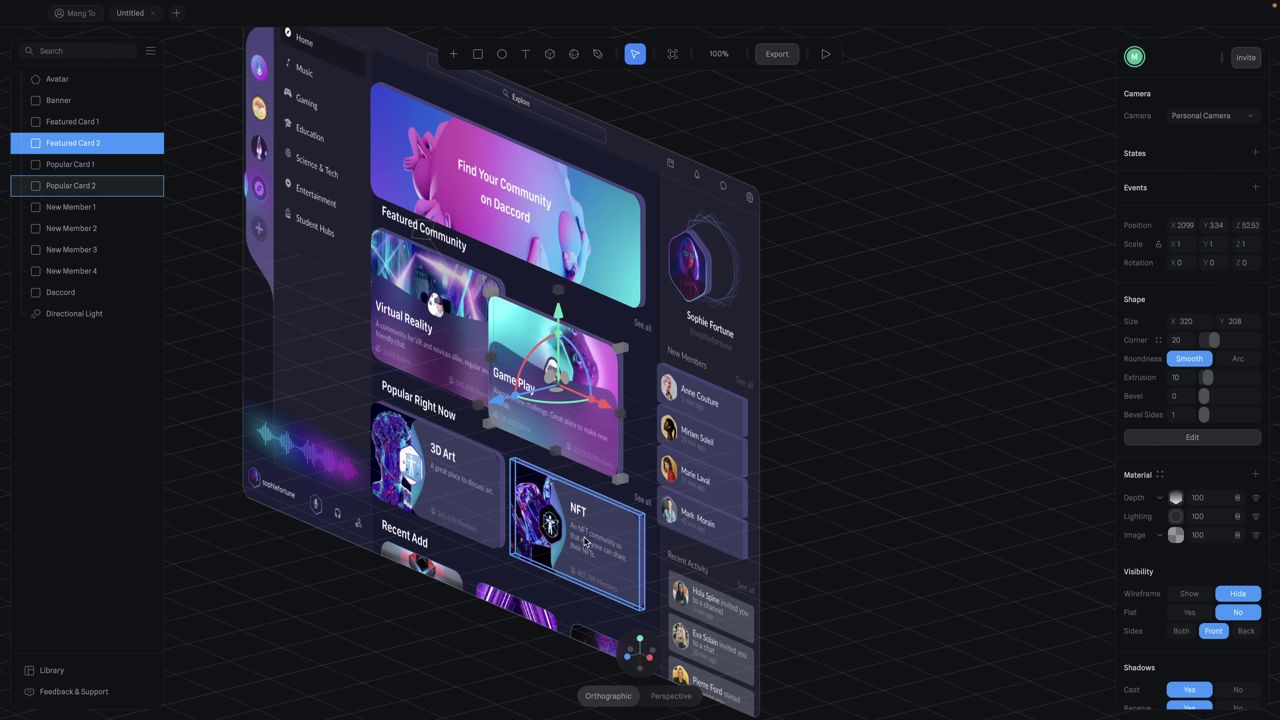
click(499, 558)
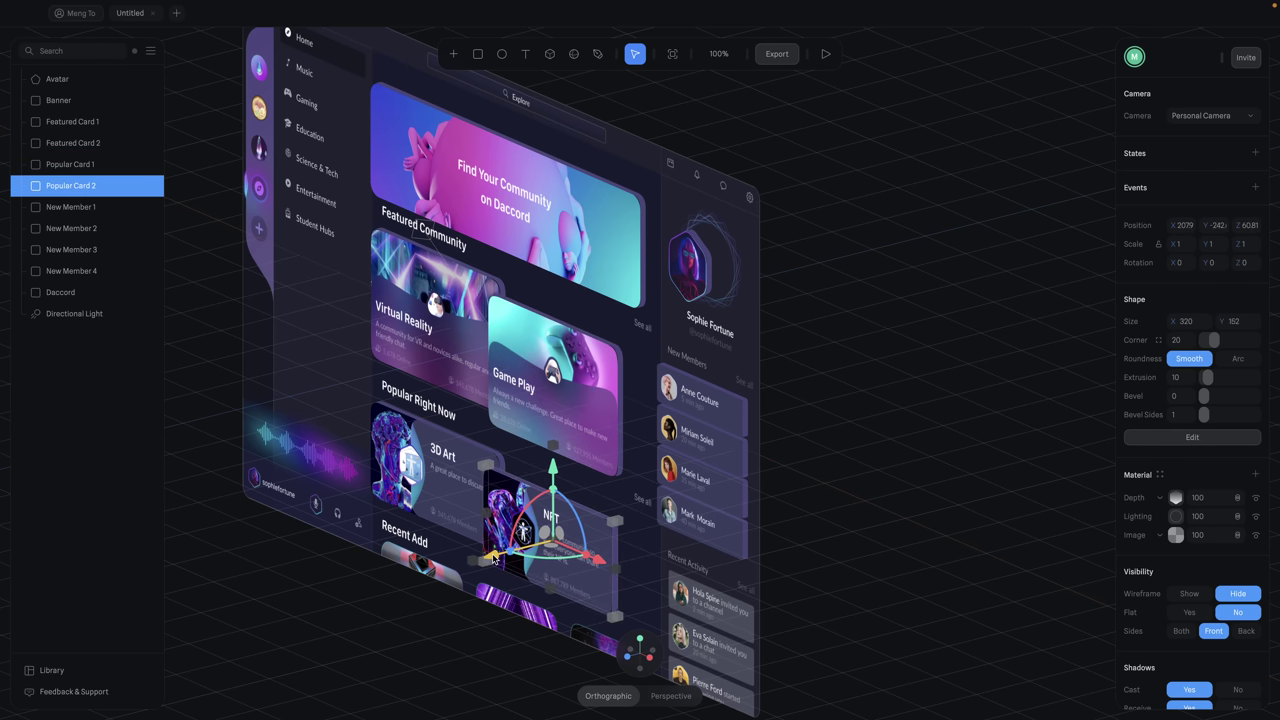
- Move New Member 2, 3 and 4 forward along Z by progressively larger distances and clear the selection
click(718, 452)
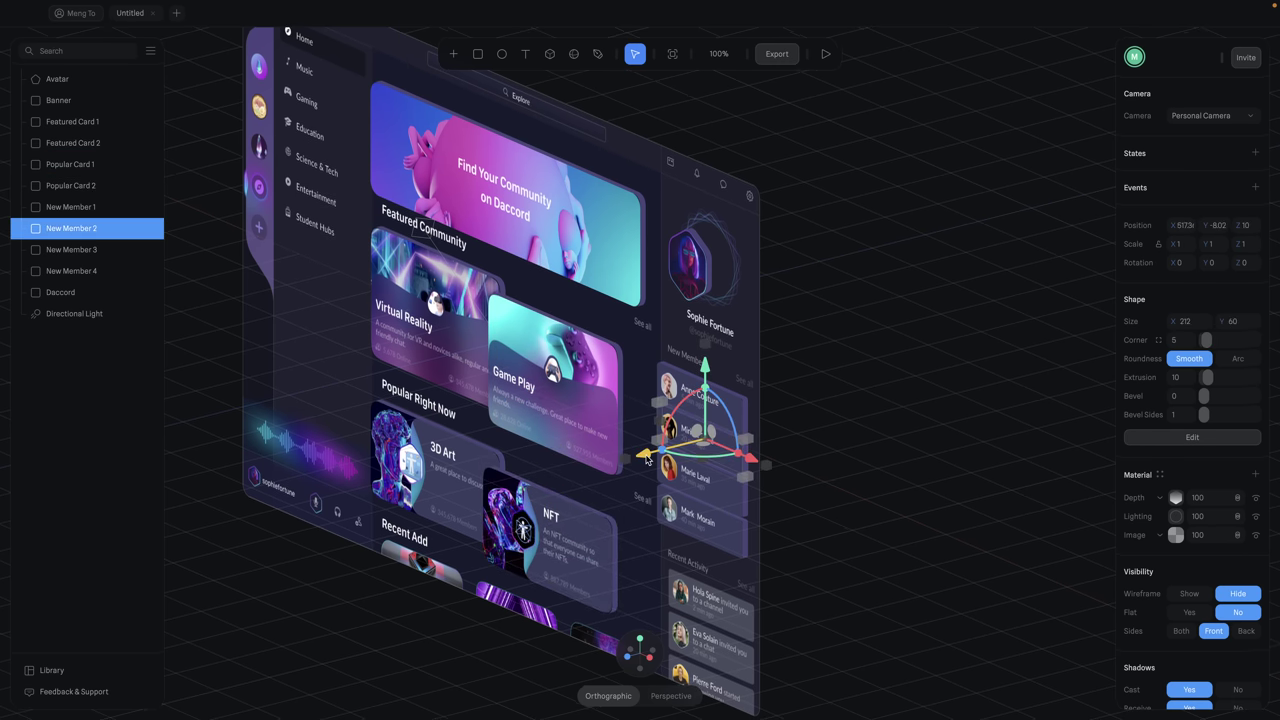
click(686, 488)
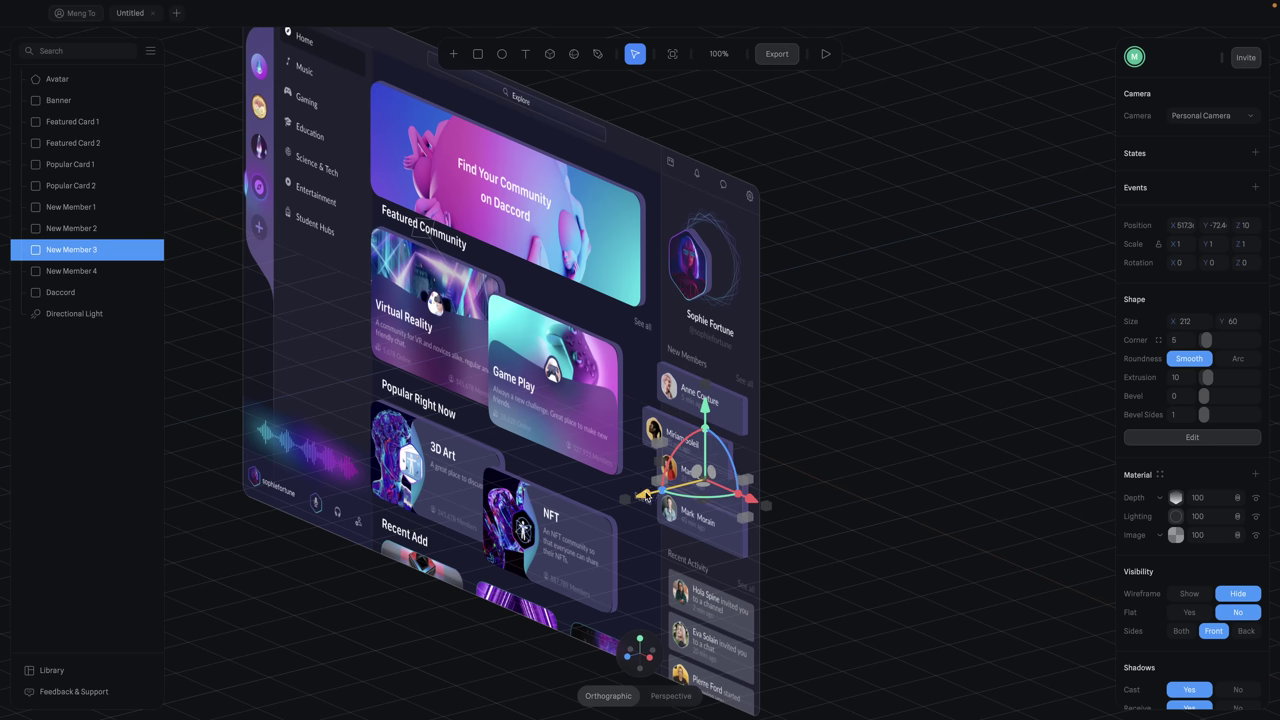
drag(686, 488, 670, 474)
click(727, 548)
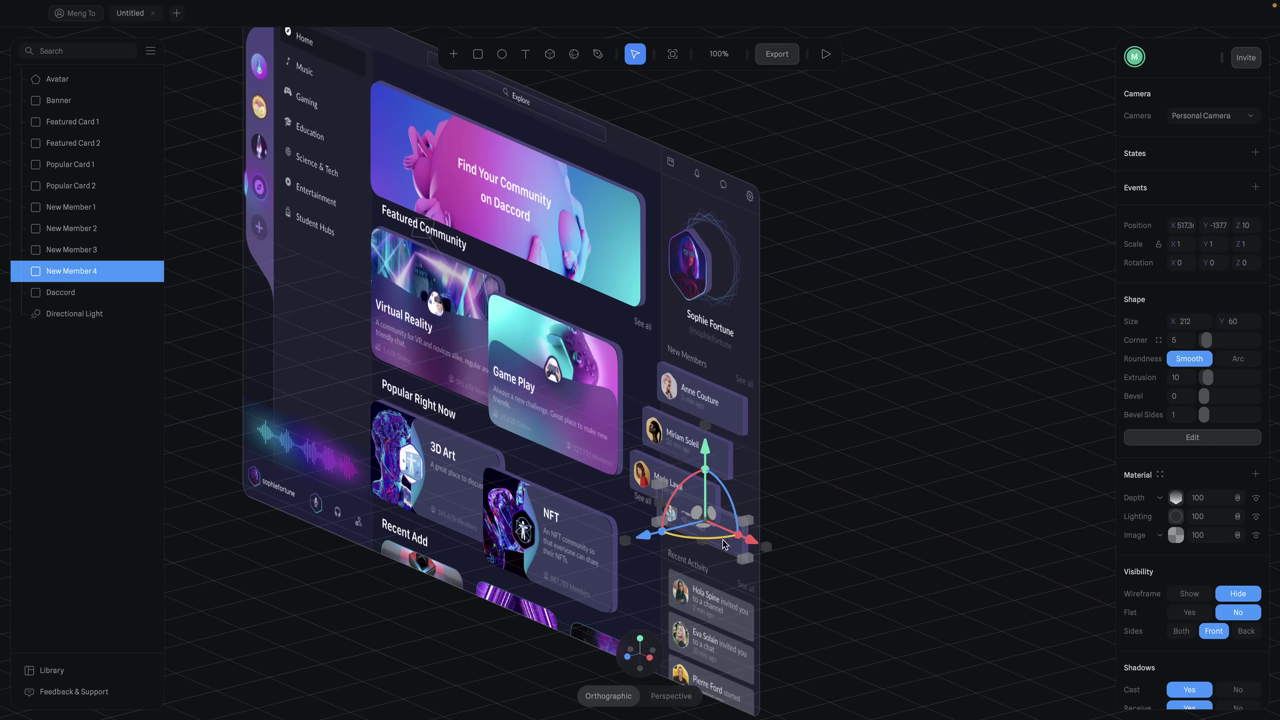
drag(651, 543, 600, 548)
click(876, 509)
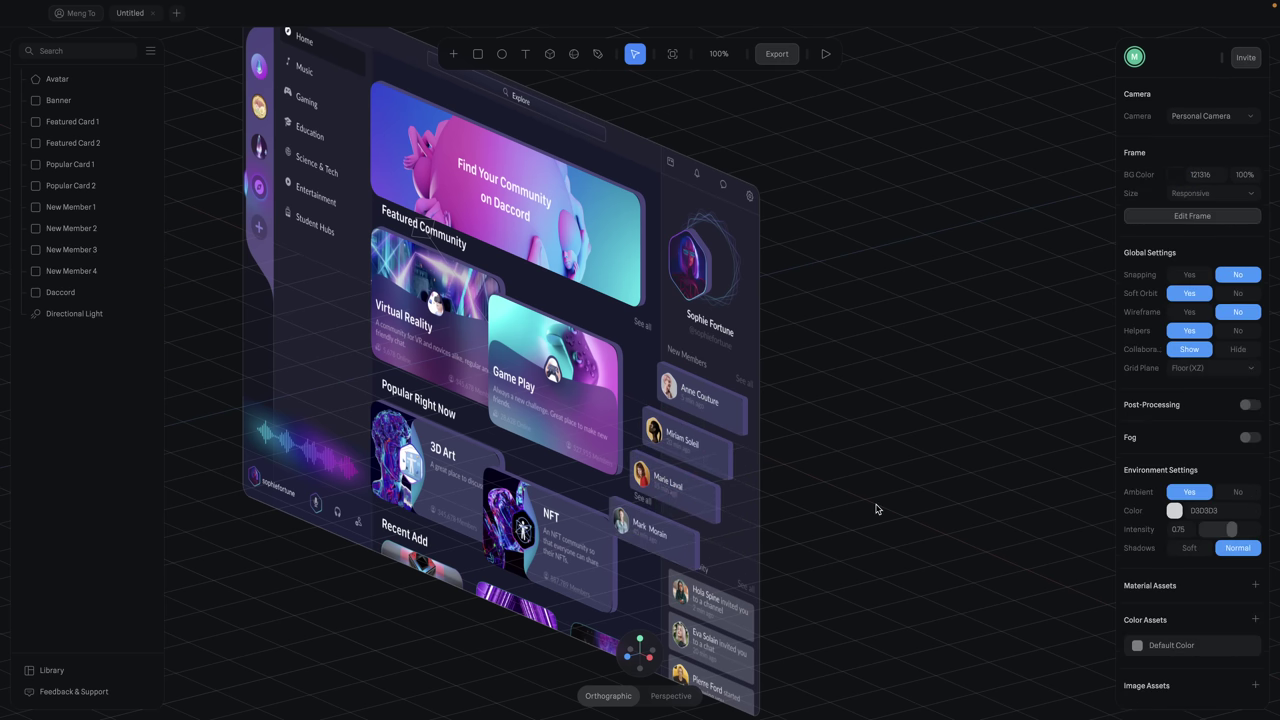
drag(878, 507, 933, 610)
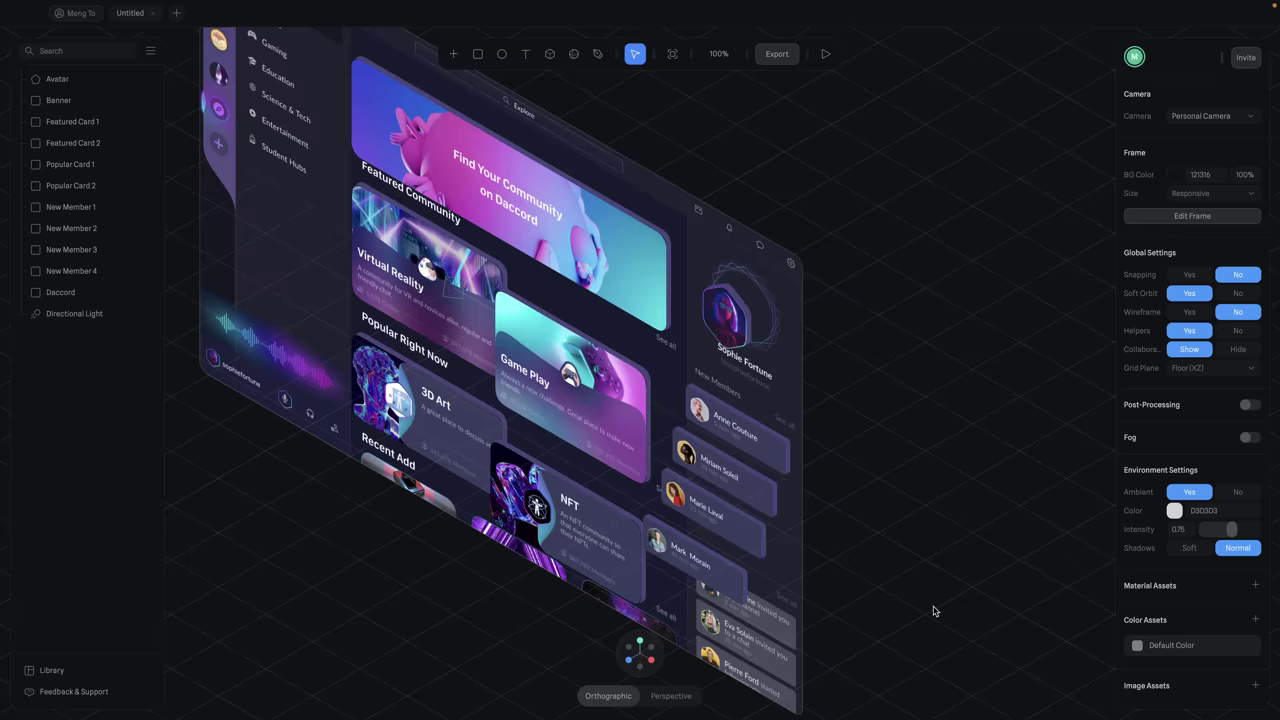
drag(978, 571, 1039, 289)
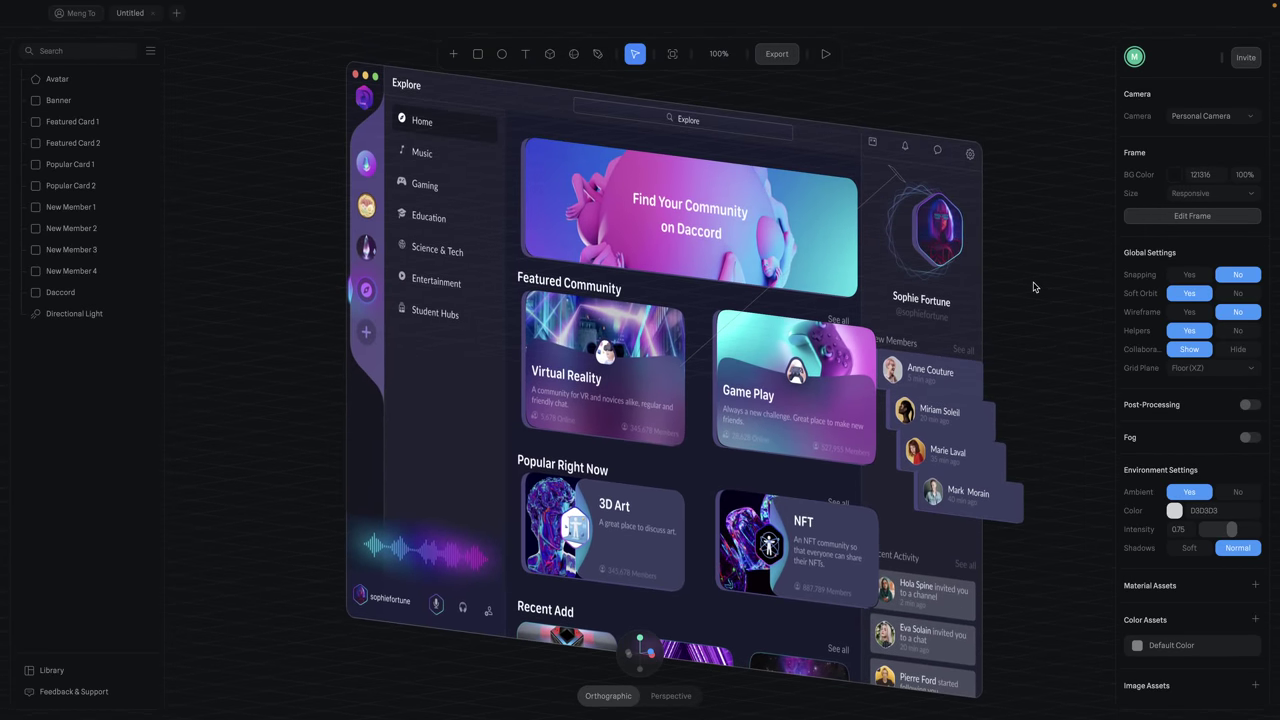
scroll(1034, 288, down, 3)
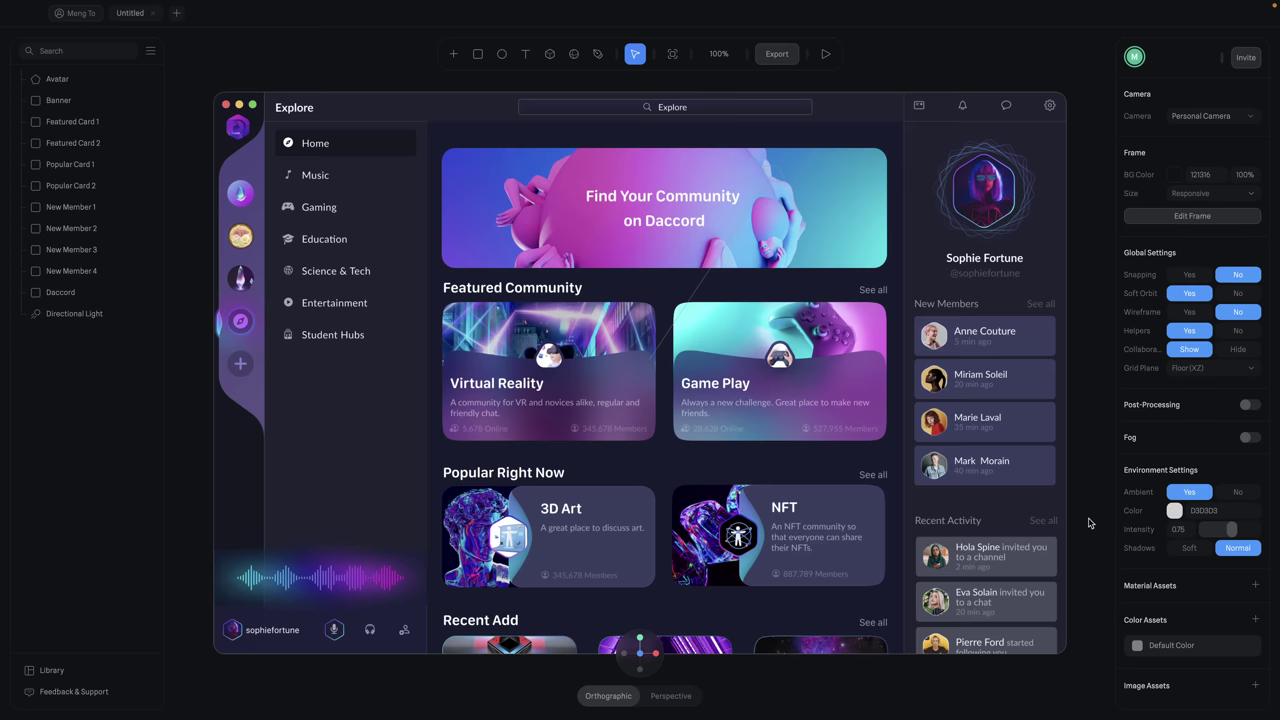
- Draw a 640 by 640 by 640 sphere in the empty space behind the Daccord panel
drag(1089, 523, 977, 539)
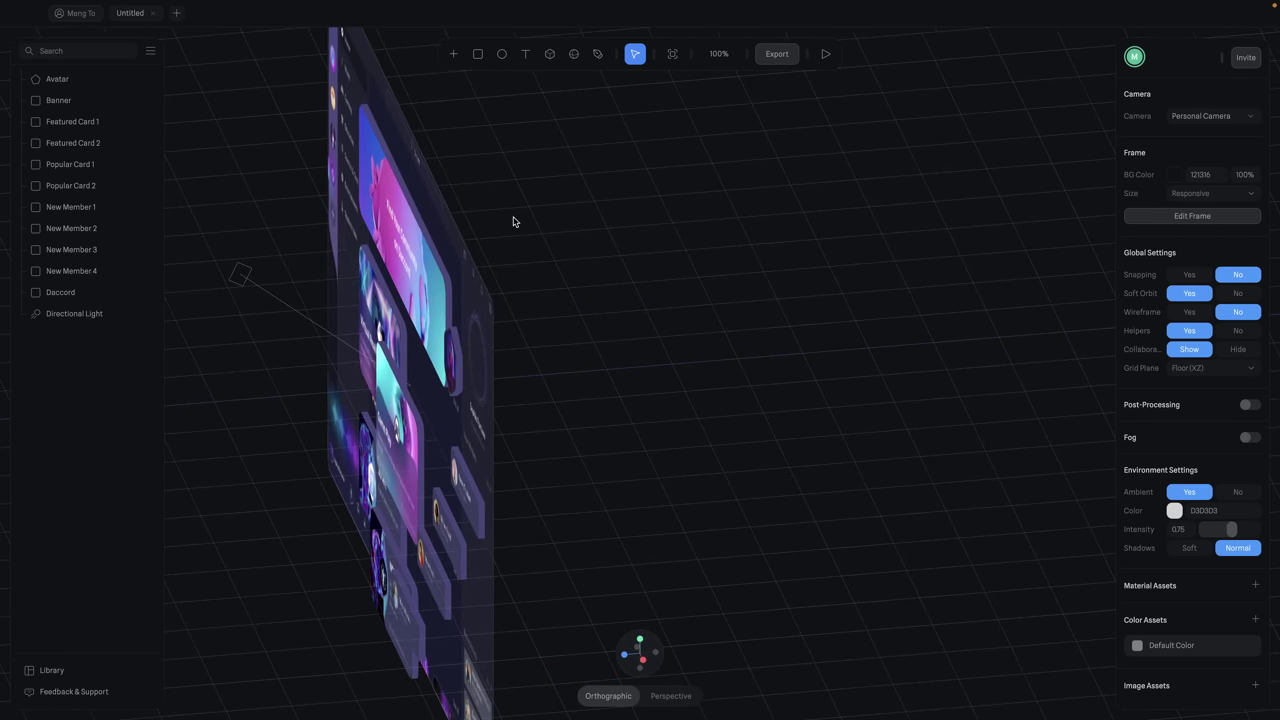
scroll(774, 357, right, 5)
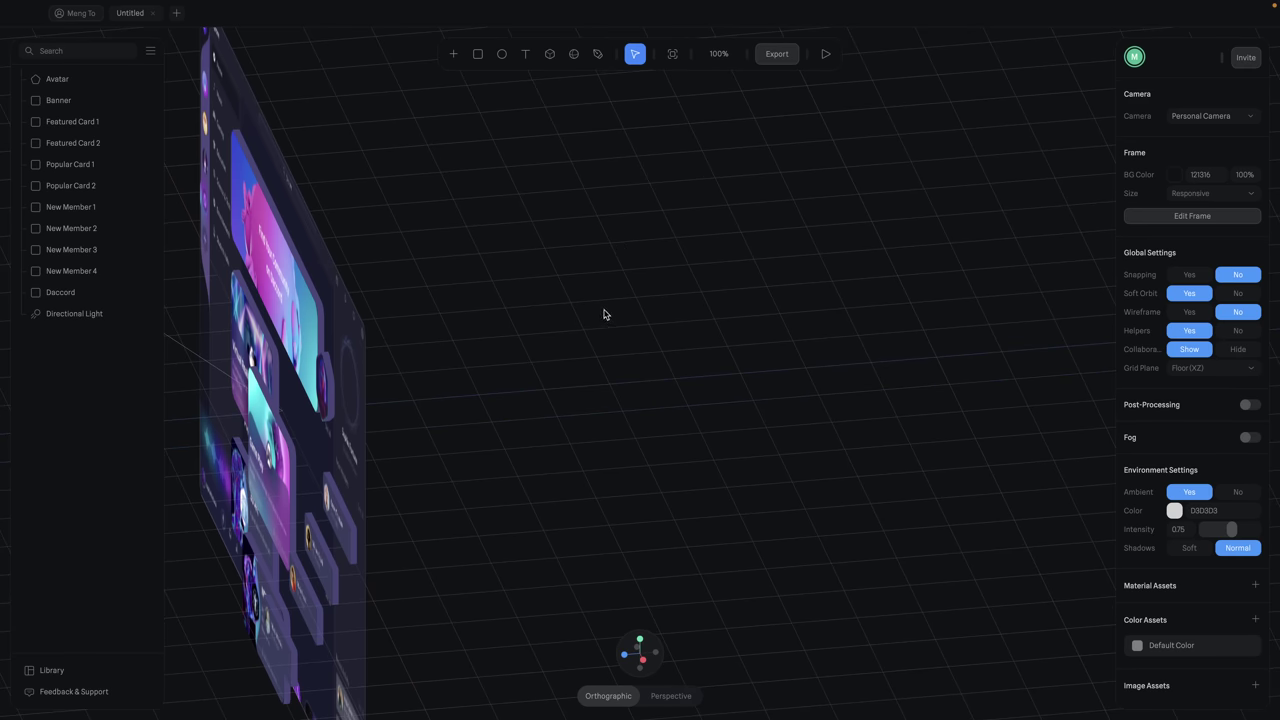
click(578, 57)
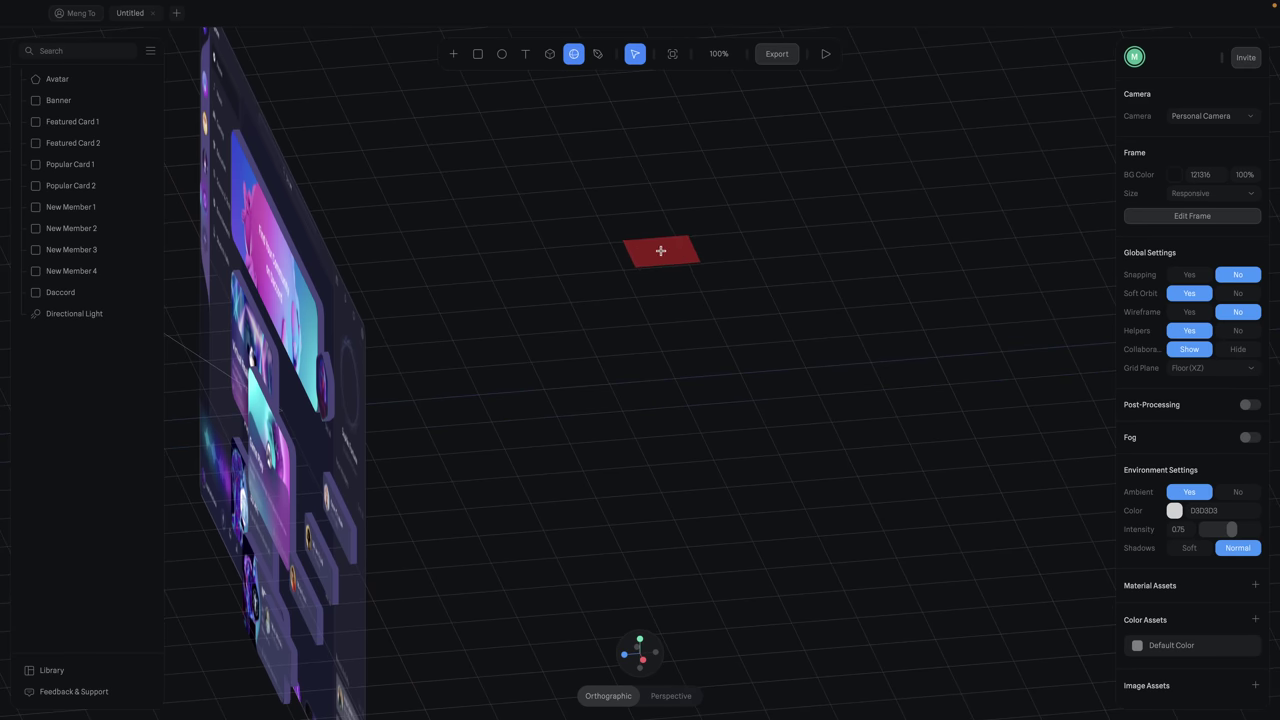
drag(653, 250, 860, 414)
drag(937, 100, 843, 306)
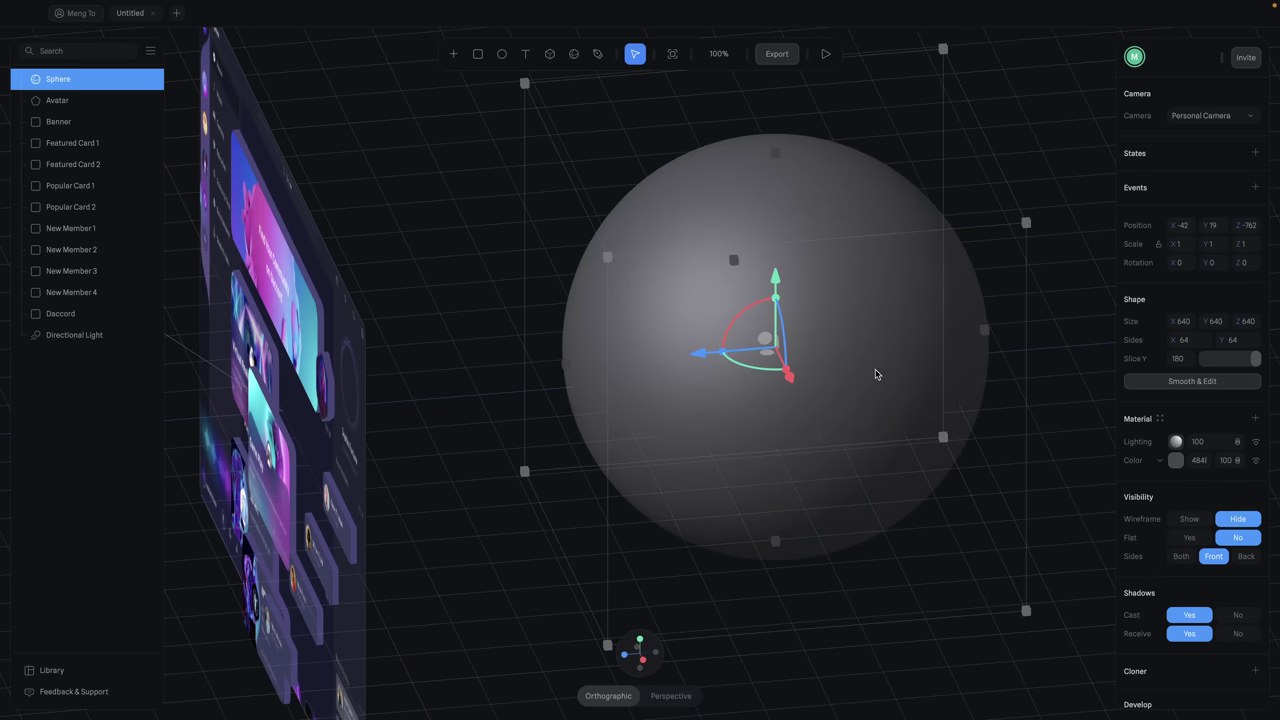
scroll(686, 420, right, 5)
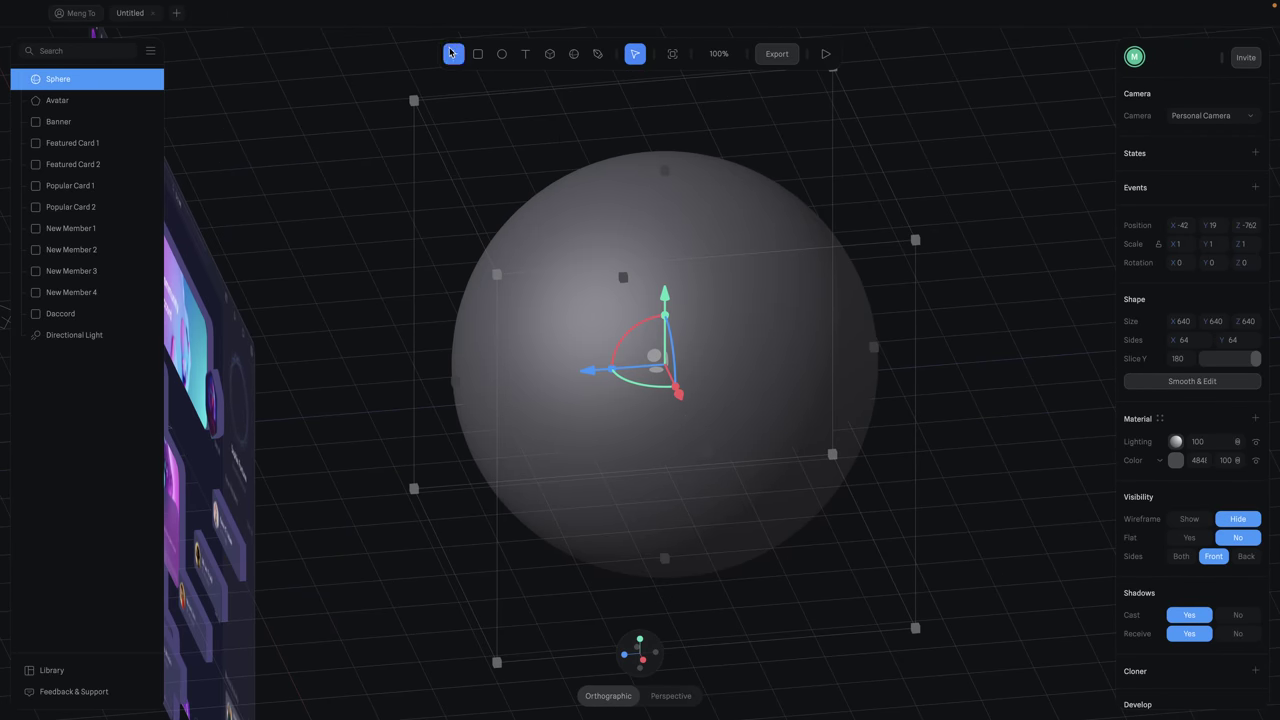
click(451, 54)
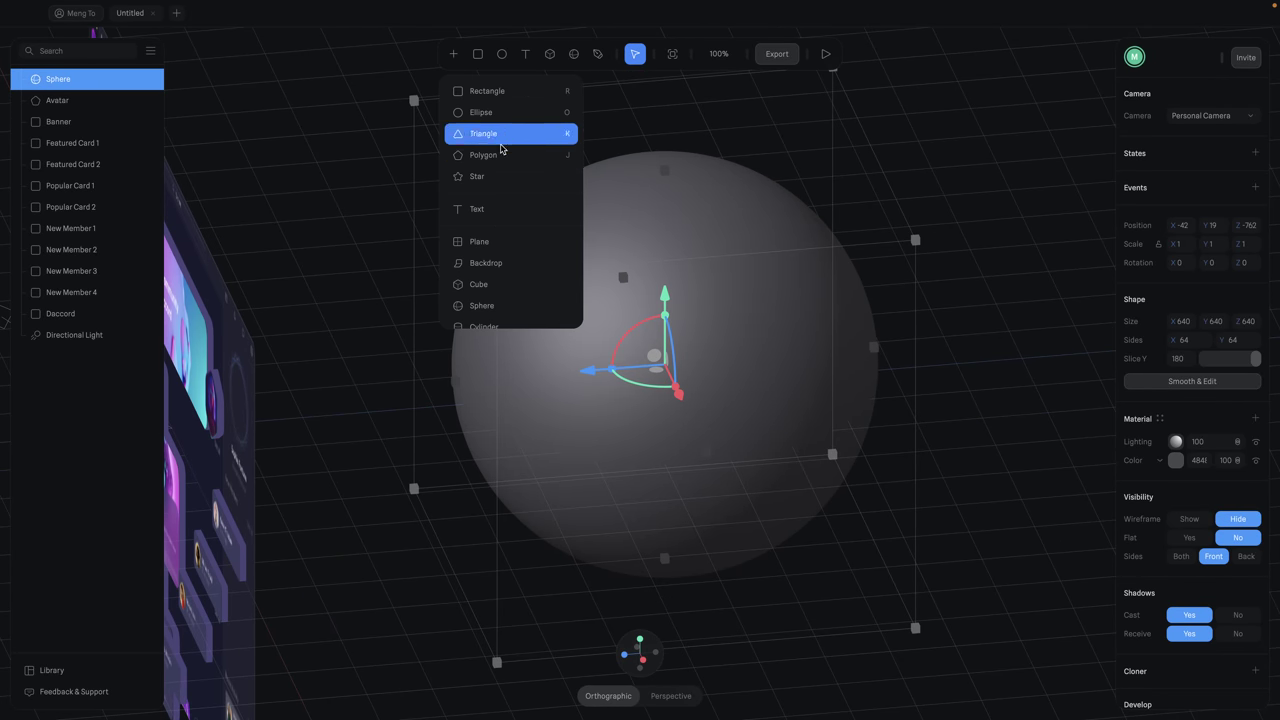
scroll(510, 181, down, 5)
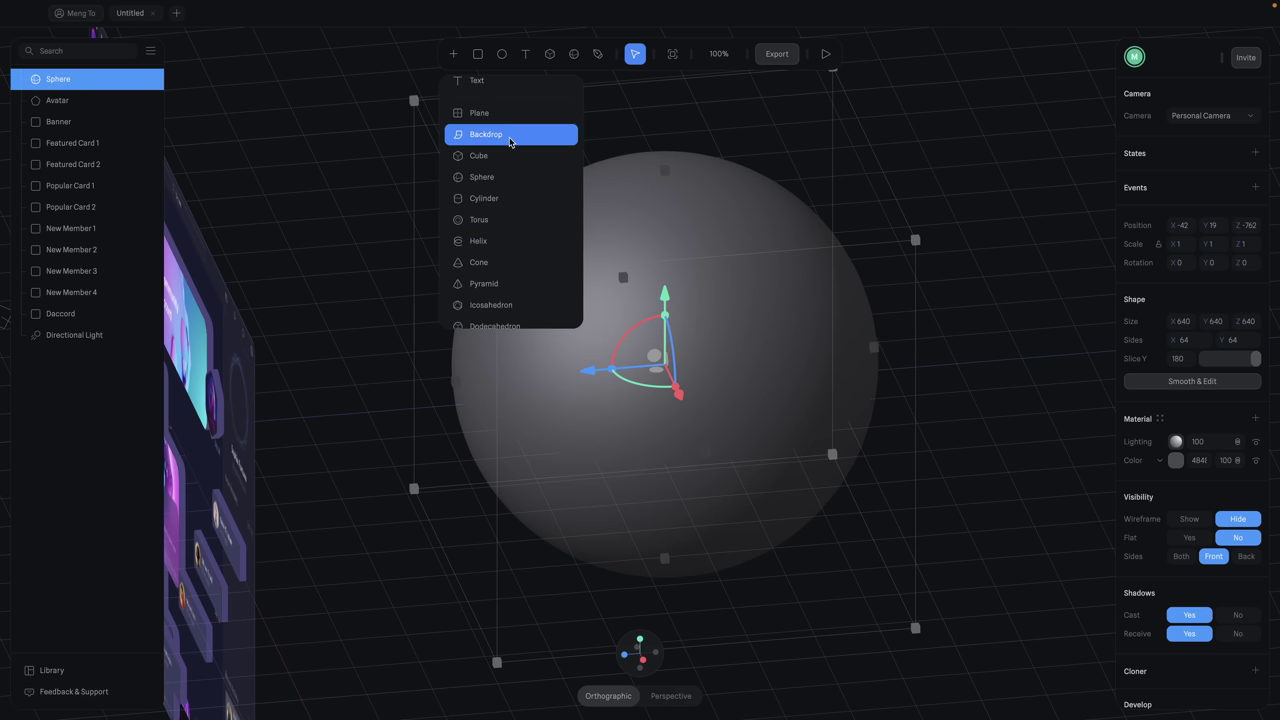
scroll(512, 190, down, 2)
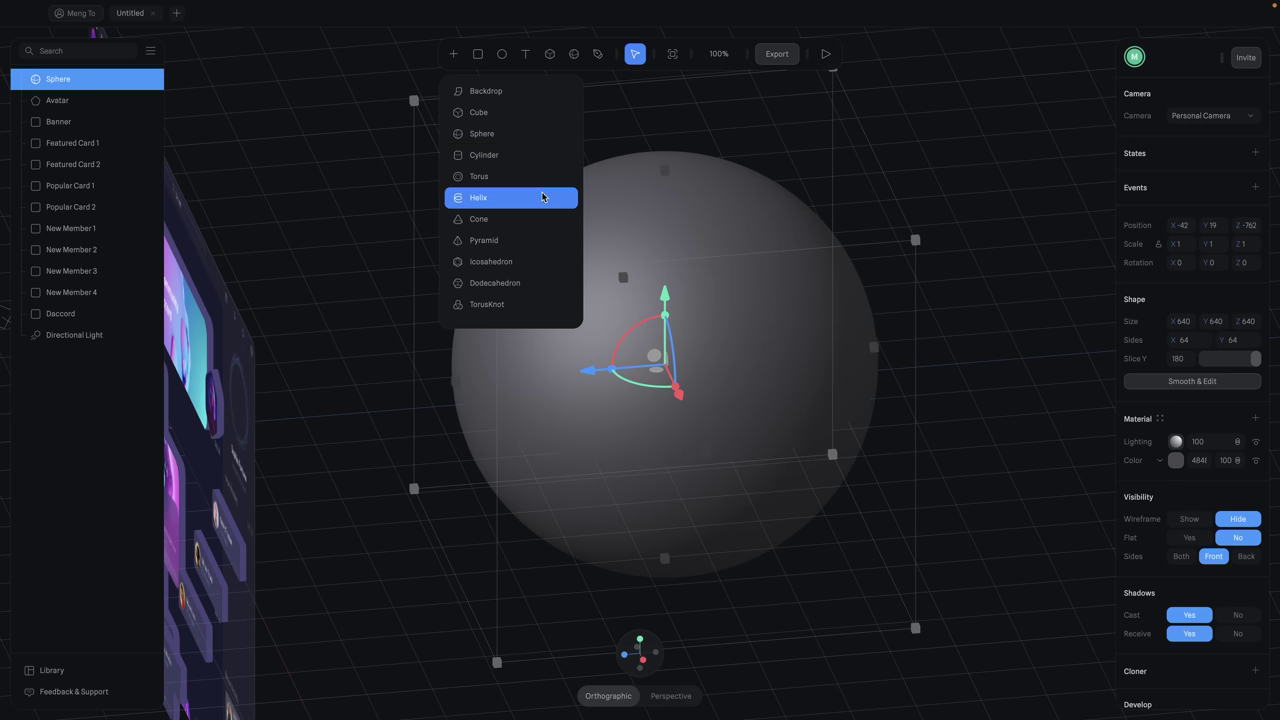
- Set the sphere's size to 1000 on X, Y and Z and rename its layer as Blob 1
click(1184, 321)
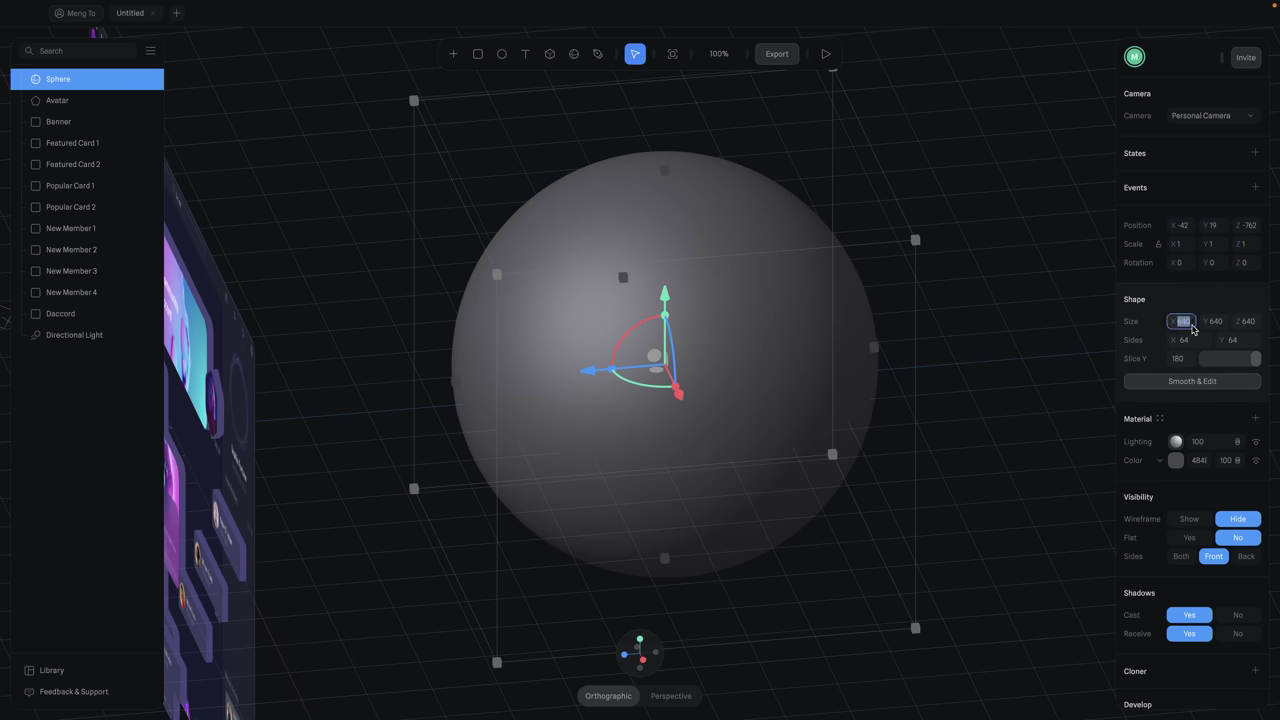
text(1000)
key(Tab)
text(1000)
key(Tab)
text(1000)
key(Return)
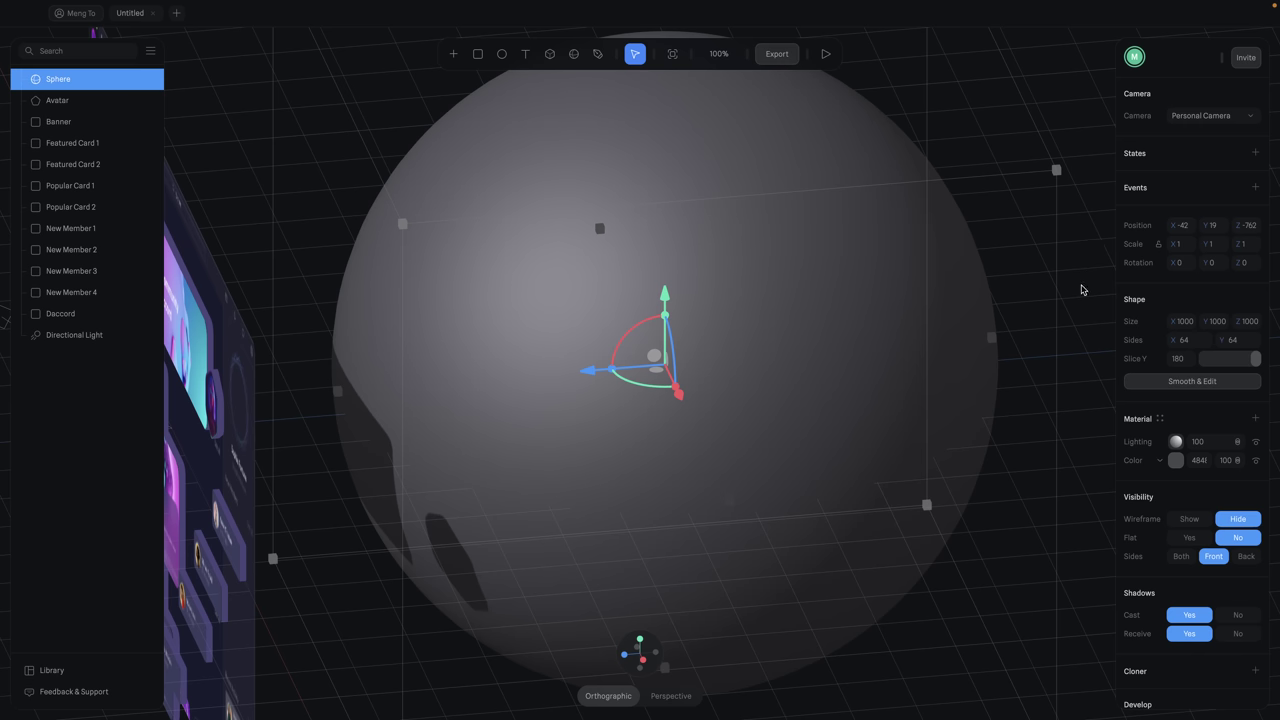
double_click(86, 80)
text(Blob 1)
key(Return)
- Add a Displace layer to Blob 1's material, set its amount to 194 and open its detailed settings
click(1256, 420)
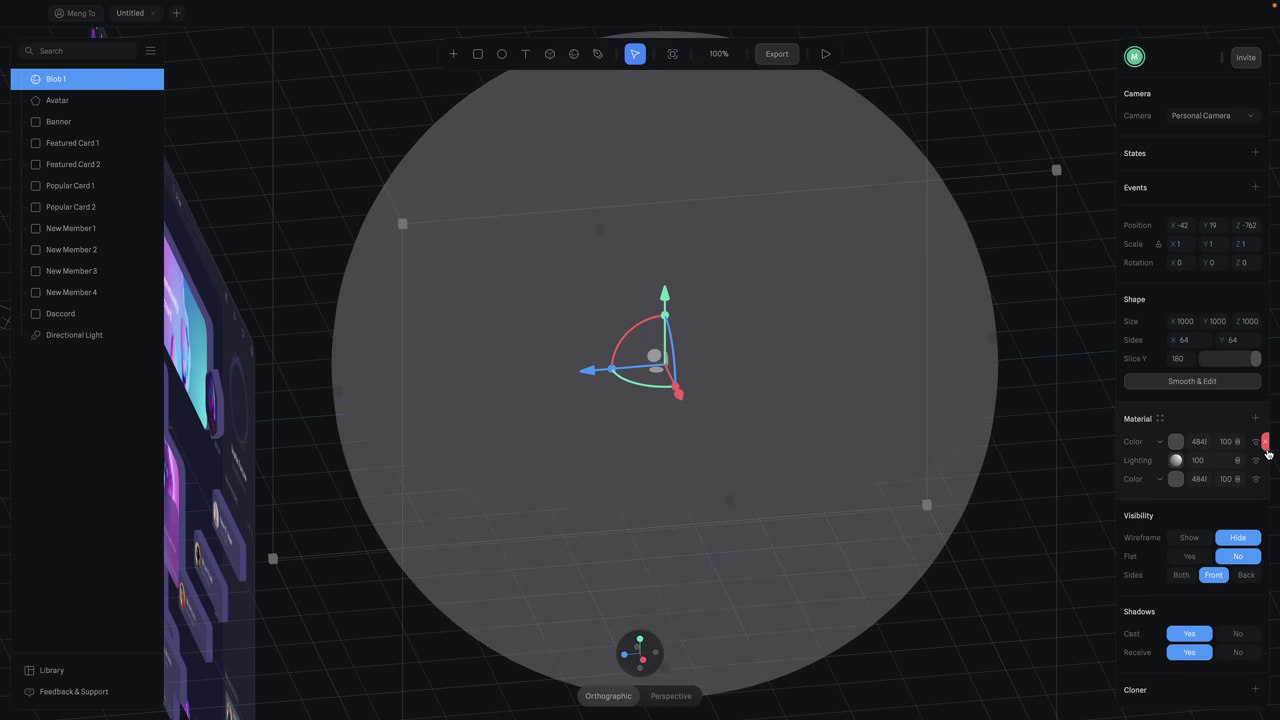
click(1163, 447)
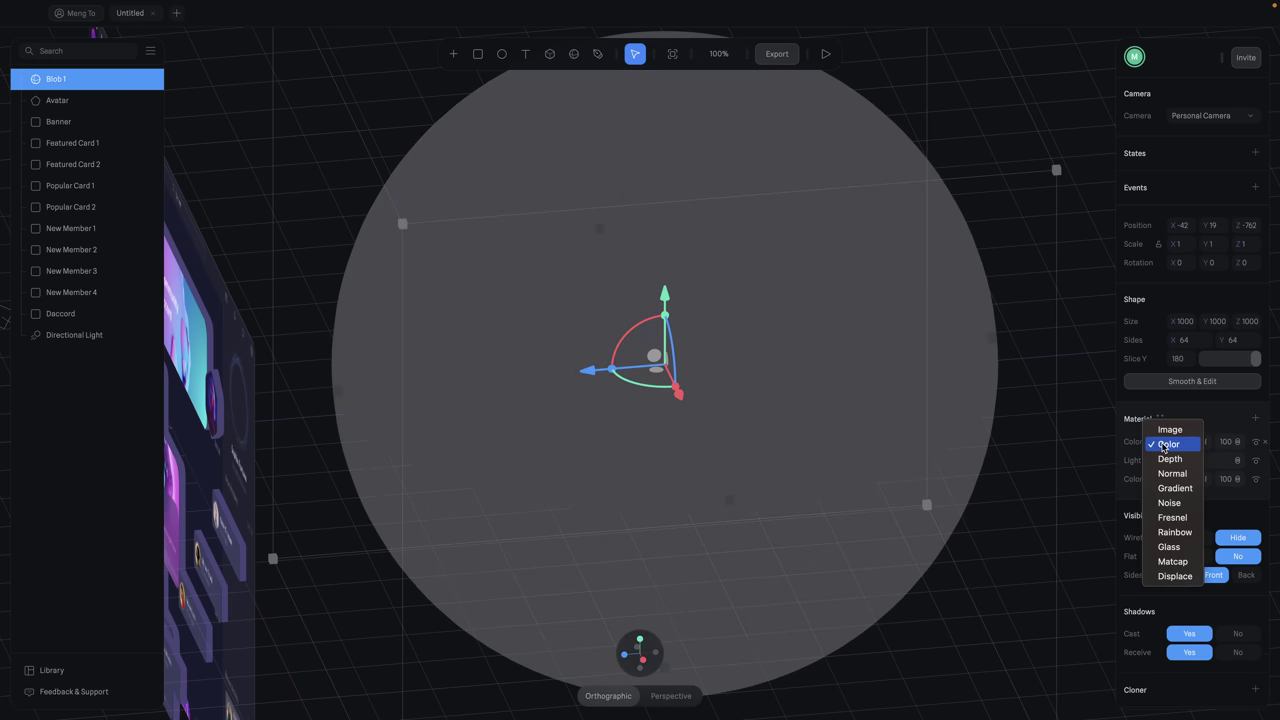
click(1172, 577)
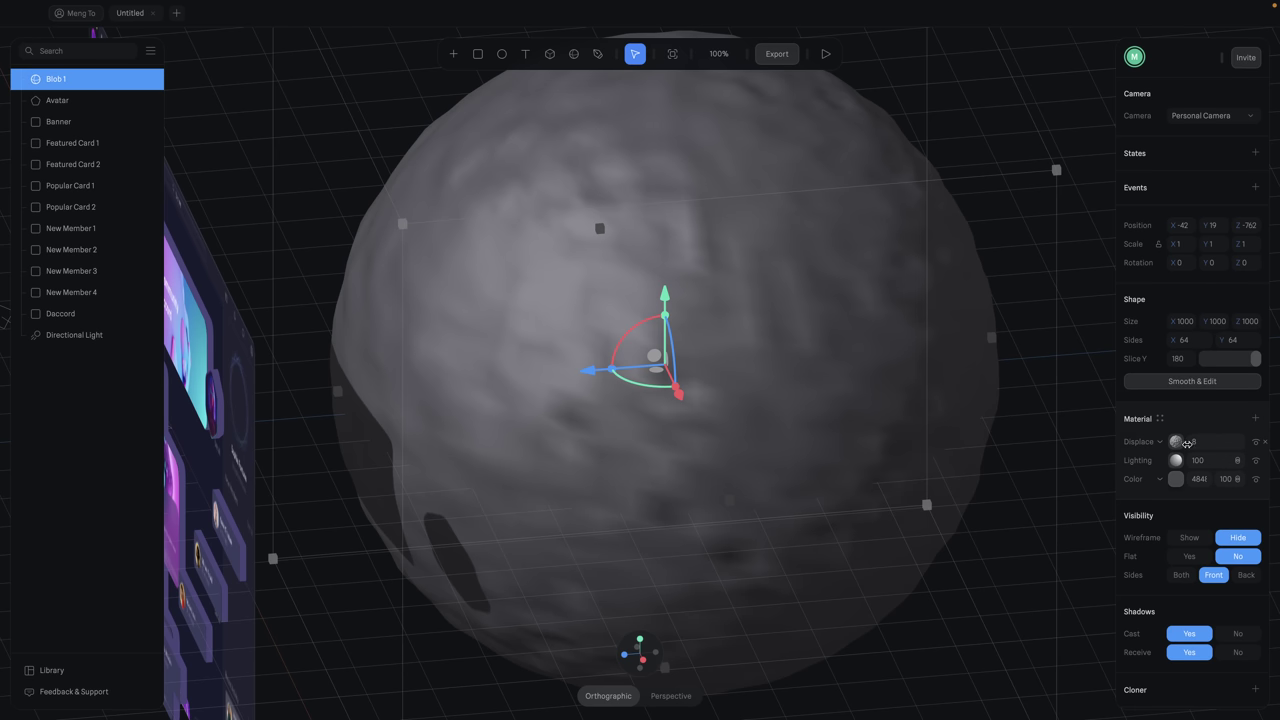
drag(1187, 444, 32, 445)
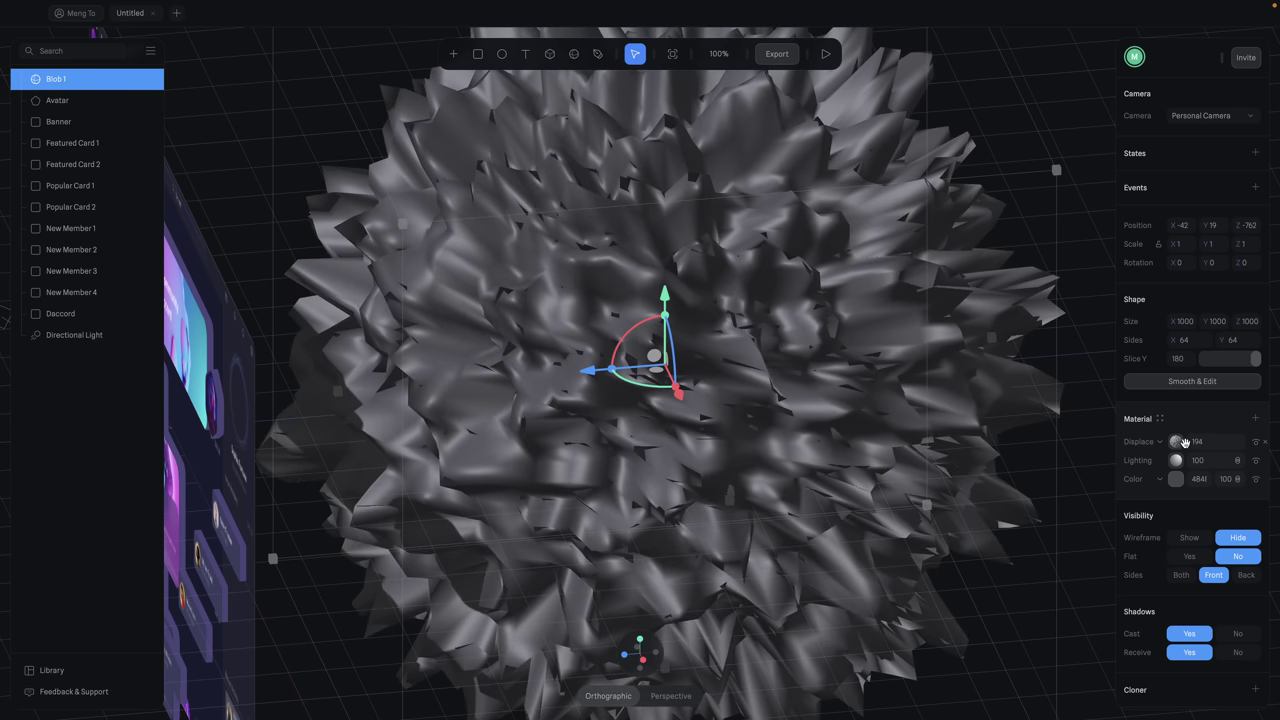
click(1178, 443)
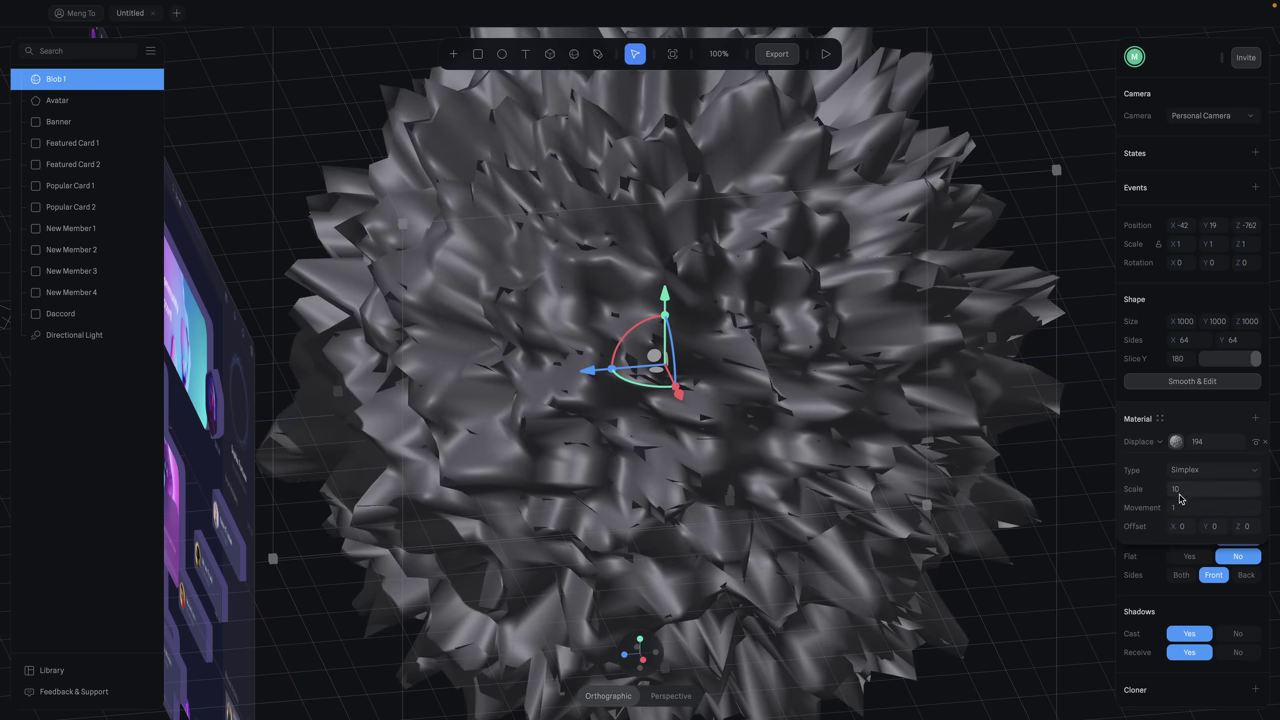
- Try the Simplex Fractal noise type on Blob 1's displacement and return to Simplex
click(1196, 470)
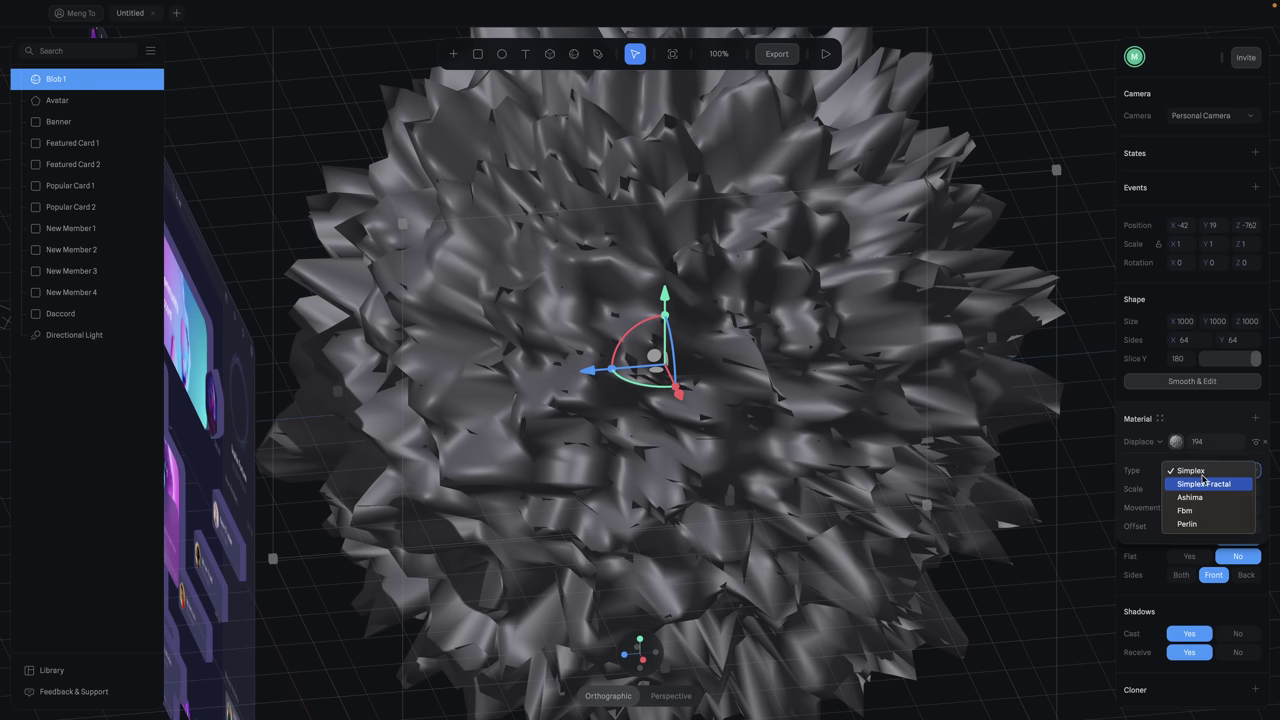
click(1204, 484)
click(1204, 477)
click(1226, 498)
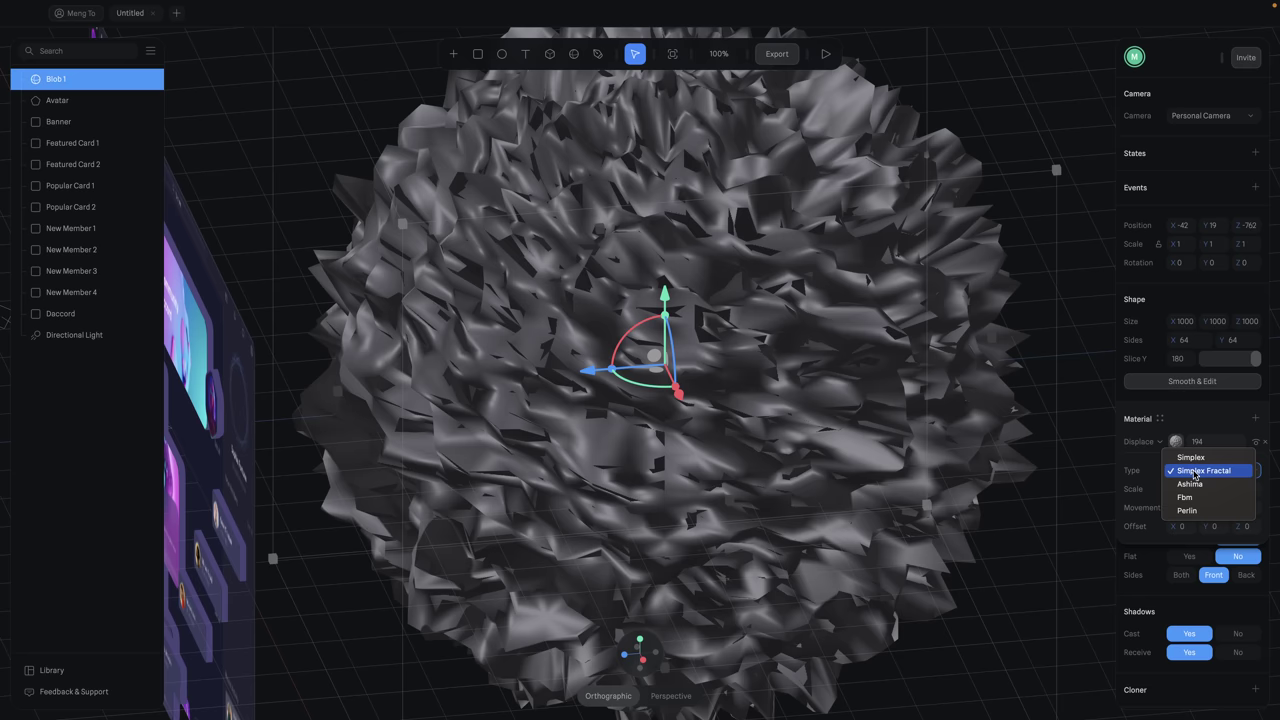
click(1208, 485)
click(1200, 474)
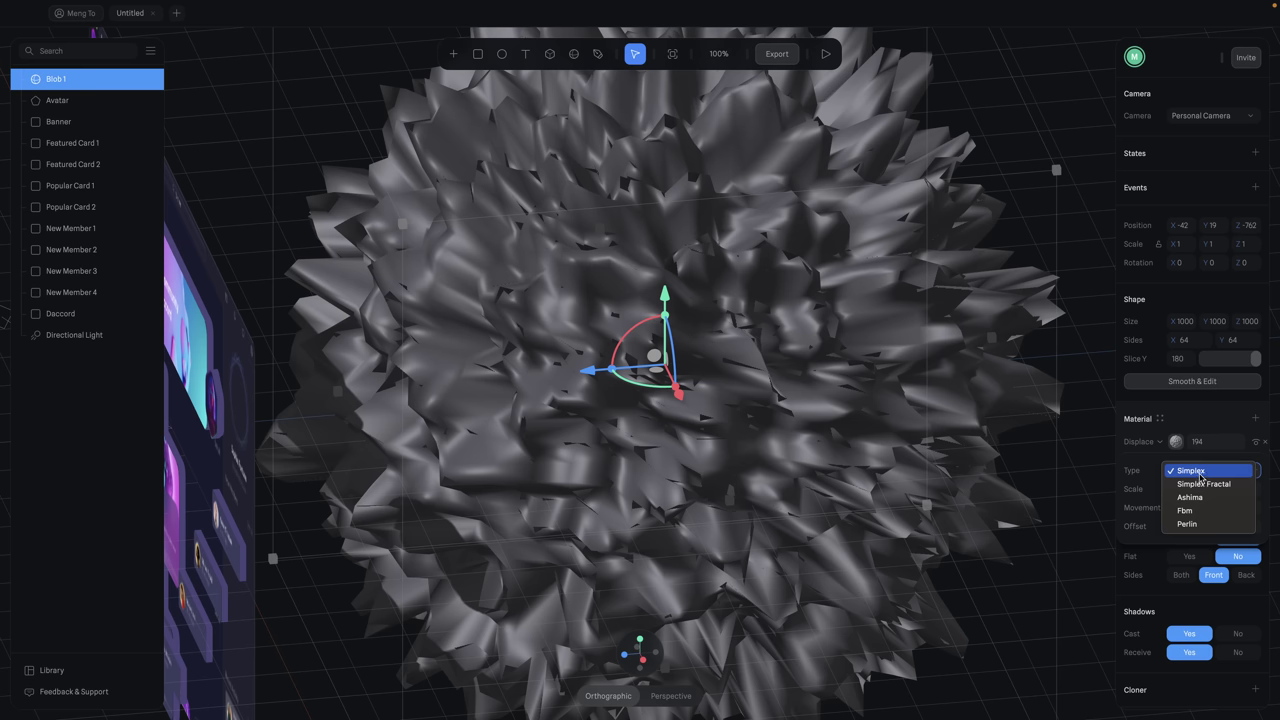
click(1197, 475)
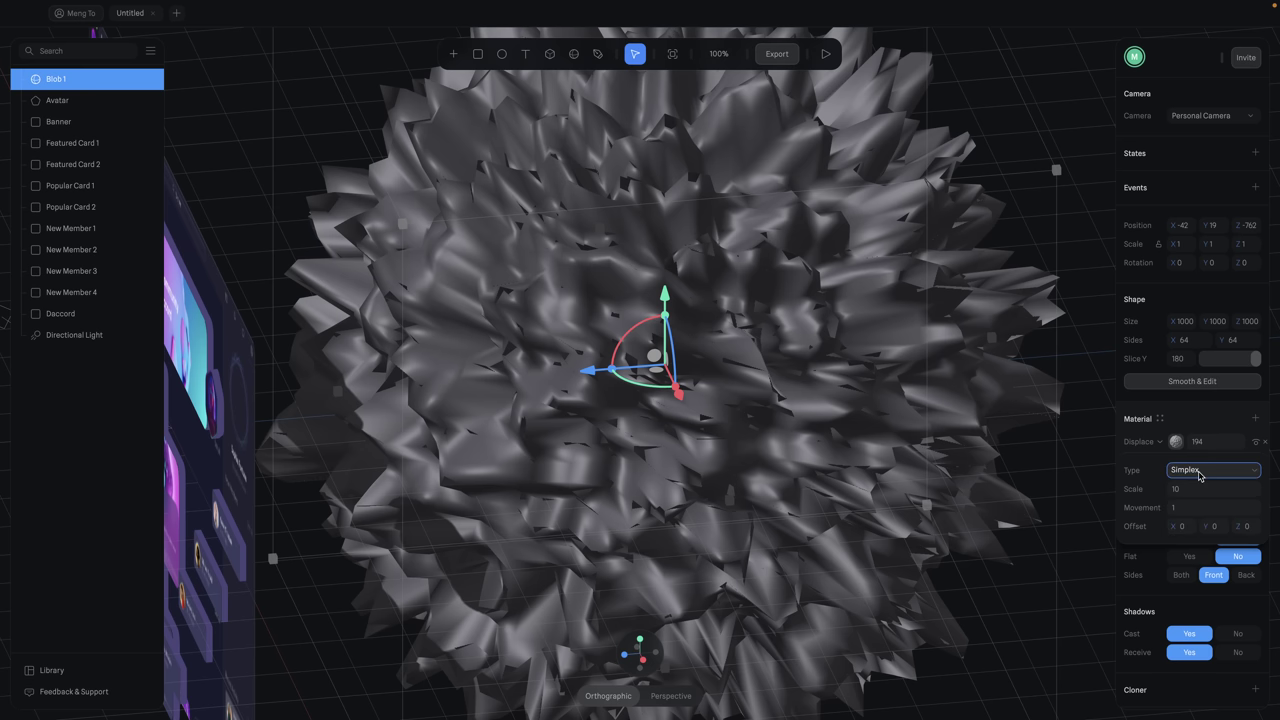
- Set the noise scale of Blob 1's displacement to 1.70
drag(1171, 493, 623, 491)
click(1201, 492)
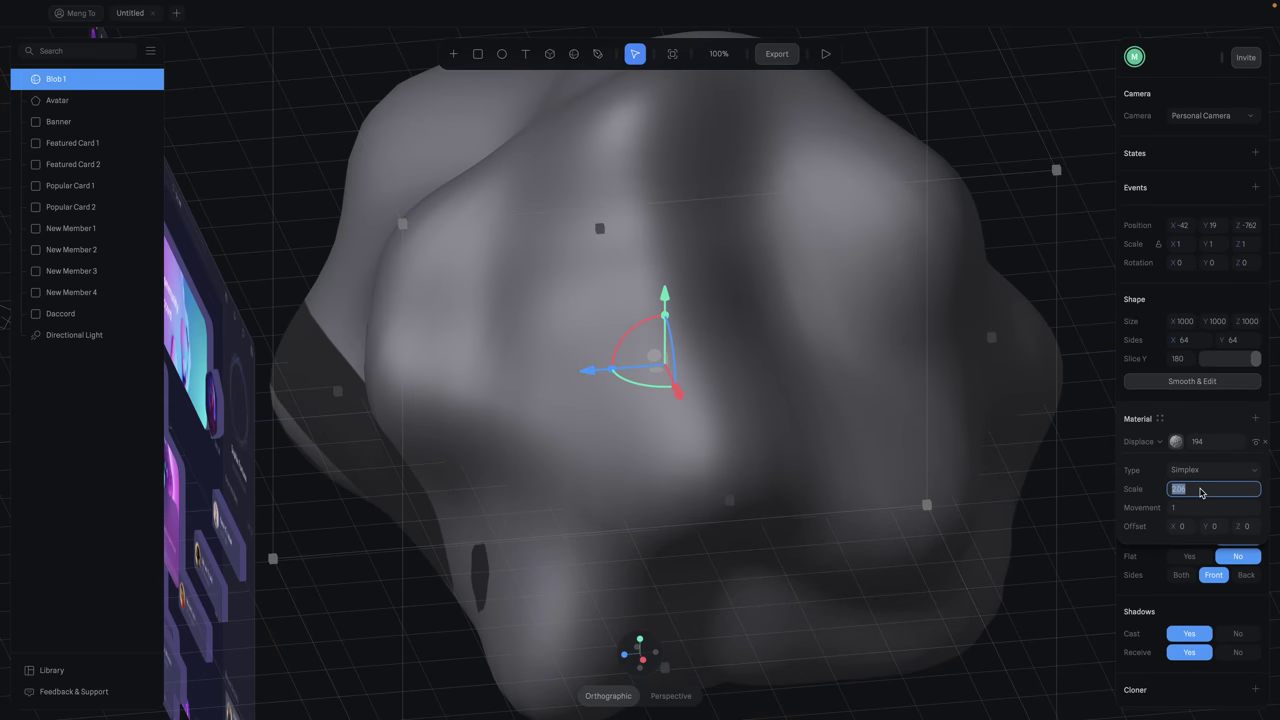
text(170)
key(Return)
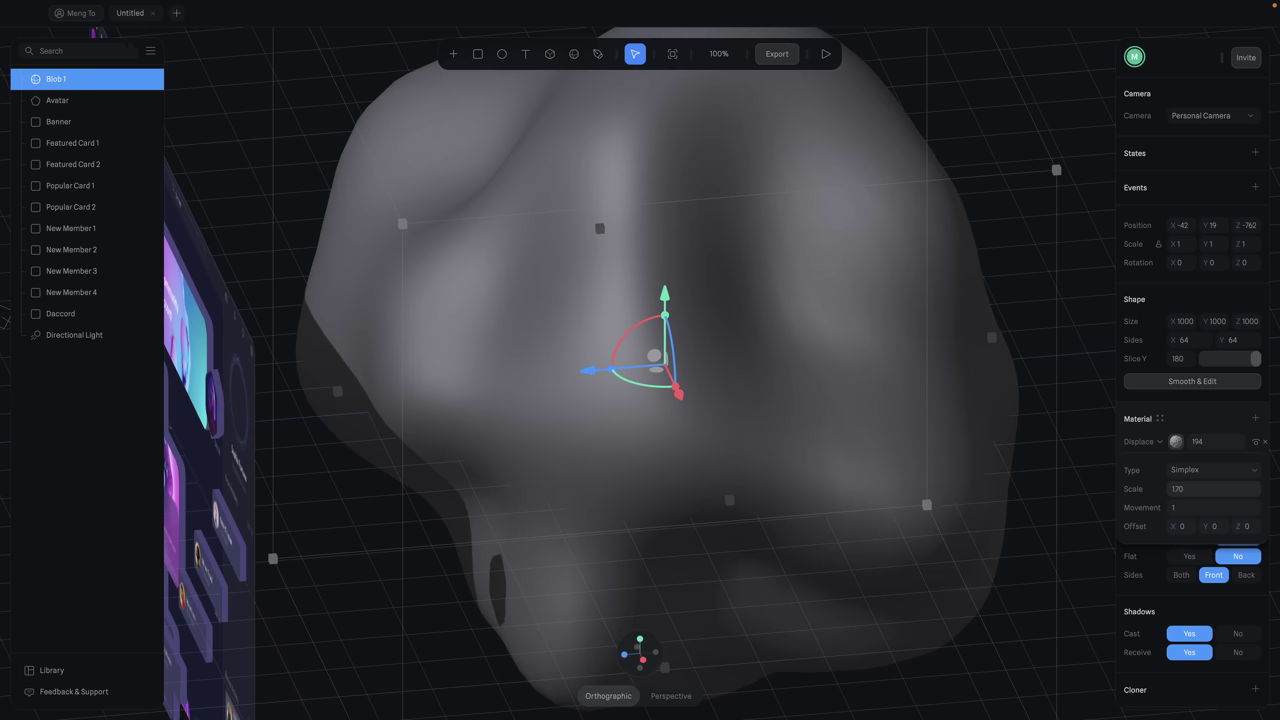
- Set the movement of Blob 1's displacement to 1.32 and the displacement amount to 295
drag(1168, 508, 60, 509)
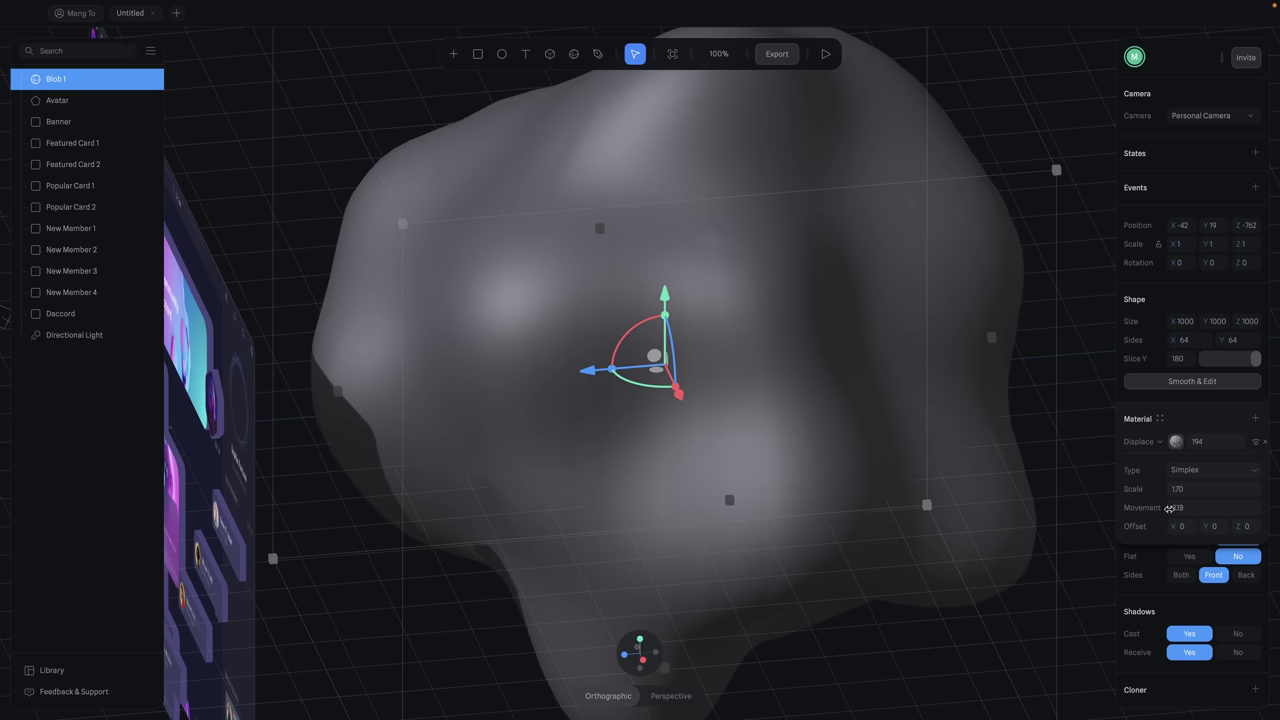
click(1216, 512)
text(1.3)
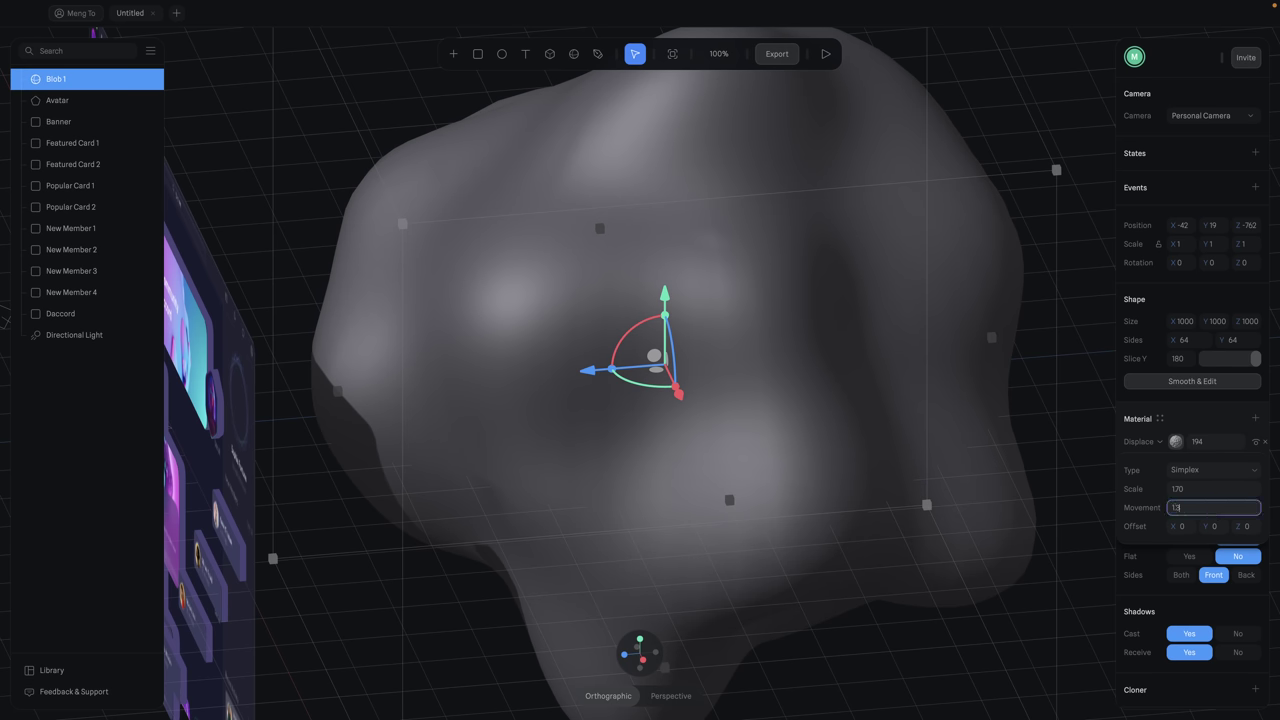
text(2)
key(Return)
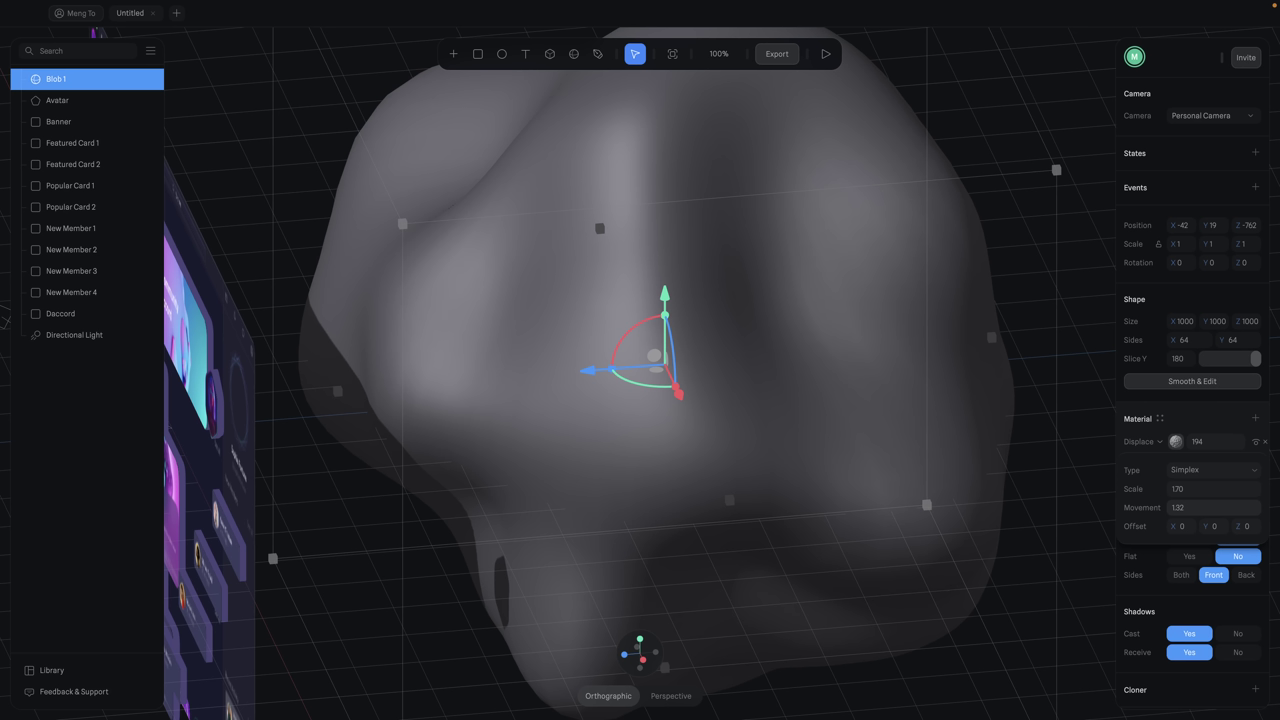
click(1215, 446)
text(295)
key(Return)
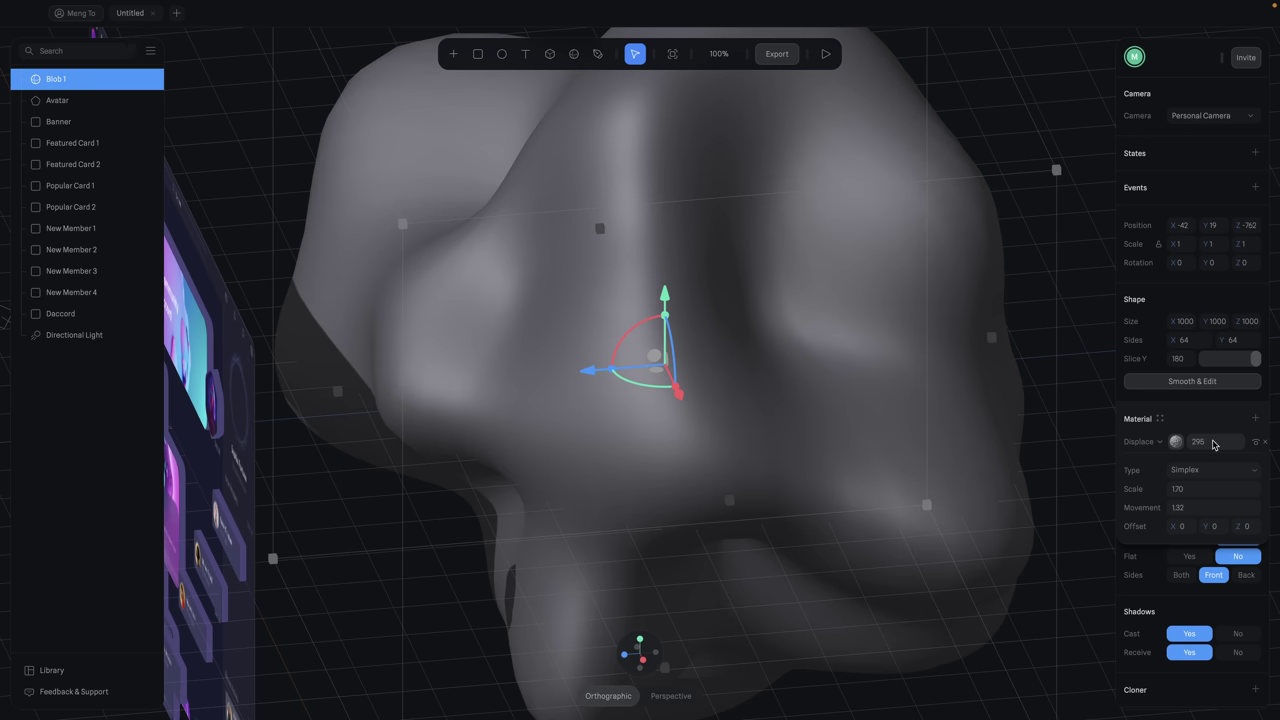
- Convert Blob 1 to a smoothed editable mesh at subdivision level 4, using its wireframe display to check the density, and hide the wireframe
scroll(580, 276, up, 5)
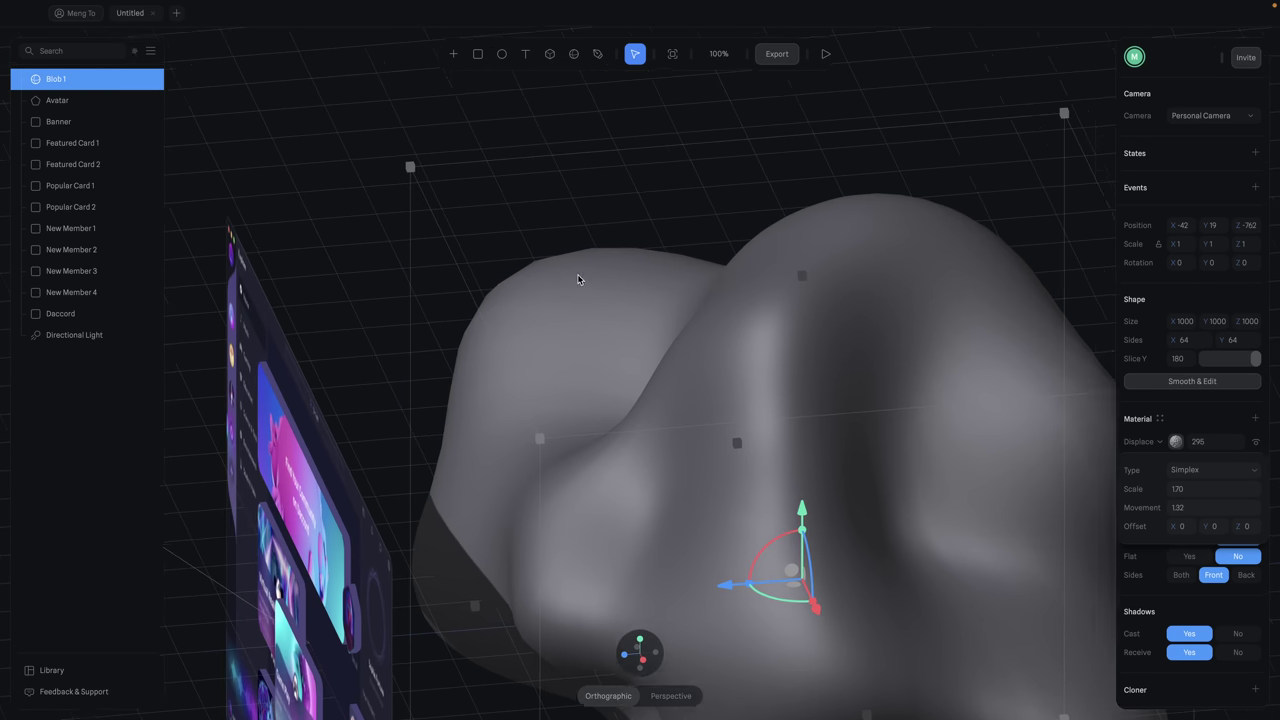
scroll(577, 279, left, 2)
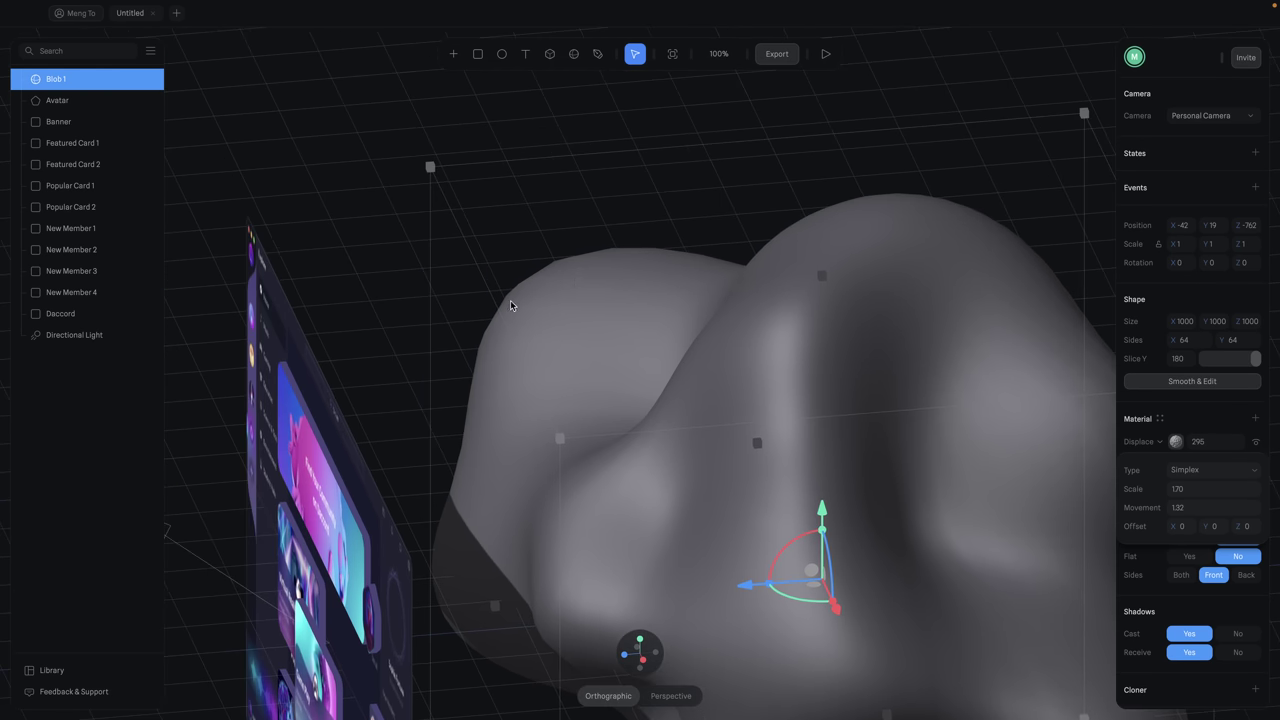
scroll(510, 302, up, 3)
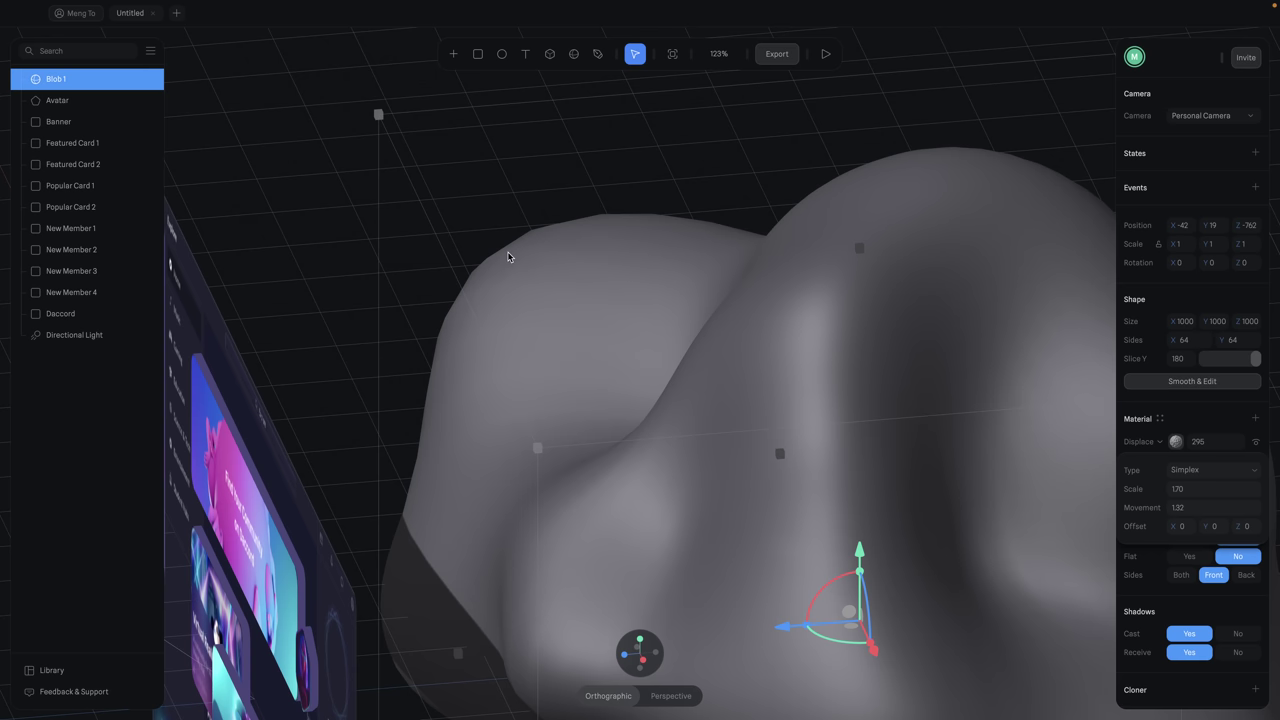
scroll(507, 257, right, 3)
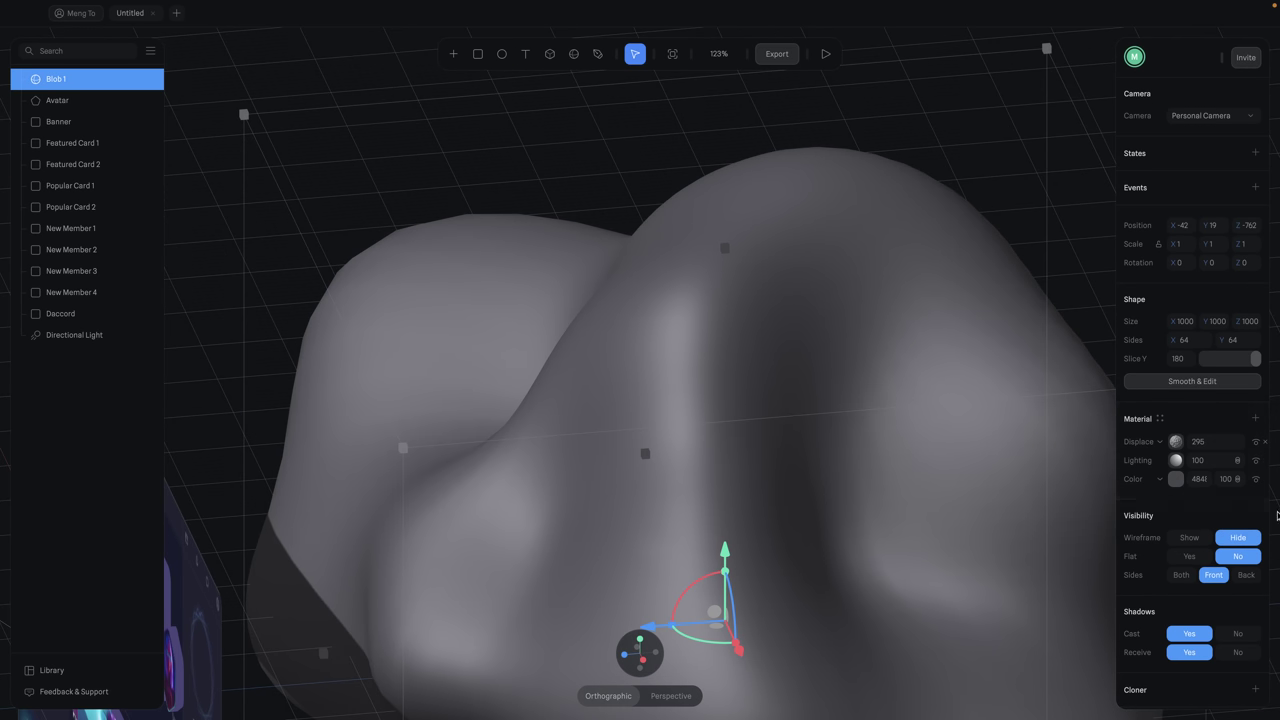
click(1191, 540)
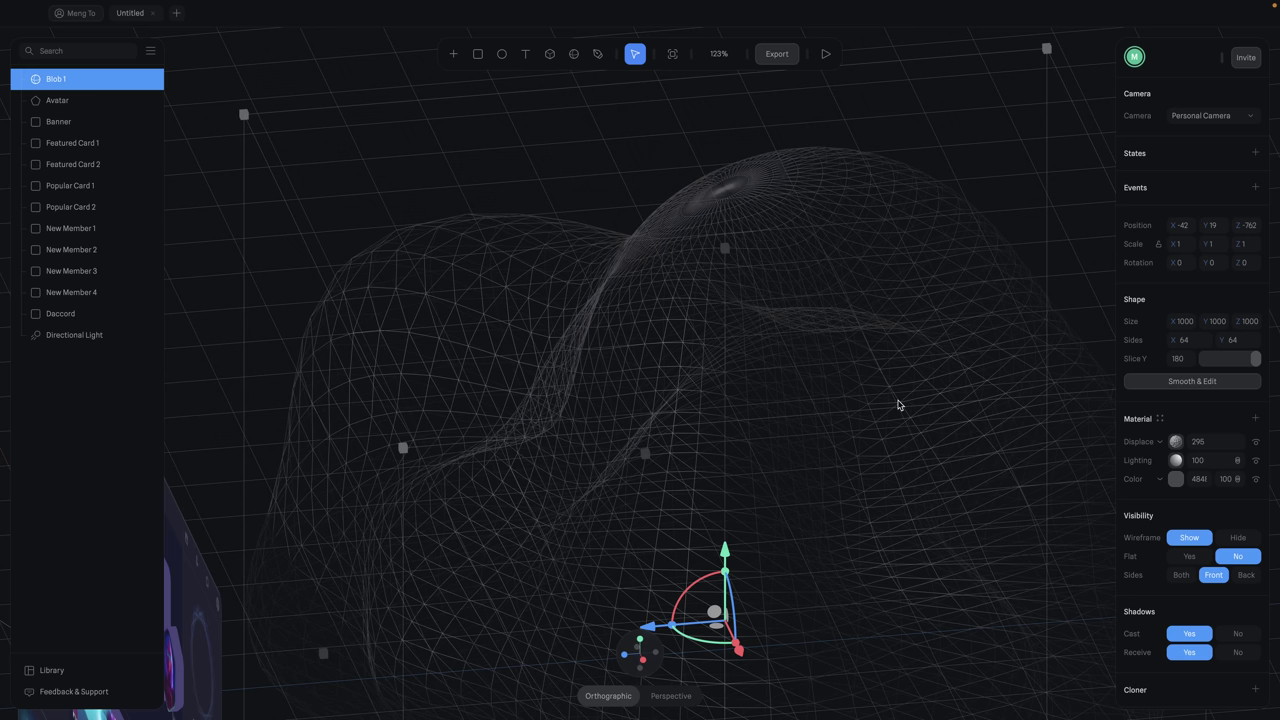
click(1181, 383)
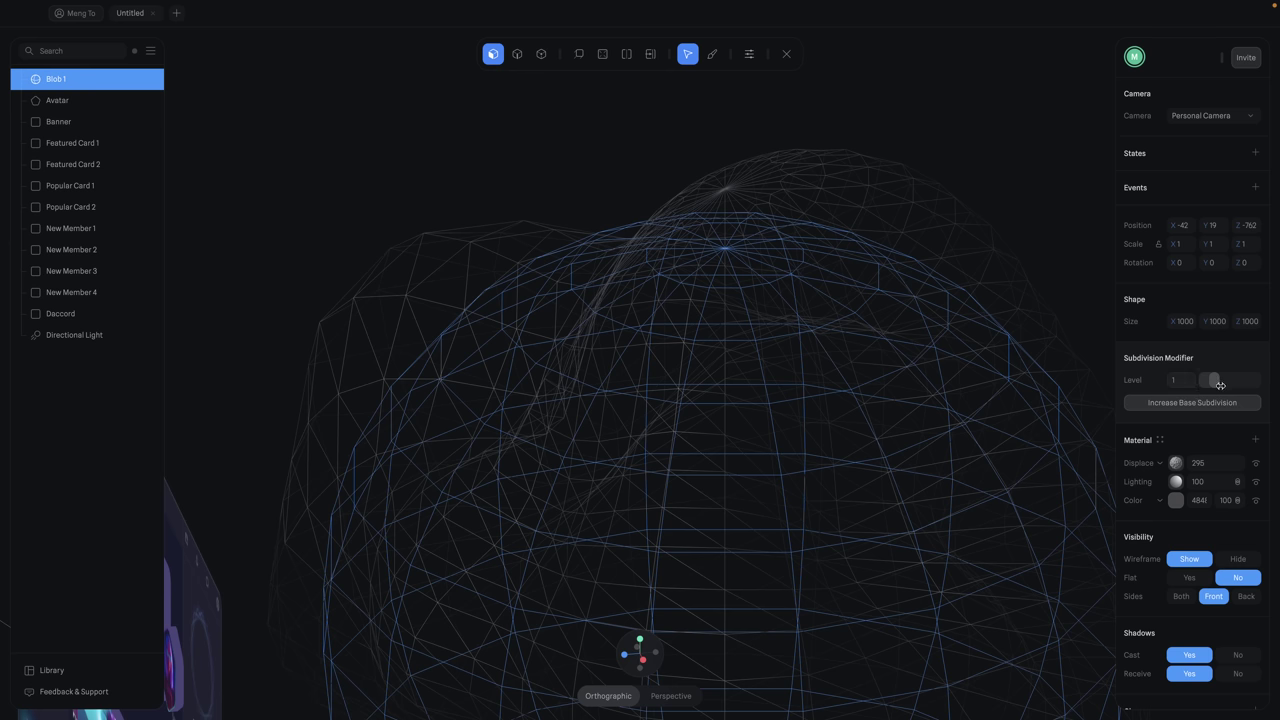
drag(1213, 381, 1244, 382)
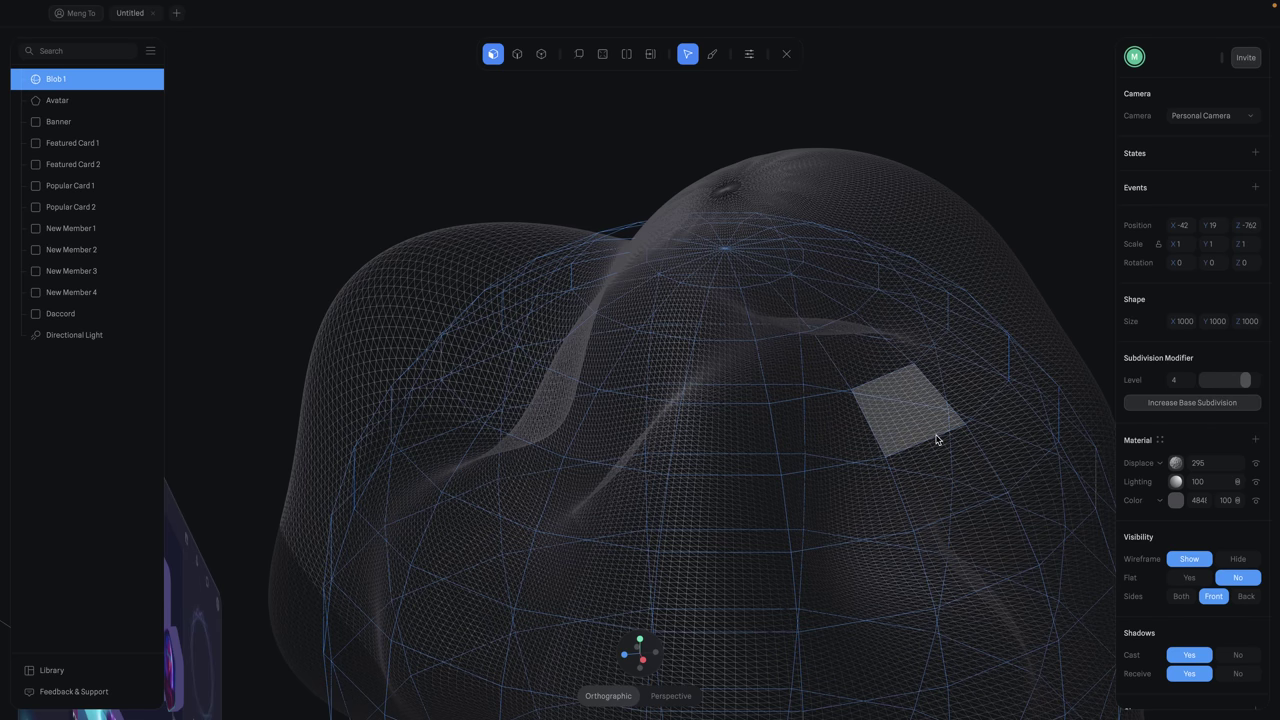
click(1237, 558)
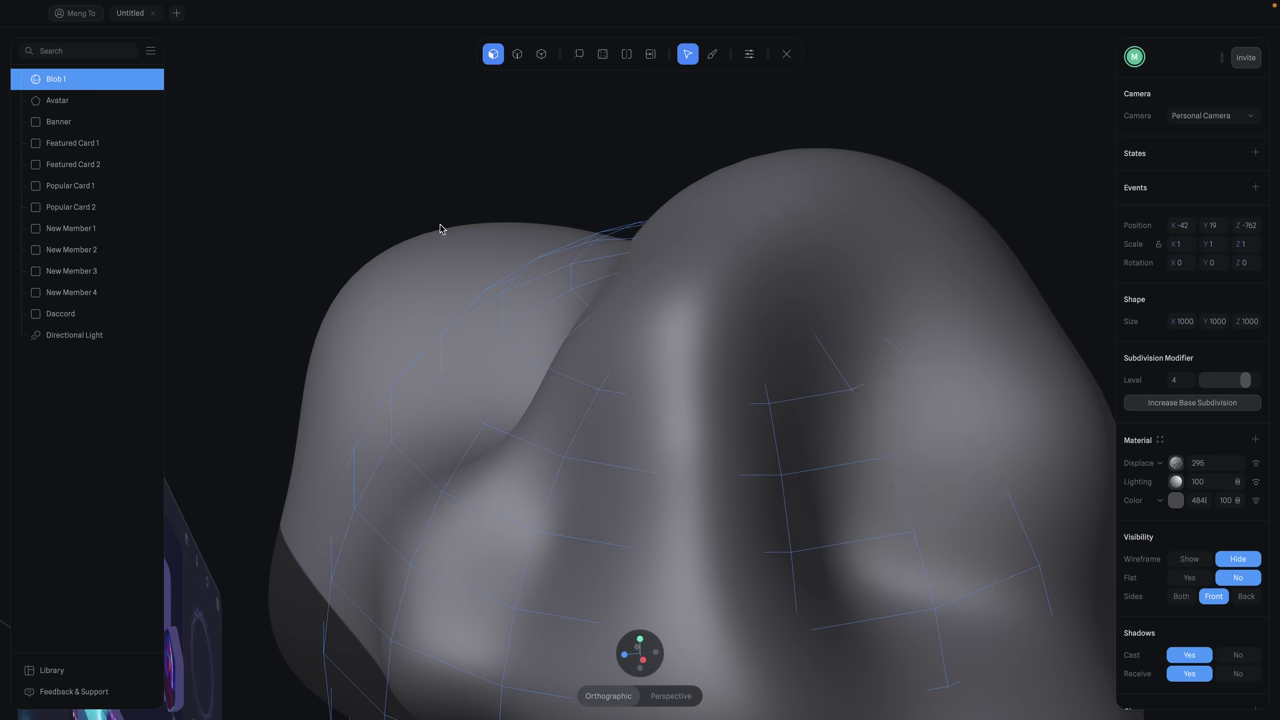
scroll(980, 234, down, 3)
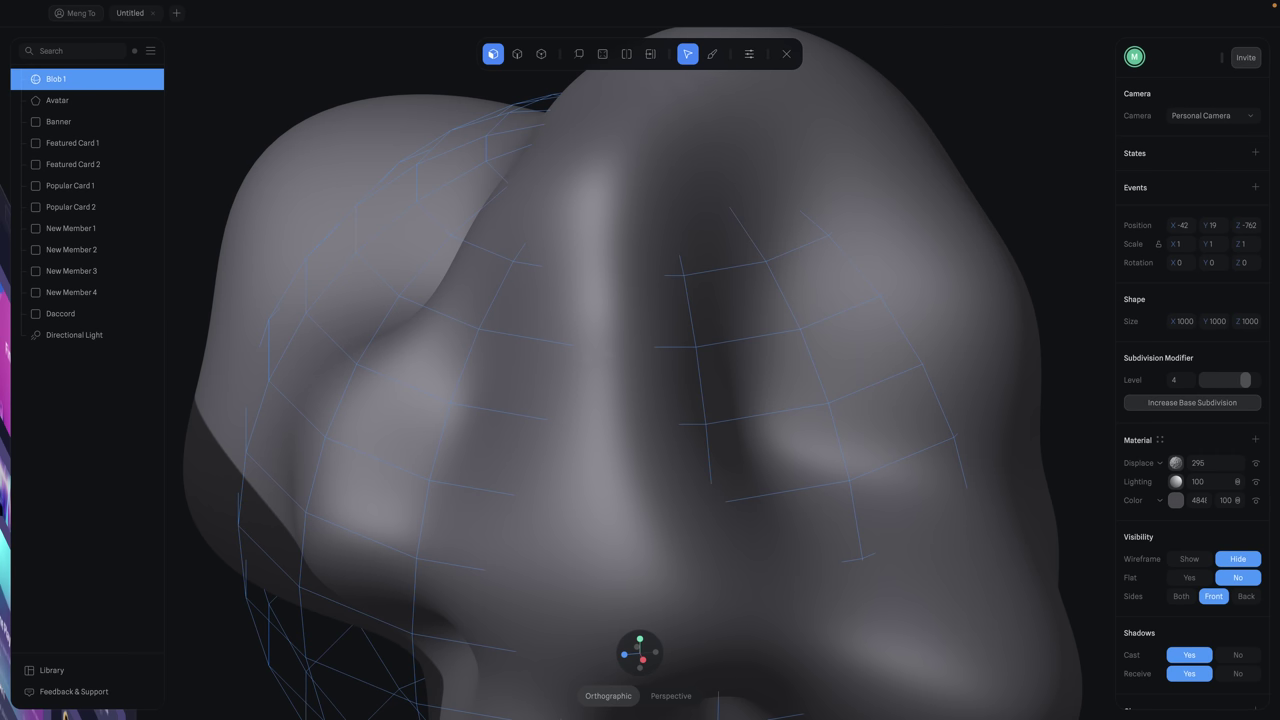
- Change Blob 1's Color material layer to Depth and open its detailed settings
click(1161, 504)
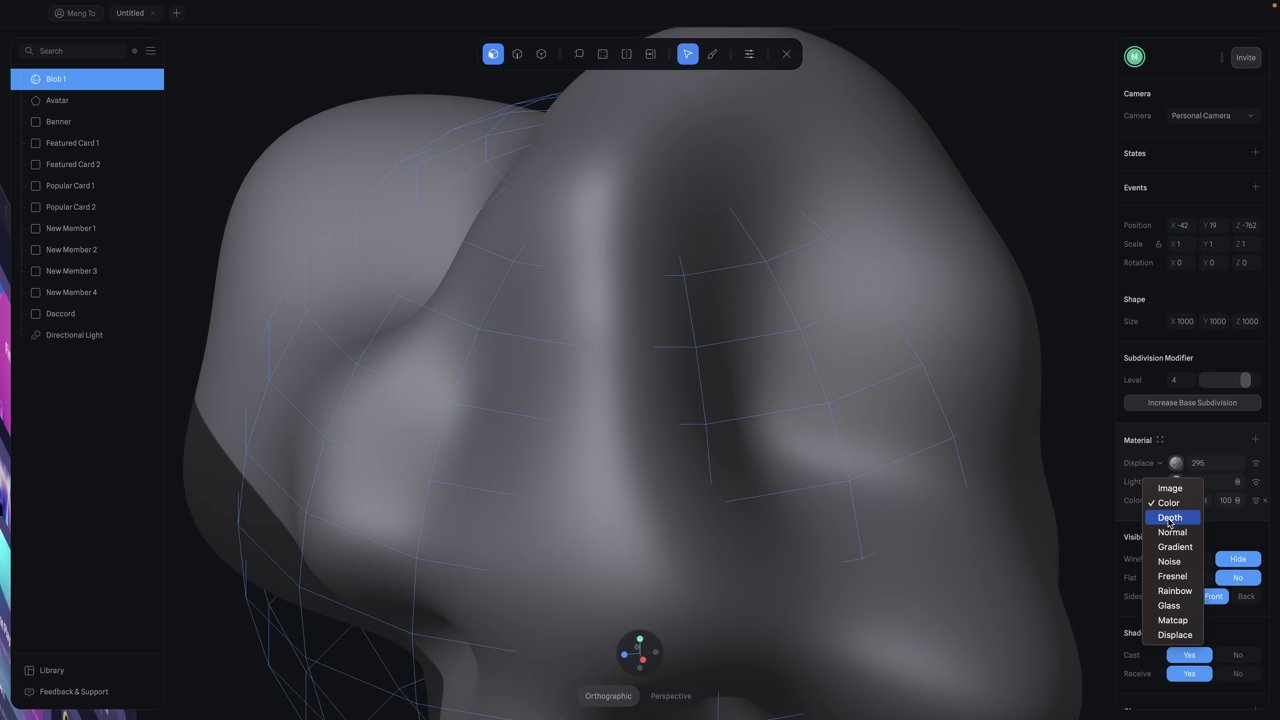
click(1169, 519)
click(1177, 502)
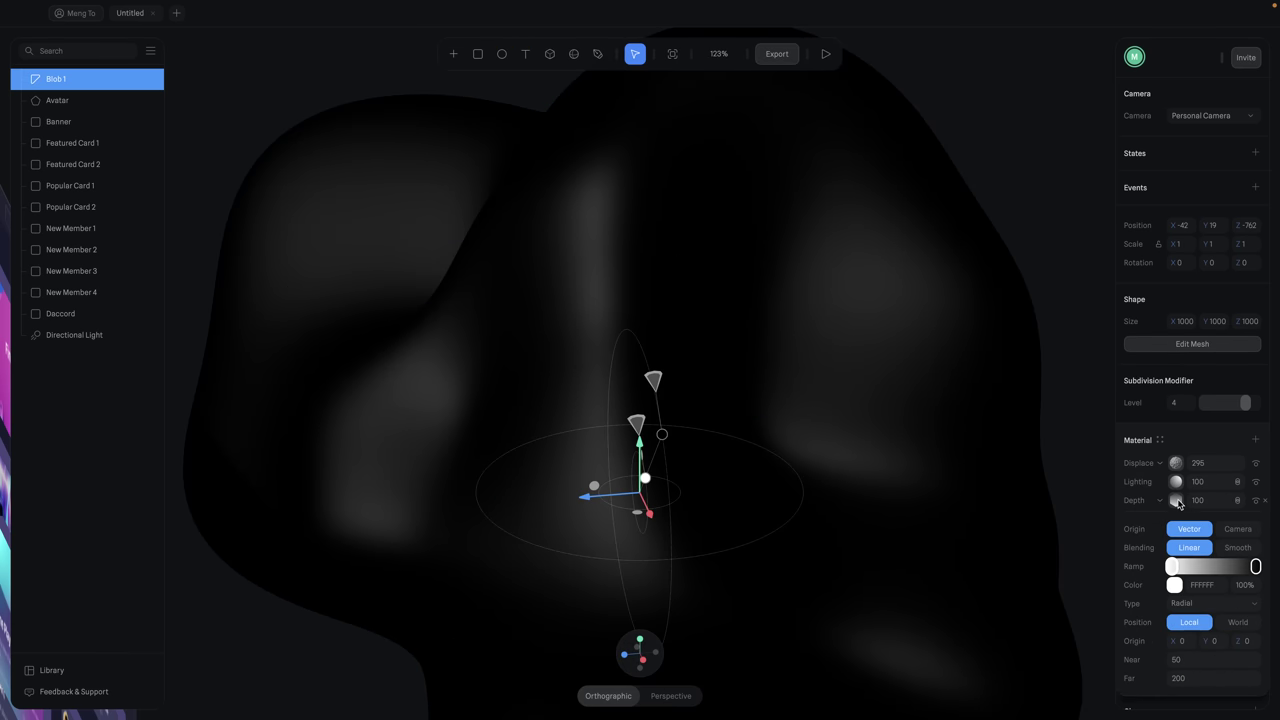
- Set the first colour stop of the Depth layer's ramp to 004CF5
scroll(1137, 567, down, 1)
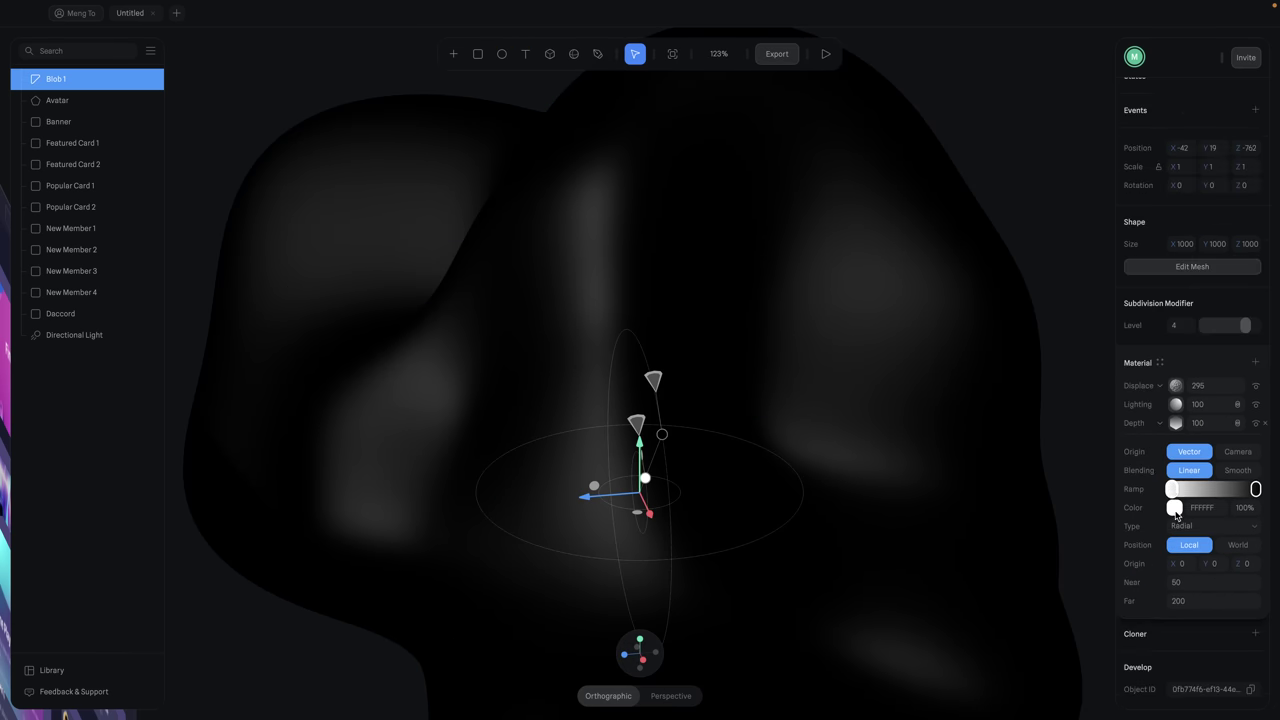
click(1175, 508)
click(1210, 678)
click(1208, 571)
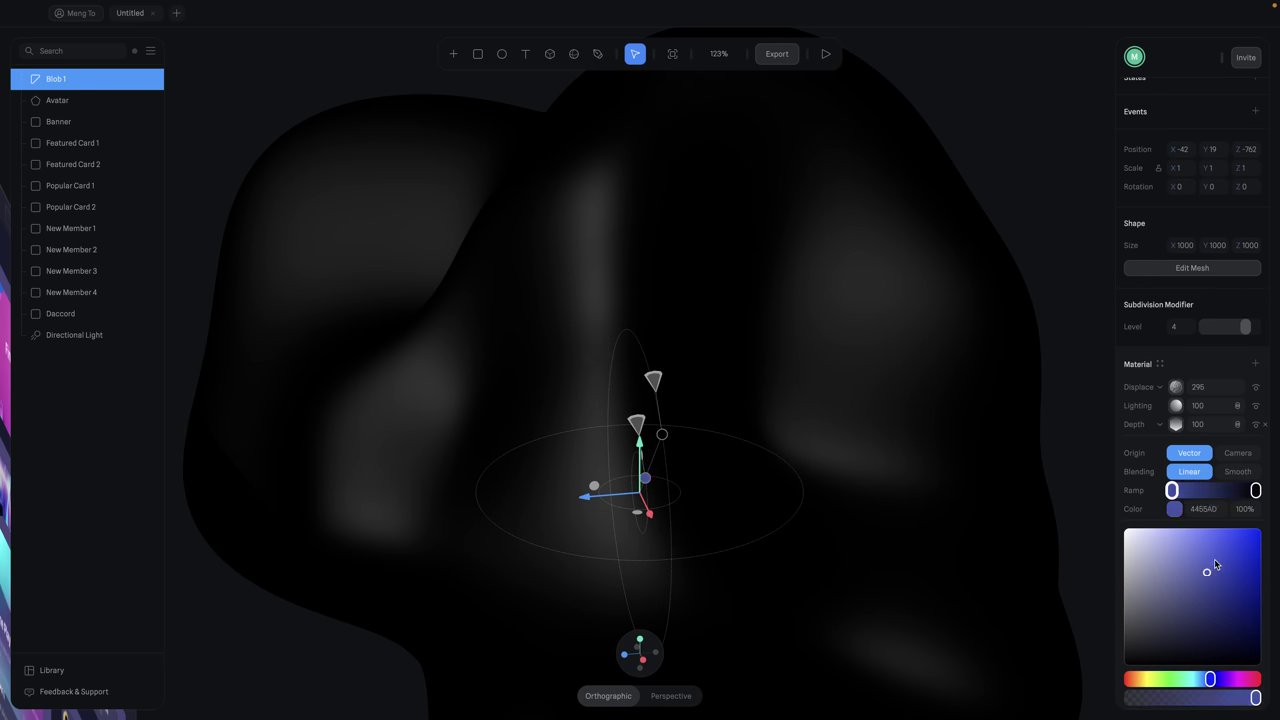
click(1247, 560)
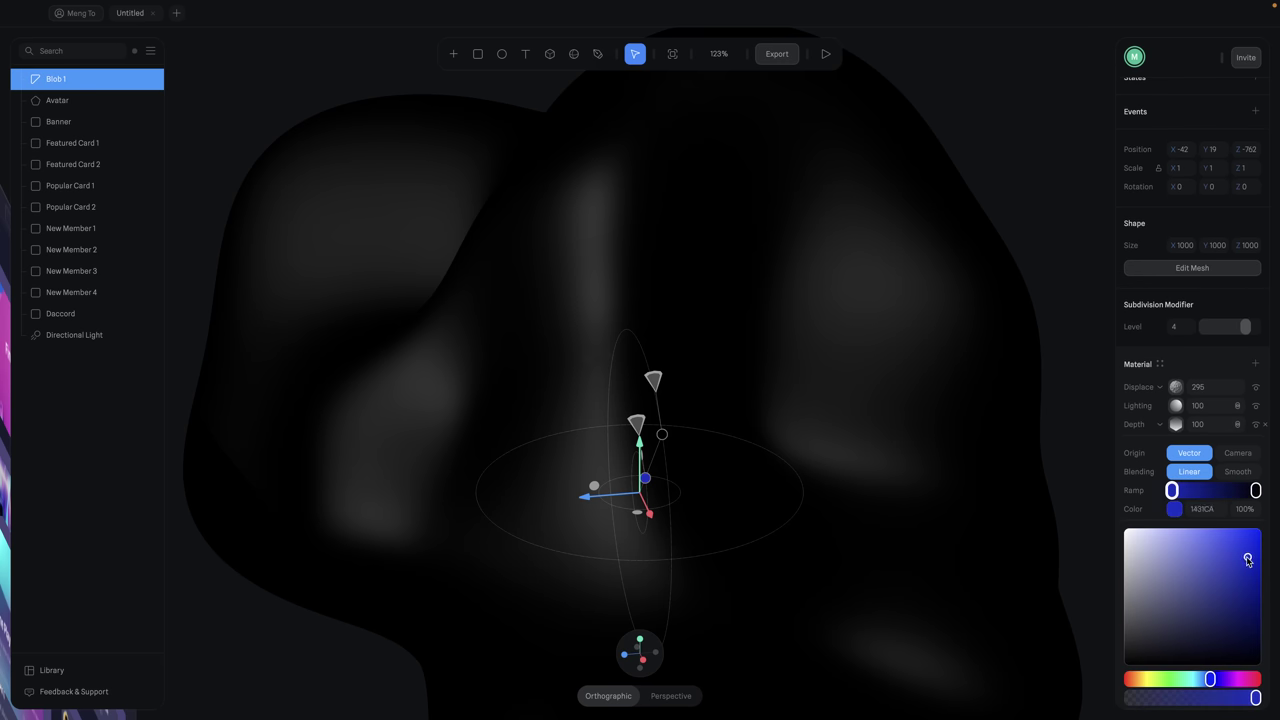
click(1209, 512)
text(004CF5)
key(Return)
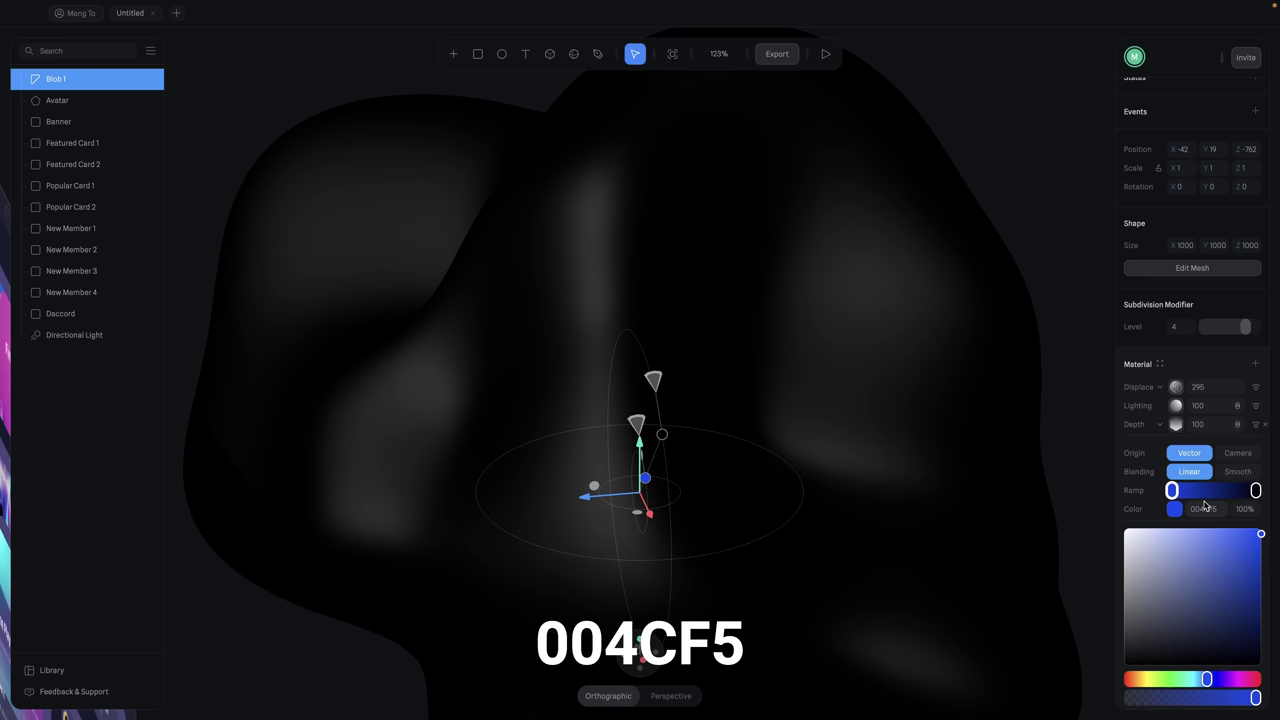
- Add a middle stop coloured 8052FF to the Depth ramp and set the end stop's colour to E044DE
click(1211, 490)
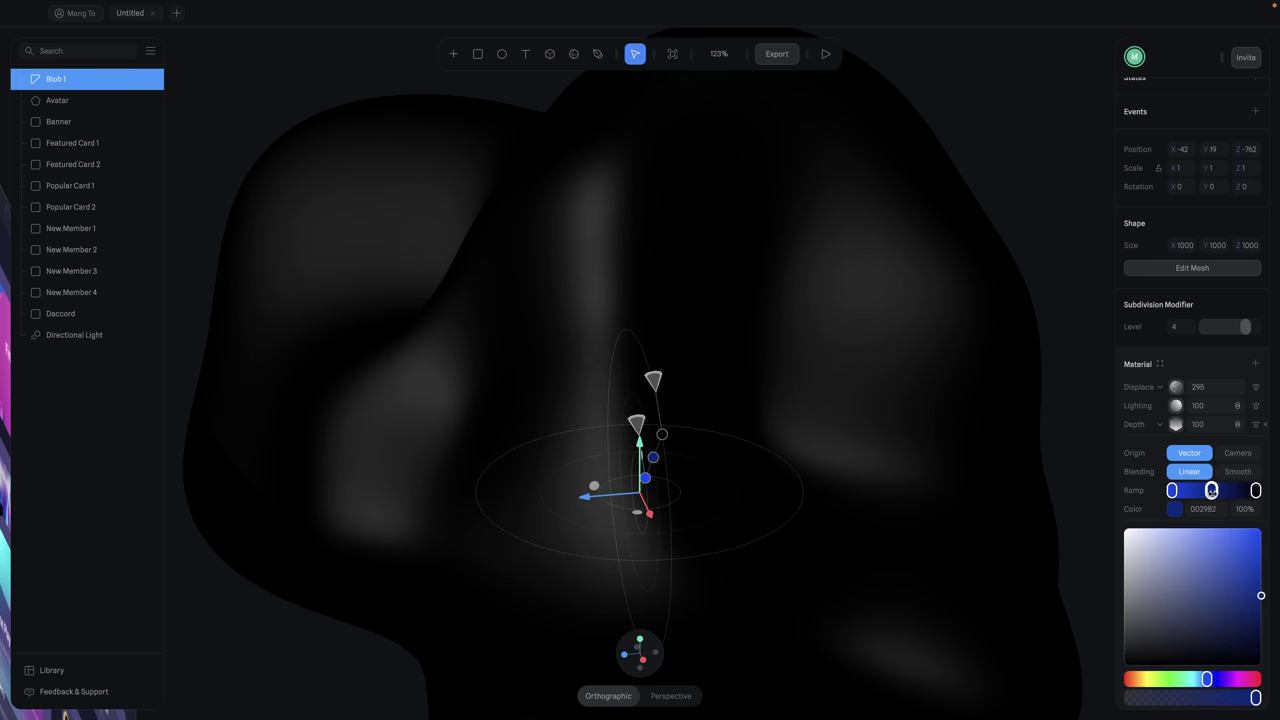
click(1205, 509)
text(8052FF)
key(Return)
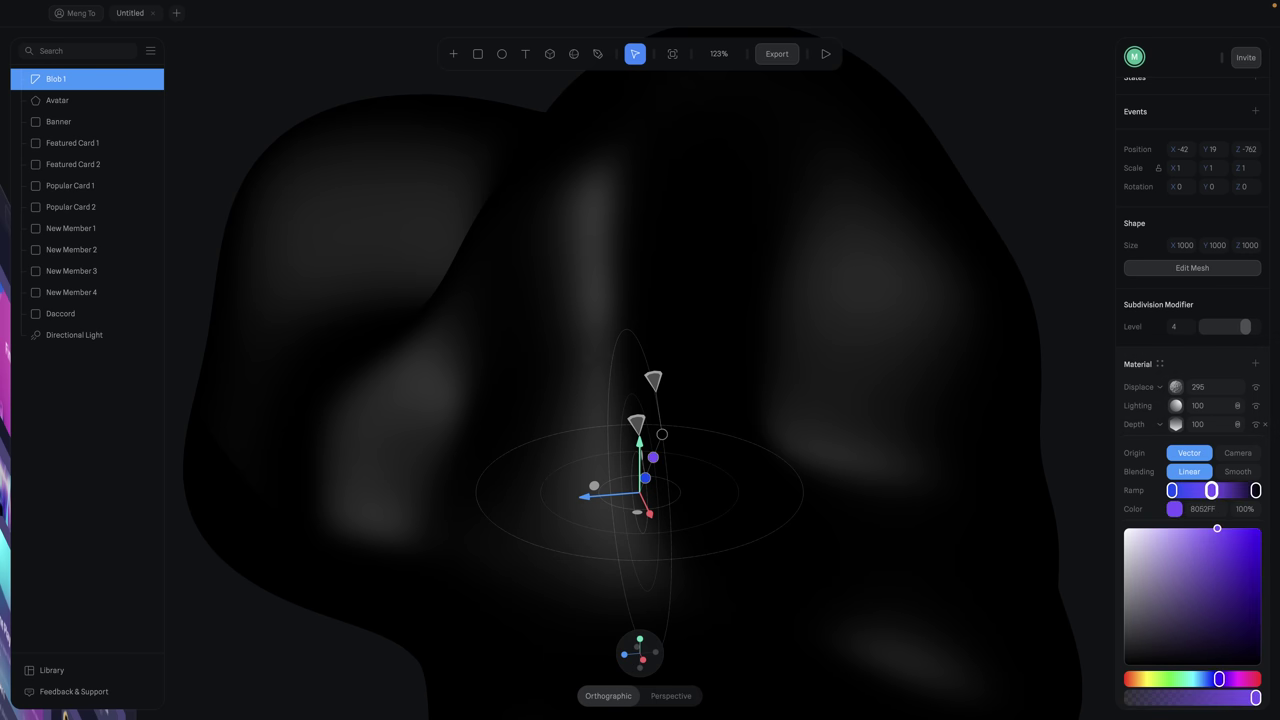
click(1256, 490)
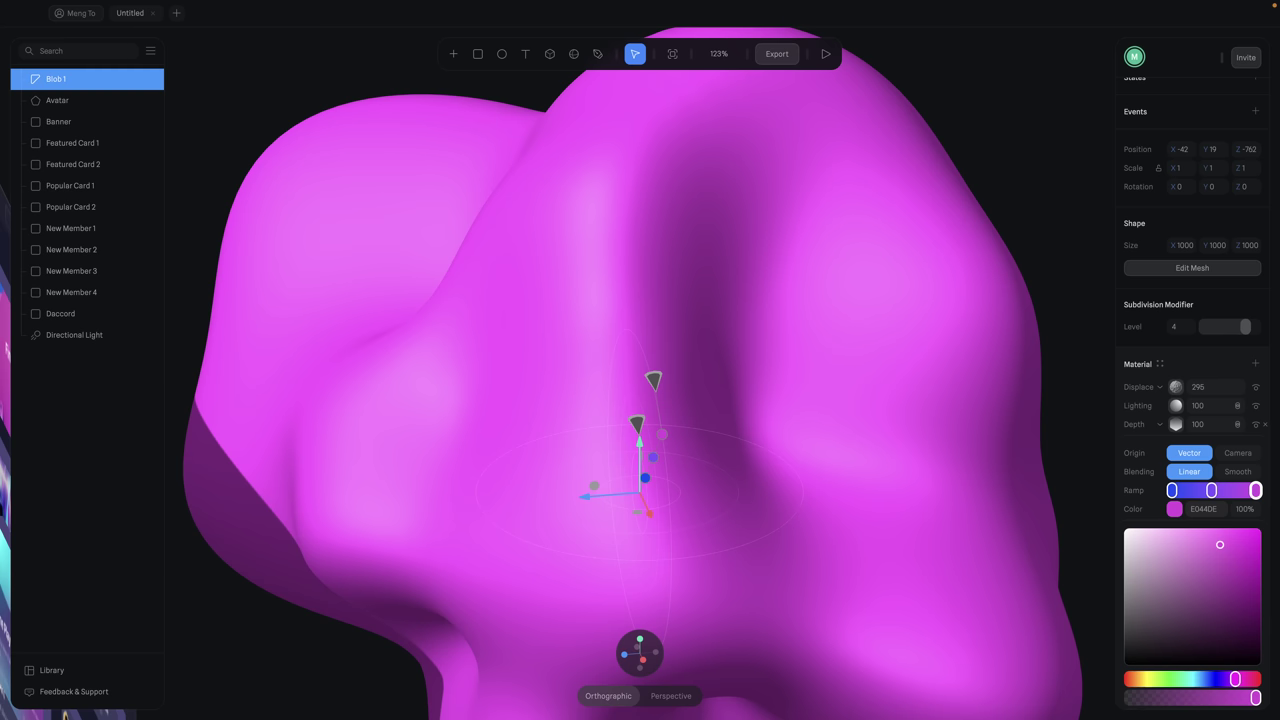
- Set the Depth layer's near distance to 360 and far distance to 680, and close its settings
click(1212, 490)
drag(671, 370, 856, 165)
click(1204, 586)
text(3)
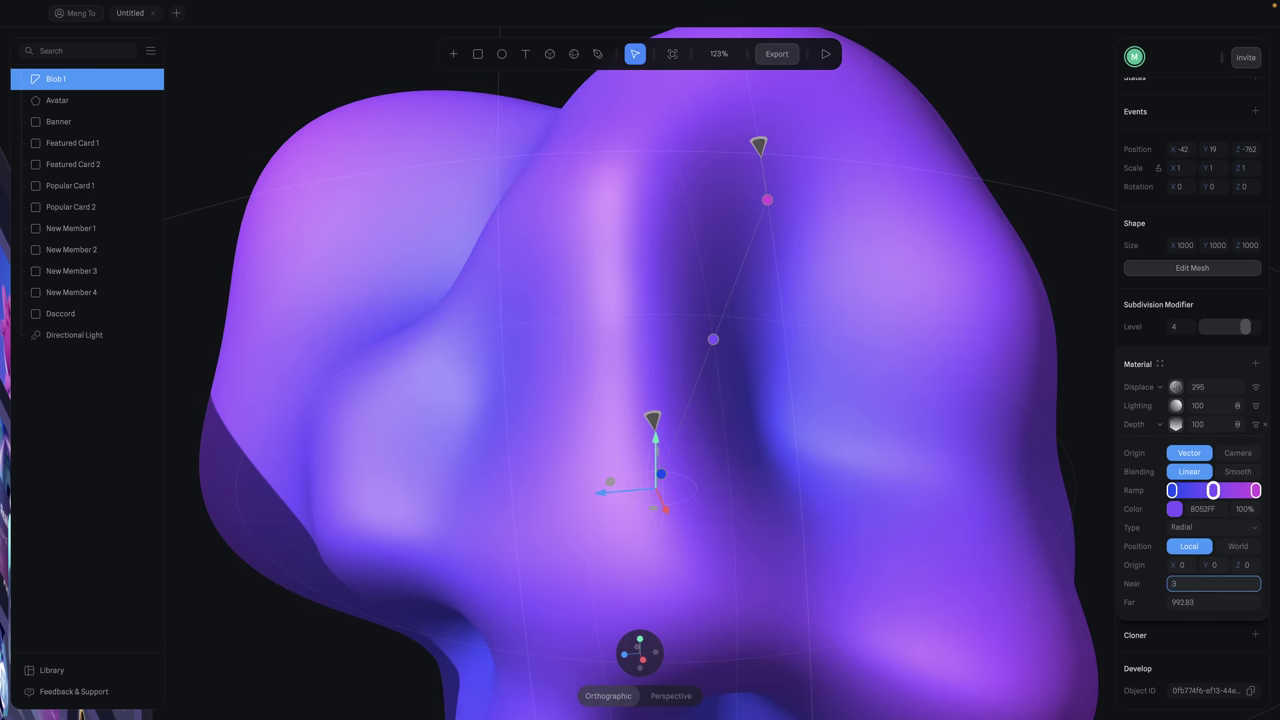
text(60)
key(Return)
click(1204, 606)
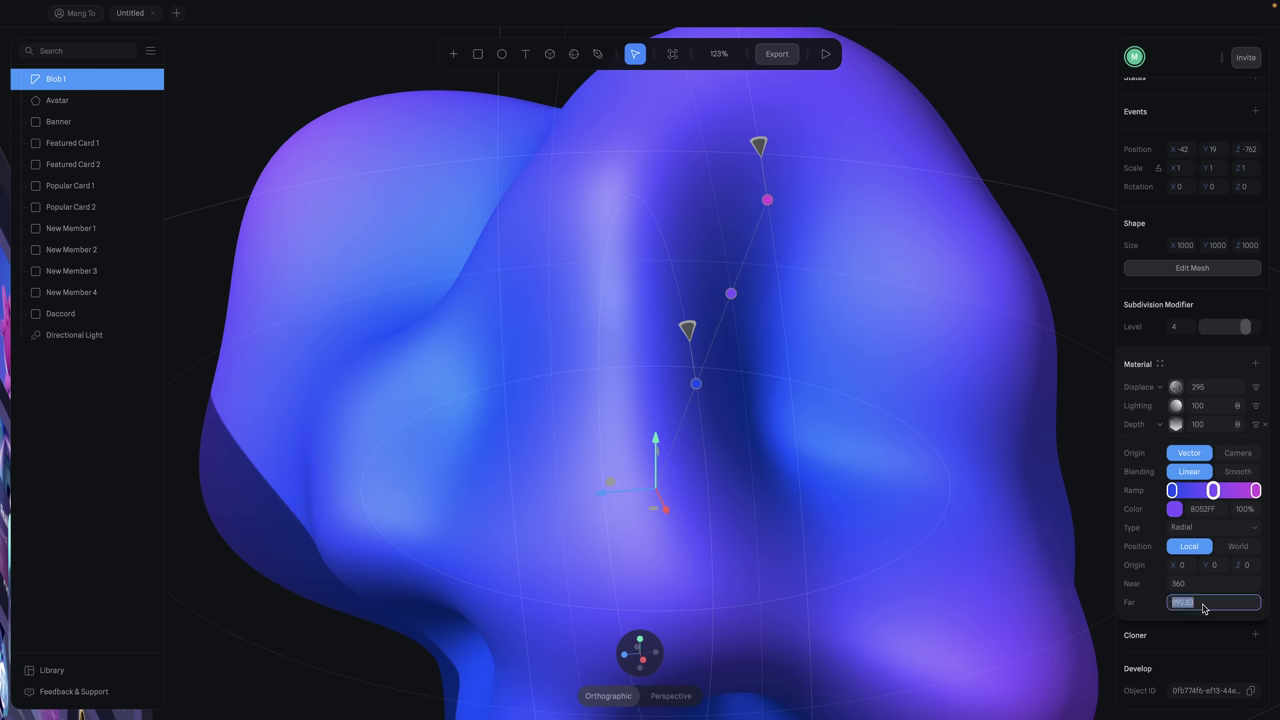
text(9)
text(80)
key(Return)
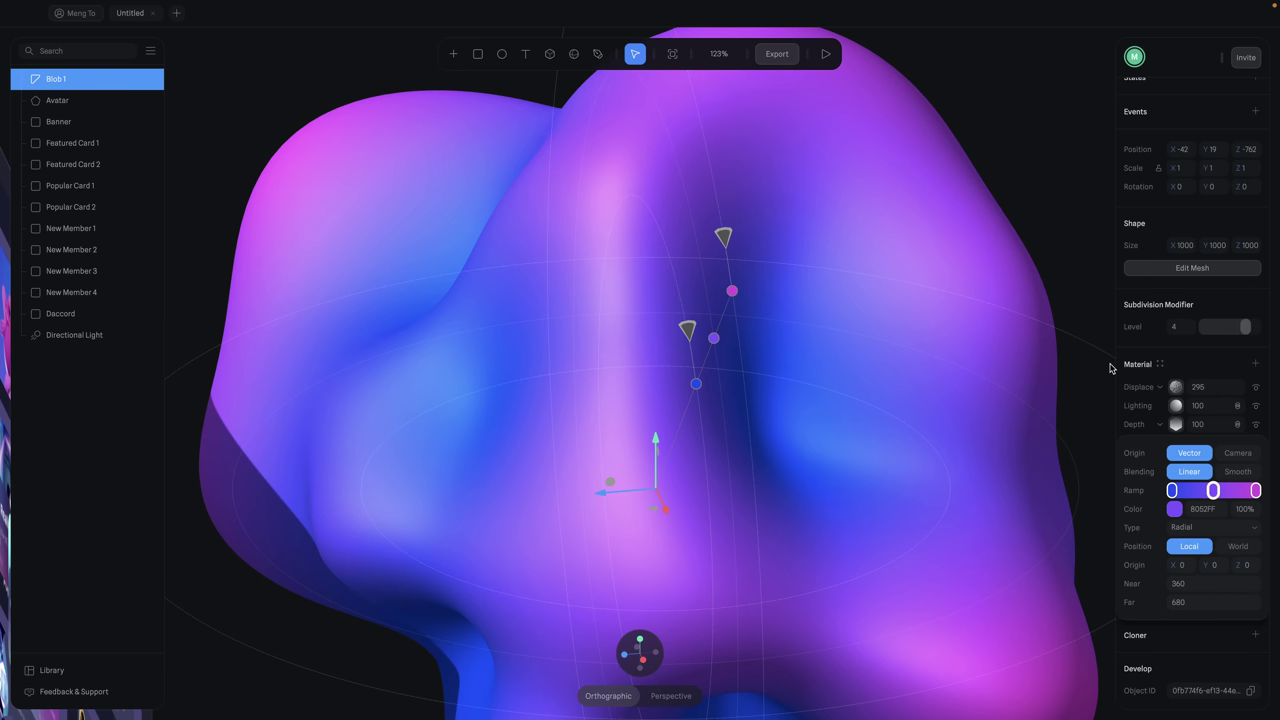
click(1186, 428)
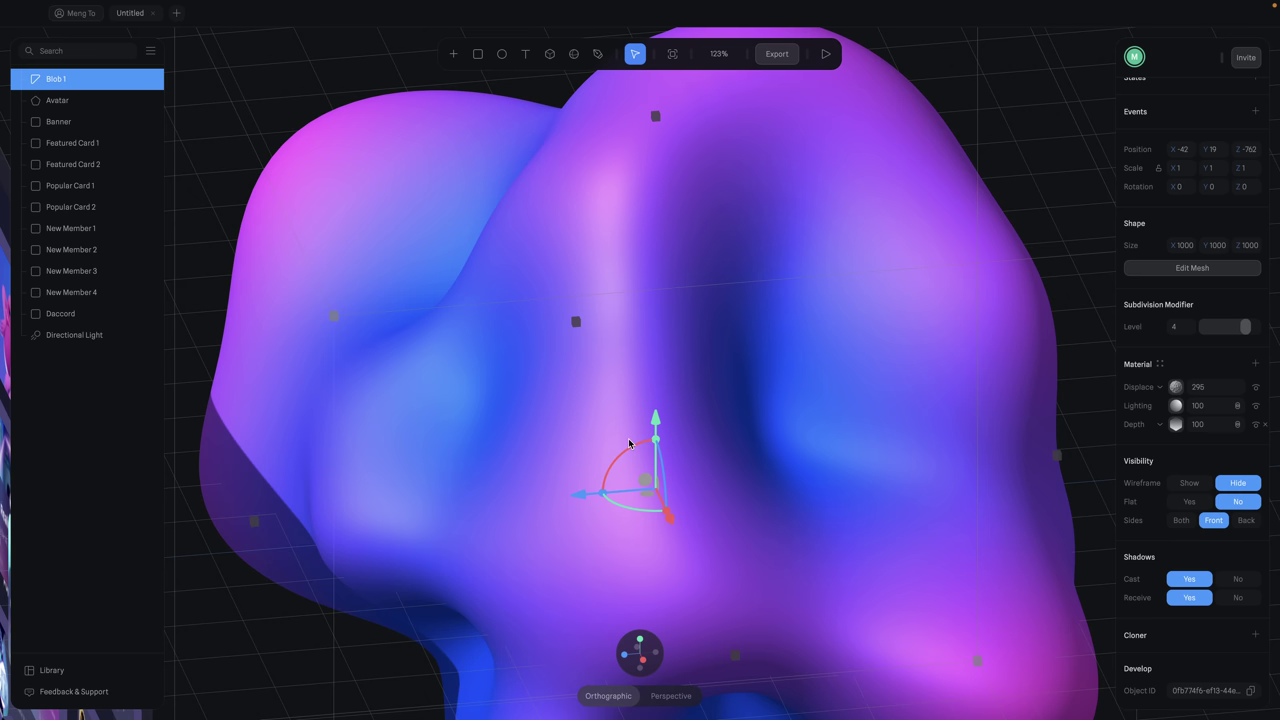
- Set the lighting type of Blob 1's material to None
click(1176, 406)
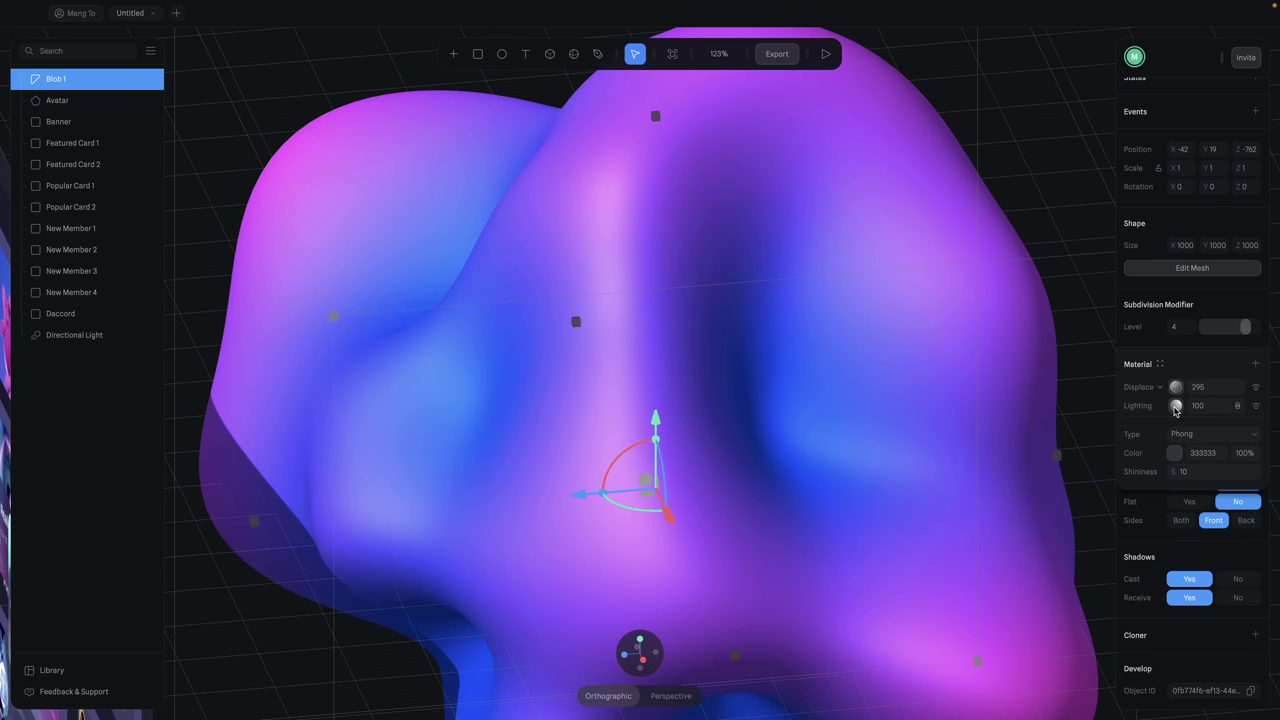
click(1190, 436)
click(1186, 408)
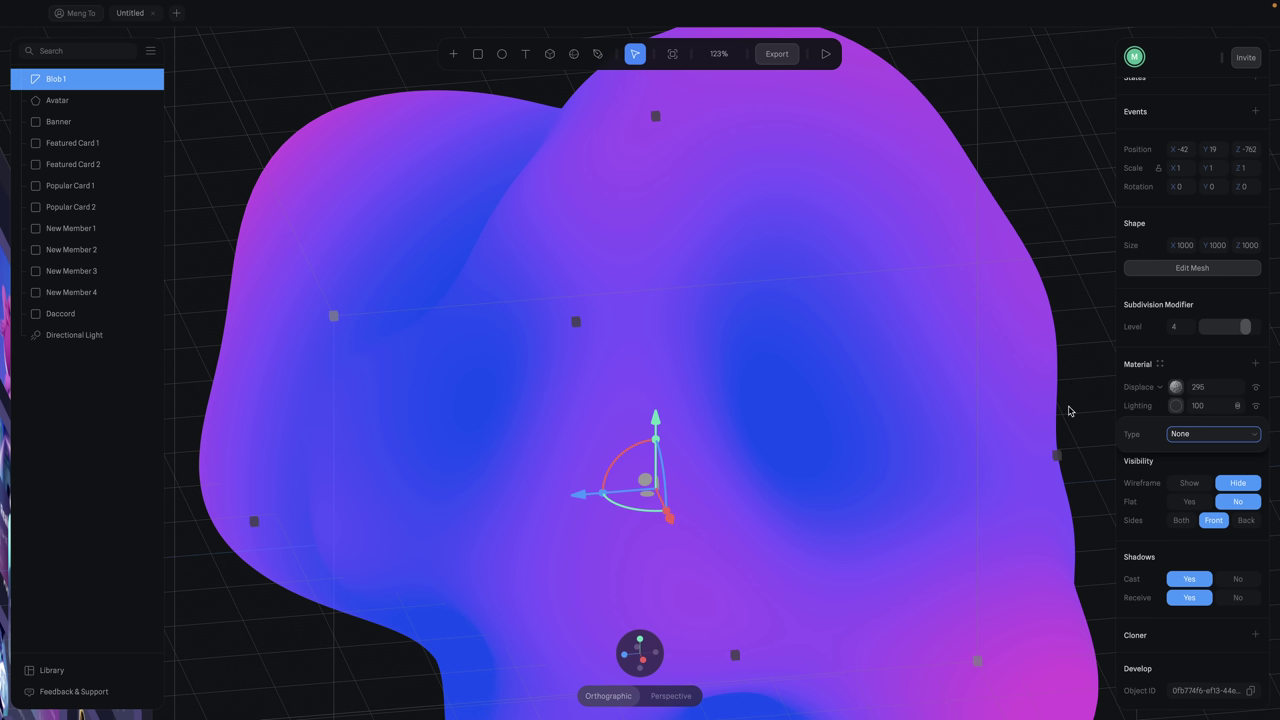
- Examine Blob 1 behind the Daccord panel from the front view
scroll(1068, 410, down, 5)
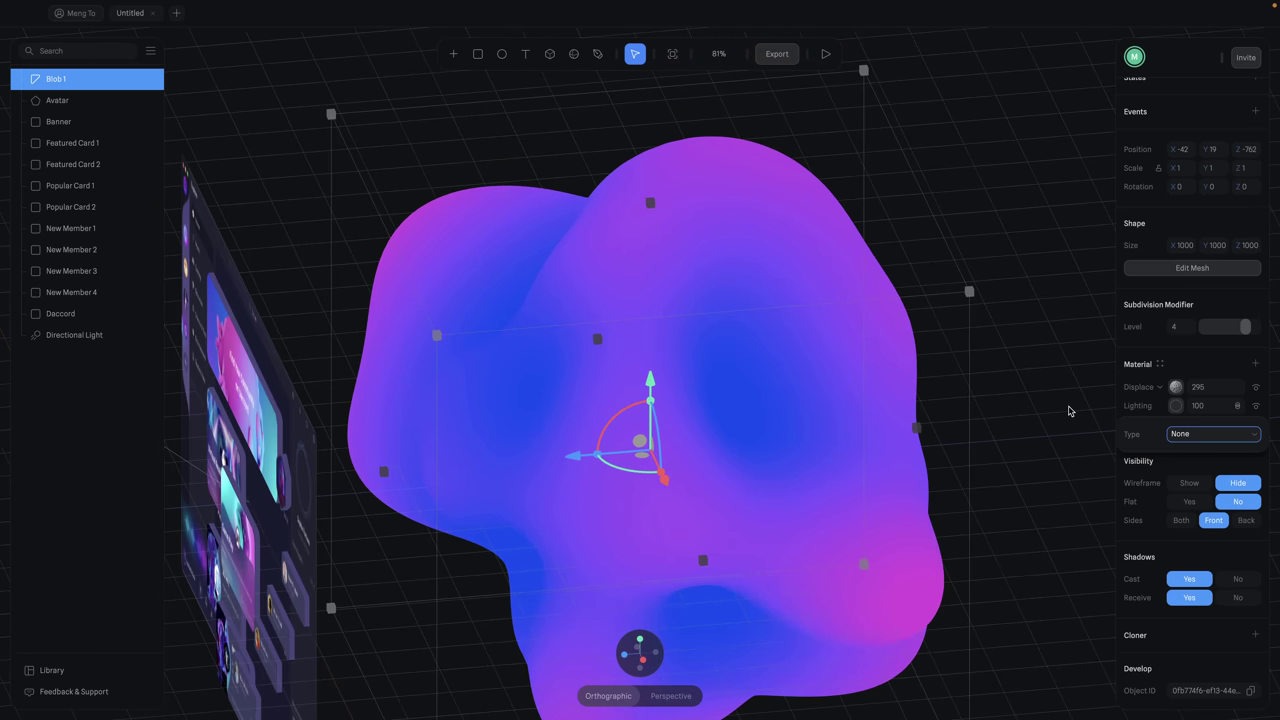
scroll(1043, 392, left, 5)
scroll(1043, 392, left, 2)
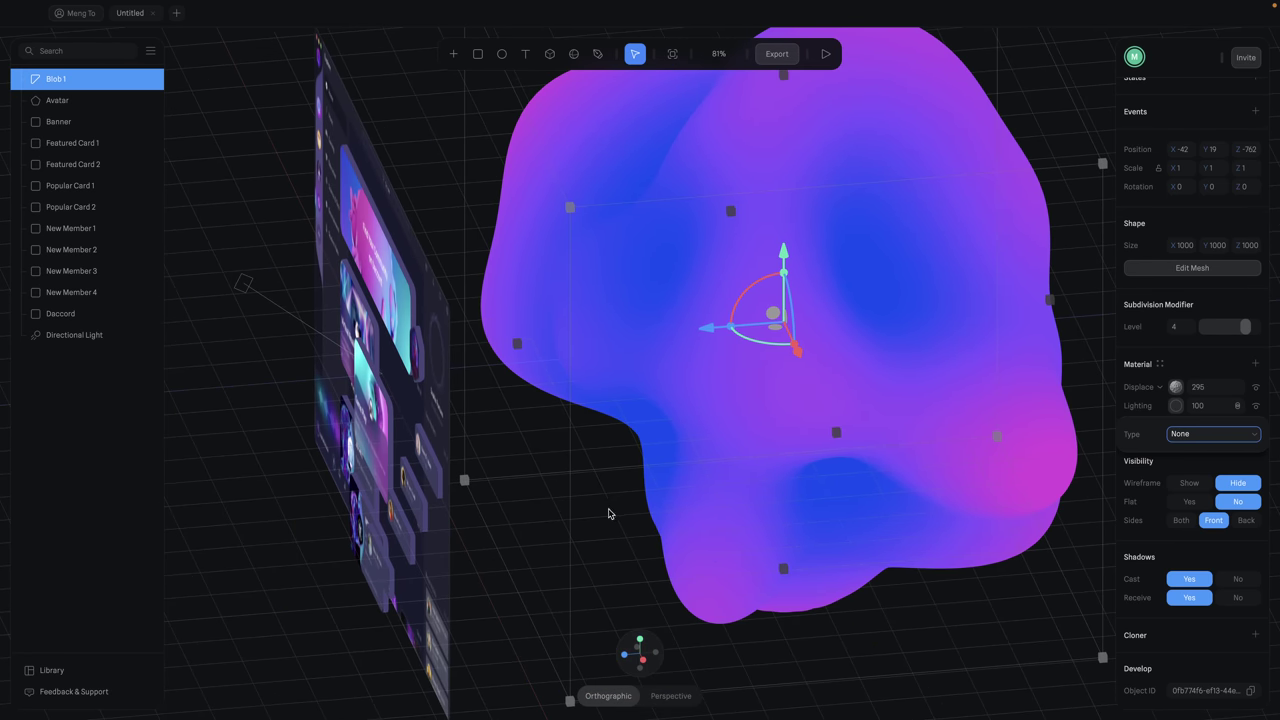
click(630, 660)
scroll(985, 543, left, 5)
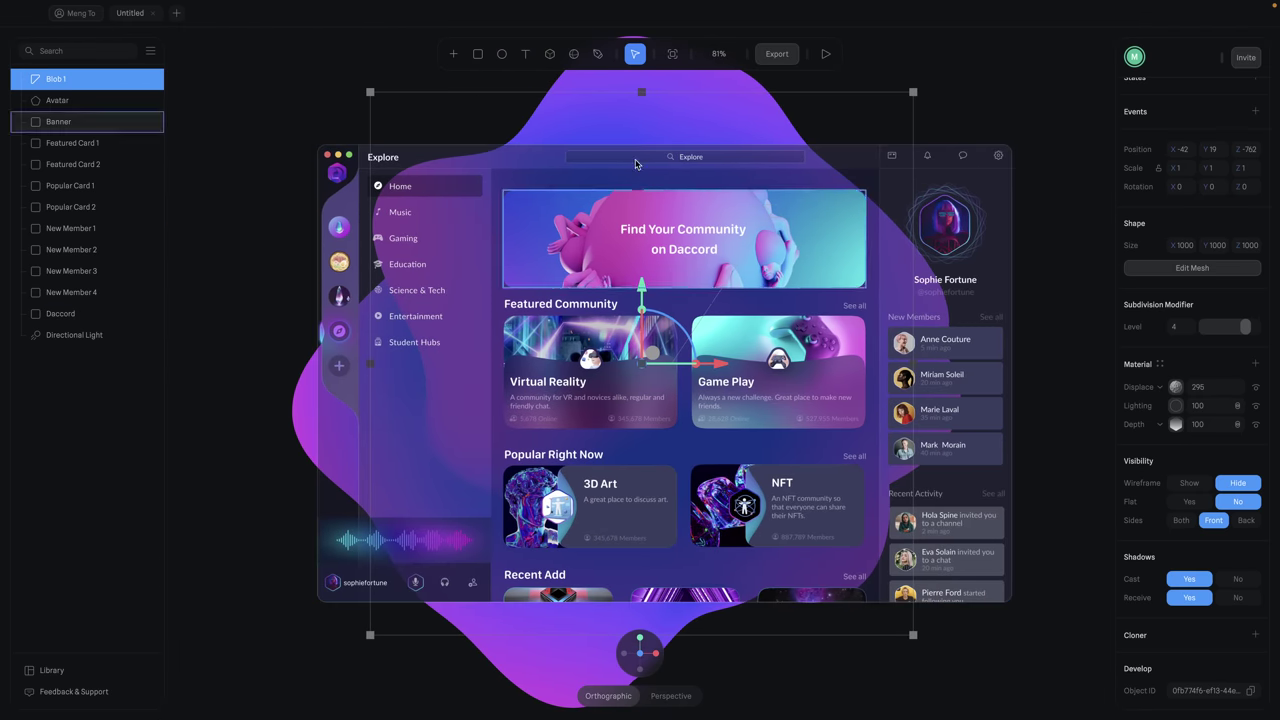
scroll(509, 131, up, 4)
scroll(509, 131, left, 1)
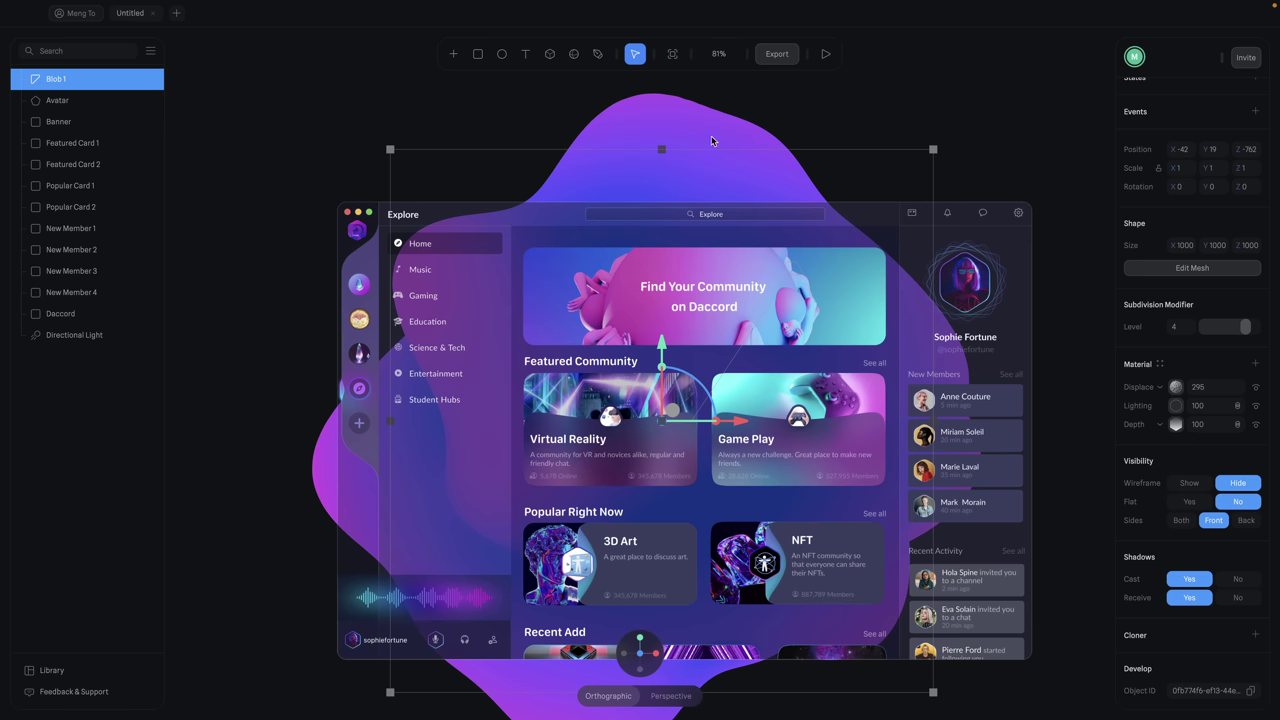
- Try the Toon lighting type on Blob 1's material and return it to None
click(1177, 407)
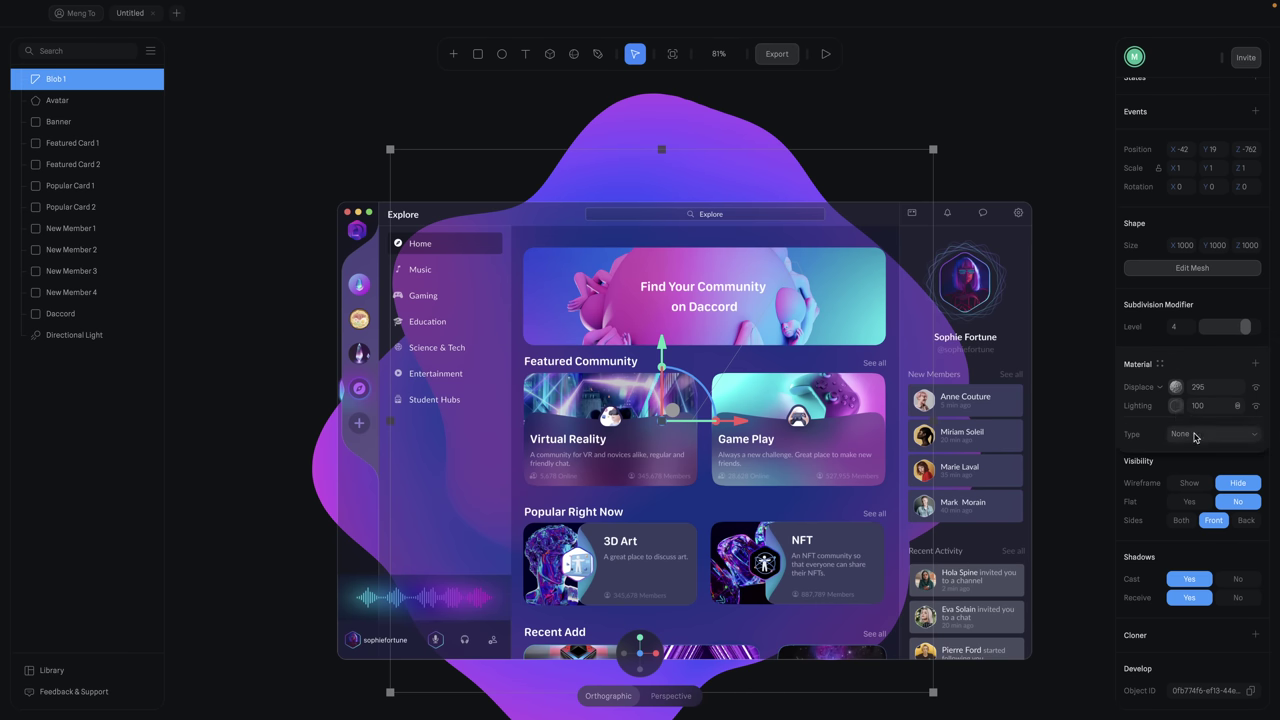
click(1194, 436)
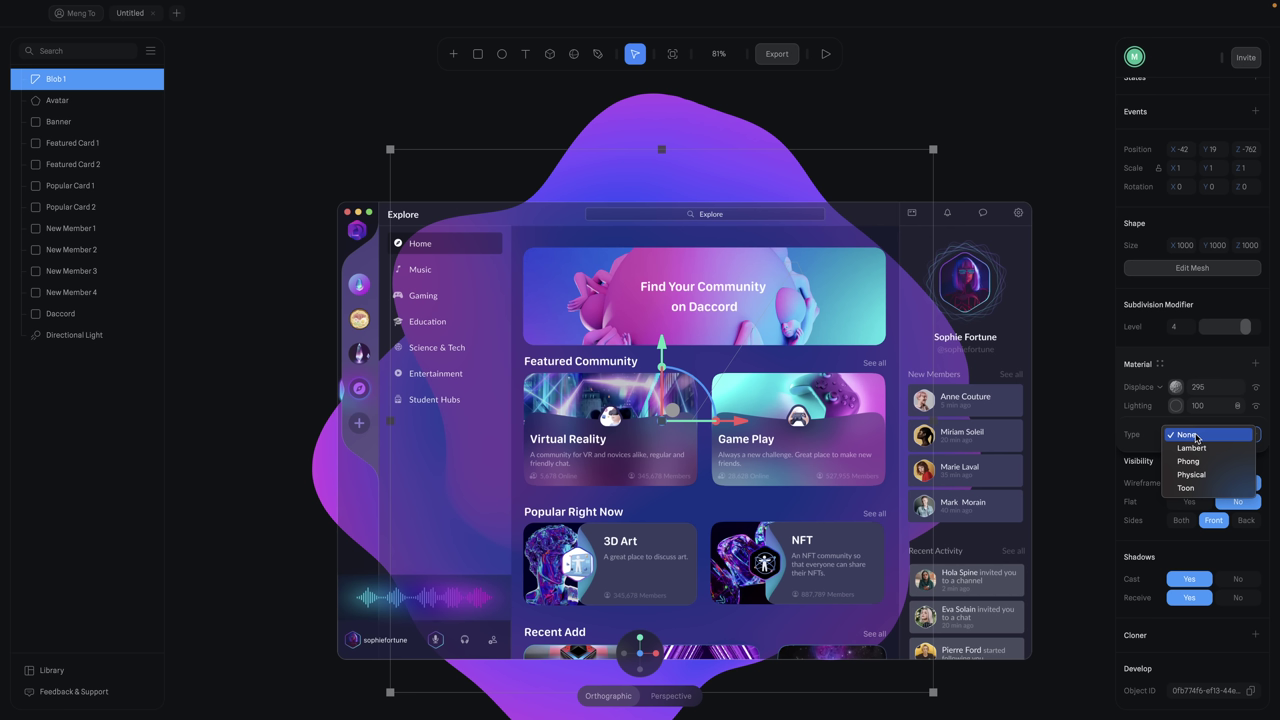
click(1205, 488)
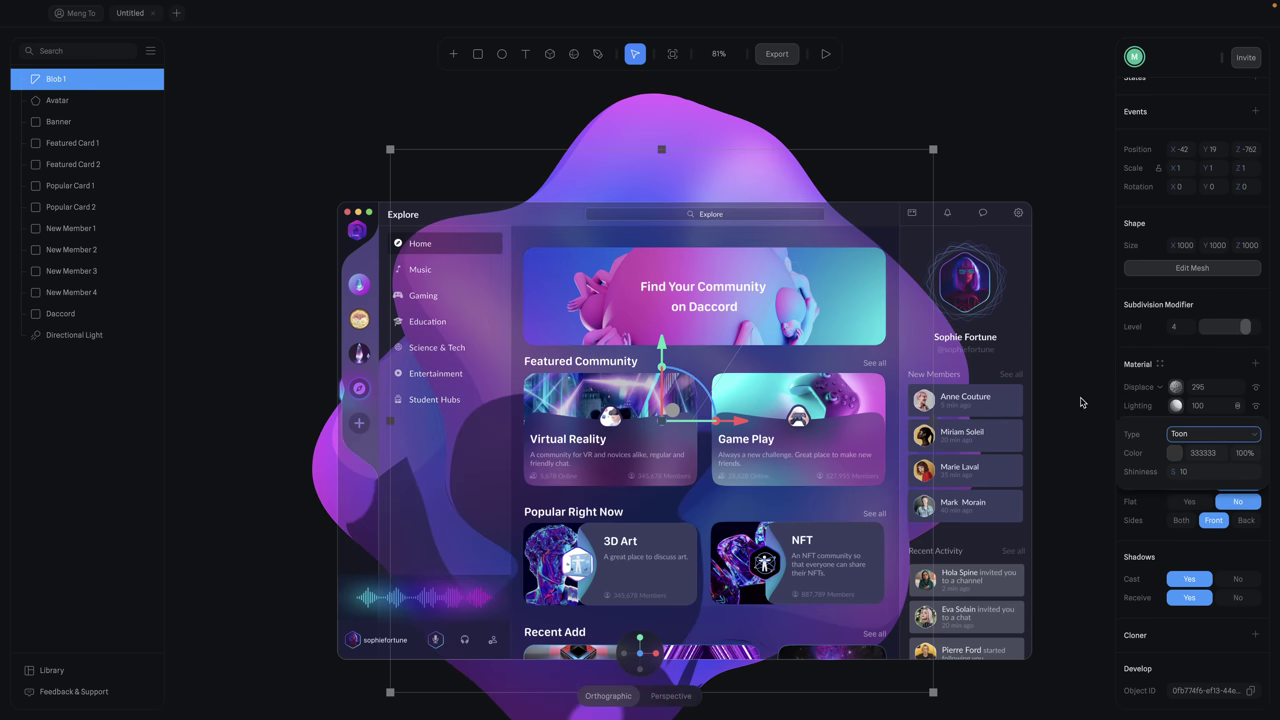
click(1176, 433)
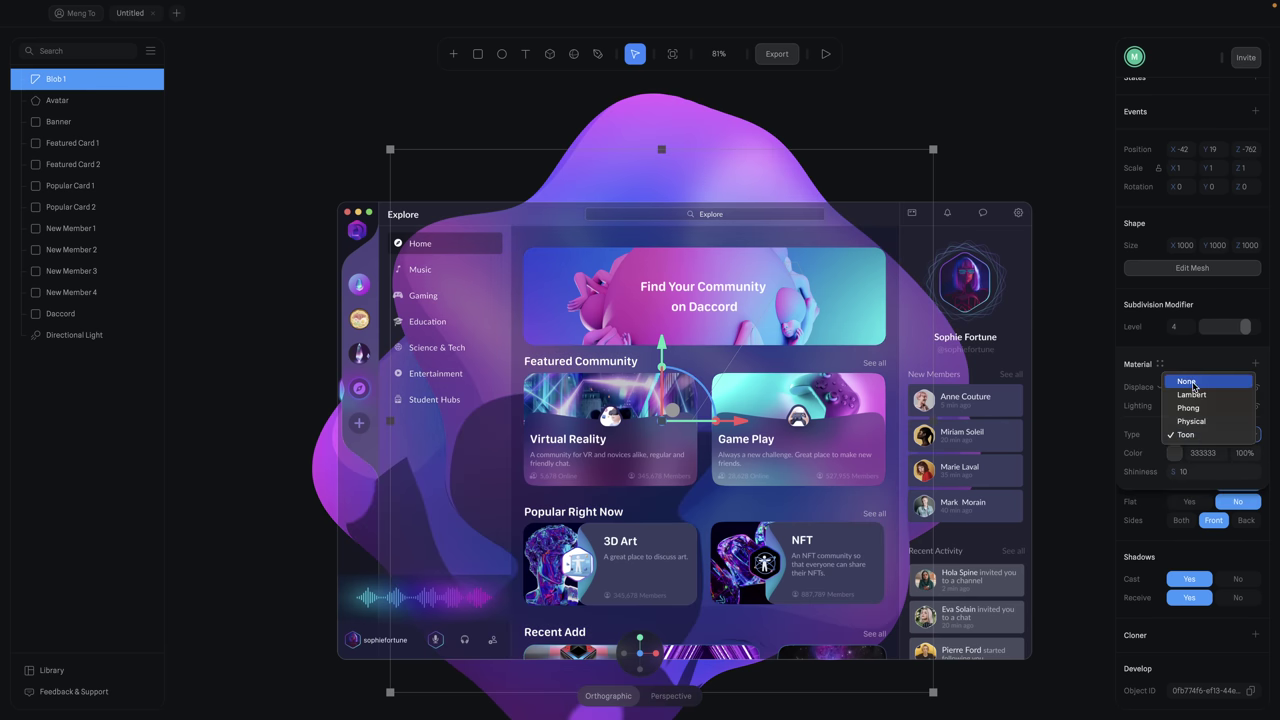
click(1090, 428)
click(1060, 326)
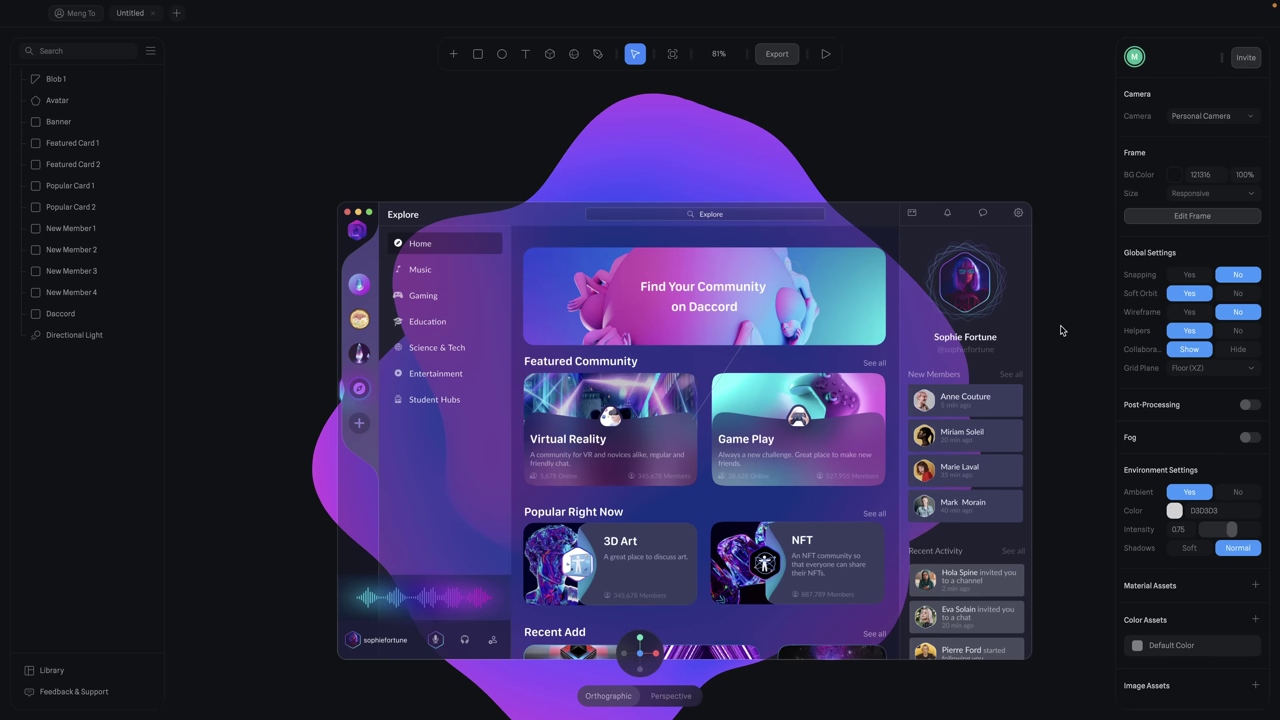
- Add a Glass layer to the Daccord panel's material and move the Image layer above it
scroll(1062, 330, down, 3)
scroll(1062, 330, right, 3)
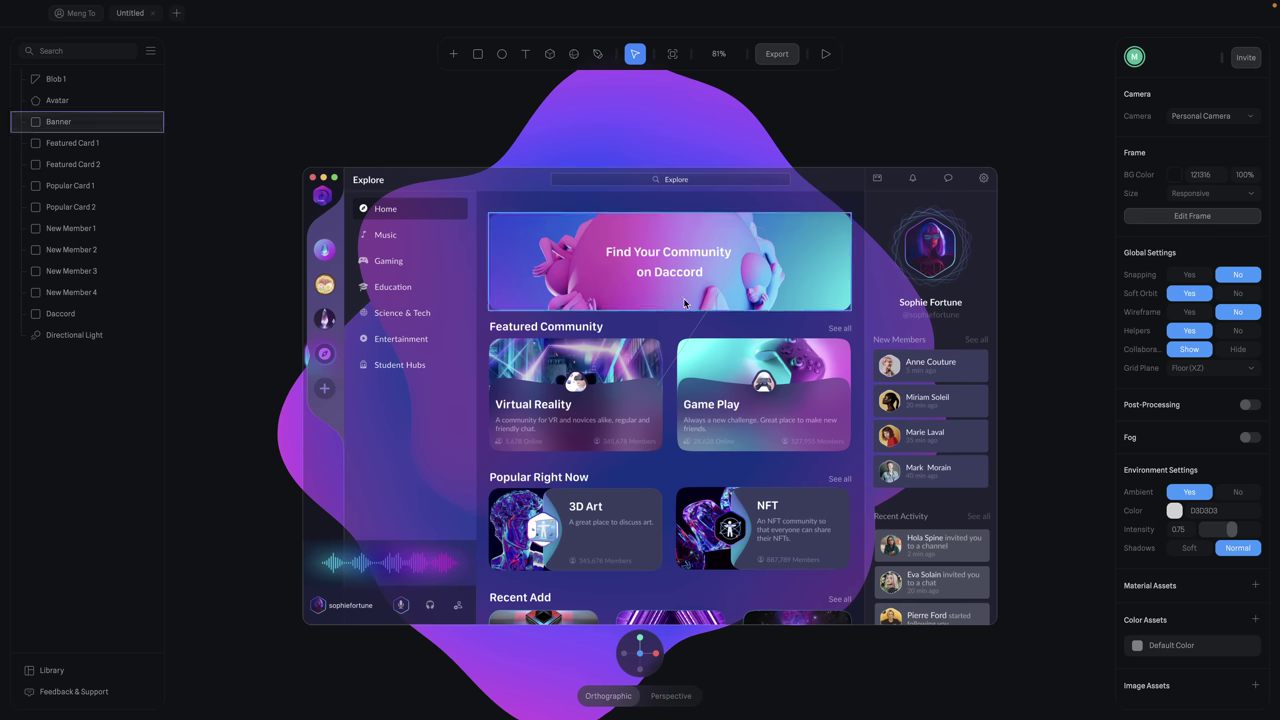
click(398, 291)
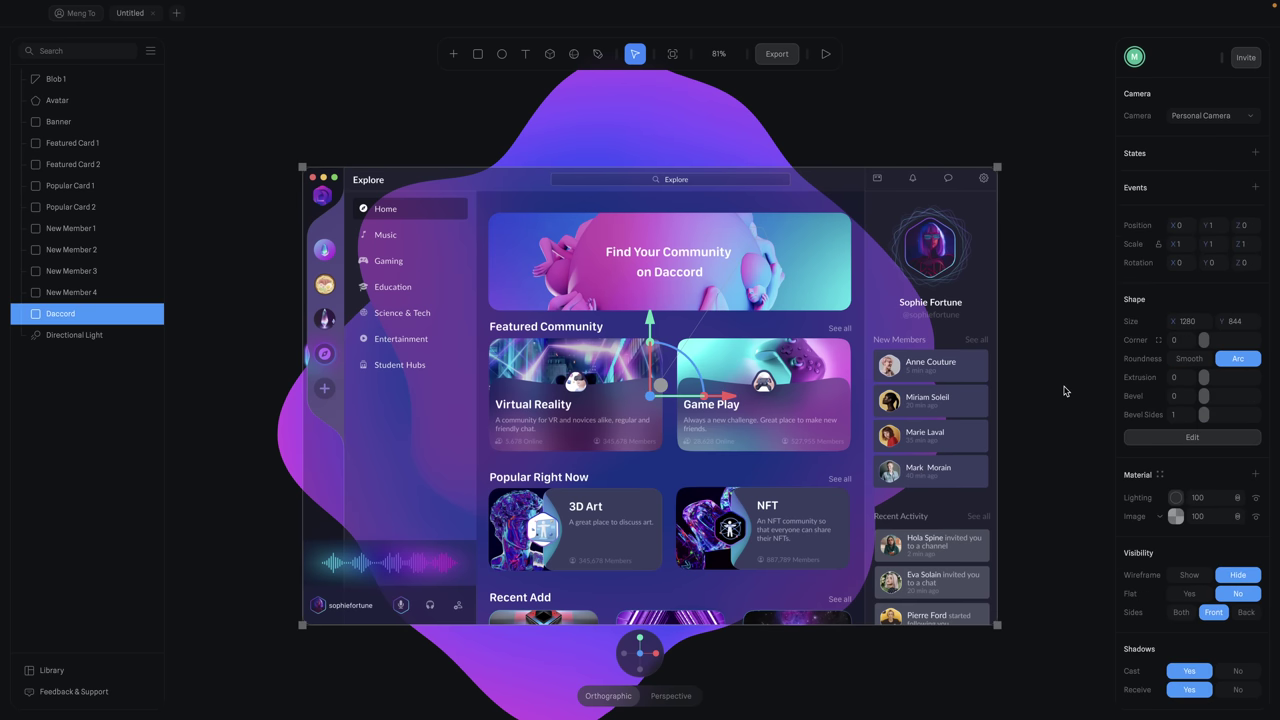
click(1256, 475)
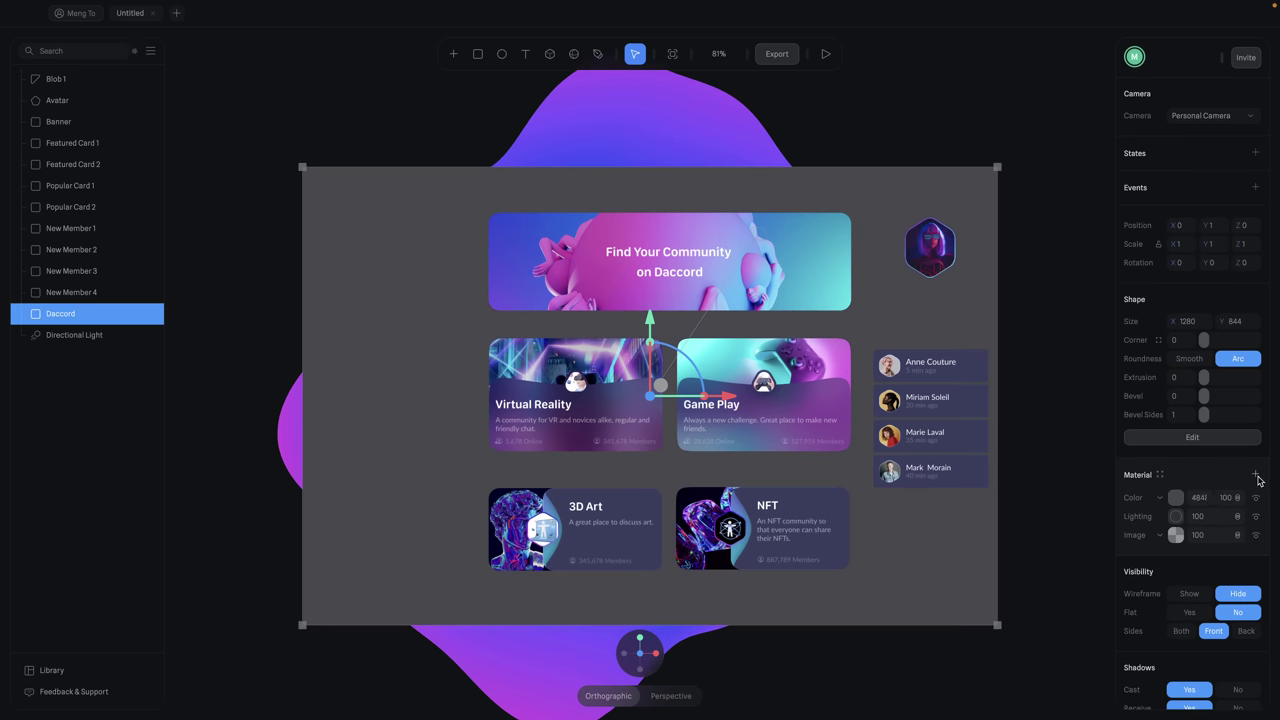
click(1160, 497)
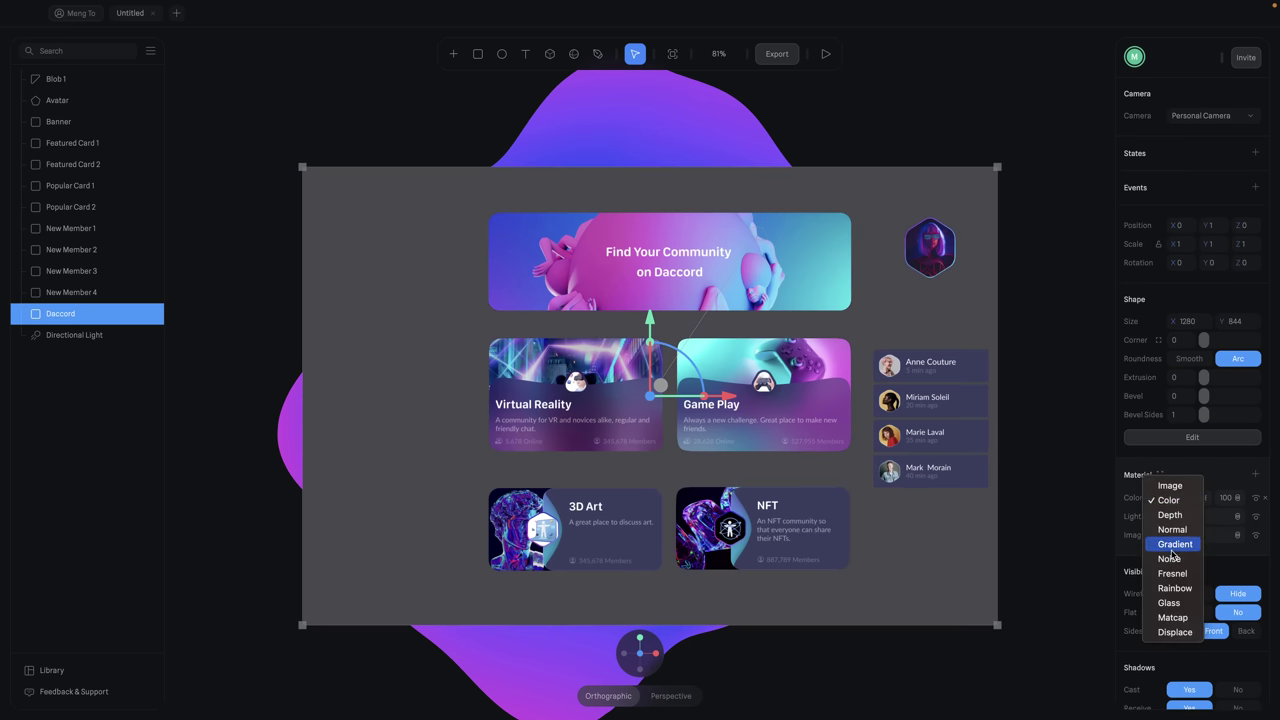
click(1168, 604)
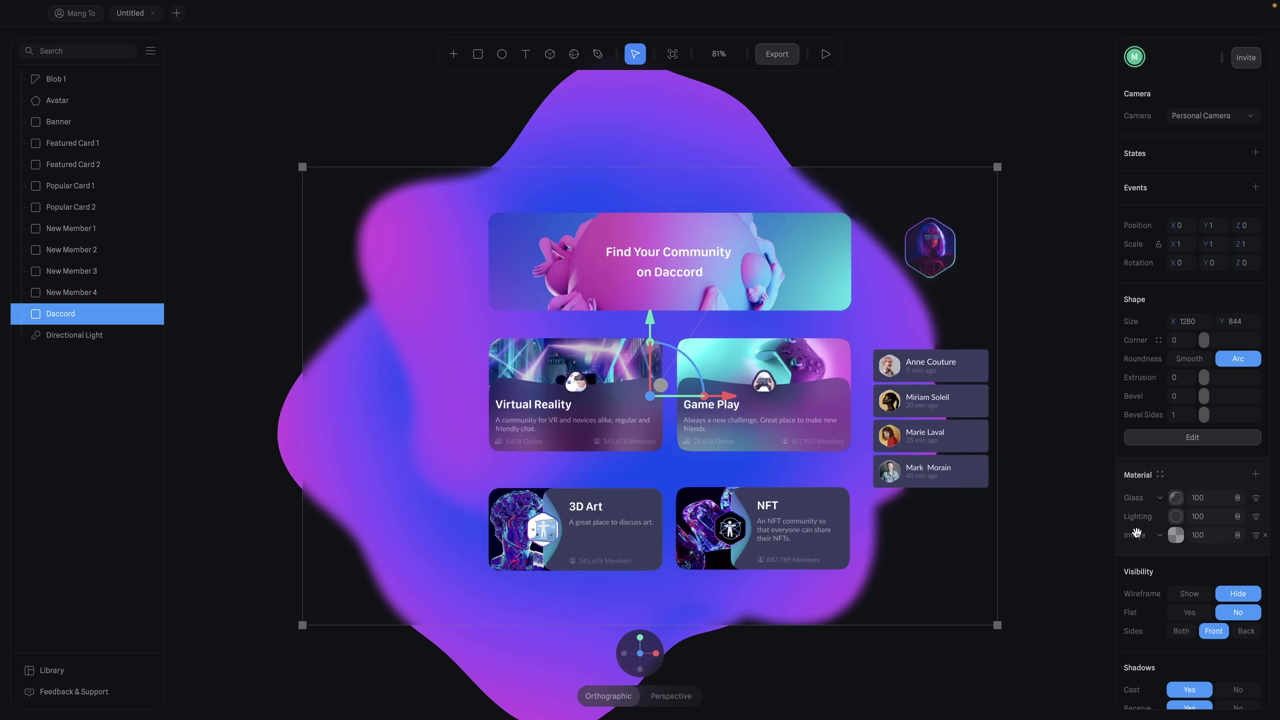
drag(1137, 537, 1141, 493)
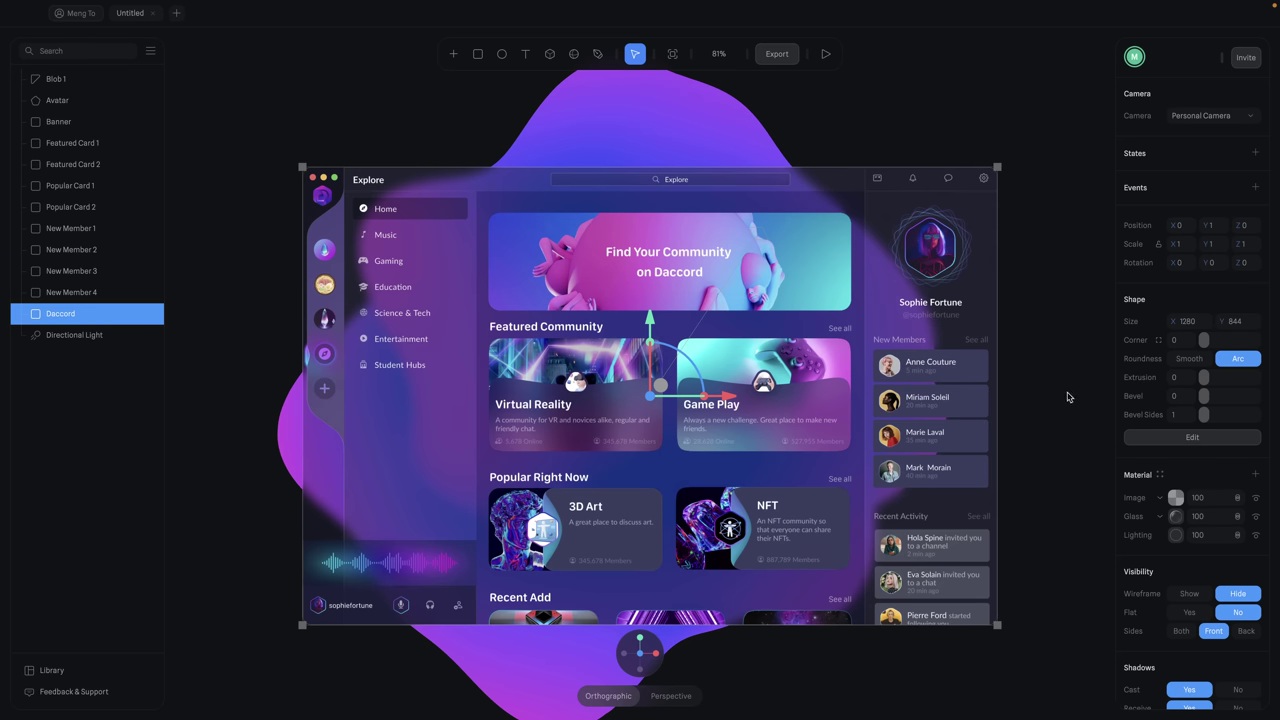
- Set the blur of the Daccord panel's Glass layer to 25 and close its settings
click(1179, 518)
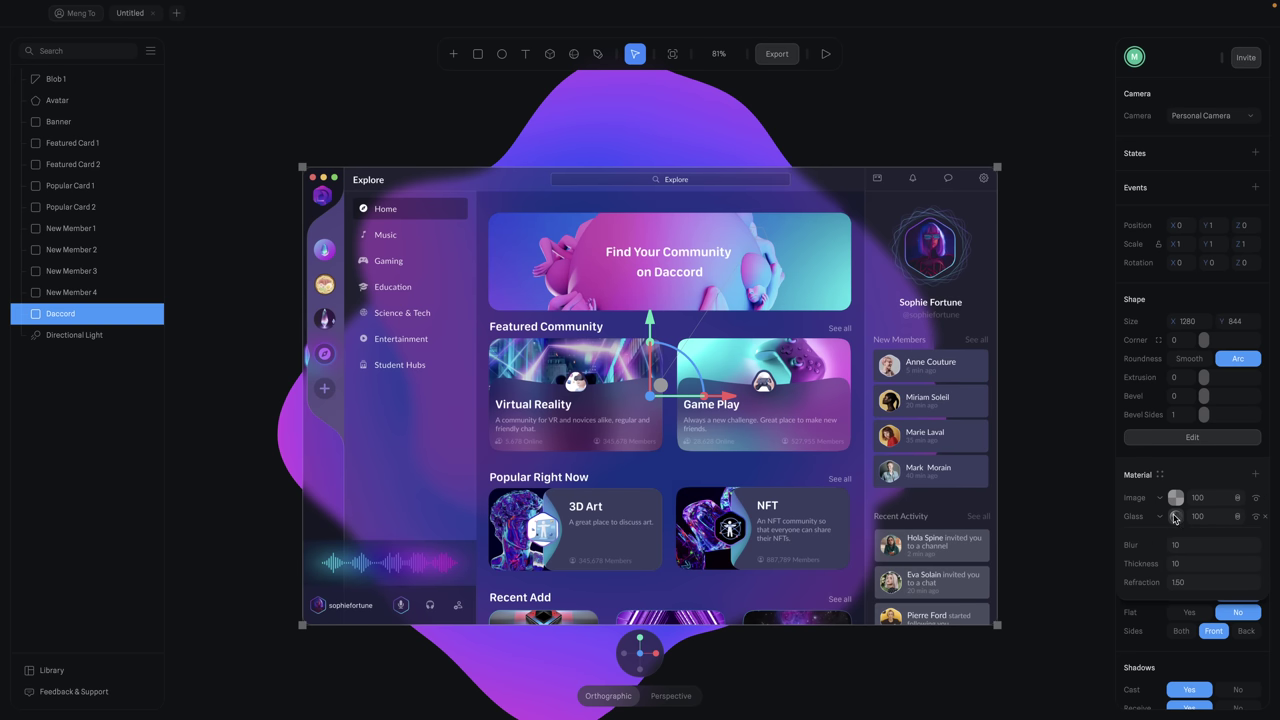
click(1194, 552)
text(25)
key(Return)
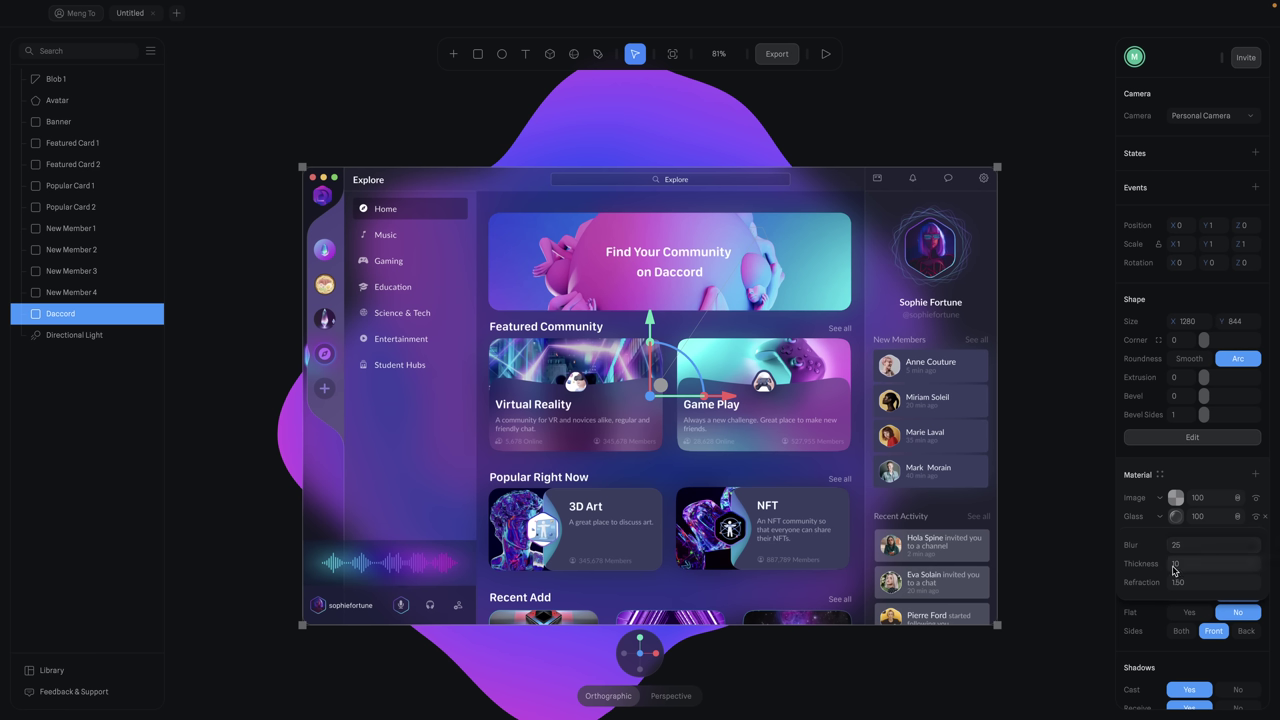
click(1196, 586)
click(1050, 520)
- Duplicate Blob 1 and move the copy backward along the Z axis to about -1967
drag(1050, 520, 979, 538)
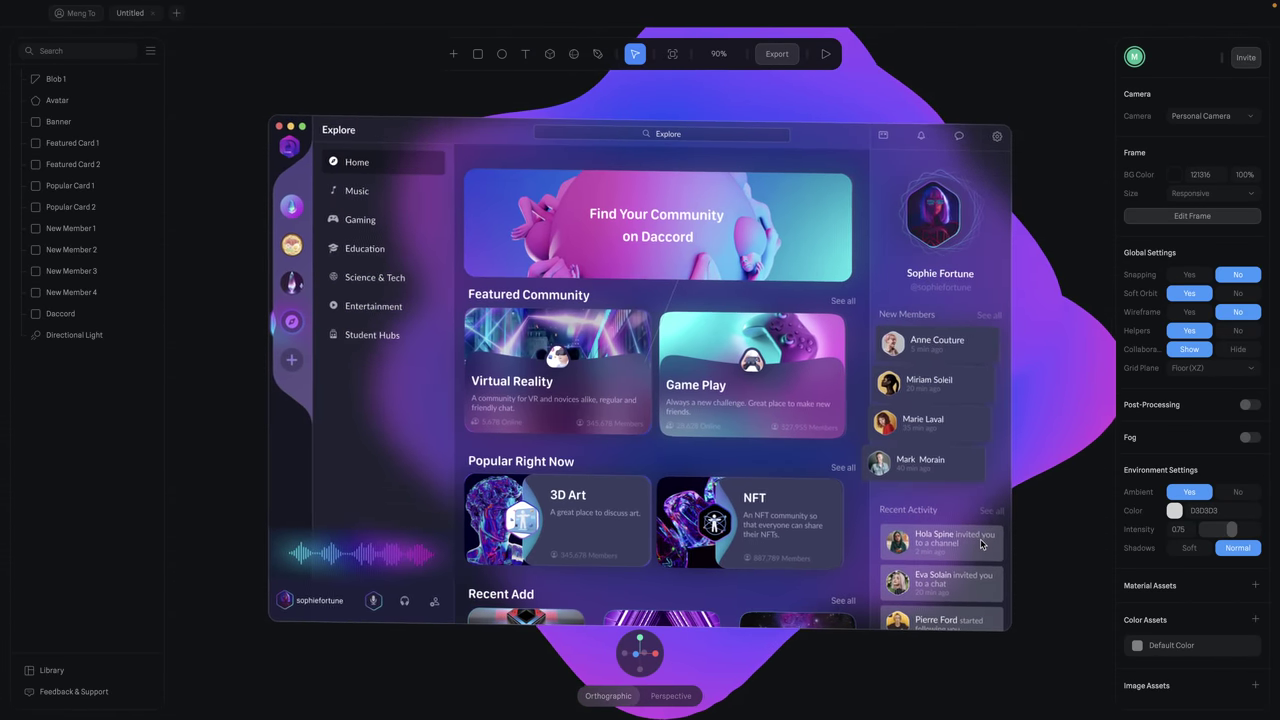
click(960, 598)
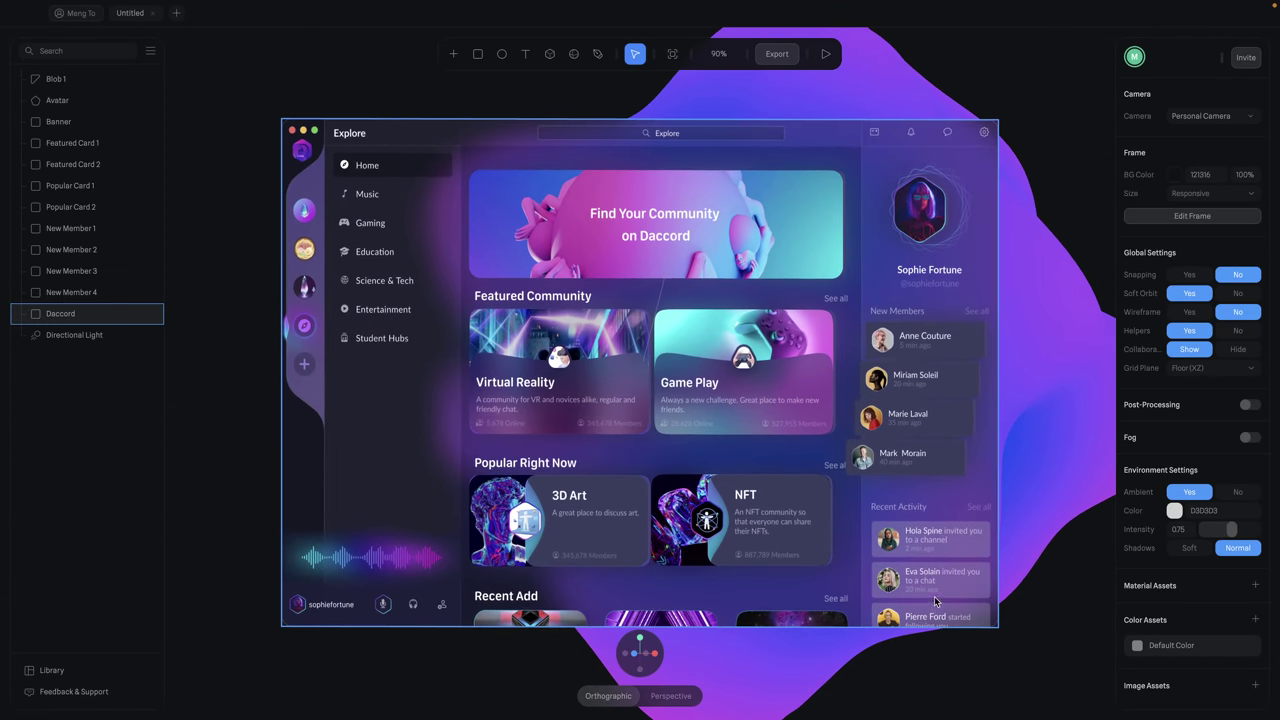
scroll(934, 596, right, 5)
scroll(934, 596, right, 10)
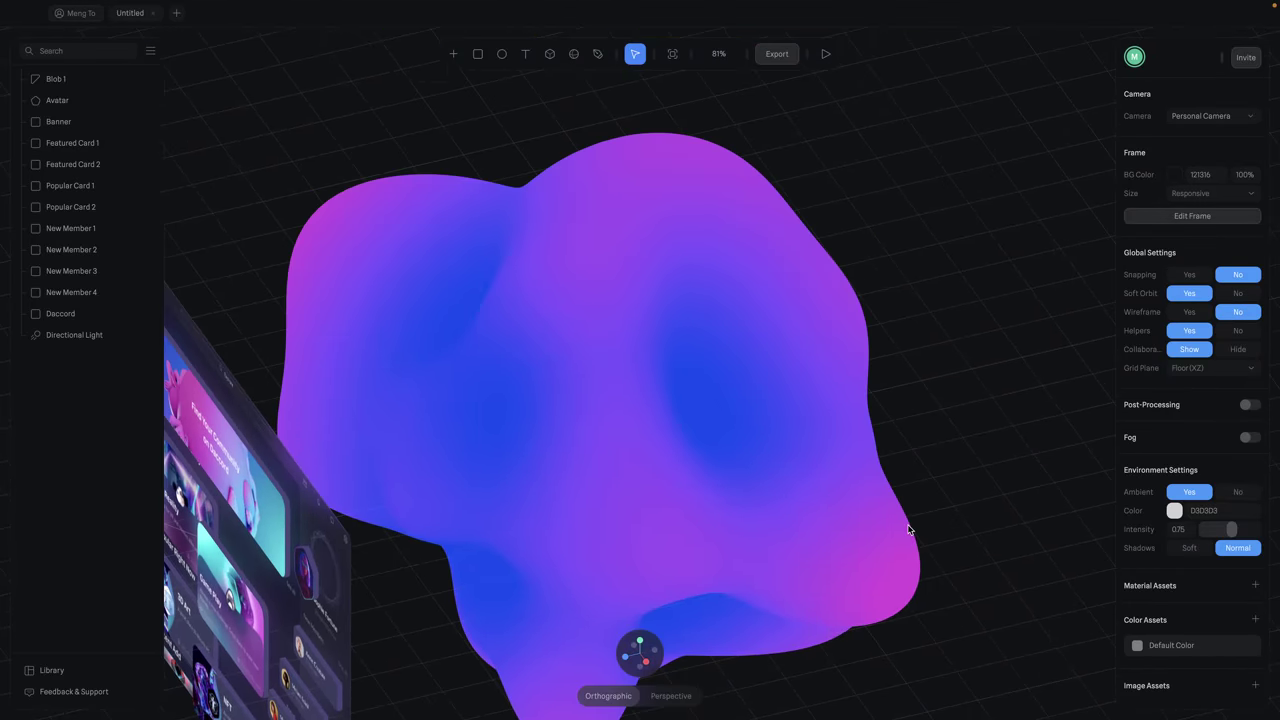
scroll(850, 515, right, 3)
click(585, 408)
scroll(630, 425, right, 5)
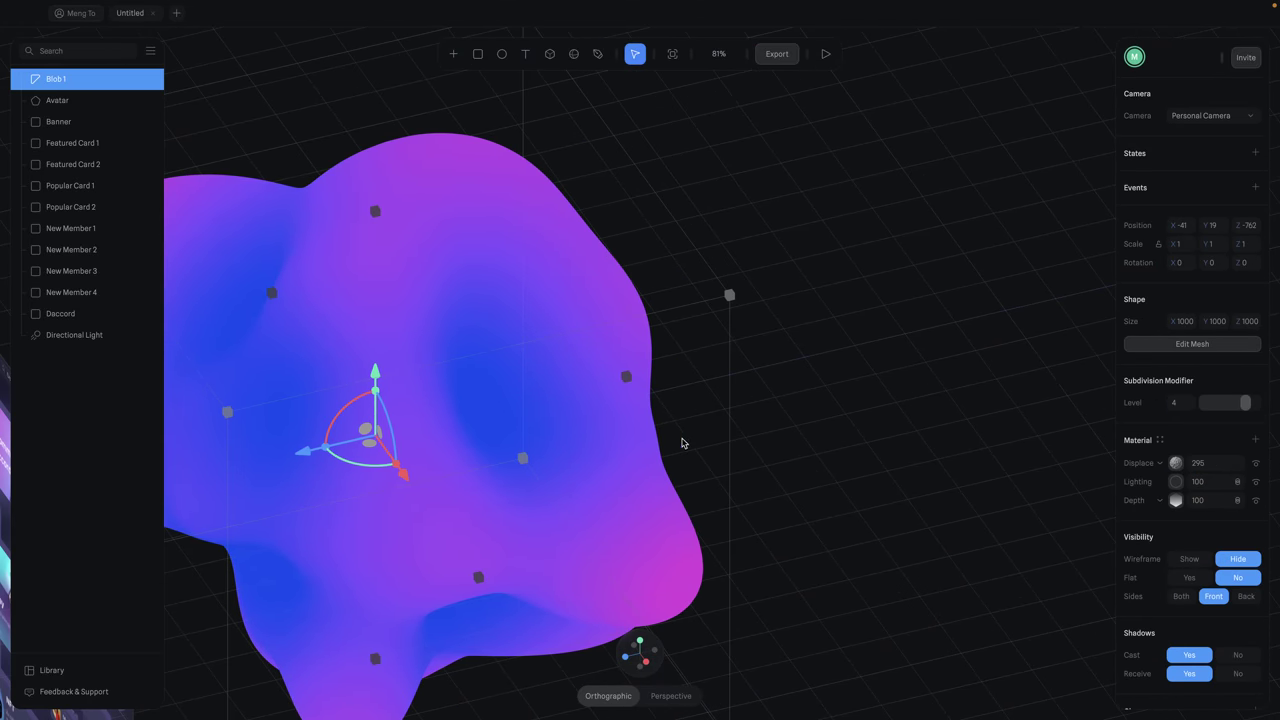
key(ctrl+d)
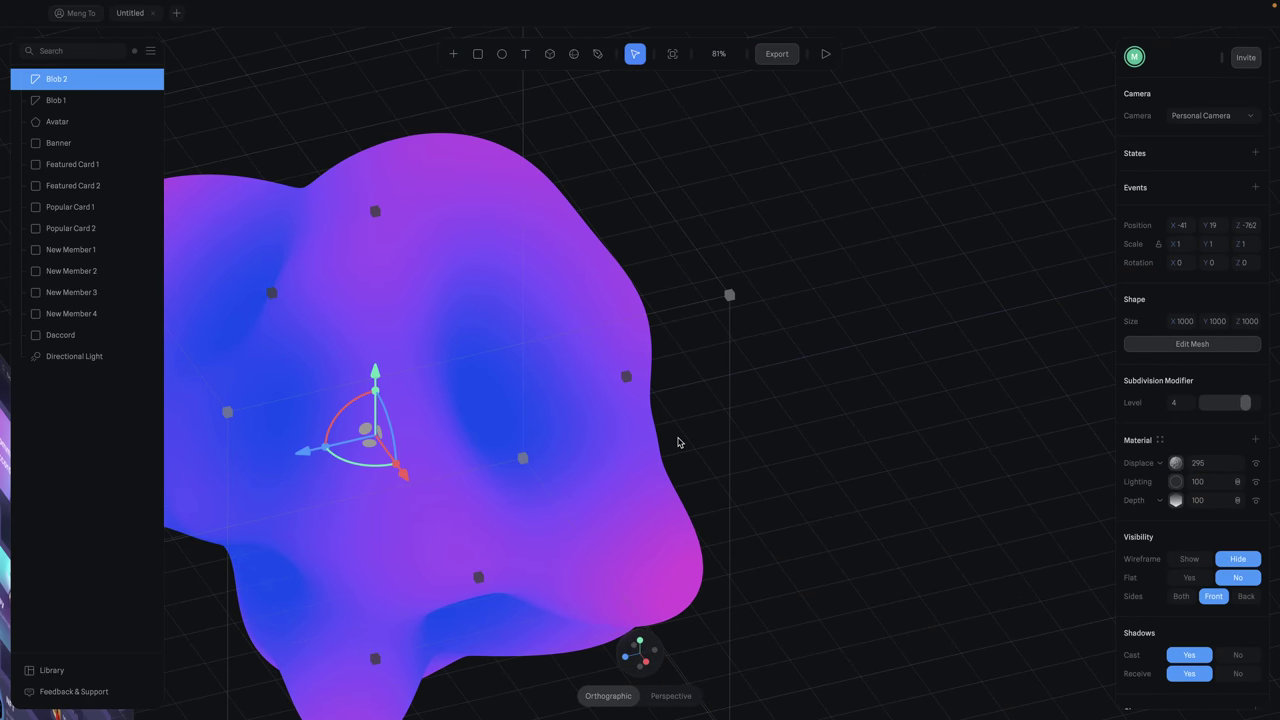
drag(303, 452, 905, 323)
scroll(905, 323, right, 3)
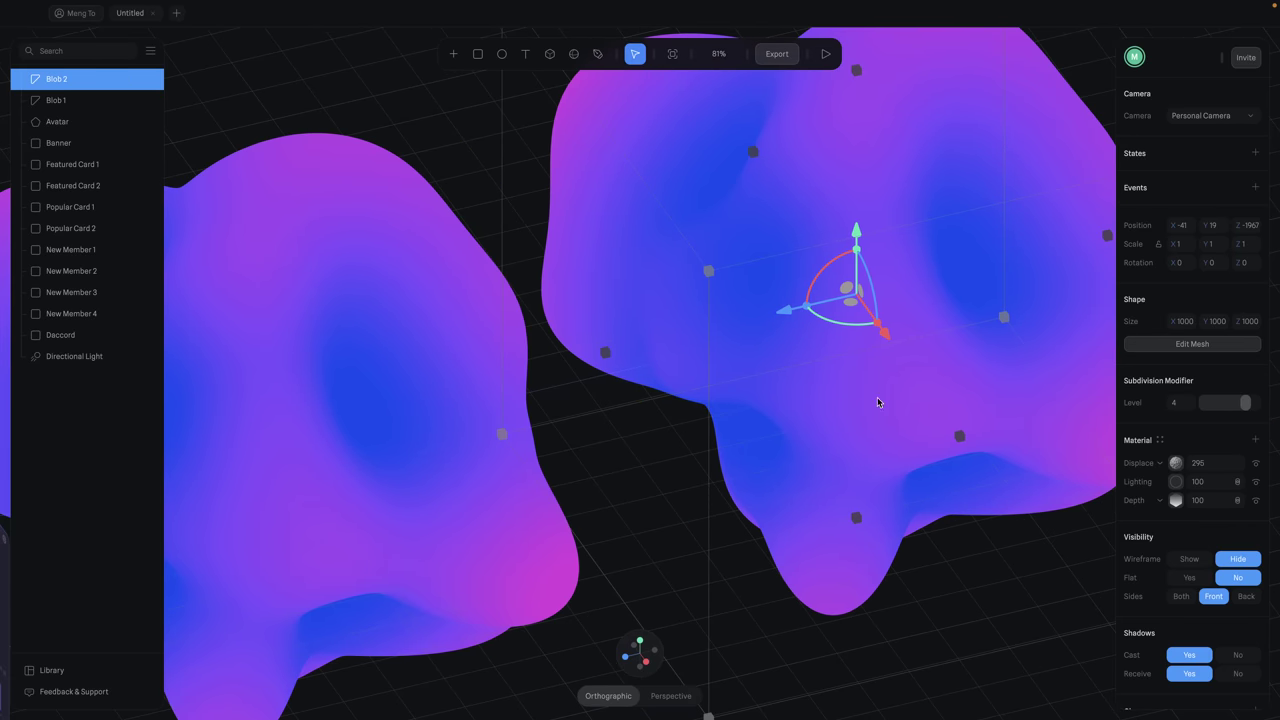
- Set Blob 2's Displace layer to strength 690, scale 1 and movement 10
click(1215, 465)
text(690)
key(Return)
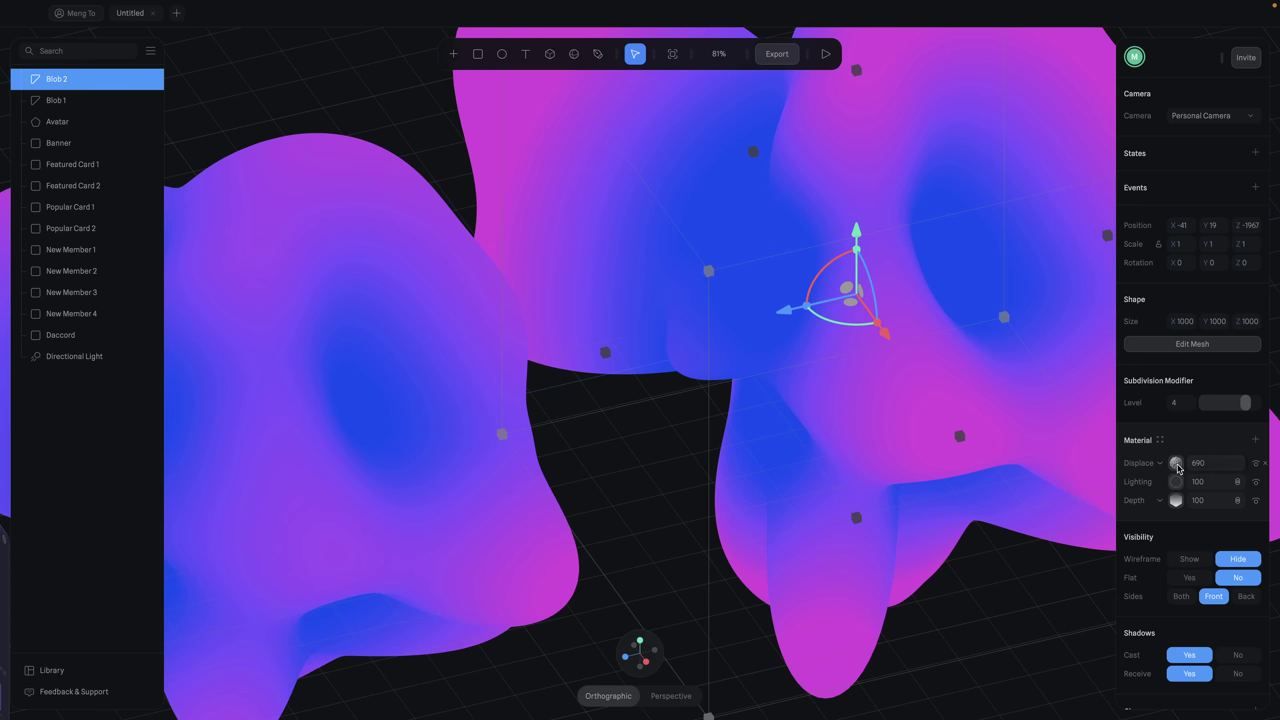
click(1177, 465)
click(1192, 511)
text(1)
key(Return)
click(1197, 530)
text(1)
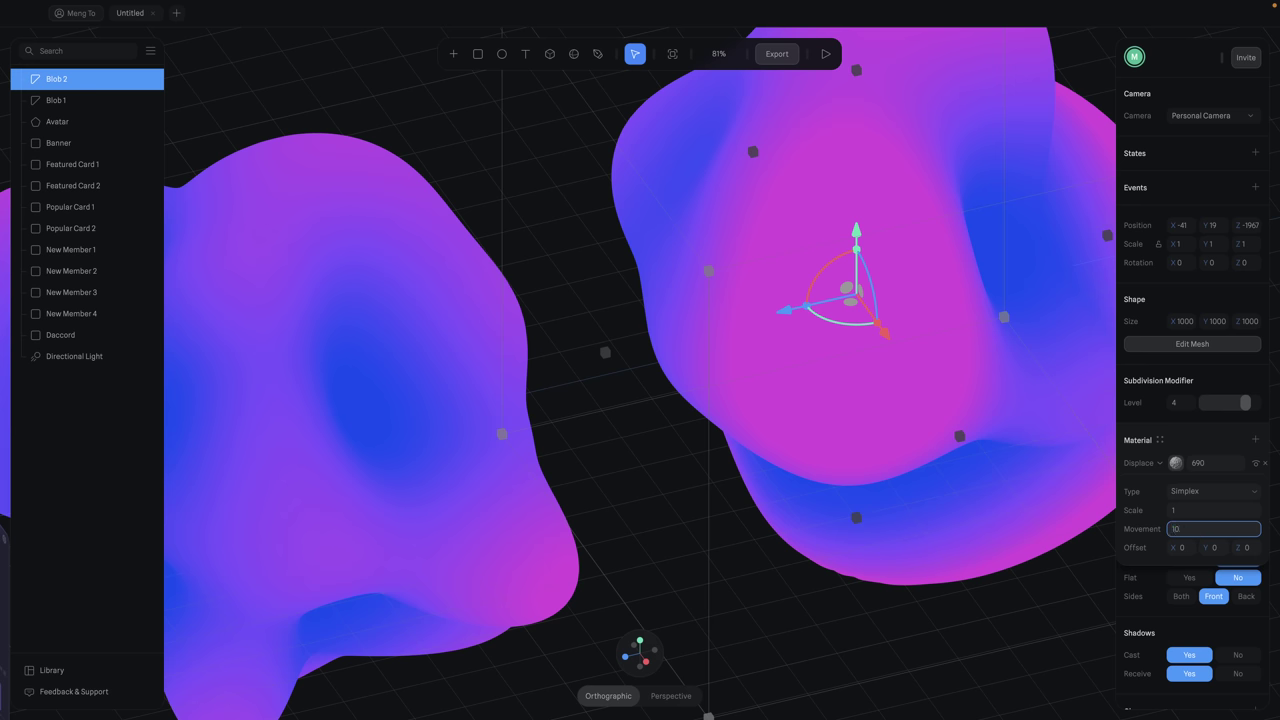
key(Return)
click(1178, 466)
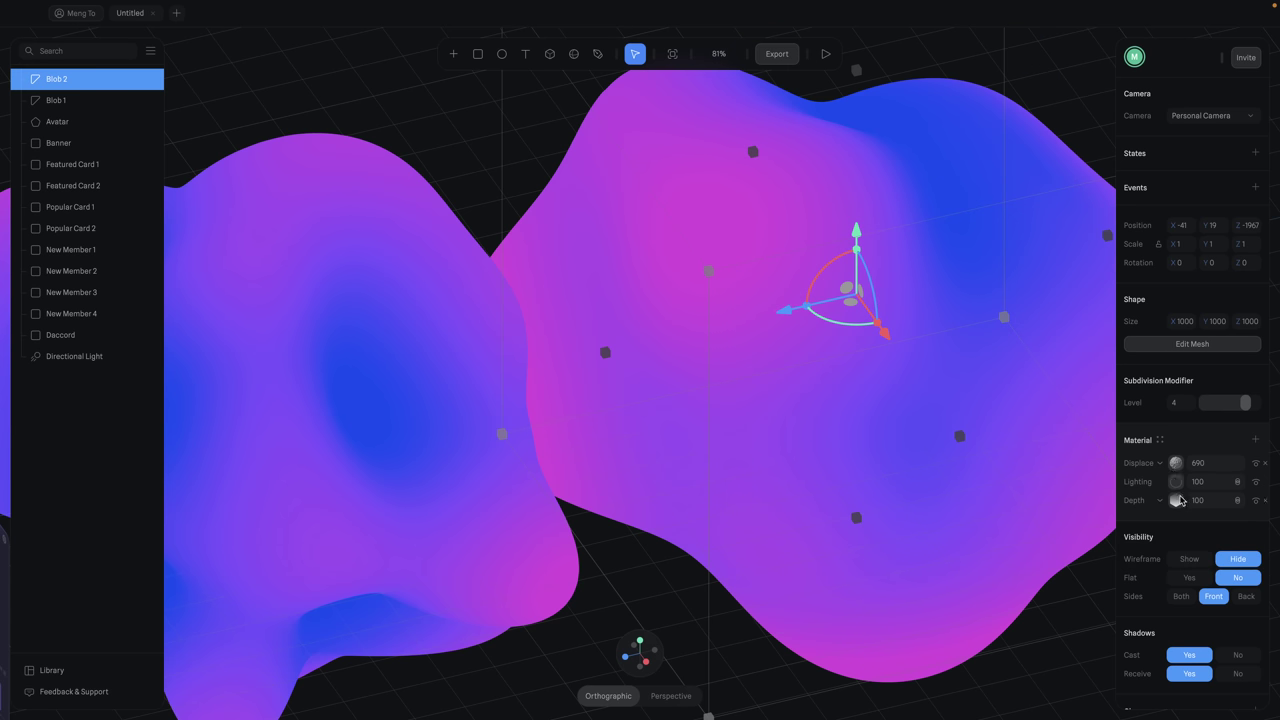
- Remove the middle stop from Blob 2's Depth ramp and colour the start stop 0051FF and the end stop 2A009E
click(1178, 501)
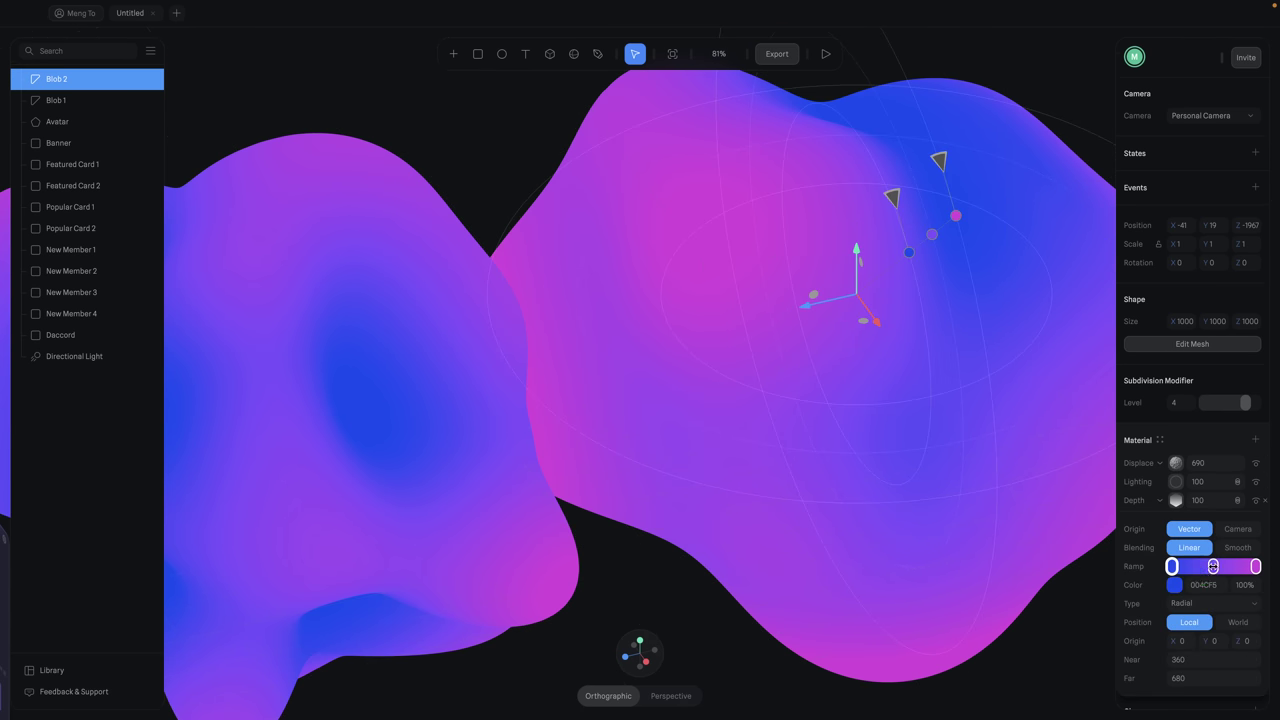
click(1213, 566)
key(Delete)
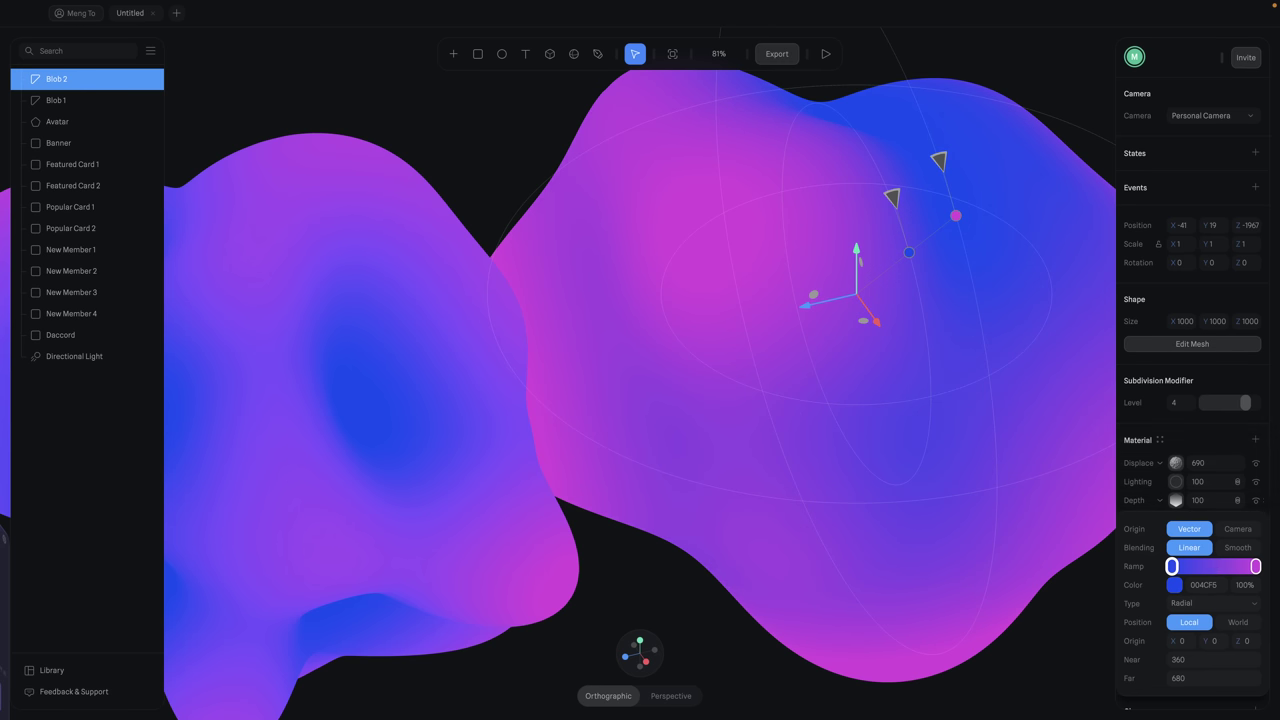
click(1210, 585)
text(0051FF)
click(1256, 566)
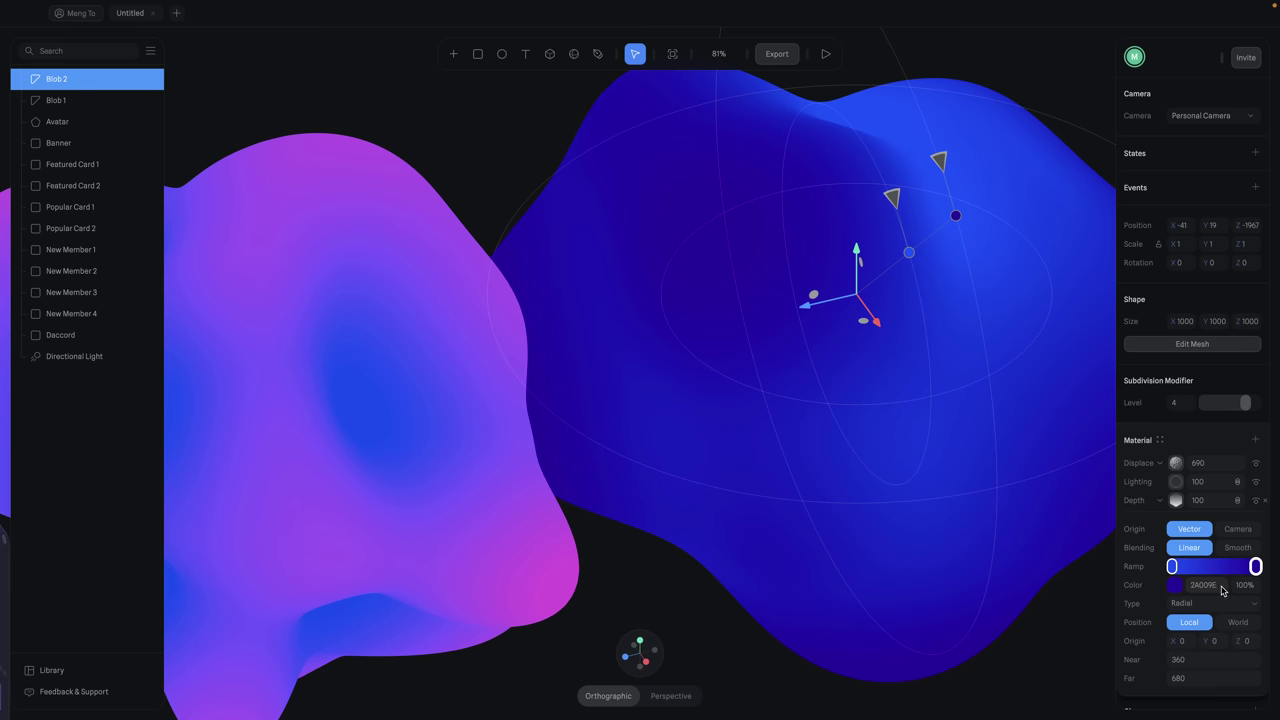
- Set the near distance of Blob 2's Depth layer to 266 and the far distance to 1067
click(1198, 661)
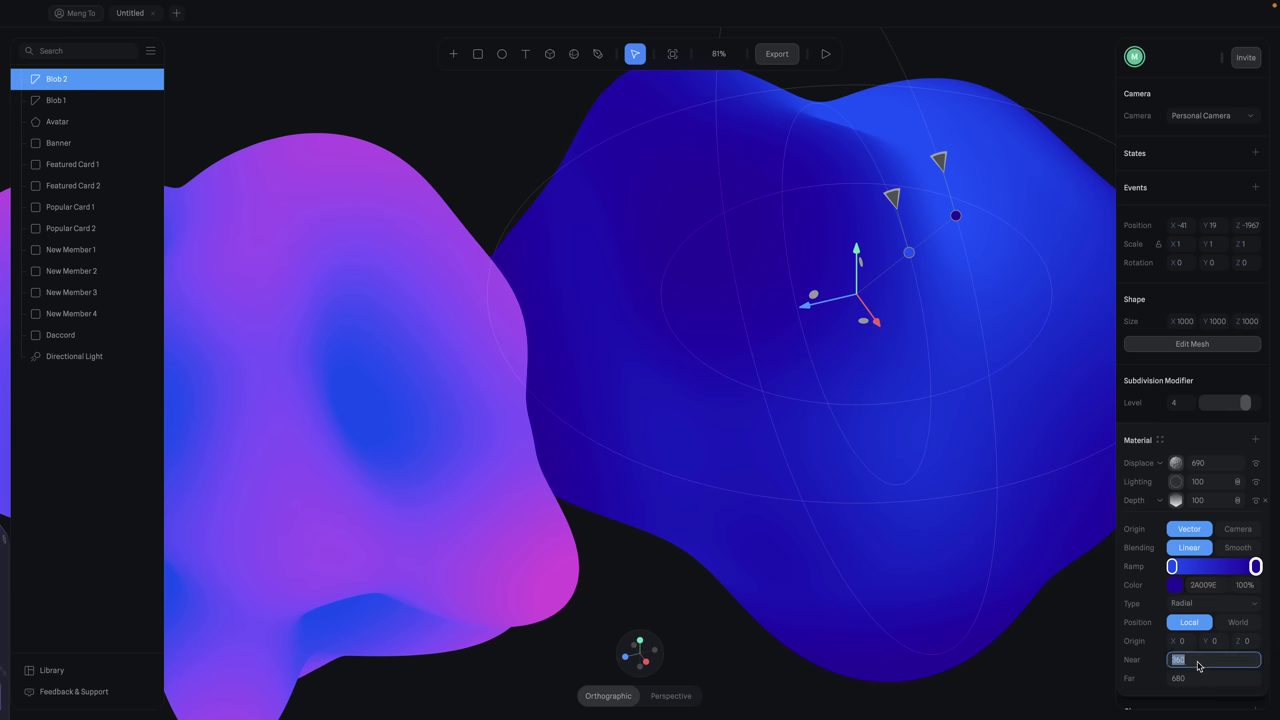
text(266)
key(Return)
click(1190, 679)
text(1067)
key(Return)
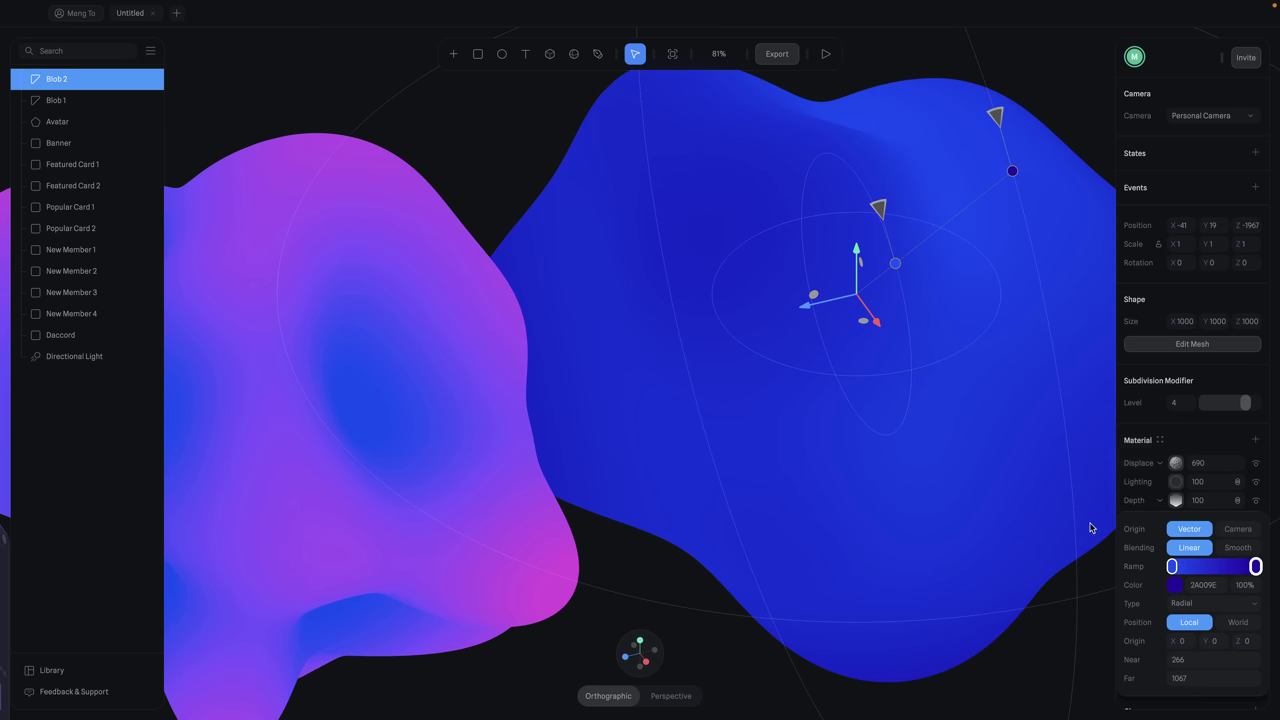
- Examine both blobs behind the frosted Daccord panel from the front and from an angle
mouse_move(686, 641)
click(585, 653)
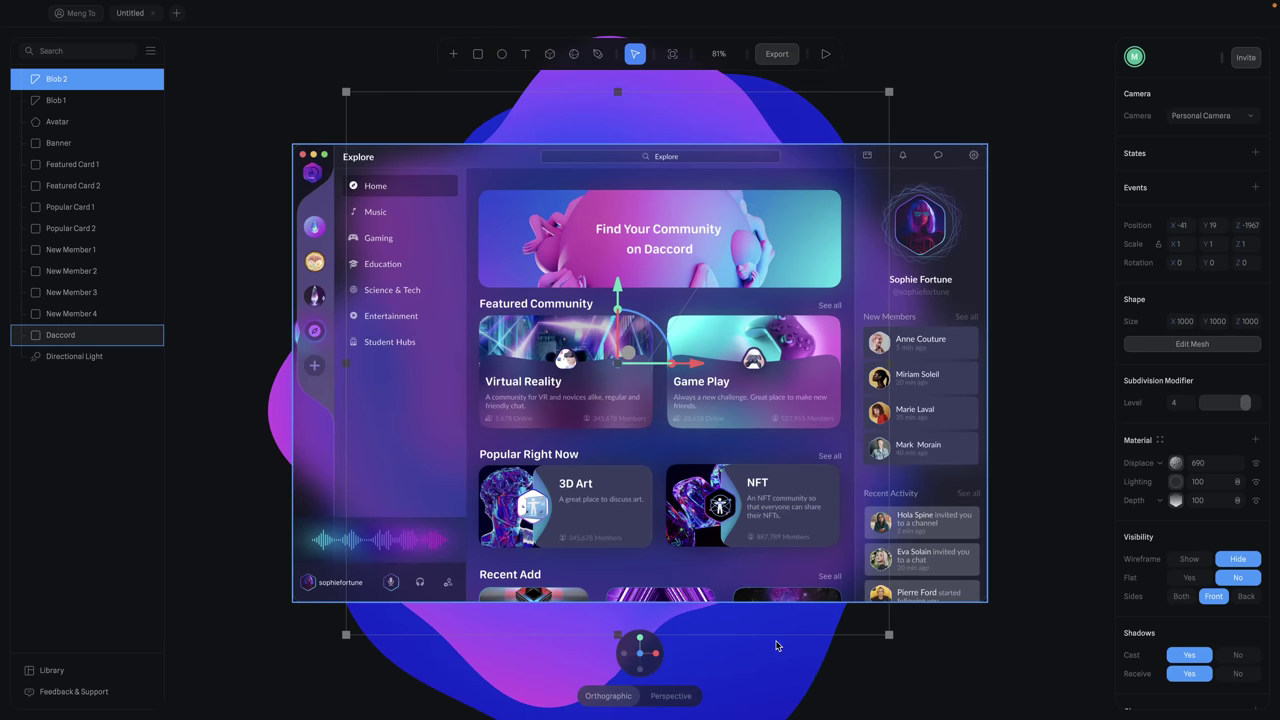
scroll(928, 596, down, 3)
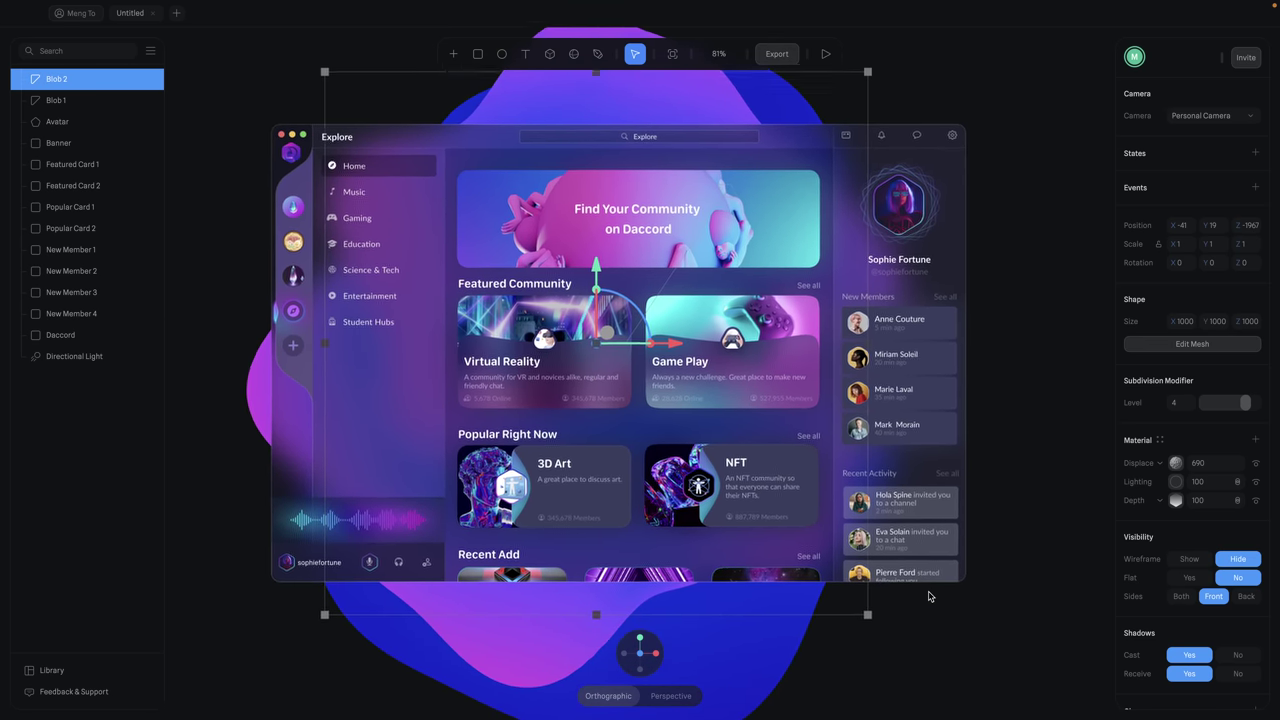
click(1032, 470)
mouse_move(1014, 492)
mouse_down()
mouse_move(1022, 478)
mouse_move(1011, 497)
mouse_up()
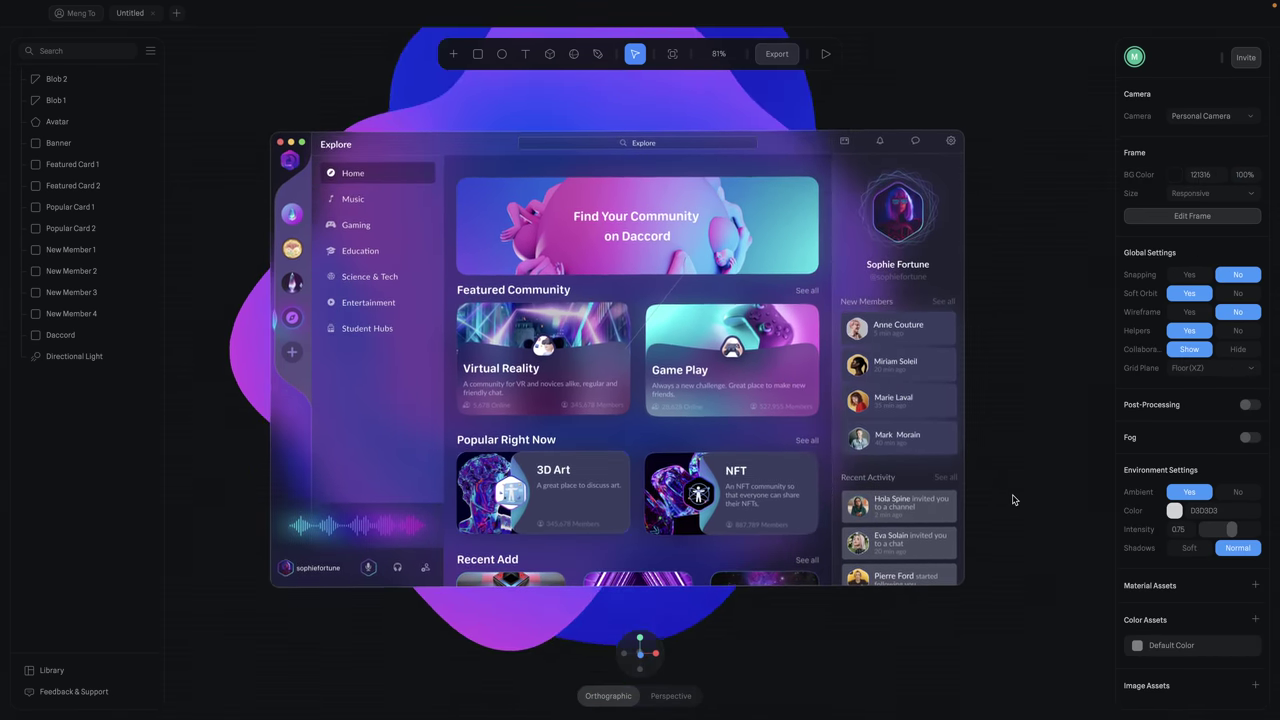
scroll(1011, 497, down, 3)
scroll(1040, 440, up, 2)
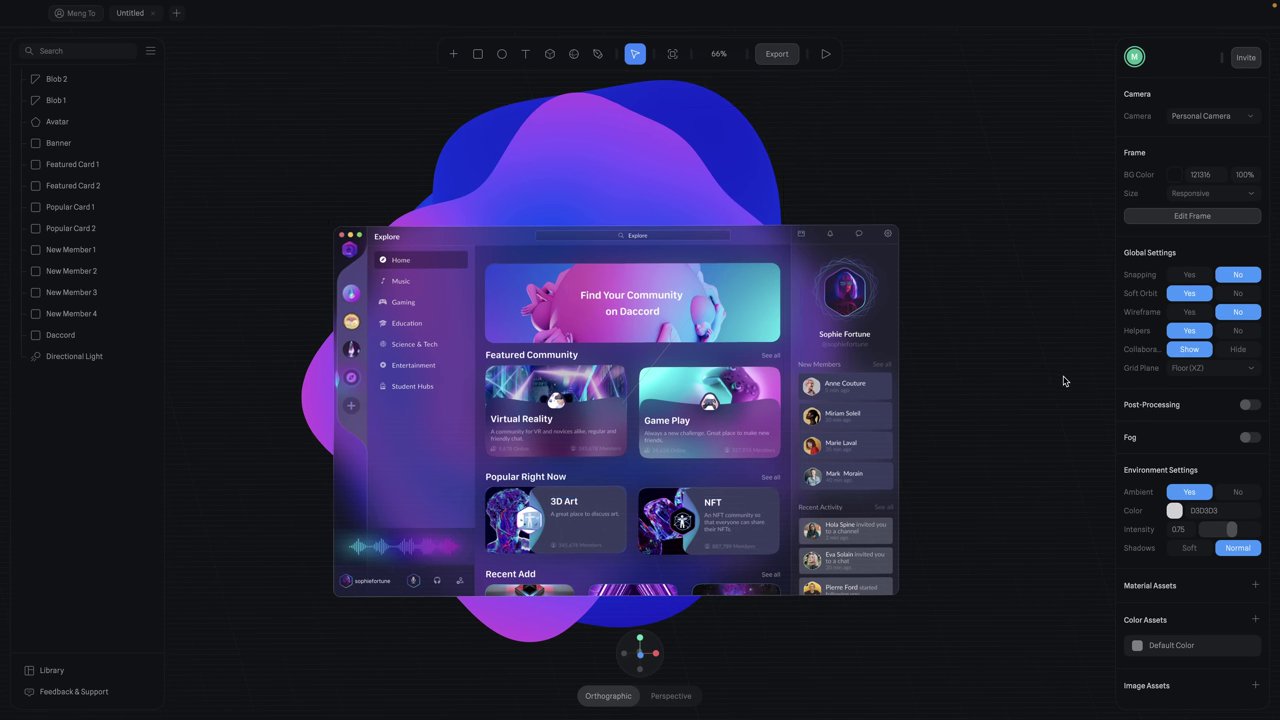
click(742, 228)
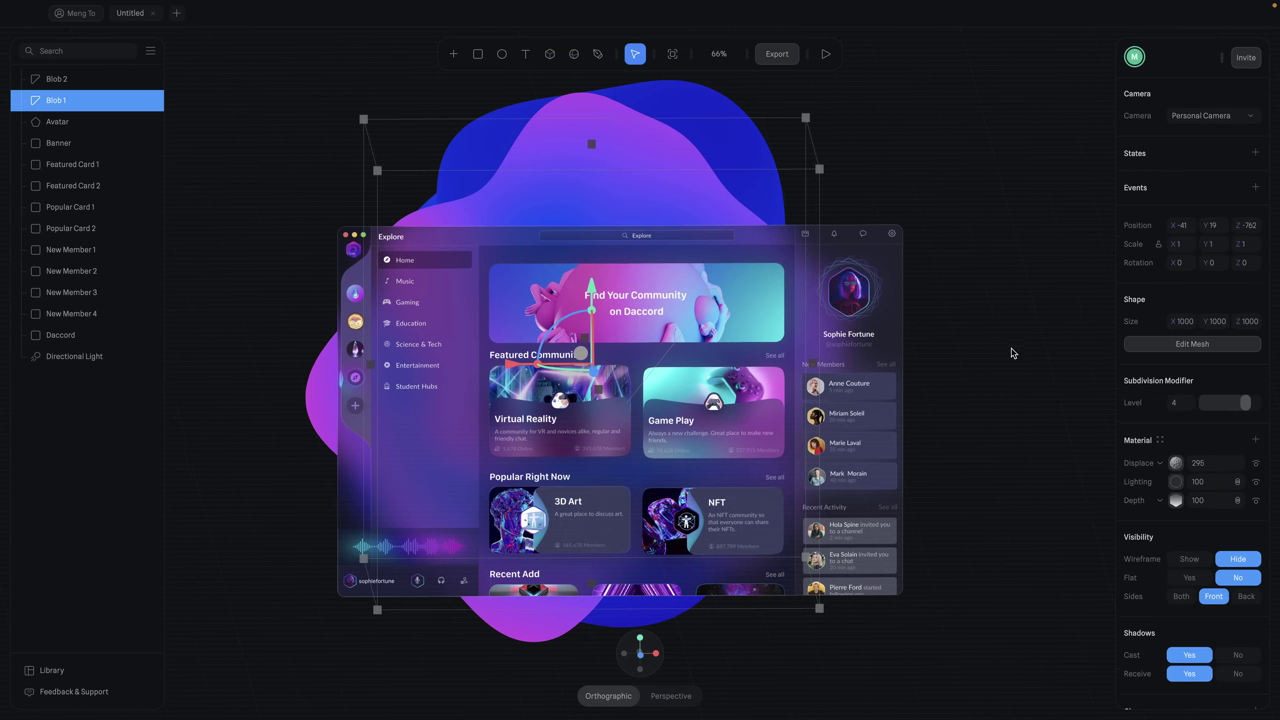
drag(1140, 463, 949, 372)
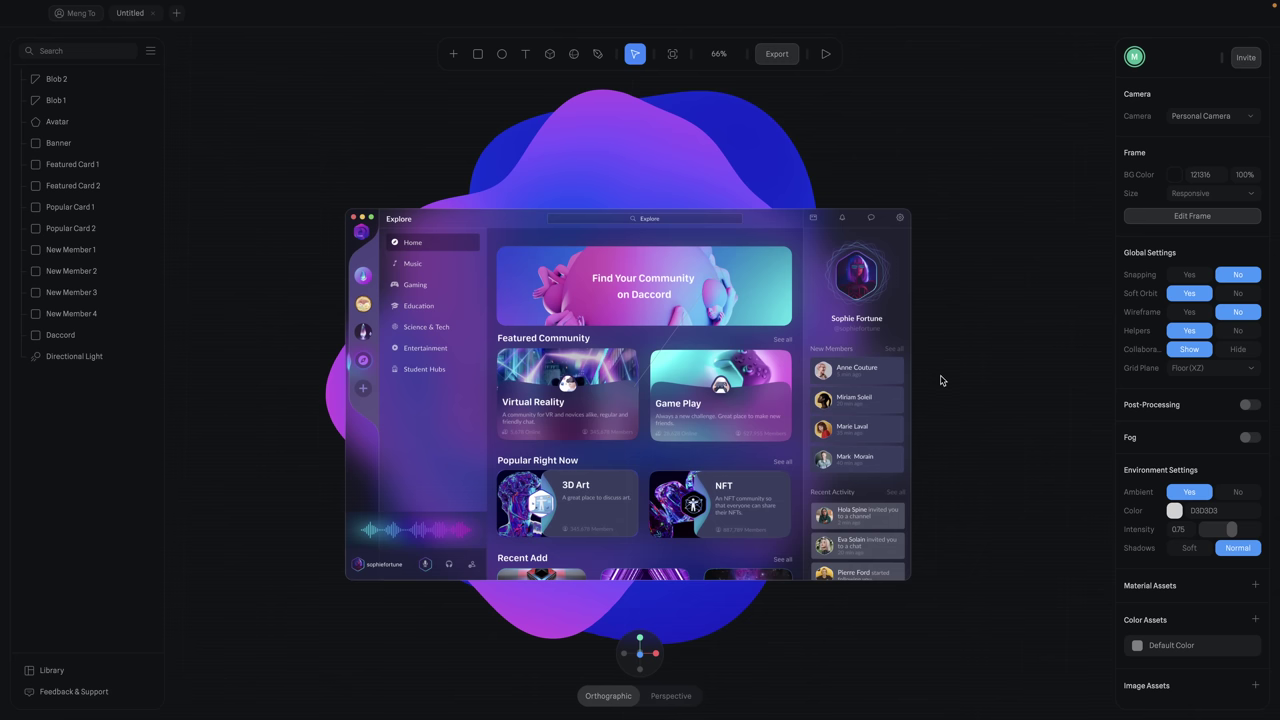
drag(974, 397, 904, 389)
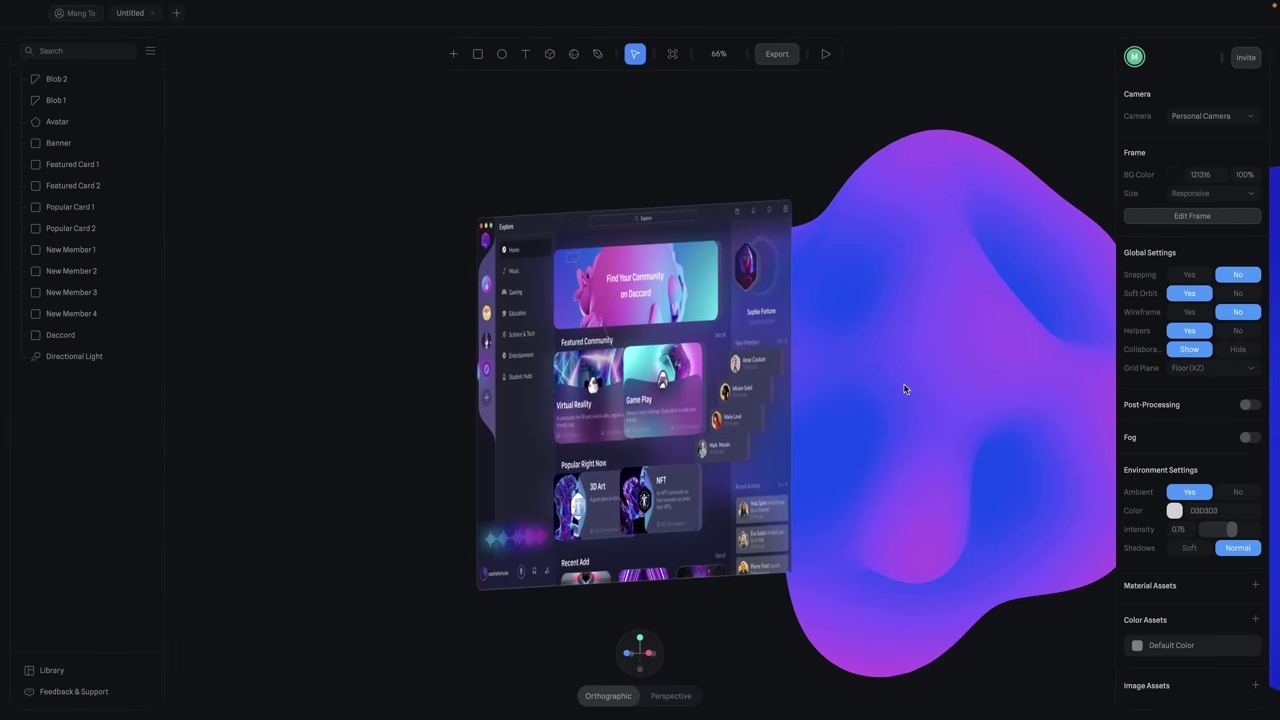
click(901, 390)
scroll(900, 390, up, 3)
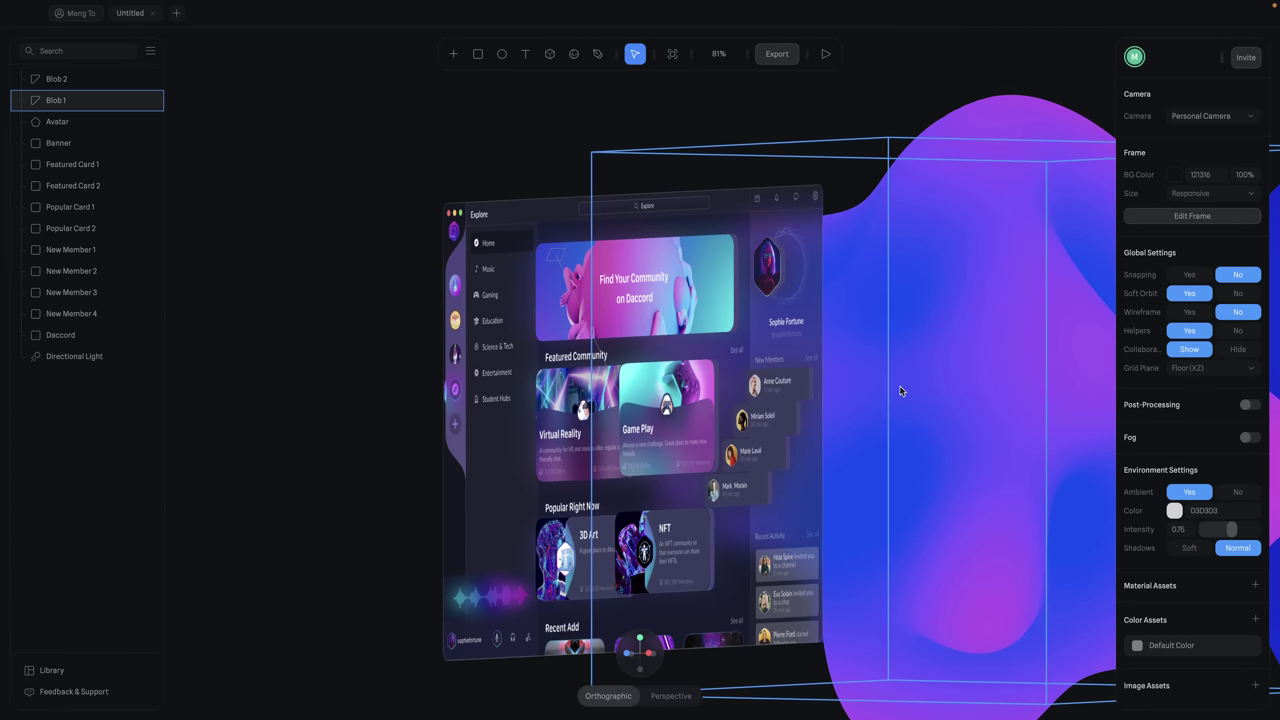
- Add a state to the Avatar and switch between it and the Base State to compare them
click(897, 393)
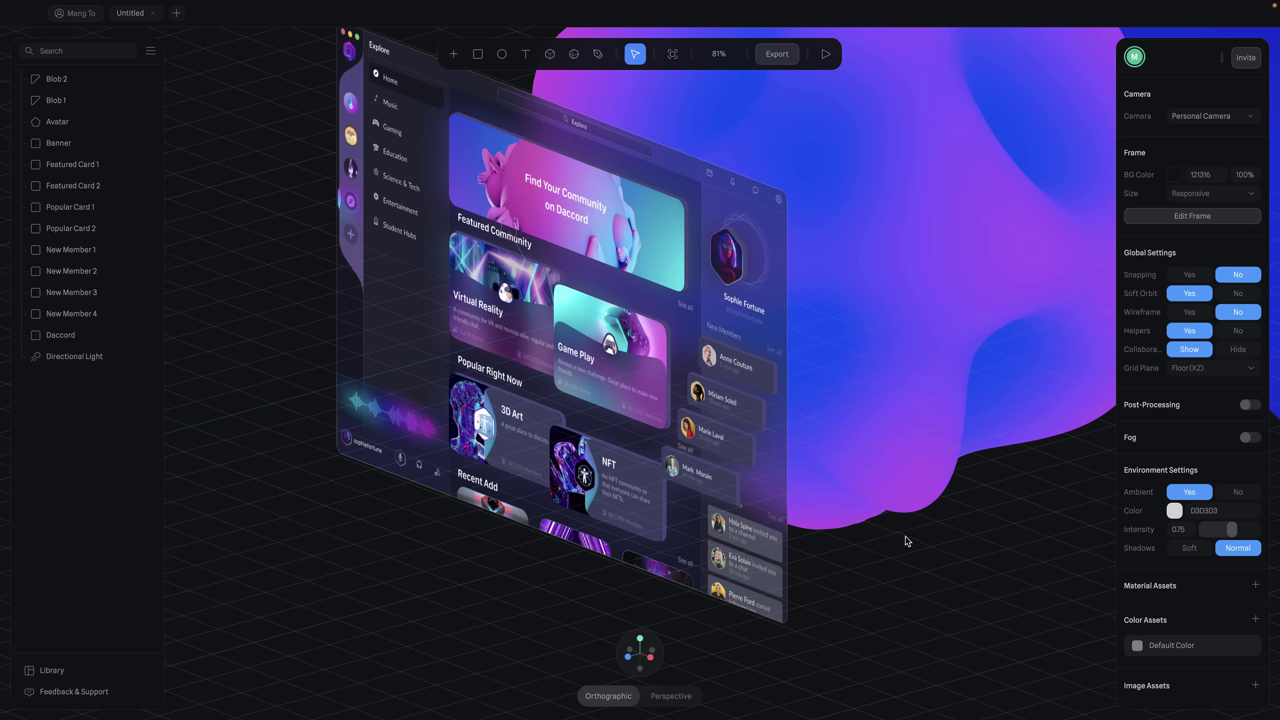
click(738, 252)
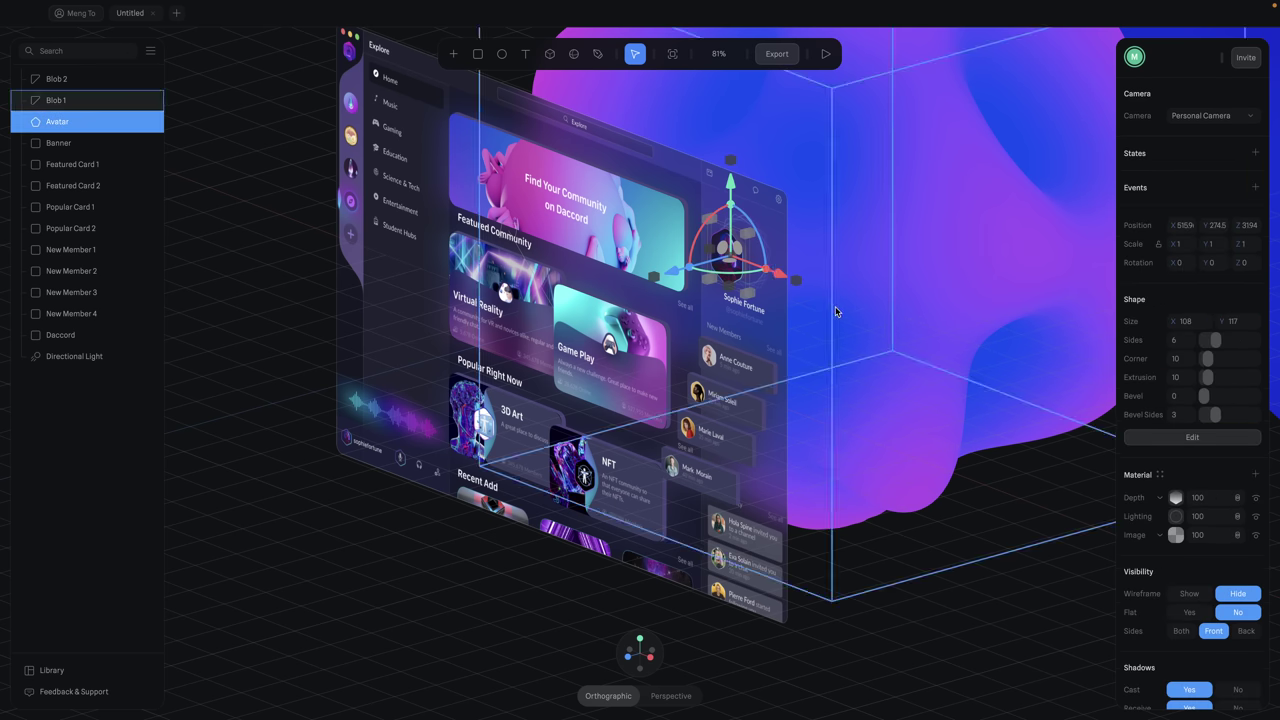
scroll(835, 307, up, 5)
scroll(813, 302, up, 3)
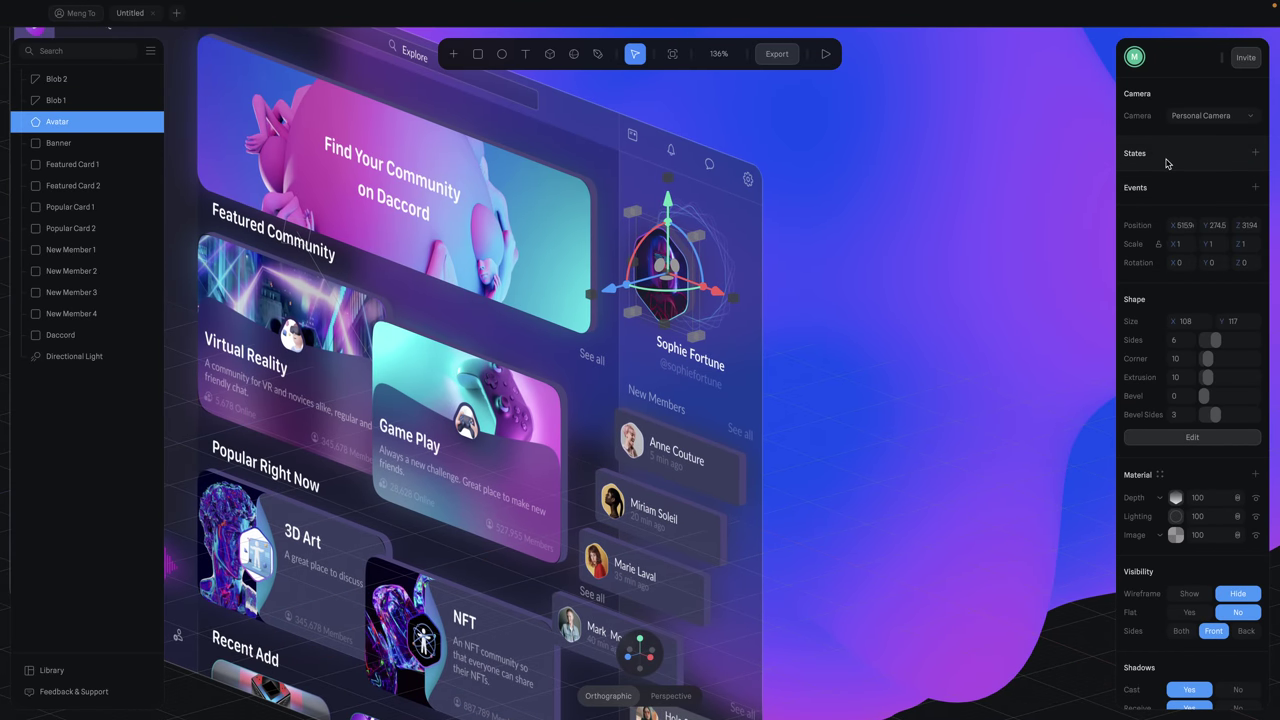
click(1256, 154)
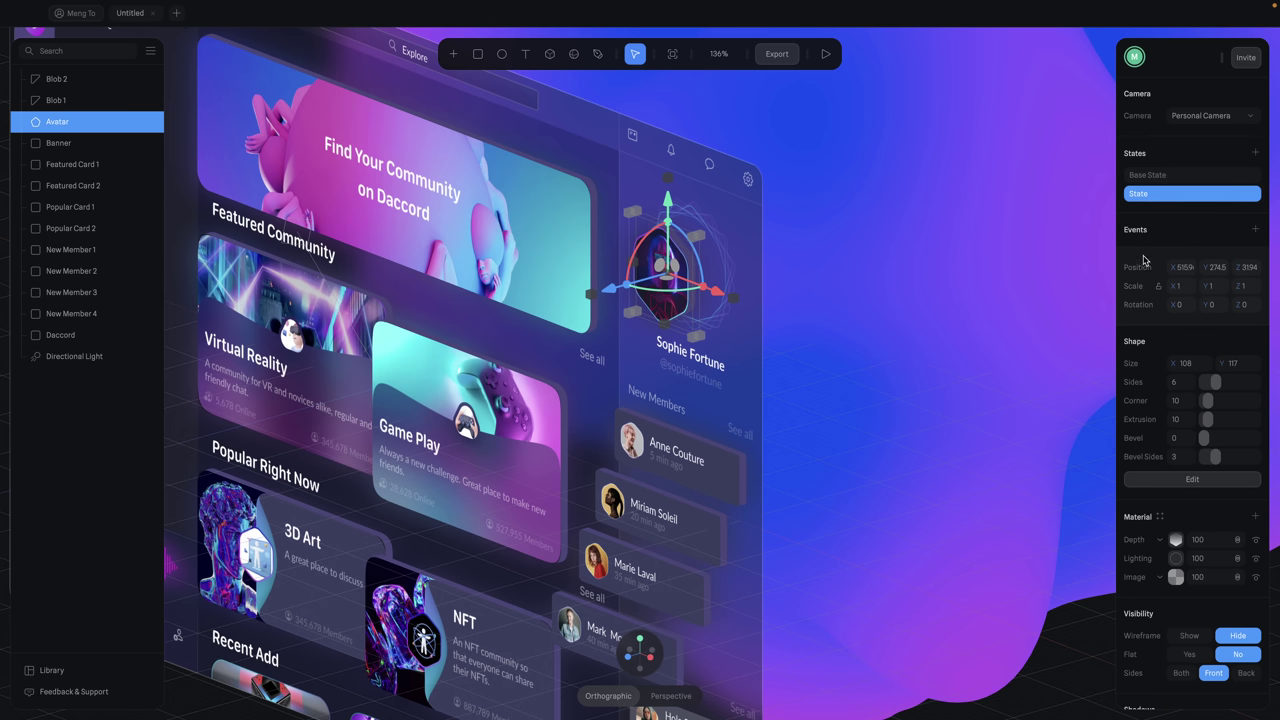
double_click(1148, 190)
click(1156, 174)
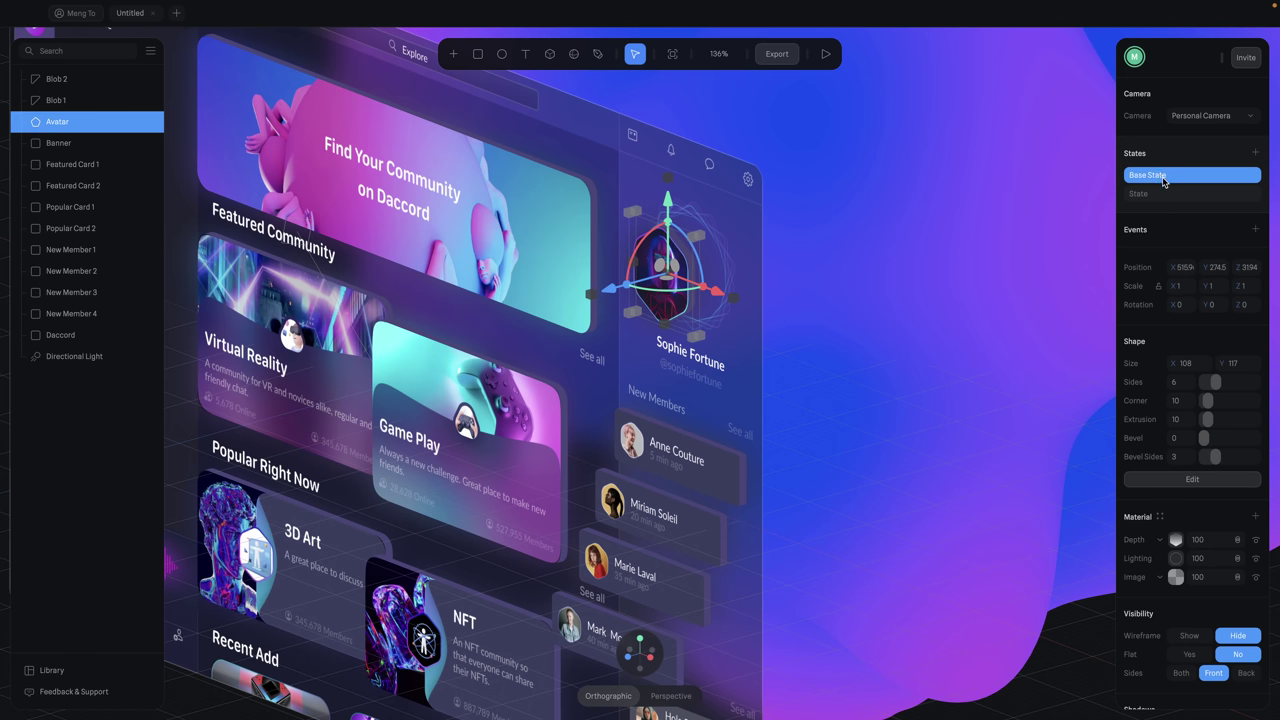
click(1163, 196)
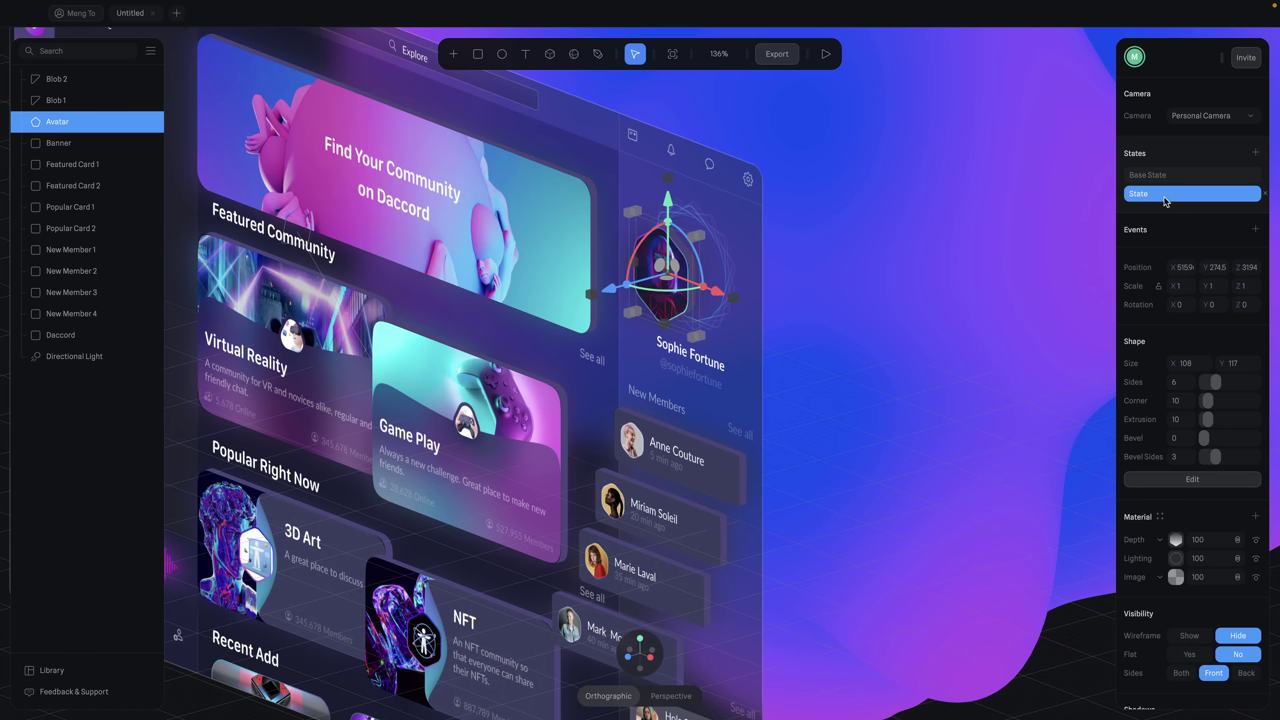
click(1168, 176)
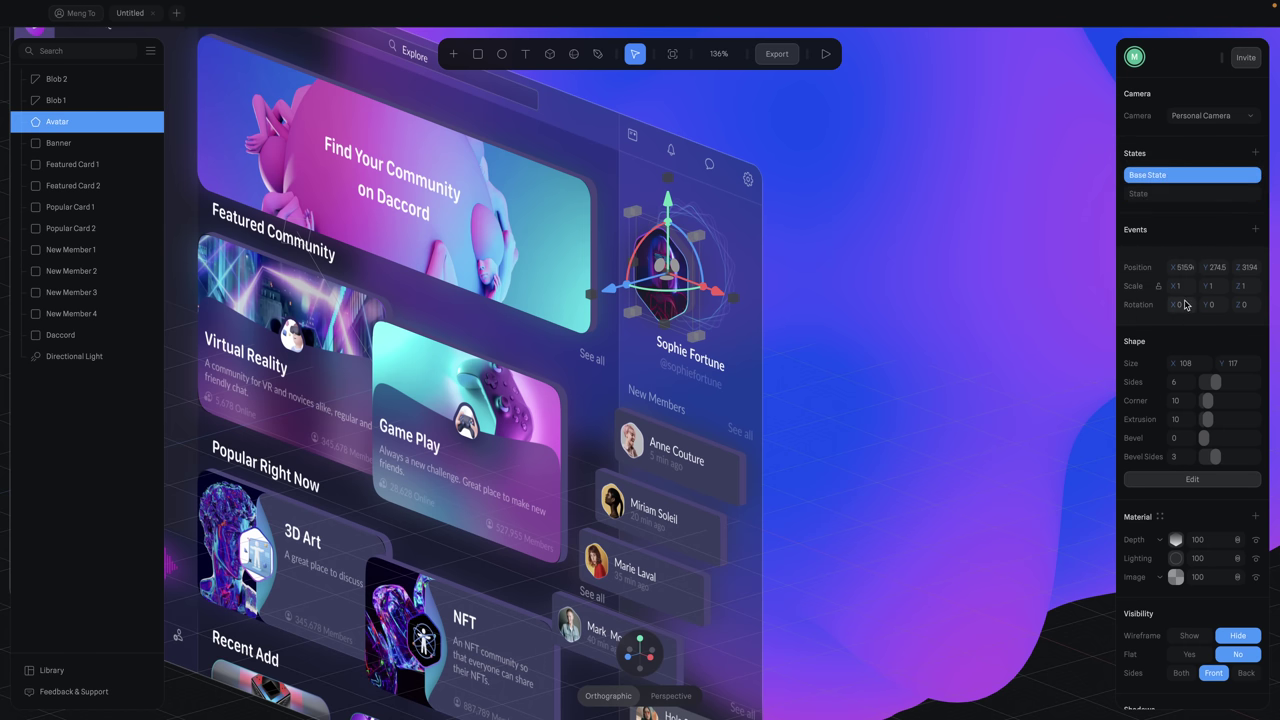
- Set the Avatar's Z position to 10 in the Base State and 80 in the added state
click(1248, 267)
text(10)
key(Return)
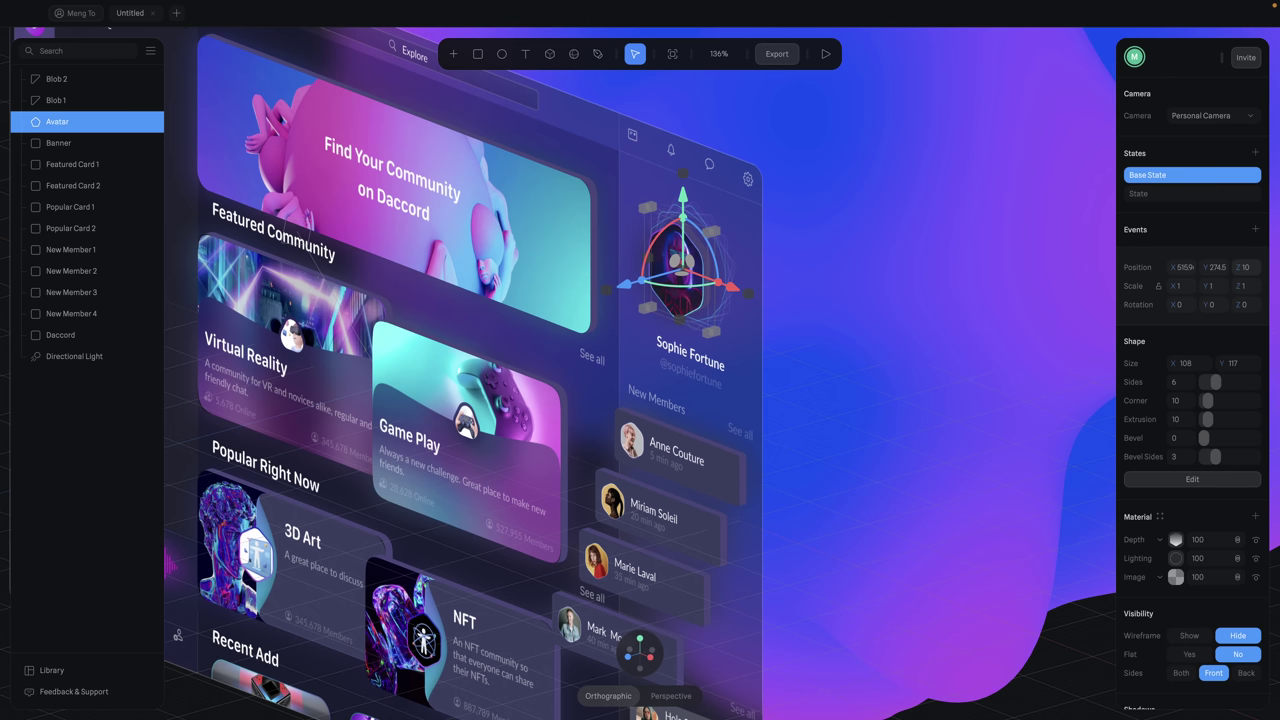
click(1184, 196)
click(1248, 267)
text(8)
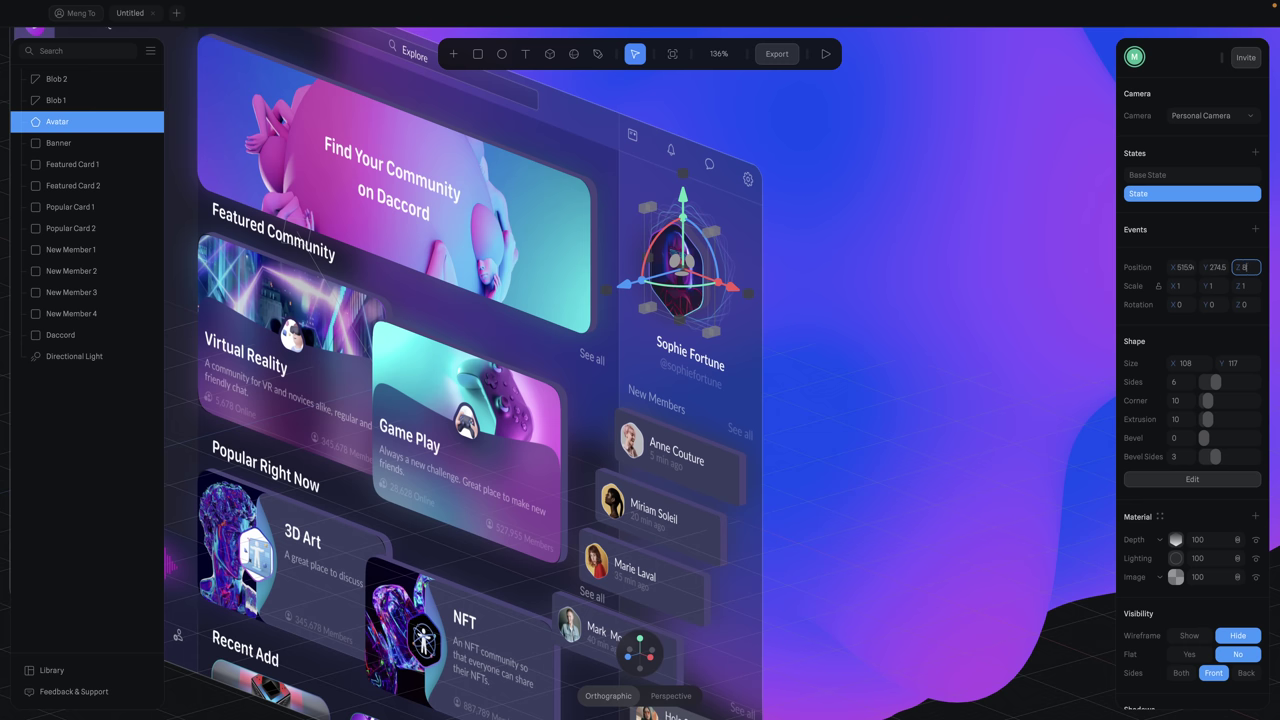
text(0)
key(Return)
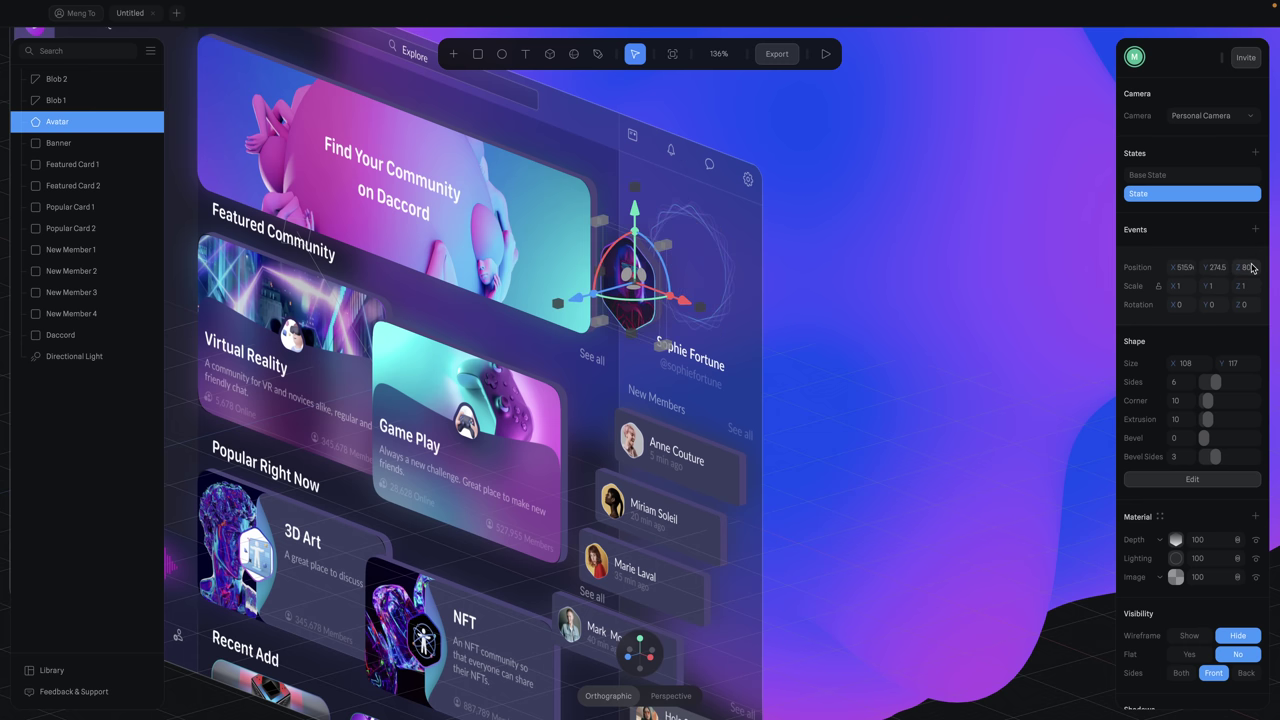
- Add a Start event that takes the Avatar to its State with no repeat, and preview the scene
click(1255, 230)
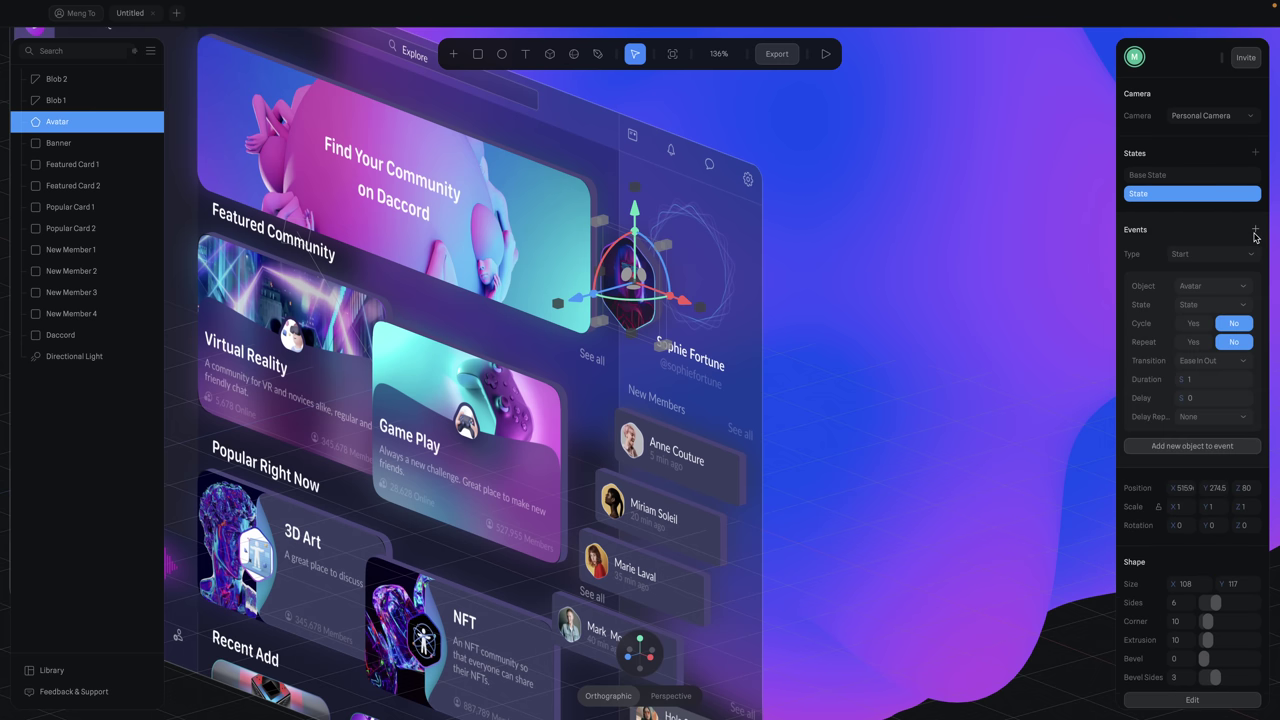
click(1216, 254)
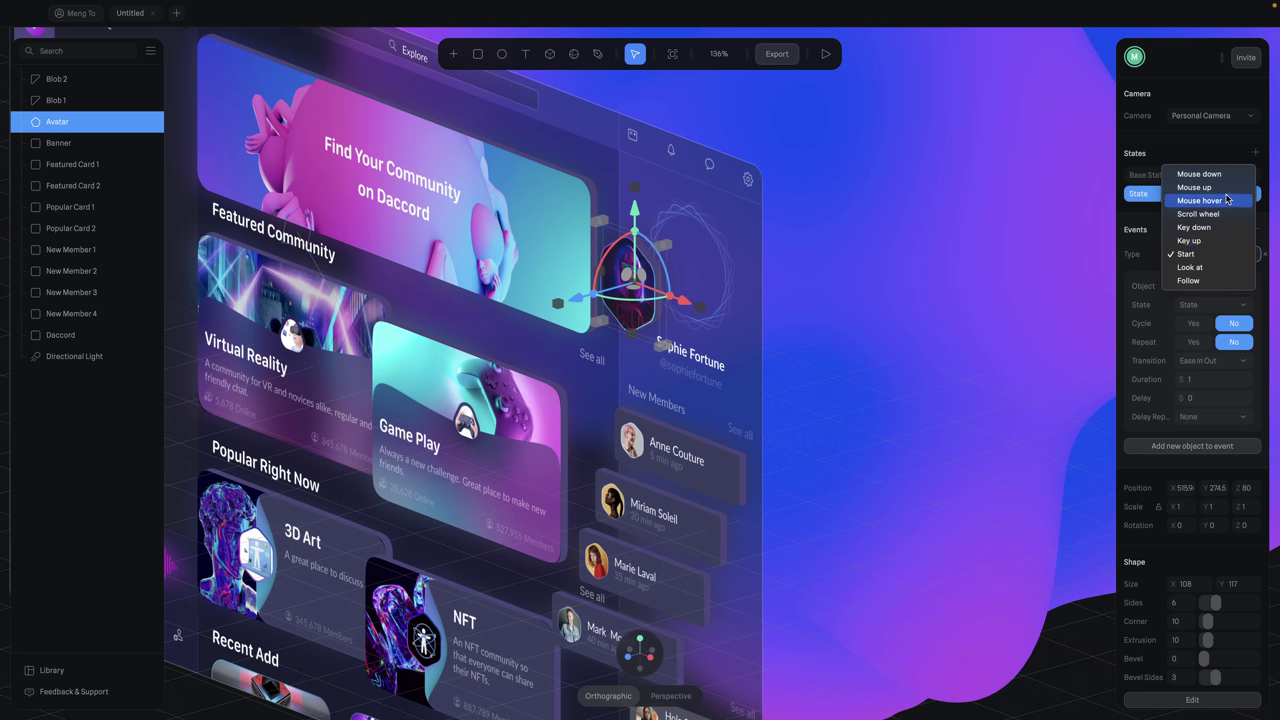
click(1202, 256)
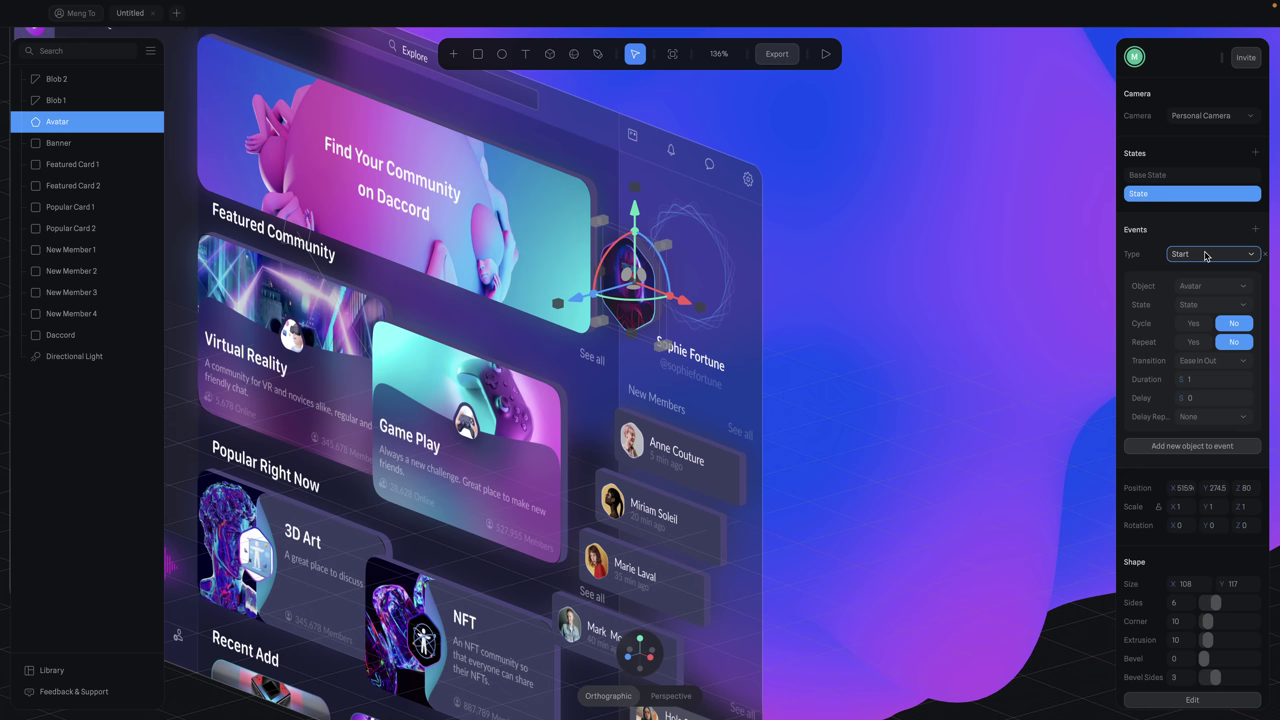
click(1190, 312)
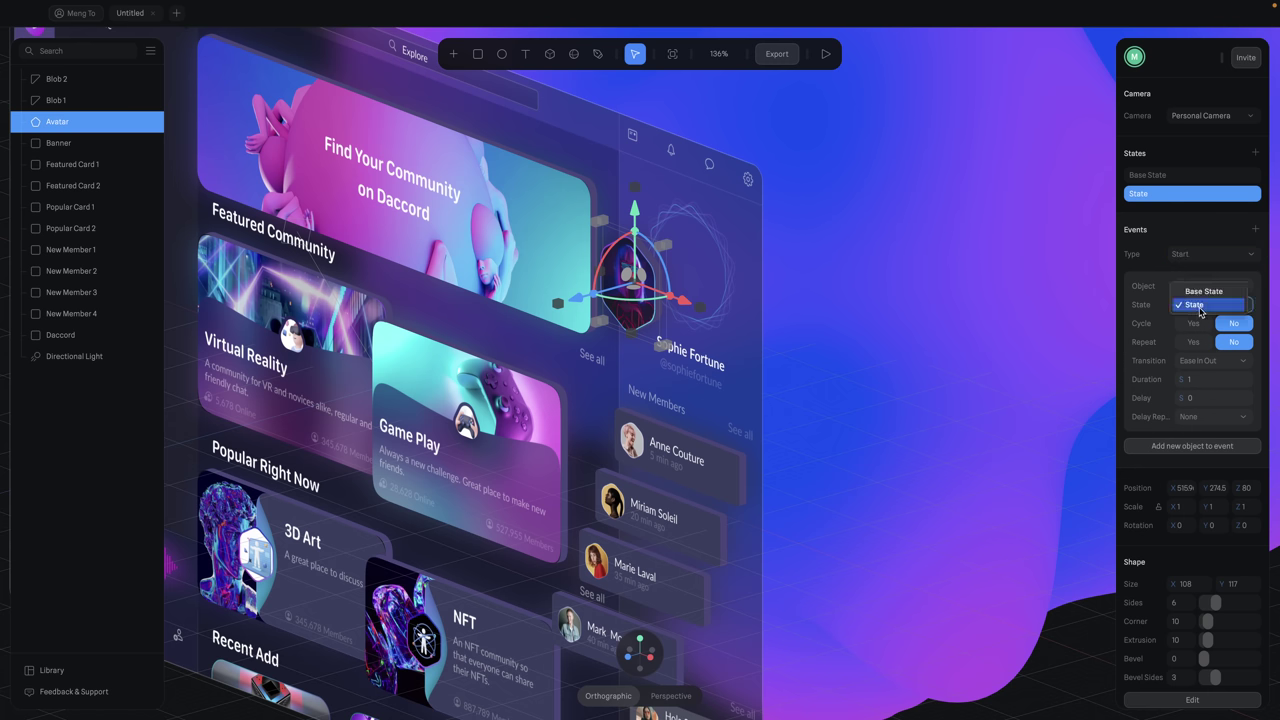
click(1190, 305)
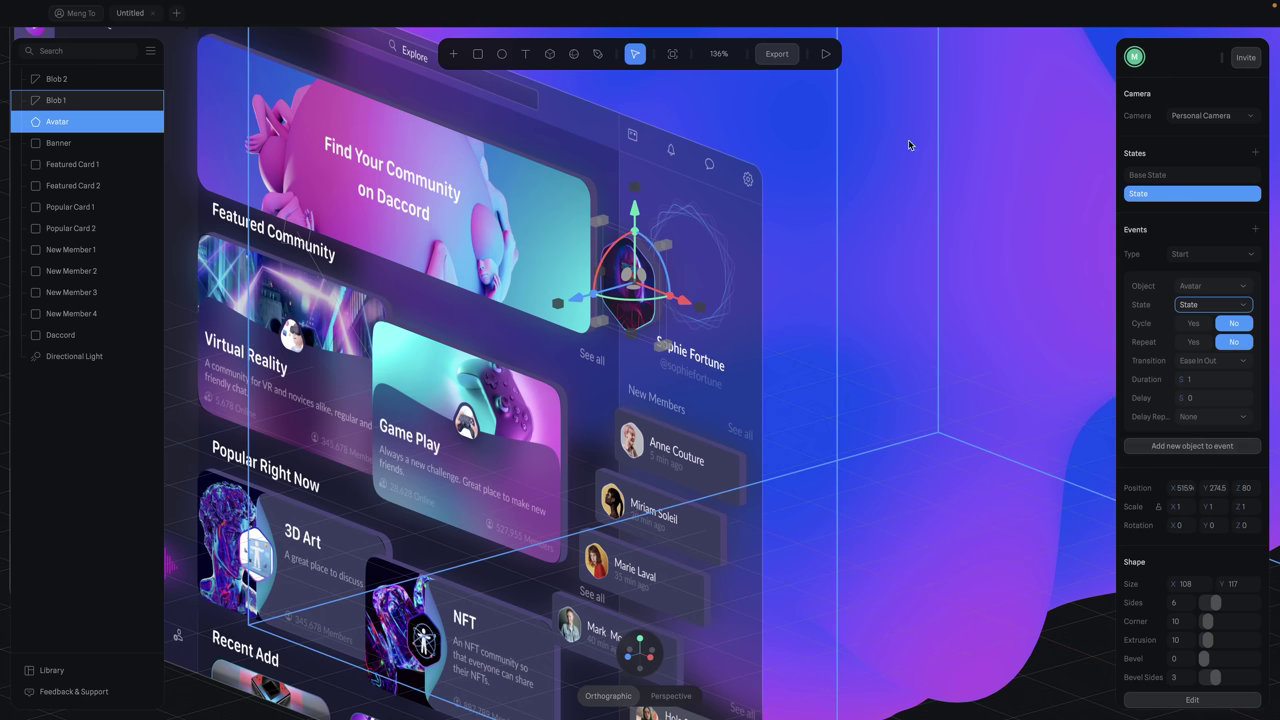
click(825, 53)
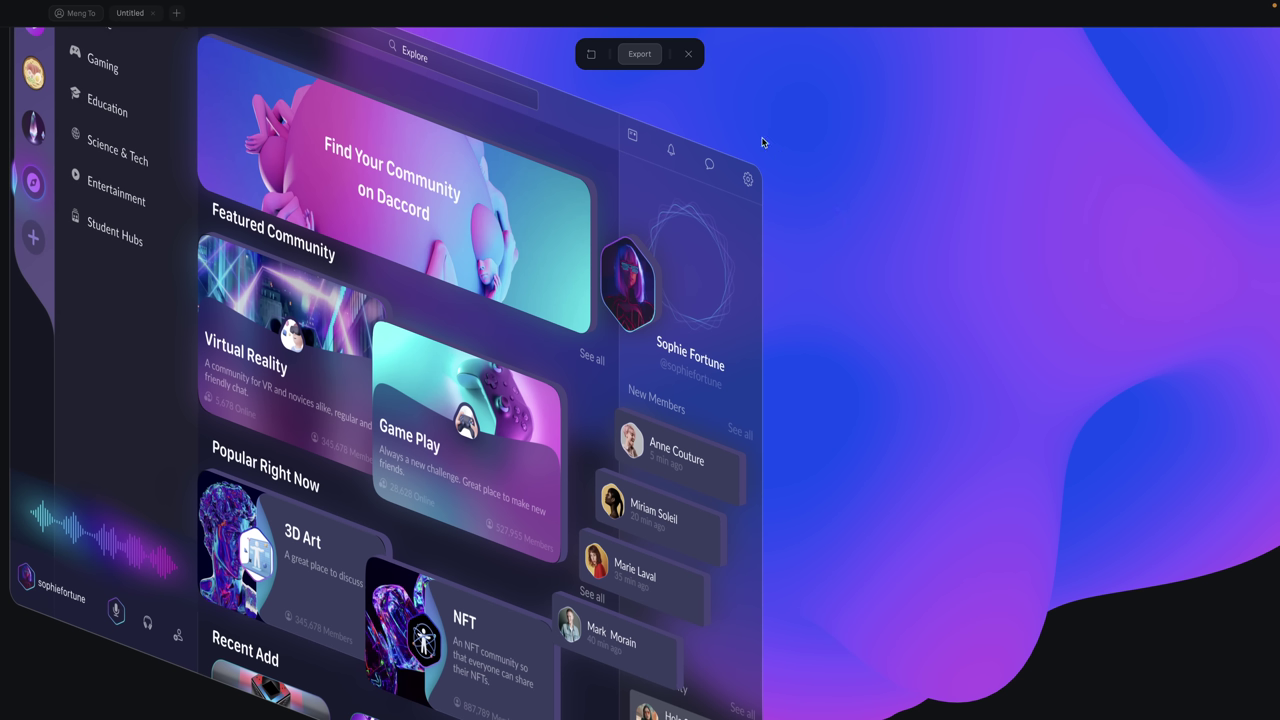
- Close the preview and set the duration of the Avatar's Start event transition to 5 seconds
click(689, 56)
click(1205, 381)
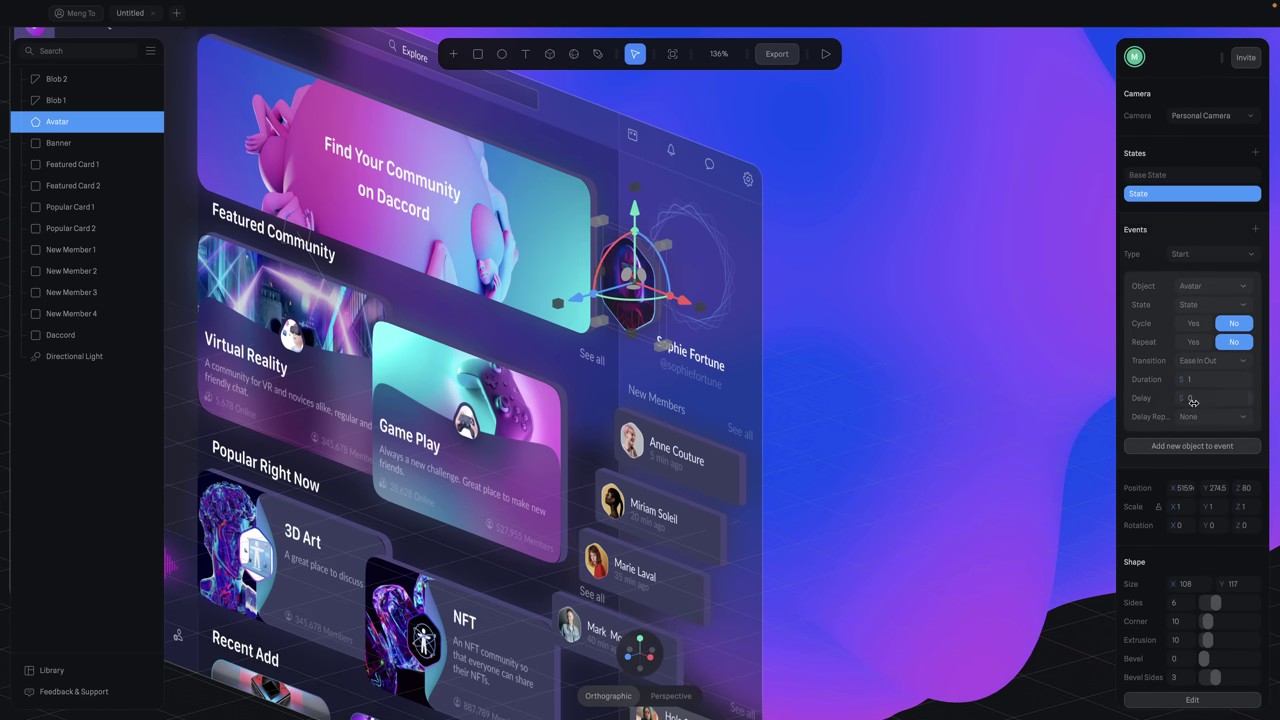
text(5)
key(Return)
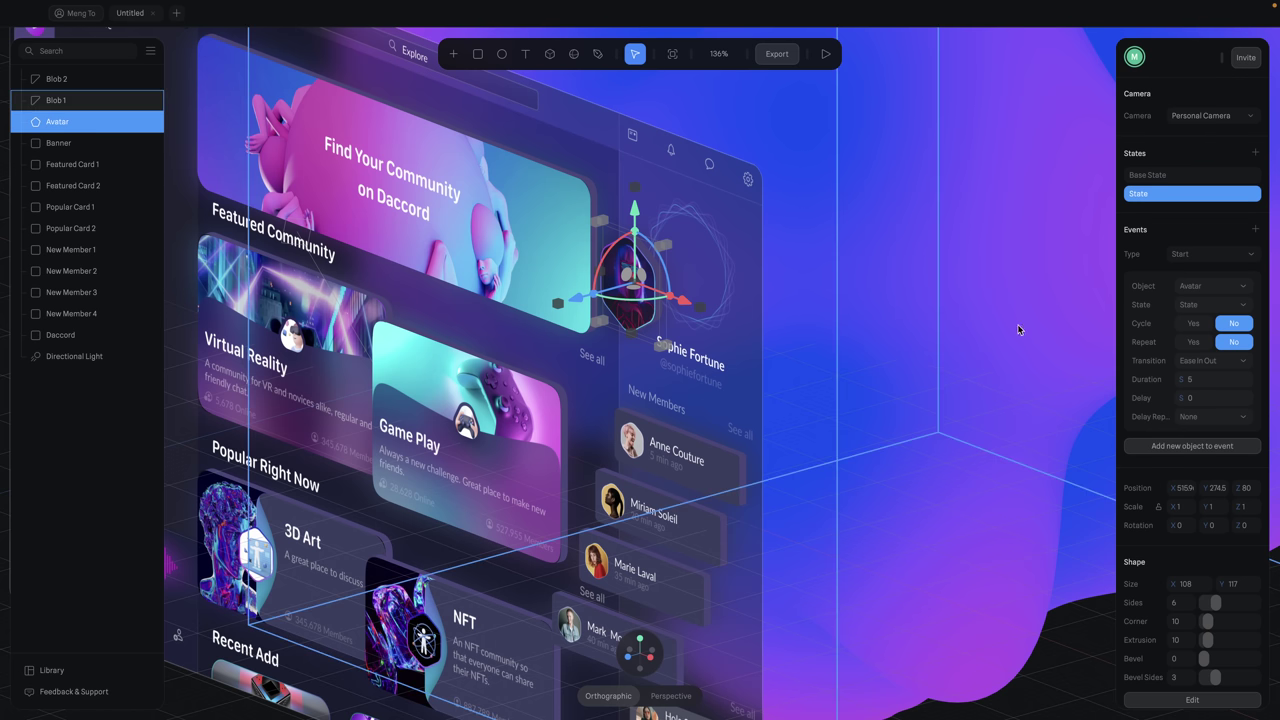
- Add a second state to the Avatar and give it a Color material layer in the copied light turquoise
click(1255, 154)
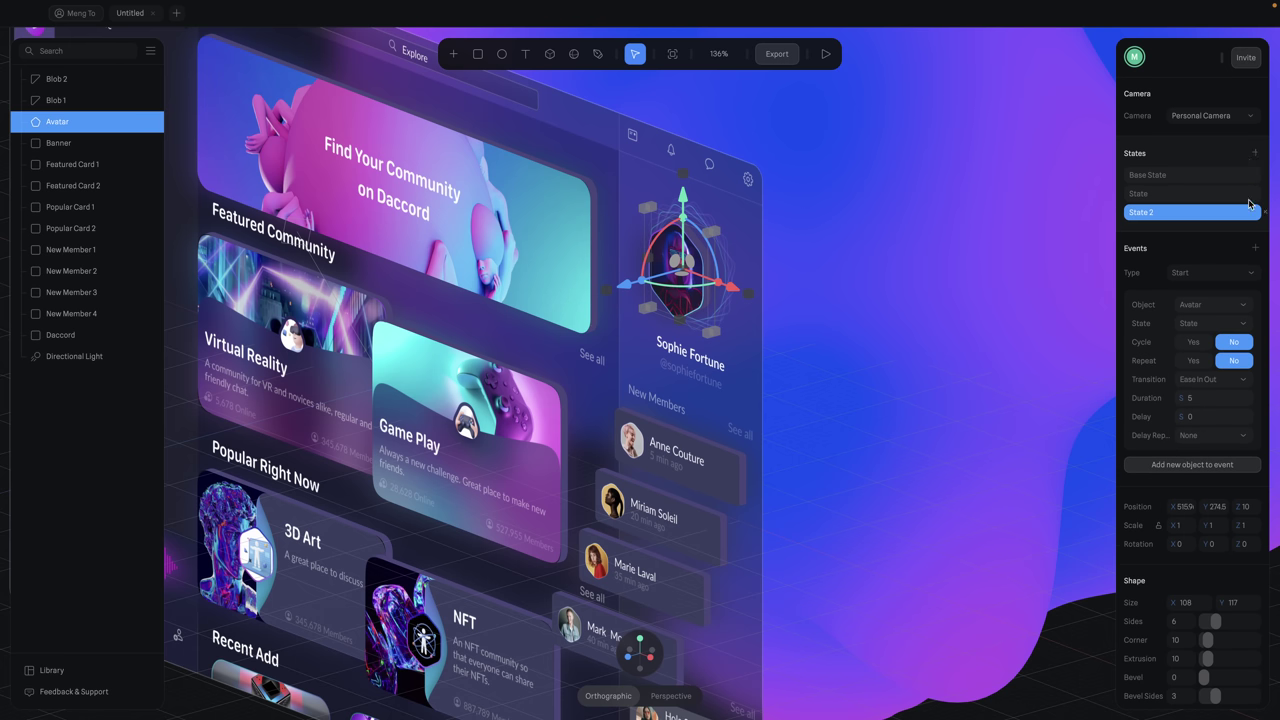
click(1163, 178)
click(1164, 216)
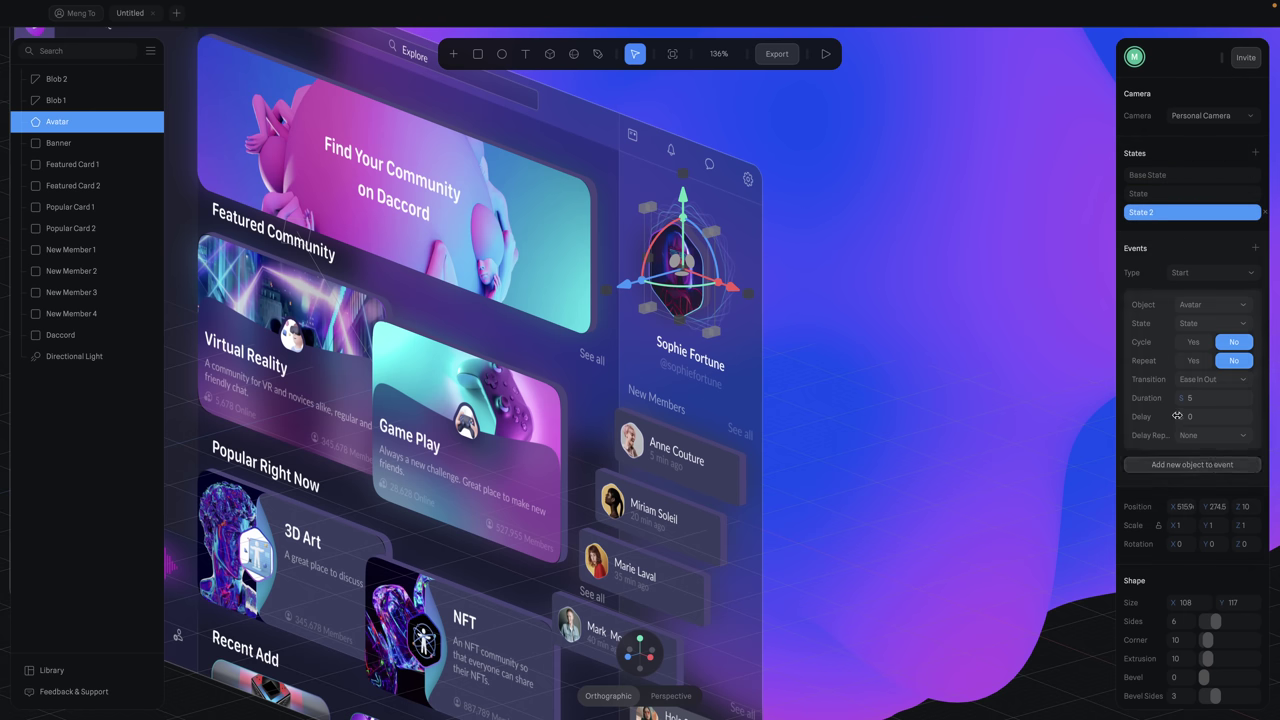
scroll(1200, 440, down, 8)
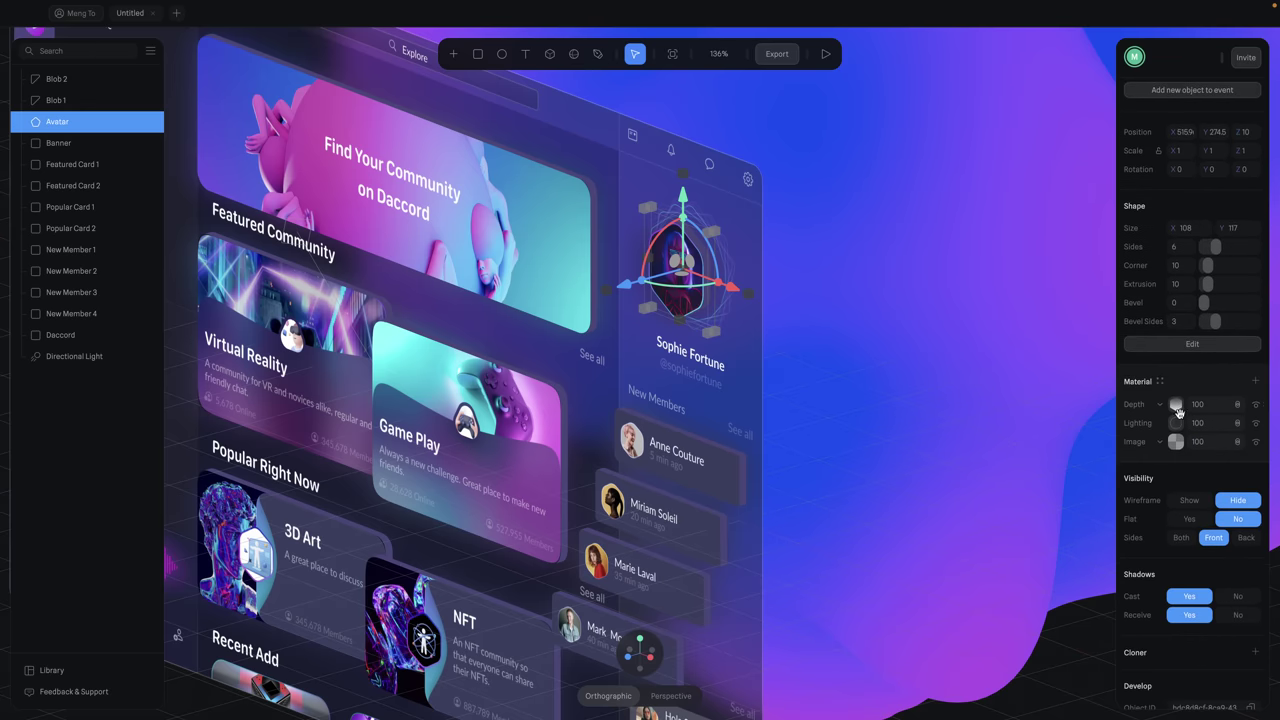
click(1255, 381)
click(1198, 407)
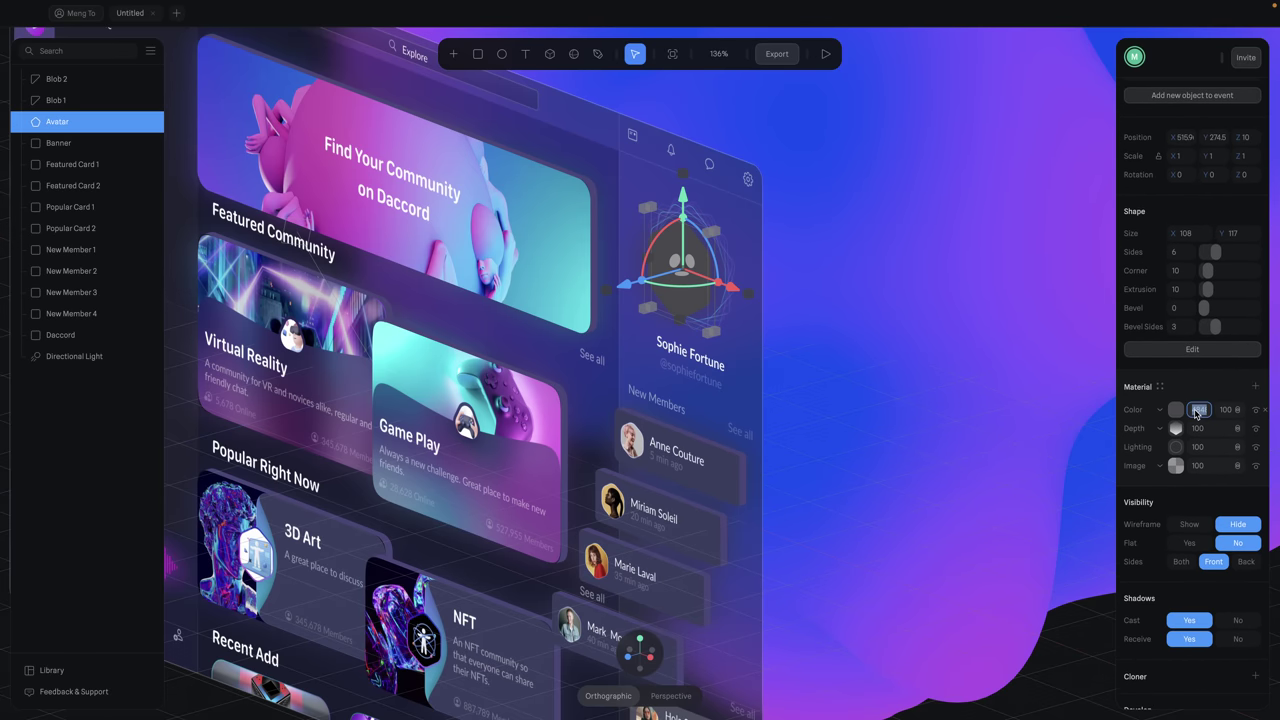
key(BackSpace)
key(ctrl+v)
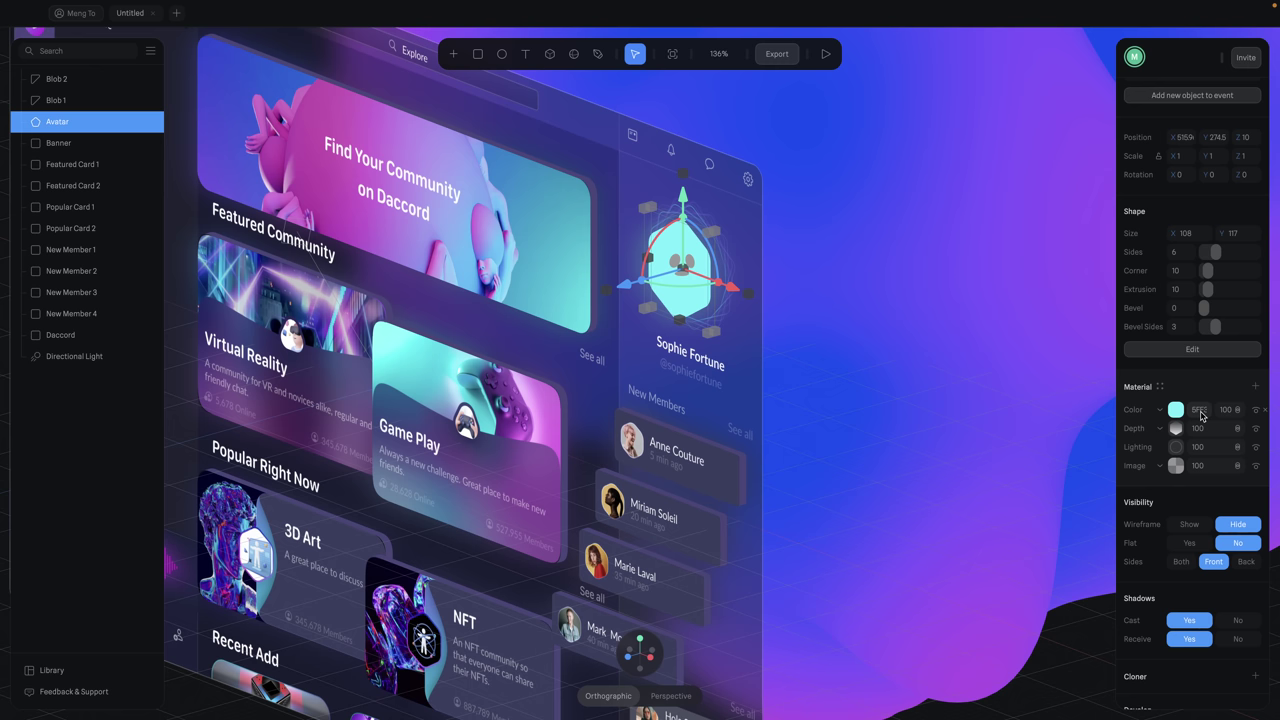
- Set the turquoise Color layer's opacity to 50 and move it directly below the Depth layer
click(1236, 416)
text(50)
key(Return)
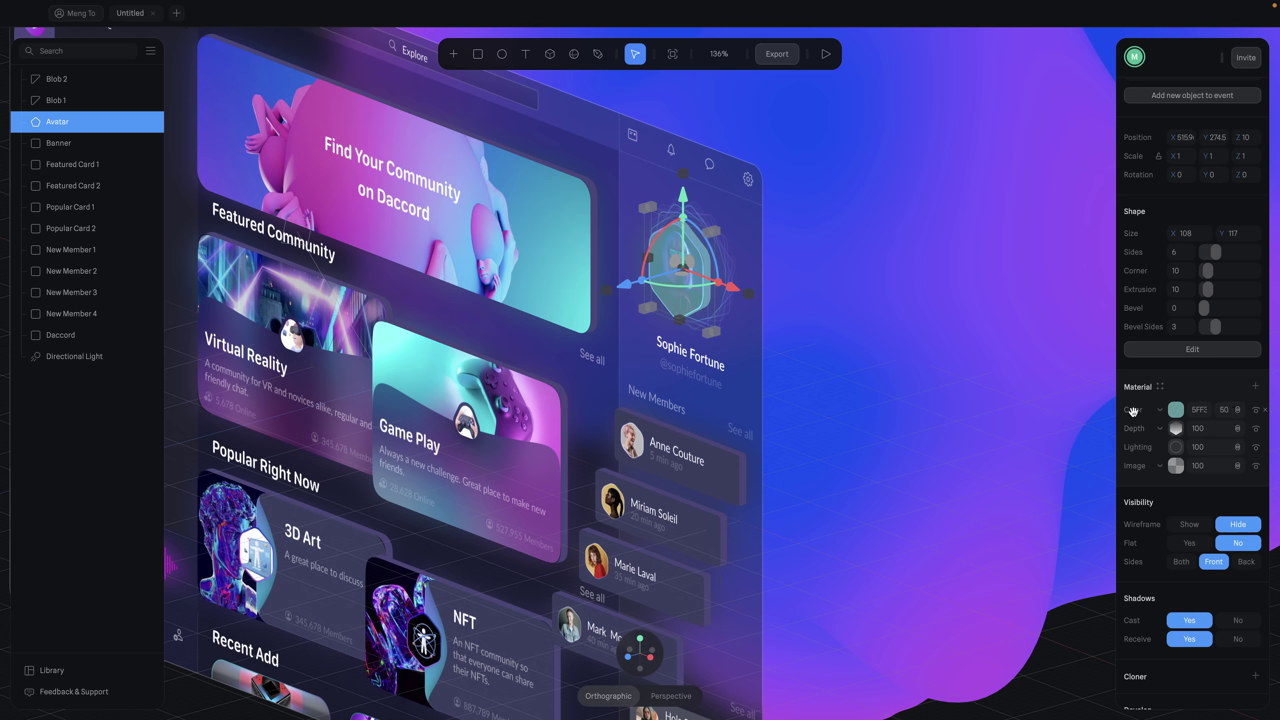
drag(1135, 409, 1133, 430)
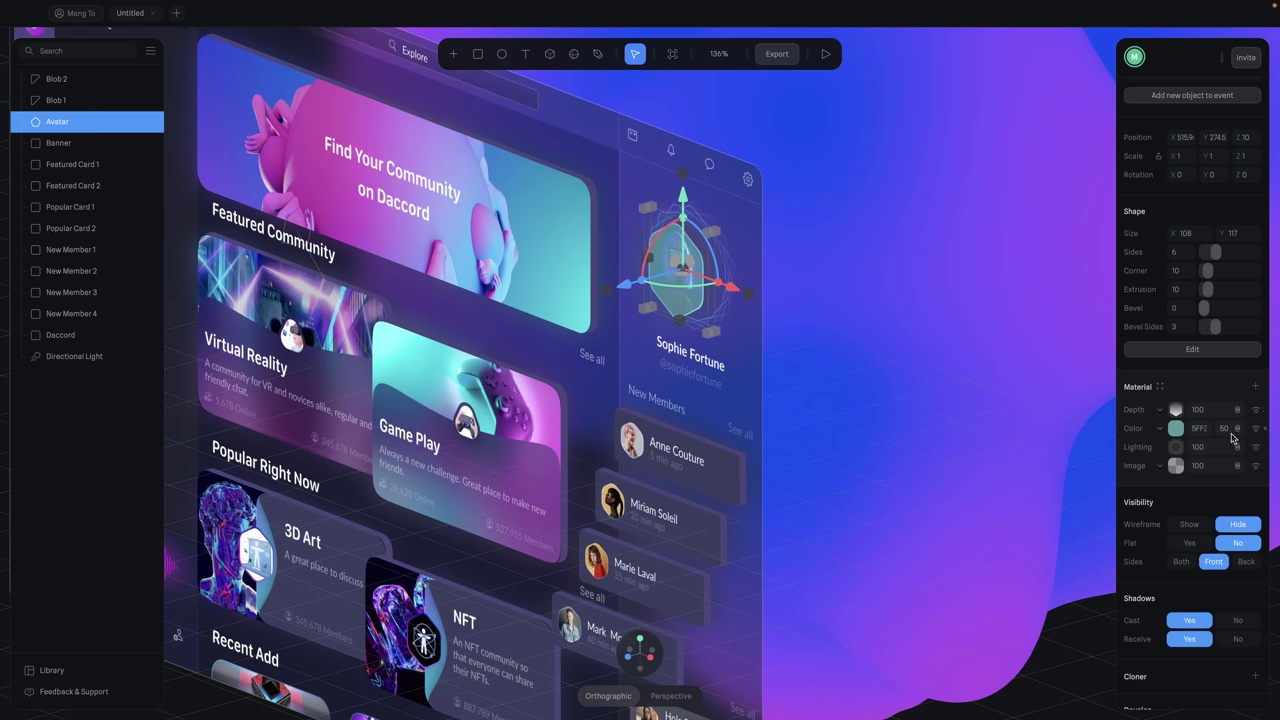
- Compare the Avatar's three states and add a Mouse hover event that transitions it to State 2
scroll(1150, 428, up, 5)
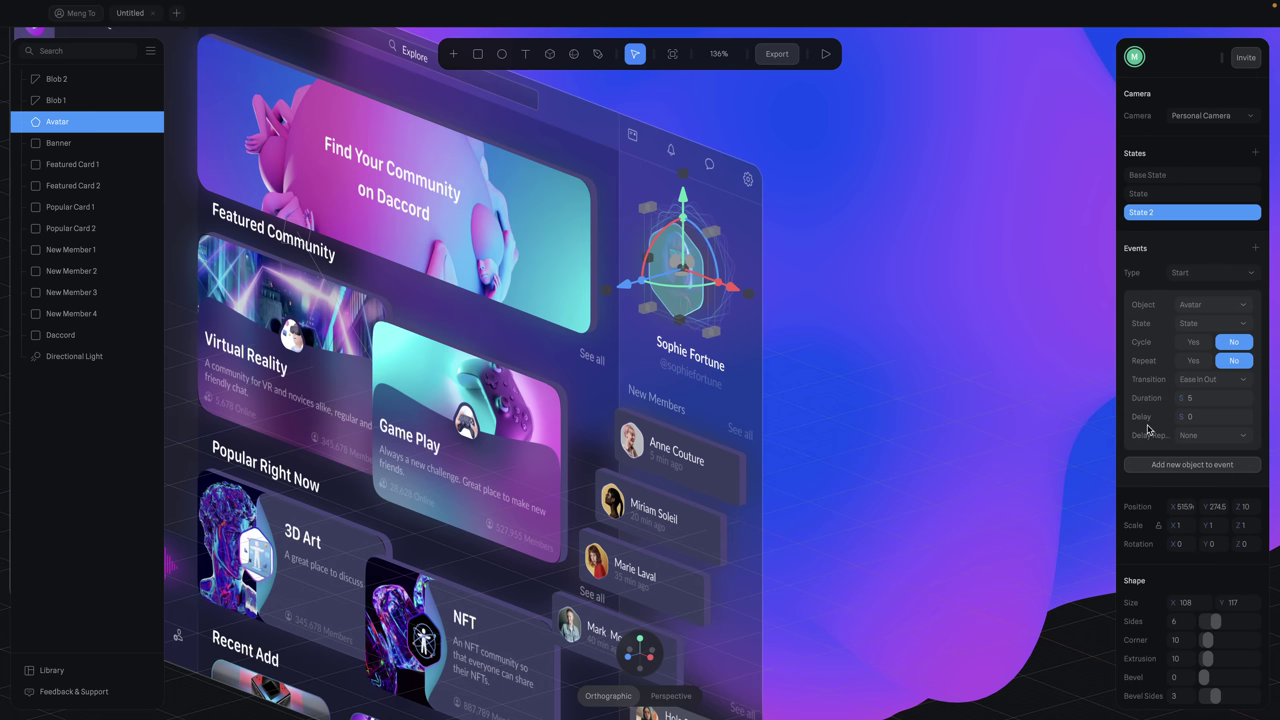
click(1168, 178)
click(1160, 198)
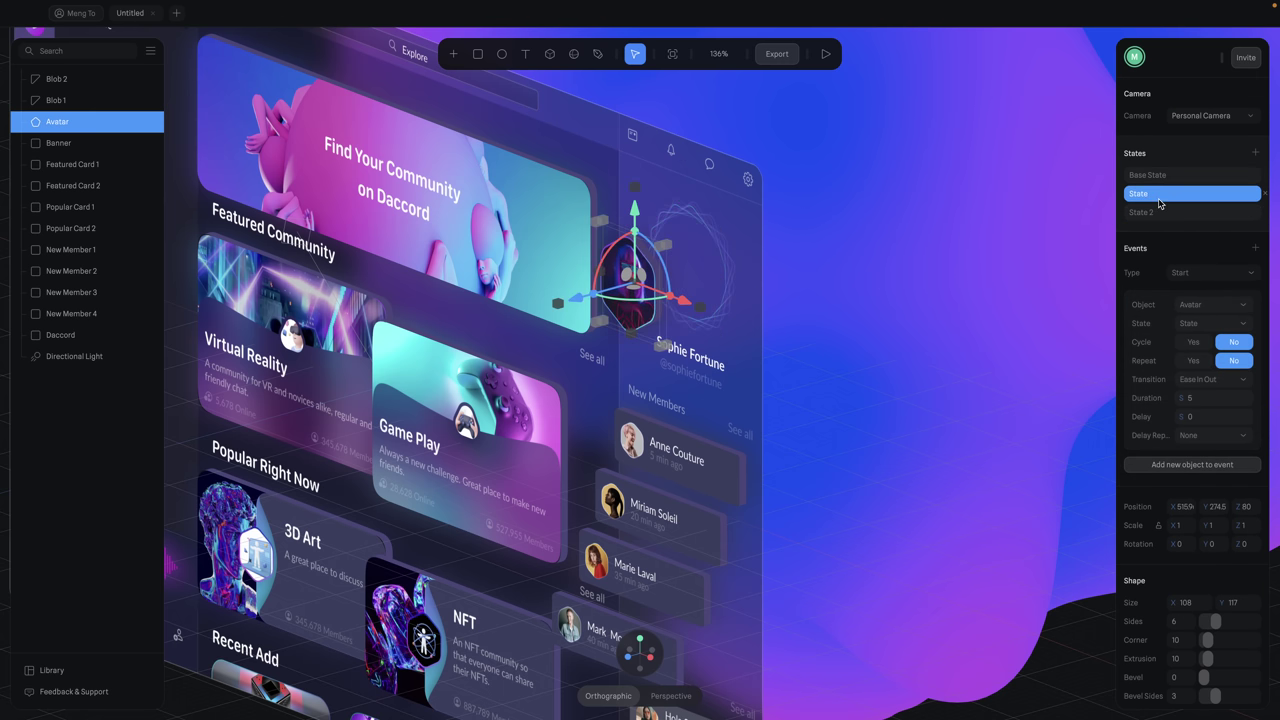
click(1165, 177)
click(1165, 194)
click(1168, 213)
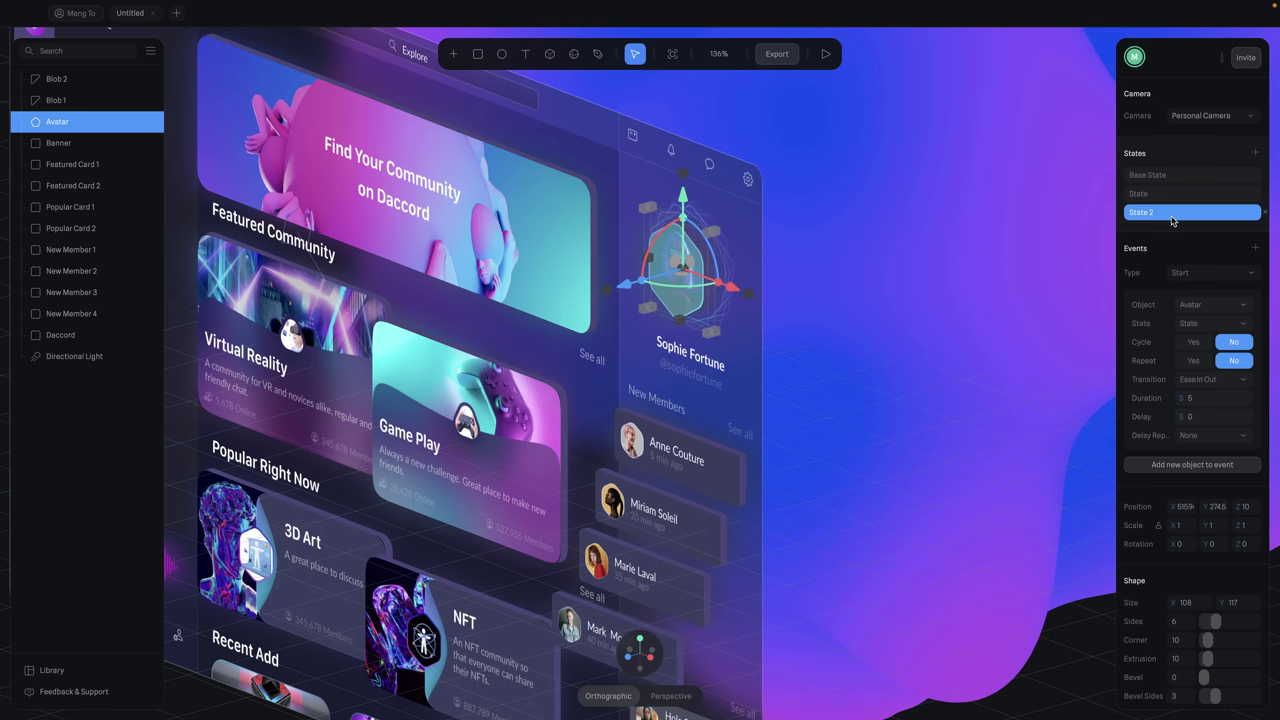
click(1256, 252)
scroll(1186, 412, down, 2)
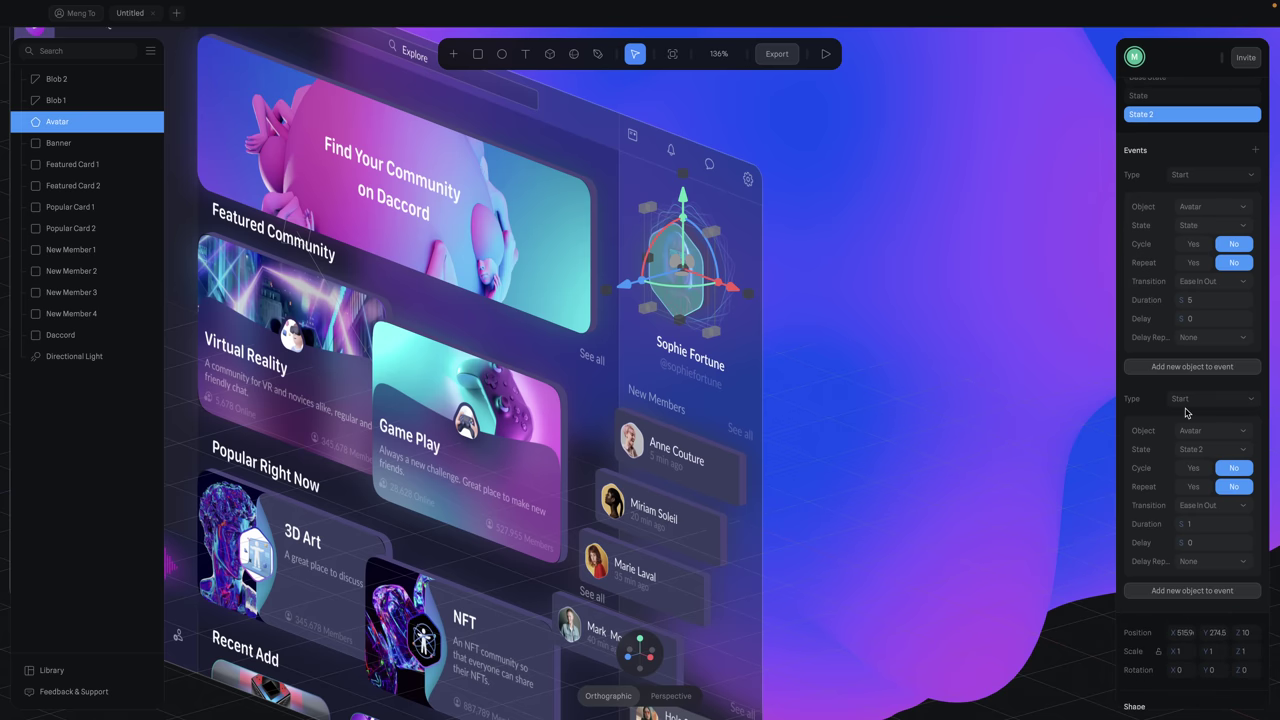
click(1200, 401)
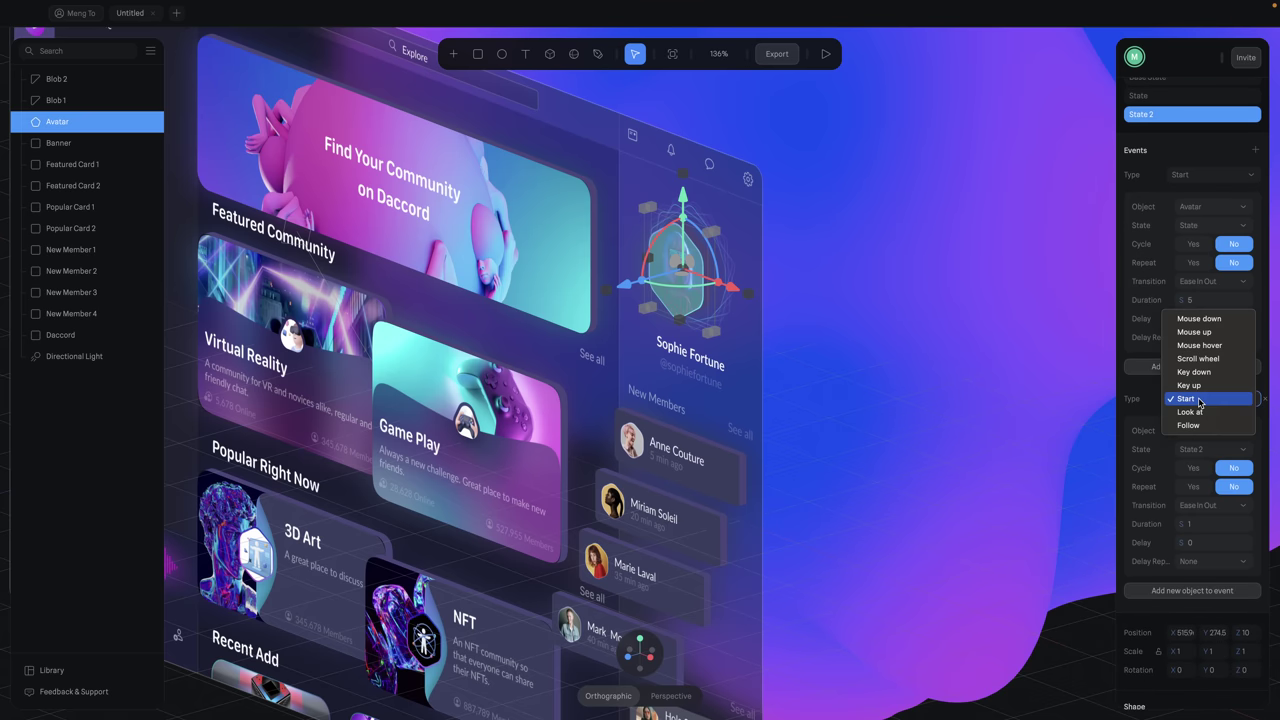
click(1200, 345)
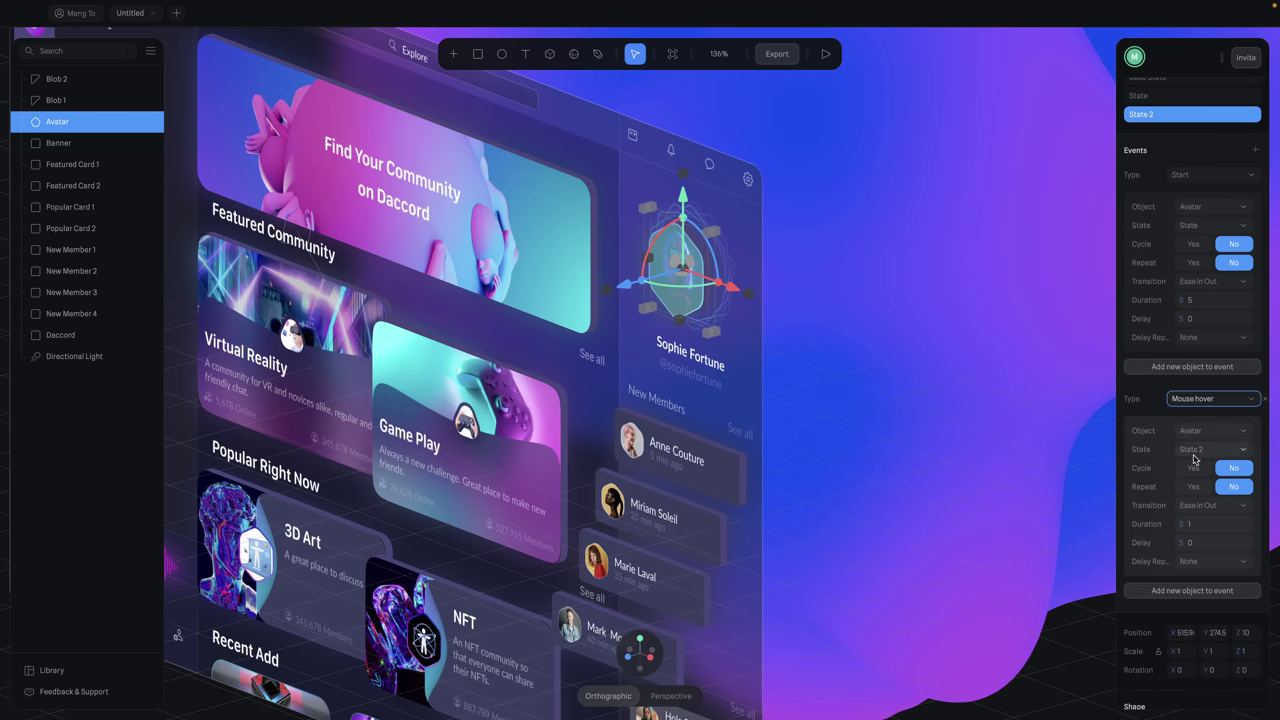
- Set the Mouse hover event's transition to Spring and preview the Avatar's hover effect
click(1210, 507)
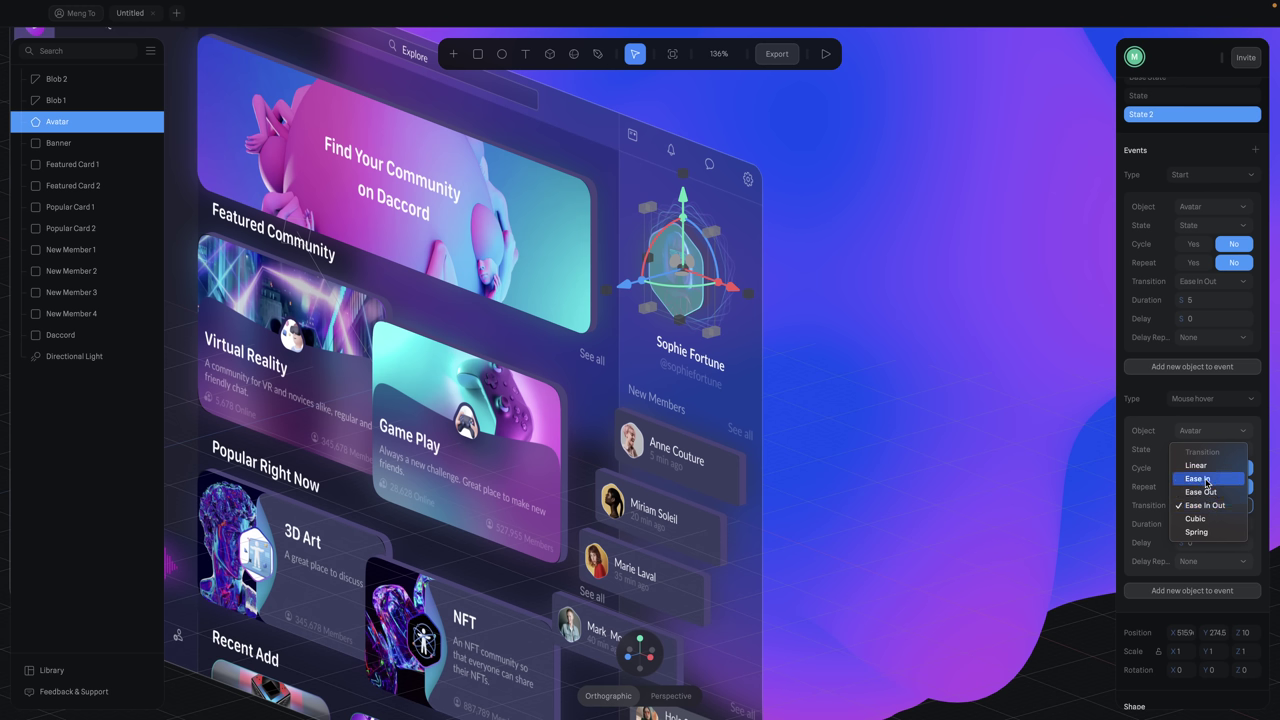
click(1213, 533)
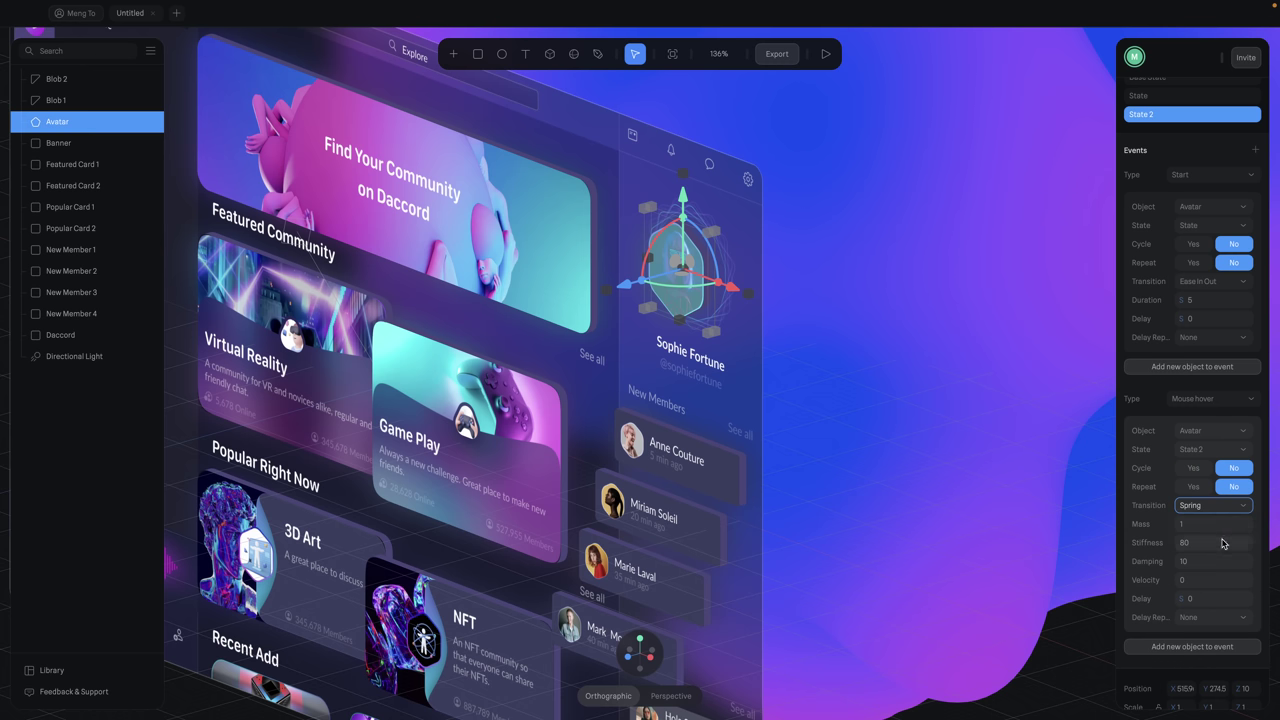
click(1195, 525)
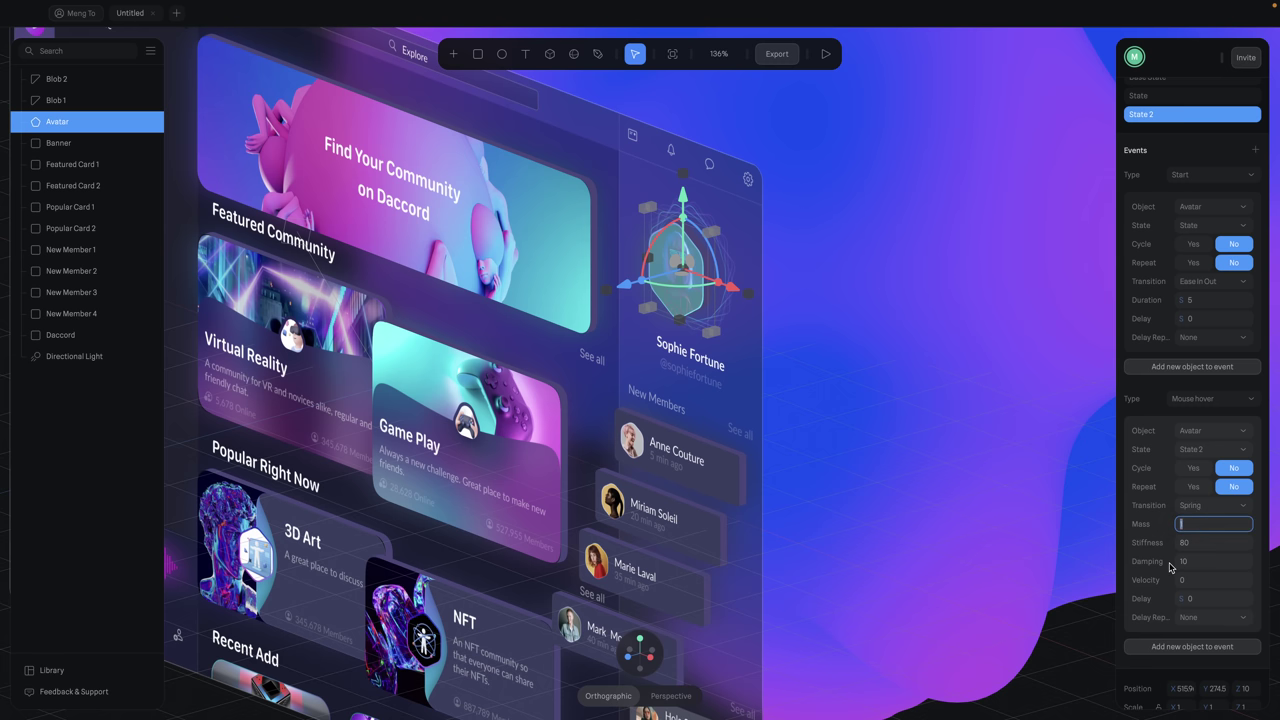
key(ctrl+backslash)
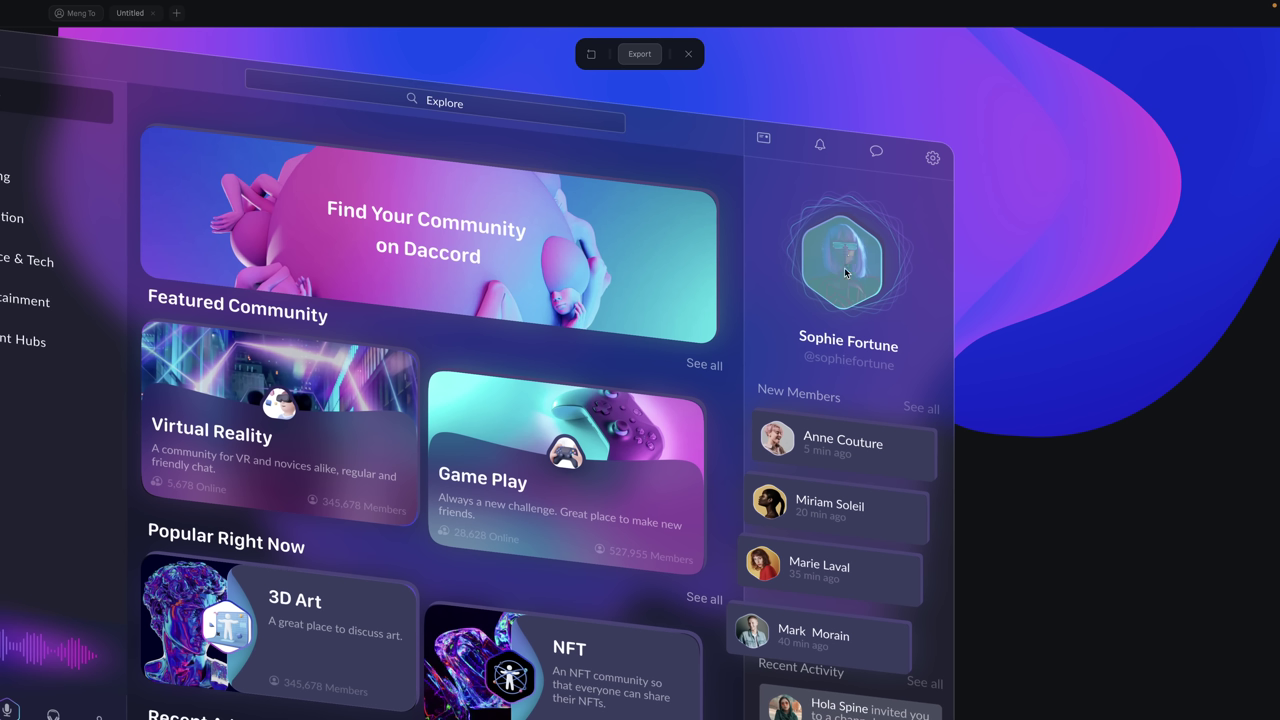
- Close the preview and set the delay of the Avatar's Start event to 0.60
key(Escape)
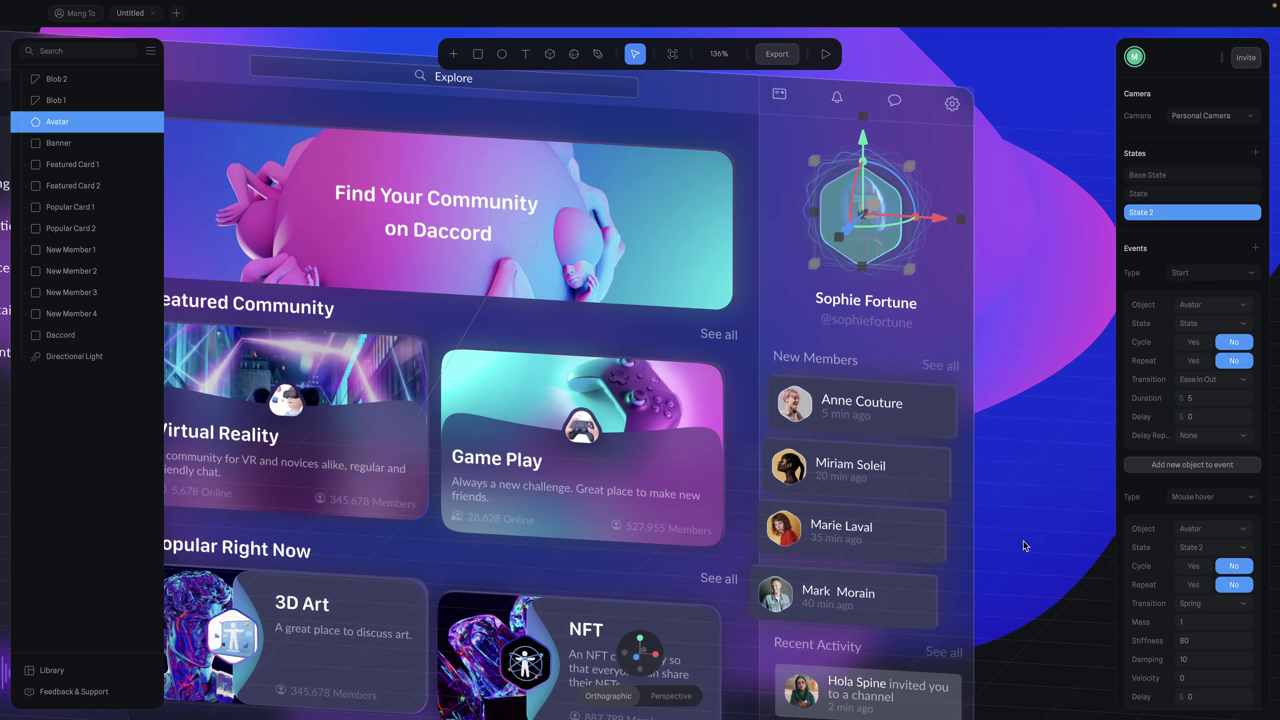
click(1215, 416)
text(0.60)
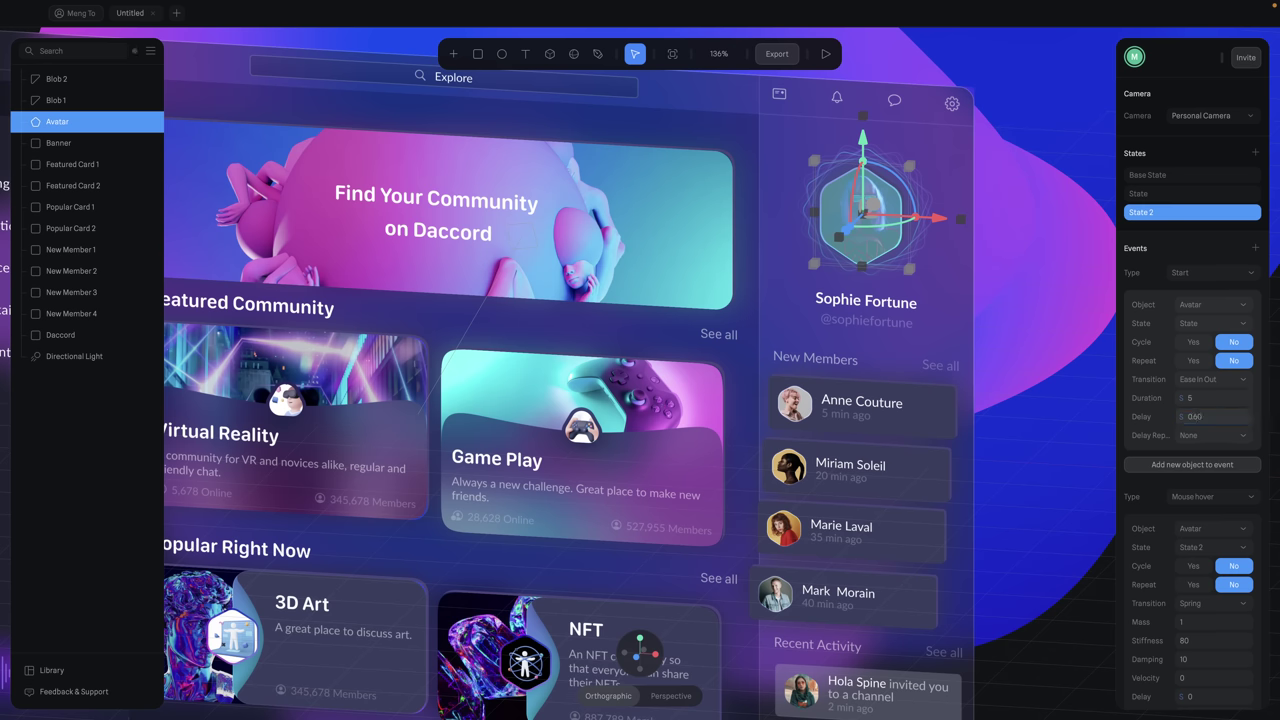
- Add a state to the New Member 1 card and set that state's Z position to 20
click(862, 405)
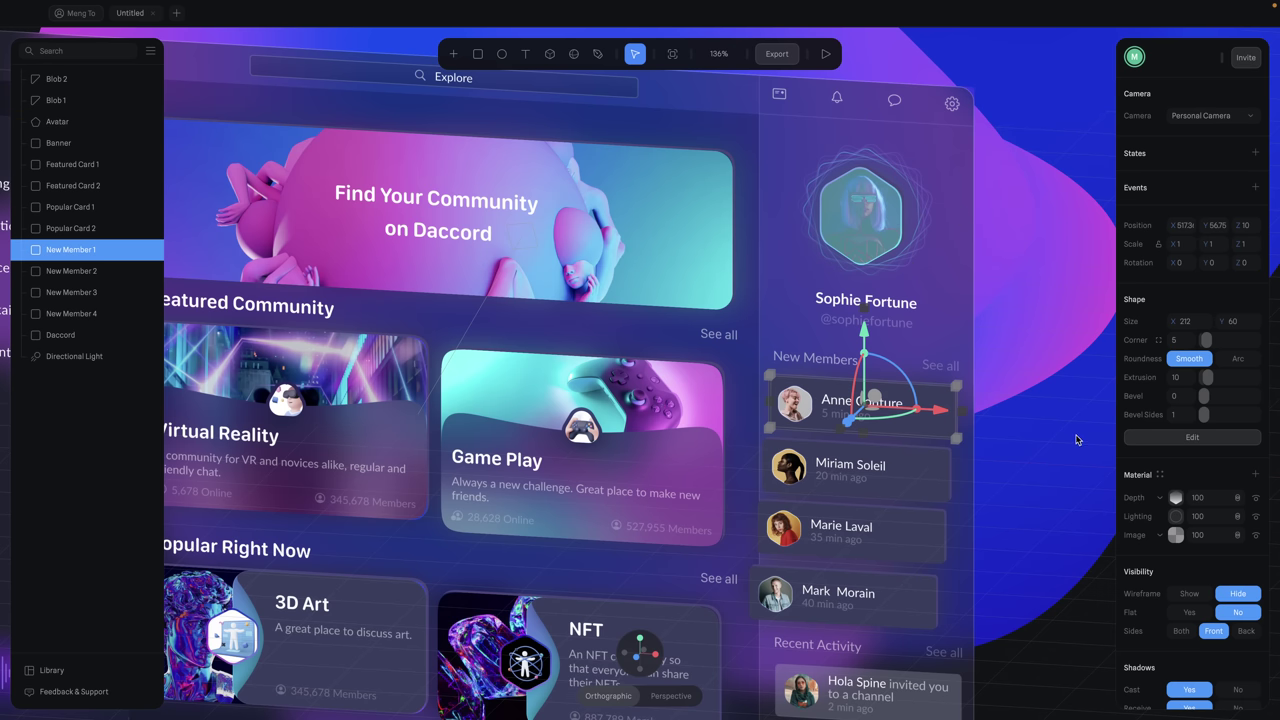
click(1256, 153)
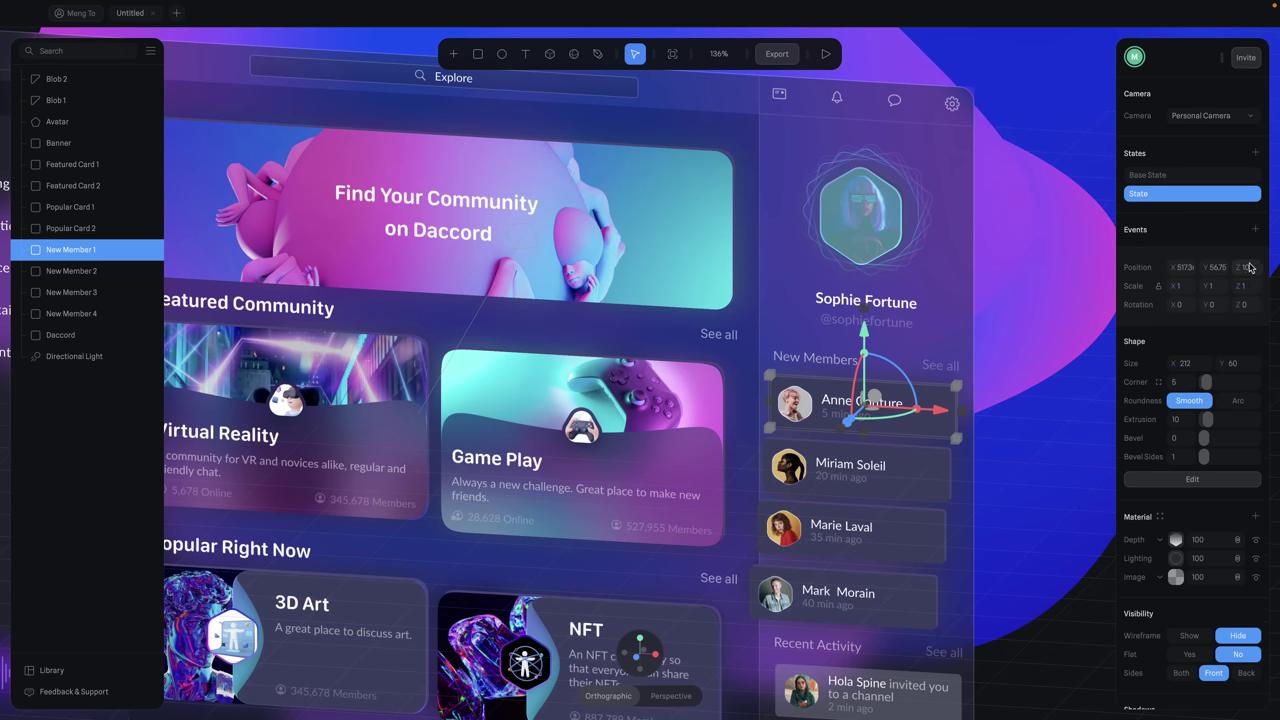
text(20)
key(Return)
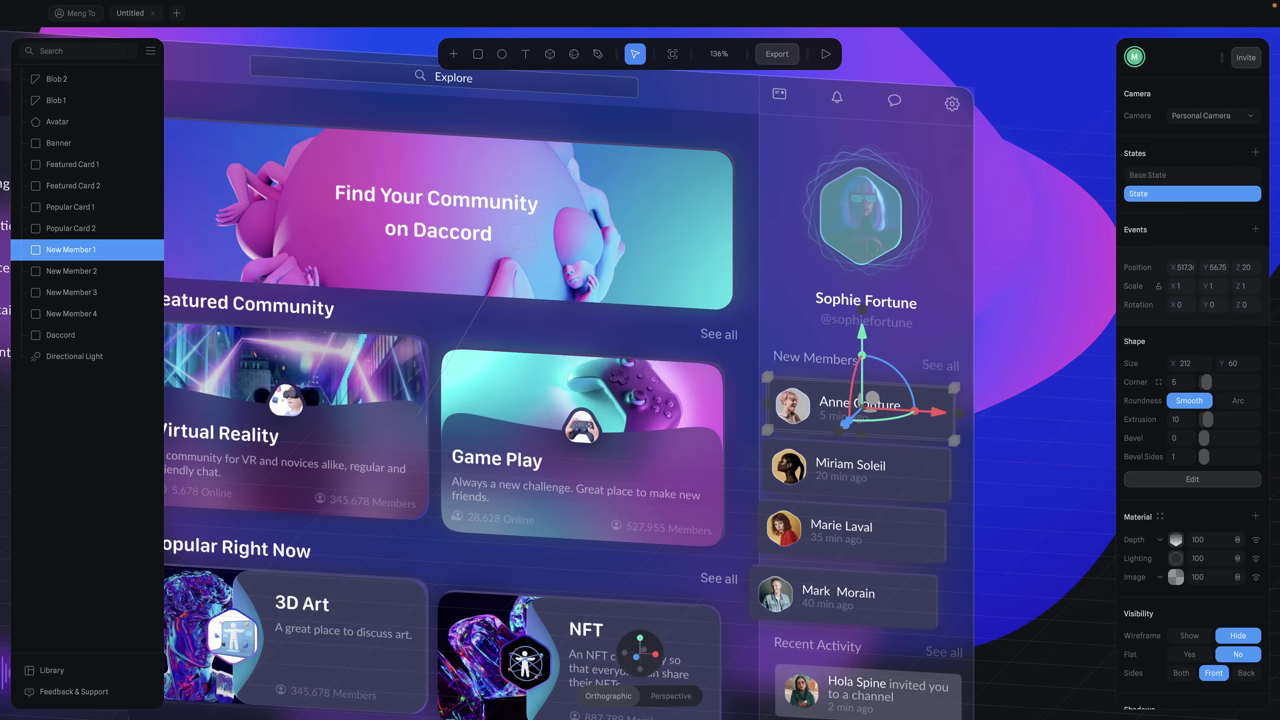
- Set the New Member 2 card's base Z position to 10 and add a state to it
key(Down)
click(1250, 226)
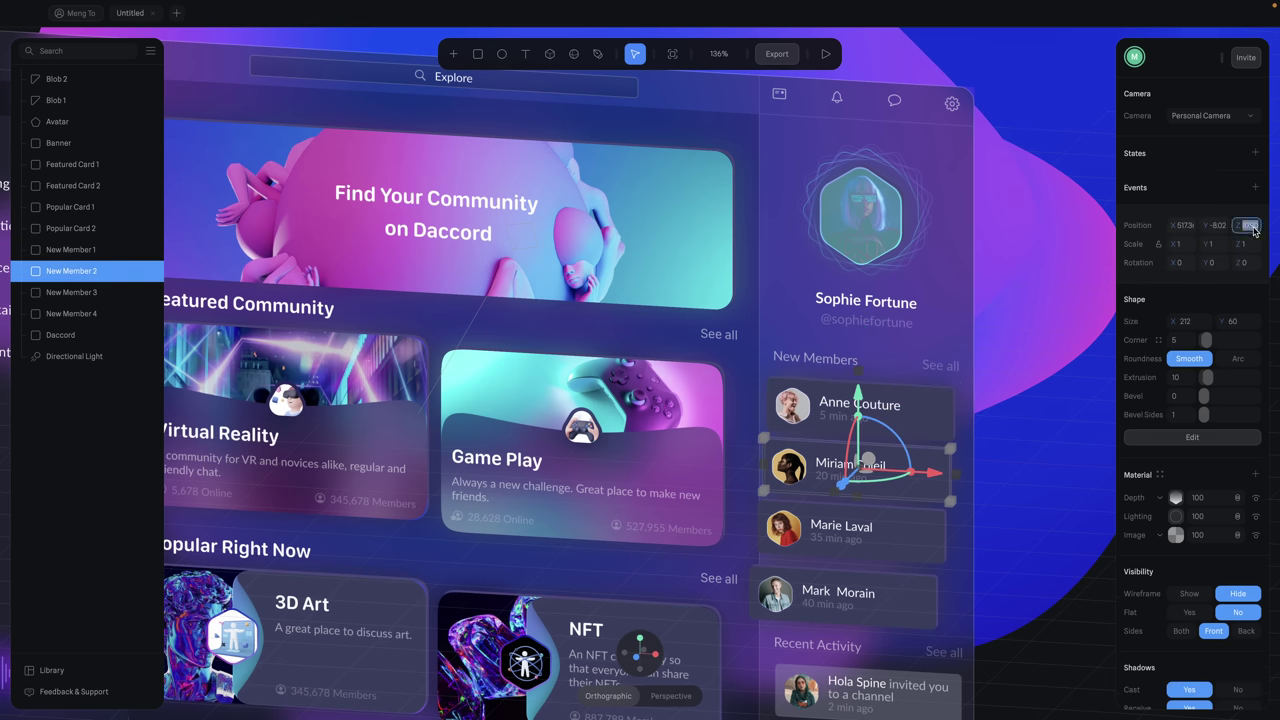
text(10)
key(Return)
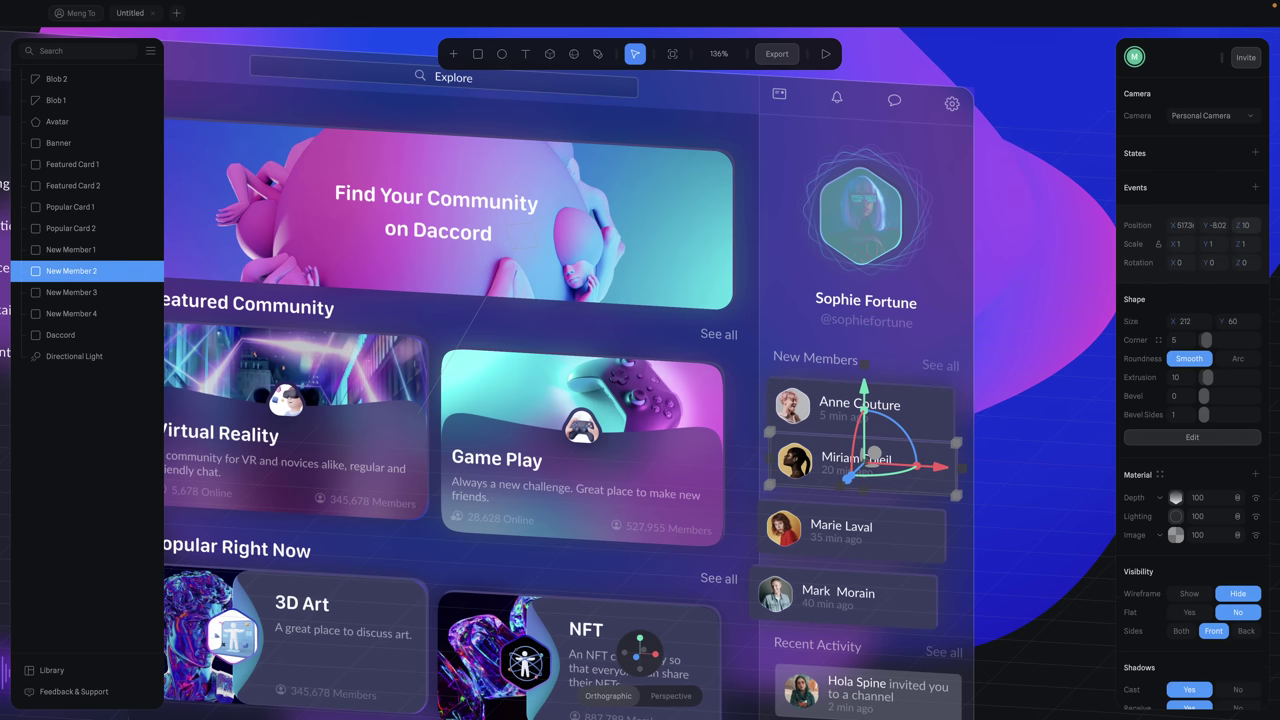
click(1255, 153)
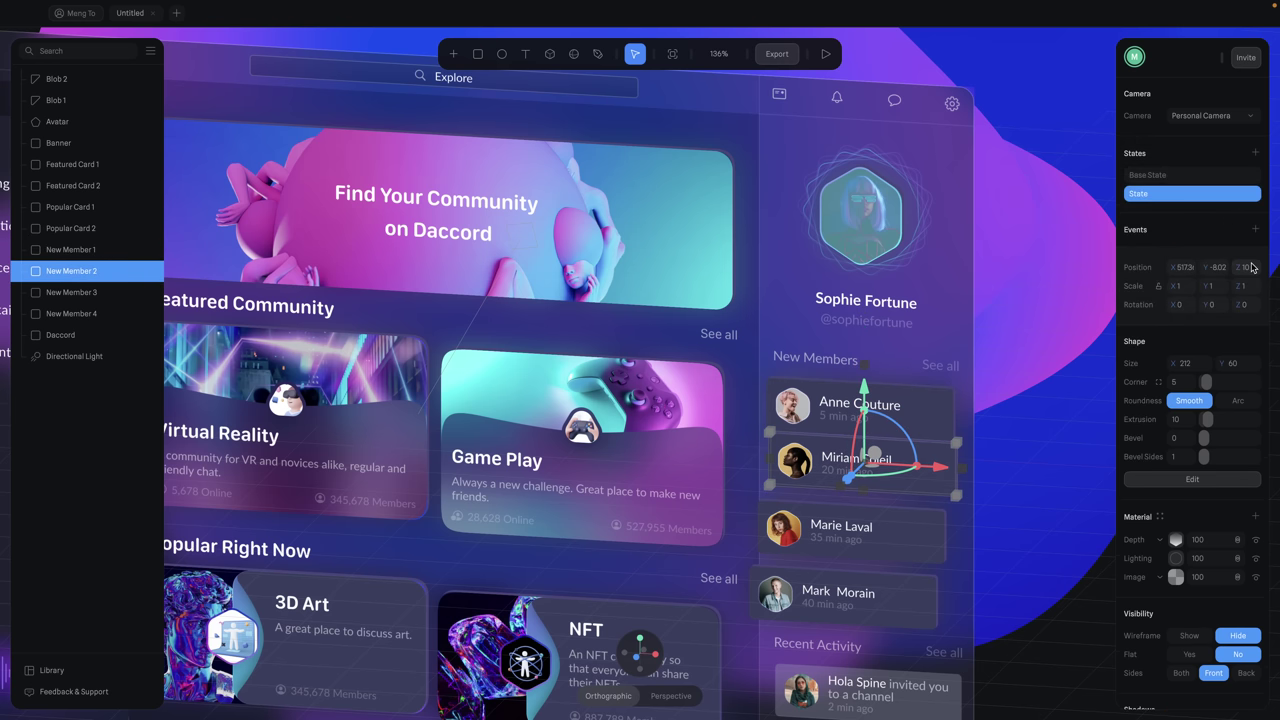
- Set the New Member 3 card's base Z position to 10 and add a state with Z position 100
key(Down)
click(1254, 229)
text(10)
key(Return)
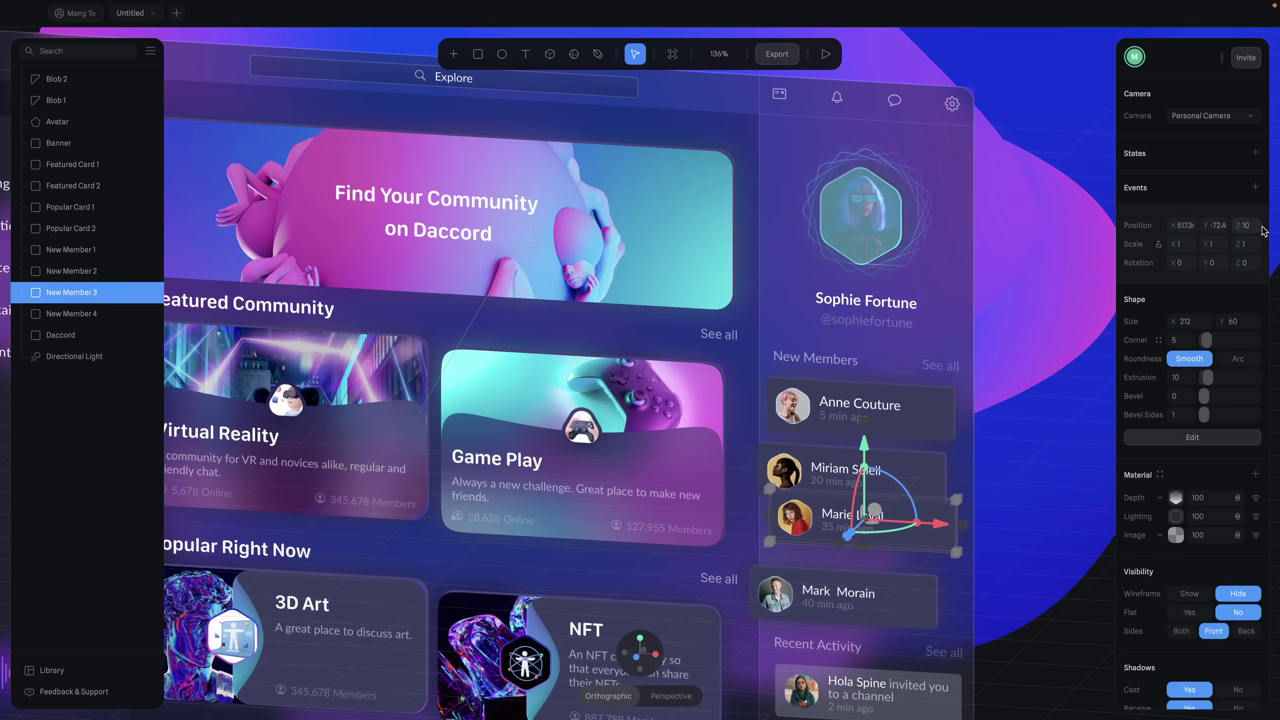
click(1256, 153)
click(1247, 267)
text(100)
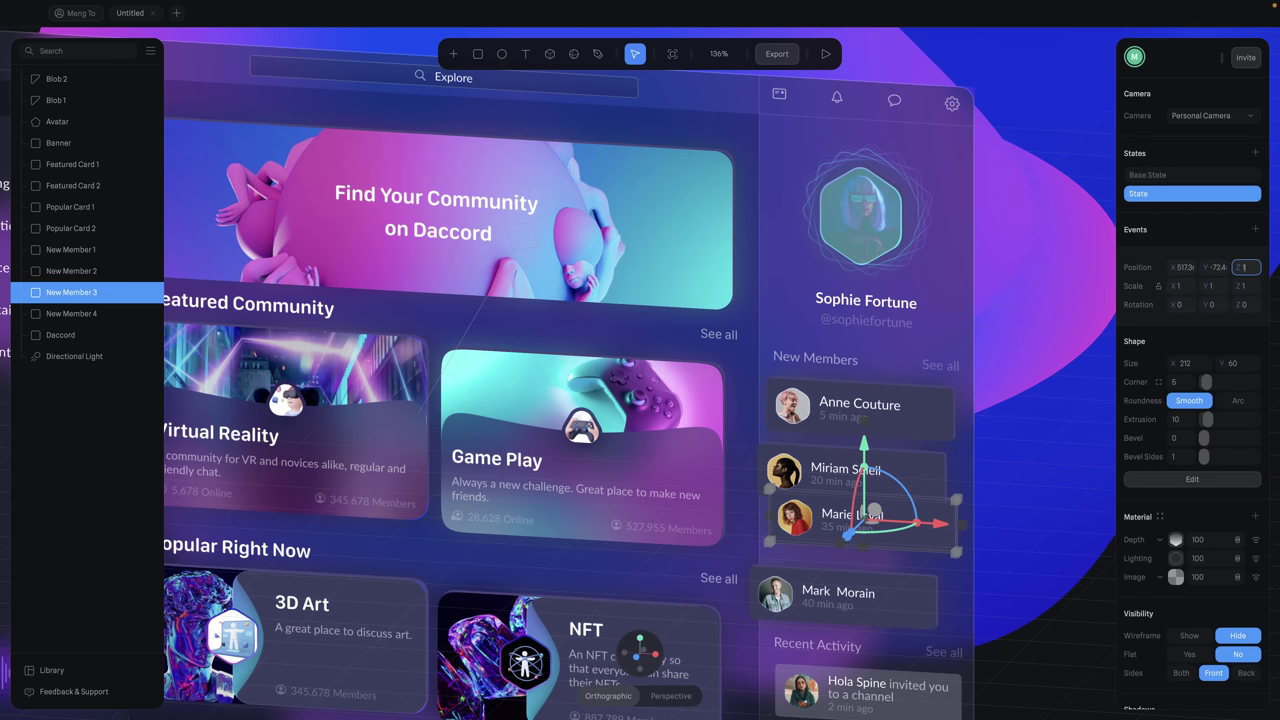
key(Return)
- Select the New Member 4 card
click(915, 595)
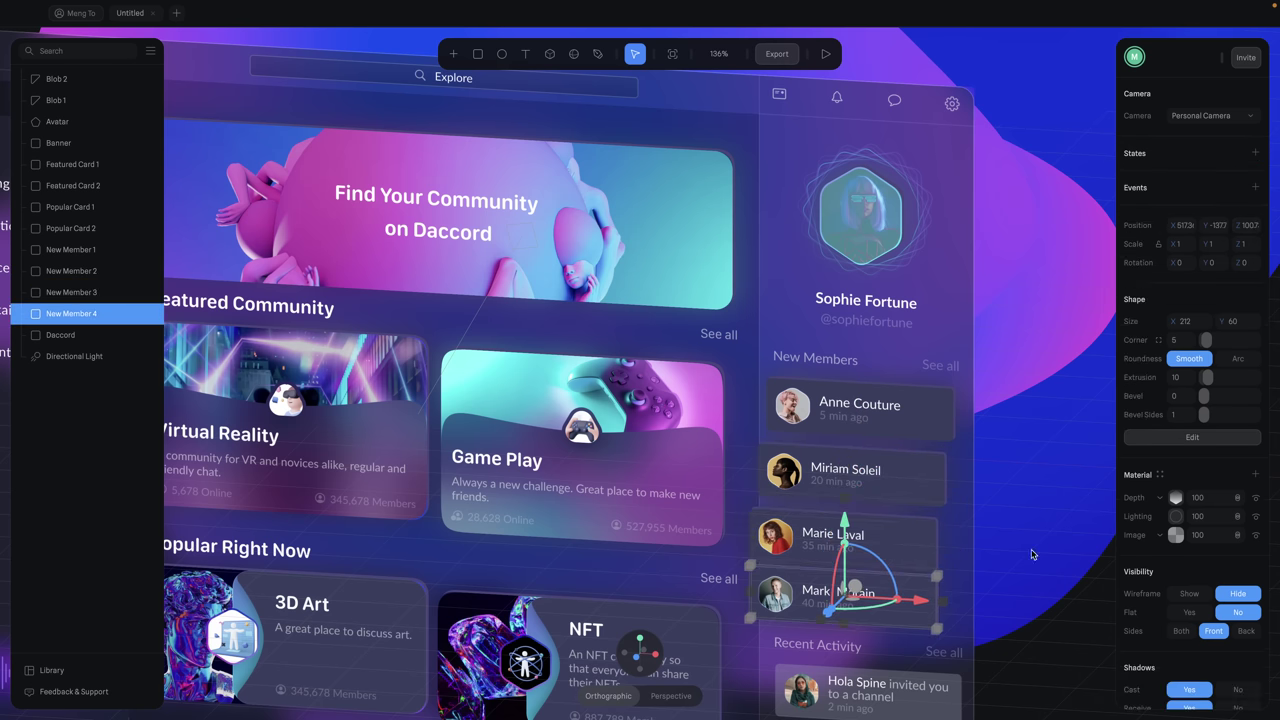
- Add a new state to New Member 4 with its Z position set to 140
click(1256, 153)
click(1247, 267)
text(1)
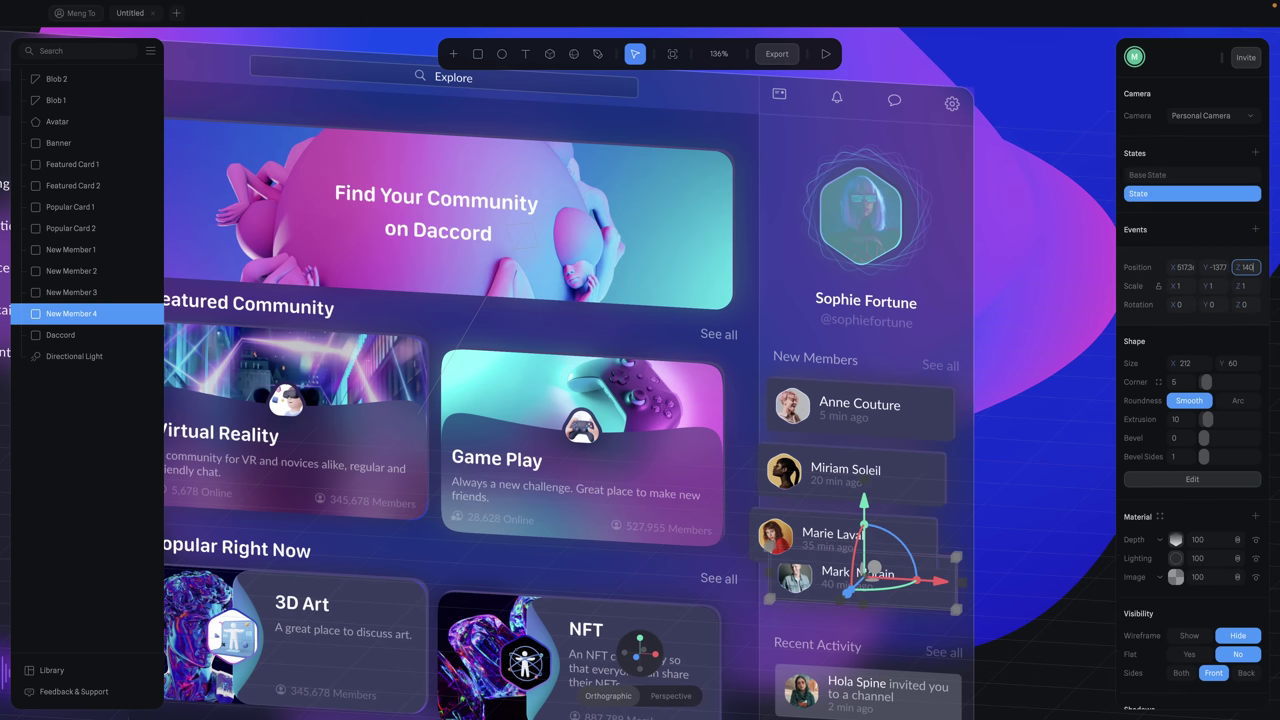
key(Return)
- Add a new state to the Banner with its Z position set to 30
click(620, 220)
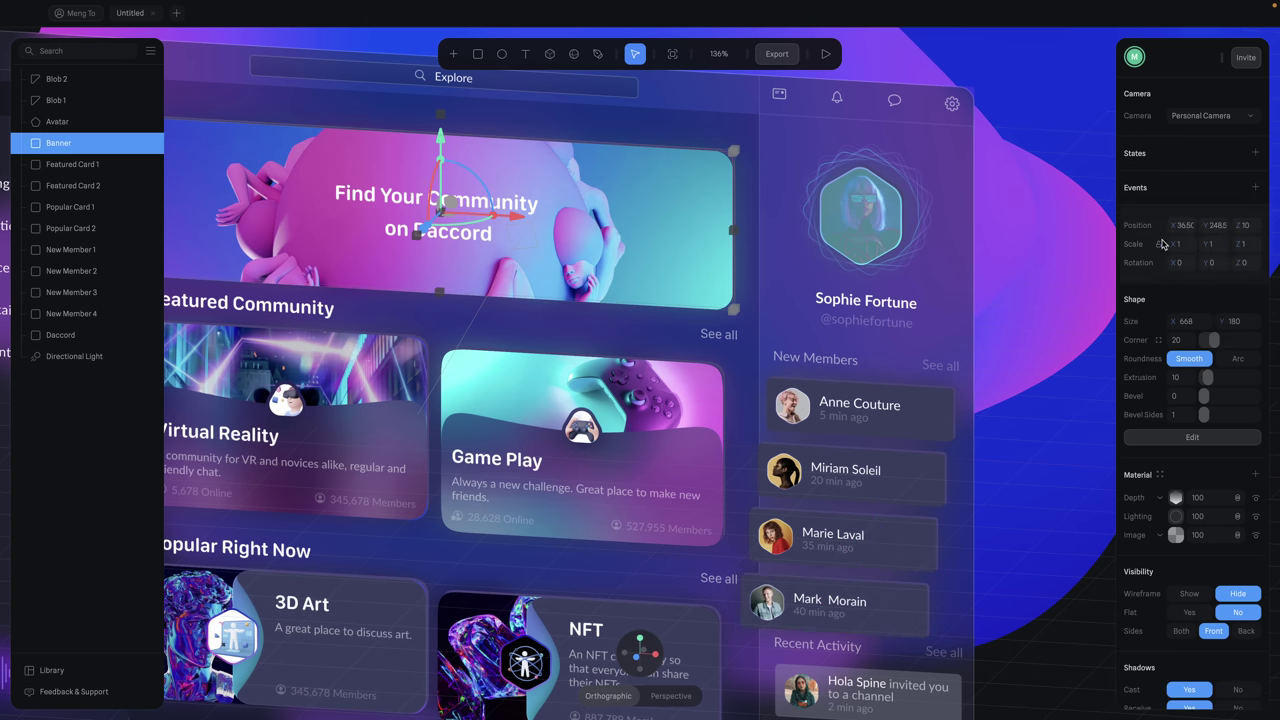
click(1256, 154)
click(1256, 265)
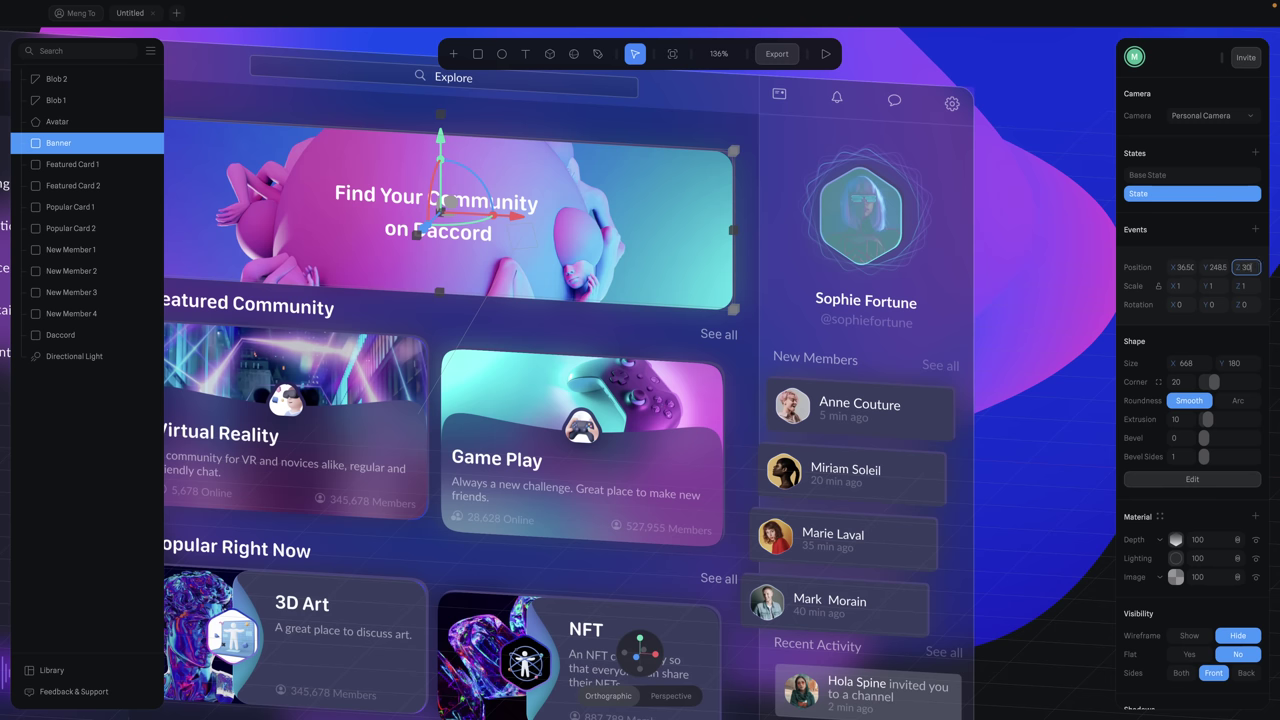
key(Return)
- Add a forward-shifted state to Featured Card 1 and a new state with Z position 90 to Featured Card 2
click(376, 452)
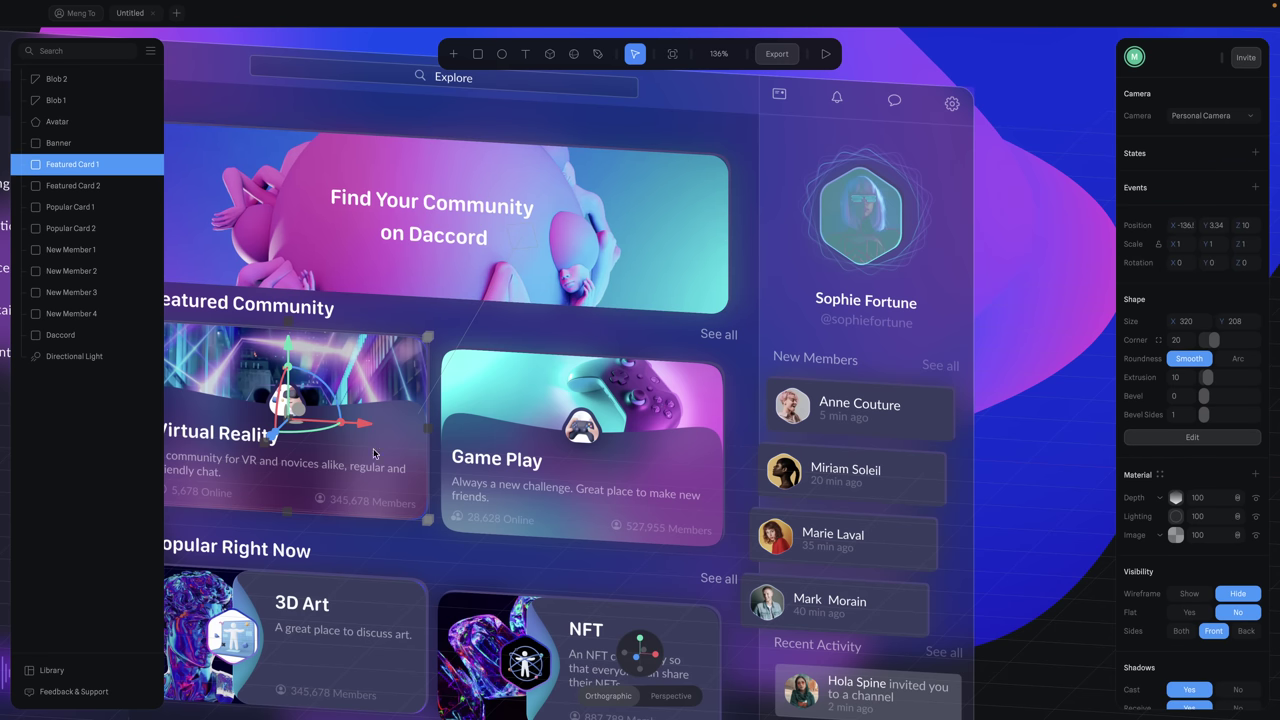
click(1255, 153)
click(650, 399)
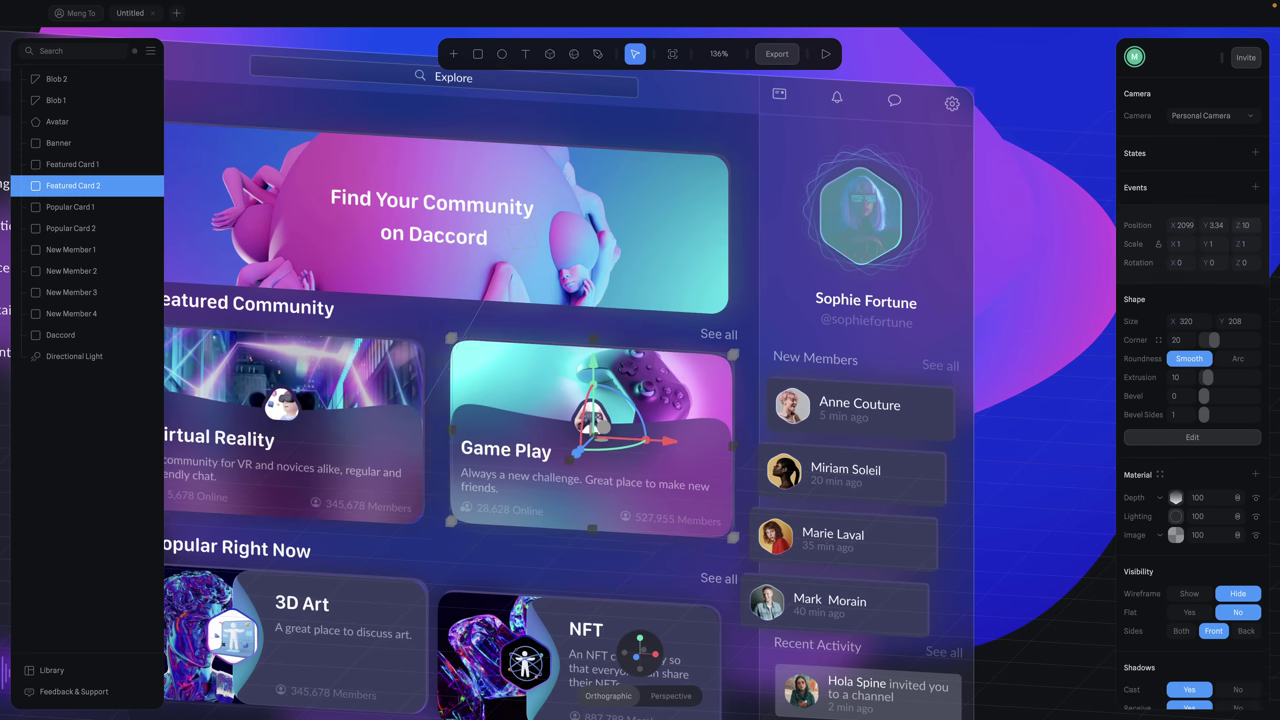
click(1255, 153)
click(1252, 267)
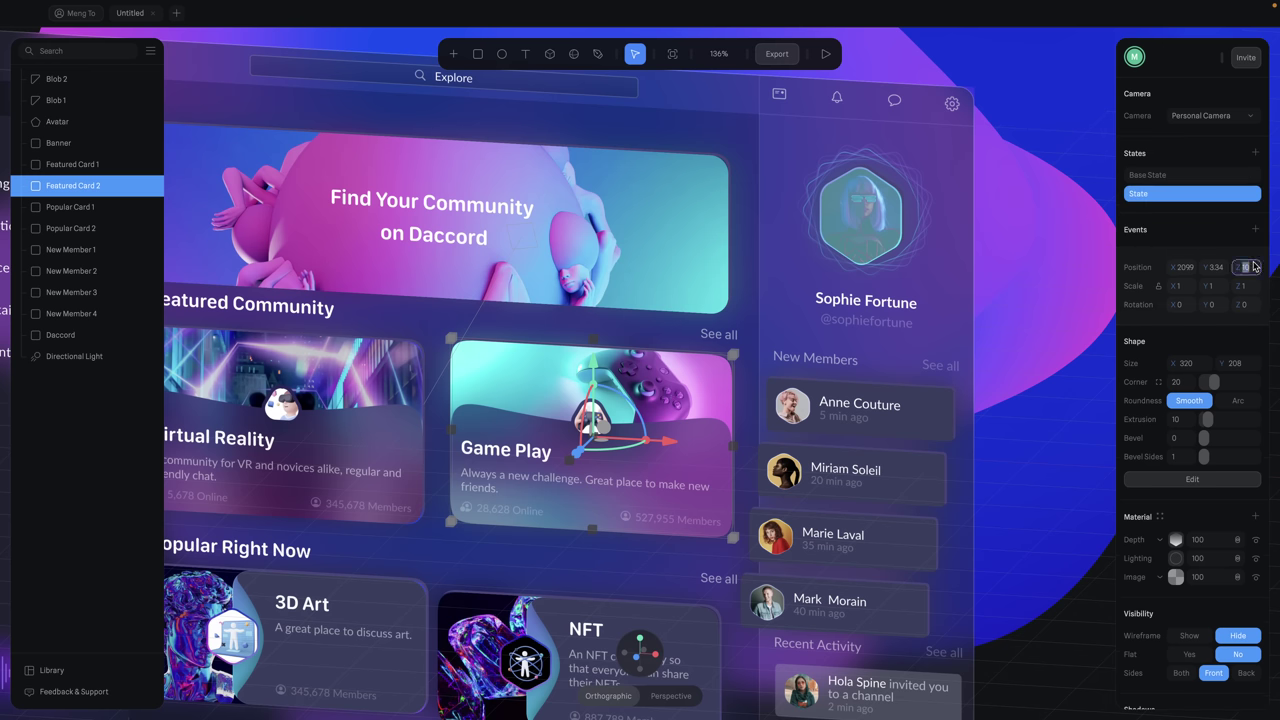
text(90)
key(Return)
- Add a state with a changed Z position to Popular Card 1 and one with Z position 90 to Popular Card 2
click(327, 634)
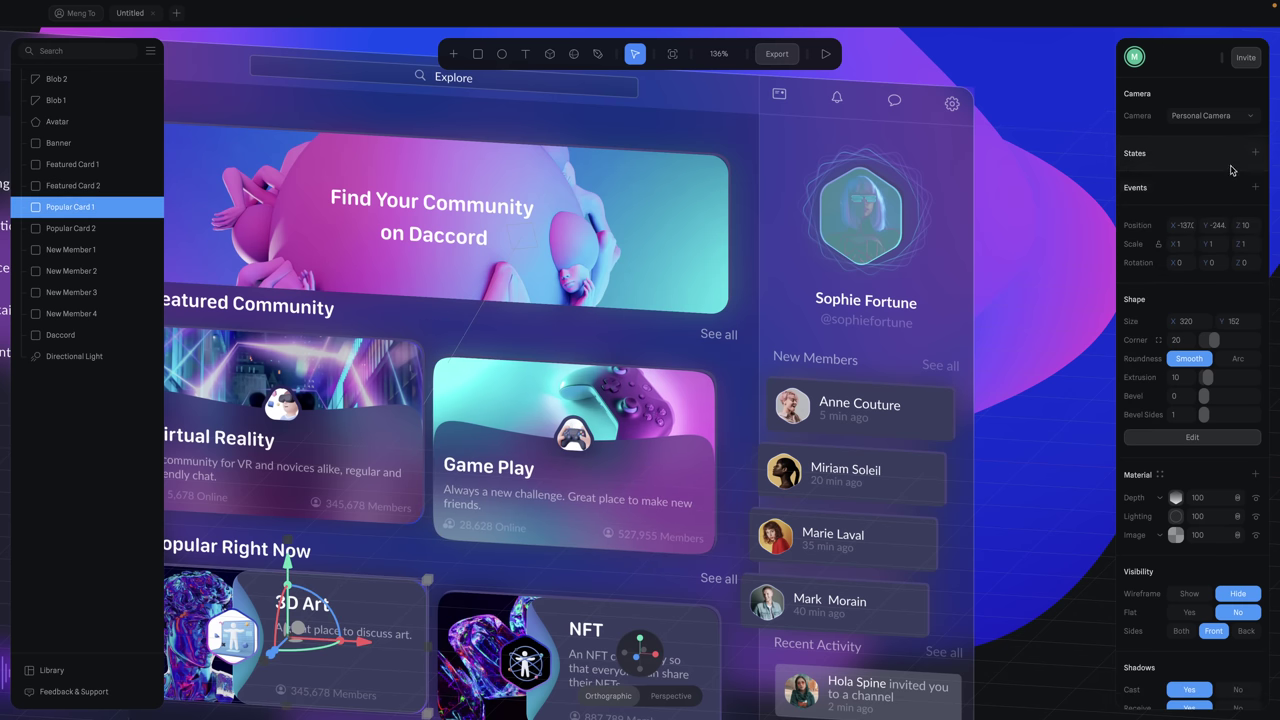
click(1254, 154)
click(1252, 267)
click(610, 615)
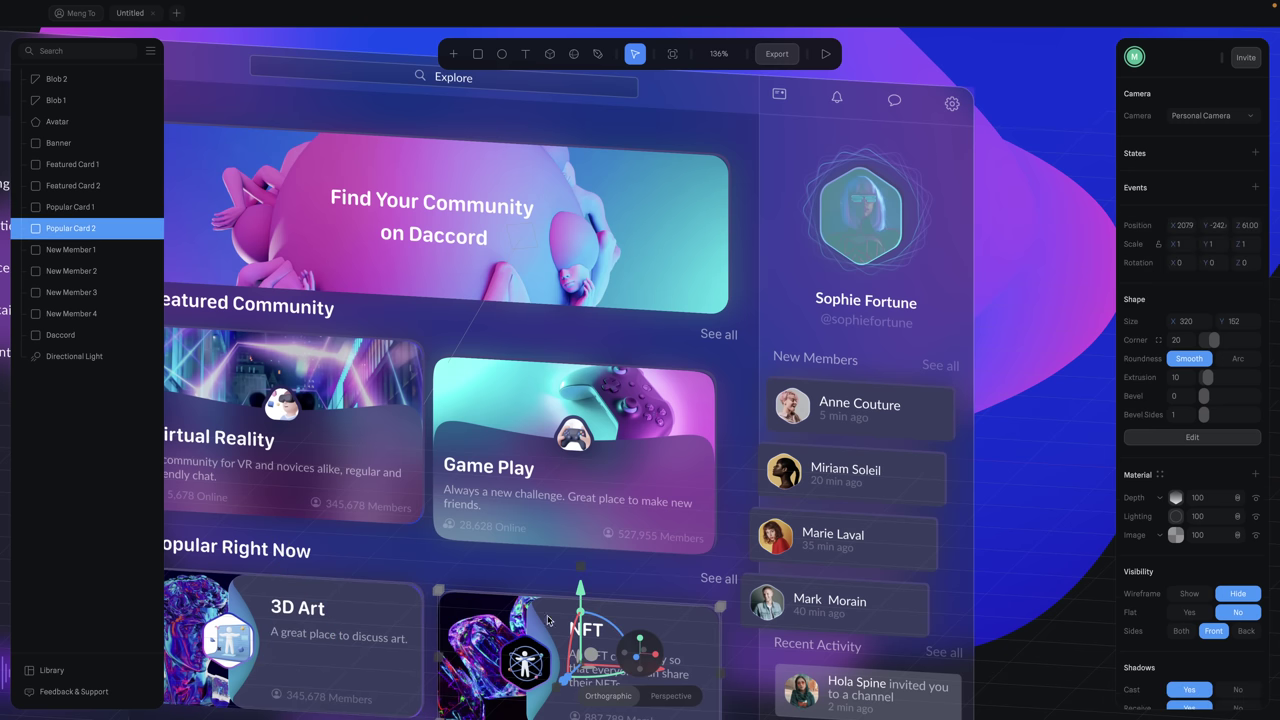
click(1254, 155)
- Give New Member 1 a Start event that transitions to its new state with a duration of 5 seconds
click(913, 398)
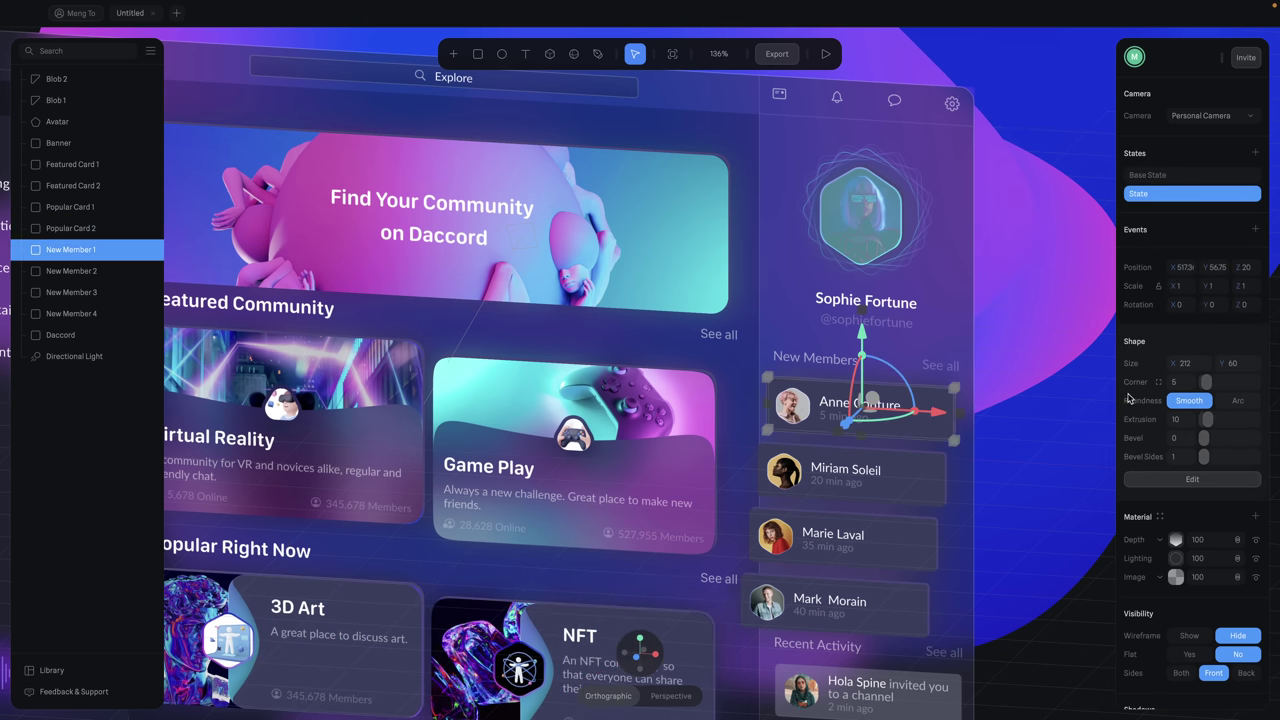
click(1255, 229)
click(1201, 380)
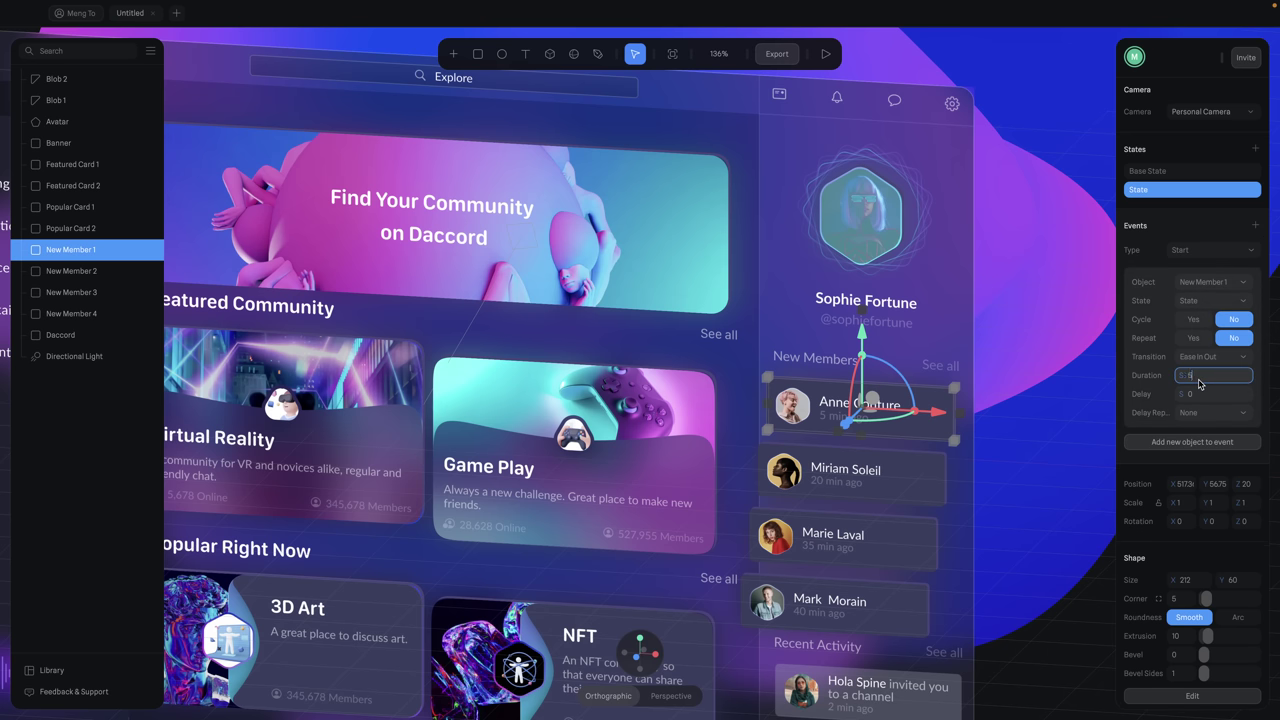
- Add Start events with a 5-second duration to the remaining member cards, the Banner, and the featured and popular cards
click(860, 475)
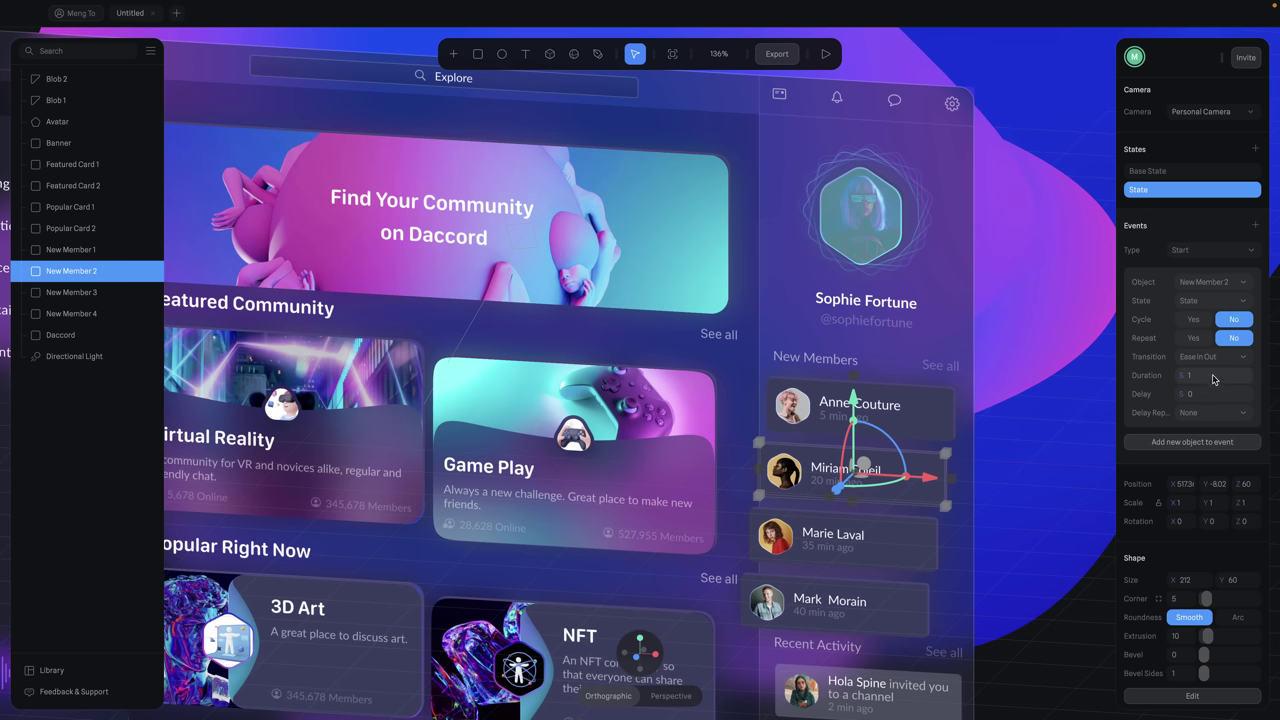
click(885, 543)
click(440, 230)
click(560, 450)
click(300, 620)
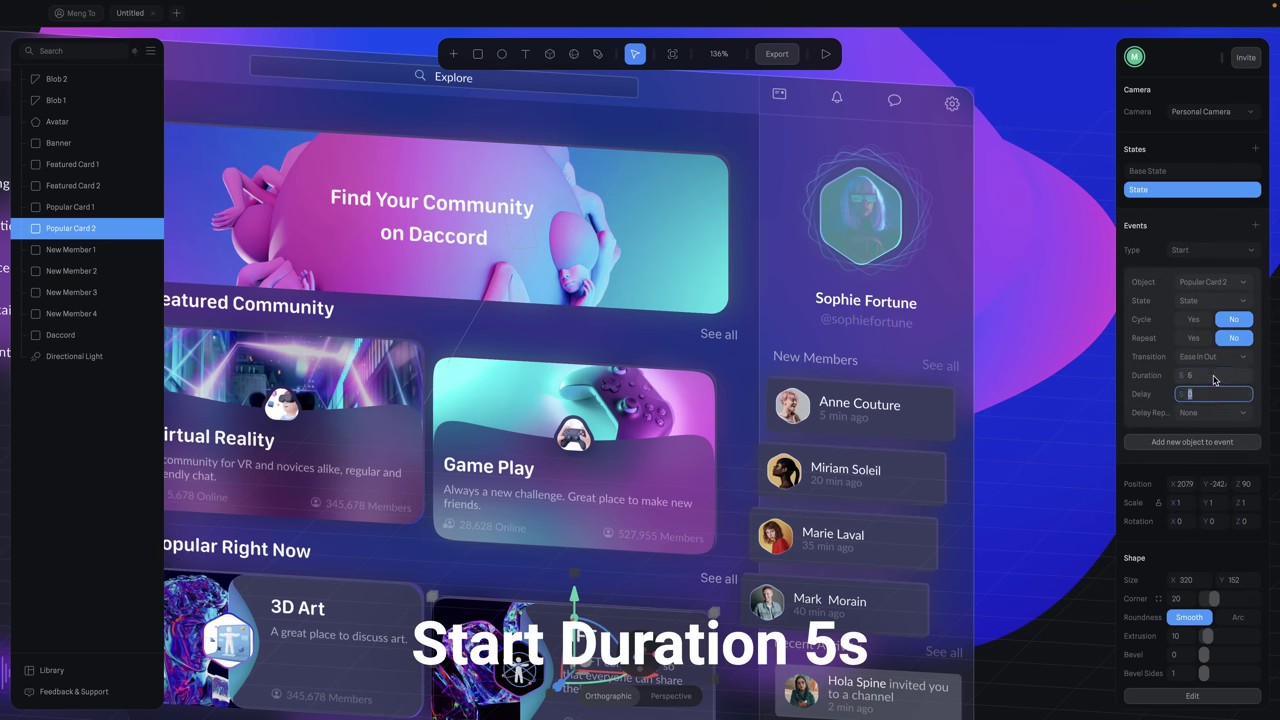
click(1210, 375)
- Preview the start animation, replay it from the beginning, and return to editing
click(828, 55)
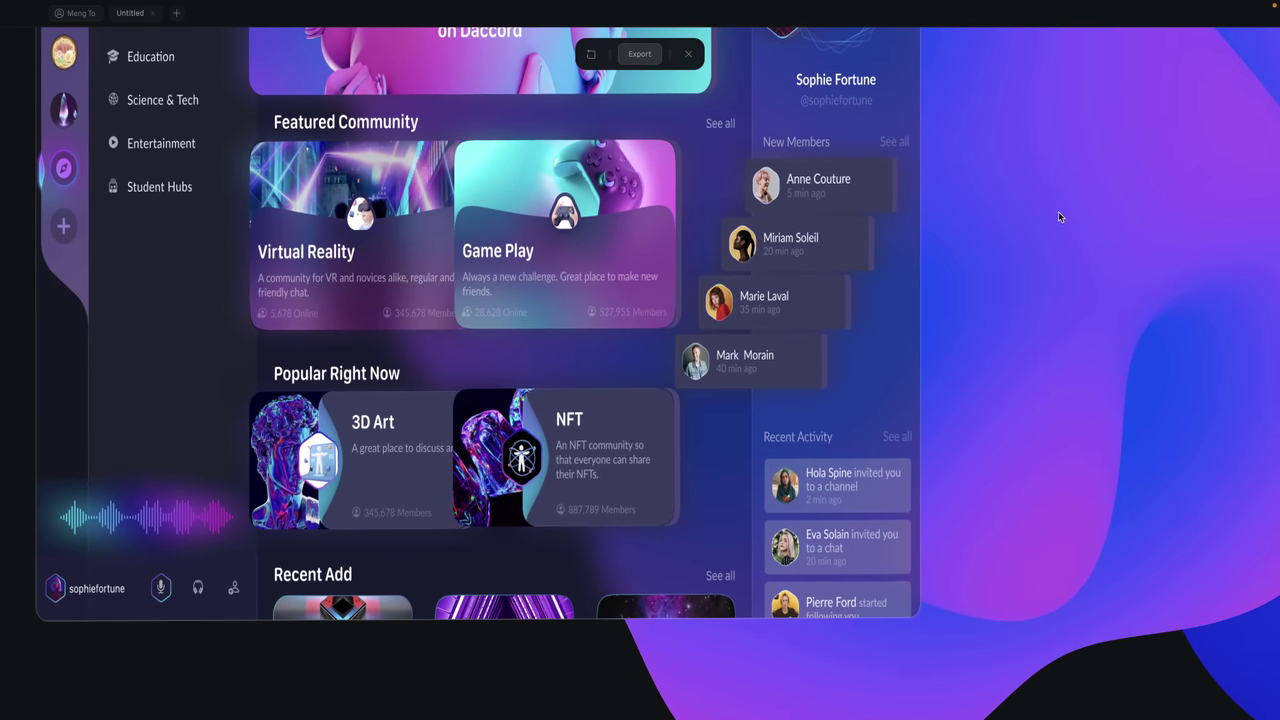
click(592, 56)
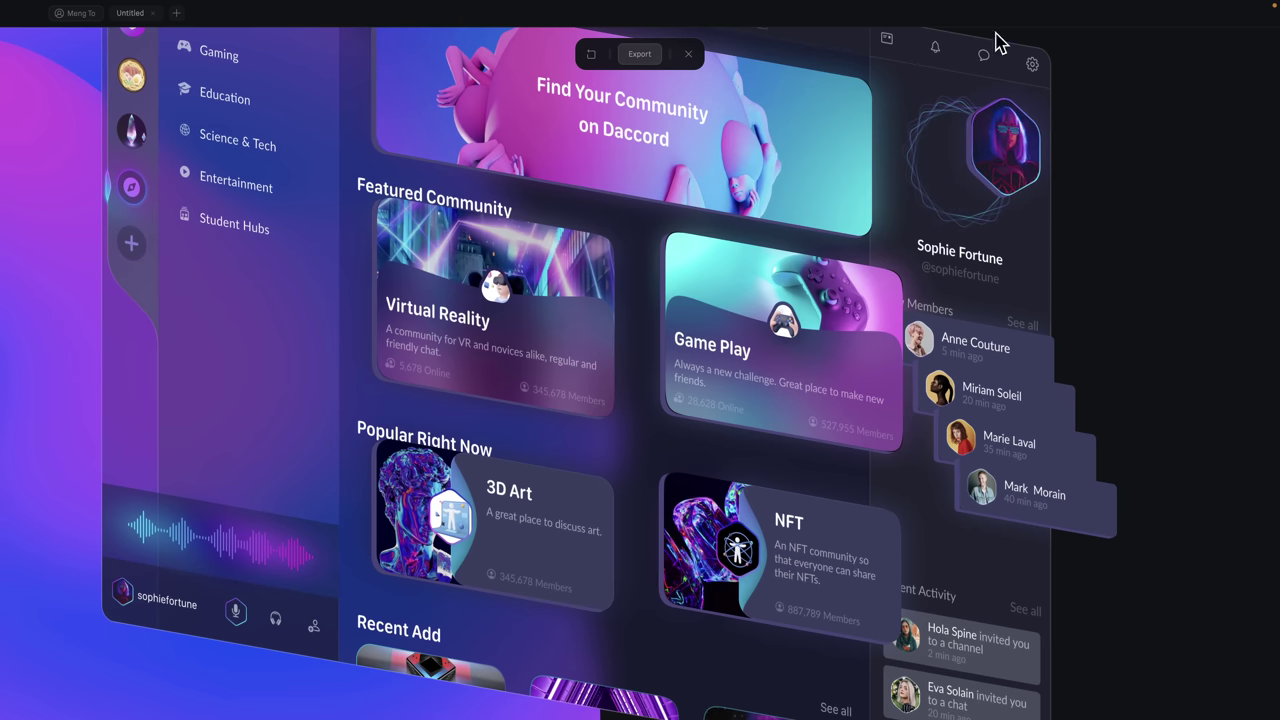
key(Escape)
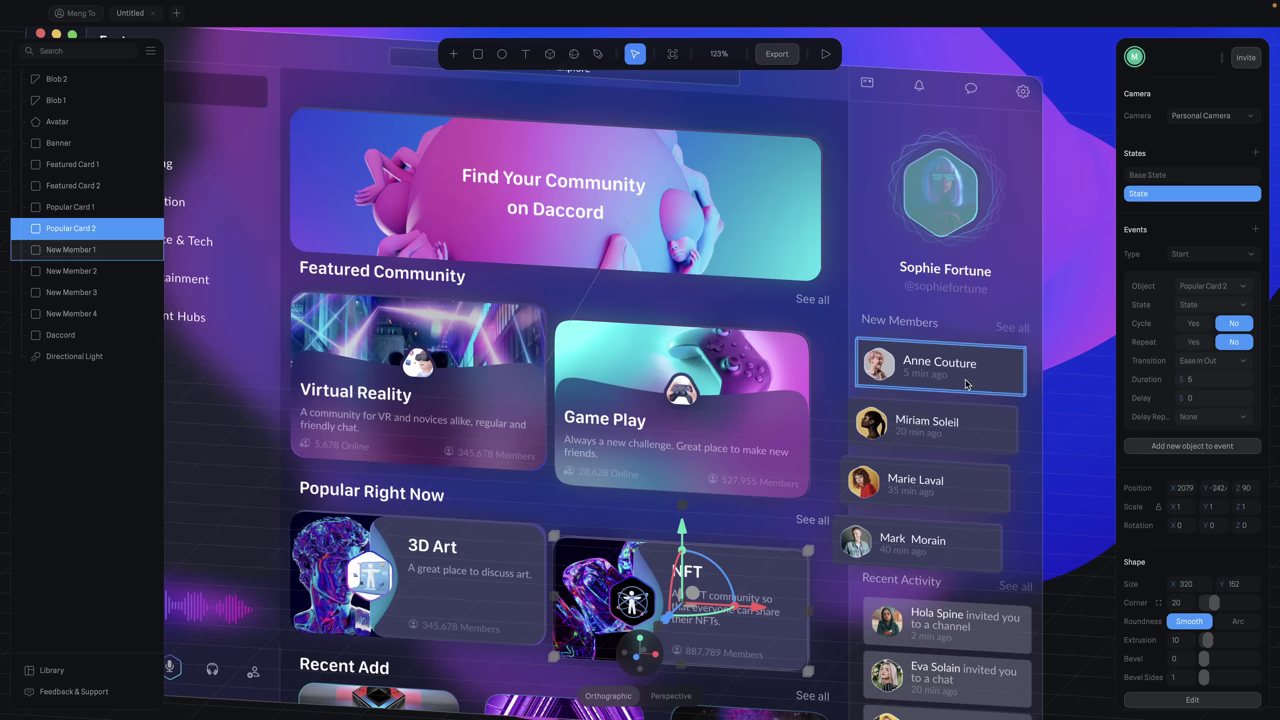
- Create State 2 for New Member 1 and add a color layer of 5FF3FA to its material
click(968, 380)
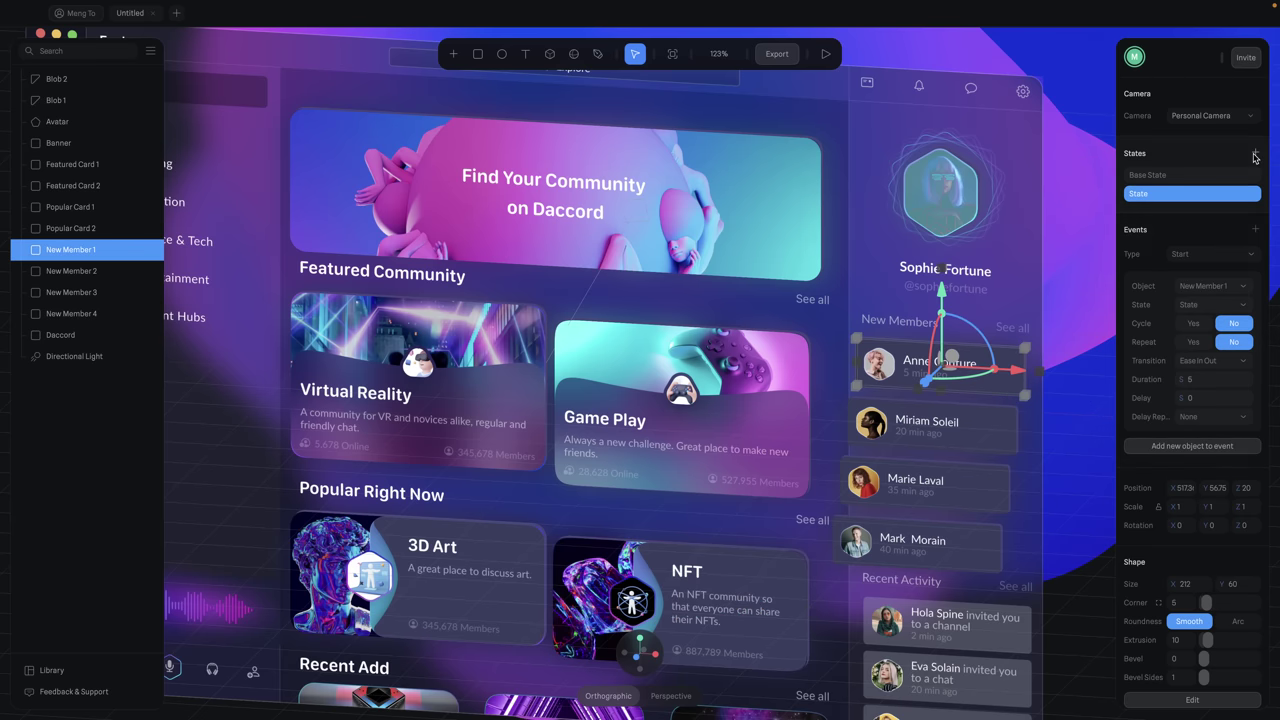
click(1257, 157)
scroll(1153, 332, down, 5)
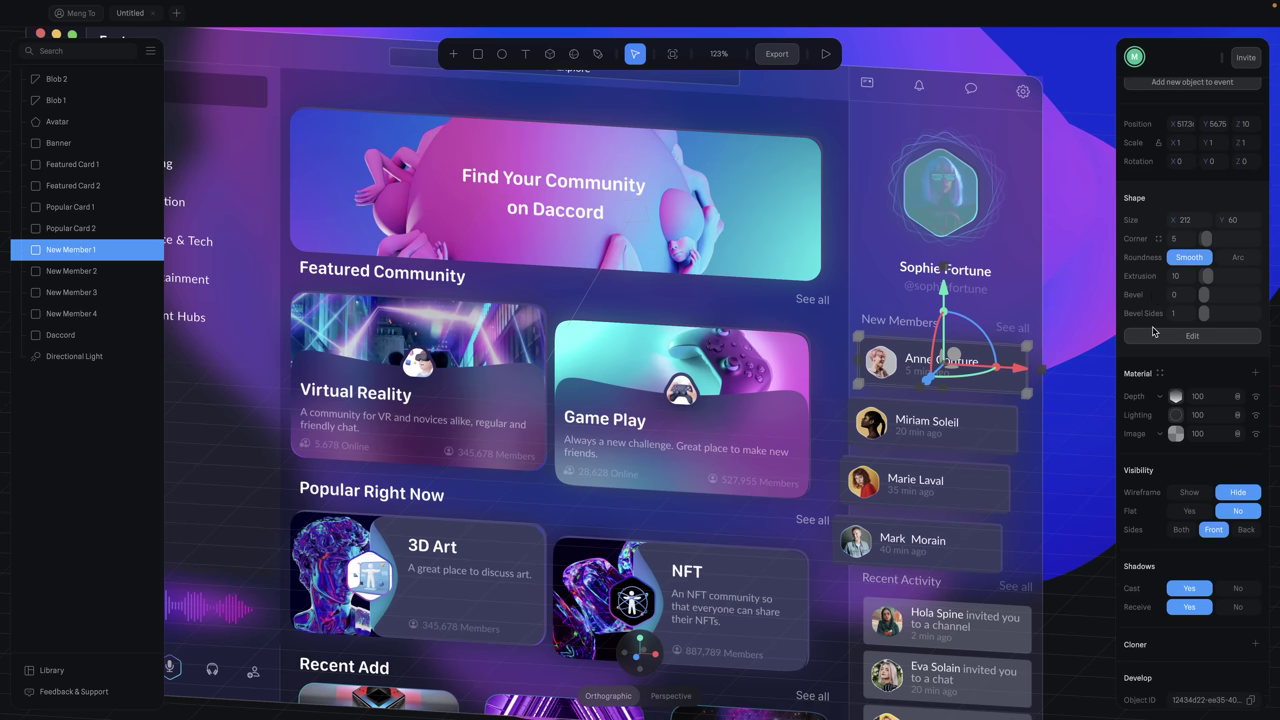
scroll(1206, 411, up, 1)
click(1256, 395)
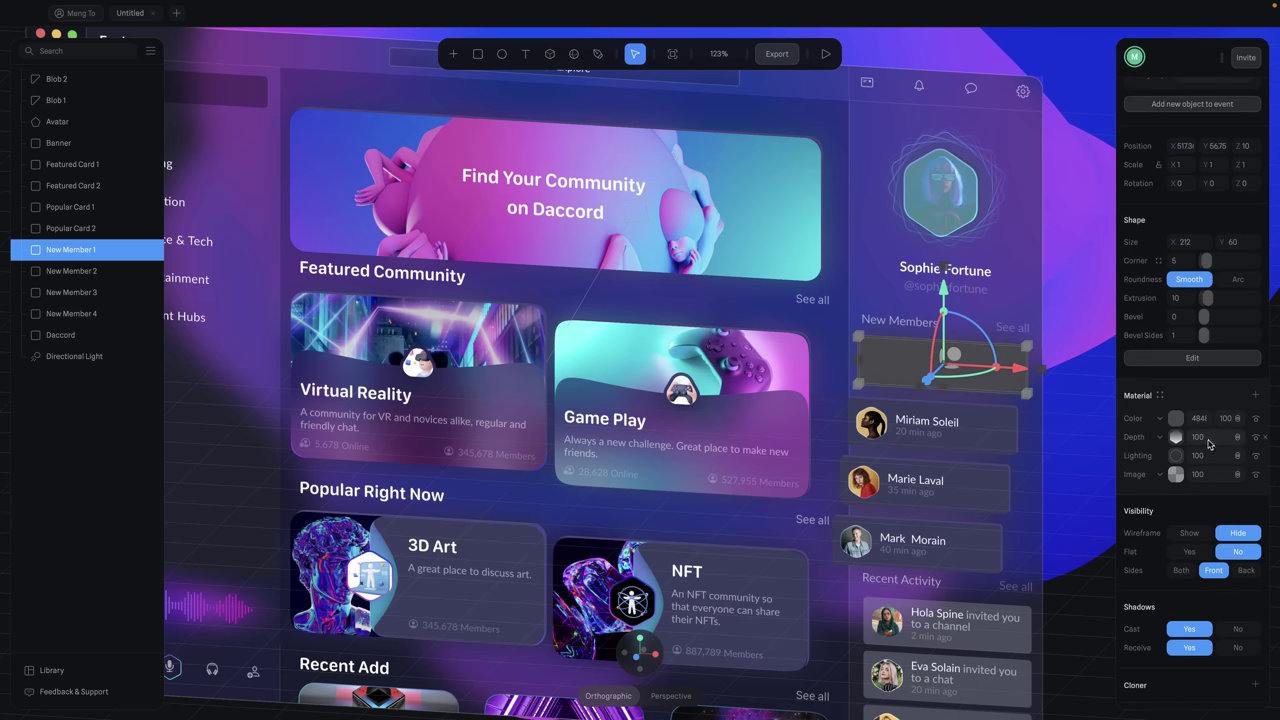
click(1199, 418)
- Create State 2 with a 5FF3FA color layer for the Banner and the featured and popular cards
click(555, 195)
click(418, 380)
click(680, 410)
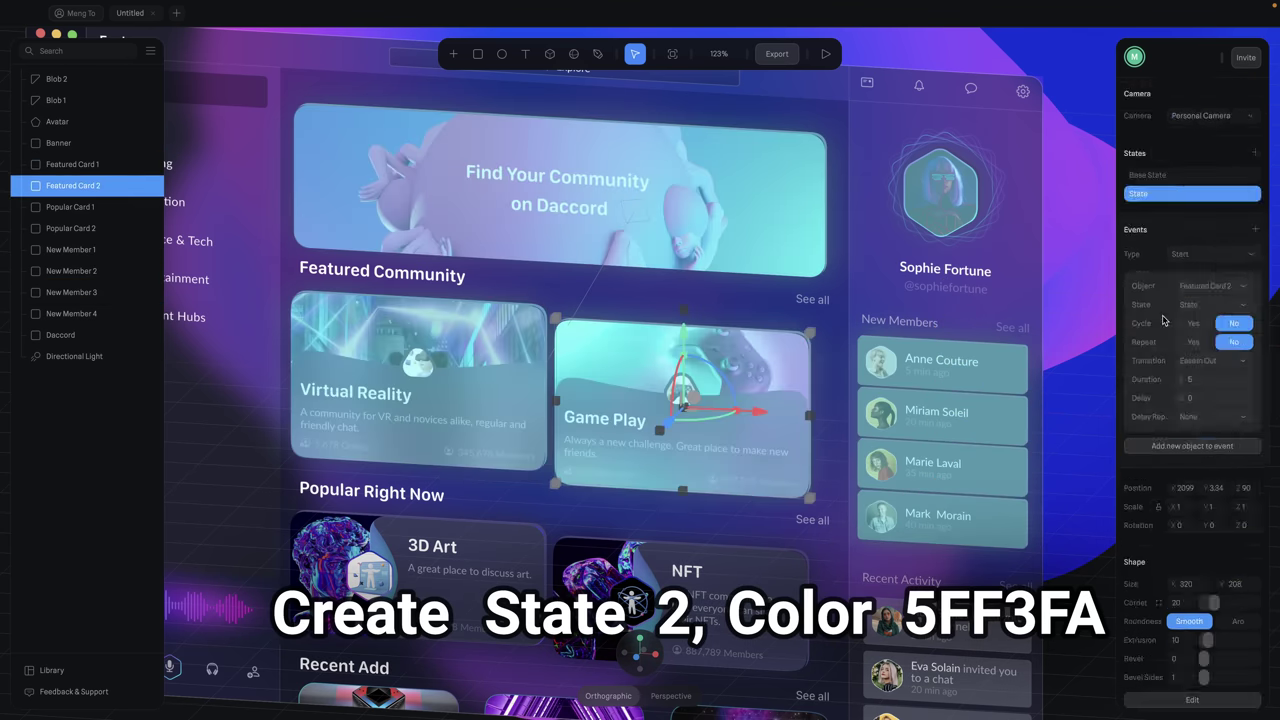
scroll(532, 467, down, 3)
click(532, 467)
click(700, 440)
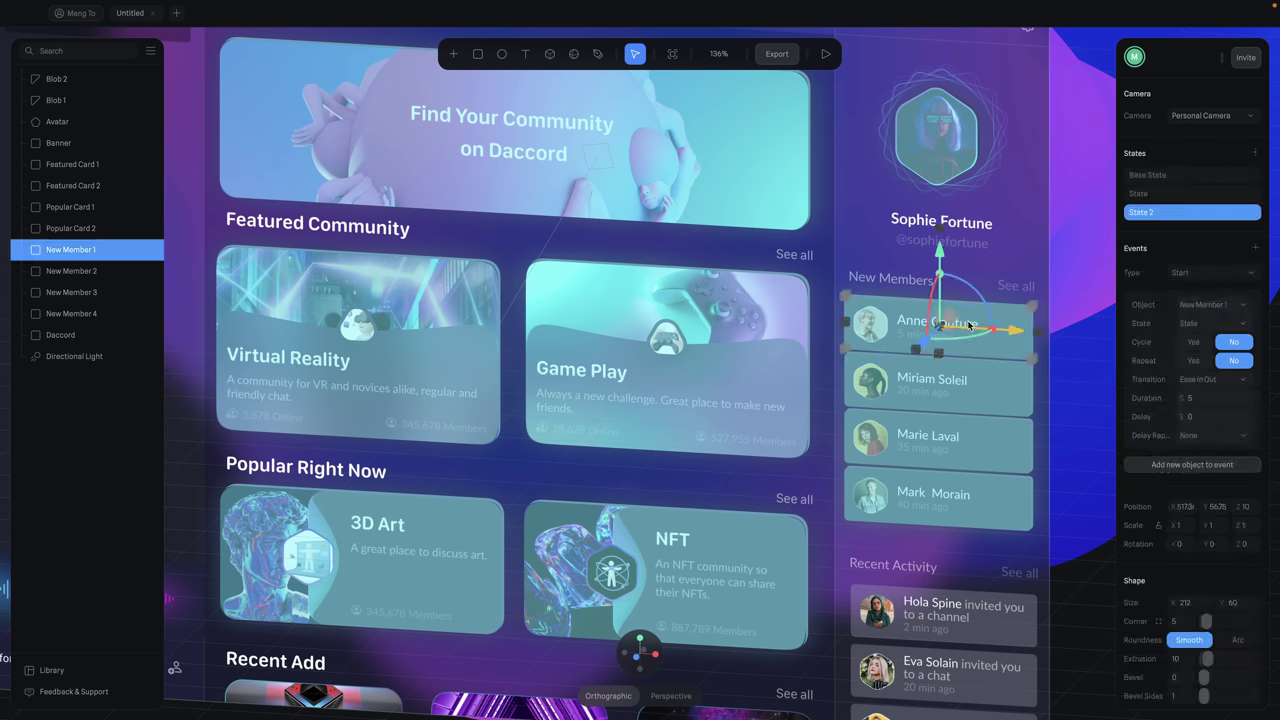
- Add a Mouse hover event to New Member 1 that transitions to State 2
click(1254, 248)
click(1199, 498)
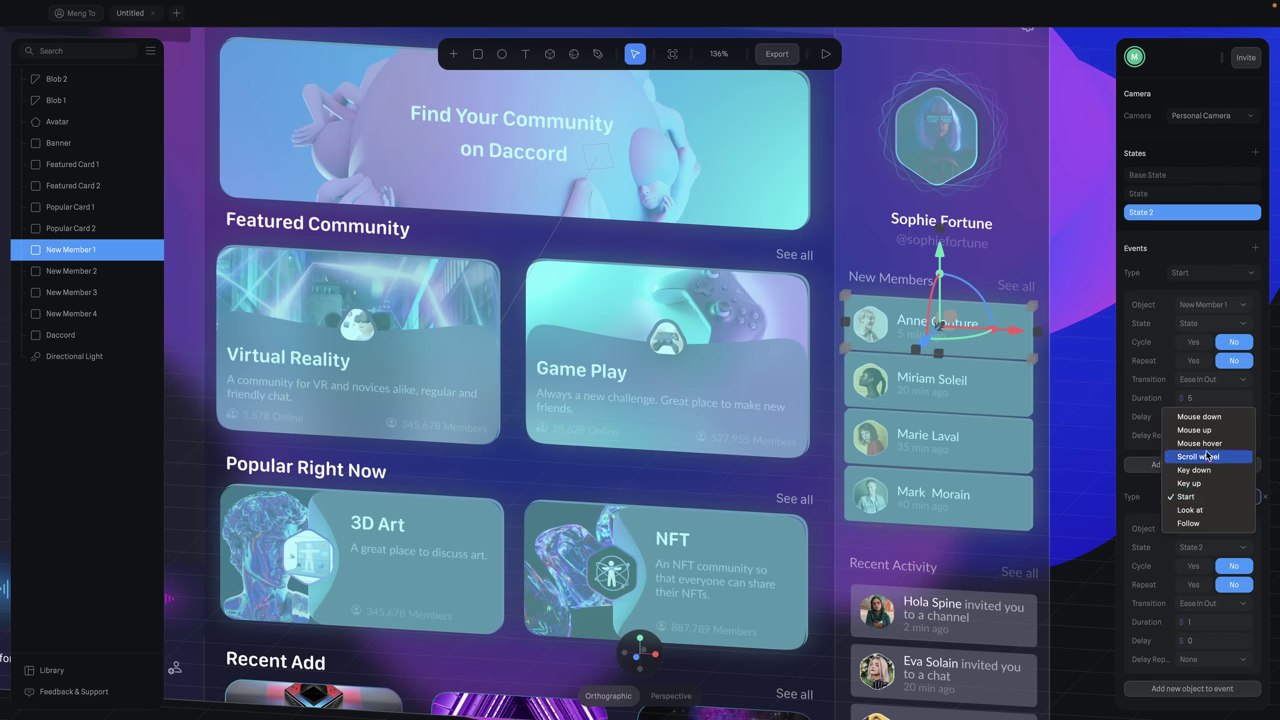
click(1210, 467)
- Add Mouse hover events targeting State 2 to the other member cards, the Banner, and the featured and popular cards
click(940, 380)
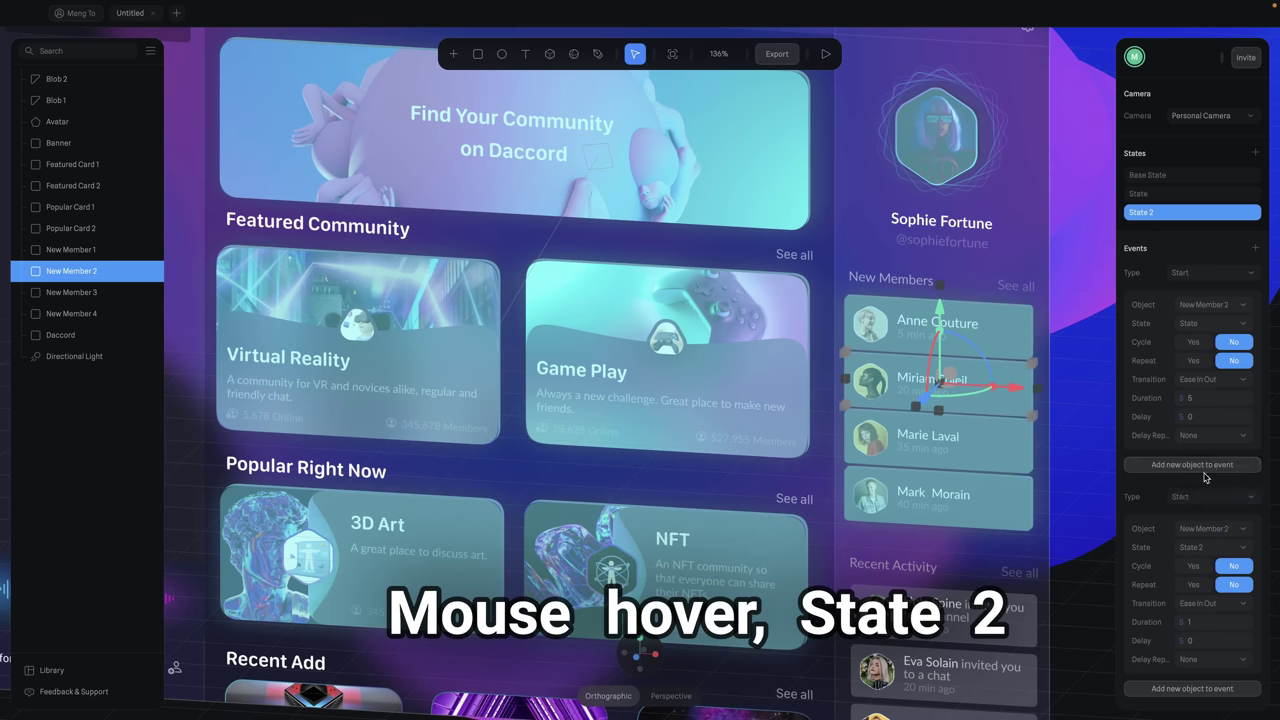
click(940, 436)
click(940, 494)
click(650, 150)
click(729, 356)
click(400, 555)
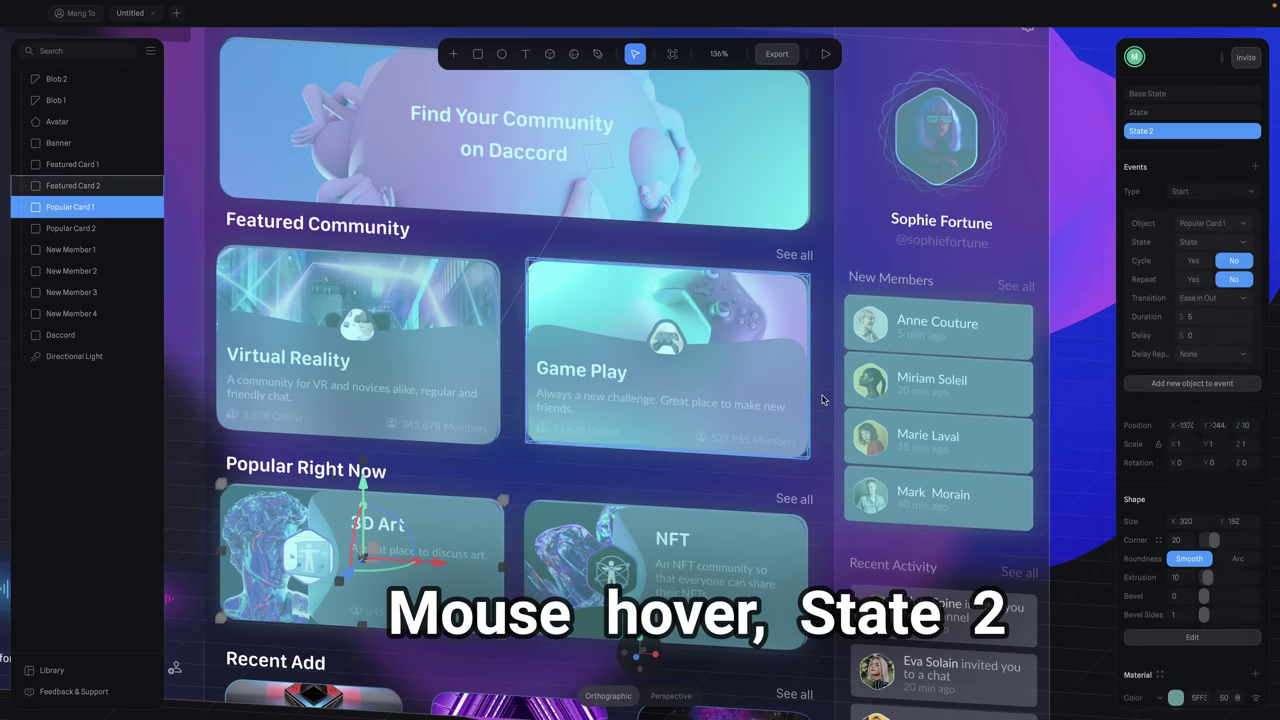
click(670, 560)
scroll(670, 560, down, 2)
scroll(1001, 537, up, 2)
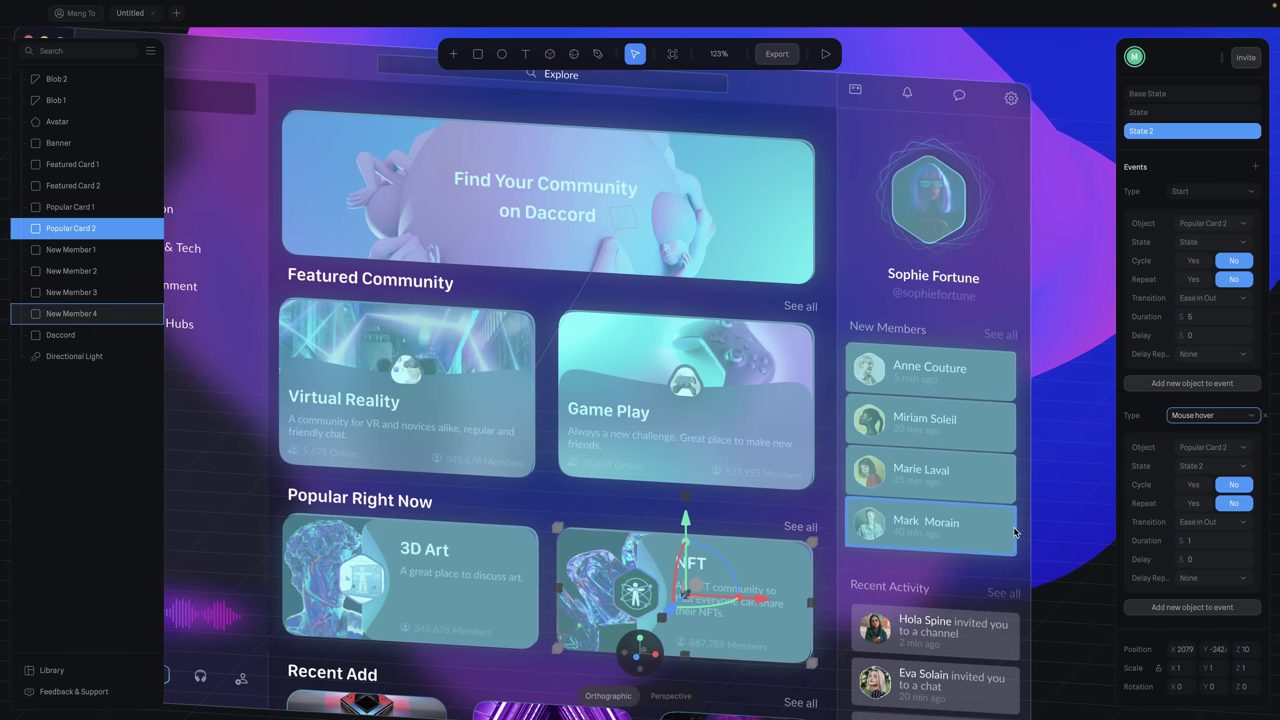
- Preview the scene to test the hover color effect on the cards, and return to editing
click(825, 53)
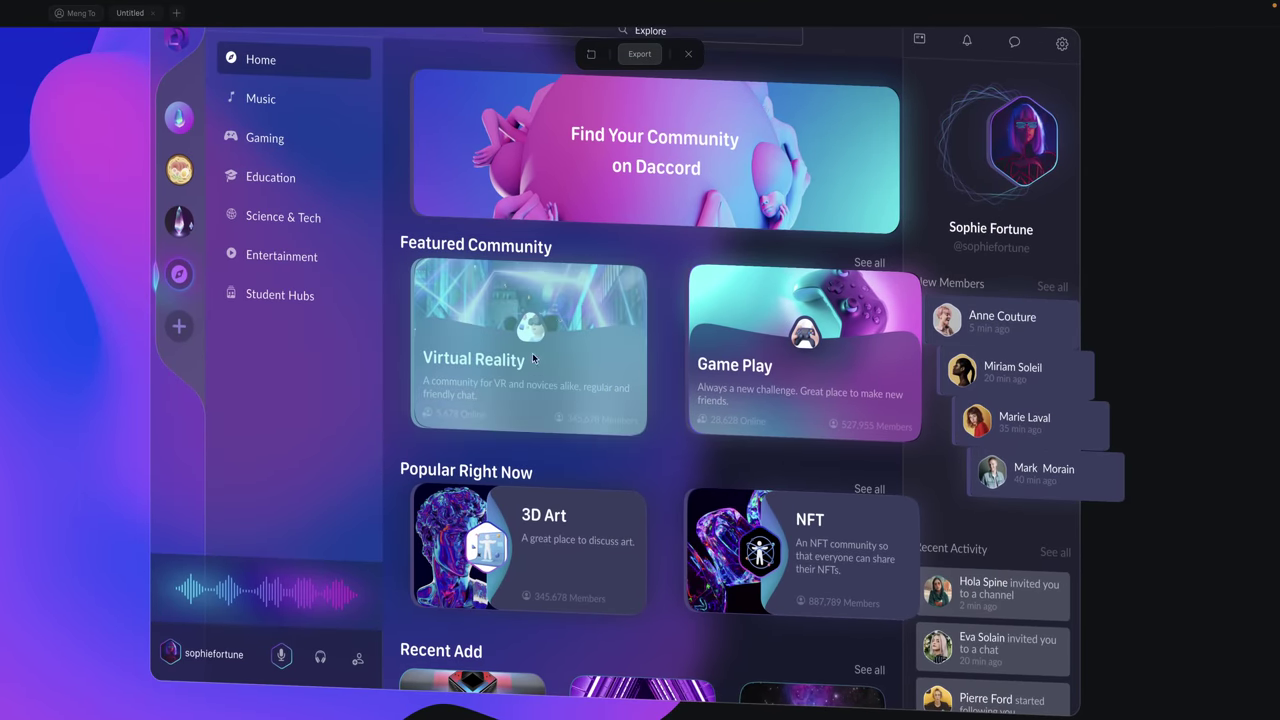
click(688, 54)
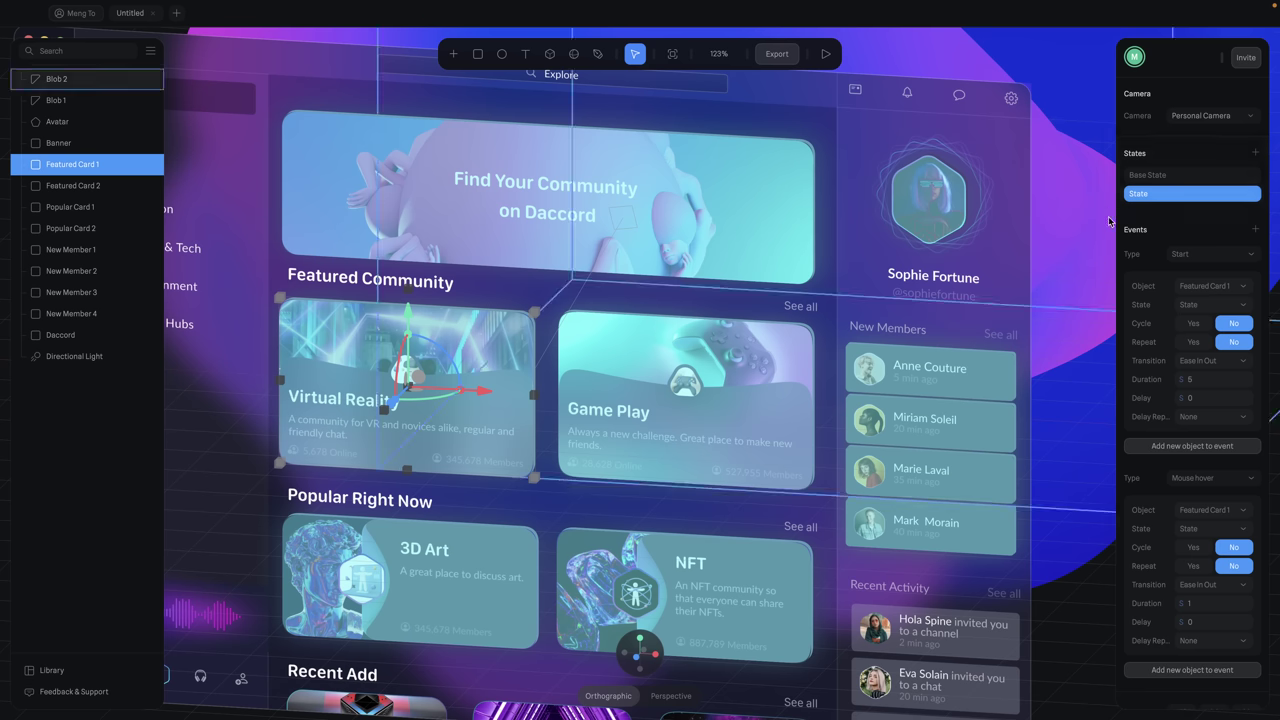
- Add State 2 to Featured Card 1, use it in the card's Mouse hover event, and preview the scene
click(1256, 153)
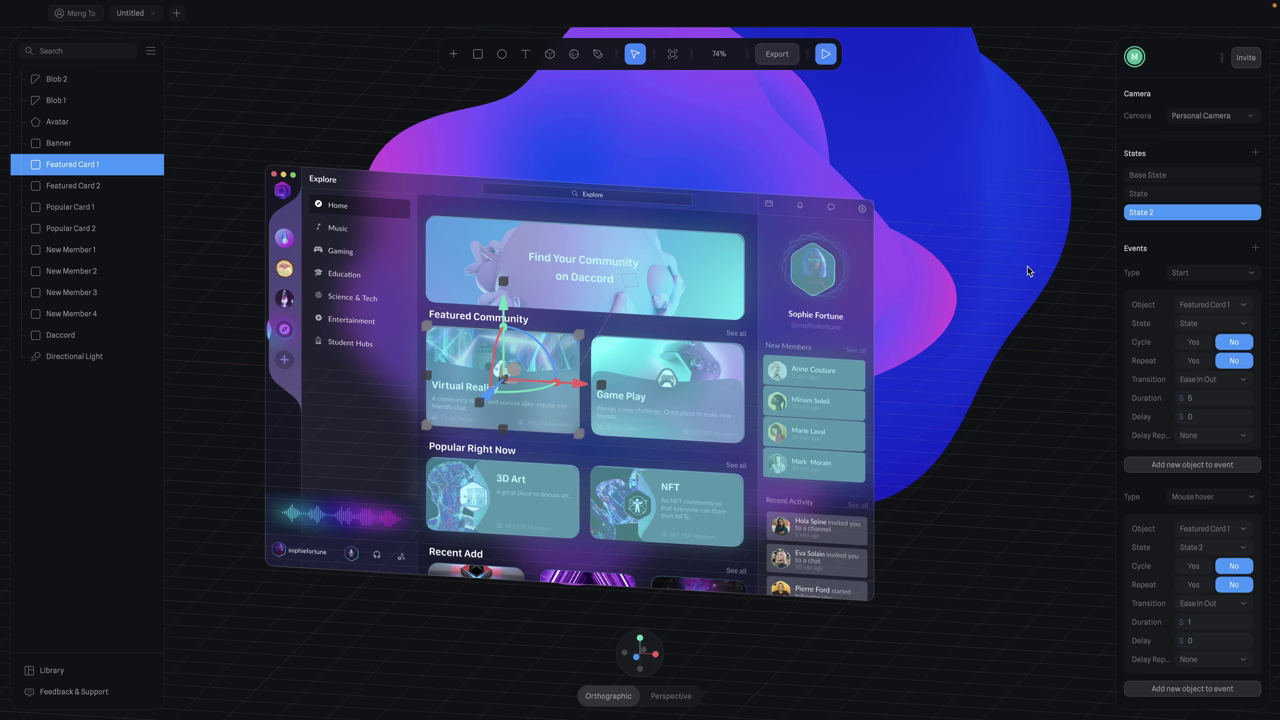
key(p)
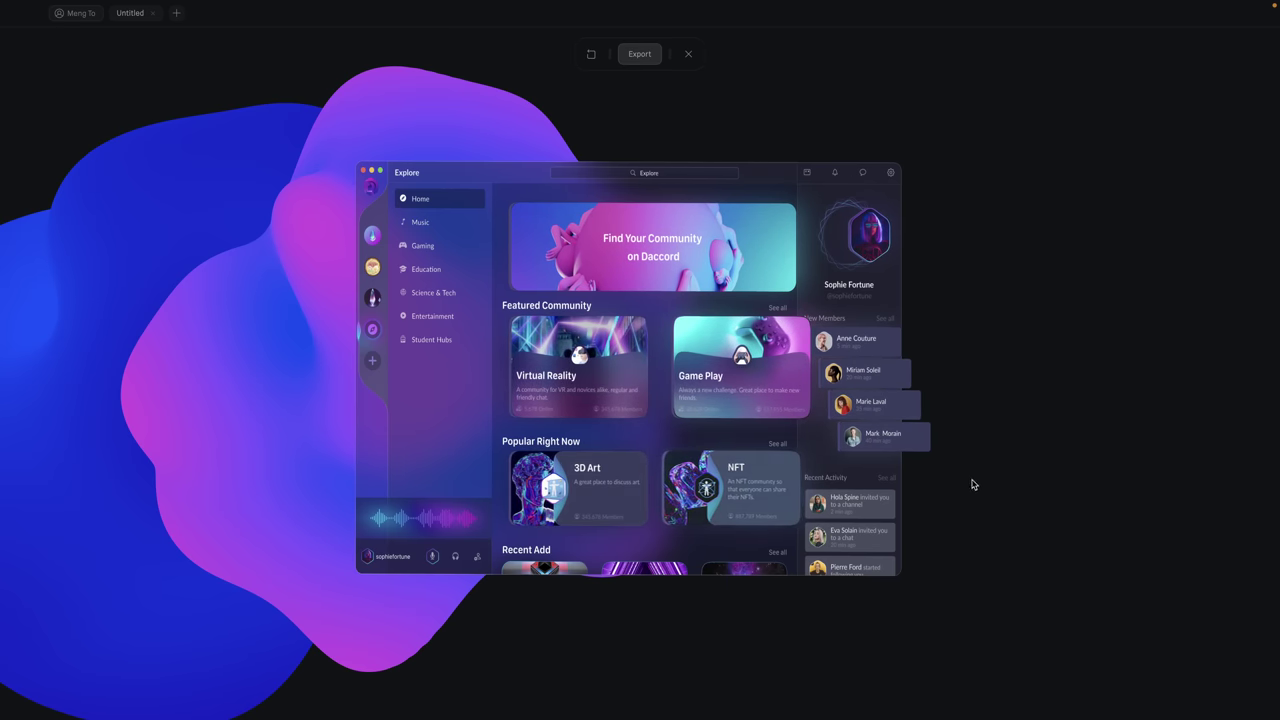
click(688, 53)
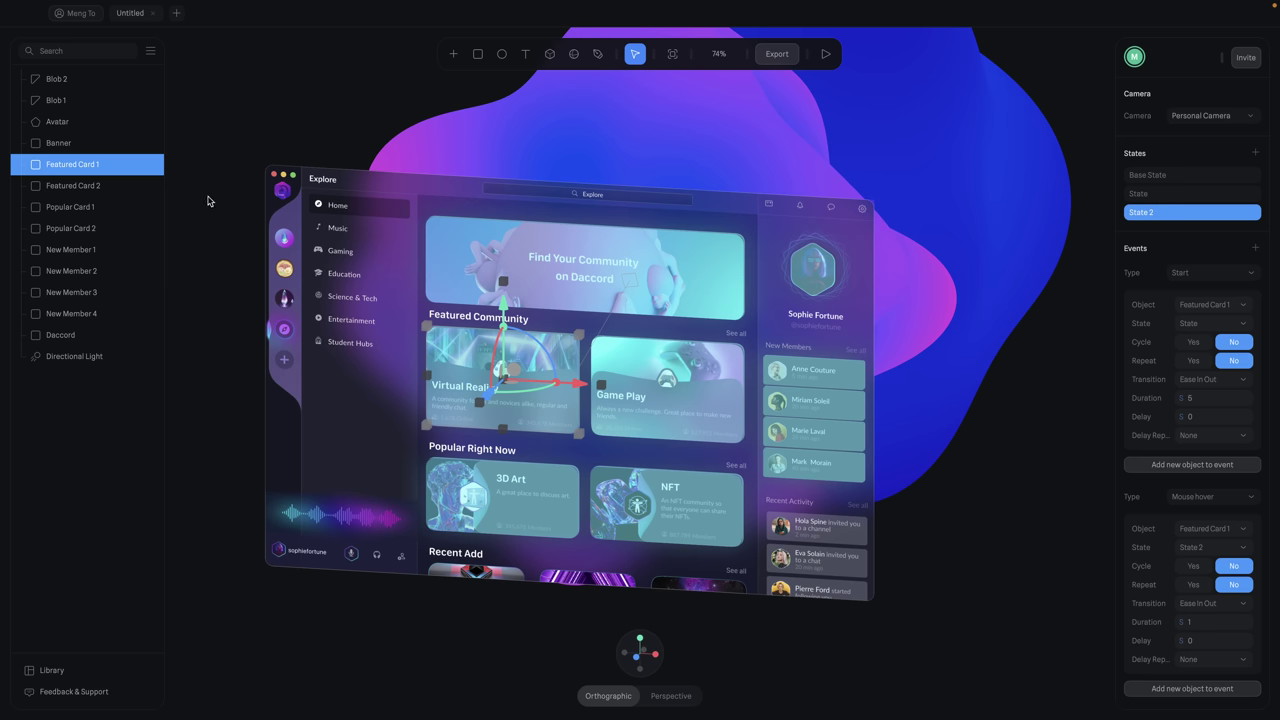
- Switch the displayed state from State 2 to State for each object, from the Avatar through New Member 4
click(103, 122)
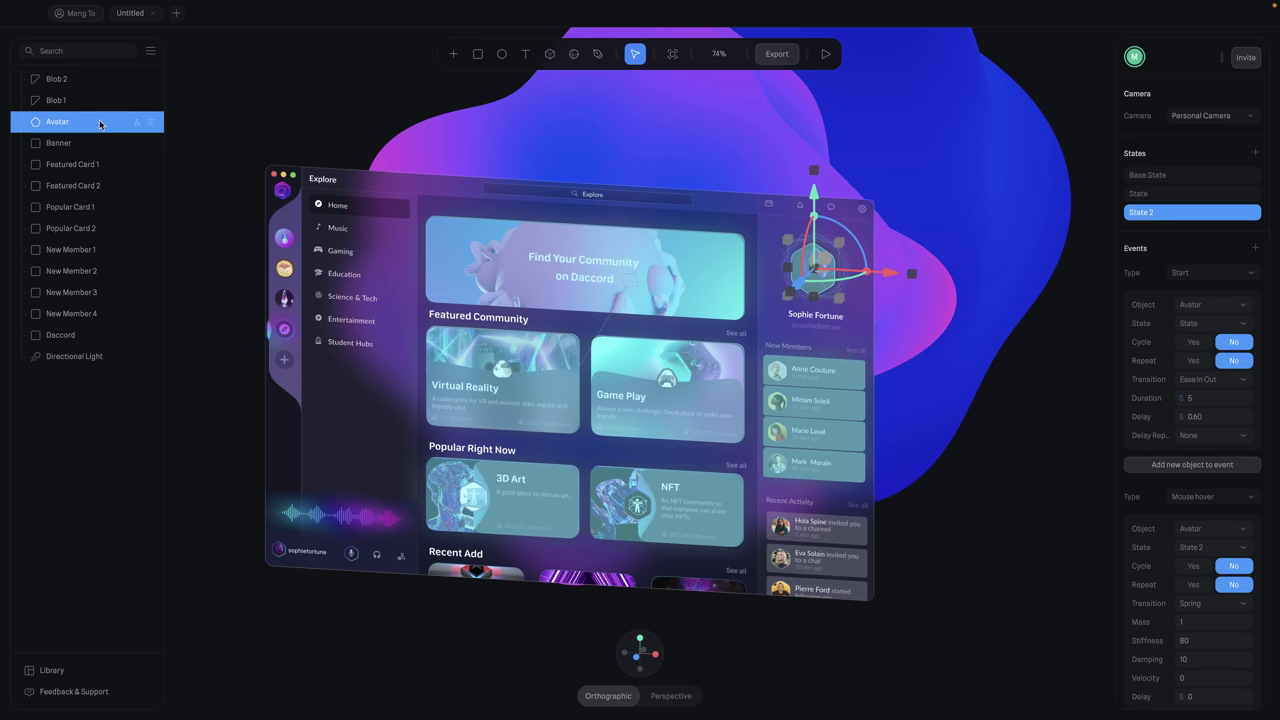
click(1184, 197)
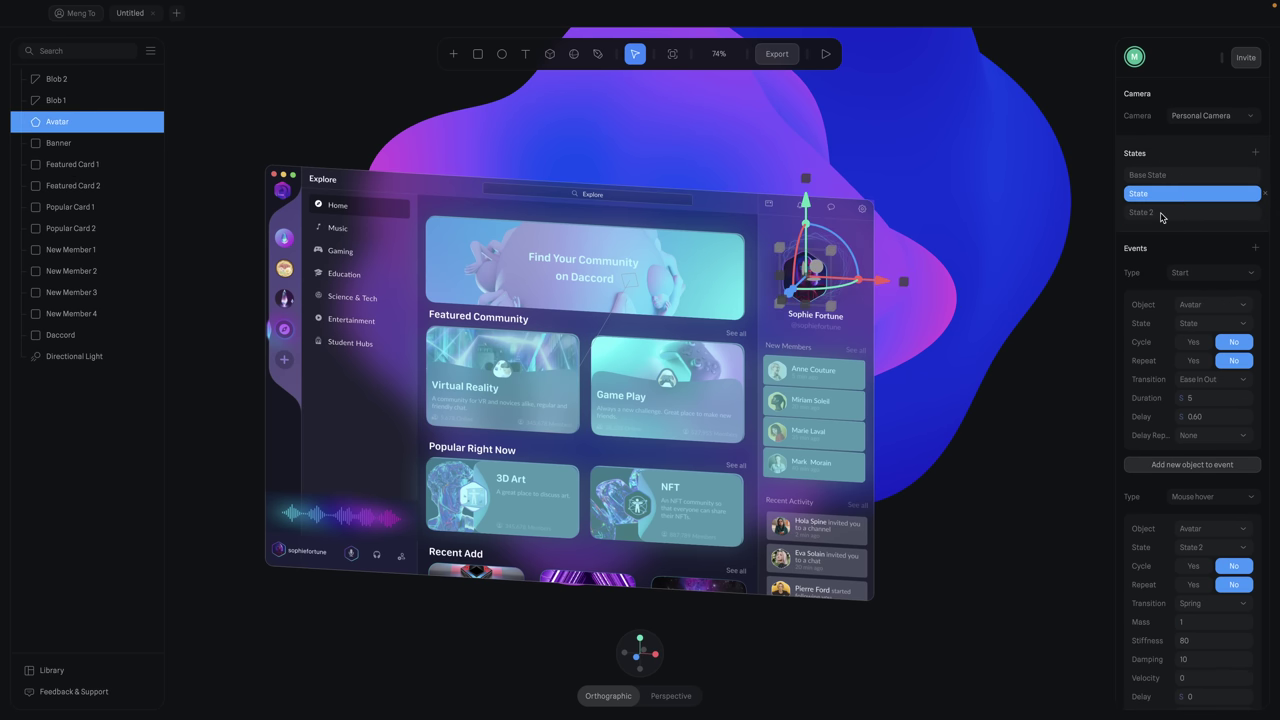
click(60, 143)
click(70, 313)
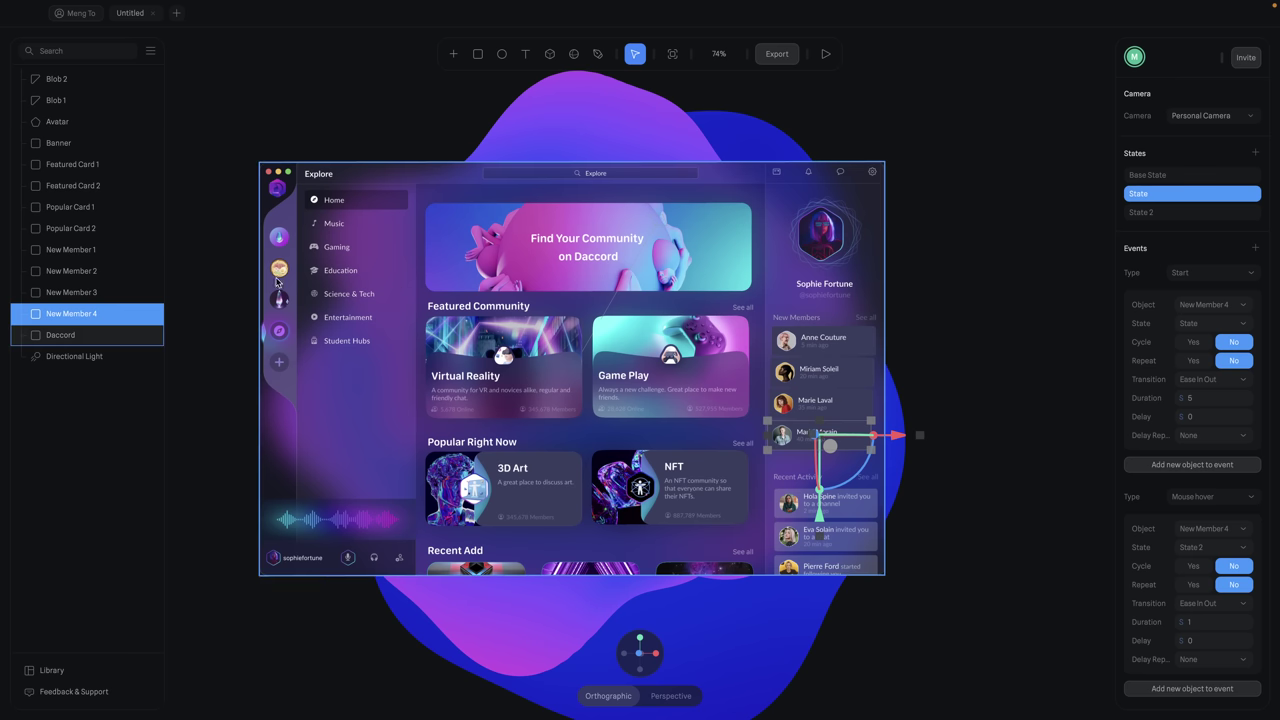
- Select all objects from Featured Card 1 to New Member 4, examine them from another angle, and deselect them
shift+click(128, 164)
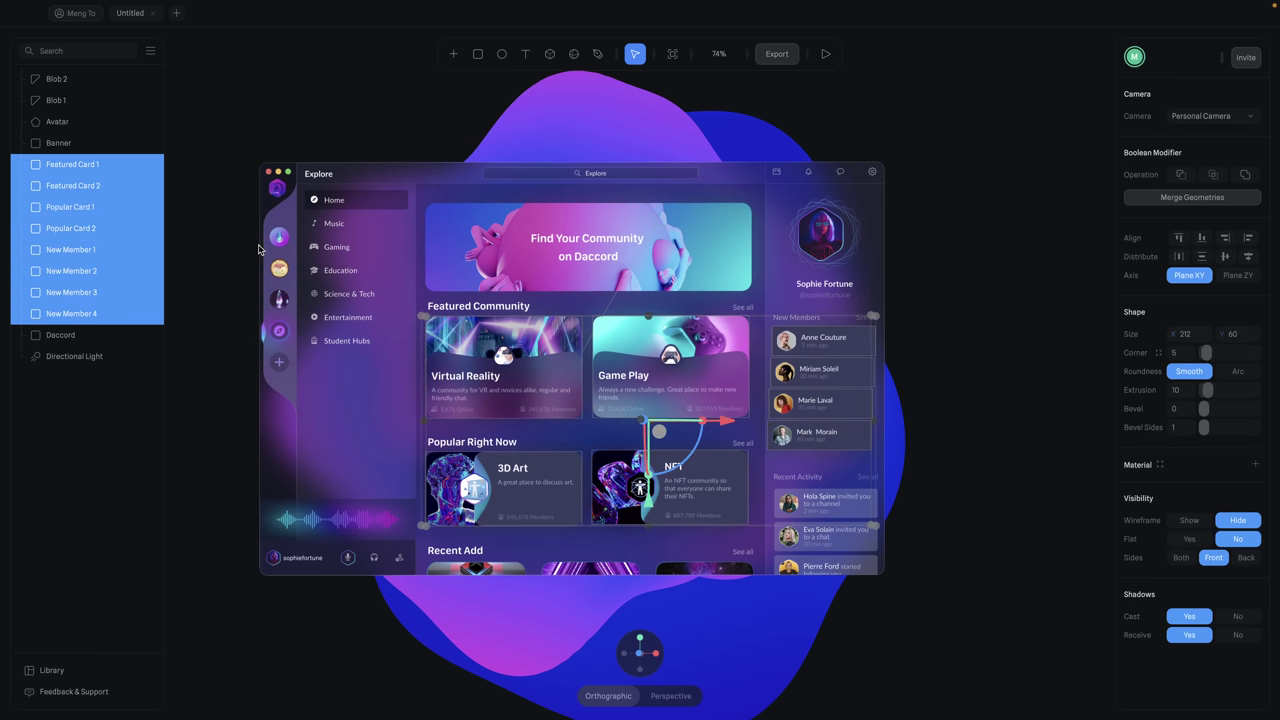
scroll(242, 247, left, 5)
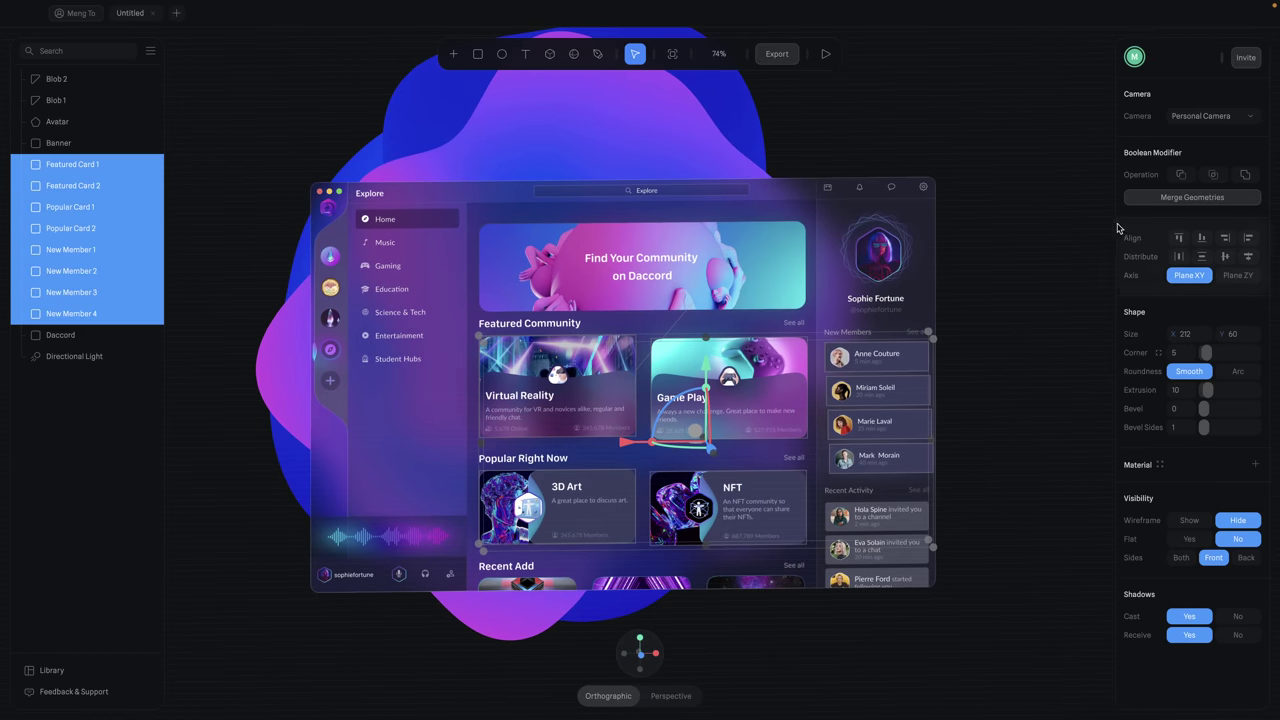
click(1033, 273)
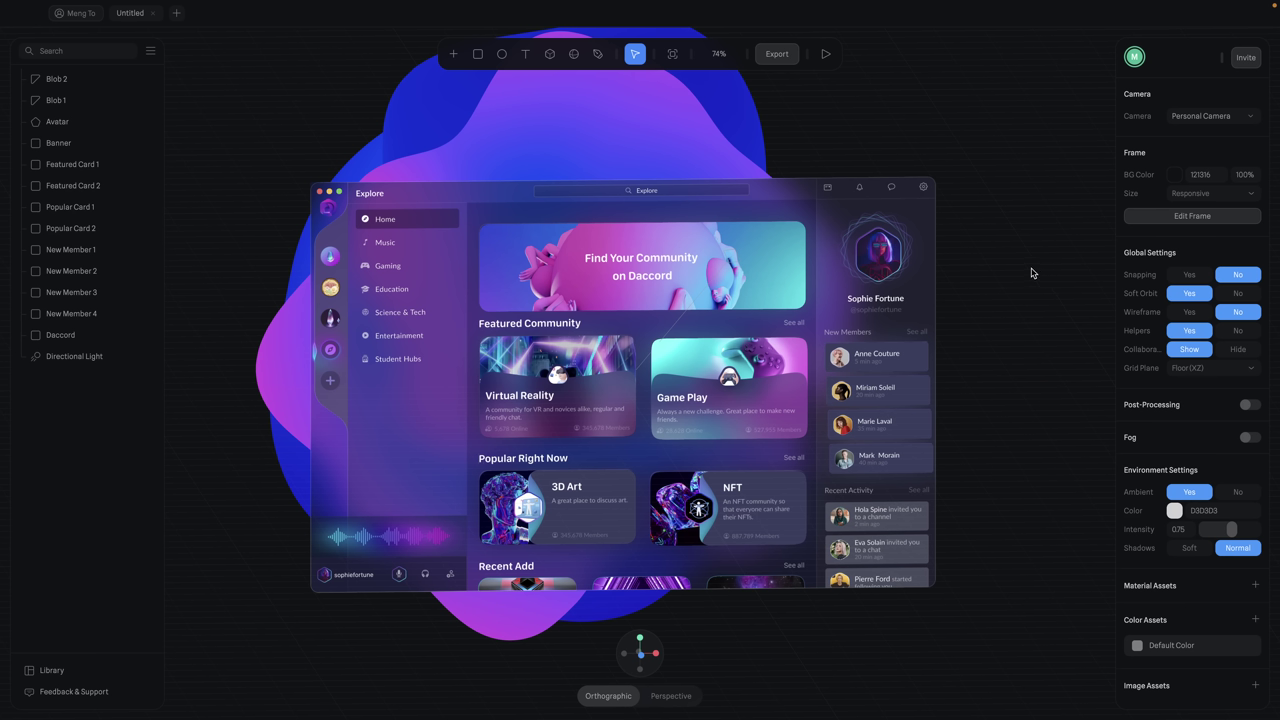
- Group all objects from the Avatar through Daccord, and rename the group UI
scroll(993, 430, down, 3)
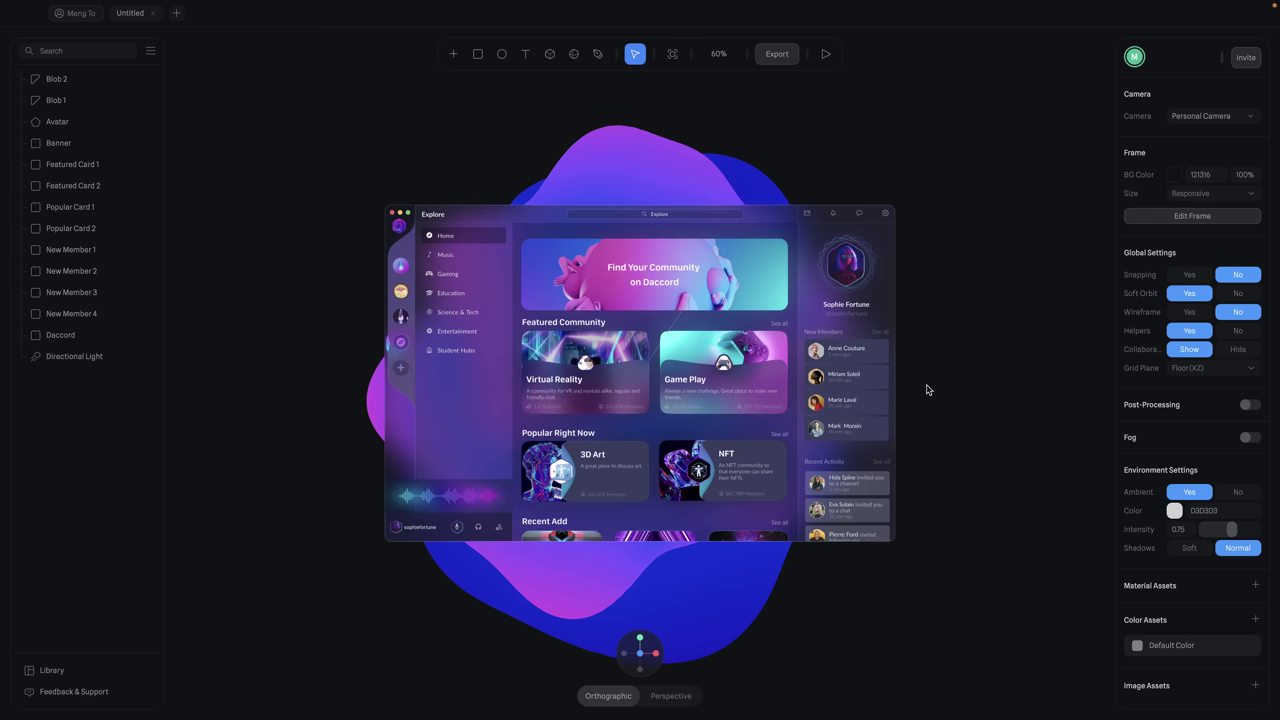
click(88, 338)
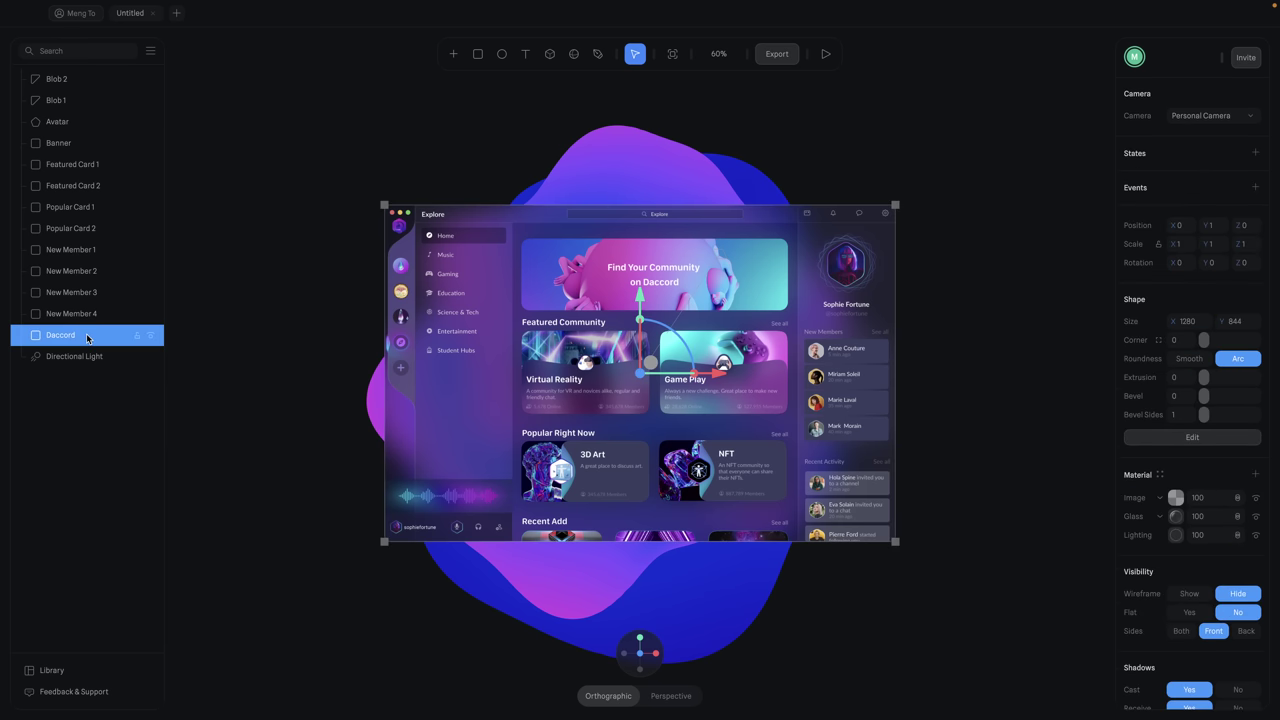
shift+click(86, 132)
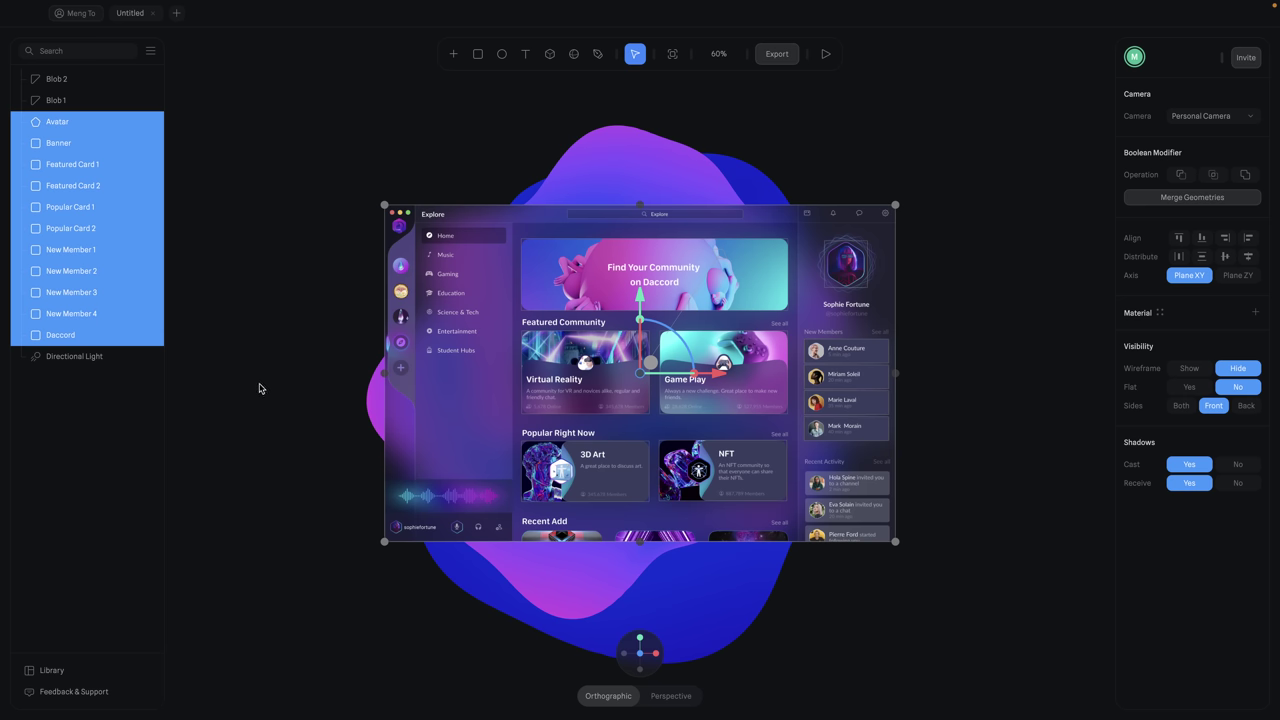
key(ctrl+g)
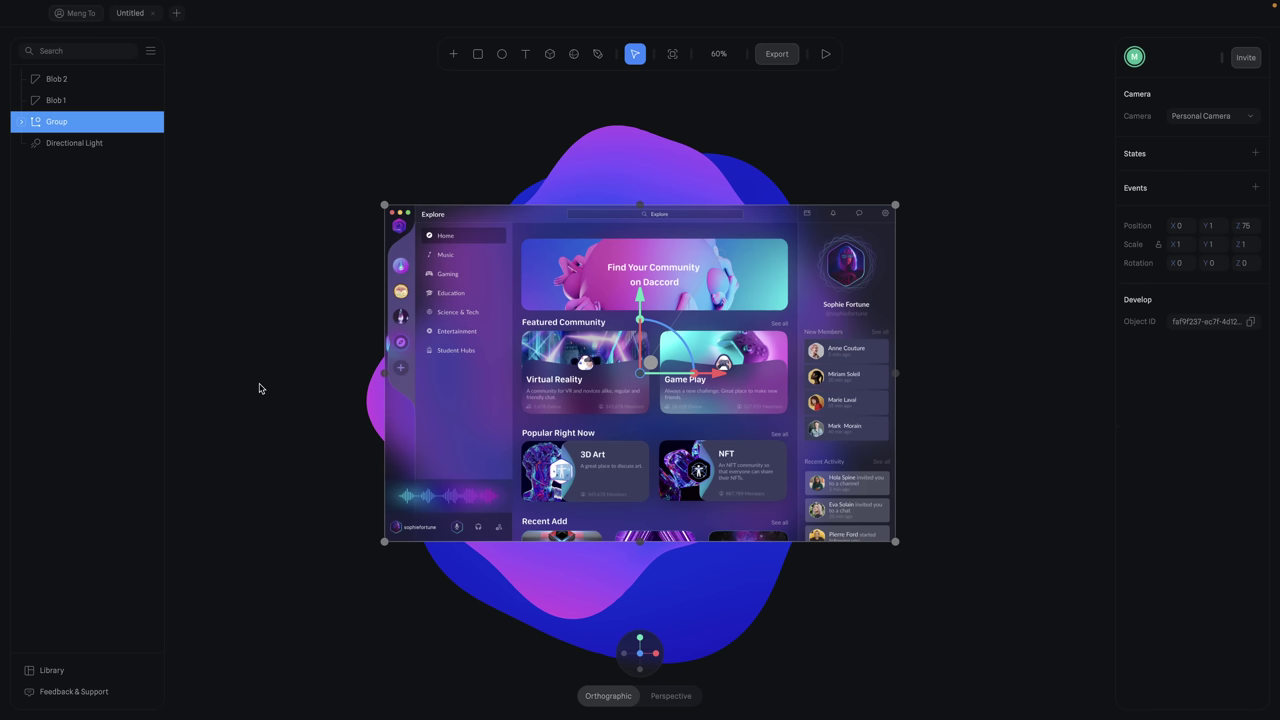
double_click(84, 121)
text(UI)
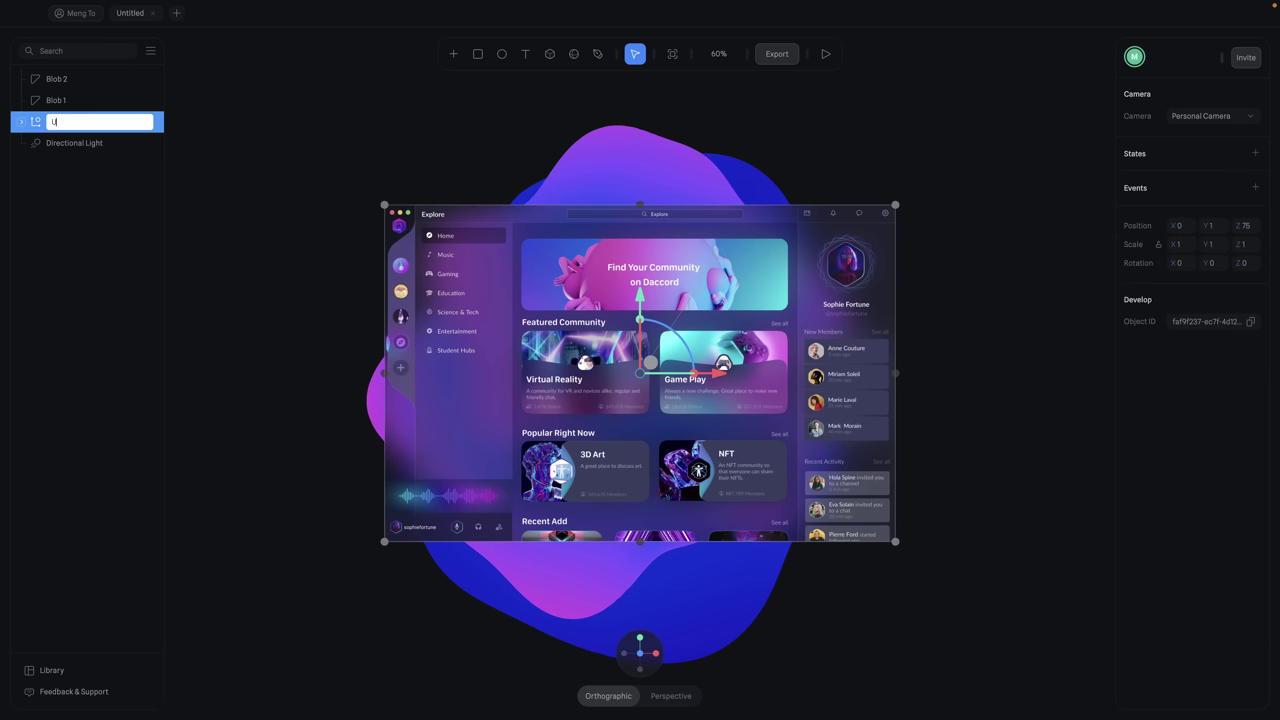
key(Return)
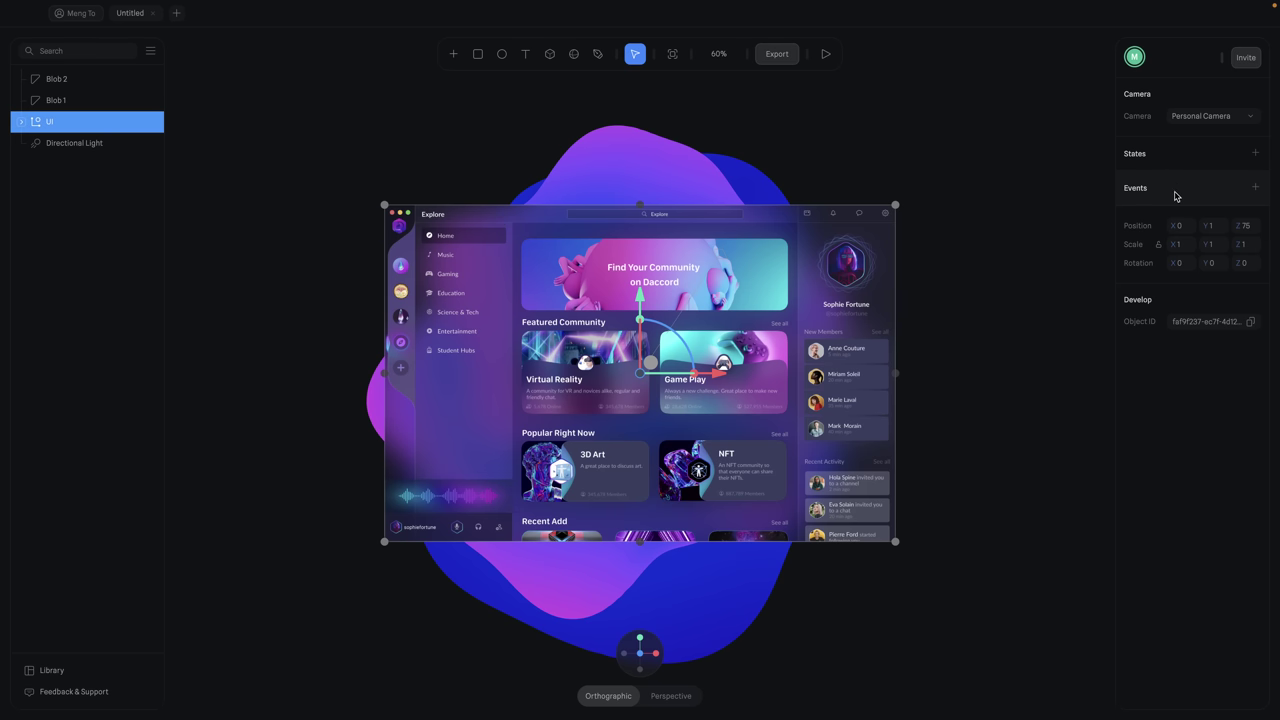
- Set the UI group's rotation to X -40, Y 40 and Z 40, and deselect it
click(1180, 264)
key(Tab)
text(40)
key(Tab)
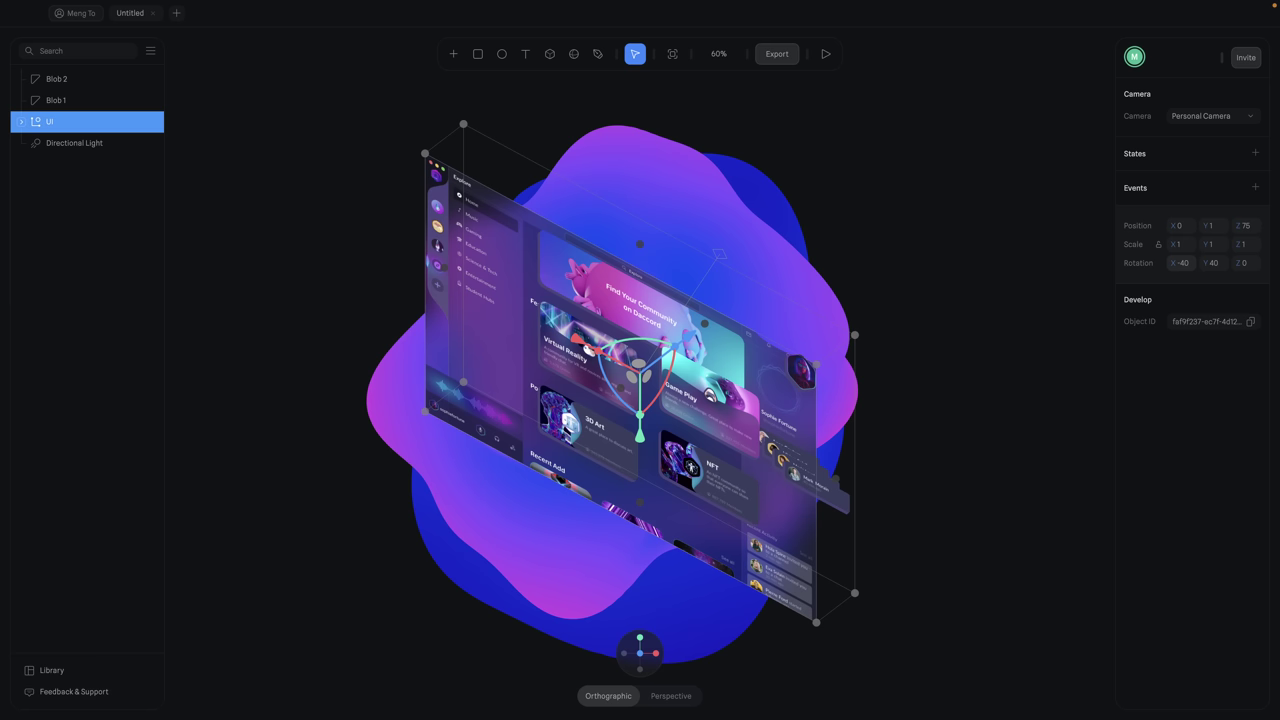
text(40)
key(Return)
click(936, 366)
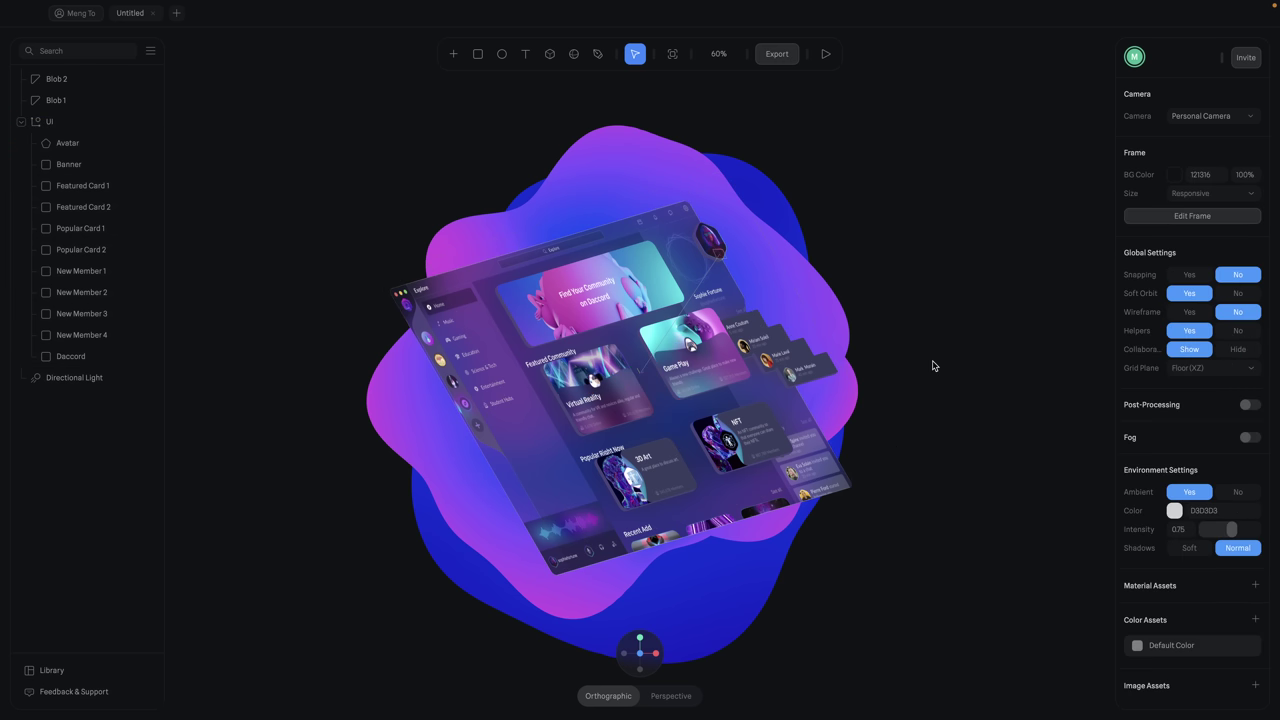
- Move Blob 2 and Blob 1 farther back behind the UI group, with Blob 1 at about Z -1135
right_drag(931, 346, 887, 353)
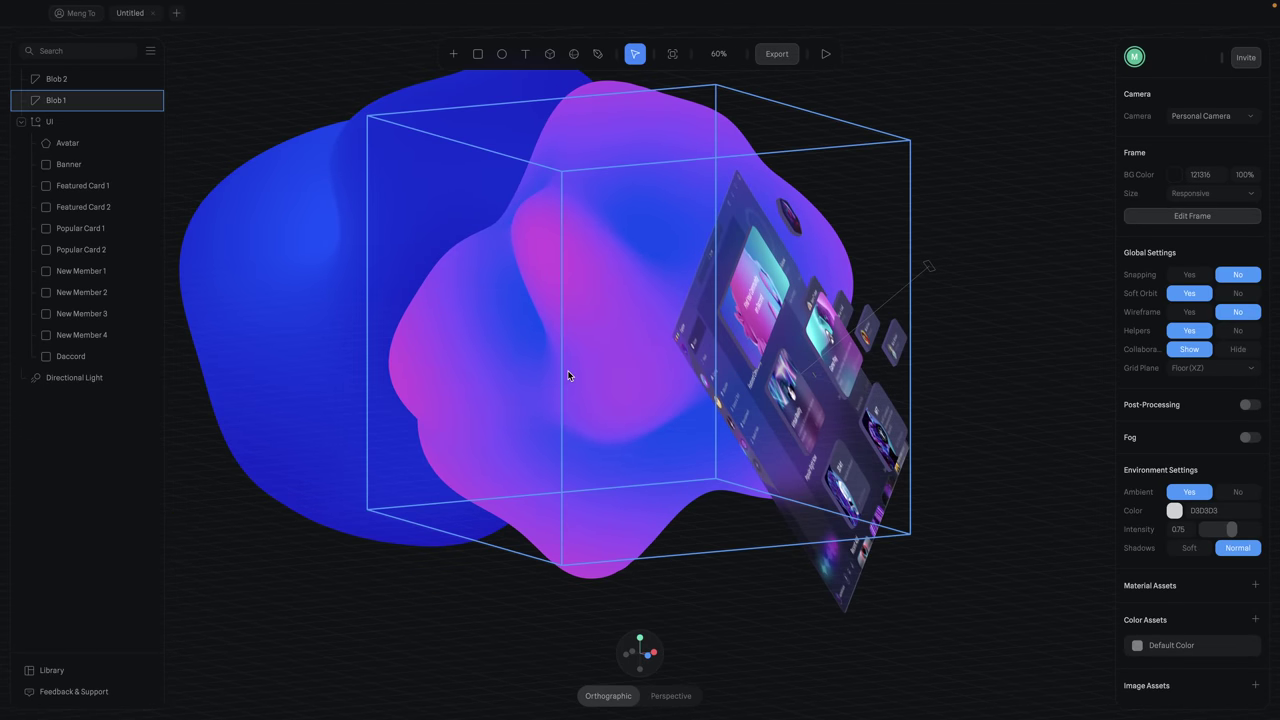
click(569, 371)
scroll(566, 360, left, 3)
click(563, 345)
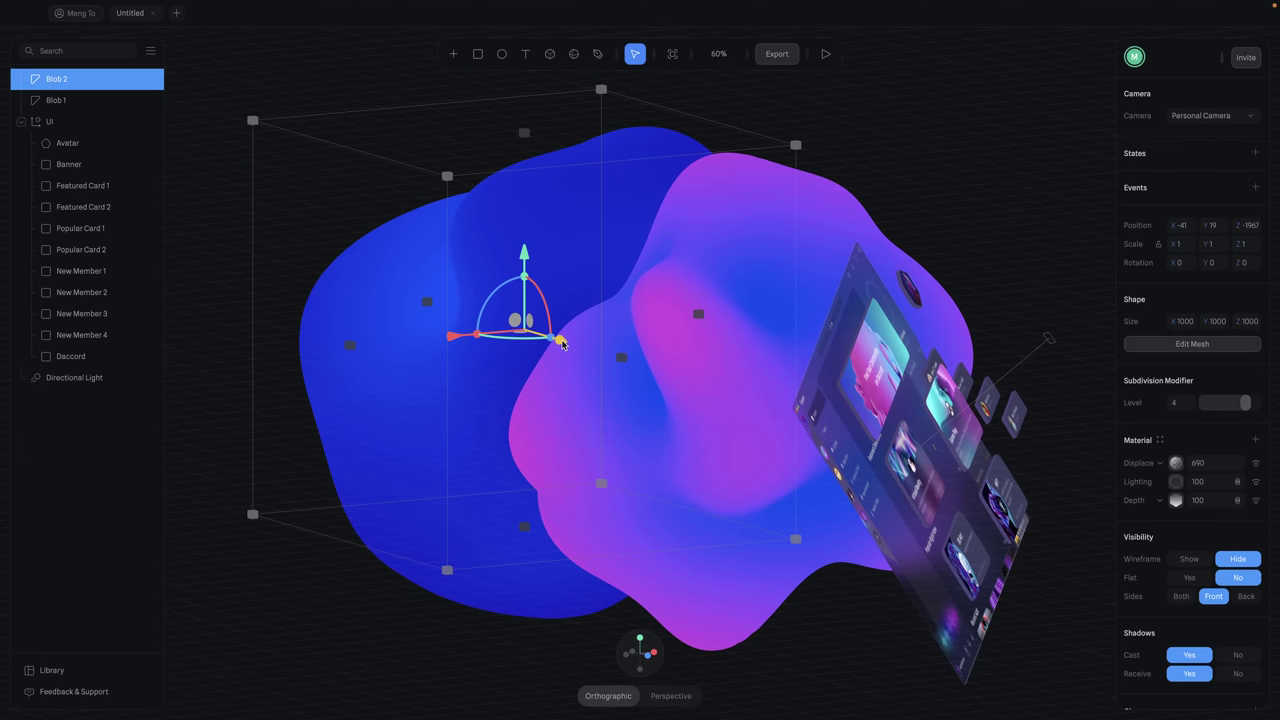
click(703, 403)
scroll(805, 430, right, 2)
right_drag(812, 455, 934, 374)
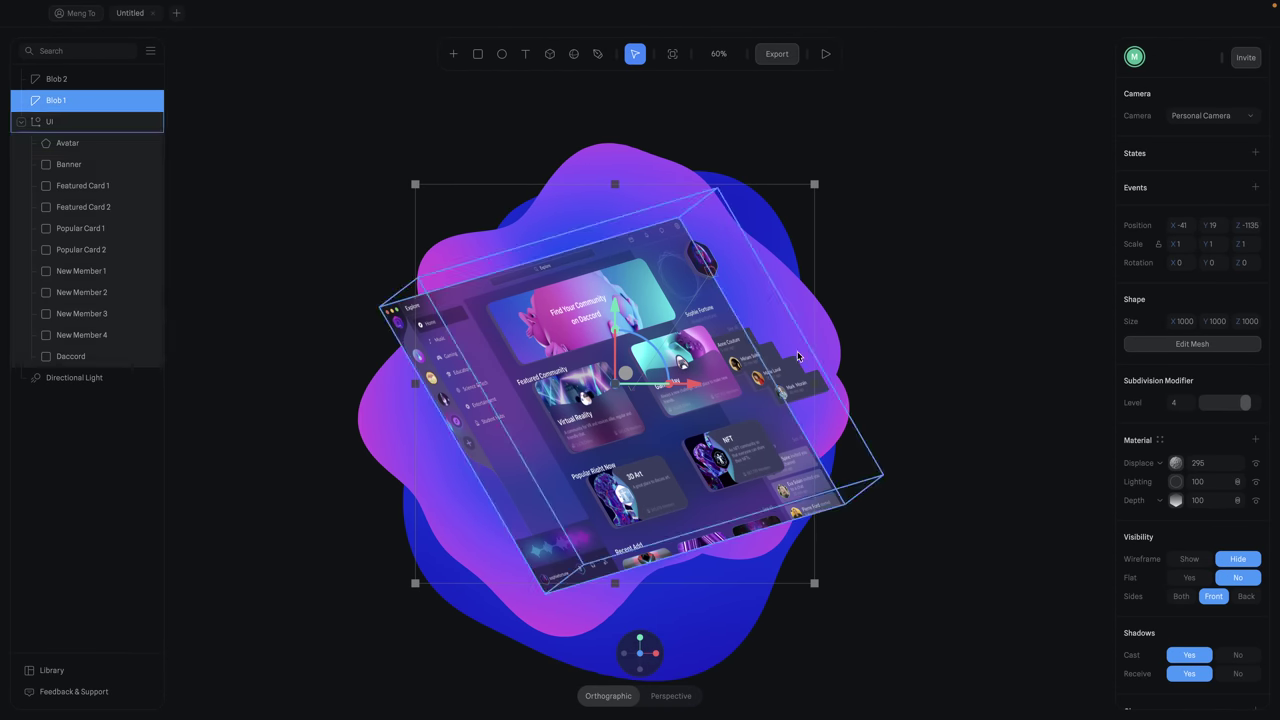
right_drag(903, 329, 878, 488)
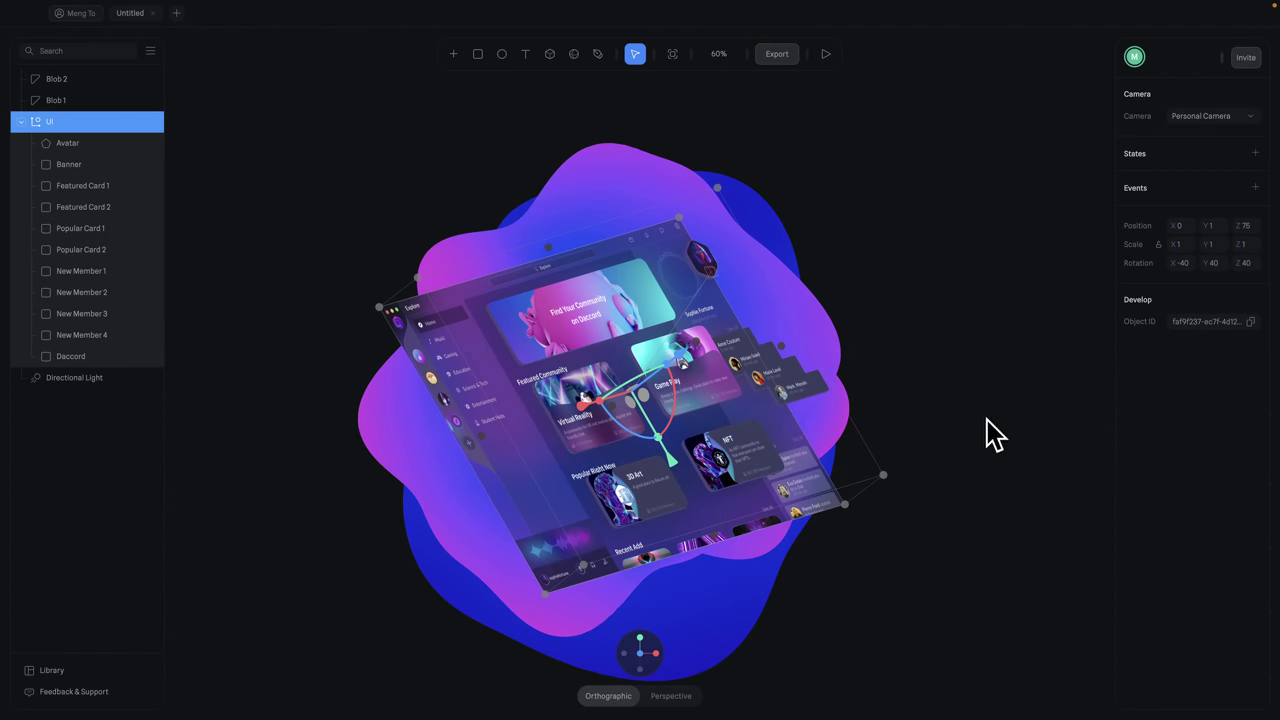
- Add a state to the UI group with its rotation set to X -20, Y 20 and Z 7
click(1256, 153)
click(1190, 313)
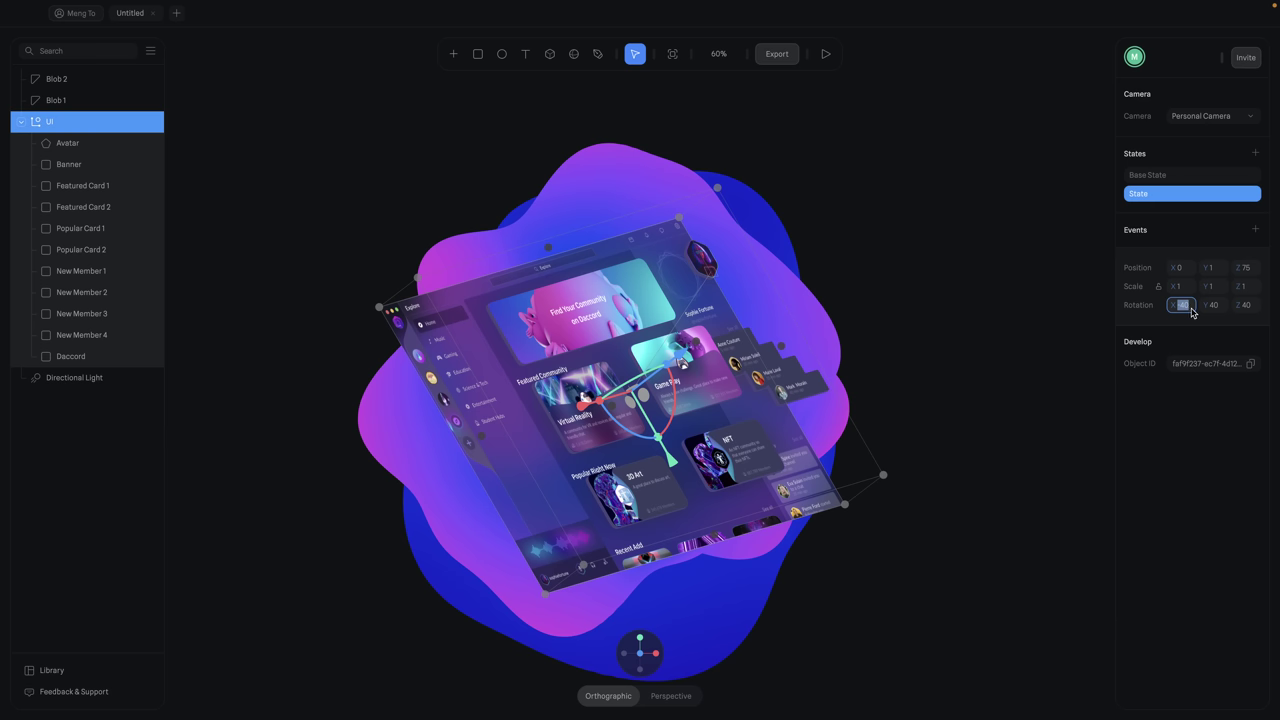
text(-20)
key(Tab)
text(20)
key(Tab)
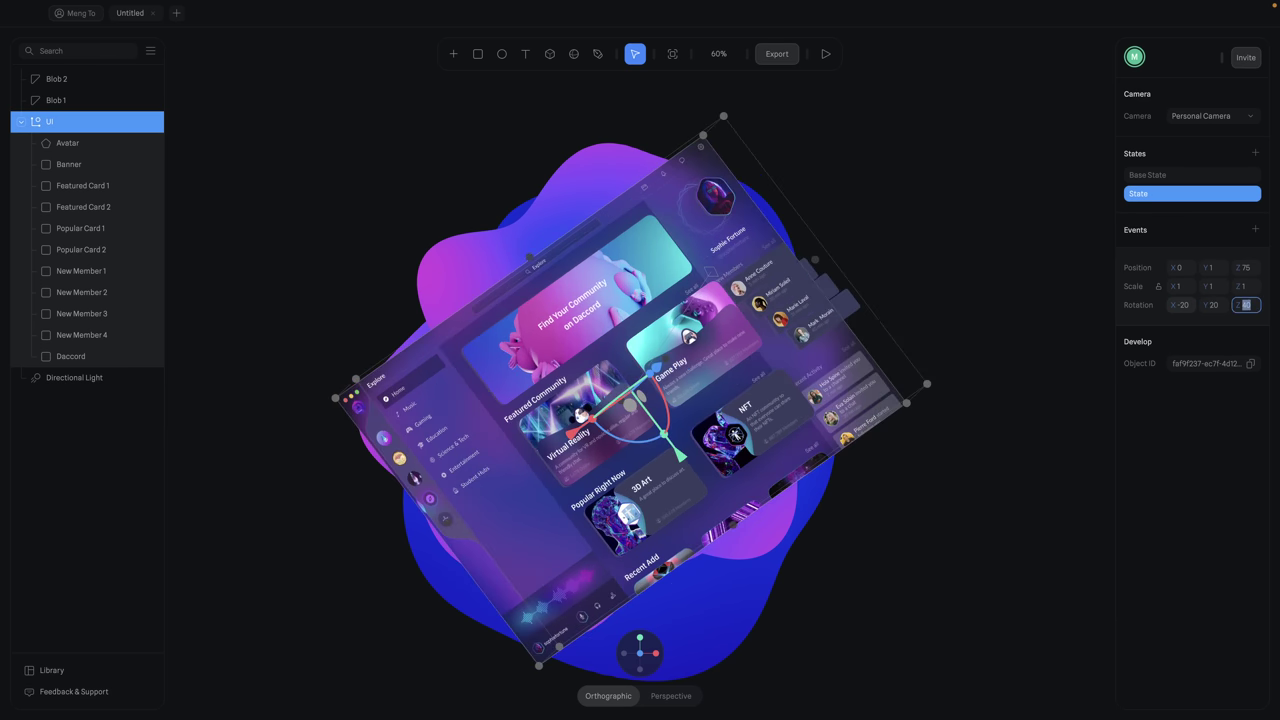
key(Return)
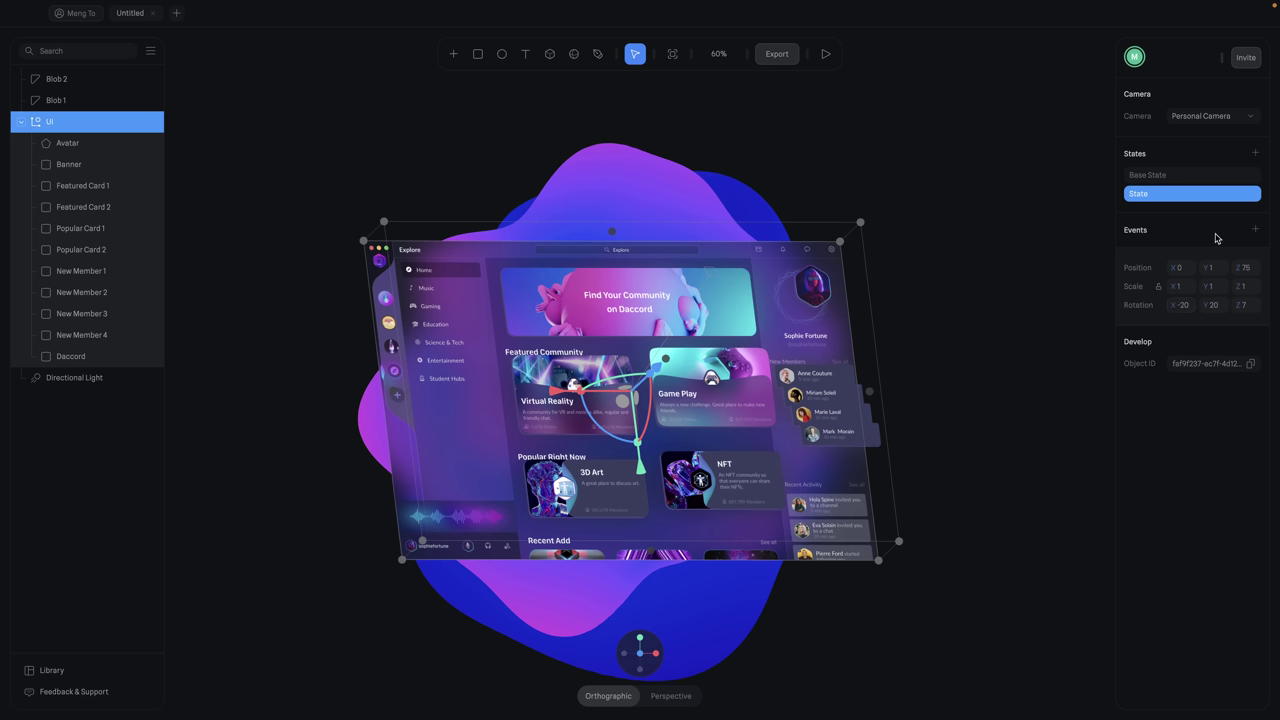
- Add State 2 to the UI group with its rotation set to X -10, Y 10 and Z 2
click(1255, 154)
click(1181, 323)
text(-10)
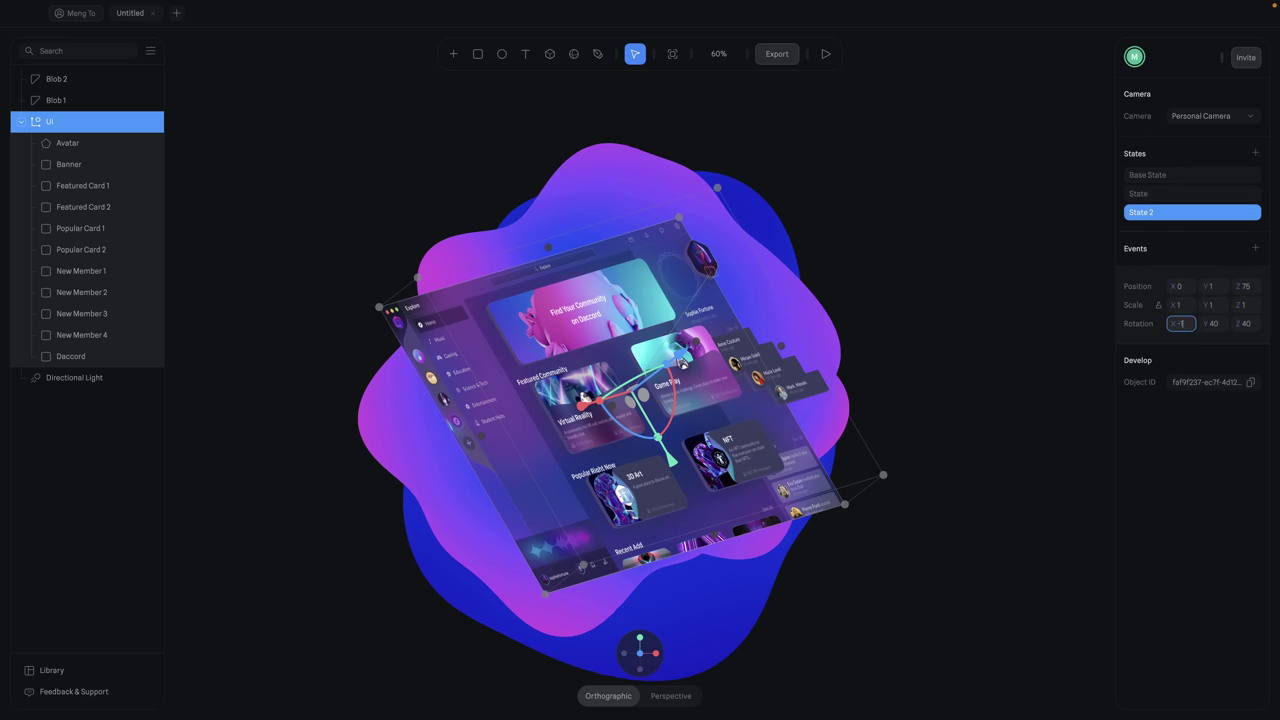
key(Tab)
text(10)
key(Tab)
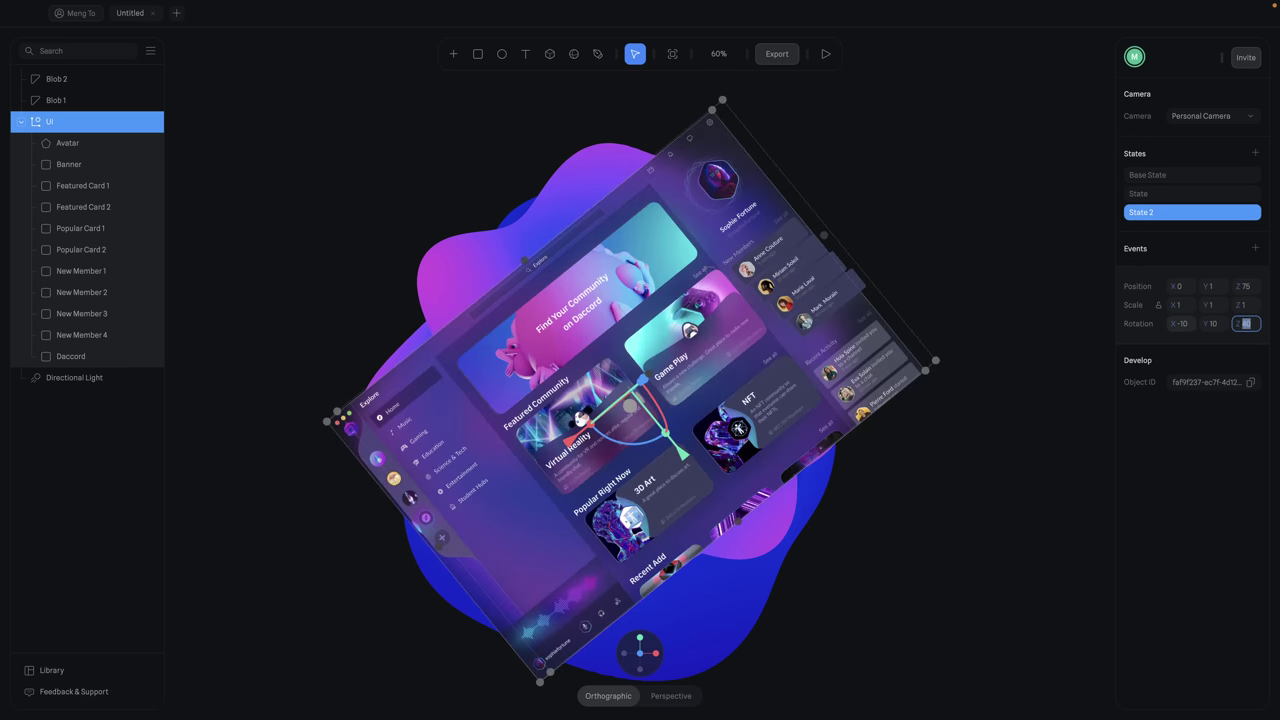
text(2)
key(Return)
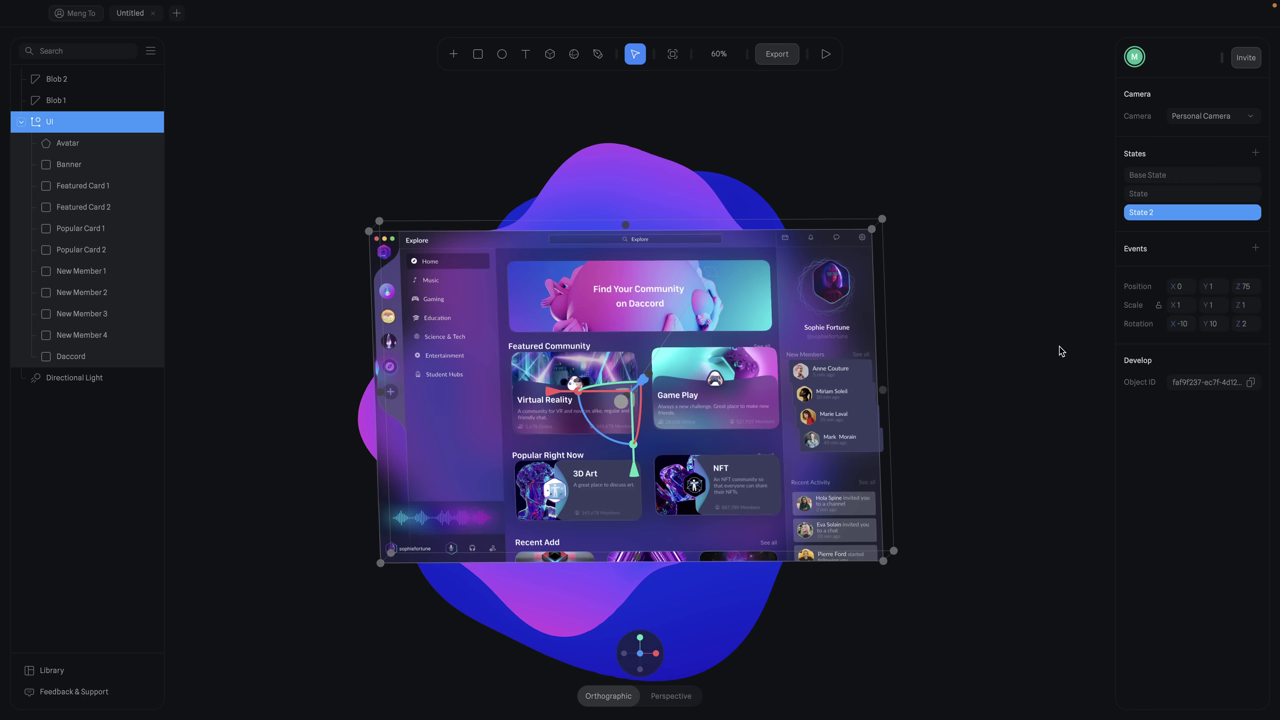
- Compare the UI group's three states, and give the group a Start event to State with a duration of 10 seconds
click(1170, 177)
click(1169, 195)
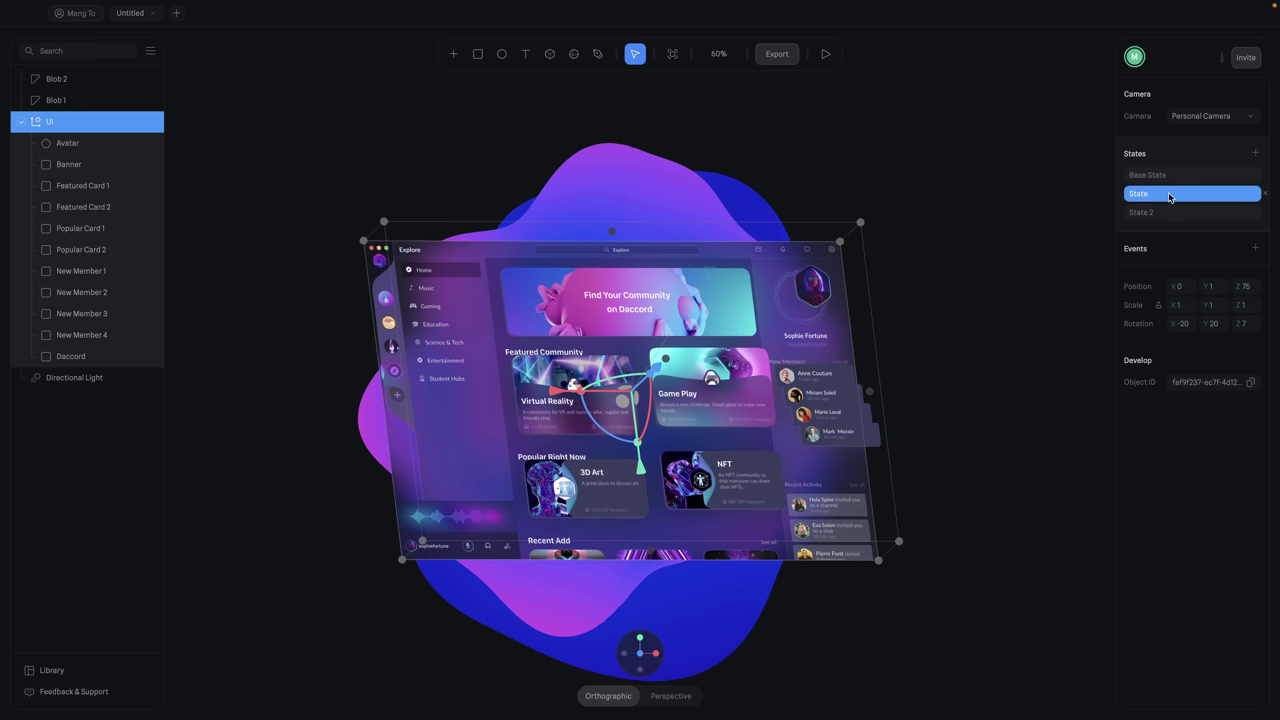
click(1171, 177)
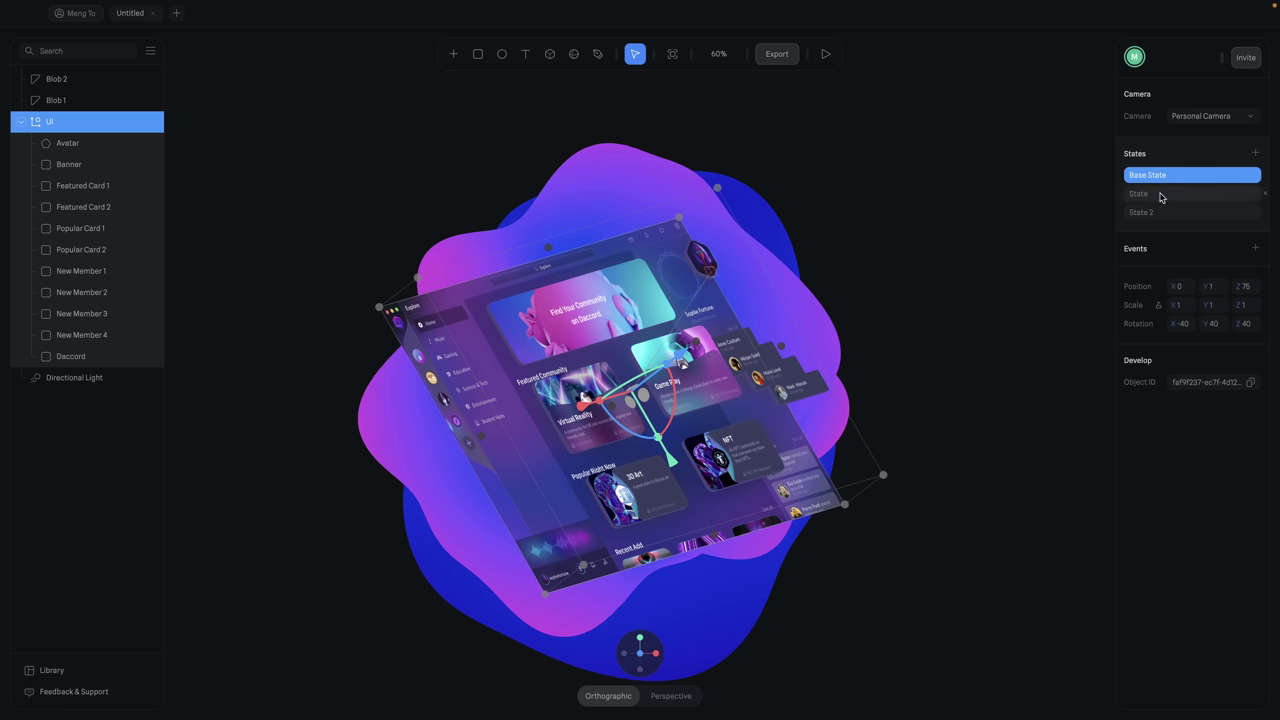
click(1161, 195)
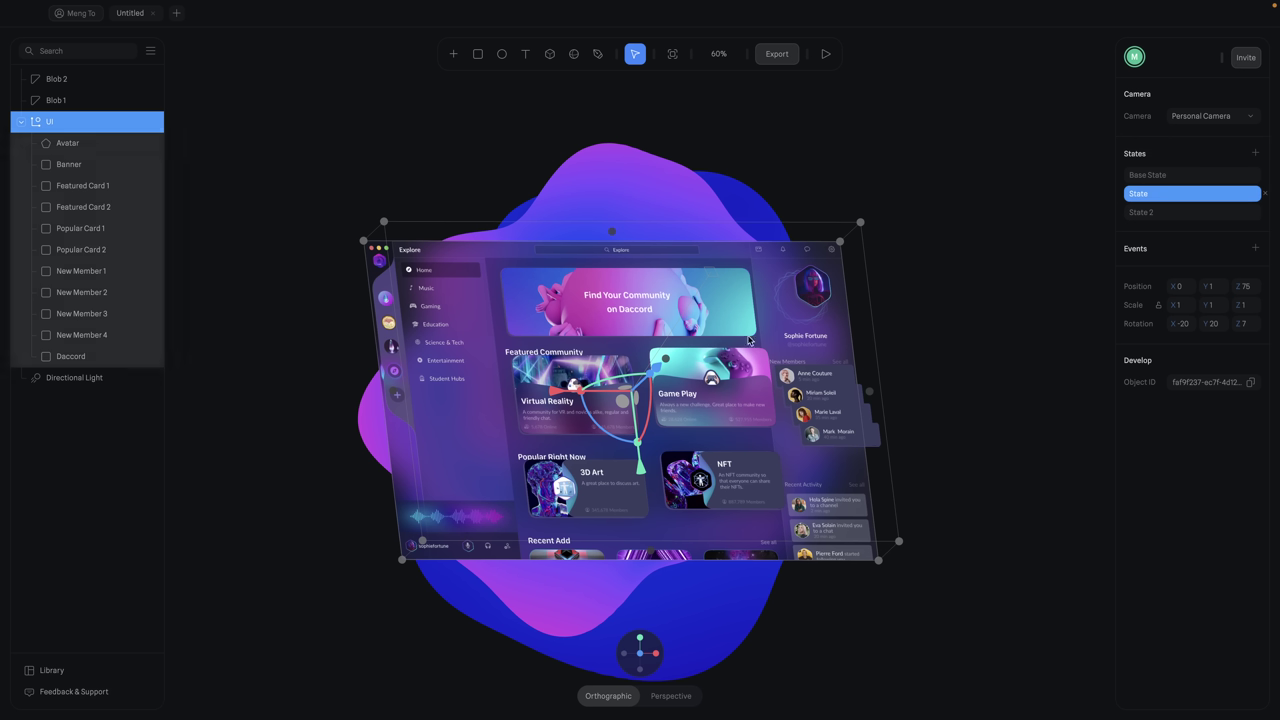
click(1162, 215)
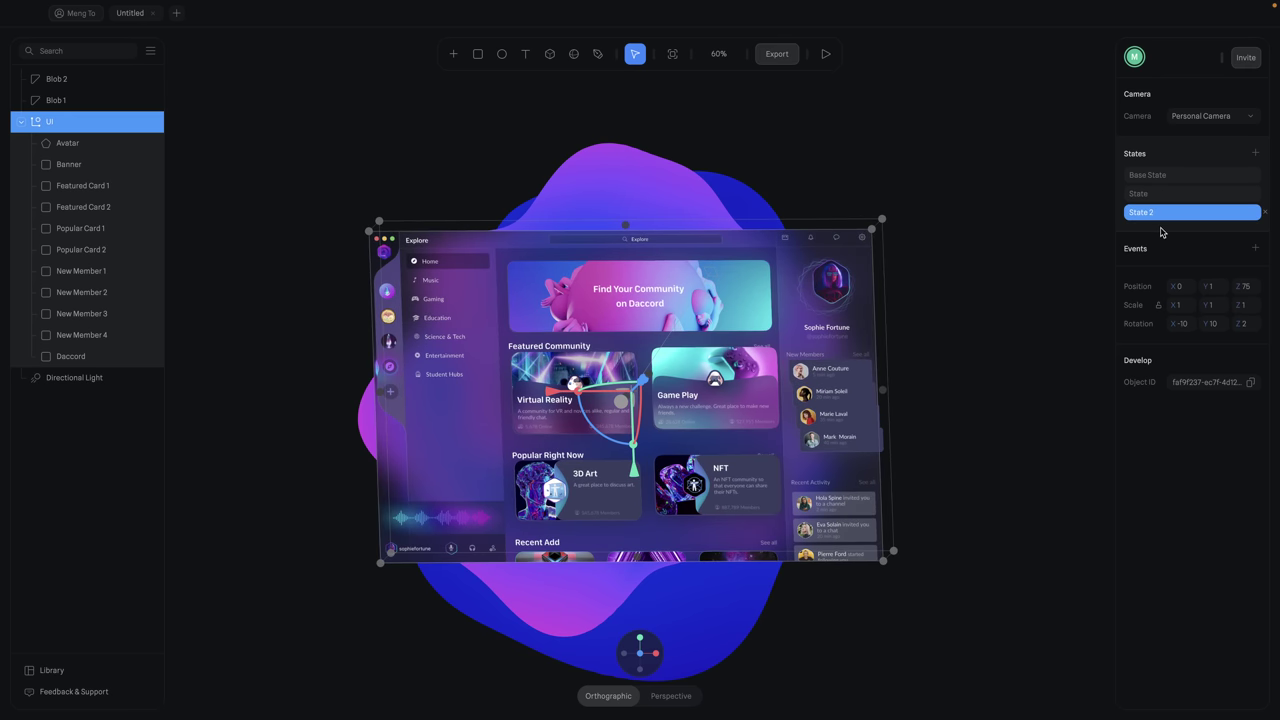
click(1255, 248)
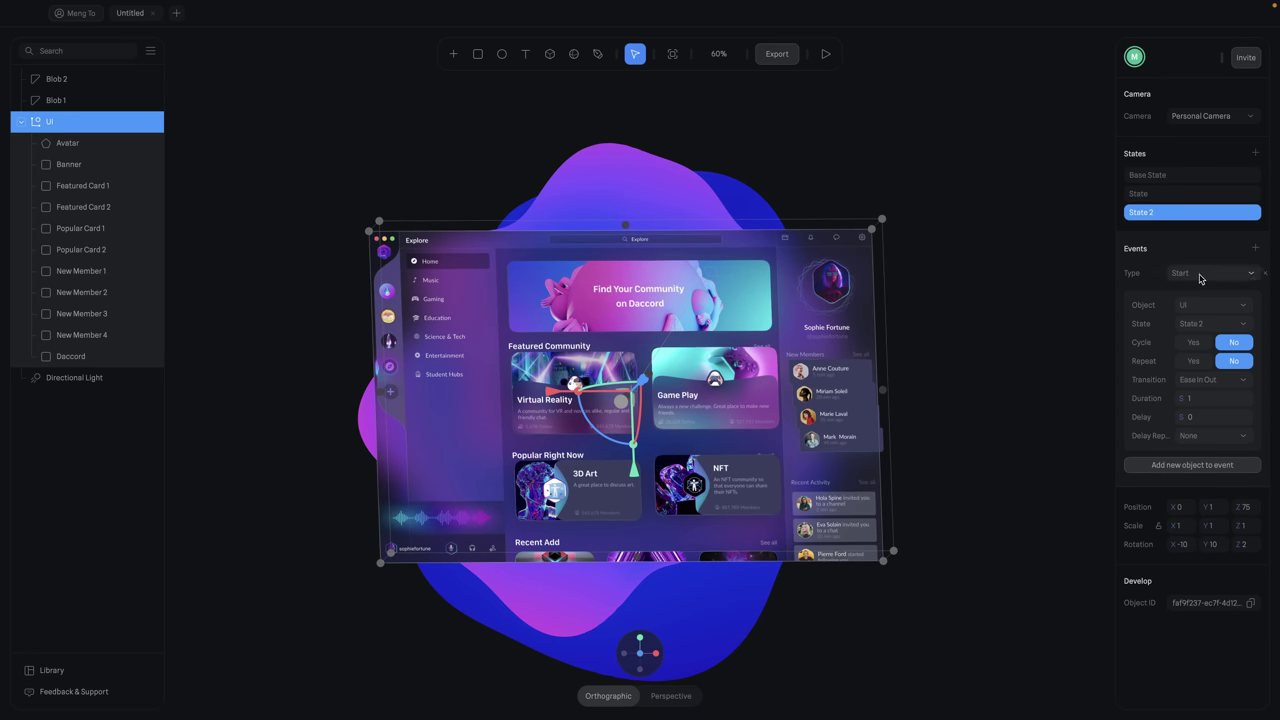
click(1201, 404)
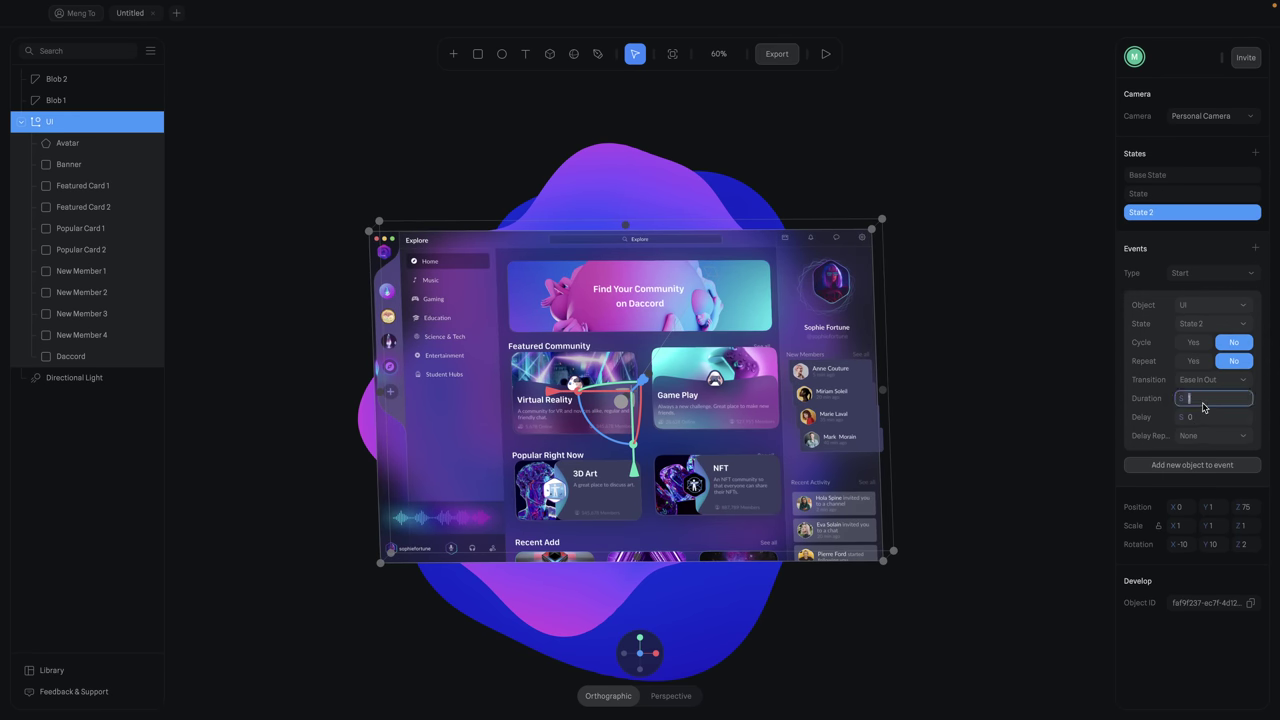
text(10)
key(Return)
click(1200, 324)
click(1205, 317)
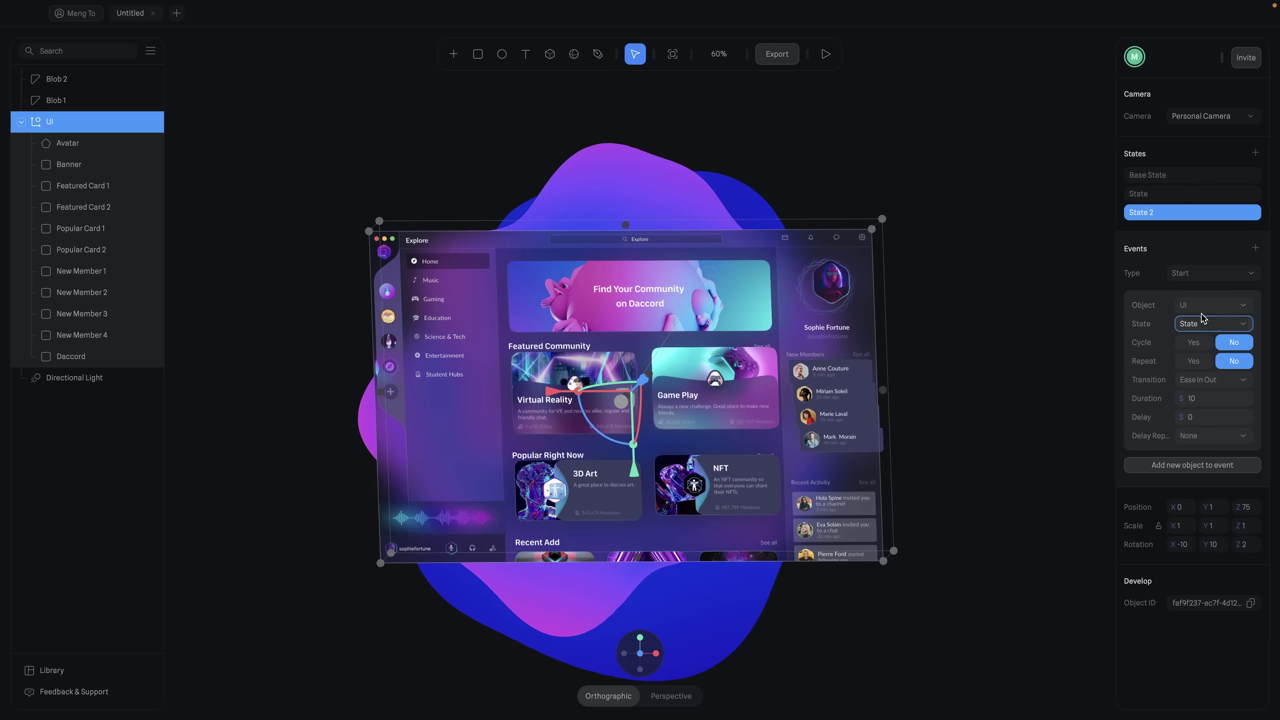
- Add a Mouse hover event to State 2 on the UI group, preview the scene, and return to editing
click(1255, 248)
click(1188, 497)
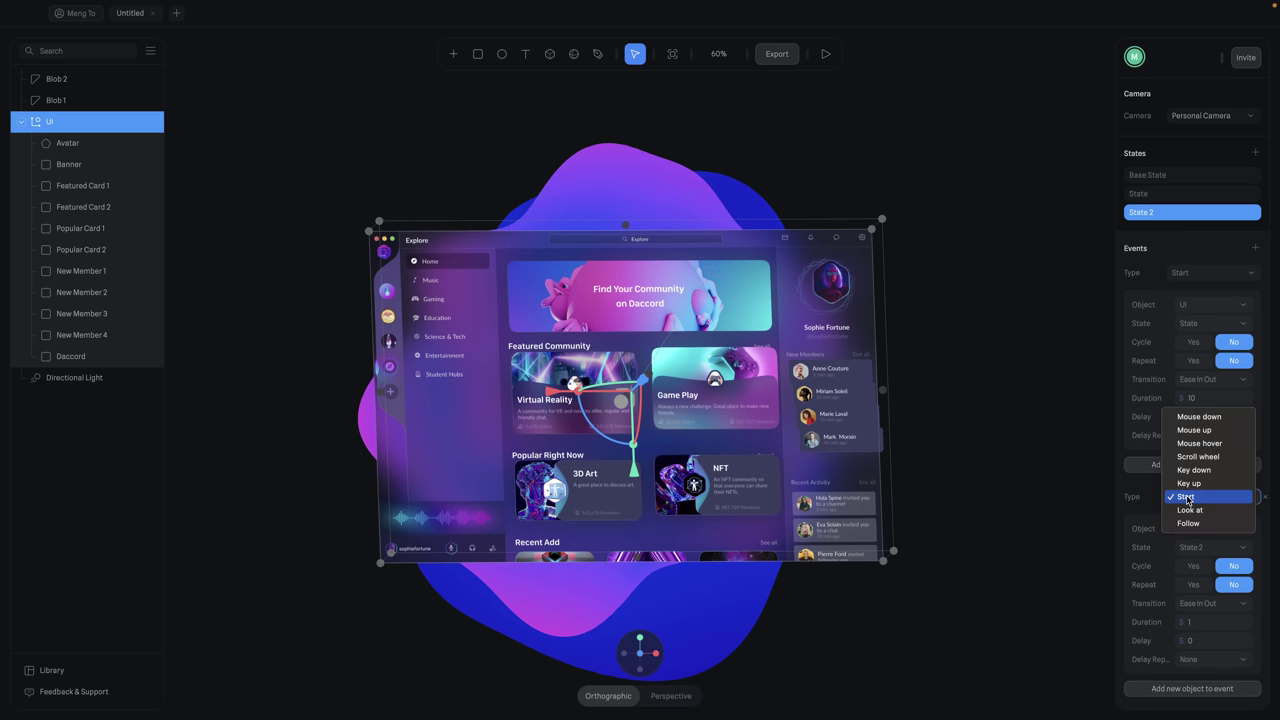
click(1212, 443)
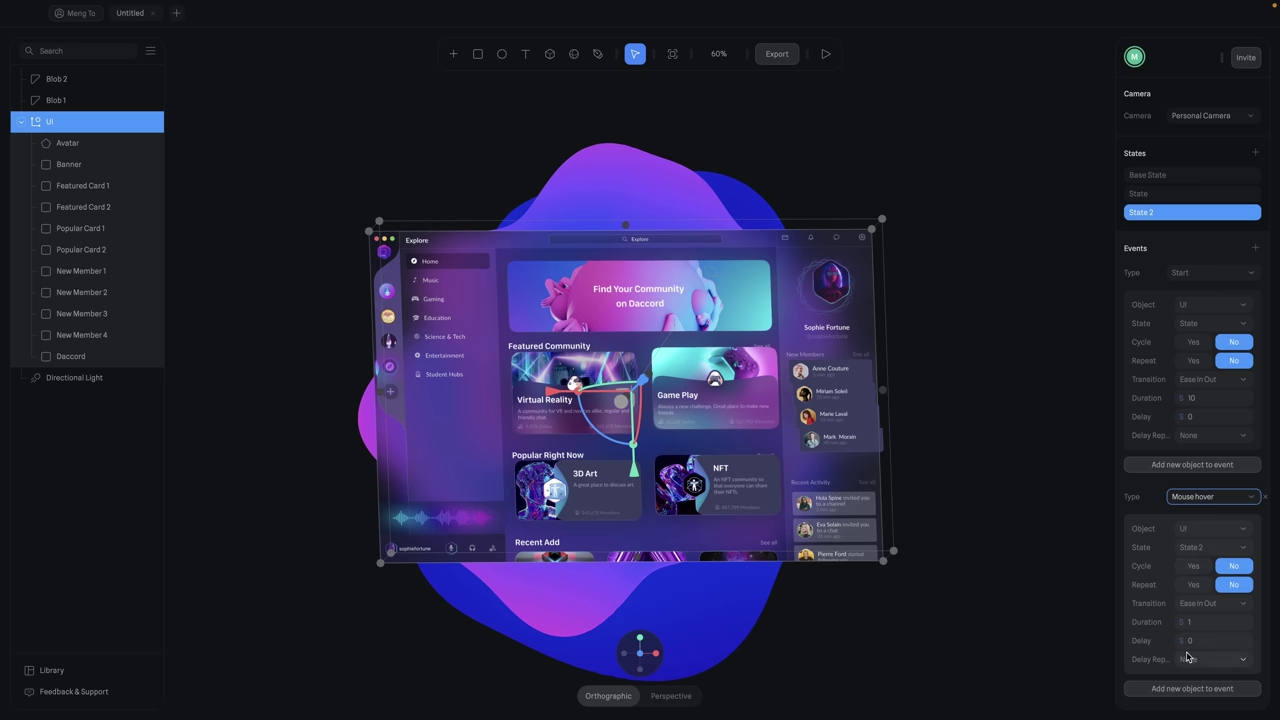
click(825, 54)
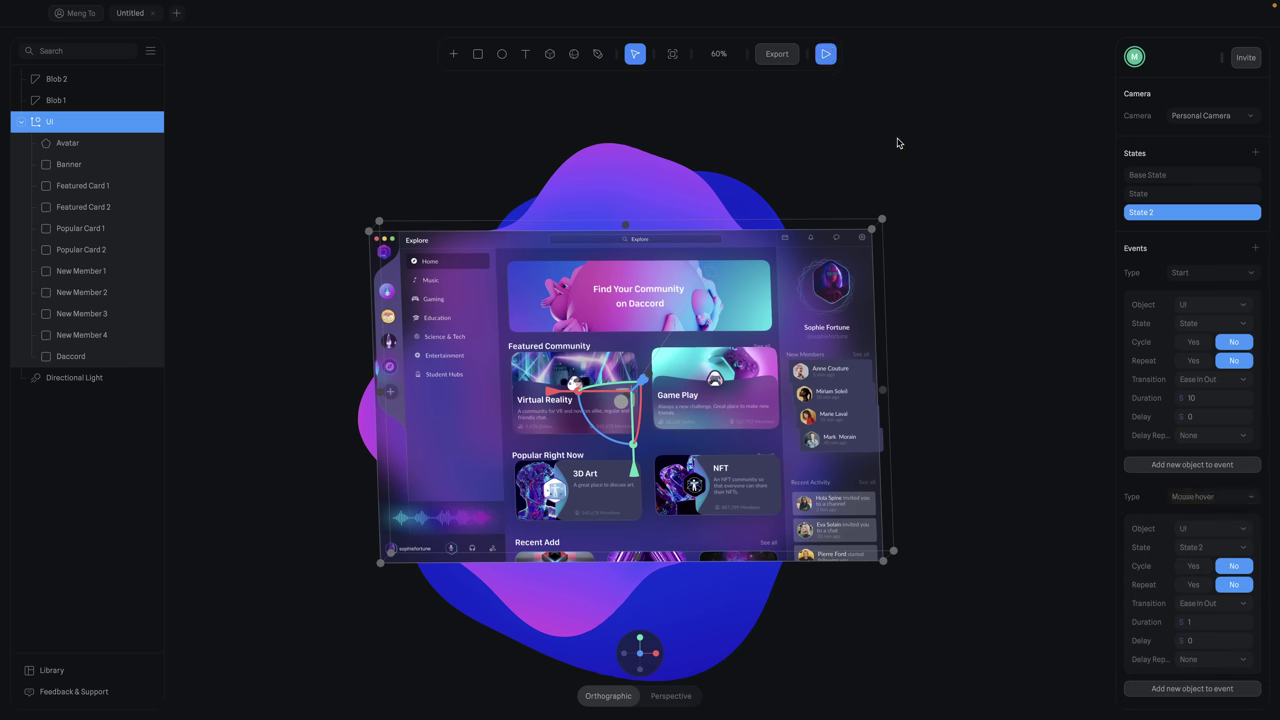
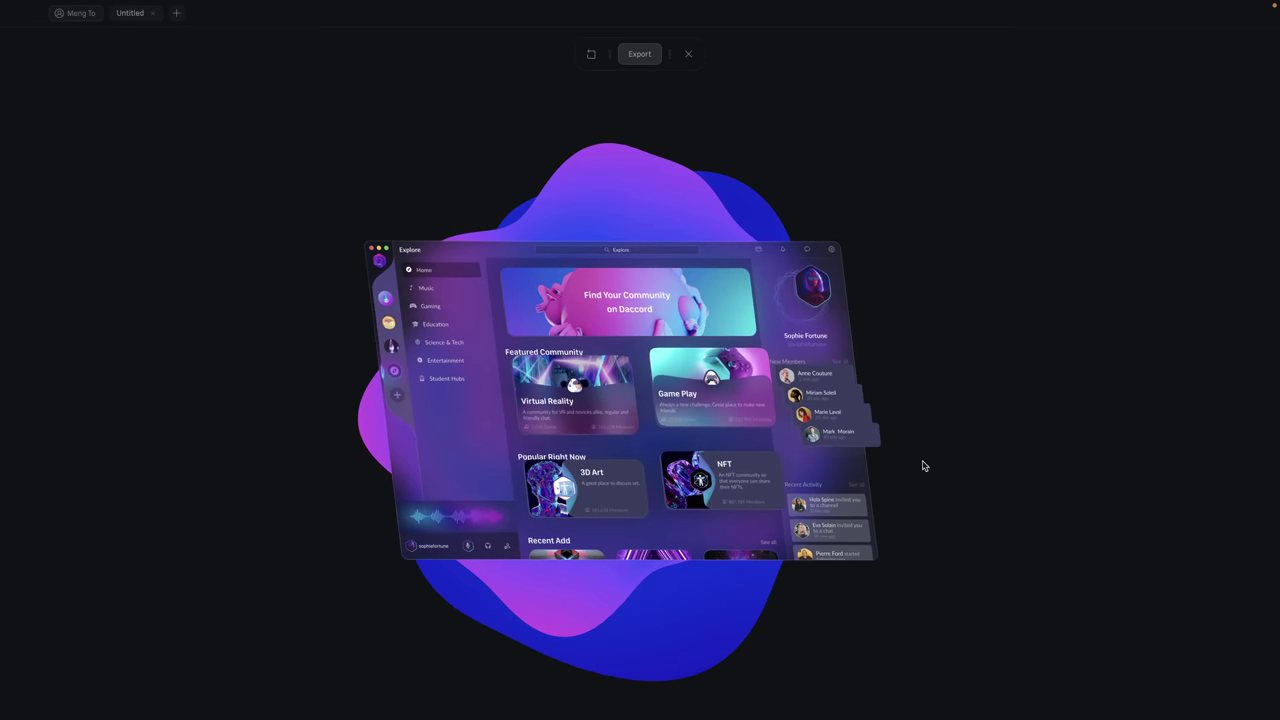
key(Escape)
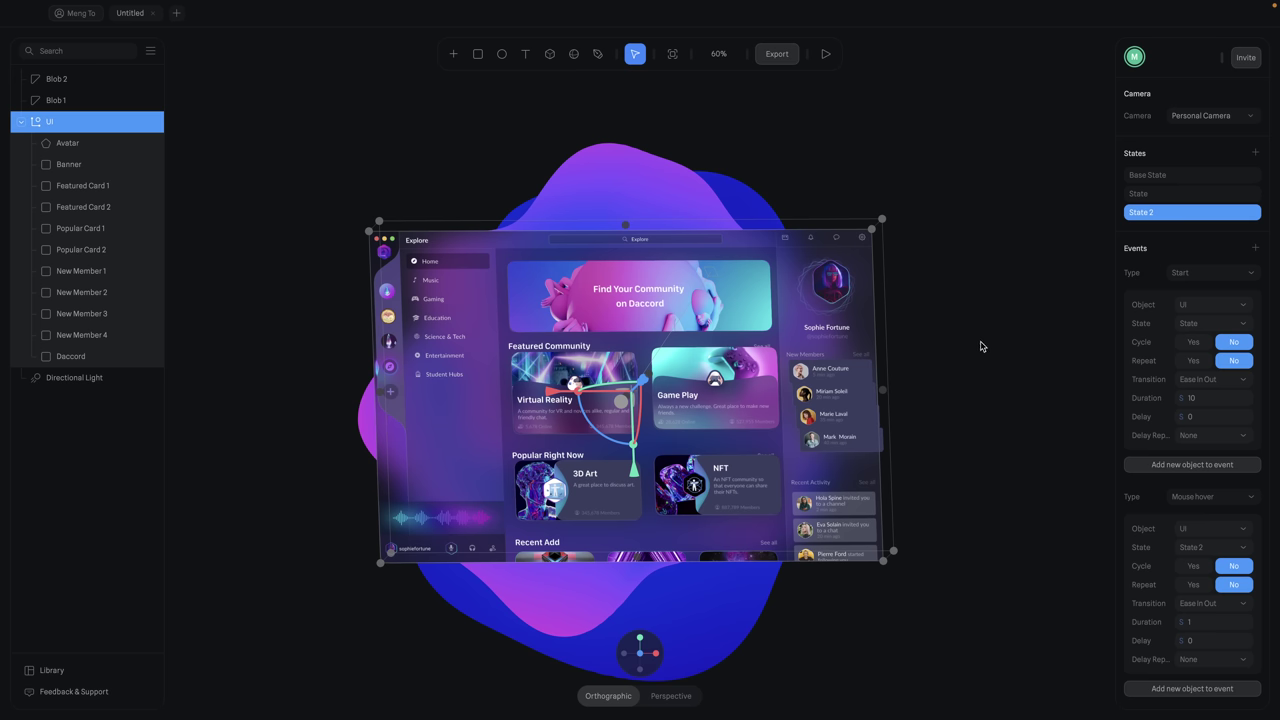
- Set the Daccord rectangle's lighting type to Lambert, and place its Lighting layer above the Glass layer
click(106, 356)
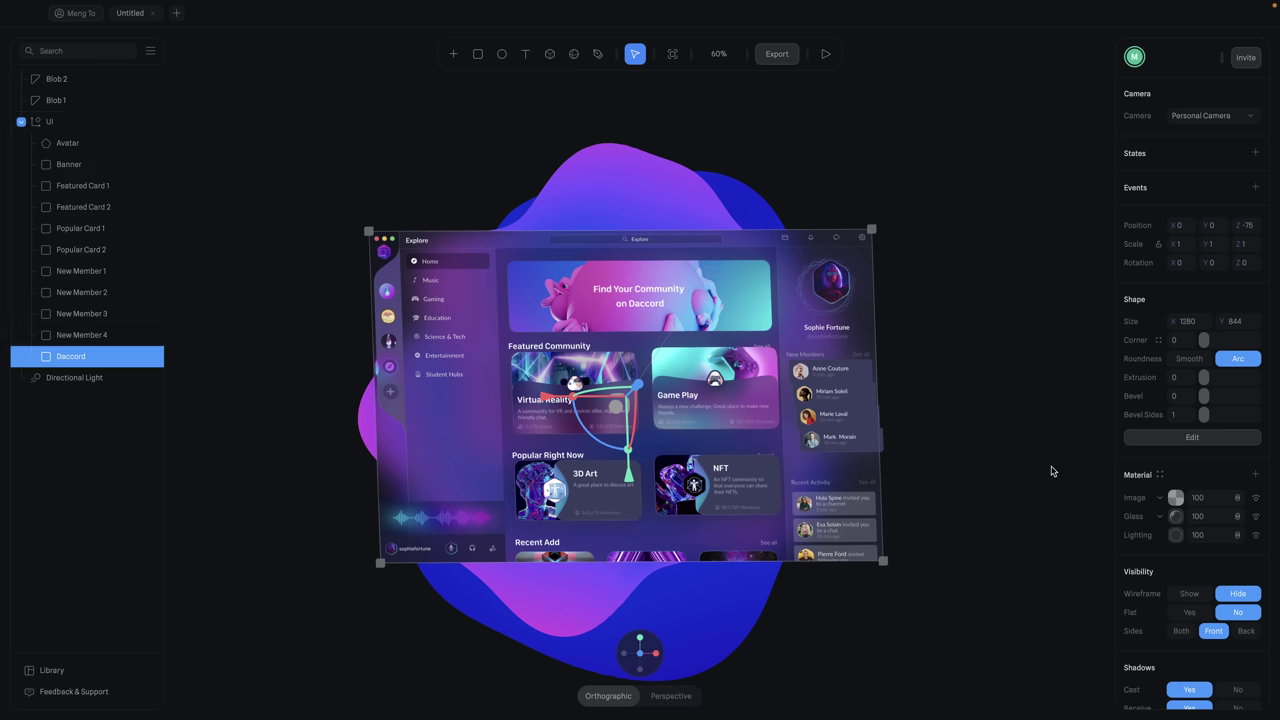
click(1177, 537)
click(1183, 567)
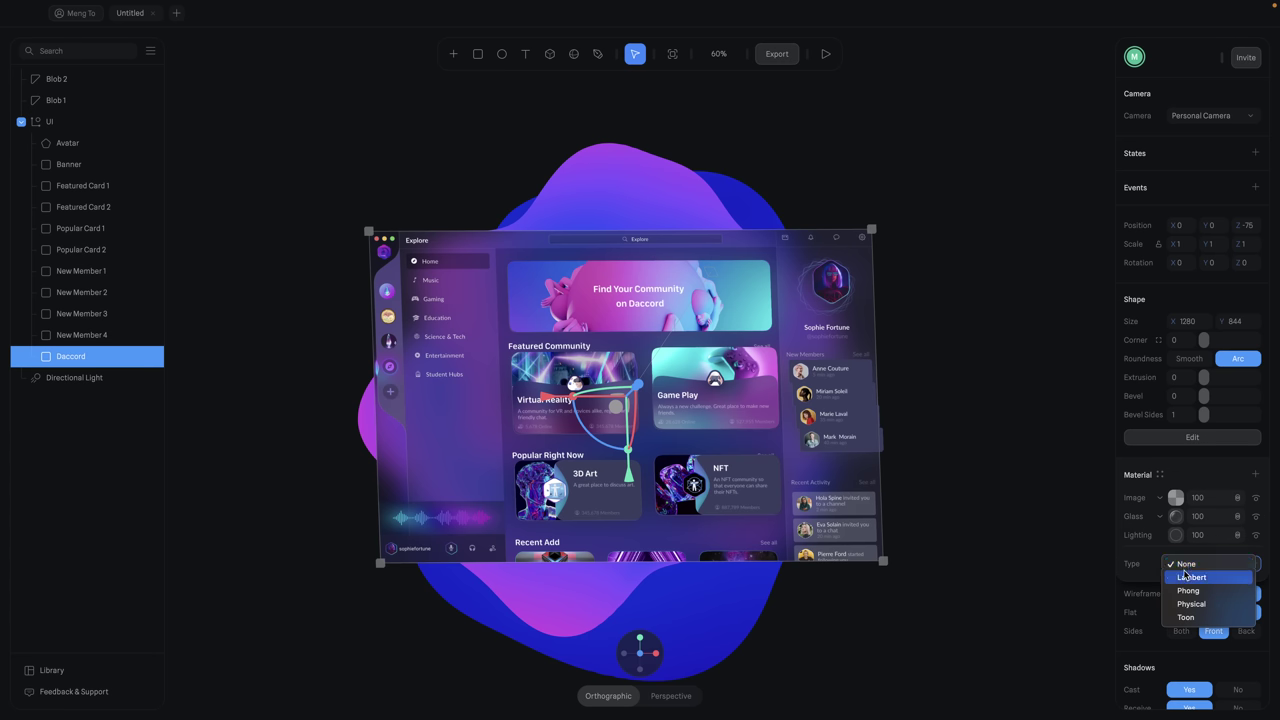
click(1187, 579)
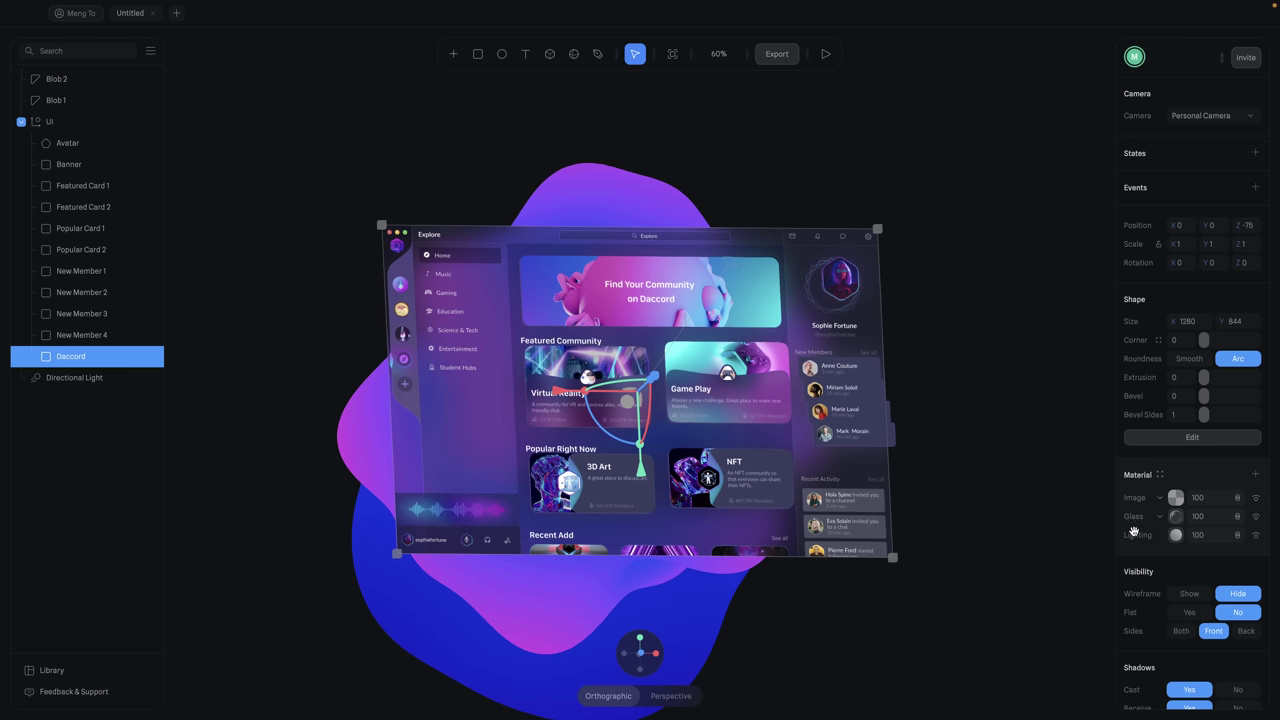
drag(1137, 538, 1139, 516)
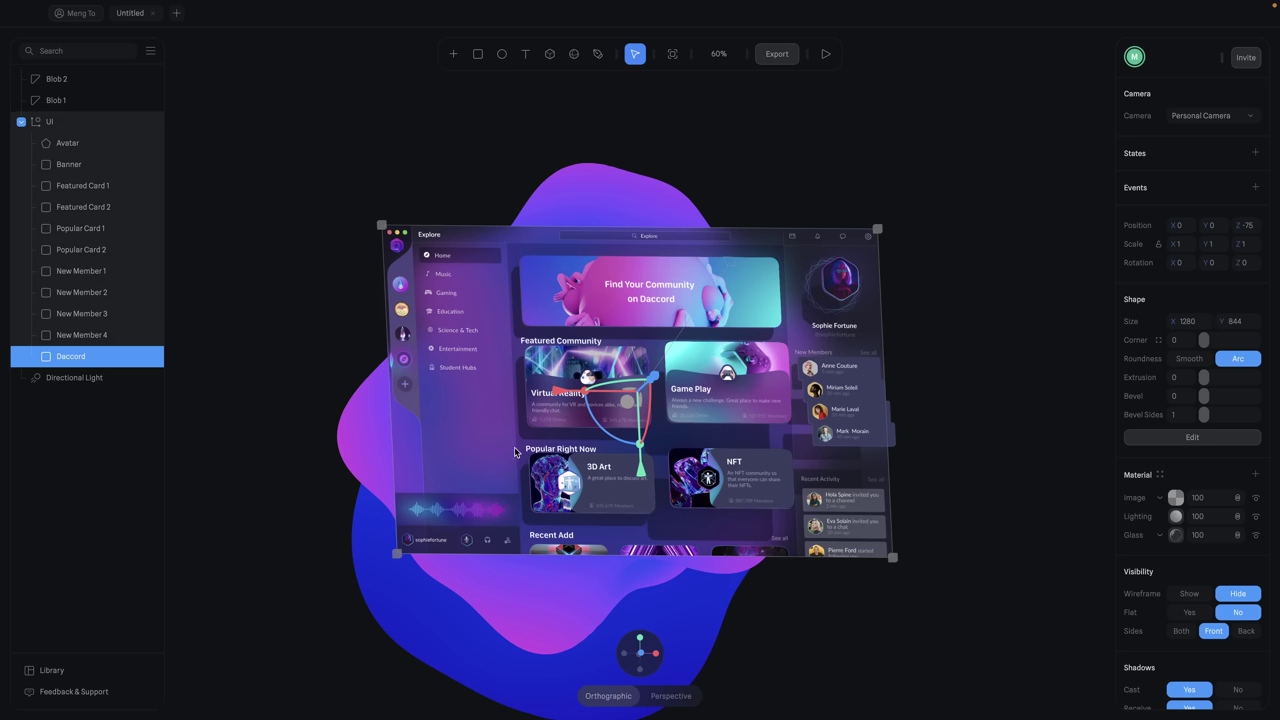
- Move the directional light toward the Daccord window's upper right corner, to about X 584 and Y 344
click(116, 385)
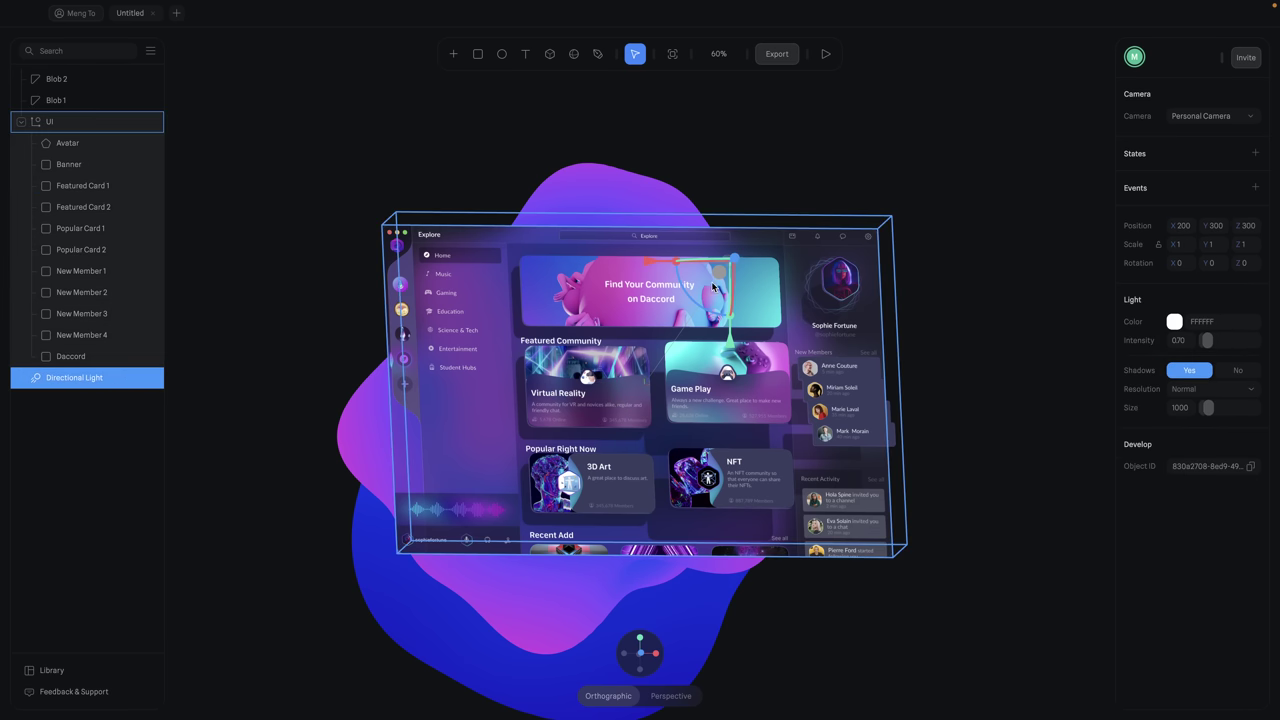
drag(720, 277, 872, 256)
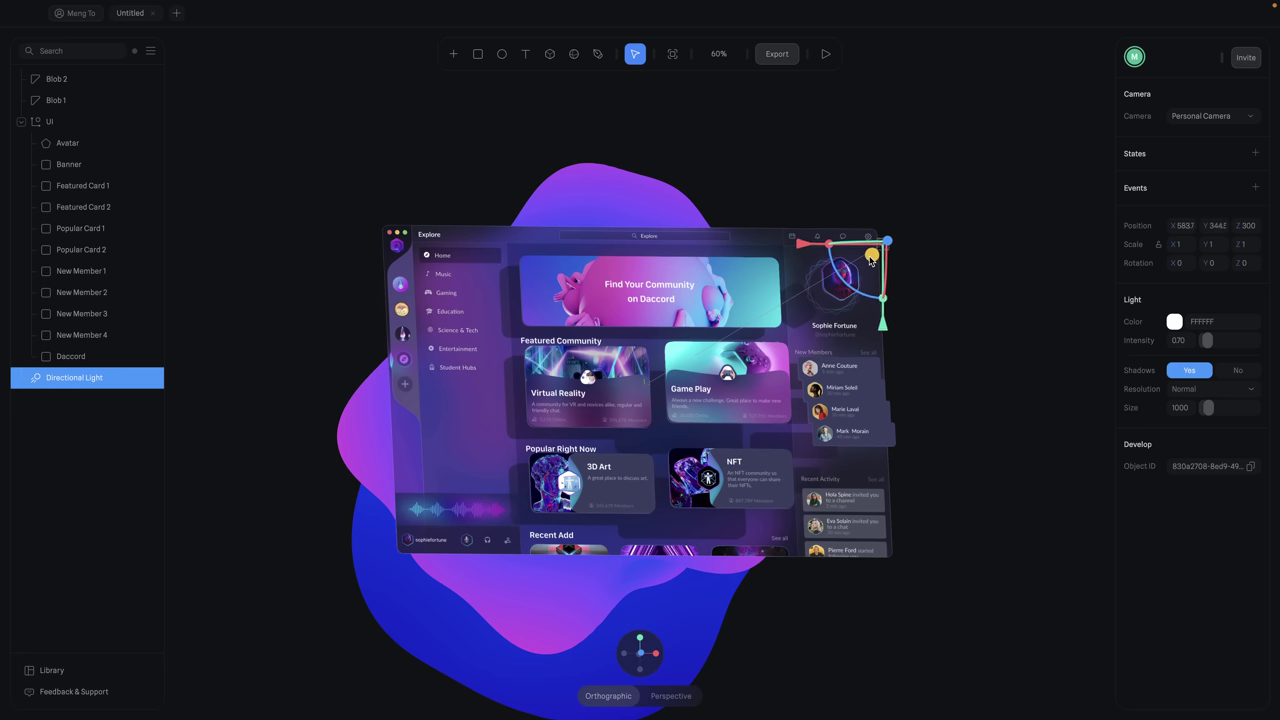
click(986, 340)
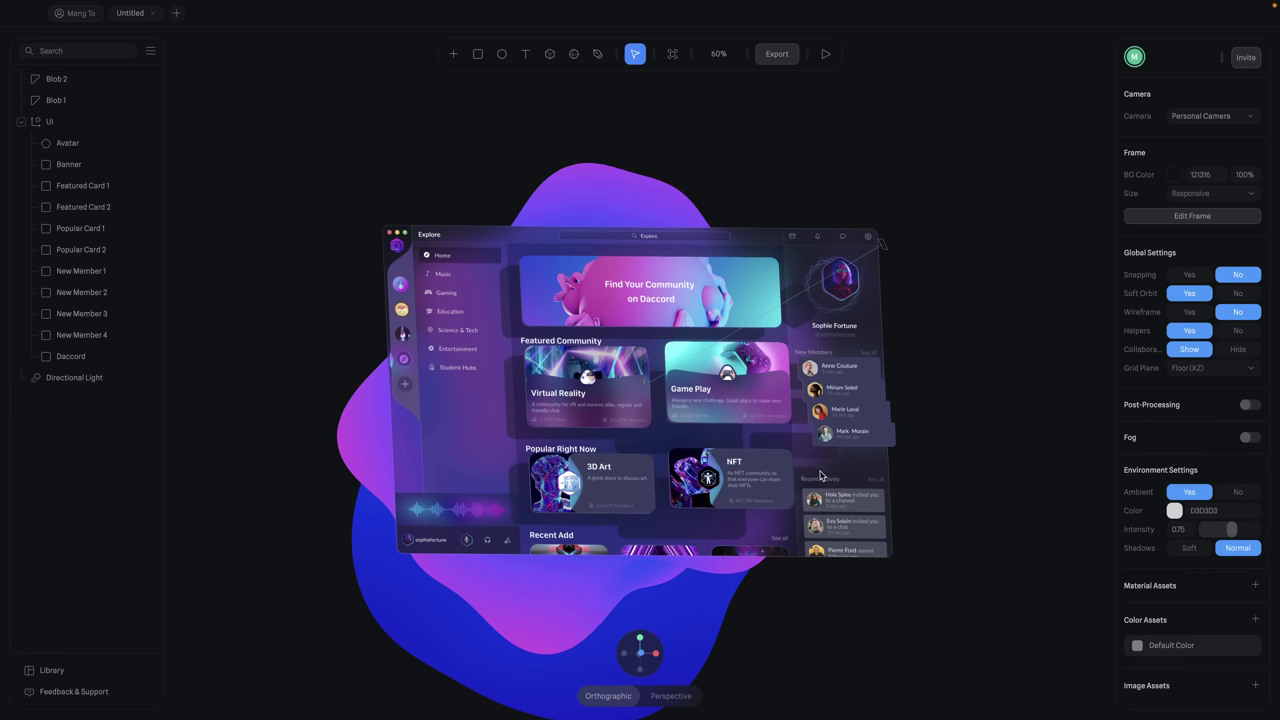
- Set the scene's environment shadows to Soft
click(564, 349)
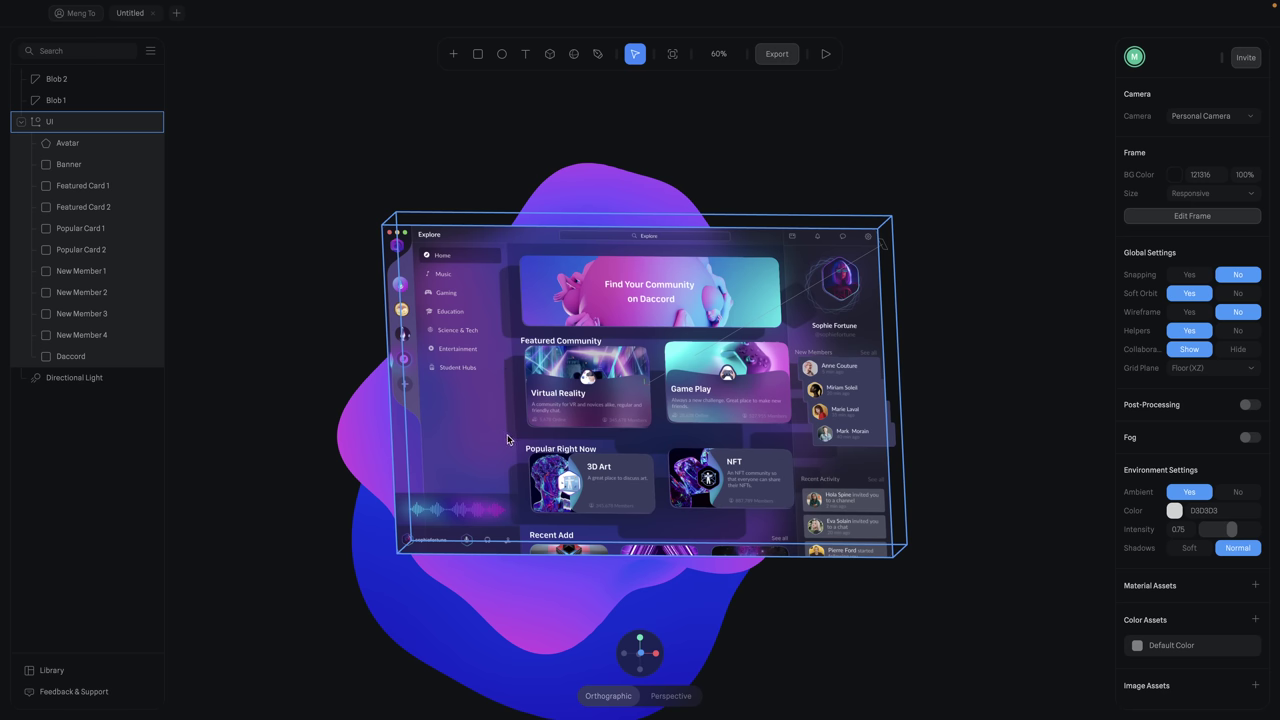
key(Escape)
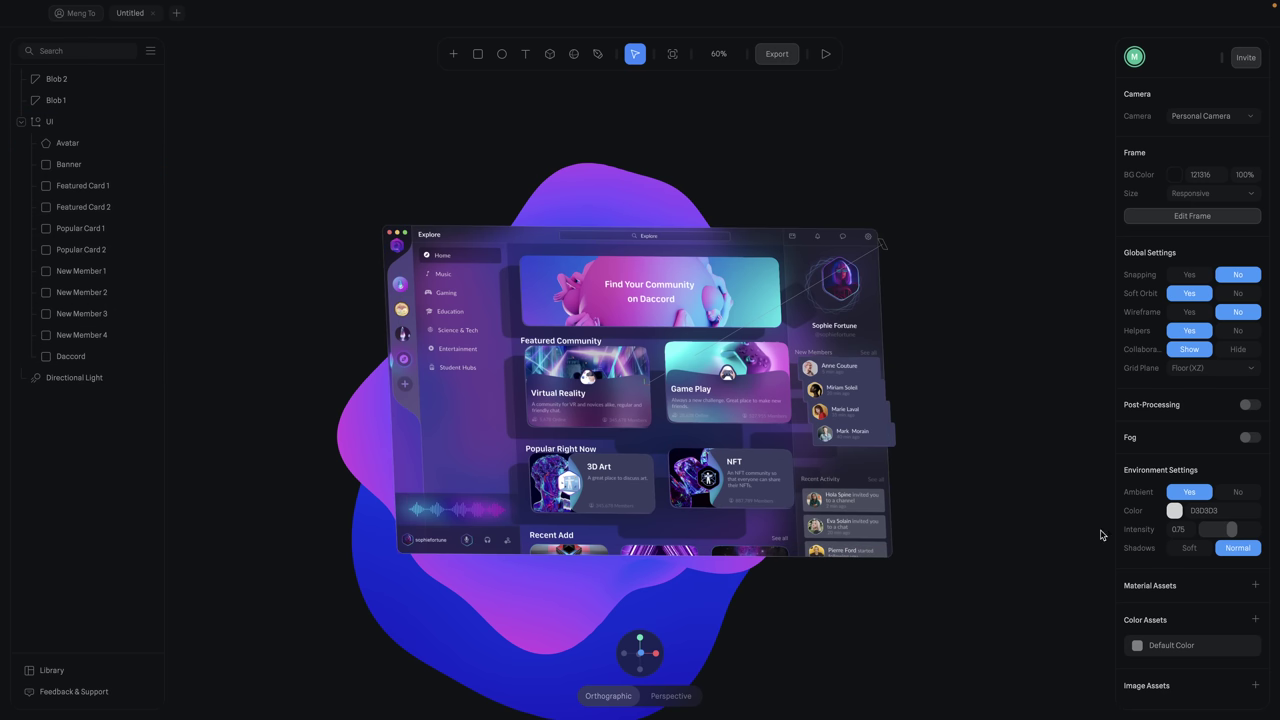
click(1190, 548)
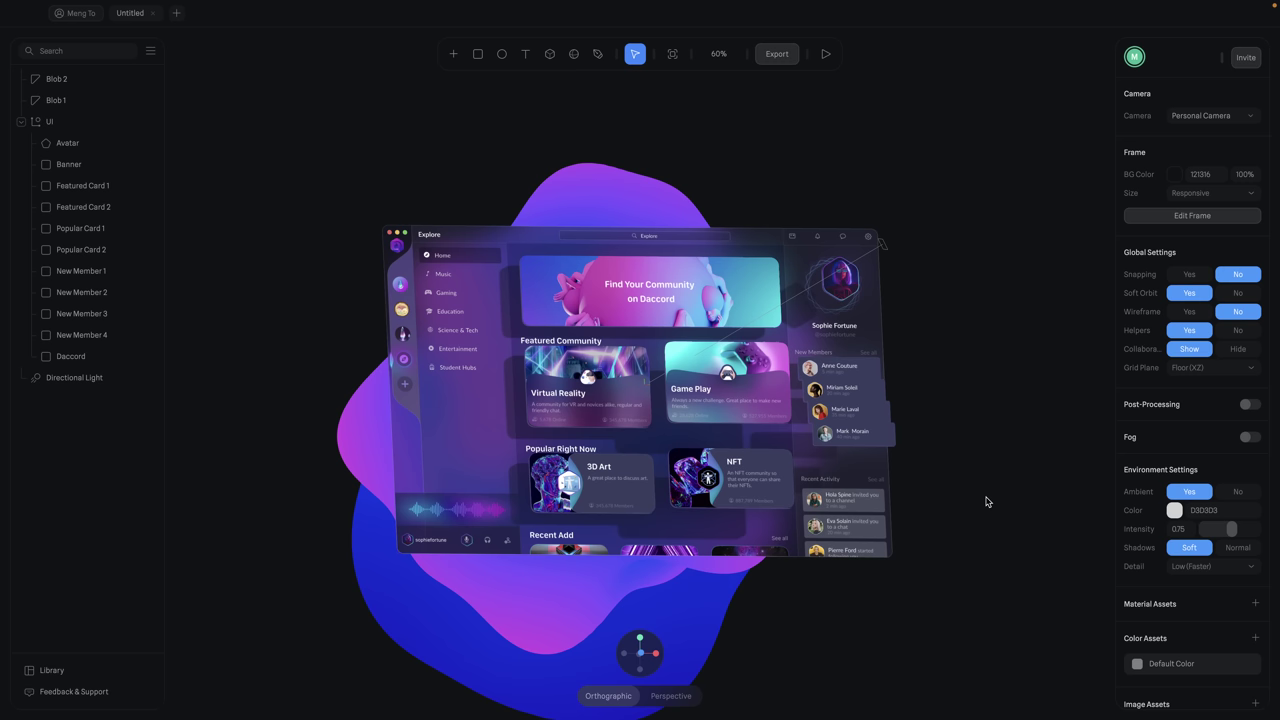
- Set the directional light's shadow blur to 5
click(84, 379)
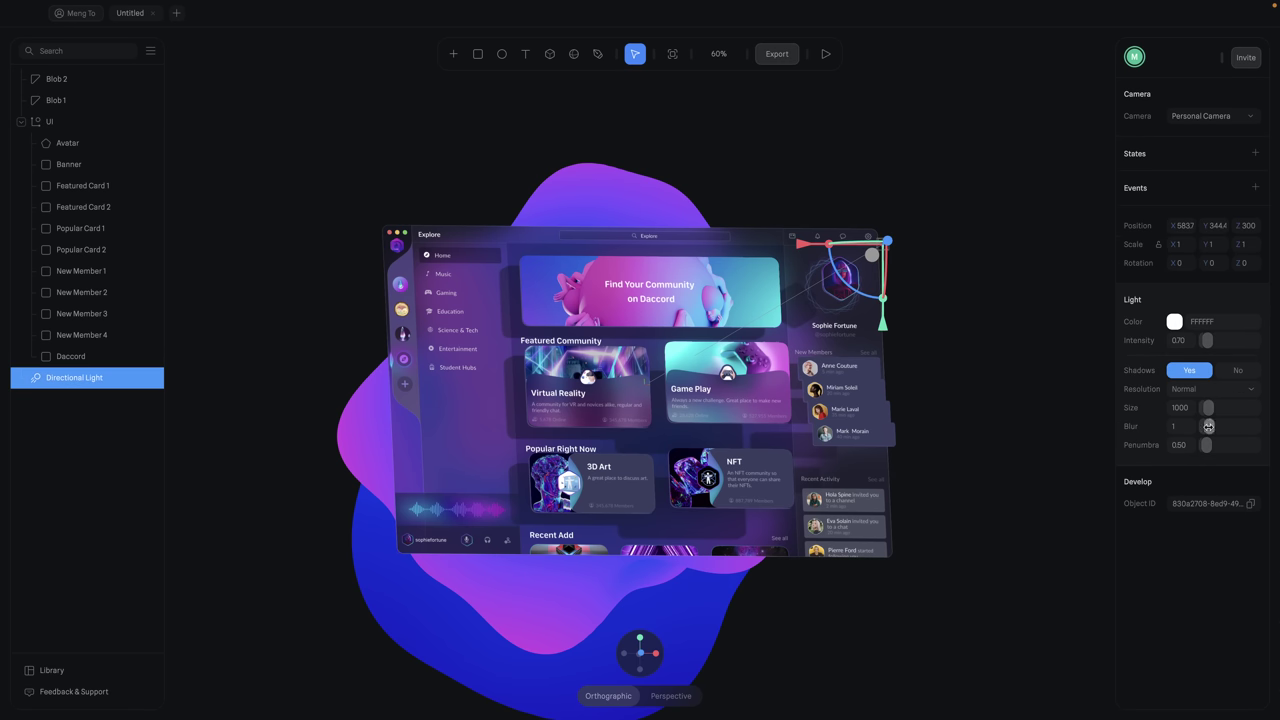
drag(1208, 426, 1239, 427)
click(1184, 428)
text(5)
key(Return)
- Set the directional light's shadow size to 1500 and its penumbra to 5
drag(1207, 408, 1206, 408)
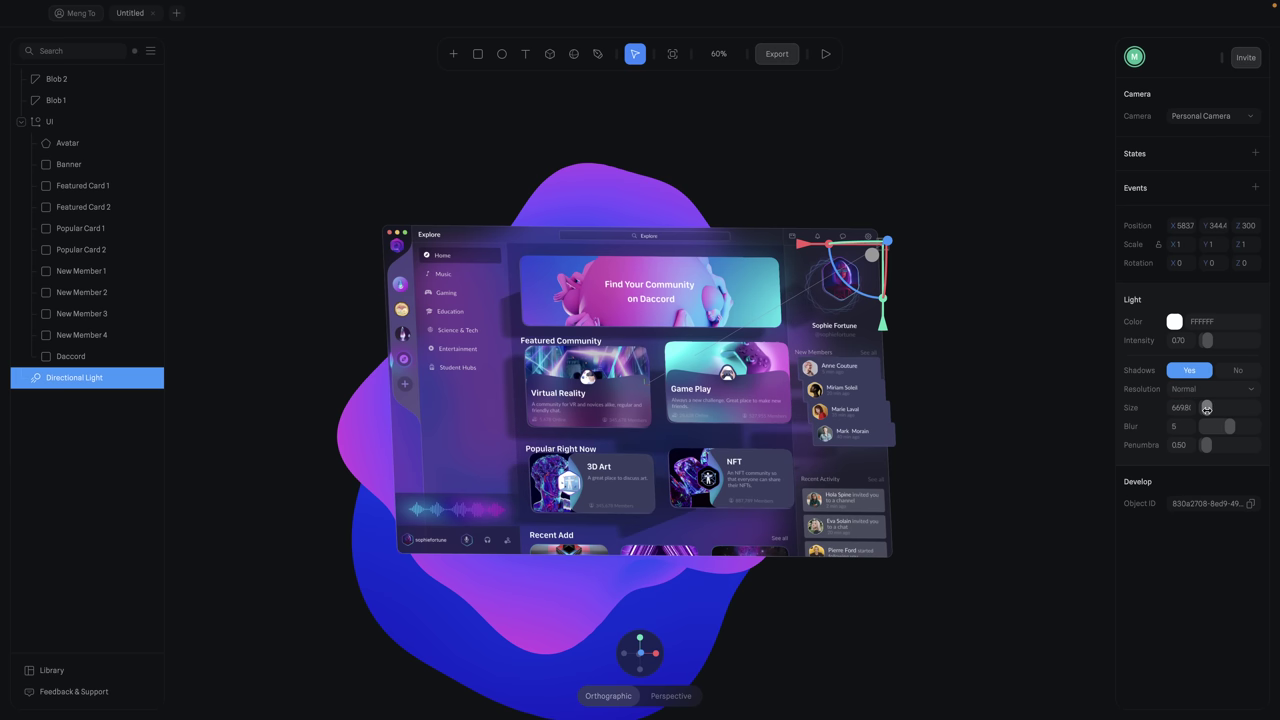
drag(1206, 408, 1211, 409)
click(1180, 408)
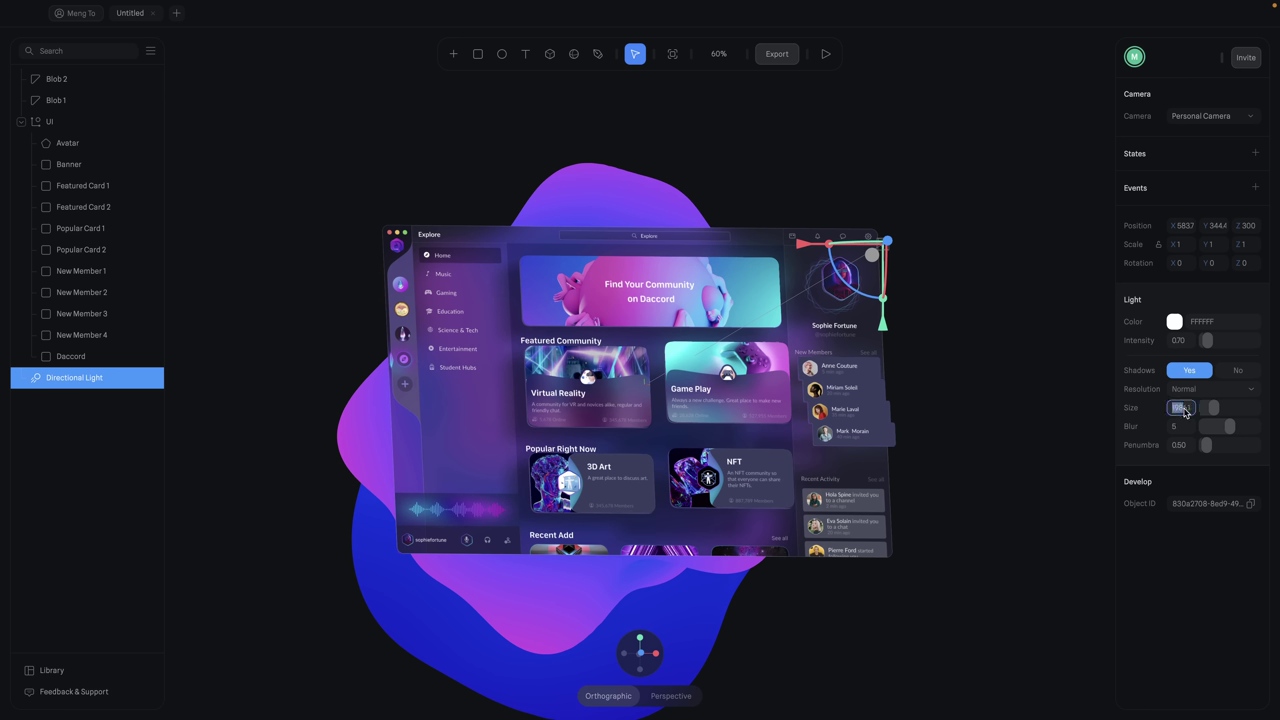
text(1500)
key(Return)
click(1186, 447)
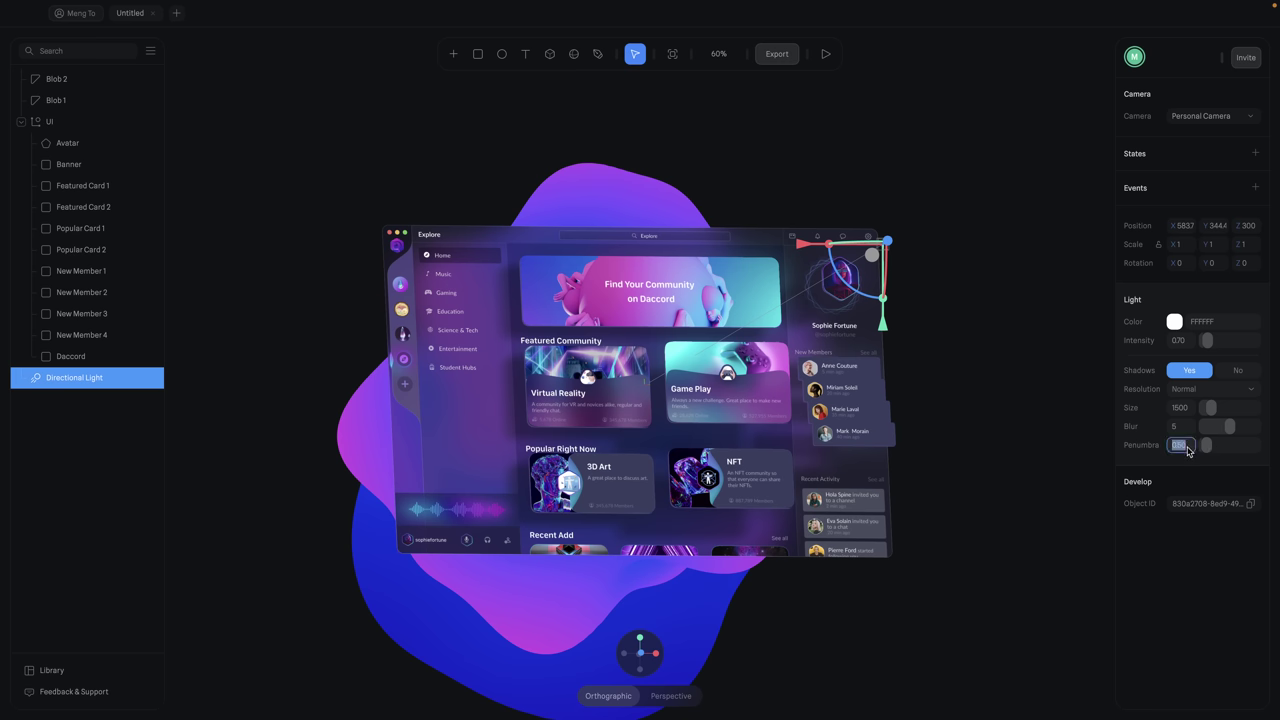
text(5)
key(Return)
- Try out the directional light's color and a higher intensity, and set the intensity back to 0.7
click(1175, 322)
drag(1190, 425, 1124, 342)
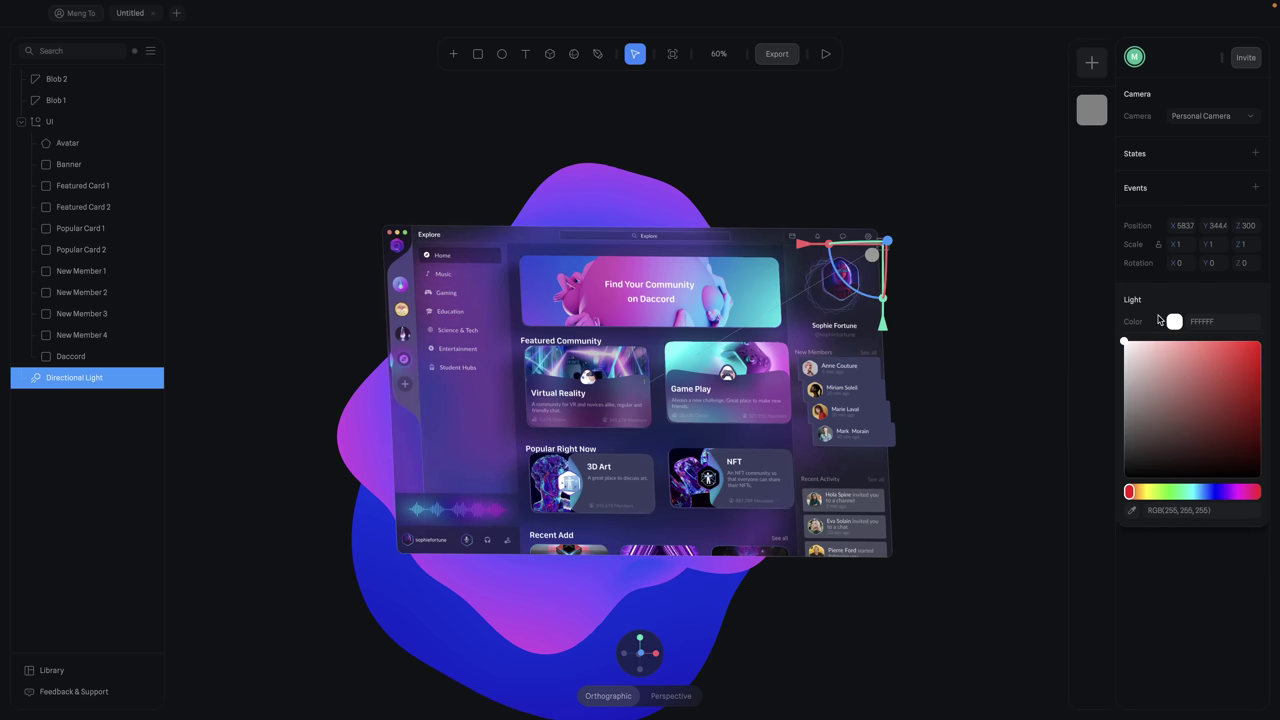
click(1222, 323)
click(1180, 330)
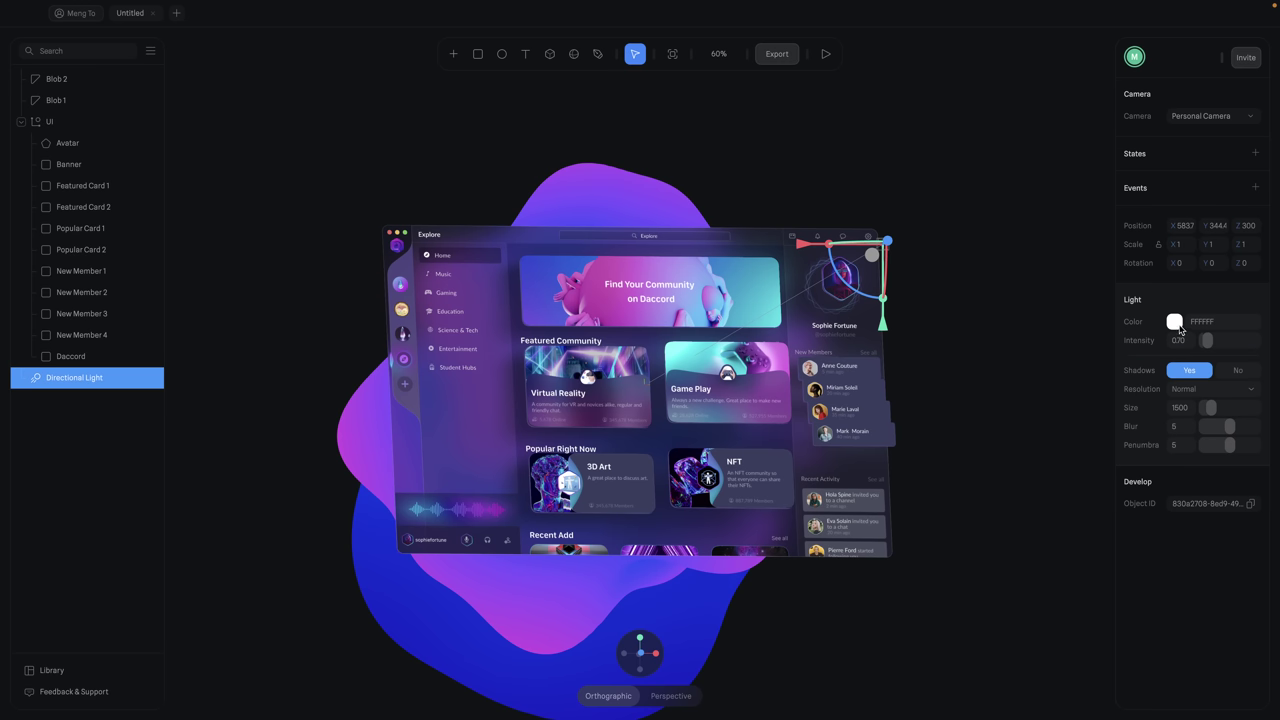
drag(1216, 342, 1190, 347)
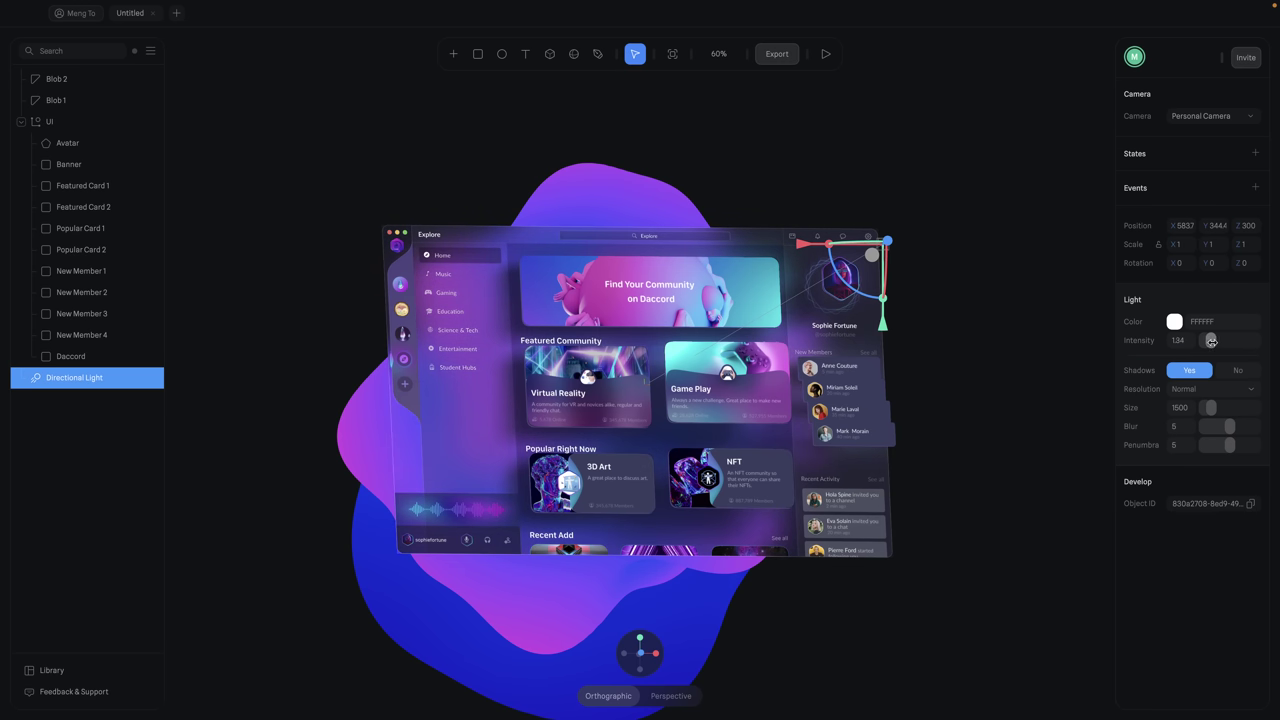
click(1190, 345)
text(1)
text(.7)
key(Return)
- Set the lighting type of the New Member 1 card to Lambert
right_drag(983, 341, 924, 401)
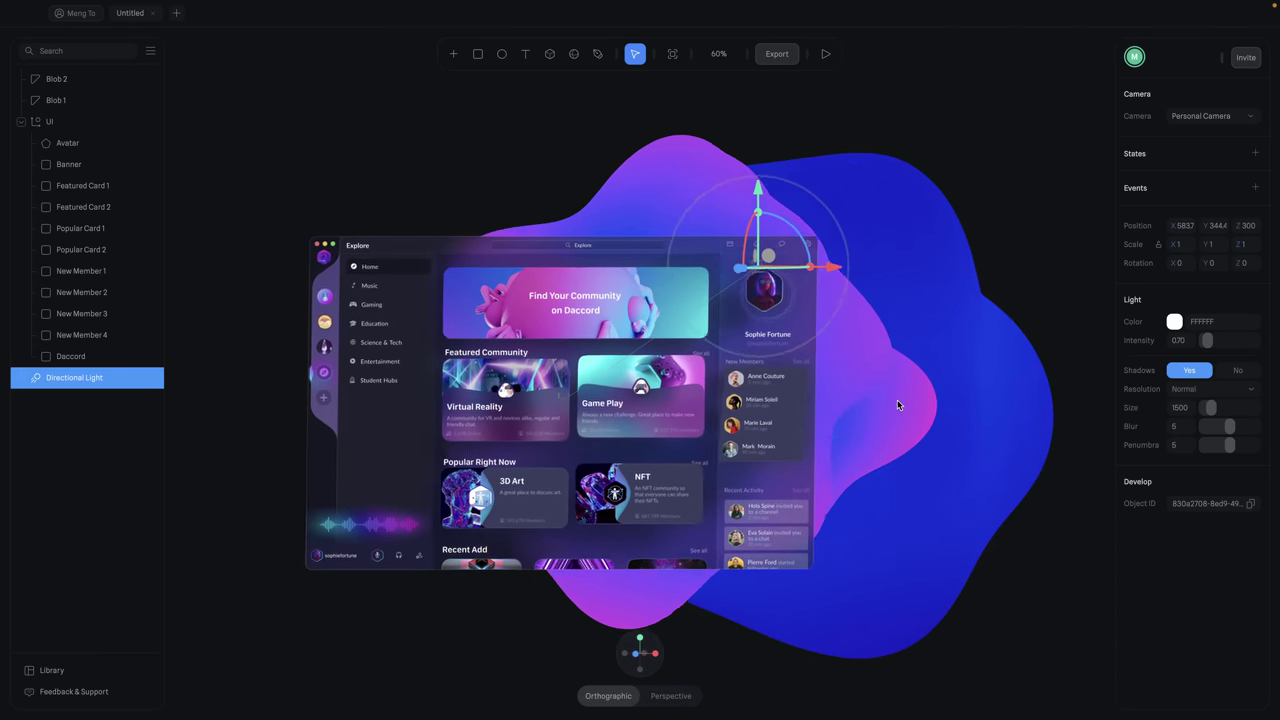
scroll(897, 400, up, 3)
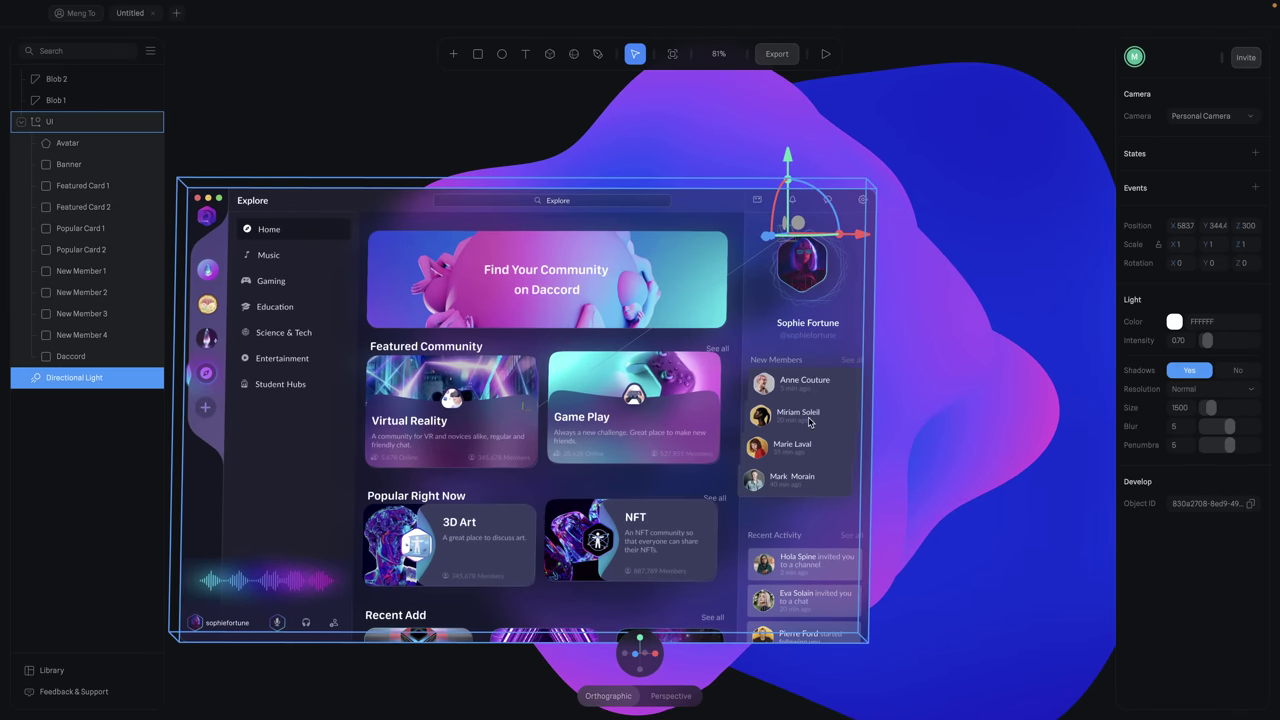
right_drag(870, 475, 836, 475)
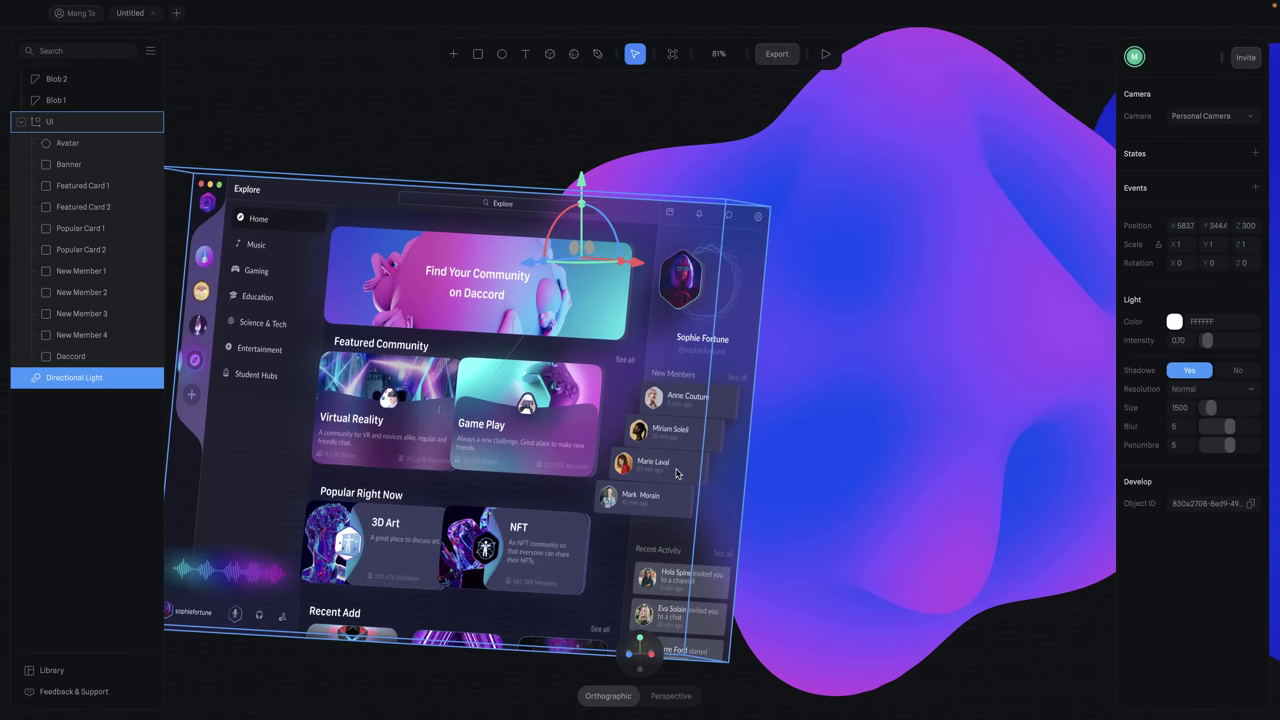
click(84, 272)
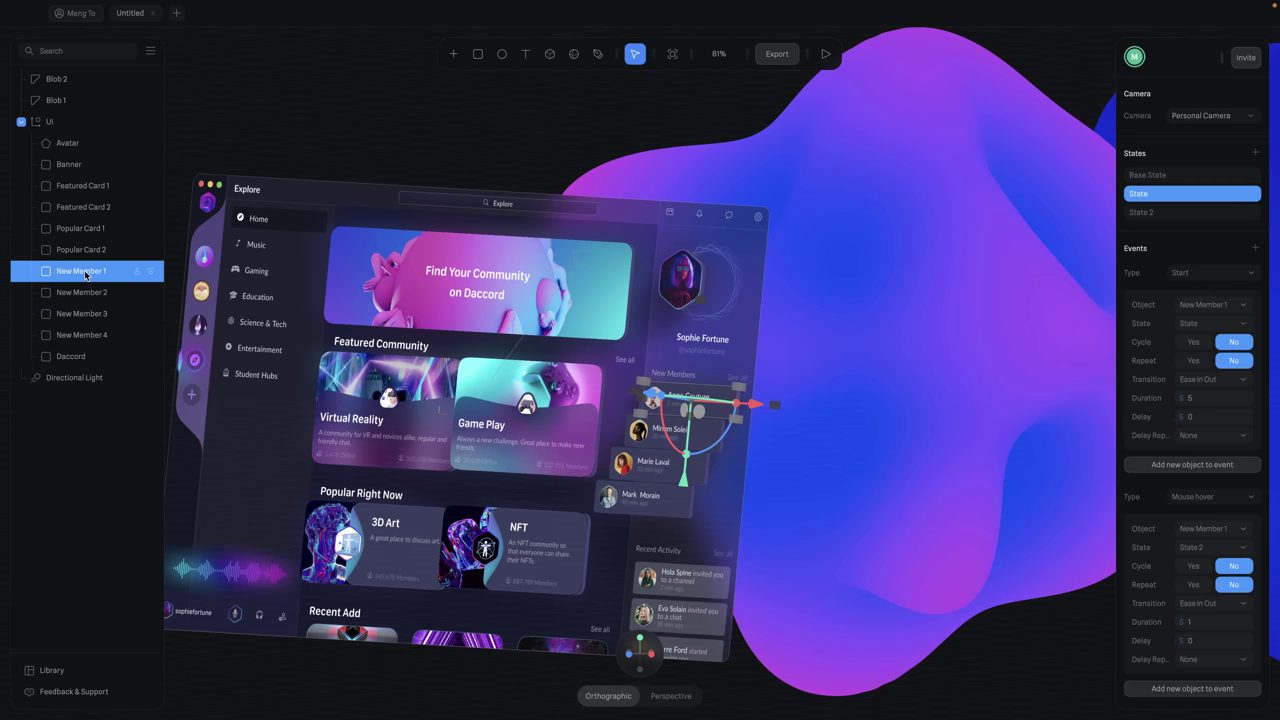
scroll(1163, 535, down, 5)
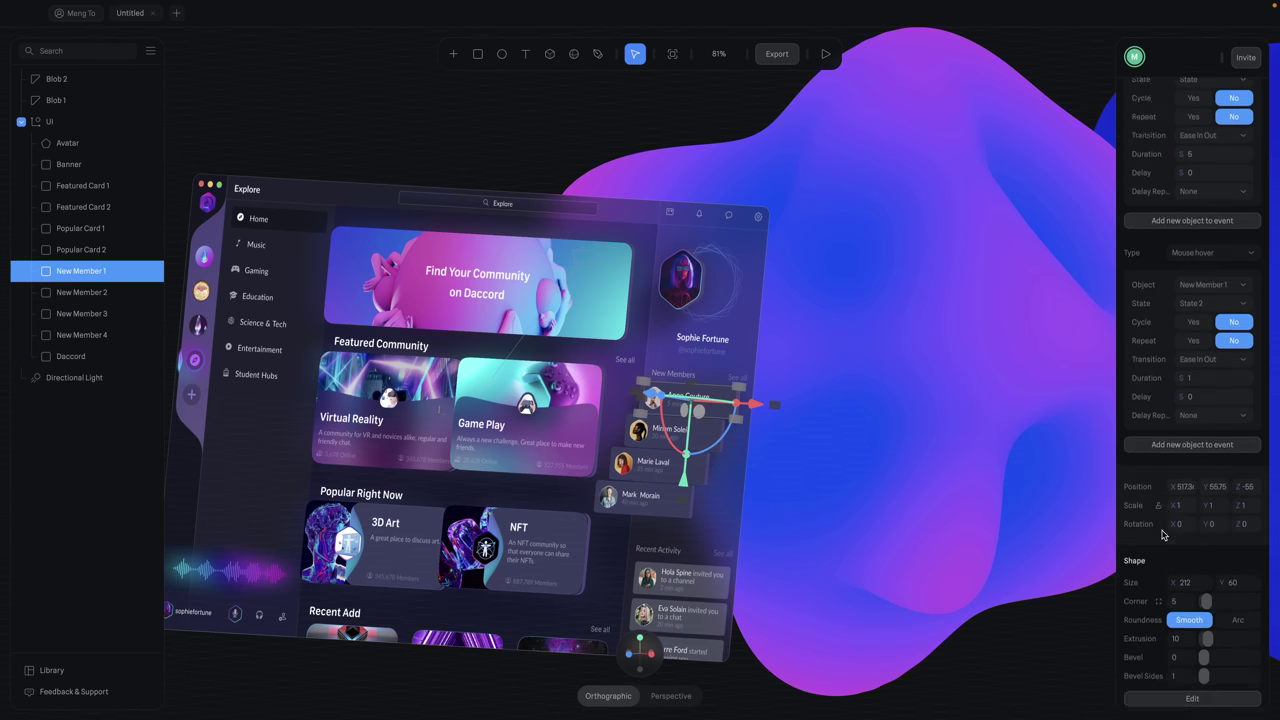
scroll(1165, 545, down, 4)
click(1170, 555)
click(1212, 569)
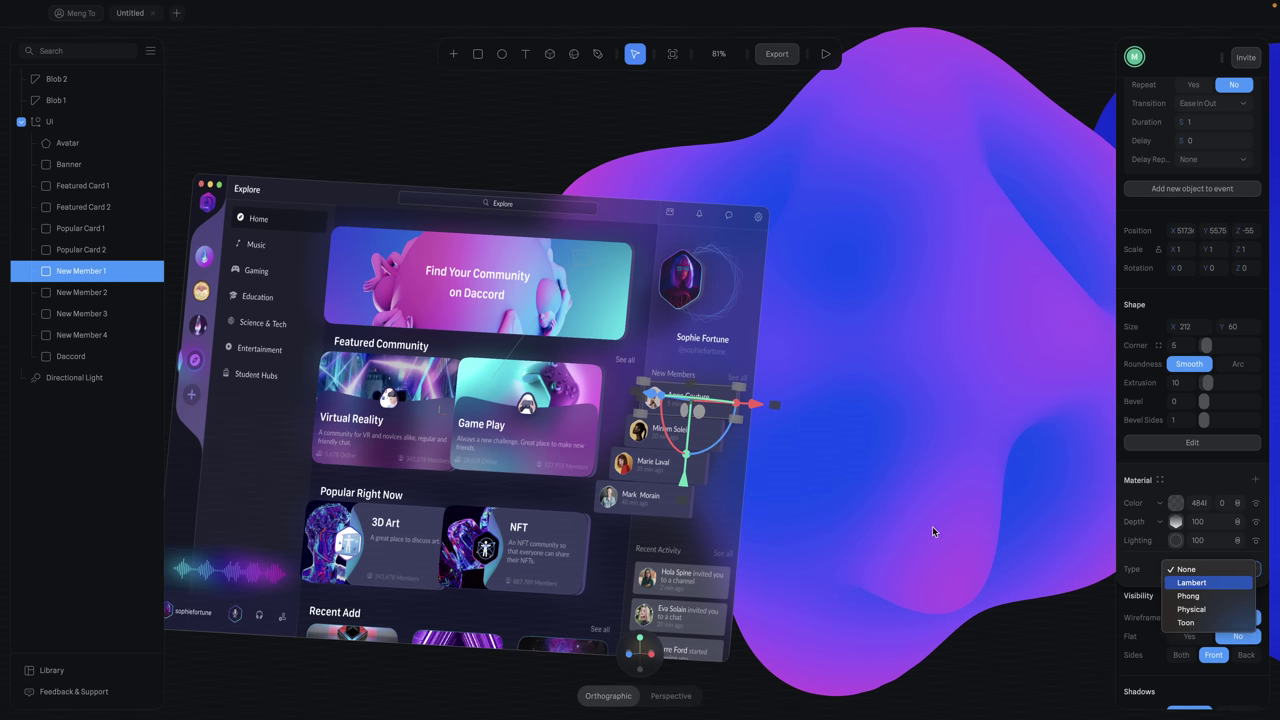
key(Escape)
- Set the lighting type of the New Member 2 card to Lambert, select New Member 4, and clear the selection
click(94, 292)
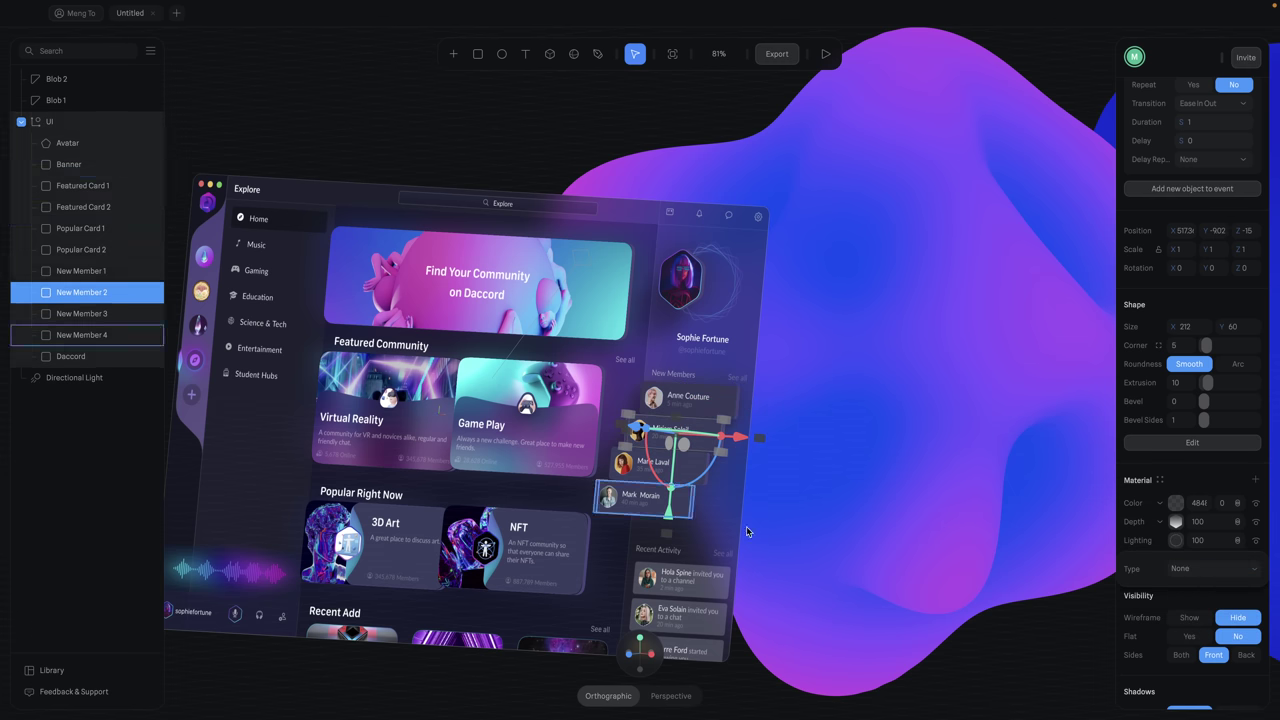
click(1205, 569)
click(1190, 586)
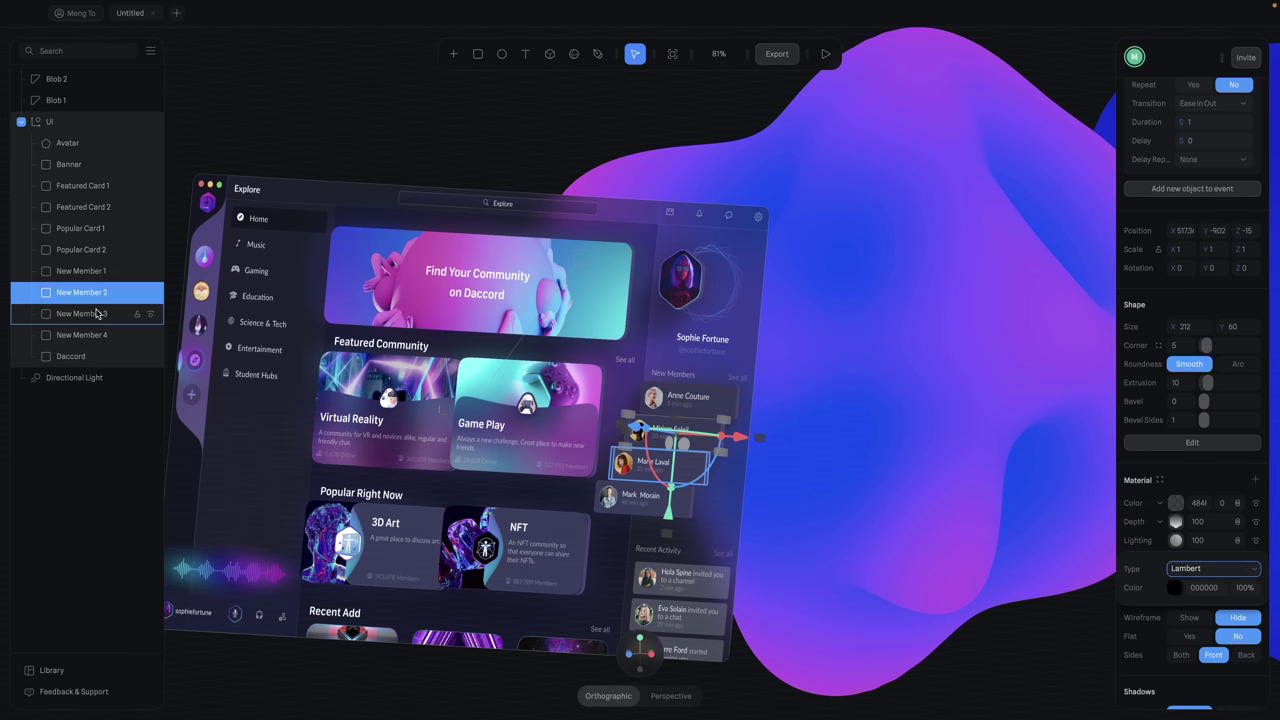
click(82, 335)
click(890, 653)
click(967, 350)
- Try the High (Slower) detail for the scene's soft shadows, and return to Low (Faster)
scroll(977, 345, up, 2)
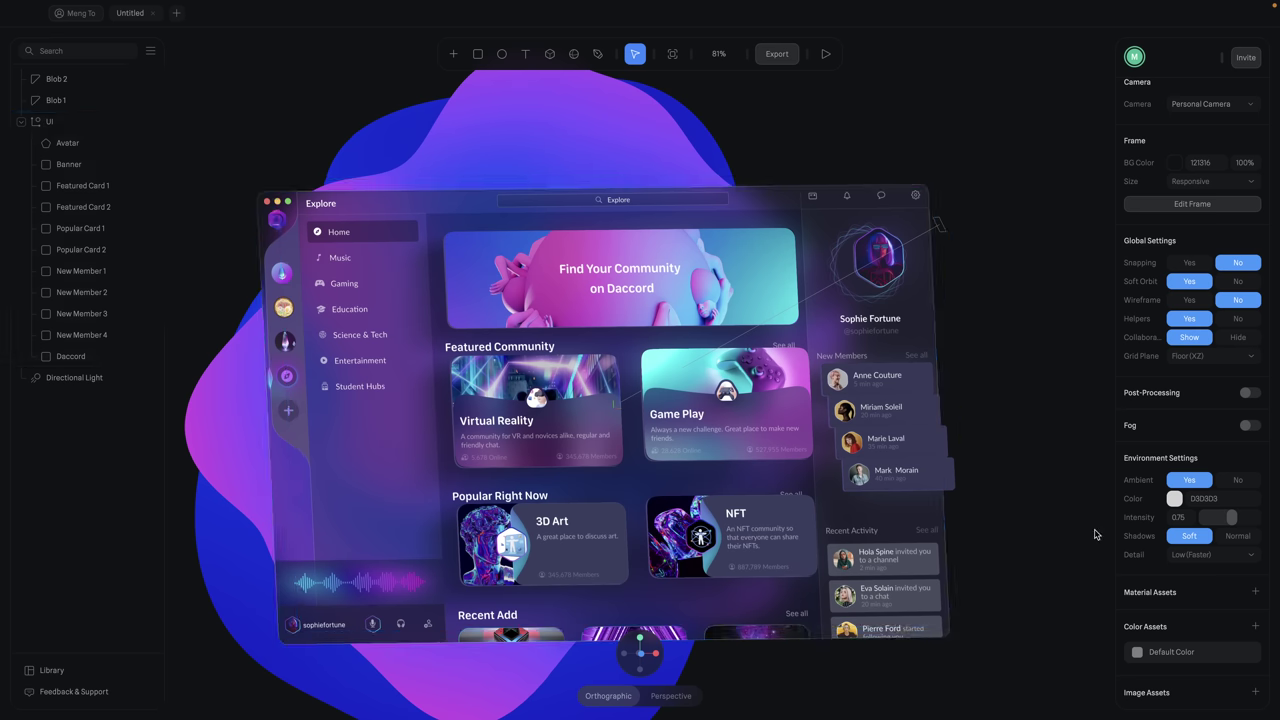
click(1187, 557)
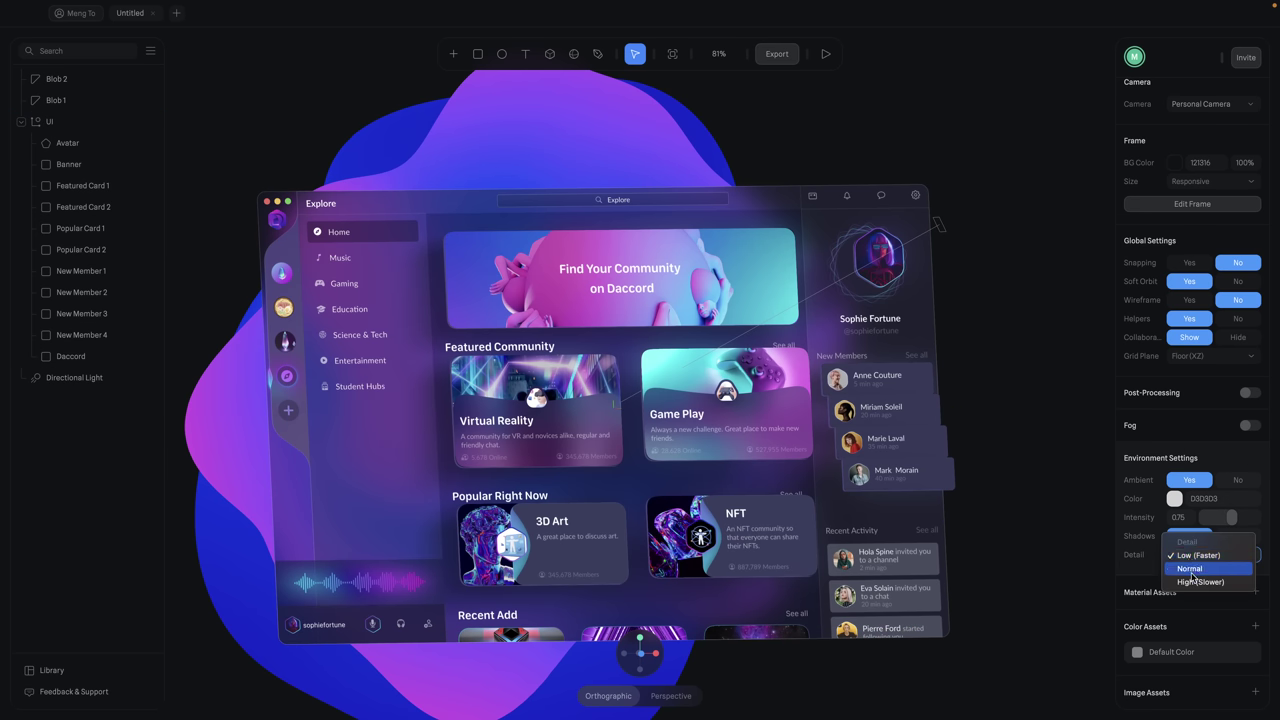
click(1195, 582)
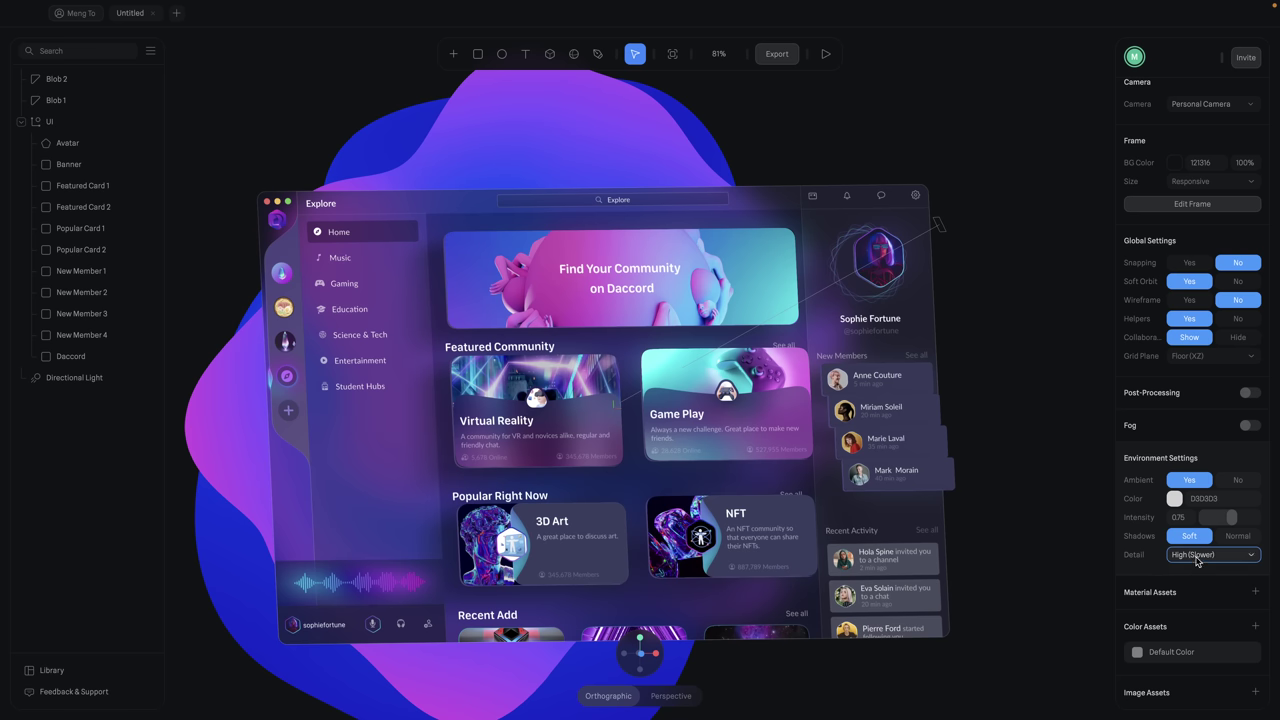
click(1197, 561)
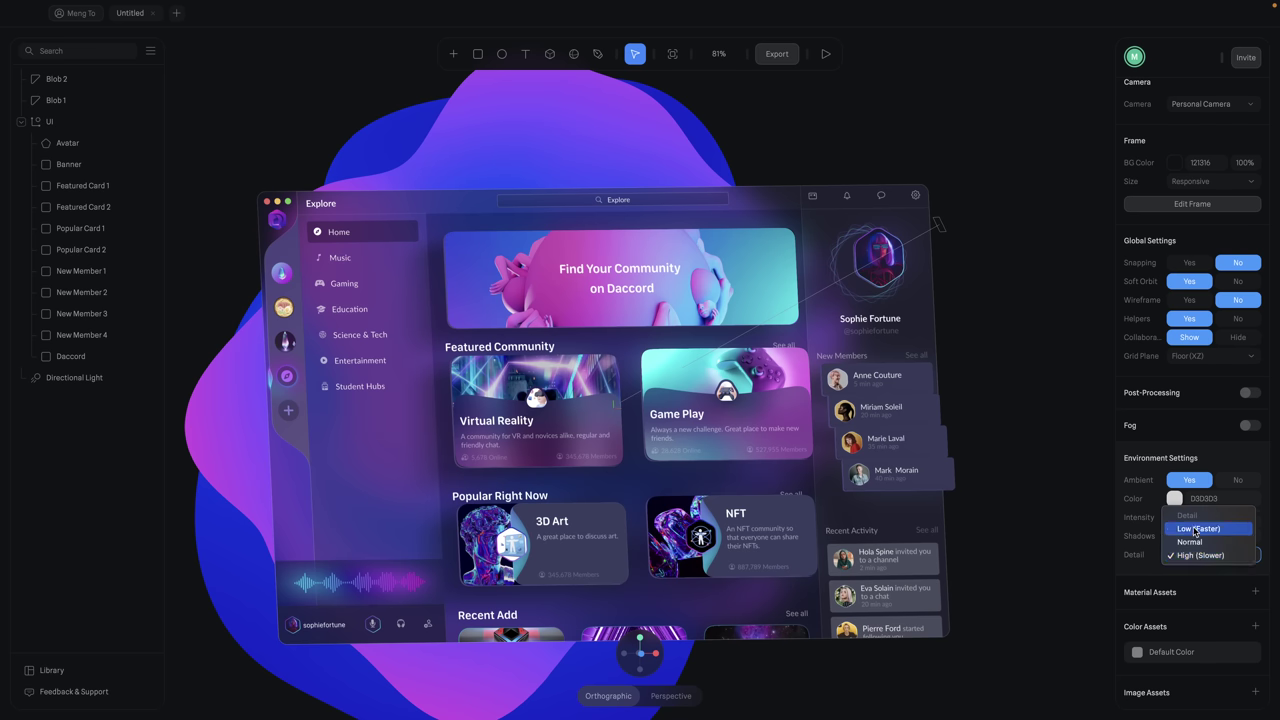
click(1195, 532)
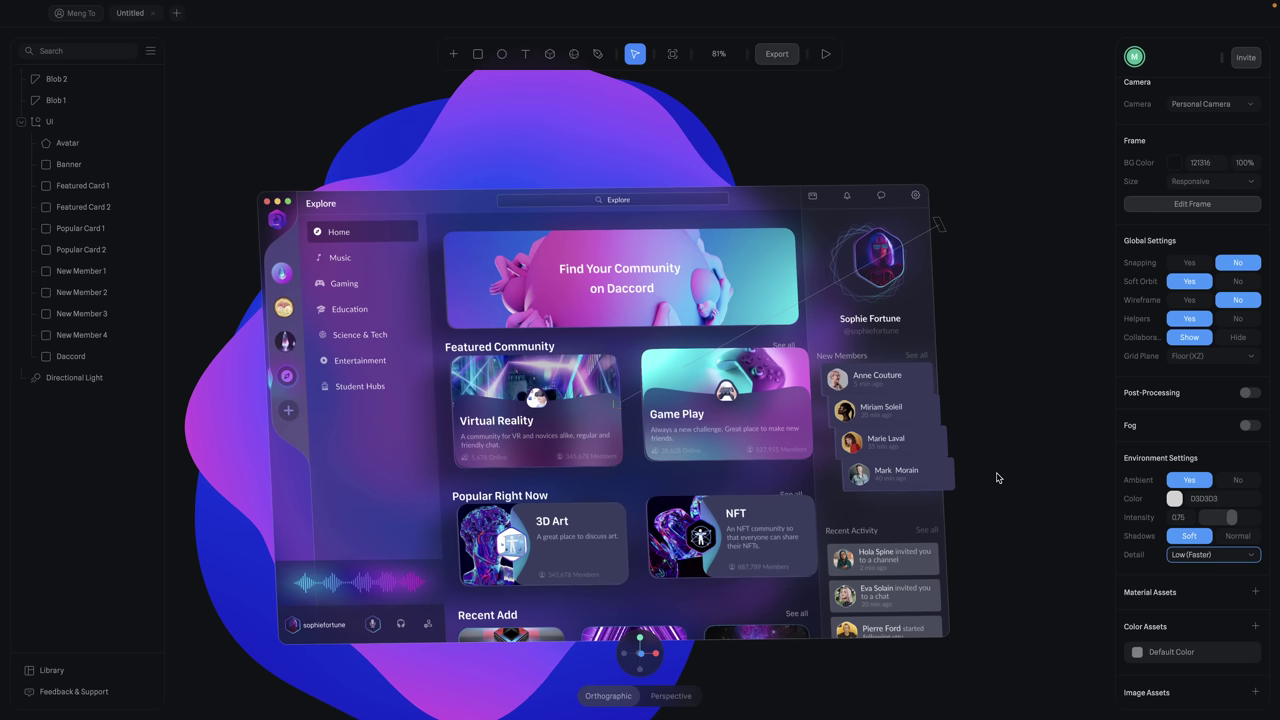
- Move the directional light to the lower part of the Daccord window, at about X 61 and Z 175, and deselect it
click(98, 378)
drag(946, 227, 614, 457)
right_drag(614, 457, 450, 470)
drag(300, 503, 364, 598)
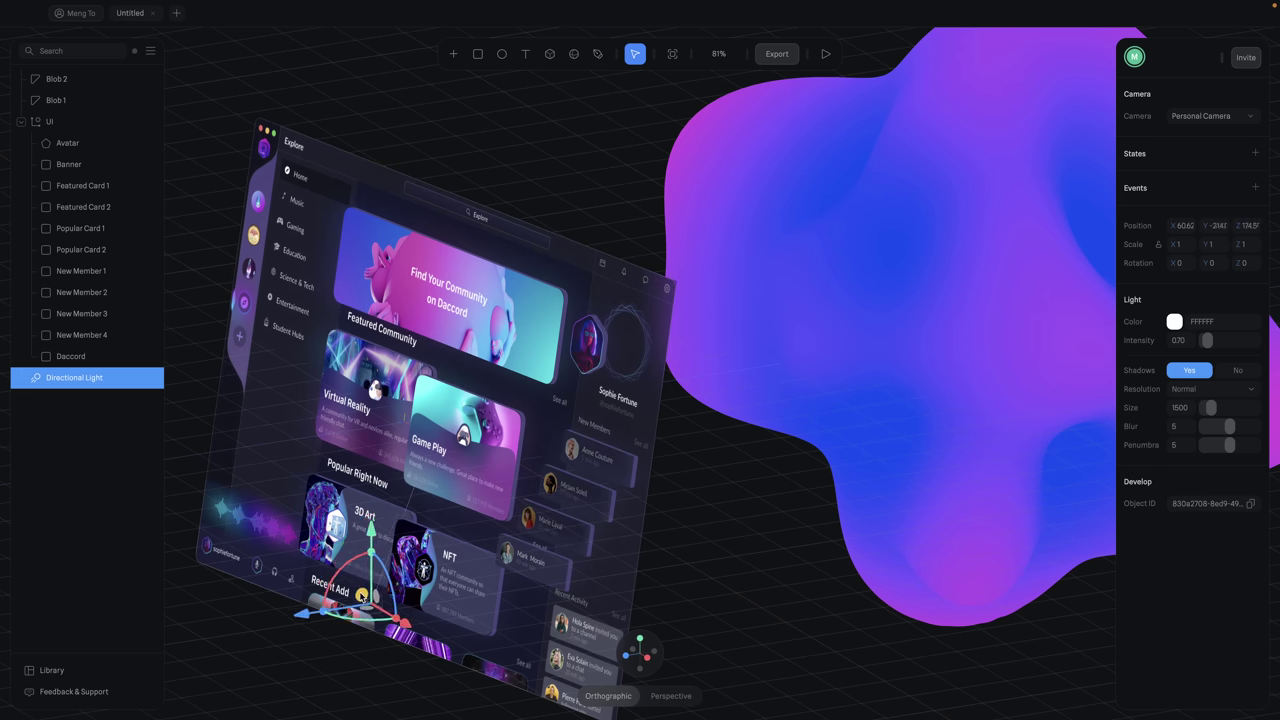
click(999, 393)
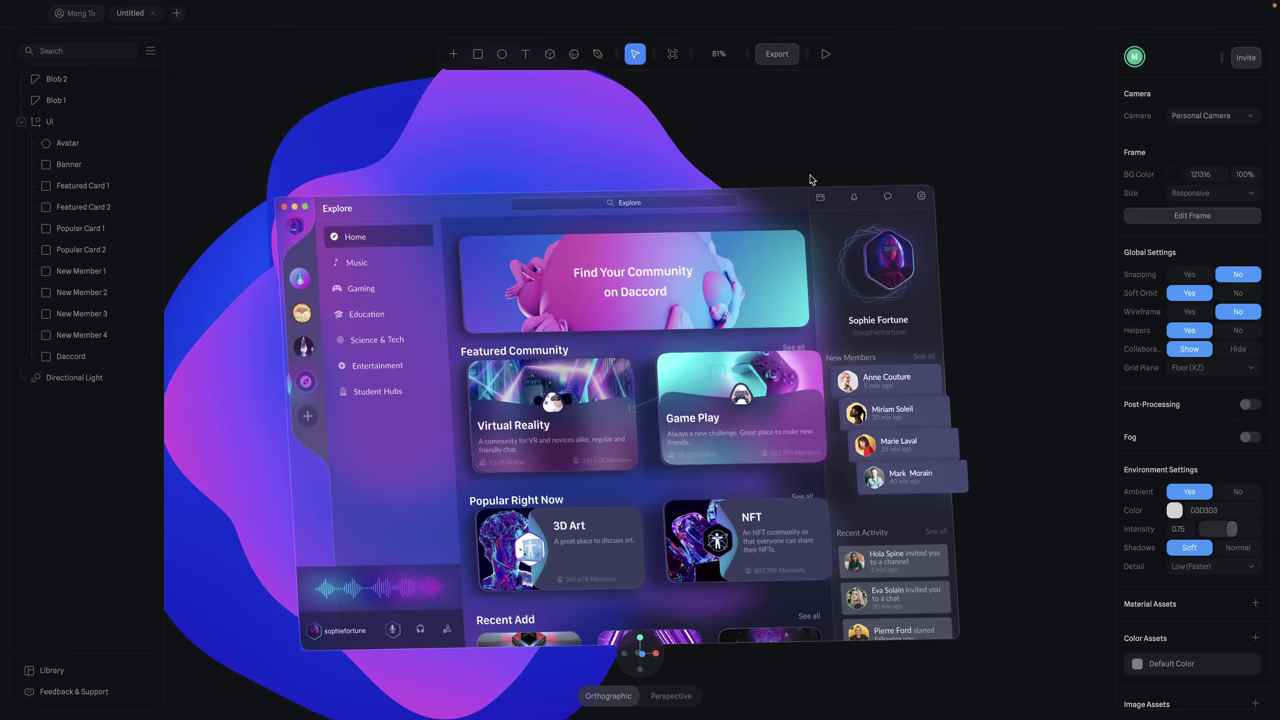
- Add a state to Blob 1 with its displacement set to -360 and the displacement movement to 840
click(471, 163)
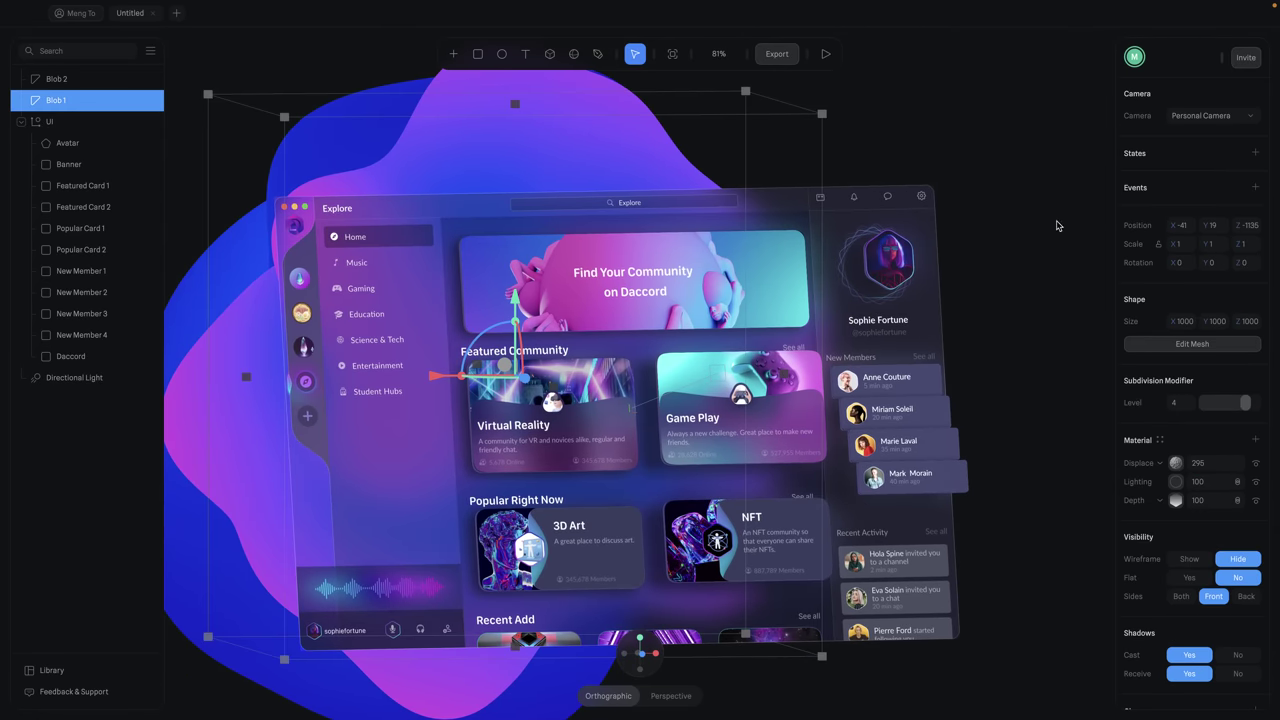
click(1255, 153)
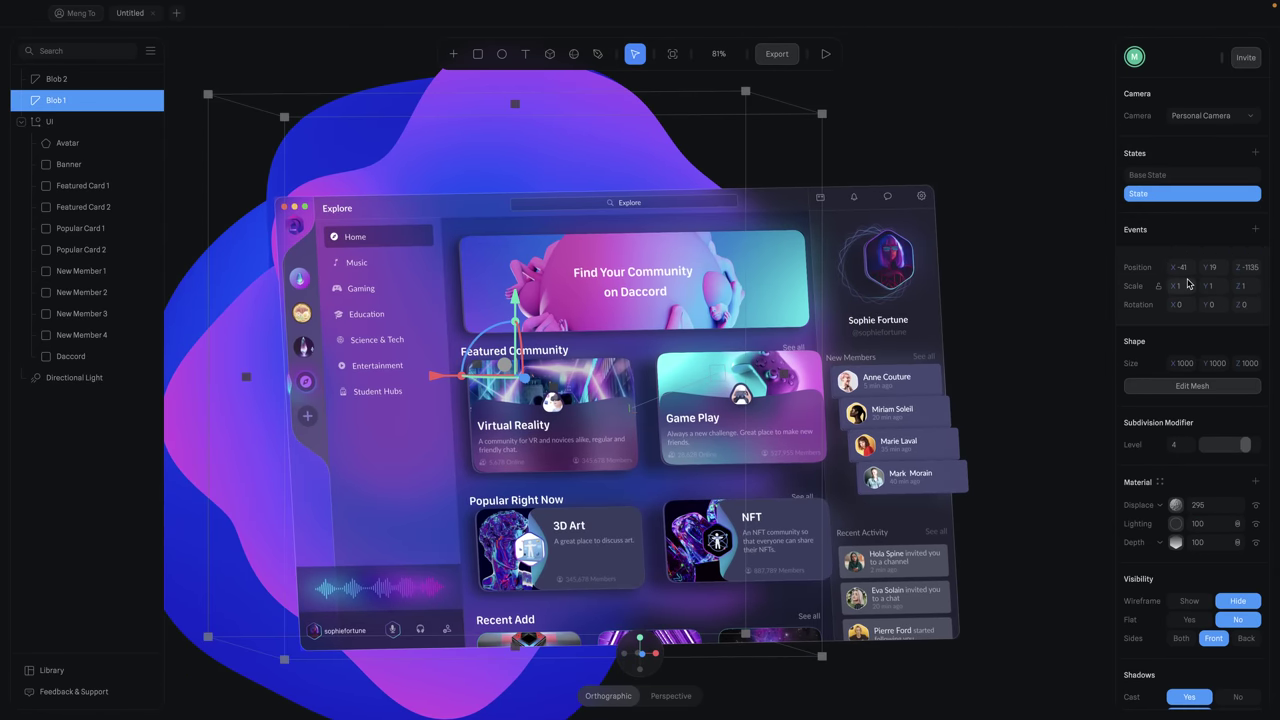
click(1218, 508)
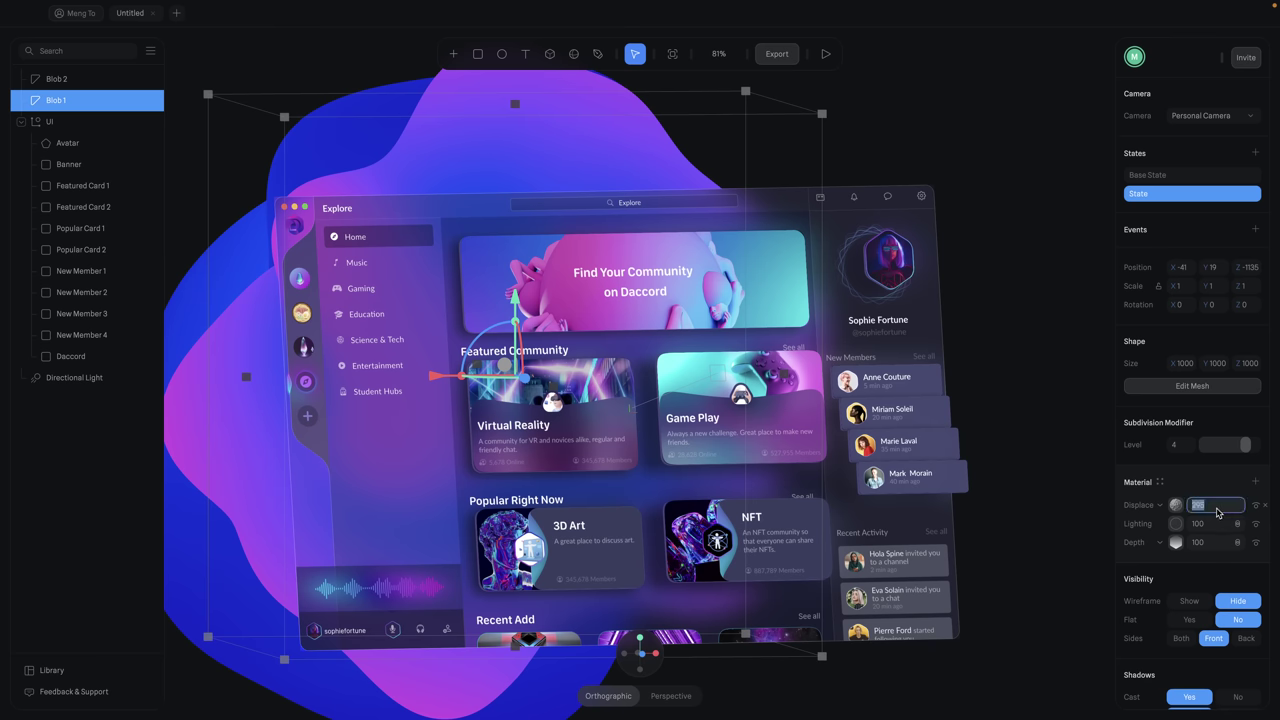
text(-360)
key(Return)
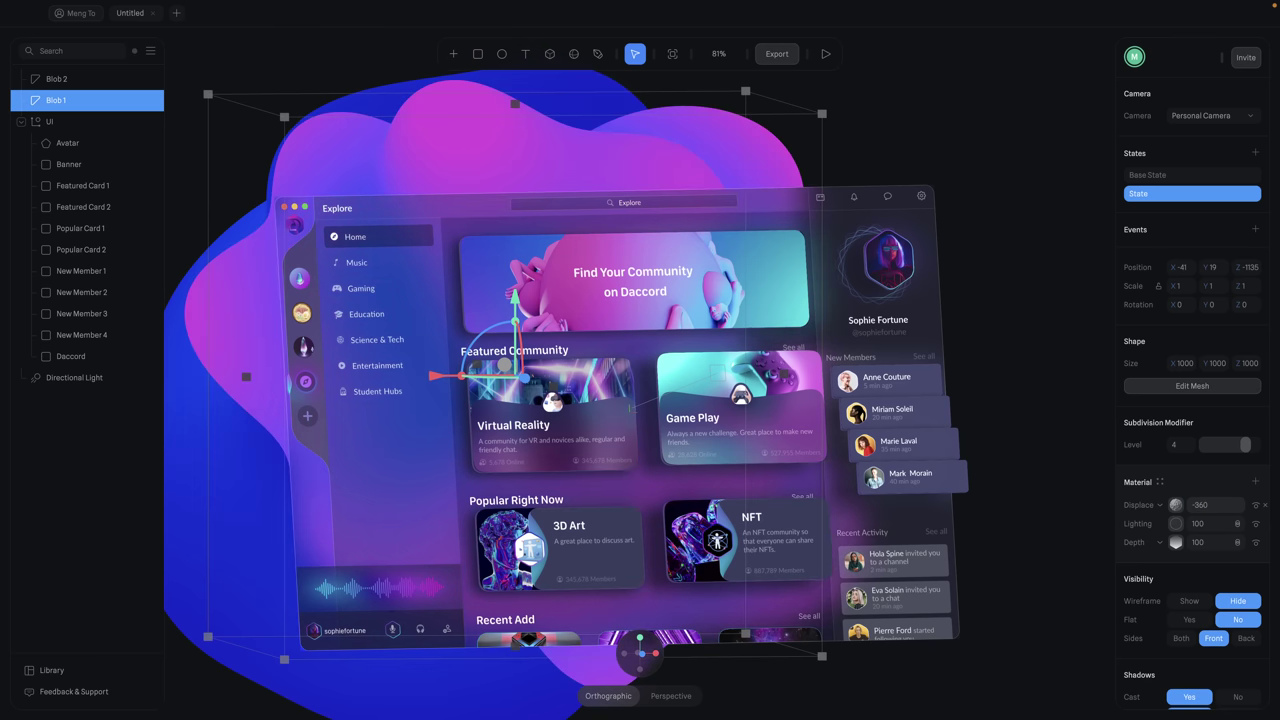
click(1202, 572)
text(840)
key(Return)
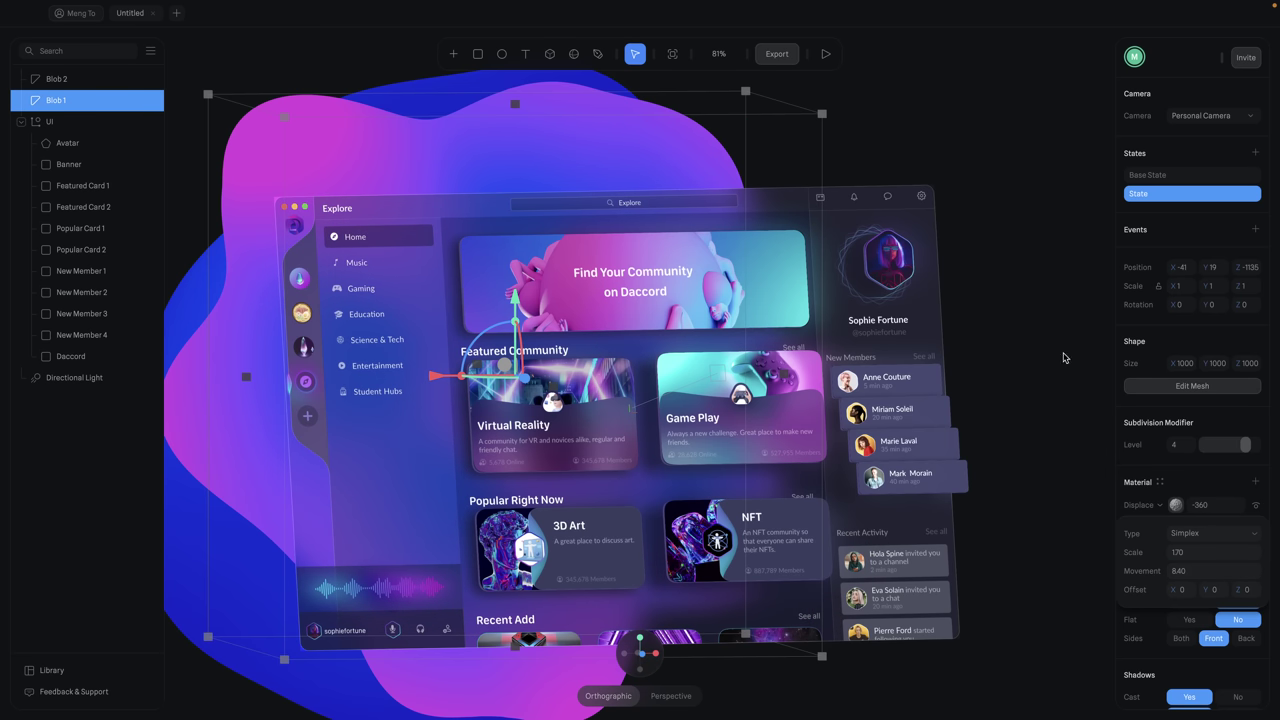
- Add a Start event to Blob 1 with a 20 s duration, Repeat and Cycle on, and preview the animation
click(1256, 232)
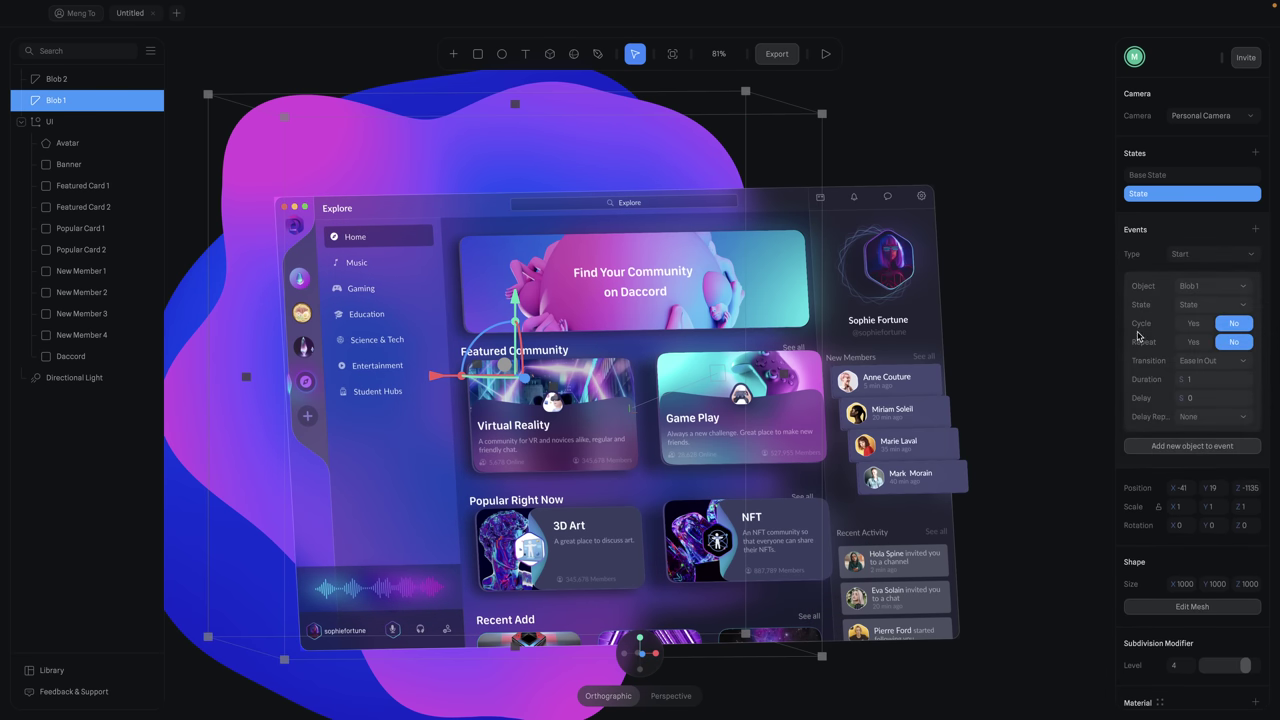
click(1203, 384)
text(20)
key(Return)
click(1194, 342)
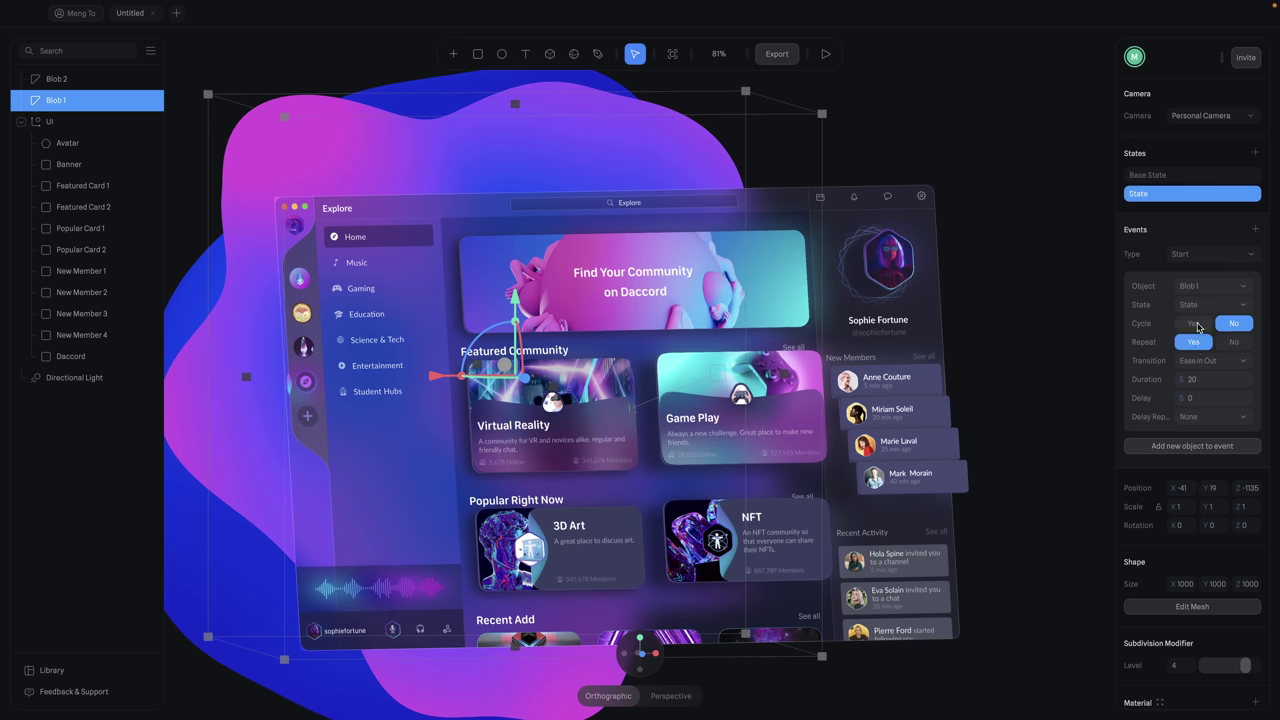
click(1197, 324)
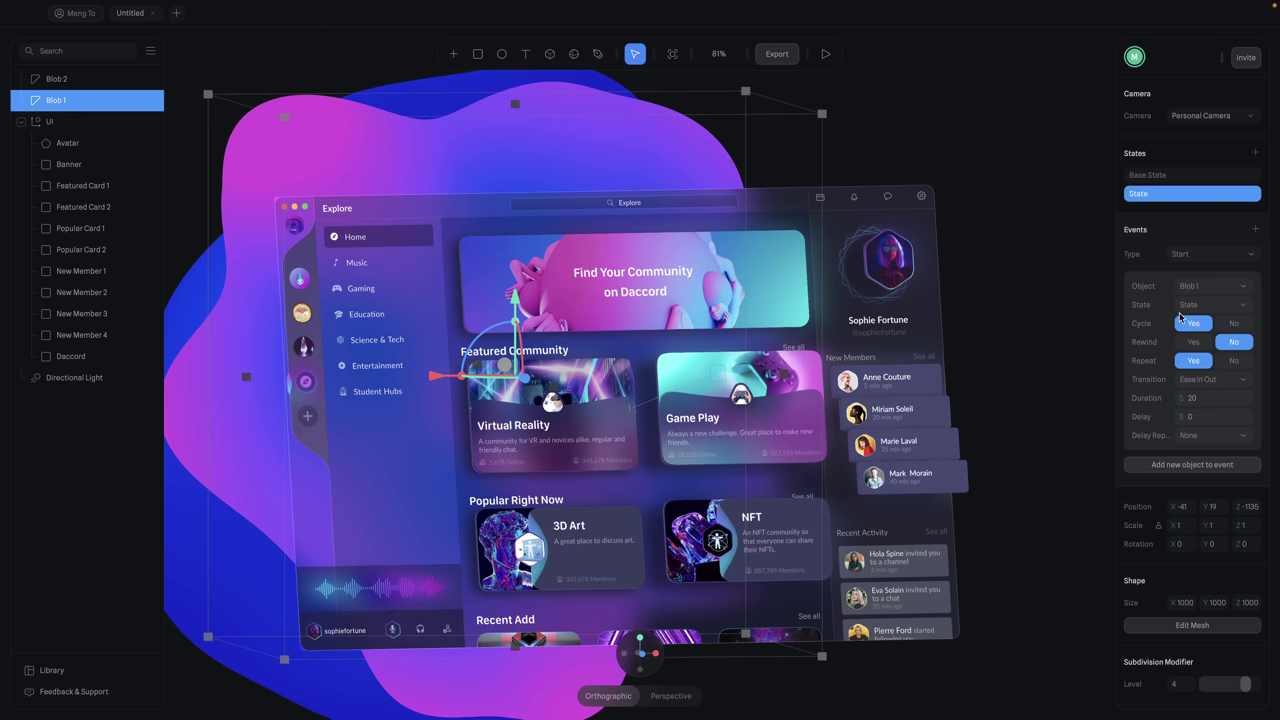
click(827, 53)
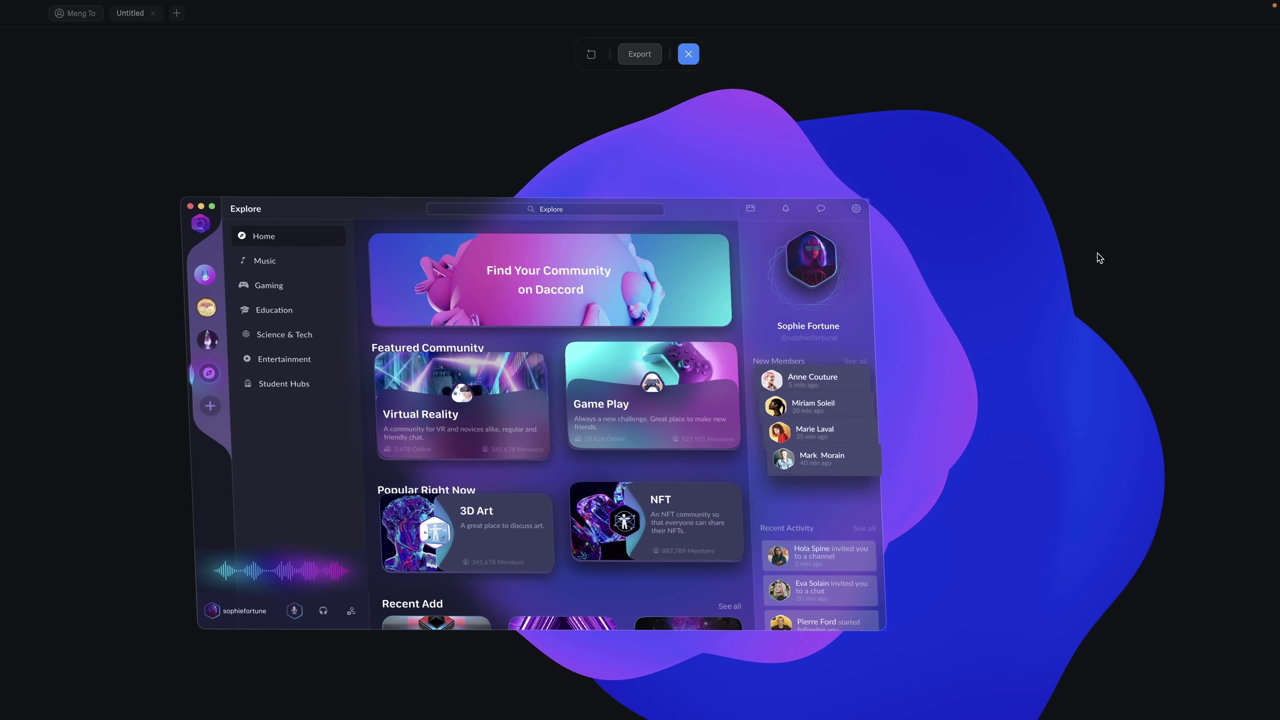
key(Escape)
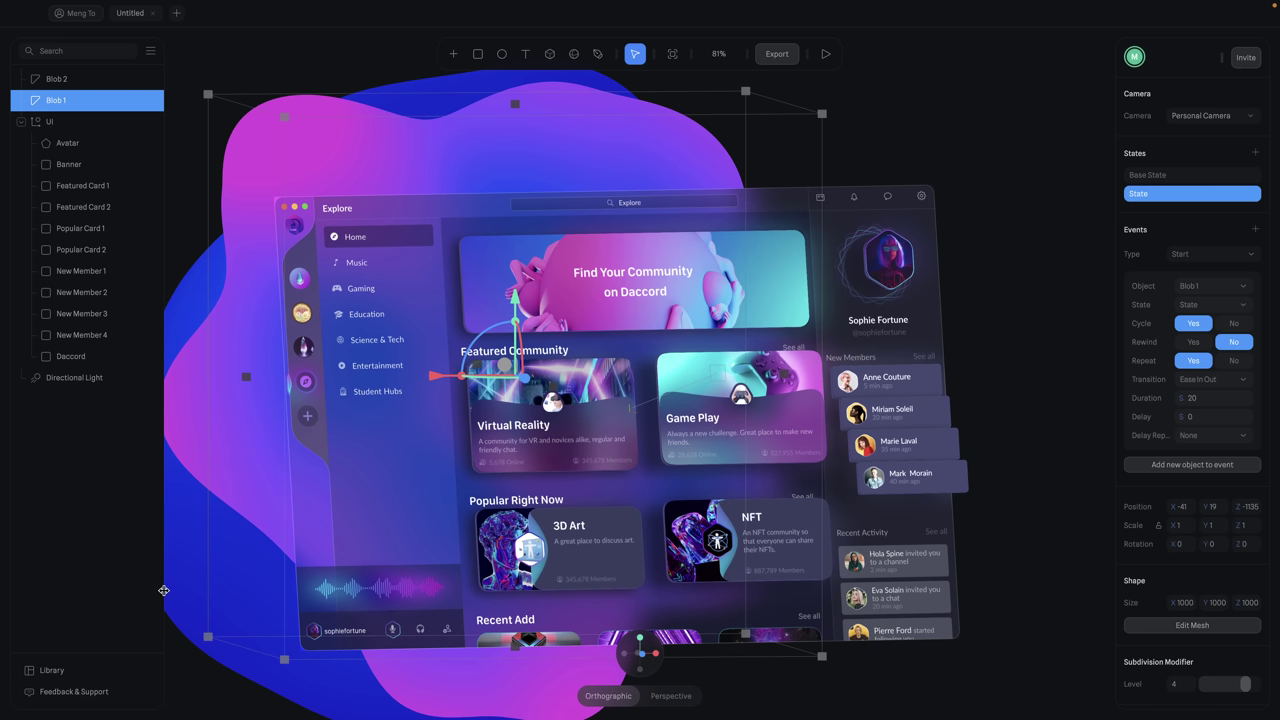
- Add a state to Blob 2 with its displacement set to -500 and the displacement movement to 25
click(203, 655)
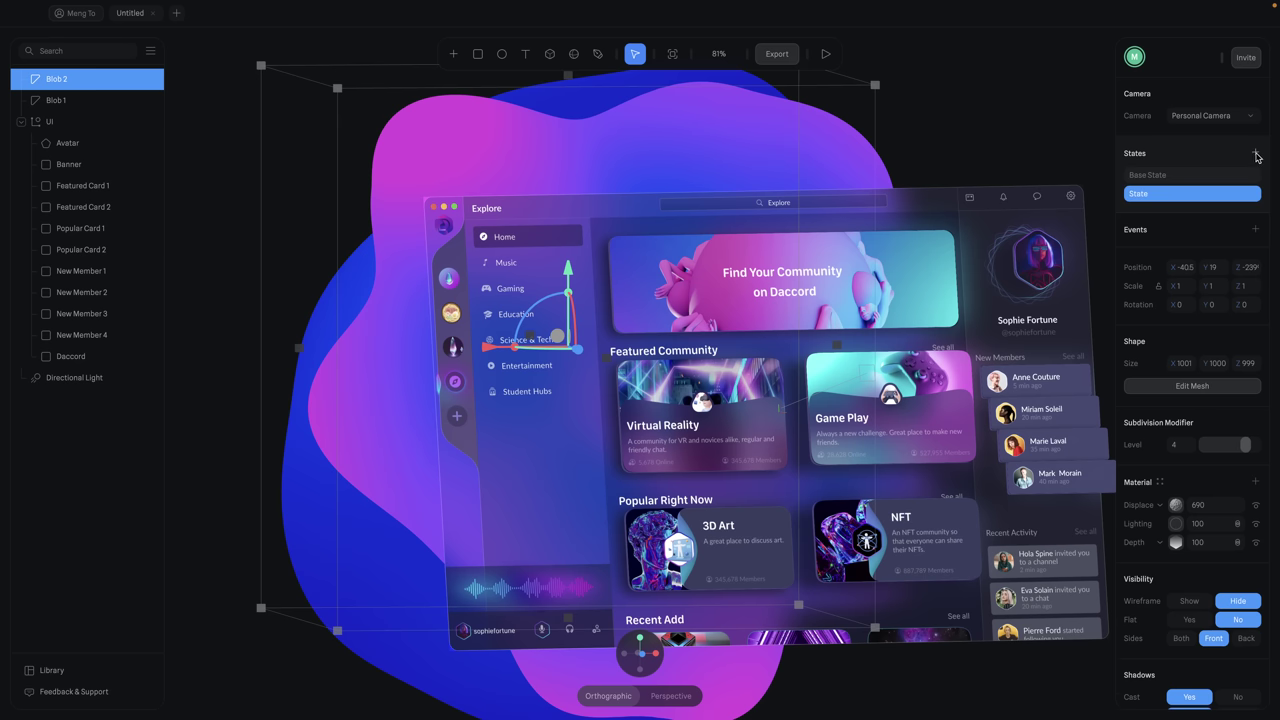
click(1206, 512)
text(-500)
key(Return)
click(1205, 571)
text(25)
key(Return)
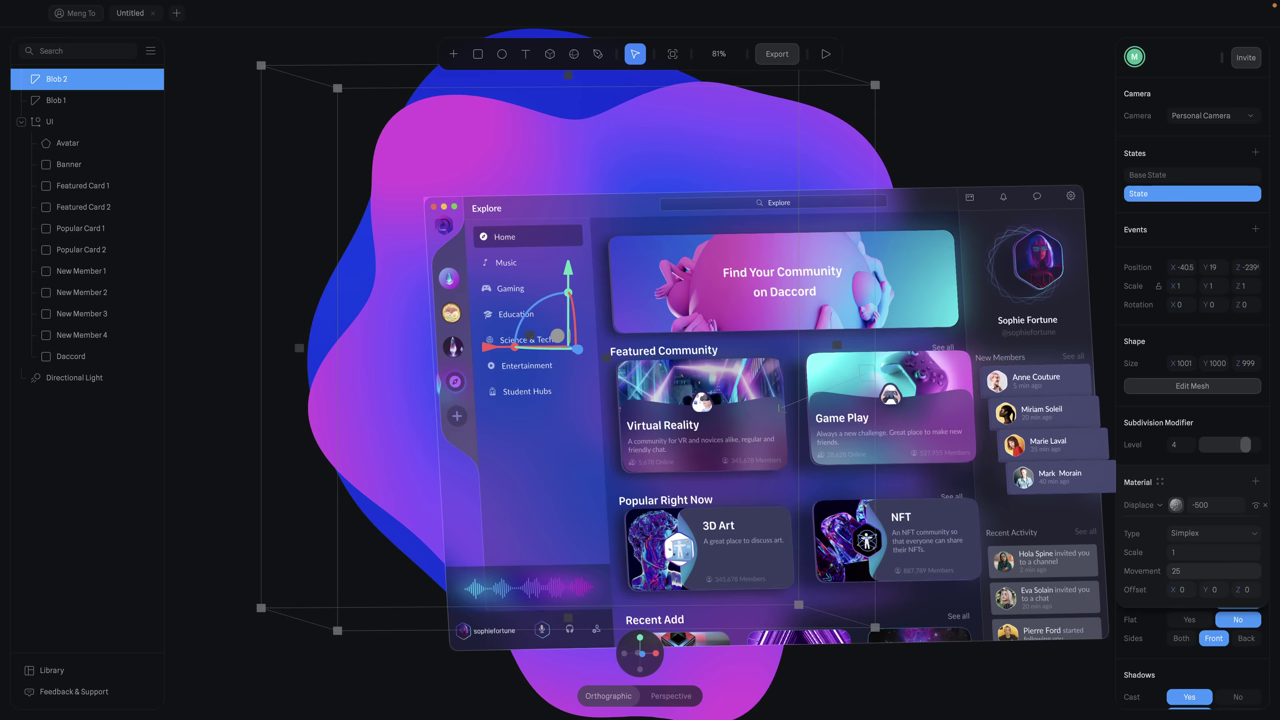
- Add a Start event to Blob 2 with a 20 s duration, Cycle and Repeat on, and preview the scene
click(1256, 230)
click(1208, 381)
key(Return)
click(1198, 329)
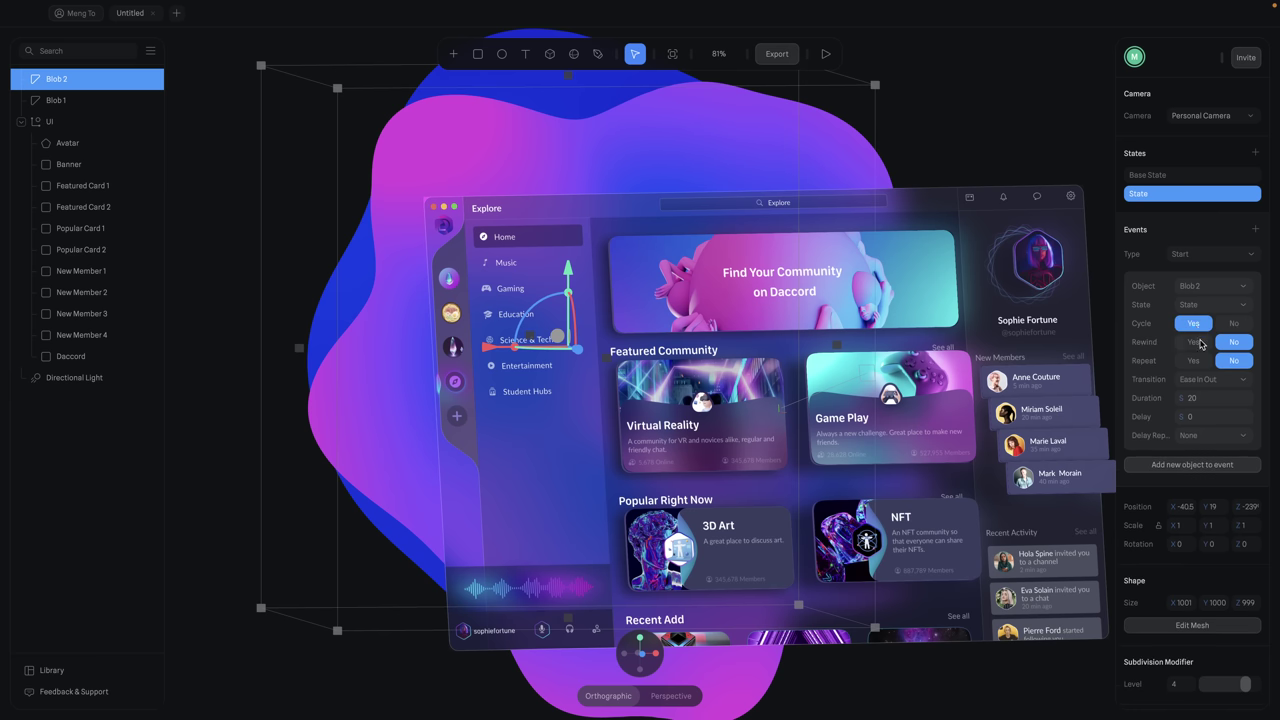
click(1199, 362)
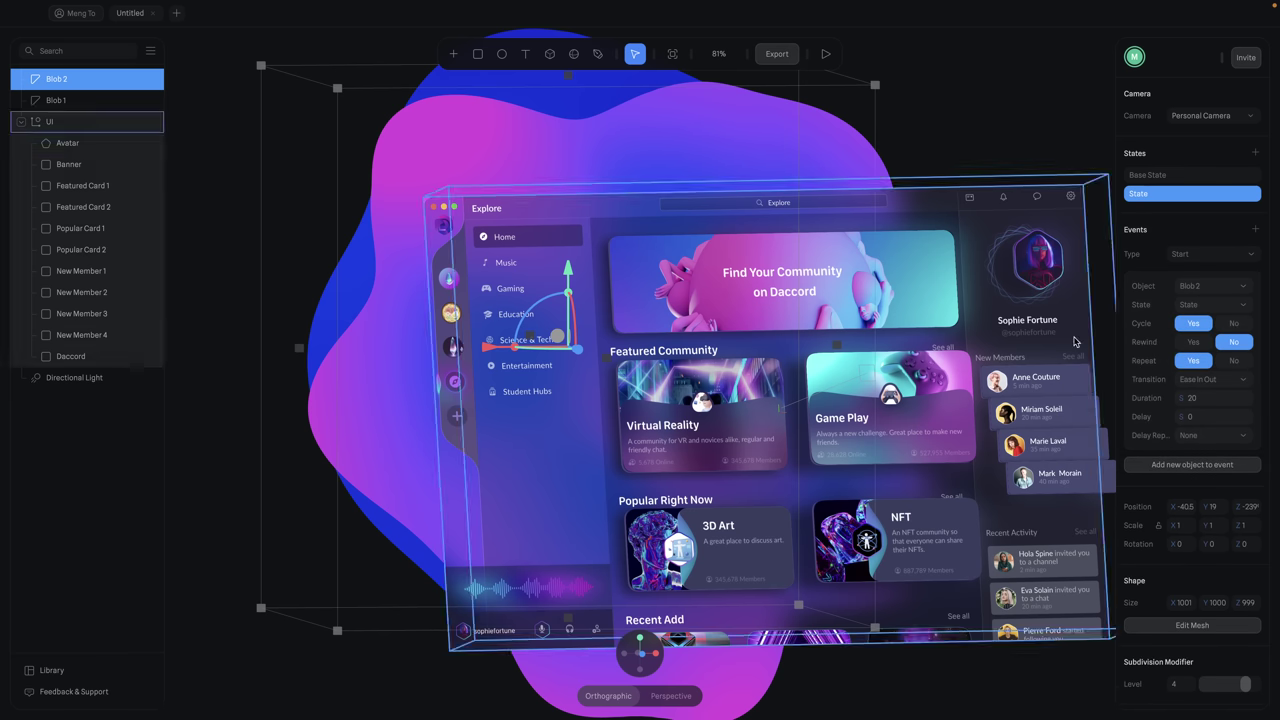
click(1040, 112)
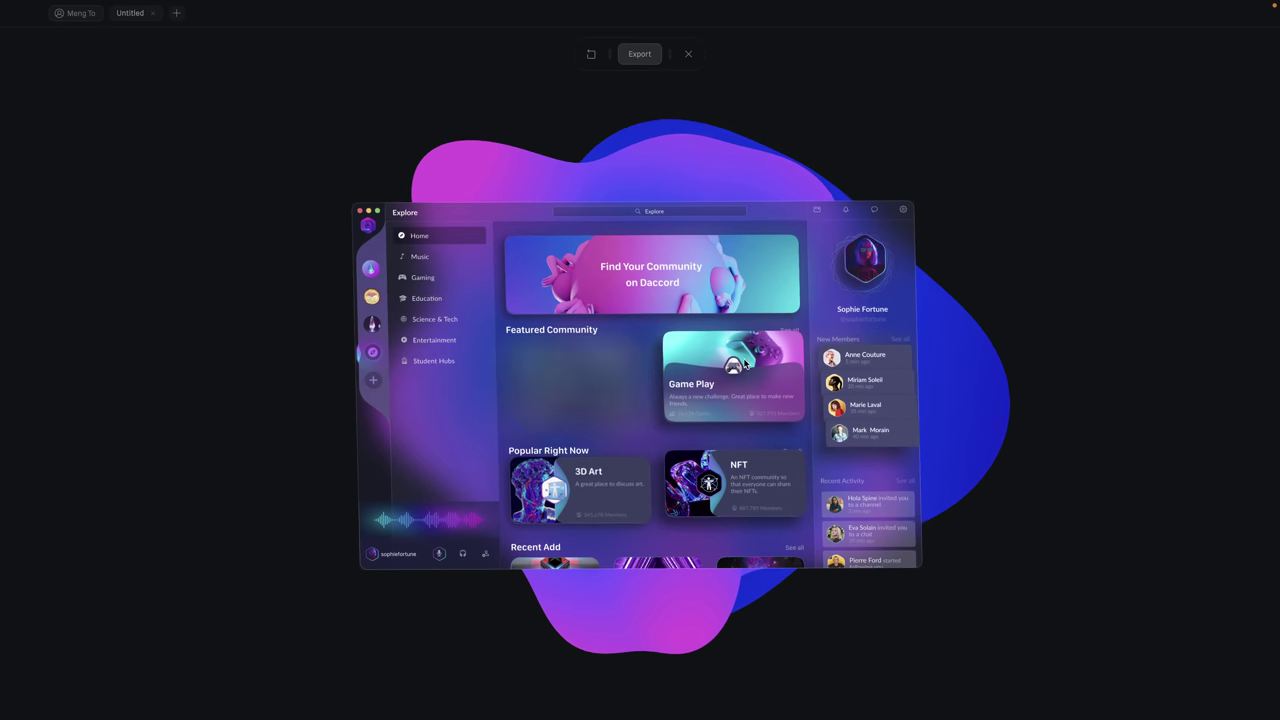
click(688, 54)
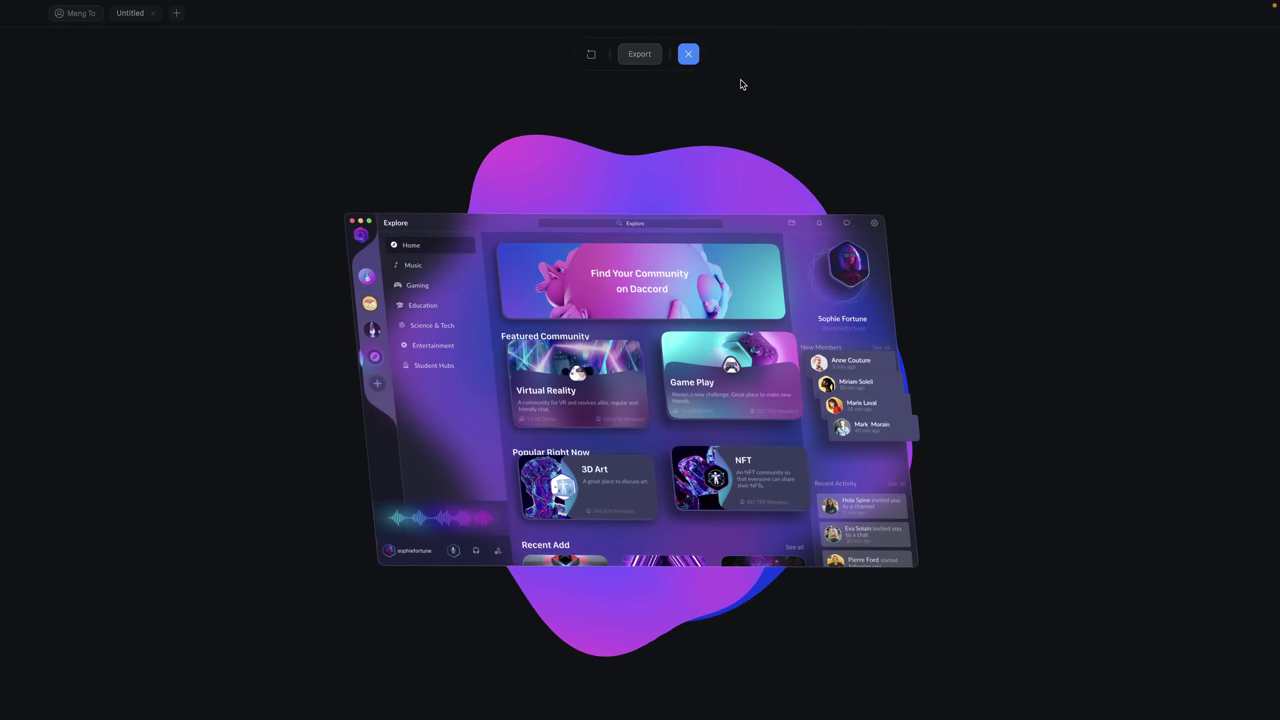
- Set the Z position to -65 in State 2 of the Banner, both Featured Cards and both Popular Cards
click(106, 166)
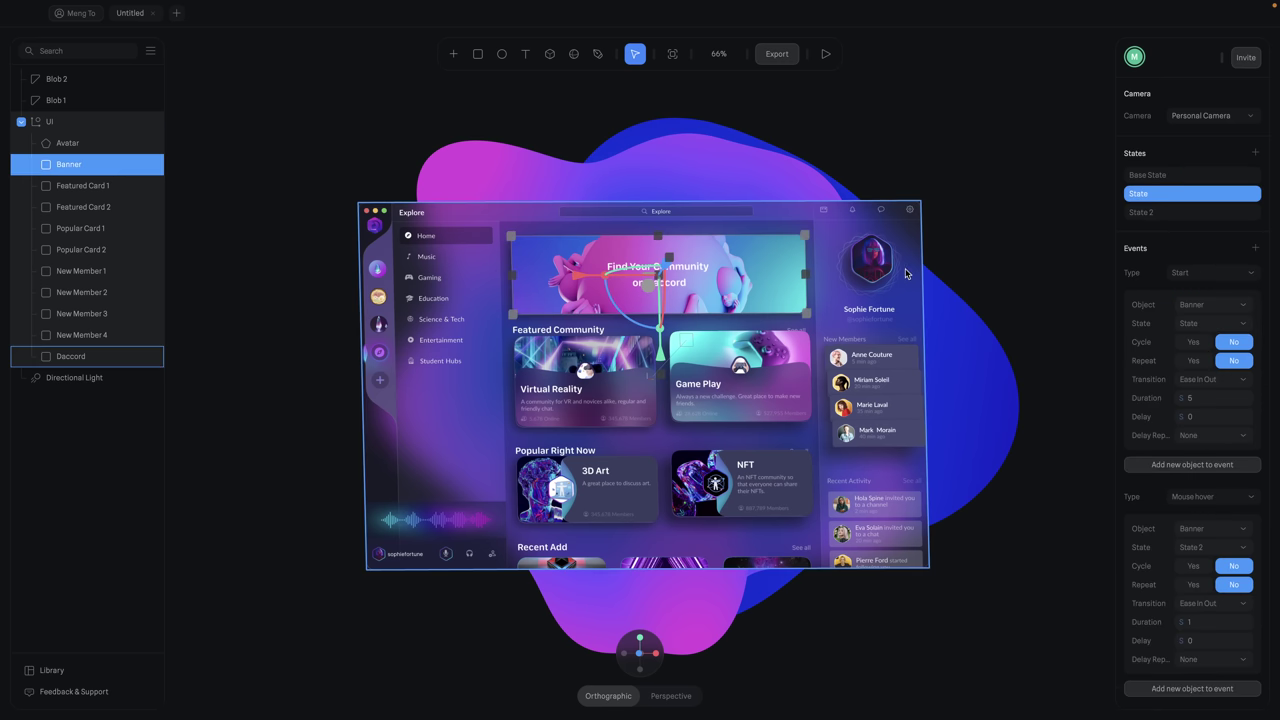
click(1168, 214)
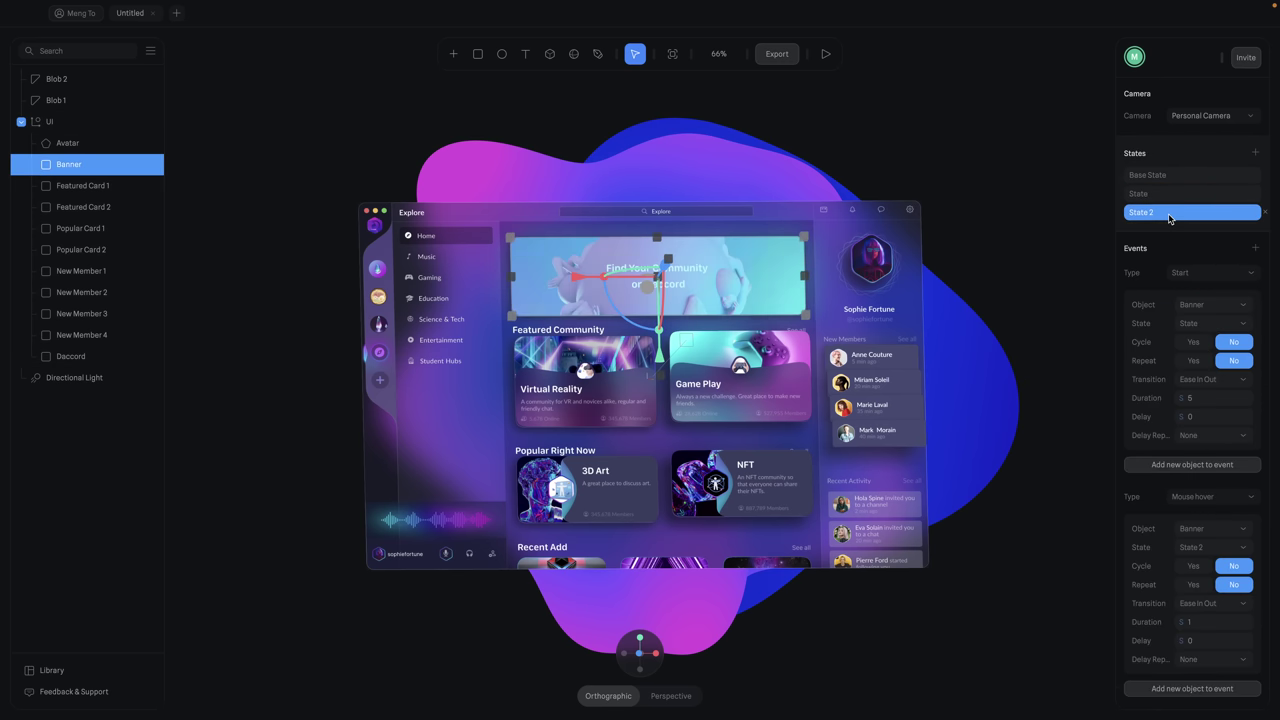
scroll(1215, 440, down, 5)
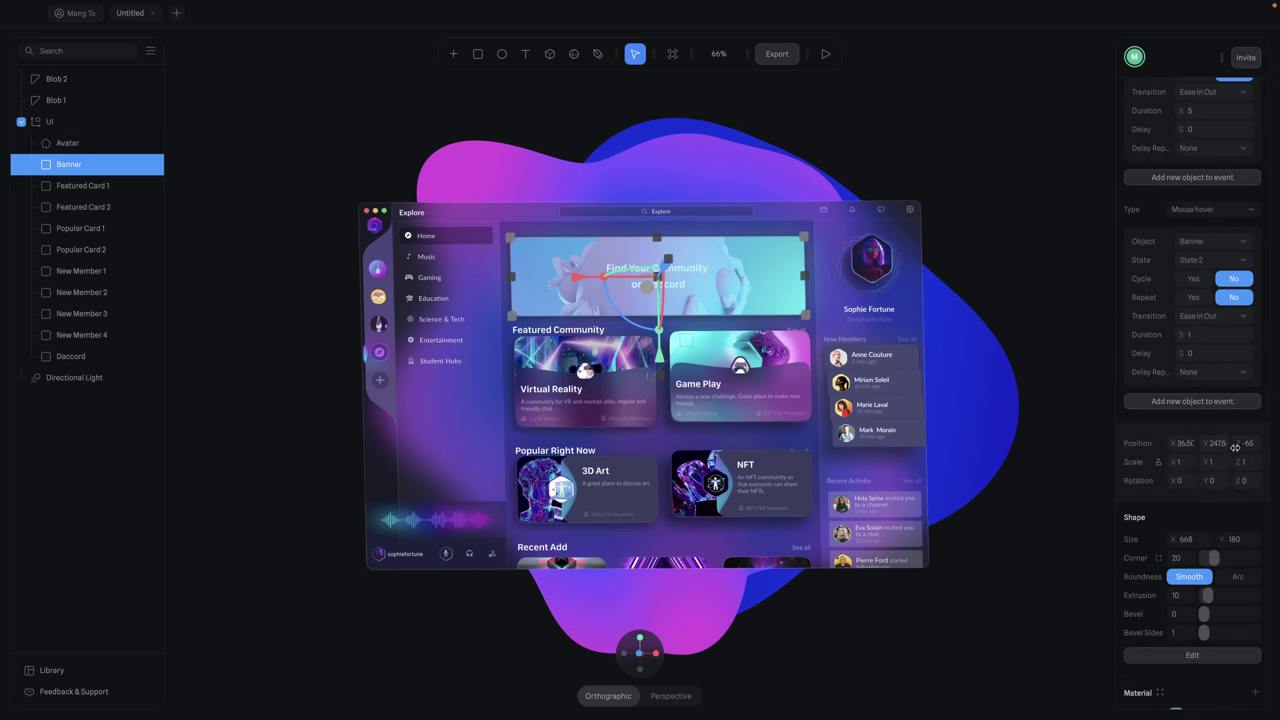
scroll(1250, 448, up, 5)
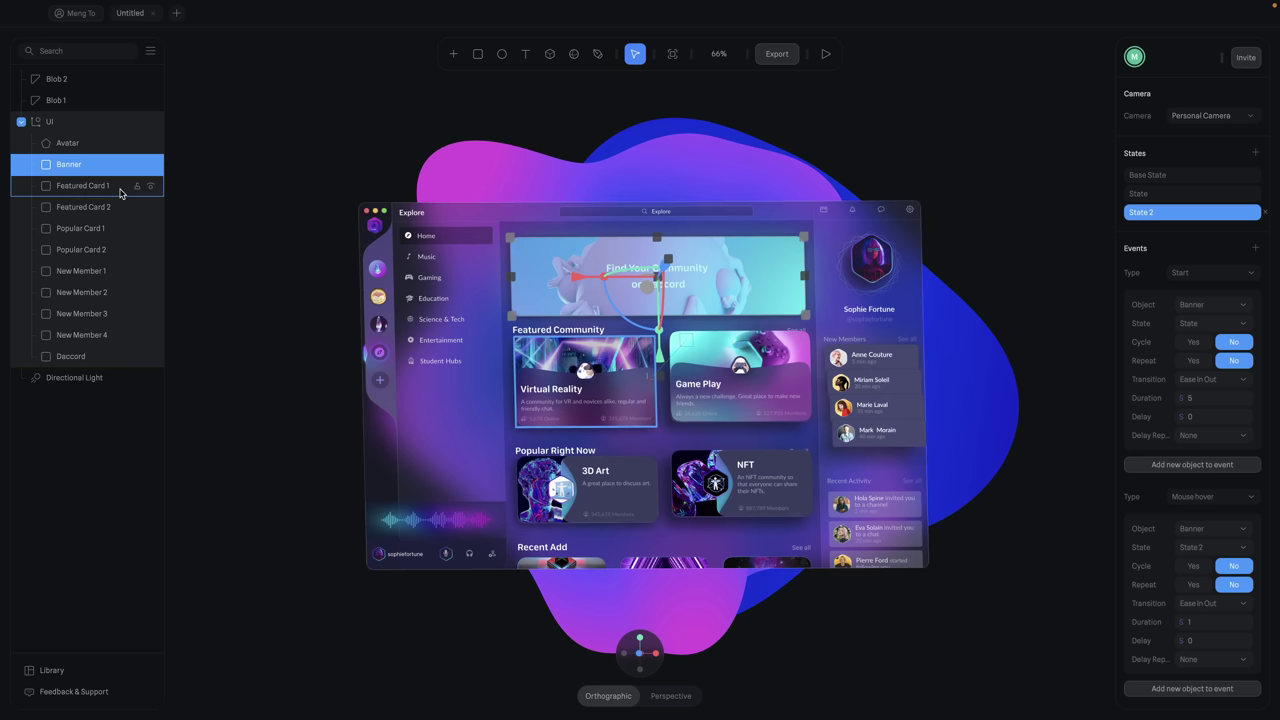
click(83, 185)
click(83, 207)
click(80, 228)
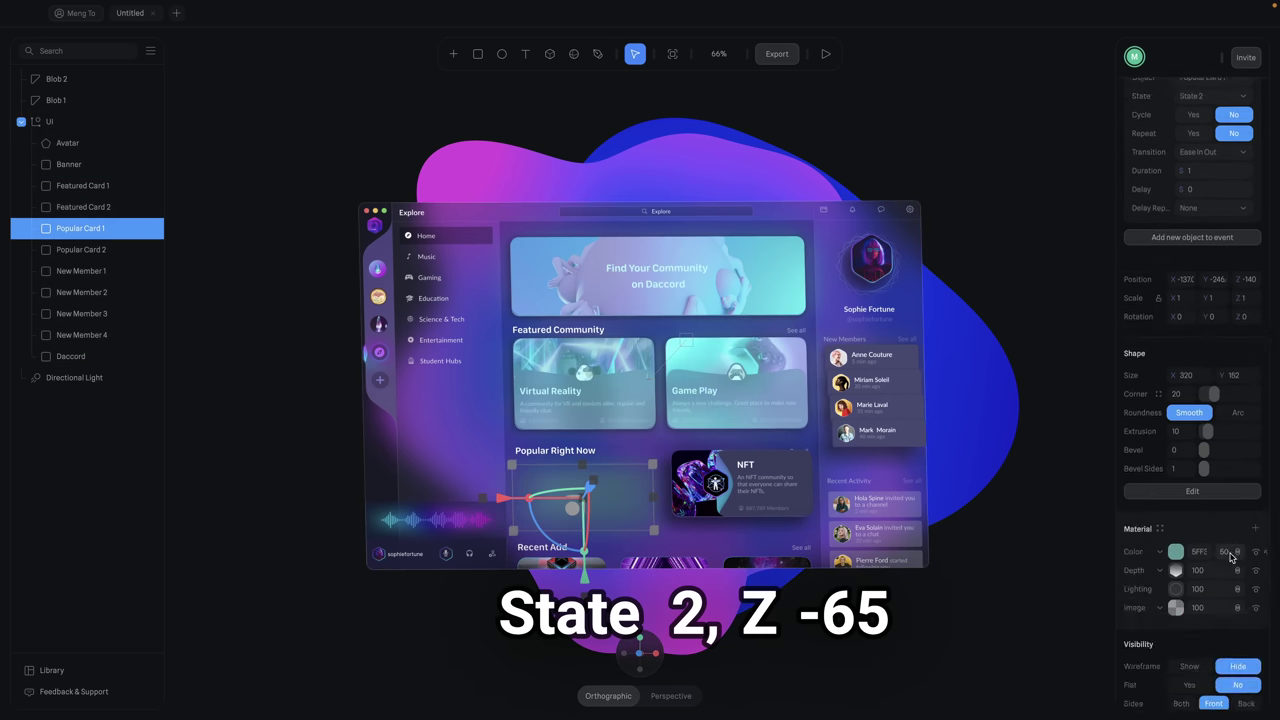
click(80, 249)
- Set State 2 of New Member 1 to 4 to Z -65 with a teal color, and return New Member 4 to State
click(80, 270)
scroll(1190, 400, down, 5)
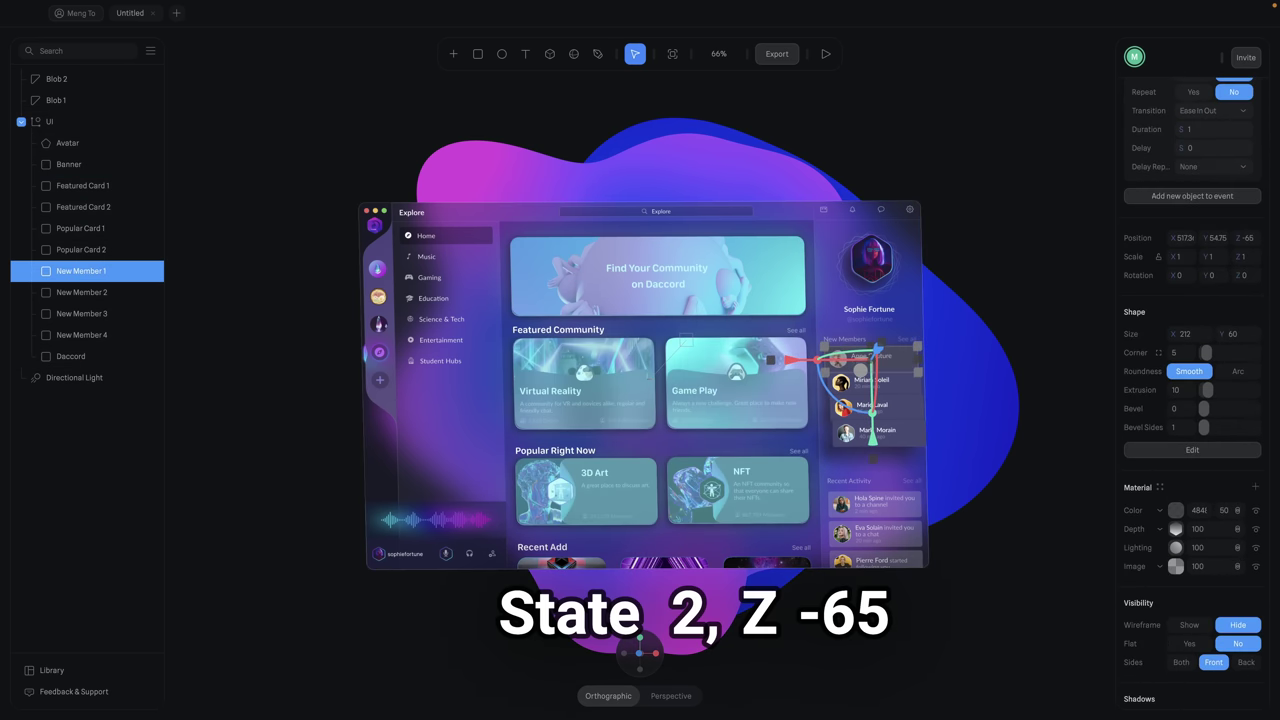
click(81, 292)
click(81, 313)
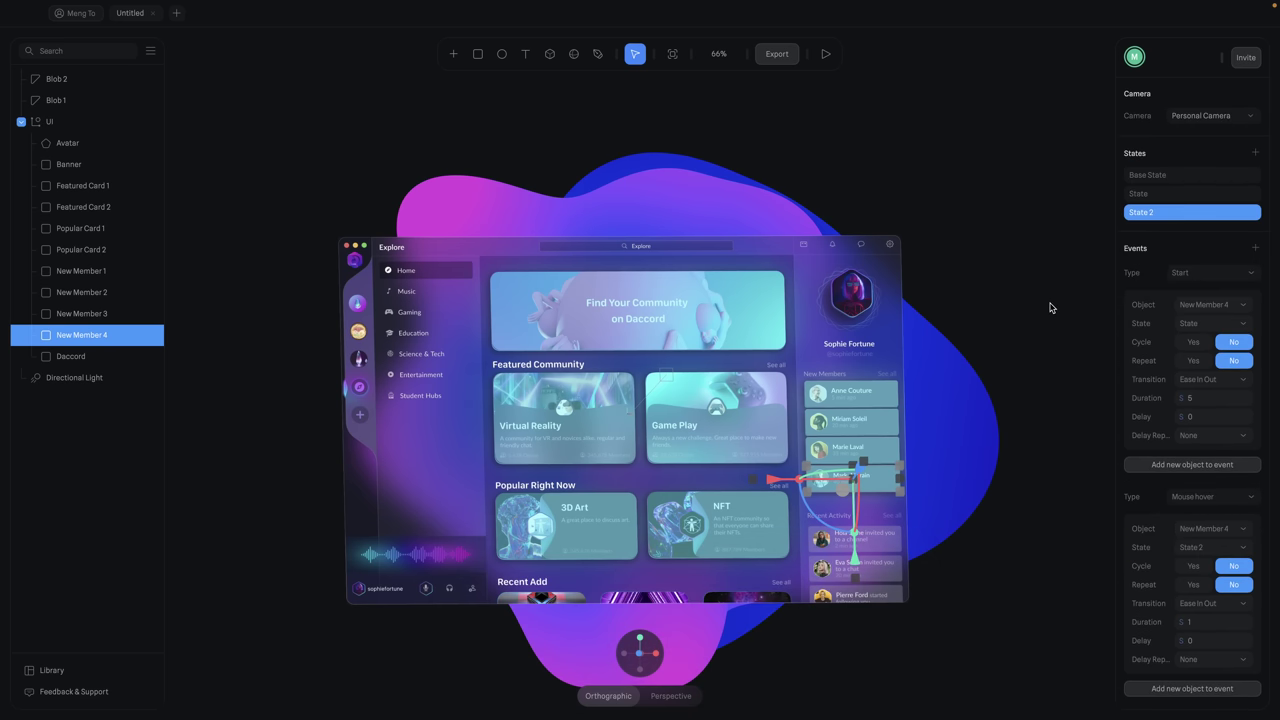
click(1149, 195)
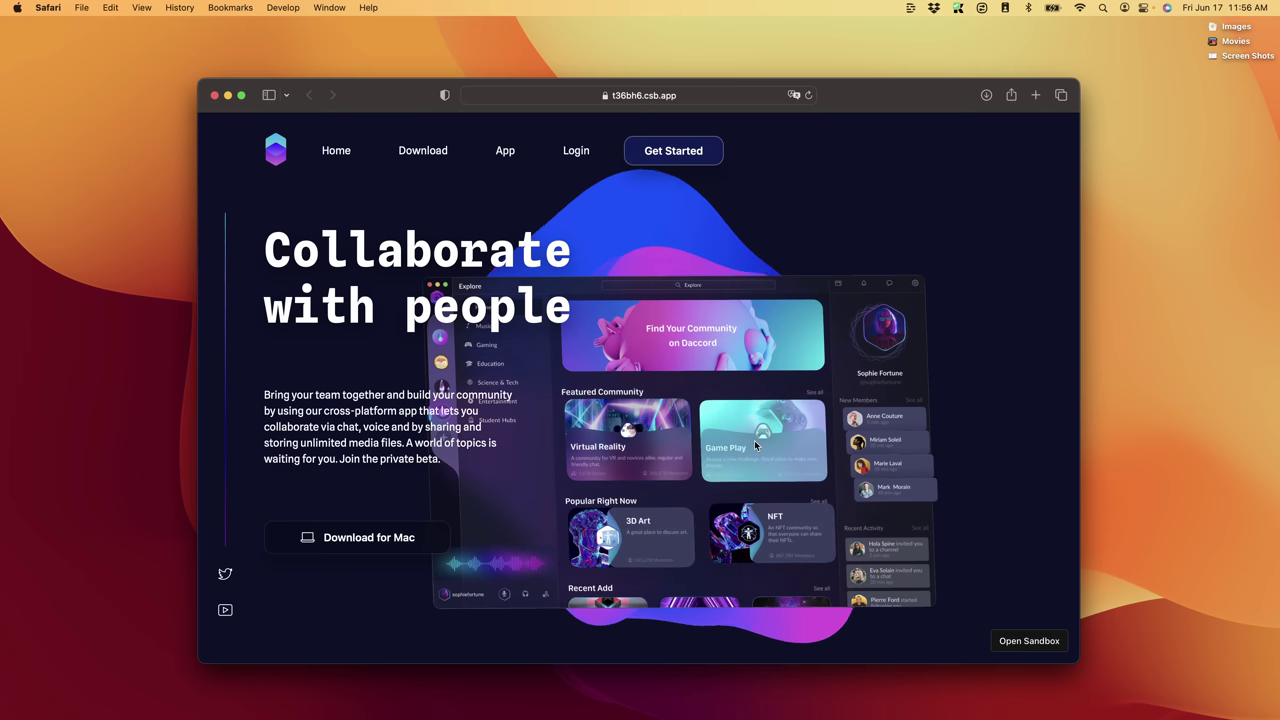
- Check the landing page with the embedded scene in Safari at desktop and mobile widths
key(ctrl+alt+c)
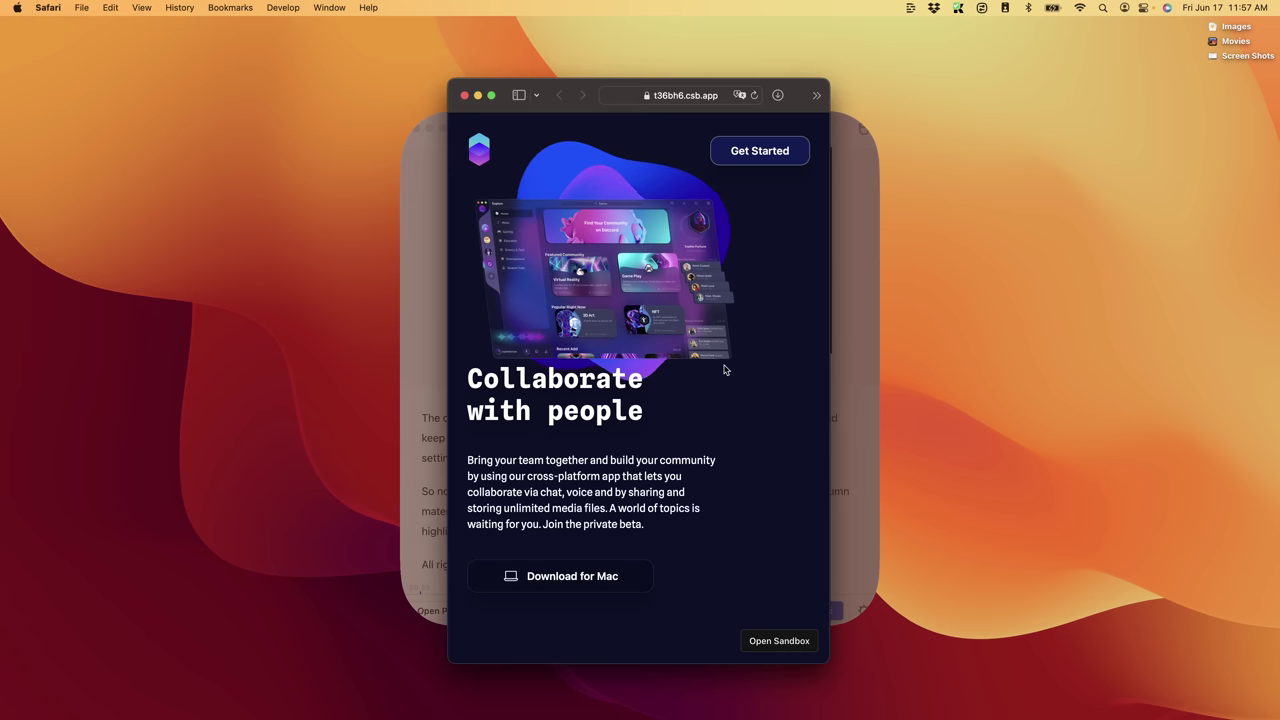
click(785, 641)
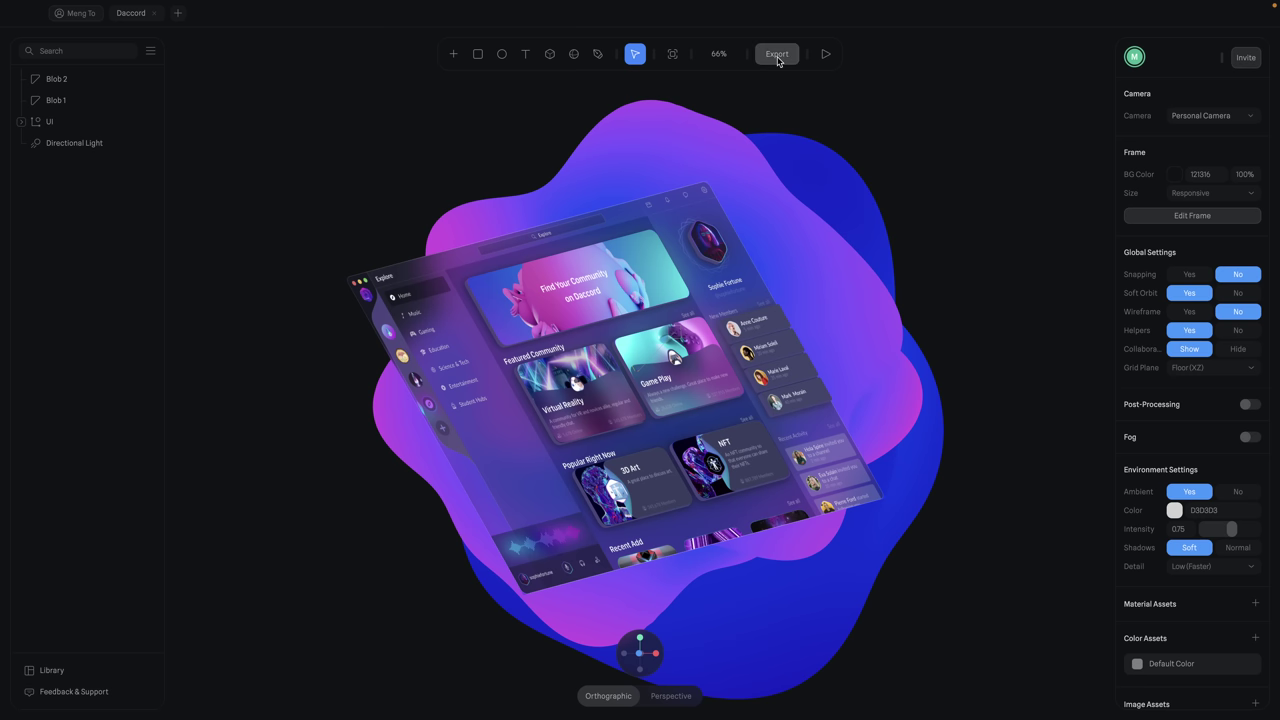
- Review the Public URL export settings in Spline, play the scene, and view its published page in Safari
click(777, 53)
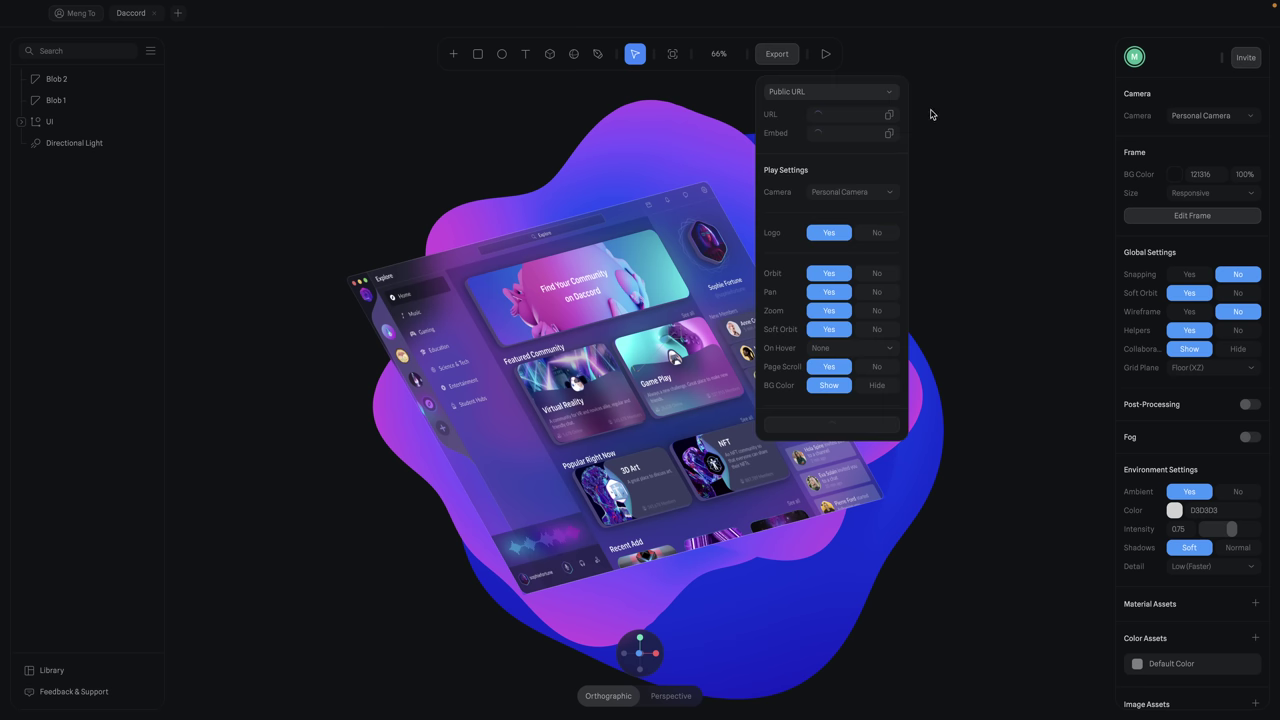
click(1062, 125)
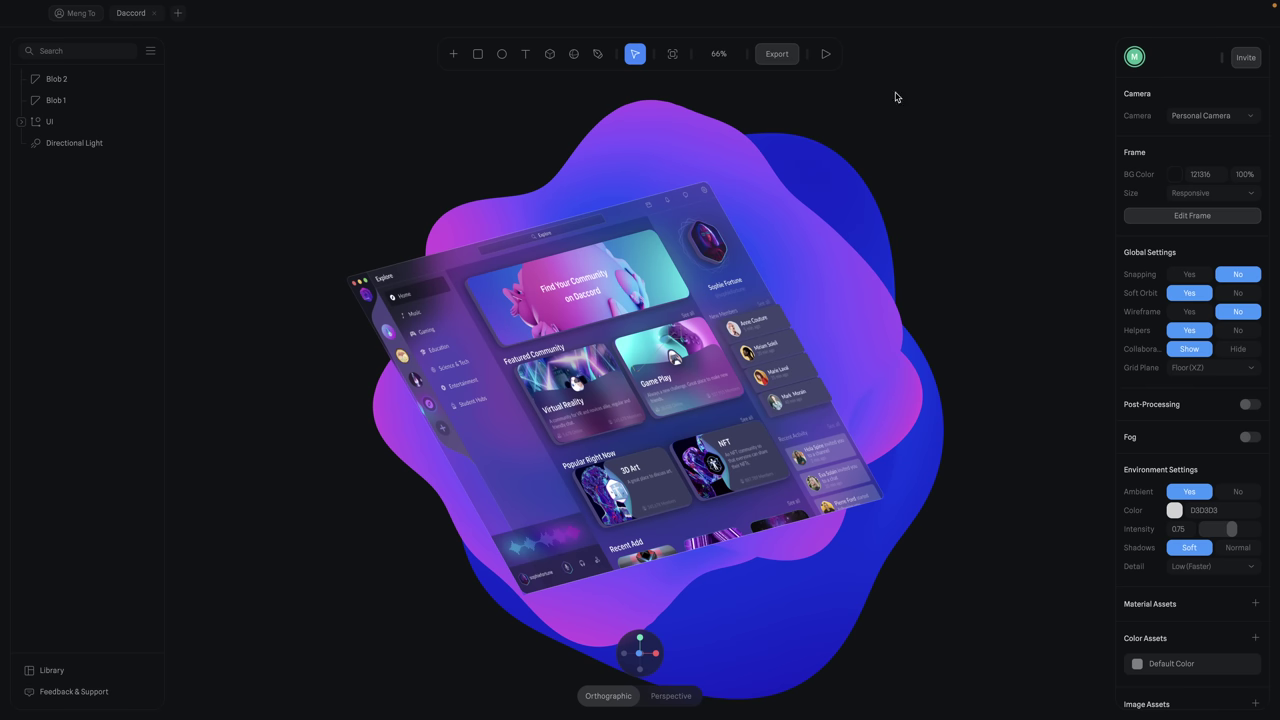
key(p)
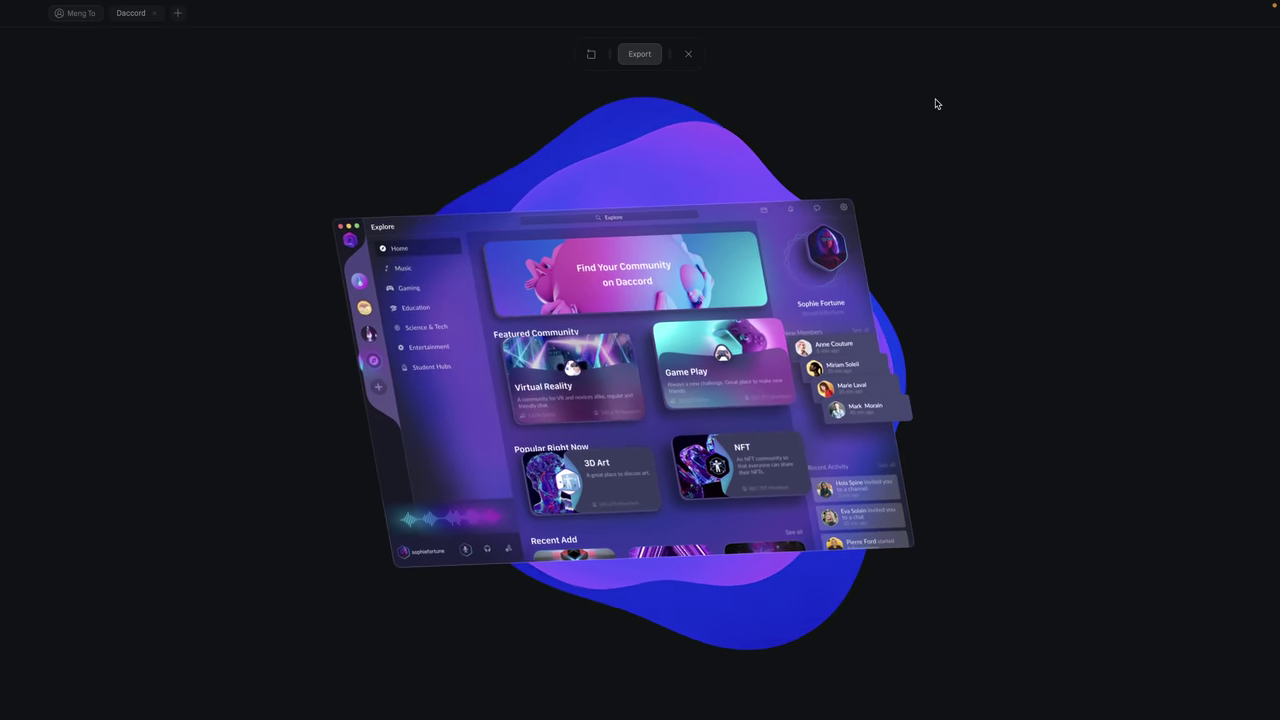
click(639, 54)
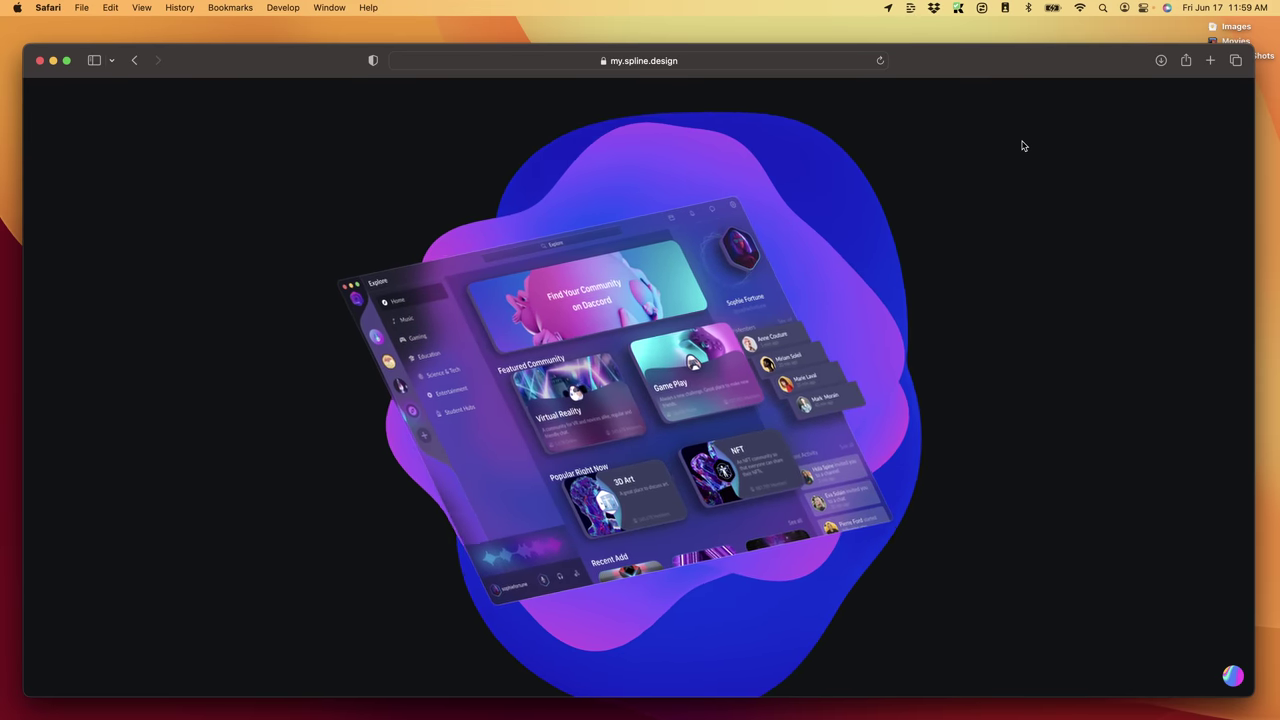
scroll(940, 285, up, 3)
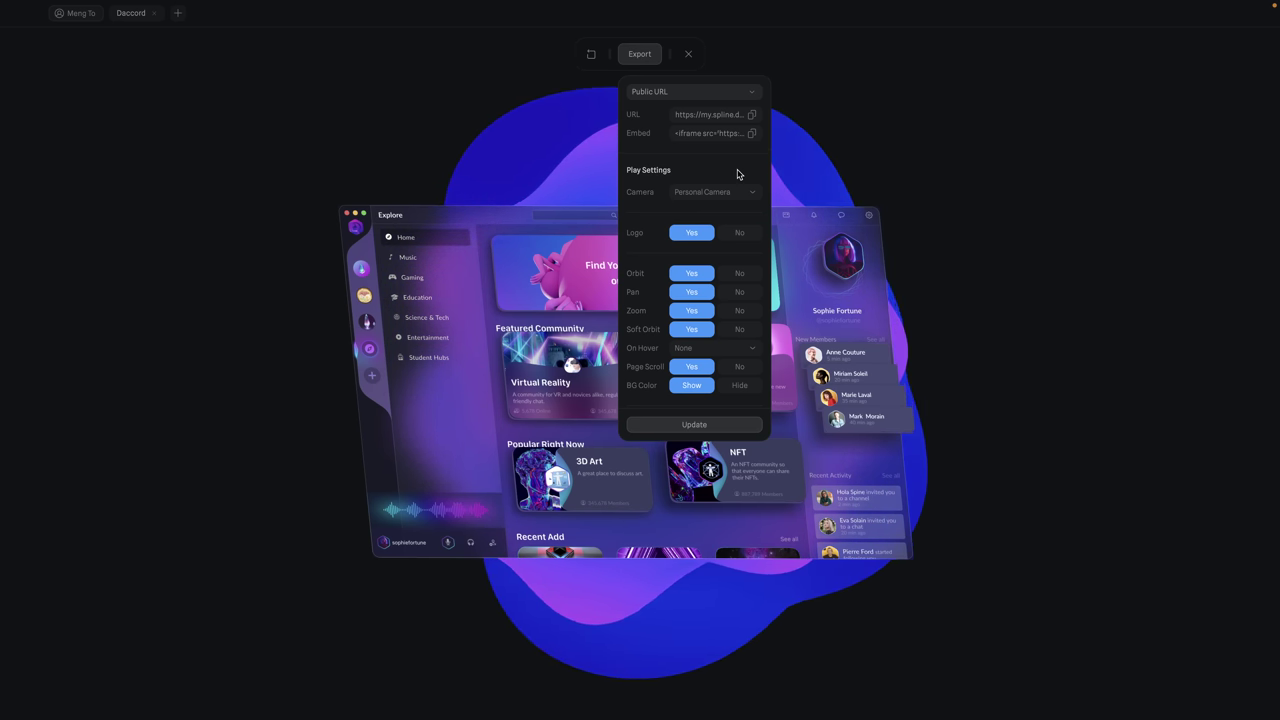
- Test moving and zooming the scene in the play preview against the play settings of the Public URL export
click(1025, 282)
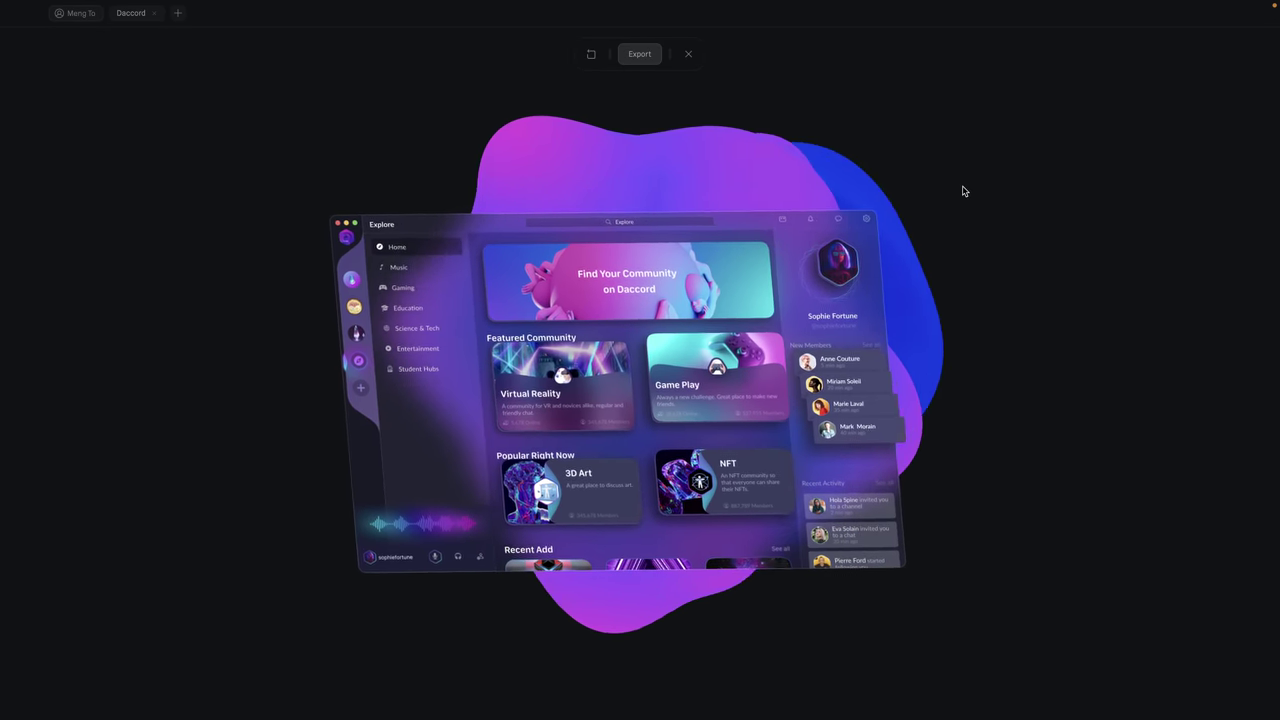
click(645, 60)
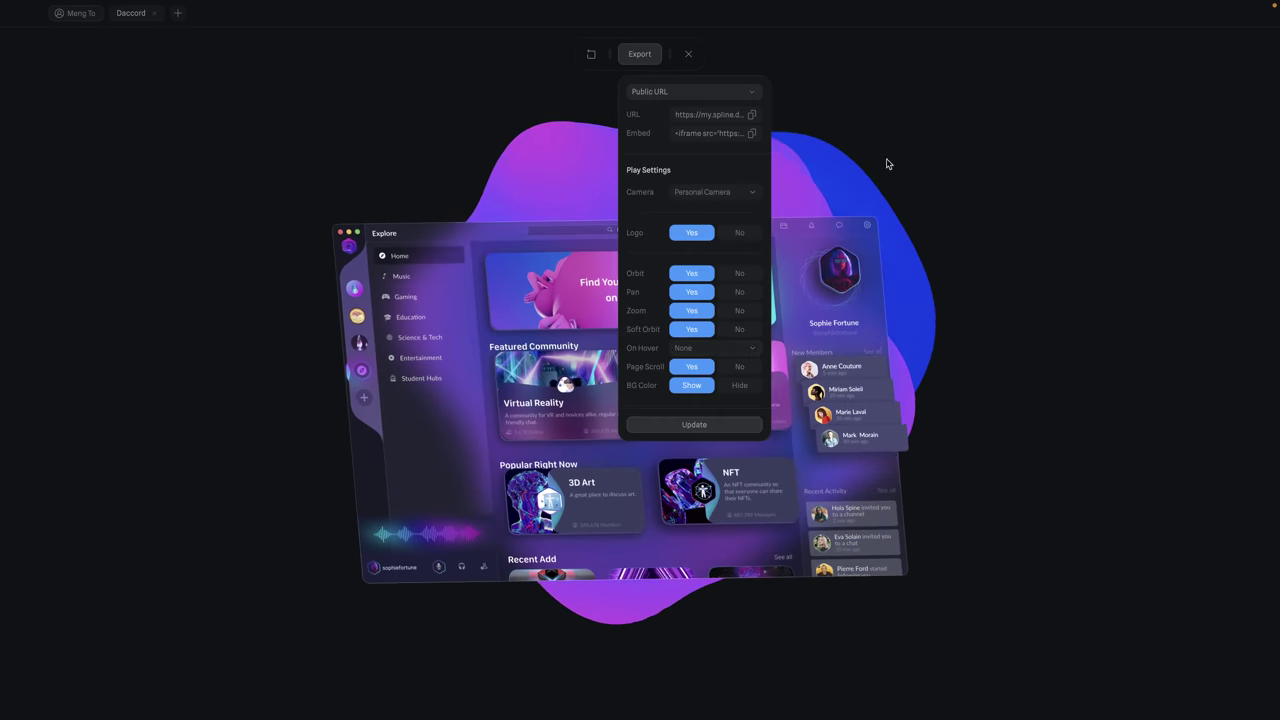
click(1000, 287)
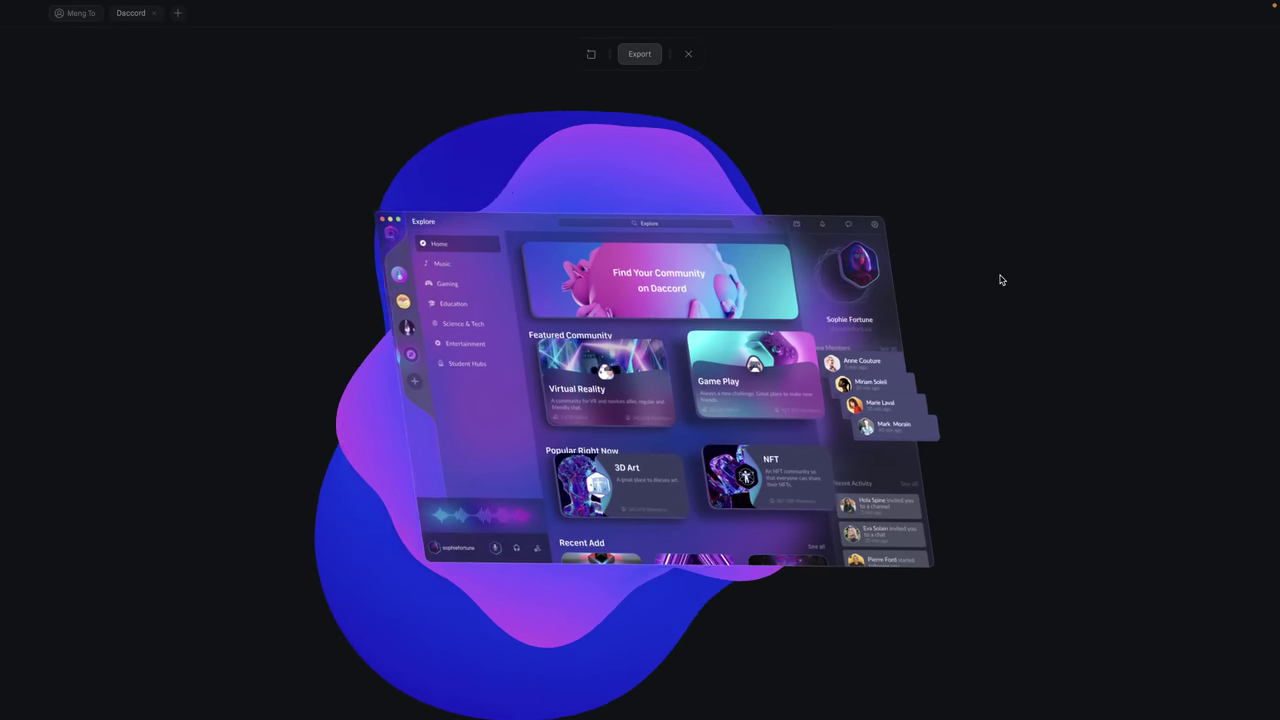
click(639, 54)
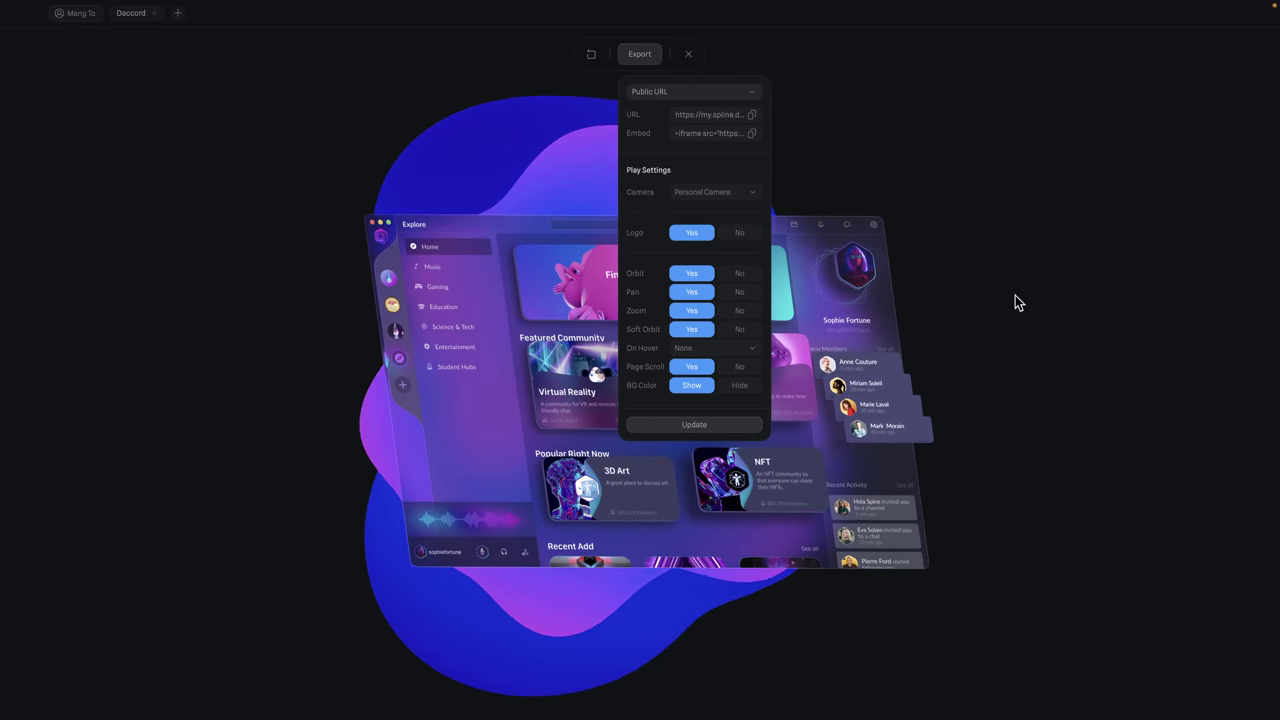
click(929, 263)
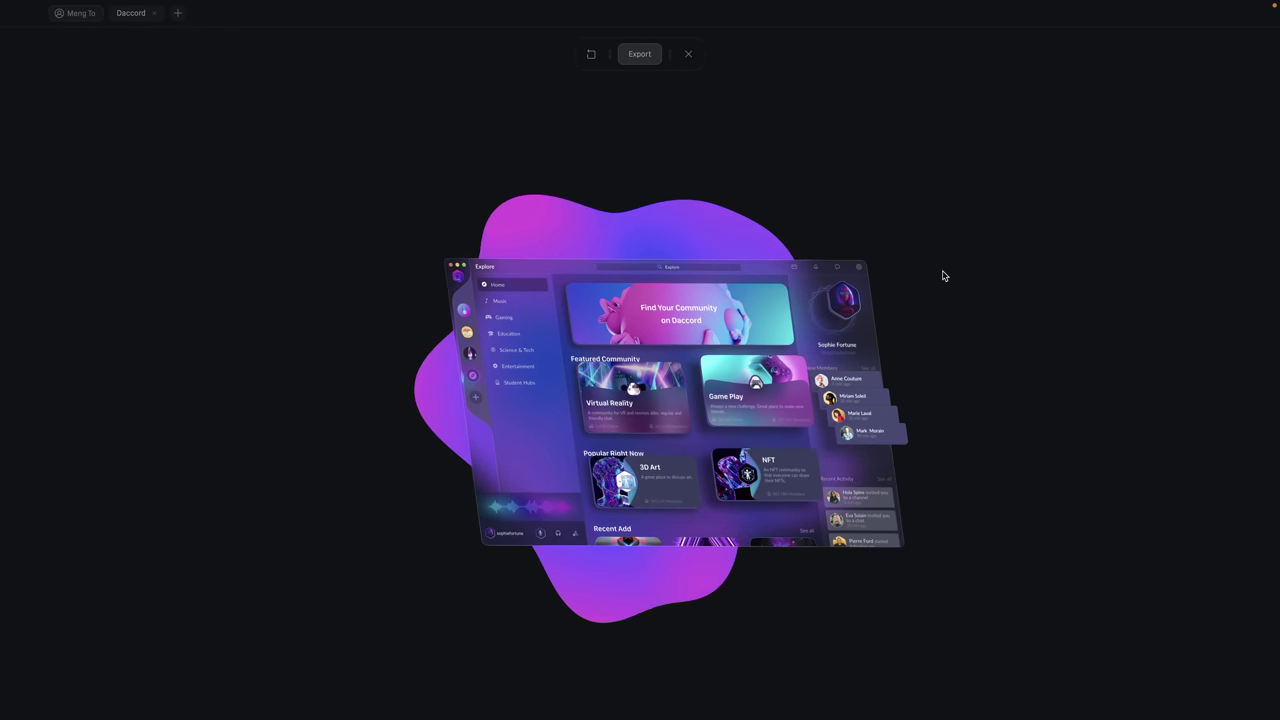
- Turn off Pan in the Public URL play settings and check the scene in the play preview
click(649, 56)
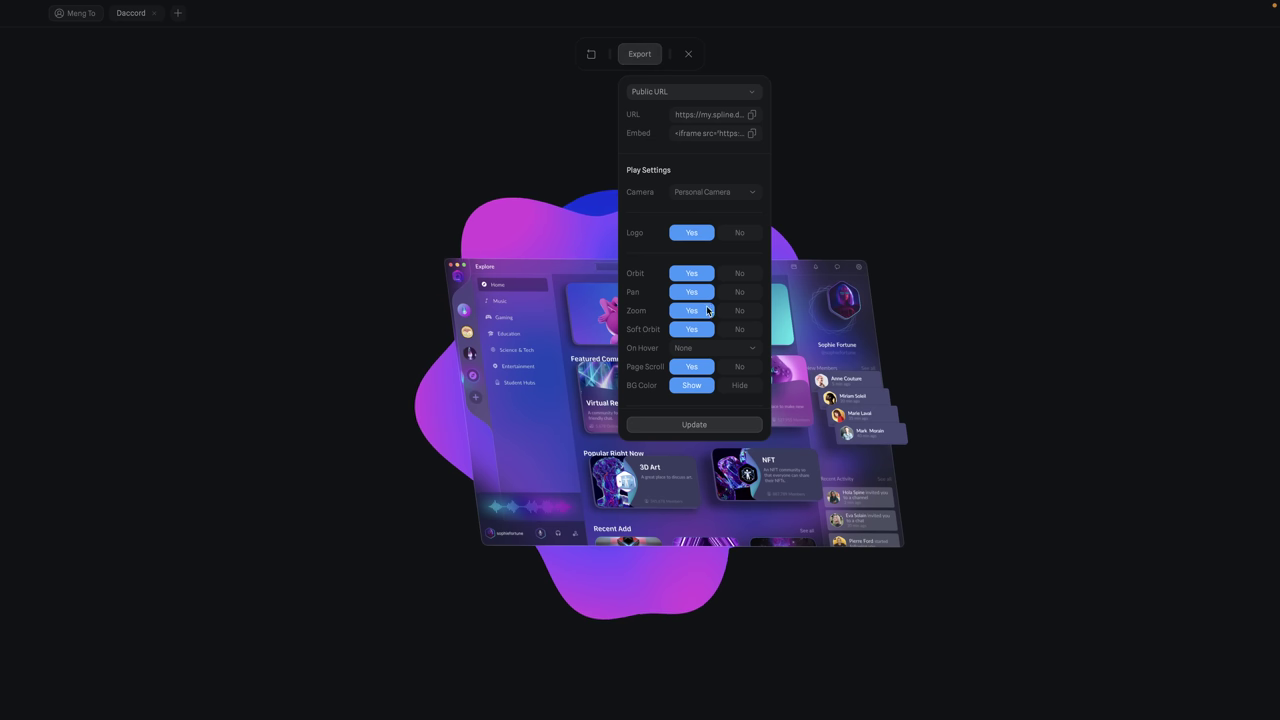
click(740, 292)
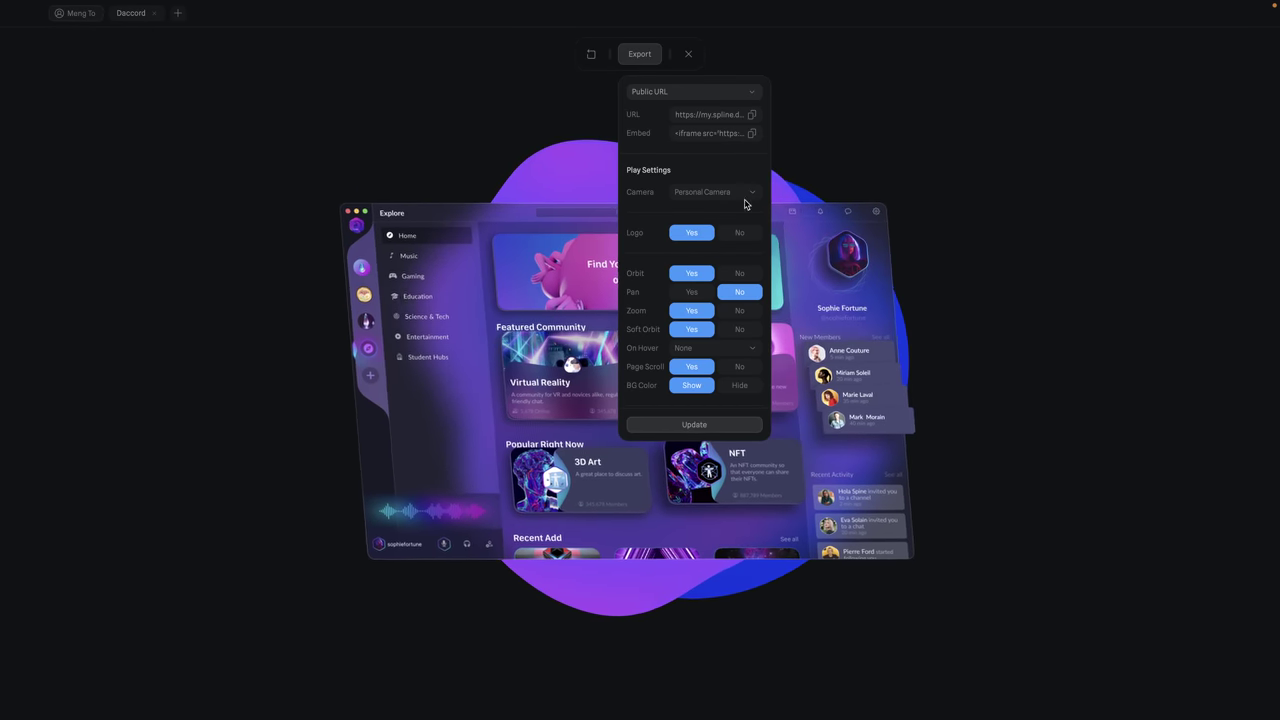
click(1012, 390)
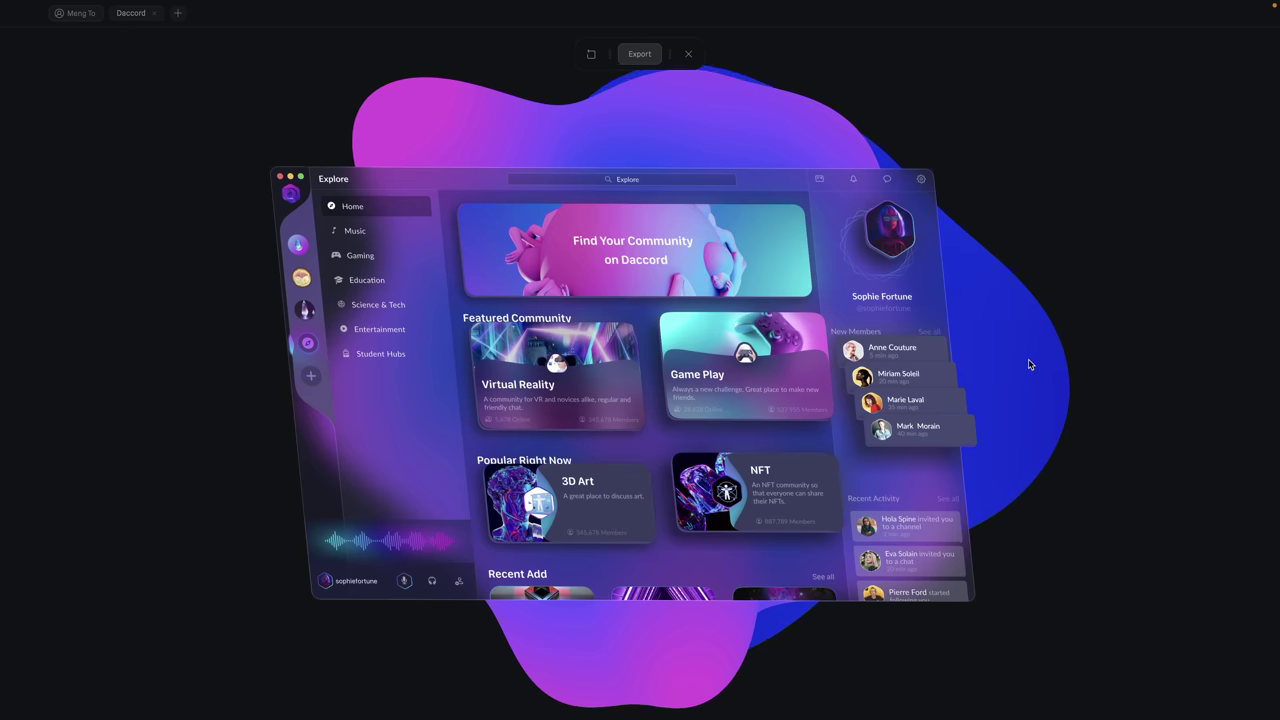
click(641, 55)
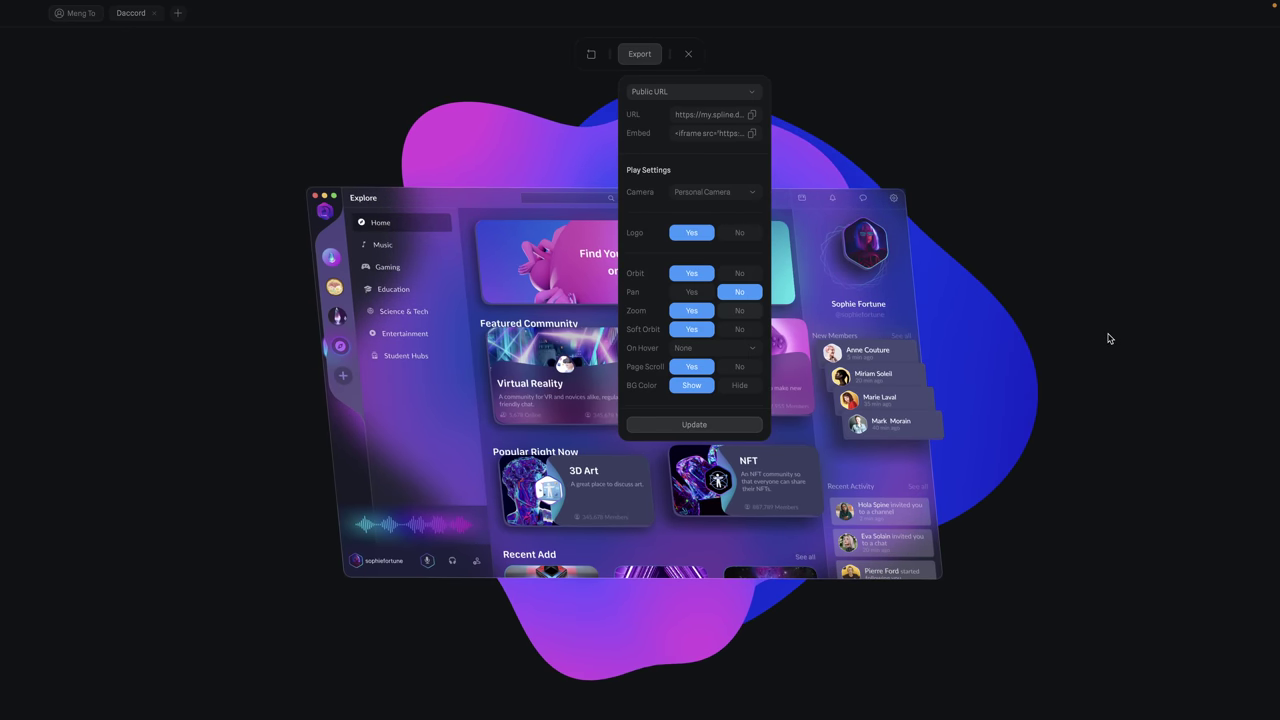
- Turn off Zoom in the Public URL play settings and test scrolling on the published page in Safari
click(739, 310)
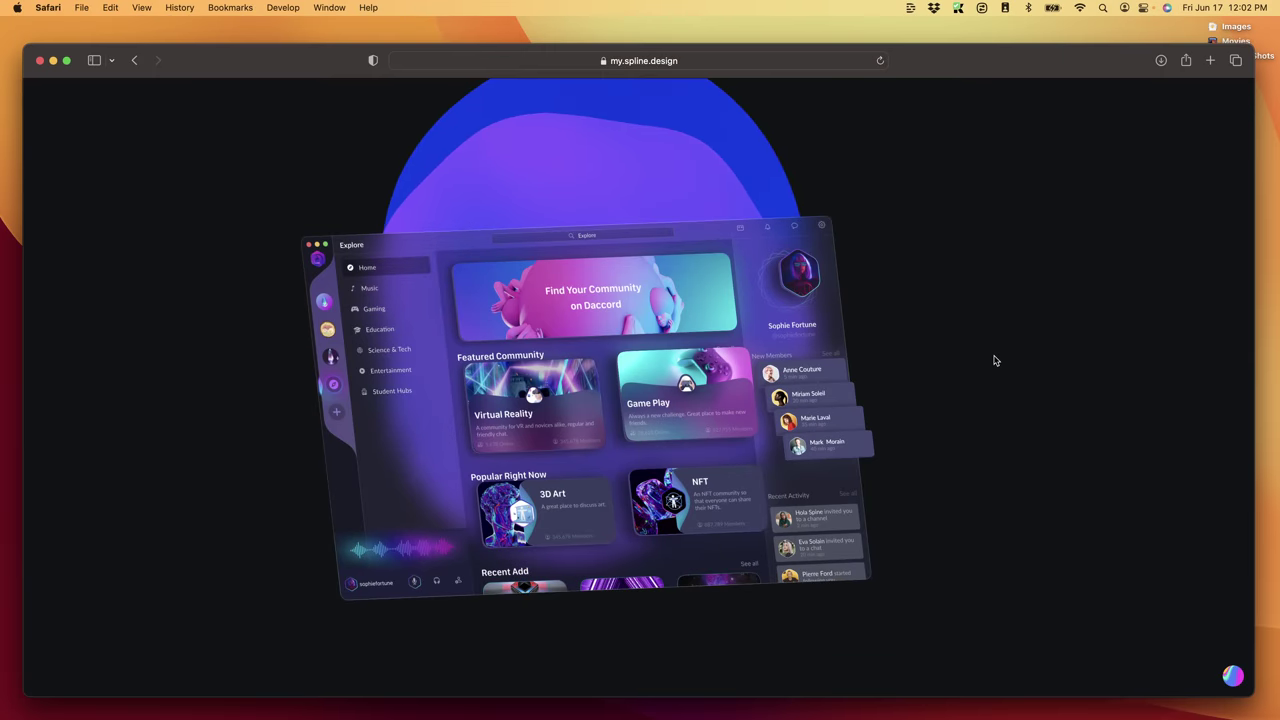
scroll(994, 360, down, 5)
scroll(994, 360, up, 5)
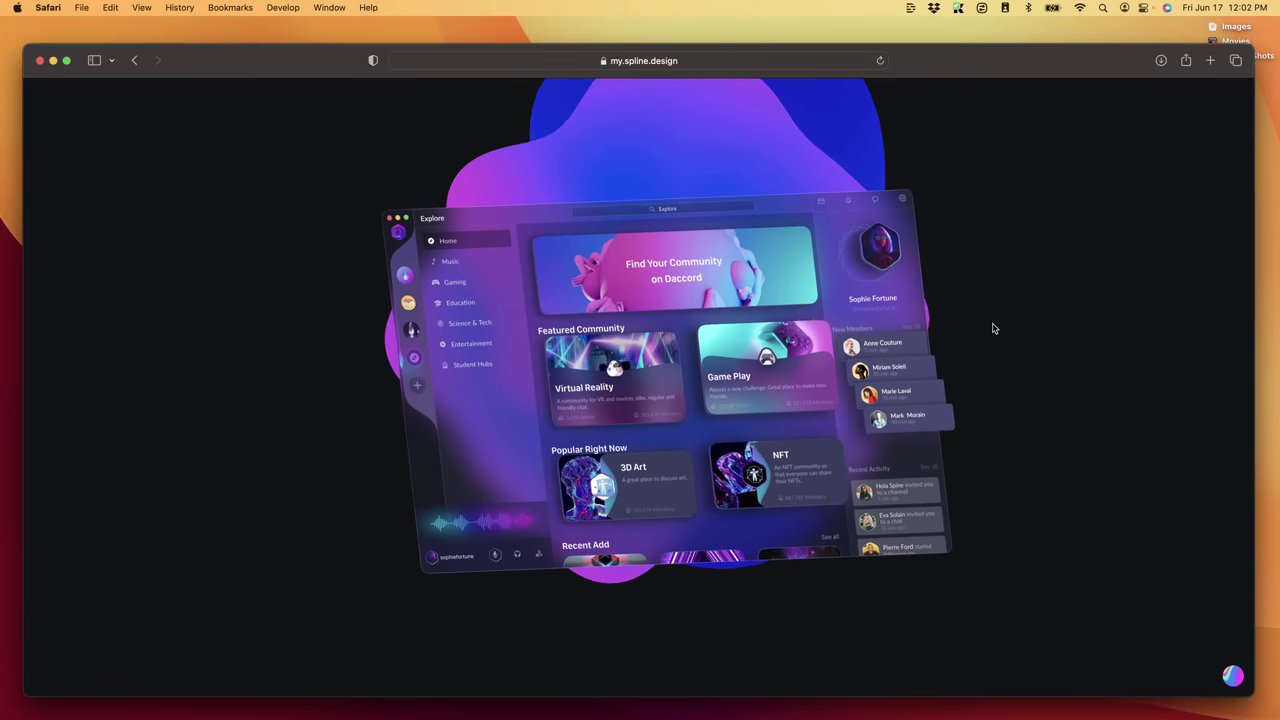
key(ctrl+Right)
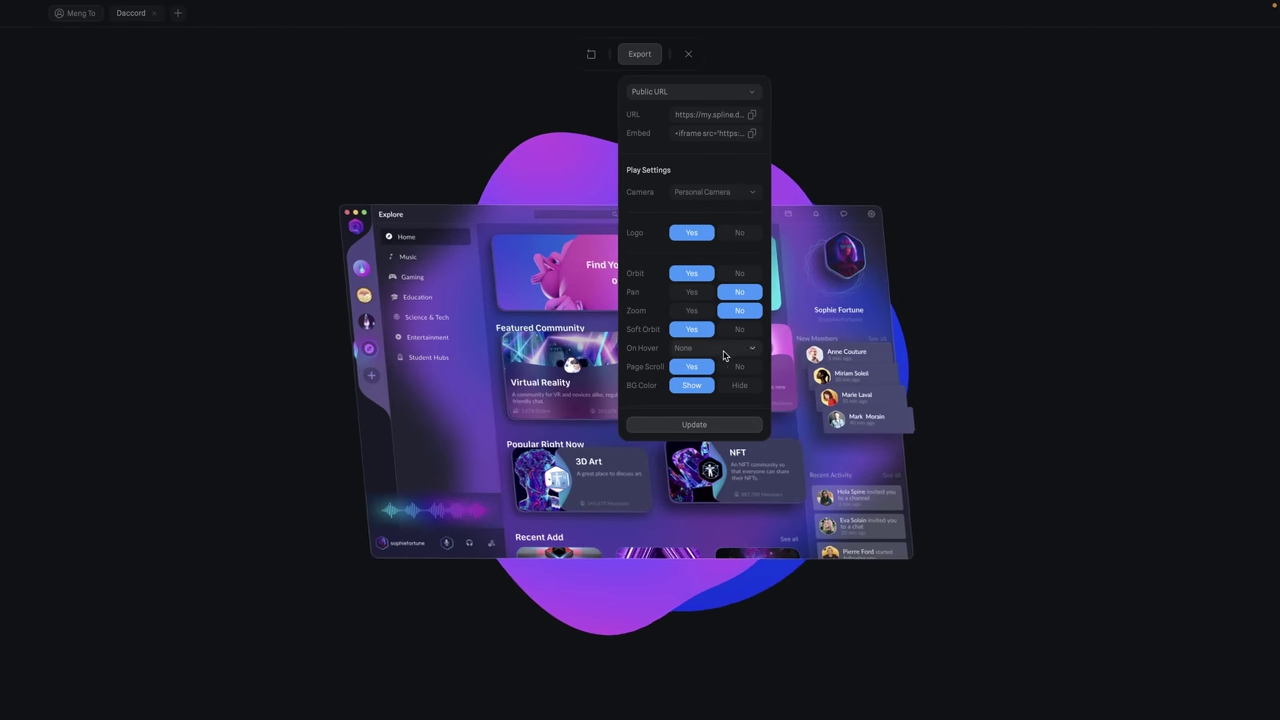
click(1076, 390)
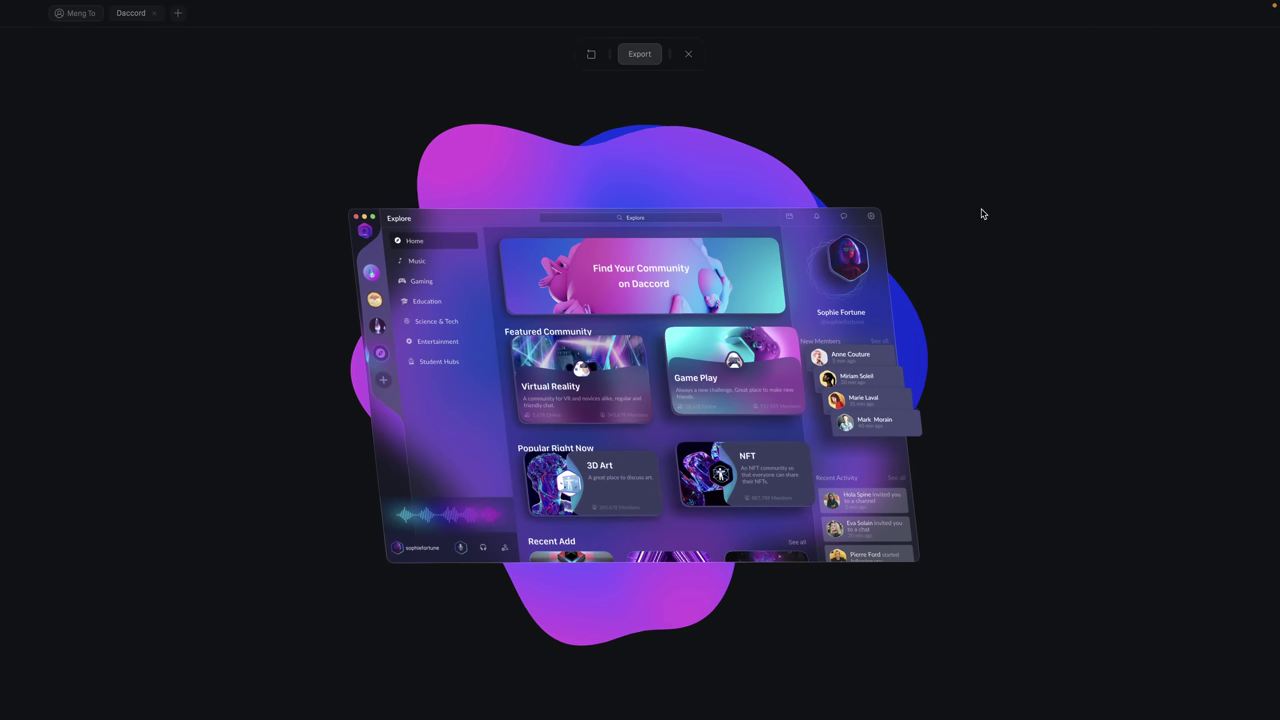
- Try Orbit Camera as the On Hover behaviour in the Public URL play settings and check it in the play preview
click(650, 57)
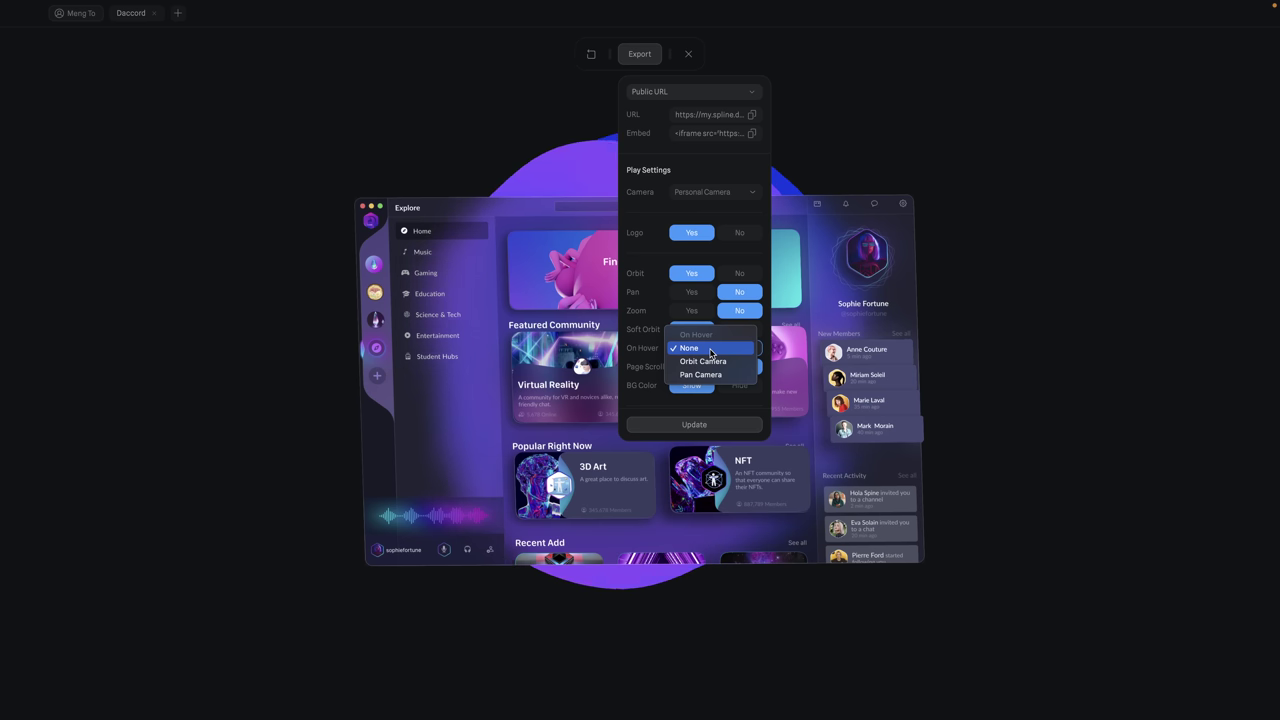
click(1022, 343)
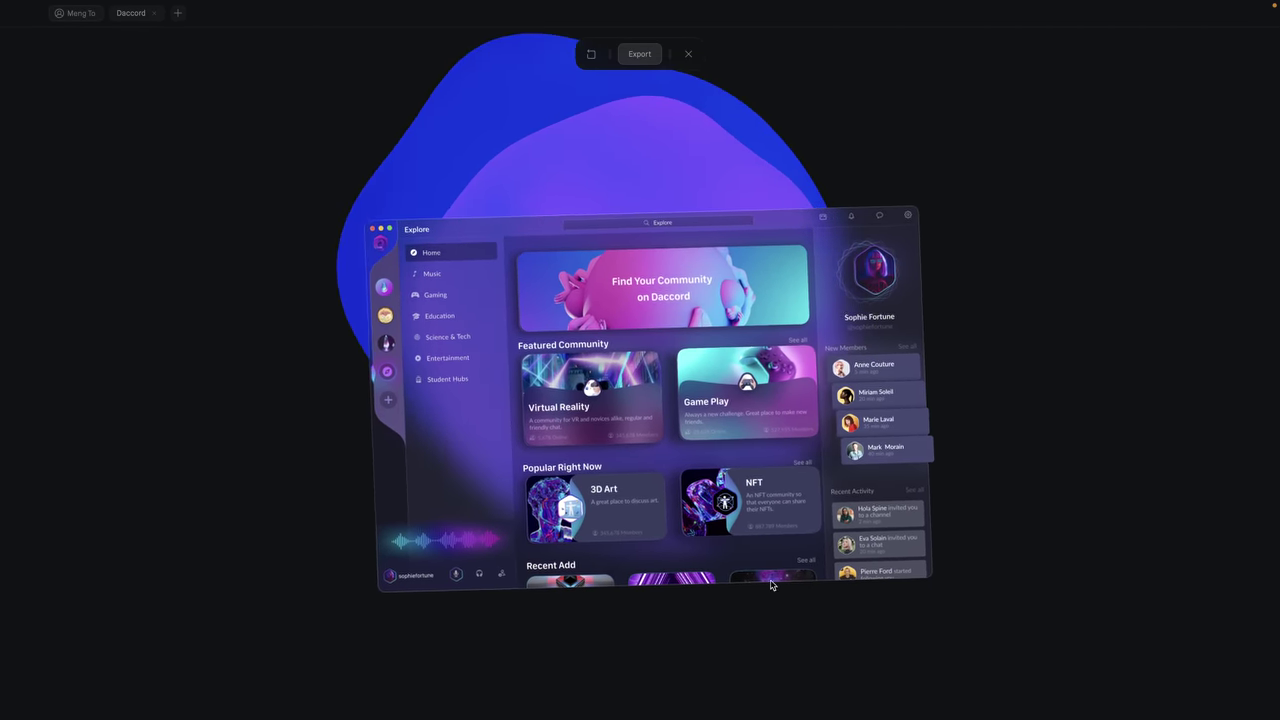
click(639, 54)
click(731, 348)
click(1160, 456)
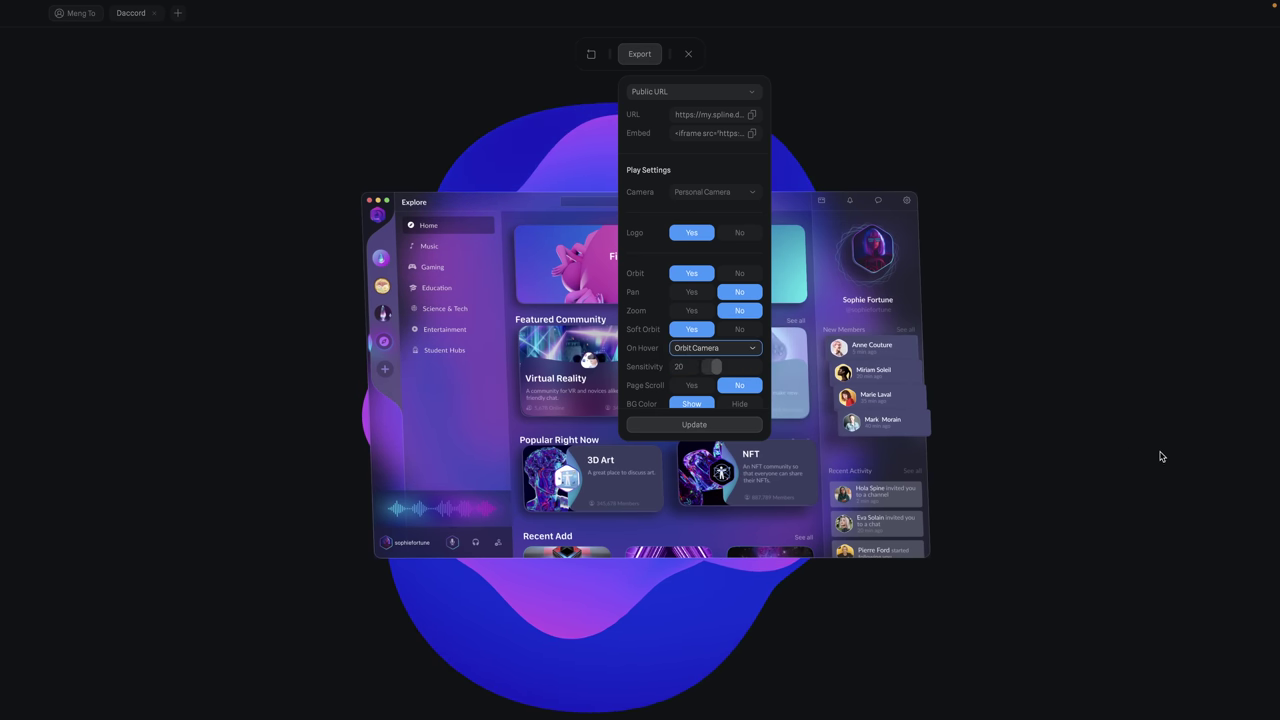
click(1008, 450)
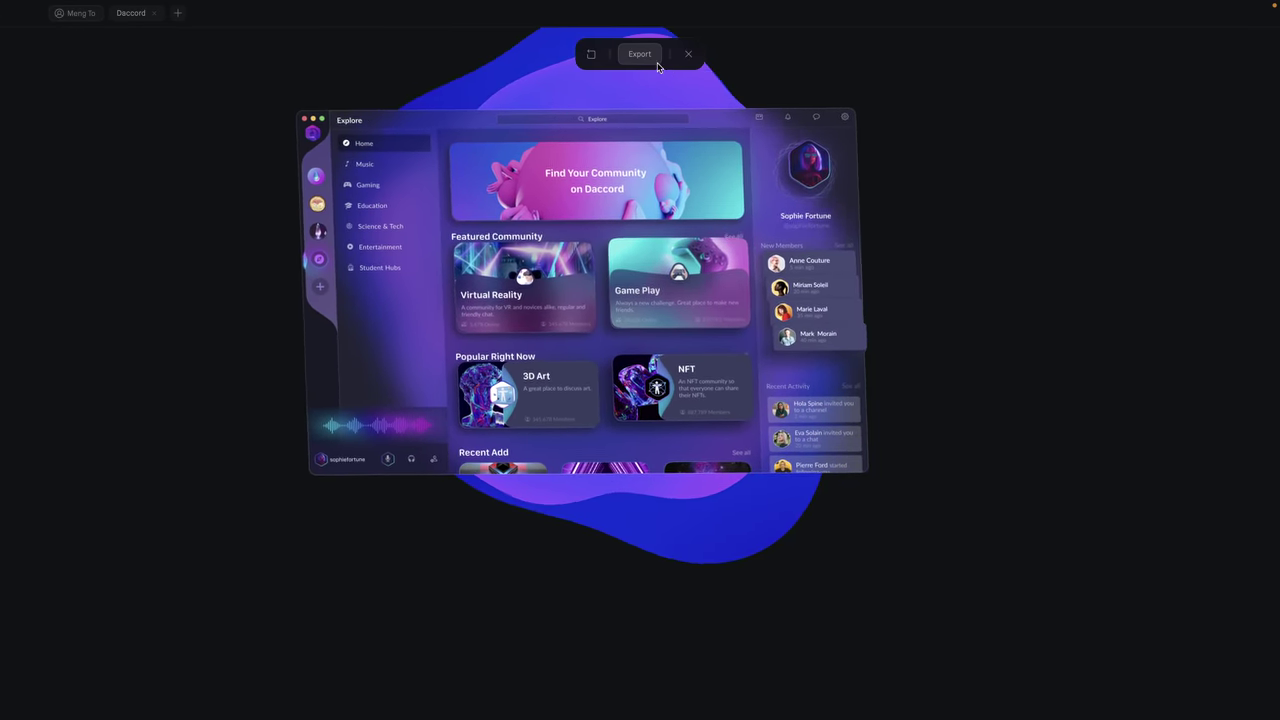
- Try Pan Camera as the On Hover behaviour, and set On Hover back to None
click(637, 54)
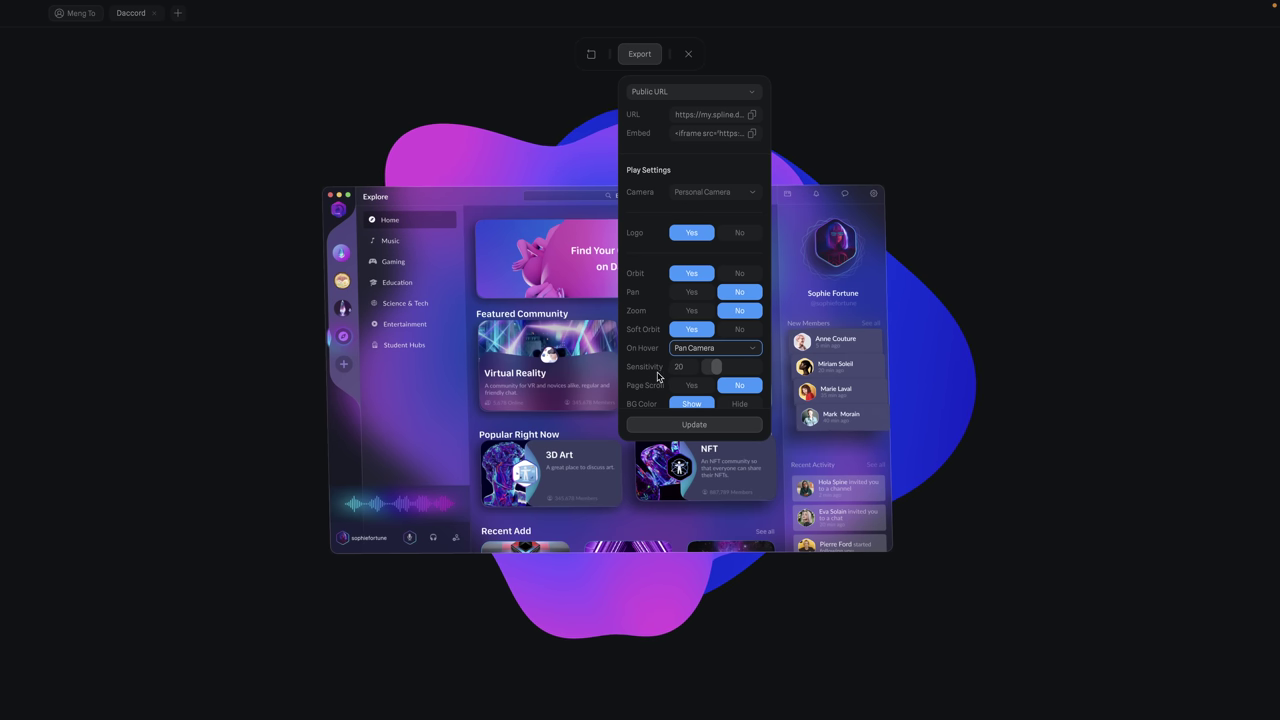
click(721, 349)
click(646, 362)
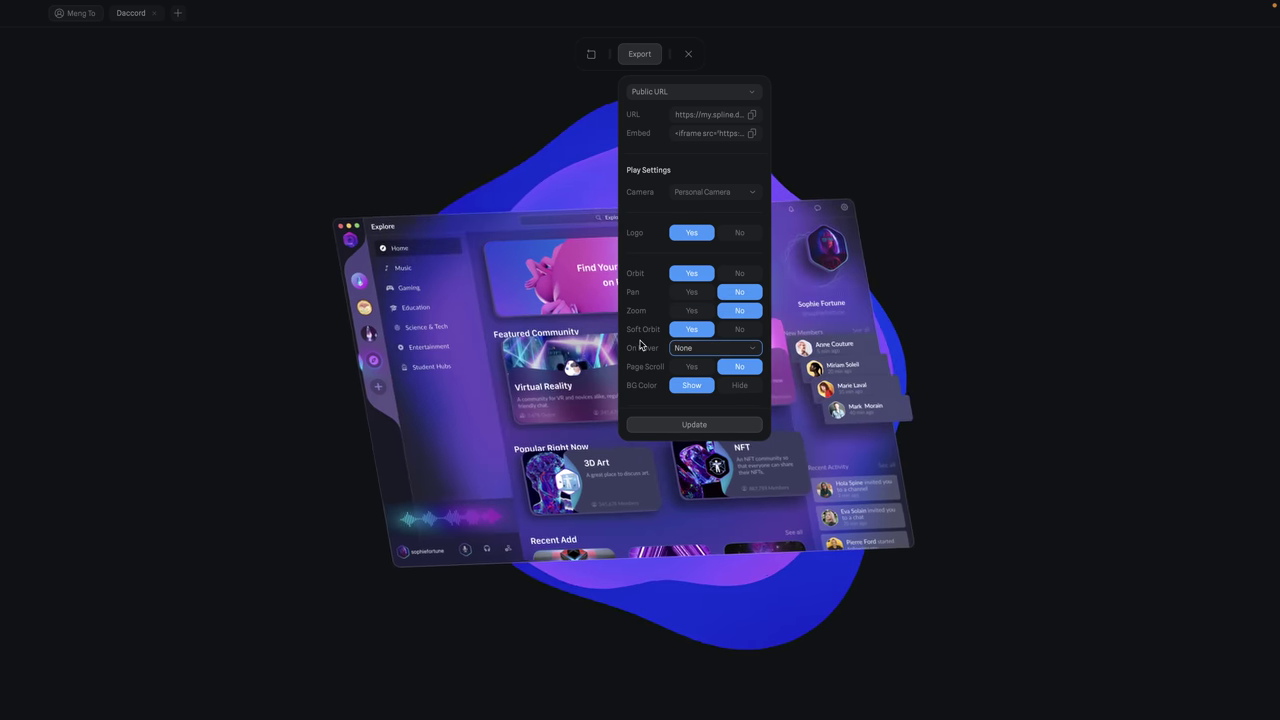
- Turn on Orbit Limits for the Public URL export, set the Up limit to 5, and test it in the play preview
scroll(643, 364, down, 4)
scroll(640, 345, down, 3)
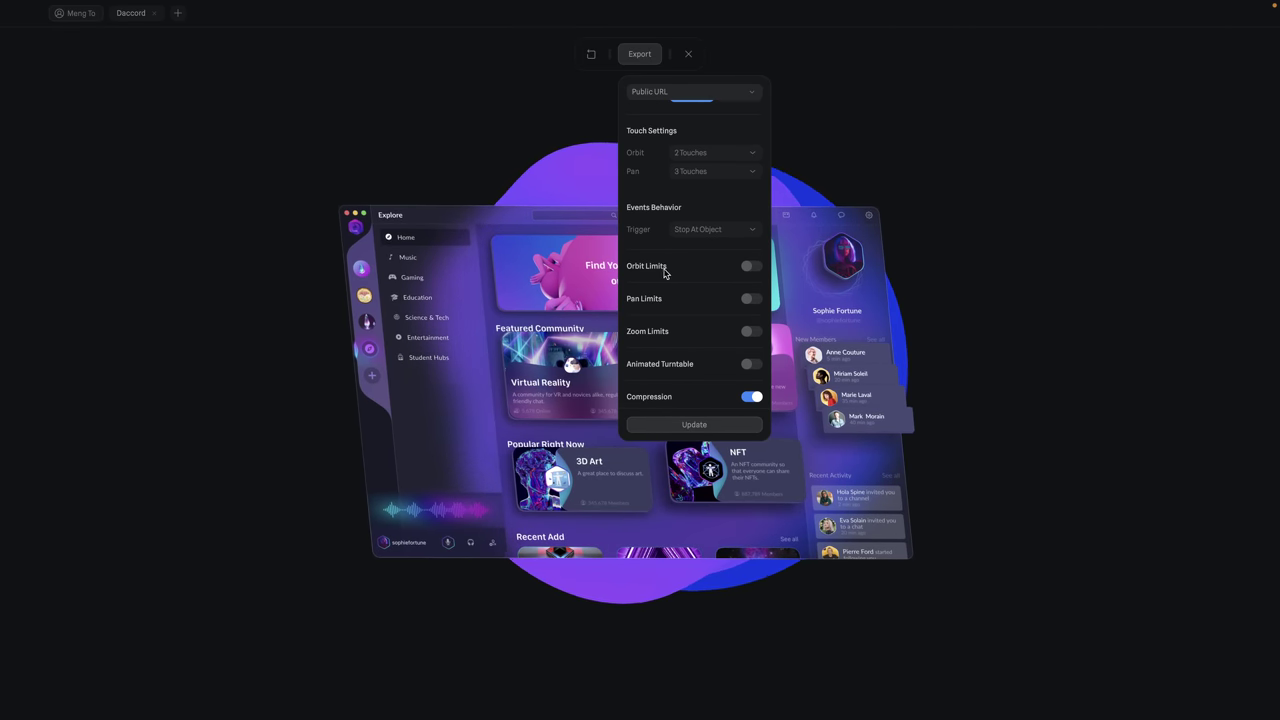
click(951, 309)
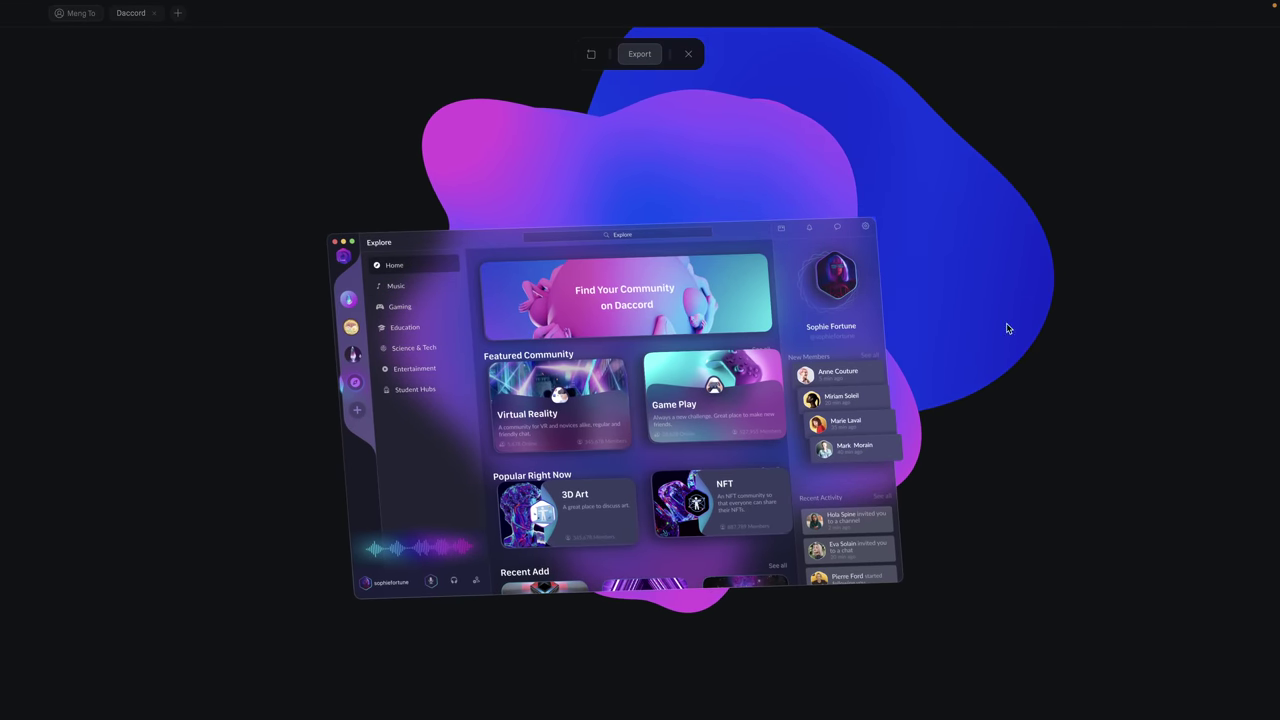
click(637, 50)
scroll(649, 282, down, 10)
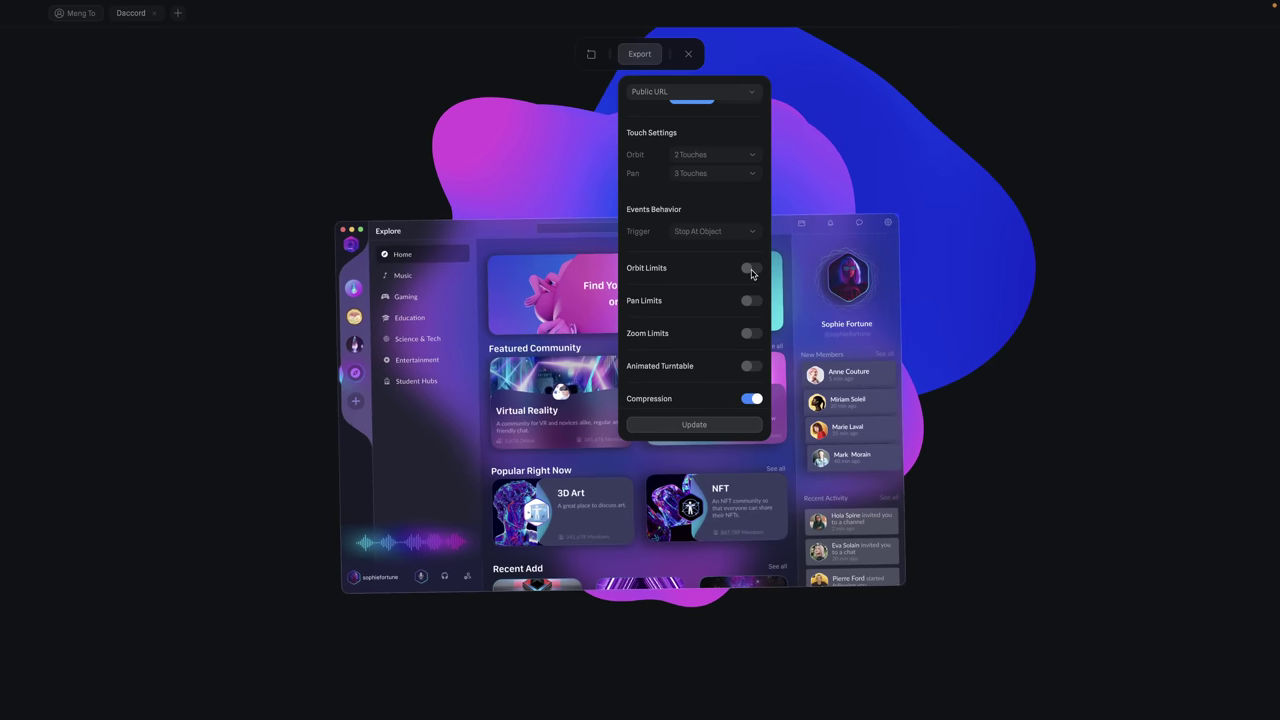
click(748, 269)
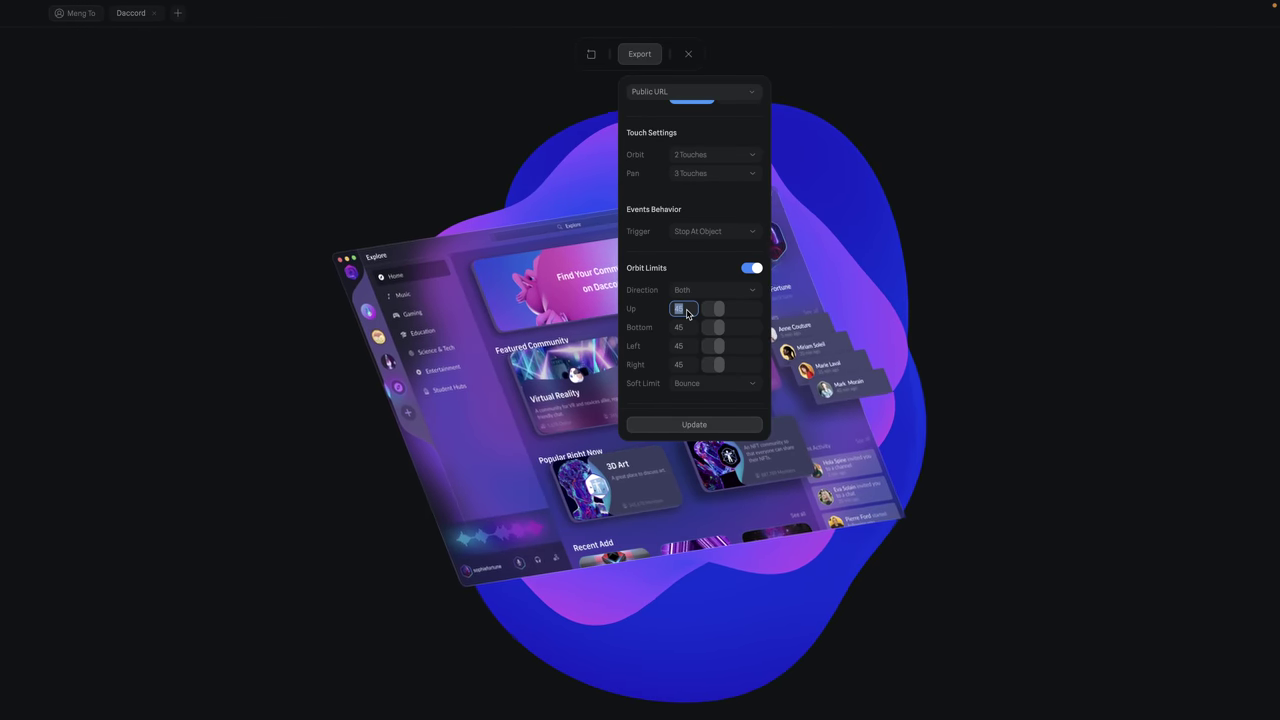
double_click(680, 308)
text(5)
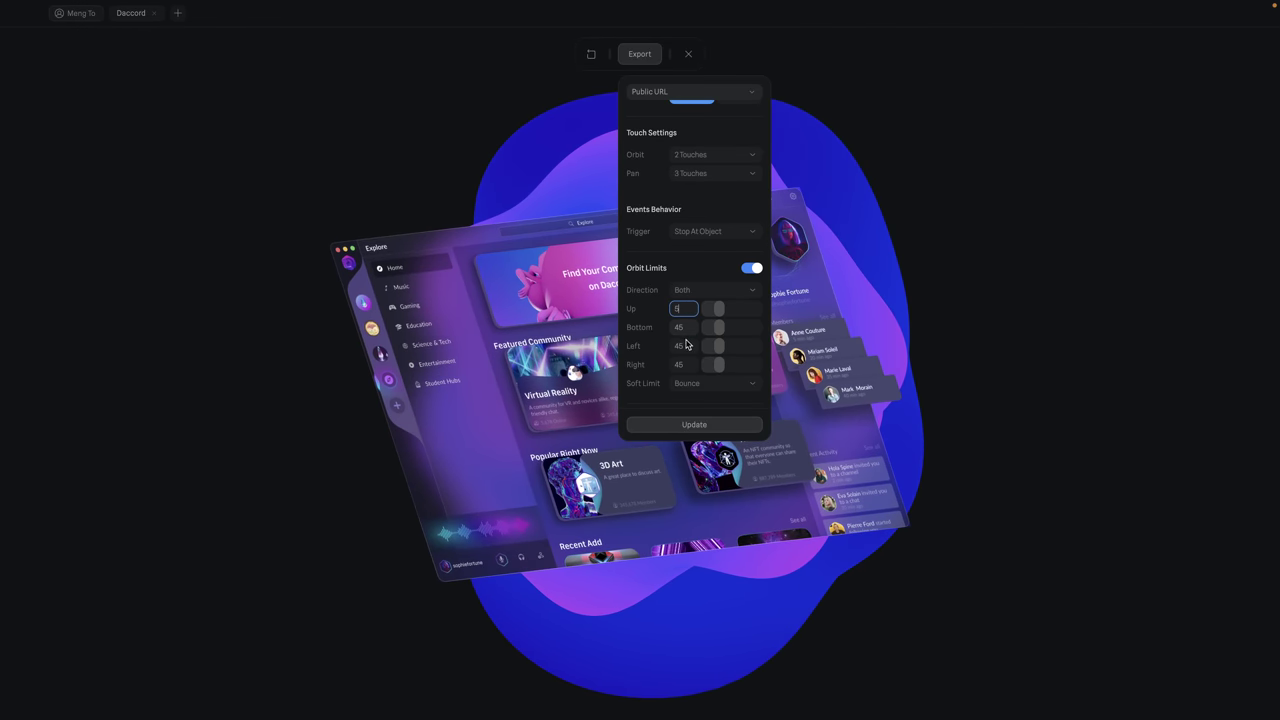
click(1022, 313)
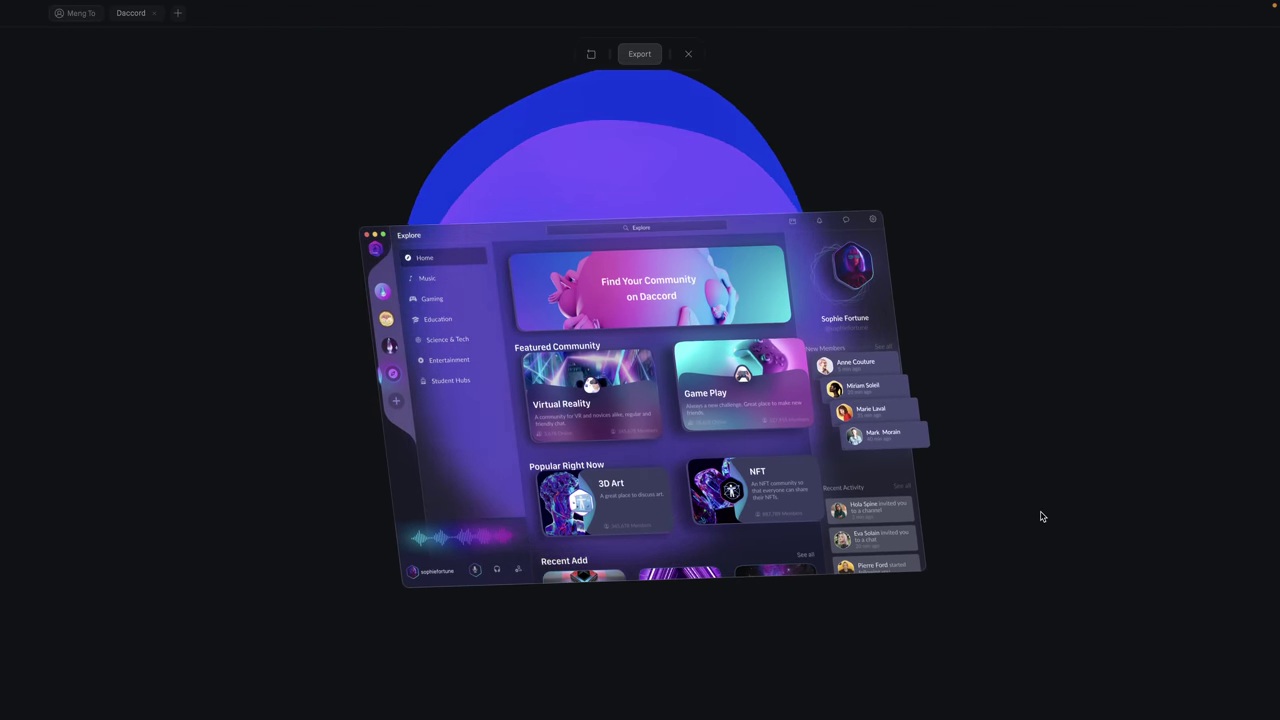
- Review the Public URL play settings again from the preview and the editor, and replay the scene
click(637, 53)
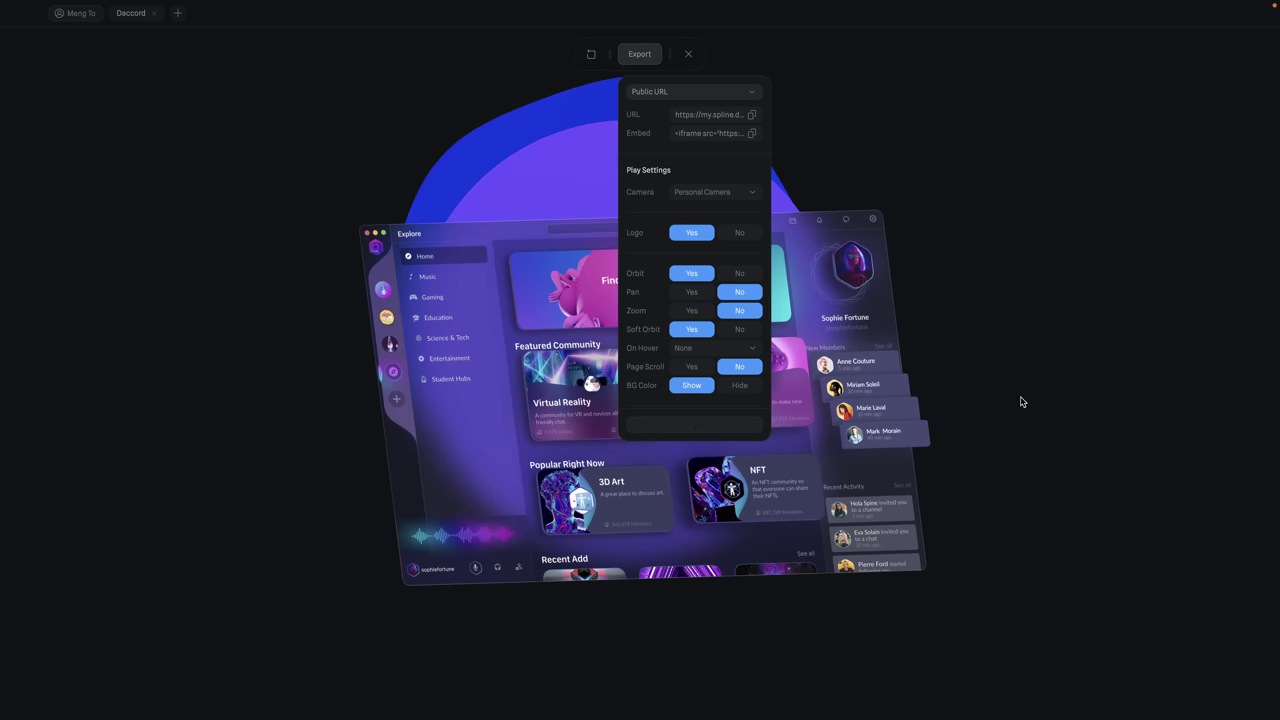
click(689, 57)
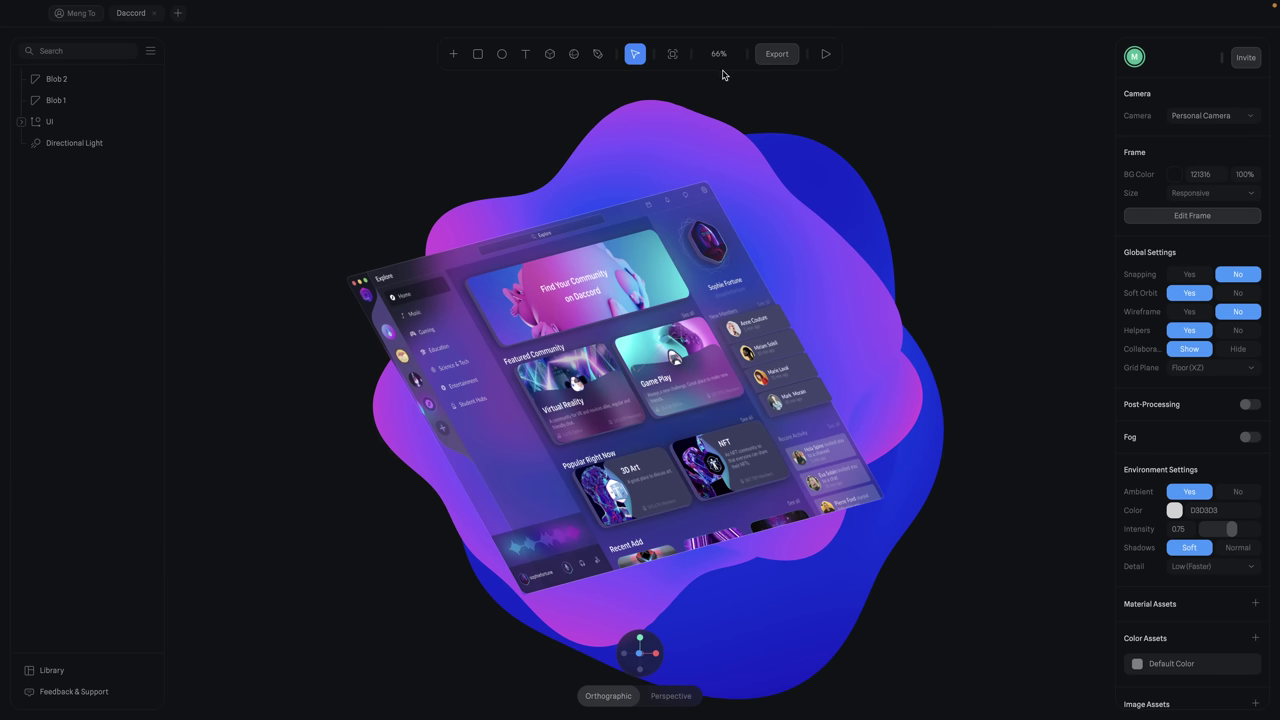
scroll(906, 184, down, 2)
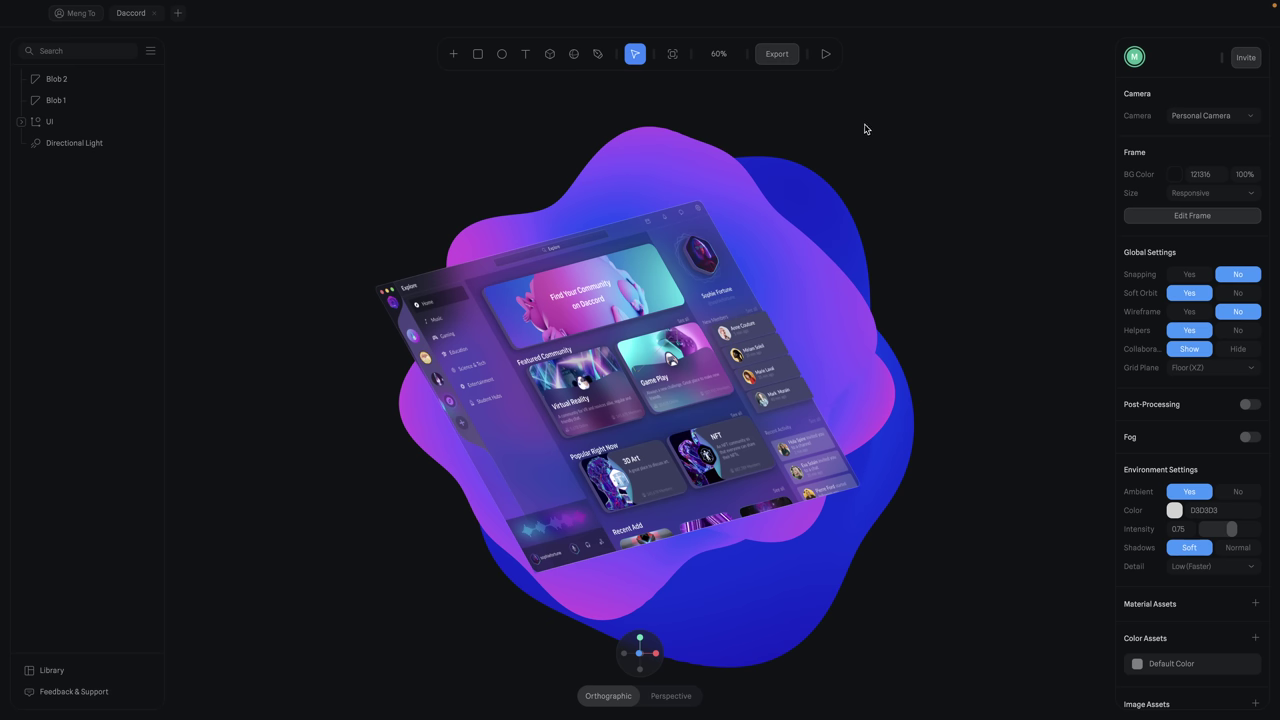
click(777, 53)
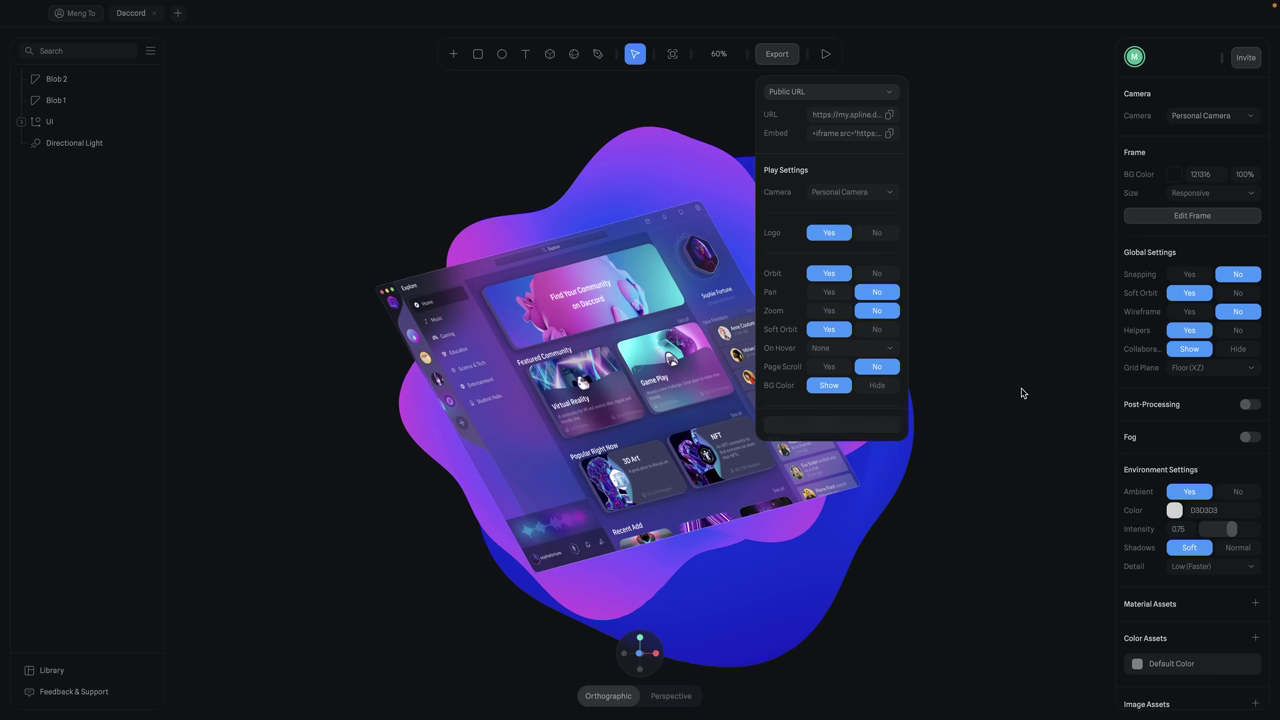
click(1009, 351)
click(826, 54)
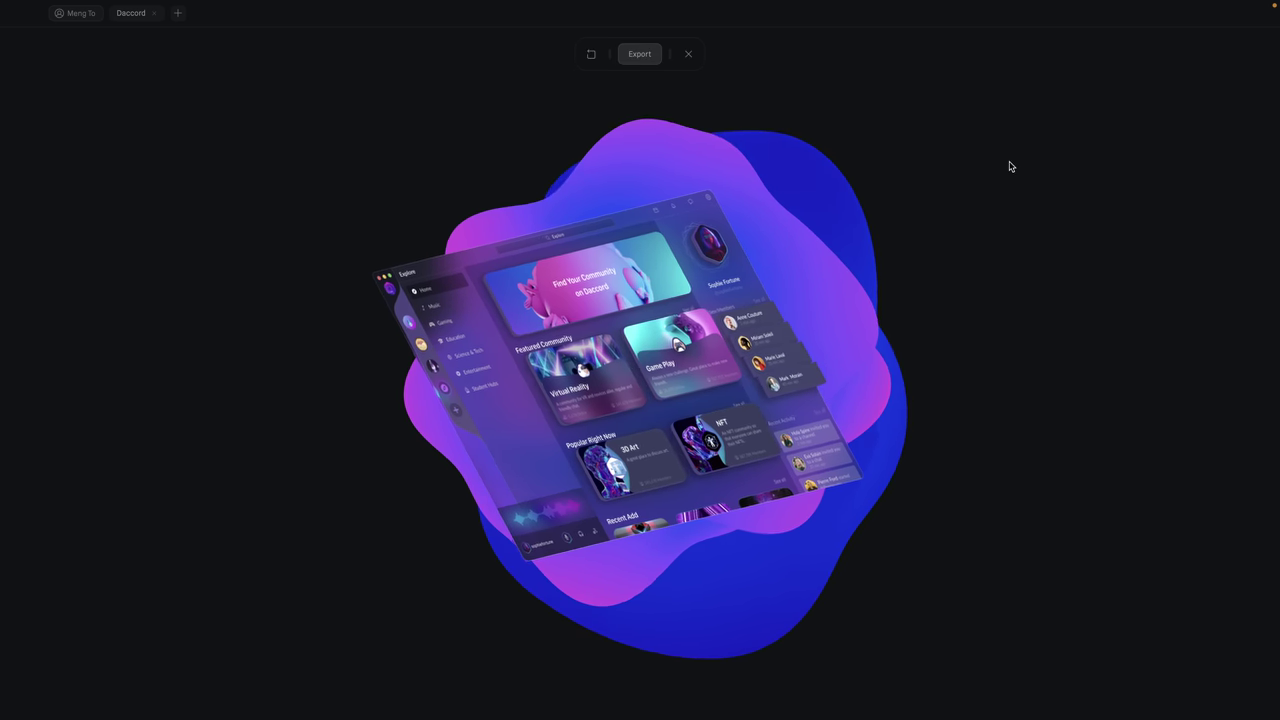
key(Escape)
- Switch the export type to Image and look through its format and ratio options
click(792, 57)
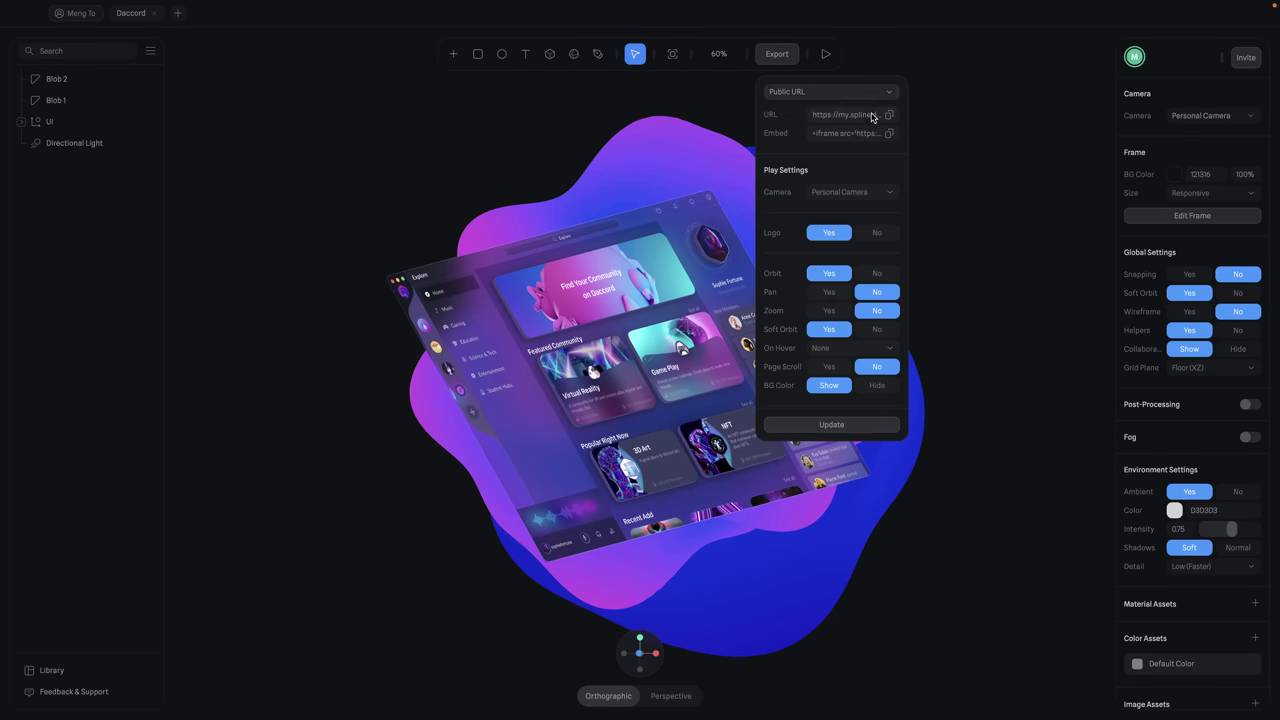
click(886, 92)
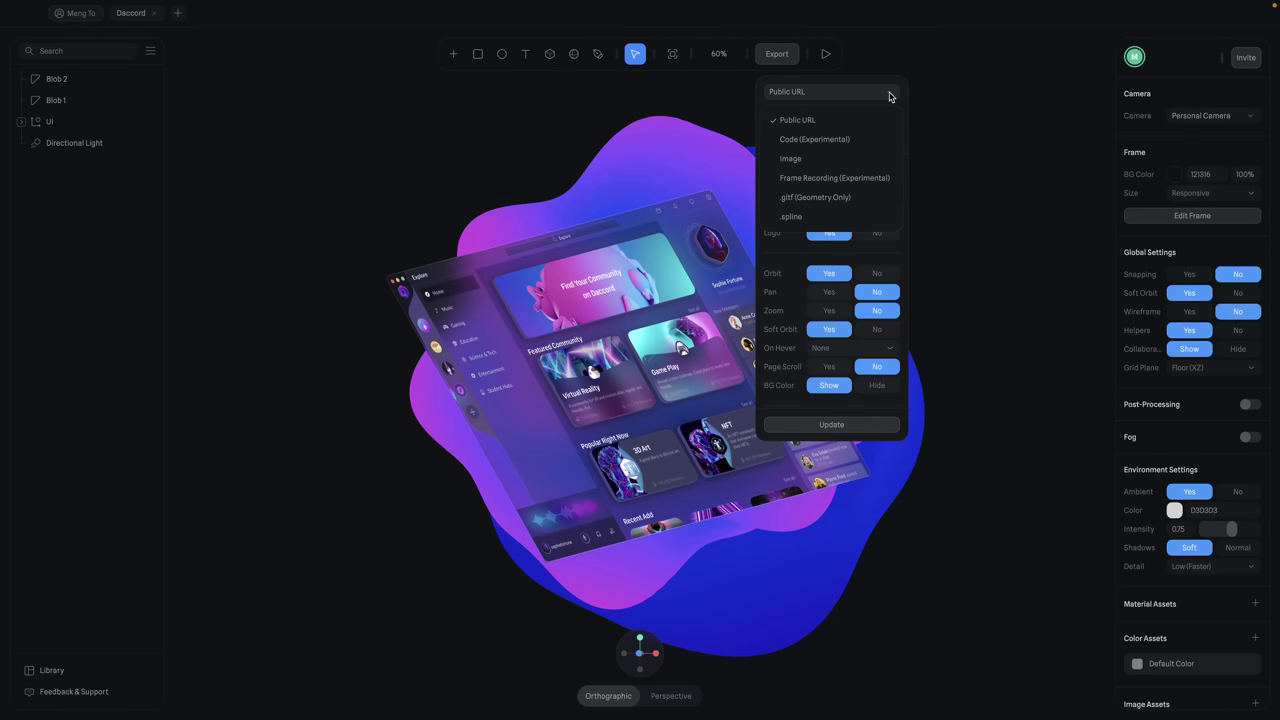
click(843, 158)
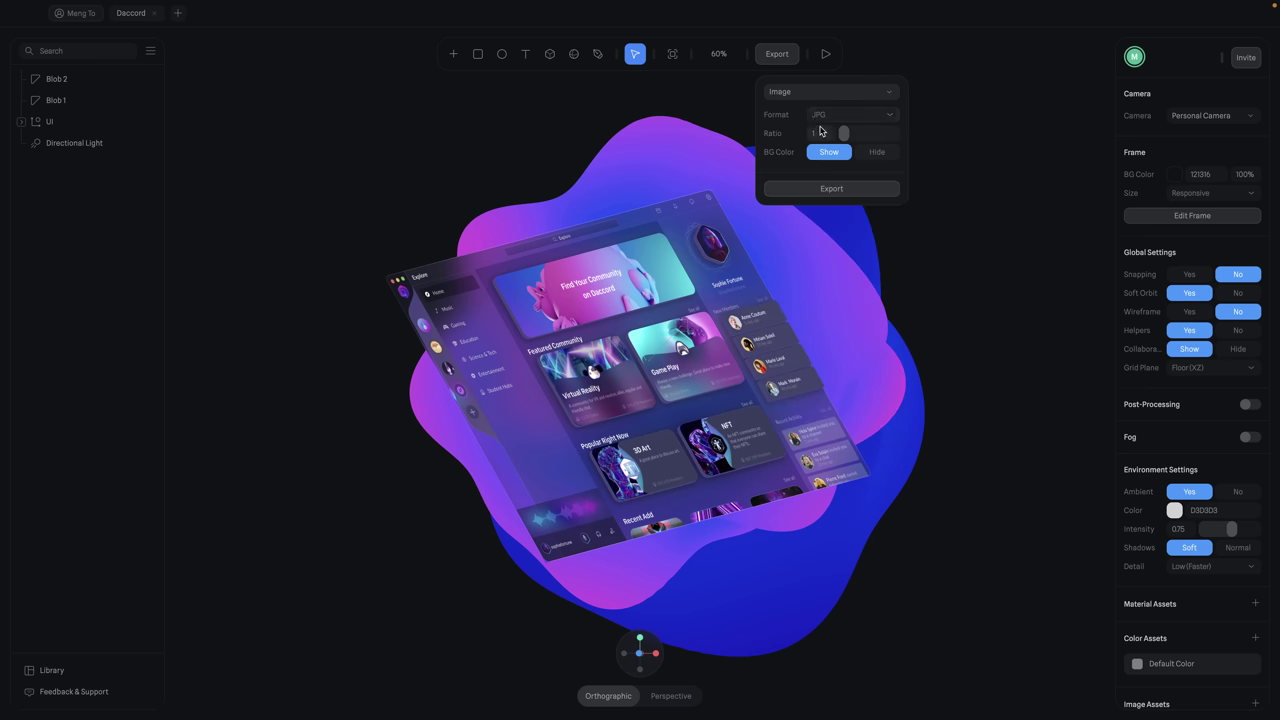
click(822, 134)
click(830, 118)
click(836, 128)
- Look at the .spline and Frame Recording (Experimental) export types and their settings
click(828, 95)
click(834, 216)
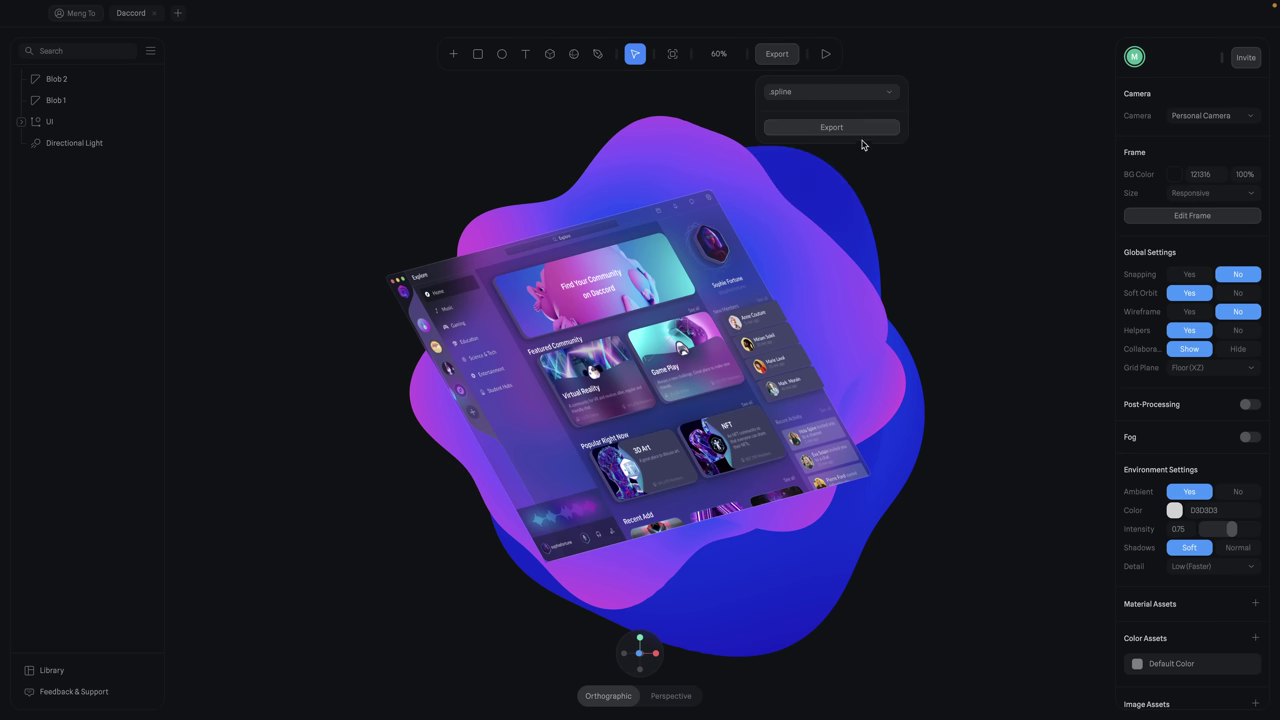
click(840, 92)
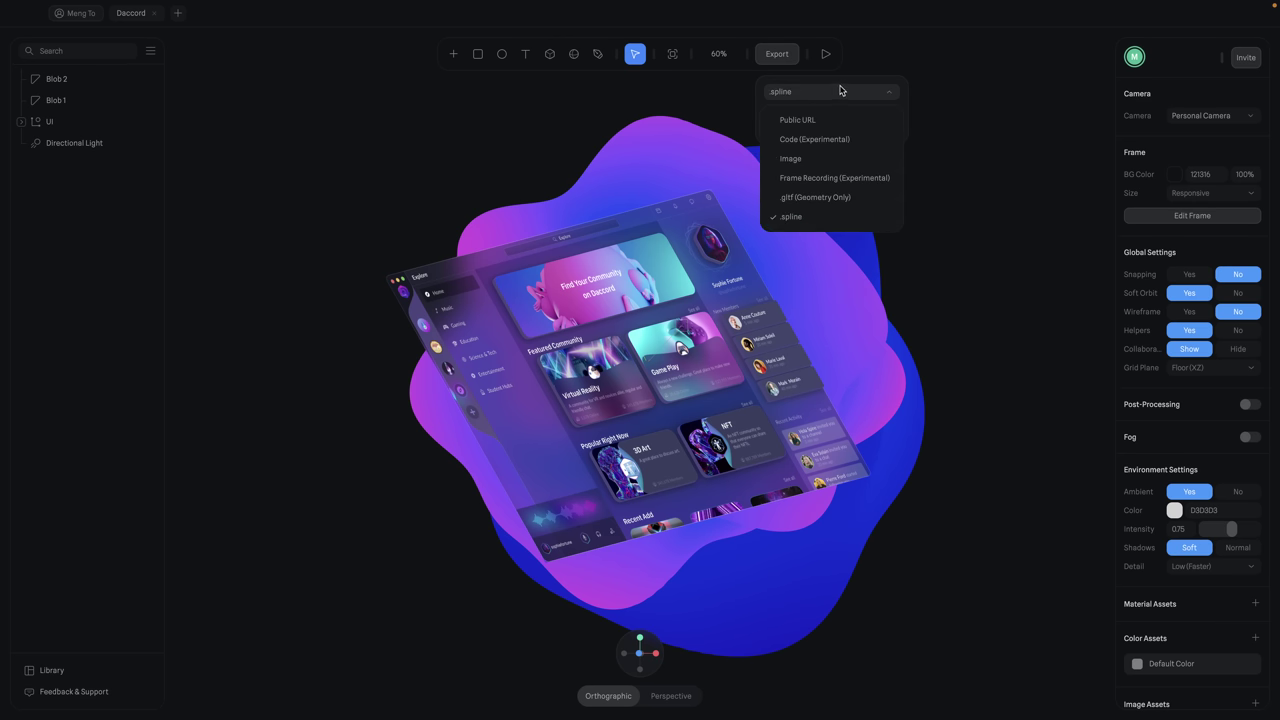
click(842, 177)
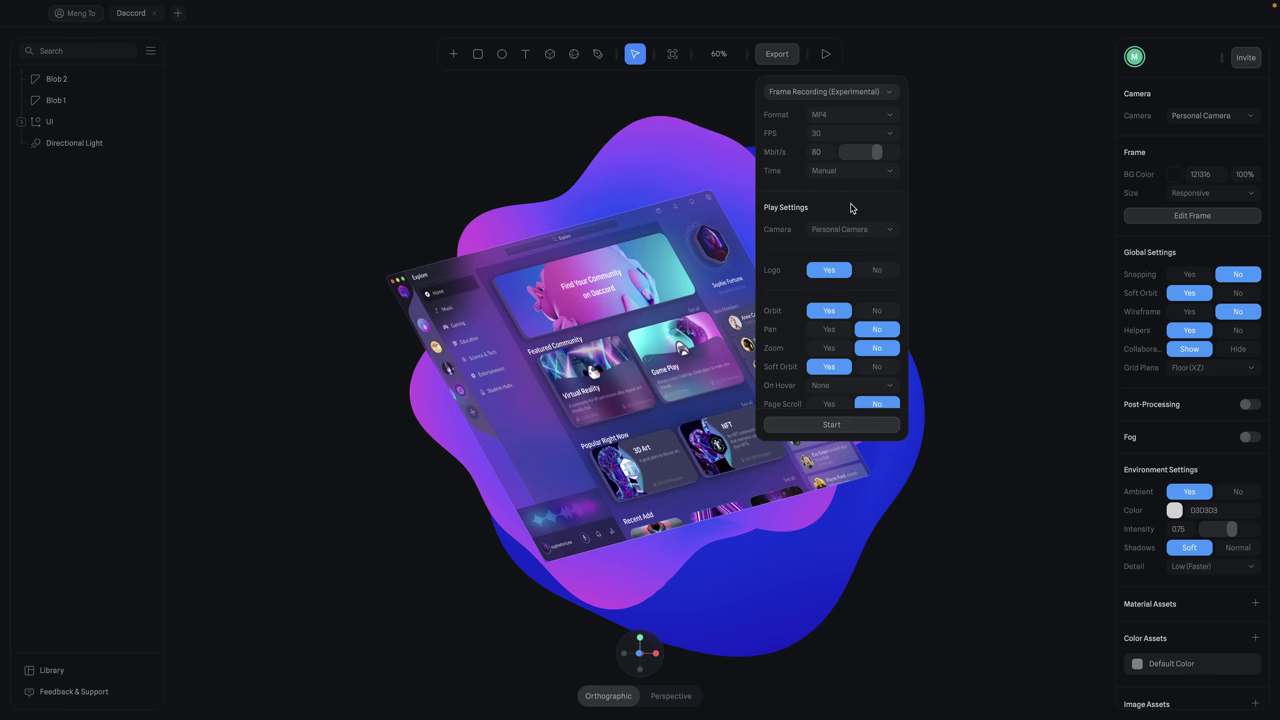
- Switch the export type to Code (Experimental) and review the Three.js and react-three-fiber versions of the code
click(843, 95)
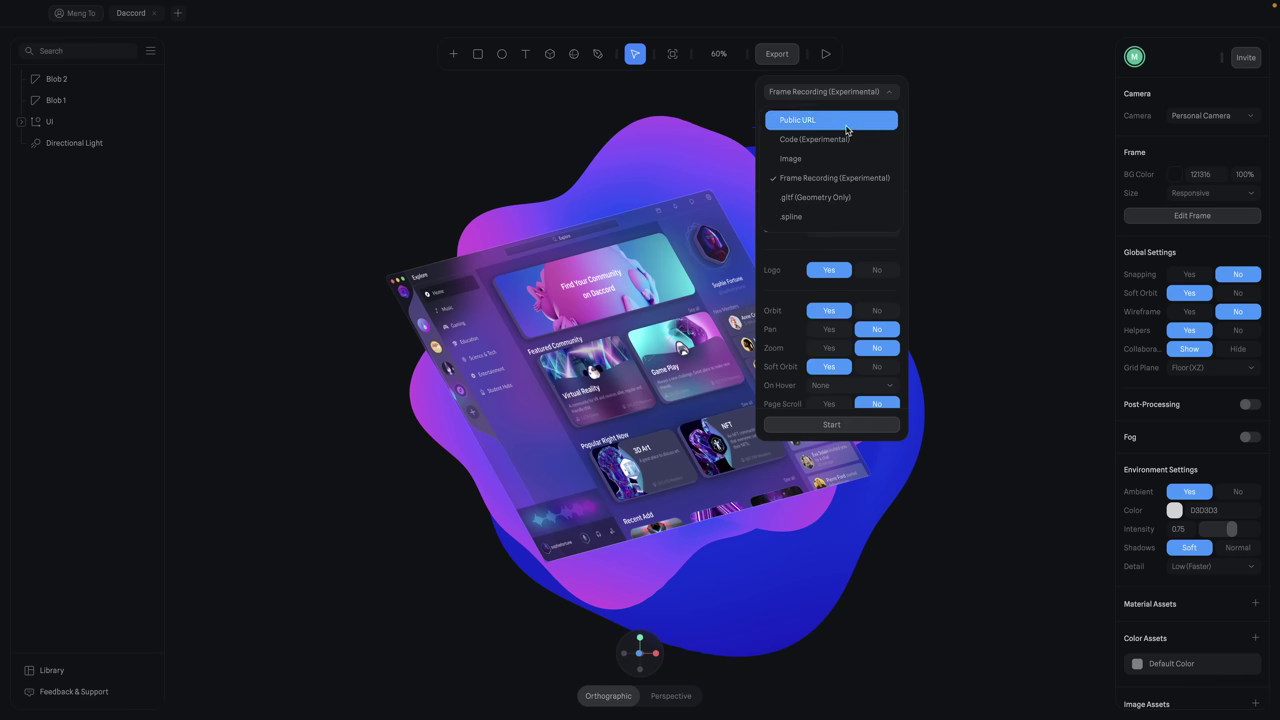
click(830, 142)
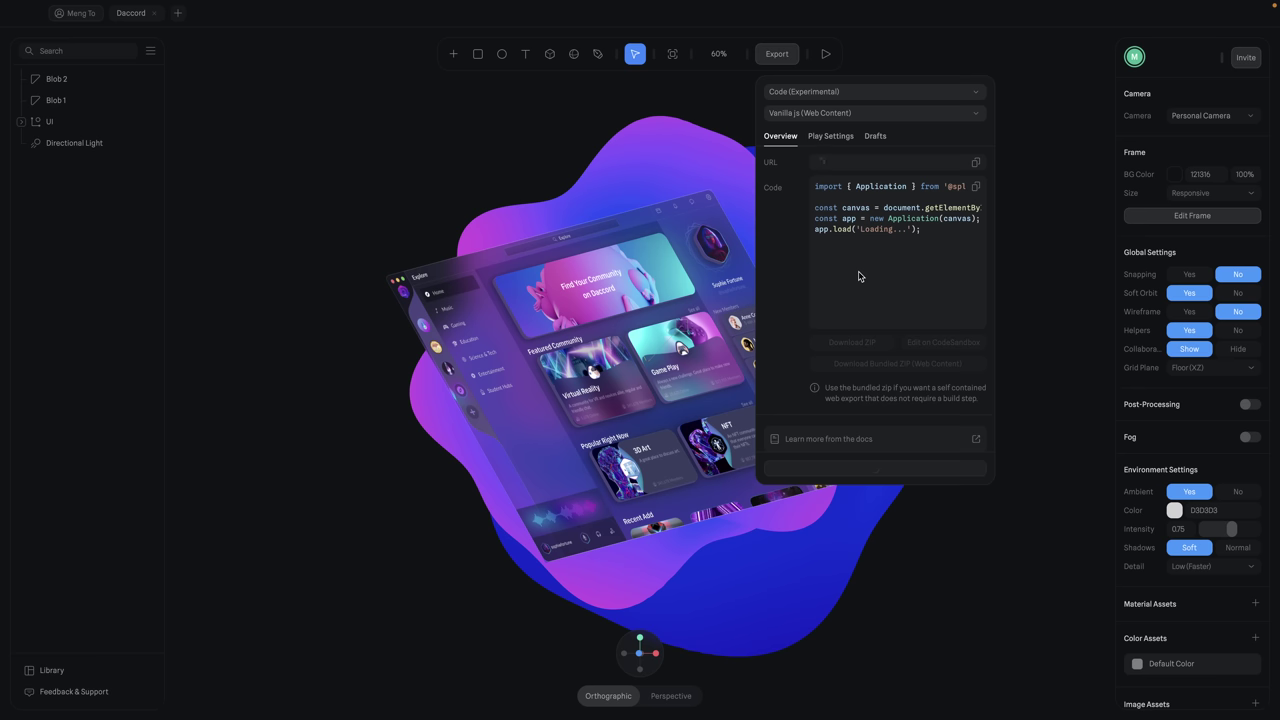
click(869, 120)
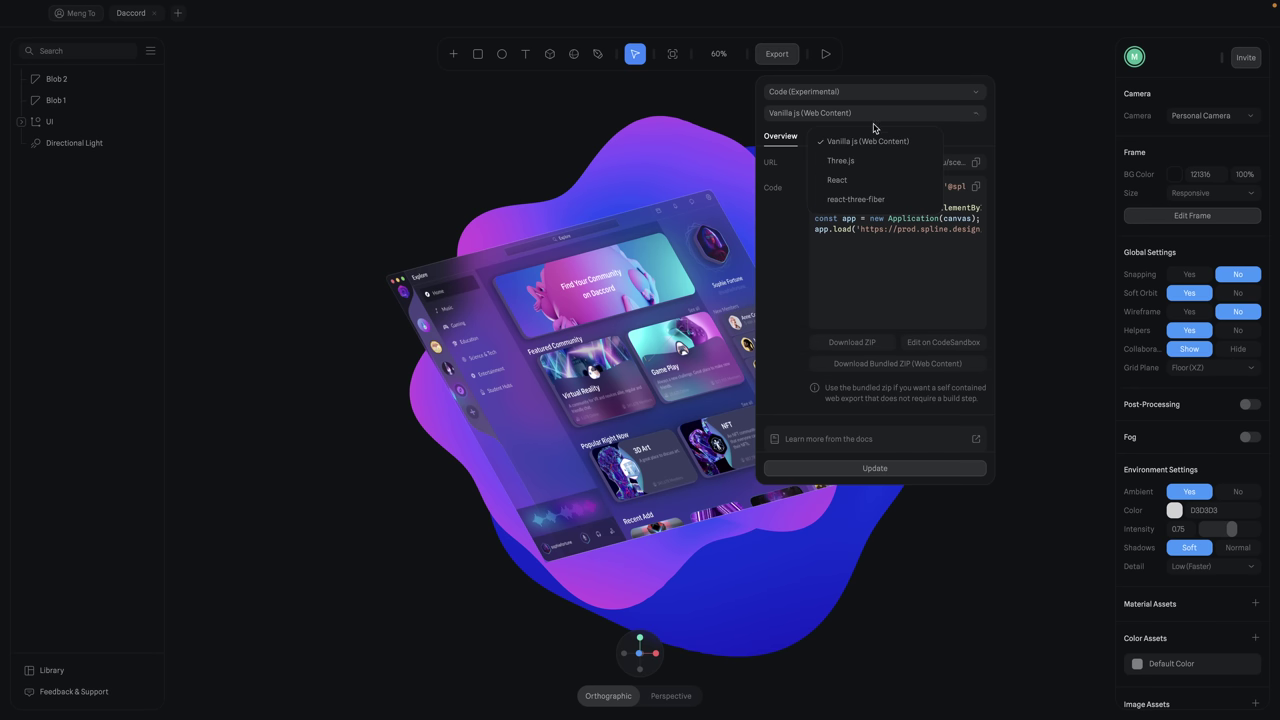
click(872, 162)
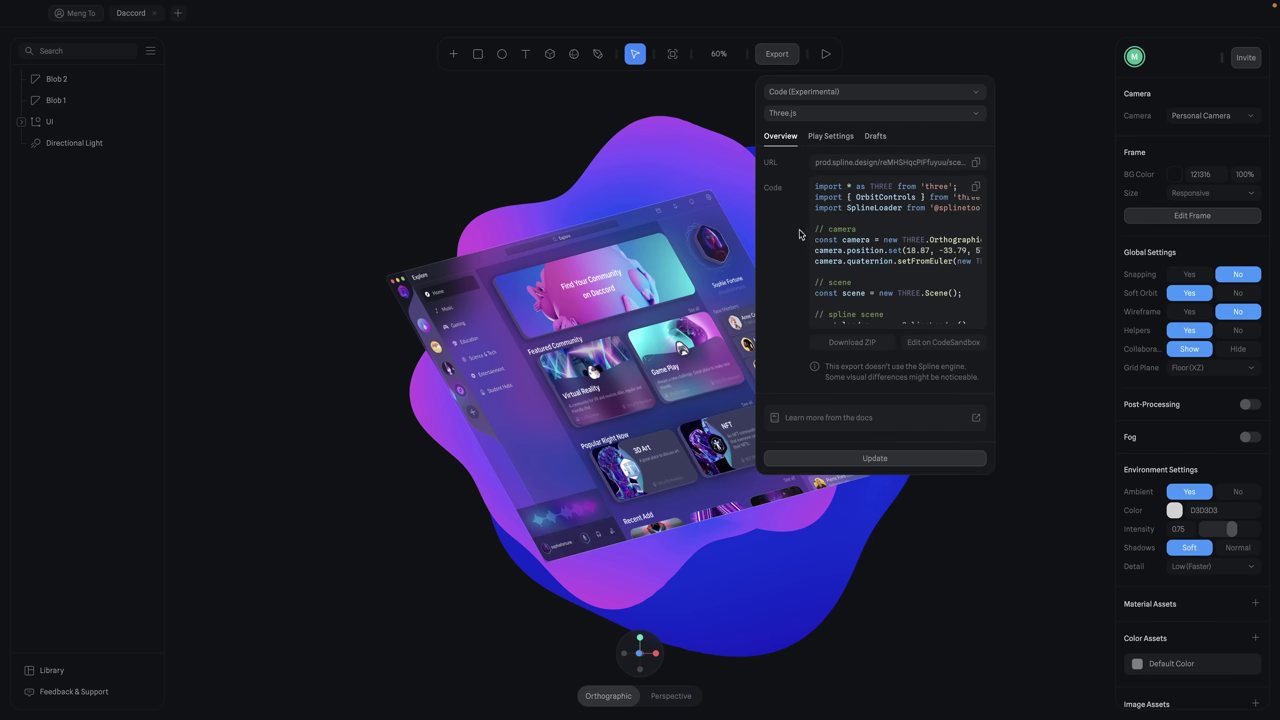
click(840, 116)
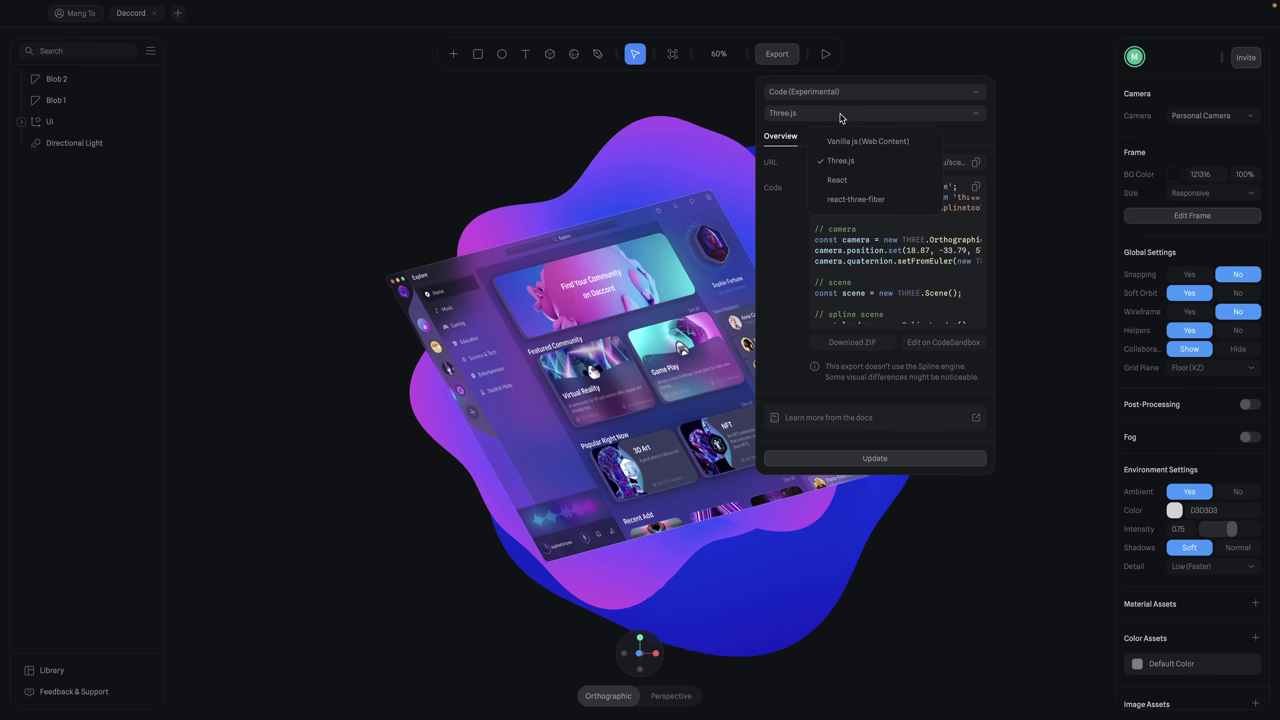
click(872, 200)
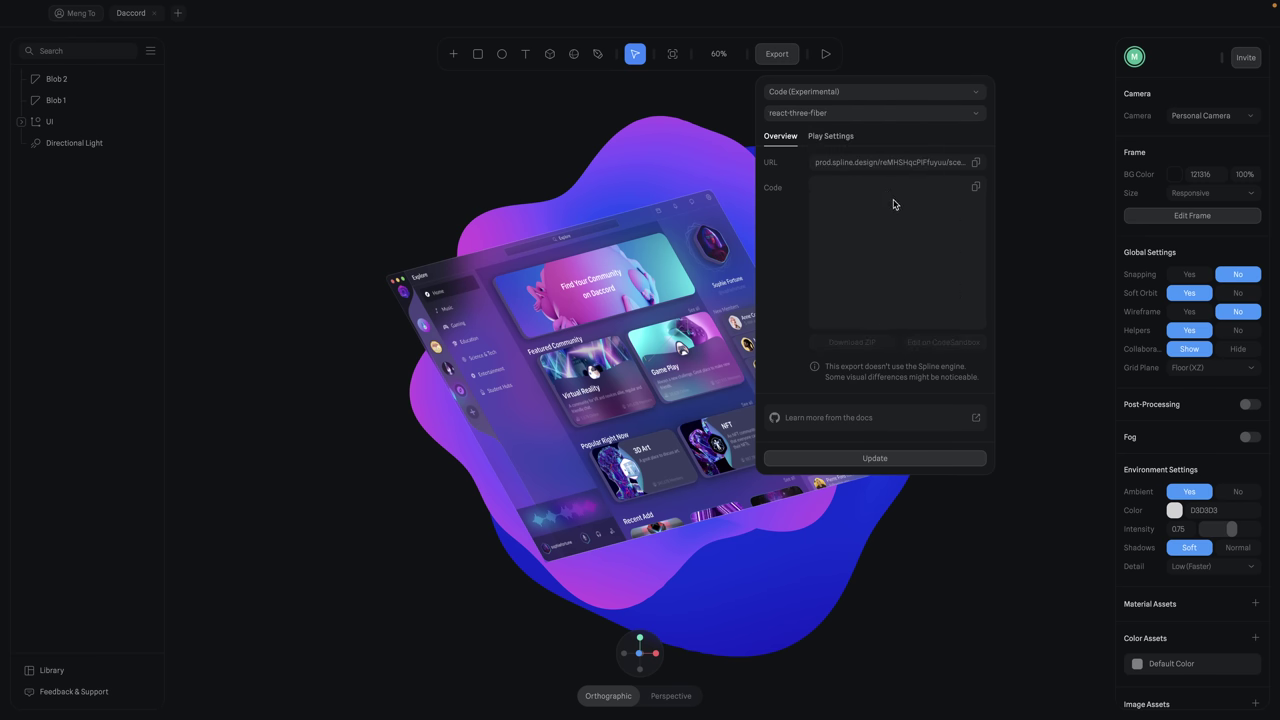
- Choose React as the code export framework and open the exported scene in CodeSandbox
click(869, 118)
click(872, 181)
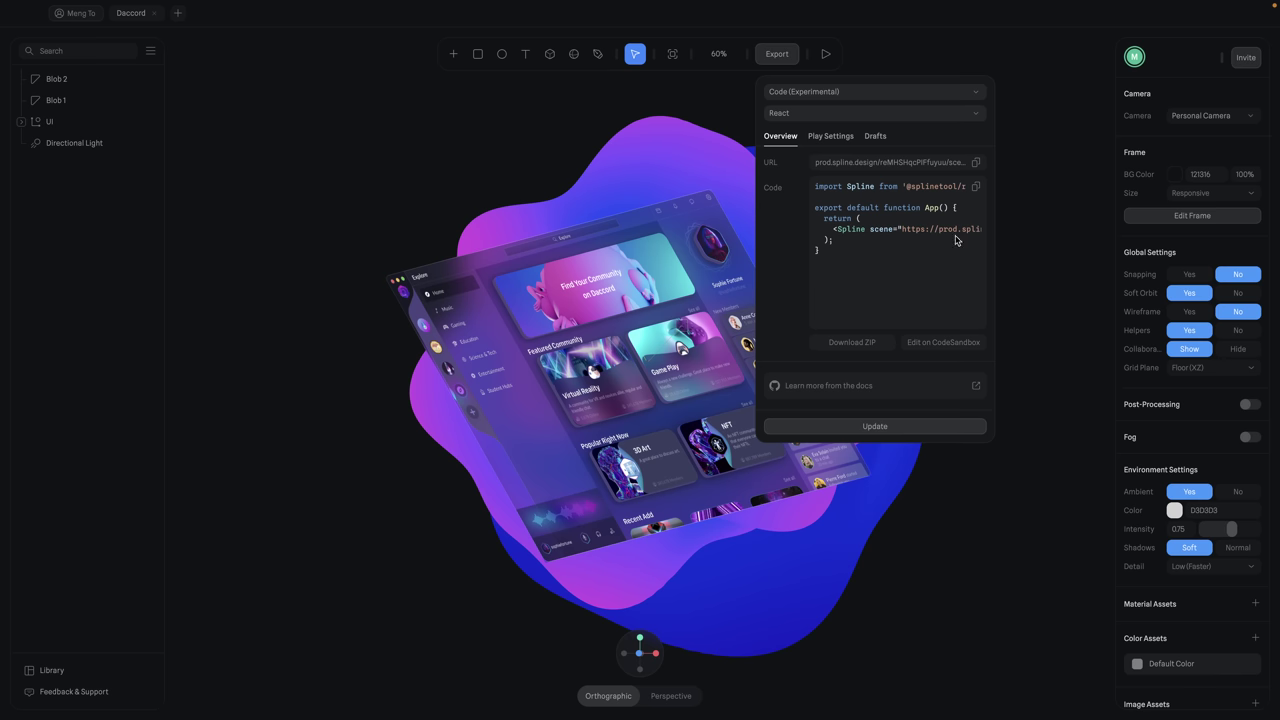
click(946, 343)
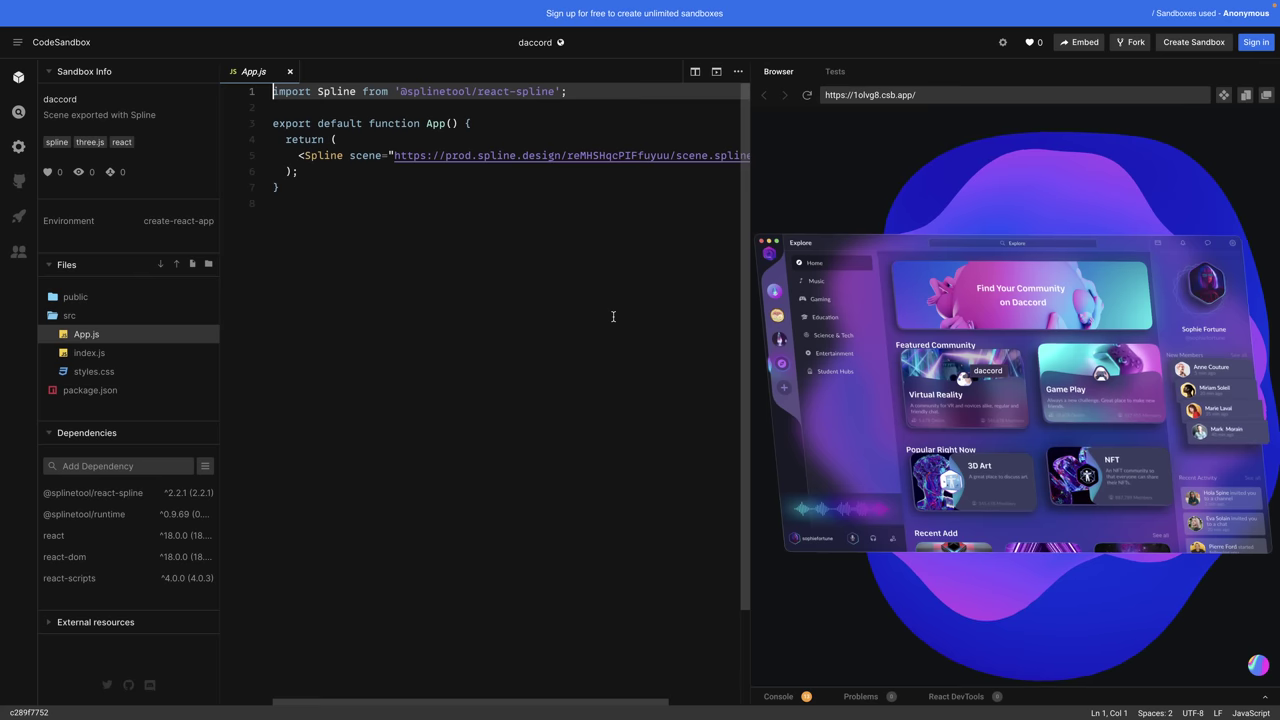
- Examine the Spline import and component in App.js and the sandbox's preview address
click(484, 238)
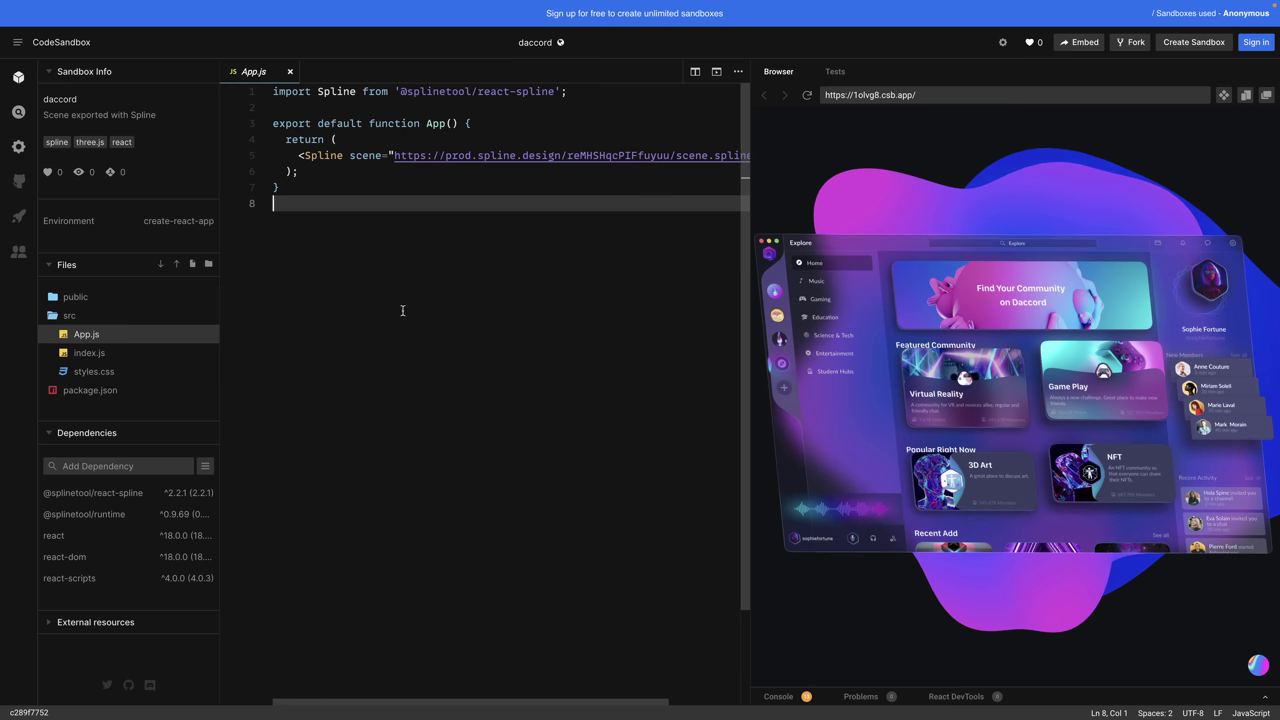
click(338, 92)
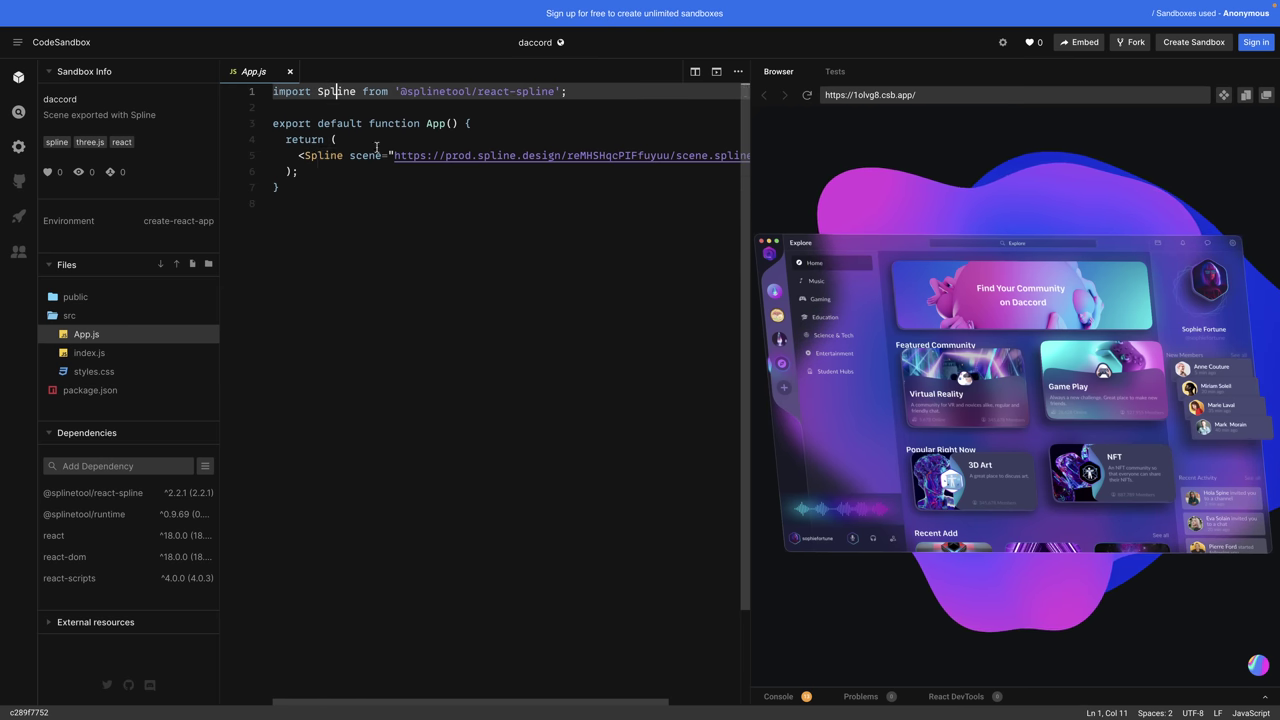
click(407, 240)
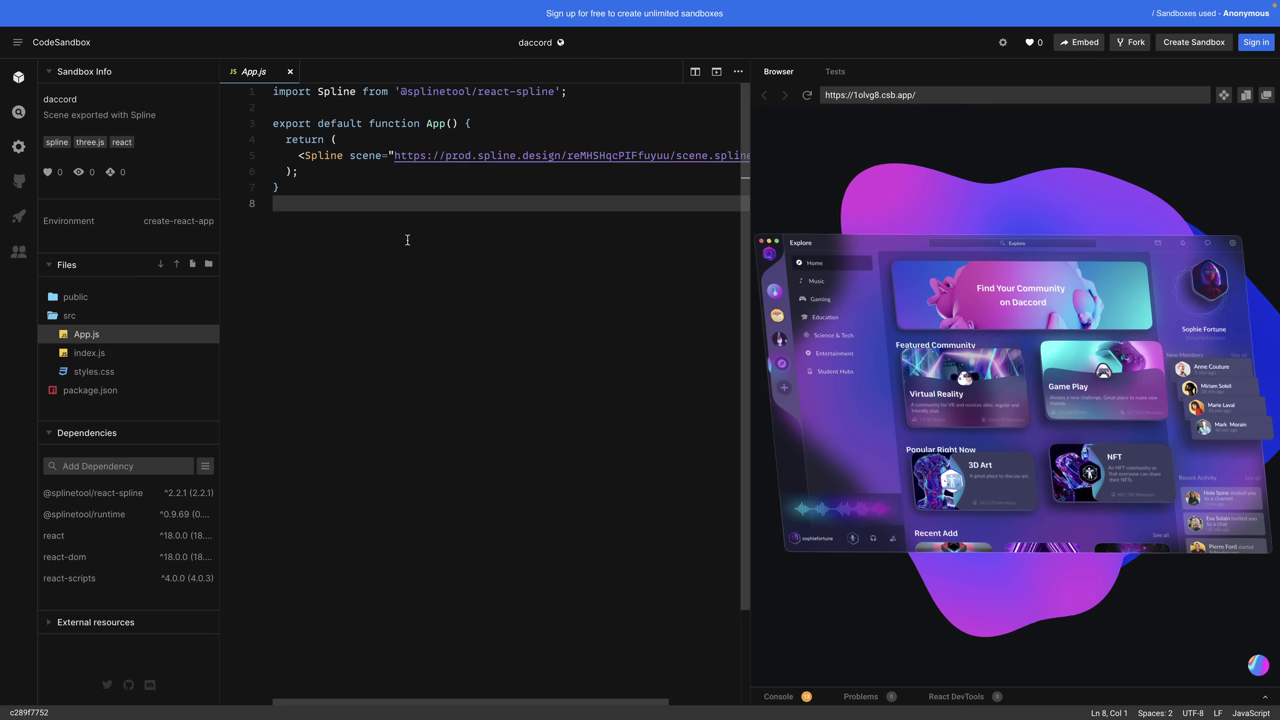
double_click(324, 155)
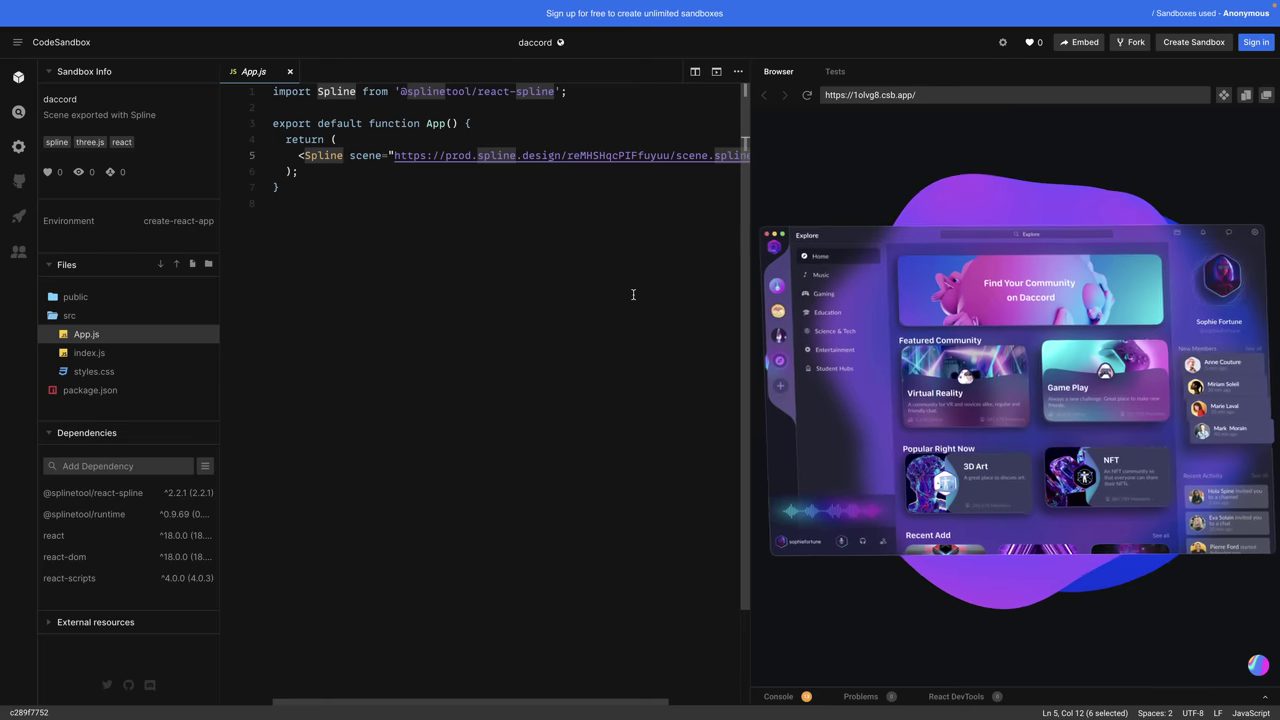
click(553, 257)
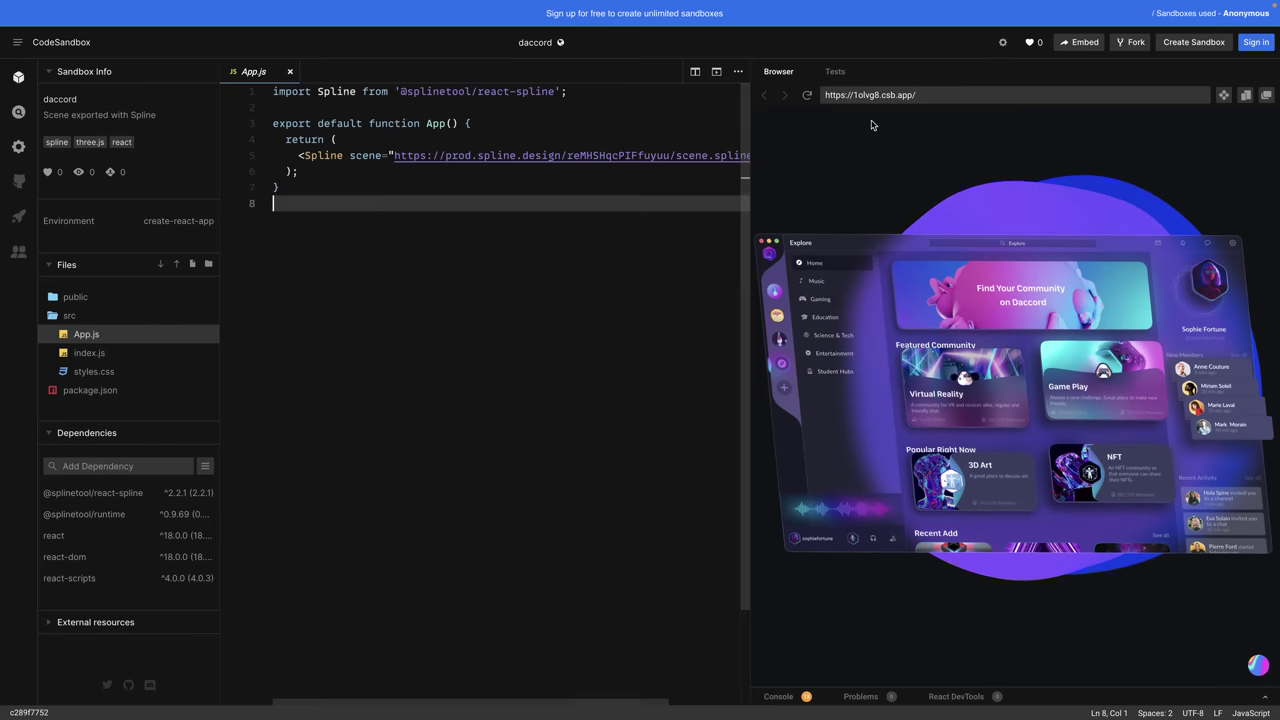
click(936, 94)
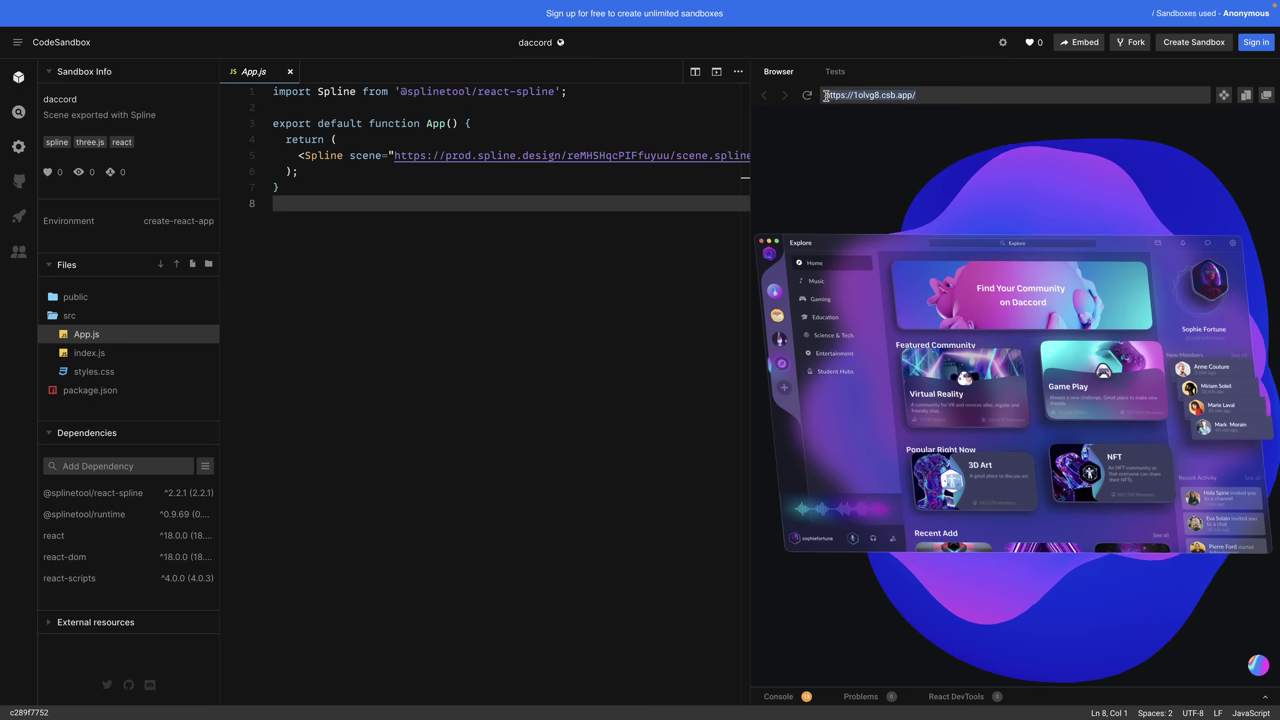
click(931, 96)
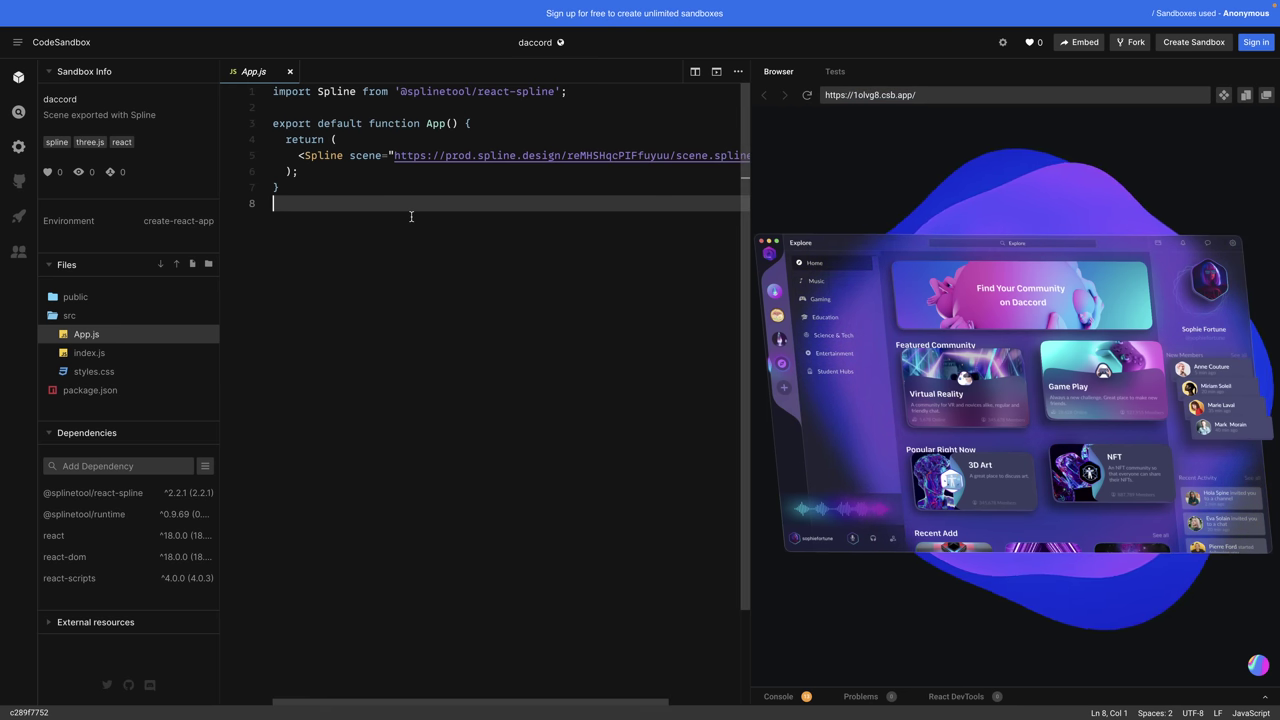
- Sign in to CodeSandbox and open the most recent daccord (forked) sandbox in the editor
click(1256, 42)
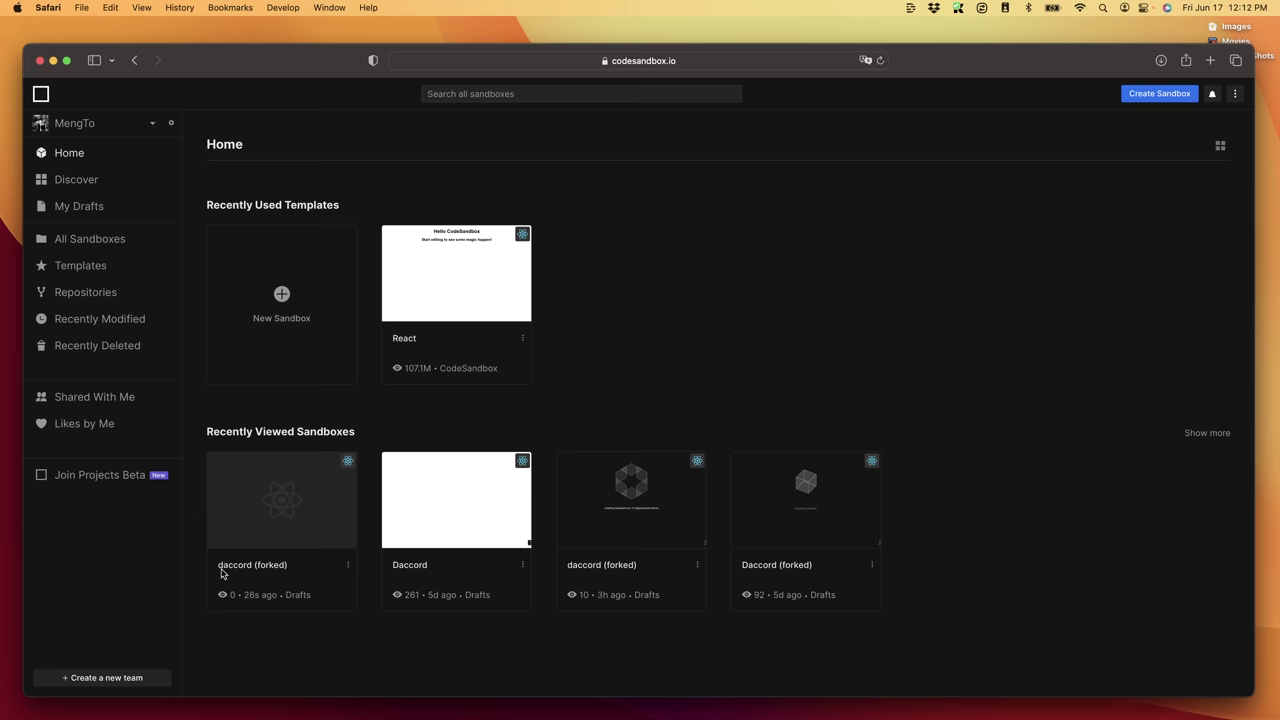
click(295, 528)
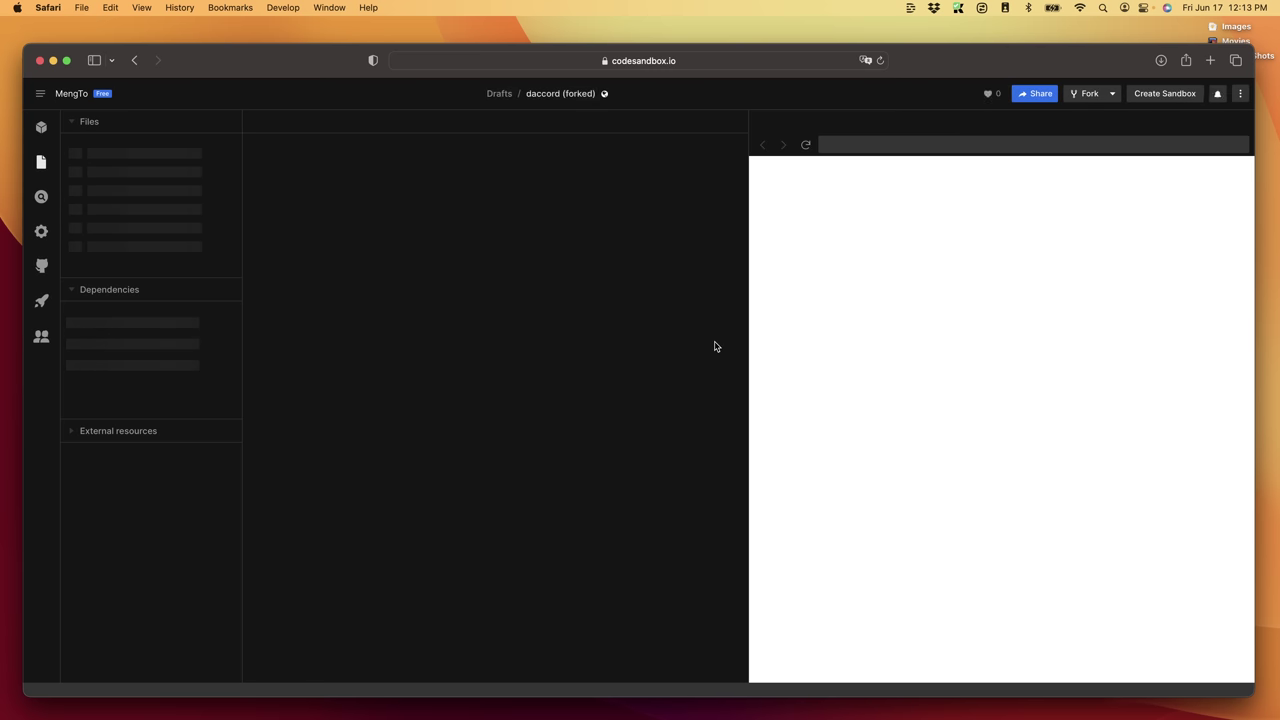
click(596, 267)
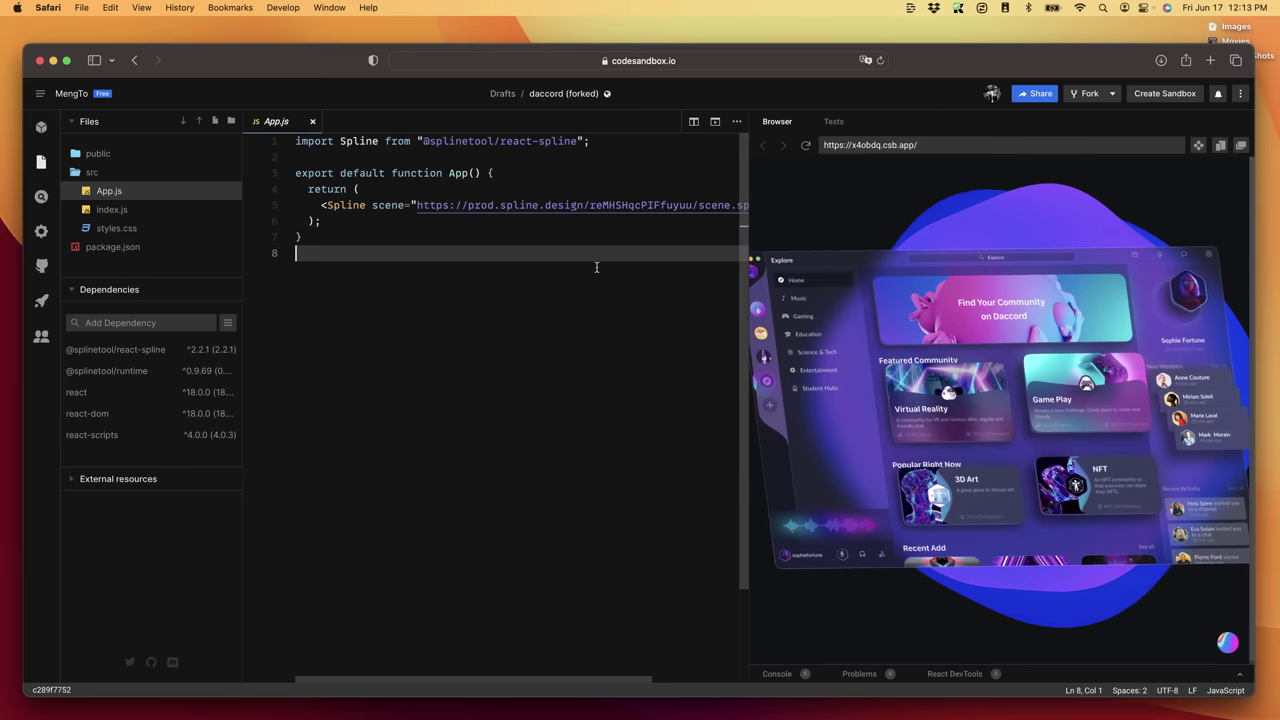
click(943, 144)
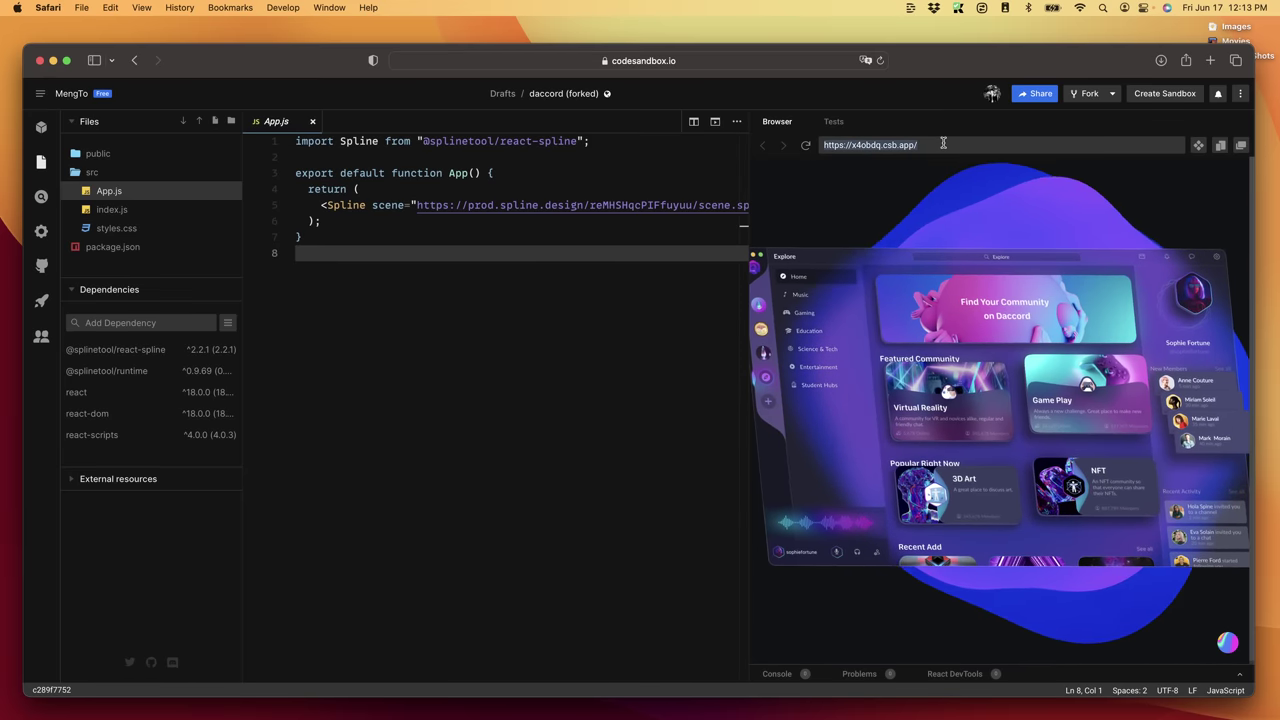
key(super+t)
text(https://x4obdq.csb.app/)
key(Return)
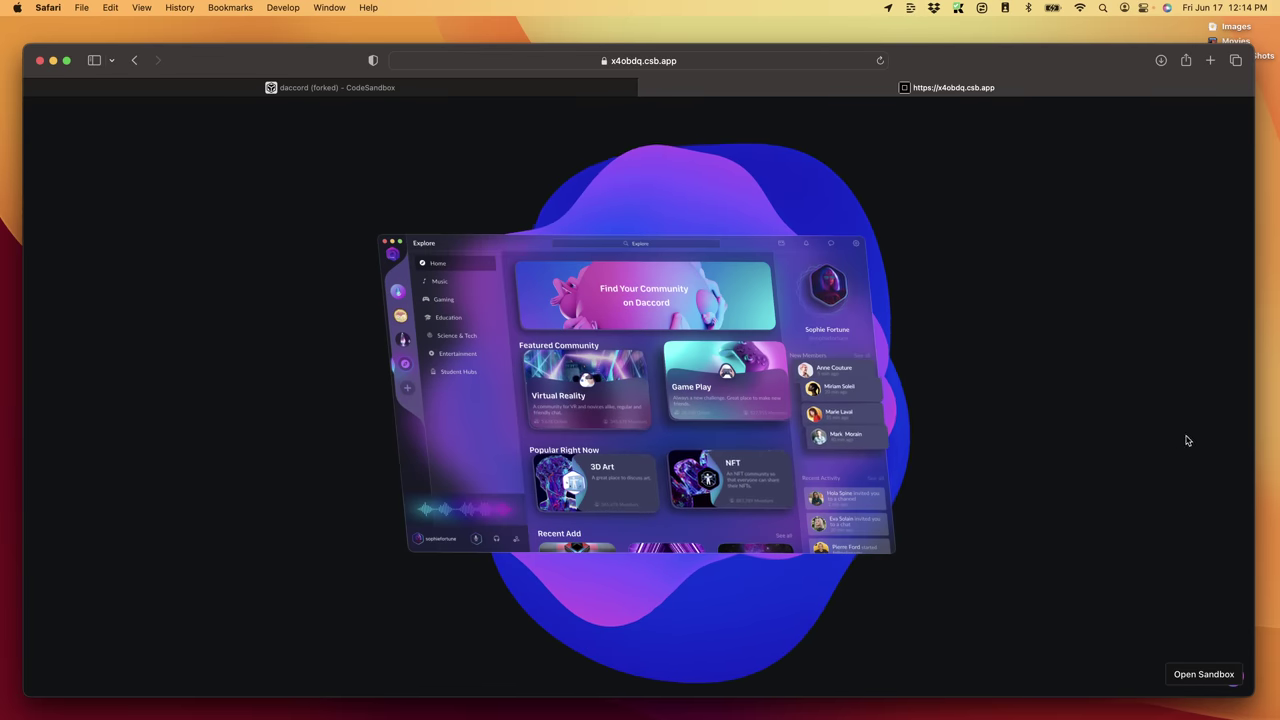
mouse_move(1253, 438)
mouse_down()
mouse_move(811, 446)
mouse_move(1250, 446)
mouse_up()
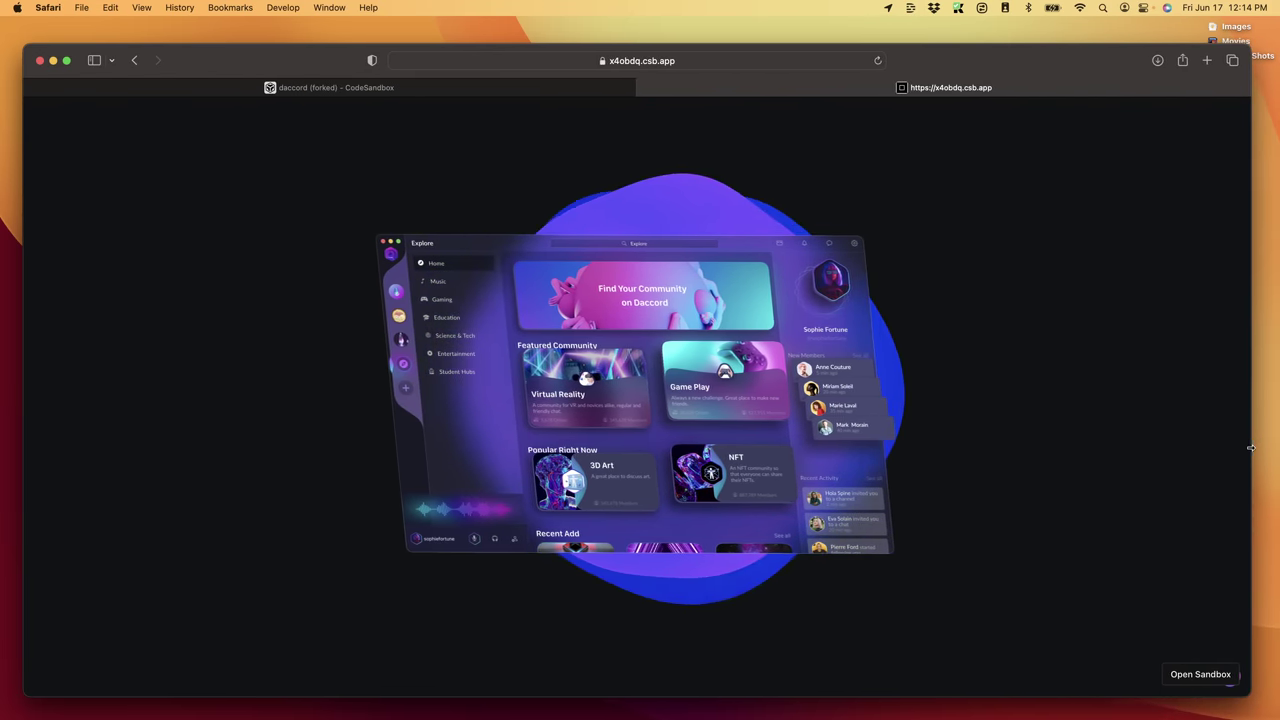
- Switch to the Daccord scene in Spline and set the frame's background color to 0E1129
key(ctrl+Right)
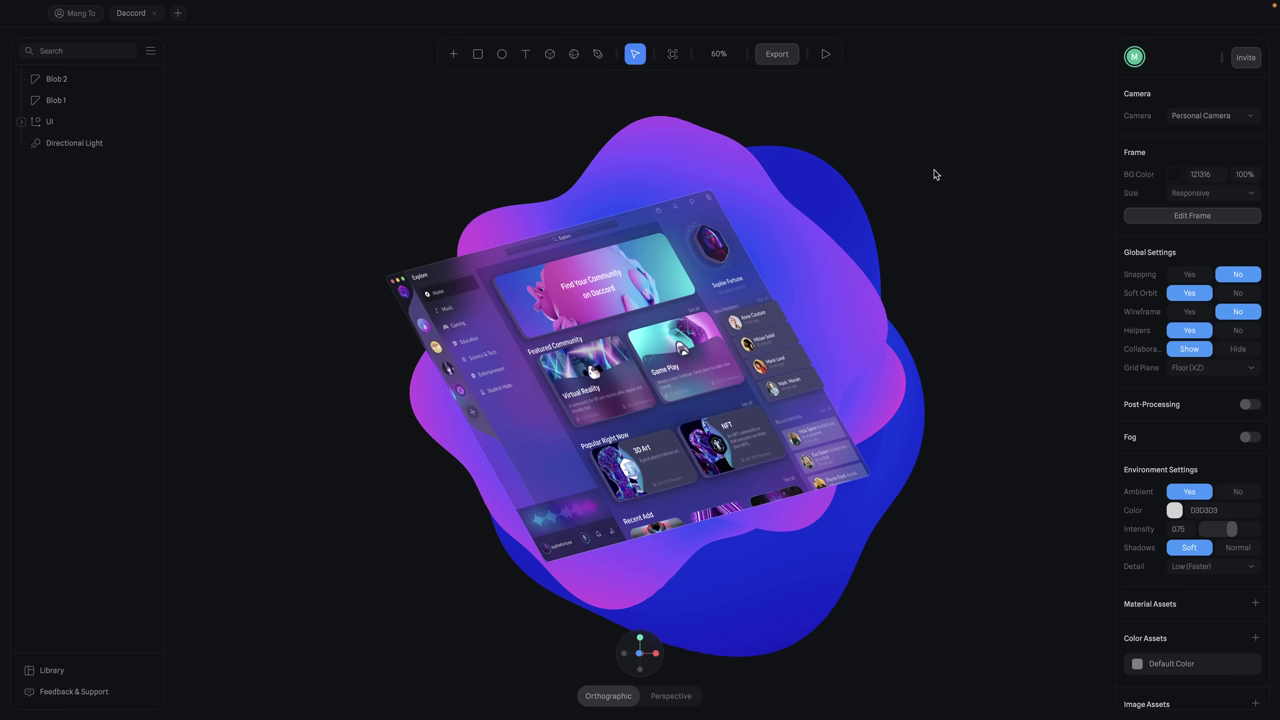
click(674, 60)
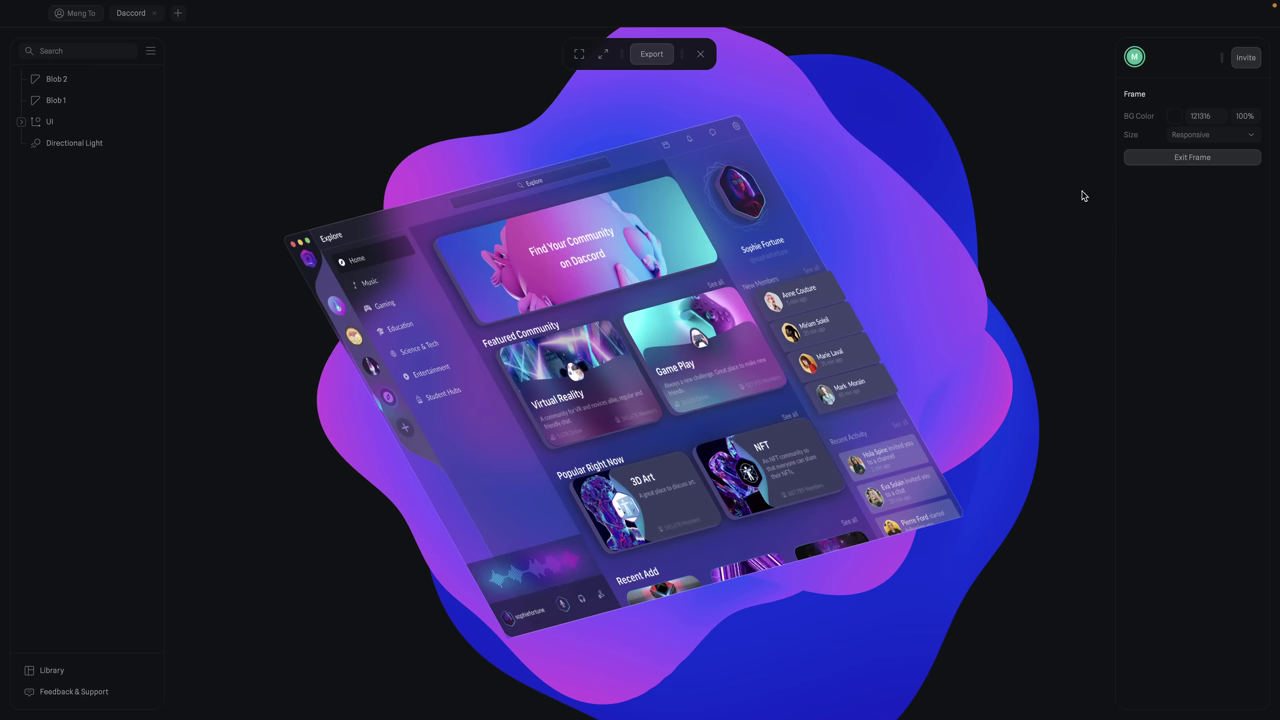
click(1206, 118)
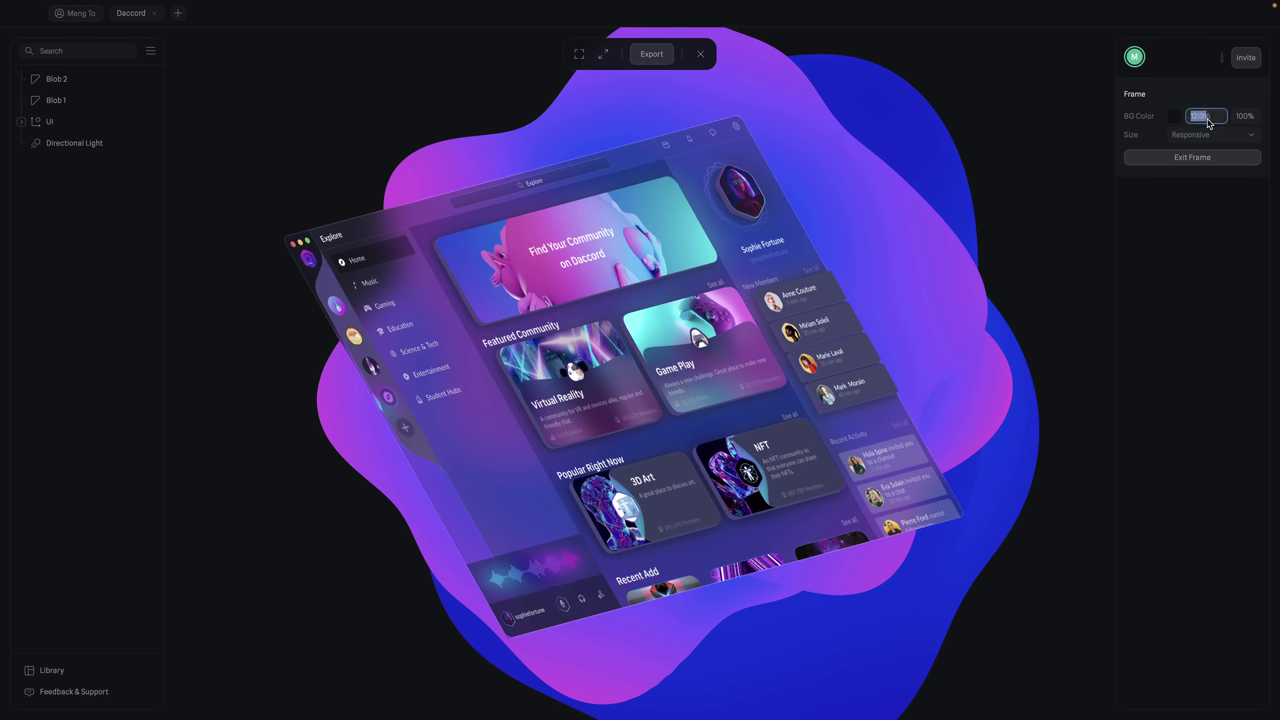
text(0E1129)
key(Return)
- Change the frame to a custom size of 1200 wide by 1000 high
click(1201, 136)
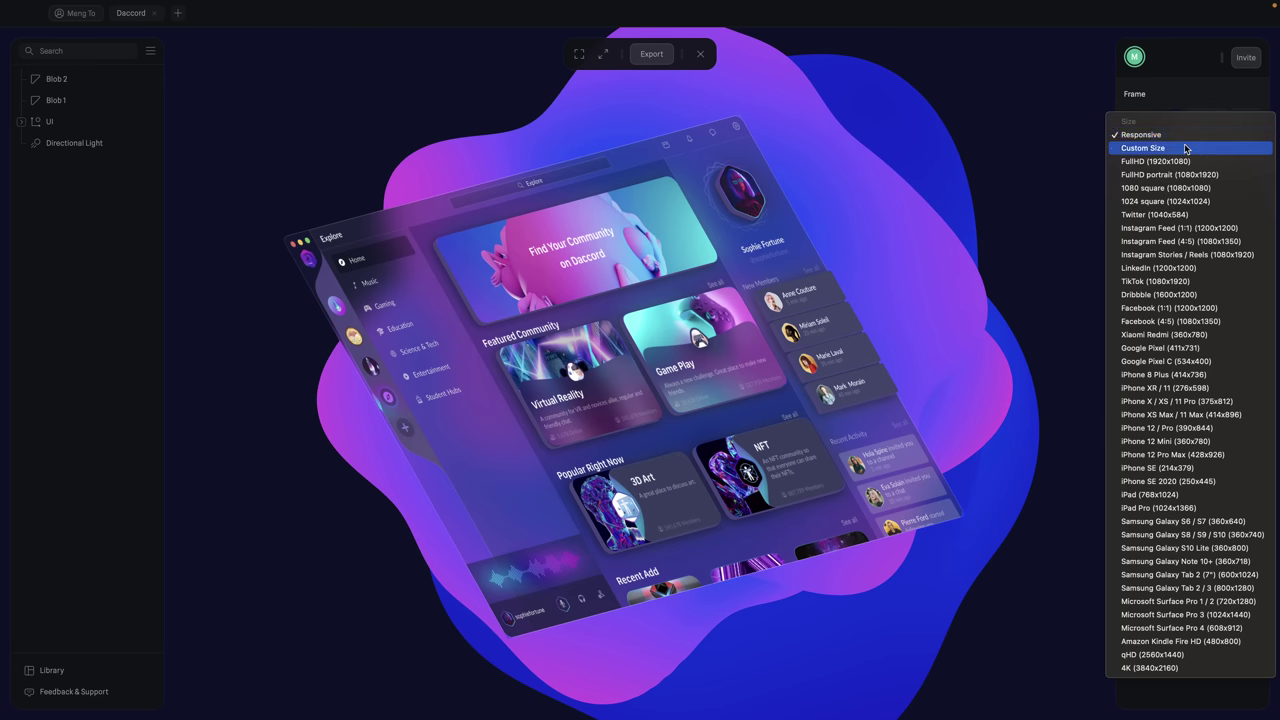
click(1180, 151)
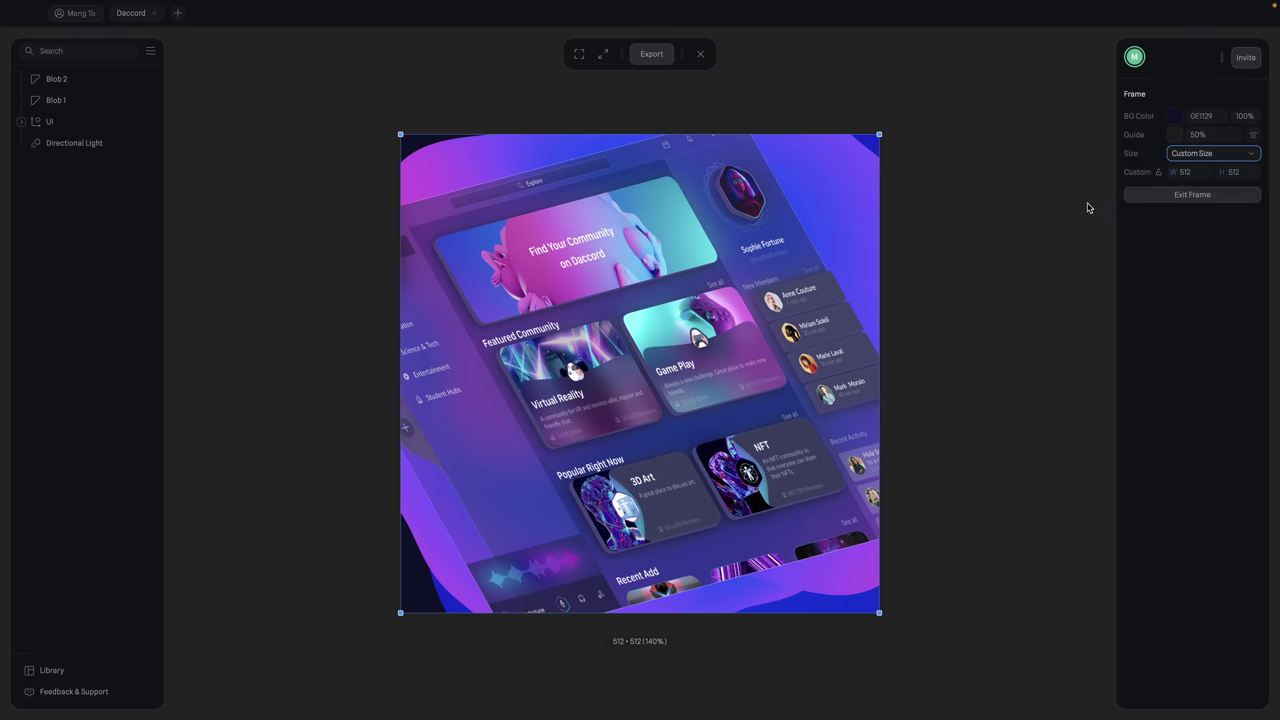
click(1195, 176)
text(120)
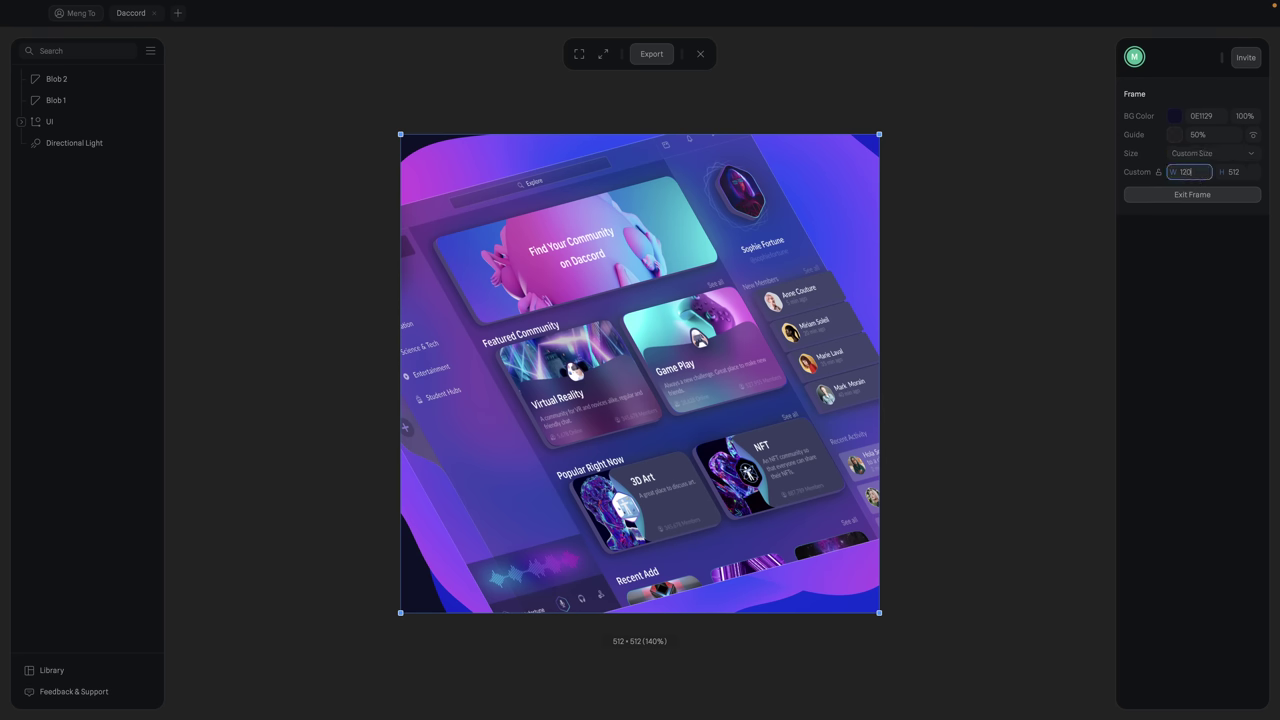
text(0)
key(Tab)
text(1000)
key(Return)
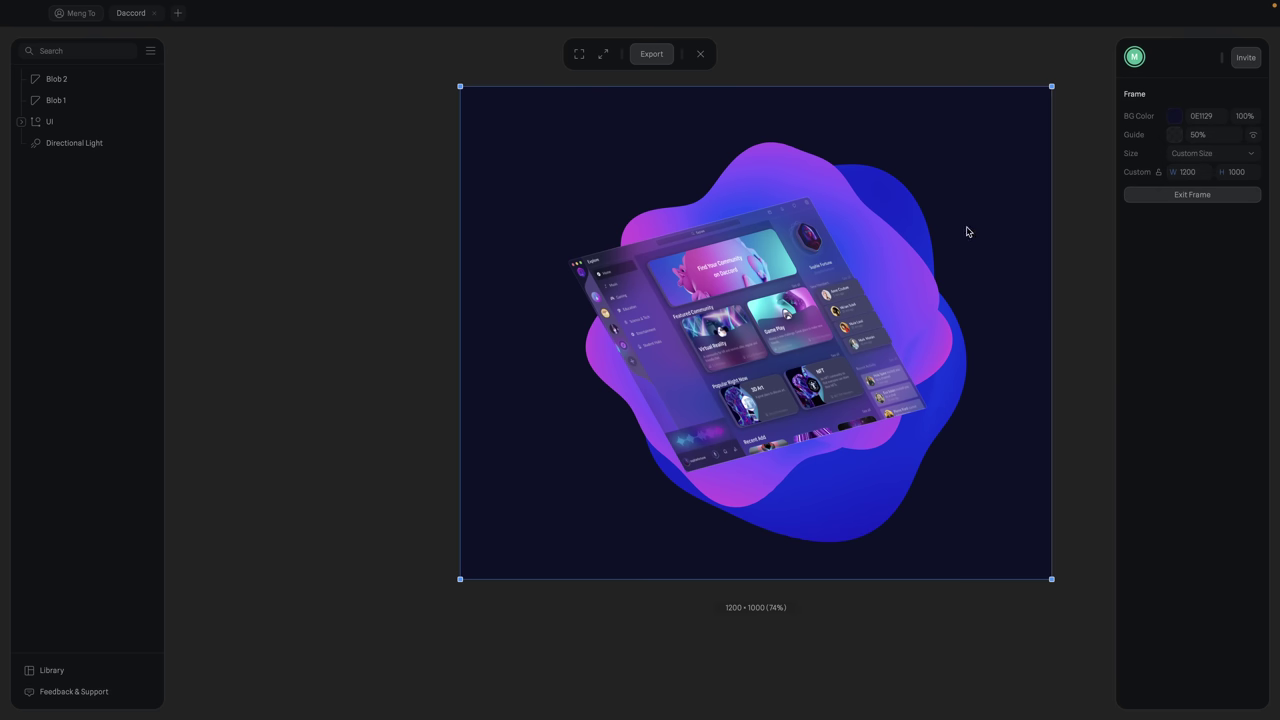
scroll(966, 232, right, 3)
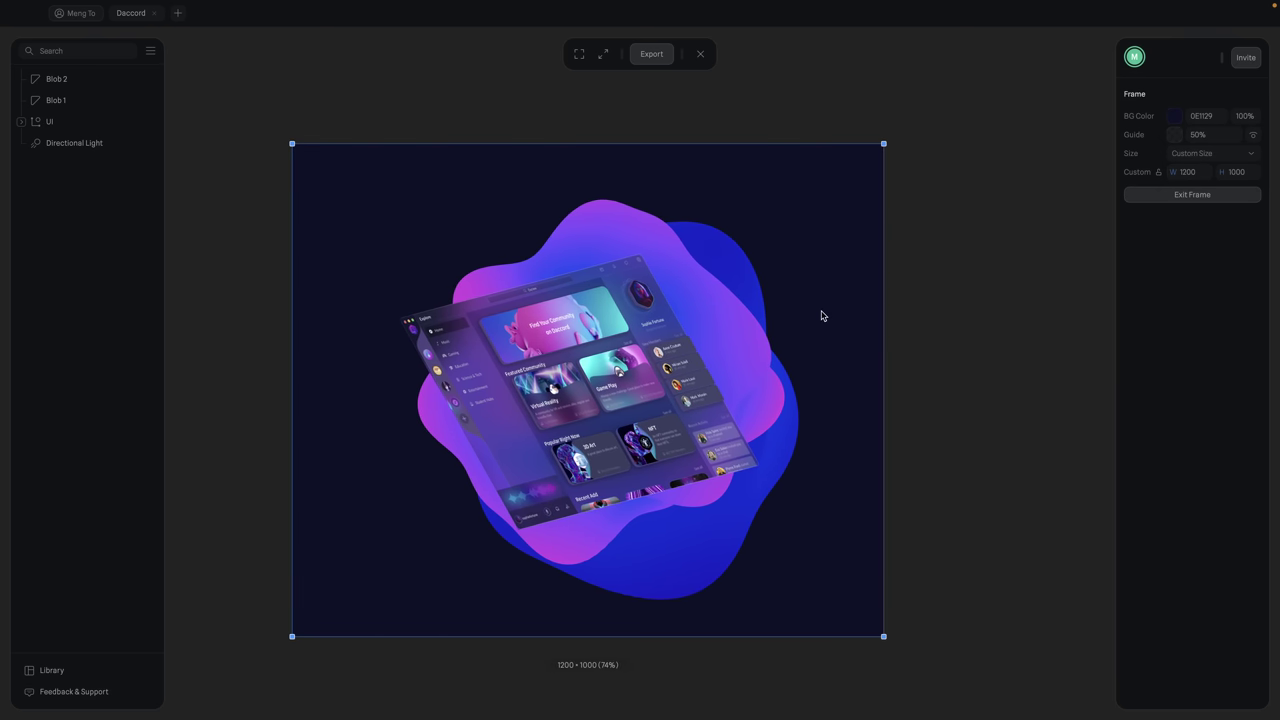
scroll(814, 315, left, 3)
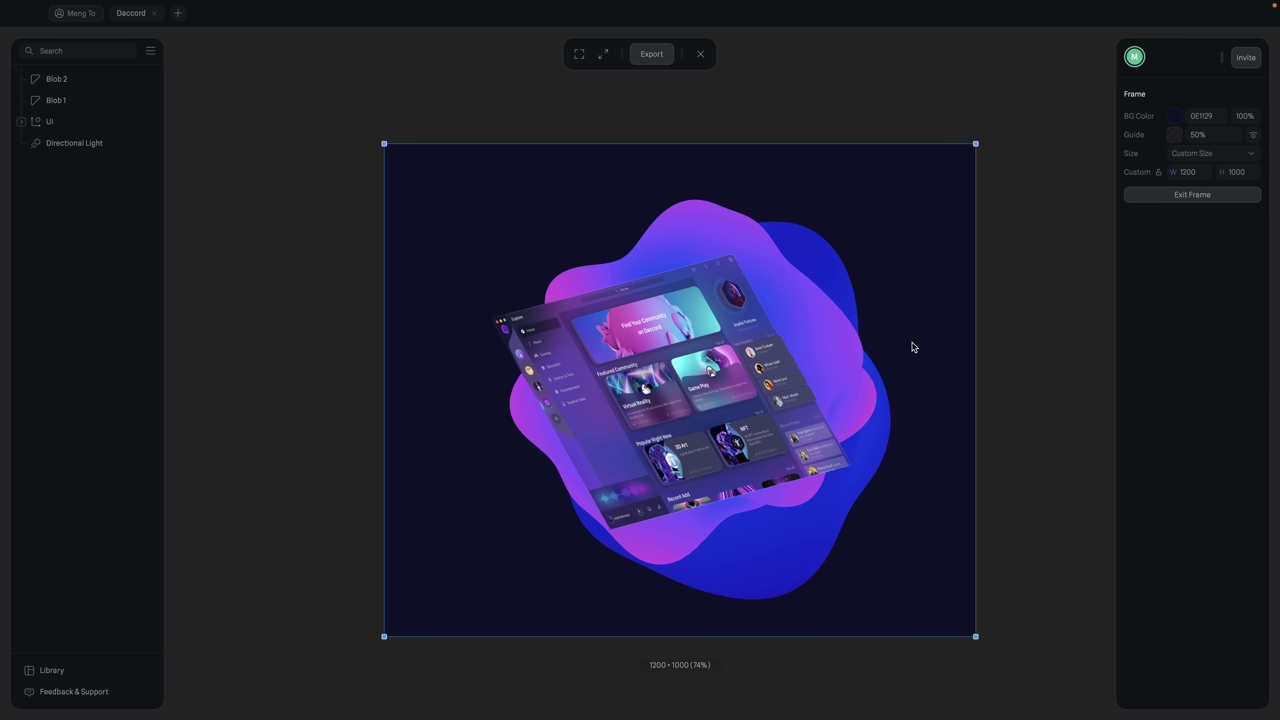
- Exit frame editing and update the React code export with the current scene
click(700, 54)
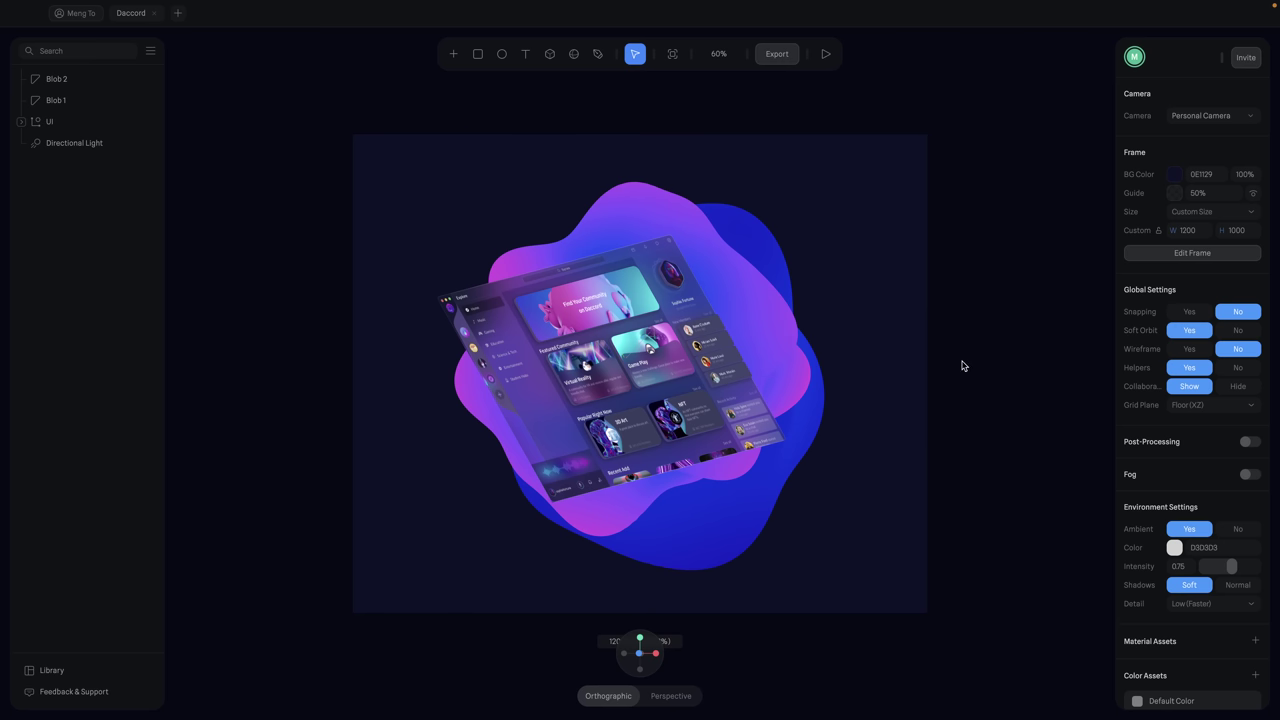
click(777, 53)
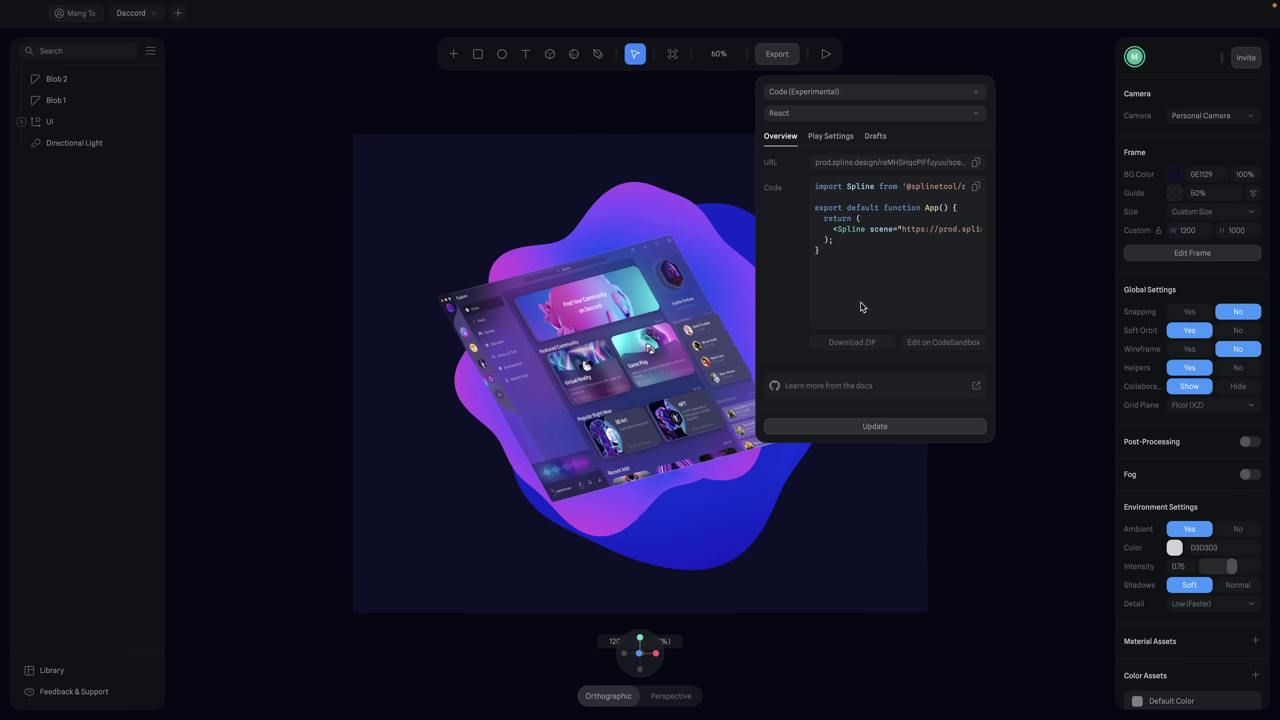
click(898, 426)
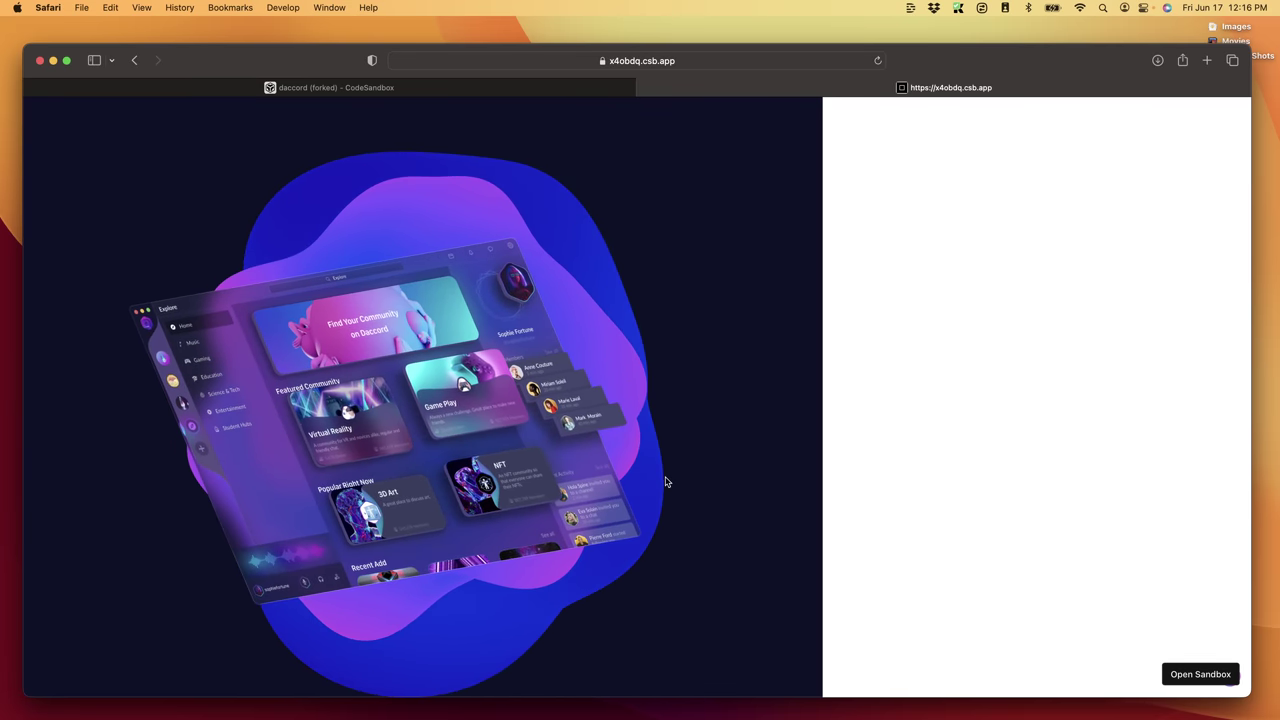
- Check the updated scene on the x4obdq.csb.app preview page, then close that page
scroll(700, 415, up, 2)
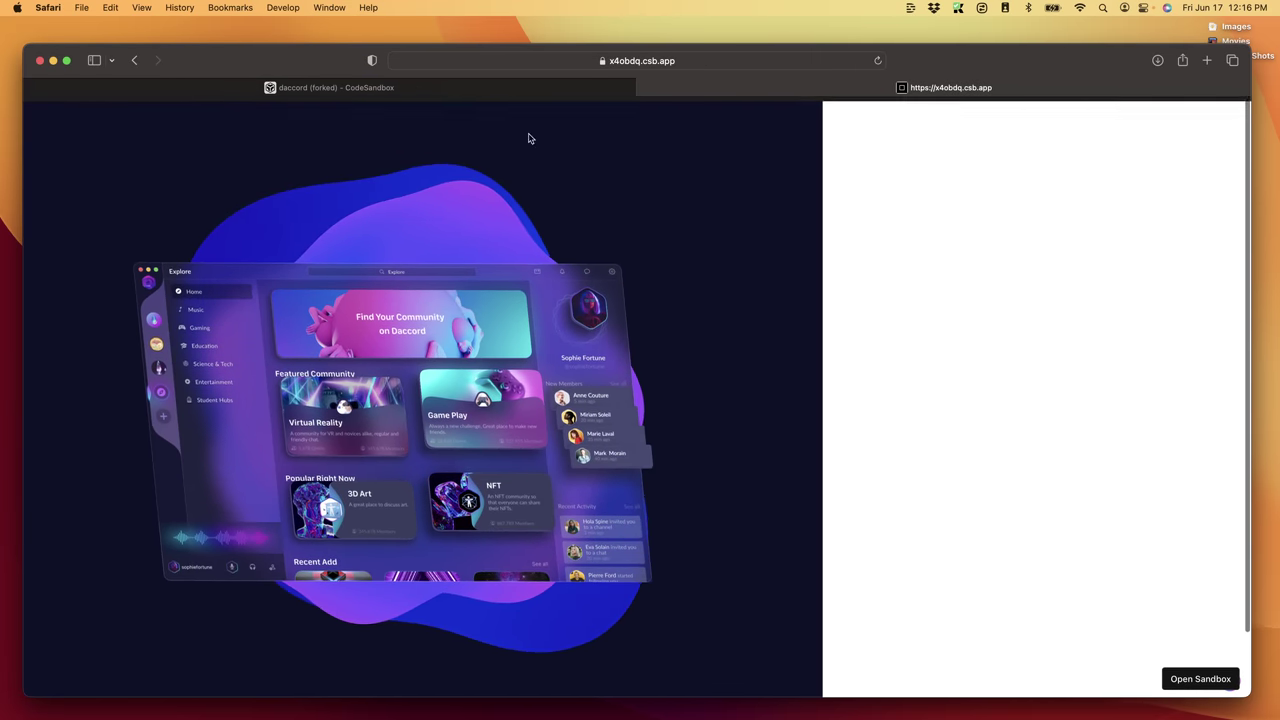
scroll(789, 429, down, 3)
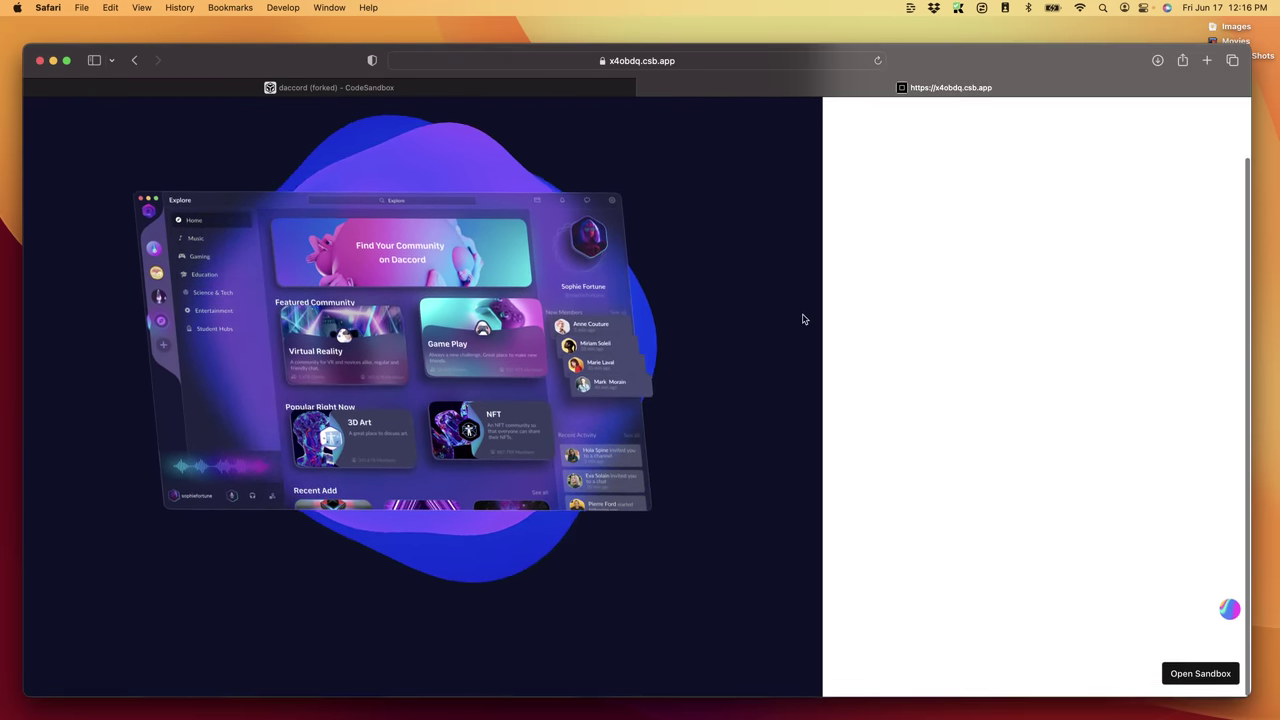
scroll(700, 406, up, 3)
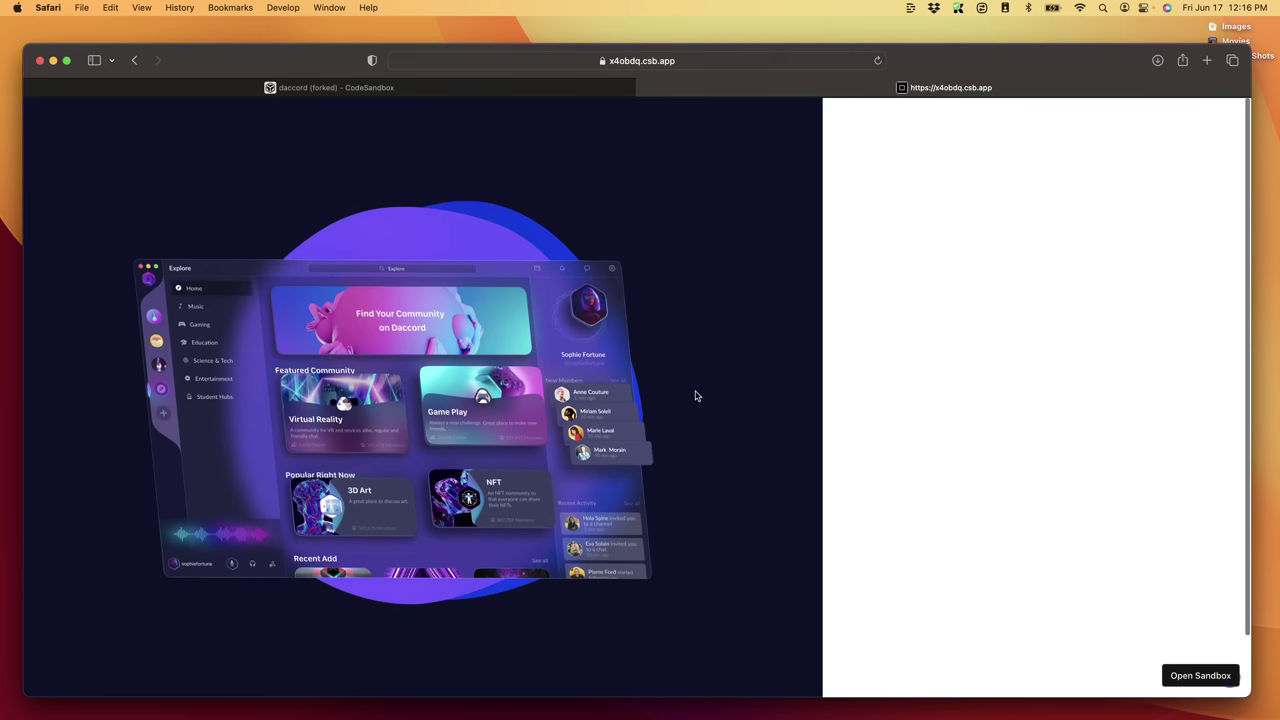
key(super+w)
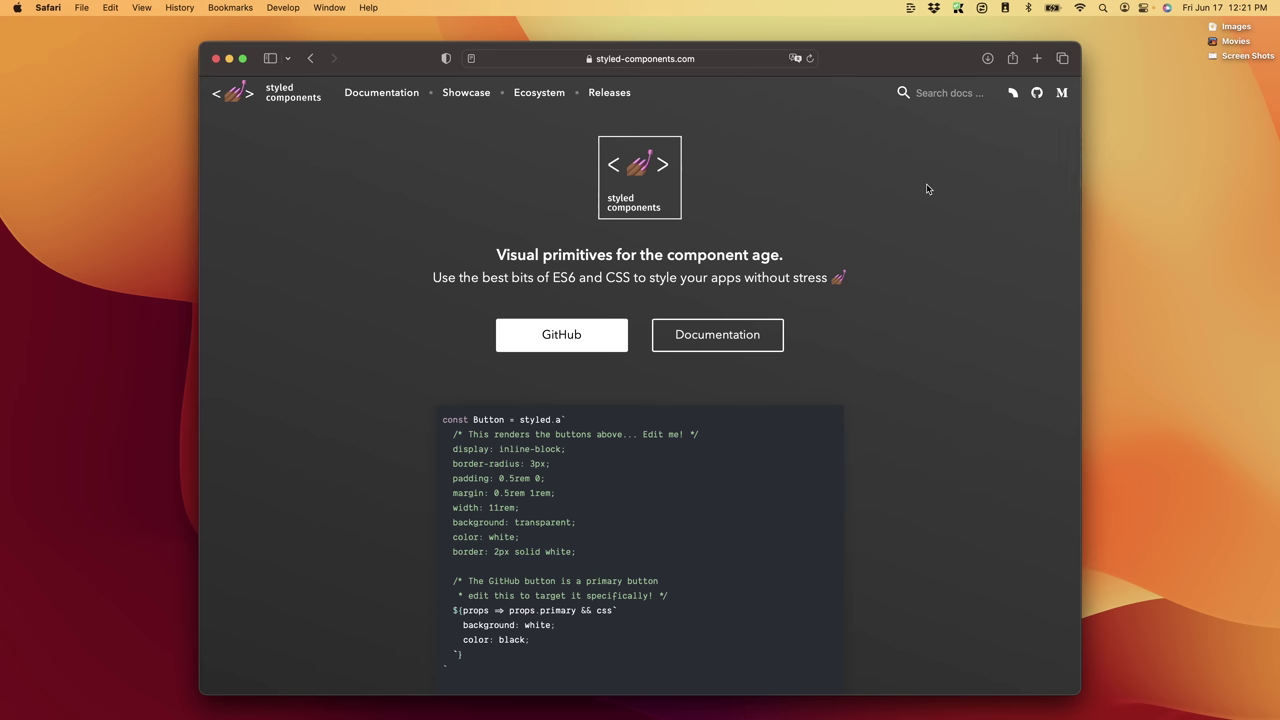
- Look over the styled-components homepage and add the styled-components dependency to the daccord sandbox in CodeSandbox
scroll(940, 323, down, 10)
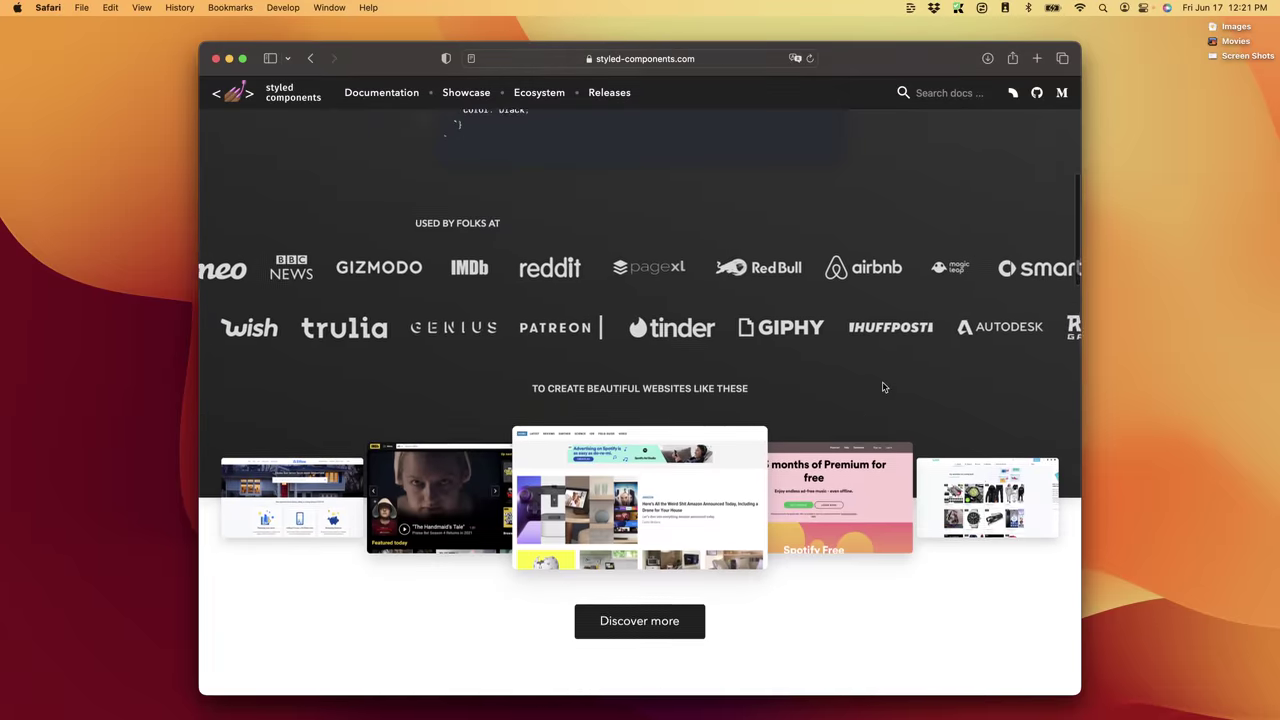
scroll(909, 358, down, 15)
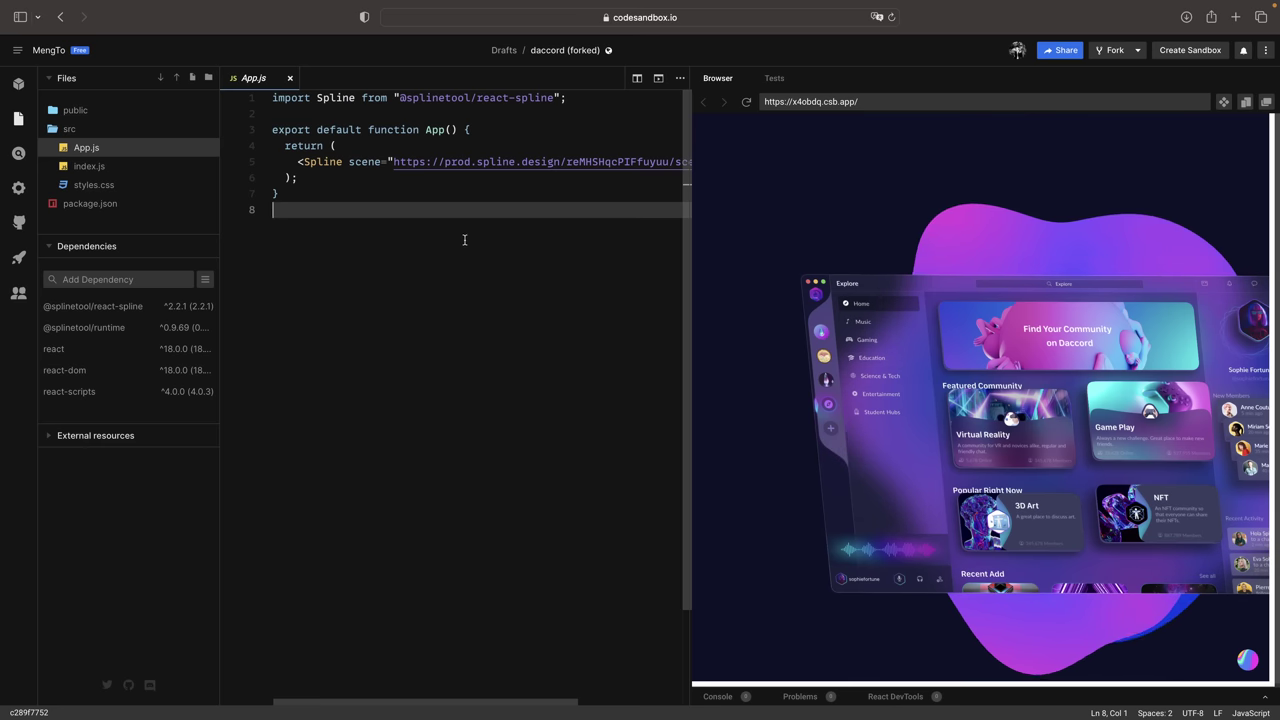
click(104, 280)
text(styled-com)
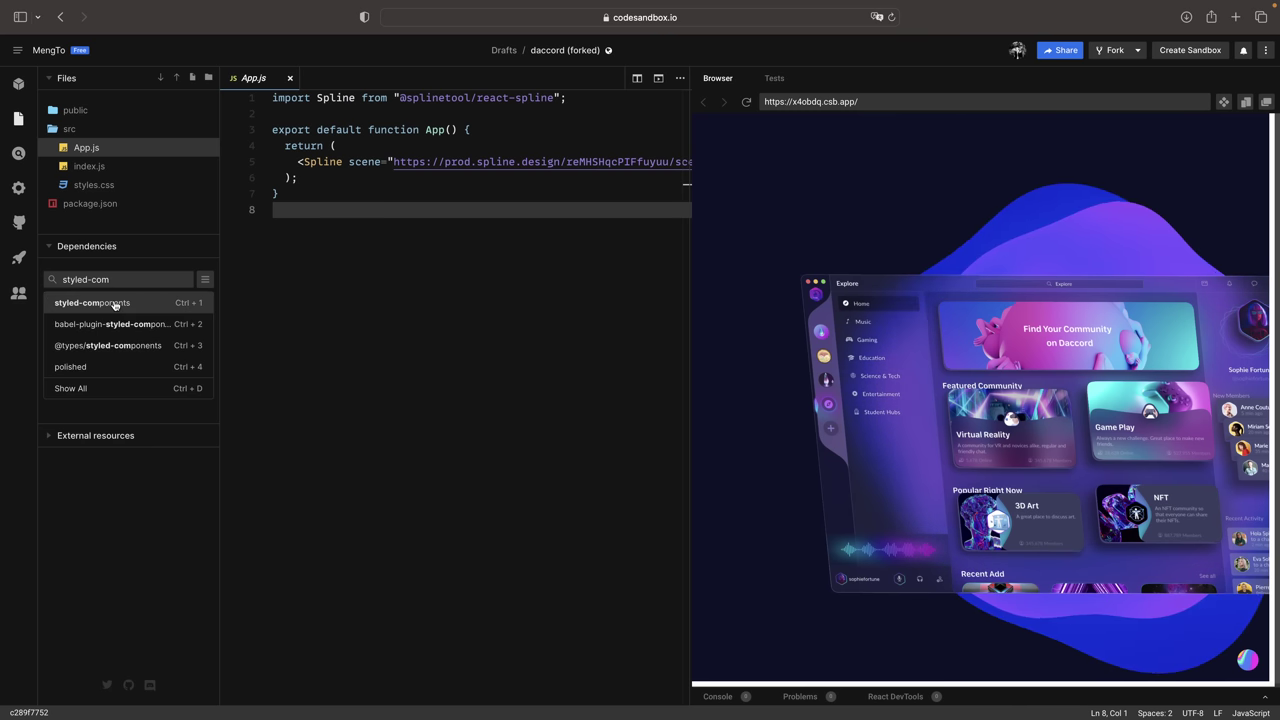
click(112, 302)
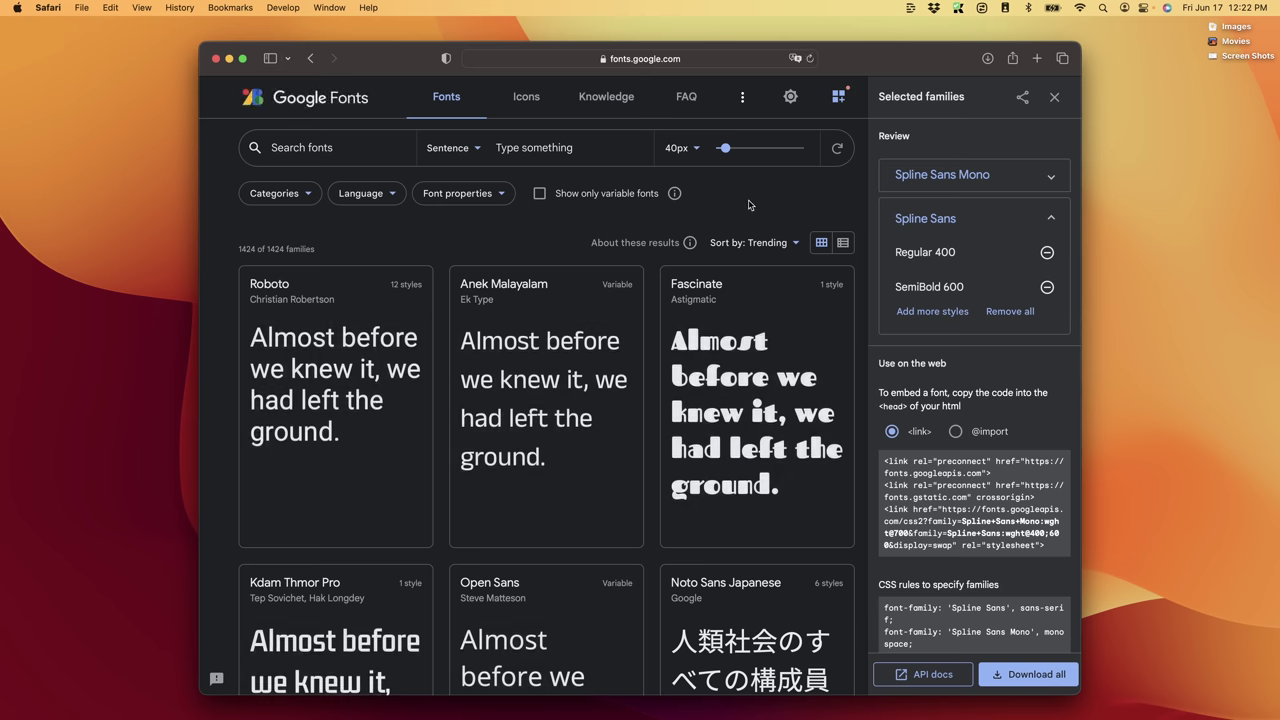
- Search Google Fonts for "spline" and open the Spline Sans Mono family
click(347, 158)
text(spline)
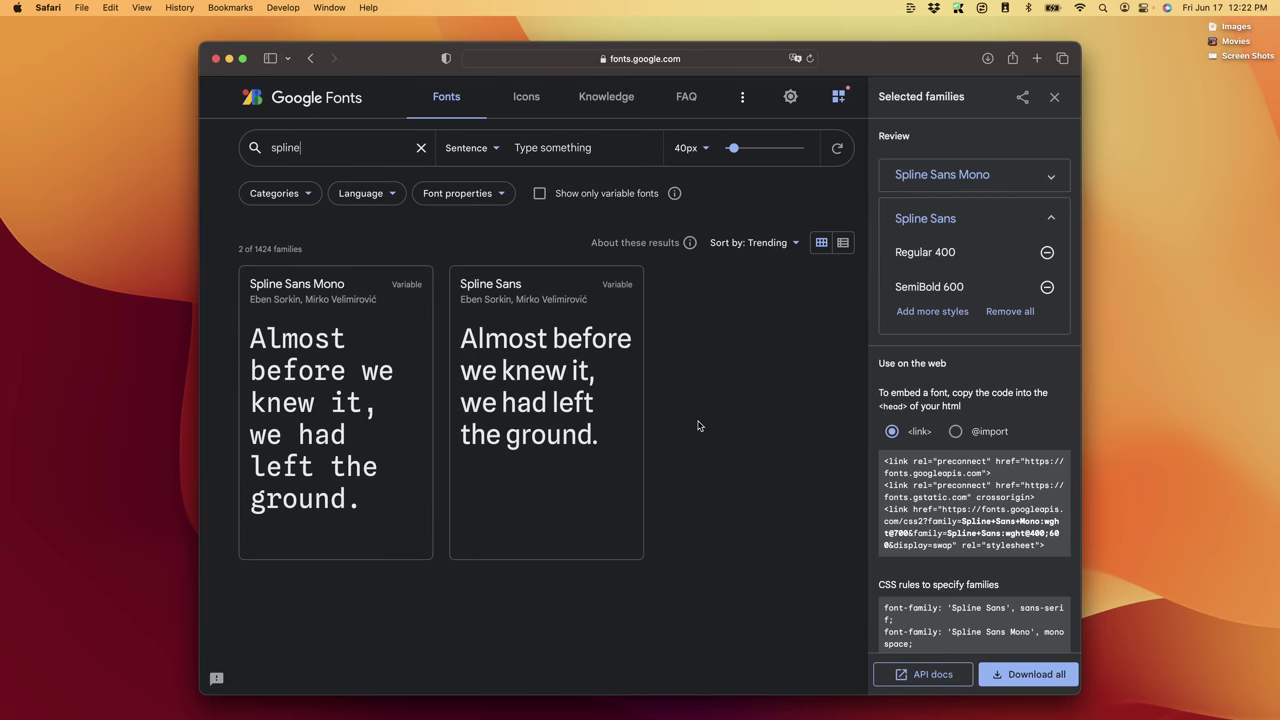
click(389, 391)
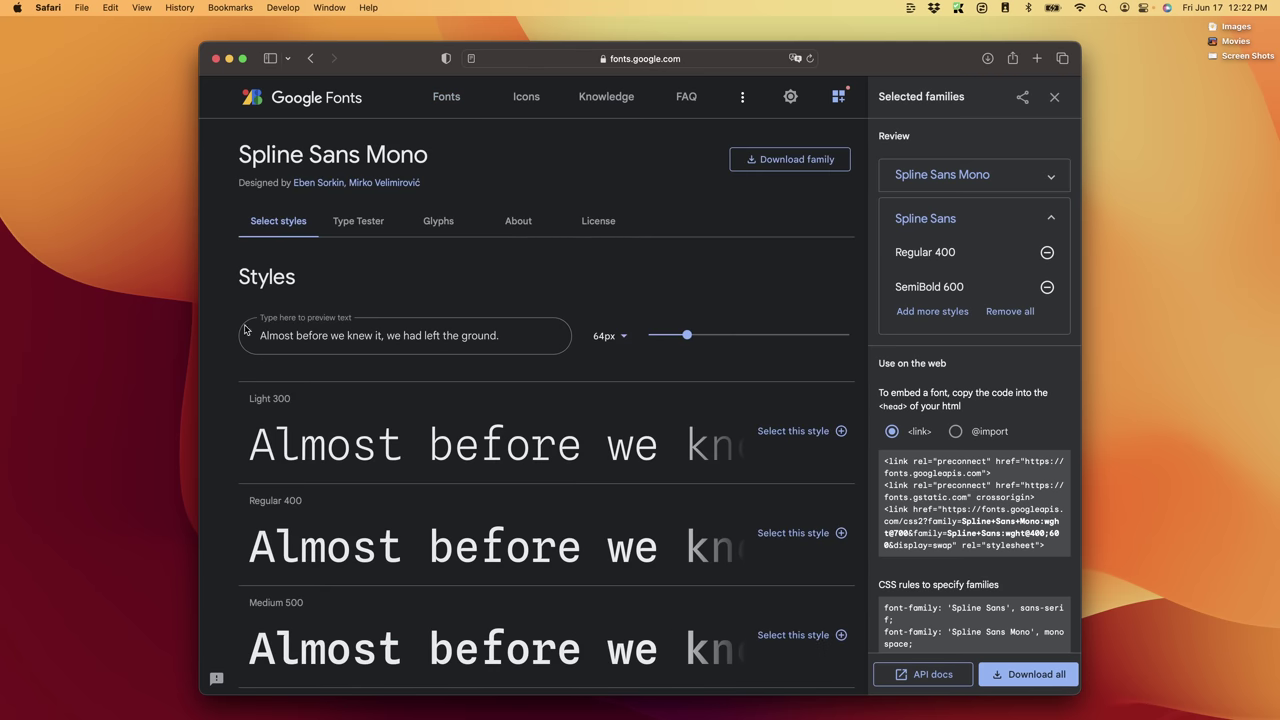
- Review the selected styles of Spline Sans Mono and Spline Sans, and copy the combined fonts.googleapis.com stylesheet URL from the embed code
scroll(700, 371, down, 5)
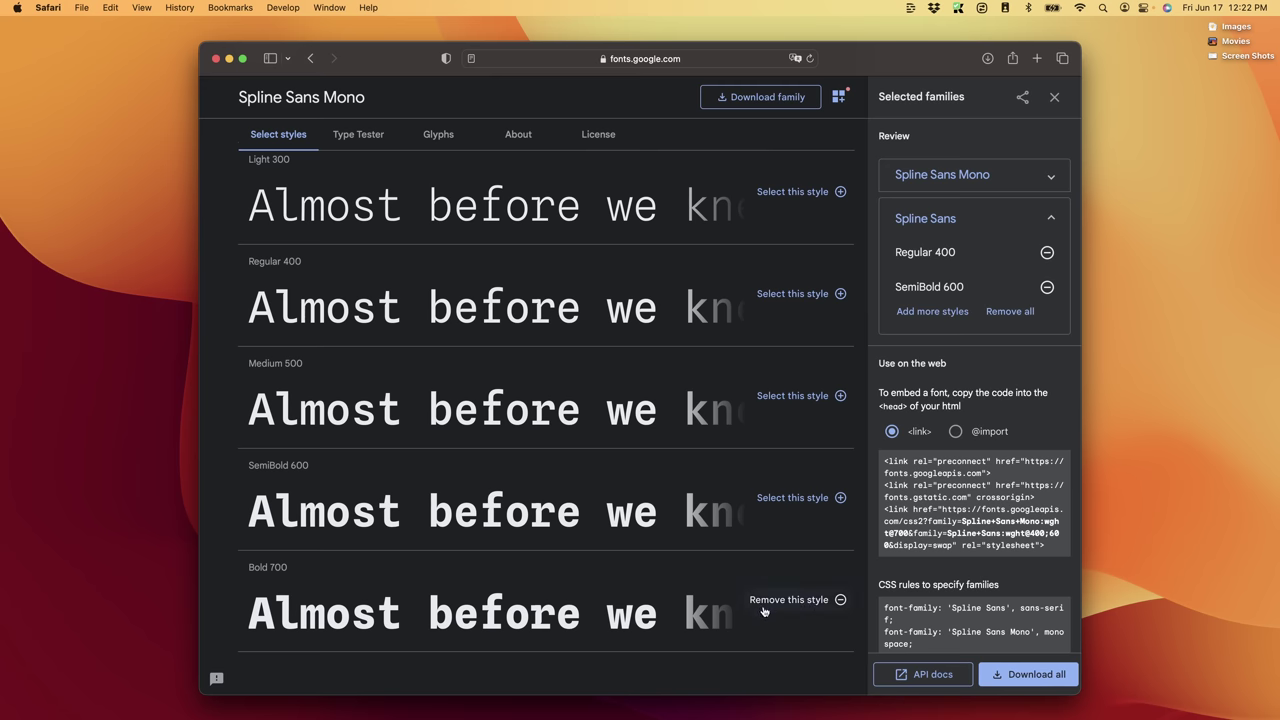
click(310, 58)
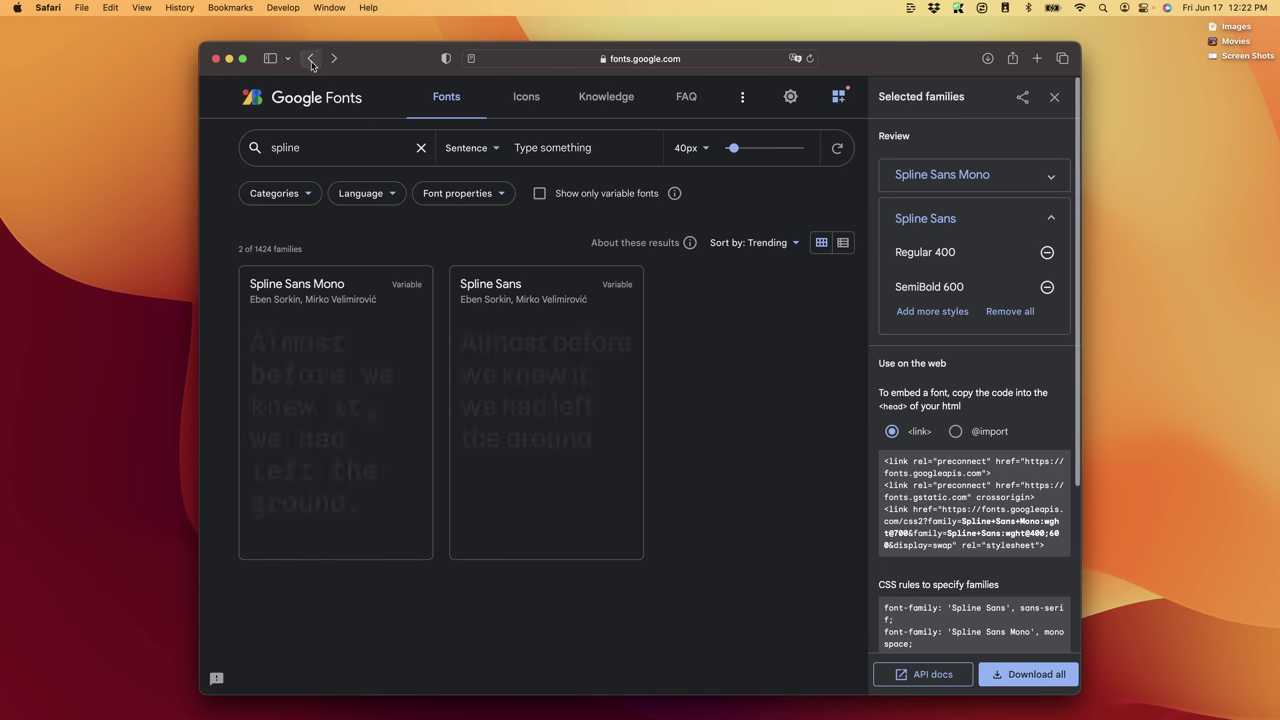
click(583, 438)
scroll(520, 400, down, 5)
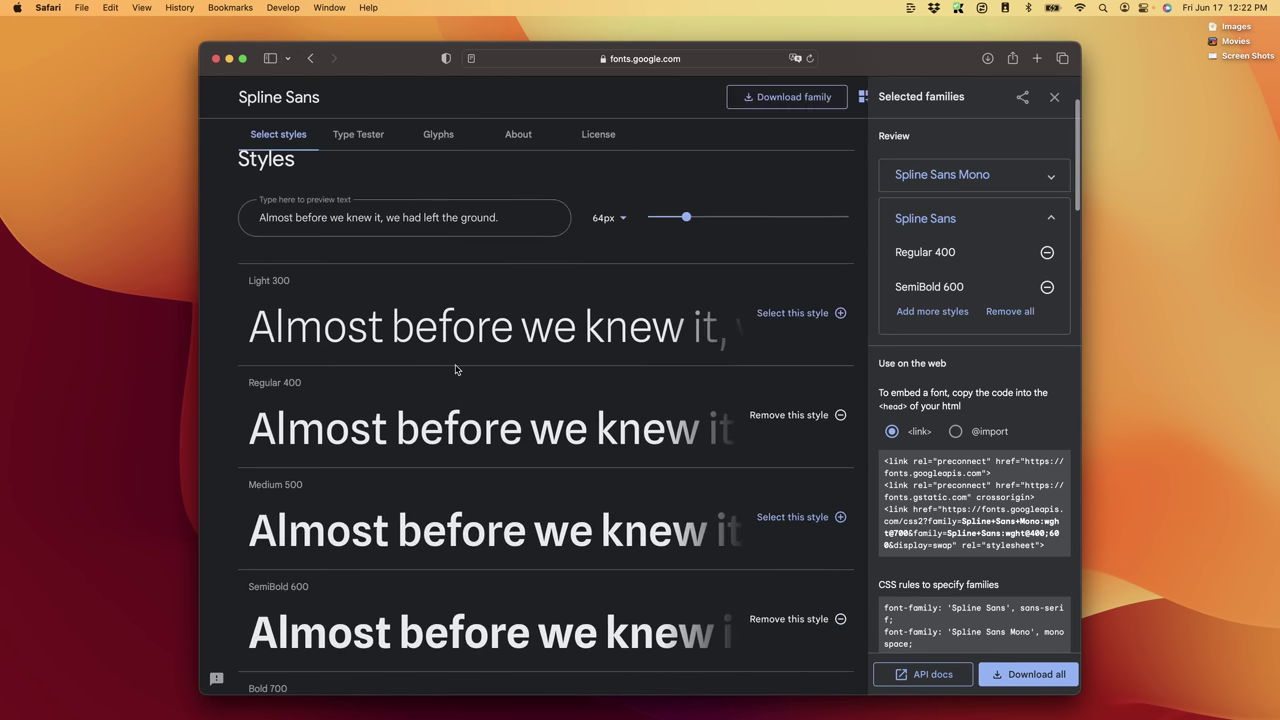
scroll(292, 330, down, 3)
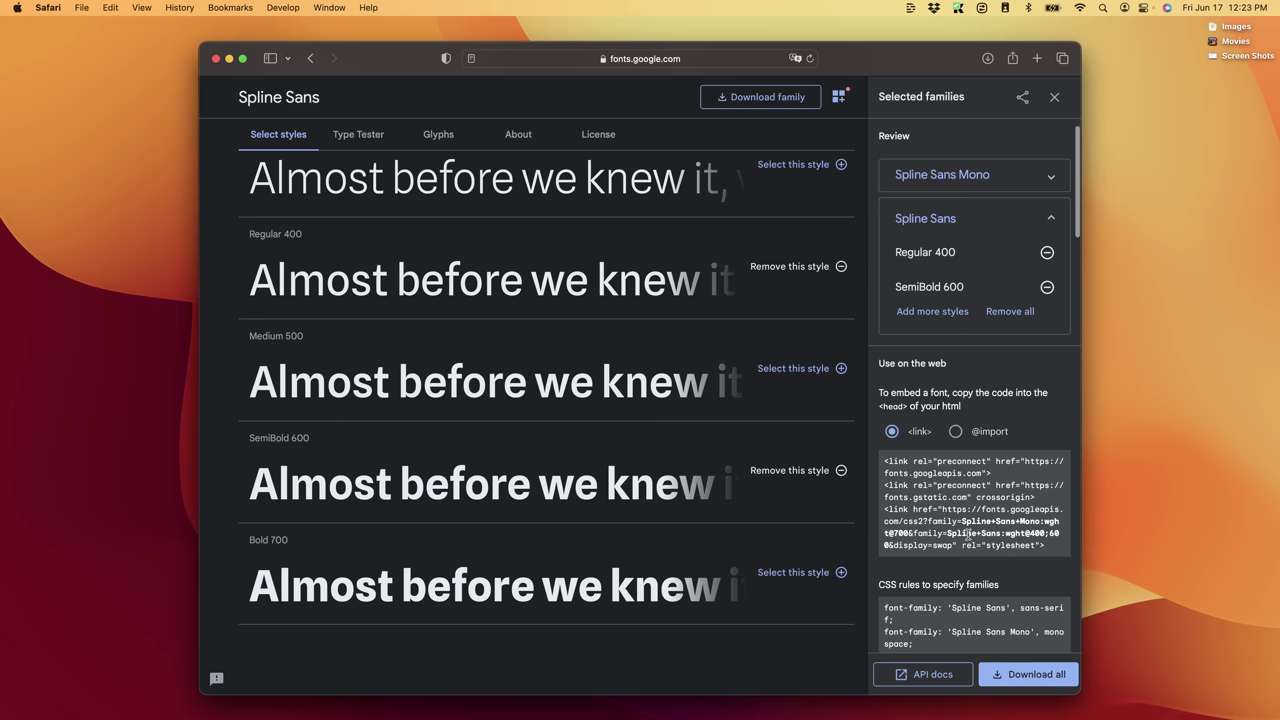
scroll(966, 533, down, 1)
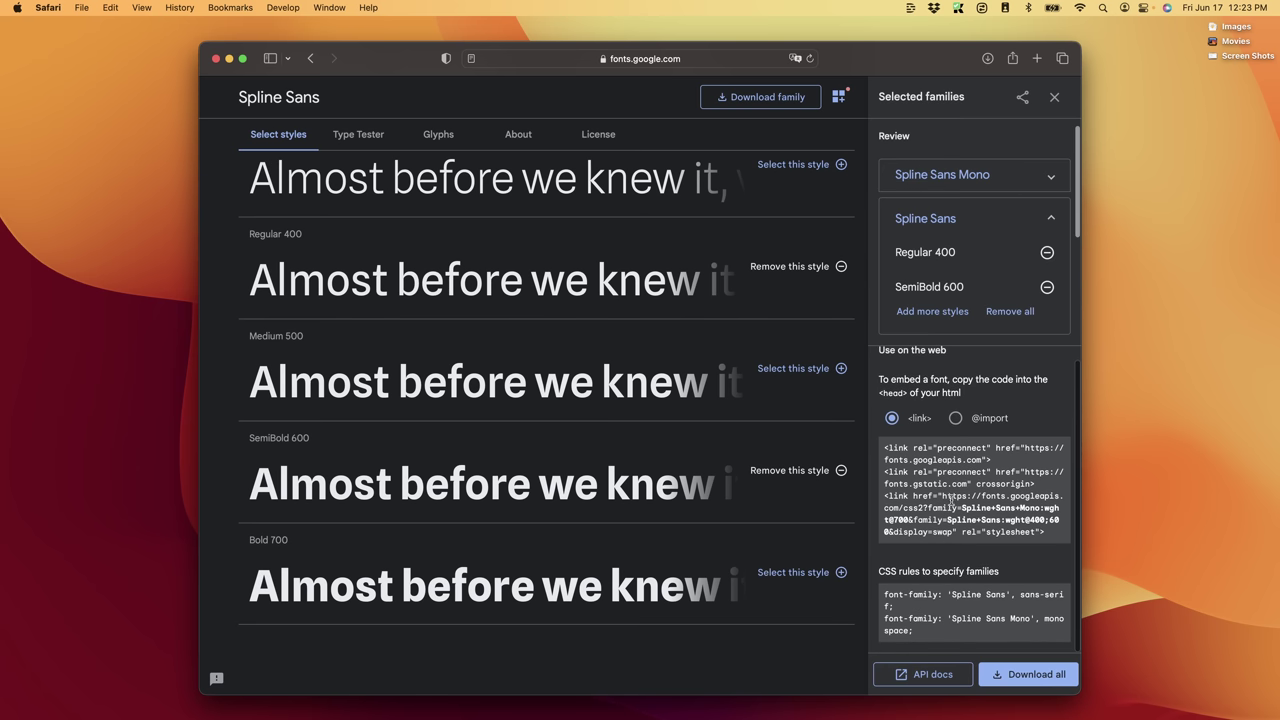
drag(941, 495, 953, 531)
key(super+c)
- Switch to the daccord sandbox in CodeSandbox and expand its external resources
key(ctrl+Right)
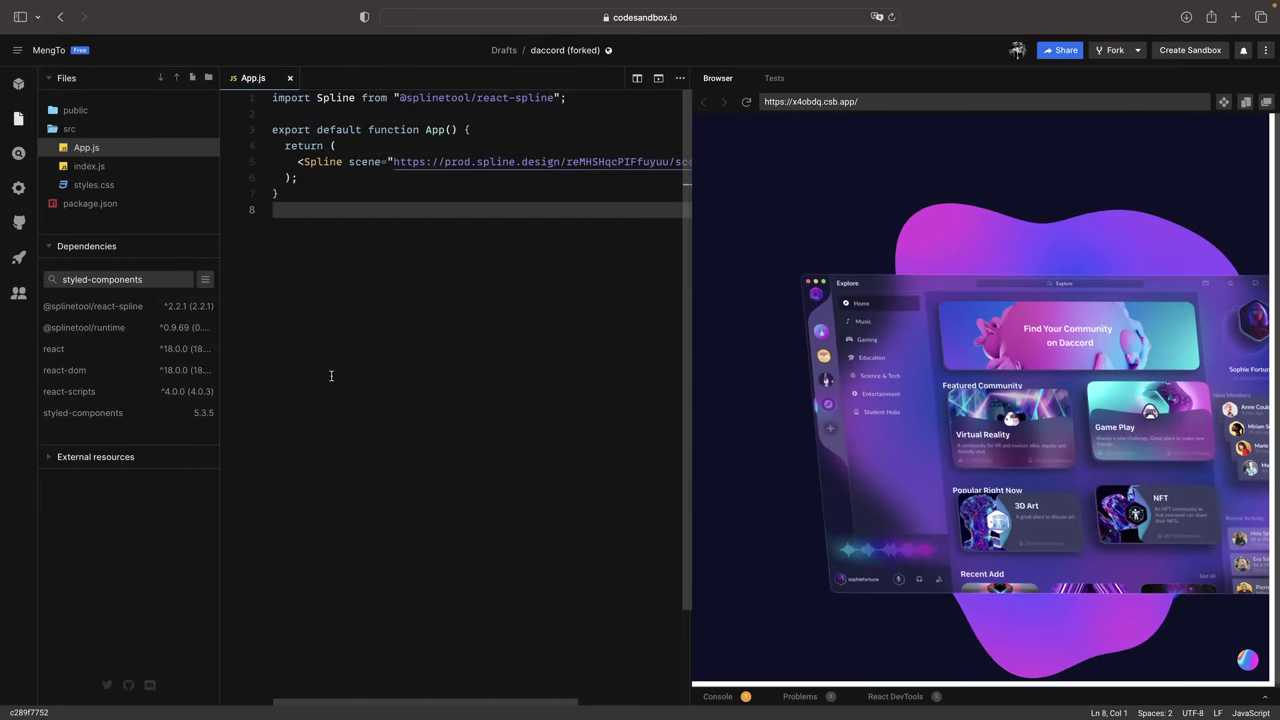
click(118, 460)
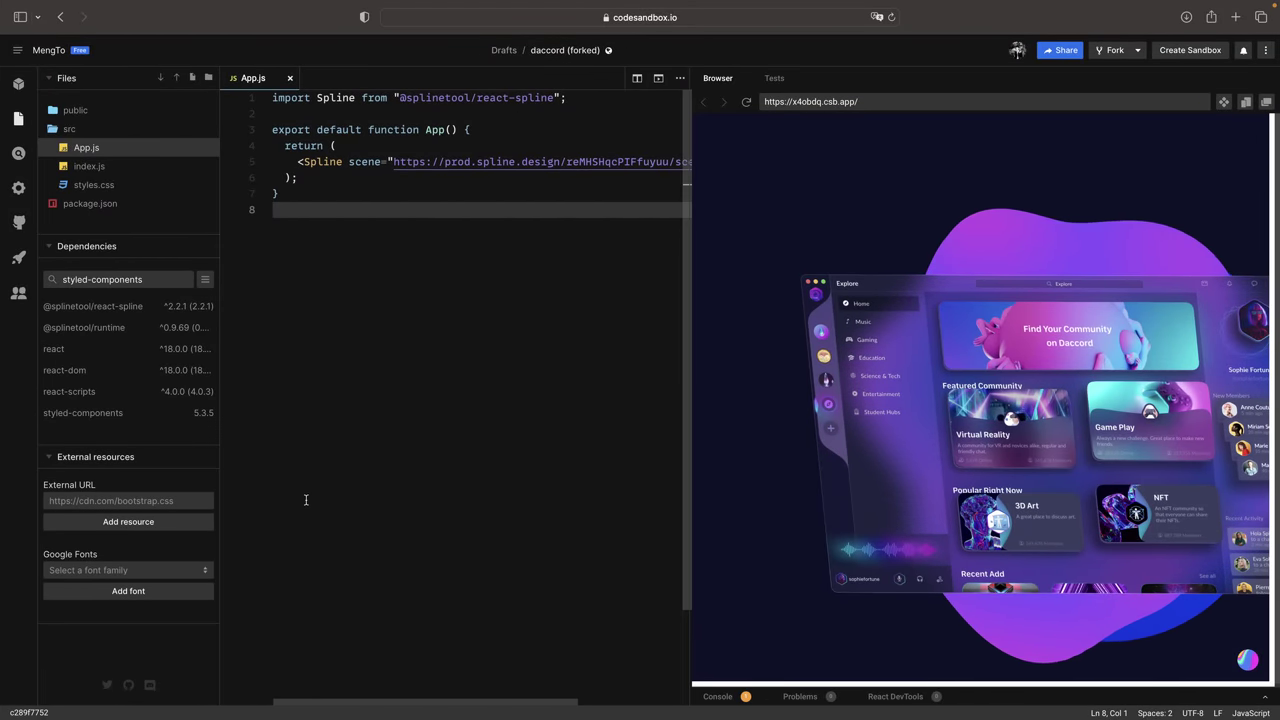
click(172, 577)
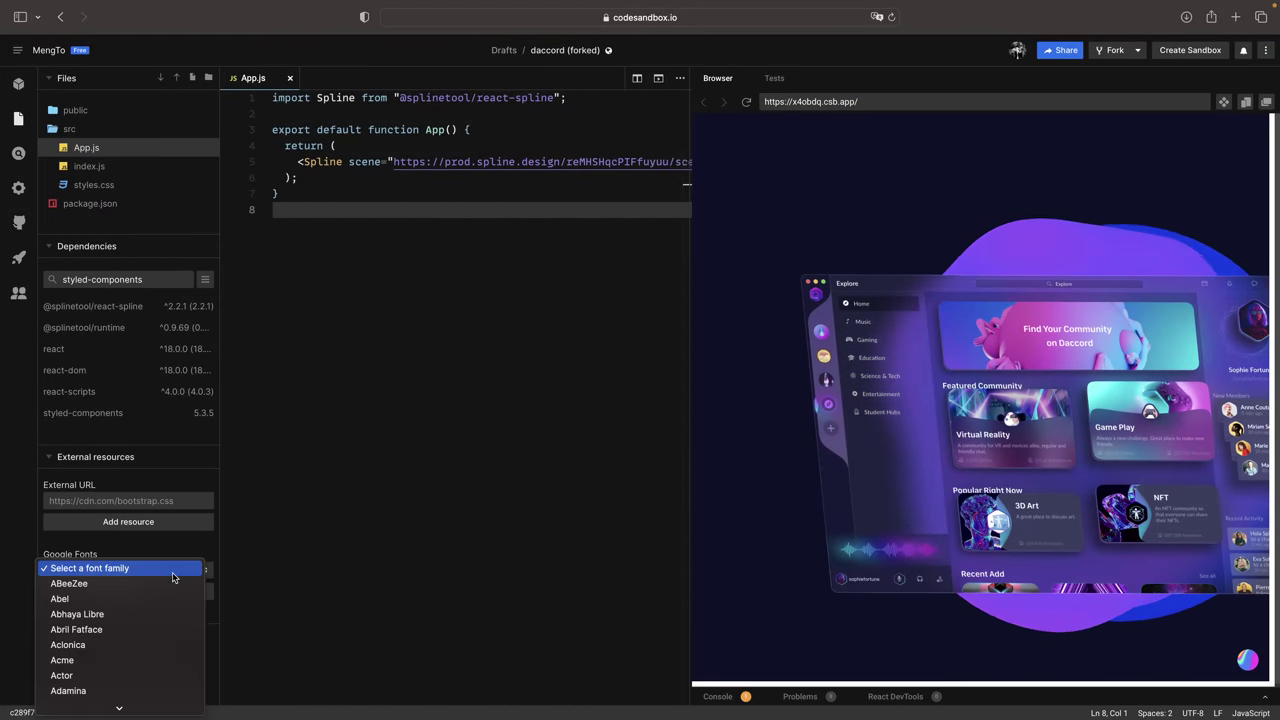
scroll(134, 600, down, 5)
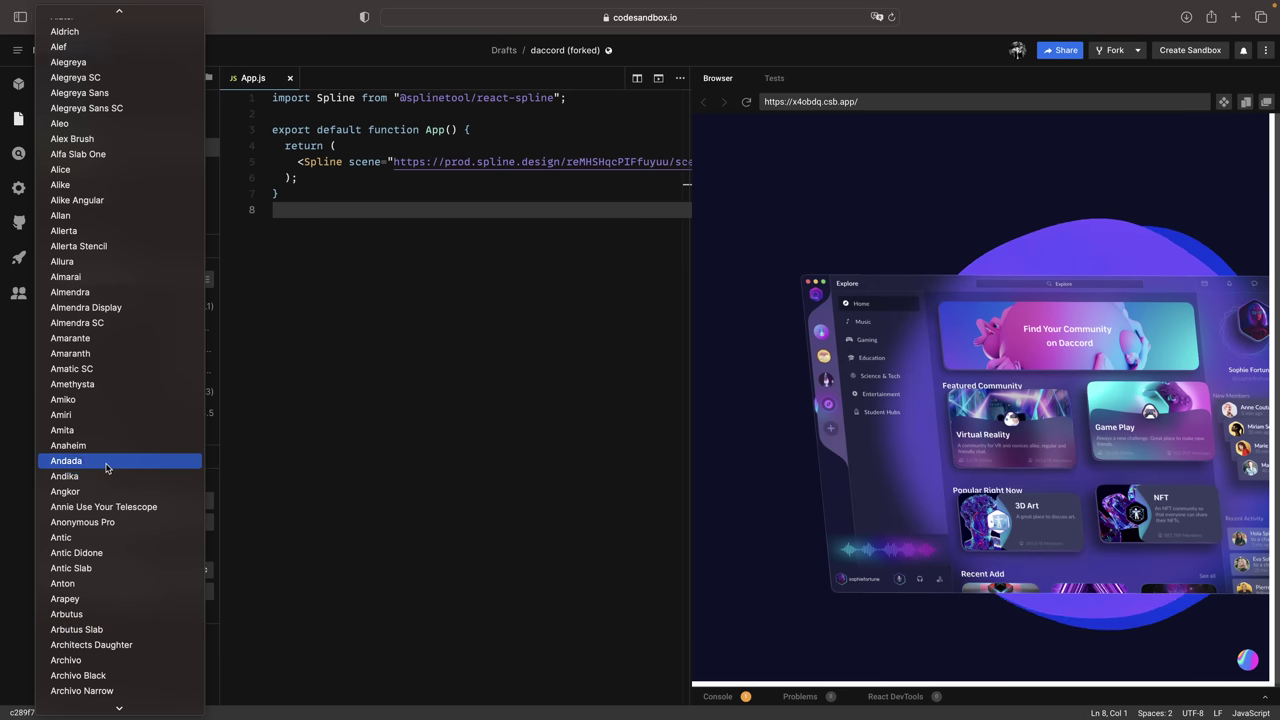
scroll(118, 460, down, 5)
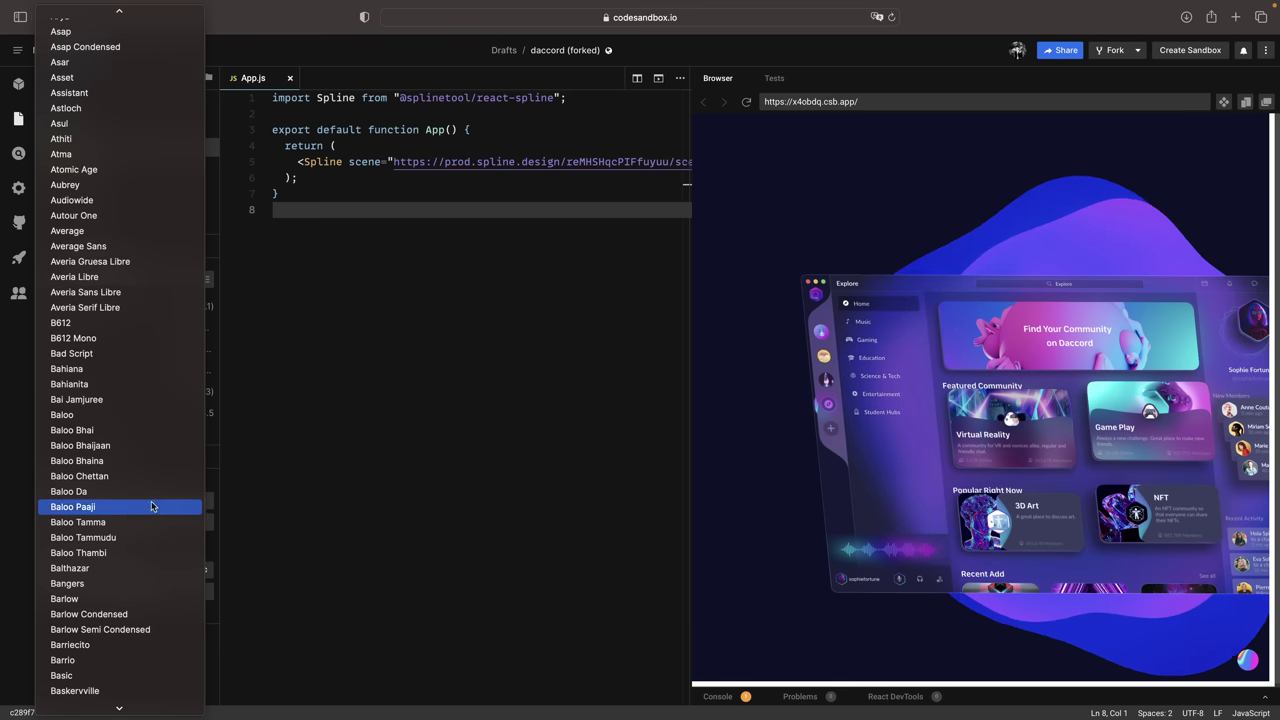
scroll(150, 510, down, 5)
click(308, 546)
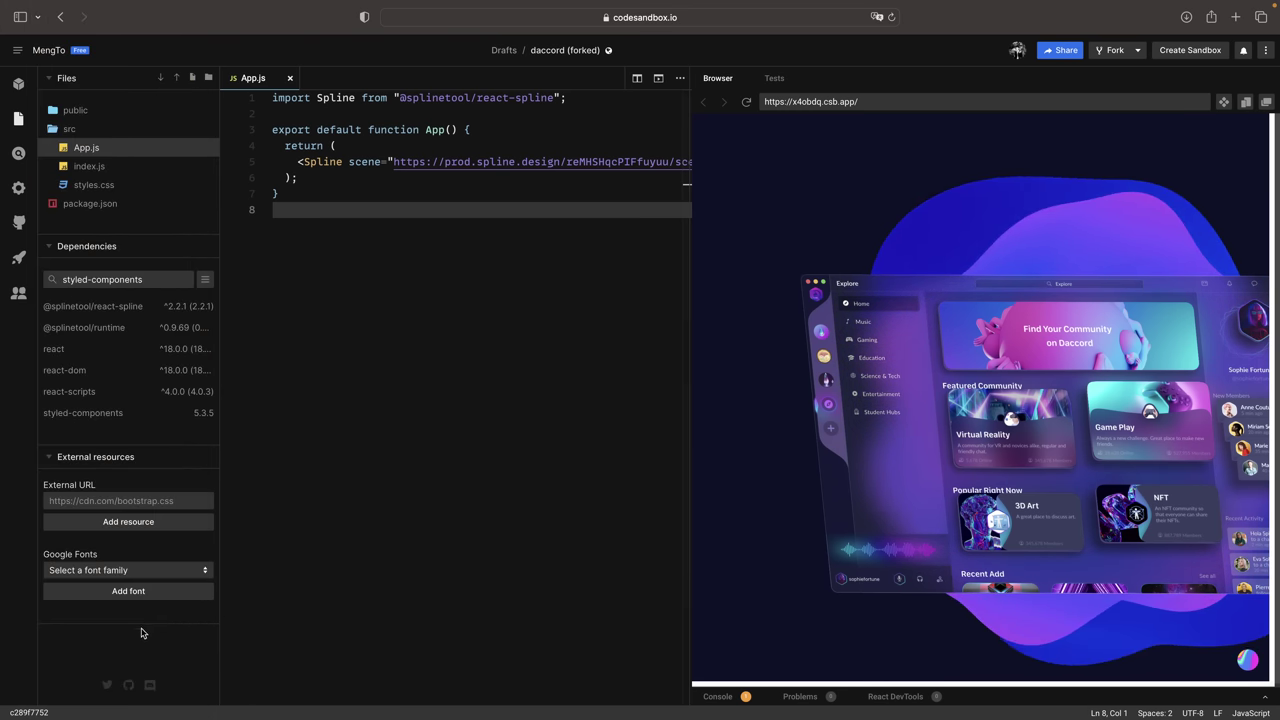
- Add the copied Google Fonts stylesheet URL to the sandbox as an external resource
click(158, 498)
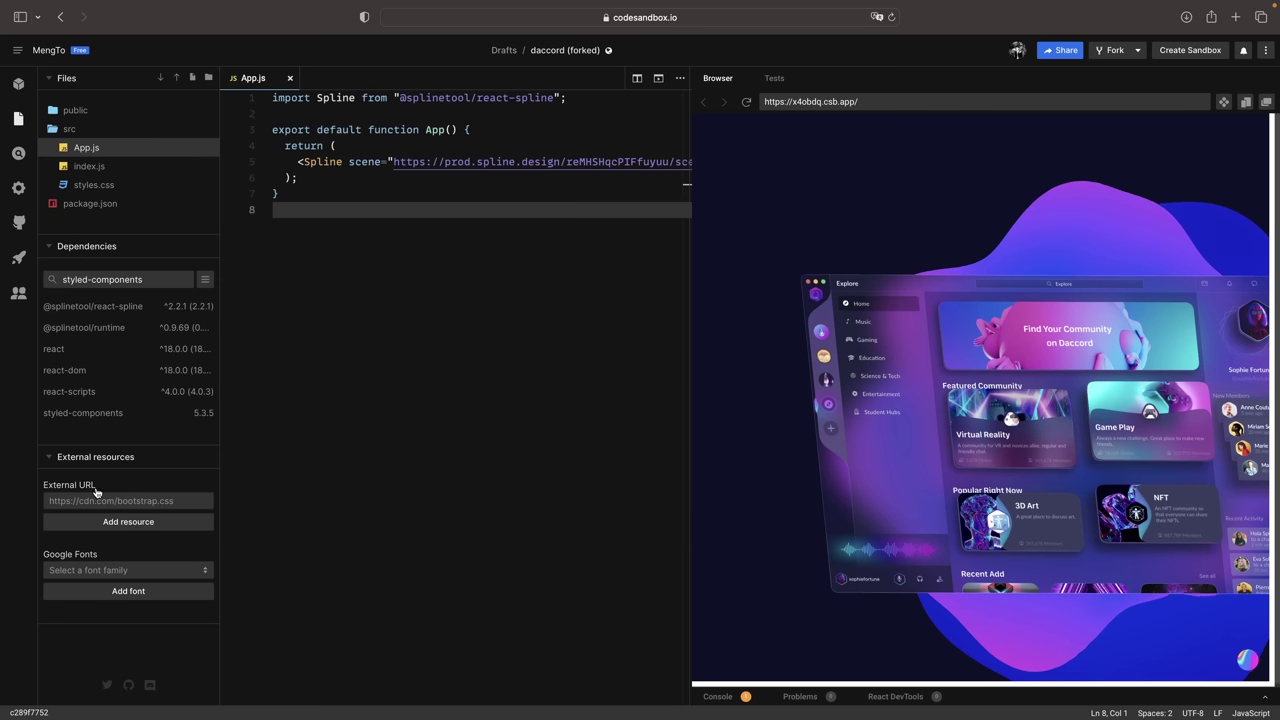
key(super+v)
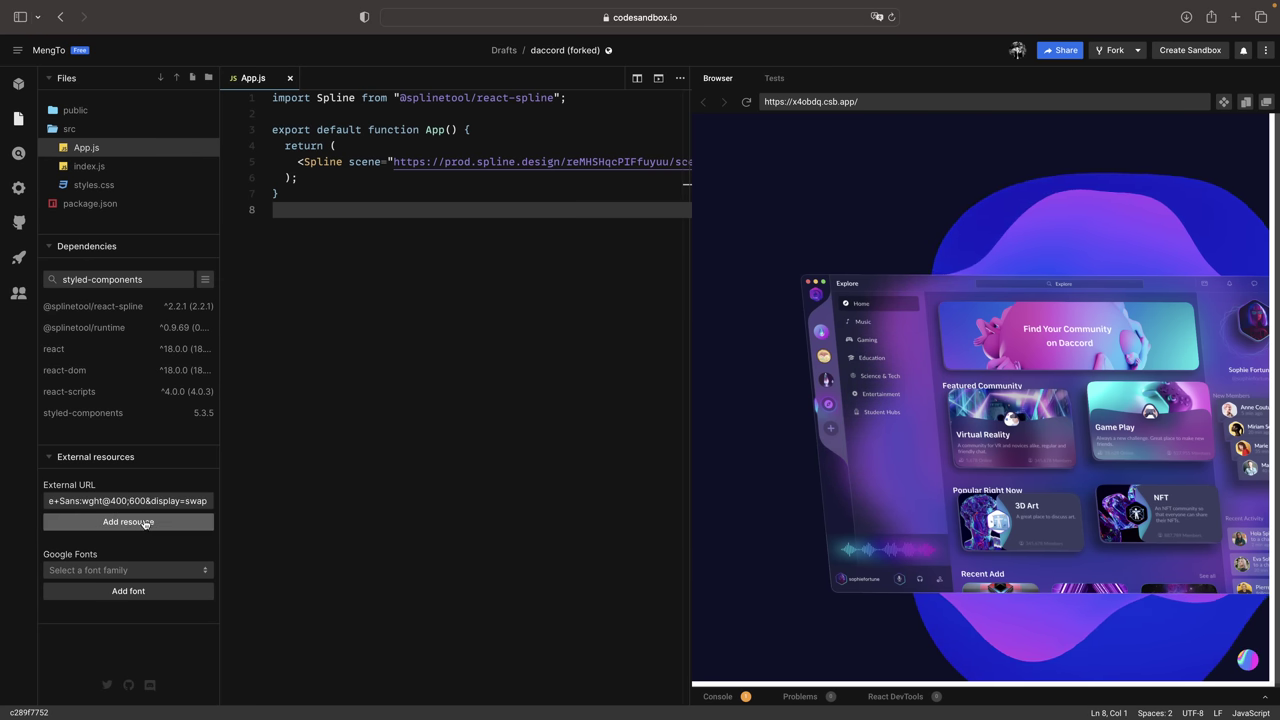
click(128, 521)
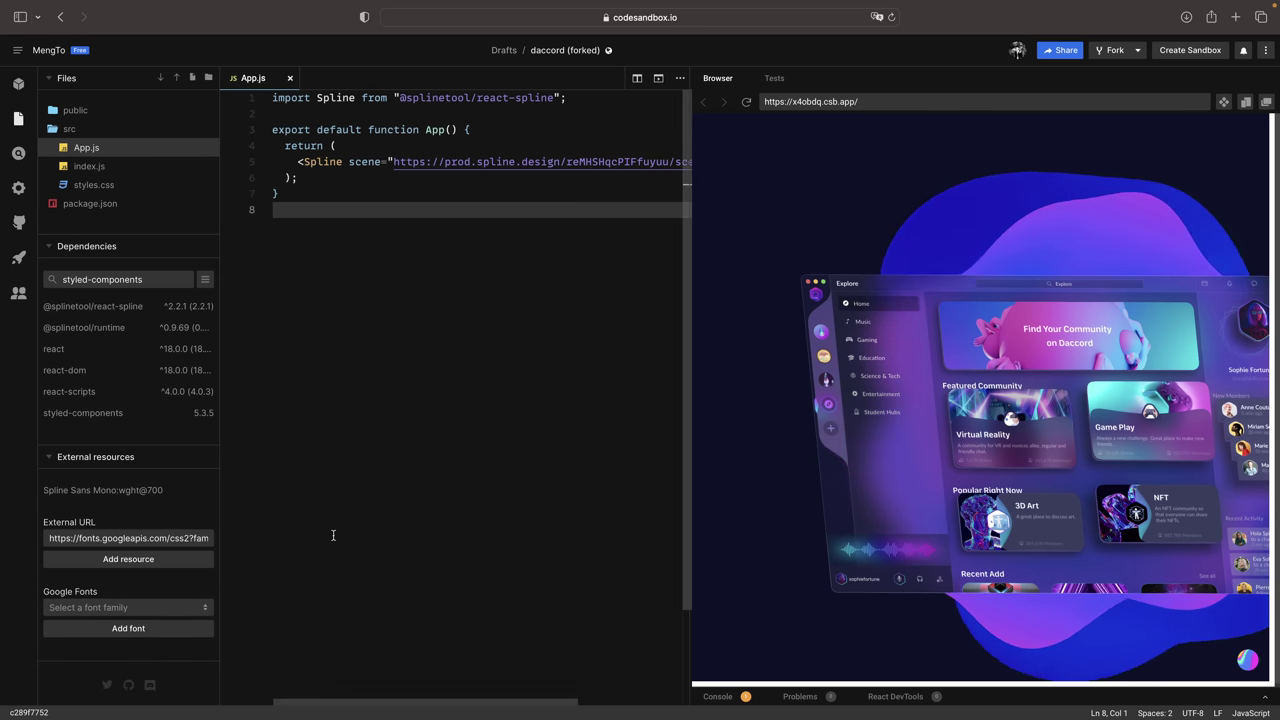
- Inspect the font-face rules in the stylesheet of the added font resource, and close that page
click(103, 490)
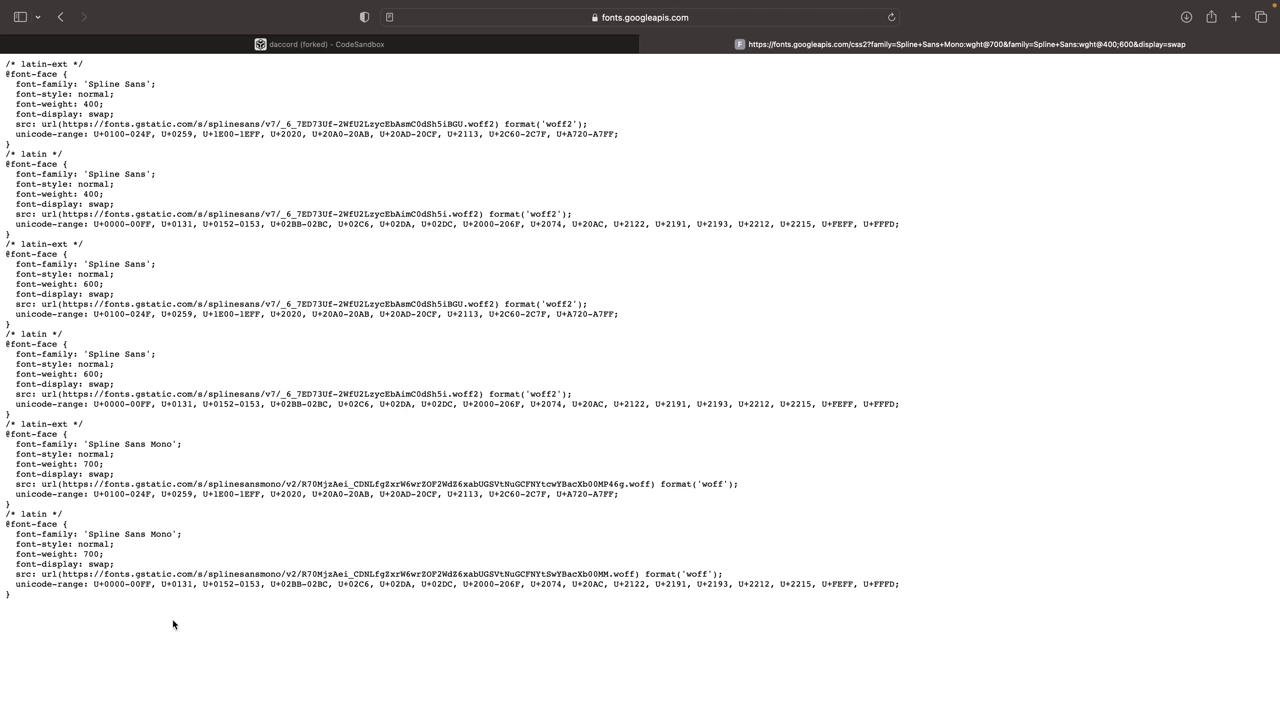
drag(183, 611, 100, 552)
click(140, 646)
key(super+w)
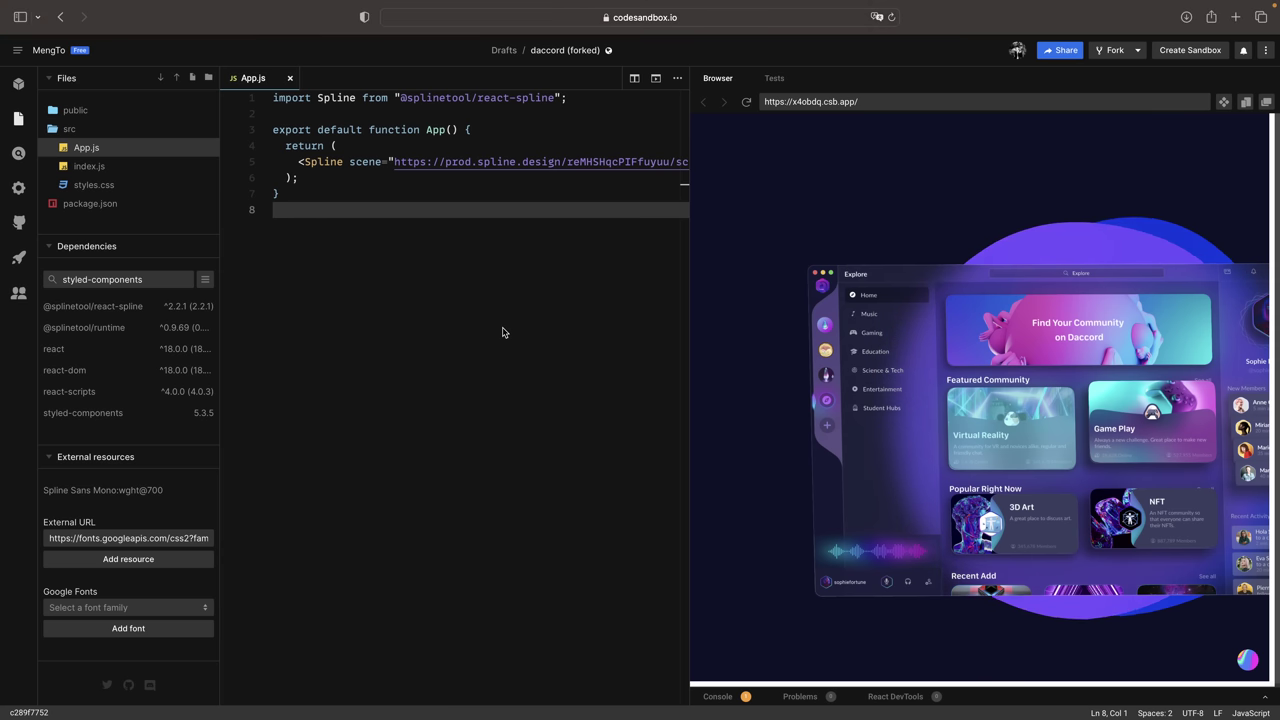
- In styles.css, add background: #0e1129 to the html, body, #root rule below the height, and save the file
click(106, 187)
click(537, 477)
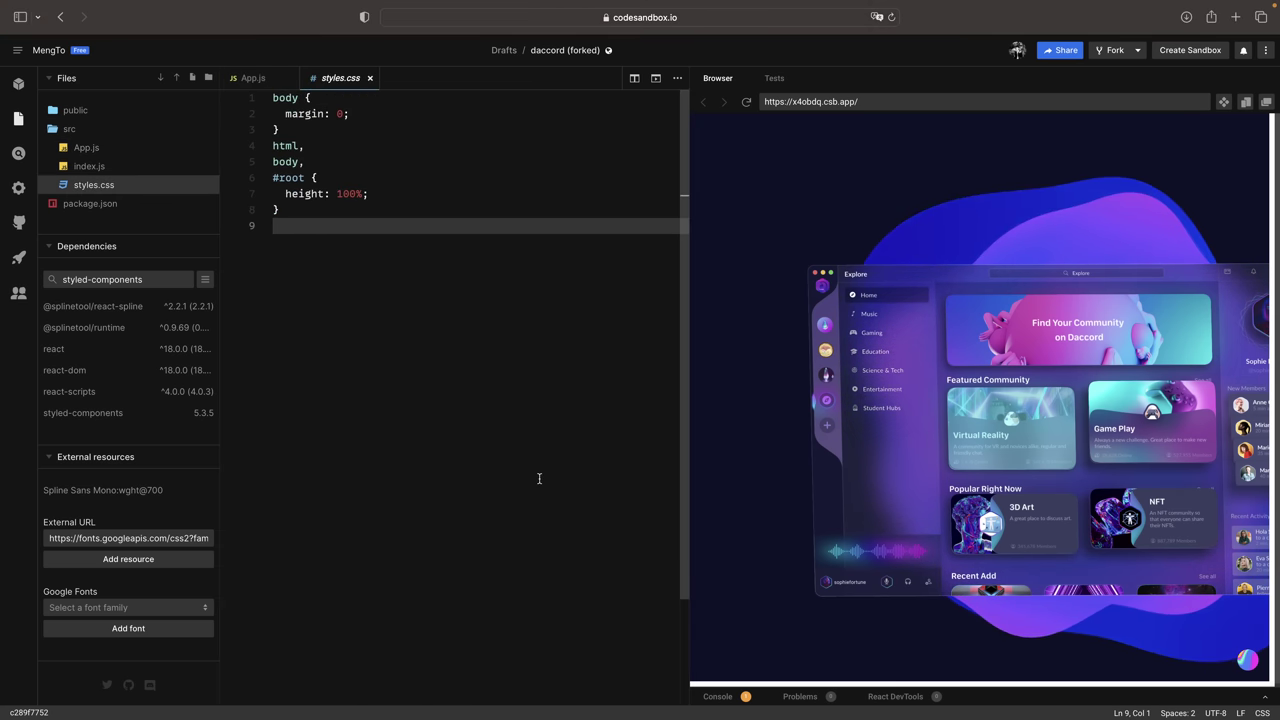
click(400, 193)
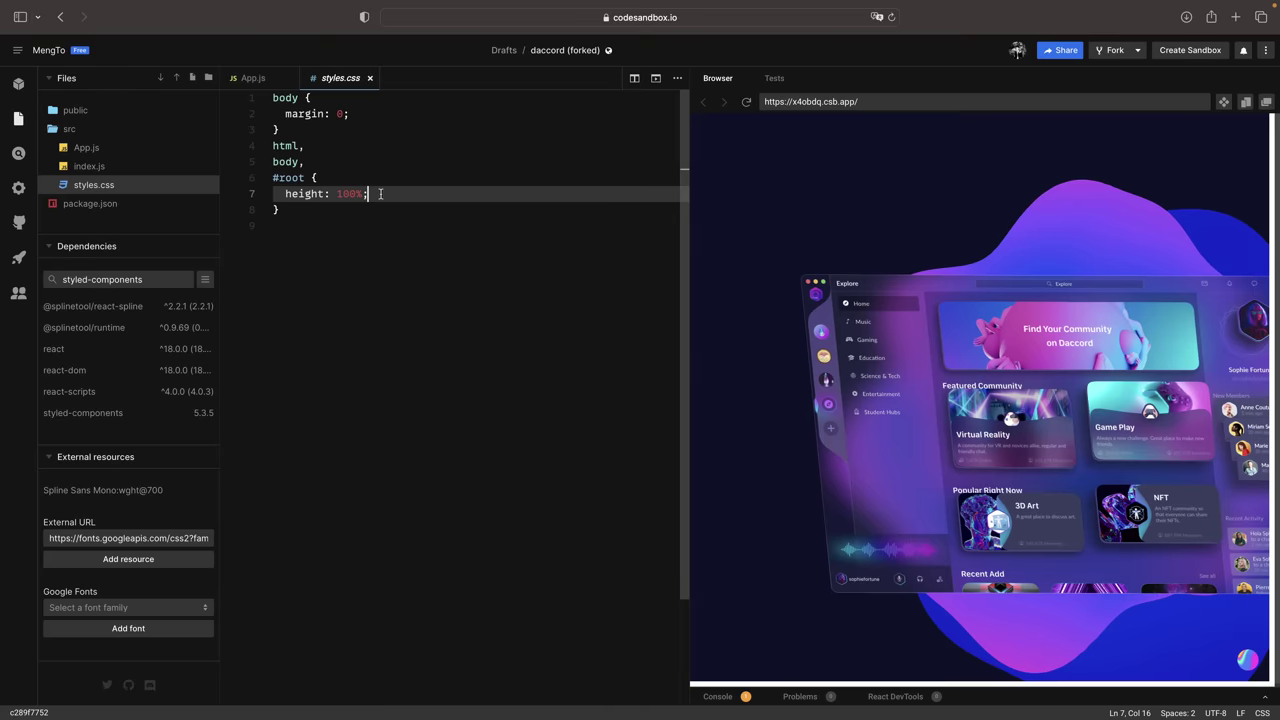
key(Return)
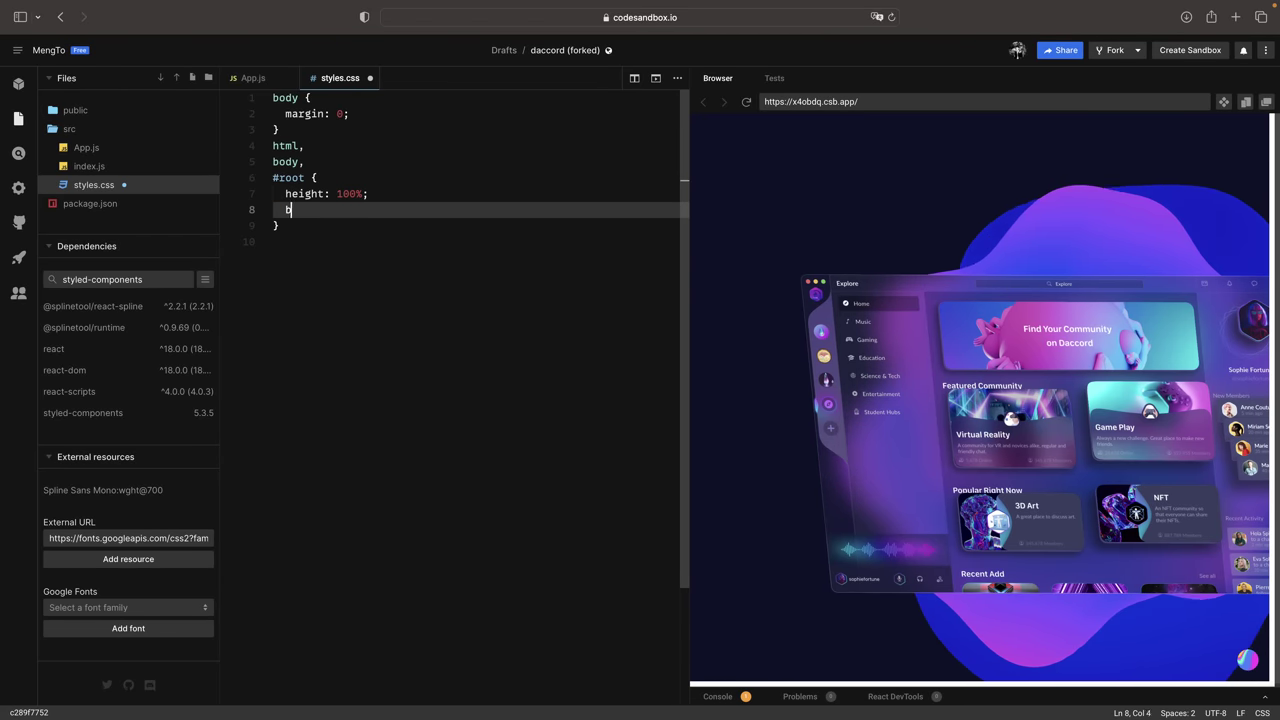
text(backsround: #0e1129)
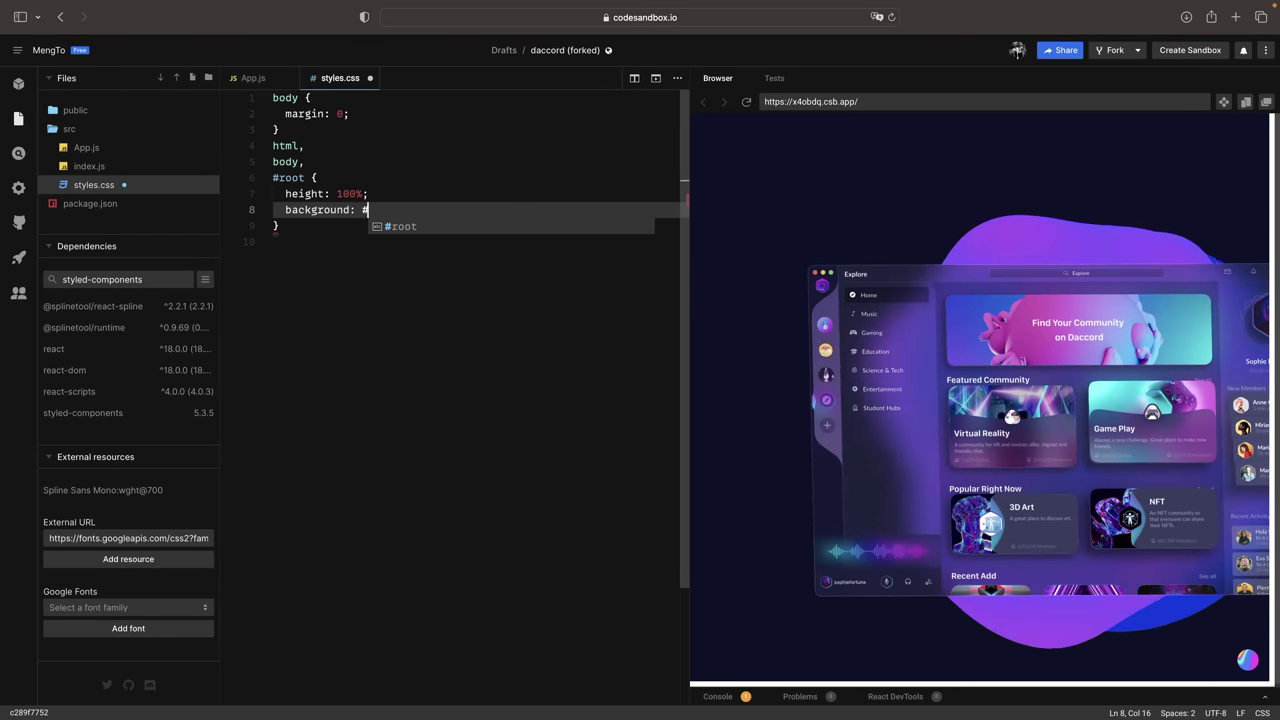
text(;)
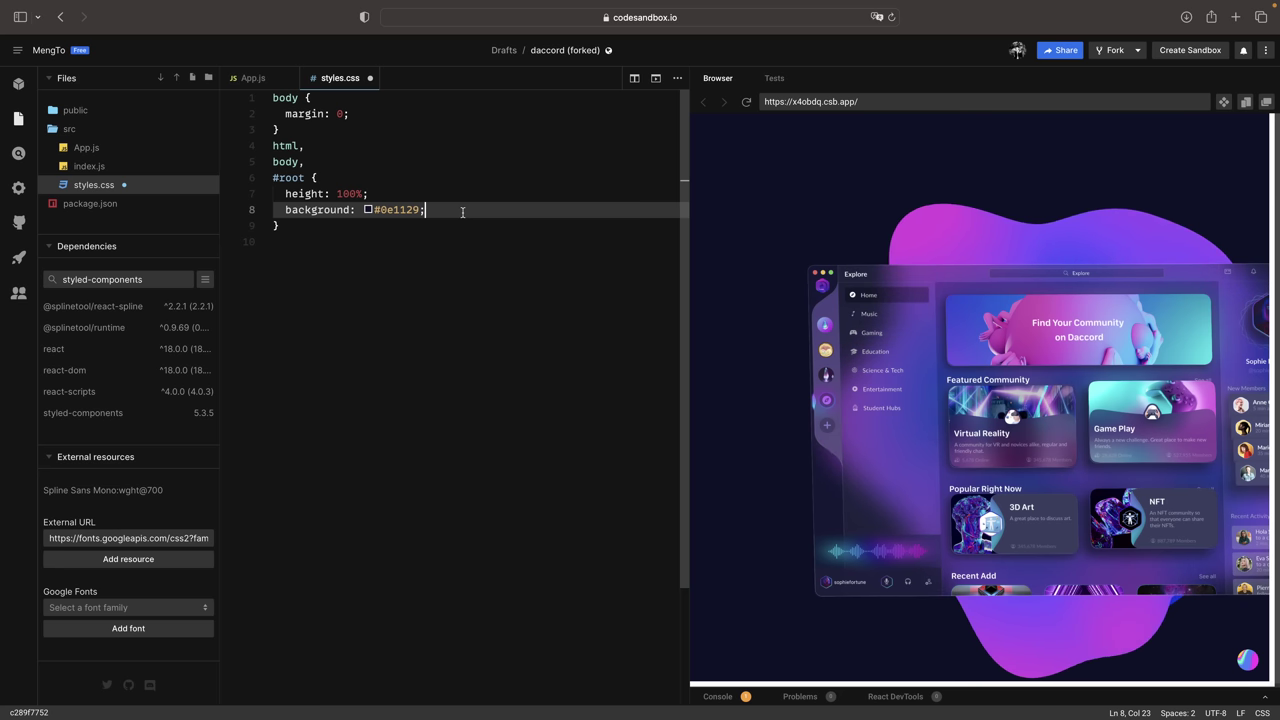
key(ctrl+s)
- Return to App.js and enable the responsive preview, checking the page at the Mobile, Tablet and Desktop presets
click(86, 147)
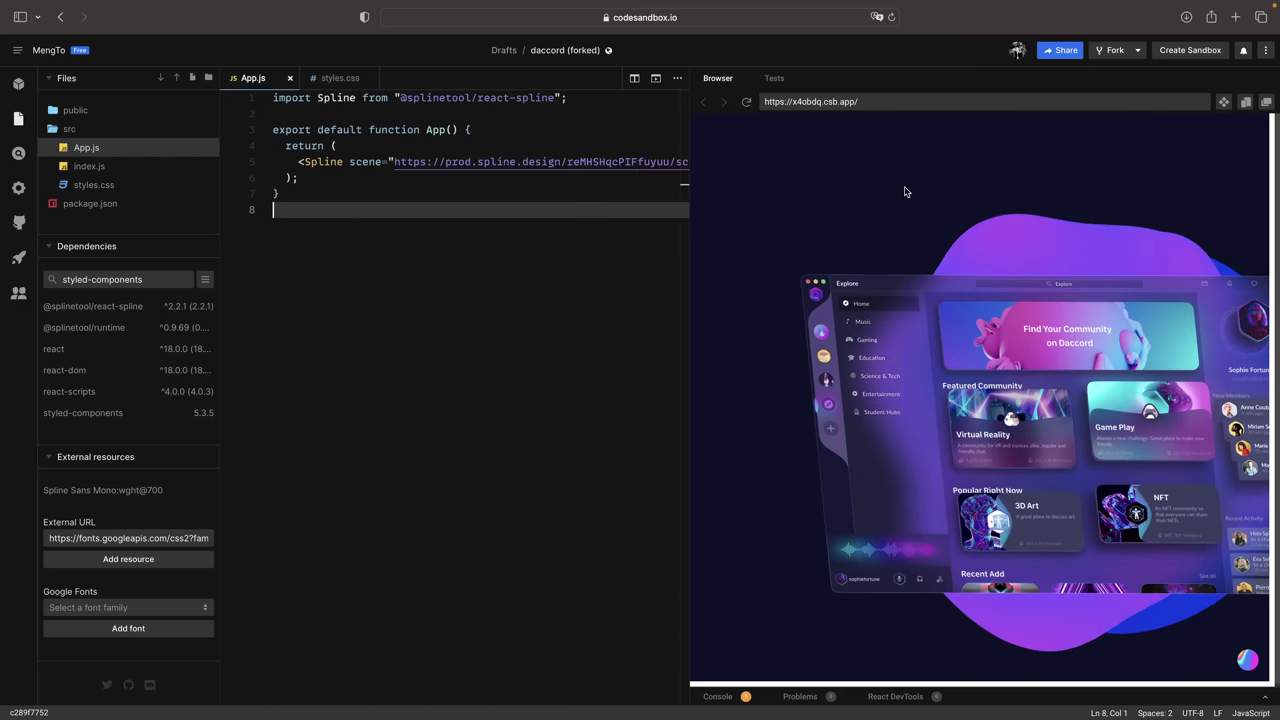
click(1245, 102)
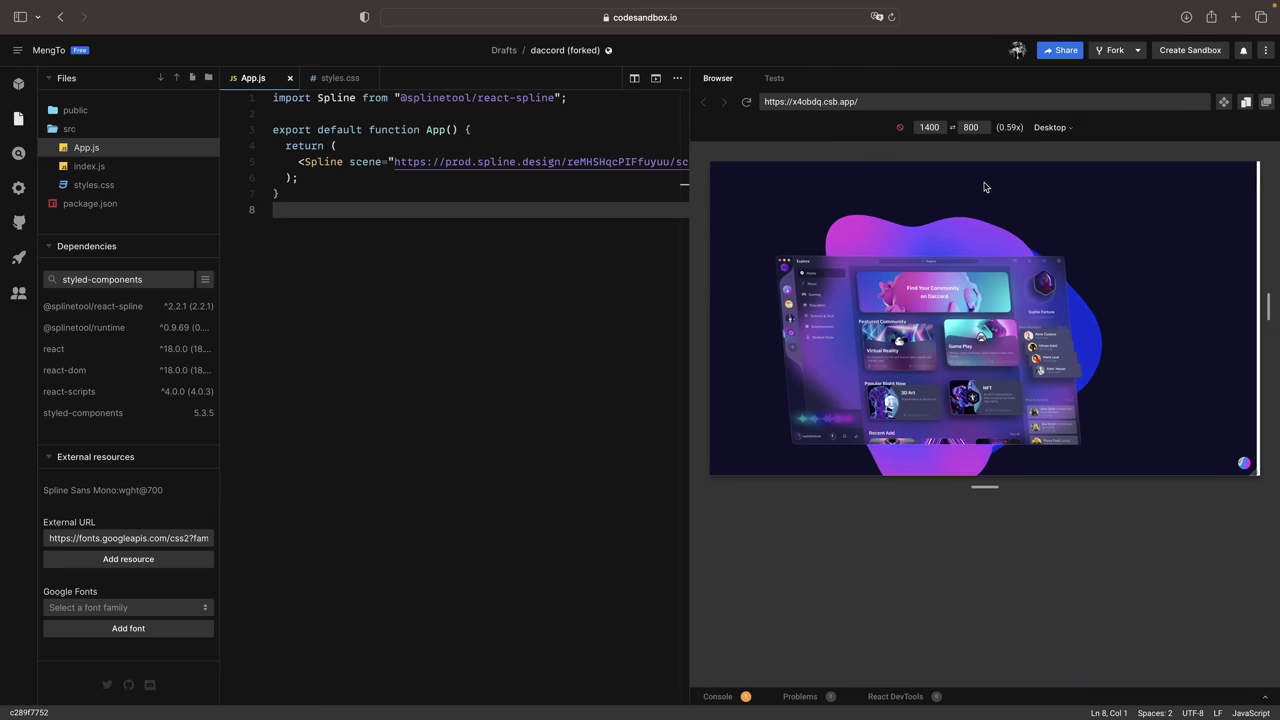
click(1050, 127)
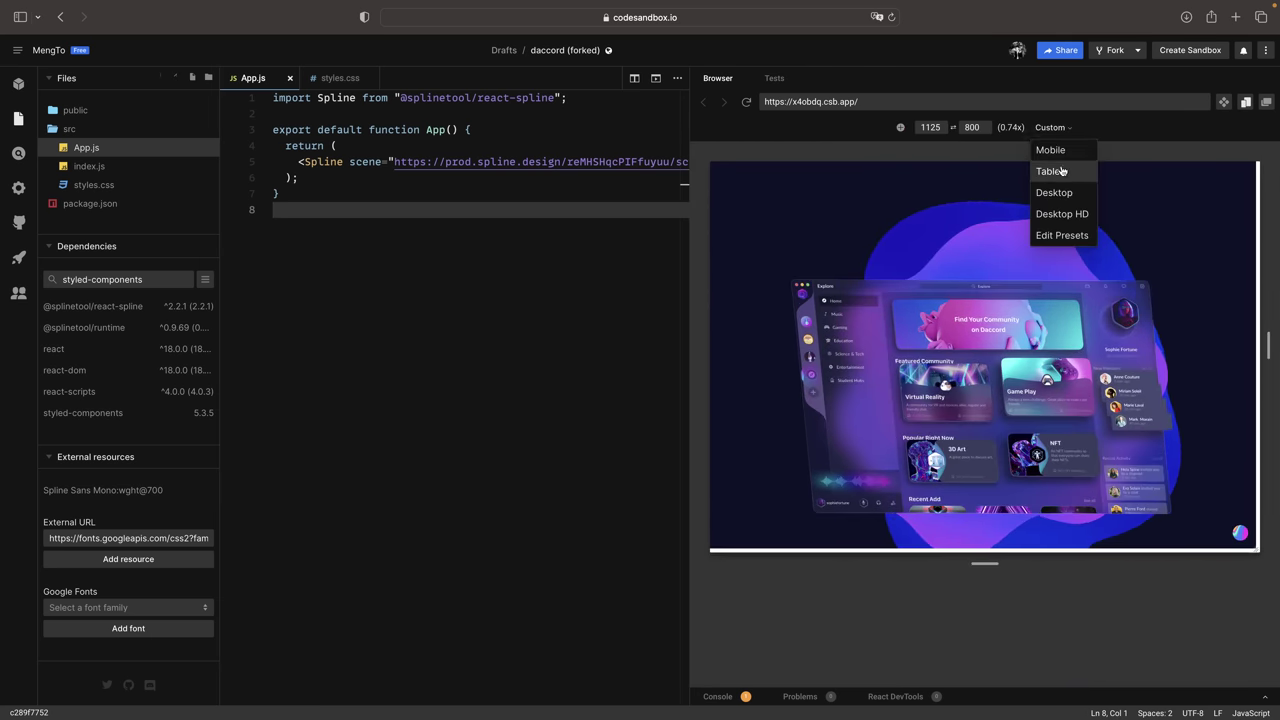
click(1046, 150)
click(1048, 127)
click(1046, 171)
click(1052, 127)
click(1055, 193)
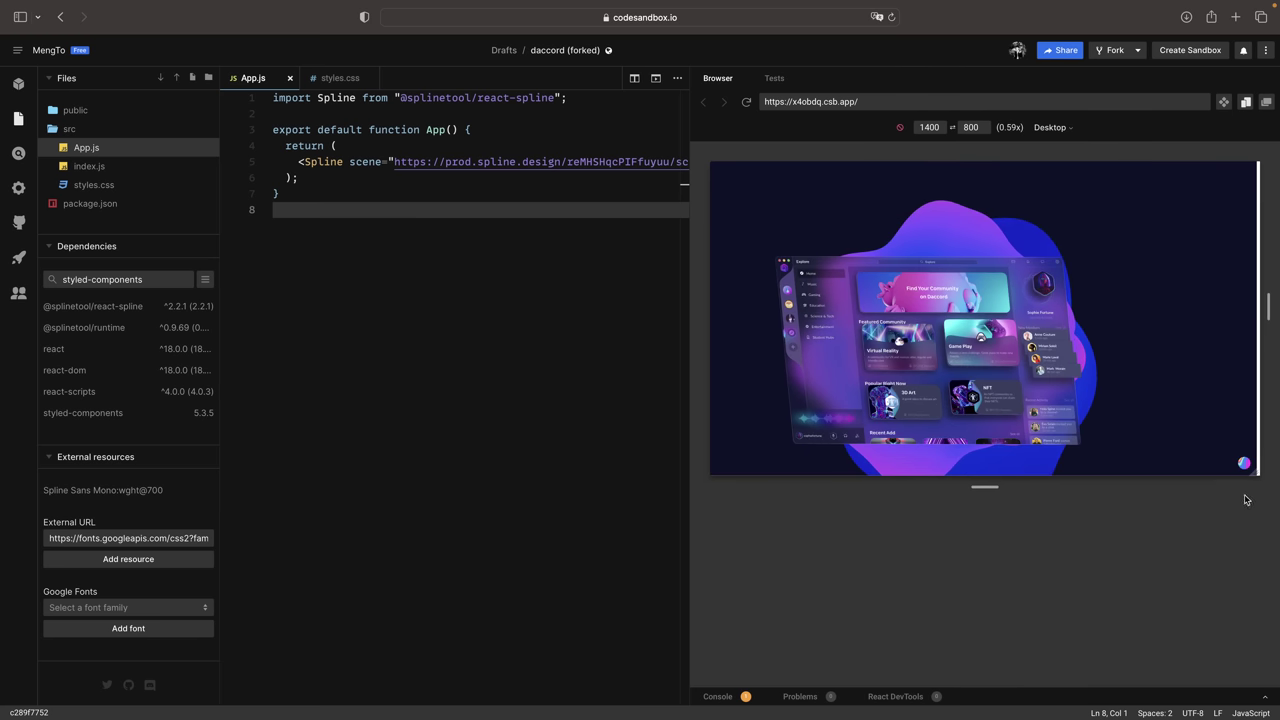
- Resize the responsive preview to about 1295 by 1075 and widen the code editor to fit the Spline scene line
drag(1255, 472, 1112, 634)
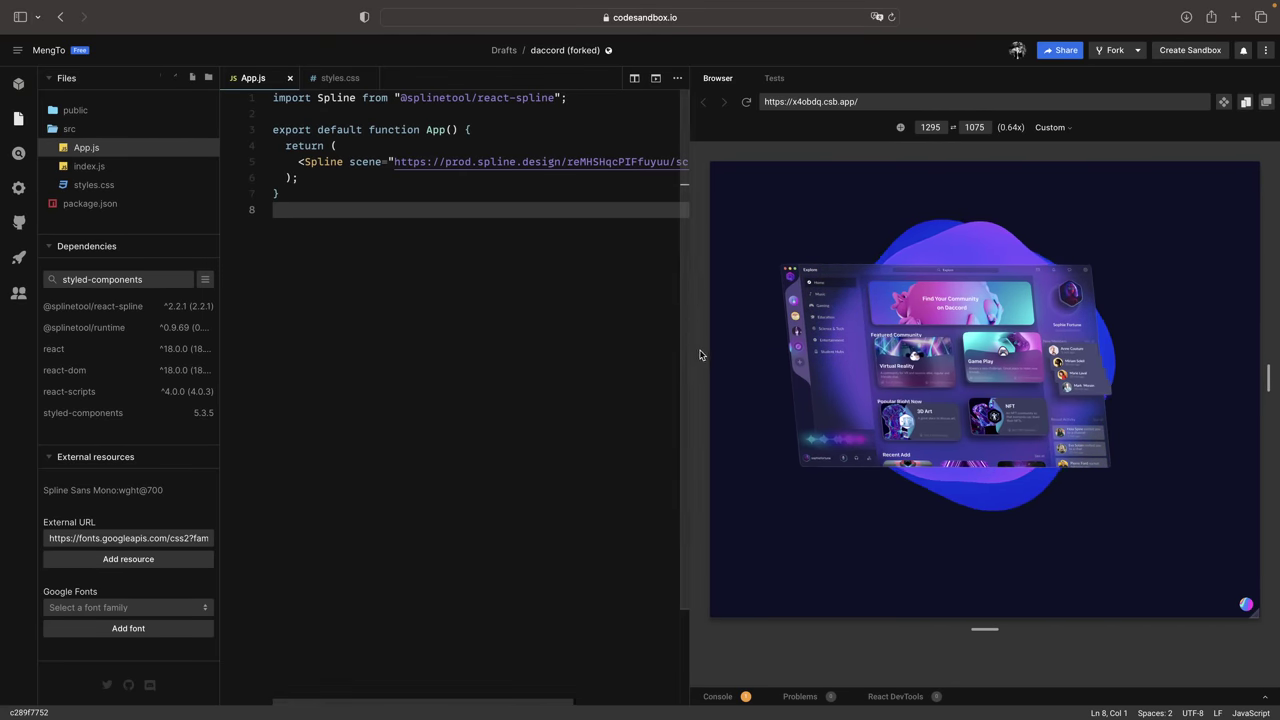
drag(686, 351, 818, 351)
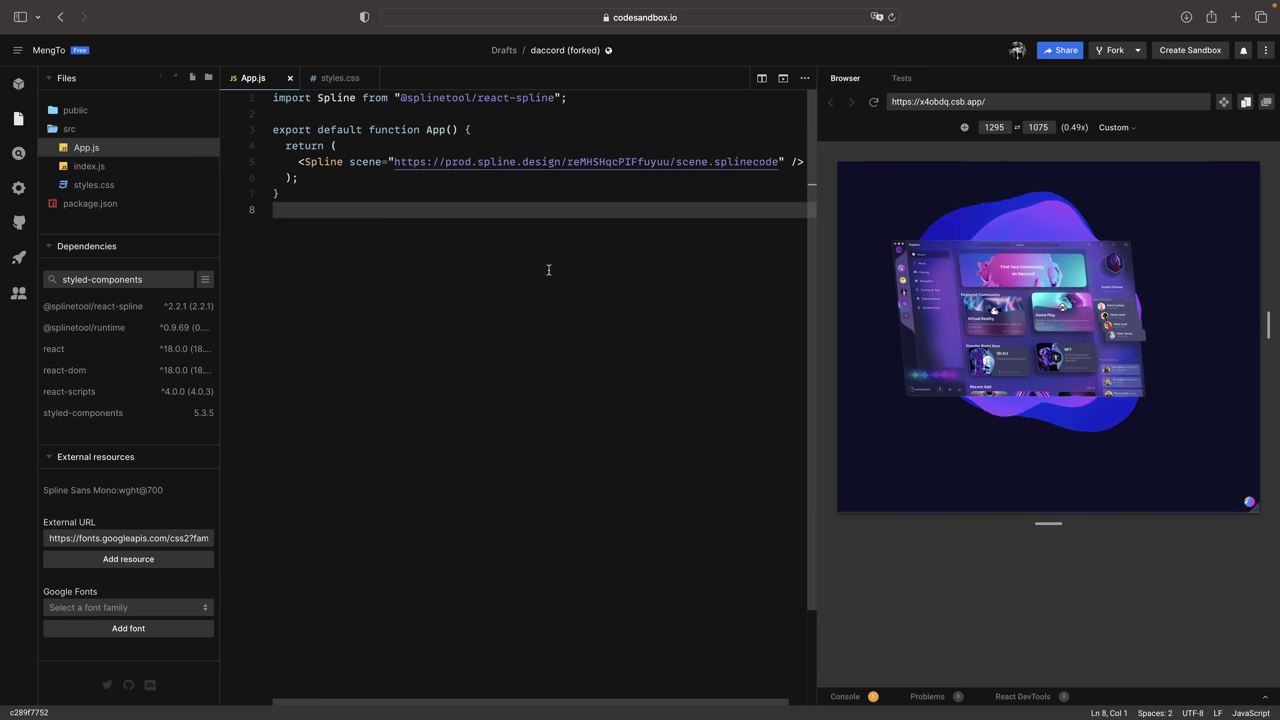
- Import styled from "styled-components" below the Spline import in App.js and save the file
click(572, 97)
key(Return)
text(import styled from )
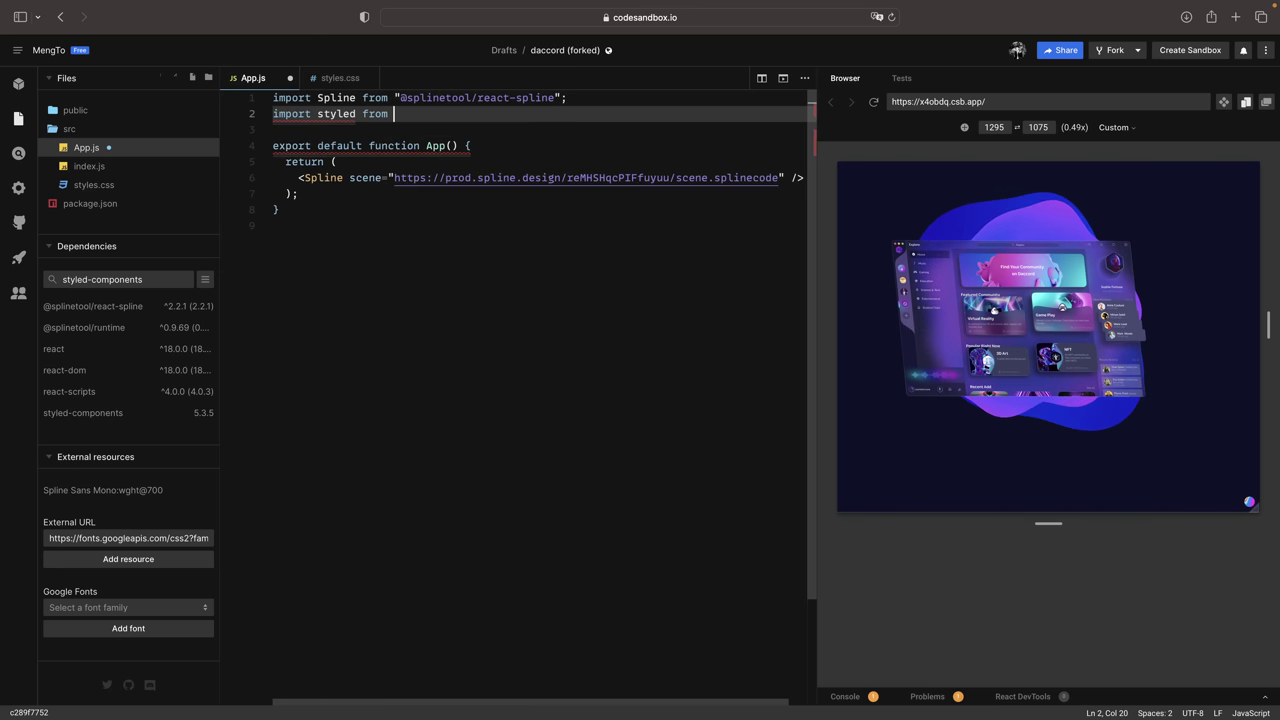
text('sty)
key(Return)
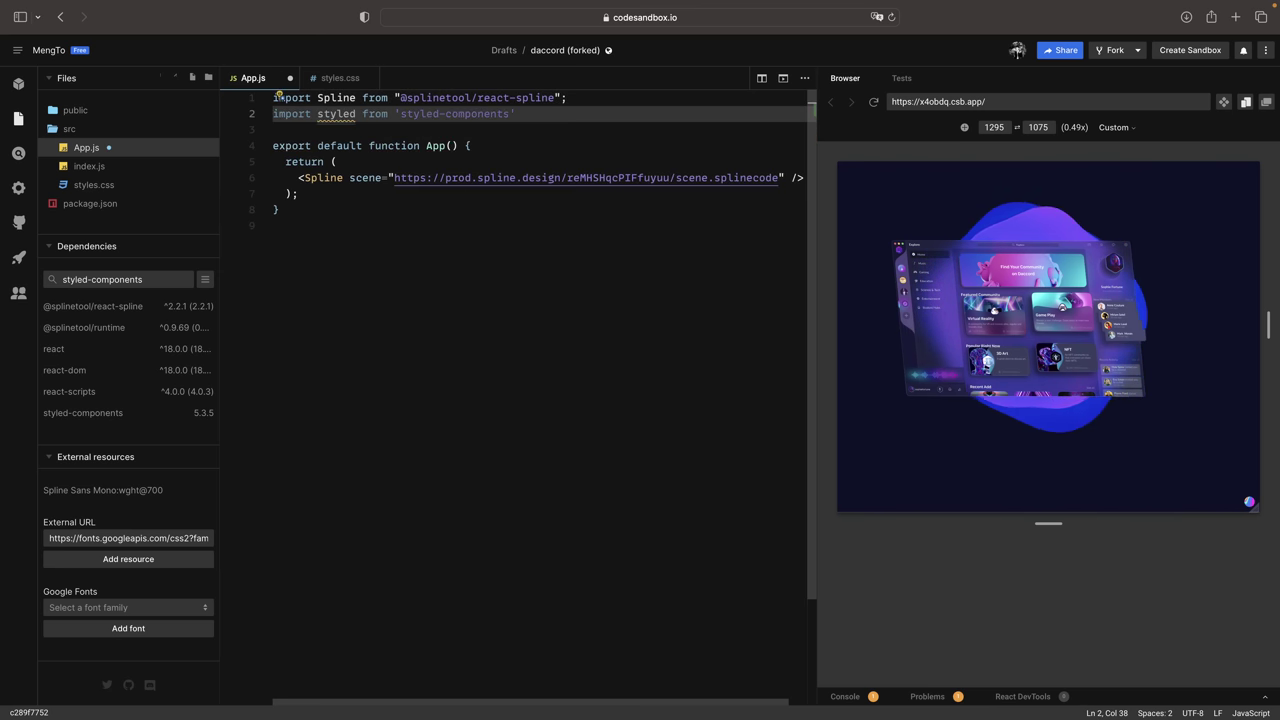
double_click(336, 114)
click(369, 266)
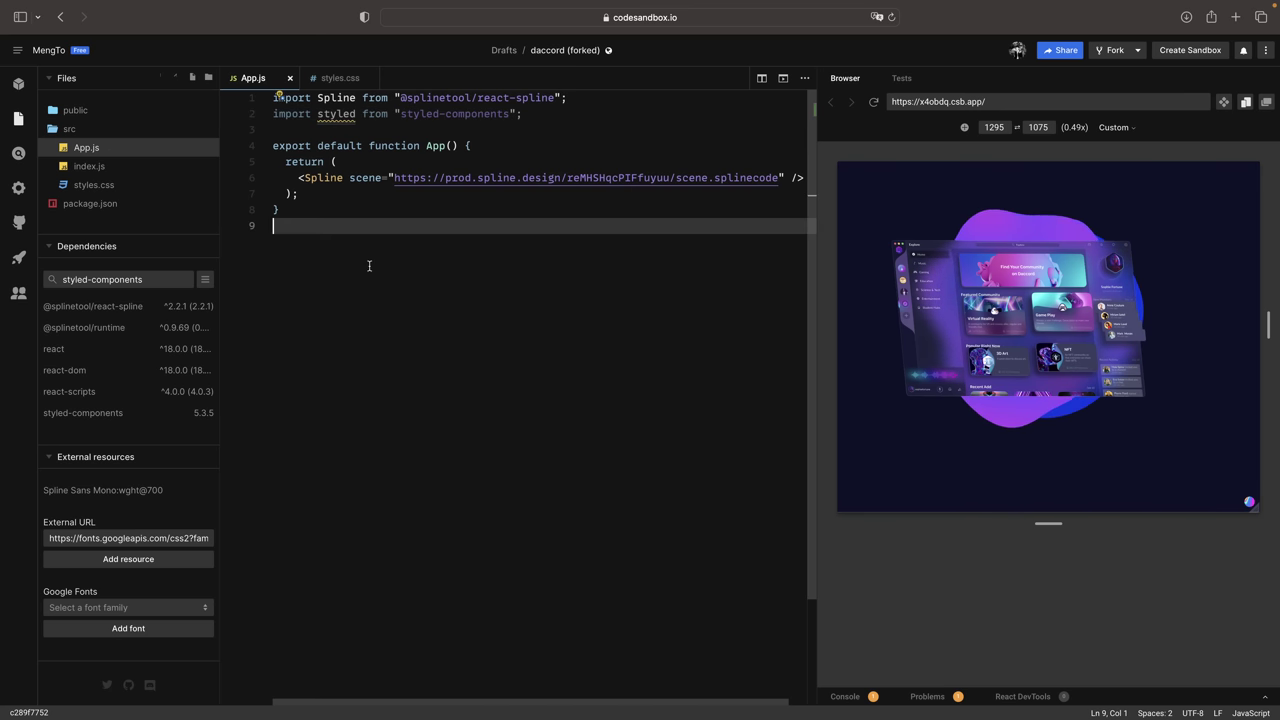
- Wrap the Spline element in the App return with opening and closing Wrapper tags, indent it inside them, and save
click(362, 162)
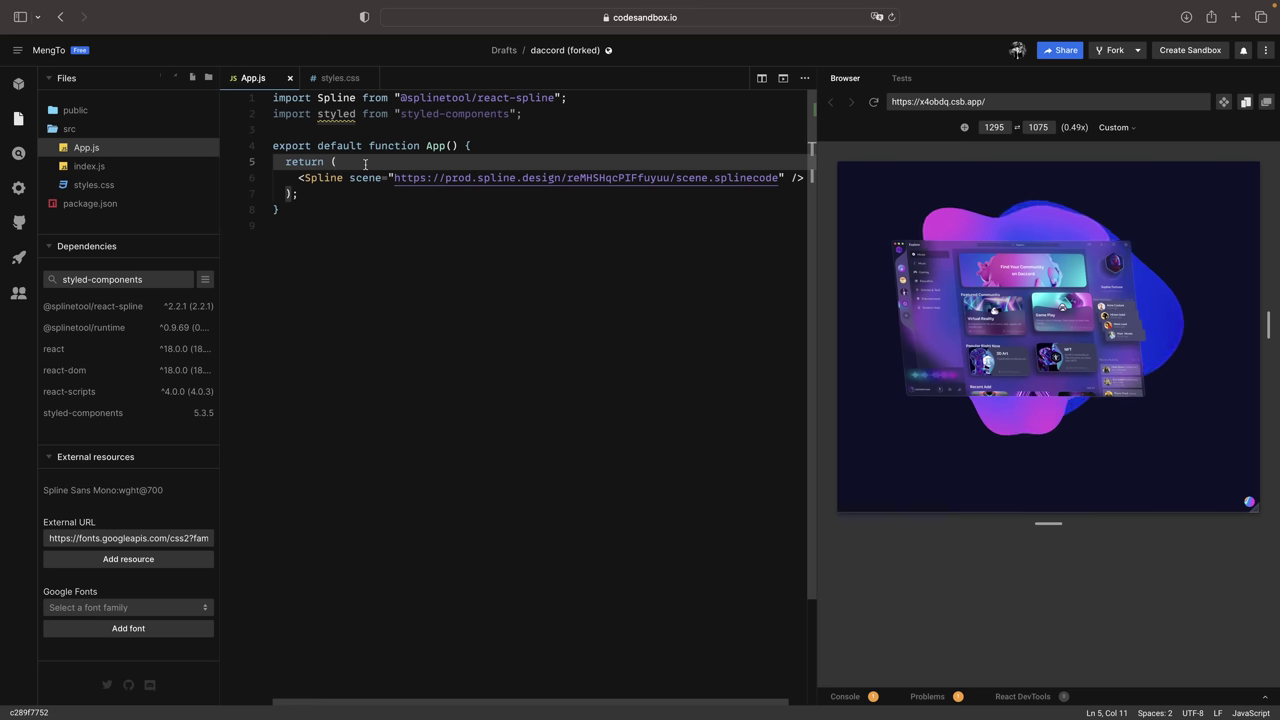
key(Return)
text(<)
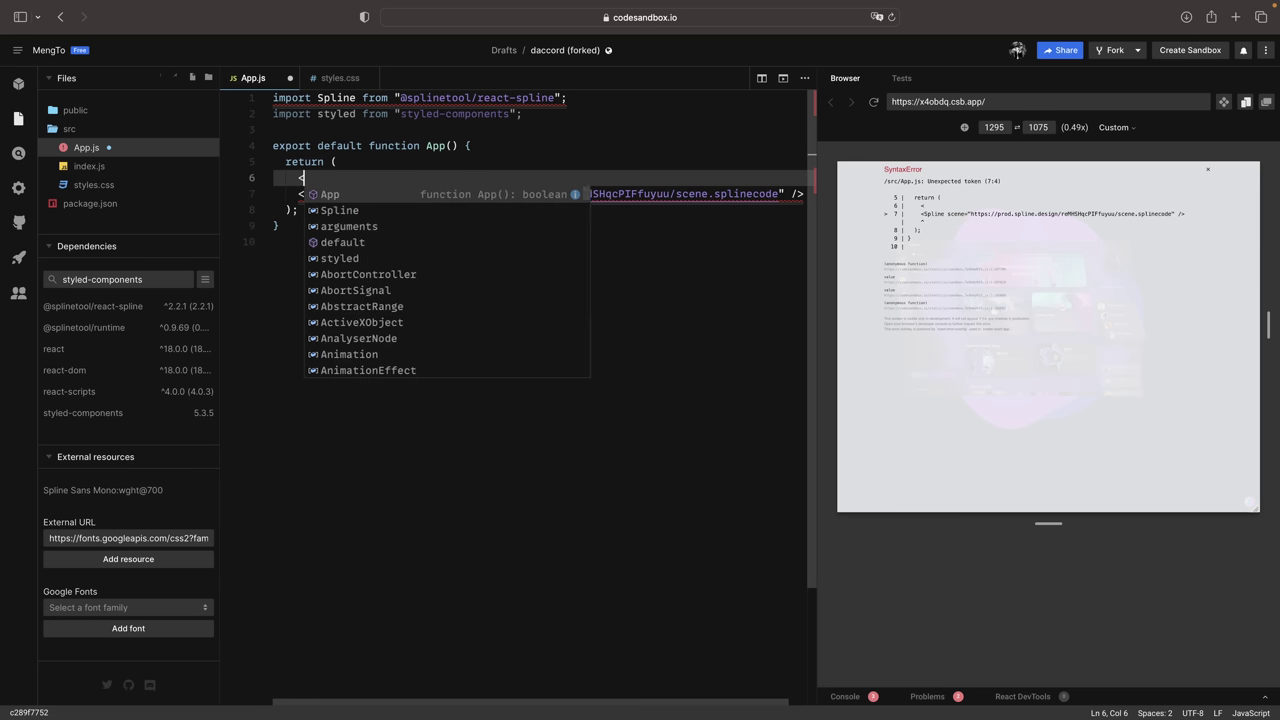
text(Wrapper> </Wrapper>)
key(BackSpace)
key(BackSpace)
key(BackSpace)
key(BackSpace)
key(BackSpace)
key(BackSpace)
key(BackSpace)
key(BackSpace)
key(BackSpace)
key(BackSpace)
key(BackSpace)
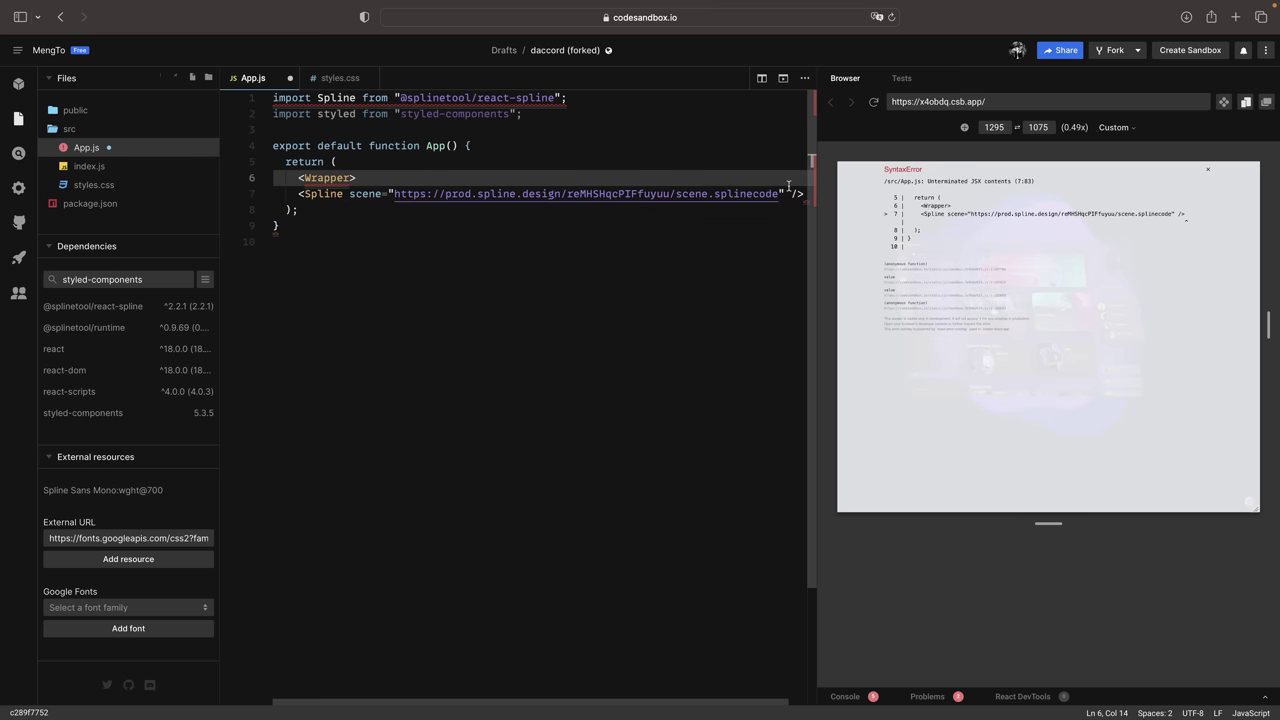
key(Down)
key(Home)
key(Tab)
key(End)
key(Return)
text(</Wrapper>)
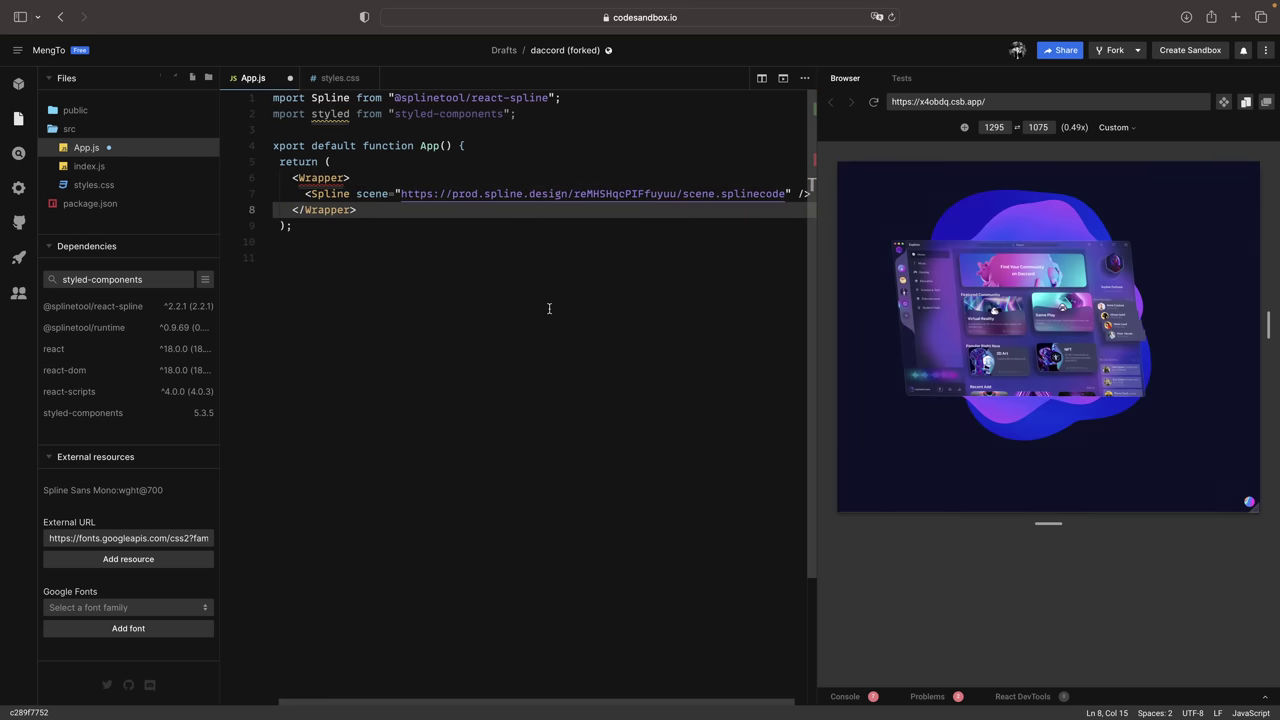
key(cmd+s)
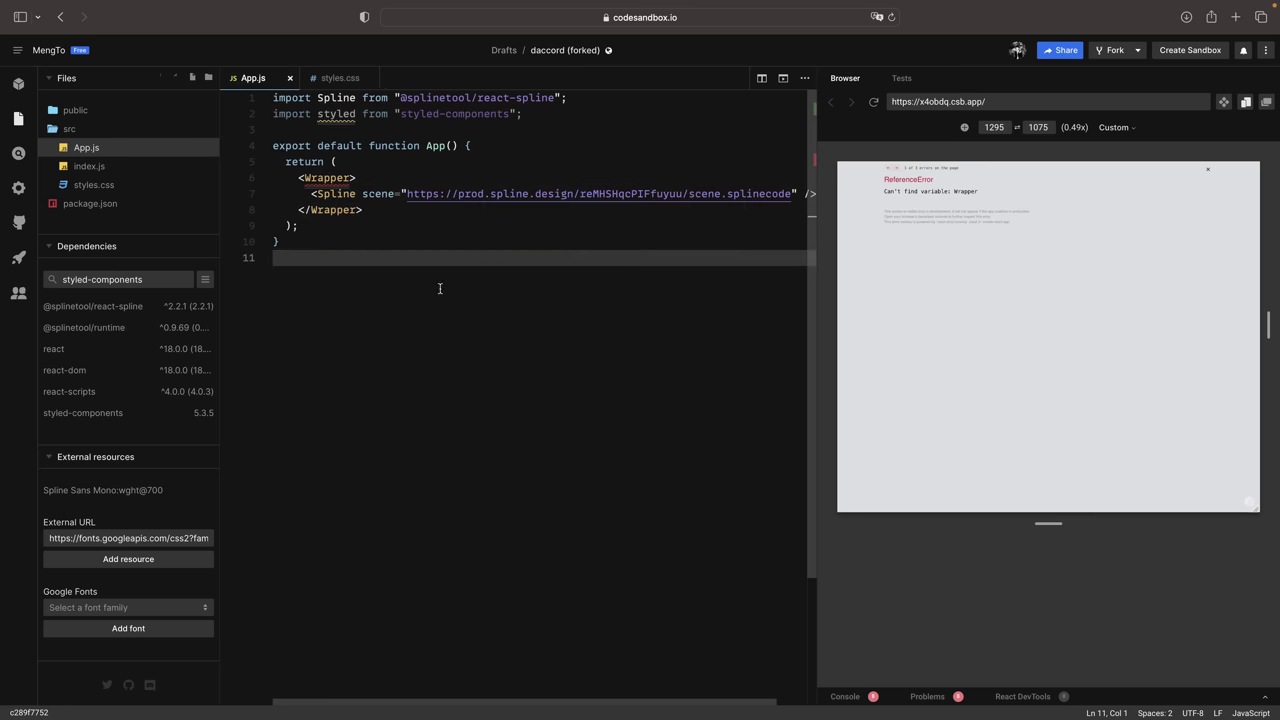
- Declare a Wrapper constant as an empty styled.div template below the App function in App.js
double_click(335, 185)
click(352, 300)
key(Return)
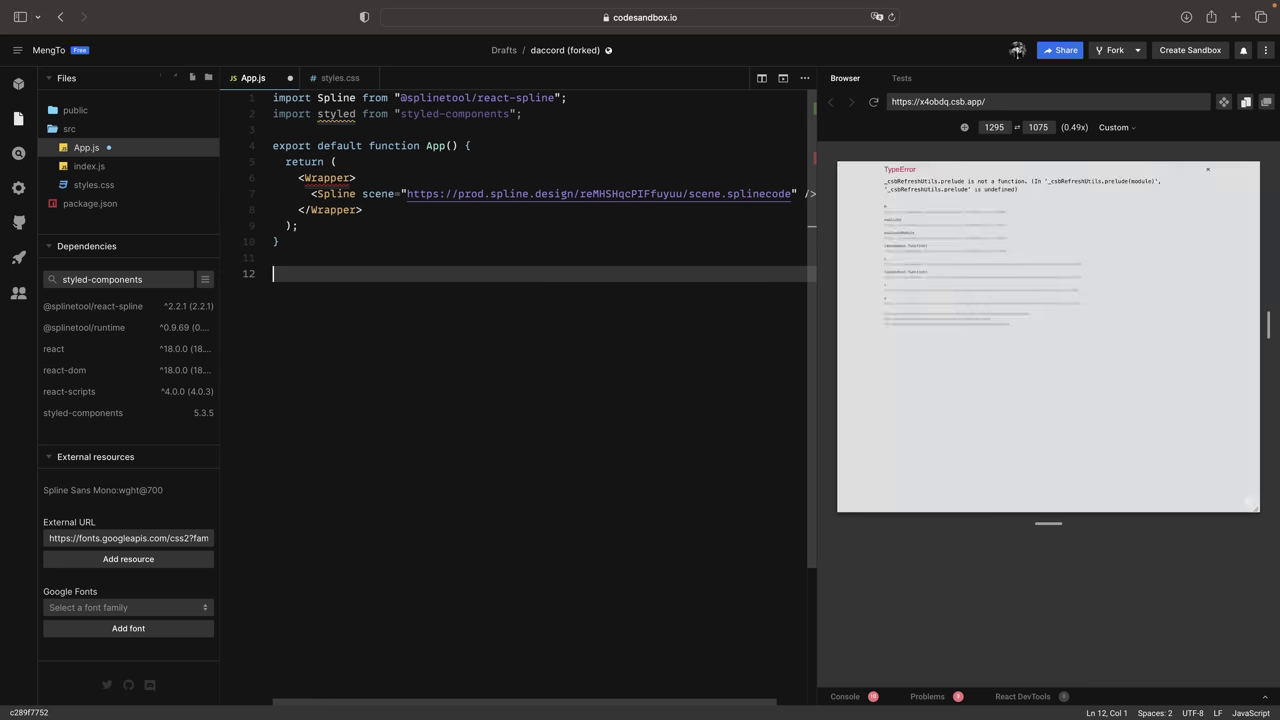
text(const W)
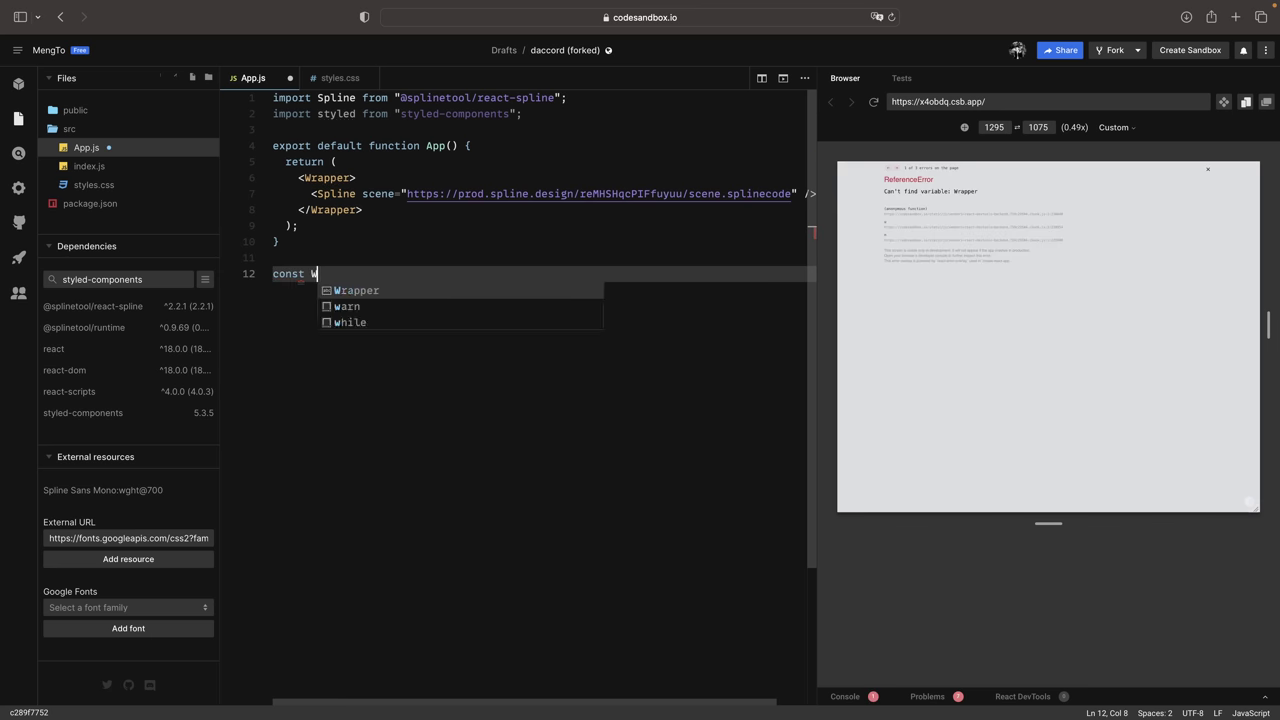
text(rapper = sty)
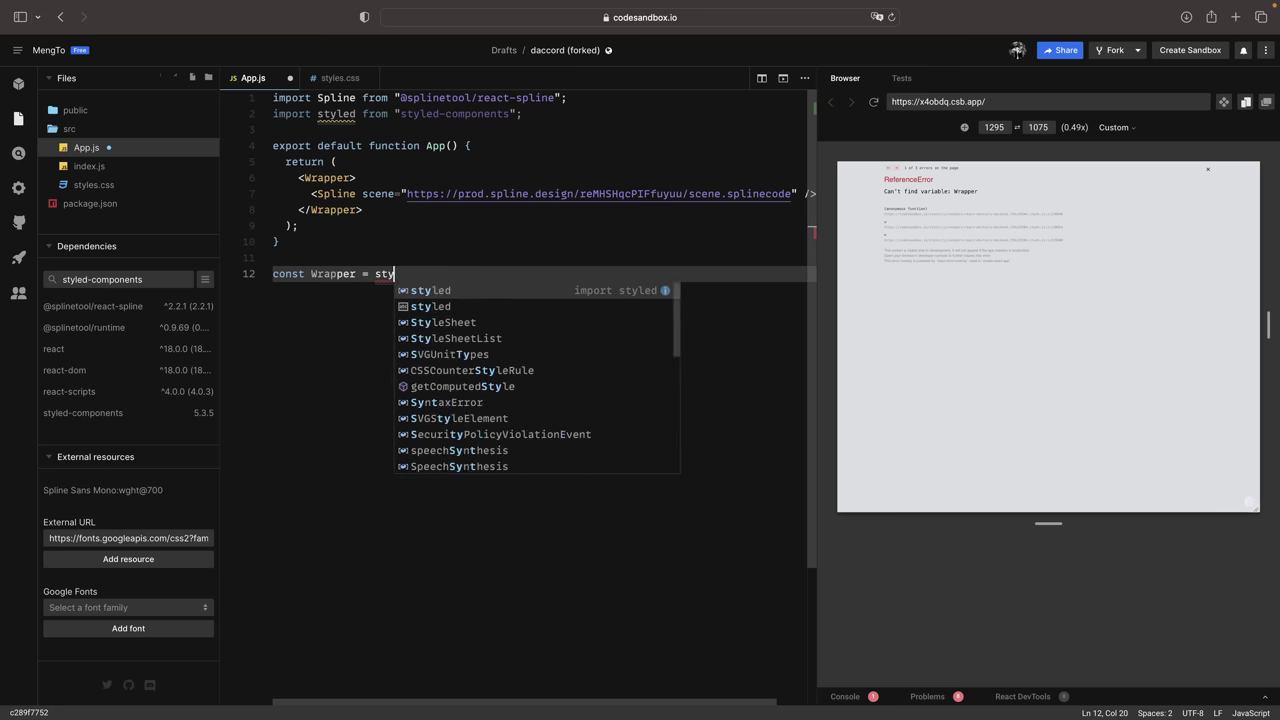
text(led.div`)
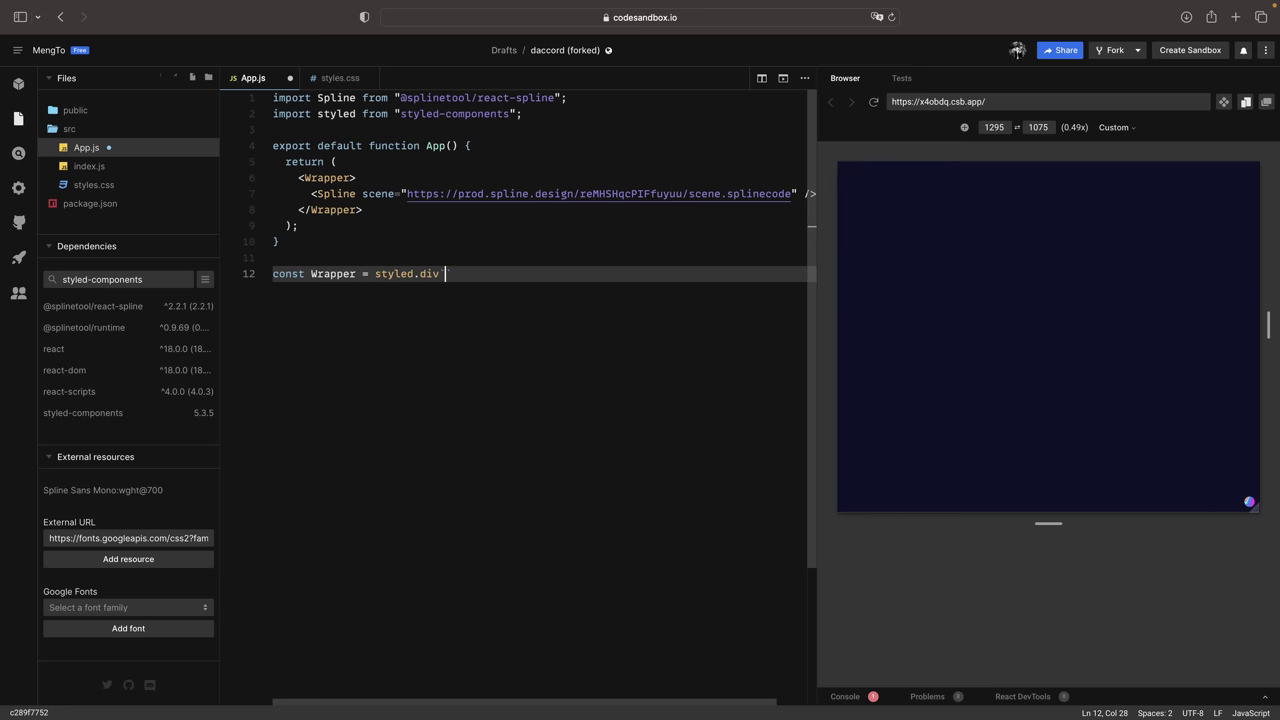
key(Return)
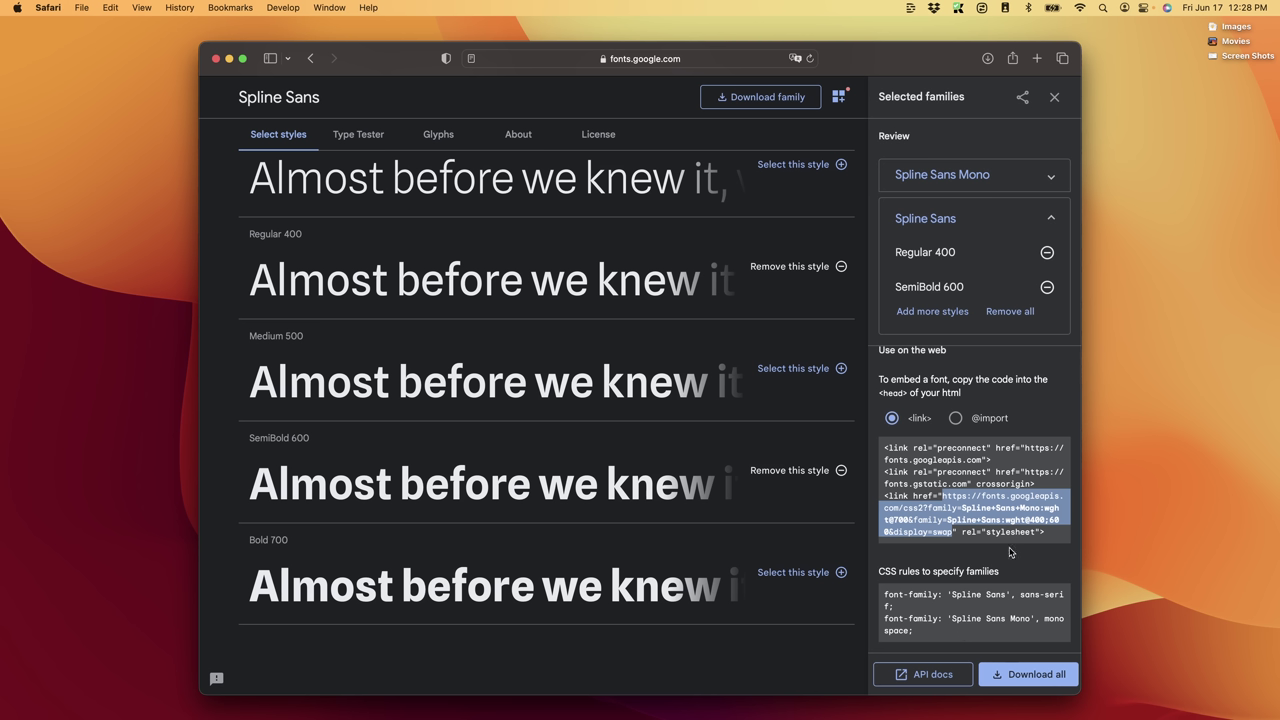
- Copy the 'Spline Sans', sans-serif font-family rule from Google Fonts into the Wrapper styles in CodeSandbox
click(1010, 552)
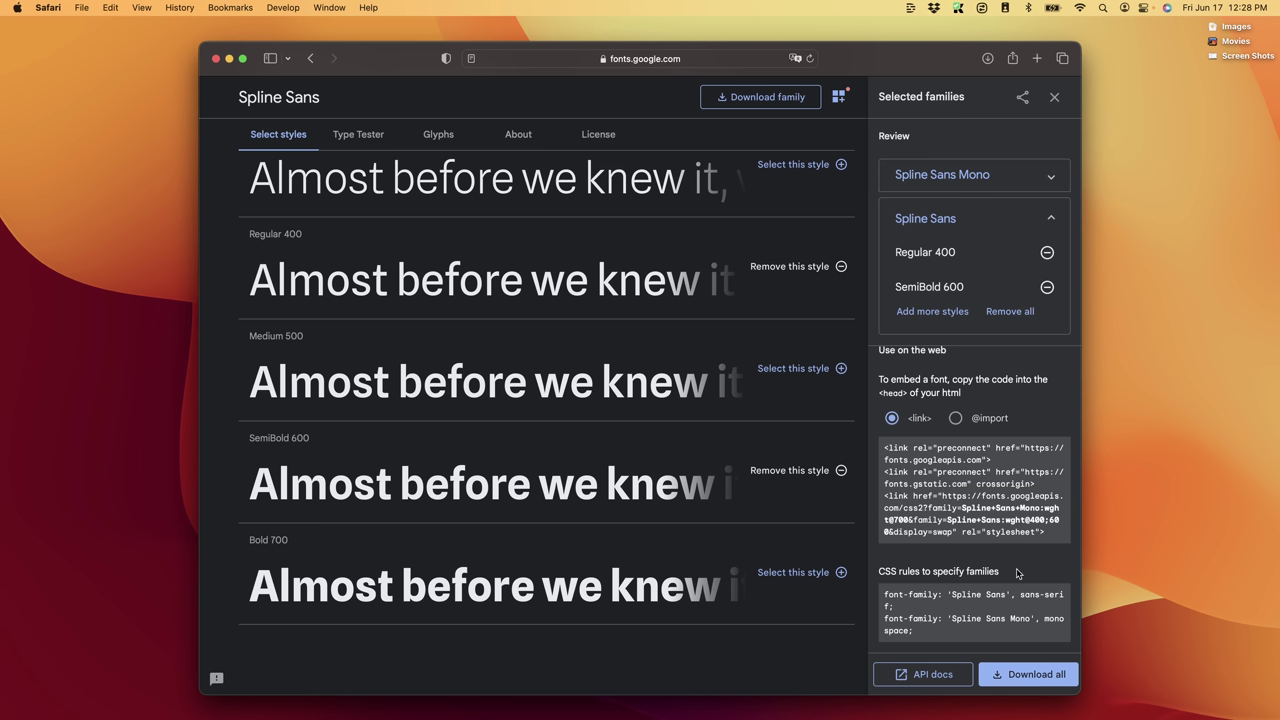
drag(918, 609, 882, 592)
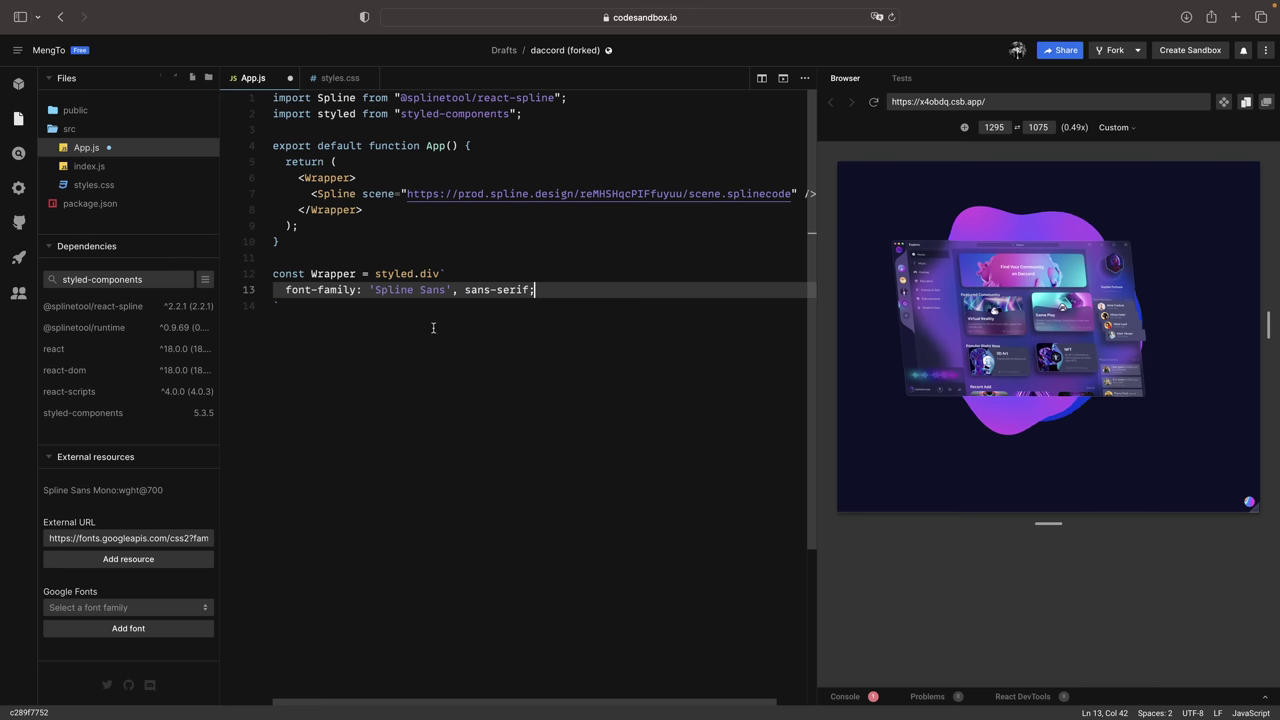
key(Return)
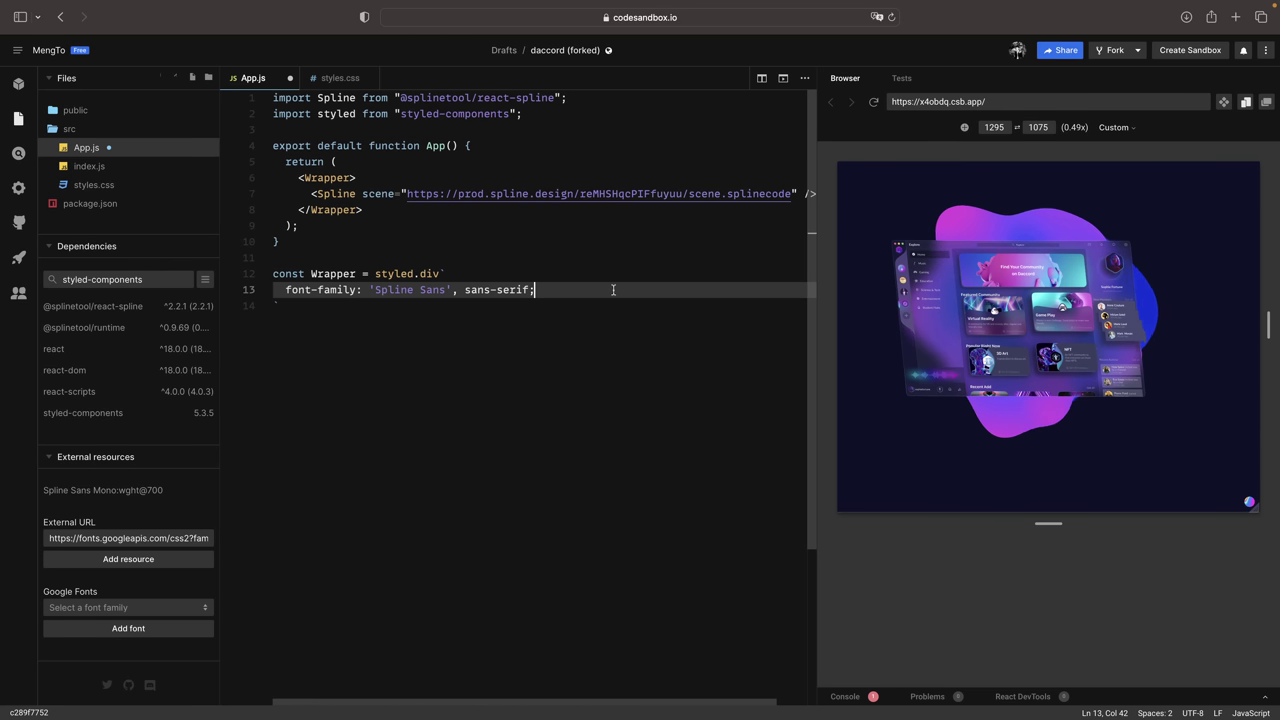
- Add font-size: 16px and color: white to the Wrapper styles below the font-family rule
text(font-si)
key(Return)
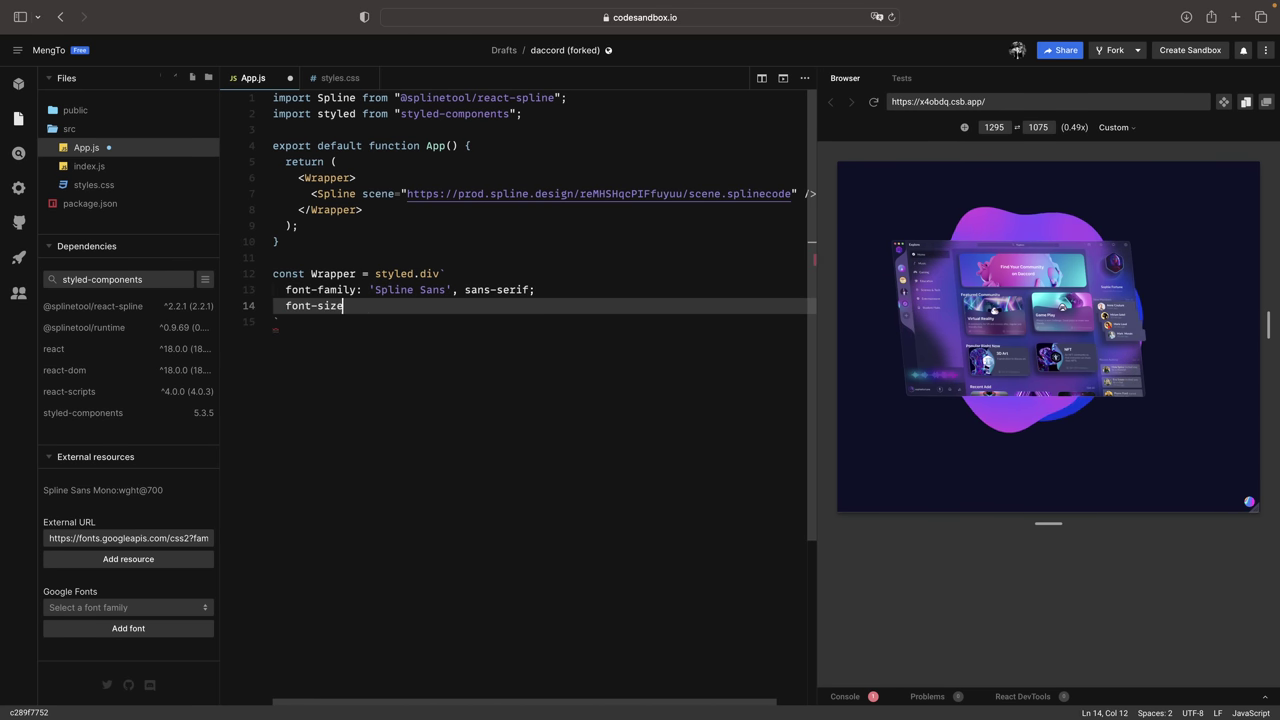
text(16px;)
key(Return)
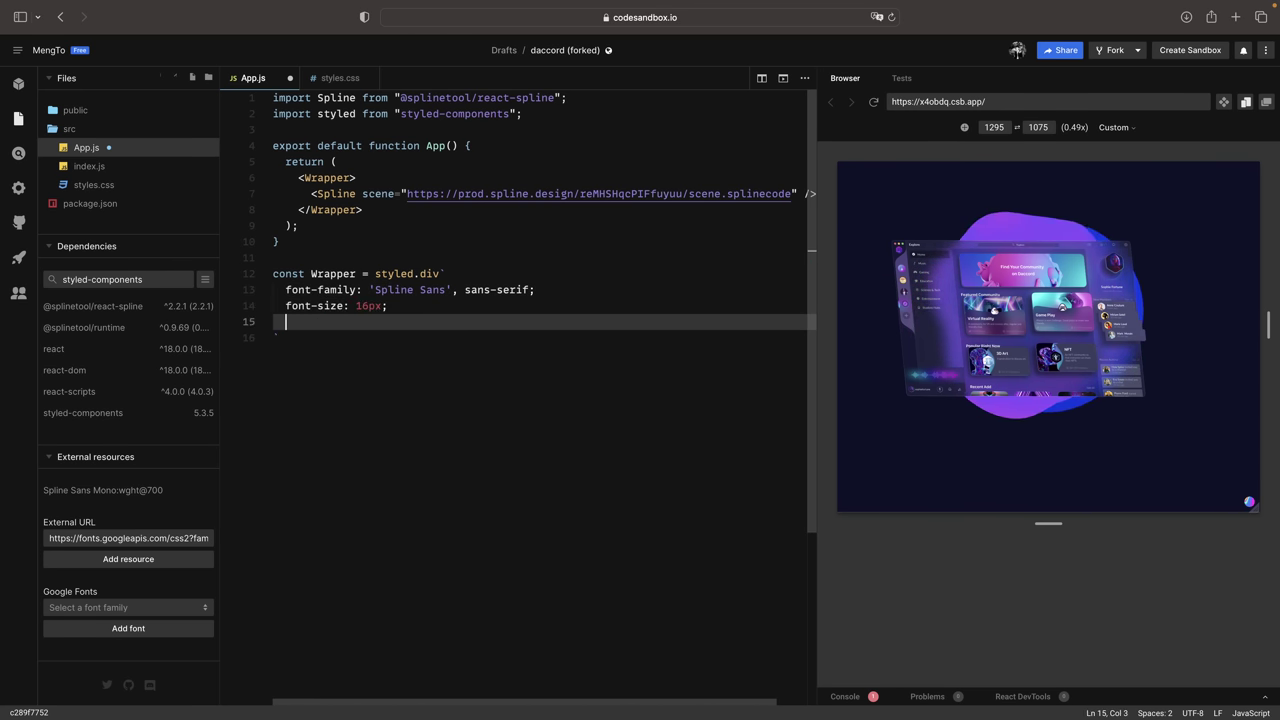
text(colo)
key(Return)
text(white;)
key(Return)
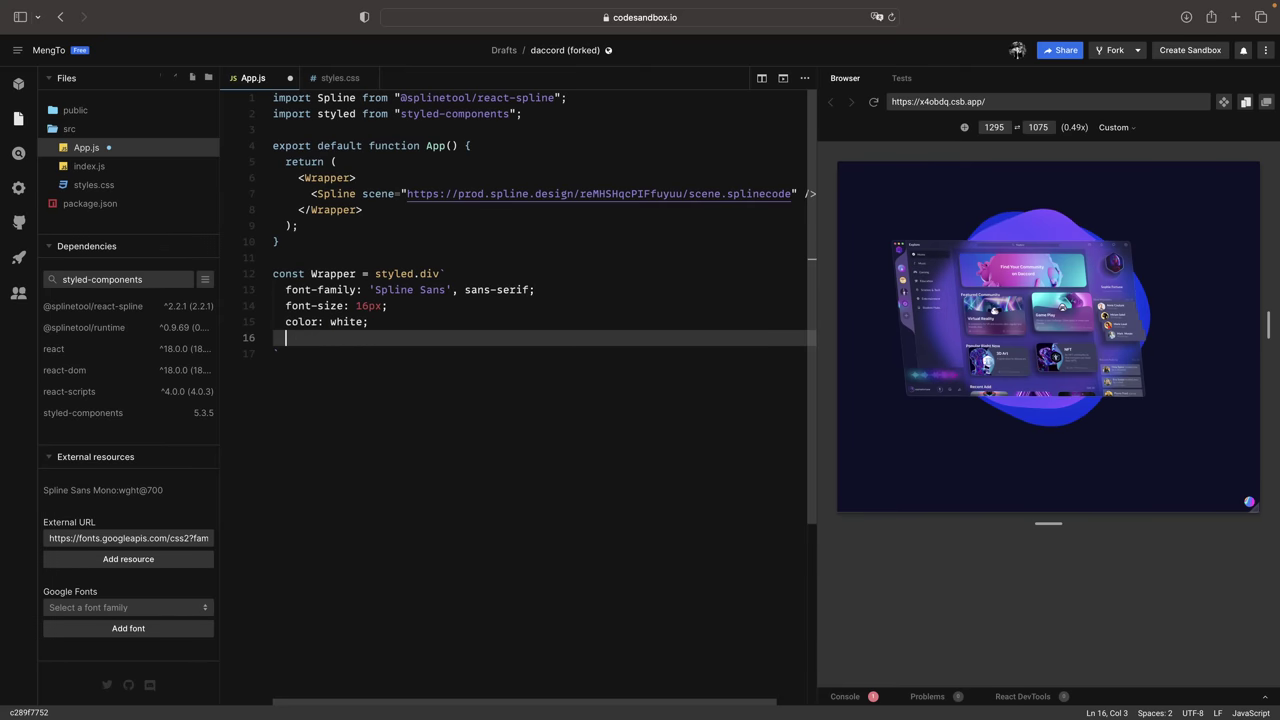
text(margin)
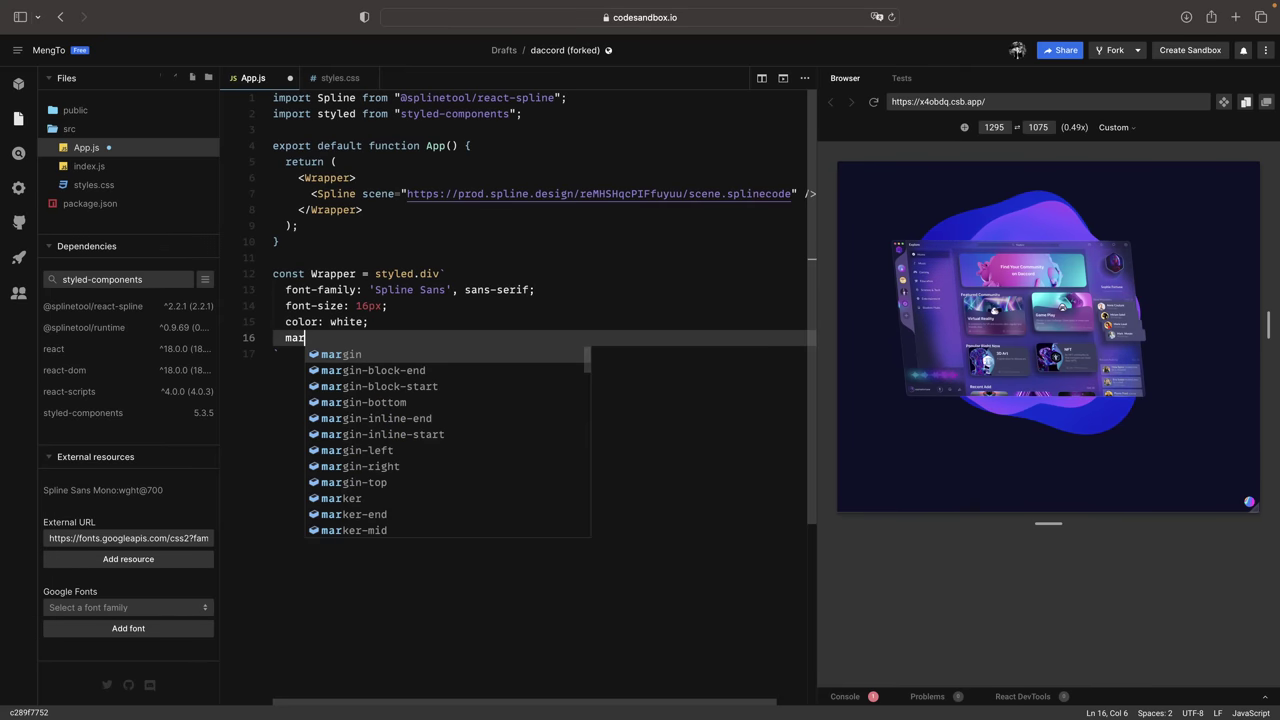
key(Return)
text(0 auto;)
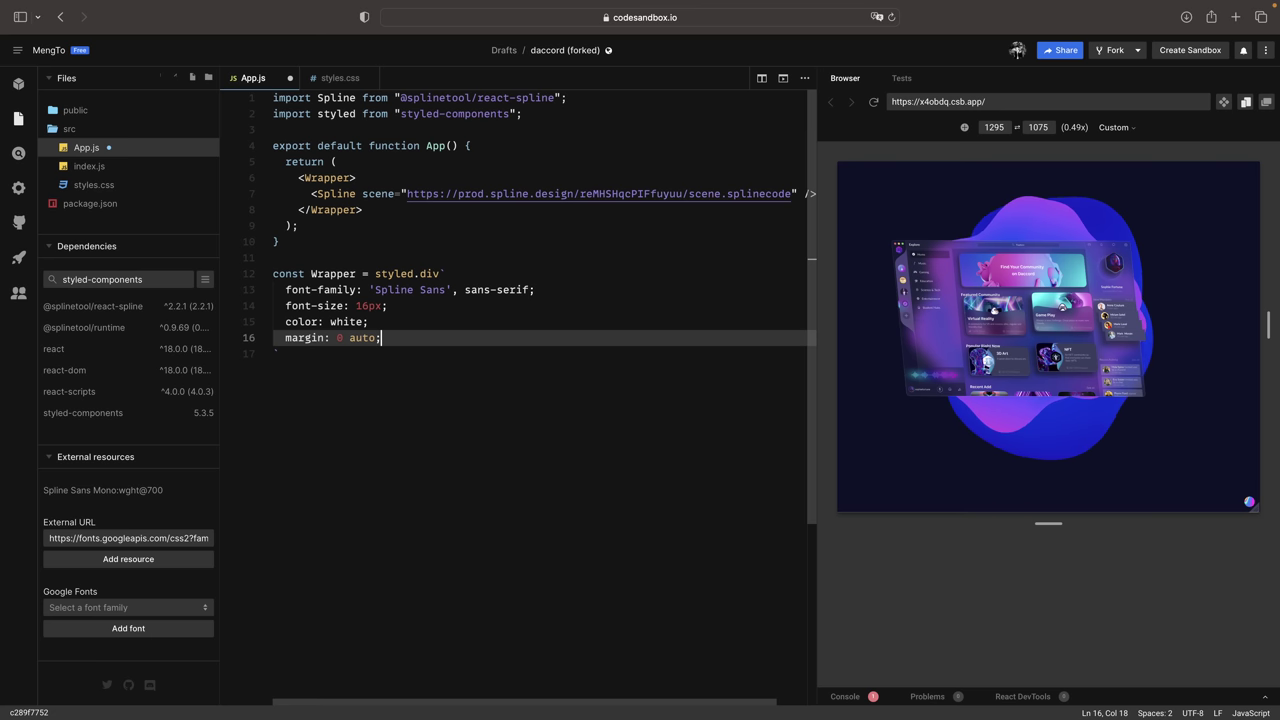
key(super+z)
key(super+z)
key(super+z)
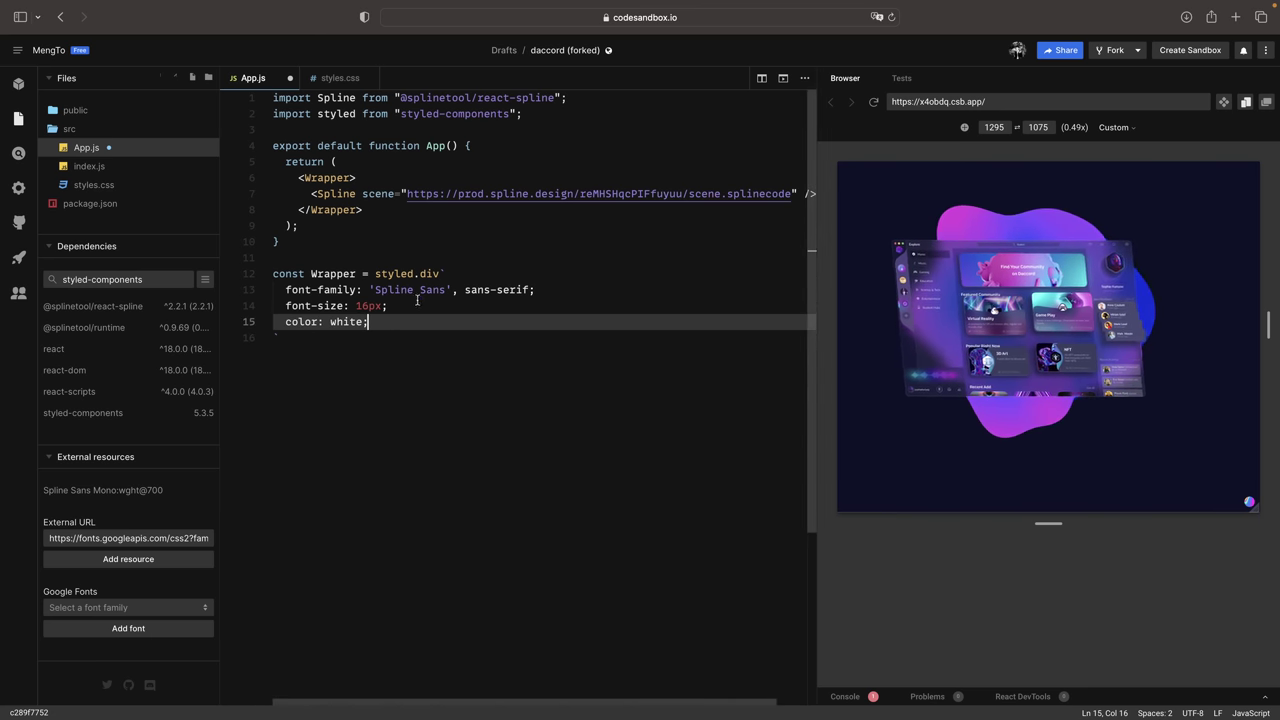
- Give the Spline element in the App return the attribute className="spline" before its scene attribute
double_click(343, 273)
click(448, 310)
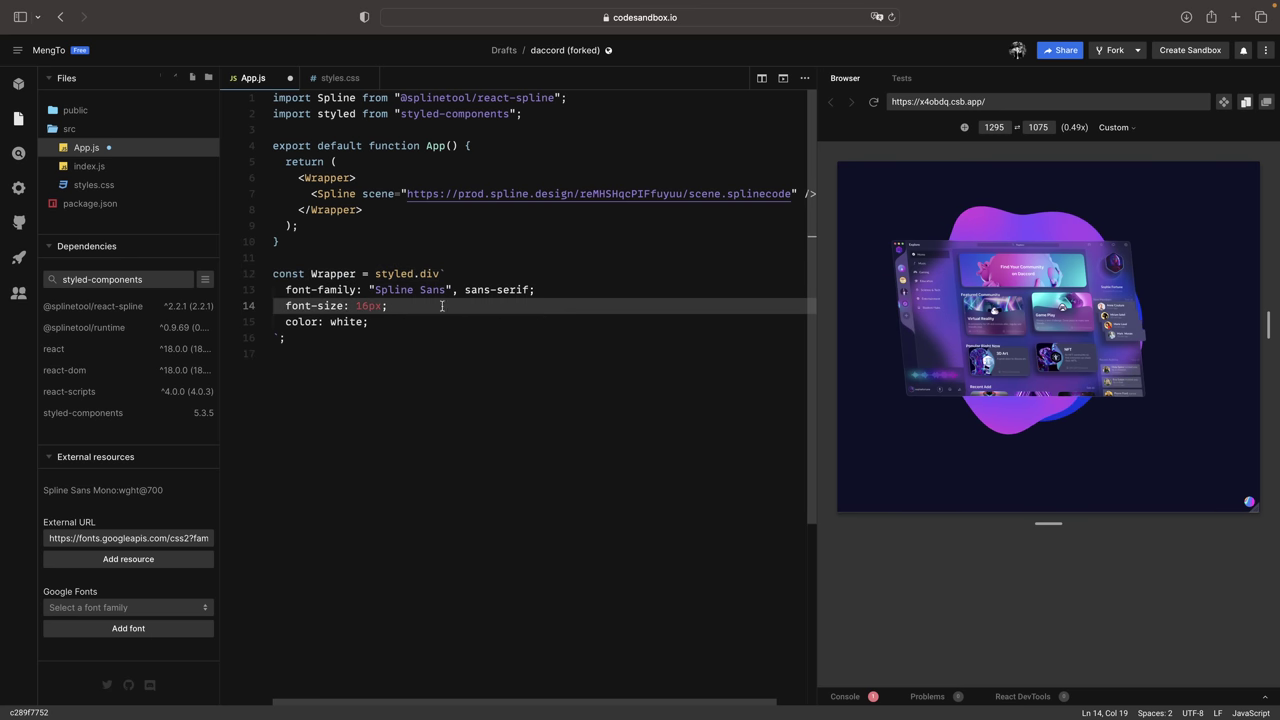
click(360, 194)
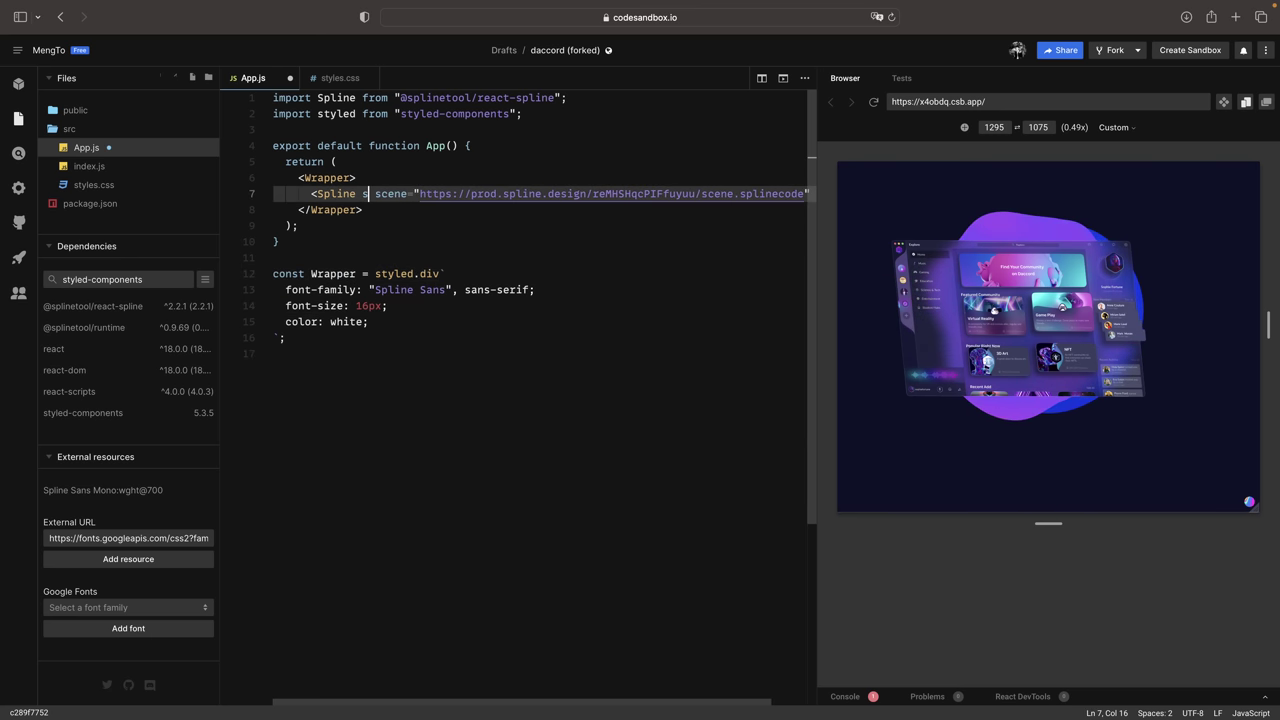
text(className=)
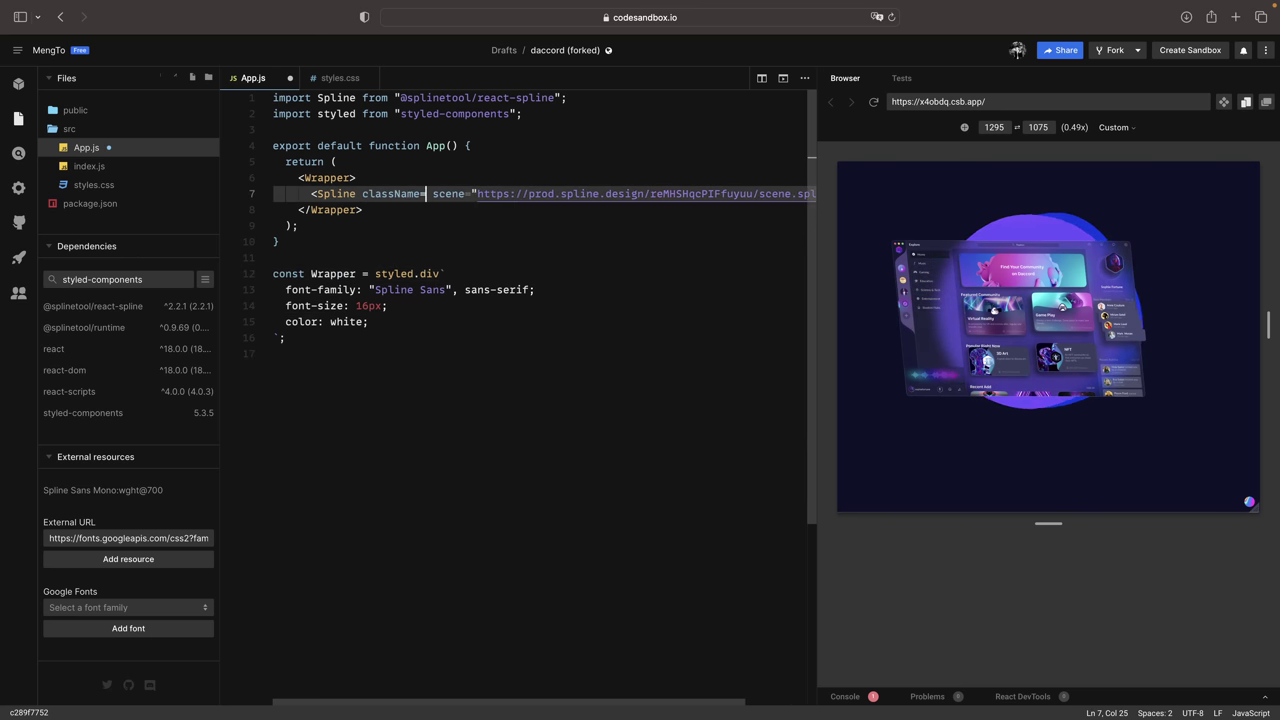
text("spline)
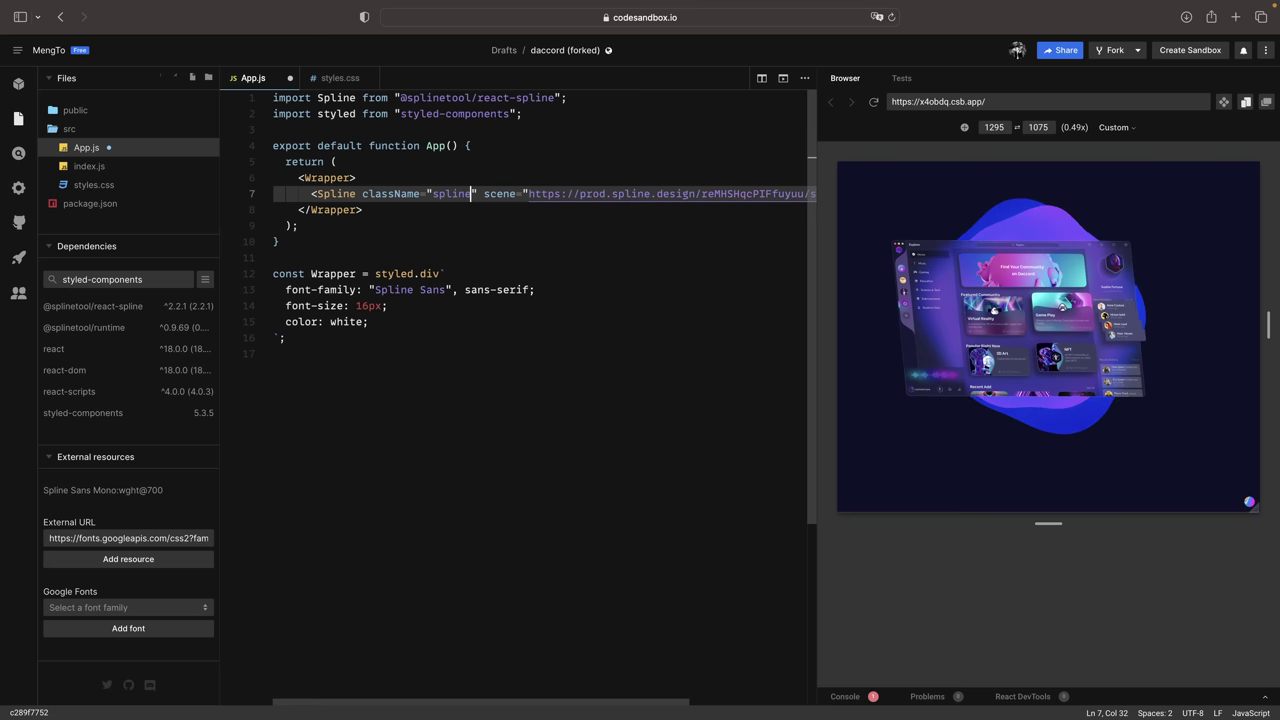
- Add a nested .spline rule with position: absolute at the end of the Wrapper styles
double_click(458, 194)
click(424, 321)
key(Return)
key(Return)
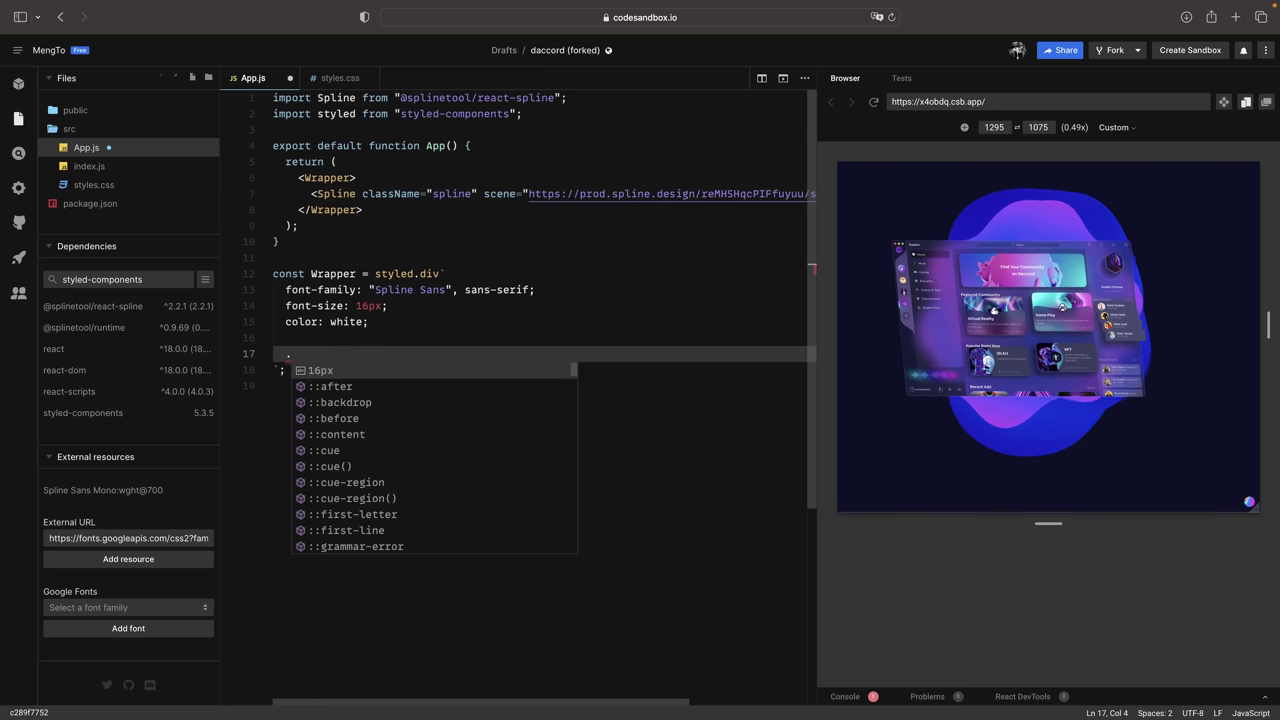
text(.)
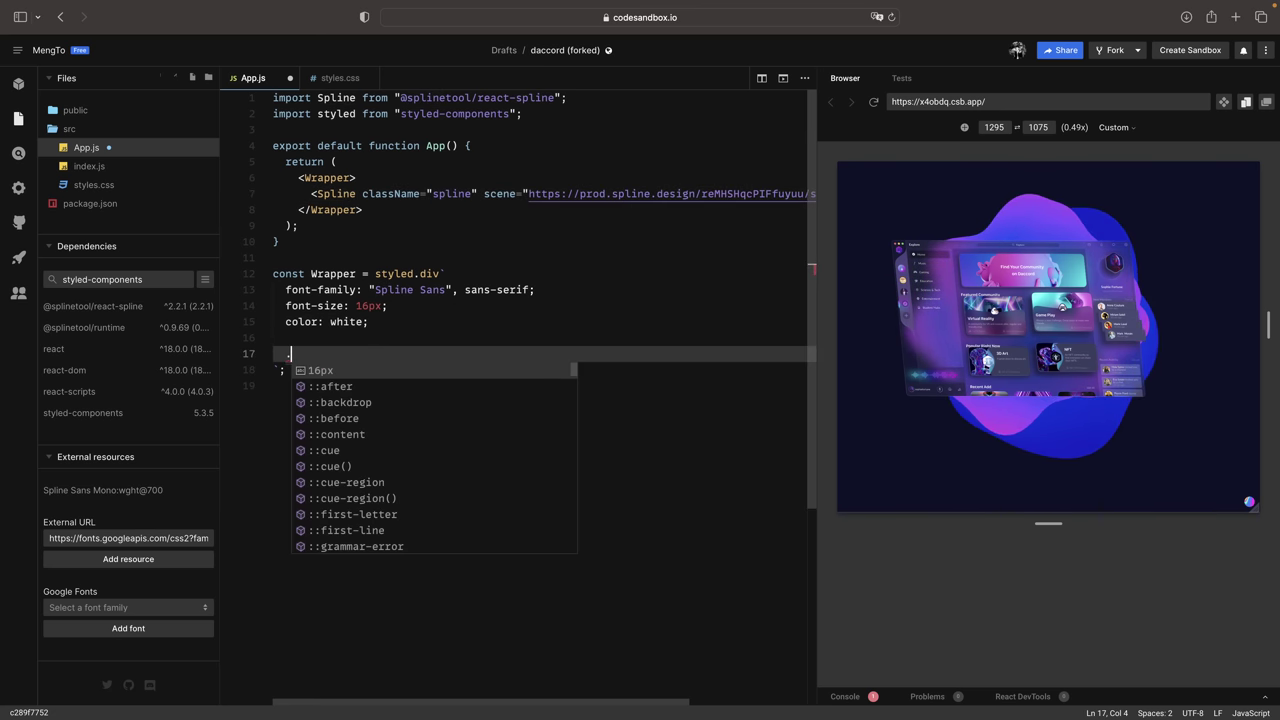
text(spline {)
key(Return)
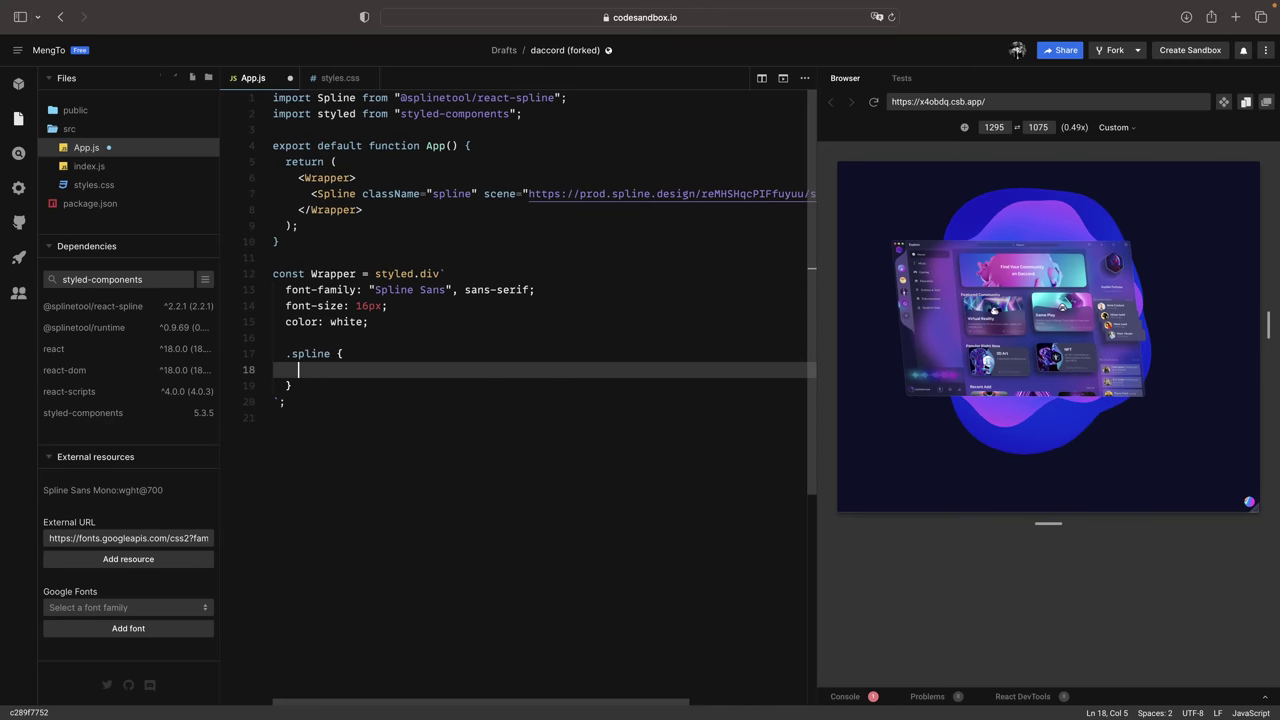
text(position: ab)
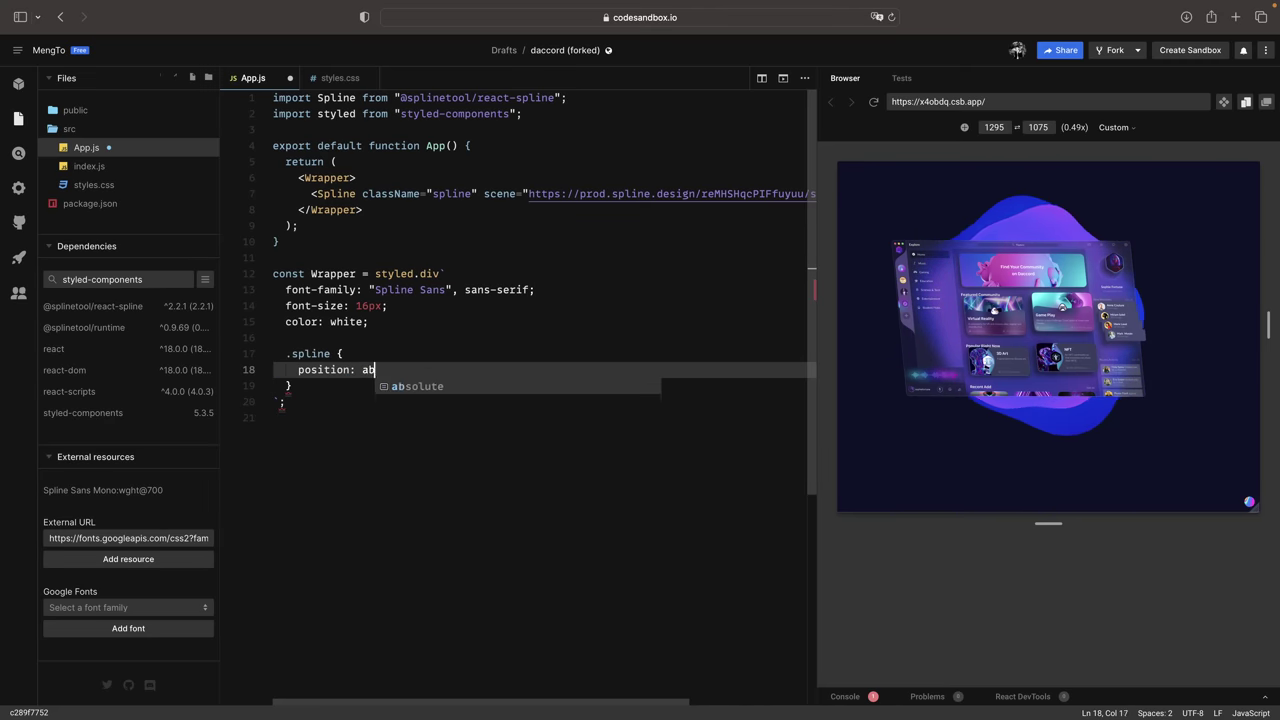
key(Tab)
text(;)
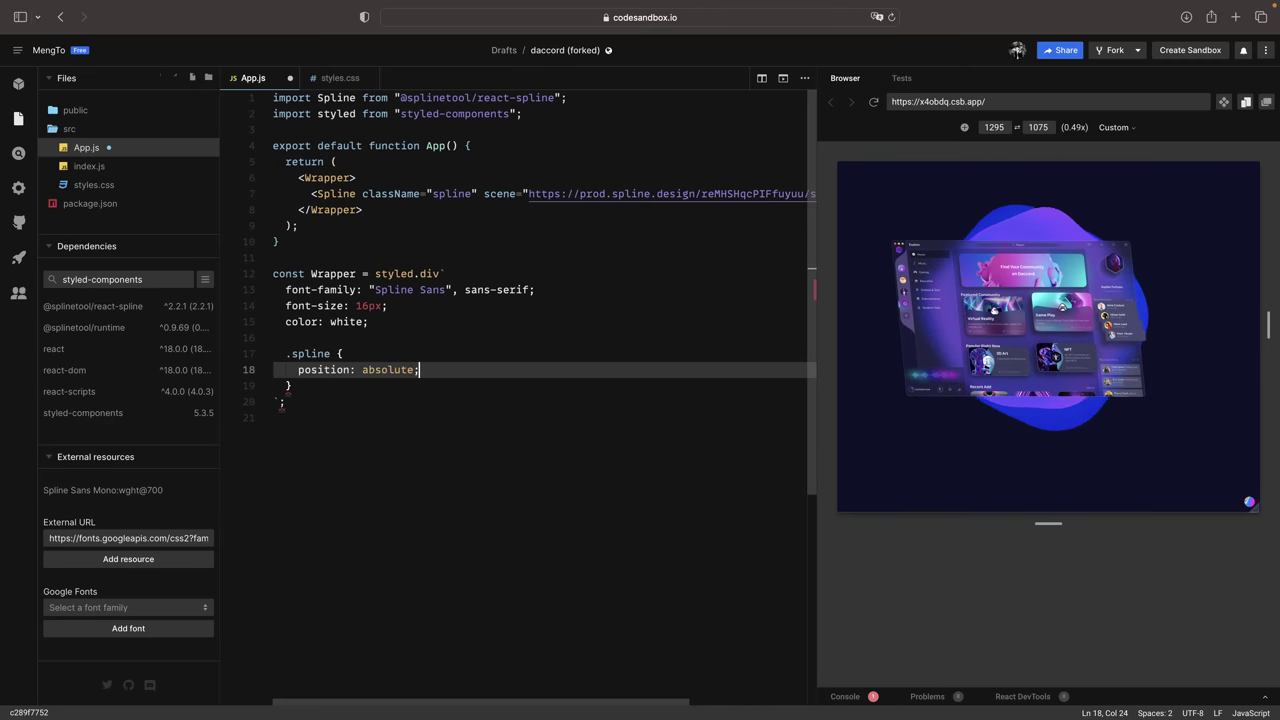
- Add position: relative to the Wrapper styles below the white color rule
click(383, 316)
key(Return)
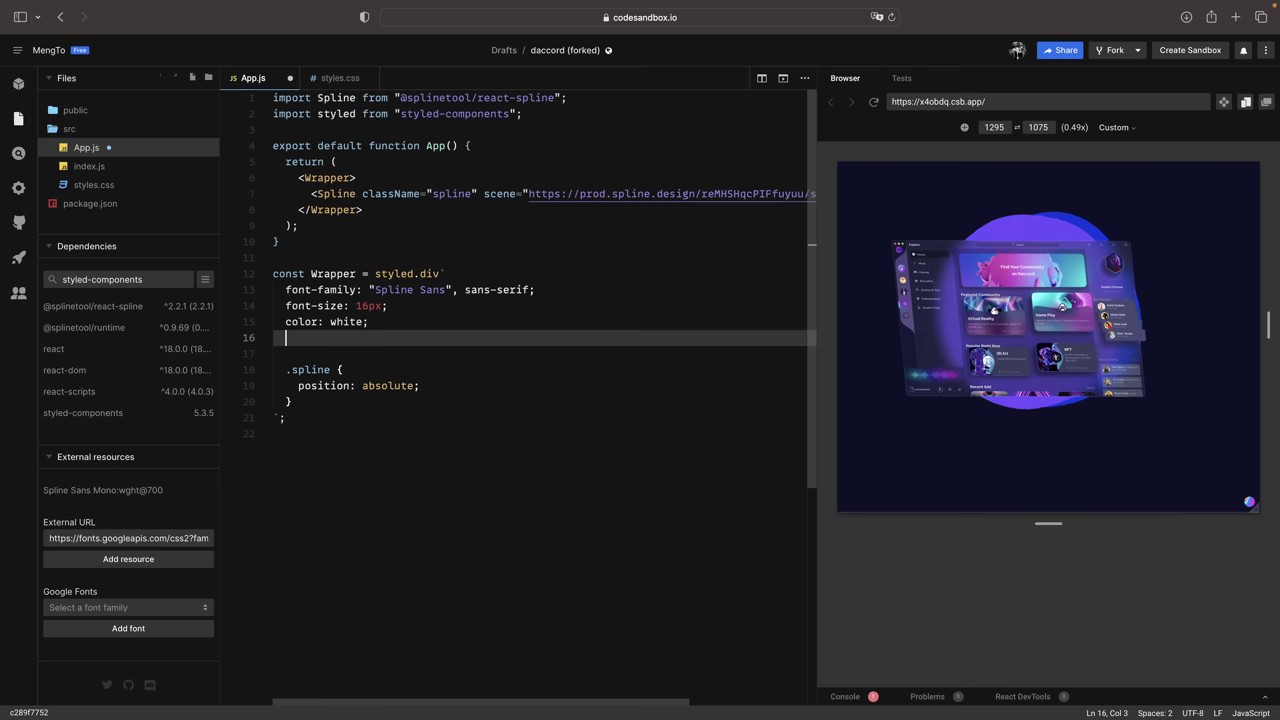
text(position: rel)
key(Tab)
text(;)
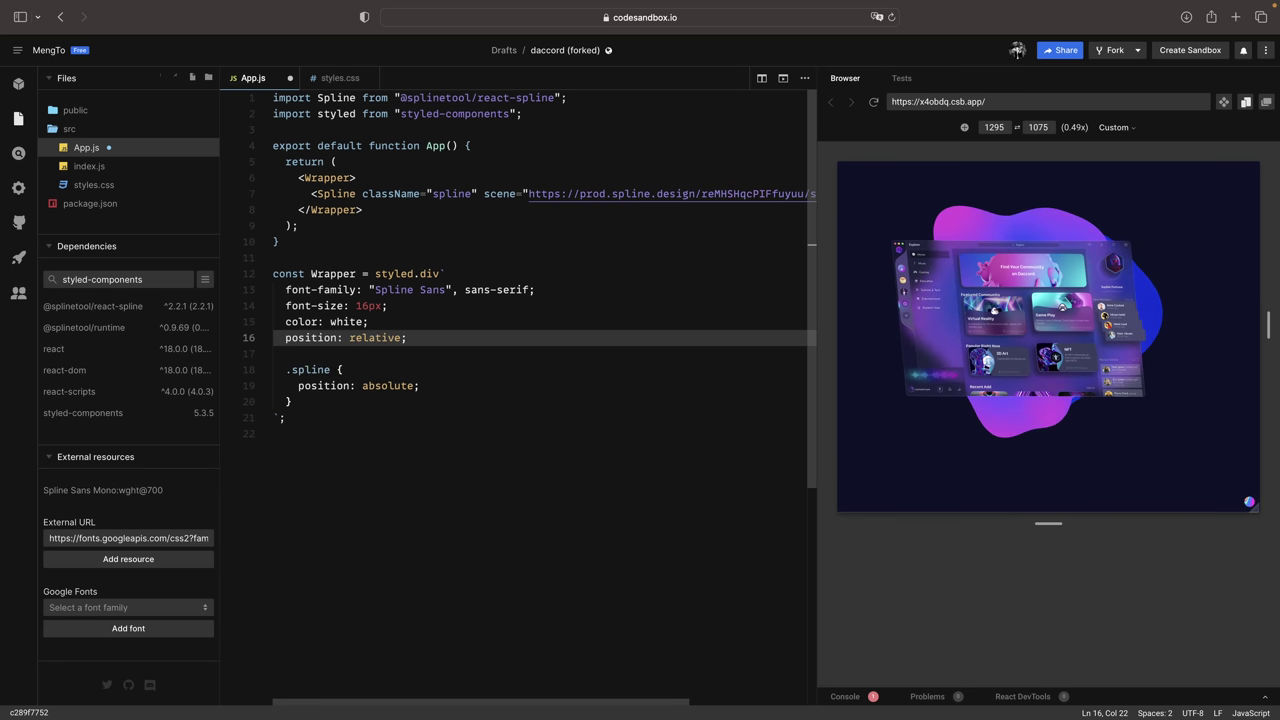
- Add margin: 0, top: 0 and right: 0 to the .spline rule, and resize the responsive preview to about 1413 by 1098
click(455, 392)
key(Return)
text(margin: 0;)
key(Return)
text(top: 0;)
key(Return)
text(right:)
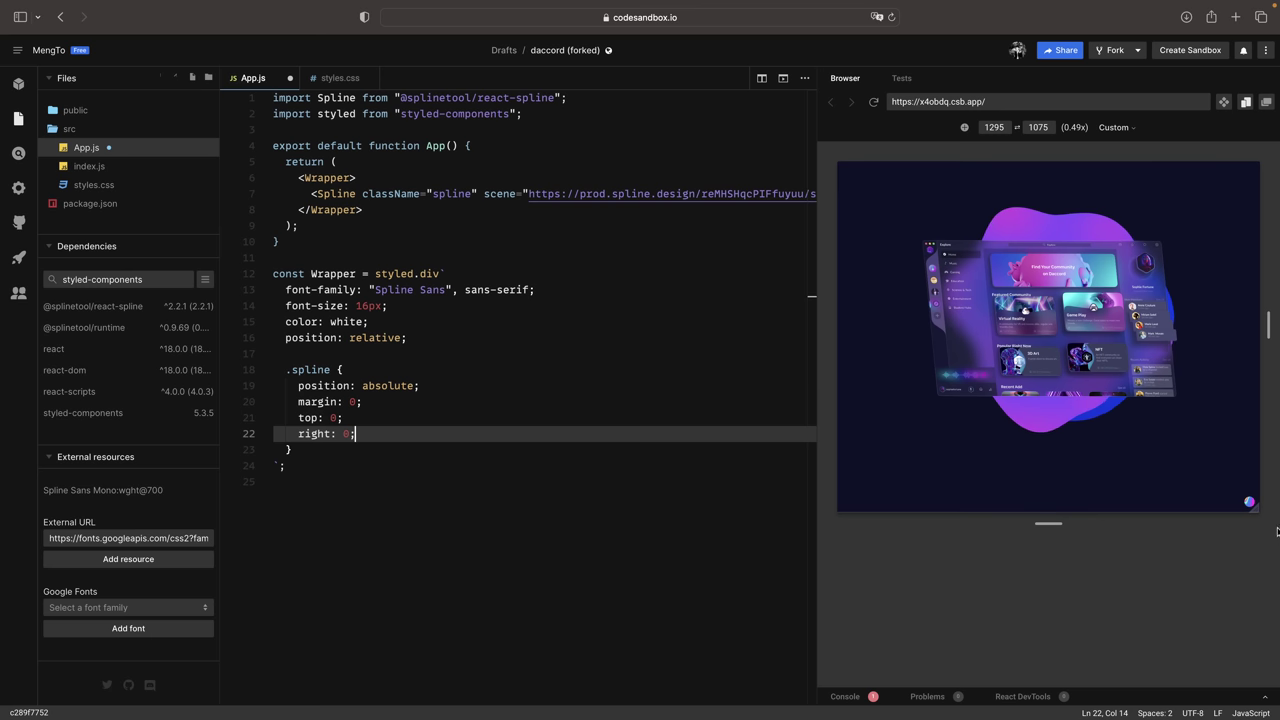
drag(1257, 510, 1260, 488)
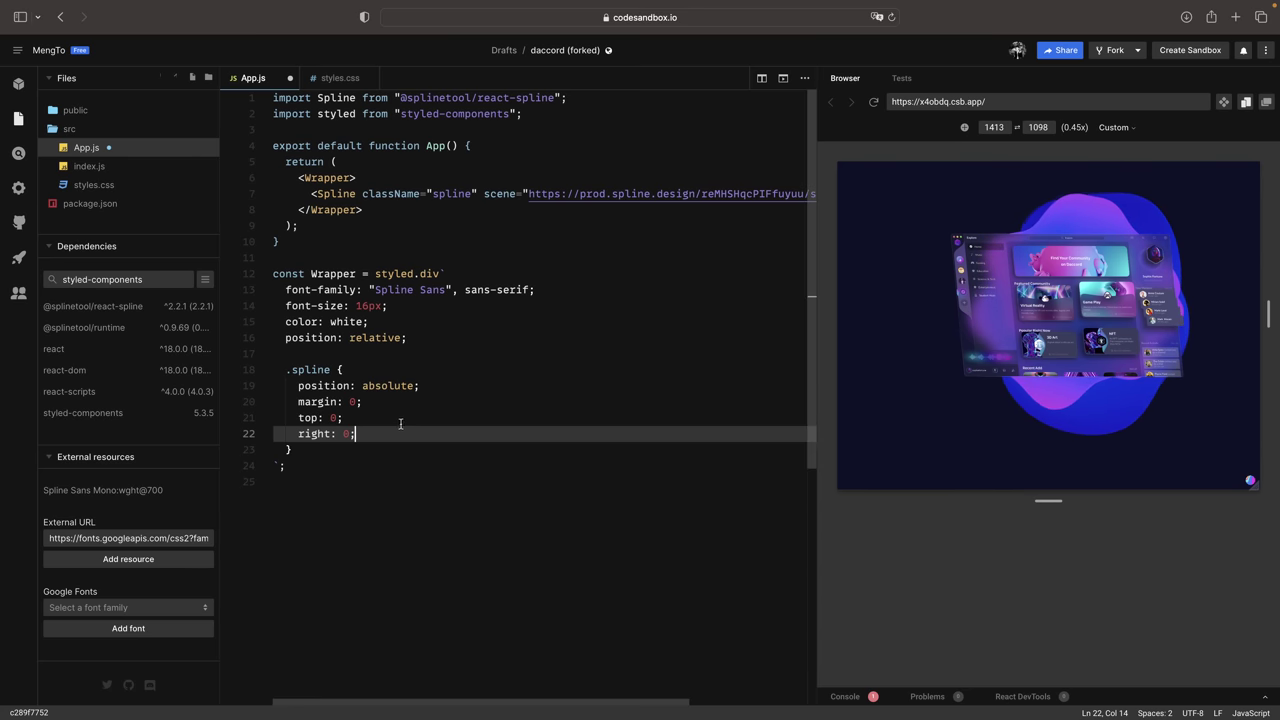
- Insert an empty Content element inside Wrapper, on a new line after the Spline element
click(430, 209)
scroll(500, 205, right, 3)
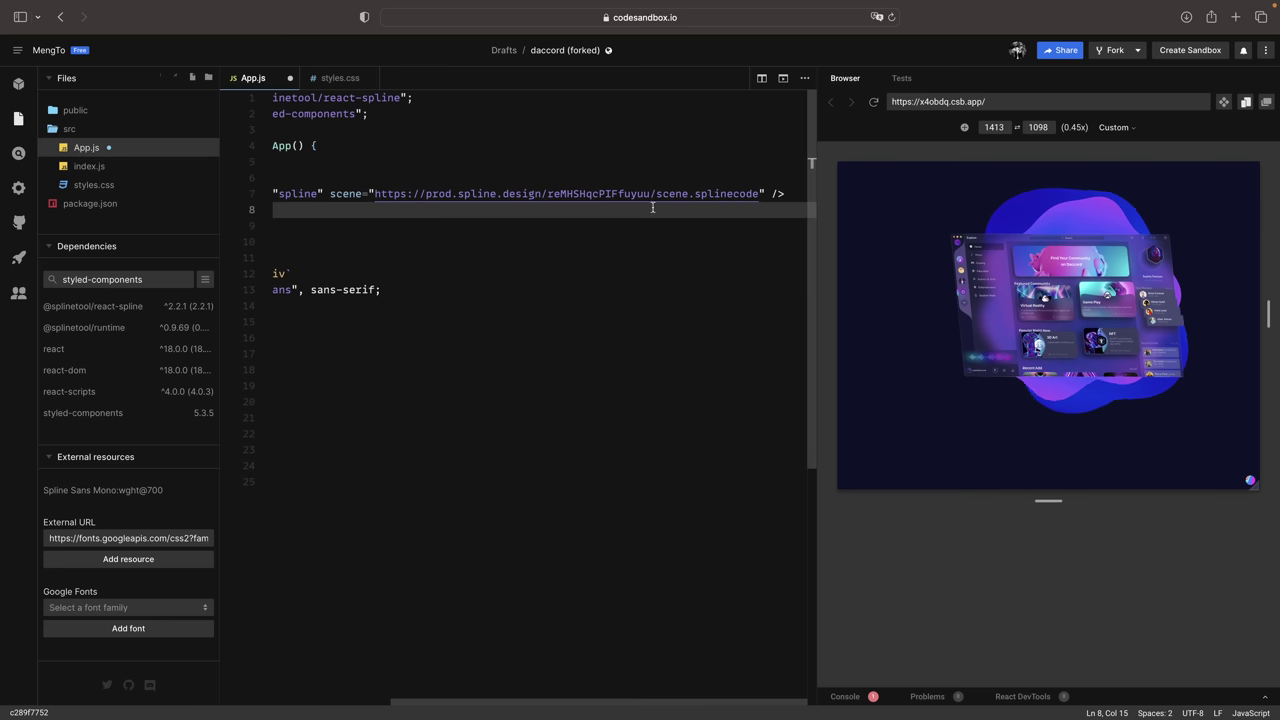
click(797, 193)
key(Return)
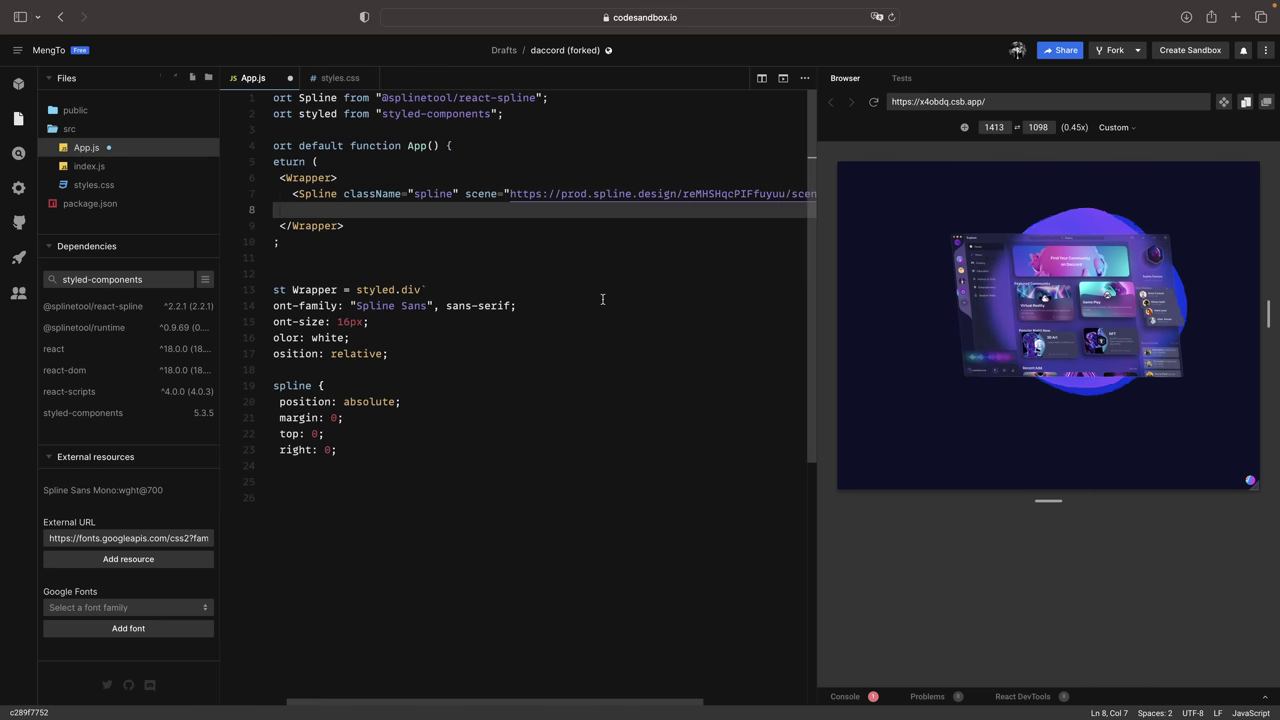
text(Content)
key(Tab)
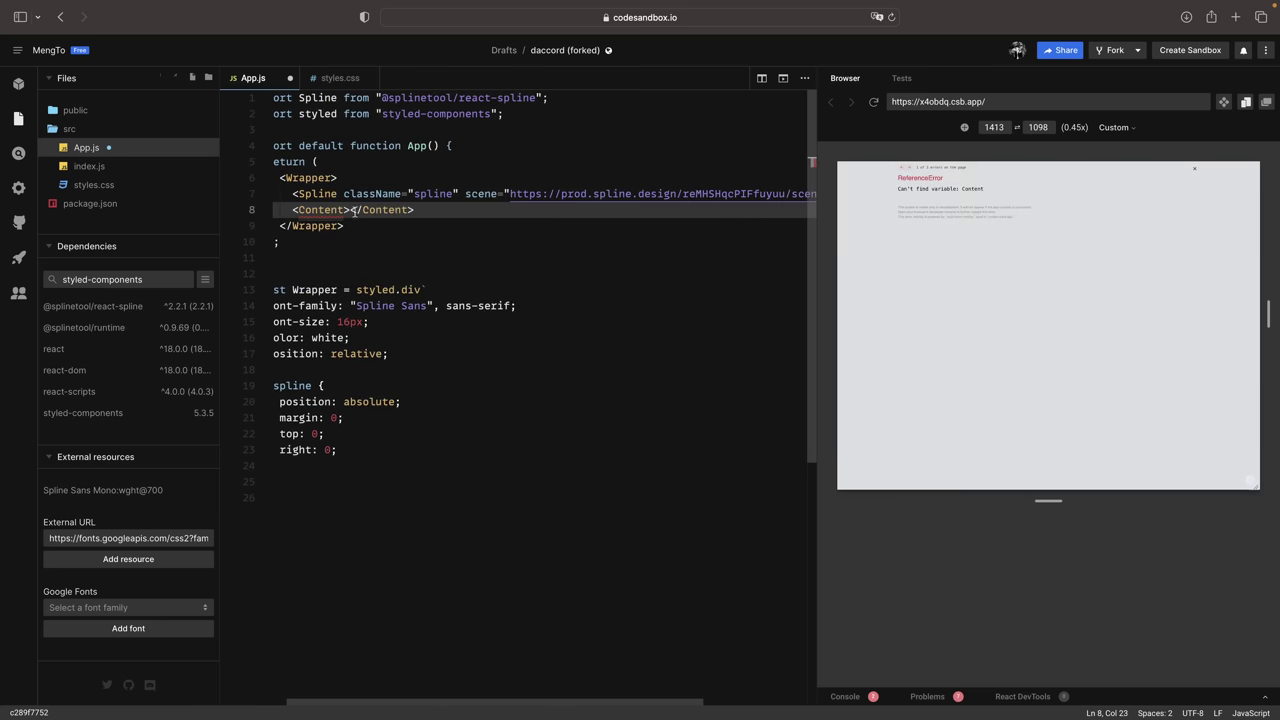
- Declare a Content constant as an empty styled.div template below the Wrapper styles
click(430, 521)
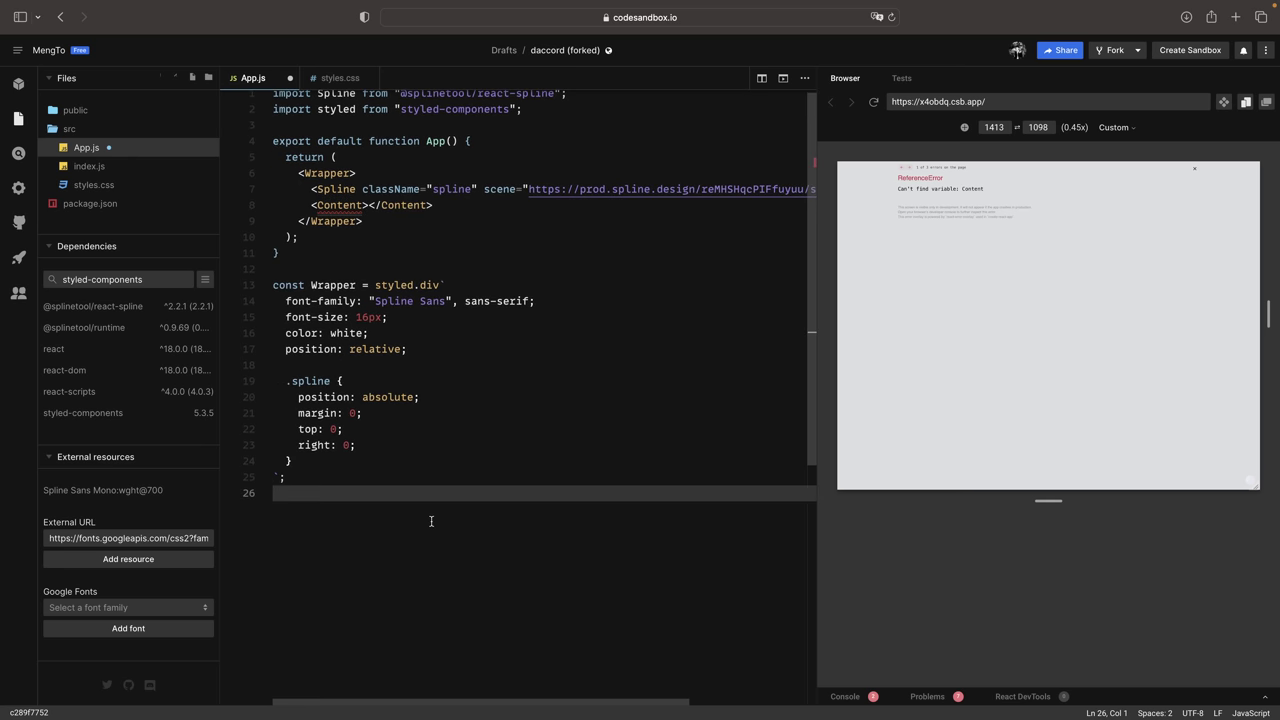
key(Return)
text(const Content = styled.div`)
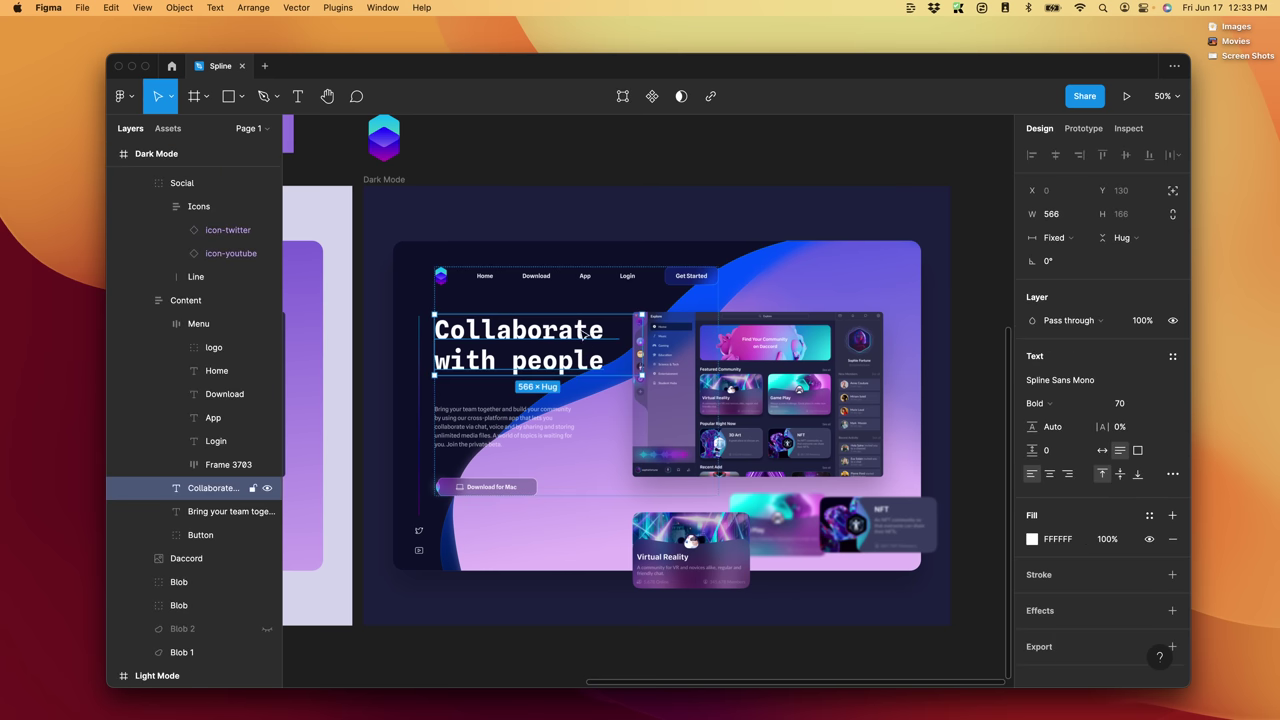
- Copy the headline from the Dark Mode design in Figma and place it inside Content as the h1 "Collaborate with people"
double_click(583, 333)
key(super+c)
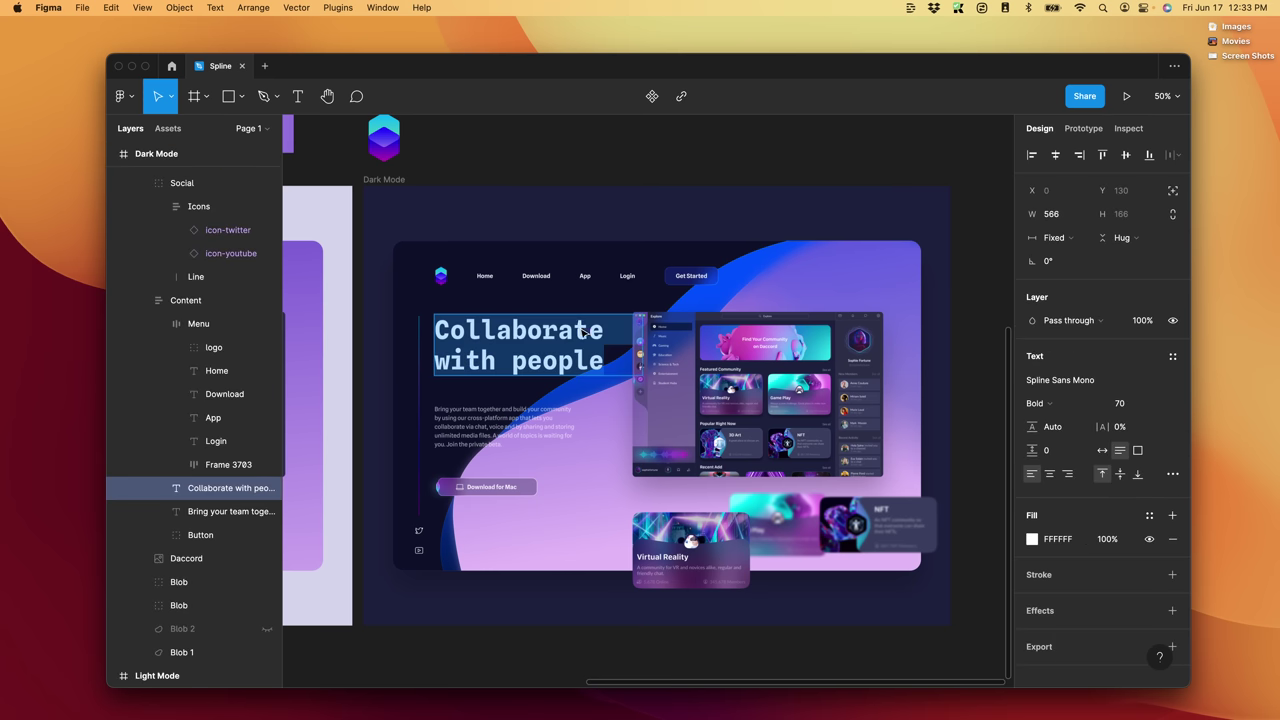
key(Escape)
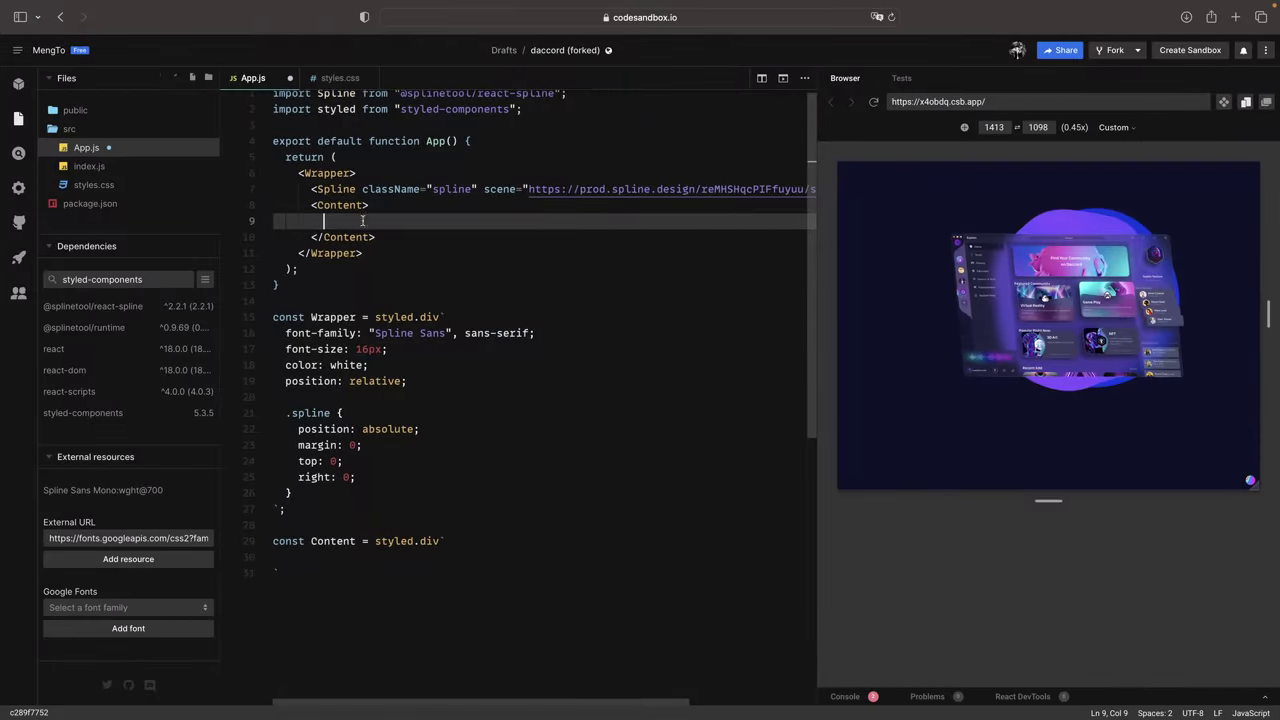
text(<h1>)
key(super+v)
text(</h1>)
key(Return)
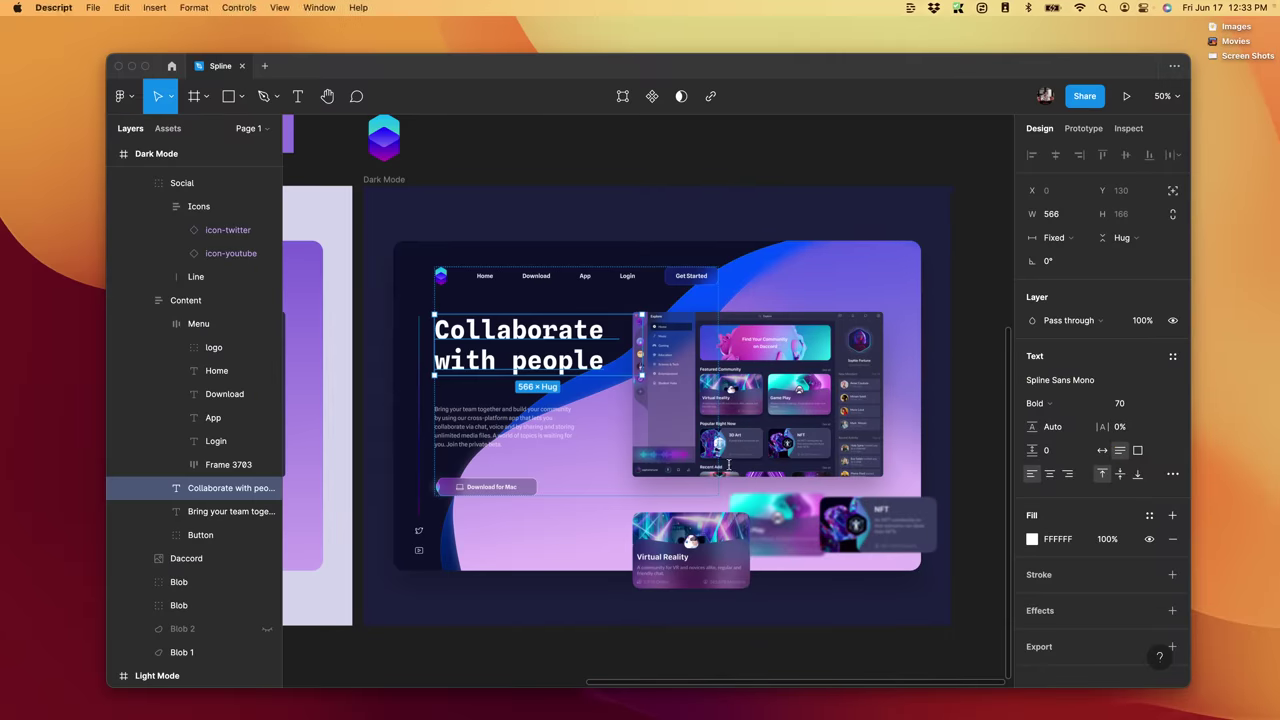
- Return to Figma and copy the description paragraph beneath the headline in the Dark Mode design
click(525, 434)
key(Return)
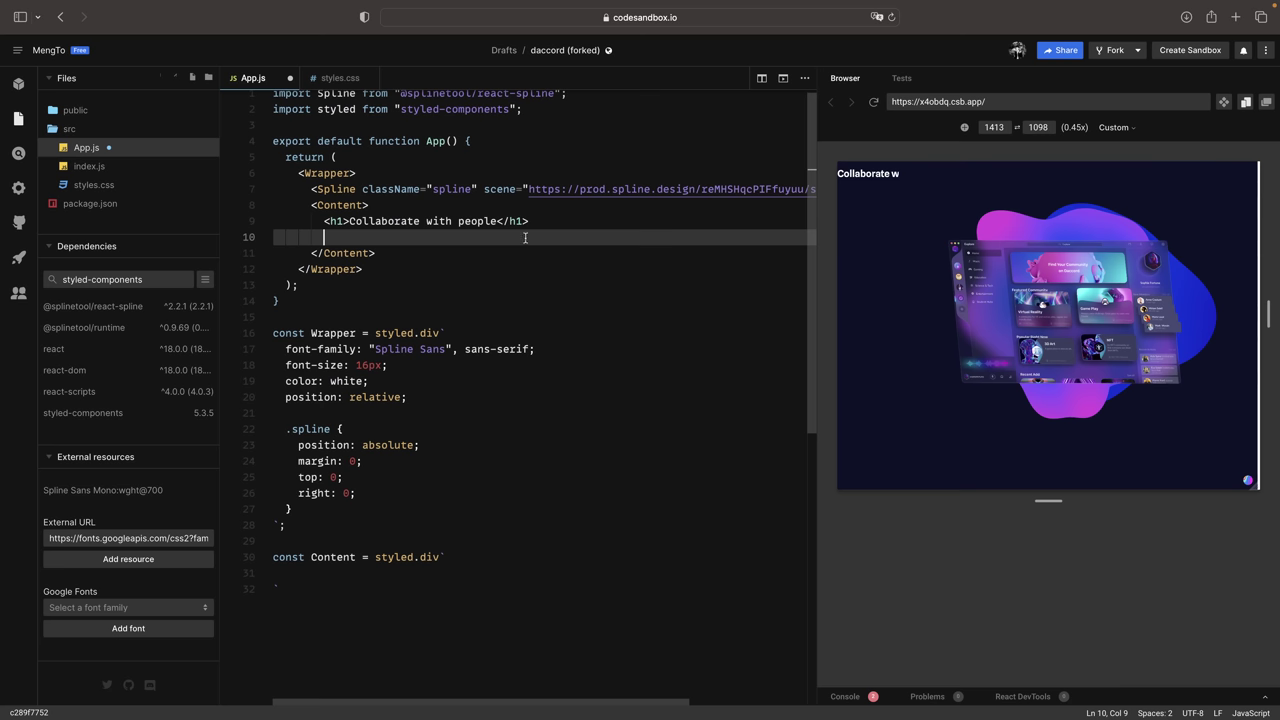
- Add a paragraph below the h1 heading containing the copied text that begins "Bring your team together"
text(<p>)
key(super+v)
text(</p>)
scroll(515, 246, left, 10)
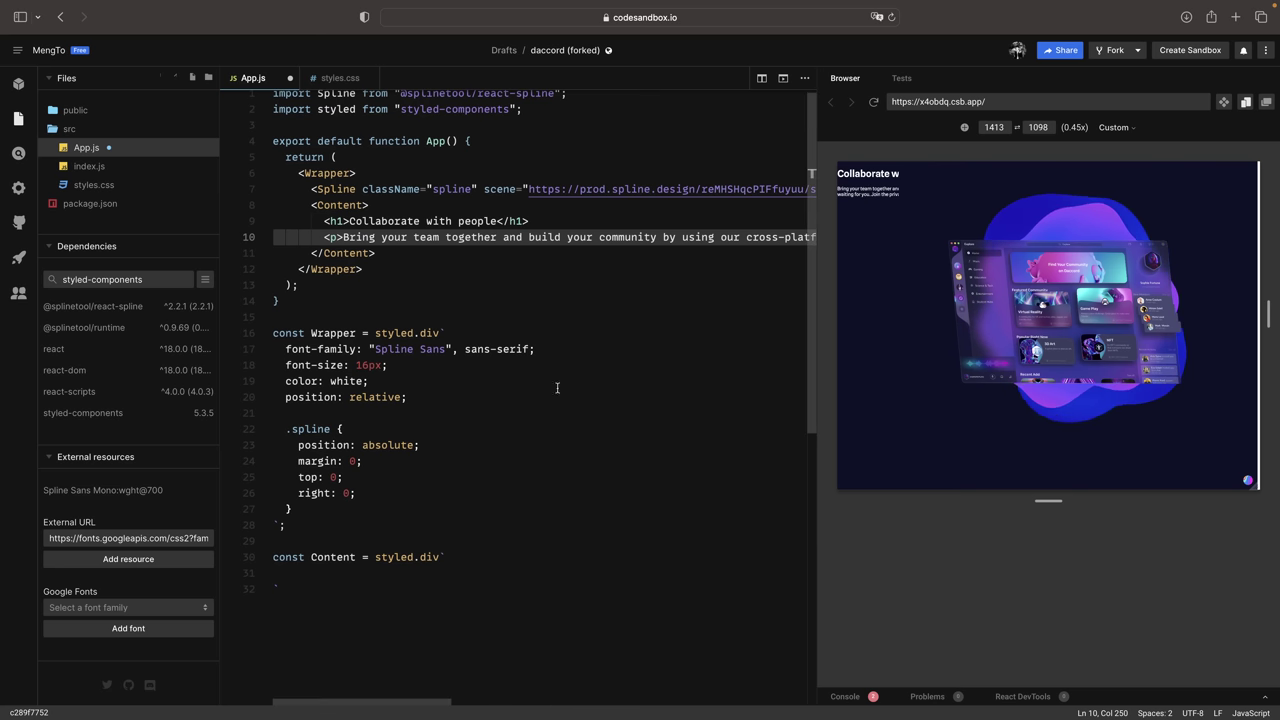
- Give the Content styled div an absolute position with a top offset of 30px
click(456, 573)
text(position: absolute;)
key(Return)
text(top:)
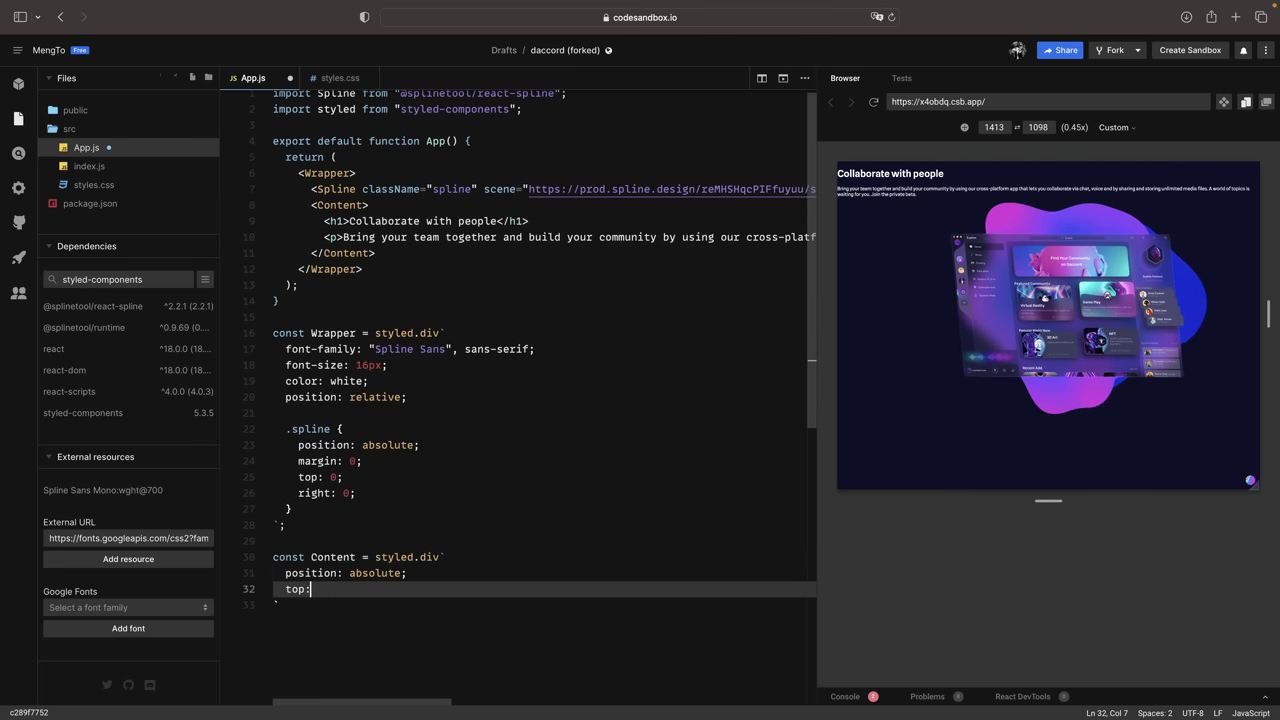
text( 30px;)
key(Return)
- Add a nested h1 rule to Content with the 'Spline Sans Mono', monospace font-family declaration copied from the Google Fonts page
key(Return)
text(h1 )
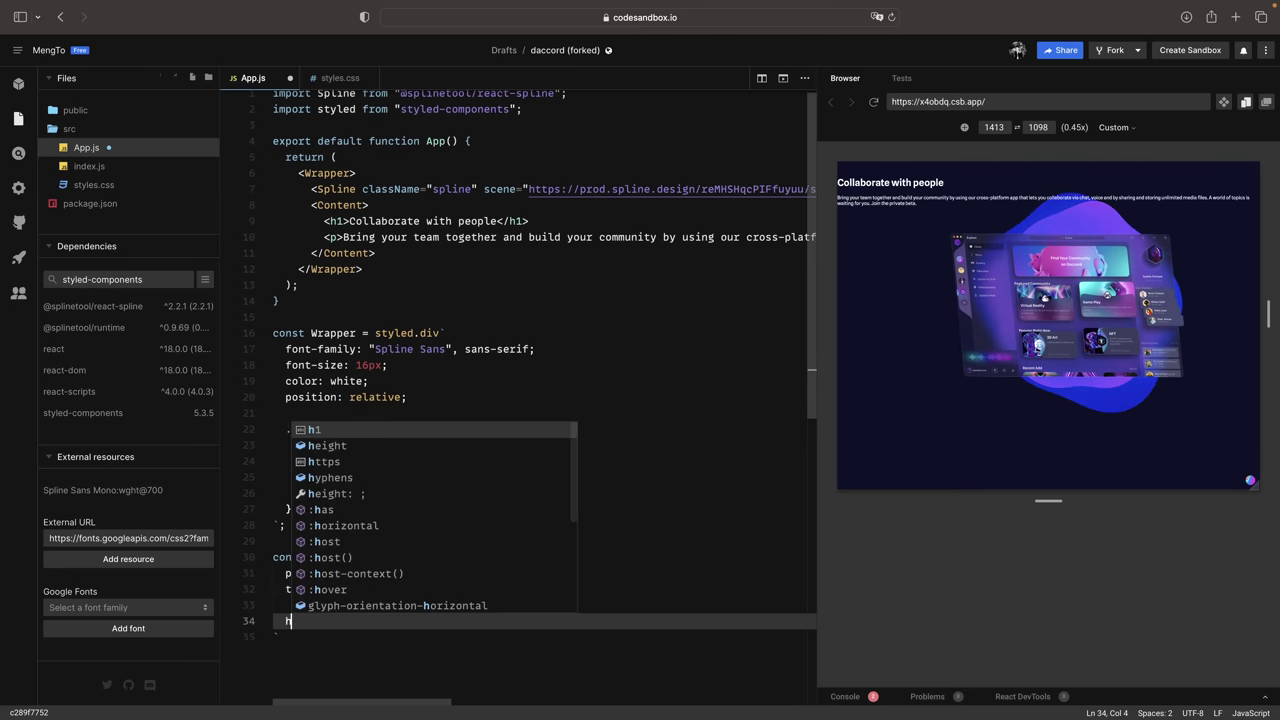
text({)
key(Return)
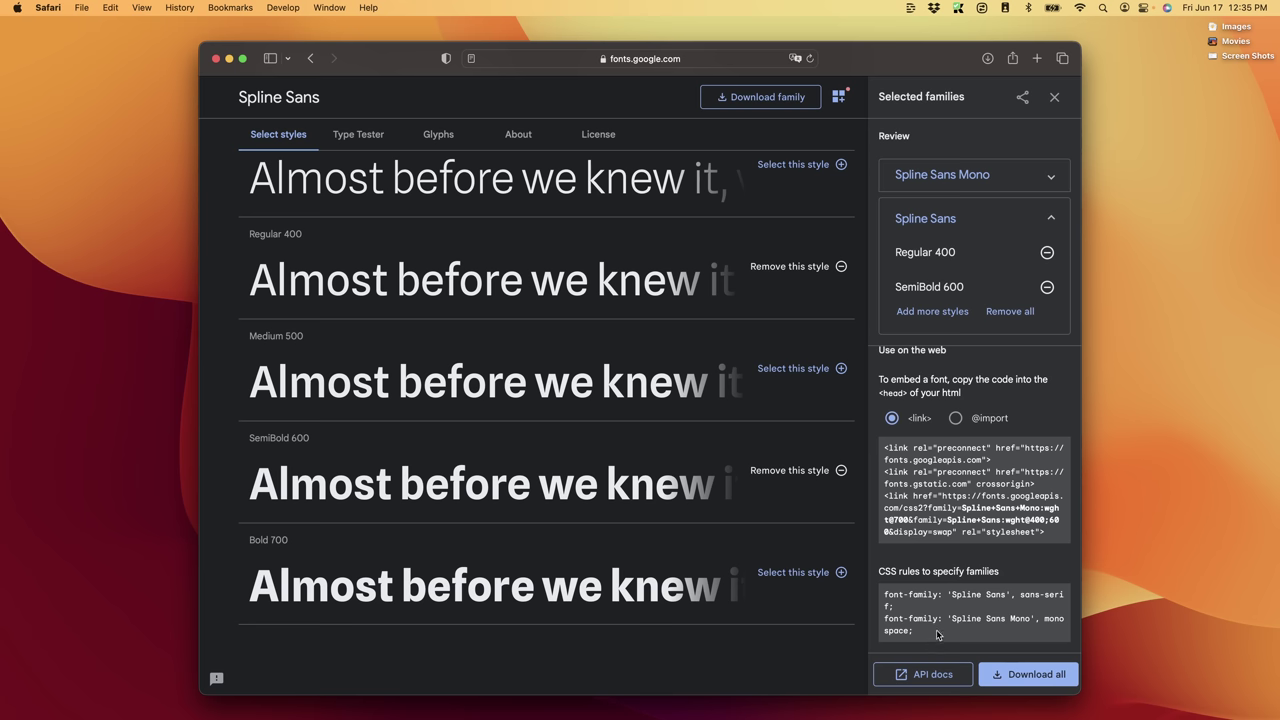
drag(914, 631, 886, 620)
key(cmd+c)
key(ctrl+Right)
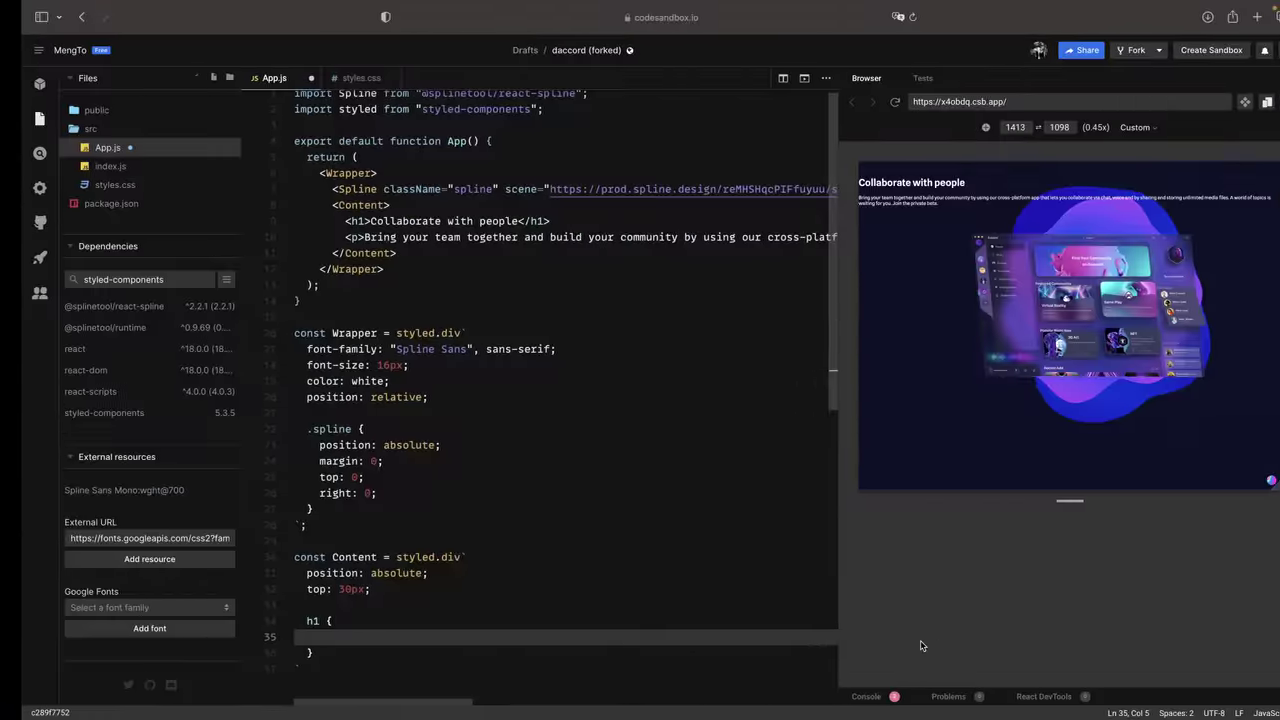
key(cmd+v)
scroll(399, 629, down, 3)
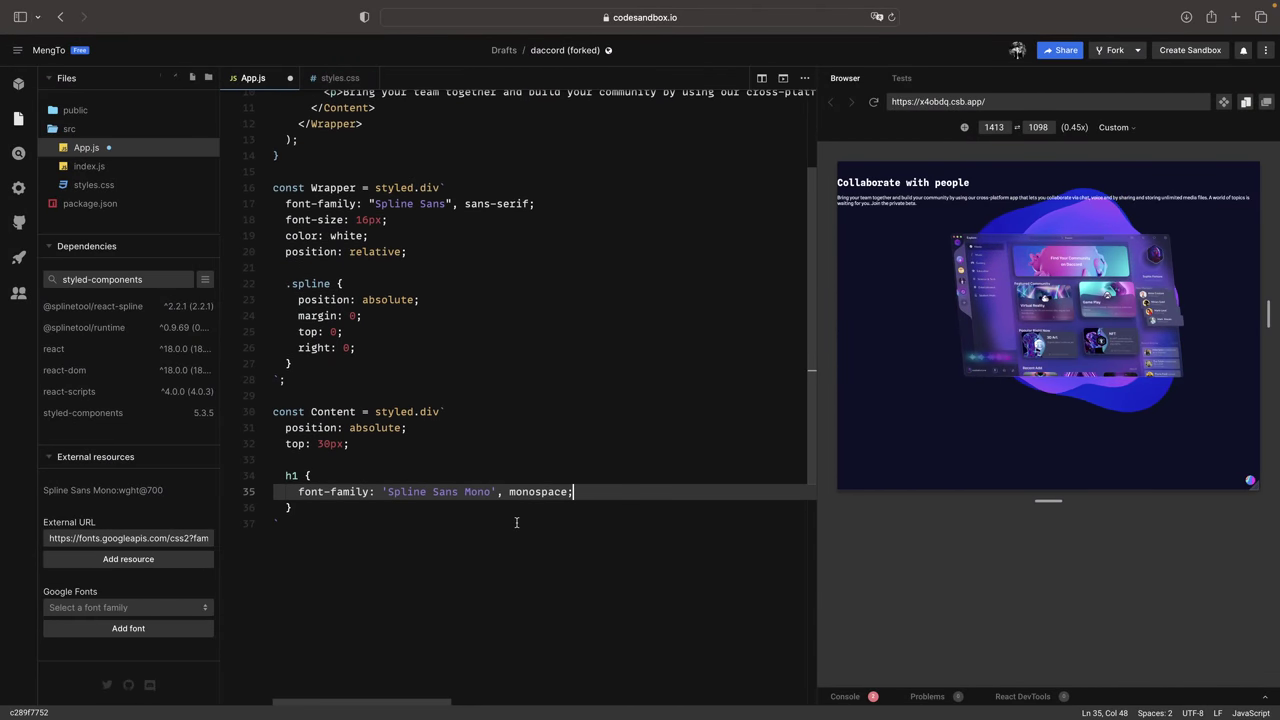
- Set the h1 rule's font-weight to bold and its font-size to 70px
key(Return)
text(font-weight: bold)
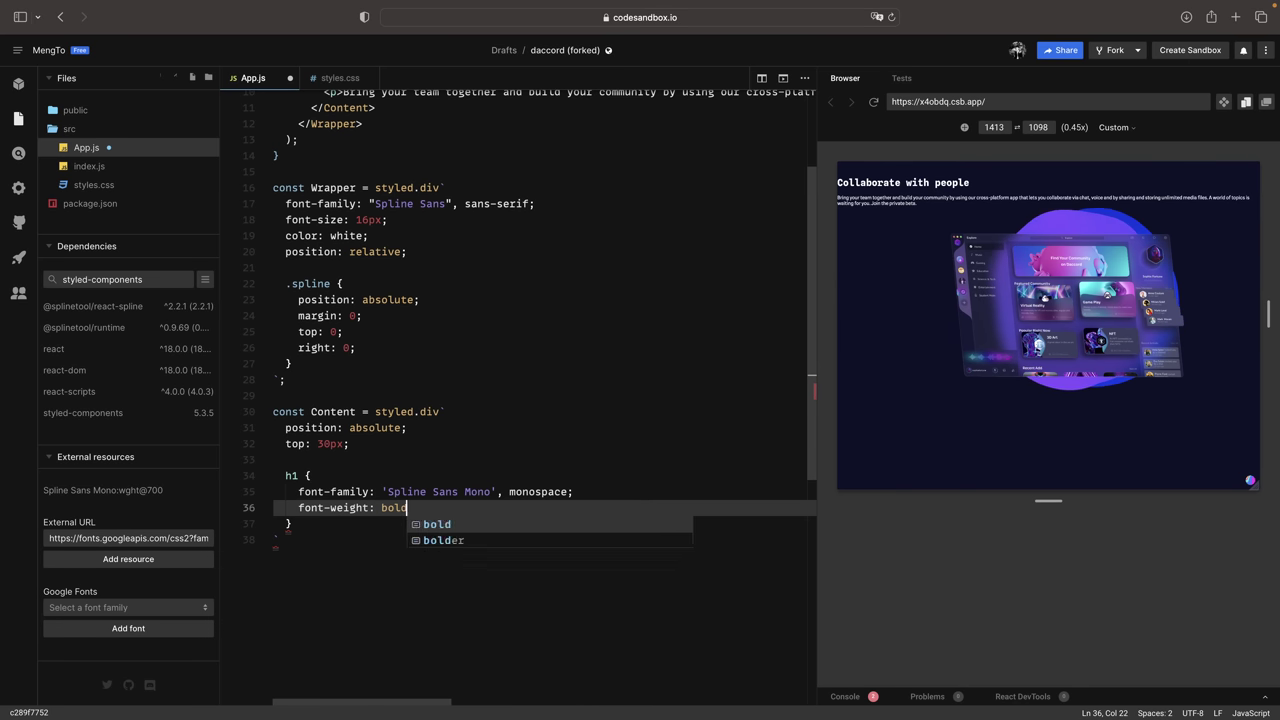
text(;)
key(Return)
text(font-size)
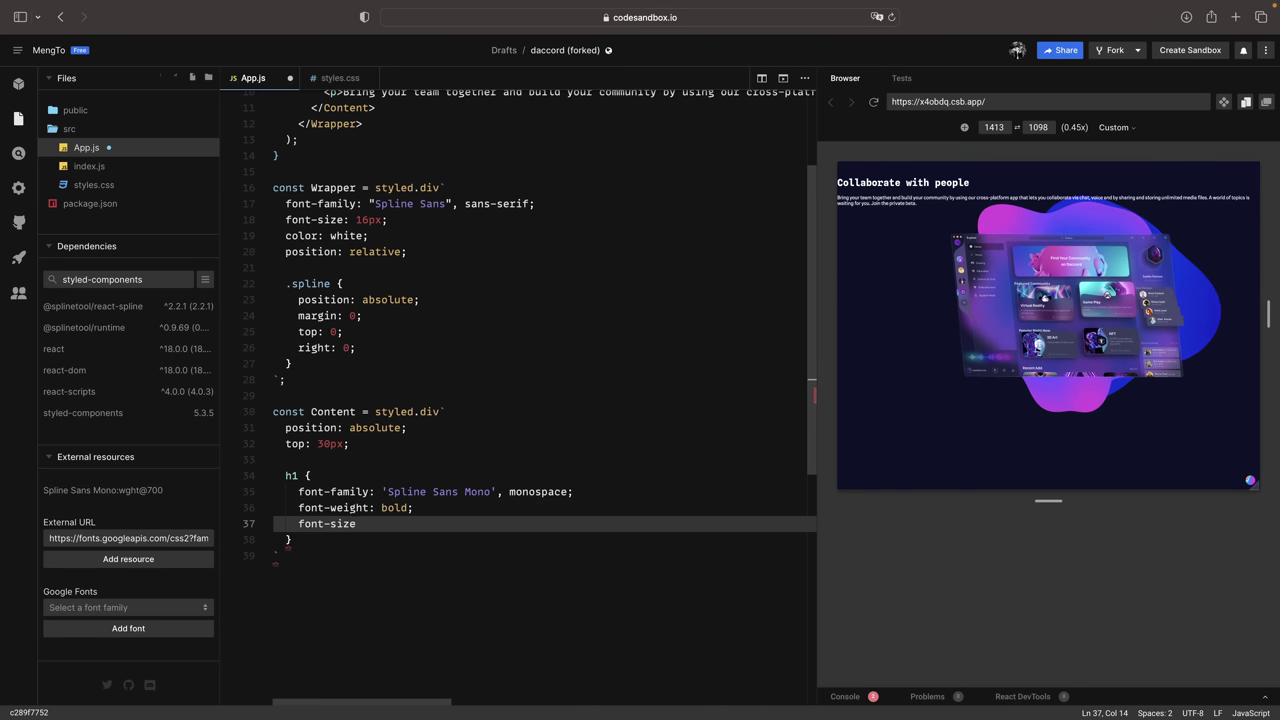
text(: 70px;)
key(Return)
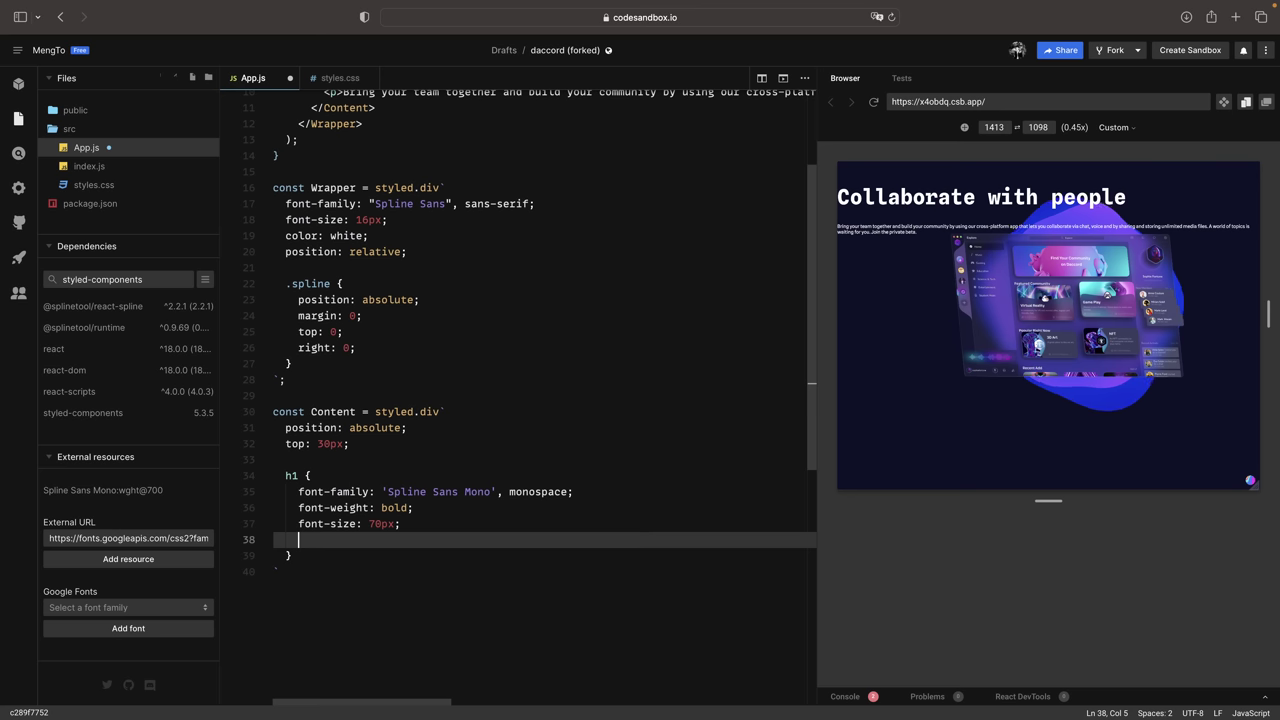
- Add a margin of 0 and a max-width of 500px to the h1 rule
text(margin: )
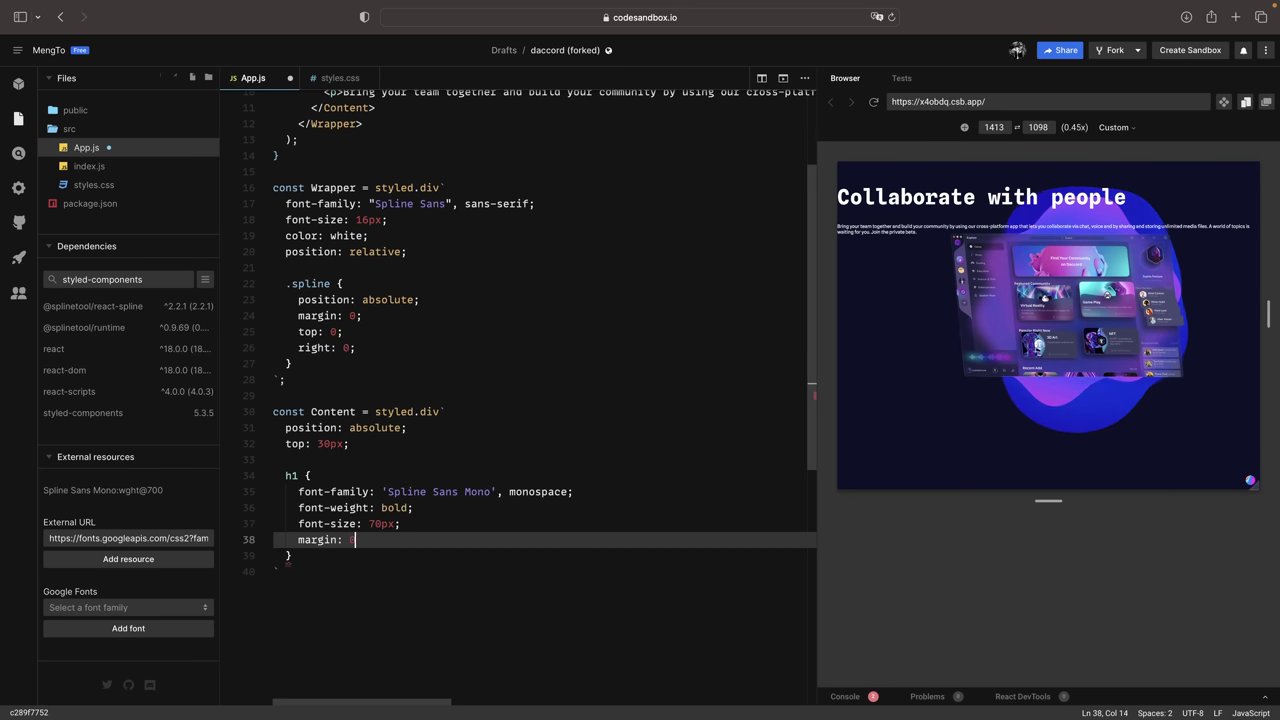
text(0;)
key(Return)
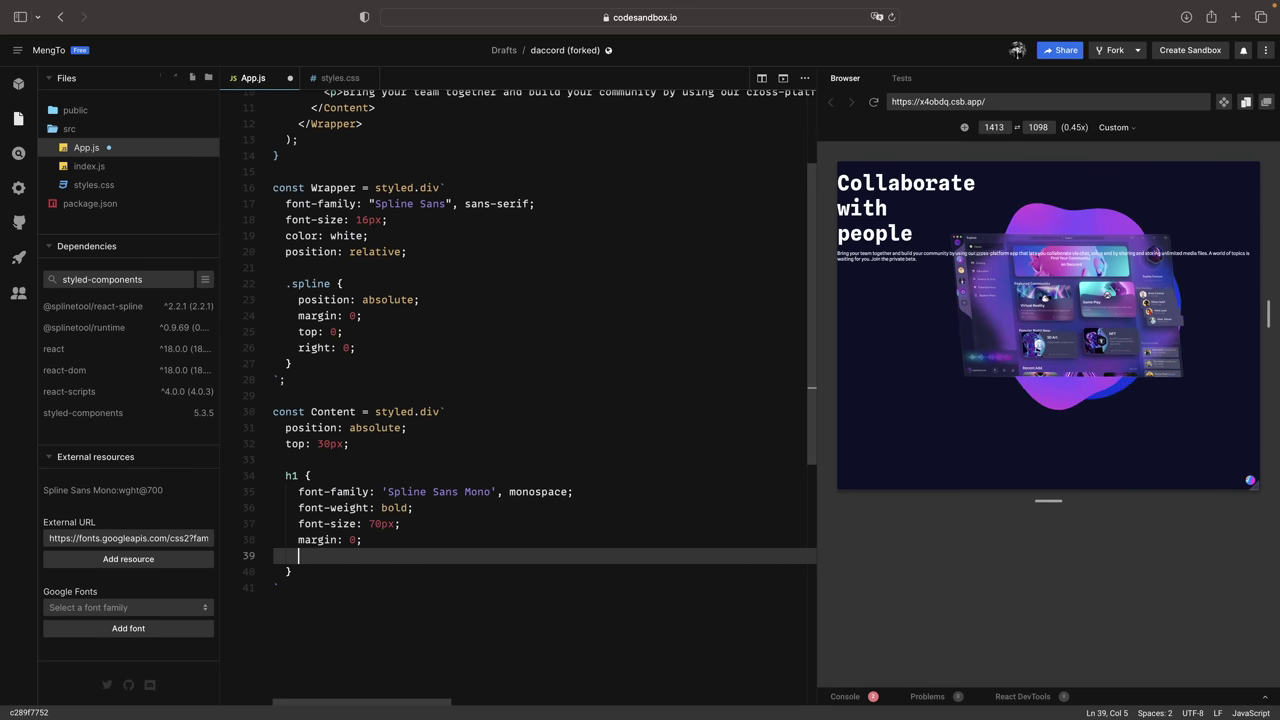
text(max-width: 500px;)
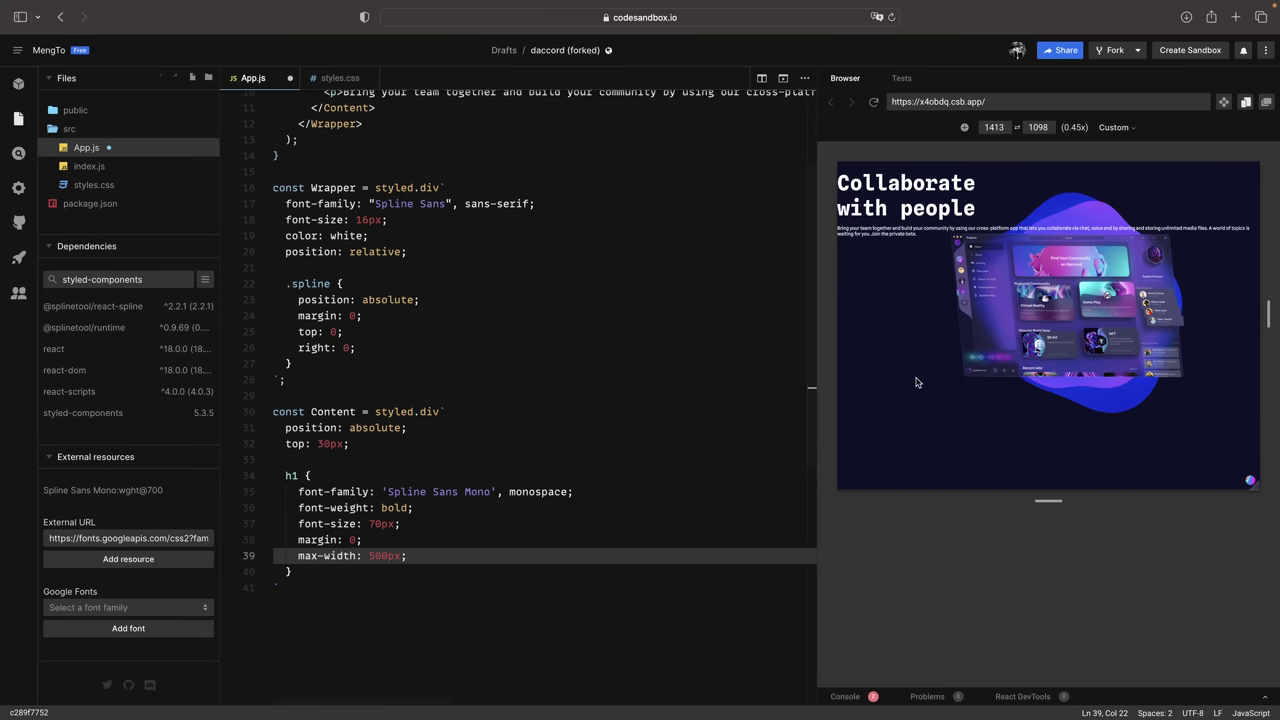
- Add a nested p rule below the h1 rule with font-weight normal
click(382, 568)
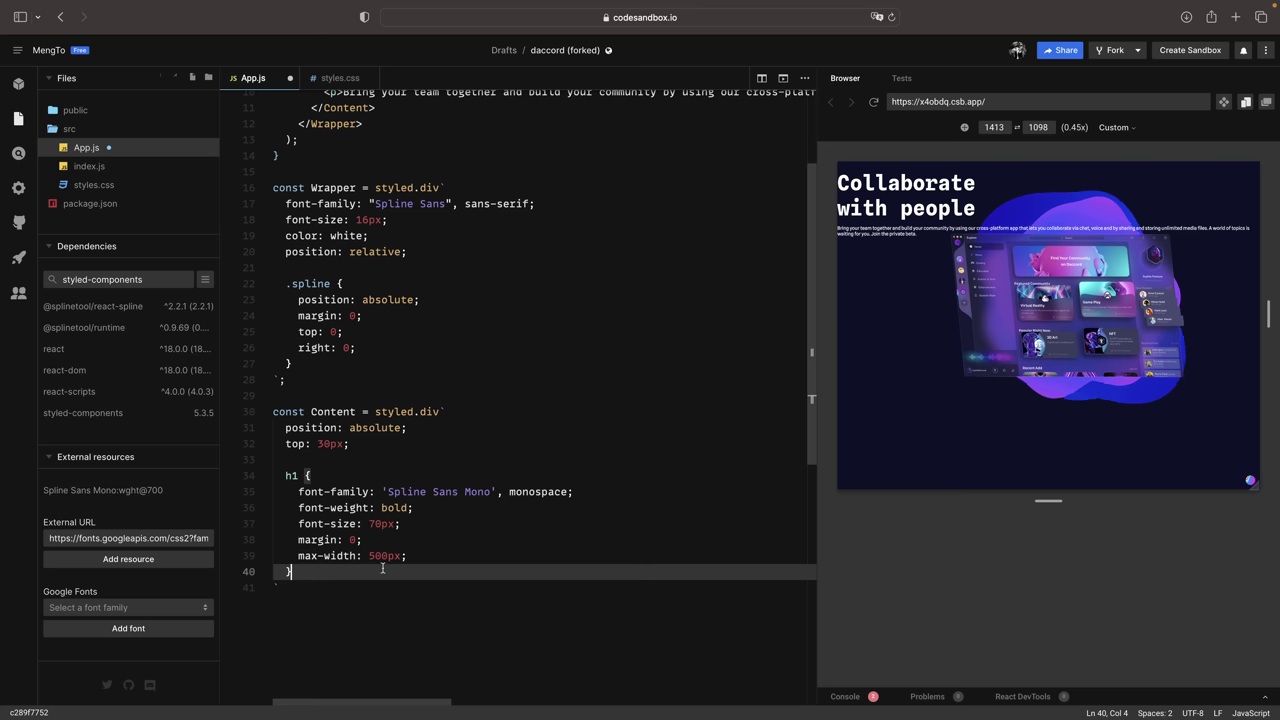
key(Return)
key(Return)
text(p)
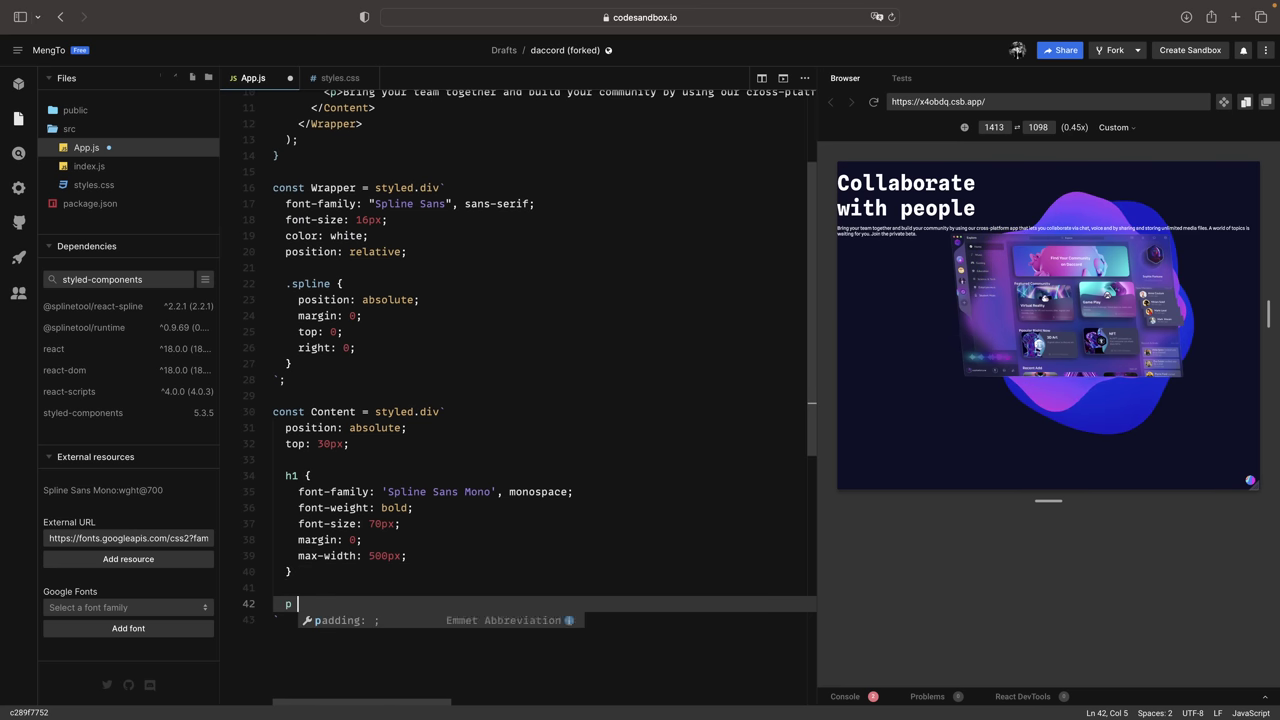
text( {)
key(Return)
text(fon)
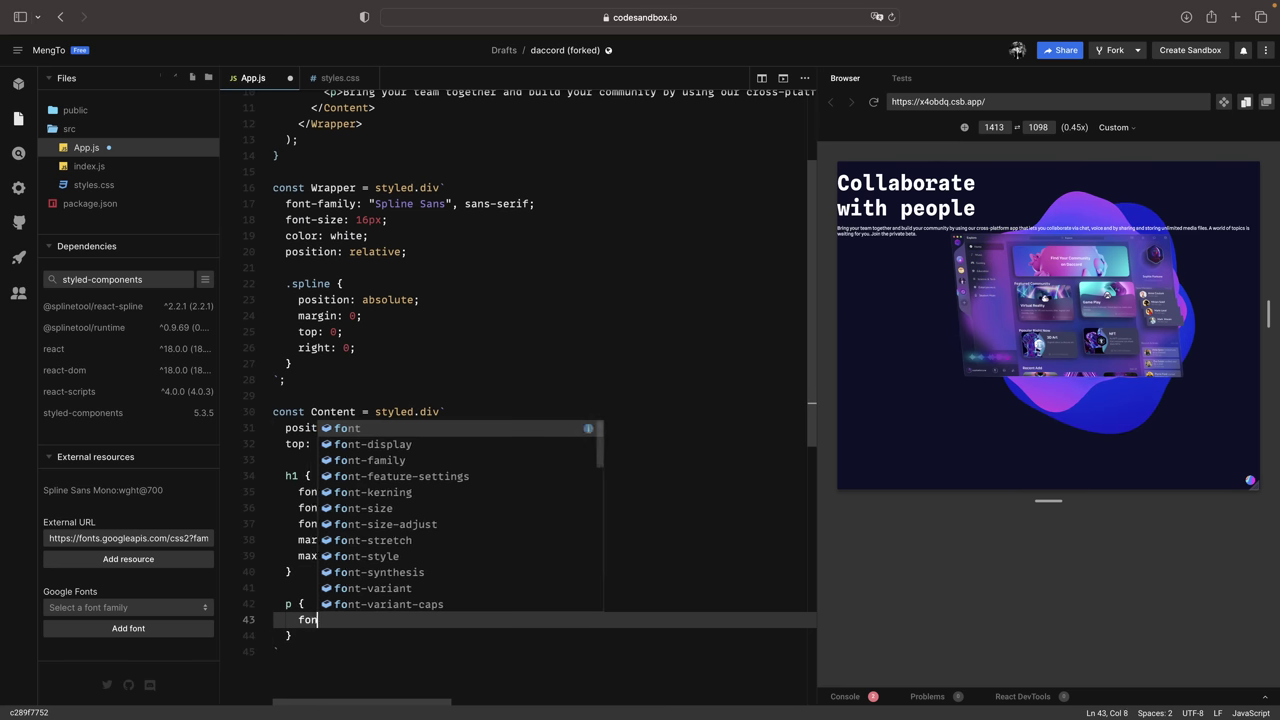
text(t-weight: normal;)
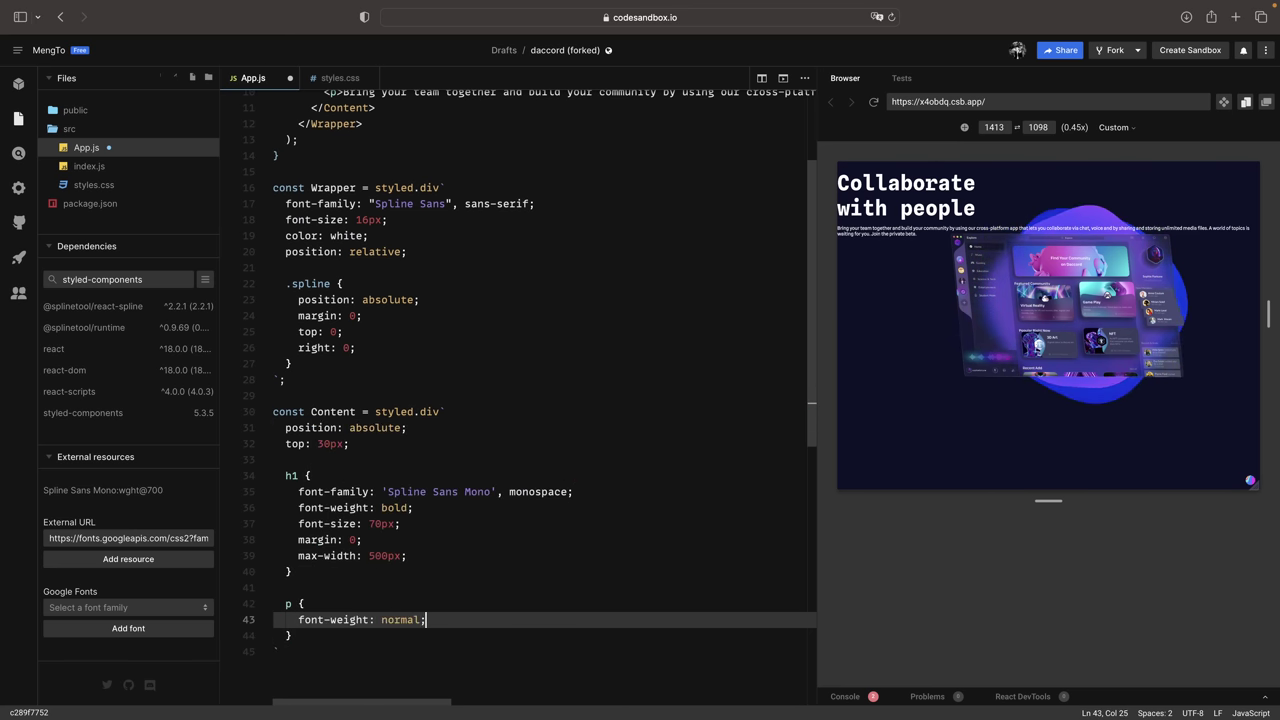
- Set the p rule's line-height to 150% and its max-width to 380px
key(Return)
text(line)
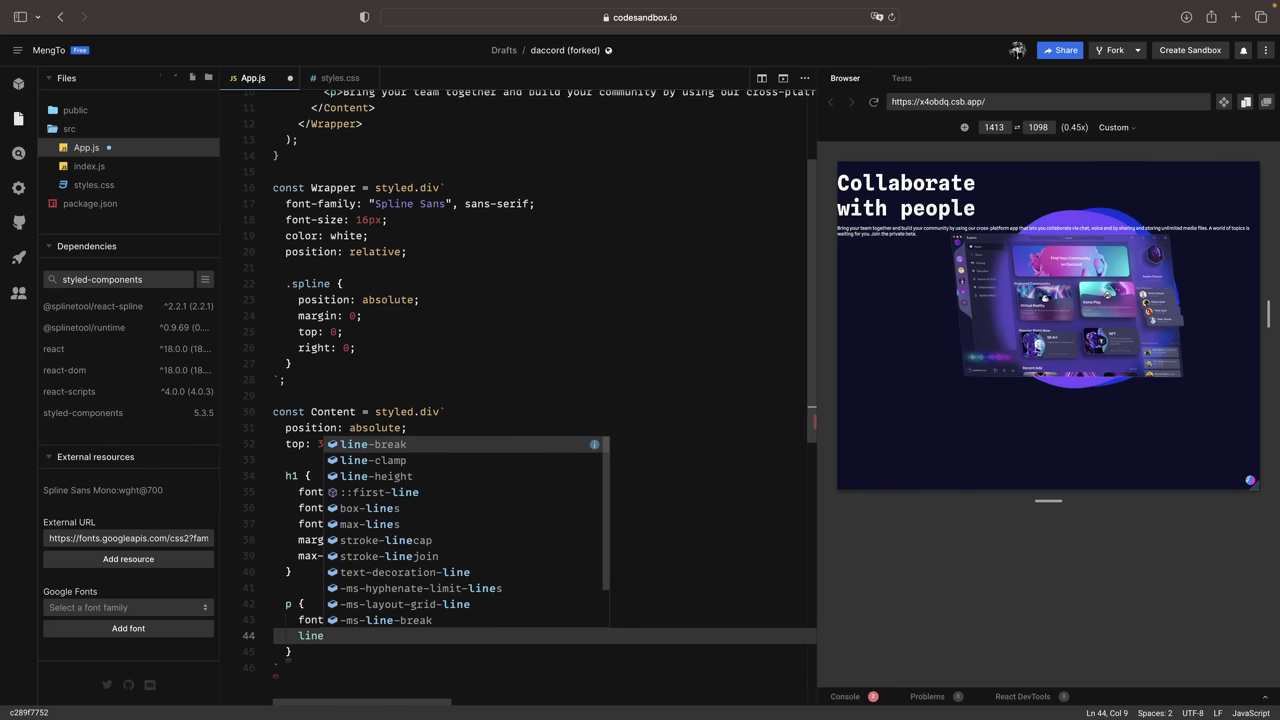
text(-height: 150%;)
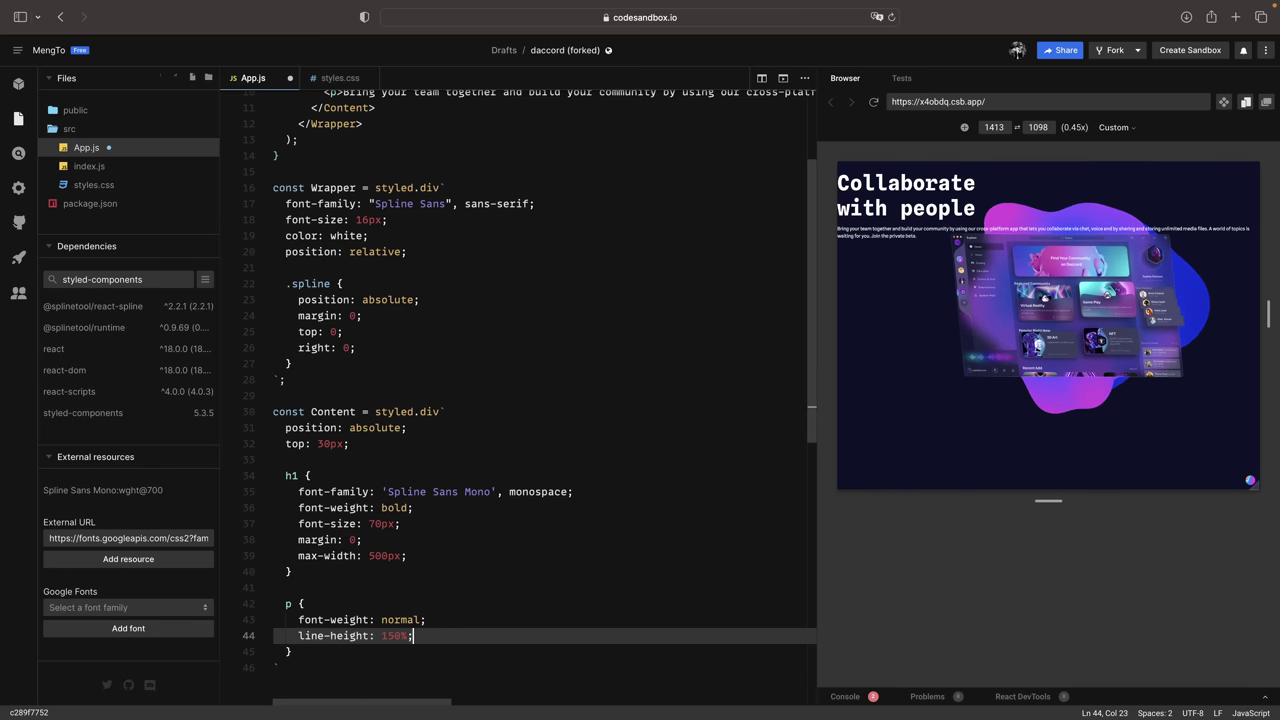
key(Return)
text(max-wi)
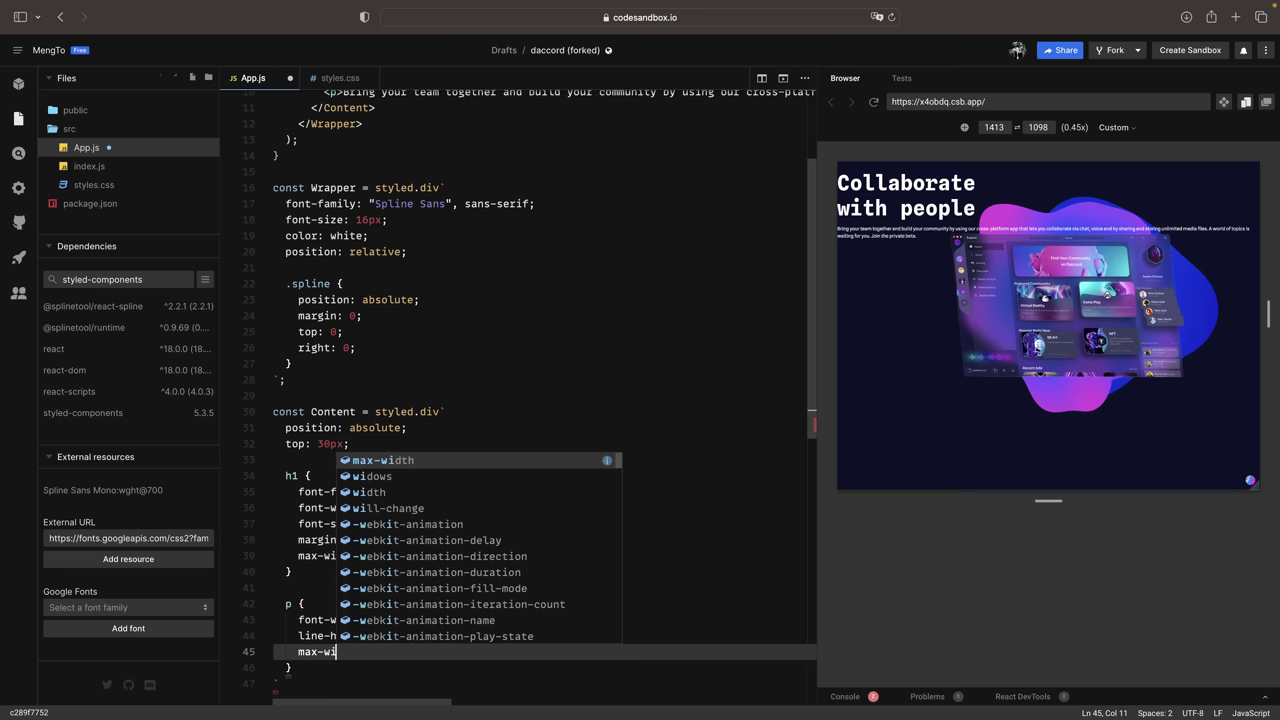
text(dth: 380px;)
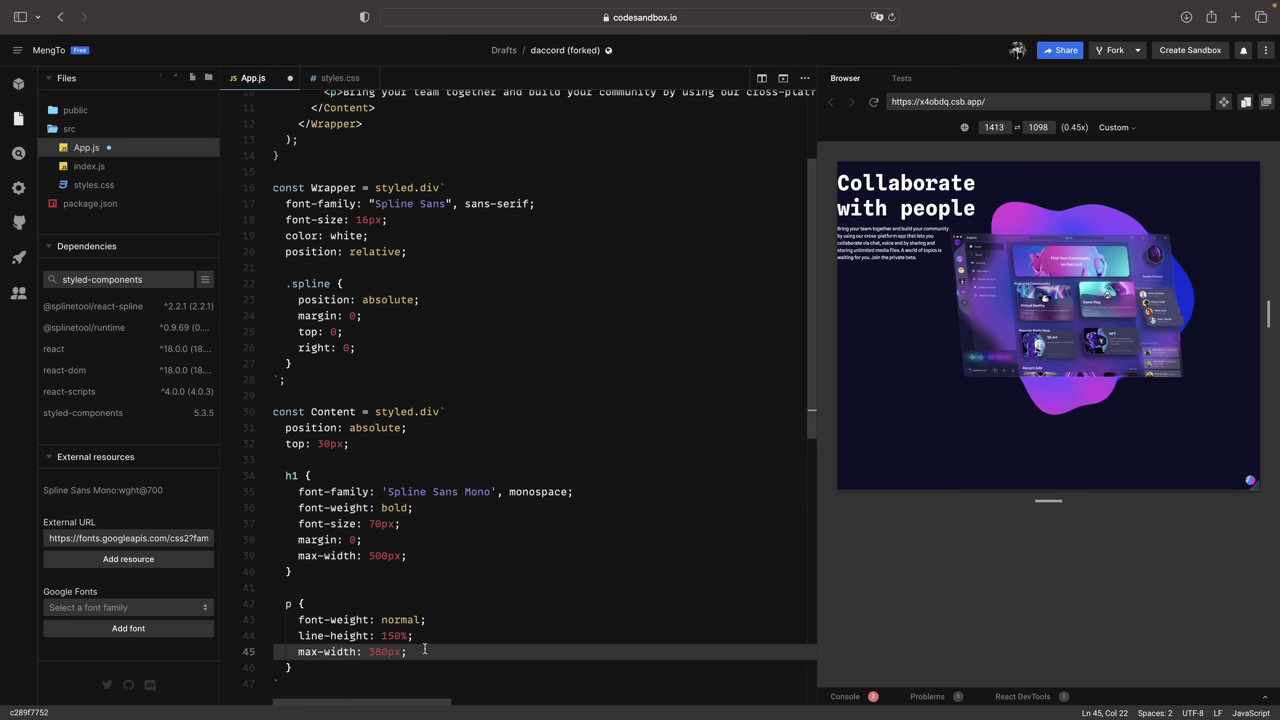
- Add a combined h1, p rule at the end of Content with a margin of 0 30px 0 100px
click(408, 661)
scroll(412, 662, down, 3)
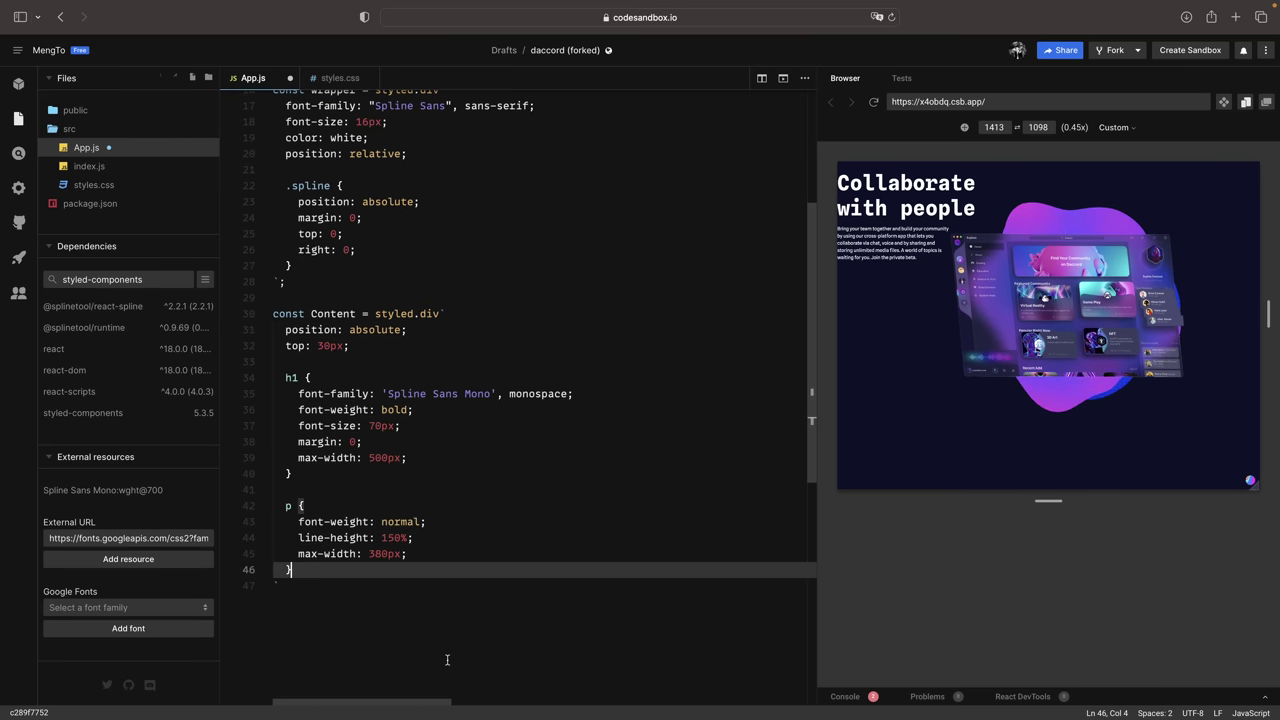
scroll(447, 660, down, 2)
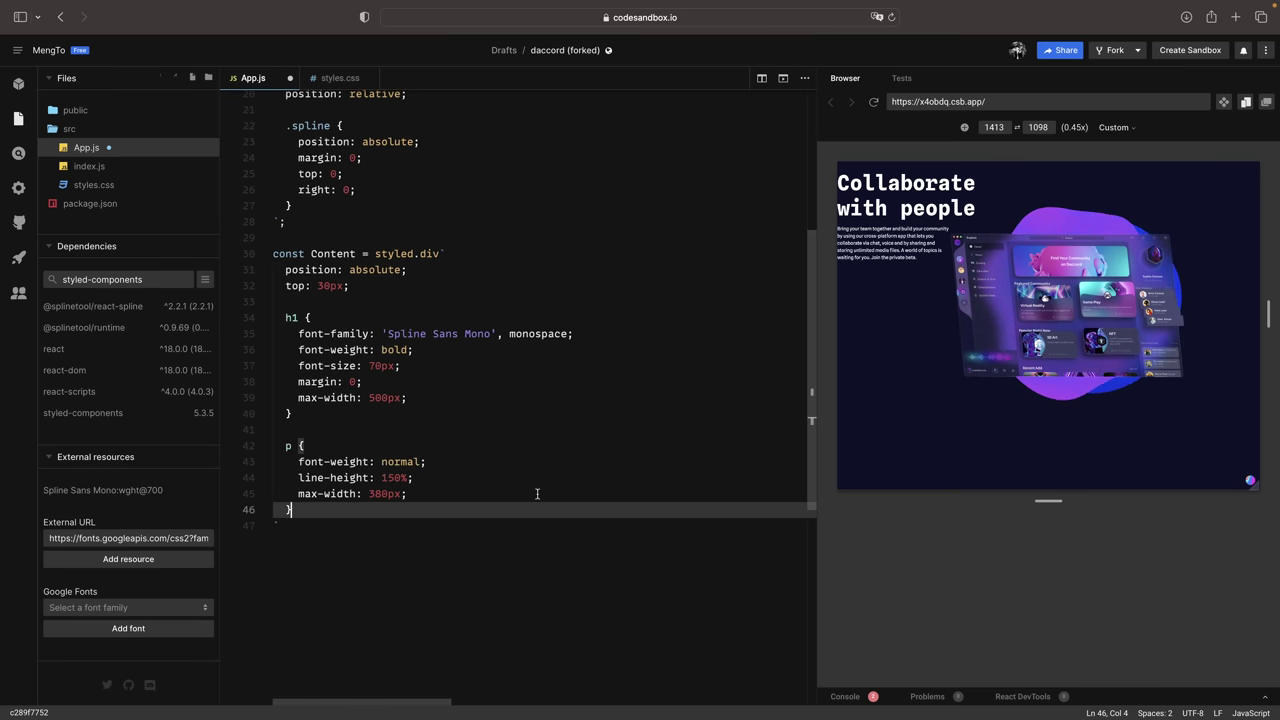
key(Return)
key(Return)
text(h1, )
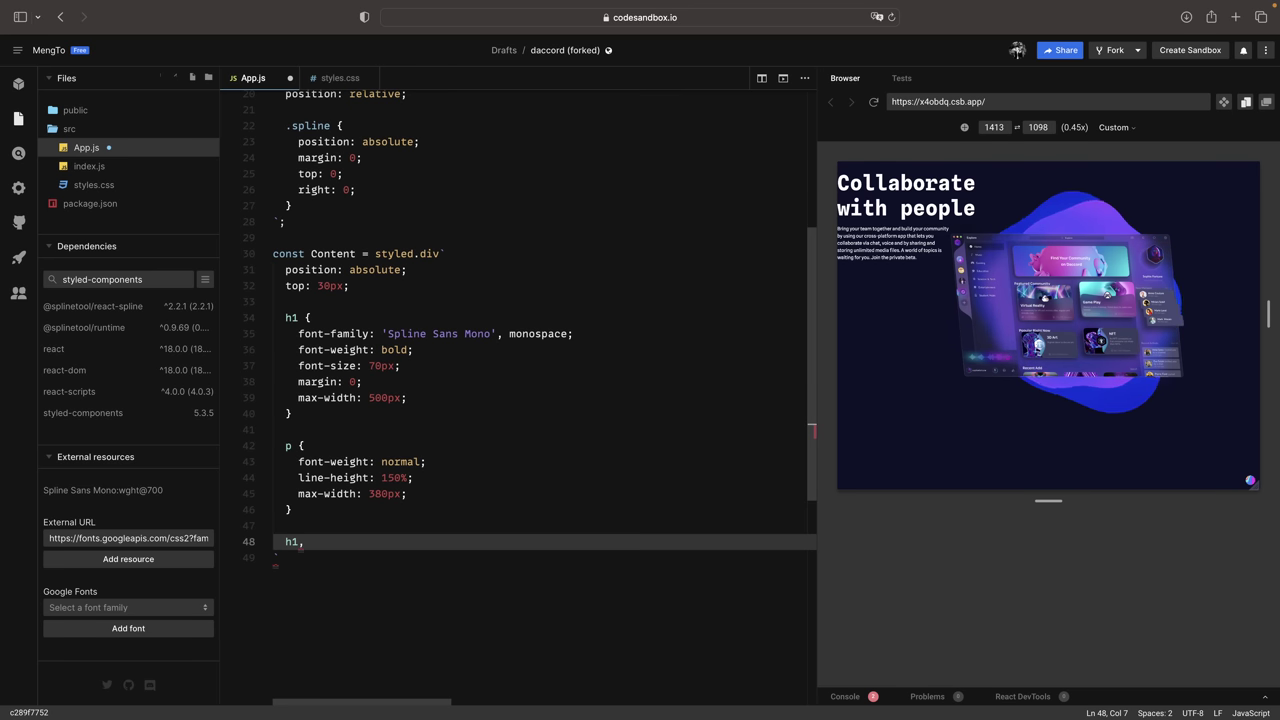
text(p {)
key(Return)
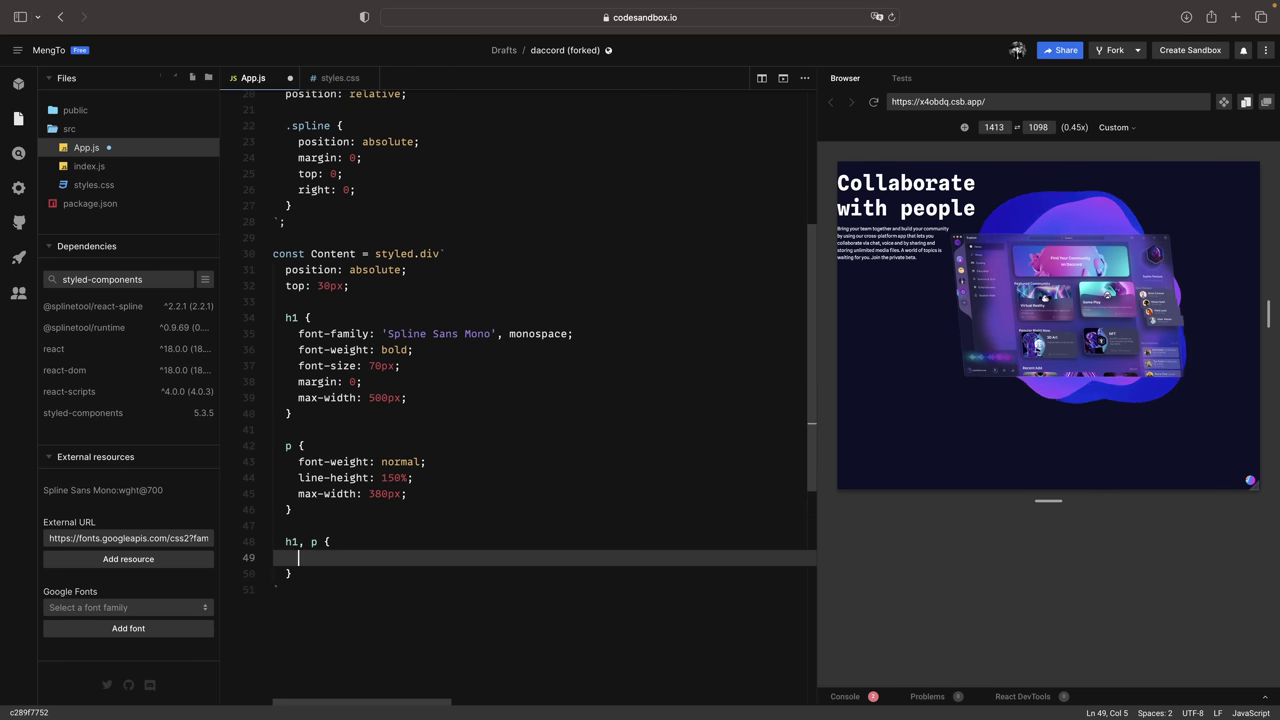
text(margin: 0 3)
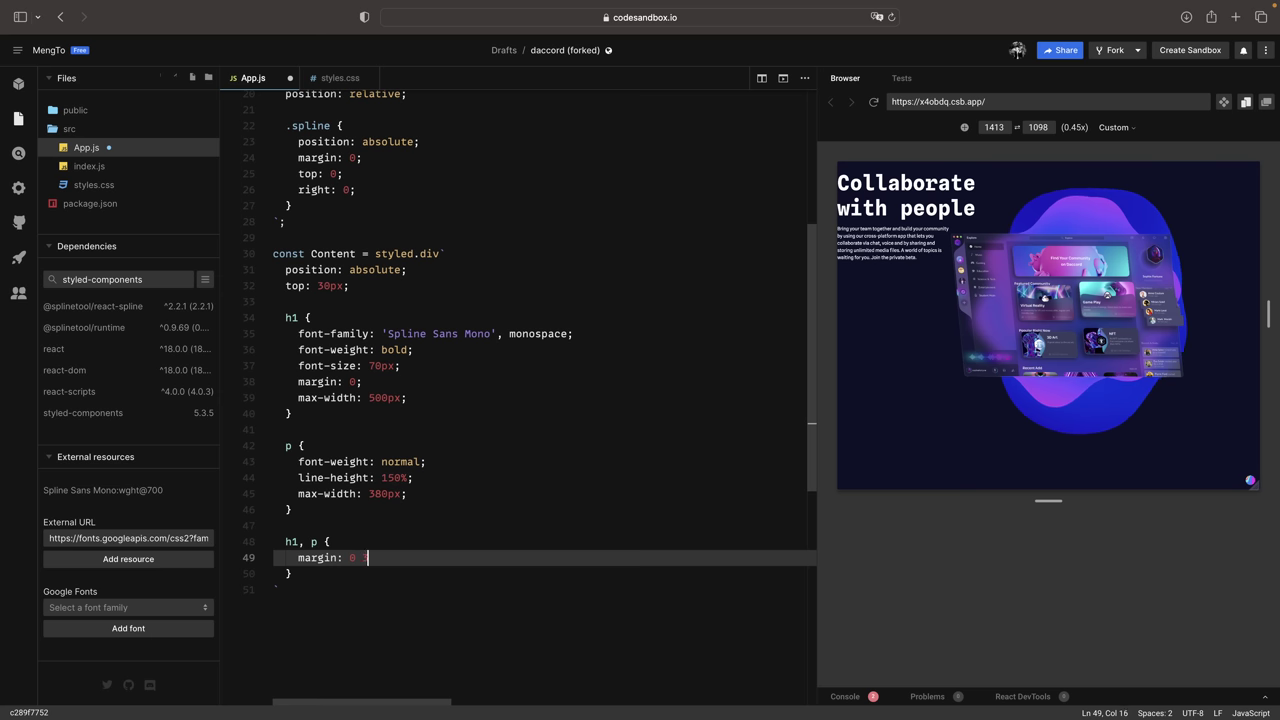
text(0px 0 100px;)
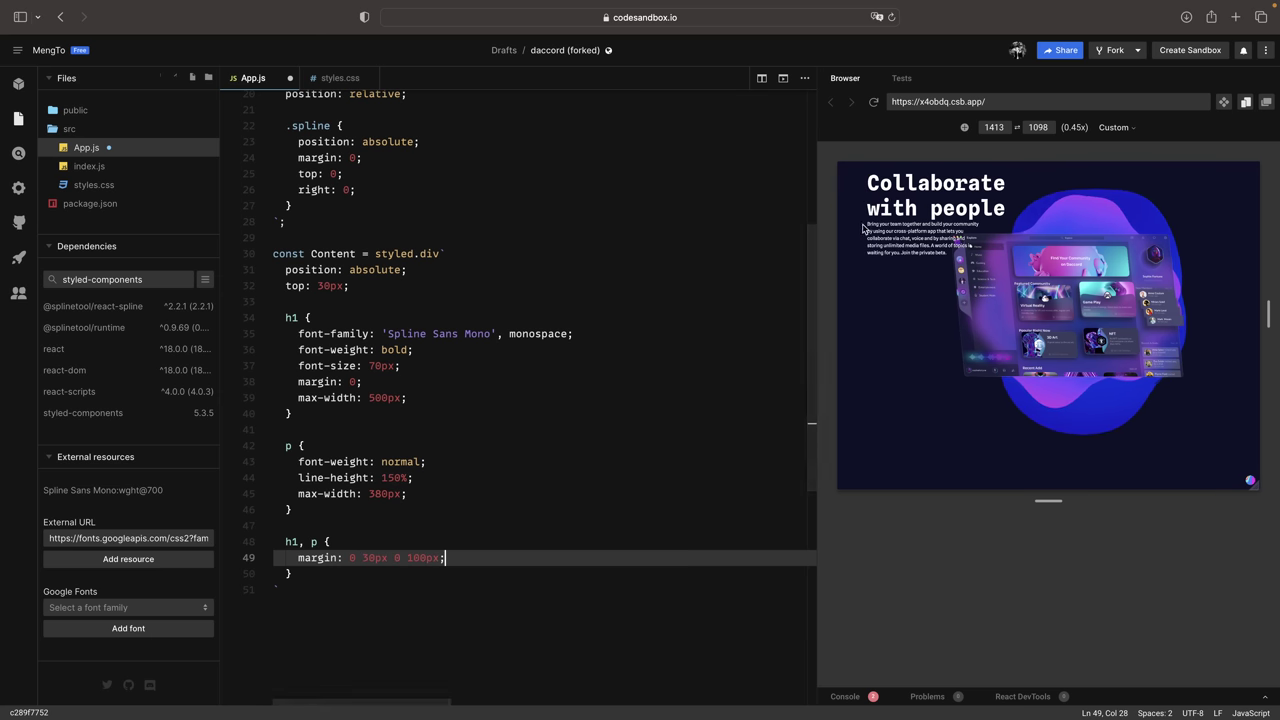
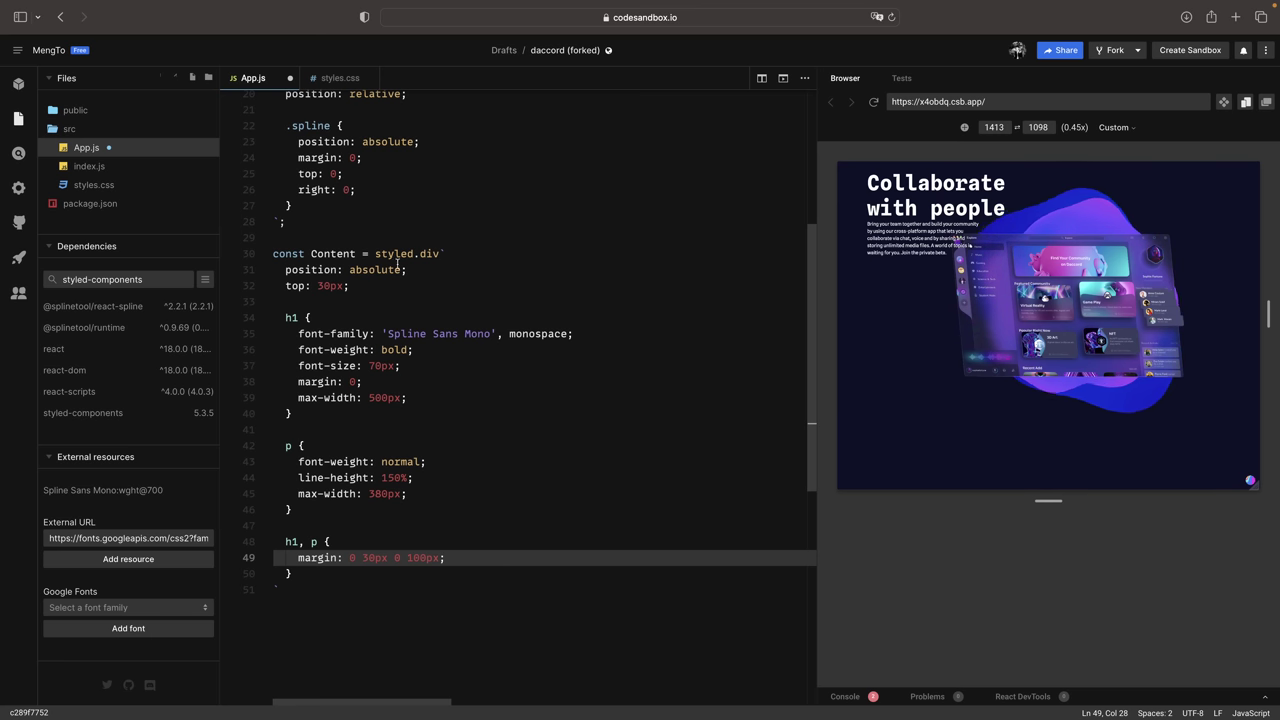
- Below Content's top offset, make it a flex container with column direction and an 80px gap
click(428, 287)
key(Return)
key(Return)
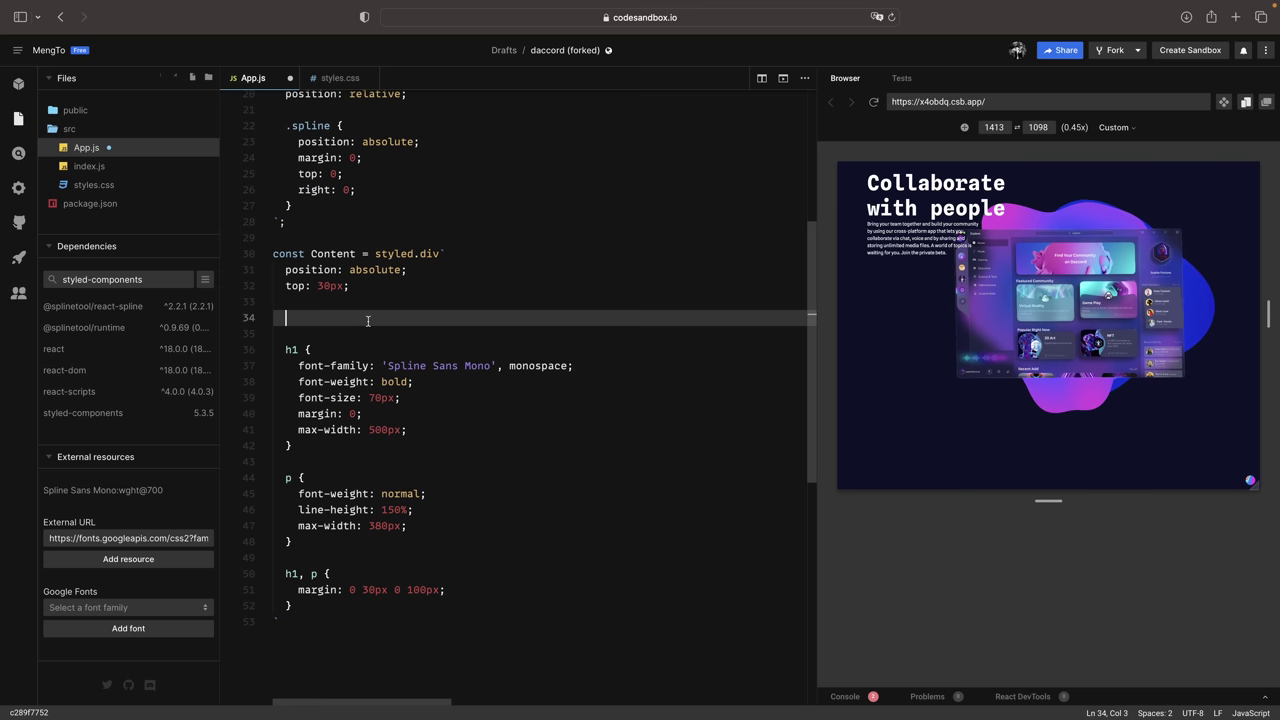
text(display: flex;)
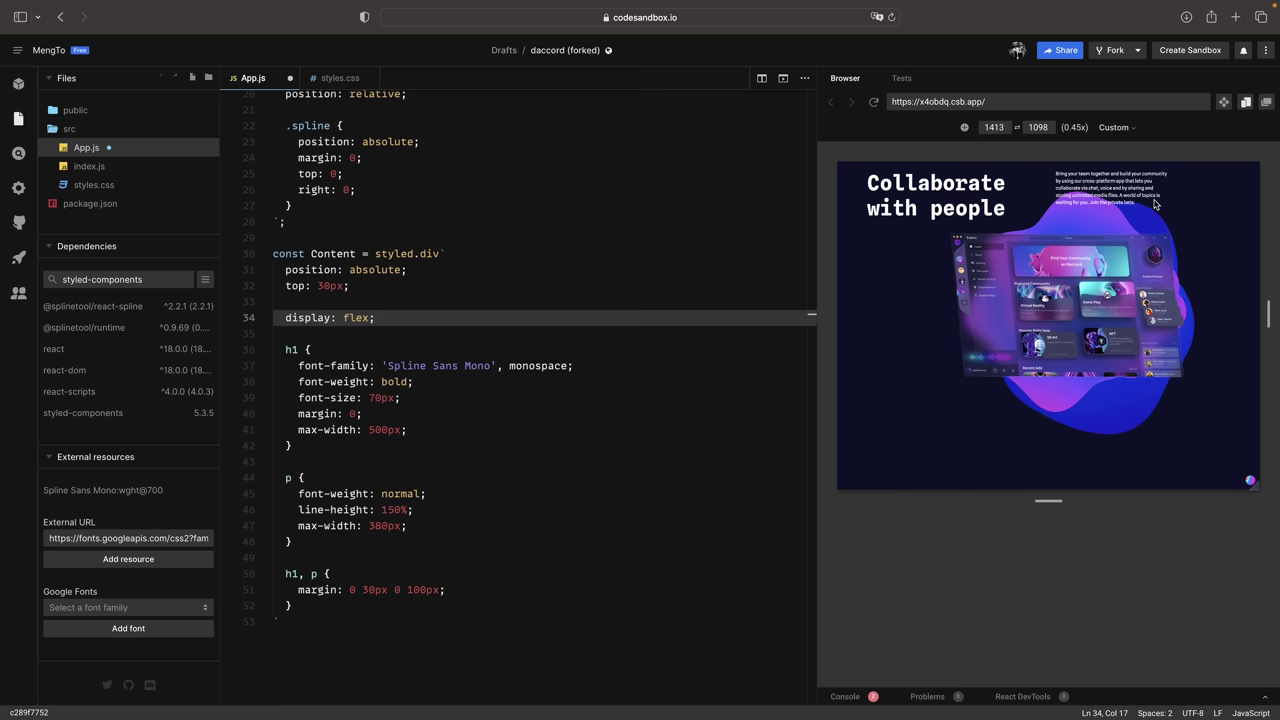
key(Return)
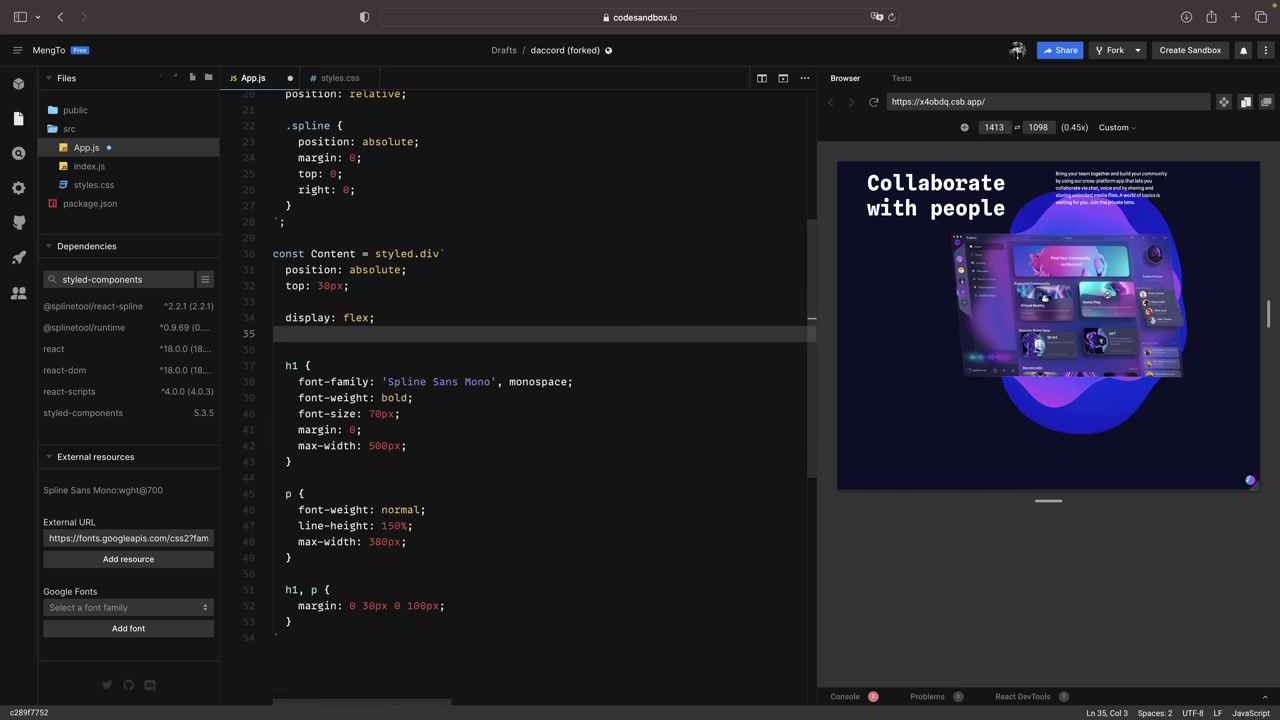
text(flex-dir)
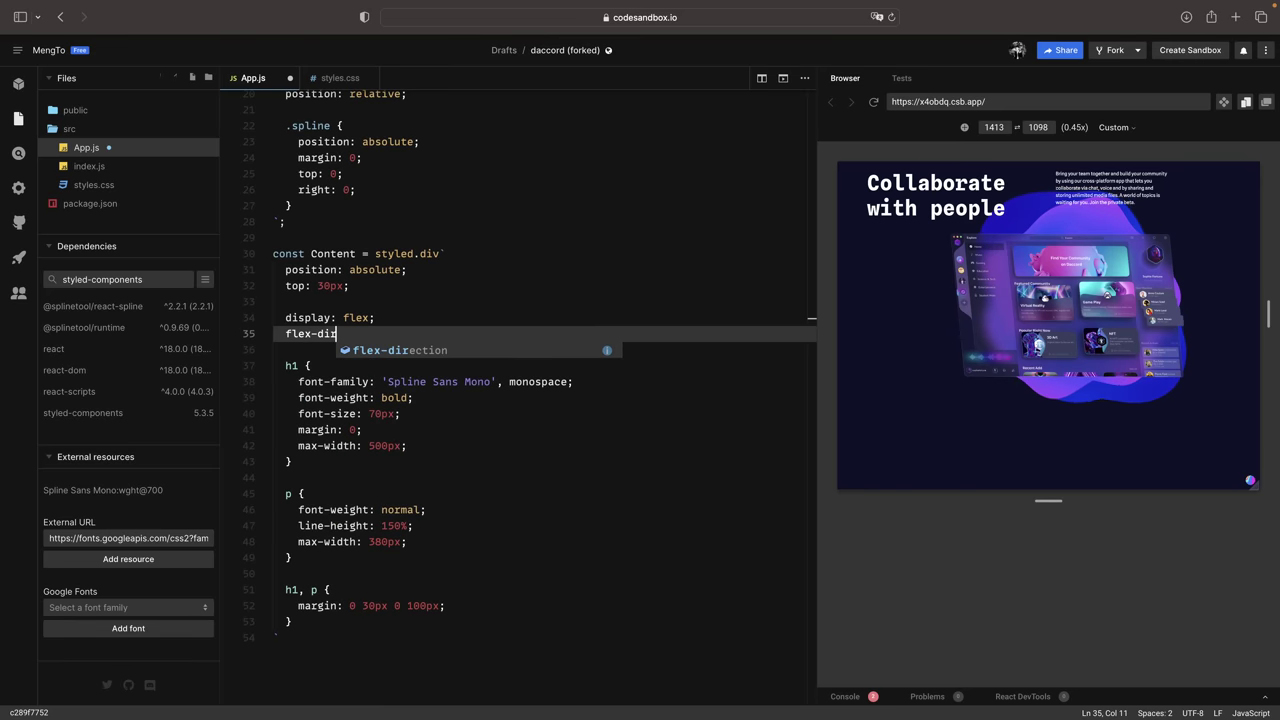
text(ection: column;)
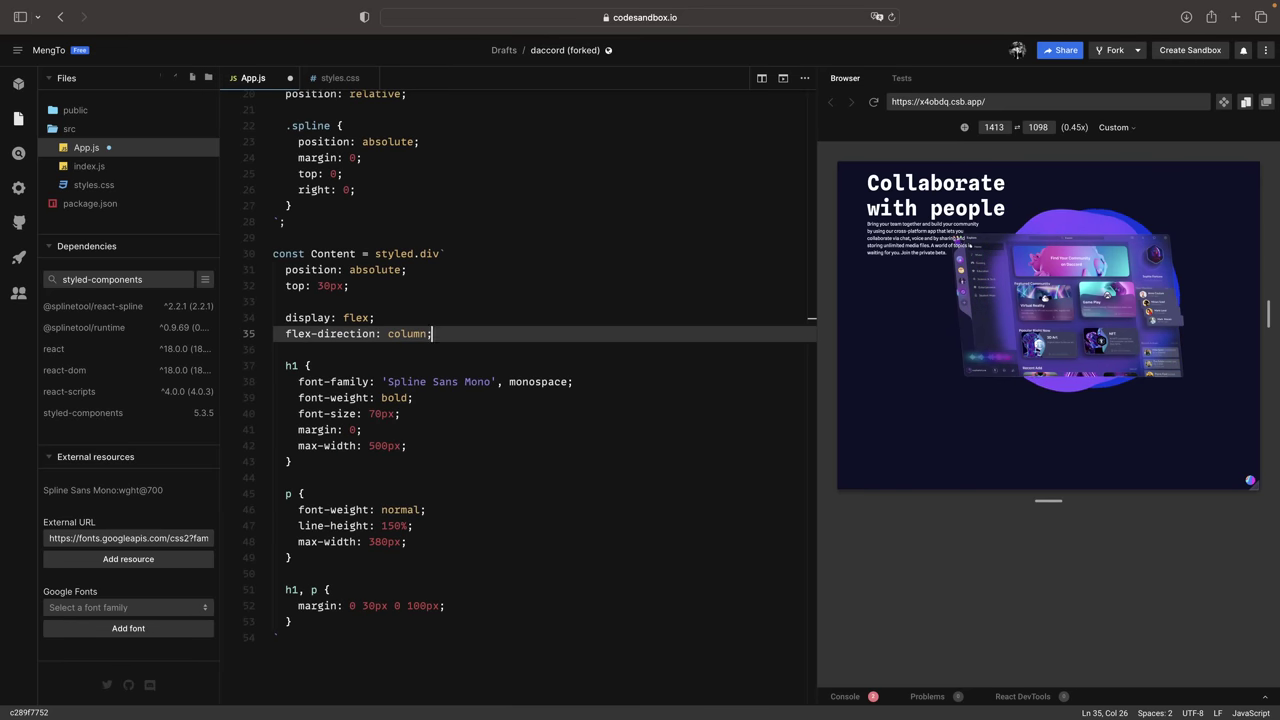
key(Return)
text(gap: 80p)
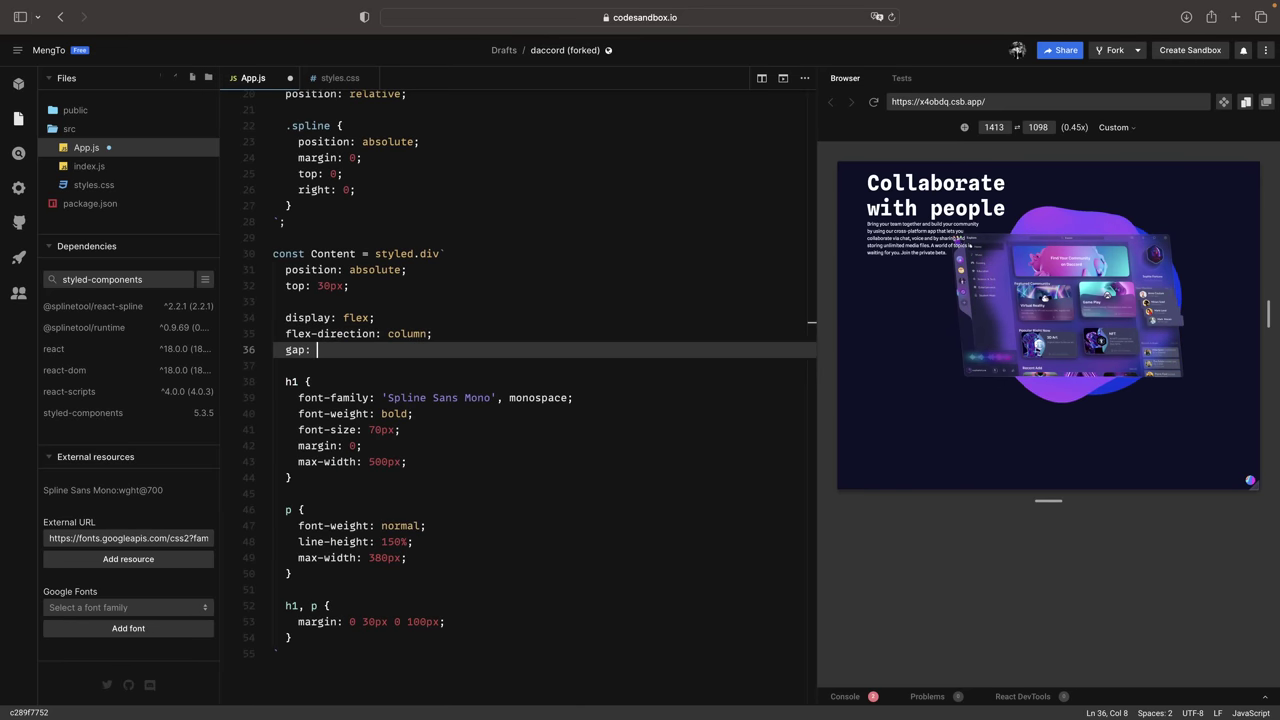
text(x;)
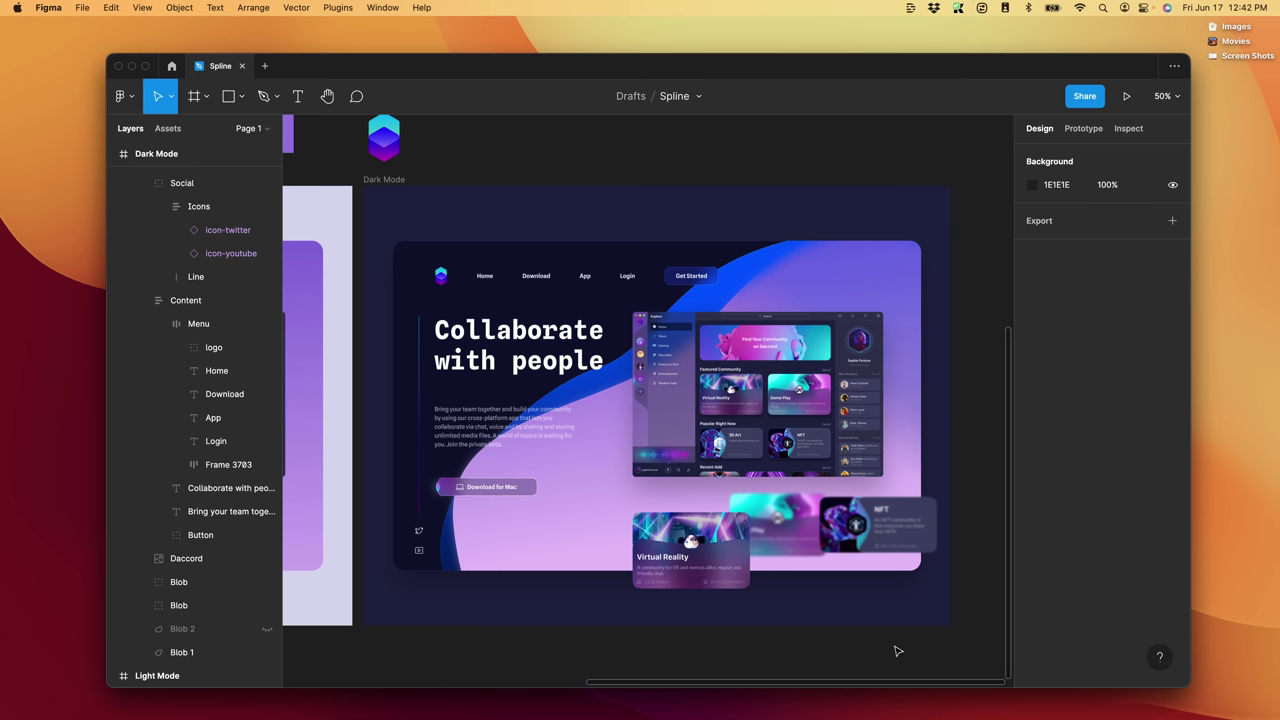
- Examine the logo, social icons and Download for Mac button of the Dark Mode design in Figma at 100% zoom
key(shift+0)
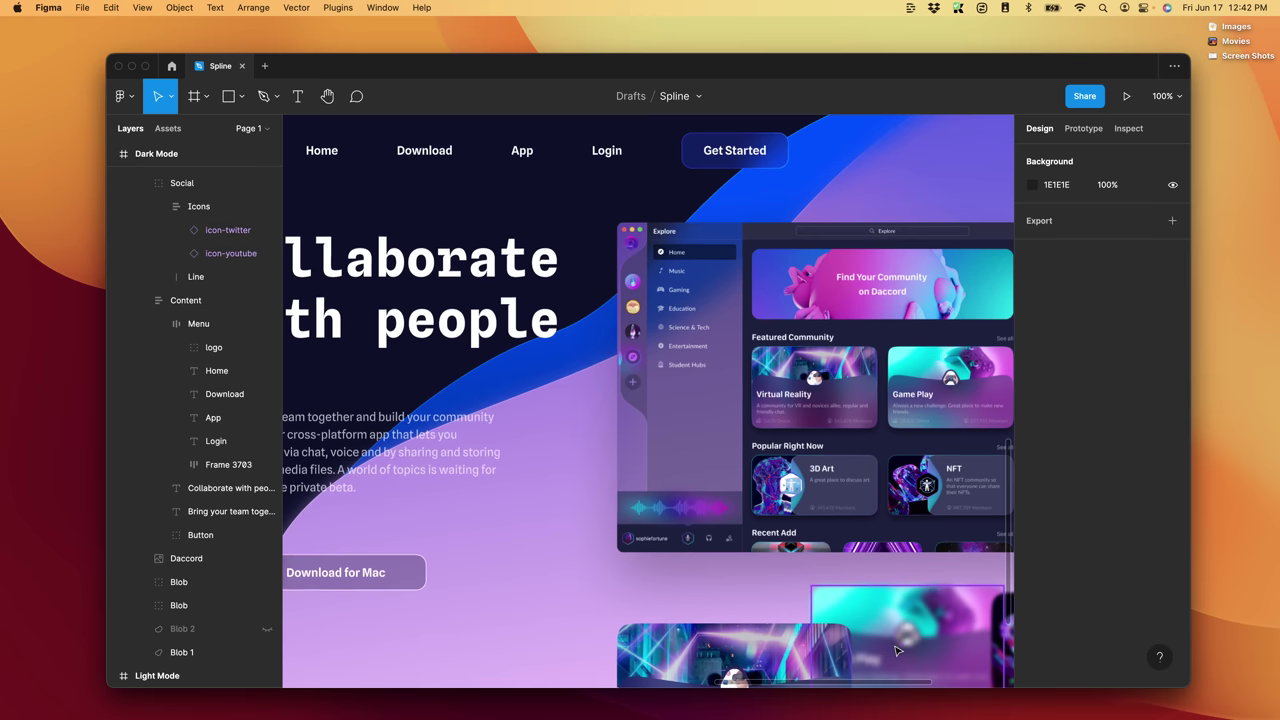
scroll(690, 485, left, 5)
scroll(690, 485, up, 2)
scroll(690, 485, right, 4)
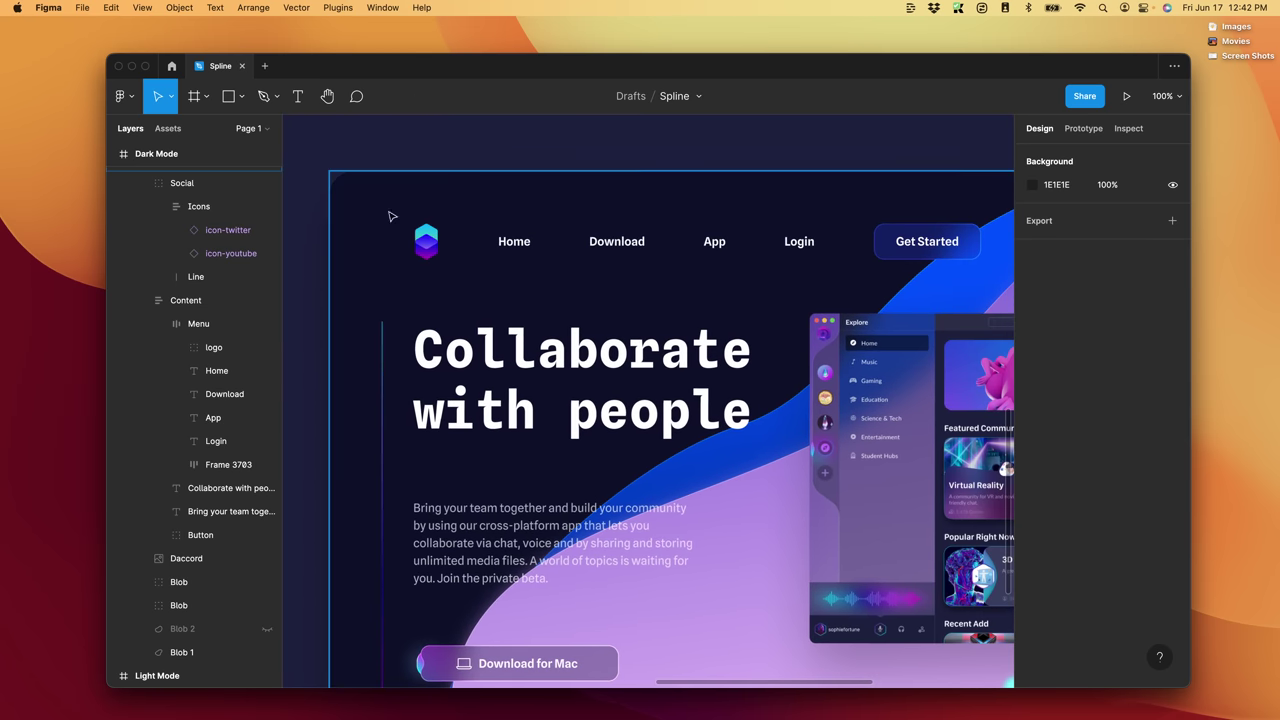
click(432, 253)
double_click(432, 253)
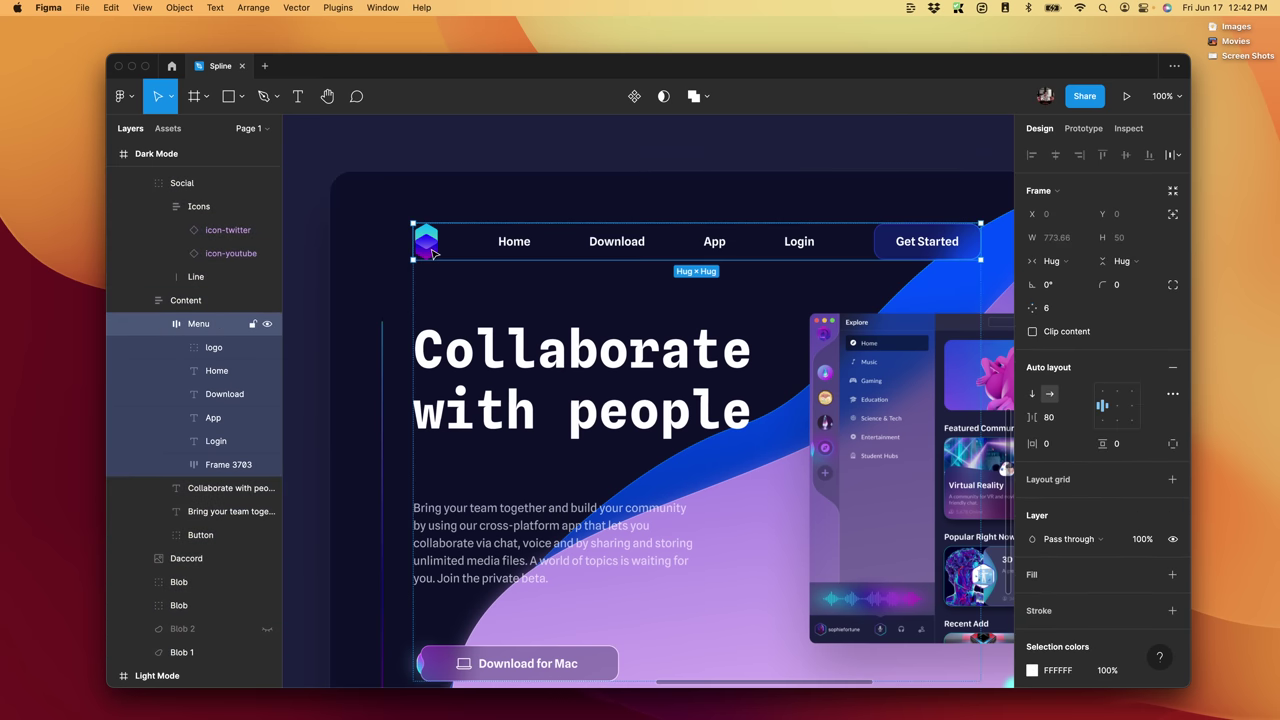
double_click(432, 253)
scroll(389, 330, left, 2)
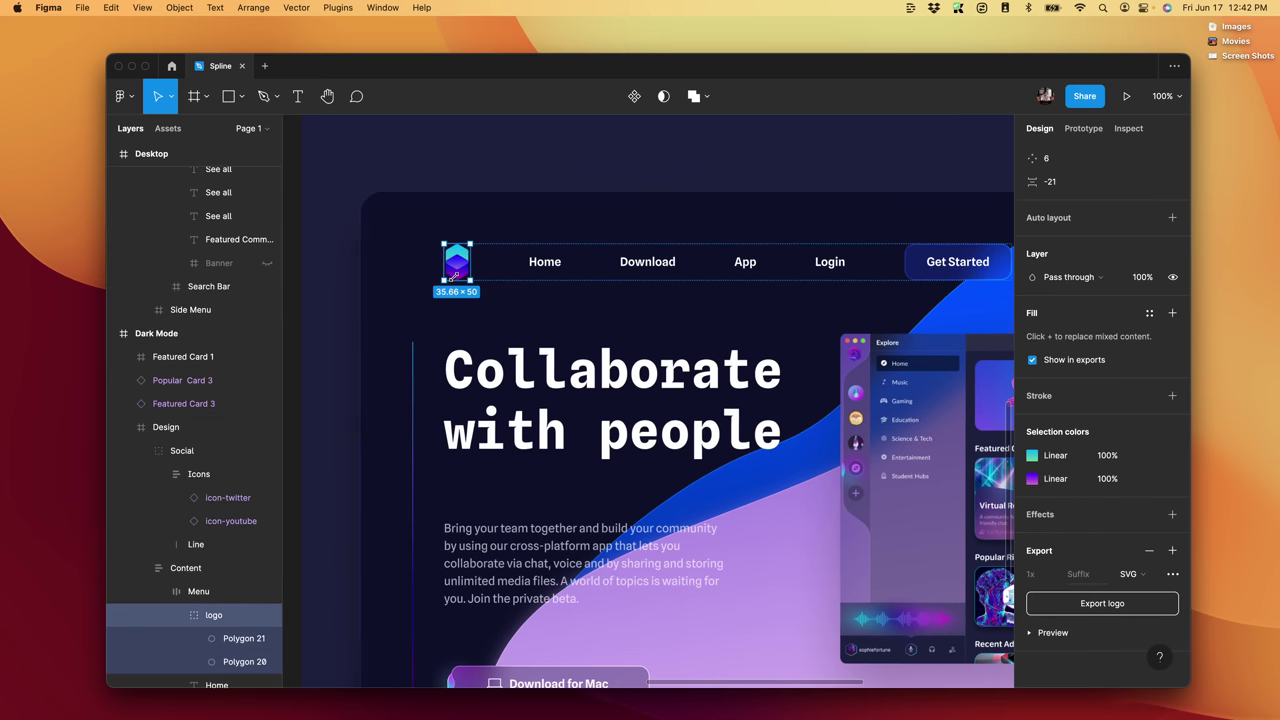
scroll(534, 471, down, 5)
scroll(435, 550, up, 3)
scroll(435, 550, right, 1)
scroll(435, 550, left, 1)
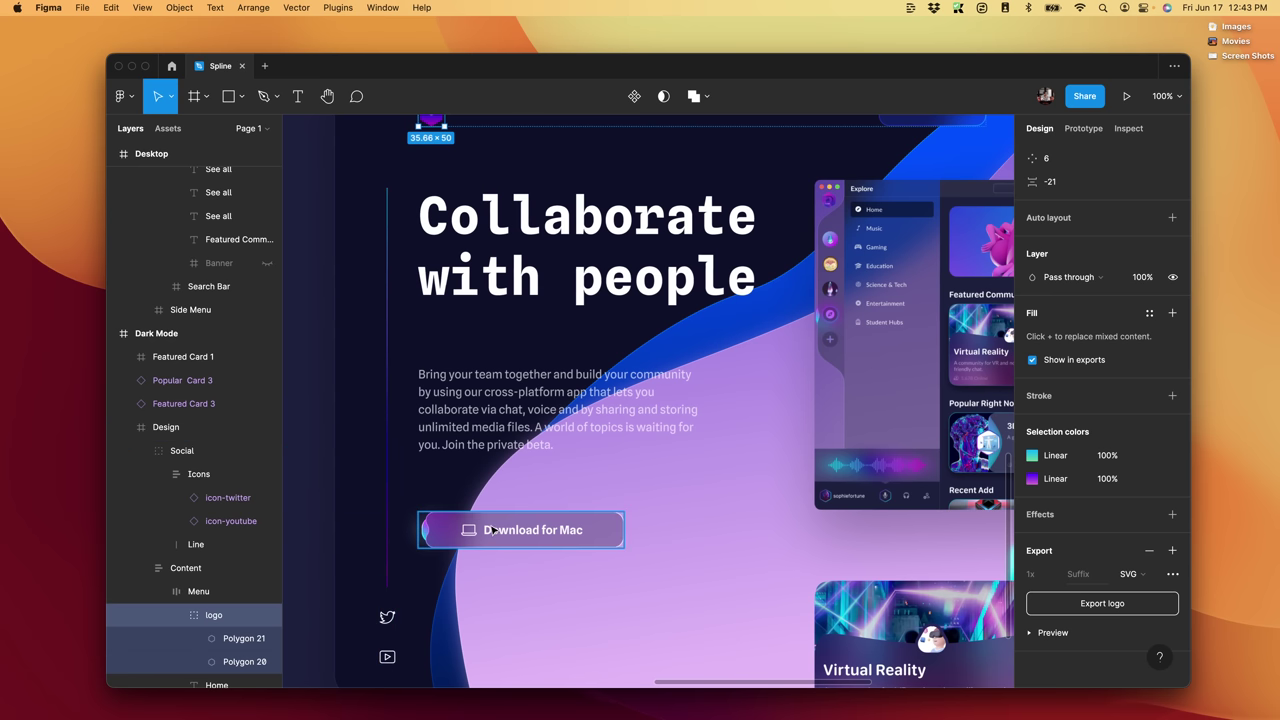
scroll(490, 530, up, 2)
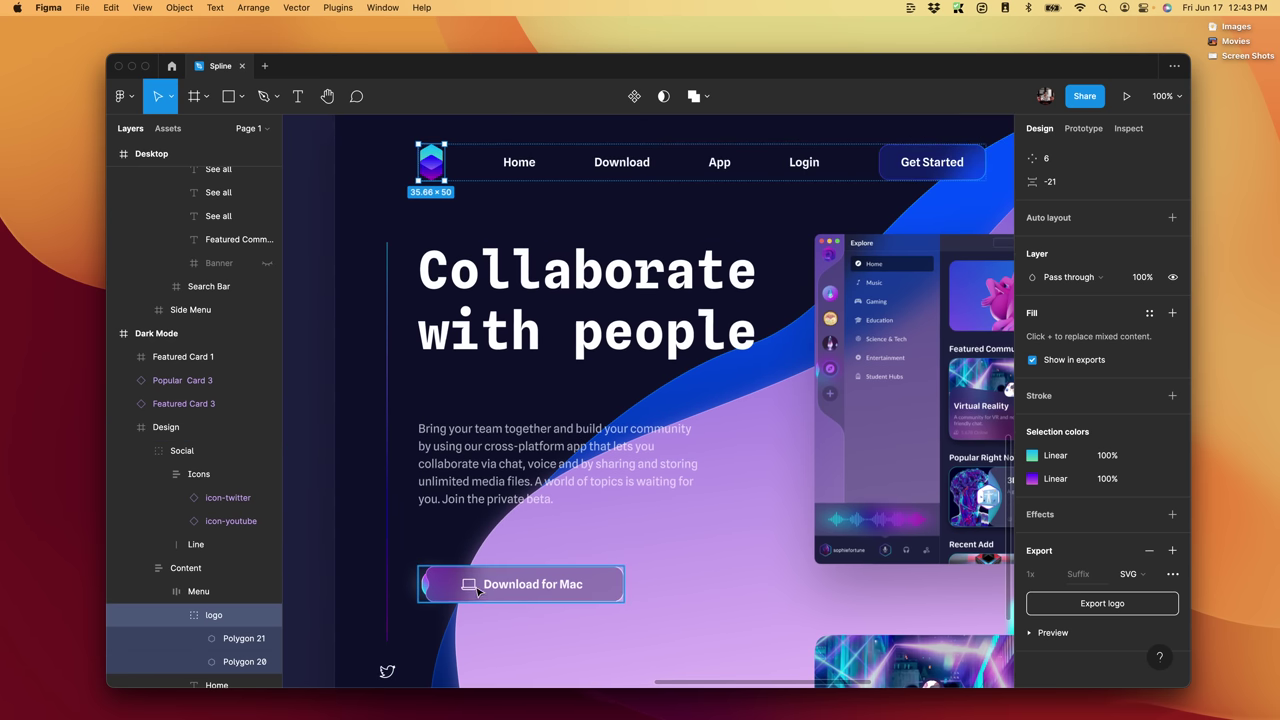
click(317, 234)
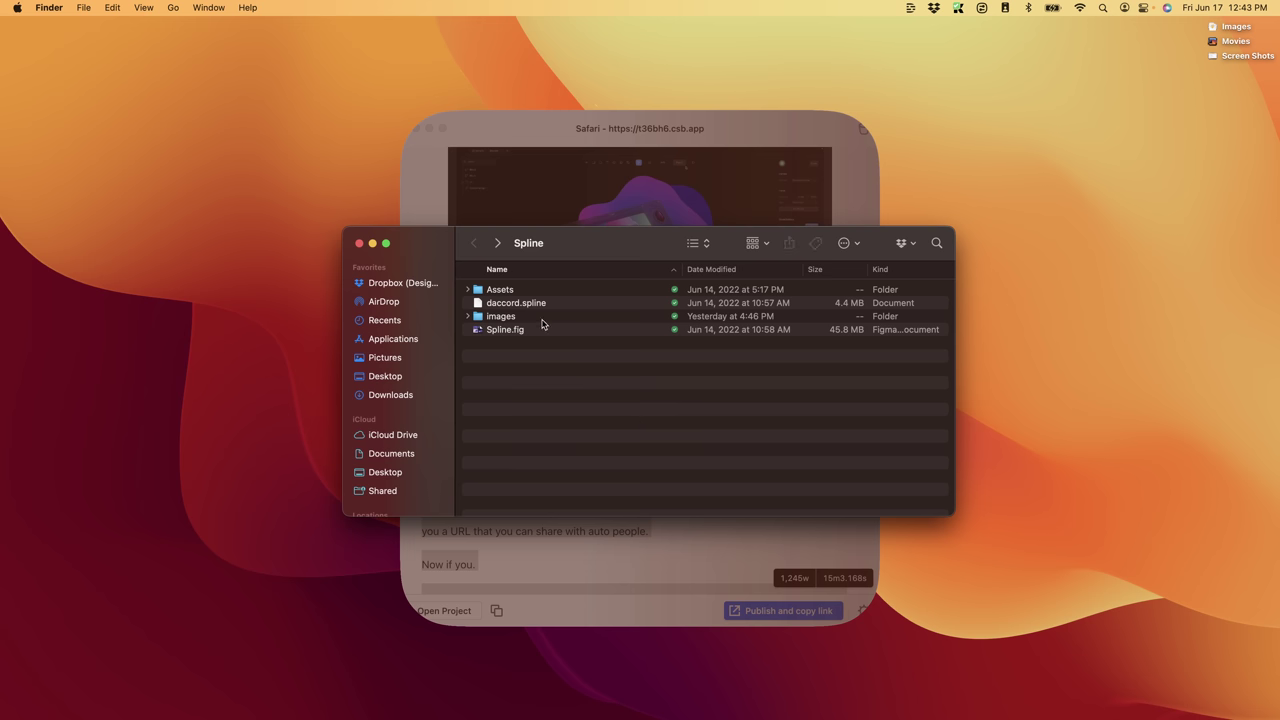
- Check the SVG files in the Spline project's images folder in Finder, and switch back to App.js in CodeSandbox
double_click(542, 318)
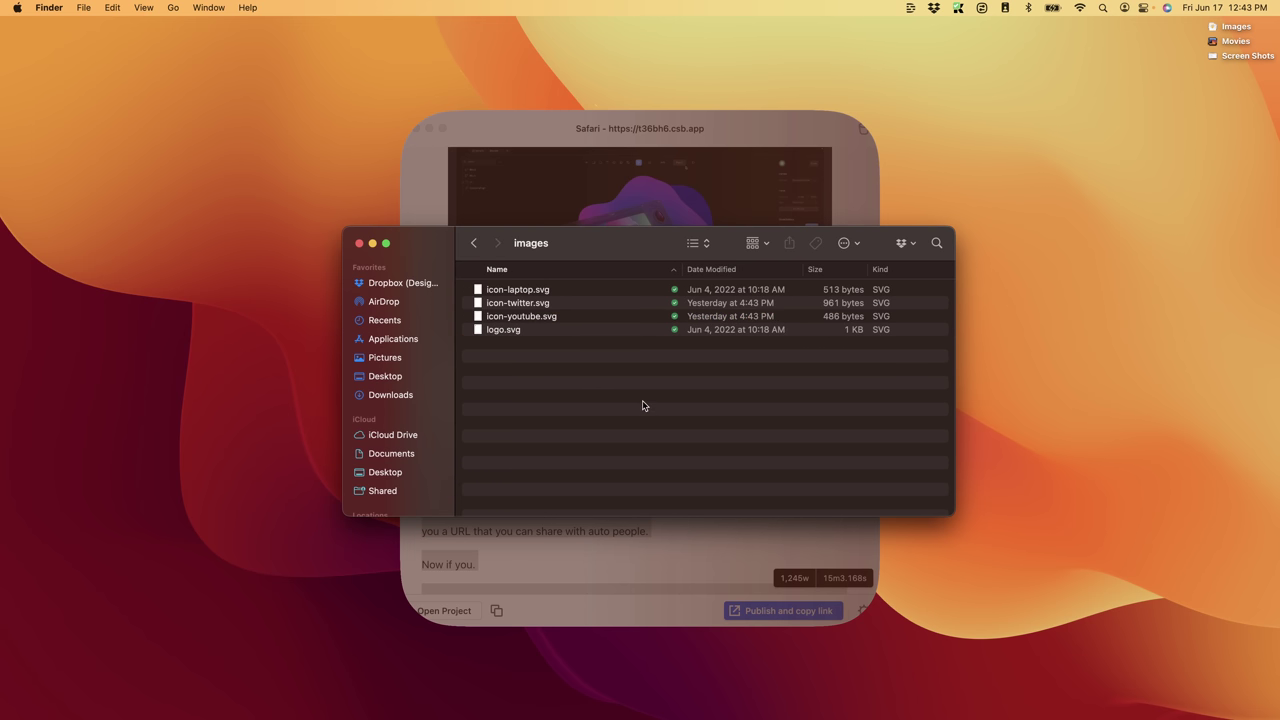
key(ctrl+Right)
key(Up)
key(Up)
click(499, 341)
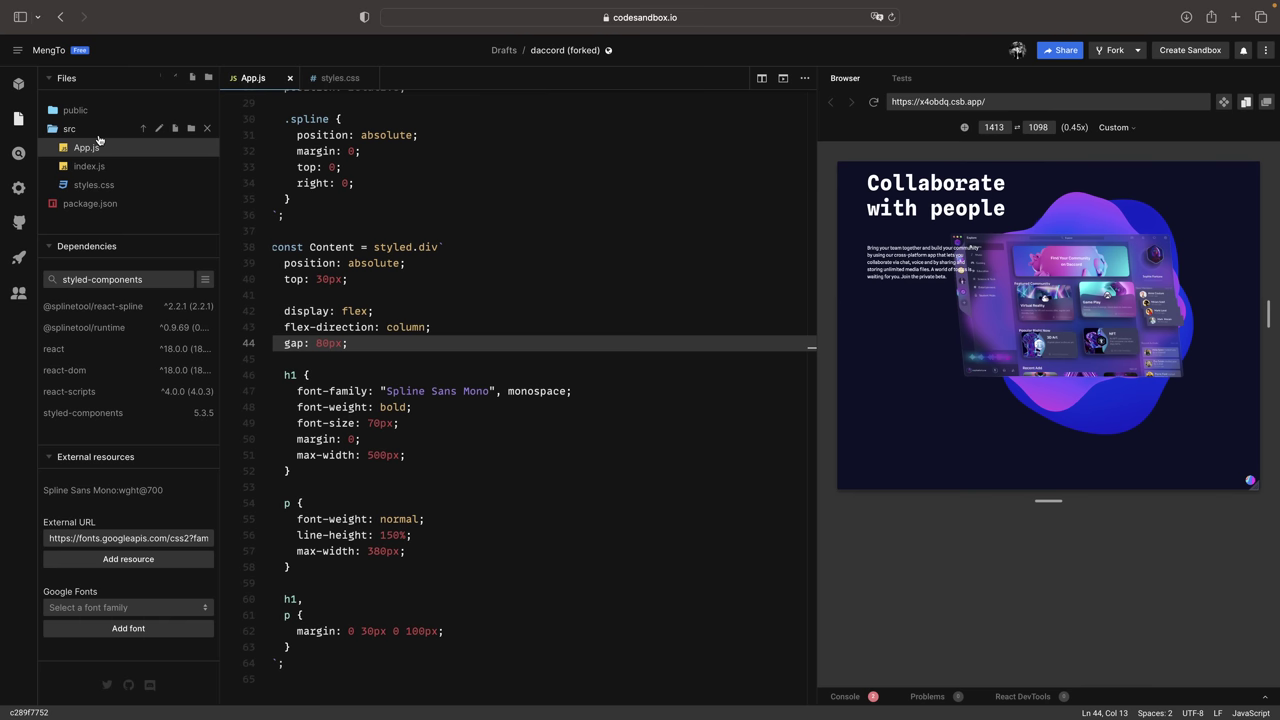
- Upload icon-laptop.svg, icon-twitter.svg, icon-youtube.svg and logo.svg from the Spline images folder into the sandbox
click(177, 78)
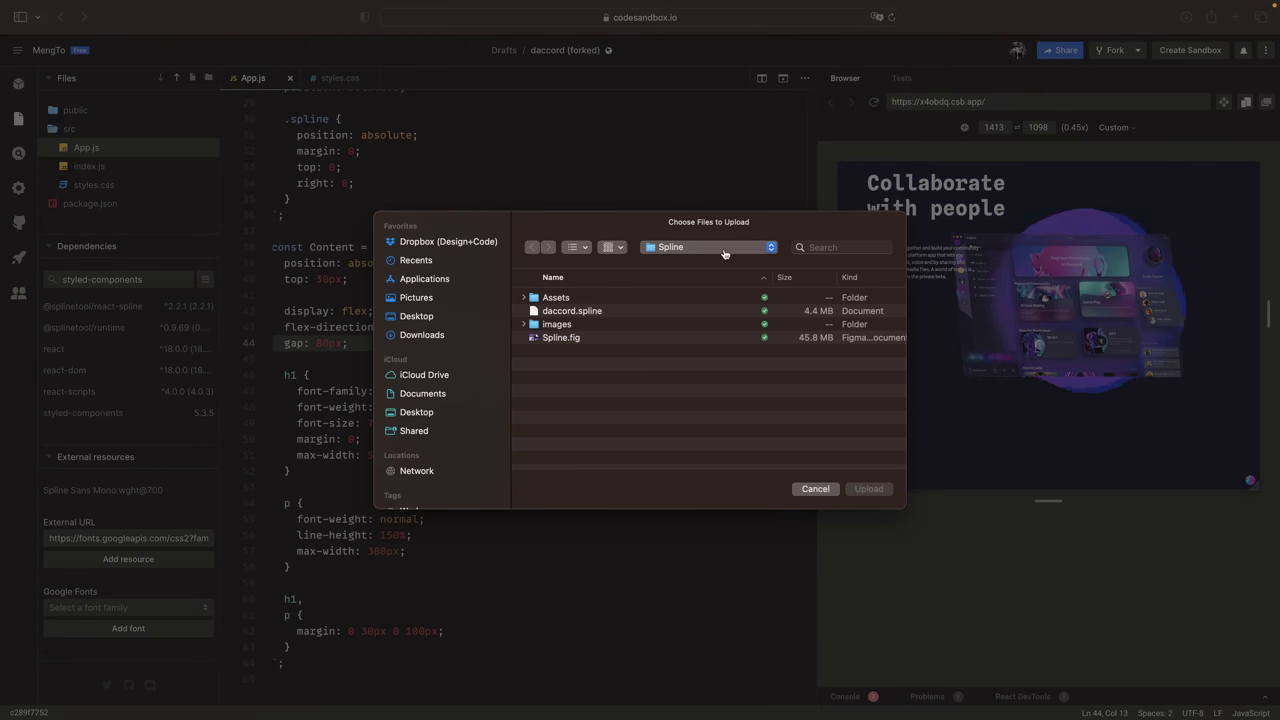
click(572, 325)
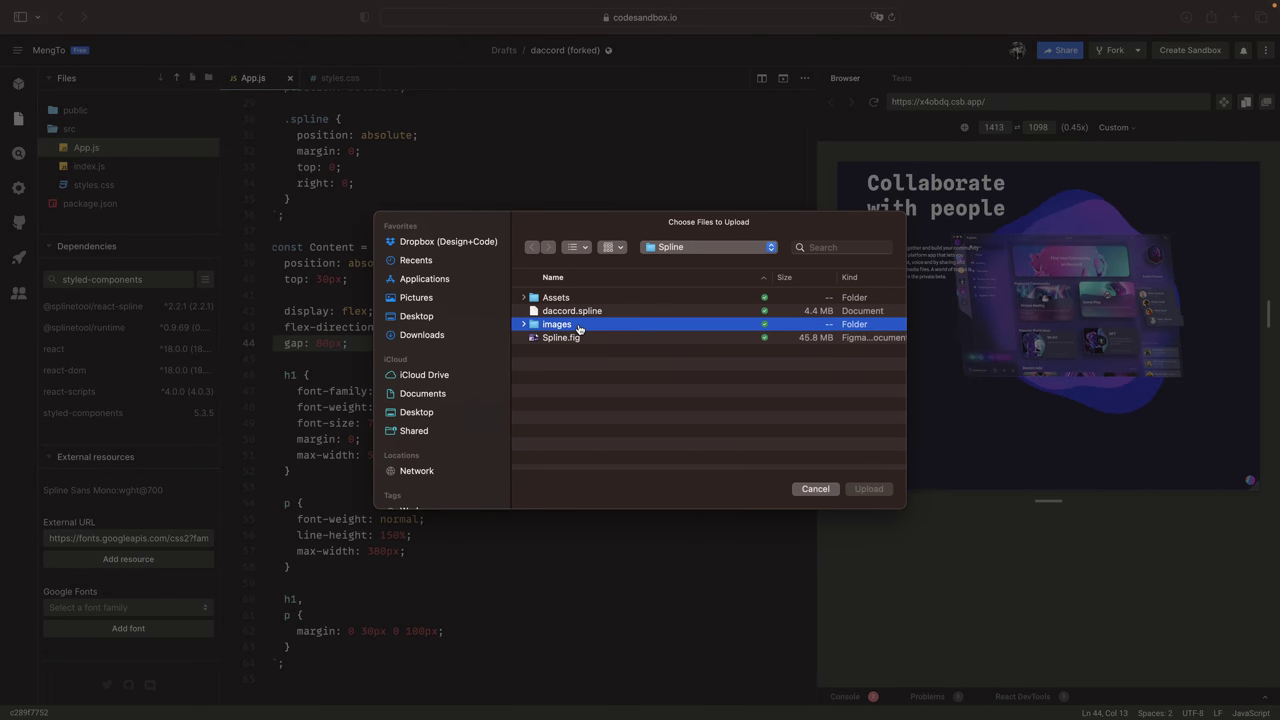
double_click(602, 328)
click(604, 300)
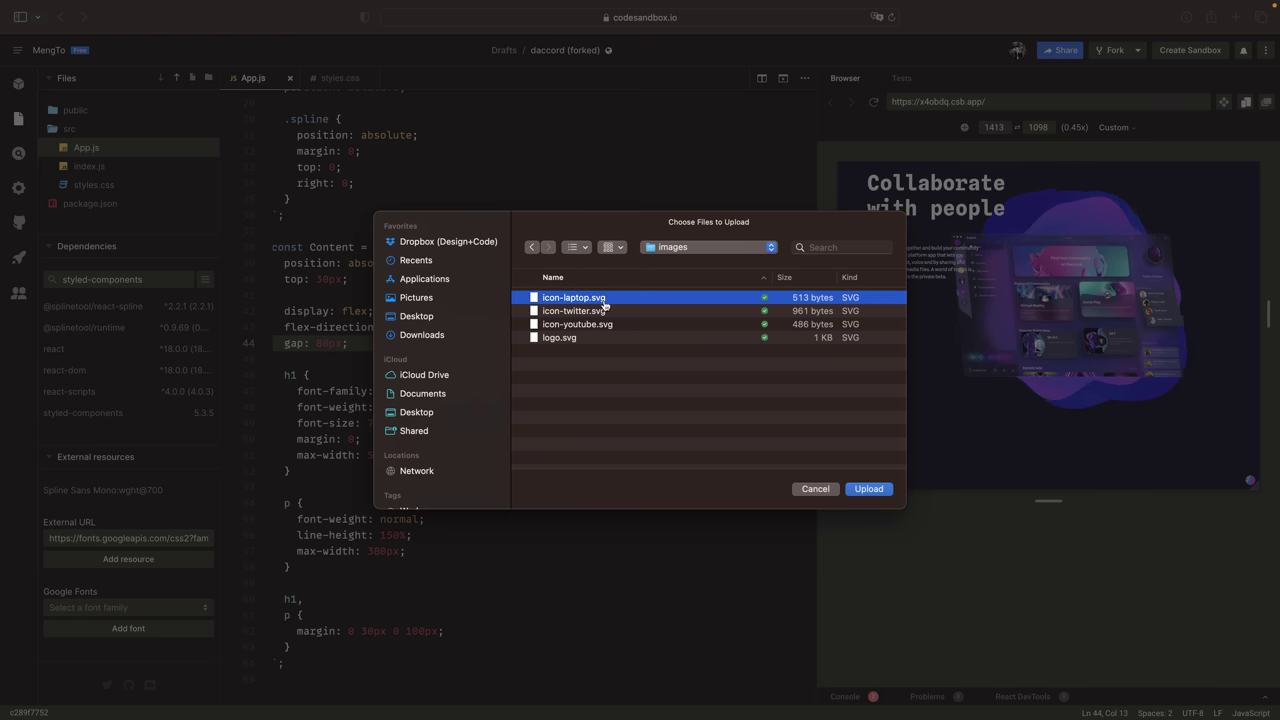
shift+click(598, 338)
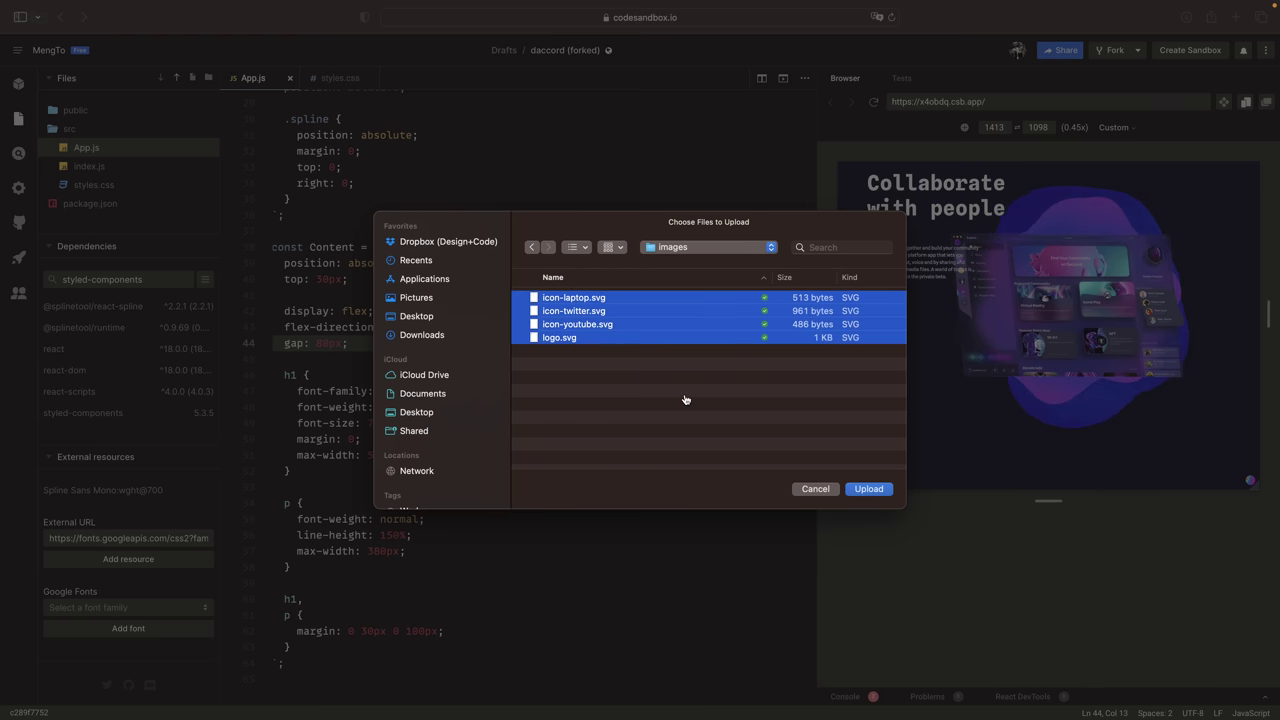
click(877, 493)
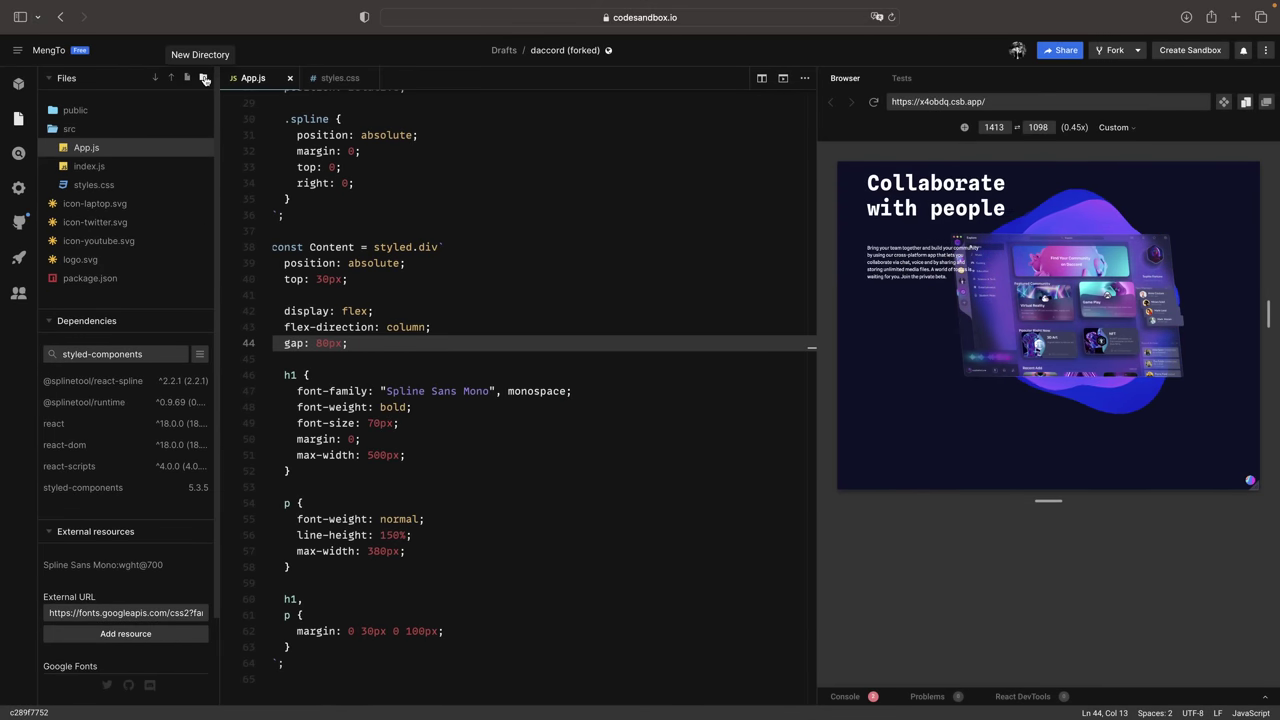
- Create a directory named images inside src and move the uploaded SVG files into it
click(204, 79)
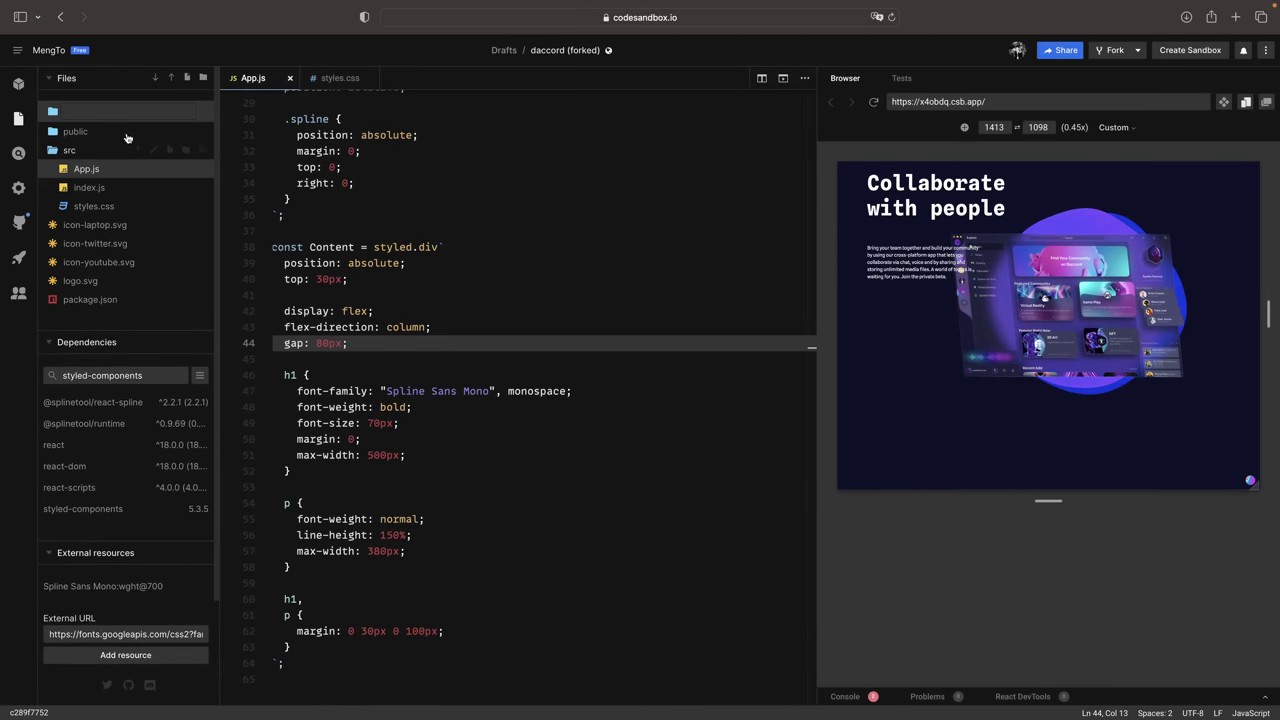
text(images)
key(Return)
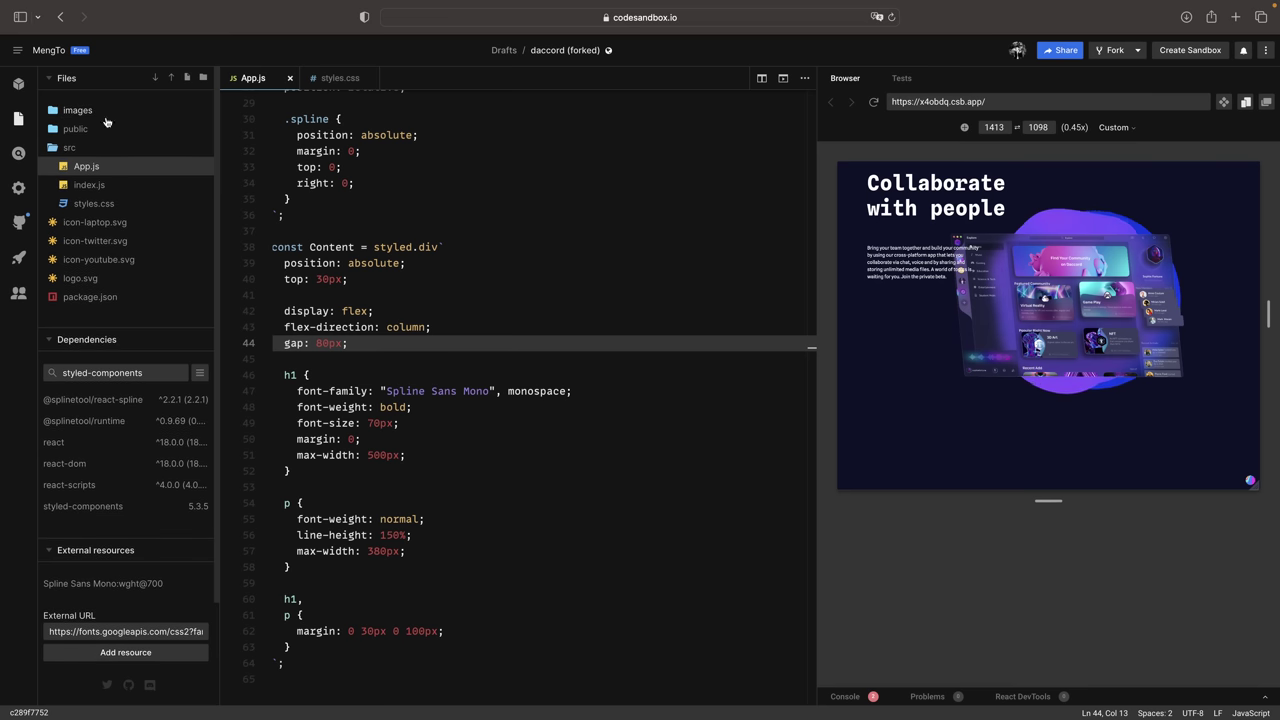
drag(80, 112, 84, 168)
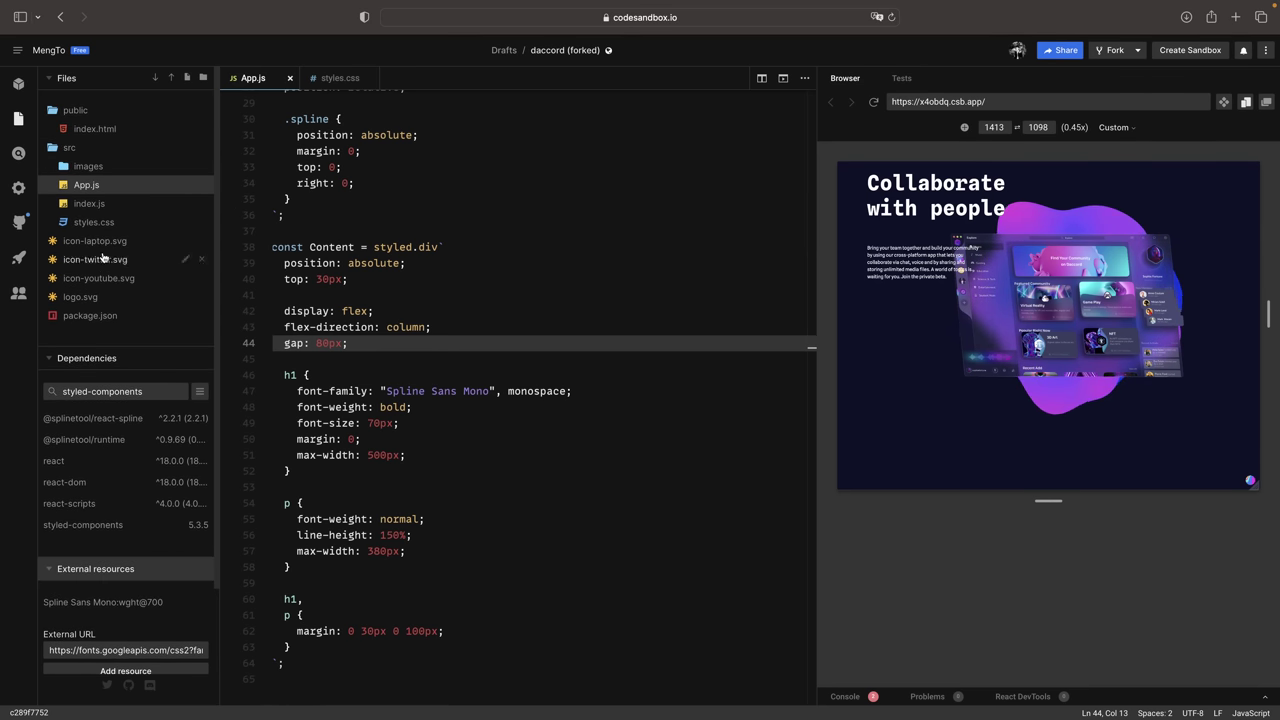
drag(94, 246, 107, 168)
drag(100, 262, 100, 168)
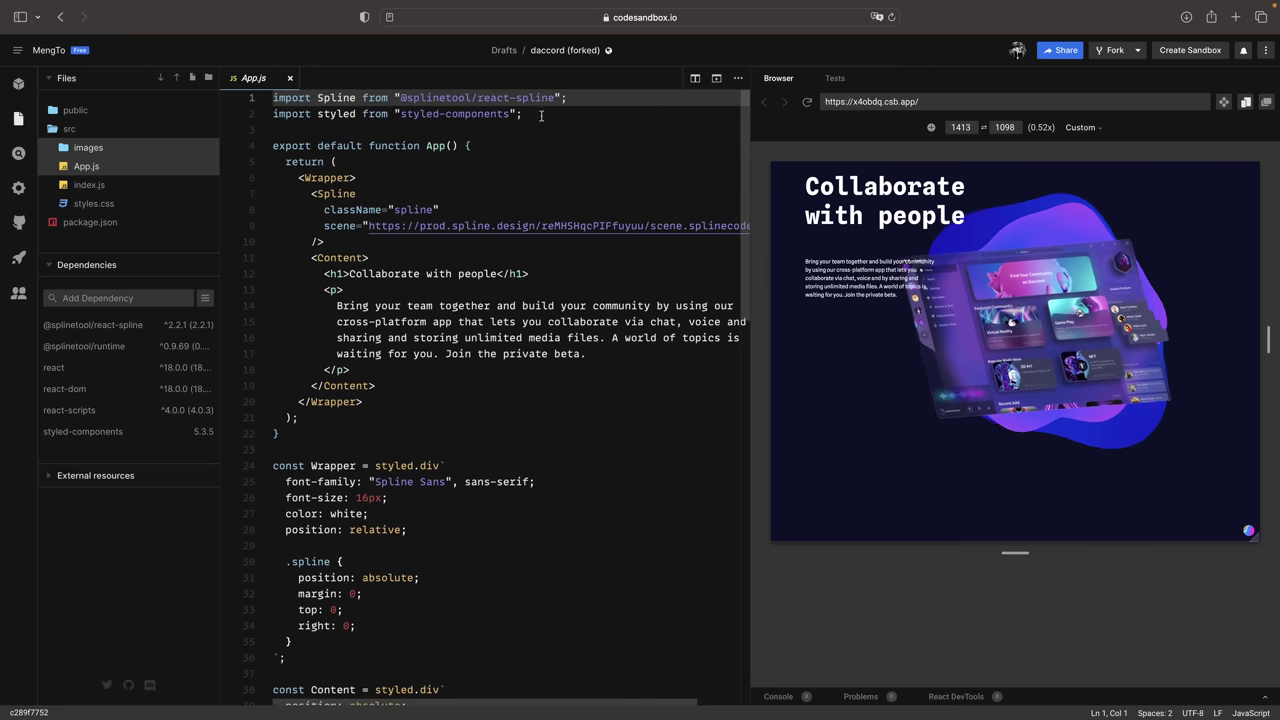
- Below the styled-components import in App.js, import Logo from './images/logo.svg'
click(588, 117)
key(Return)
key(Return)
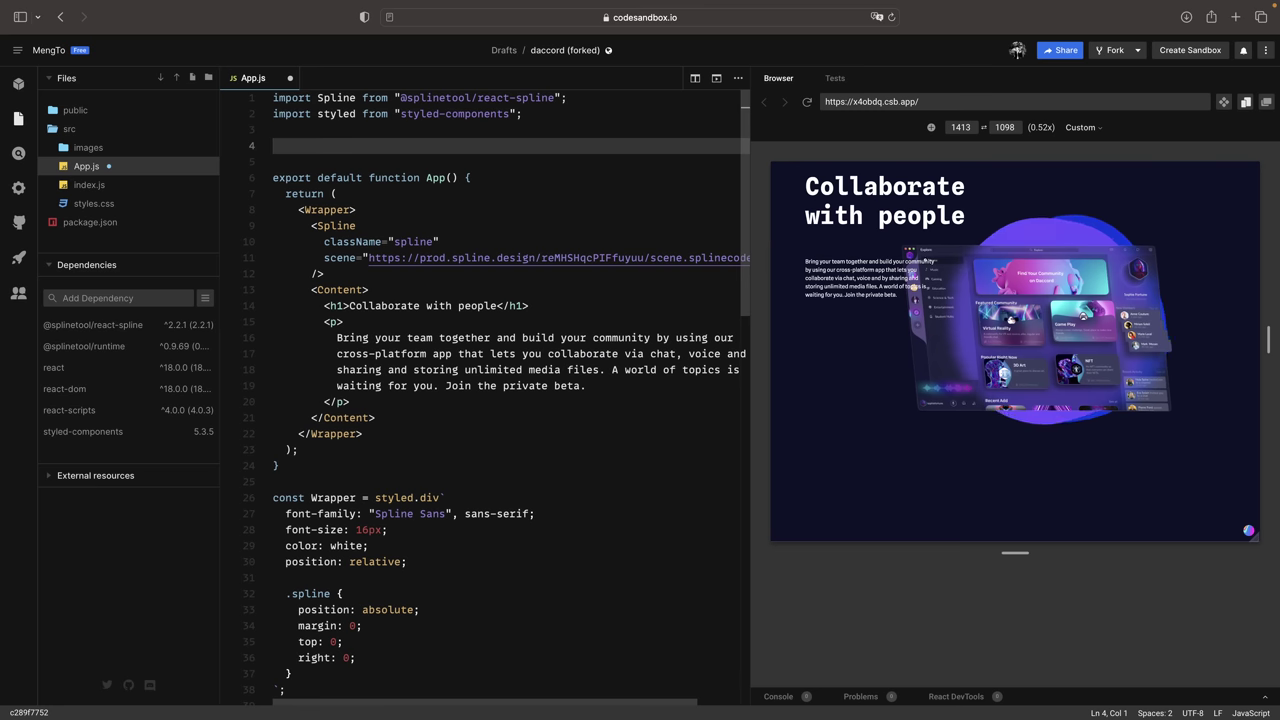
text(impo)
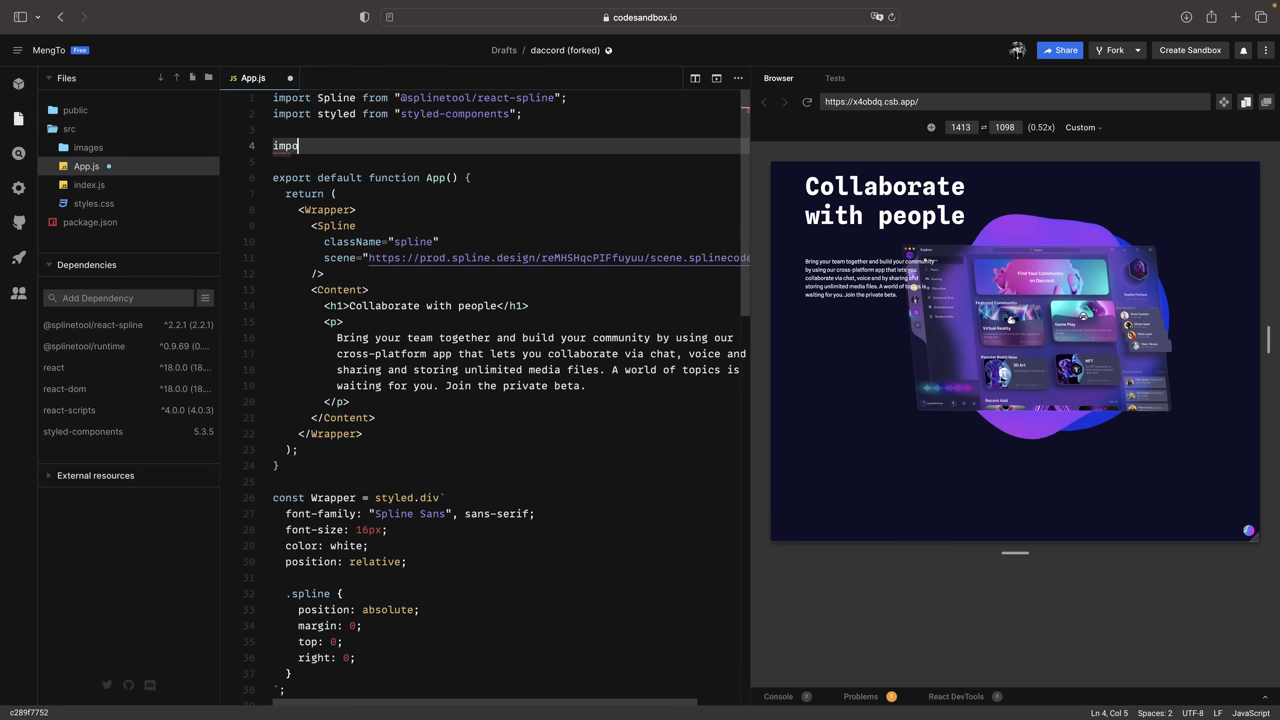
text(rt Logo)
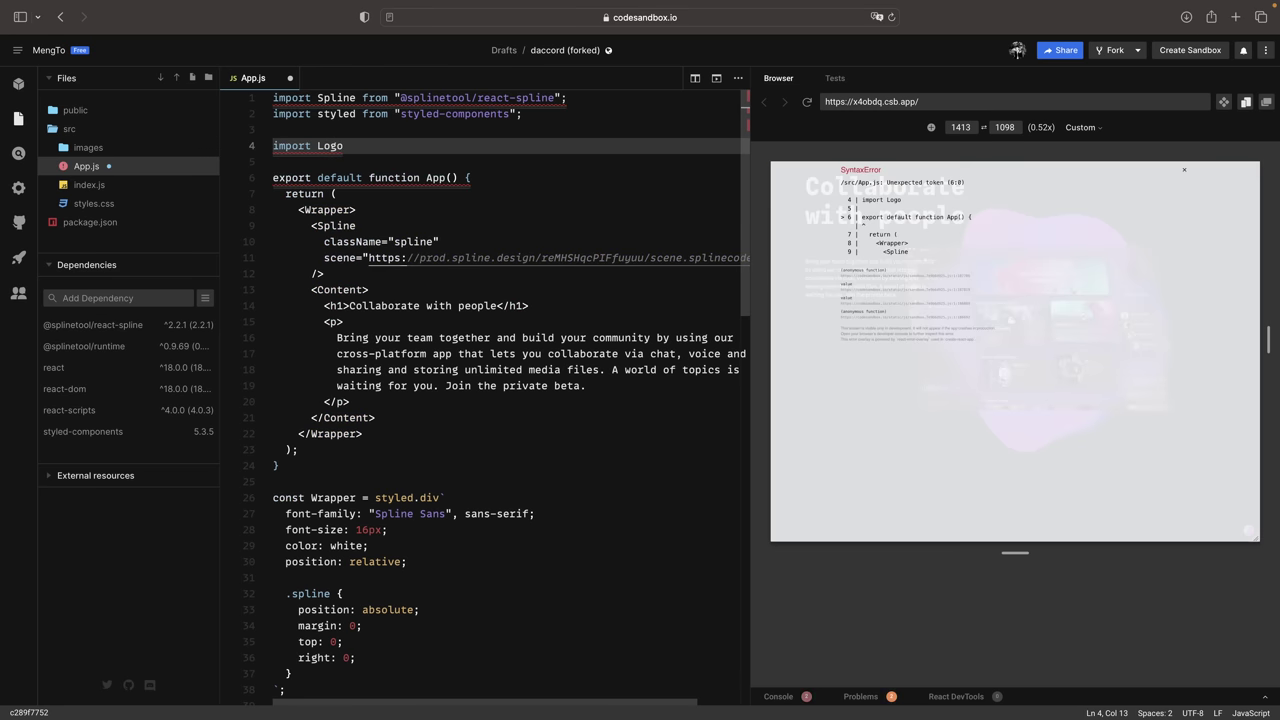
text( from ')
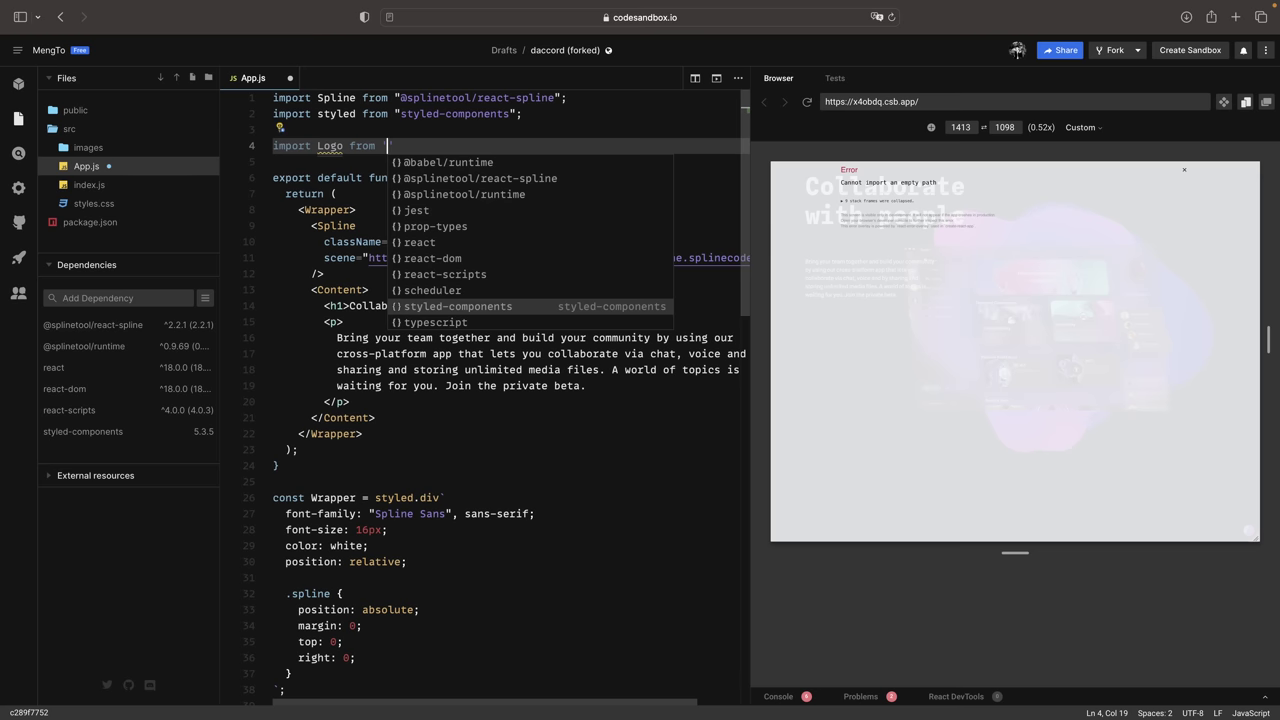
text(./images/)
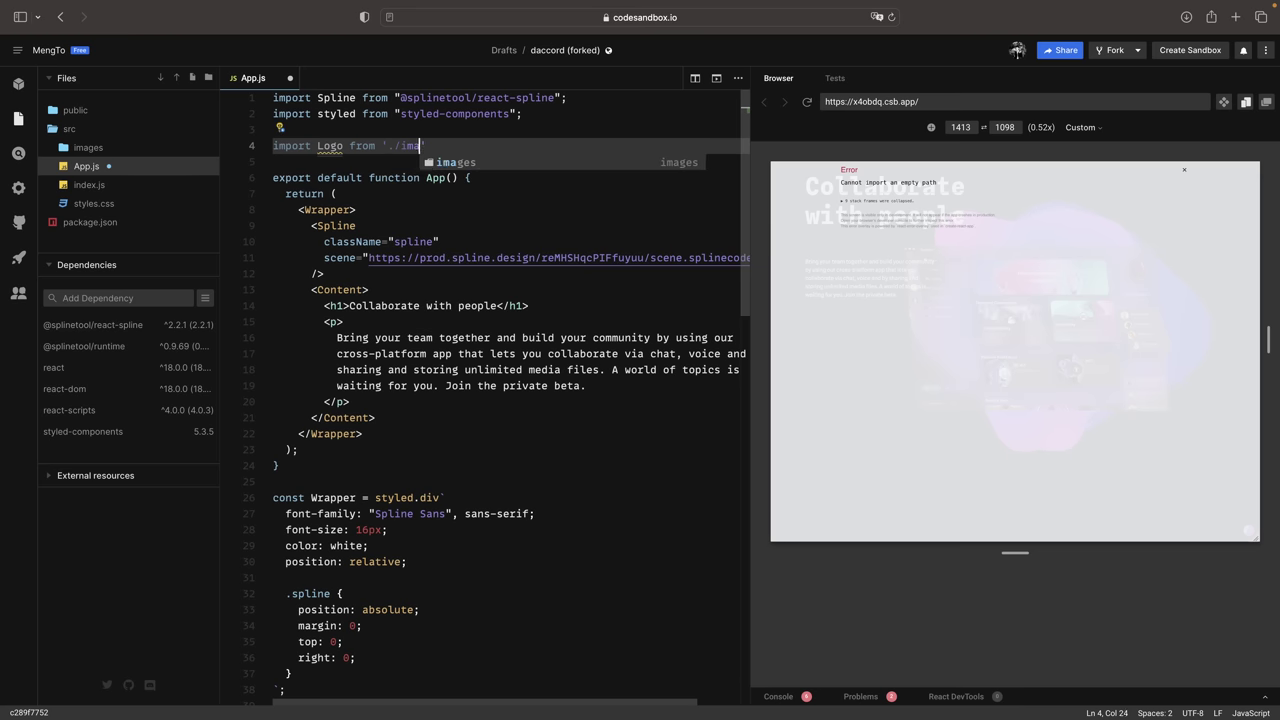
text(logo.)
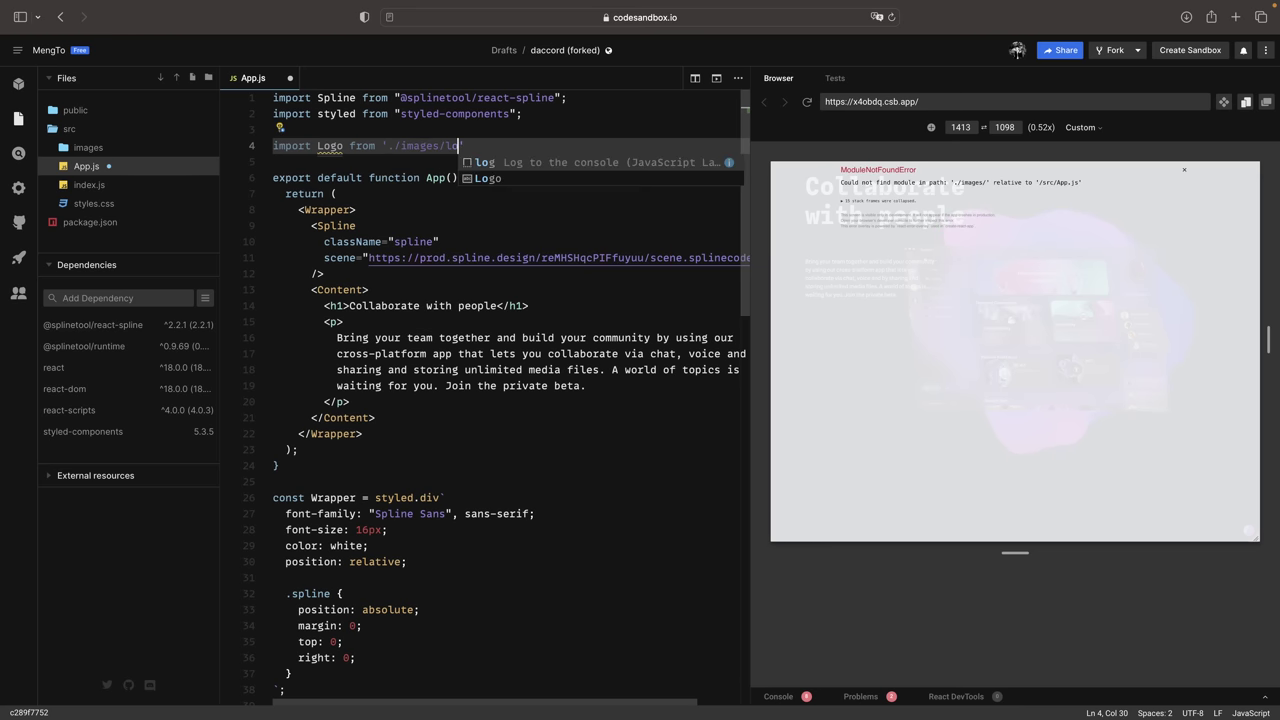
text(svg')
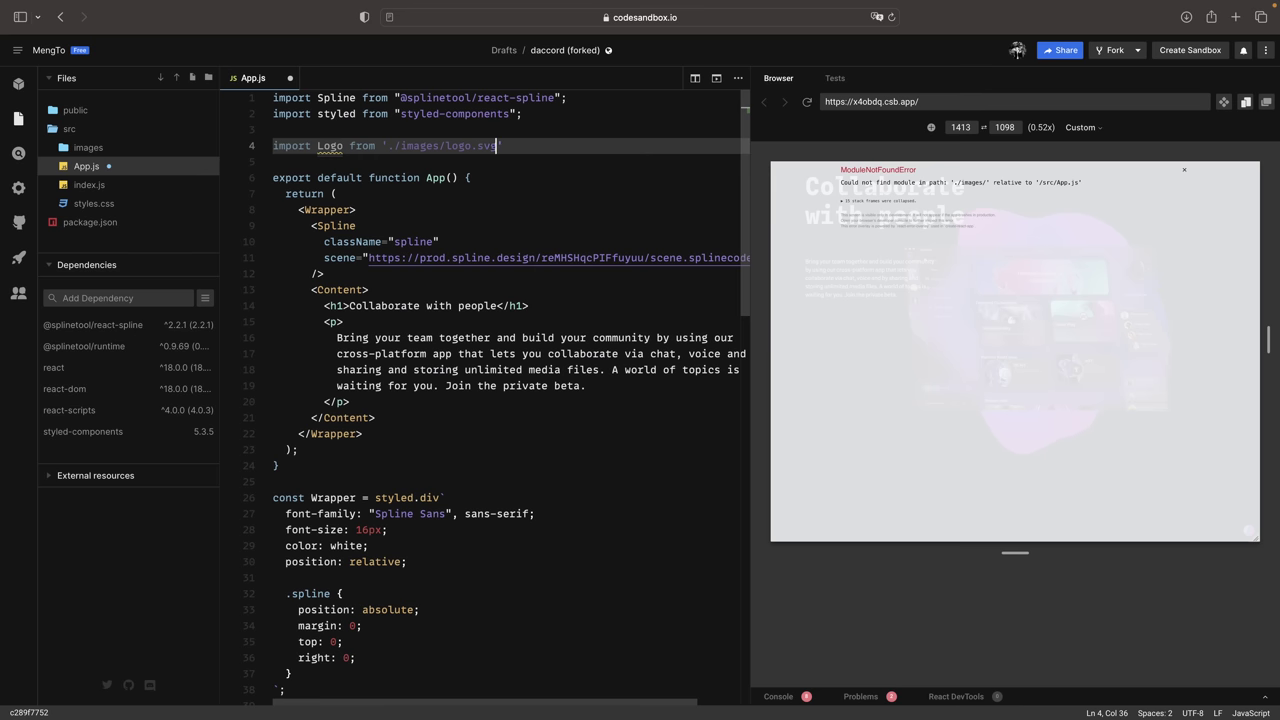
- Add imports for IconTwitter, IconYouTube and IconLaptop from icon-twitter.svg, icon-youtube.svg and icon-laptop.svg in ./images
text(import IconTwitter from "./images/icon-twitter.svg"; import IconYouTube from "./images/icon-youtube.svg"; import IconLaptop from "./images/icon-laptop.svg";)
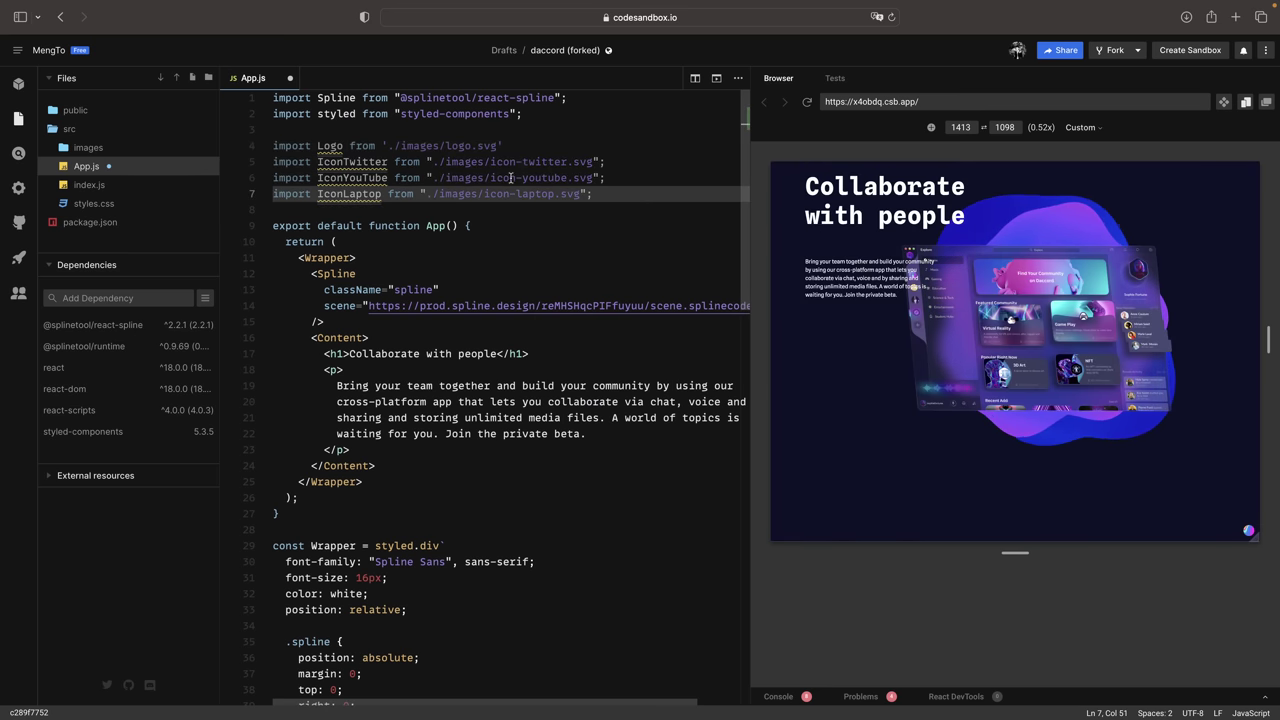
double_click(355, 165)
double_click(349, 194)
click(616, 194)
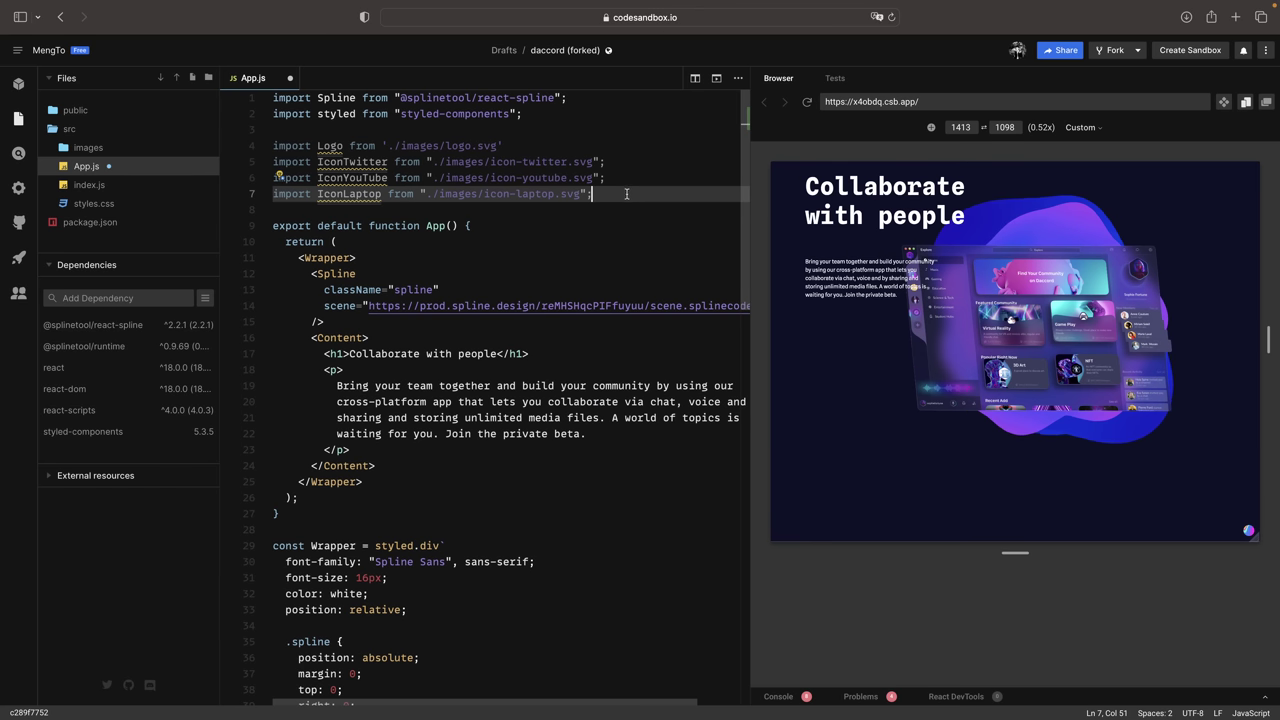
- Add a button element reading "Download for Mac" after the description paragraph in Content
click(384, 453)
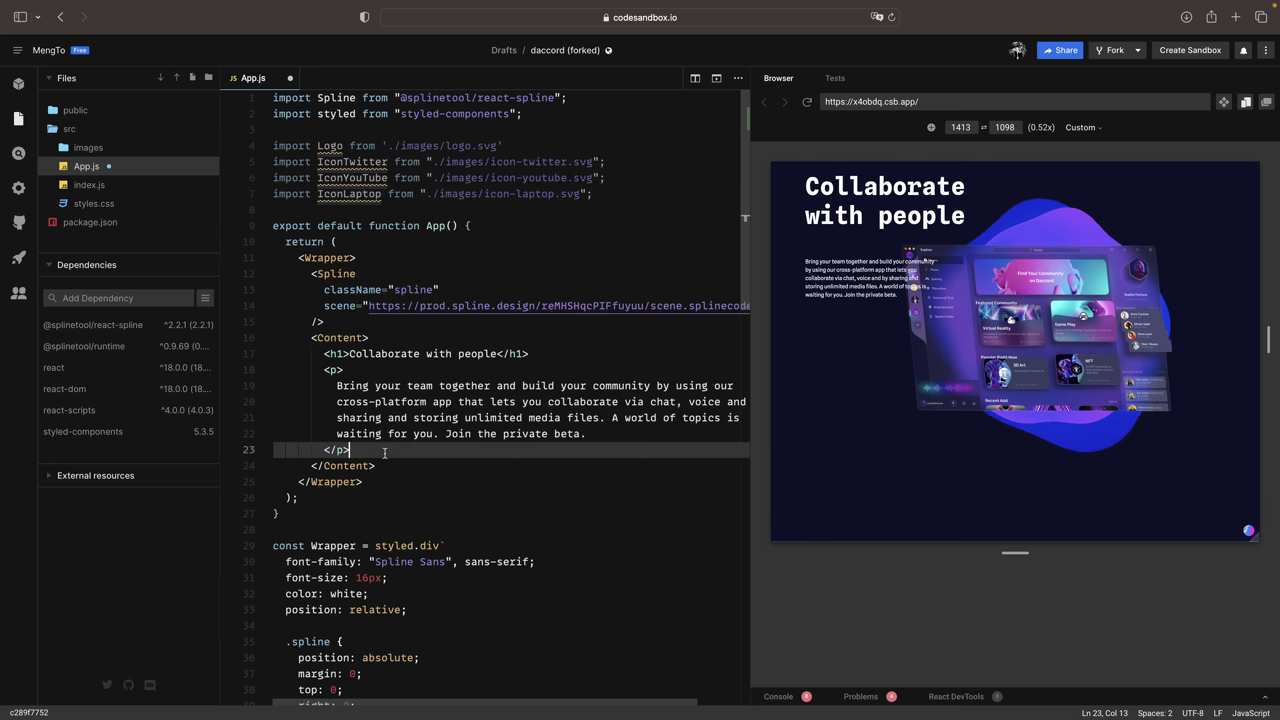
key(Return)
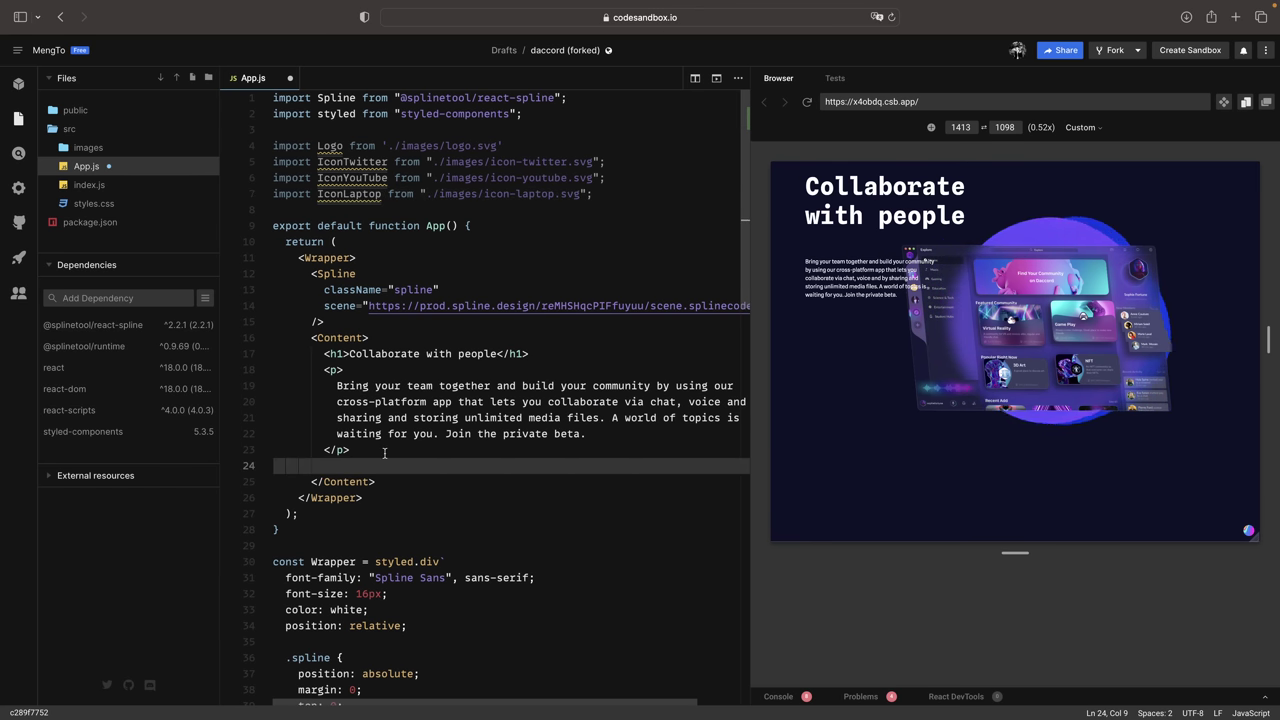
text(<button>)
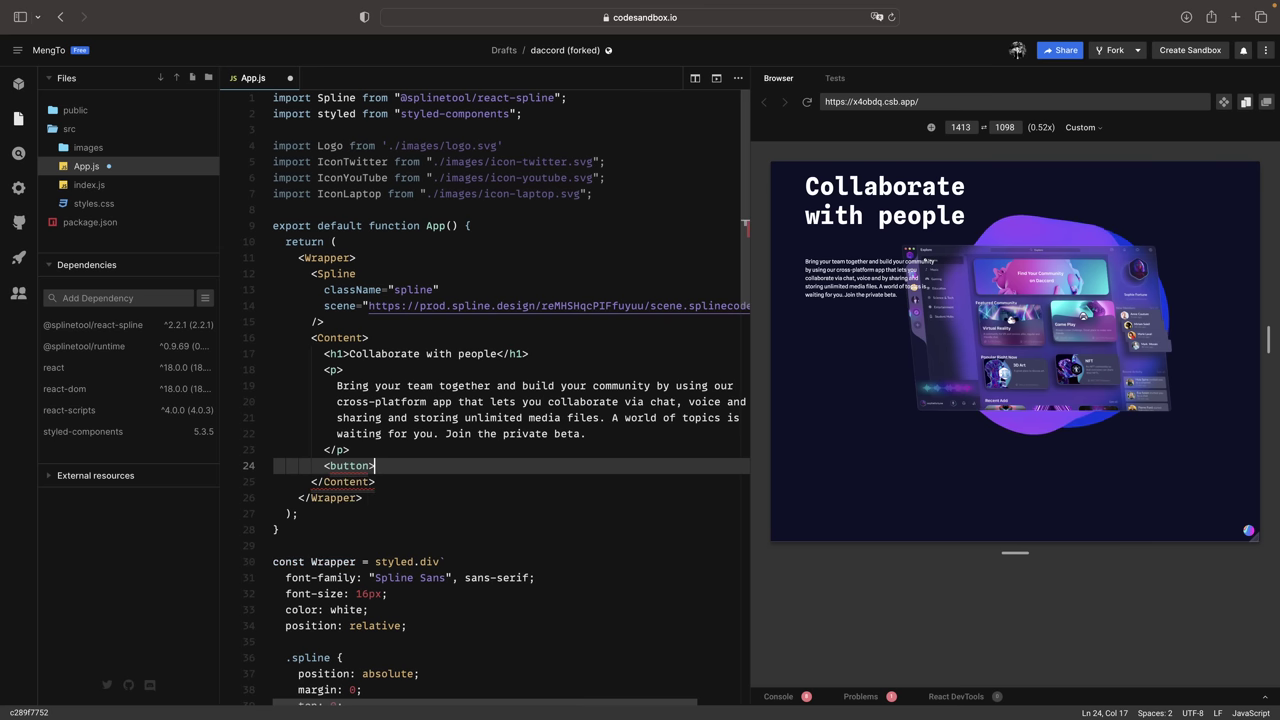
text(Download for Mac</button>)
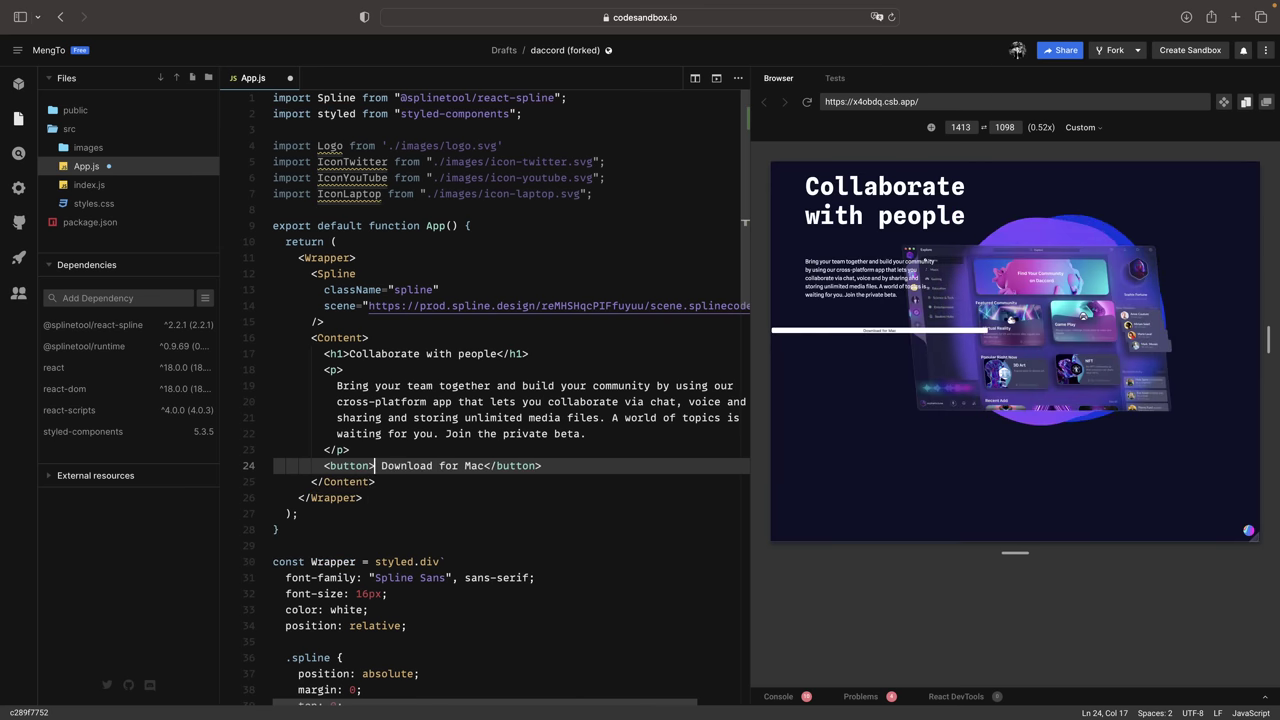
- Inside the button, before the "Download for Mac" text, insert an img element with src={IconLaptop} and an empty alt attribute
text(<img sr)
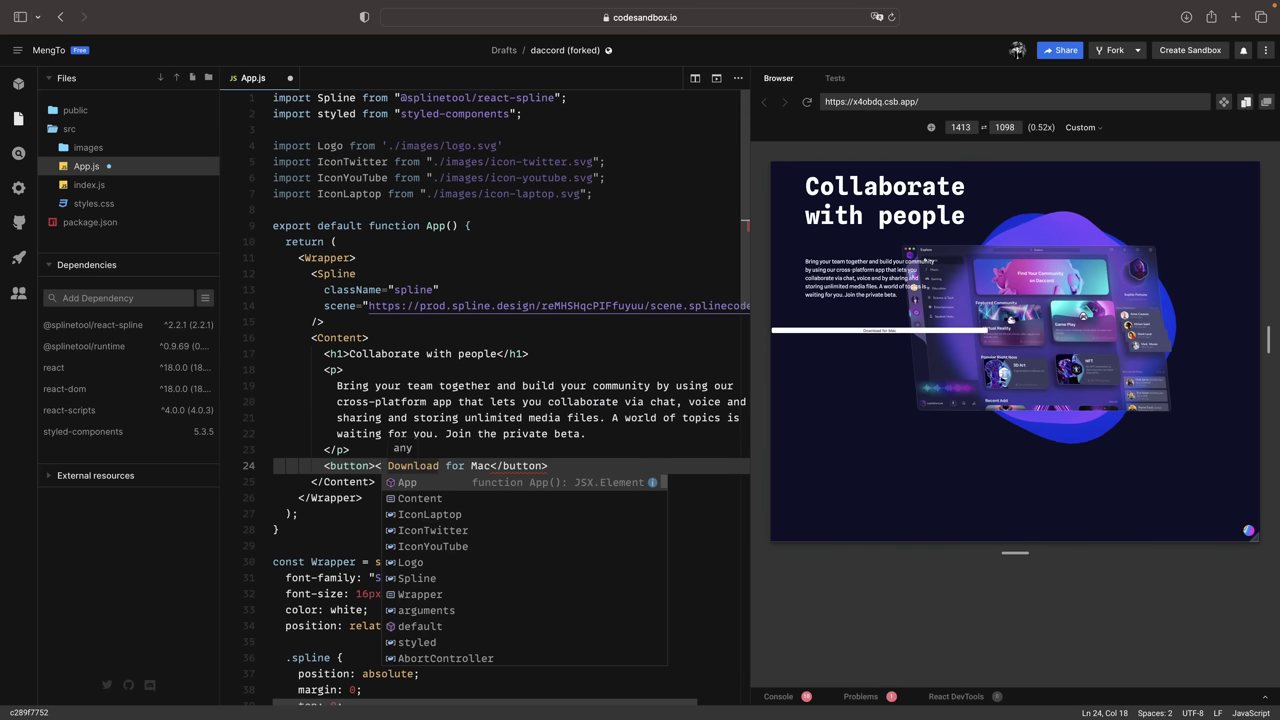
text(c={})
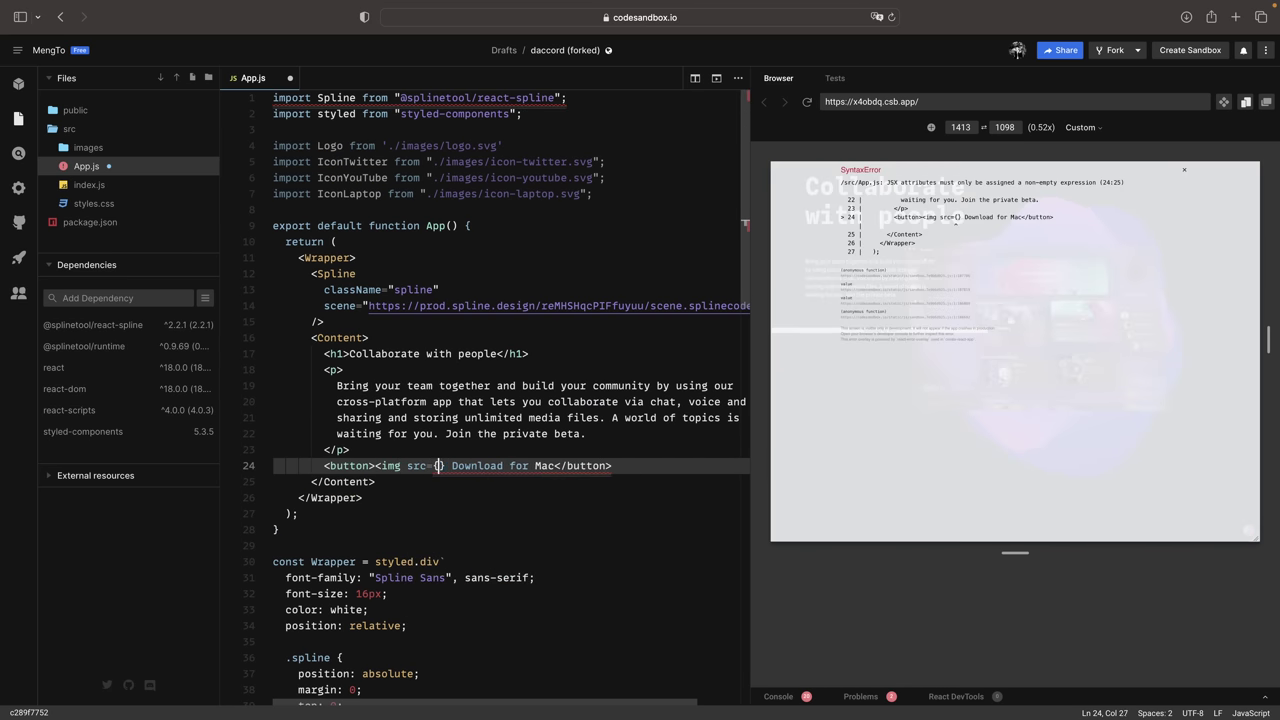
text(IconLaptop)
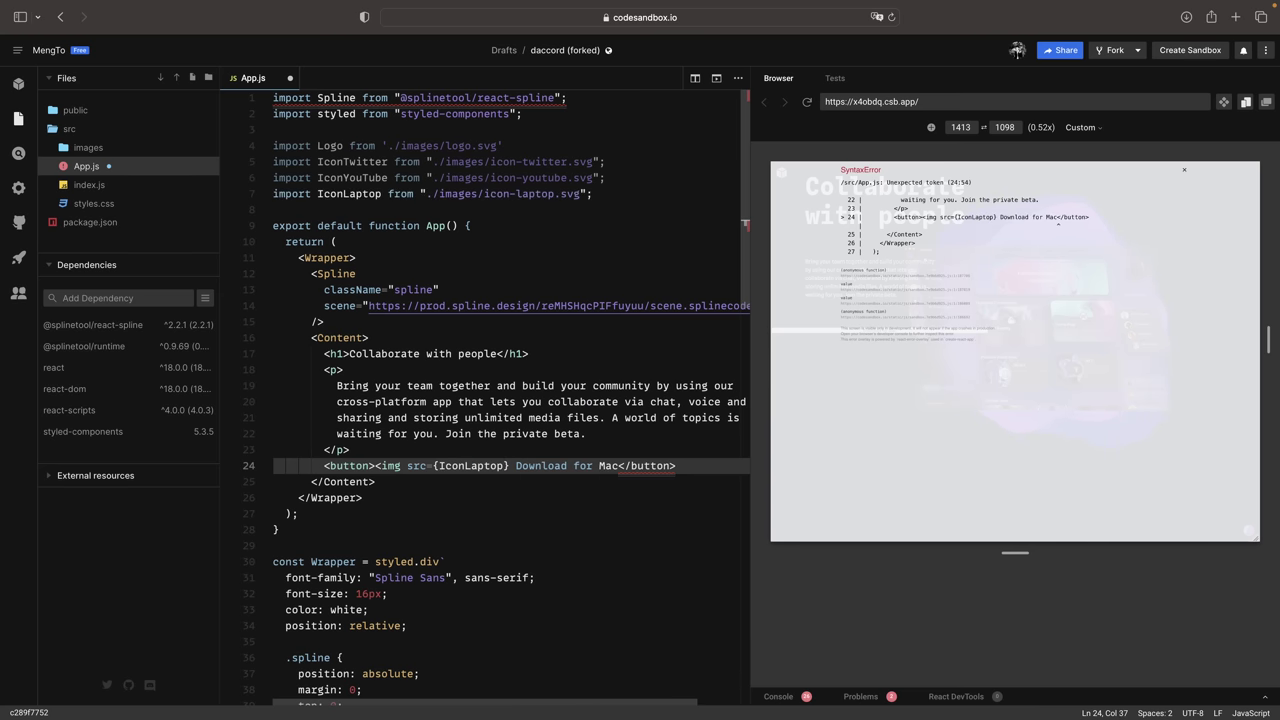
text(} alt=")
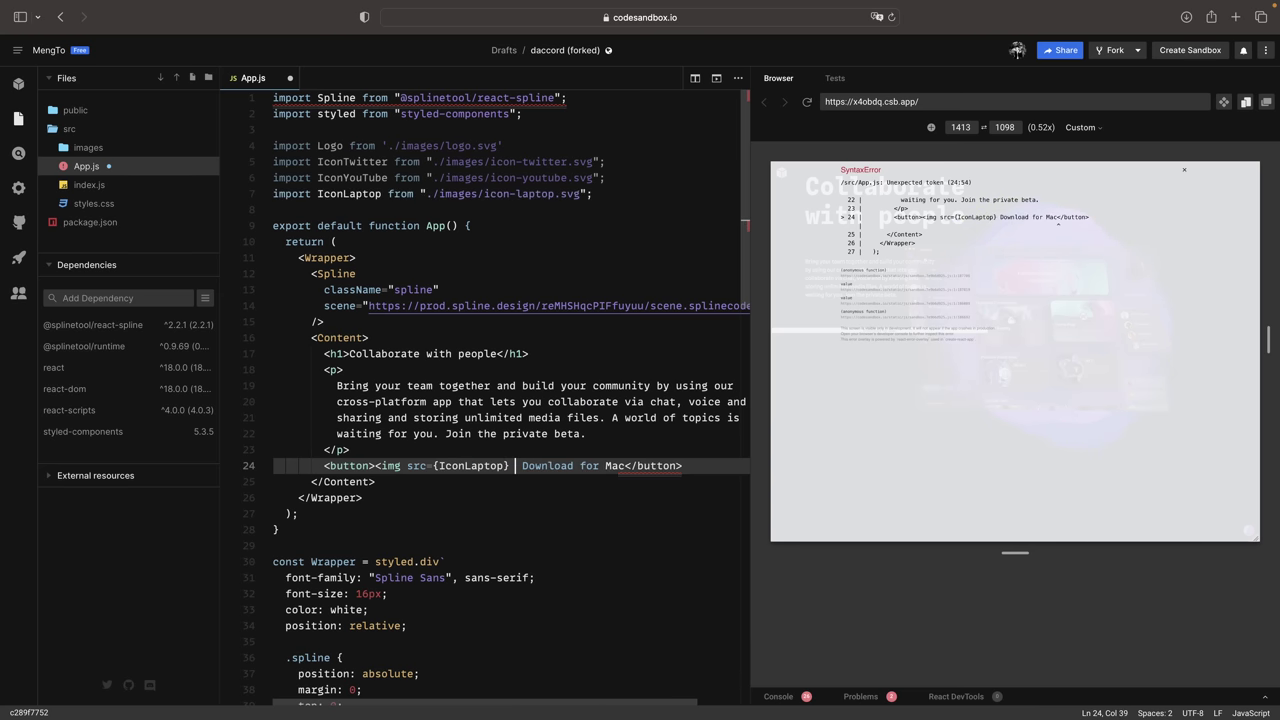
text(" />)
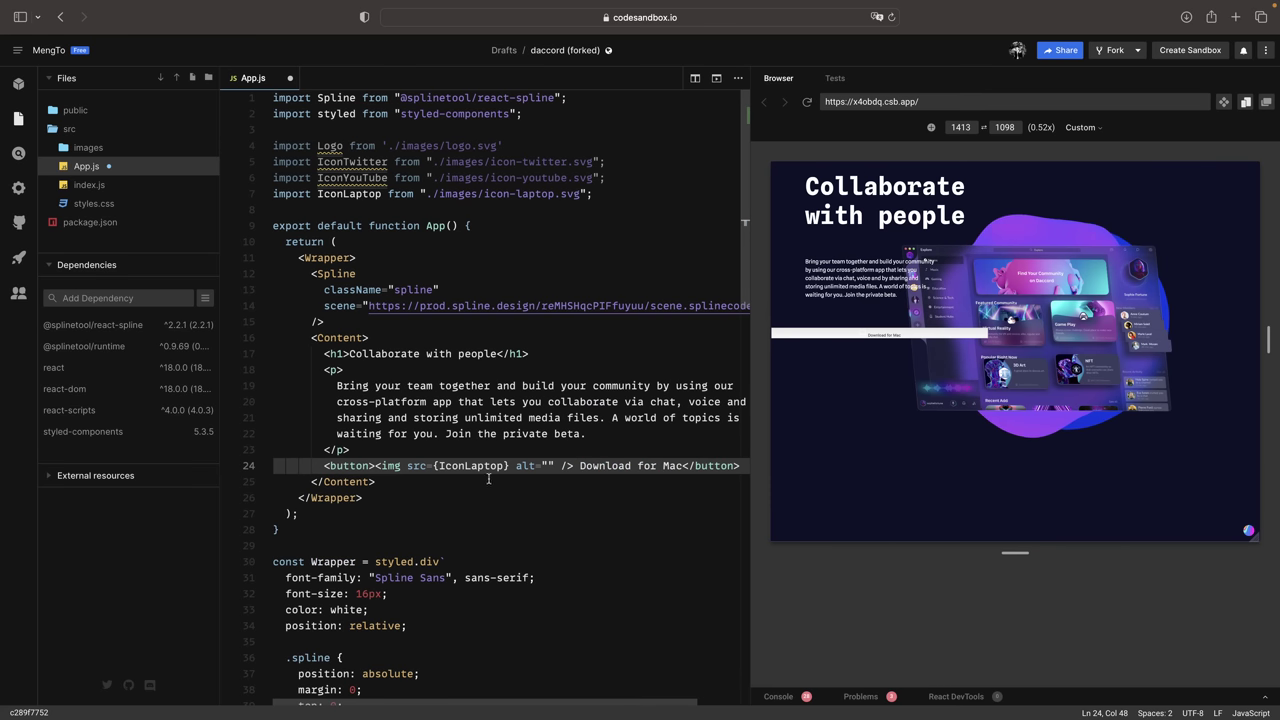
- Set the laptop icon's alt text to "Download" and save App.js
key(Left)
key(Left)
key(Left)
key(Left)
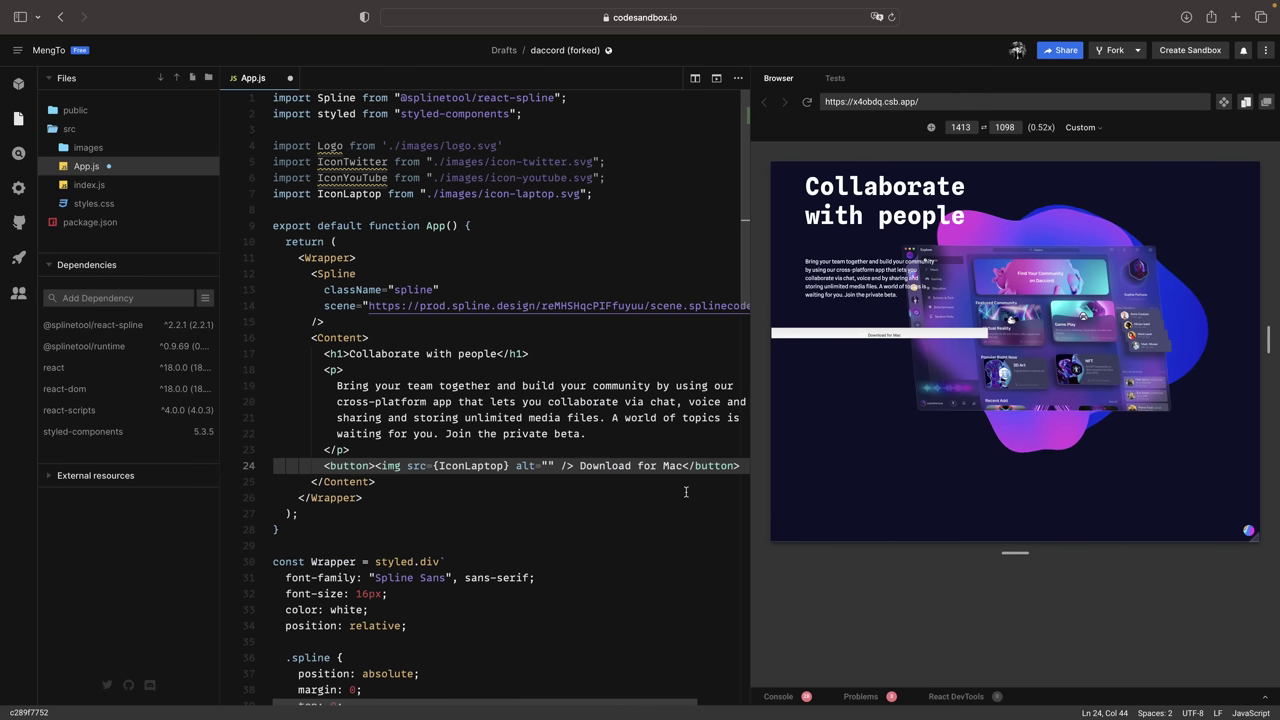
text(Down)
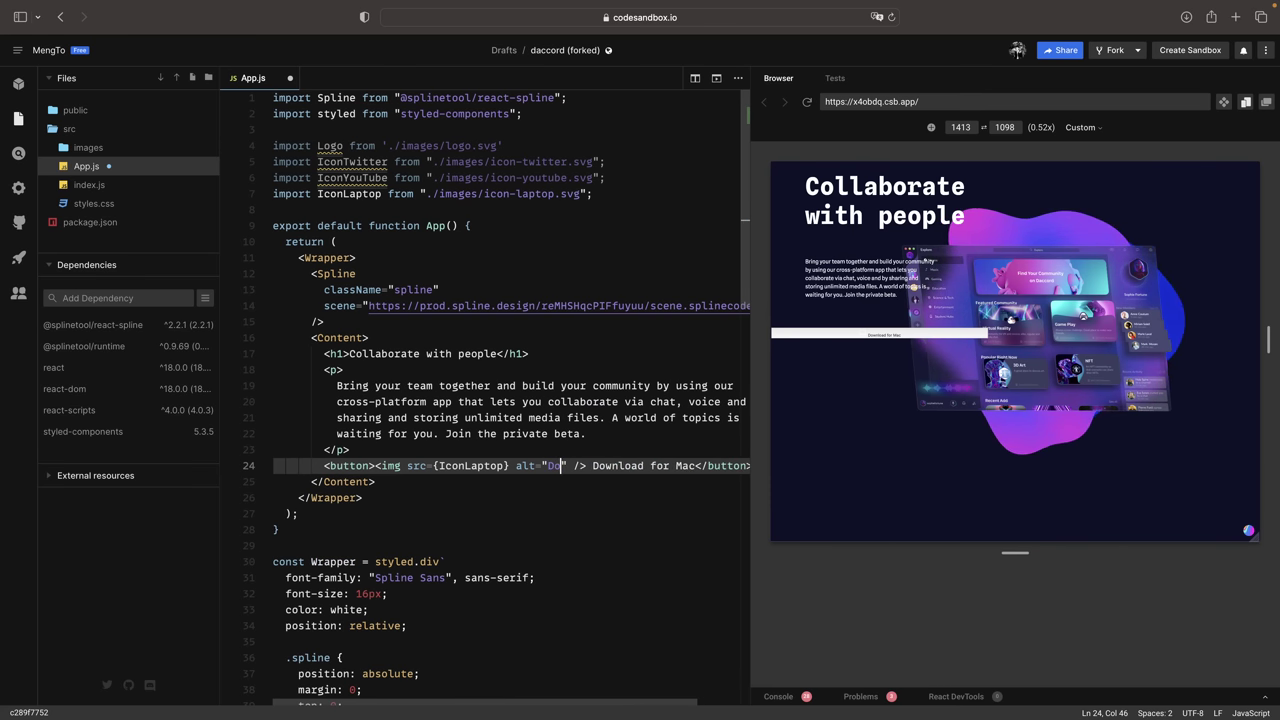
text(load)
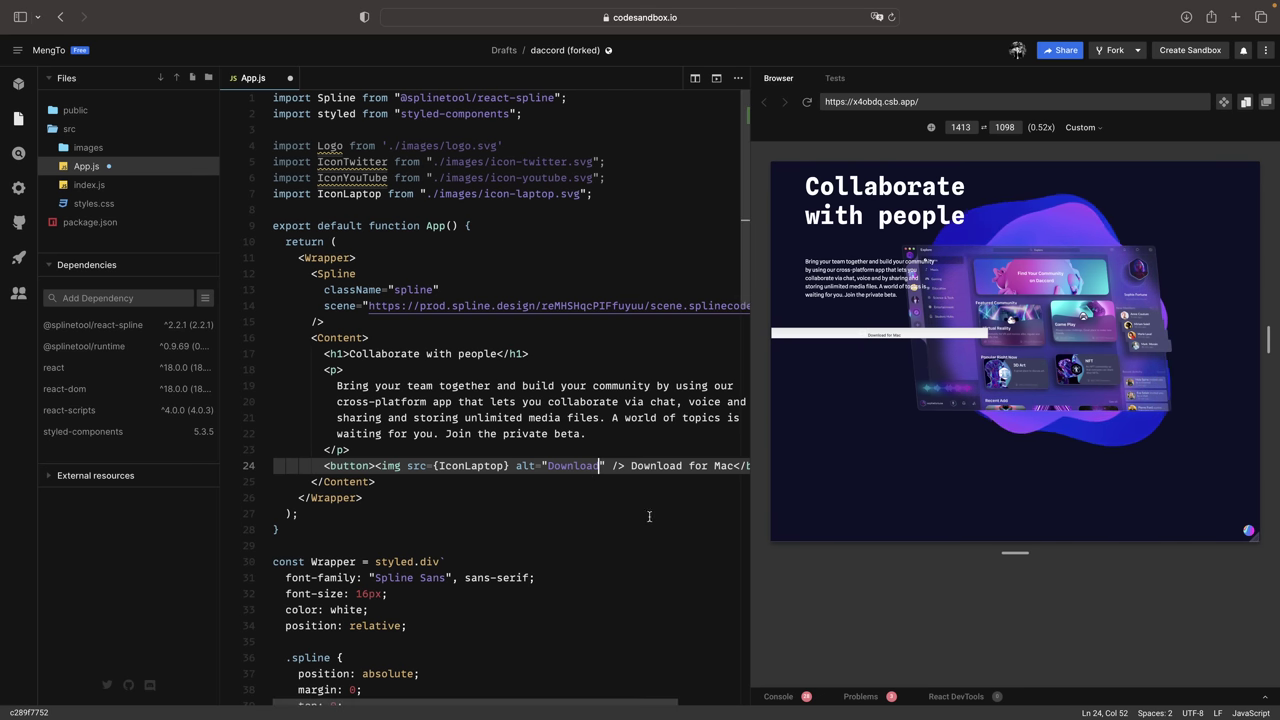
key(super+s)
click(415, 501)
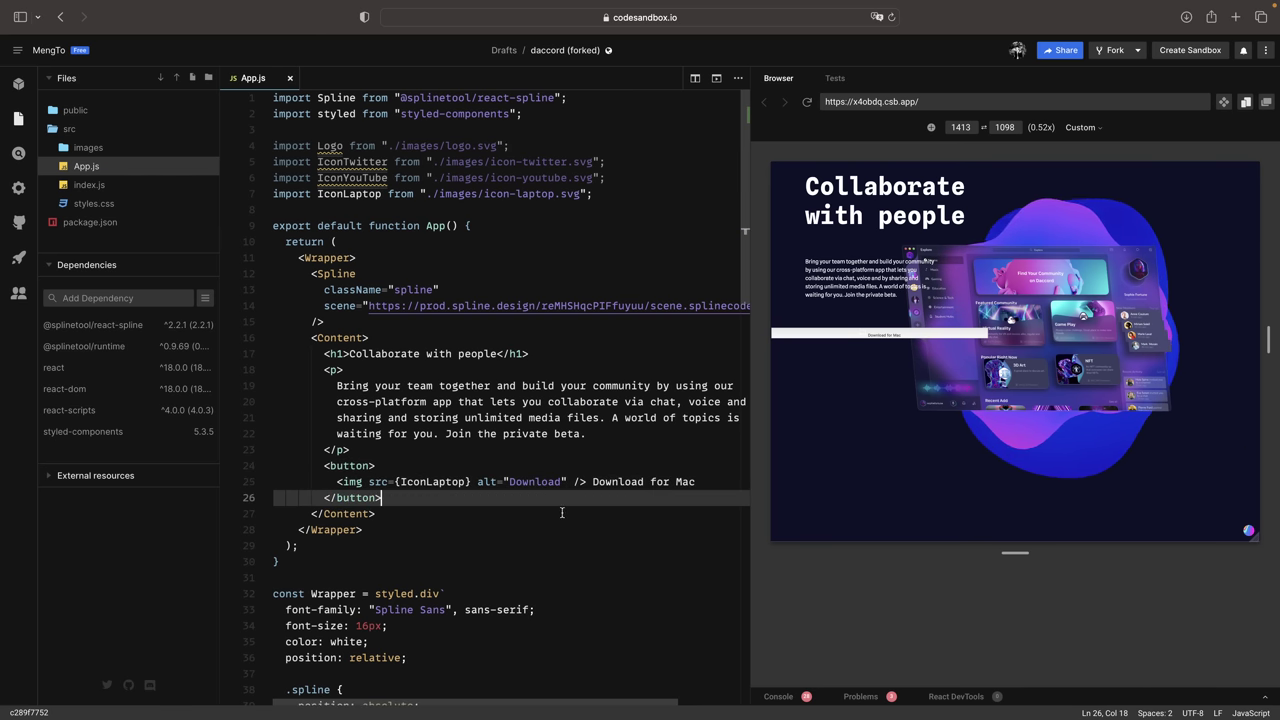
- Add an empty button rule after the p rule in the Content styles
scroll(554, 513, down, 14)
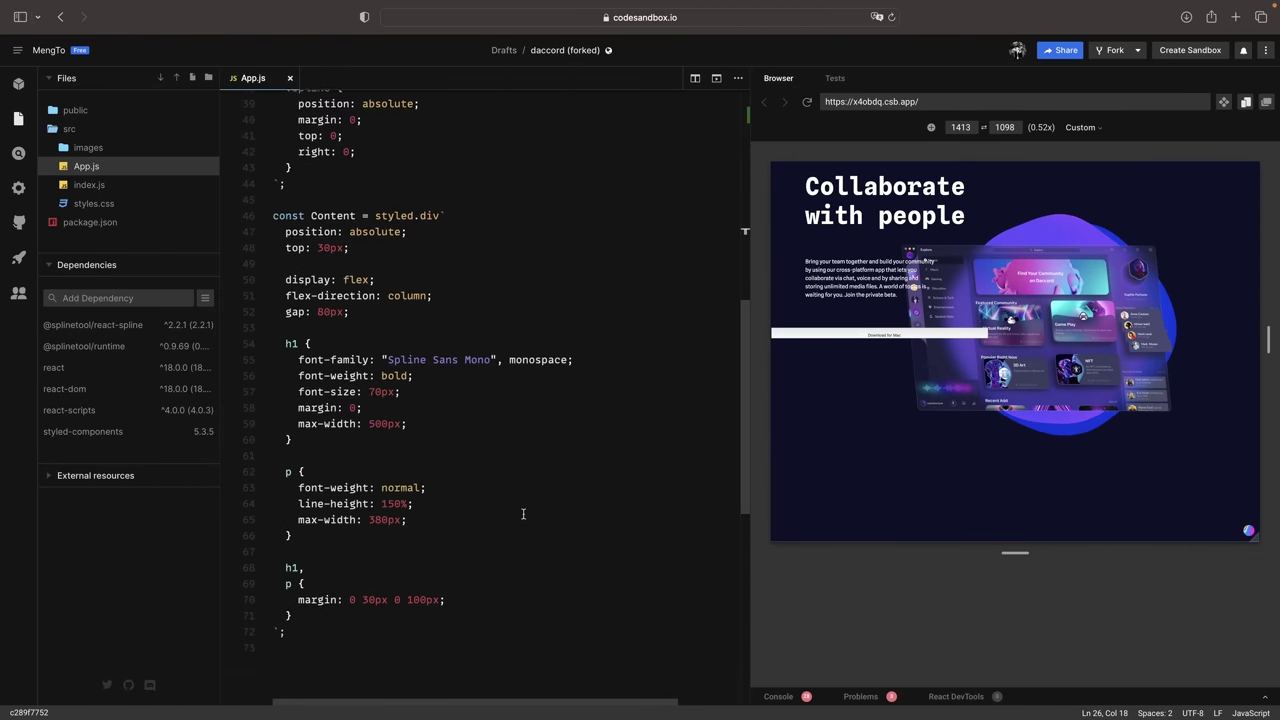
click(315, 461)
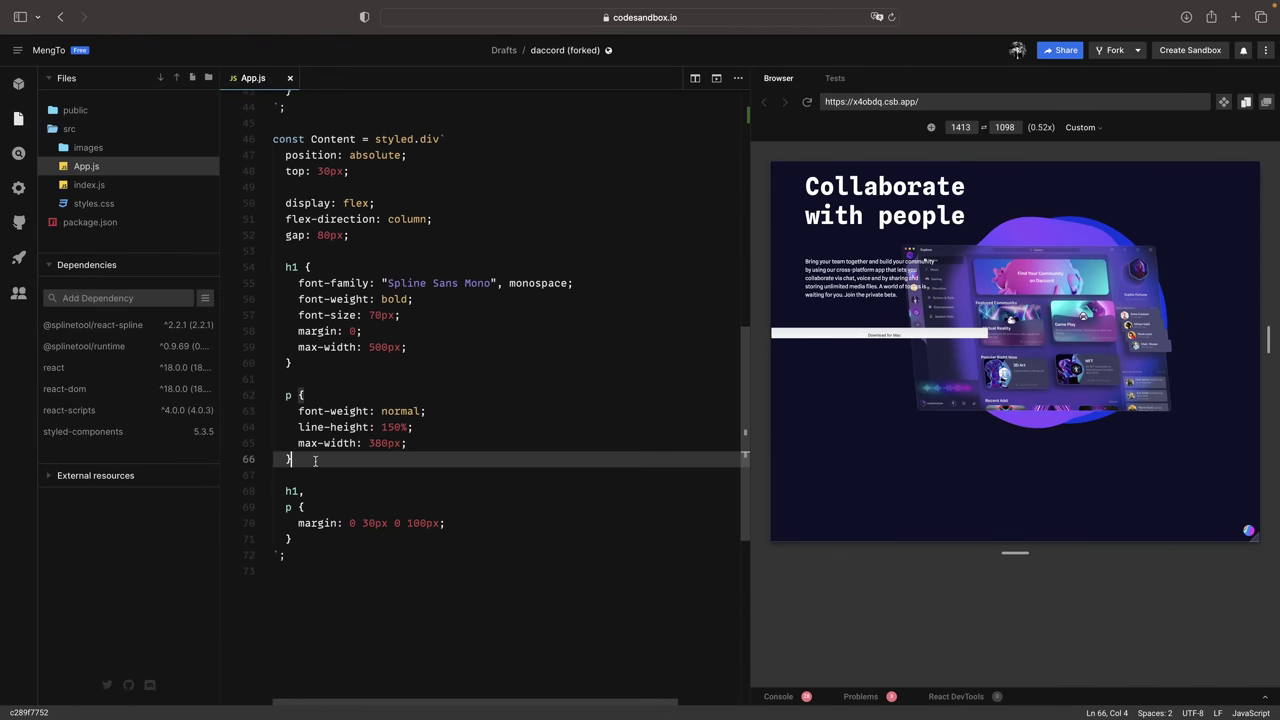
key(Return)
key(Return)
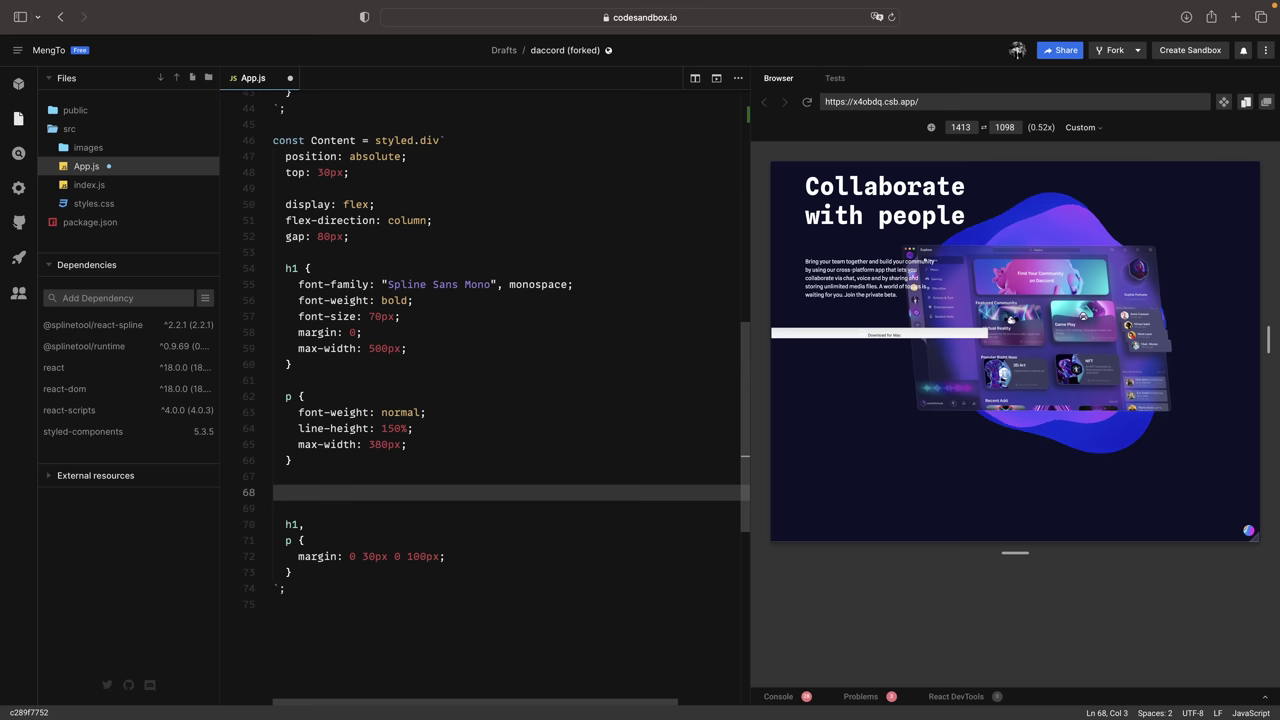
text(button {)
key(Return)
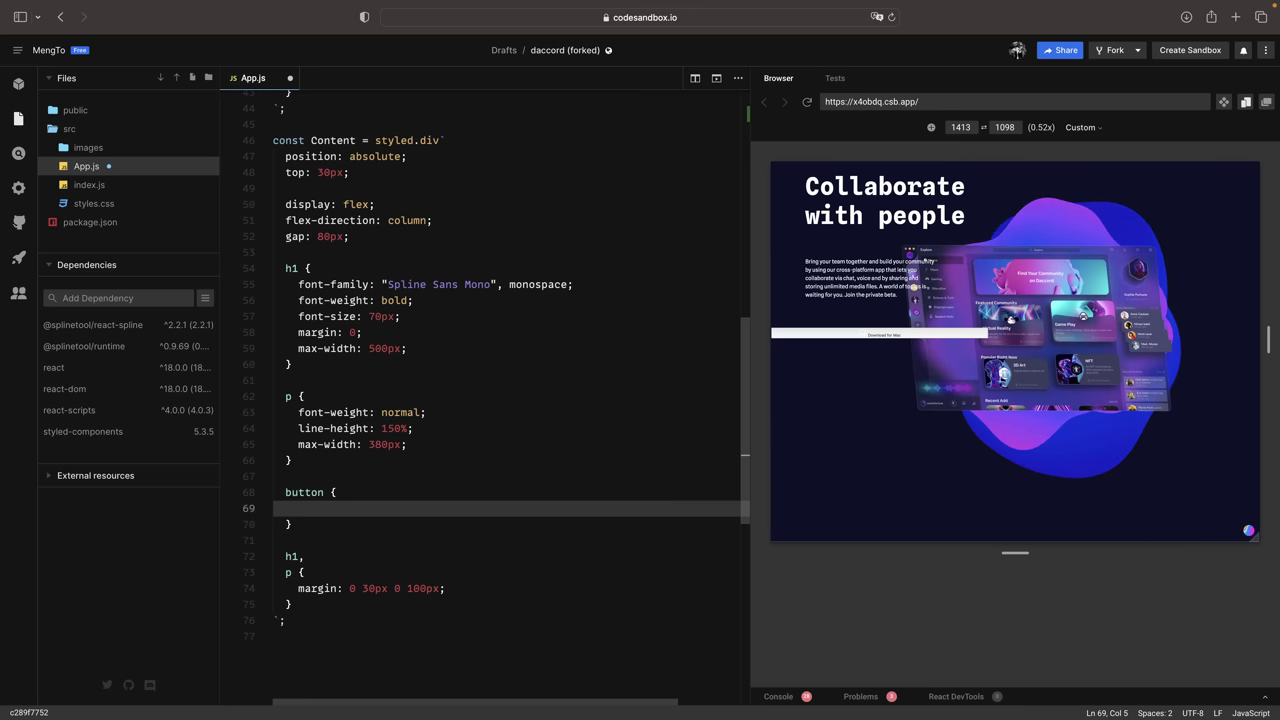
- Give the button rule a background of rgba(0, 0, 0, 0.2), inspecting the download button's properties and code in Figma for reference
text(background: )
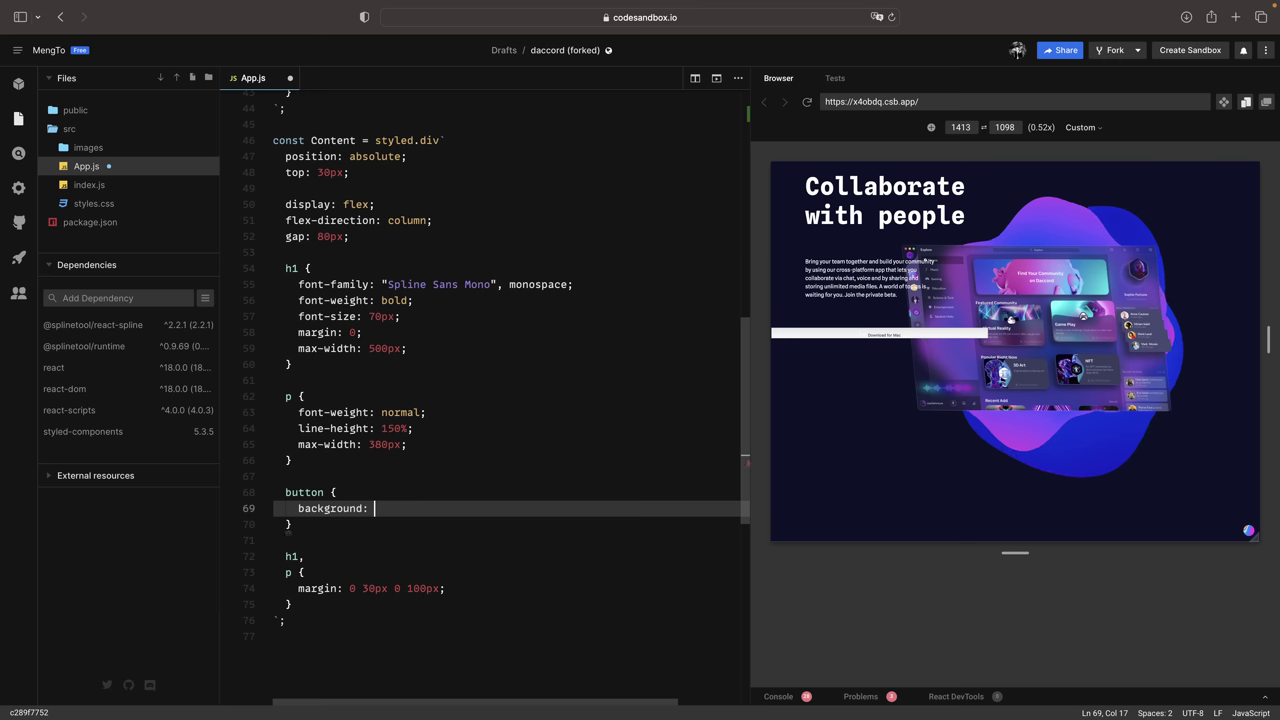
text(rgba()
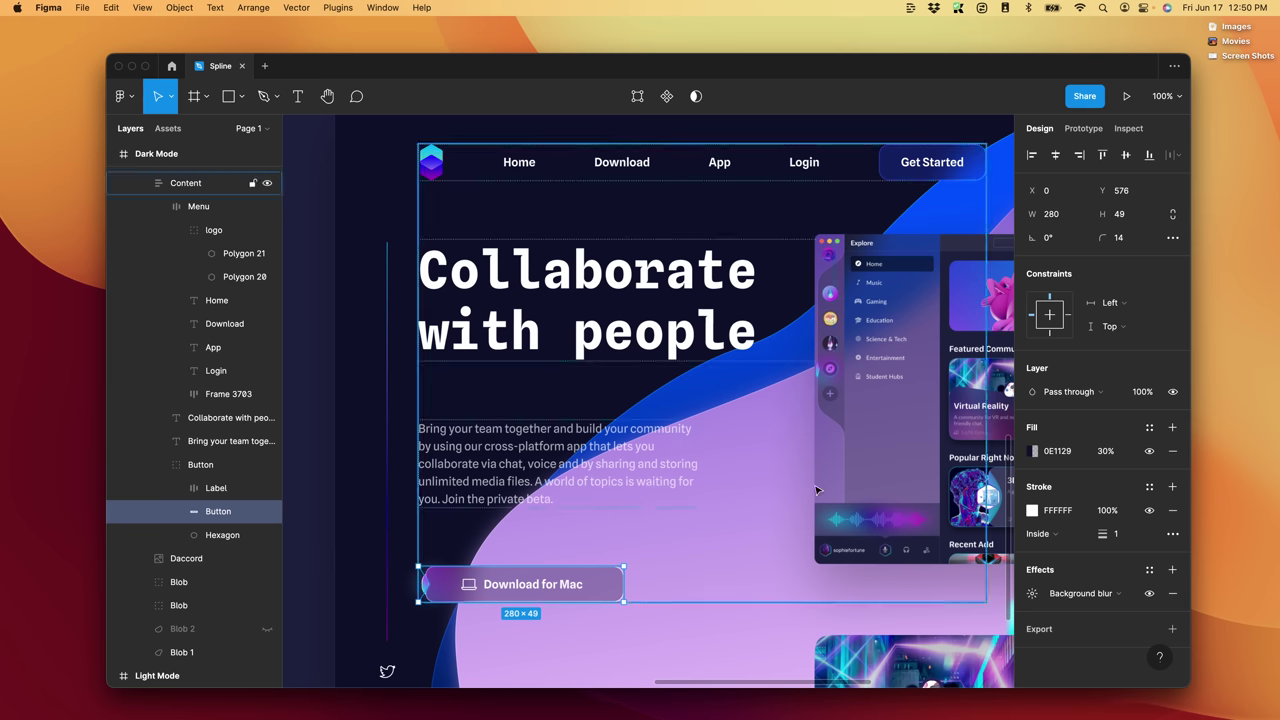
click(1129, 128)
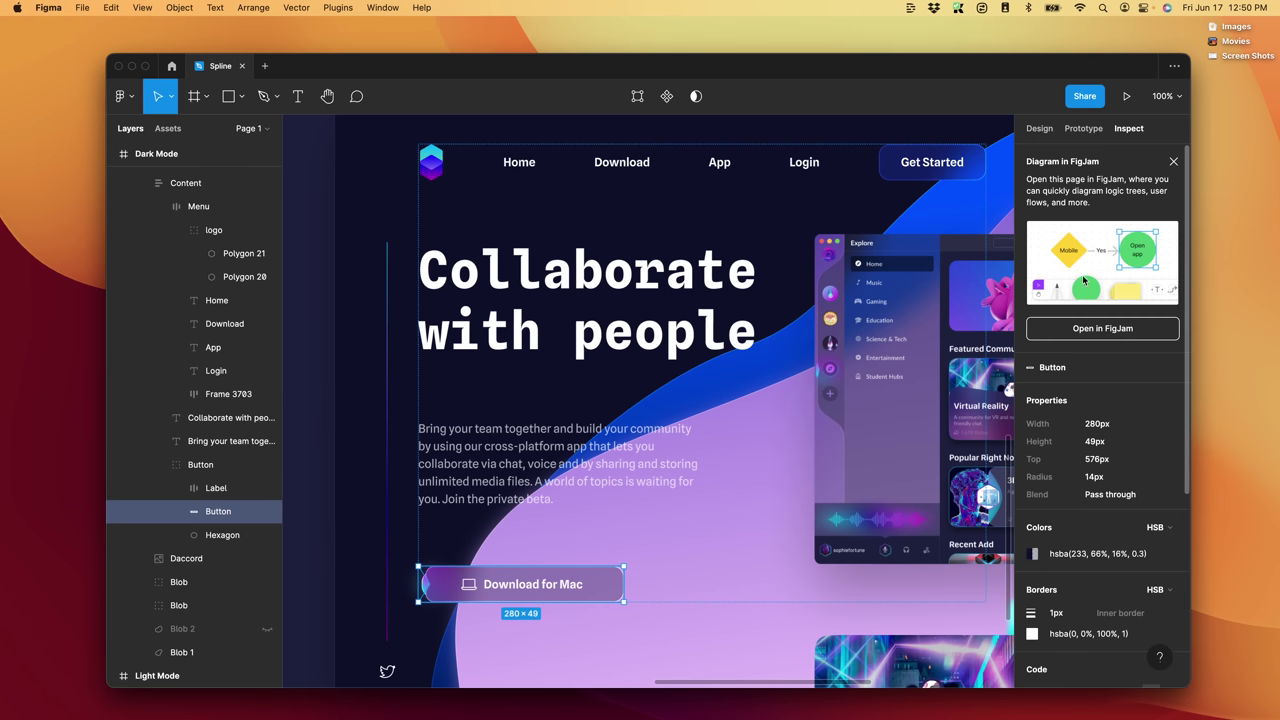
scroll(1060, 441, down, 1)
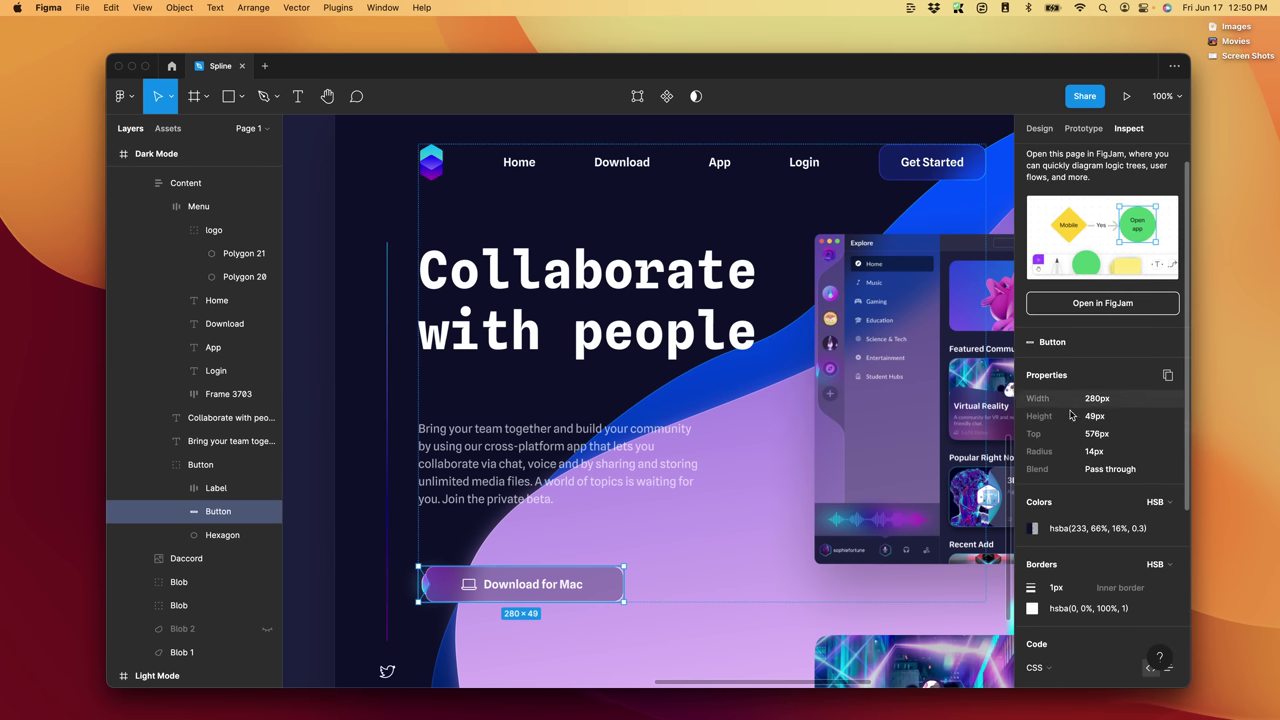
scroll(1054, 386, down, 4)
scroll(1054, 386, down, 3)
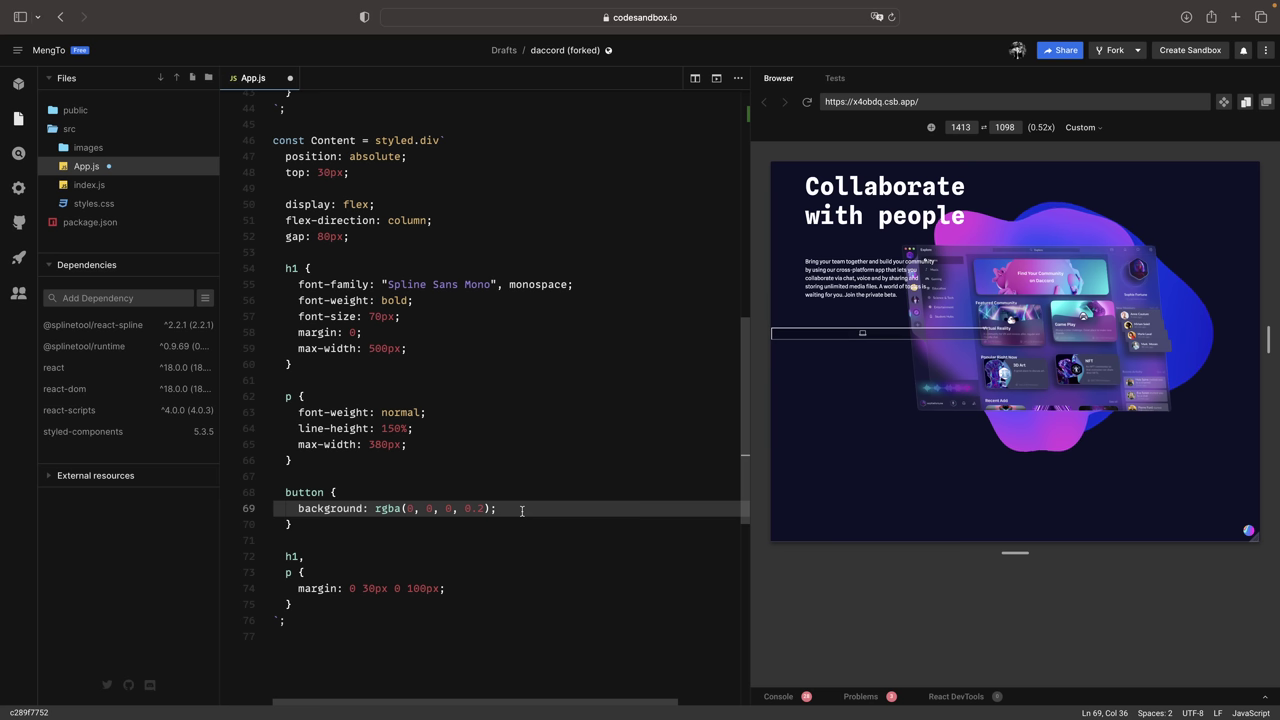
- Add border: 0px and font-size: 16px to the button rule
key(Return)
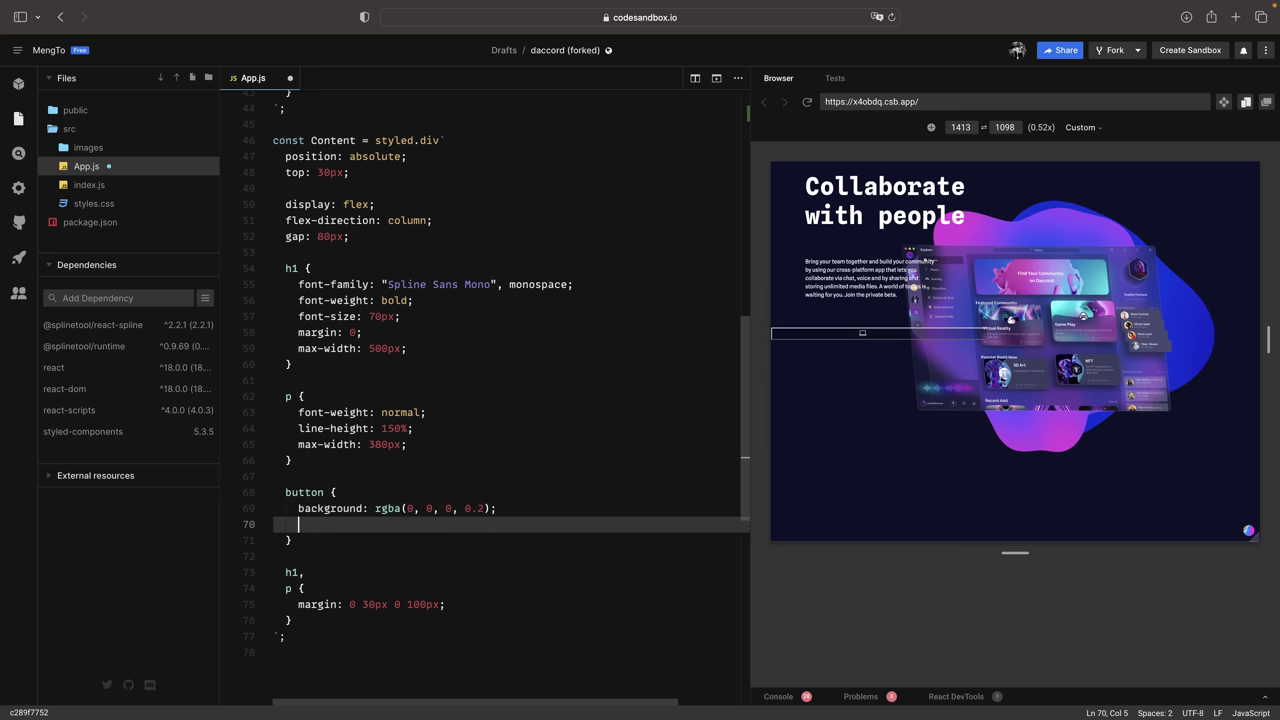
text(border: )
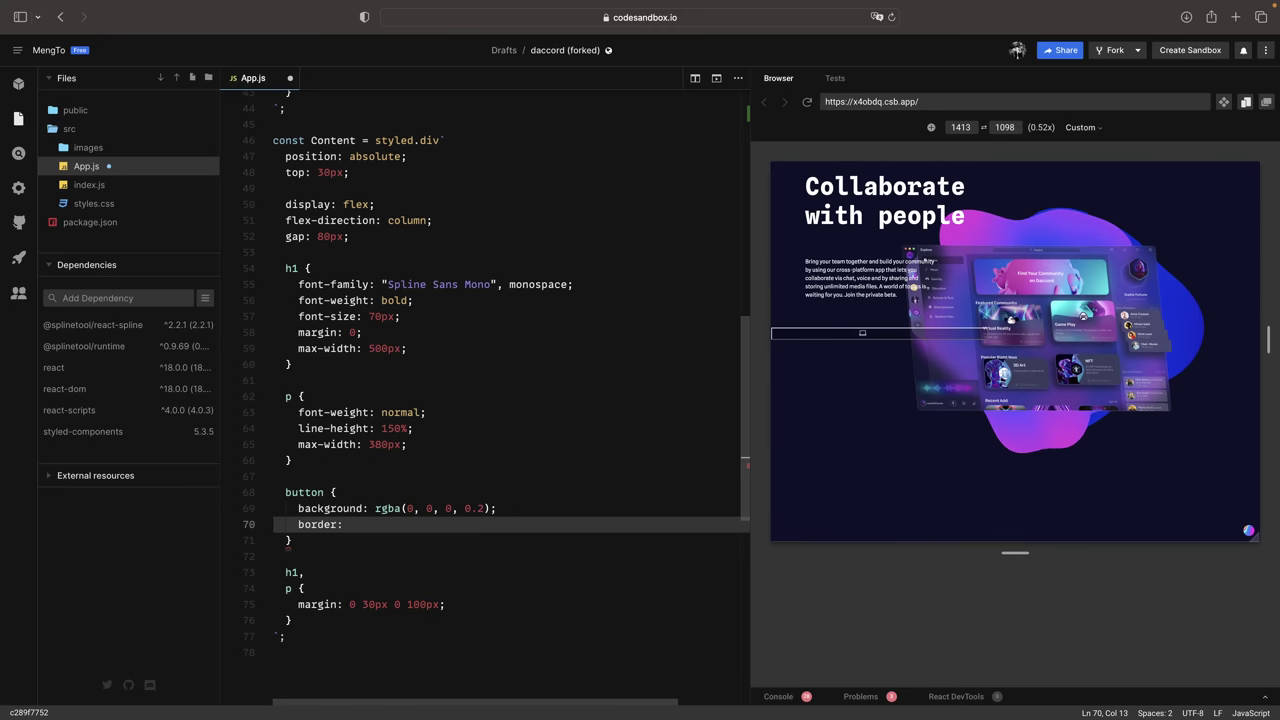
text(0px;)
key(Return)
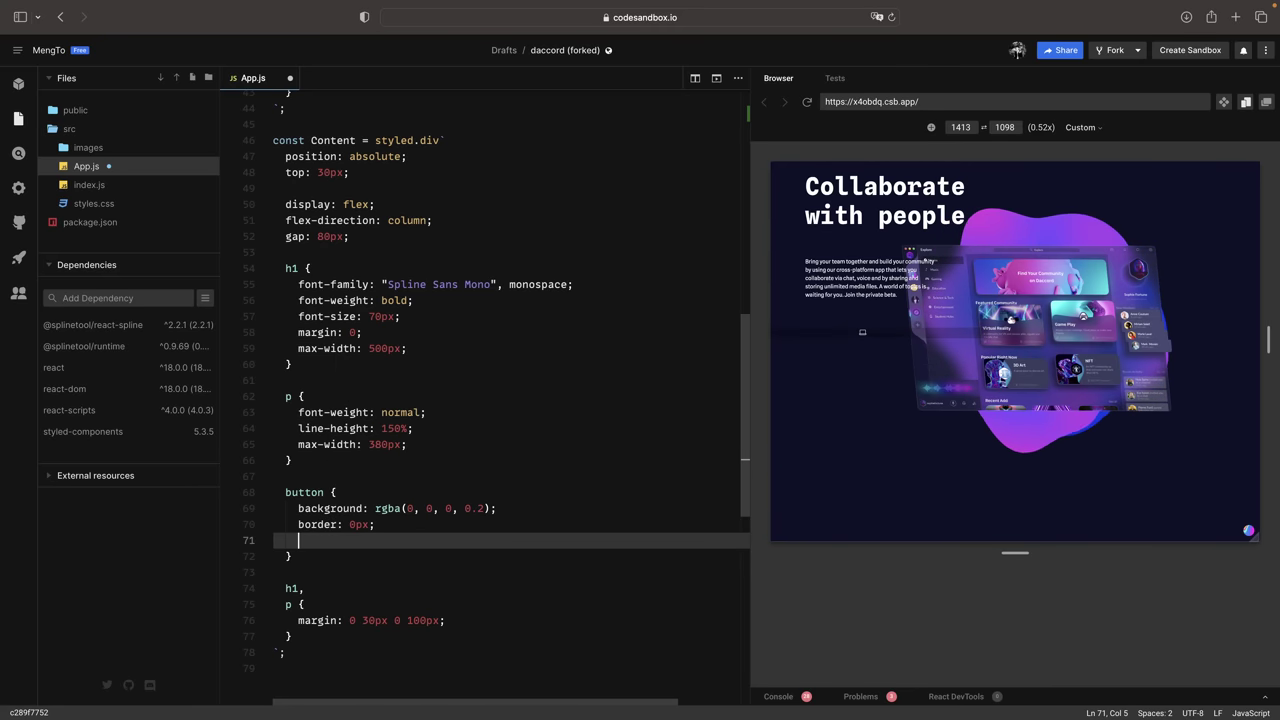
text(font-size)
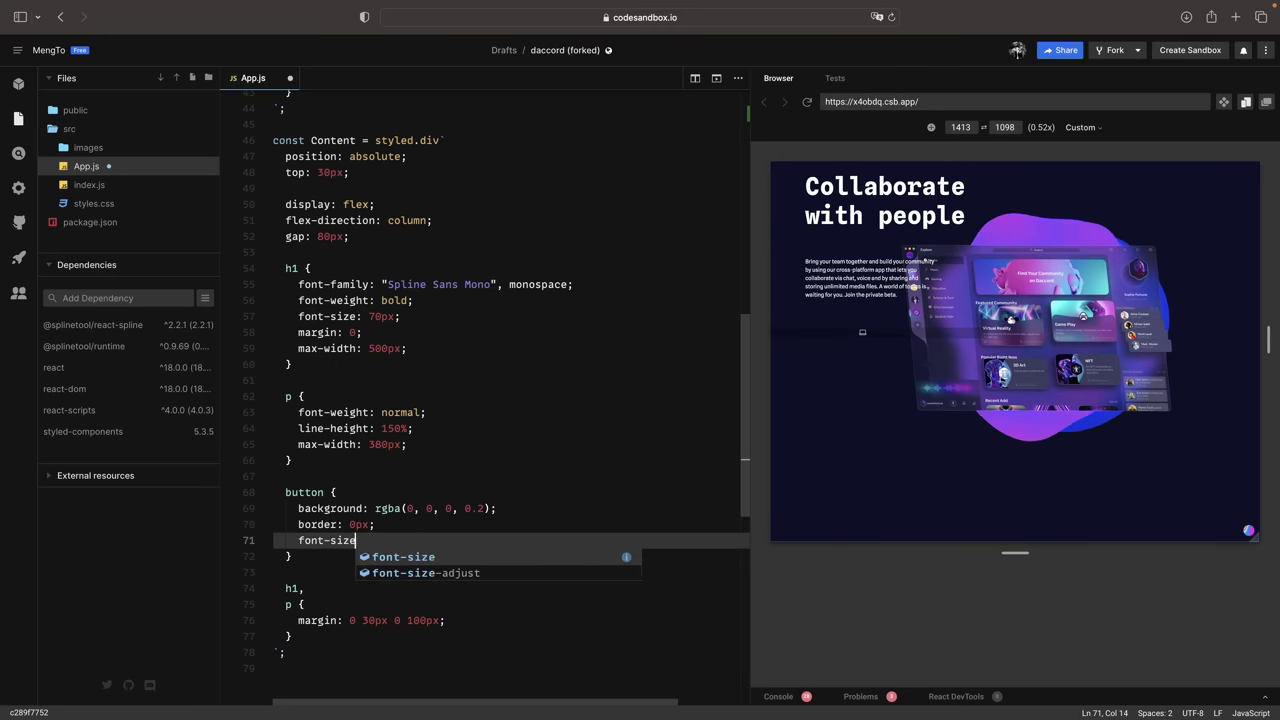
text(: 16px;)
- Add padding: 12px 30px and border-radius: 14px to the button rule
key(Return)
text(padd)
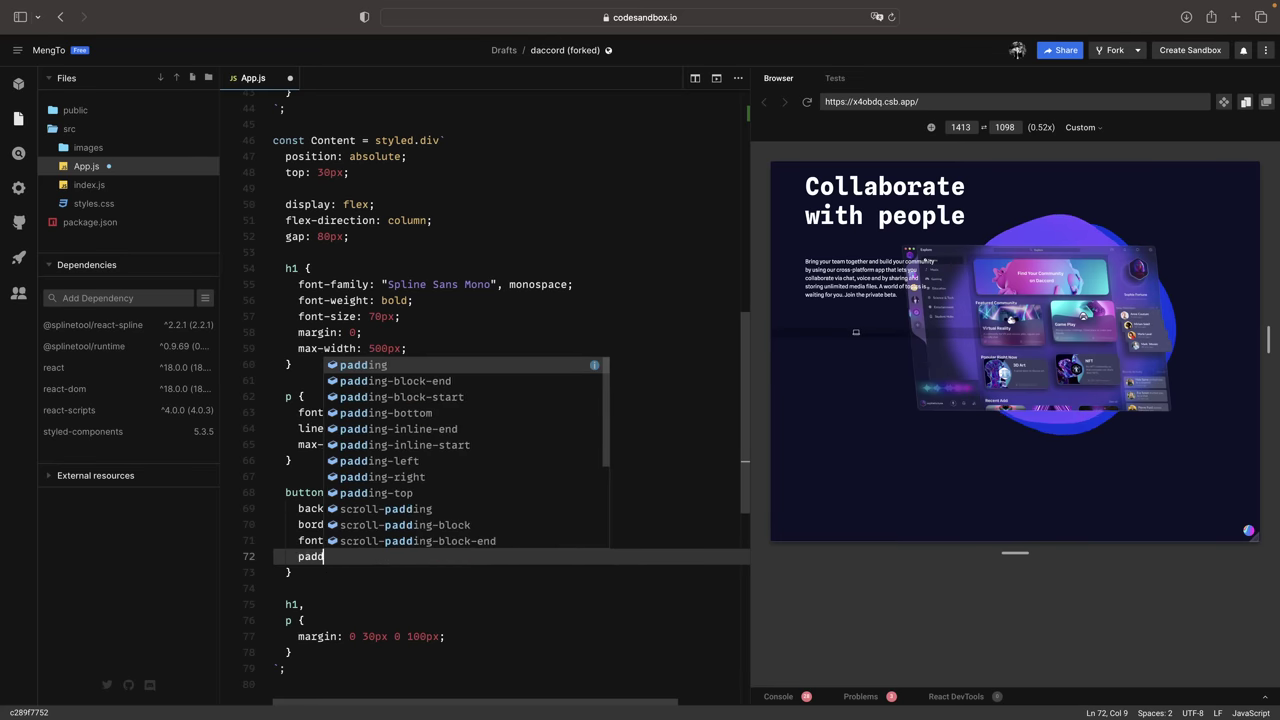
text(ing: 12px;)
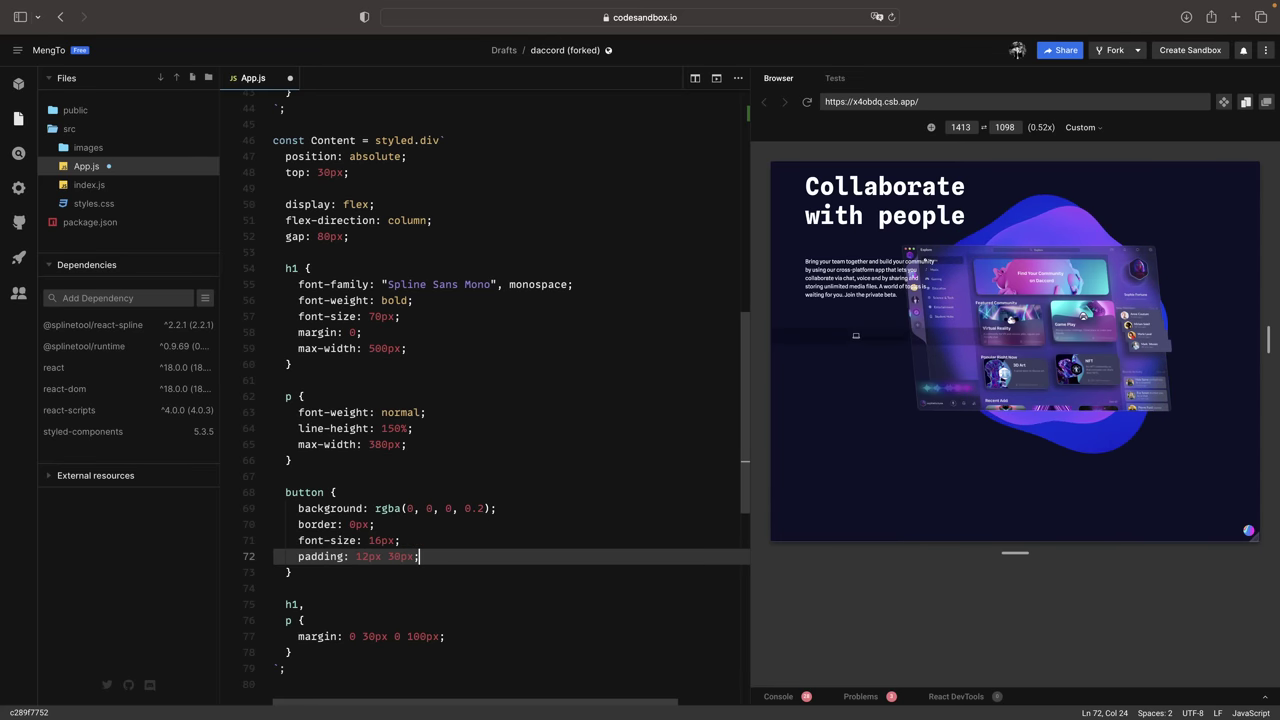
key(Return)
text(border-radius: )
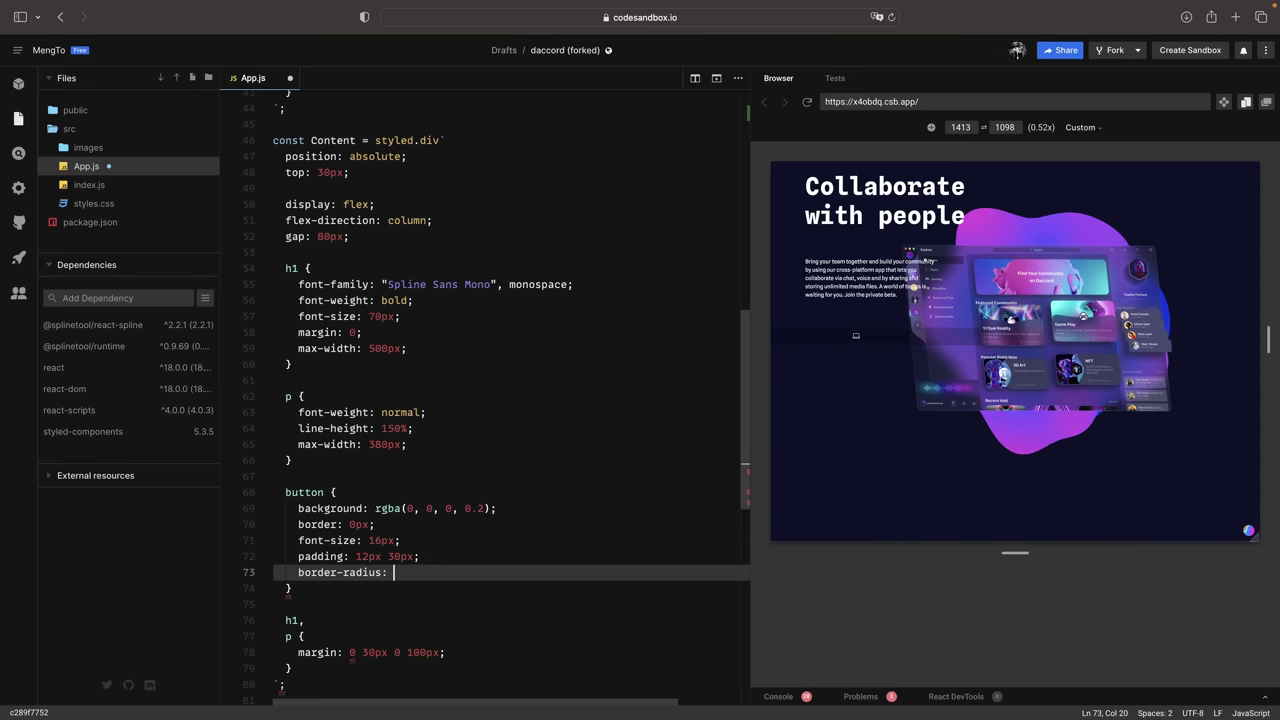
text(10px;)
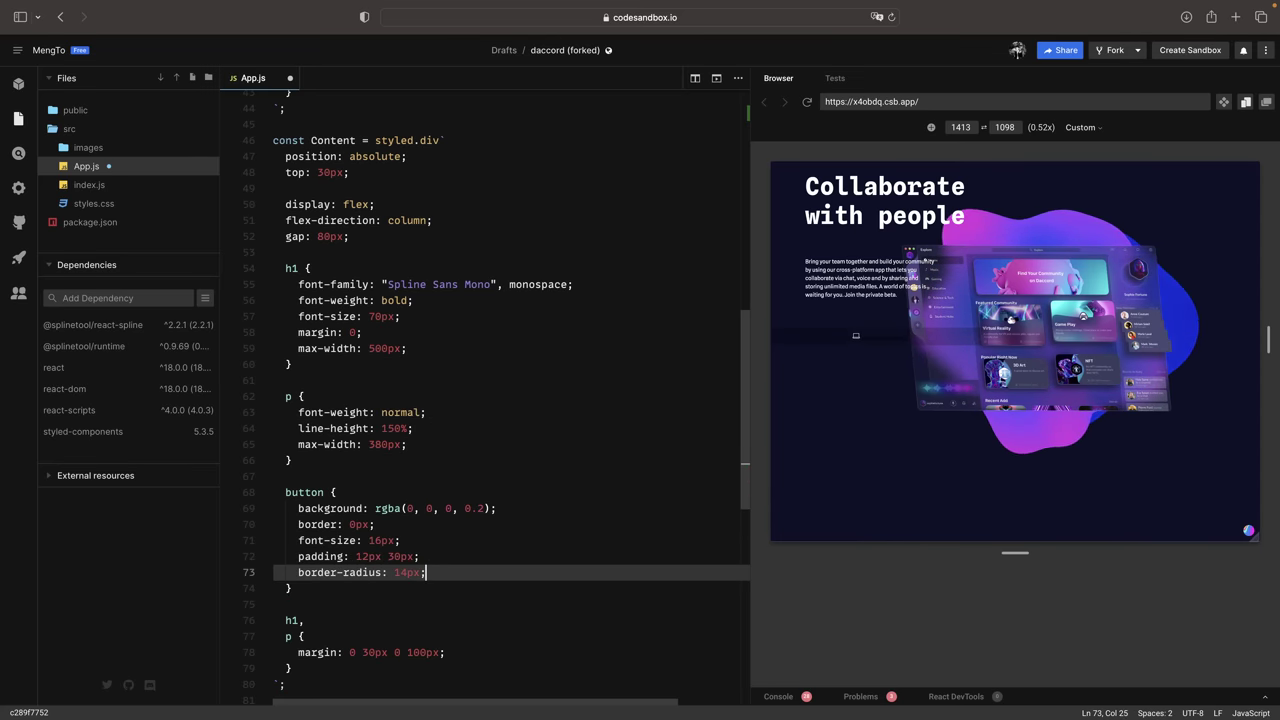
- Add a border of 1px solid rgba(255, 255, 255, 0.1) below the border-radius in the button rule
key(Return)
text(border: 1p)
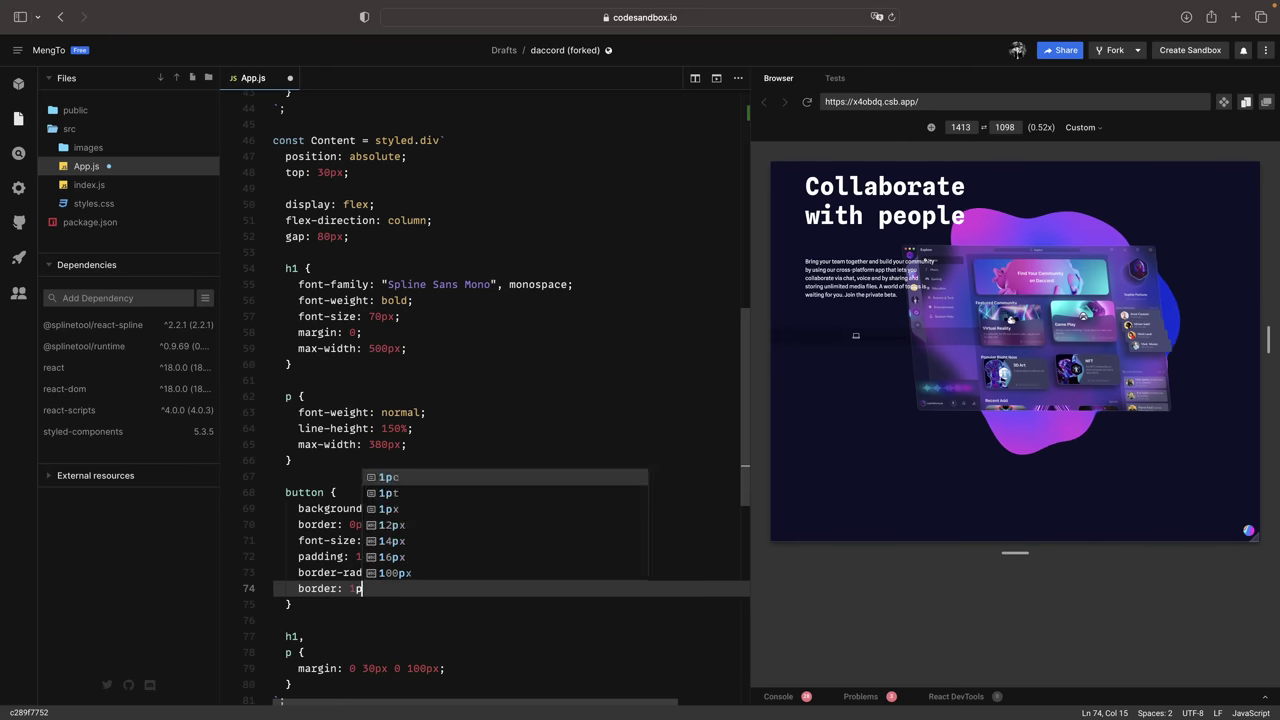
text(x soli)
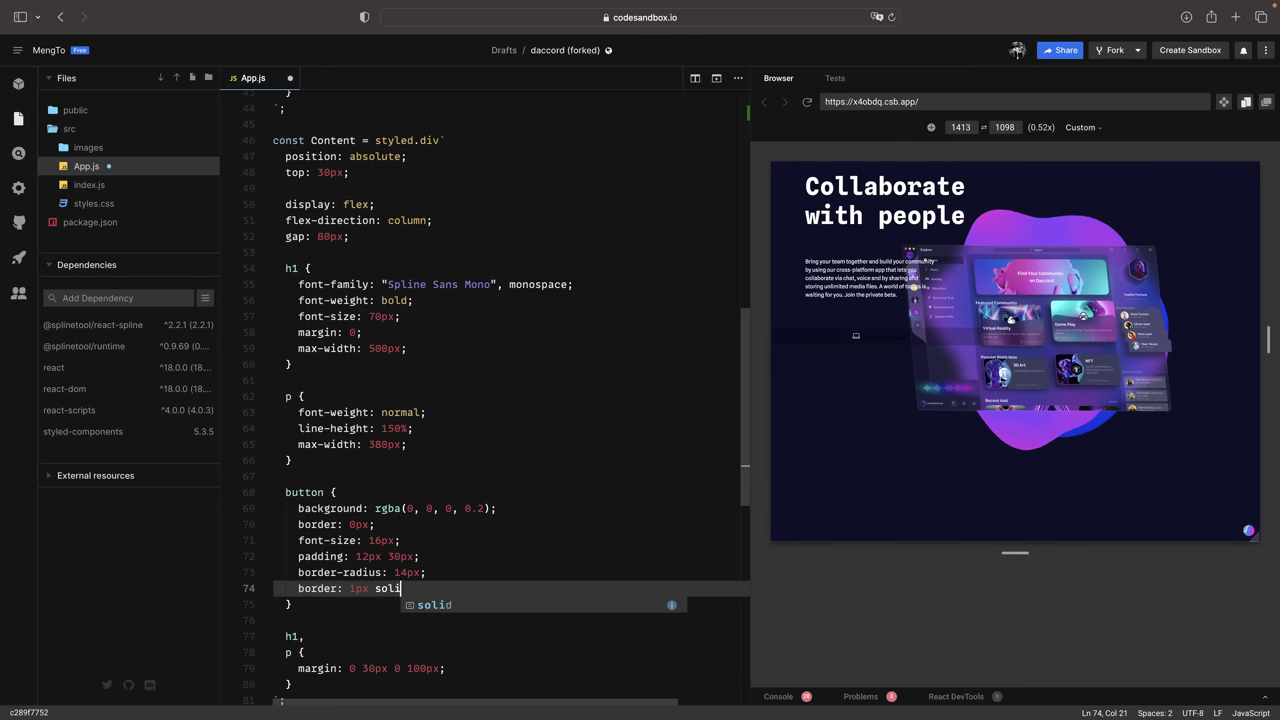
text(d rgba())
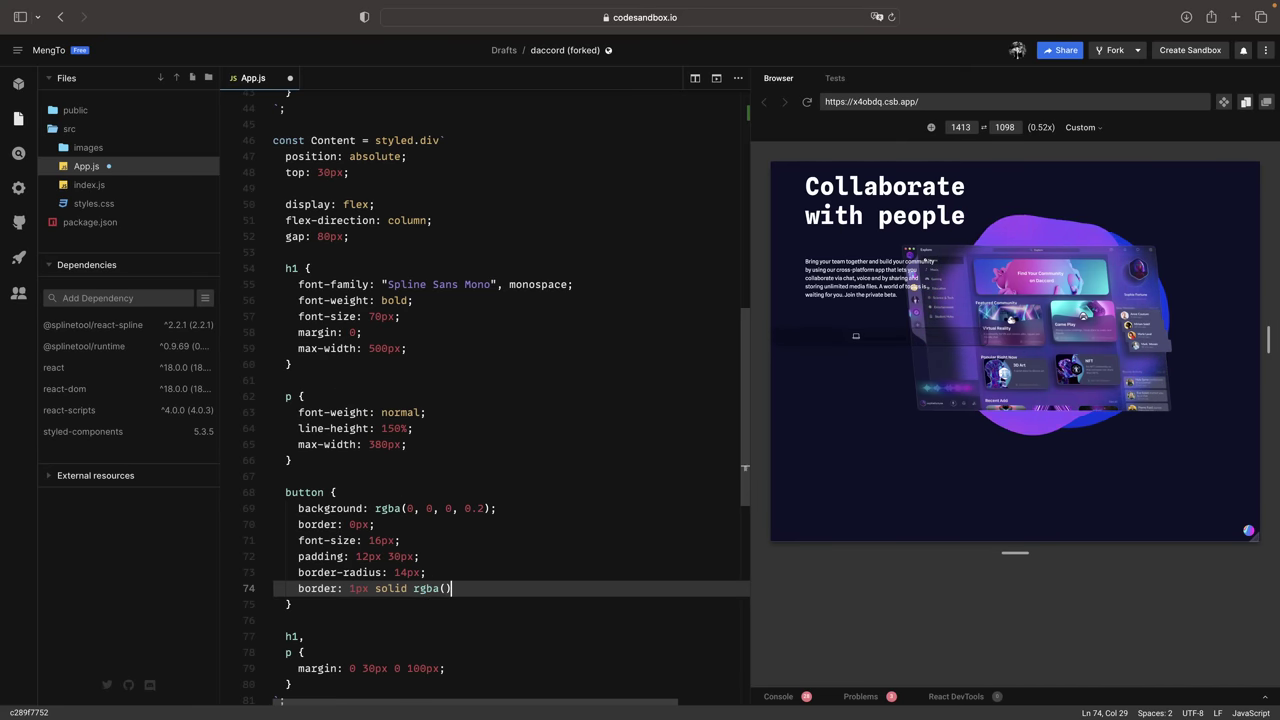
key(BackSpace)
key(BackSpace)
key(BackSpace)
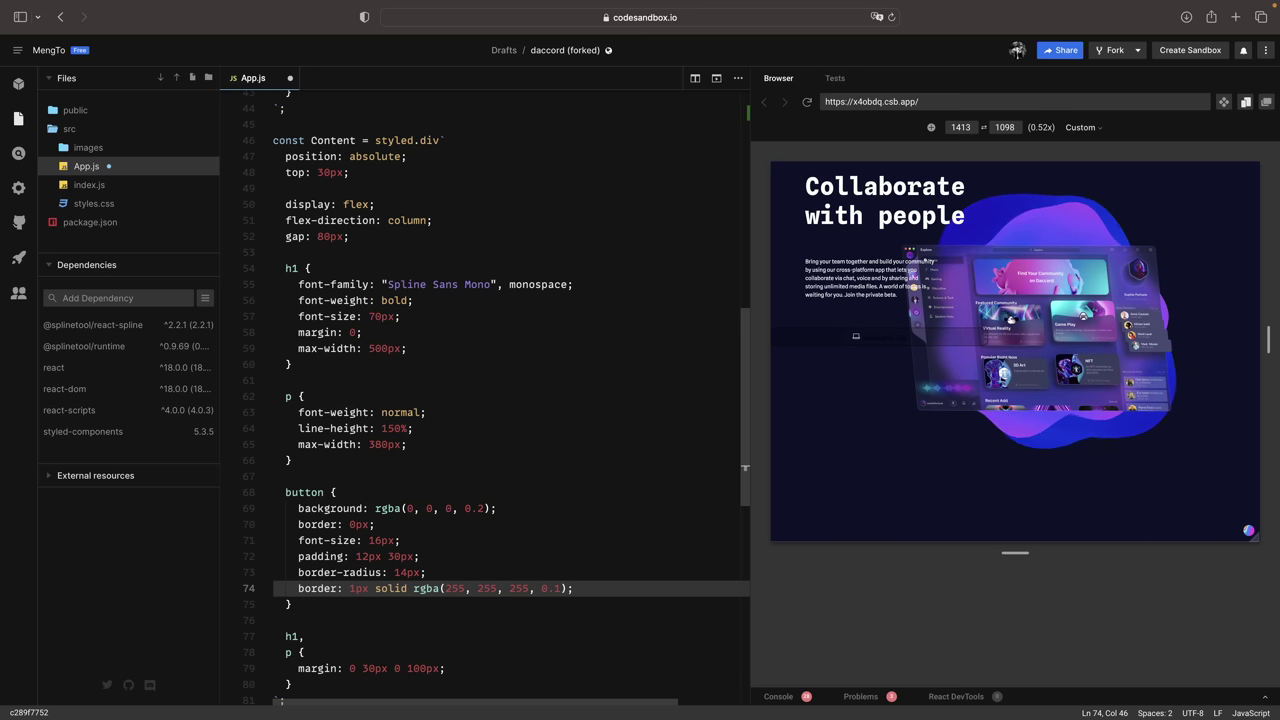
- Add color: white and max-width: 280px to the button rule
key(Return)
text(color: white;)
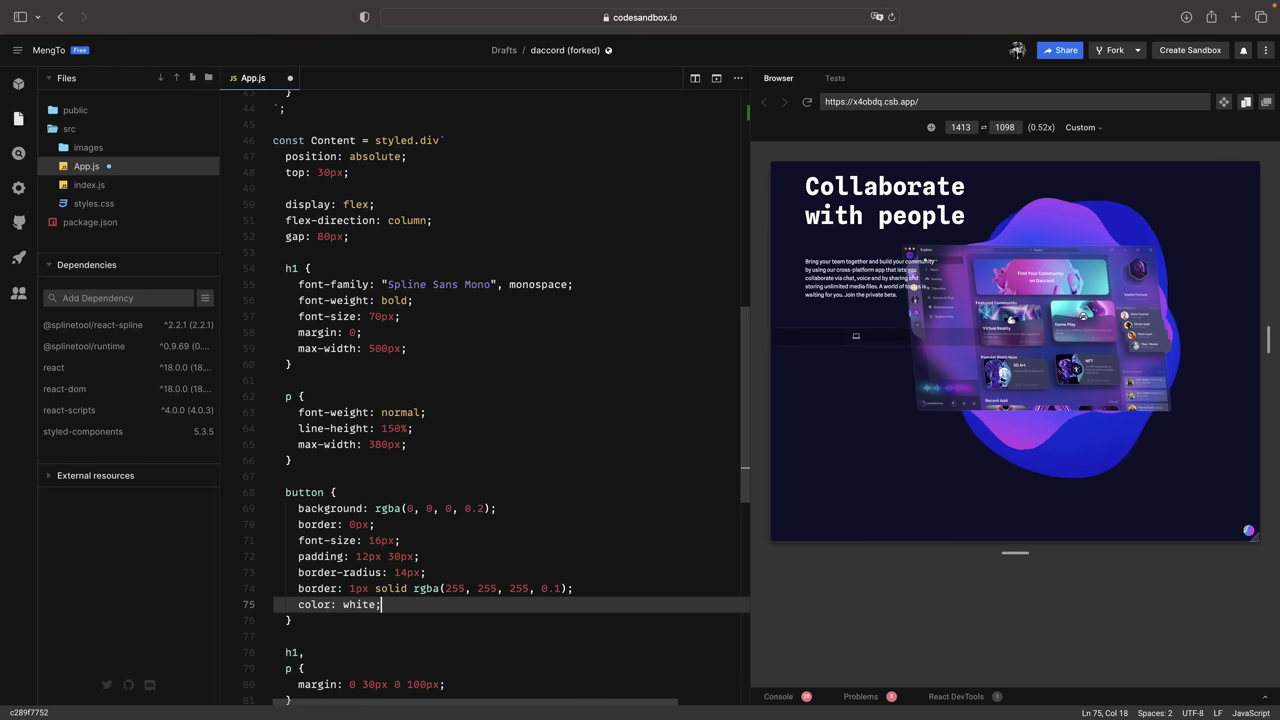
key(Return)
text(max-w)
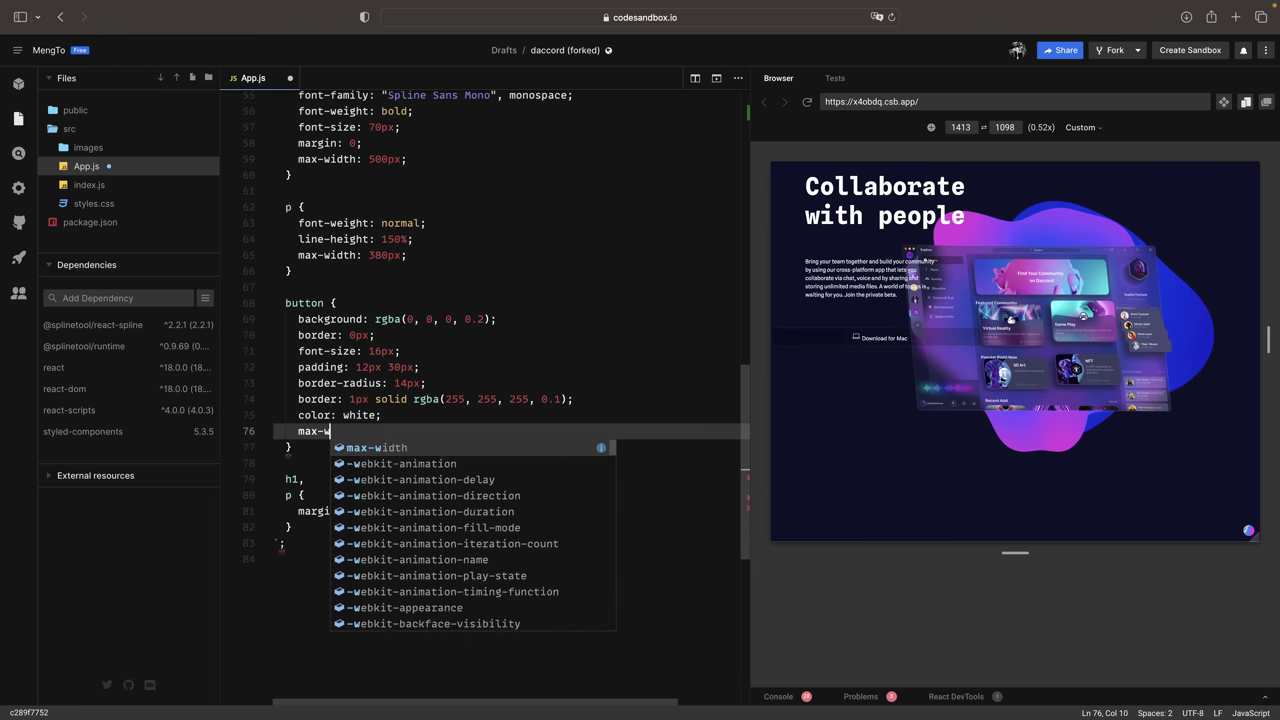
text(idth: 280px;)
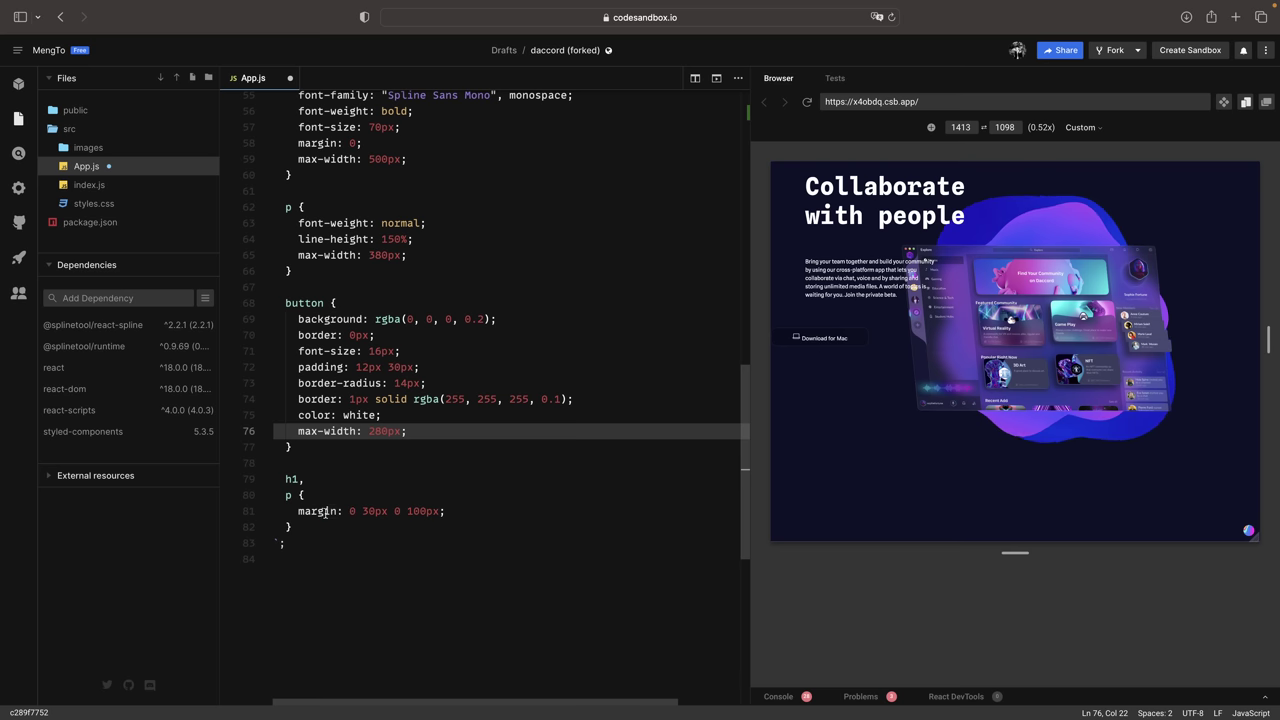
- Extend the shared h1, p margin rule's selector to include button
click(291, 503)
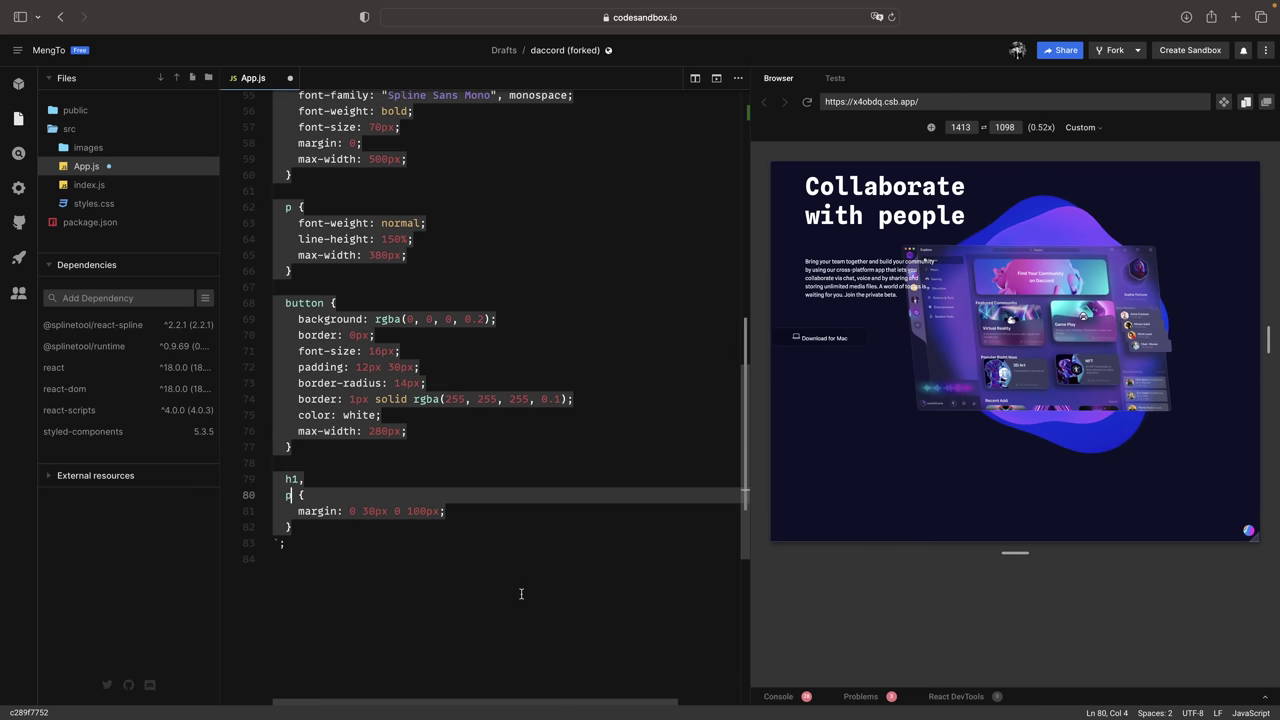
text(, button)
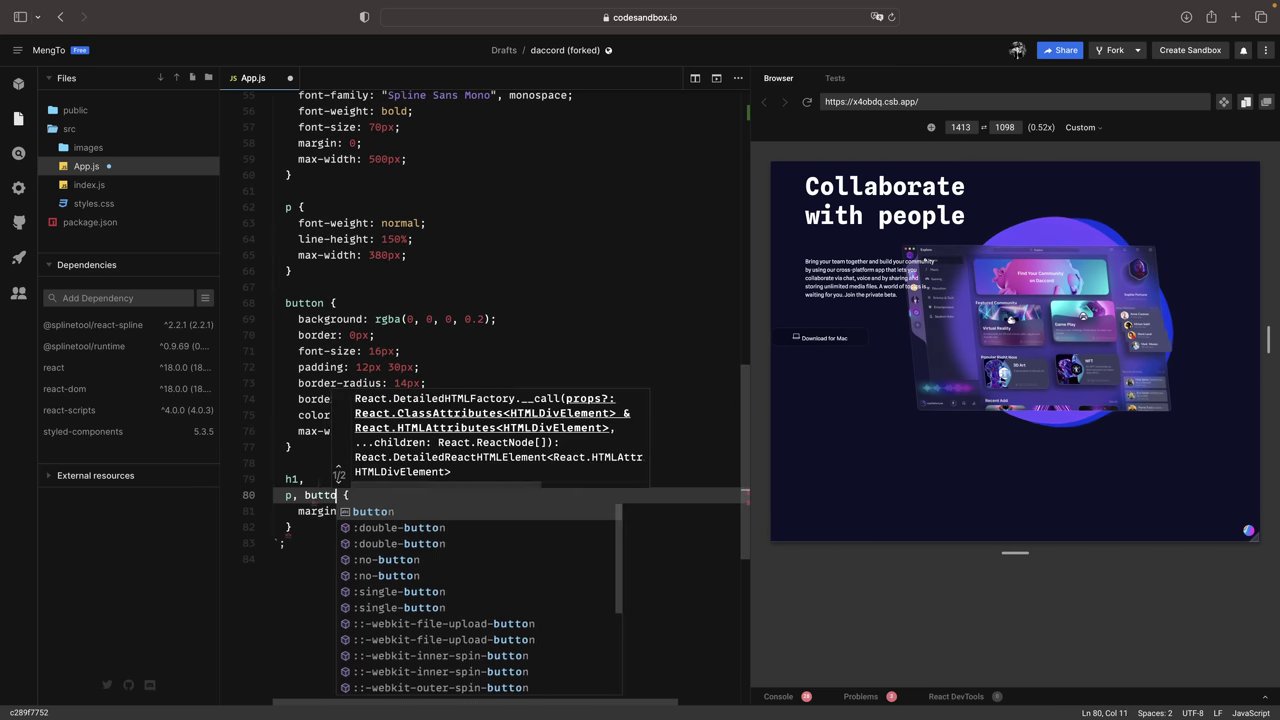
- Resize the page preview to 1247 × 1106
key(Escape)
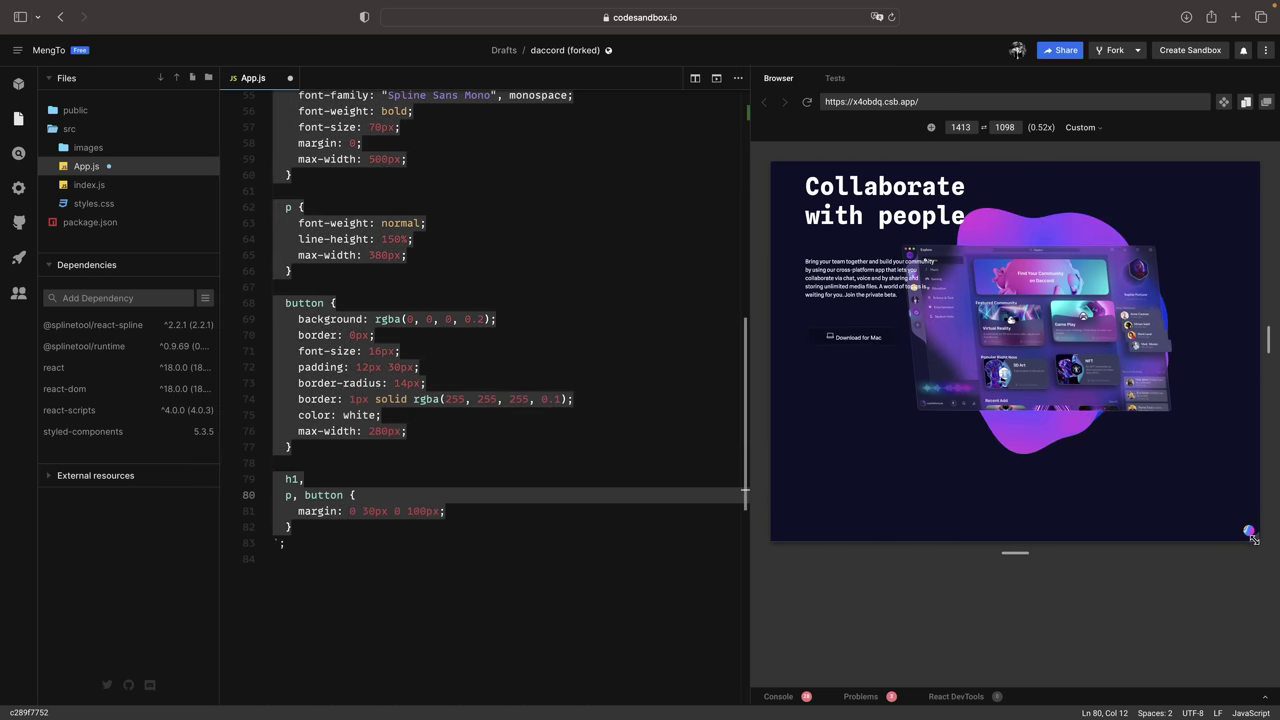
drag(1252, 537, 1215, 560)
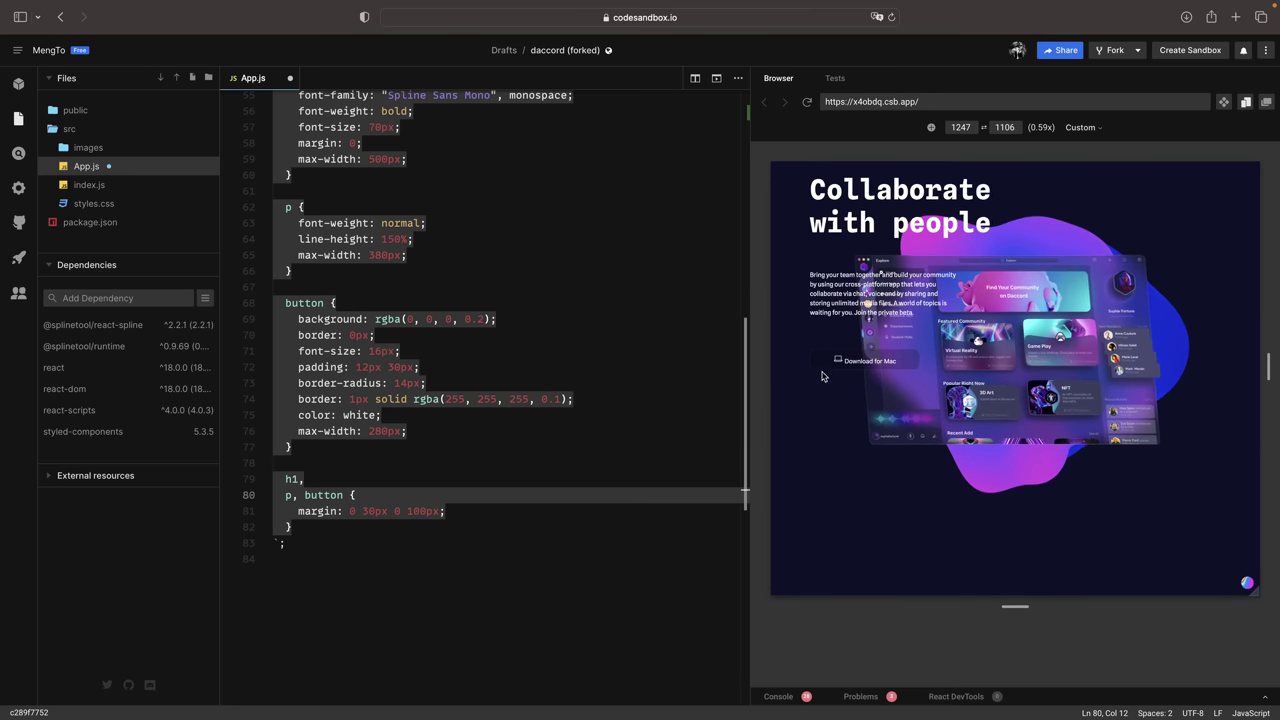
click(484, 484)
click(565, 487)
- Add backdrop-filter: blur(20px) below the max-width in the button rule
click(410, 431)
key(Return)
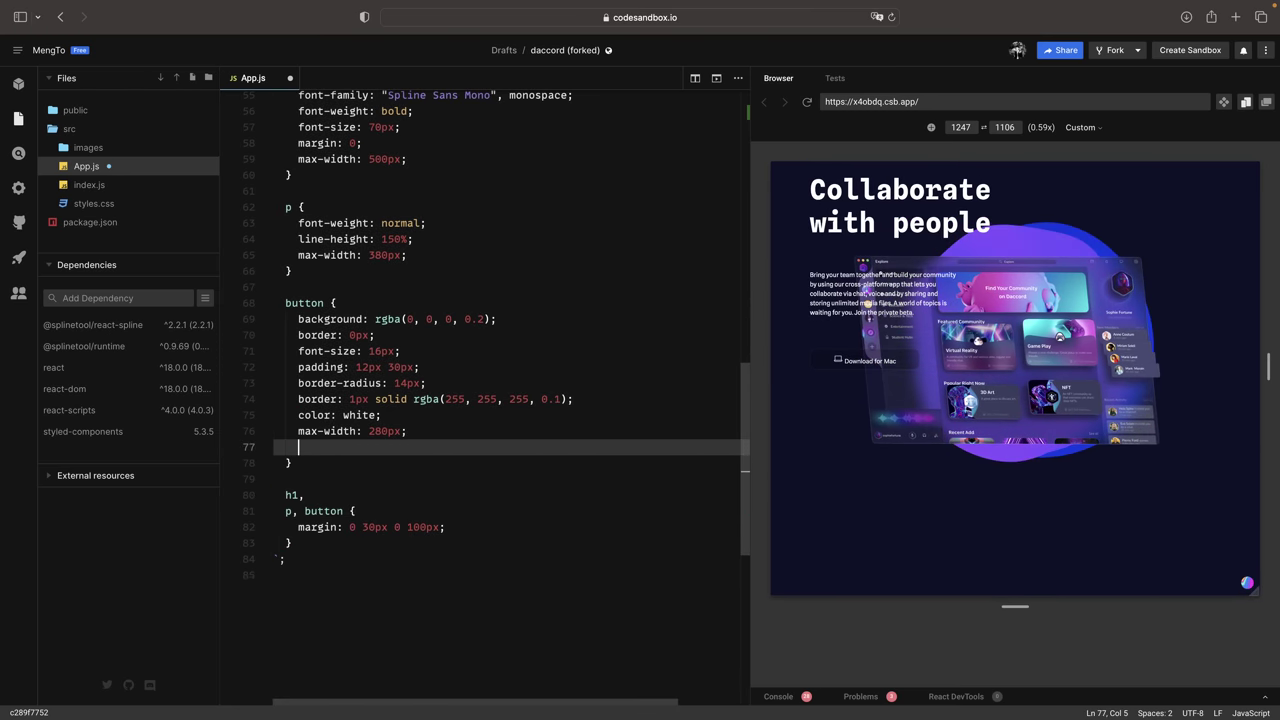
text(backdrop-fi)
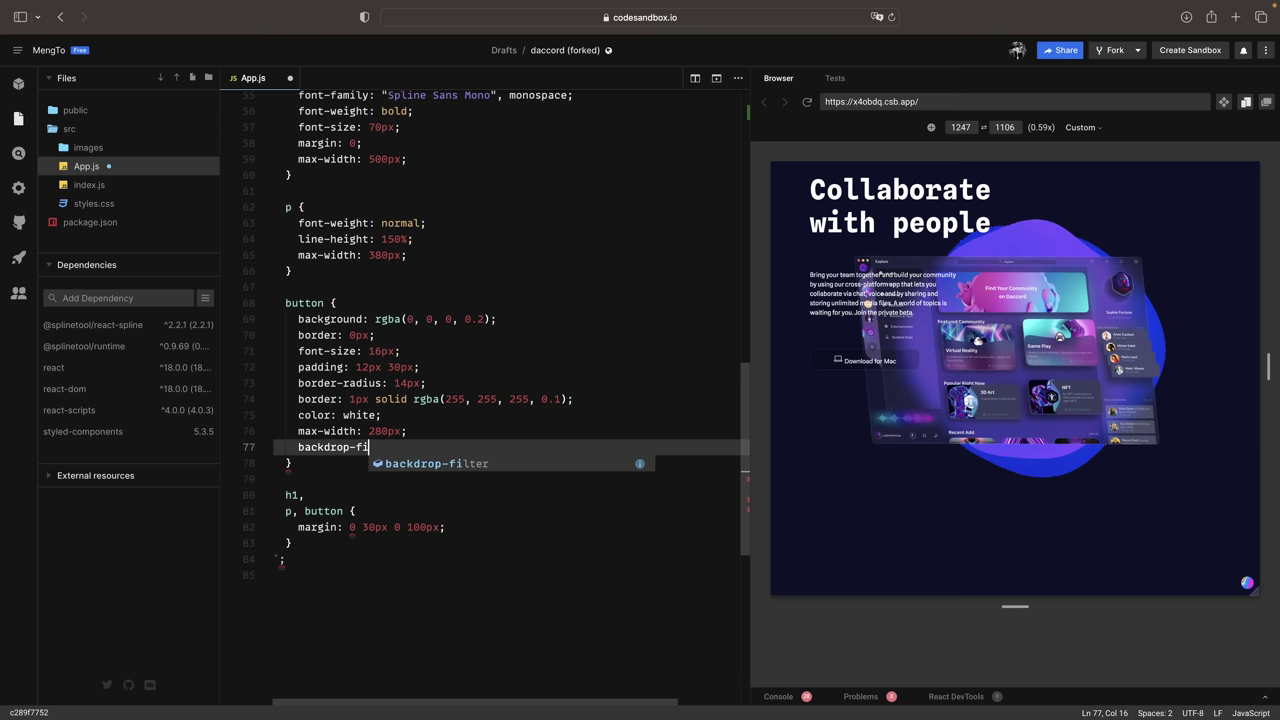
text(lter: blur(20px);)
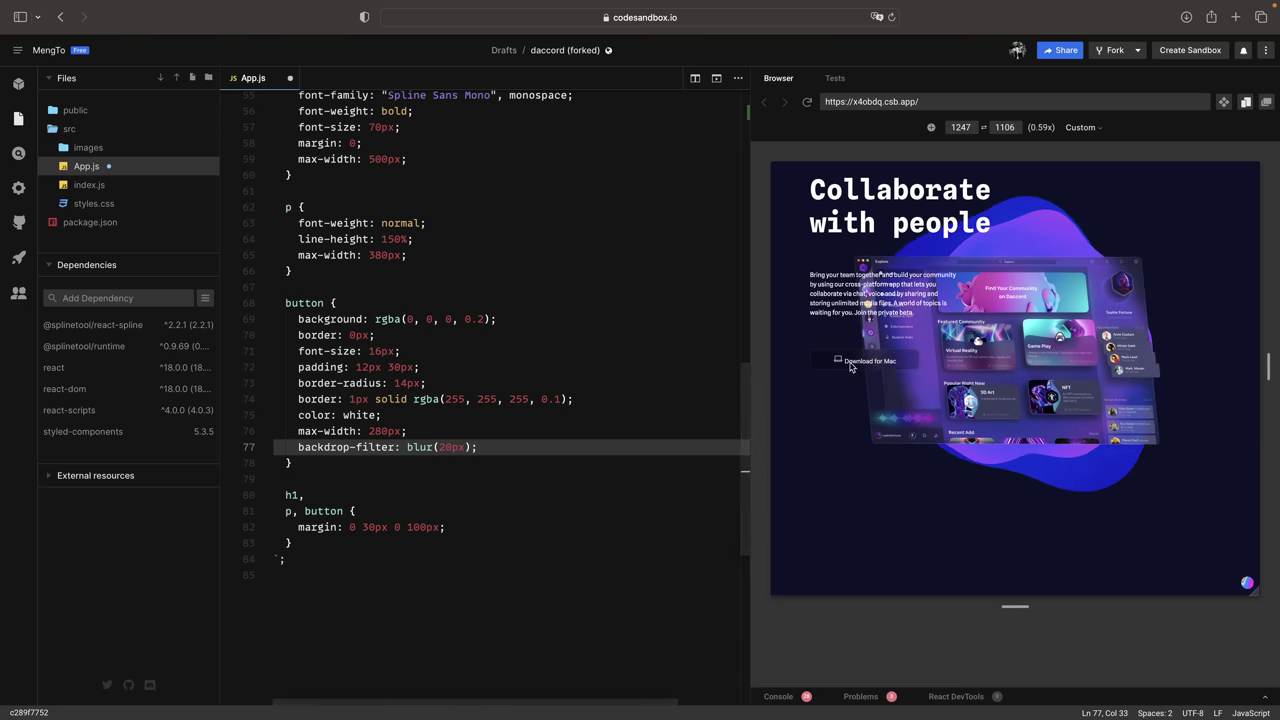
- Add display: flex and gap: 12px to the button rule, separated by a blank line from the backdrop-filter
scroll(502, 449, up, 1)
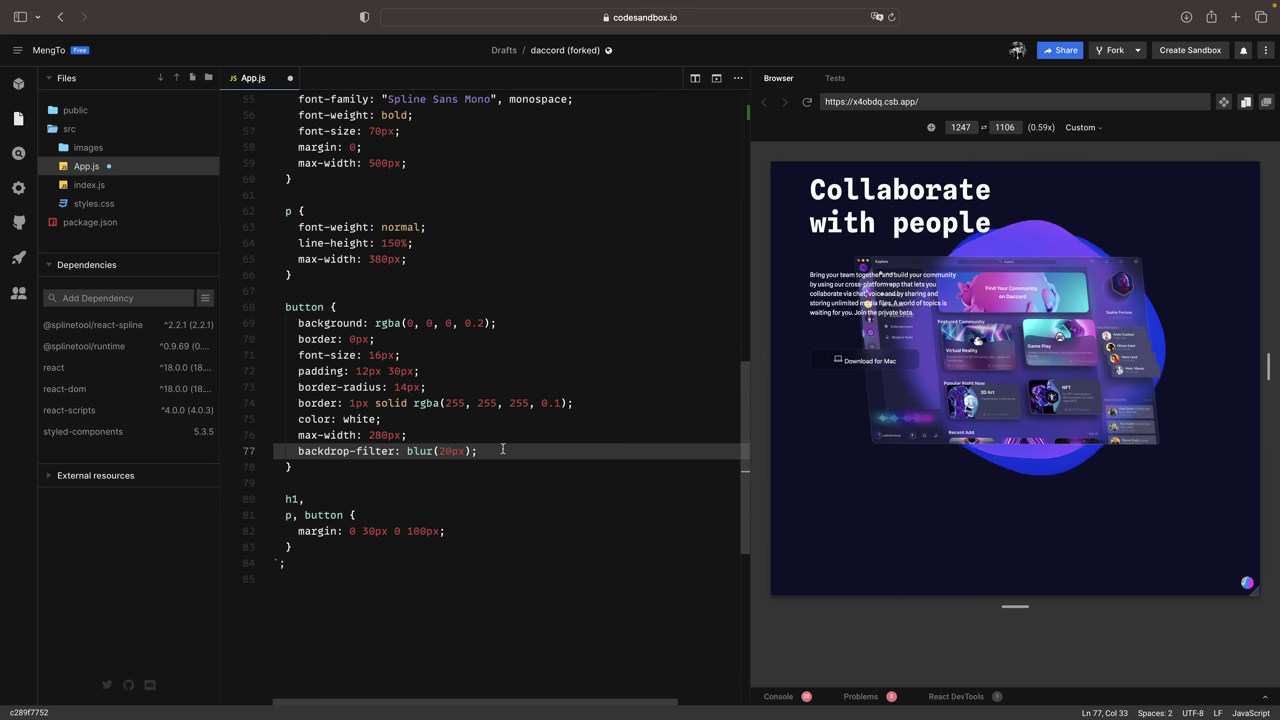
key(Return)
key(Return)
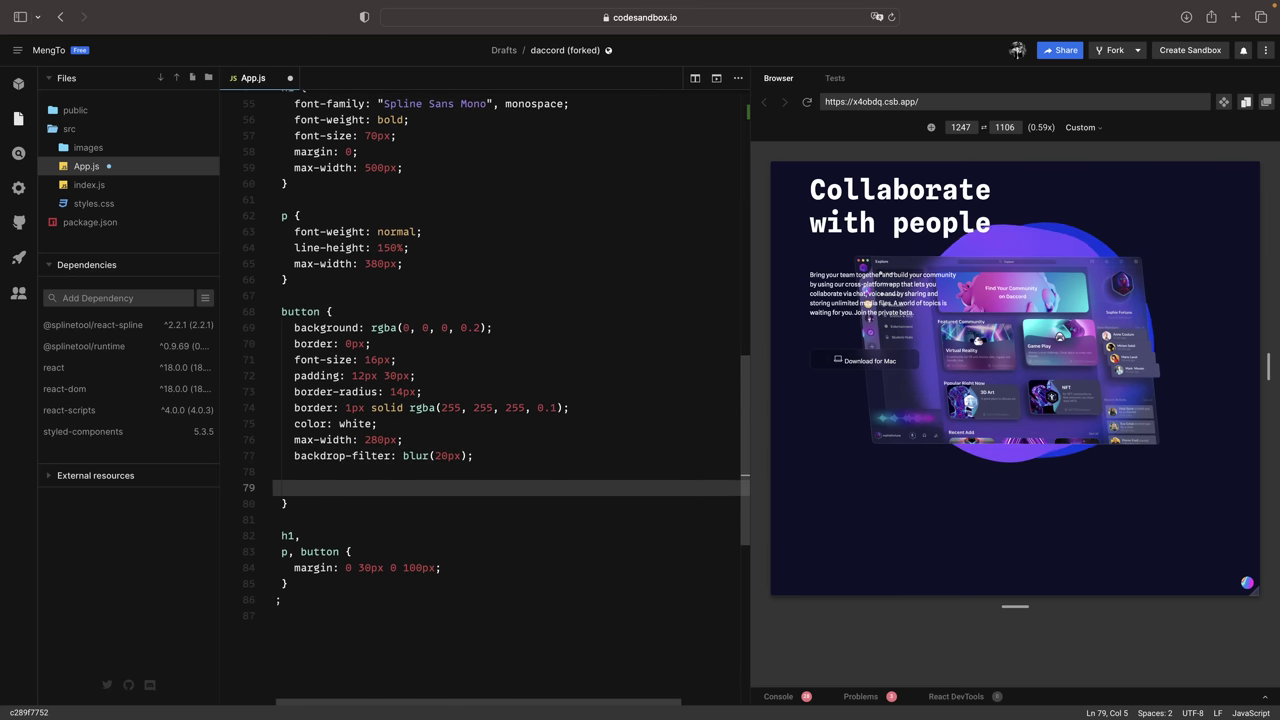
text(disp)
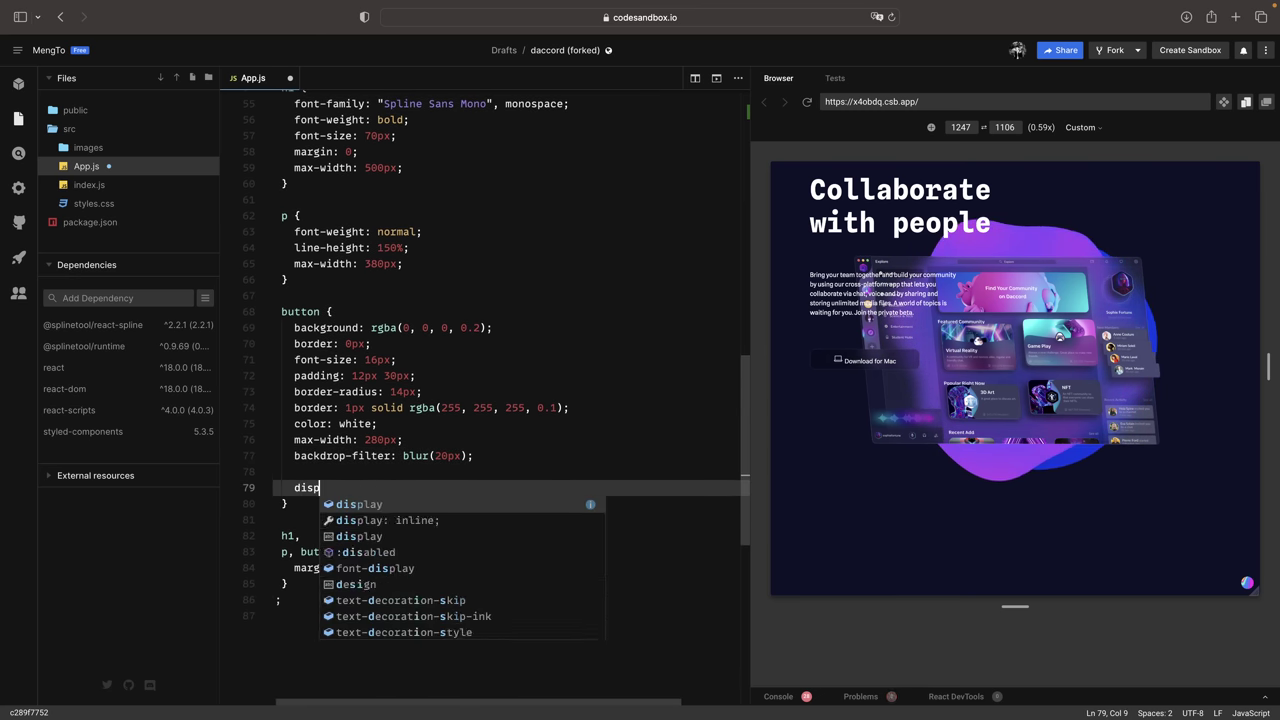
text(lay: flex;)
key(Return)
text(gap: 12px;)
key(Return)
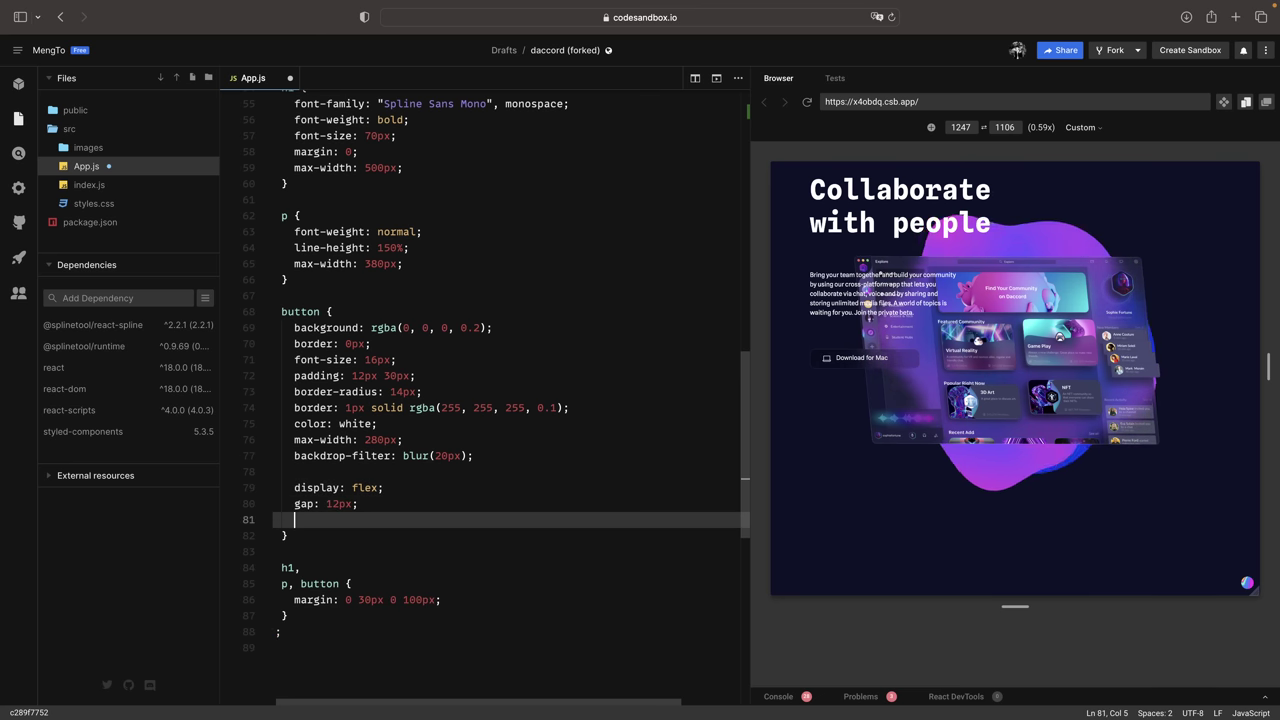
- Center the button's contents by adding justify-content: center and align-items: center to the button rule
text(ju)
key(Return)
text(: cen)
key(Return)
text(;)
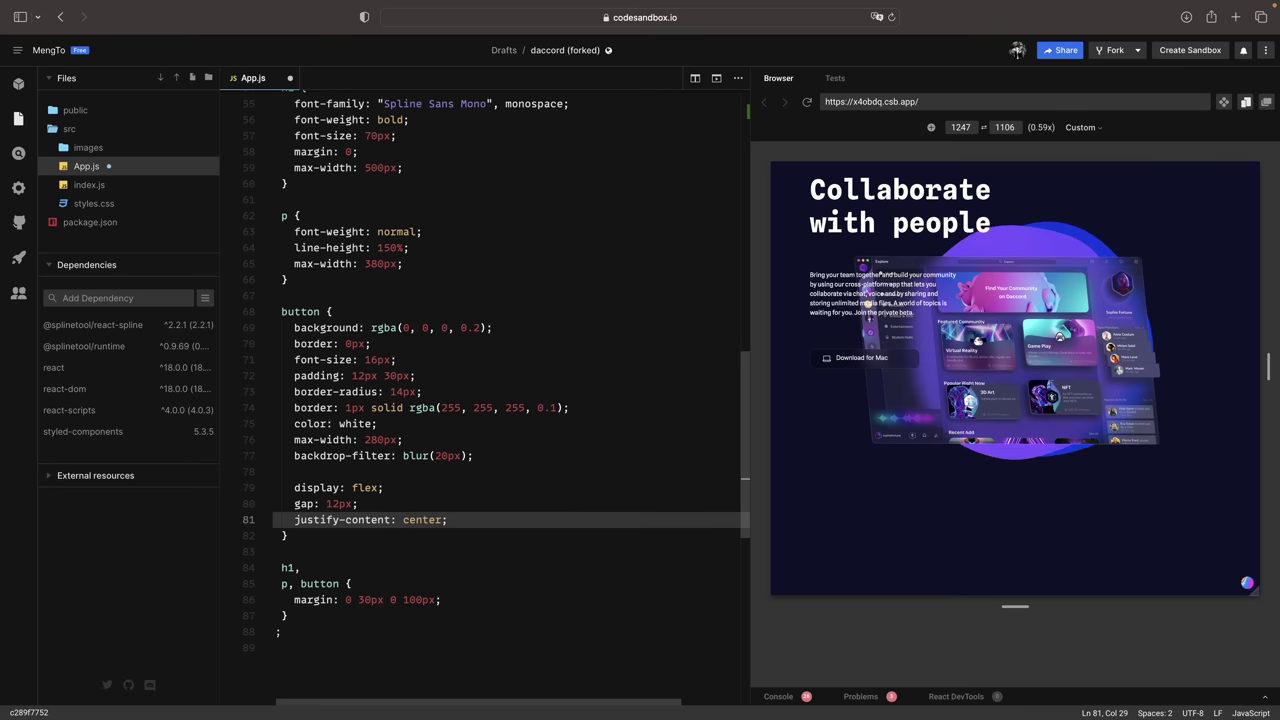
key(Return)
text(align-item)
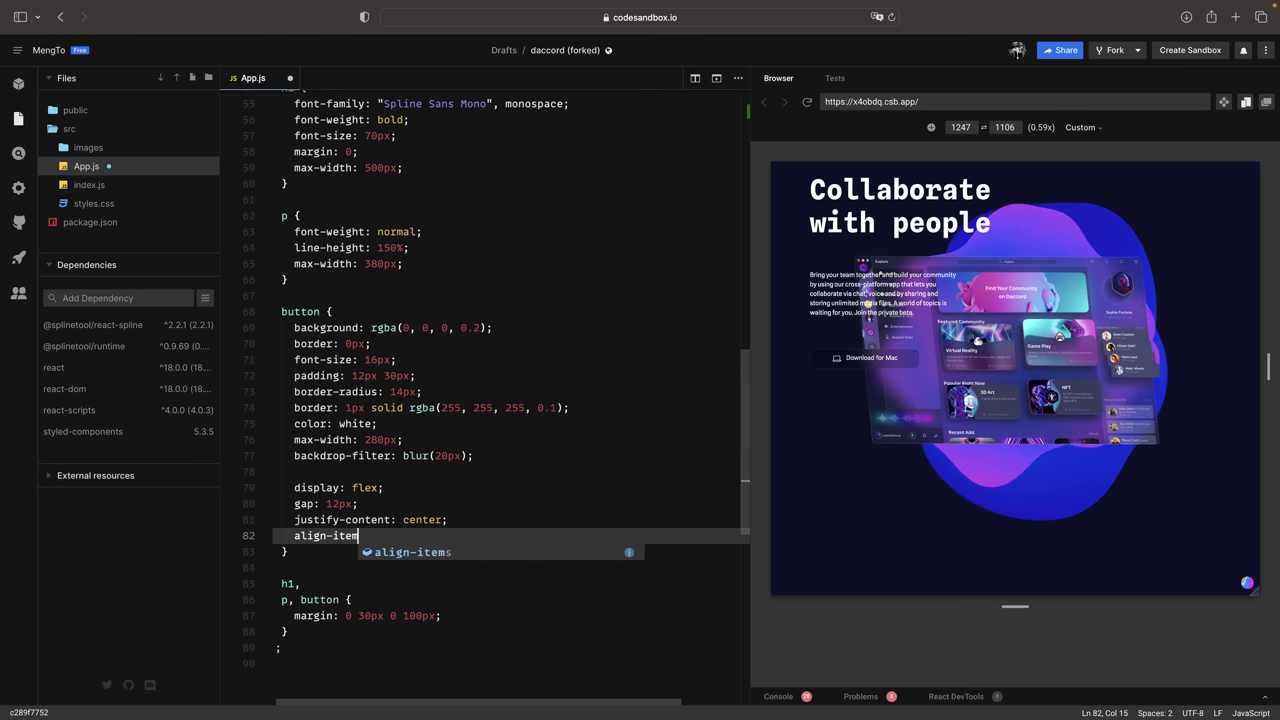
key(Return)
text(: cen)
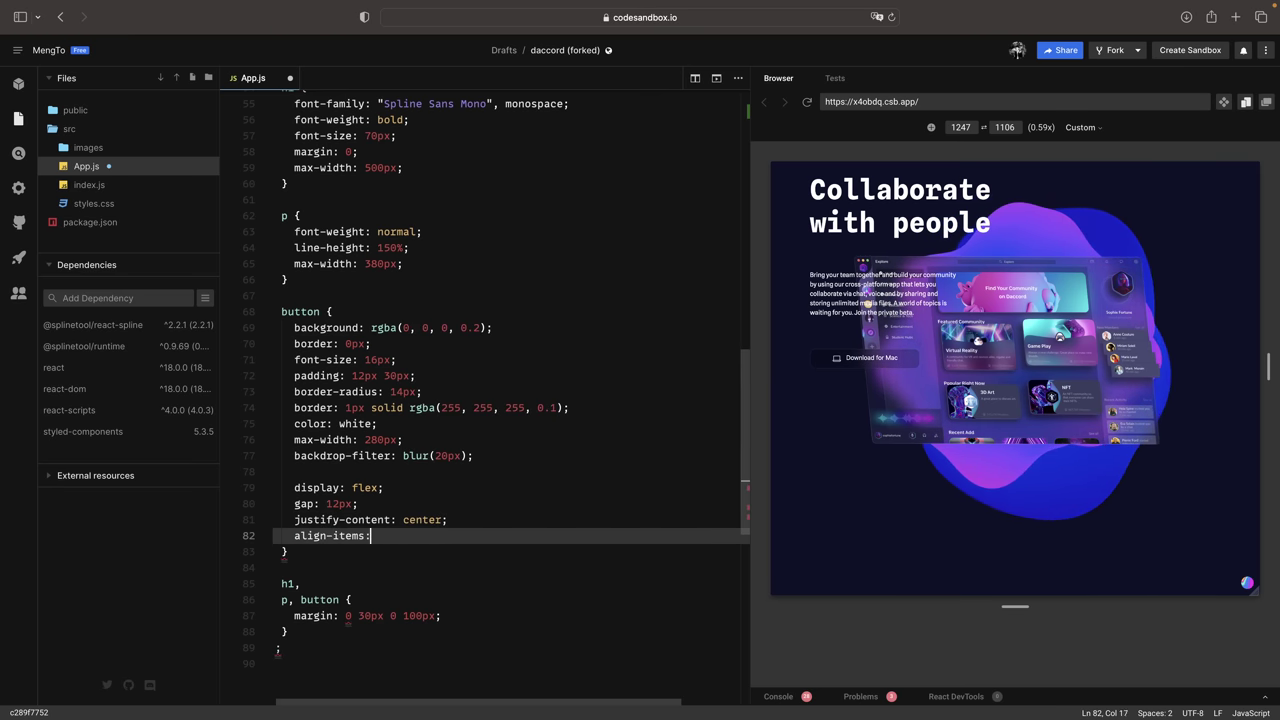
key(Return)
text(;)
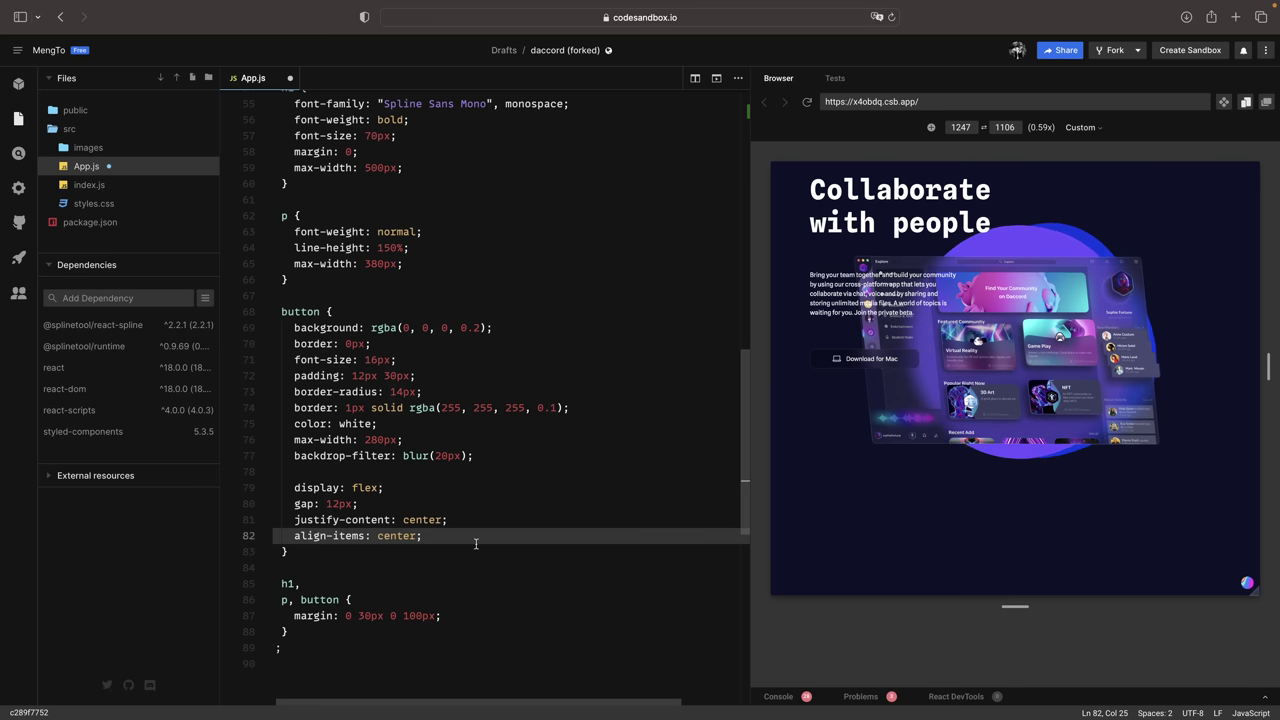
- Nest a :hover block in the button rule with border: 1px solid rgba(255, 255, 255, 0.8)
key(Return)
key(Return)
scroll(476, 543, down, 5)
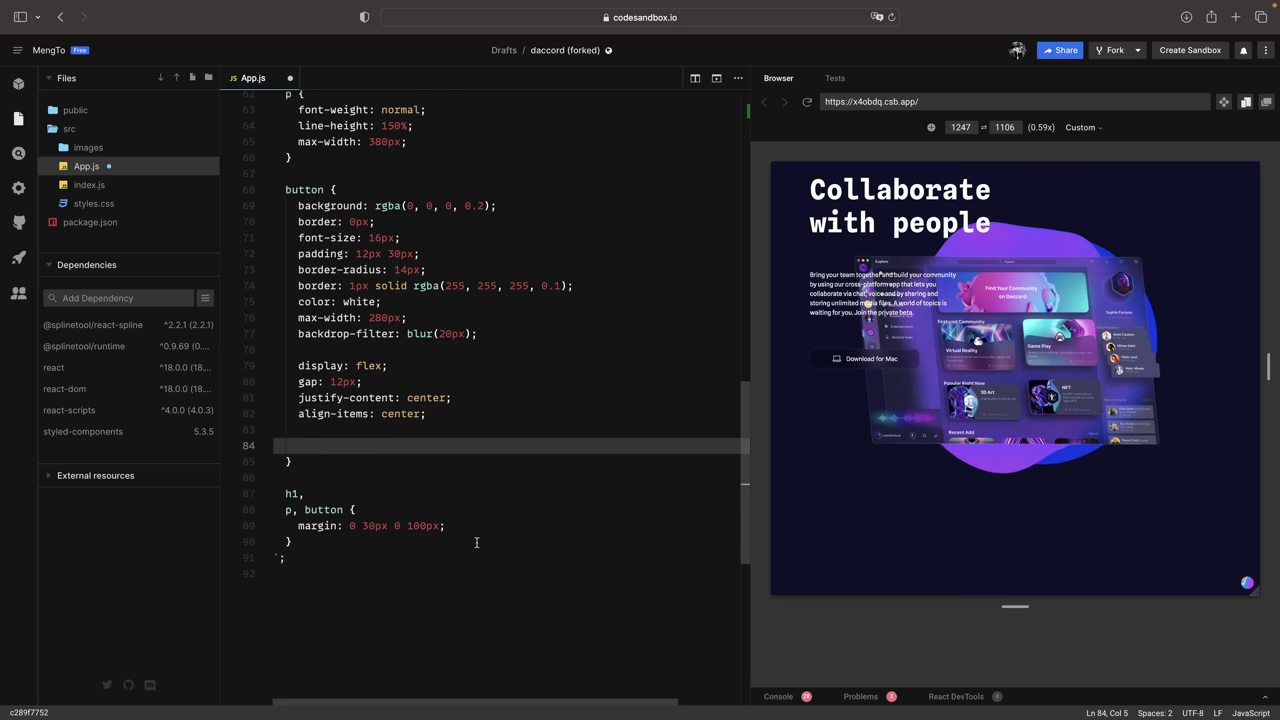
text(:hover {)
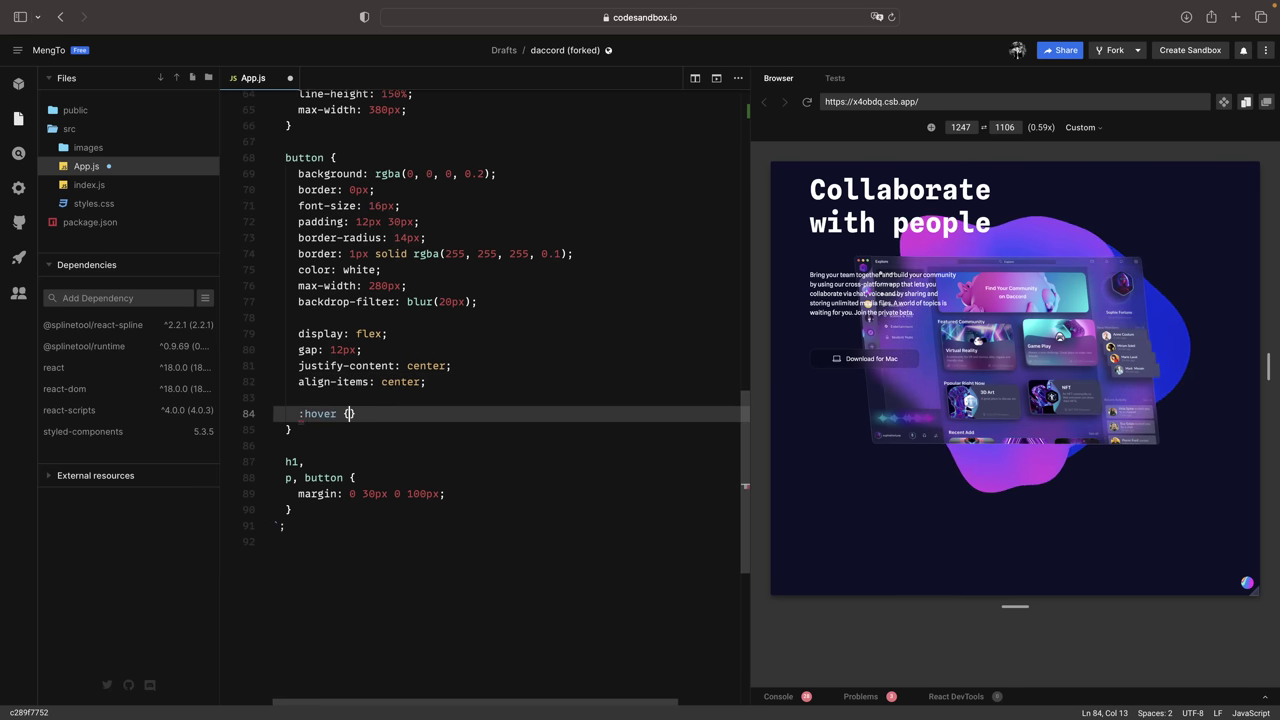
key(Return)
text(border: 1px solid rgba()
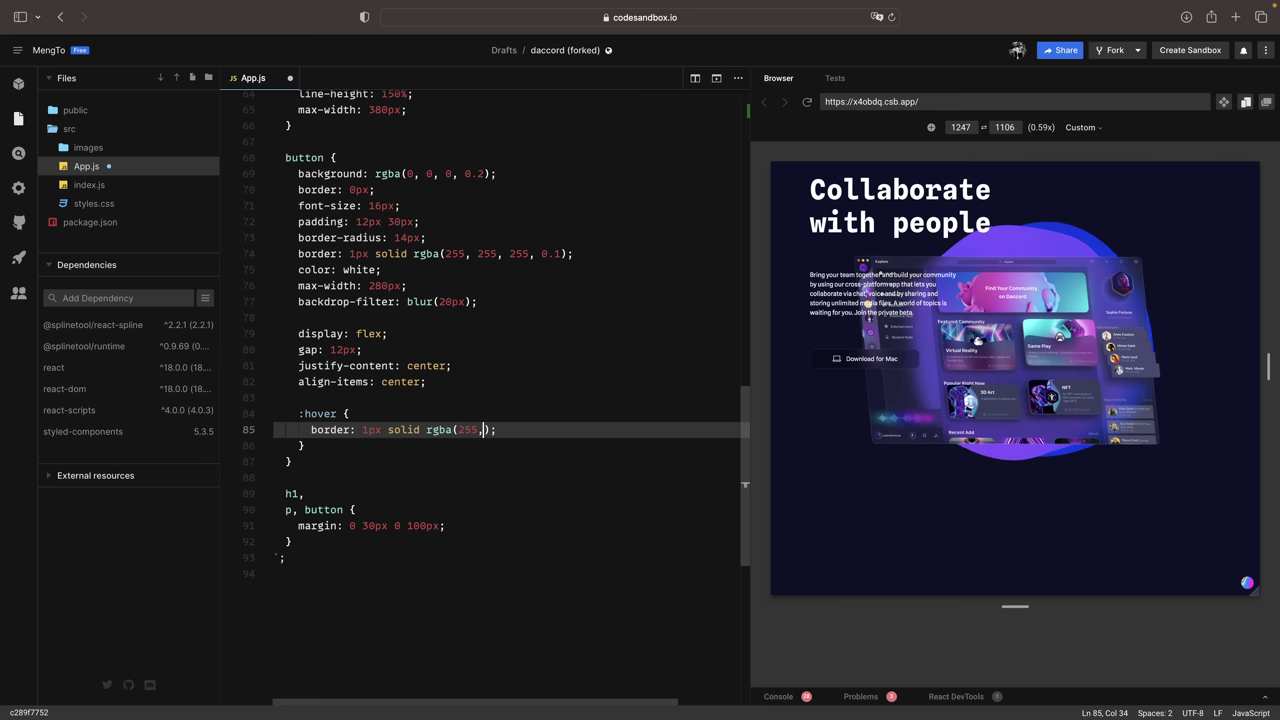
text(255, 255, 255, 0.8)
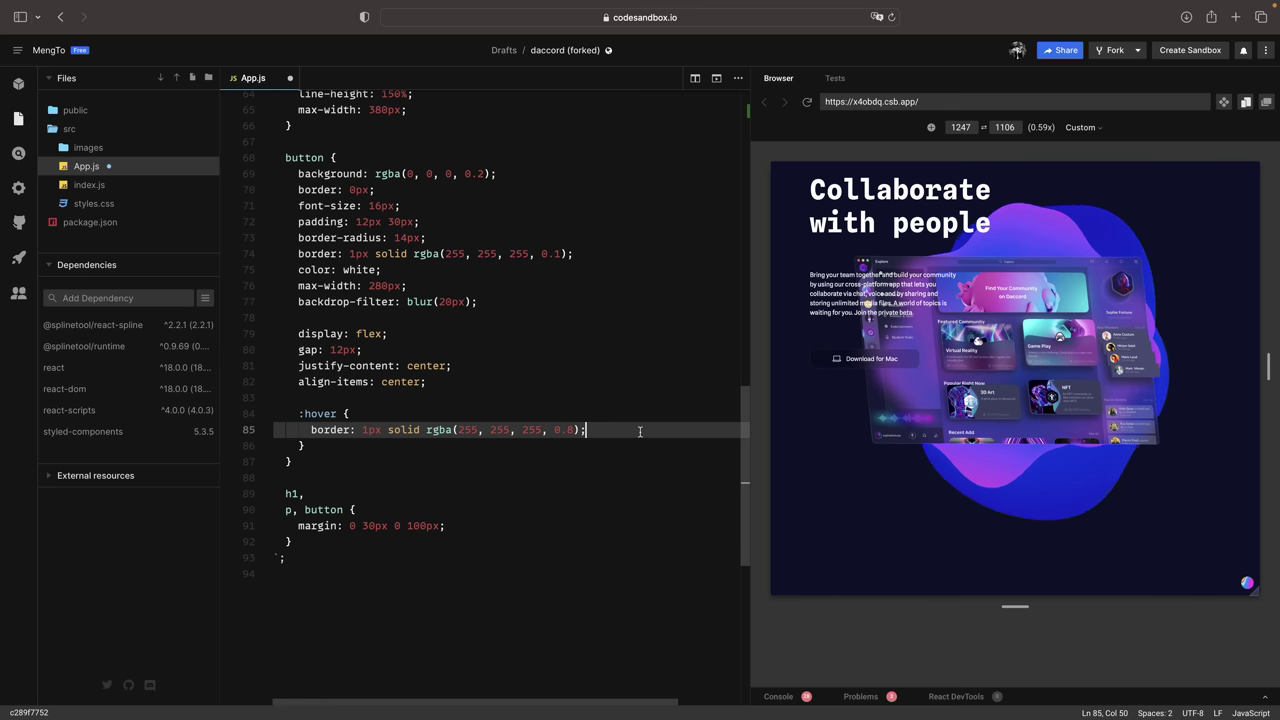
- Add transform: translateY(-3px) to the button's :hover block and save the file
key(Return)
text(trans)
key(Escape)
text(form:)
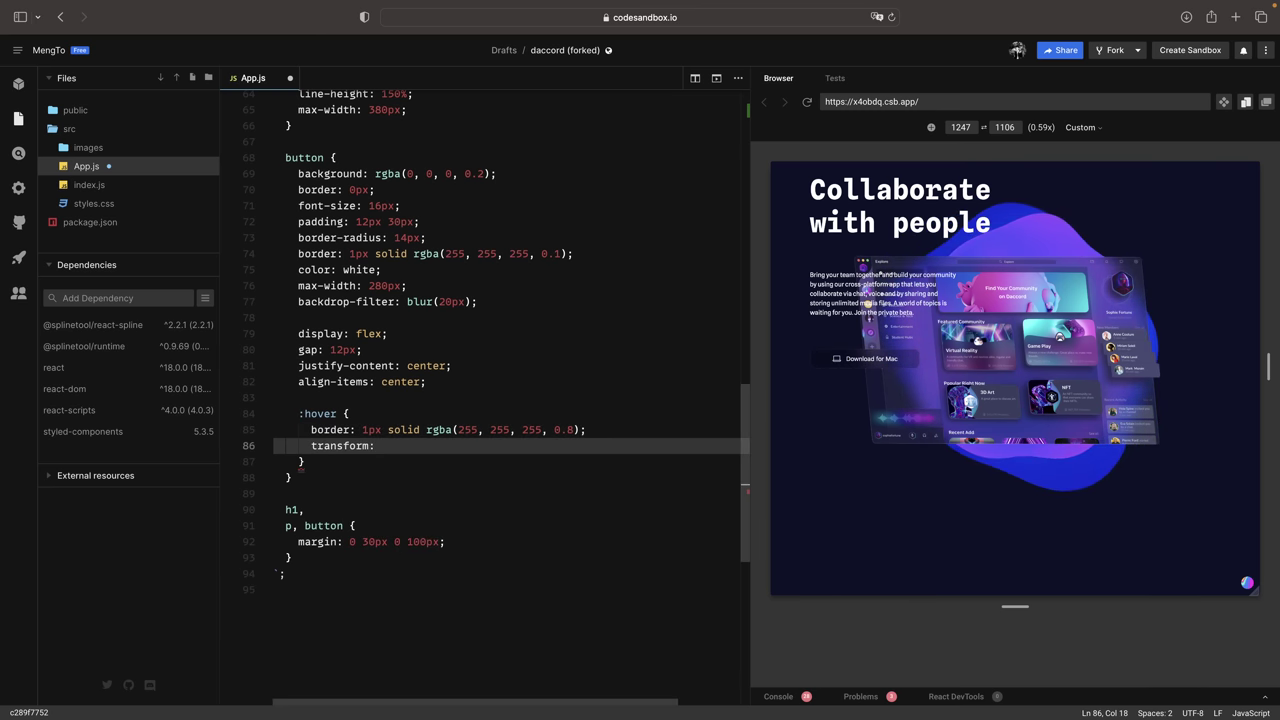
text(translateY())
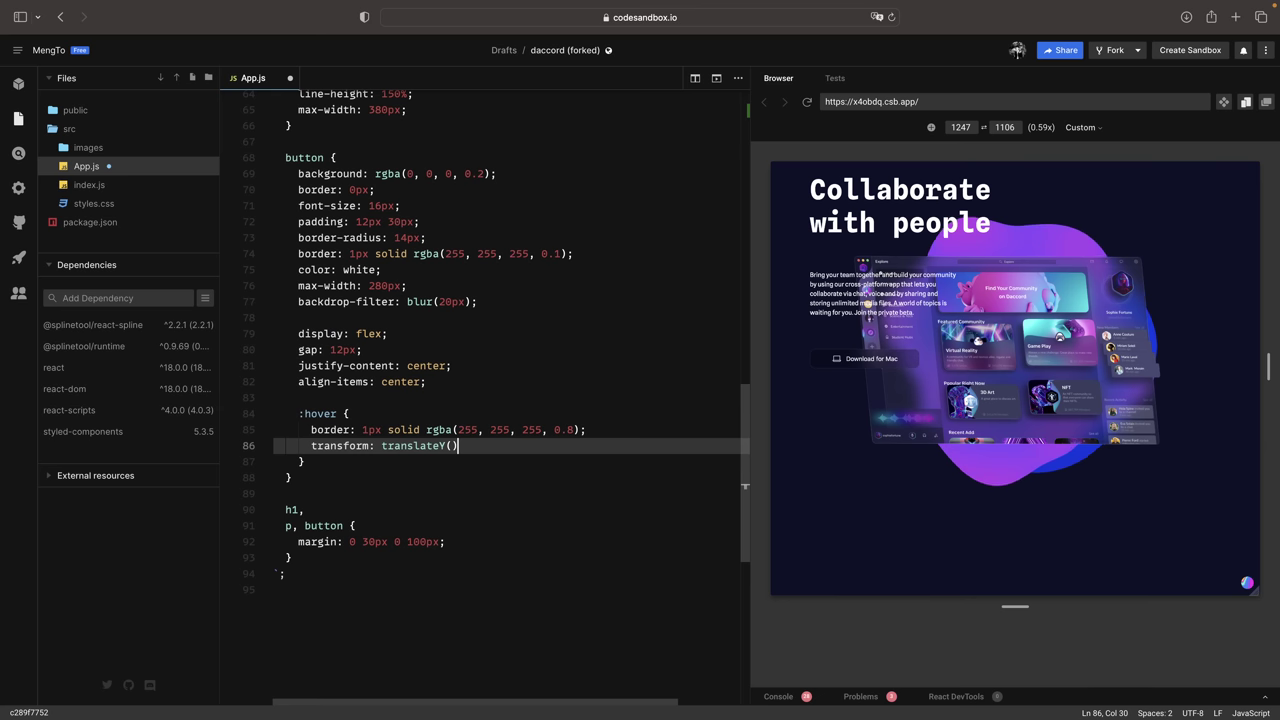
text(3px);)
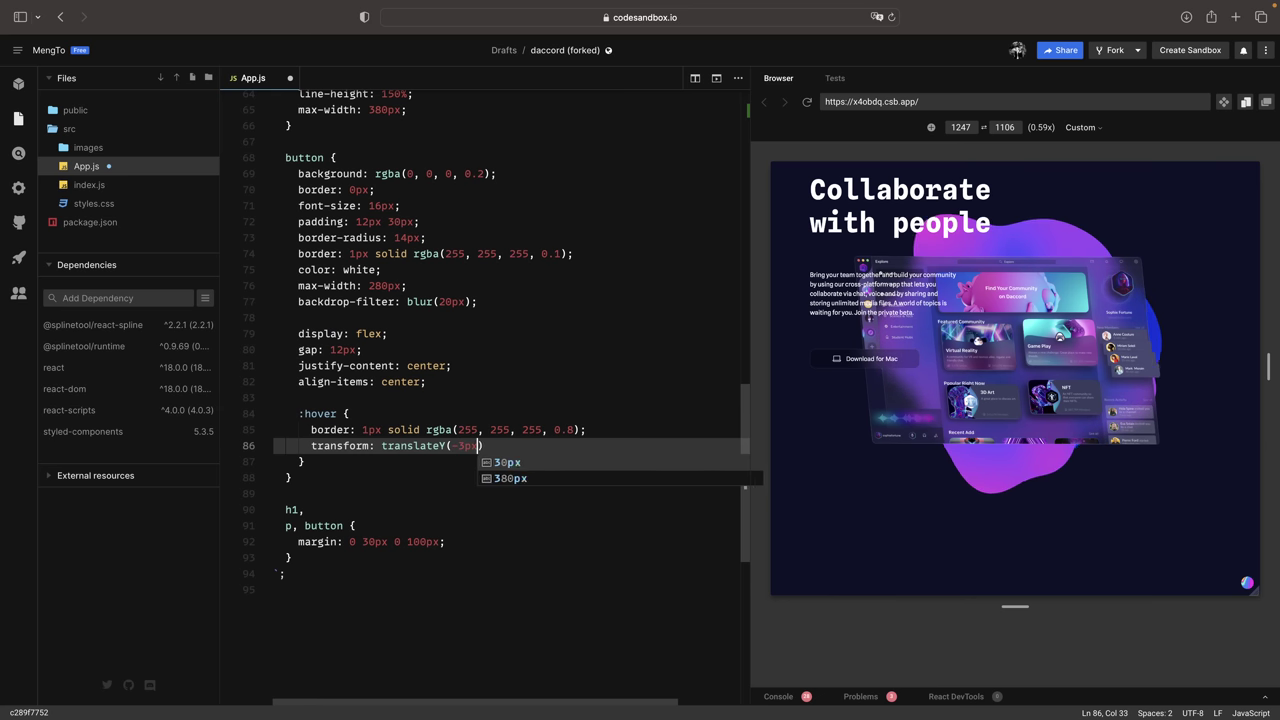
key(cmd+s)
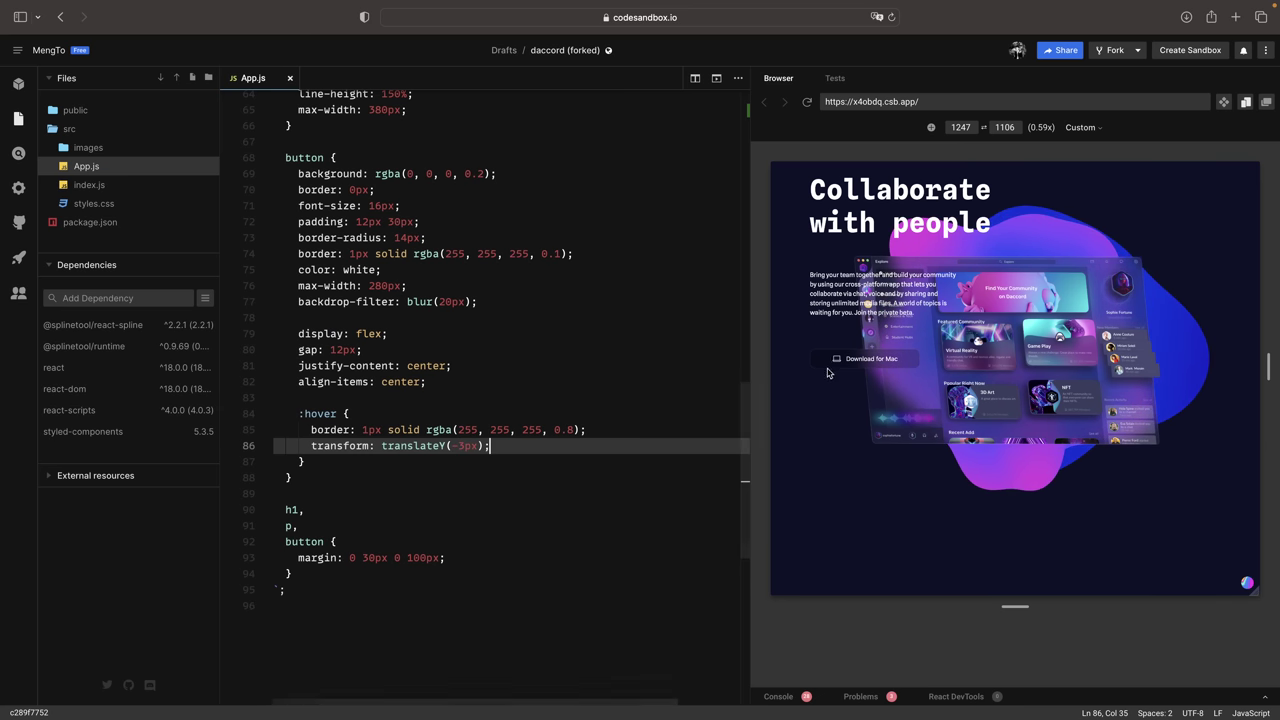
- Add transition: 1s to the button rule between align-items and the :hover block
click(488, 382)
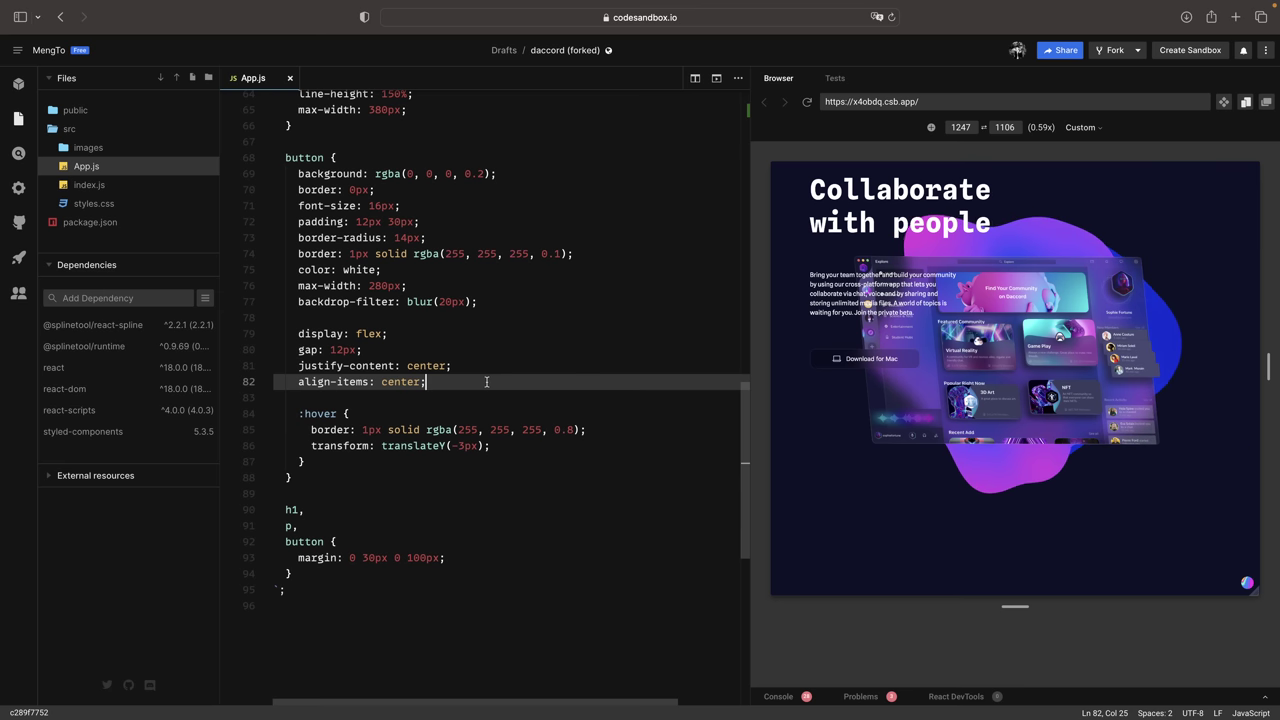
key(Return)
key(Return)
text(trans)
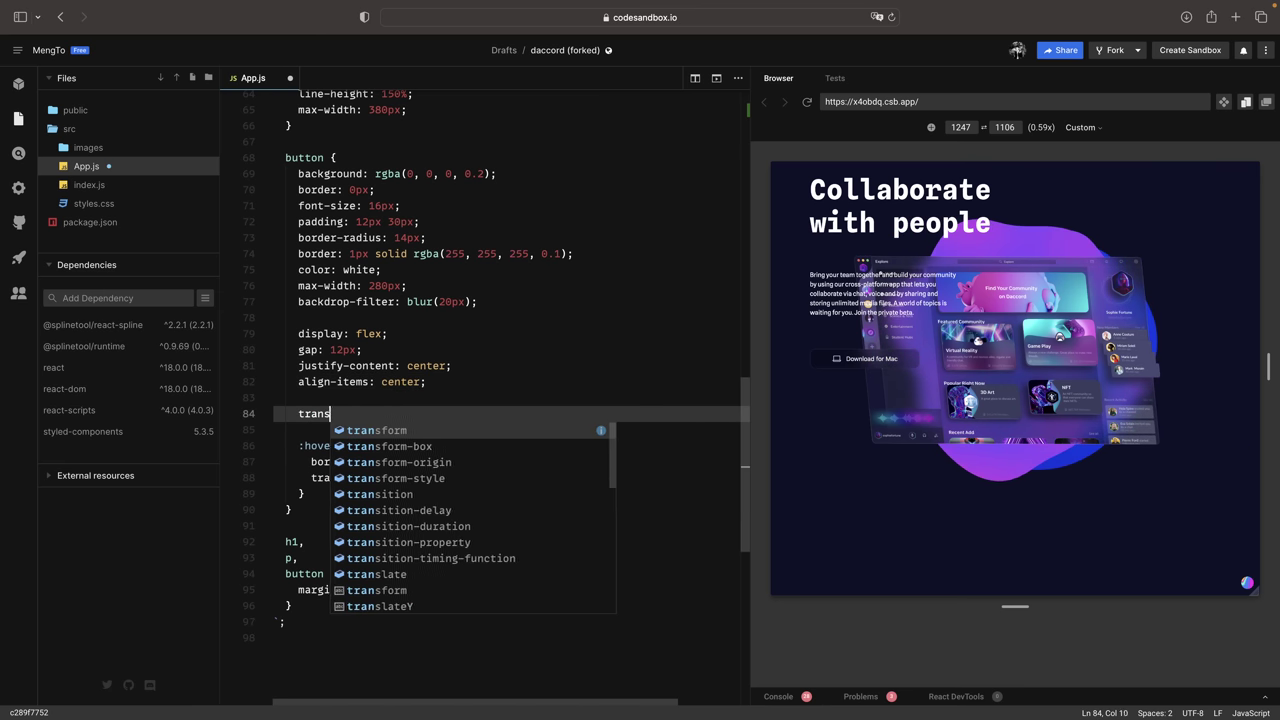
text(ition: 1s;)
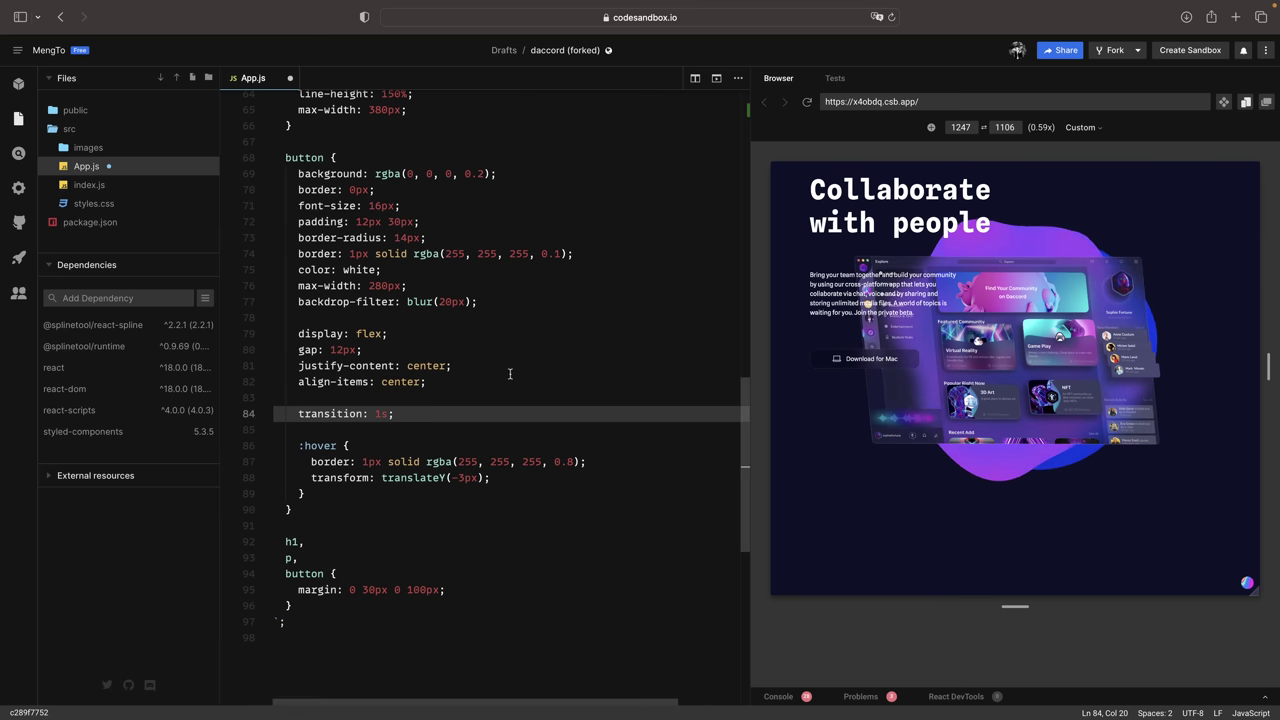
- Define an empty Menu styled component as styled.ul at the end of App.js
scroll(493, 402, down, 5)
click(493, 471)
key(Return)
text(const Menu)
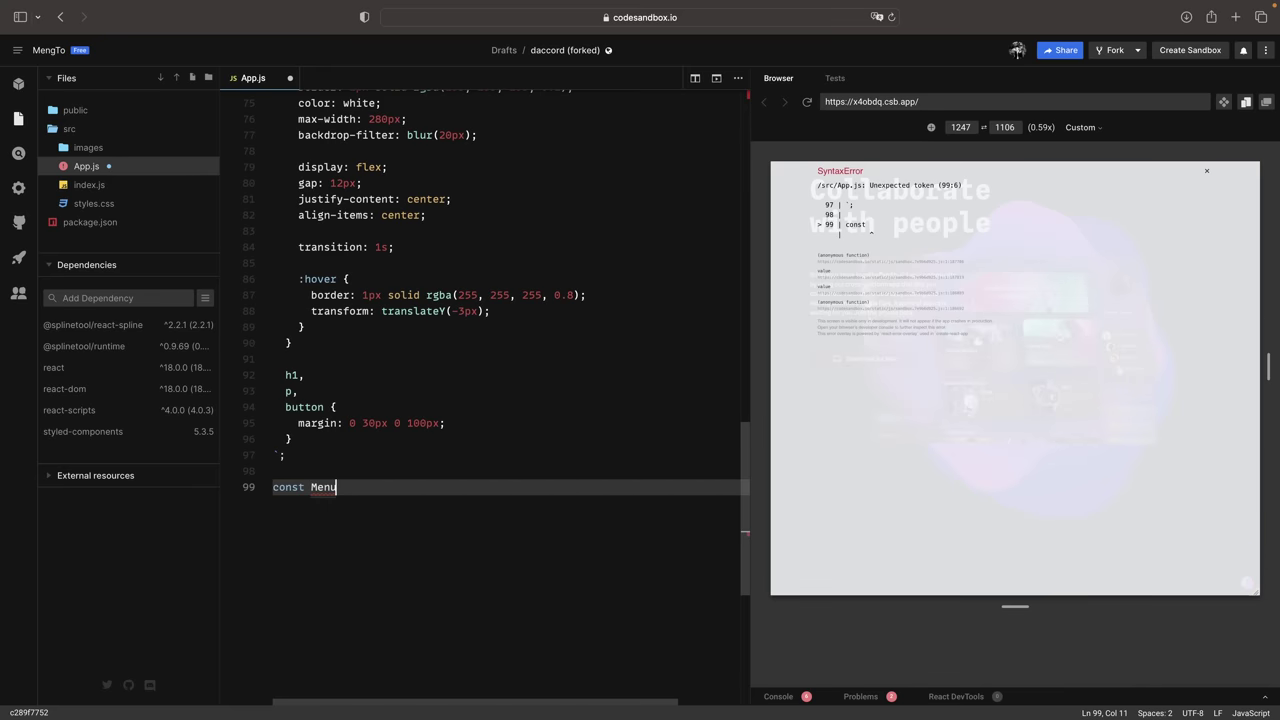
text( = s)
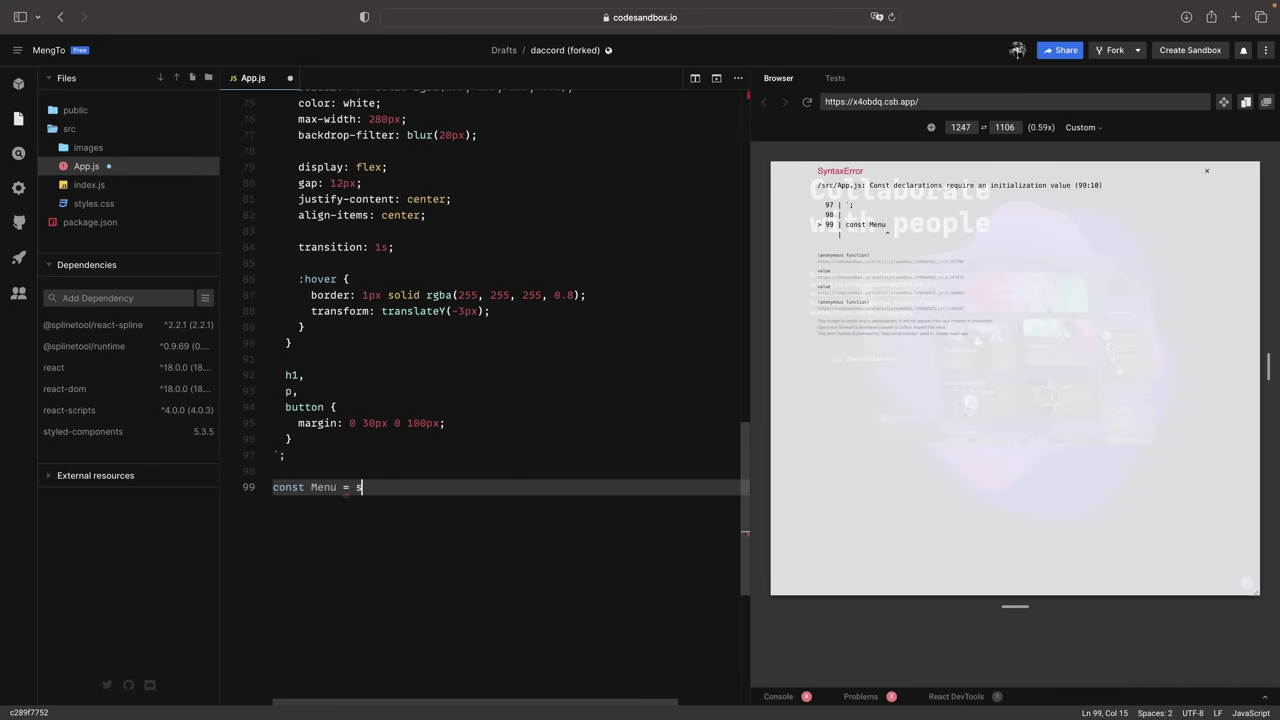
text(tyled.)
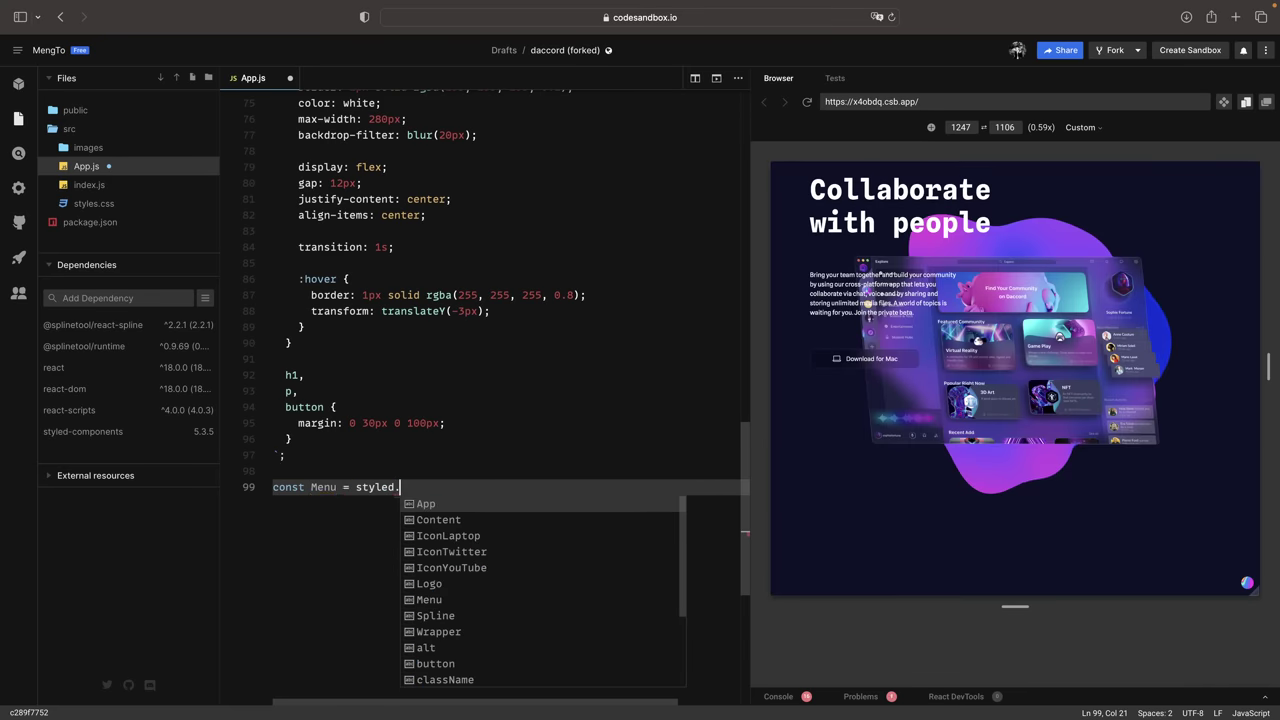
text(ul)
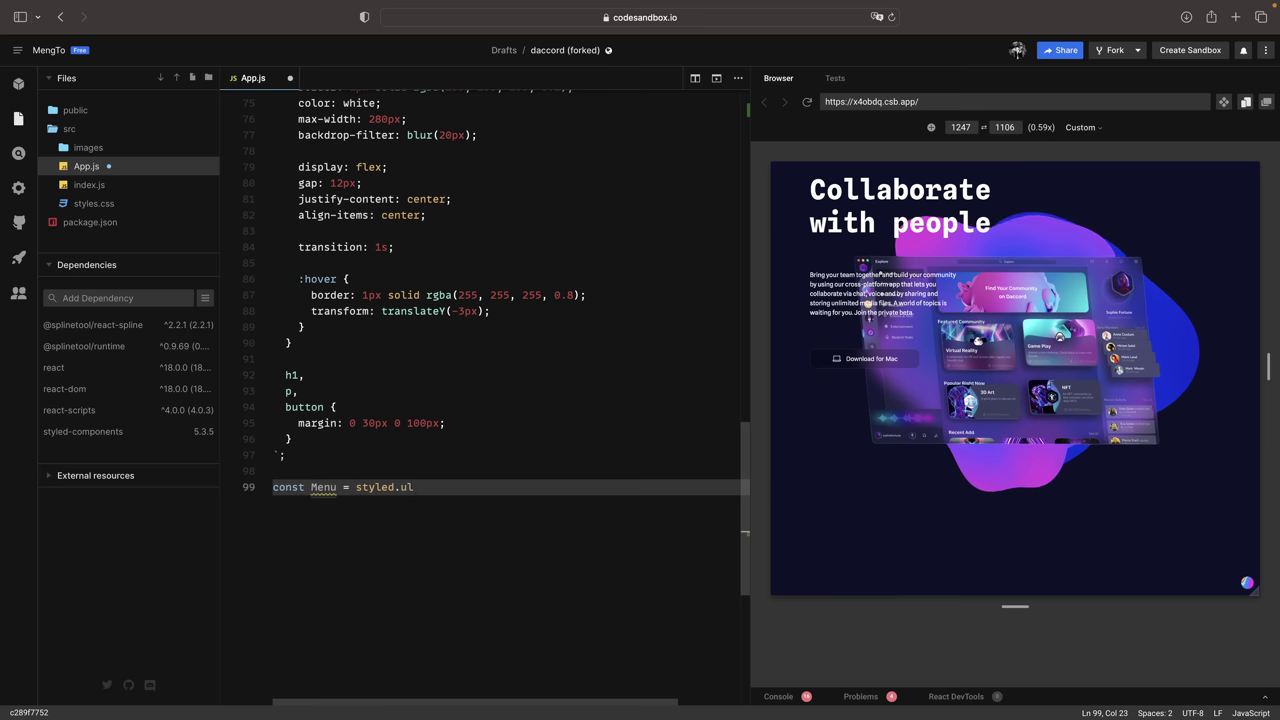
text(;)
key(Return)
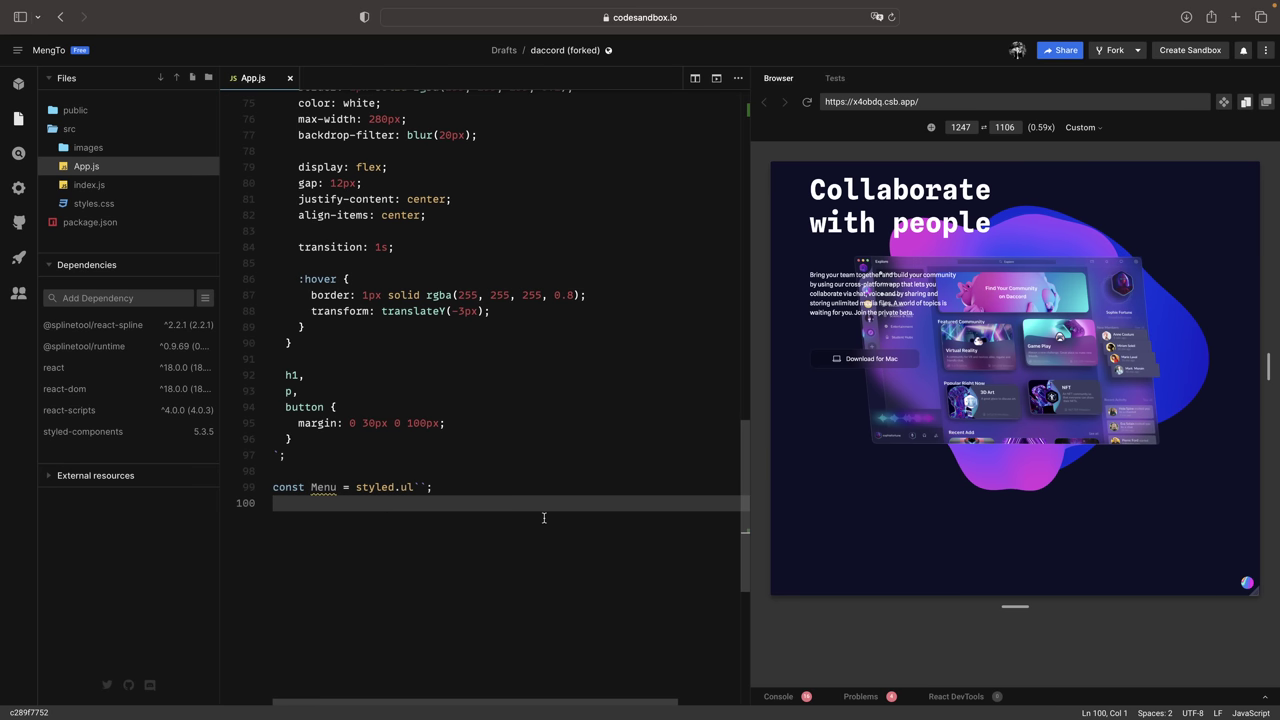
- Insert an empty Menu element above the h1 inside Content
scroll(544, 517, up, 15)
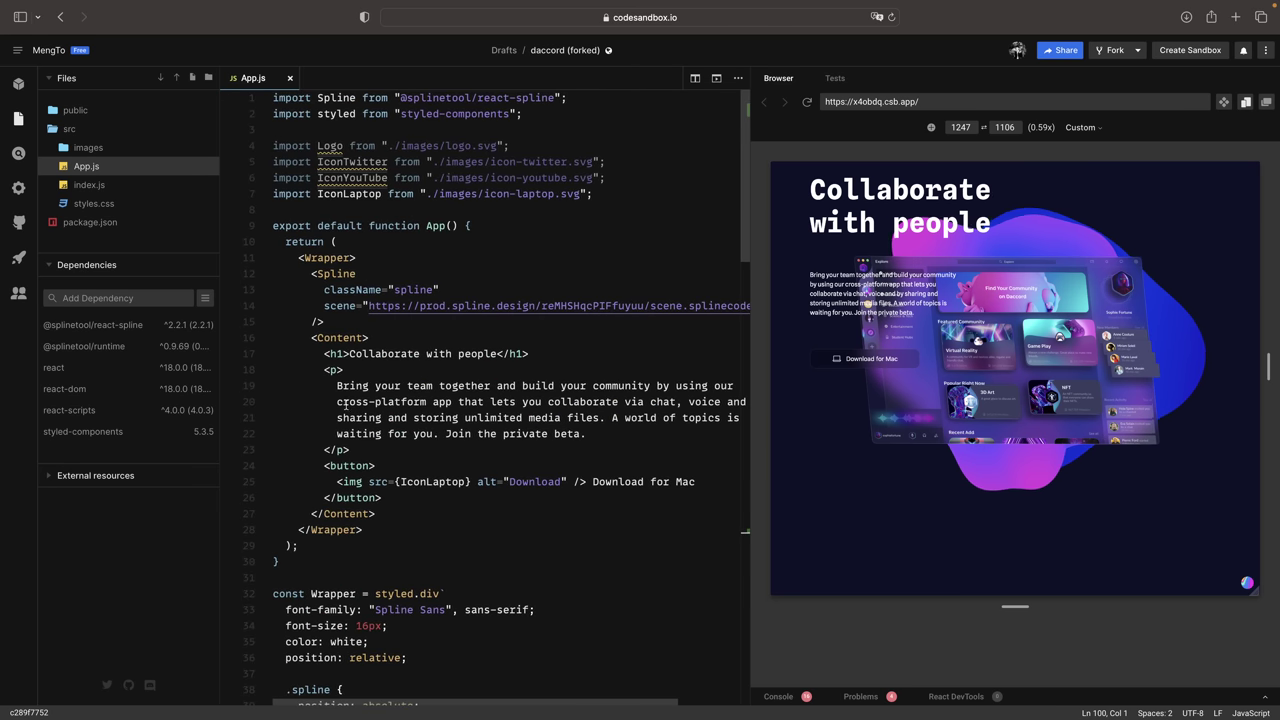
click(390, 338)
key(Return)
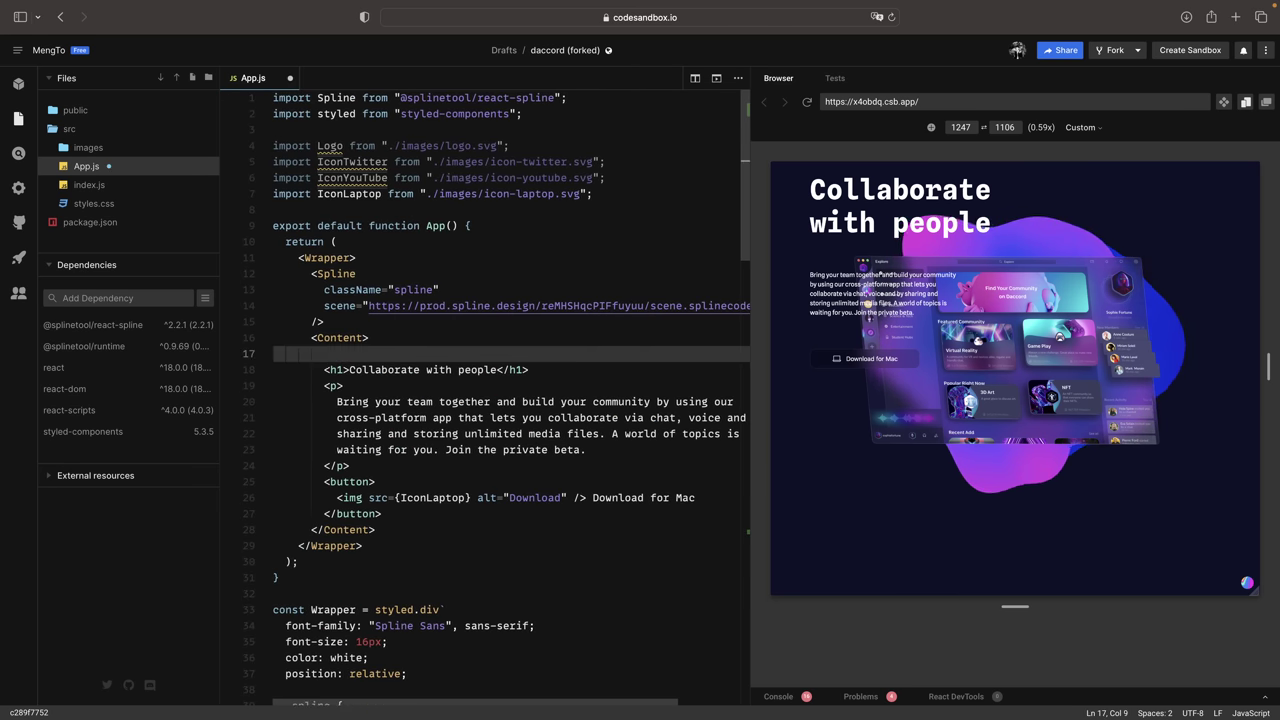
text(<Menu></Menu>)
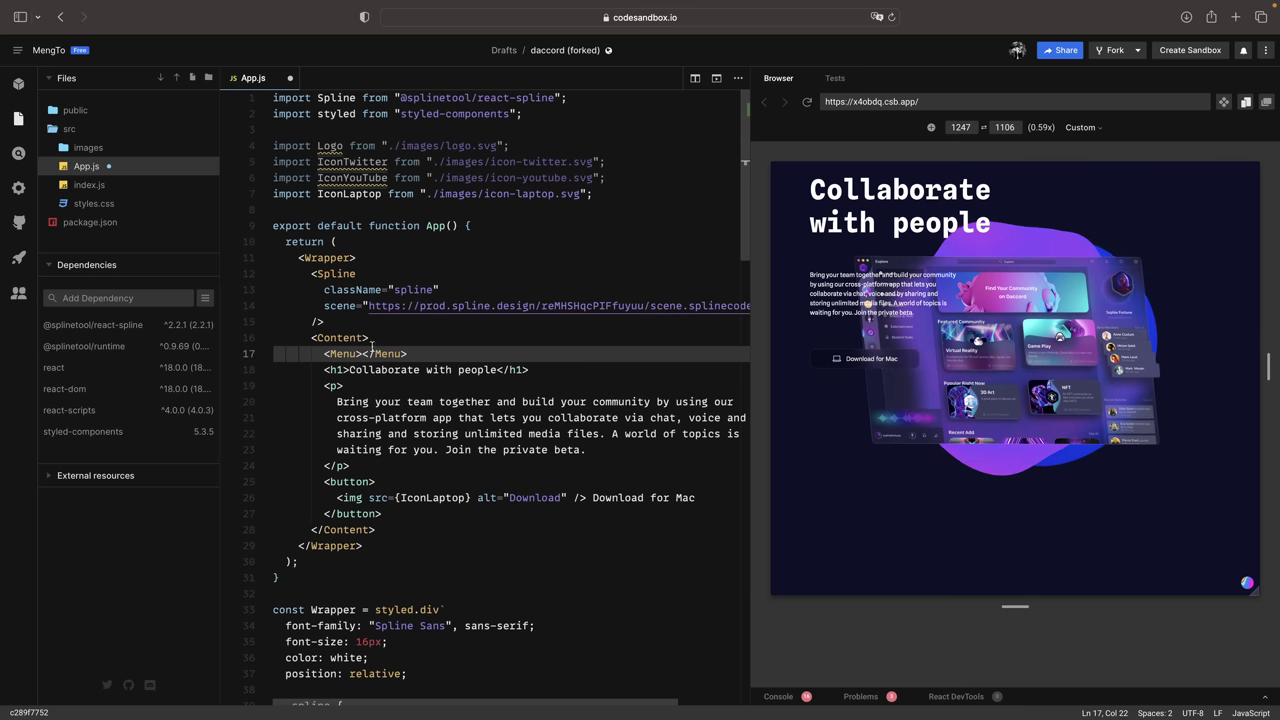
- Add a list item inside Menu holding an img with src={Logo} and alt="Logo"
click(368, 353)
key(Return)
text(<Li)
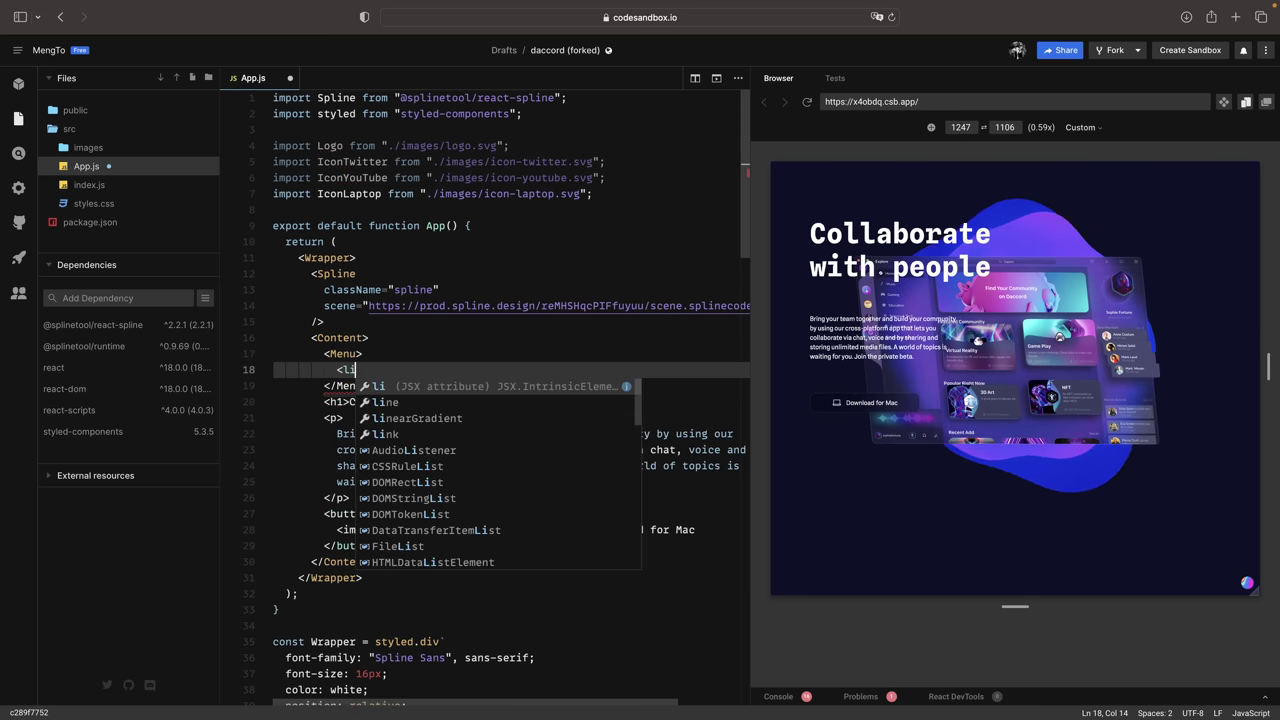
key(Return)
text(>)
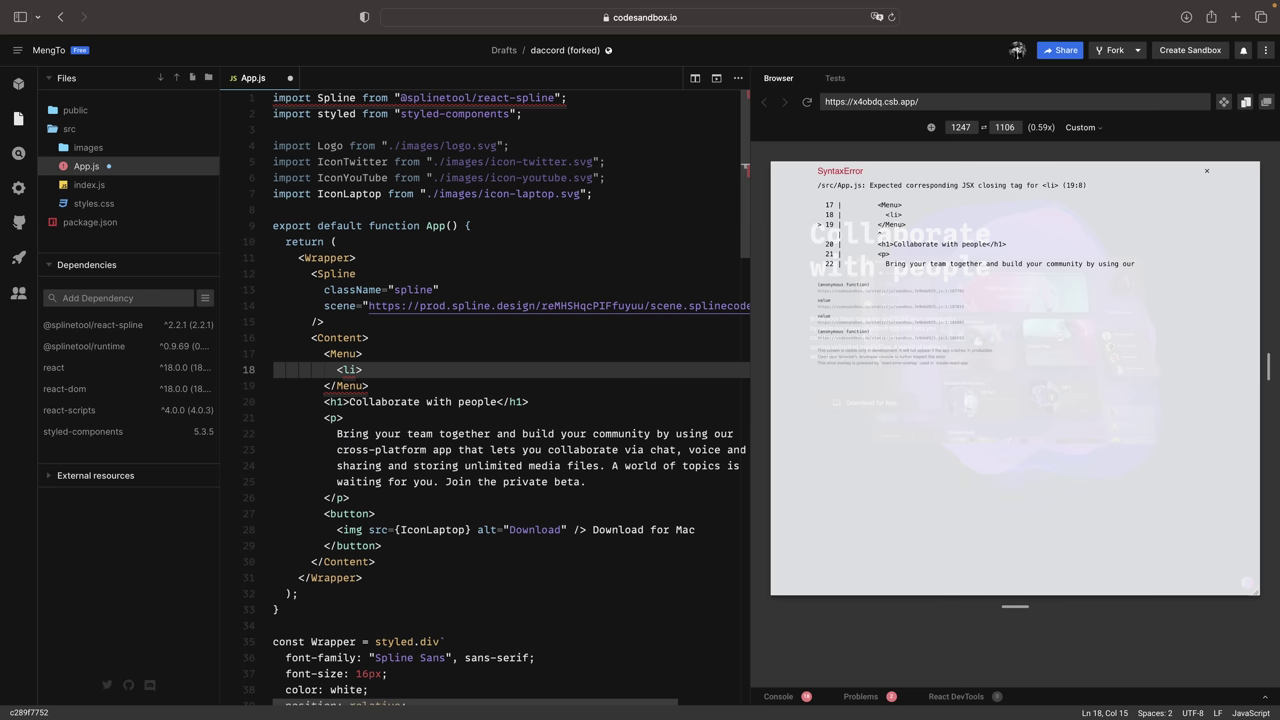
text(<im)
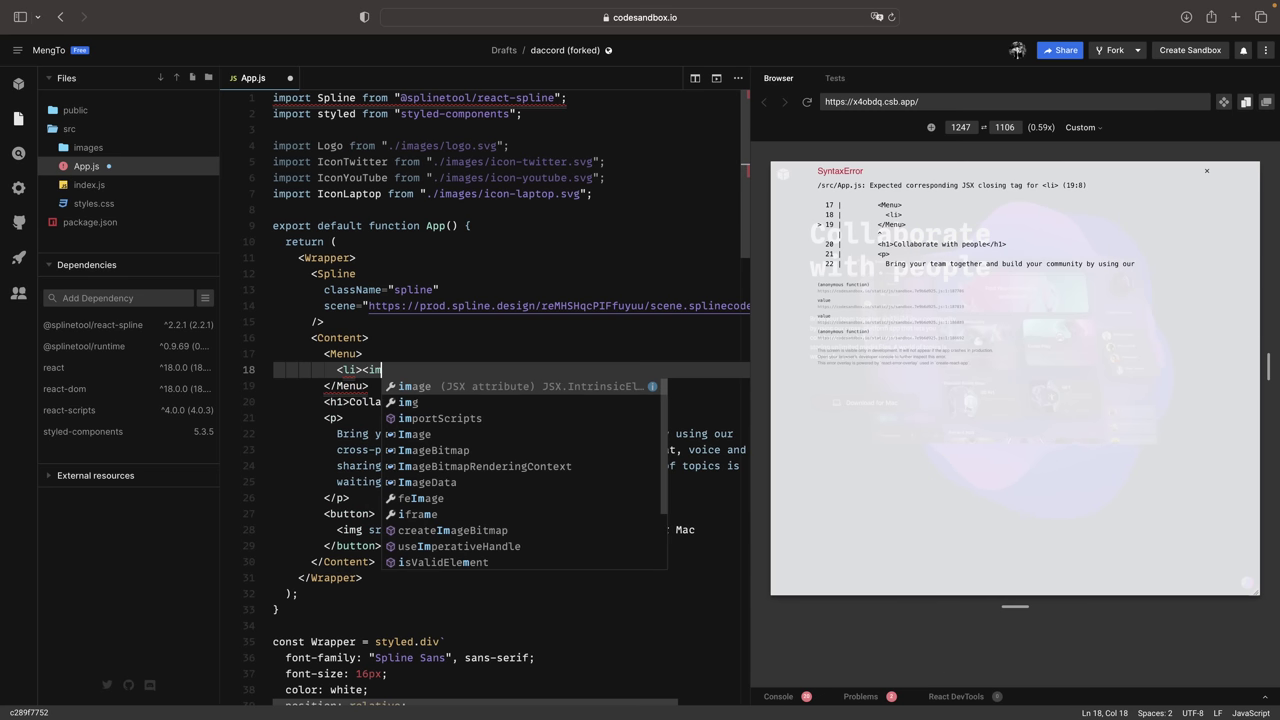
text(g src=)
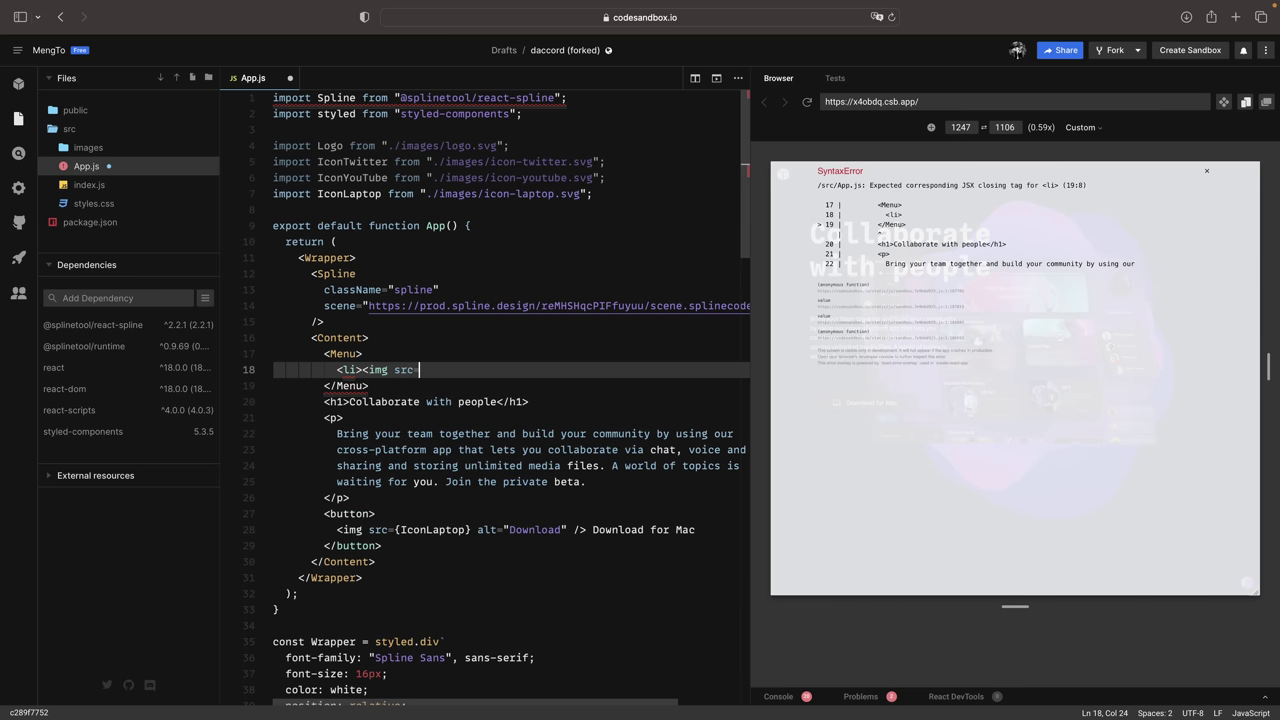
text({Logo} a)
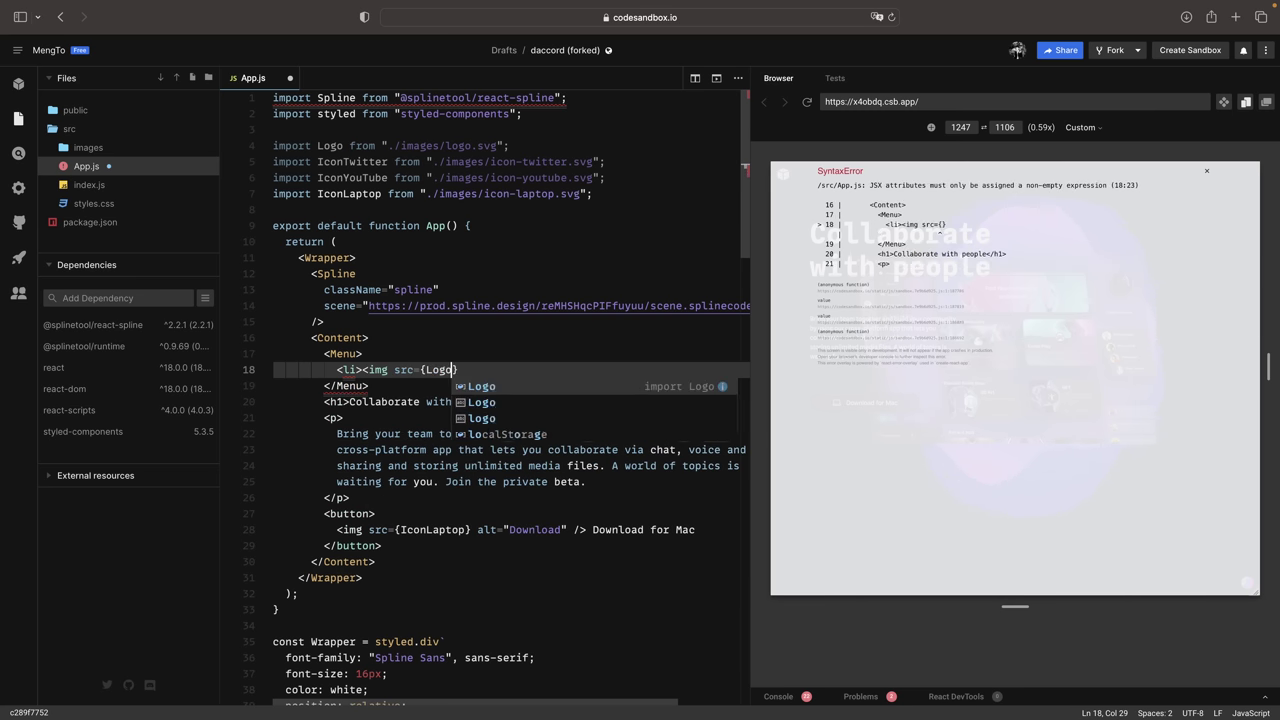
text(lt="Logo)
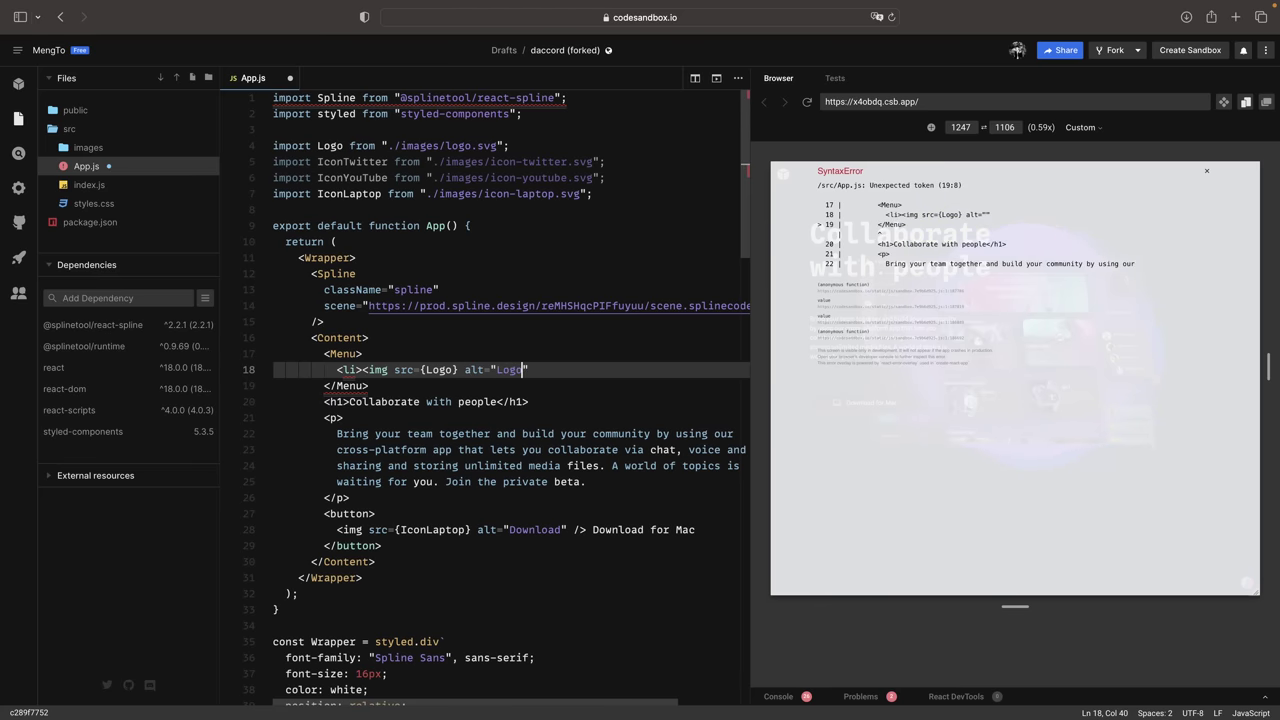
text(" /></li>)
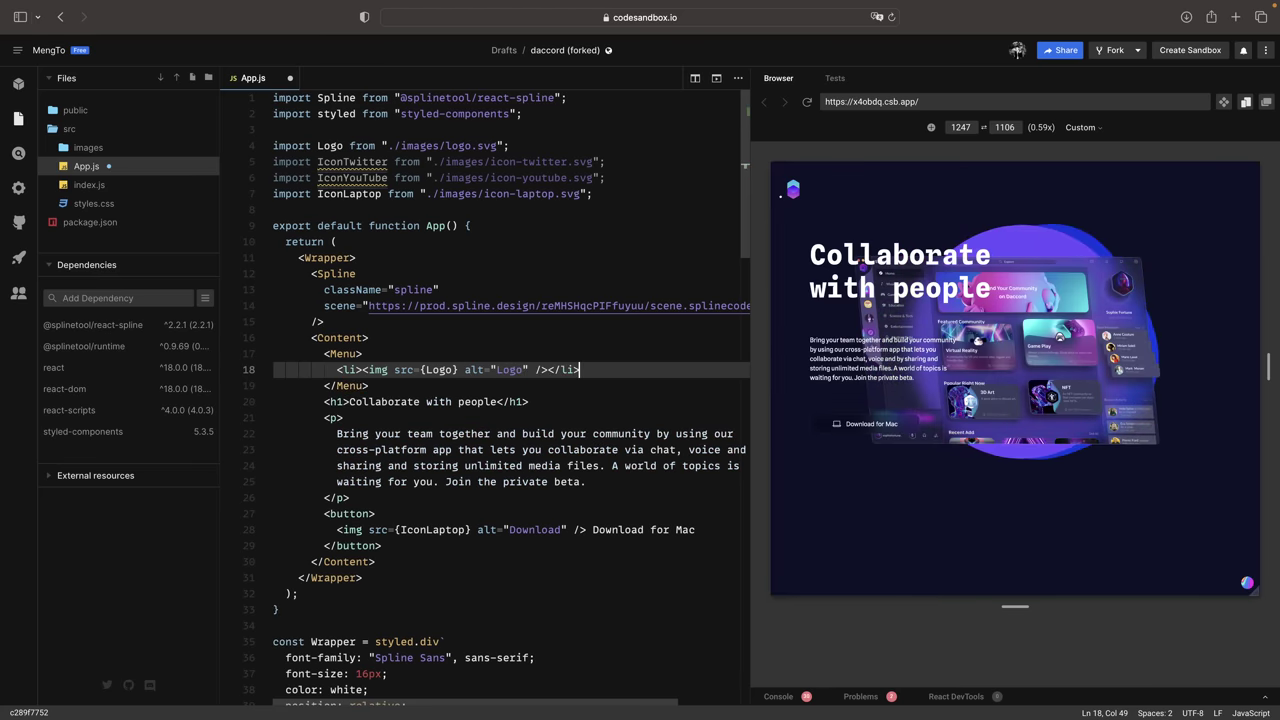
- Add a second list item below the logo containing a link with href="/" and the text Home
key(Return)
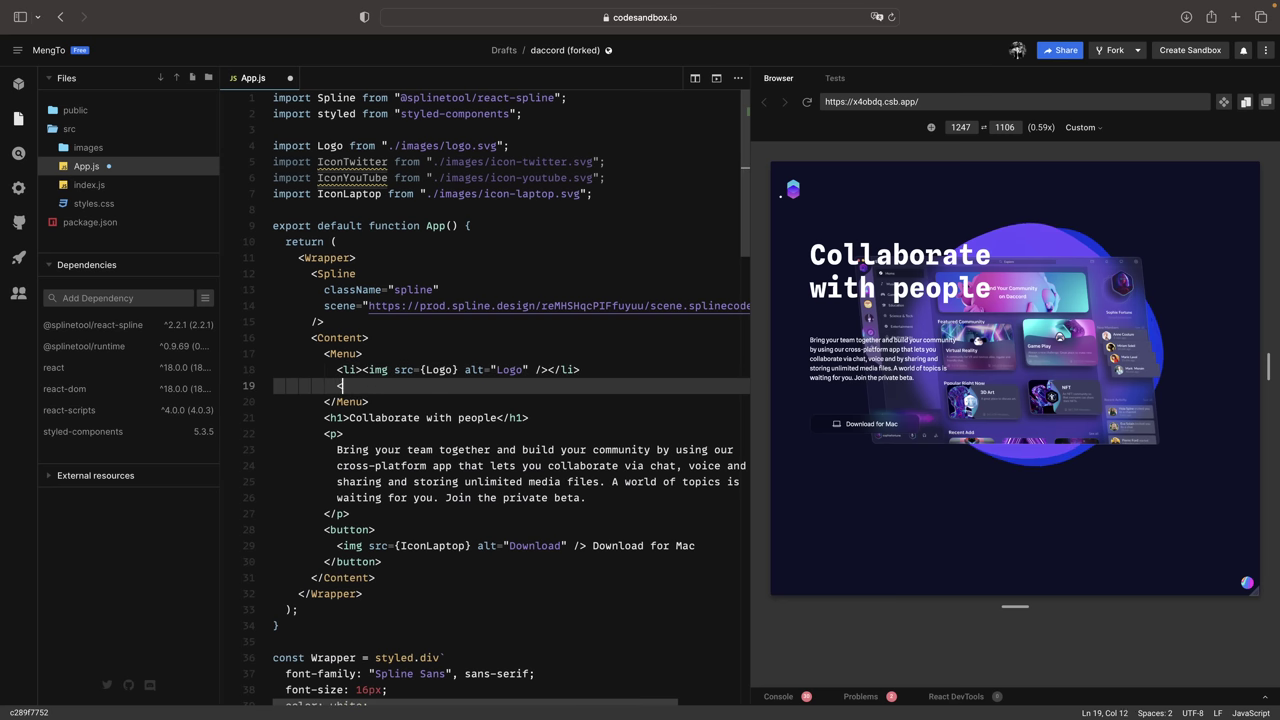
text(<li>)
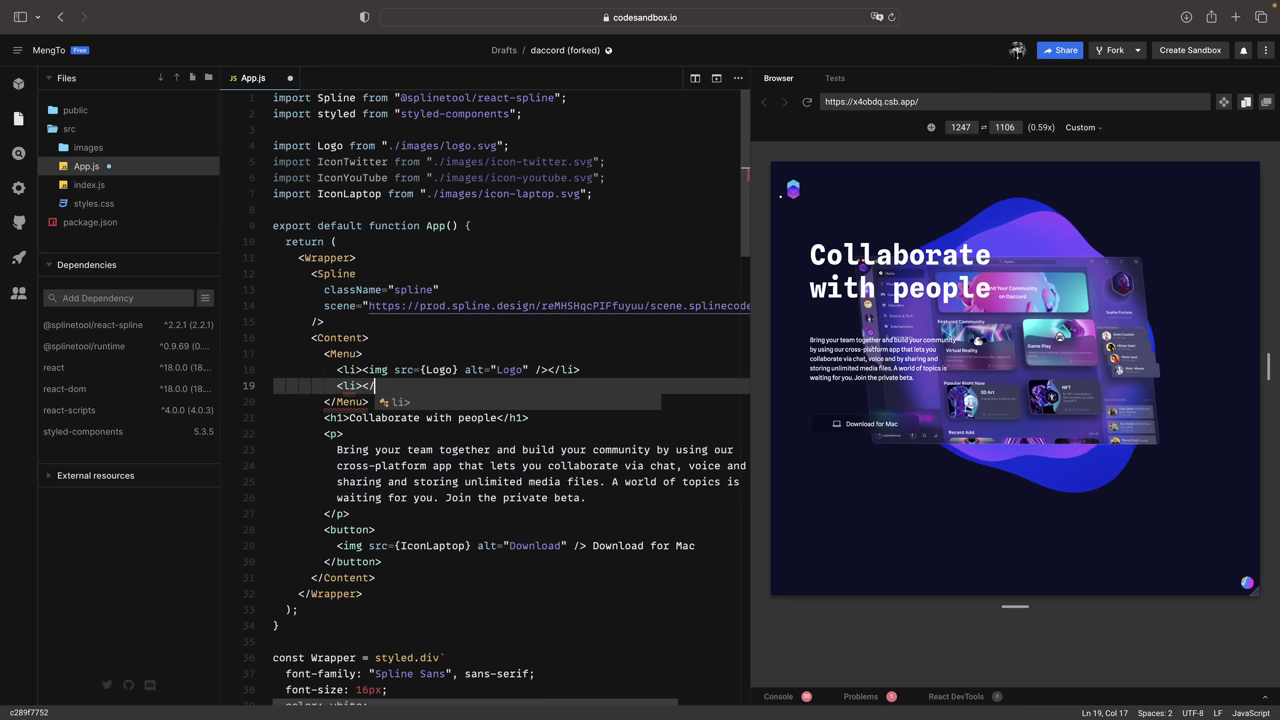
text(<a href)
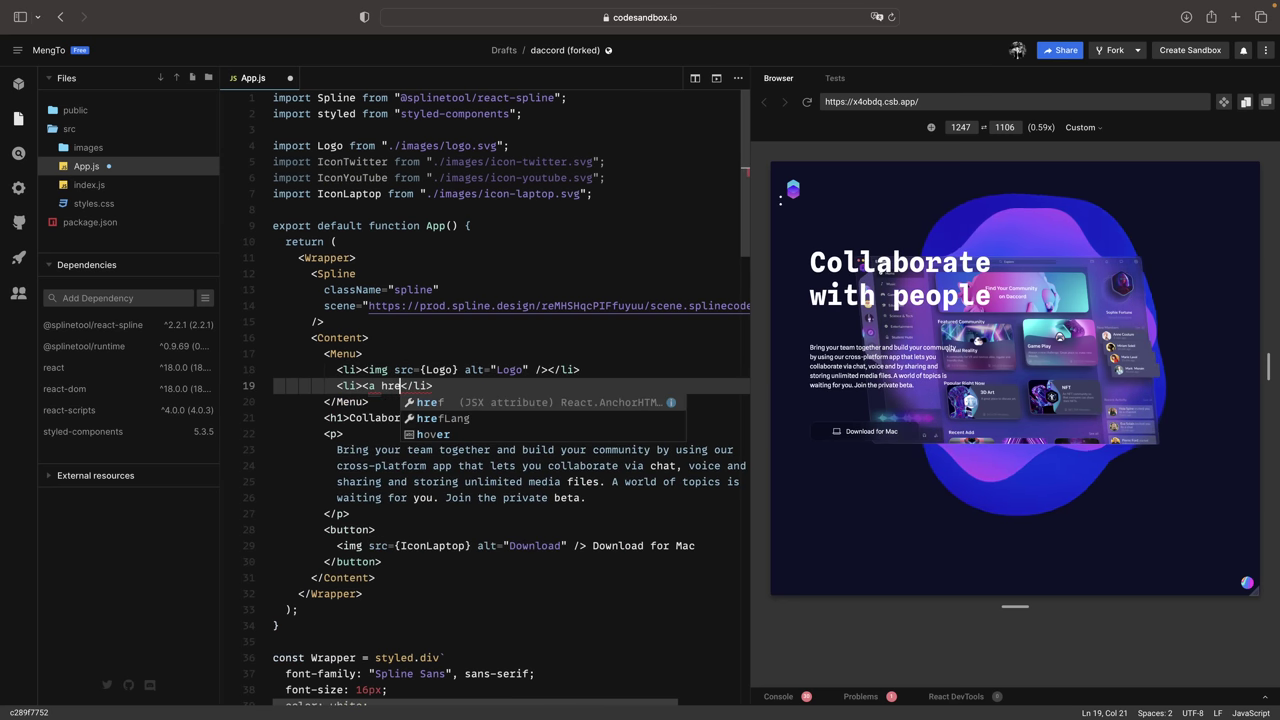
text(=)
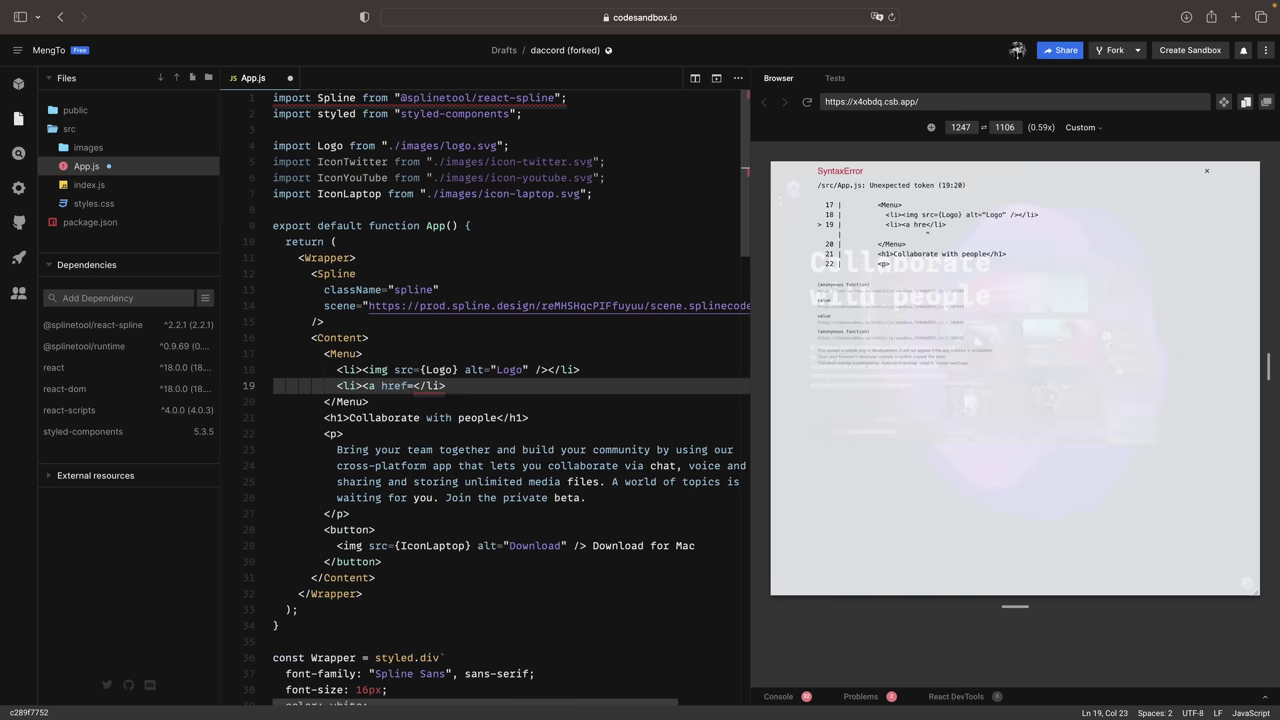
text("/)
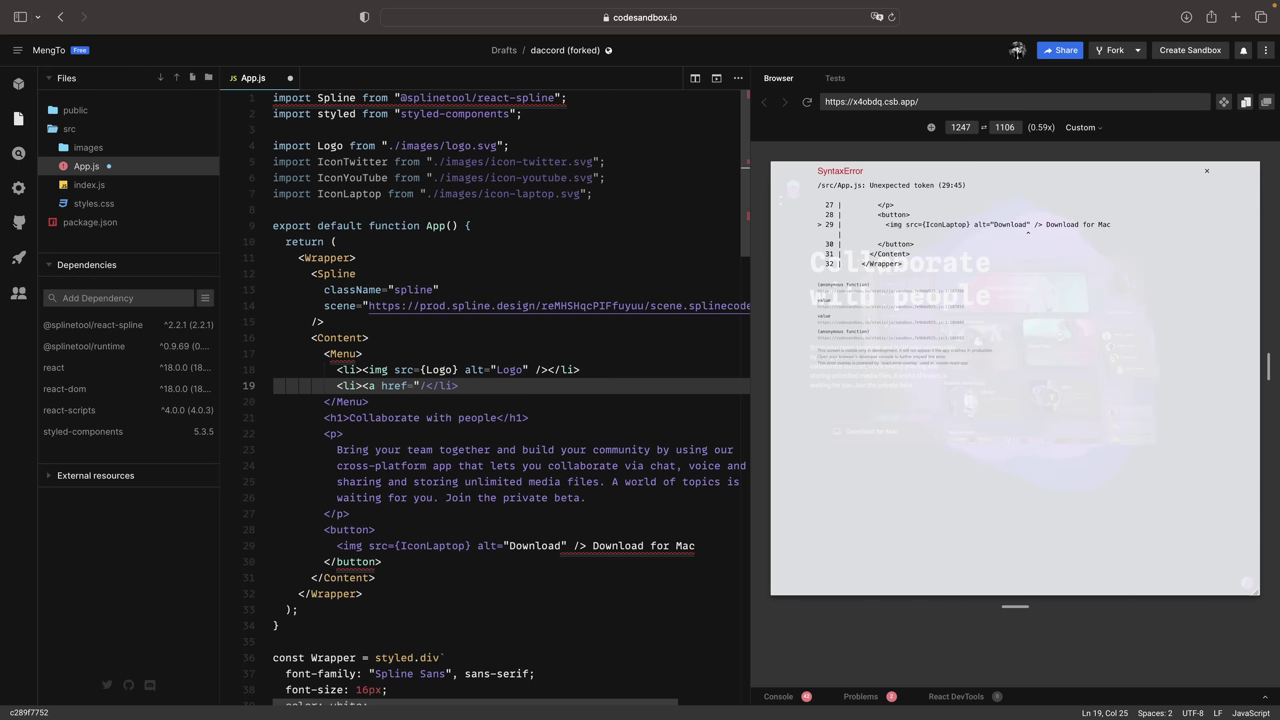
text("></)
text(a>)
text(Home)
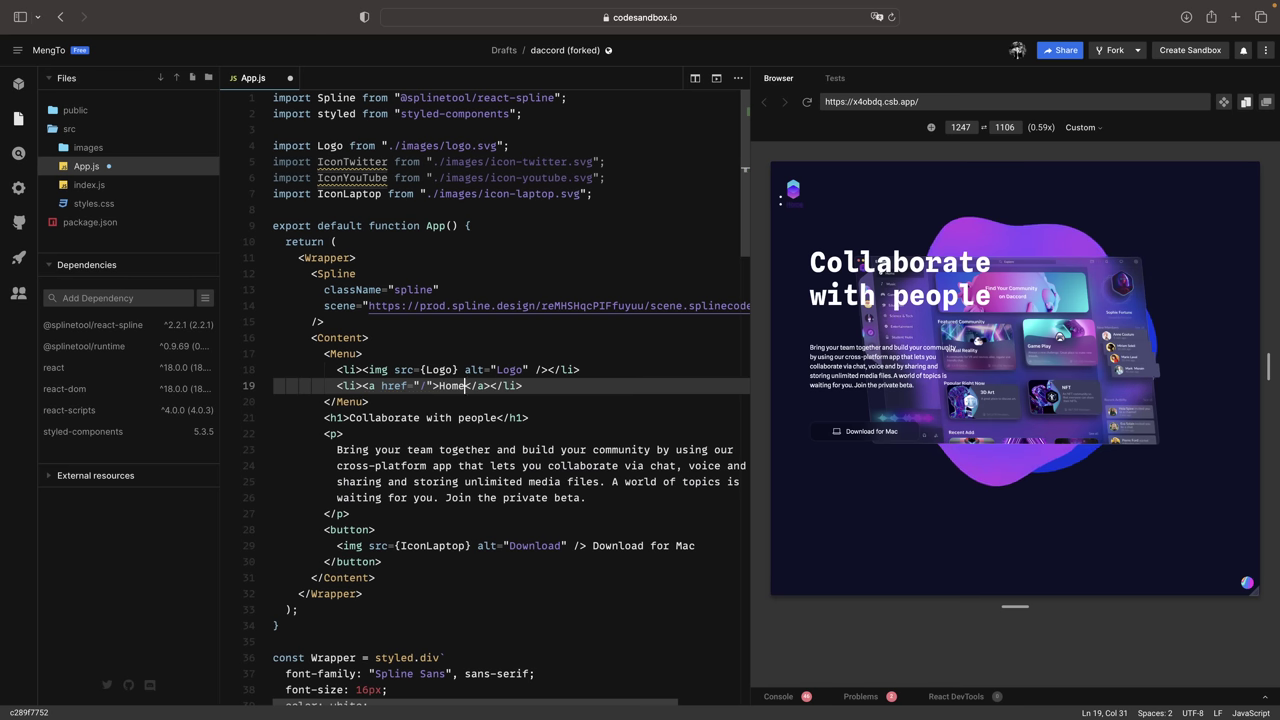
- Duplicate the Home list item line four times below itself inside Menu
click(600, 385)
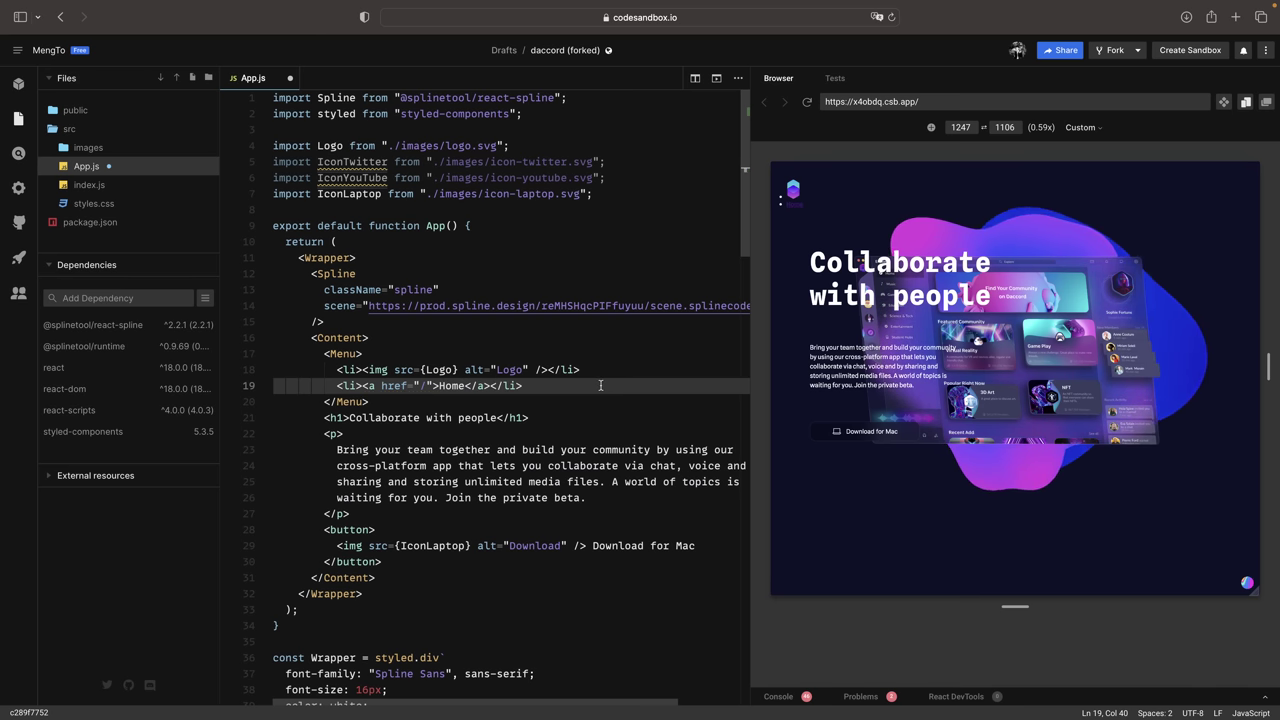
key(shift+alt+Down)
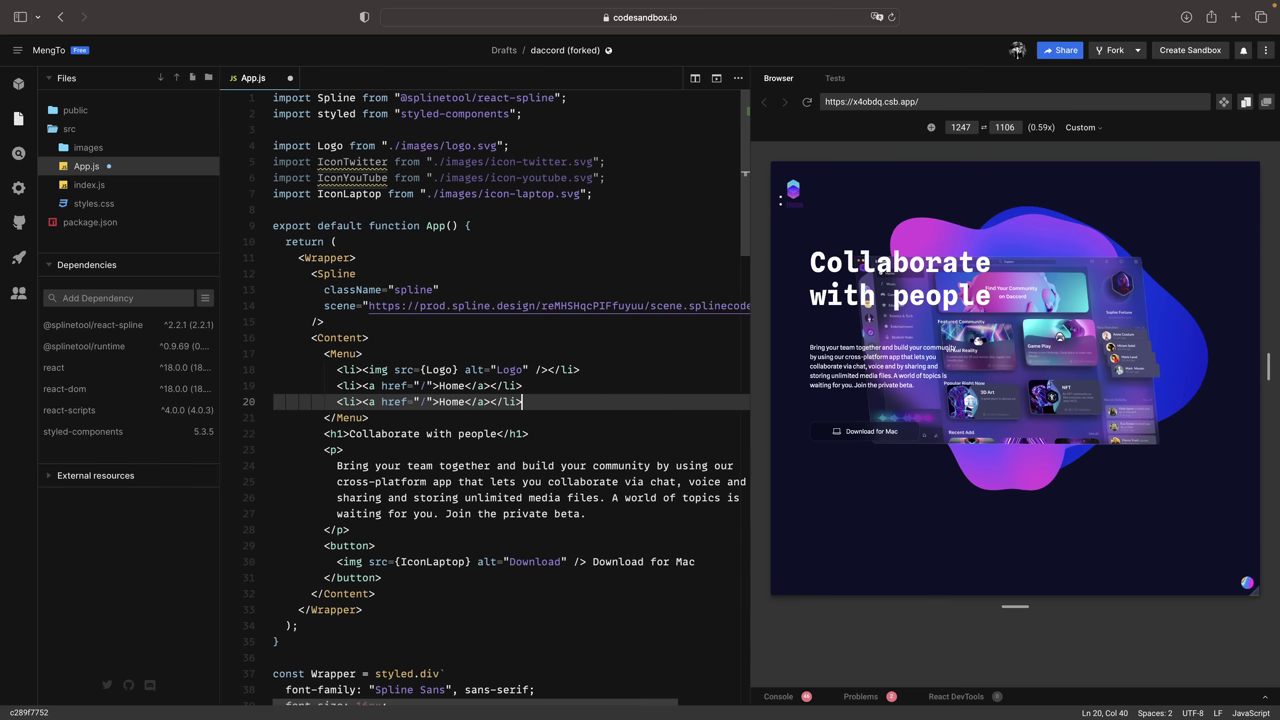
key(shift+alt+Down)
key(shift+alt+Down)
key(shift+alt+Down)
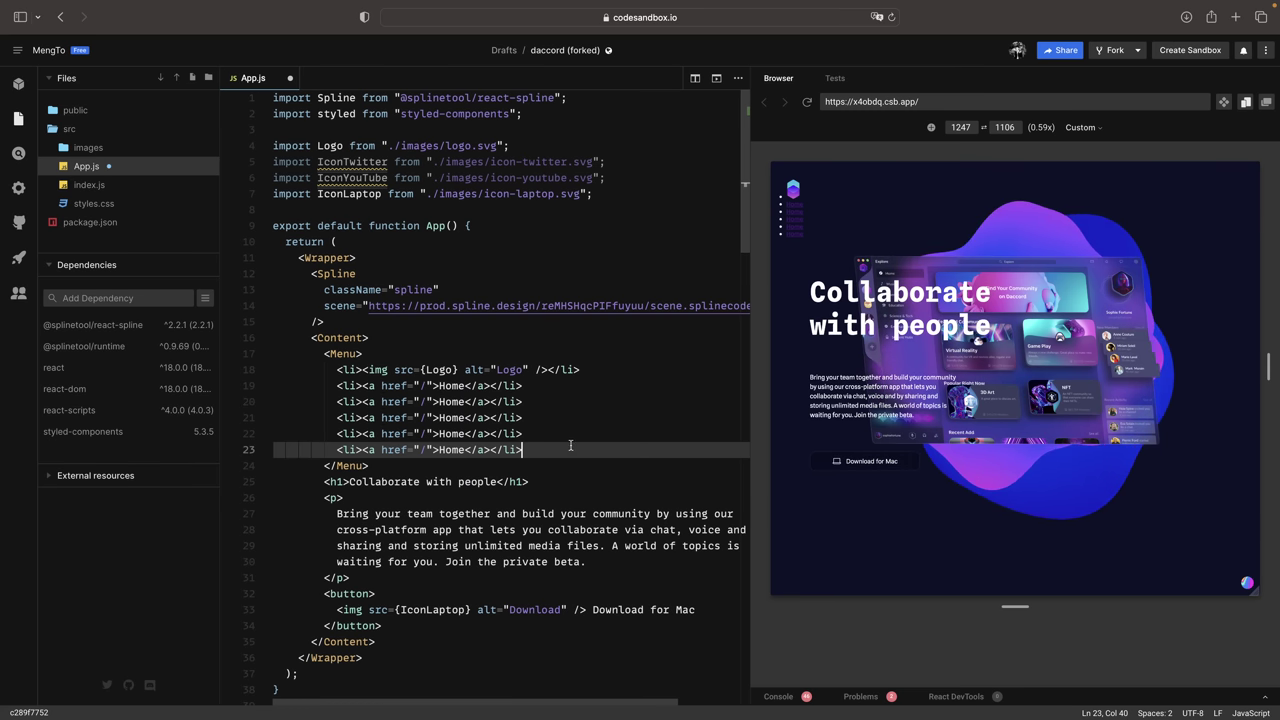
- Rename the link texts of the first three duplicated Home items to Download, App and Login
double_click(463, 405)
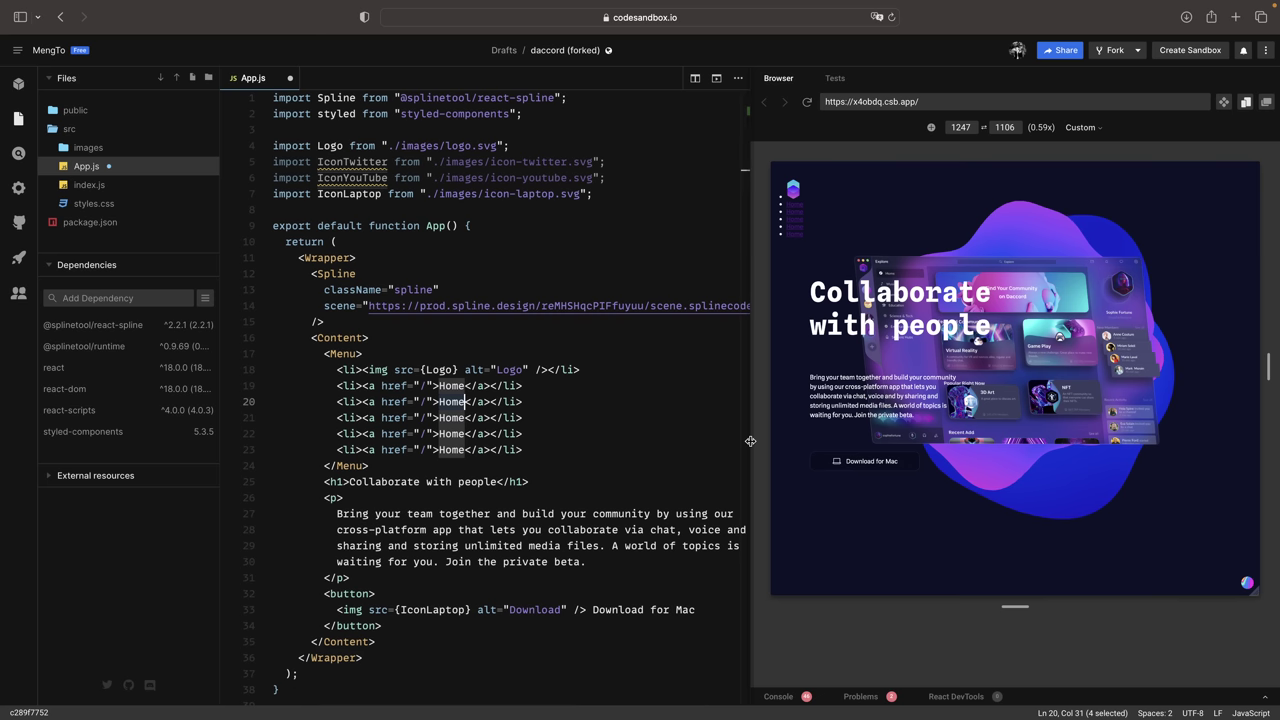
text(Download)
double_click(452, 418)
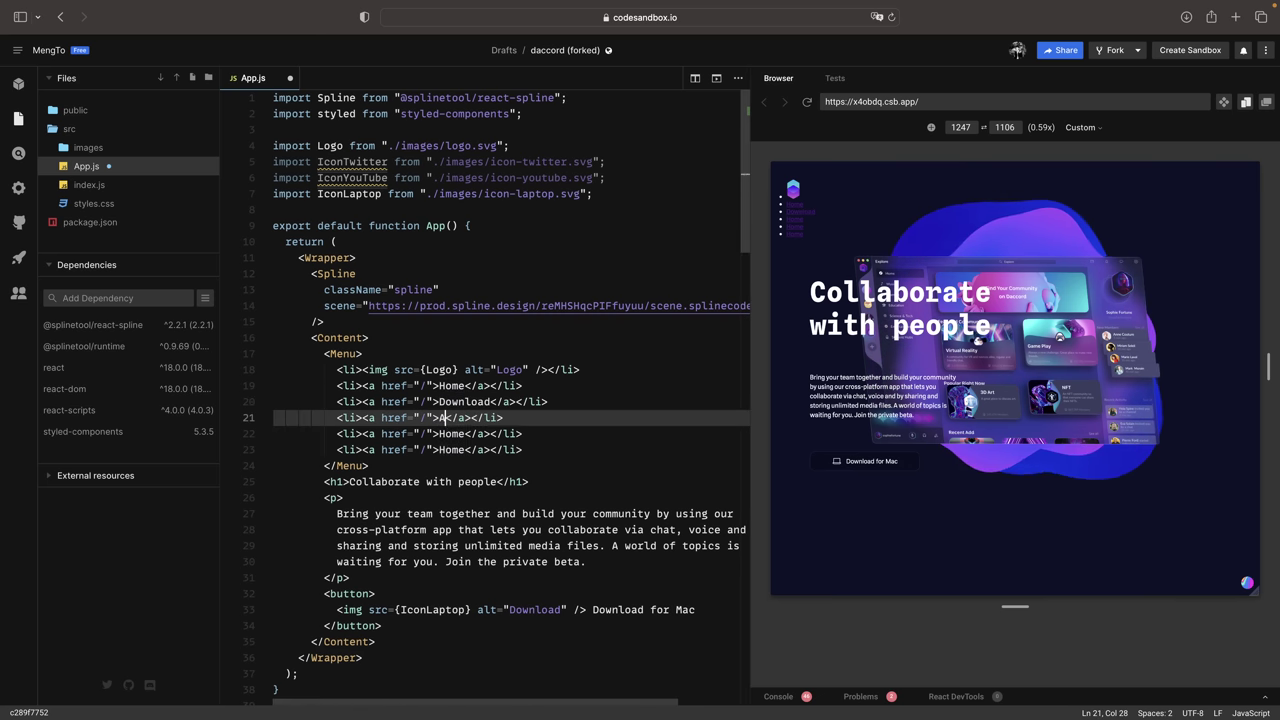
text(App)
double_click(447, 434)
text(Login)
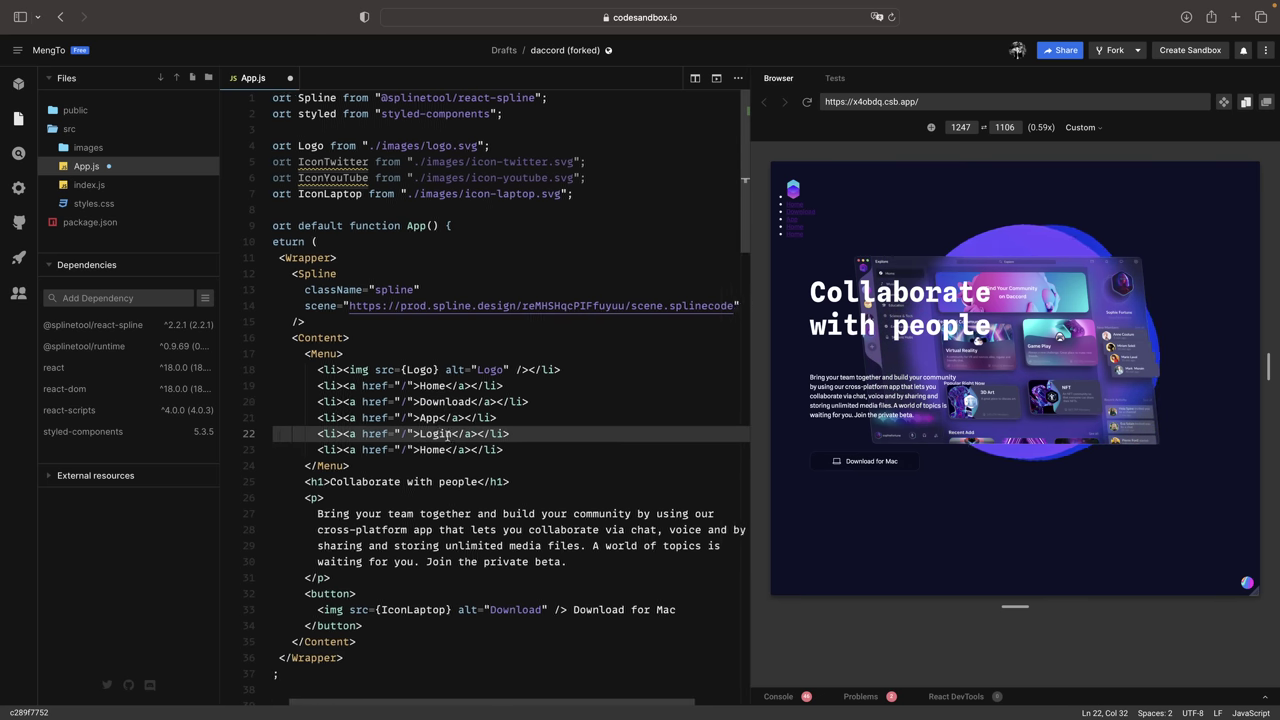
- Replace the link in the last Menu list item with a button element reading Get Started
scroll(489, 314, down, 3)
click(489, 314)
shift+click(362, 314)
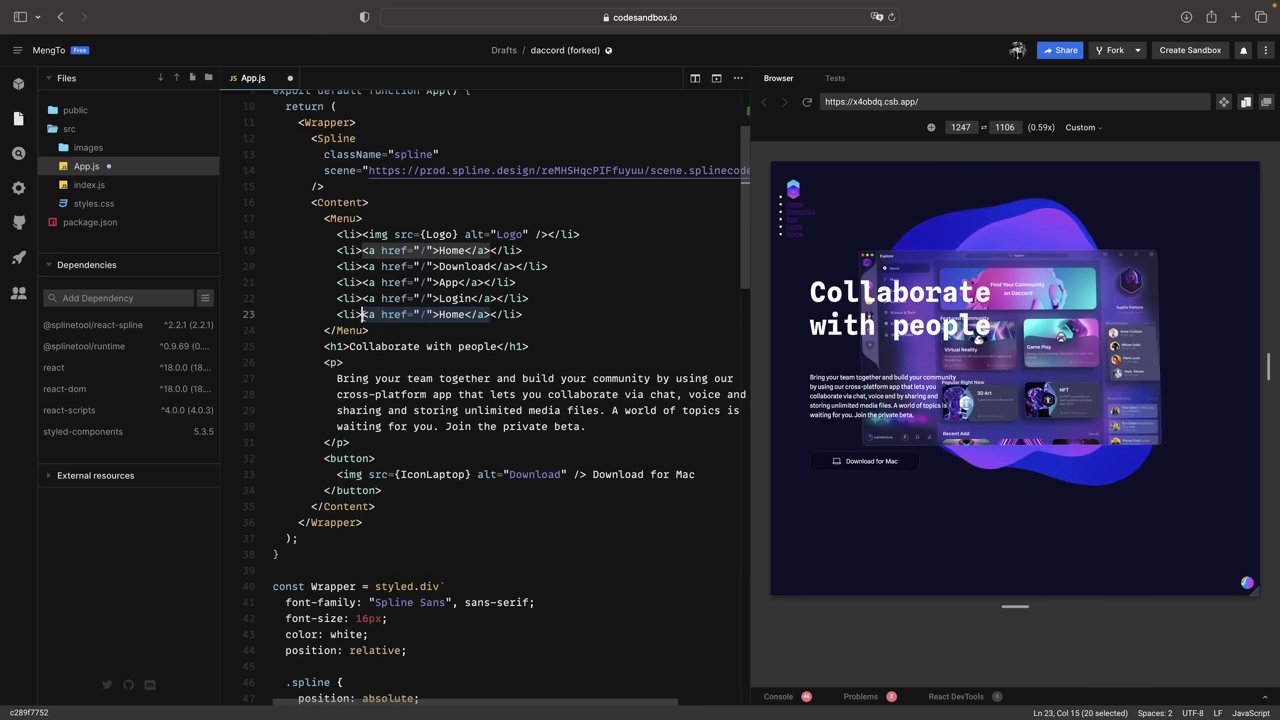
text(<button><)
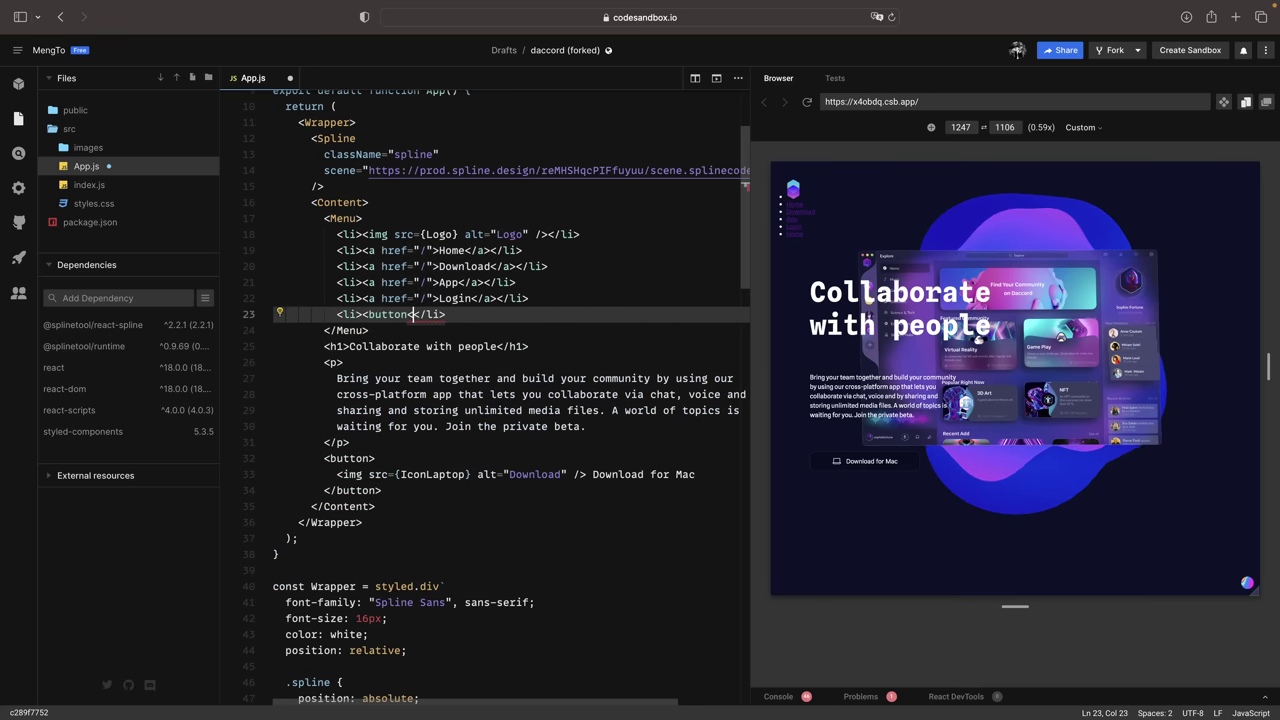
text(/button>)
click(429, 314)
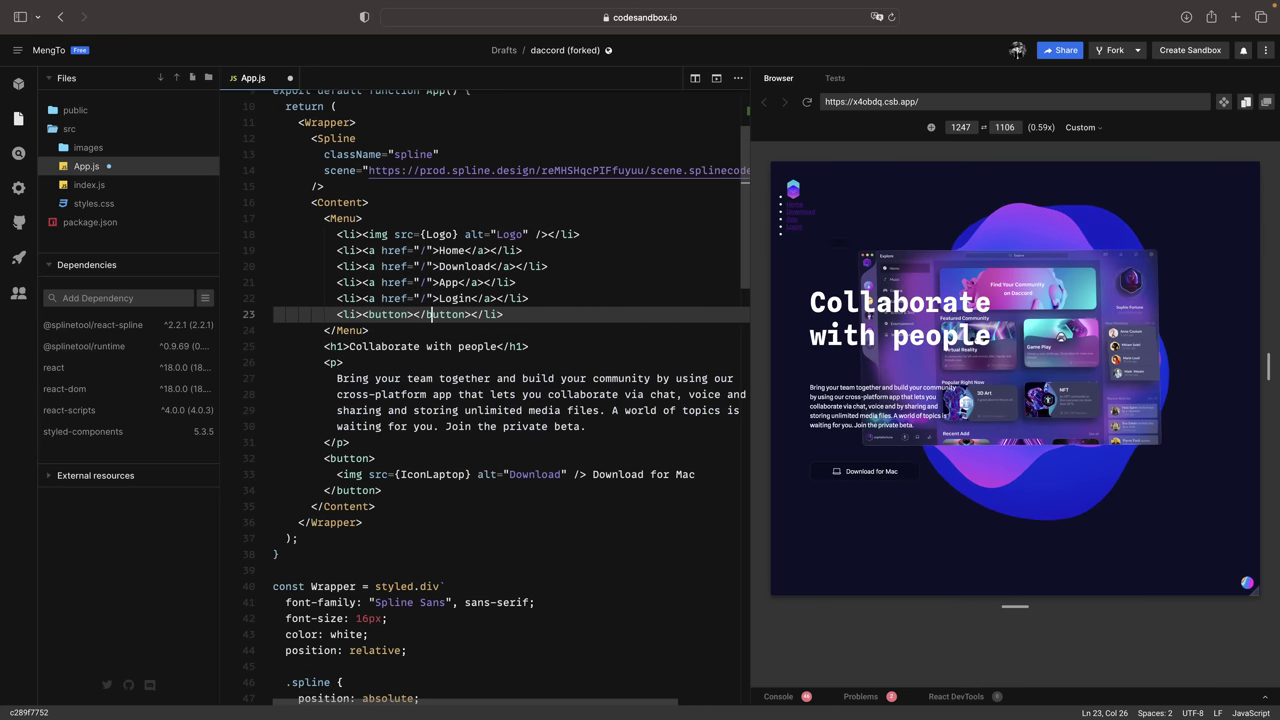
text(Get Started)
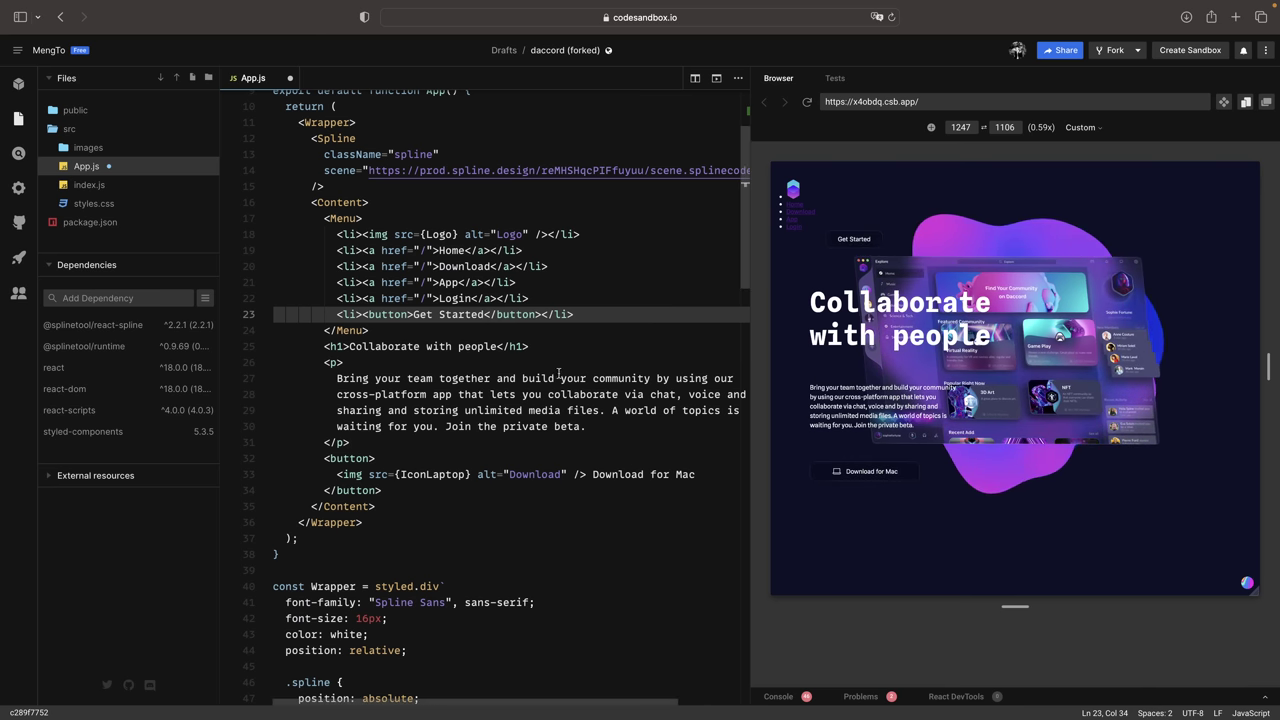
- Lay out the Menu styled component at the end of App.js with display: flex, gap: 30px and align-items: center
scroll(533, 410, down, 15)
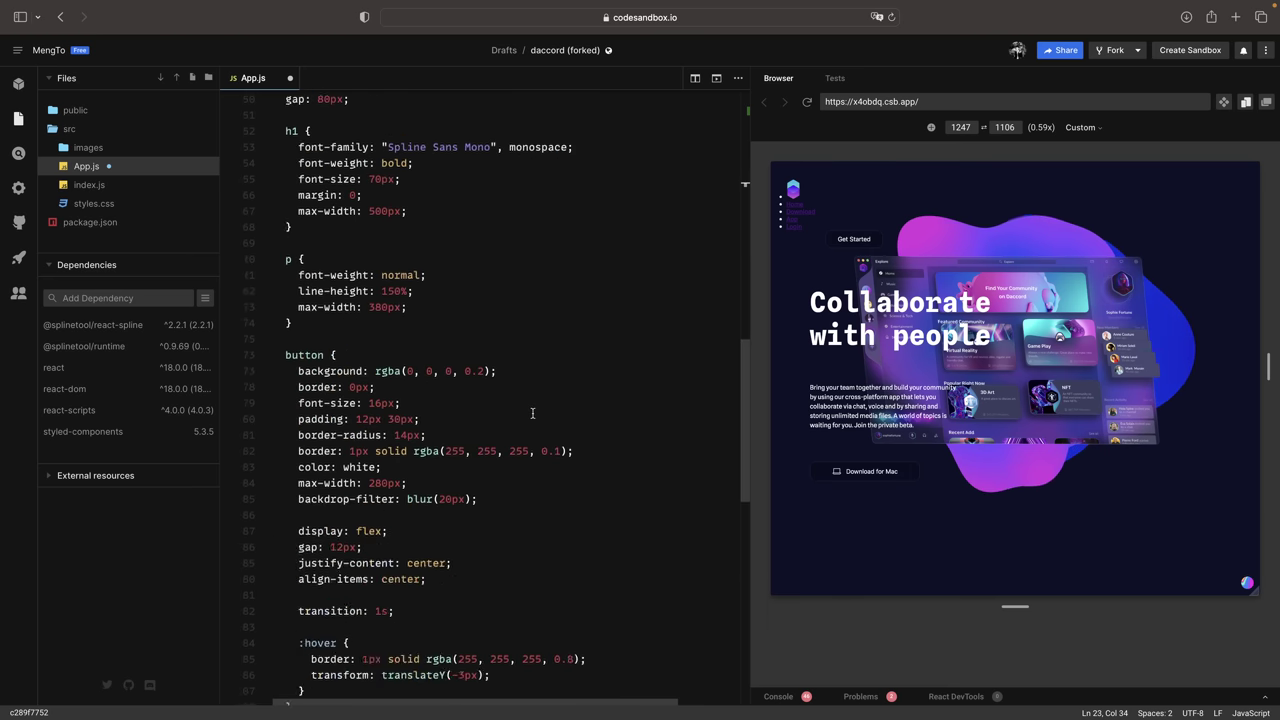
scroll(532, 412, down, 1)
click(490, 387)
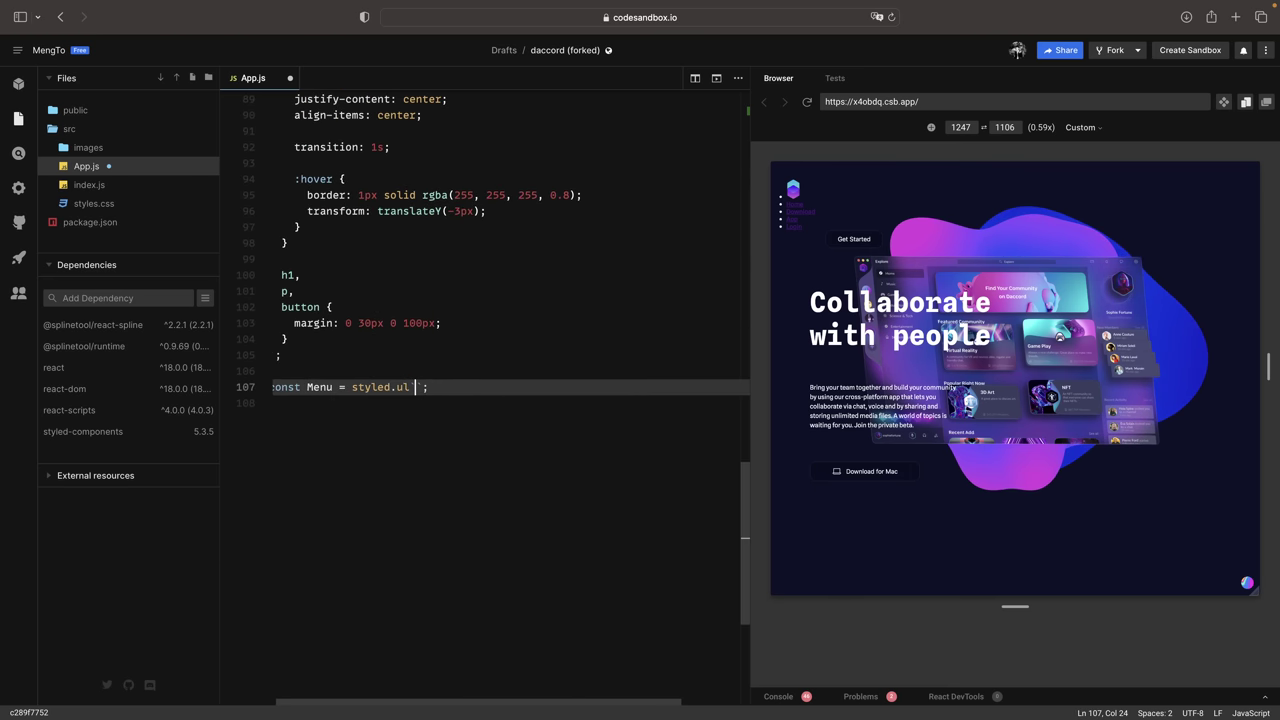
key(Return)
text(disp)
key(Return)
text(flex;)
key(Return)
text(sap:)
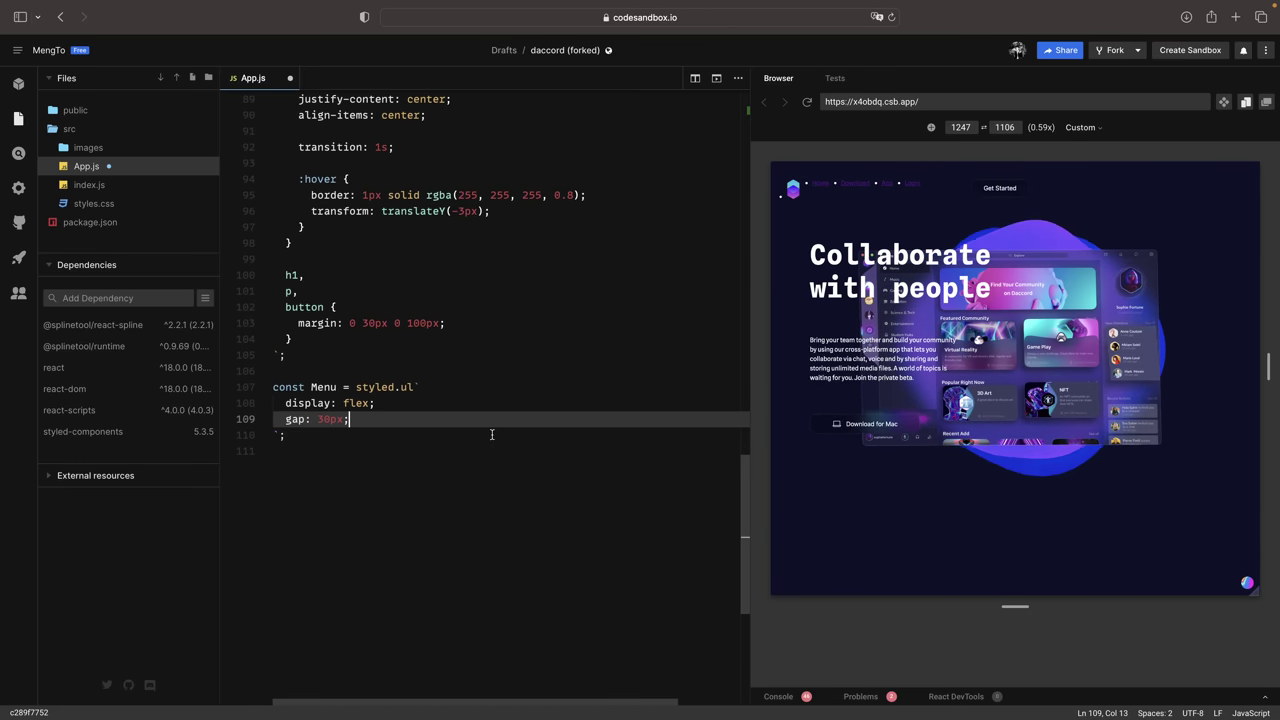
key(Return)
text(align-items: center;)
- Add margin: 0 30px 0 100px and padding: 0 to the Menu styles
key(Return)
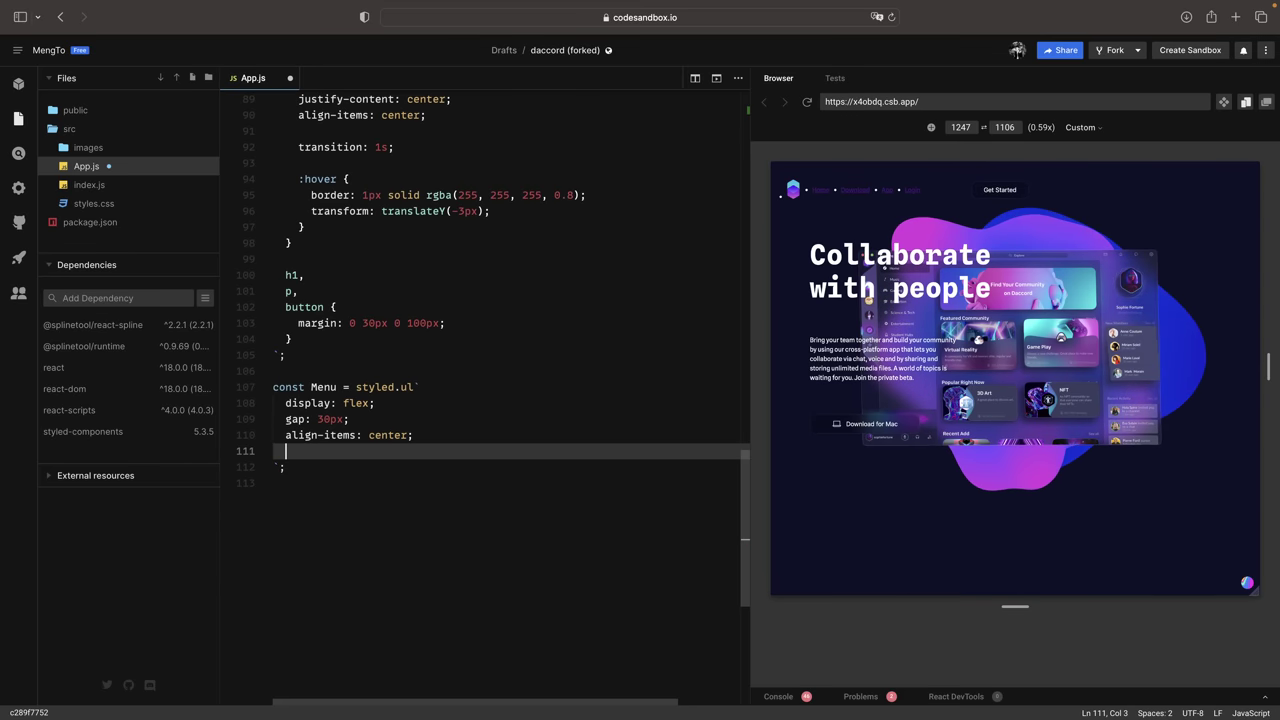
text(margin:)
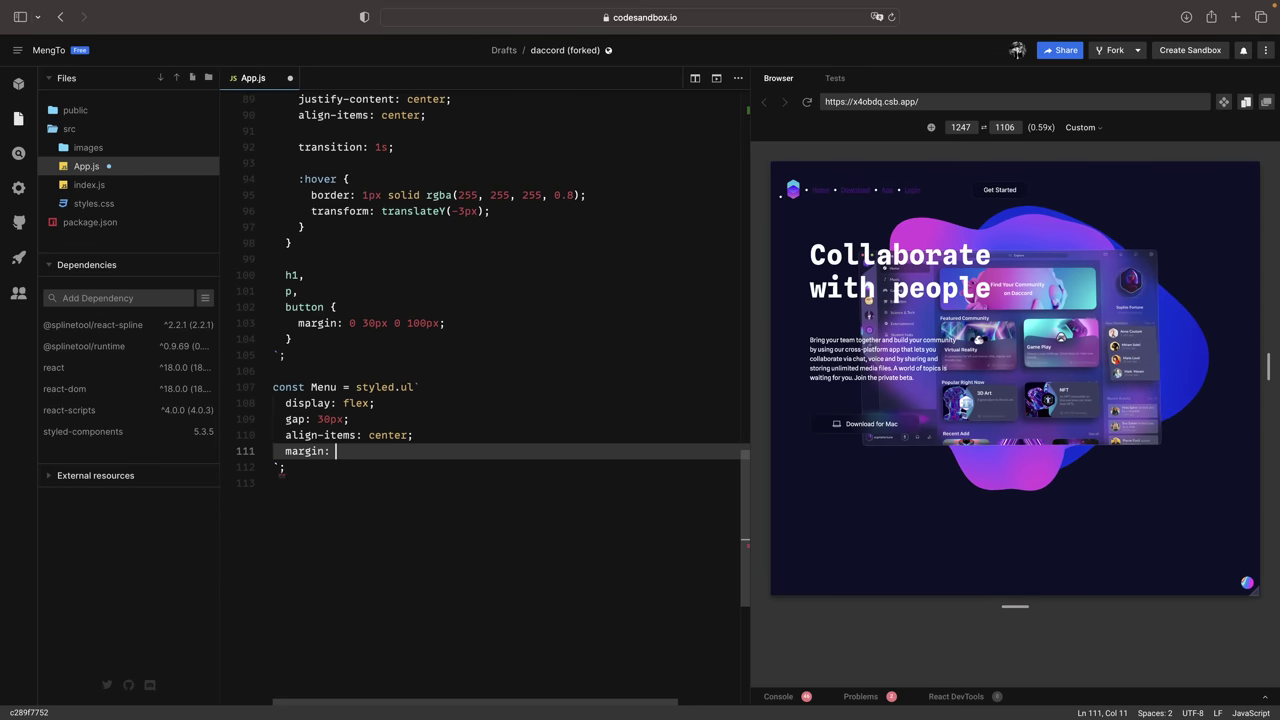
text( 0 30px )
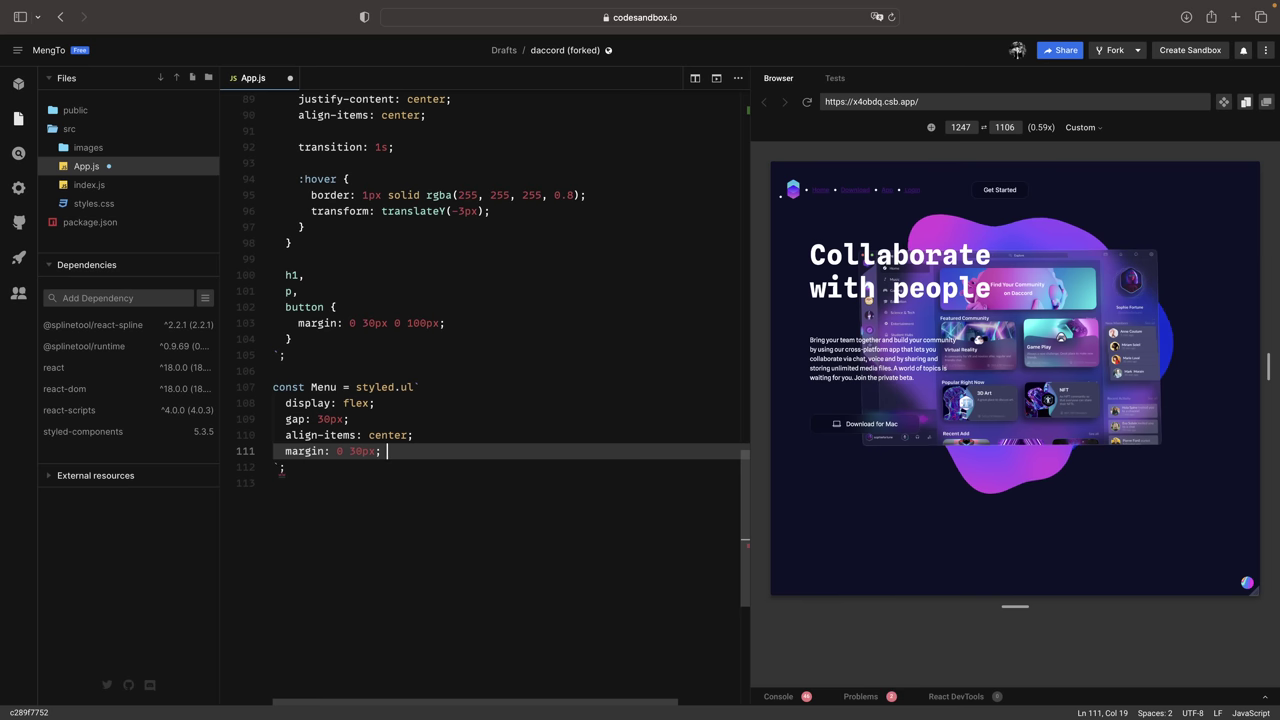
text(0 100px;)
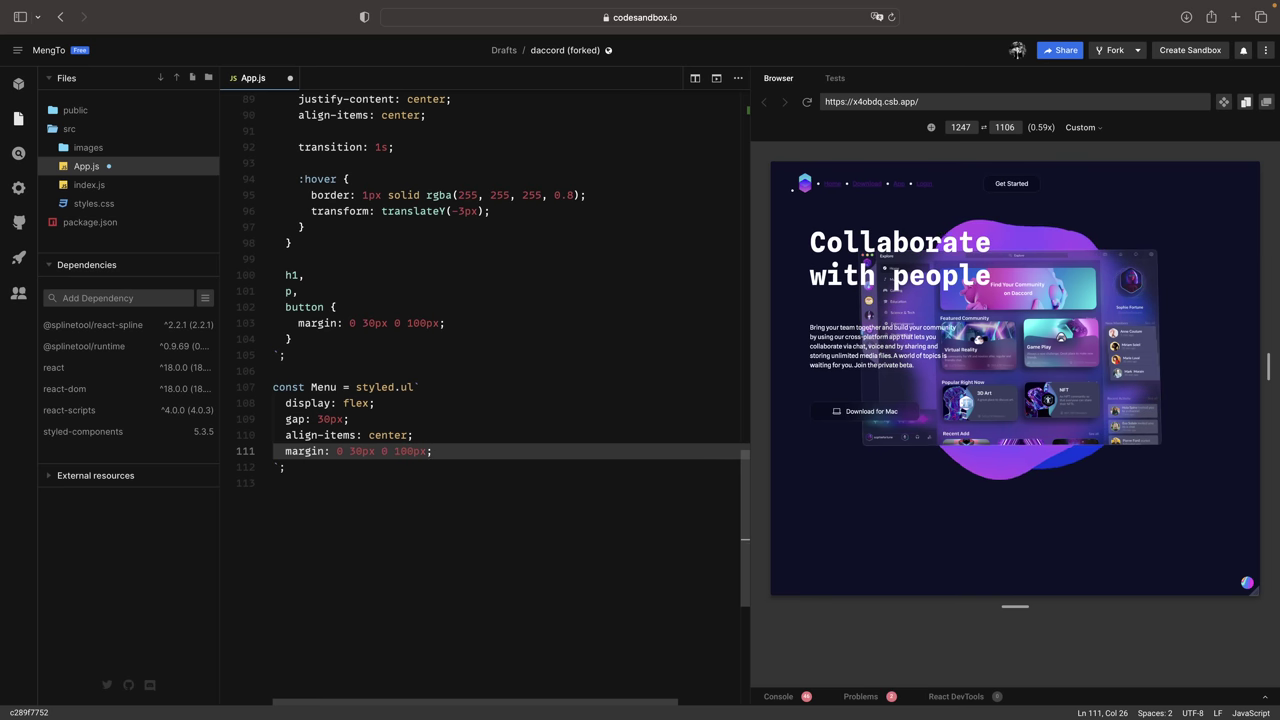
key(Return)
text(padding: 0)
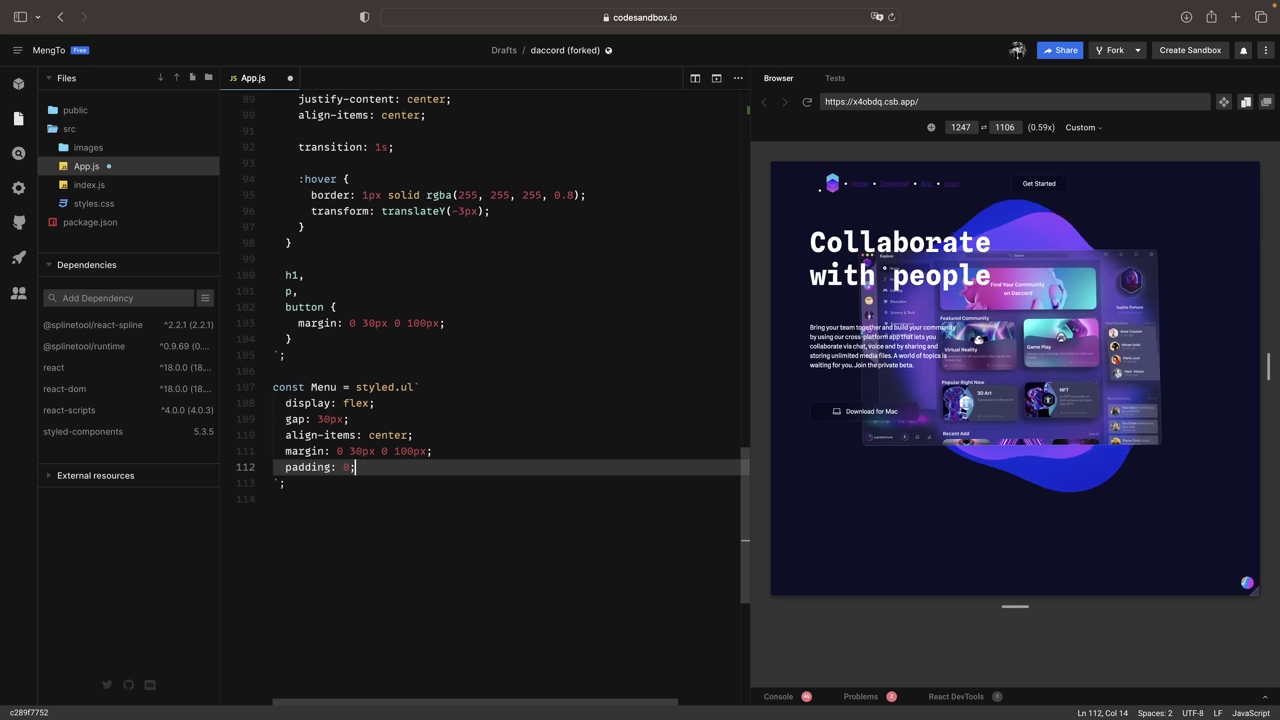
text(;)
- Add a nested li block to the Menu styles with list-style: none and margin: 0
key(Return)
key(Return)
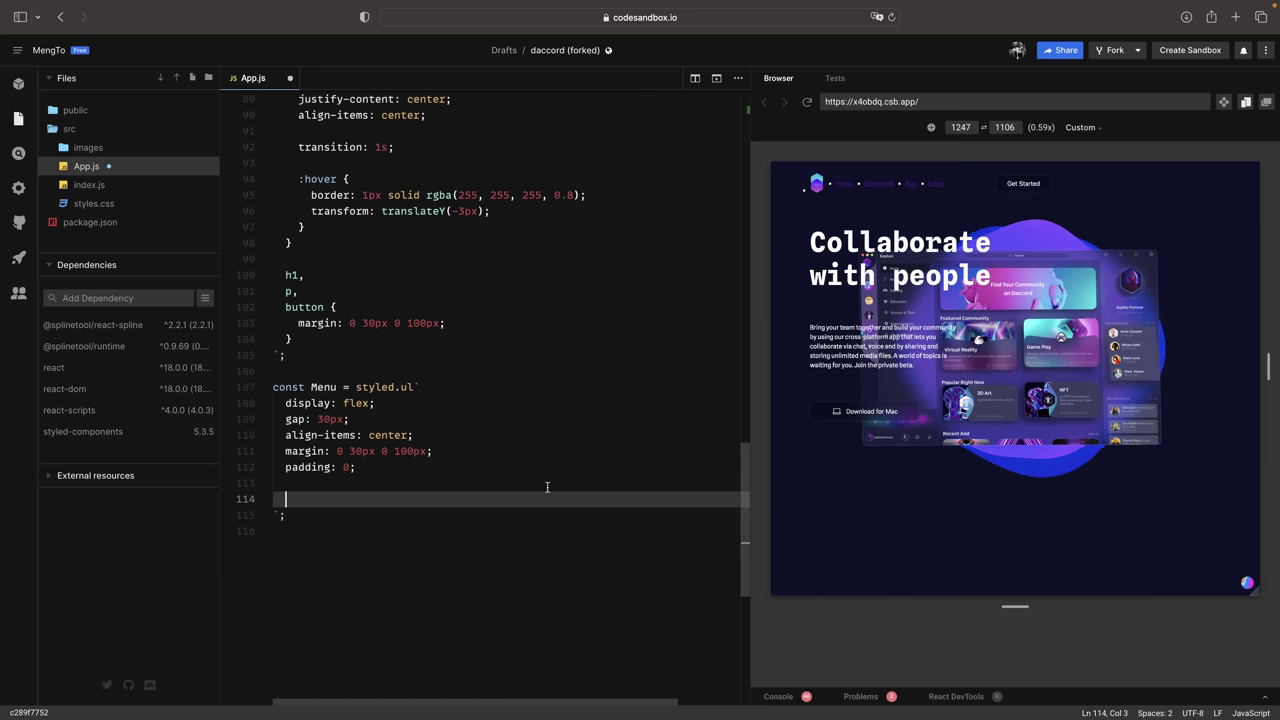
text(li {)
key(Return)
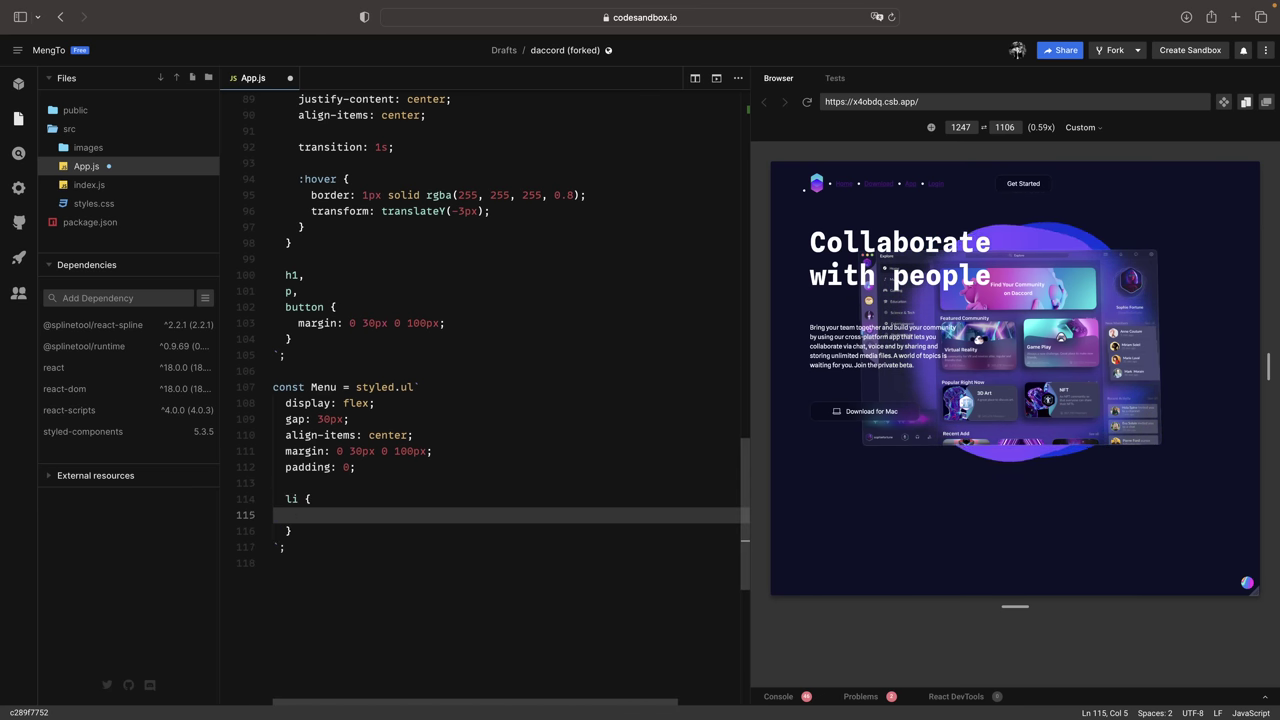
text(list-style)
key(Escape)
text(: none;)
key(Return)
text(margin: 0;)
- Add a nested a block inside the Menu's li styles with text-decoration: none and color: white
key(Return)
key(Return)
text(a {)
key(Return)
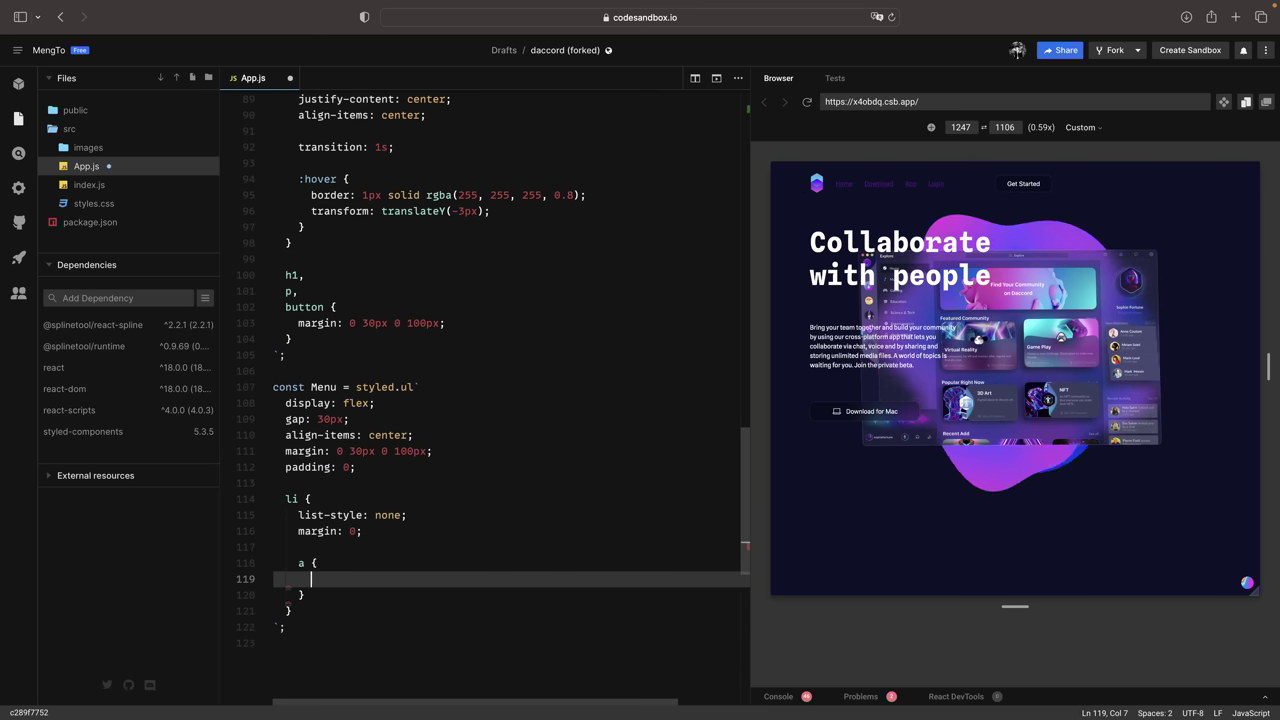
scroll(619, 463, down, 2)
text(tex)
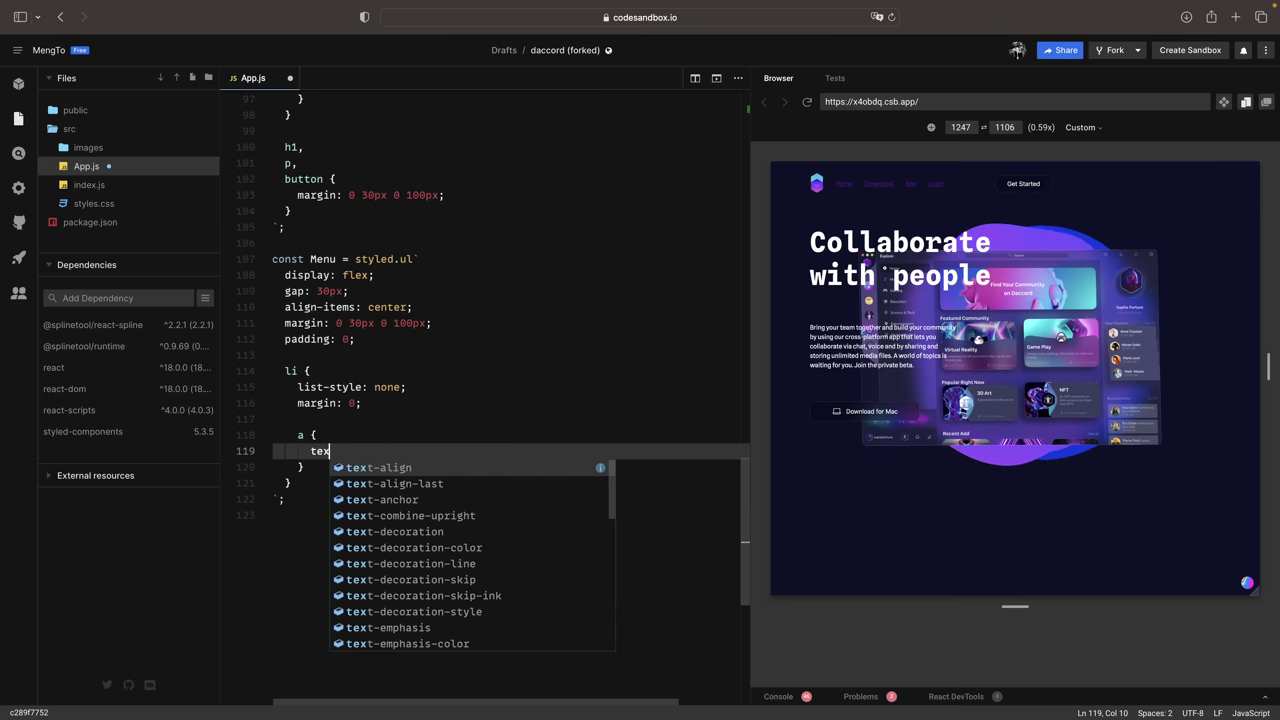
text(t-decoration)
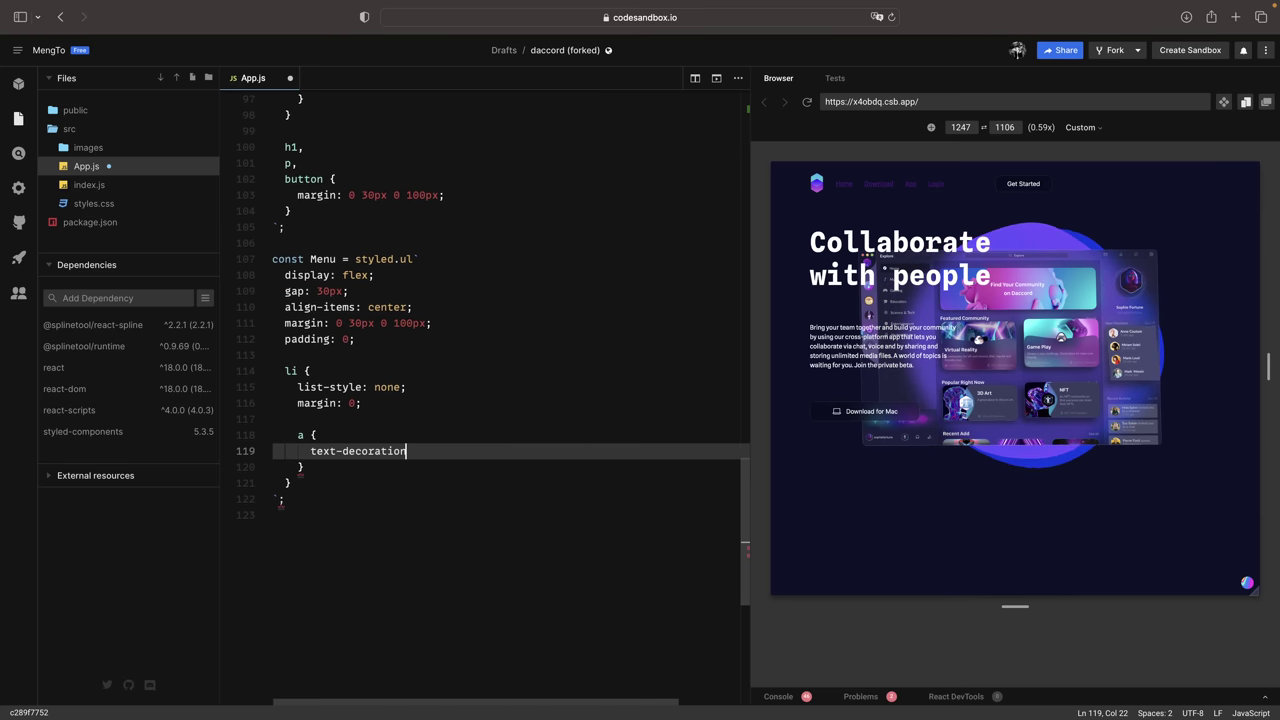
text(: none;)
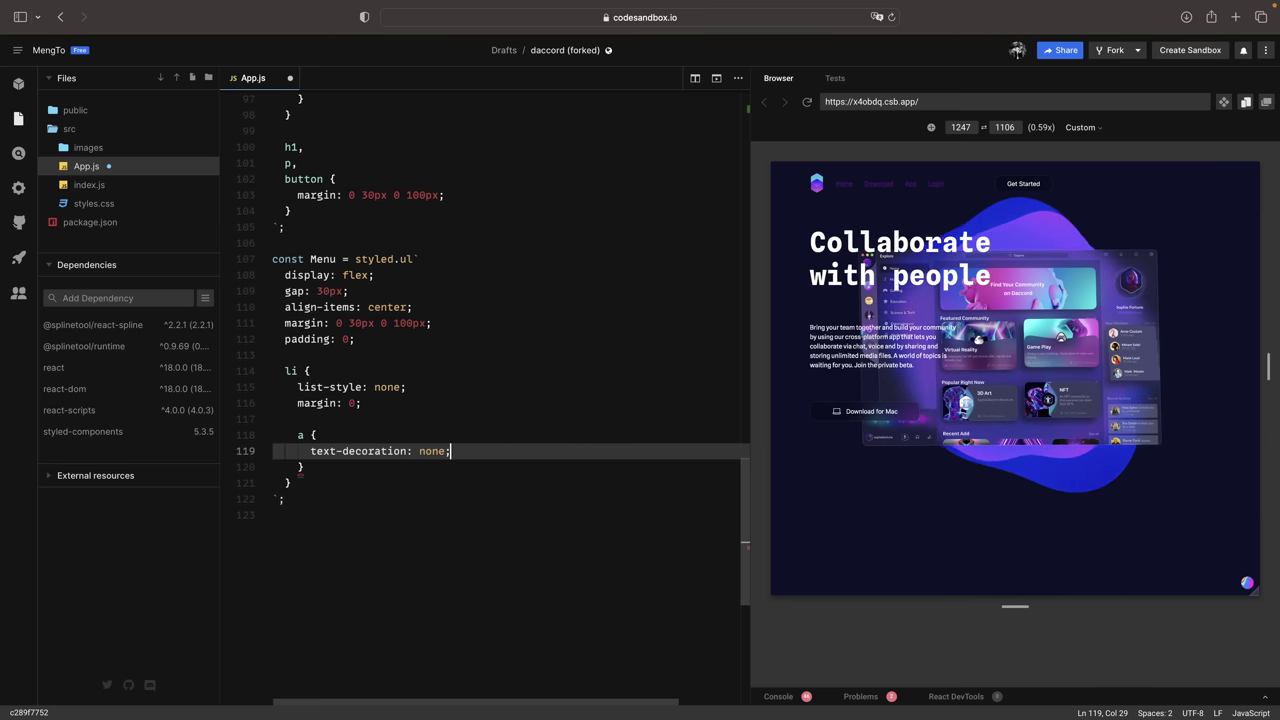
key(Return)
text(color: white;)
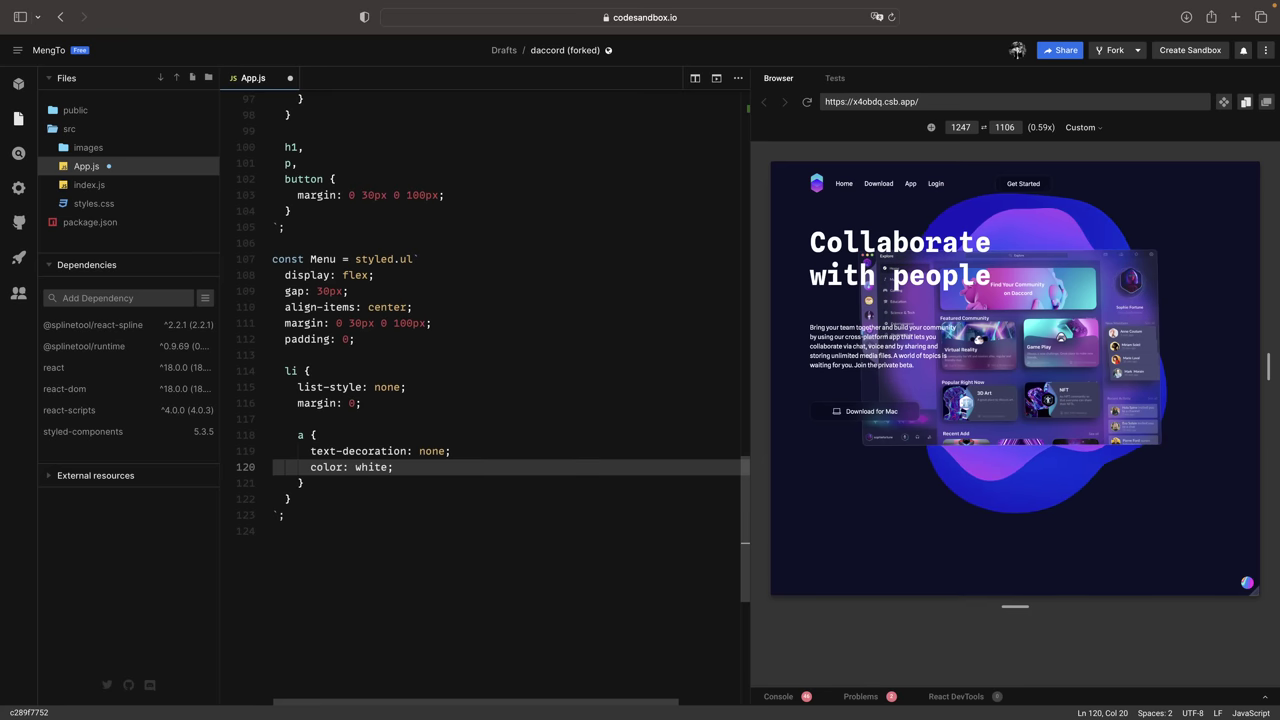
- Add padding: 8px 20px and border: 1px solid rgba(255, 255, 255, 0) to the Menu link styles
key(Return)
text(padd)
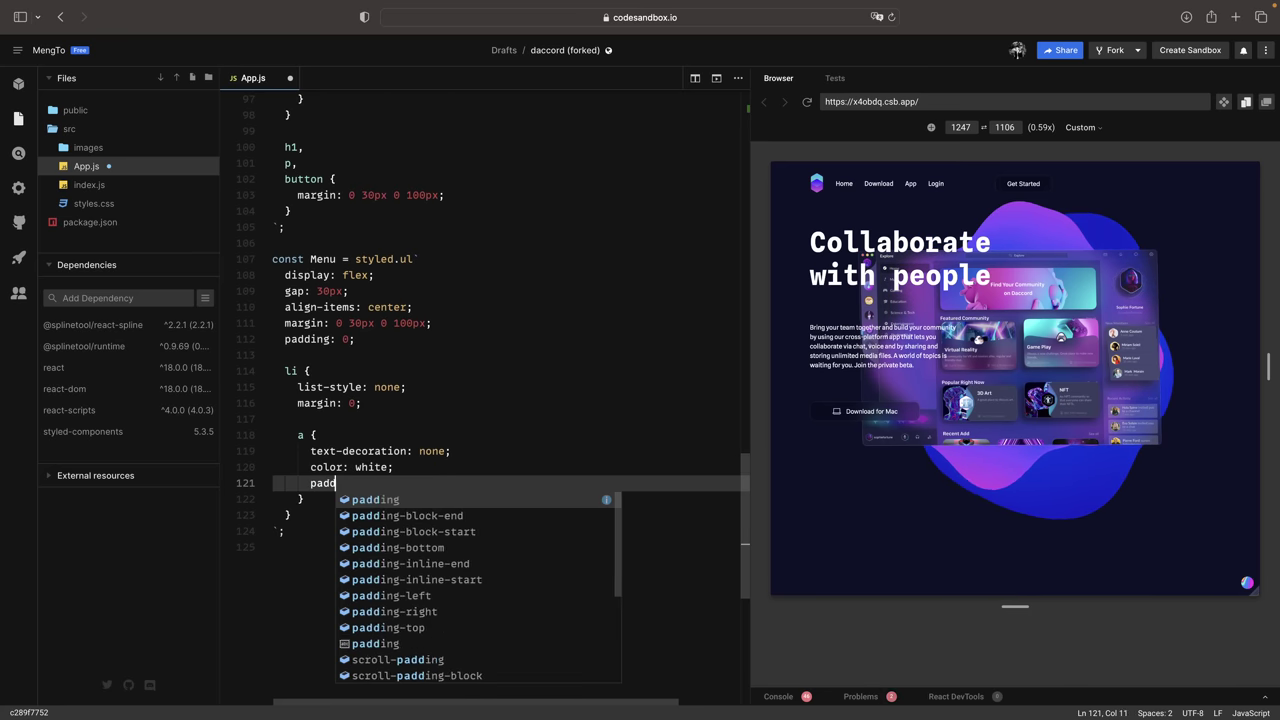
text(ing: 0px 20px;)
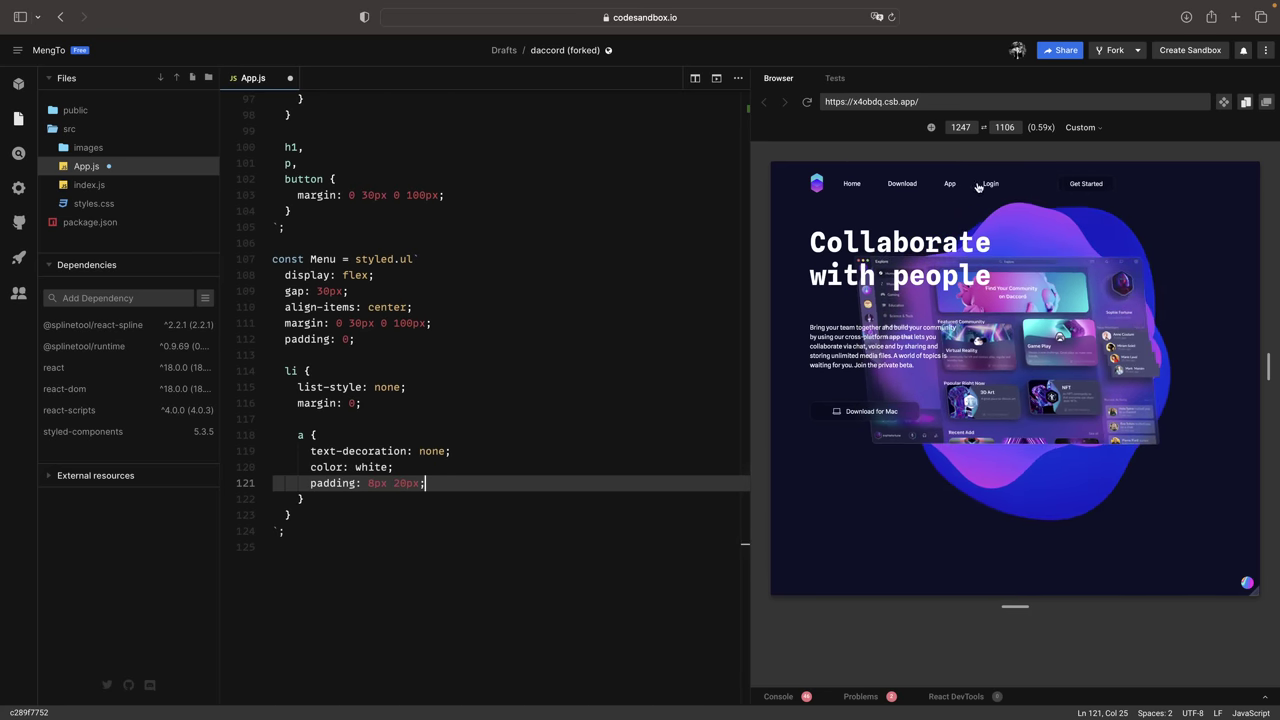
key(Return)
key(Return)
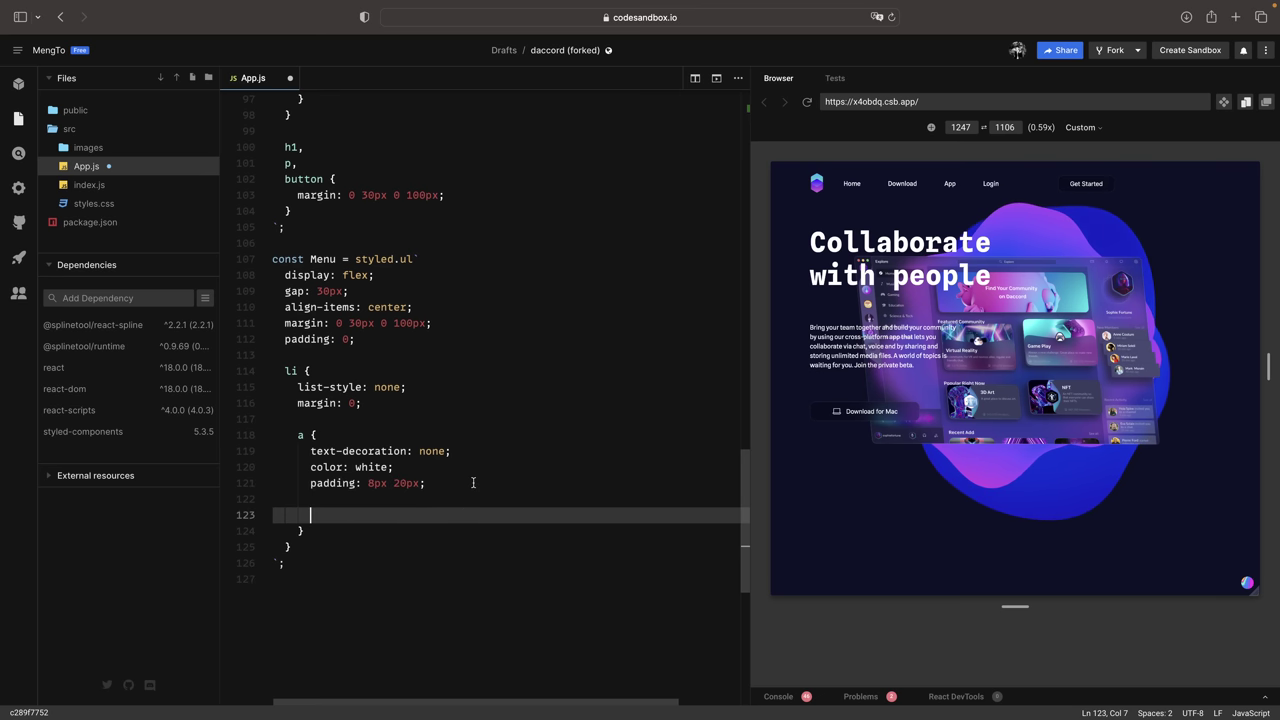
key(BackSpace)
text(border: 1px solid rgba(255, 255, 255, 0);)
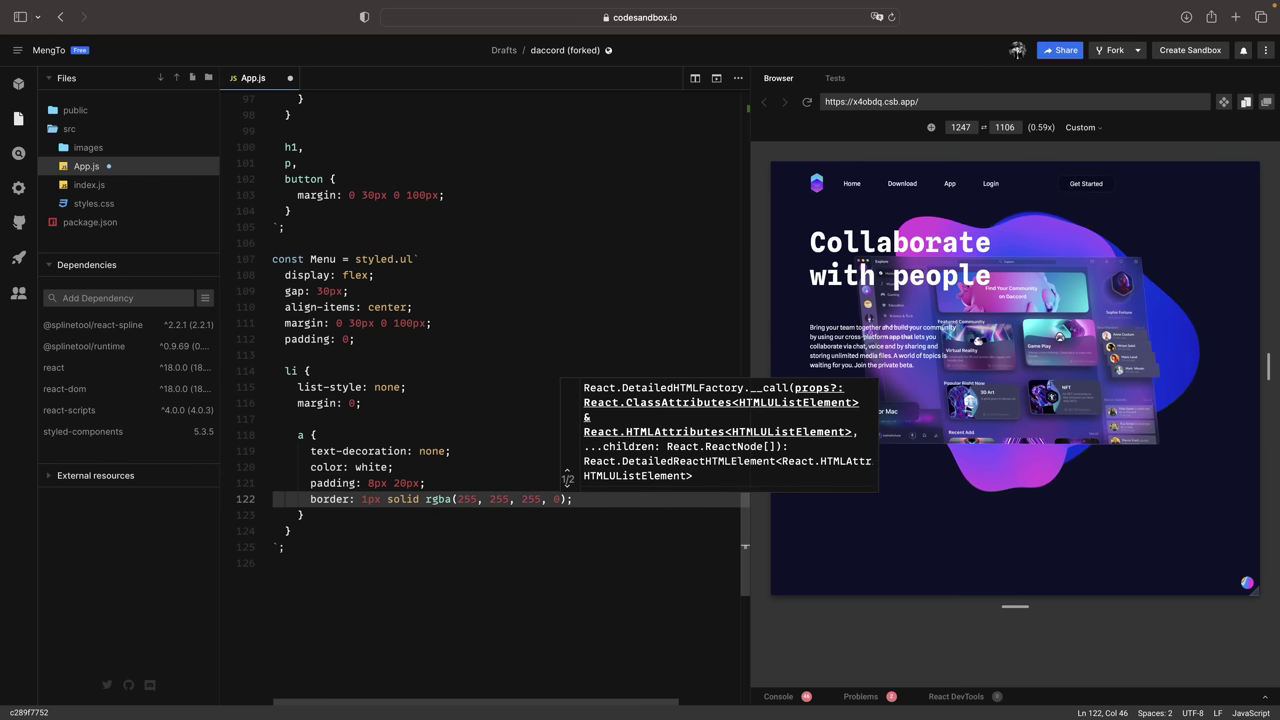
key(Escape)
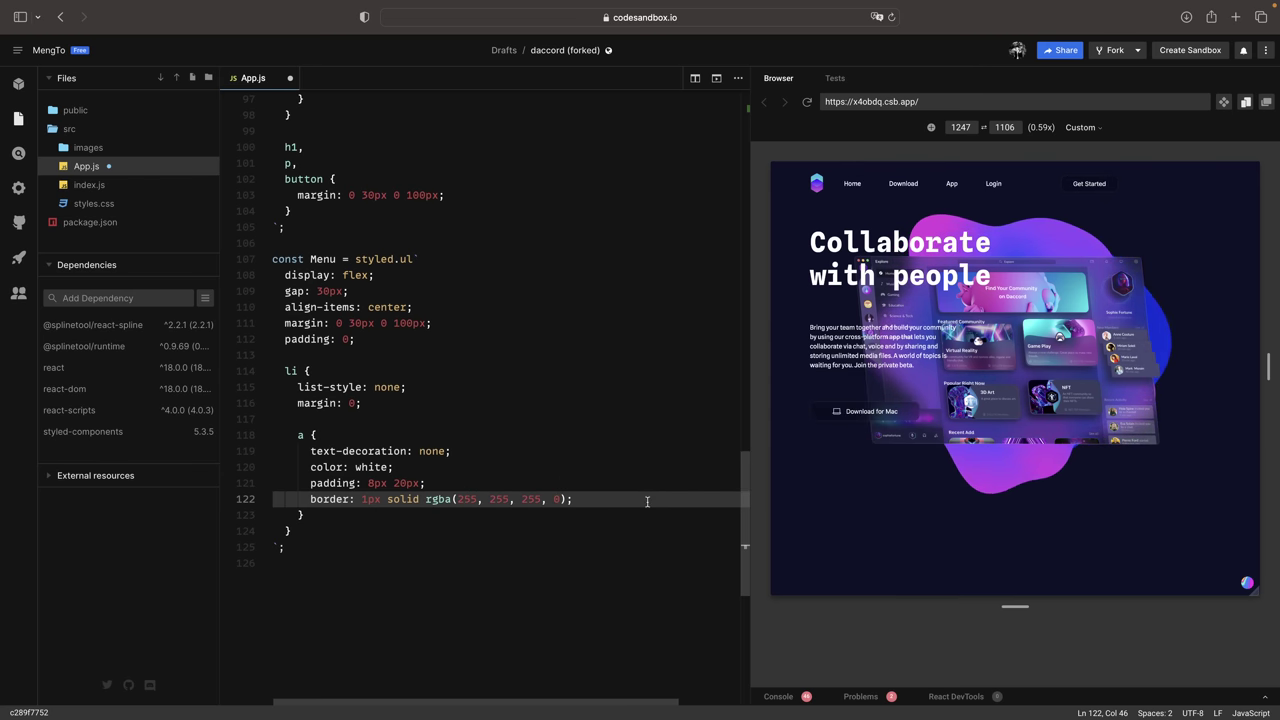
- Add transition: 1s and border-radius: 14px to the Menu link styles
key(Return)
text(transiti)
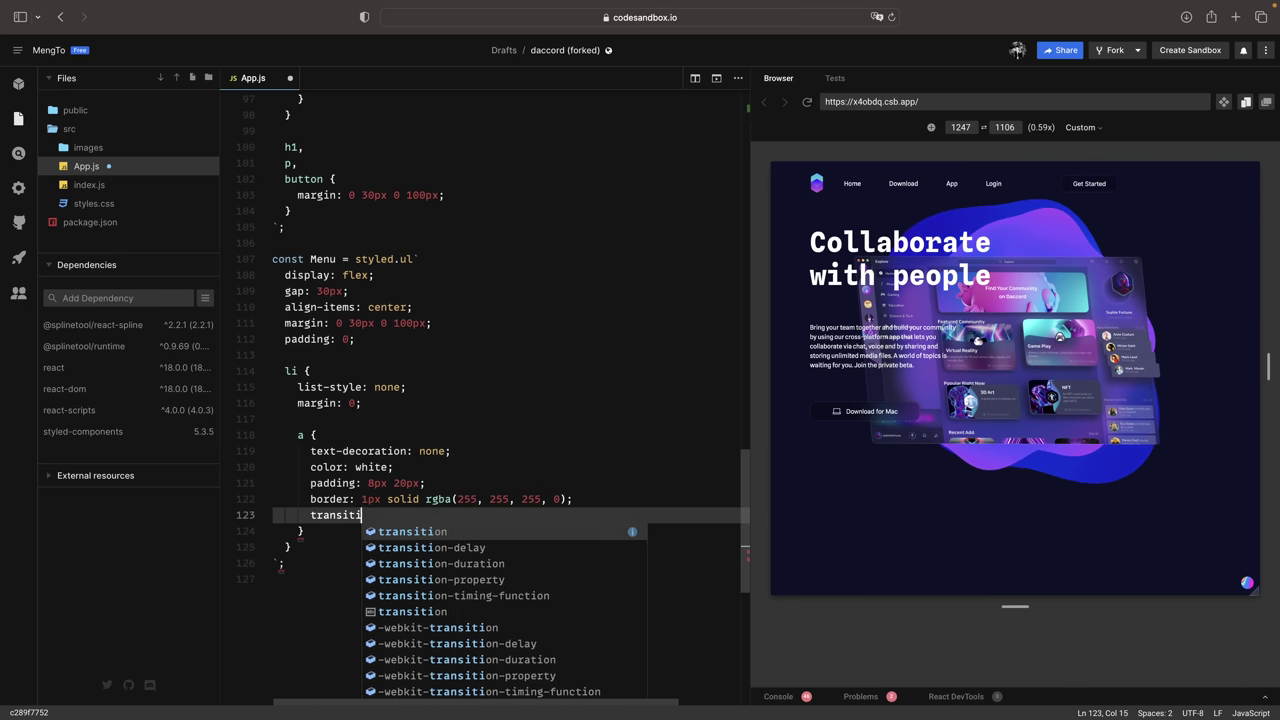
key(Return)
text(1s;)
key(Return)
text(borde)
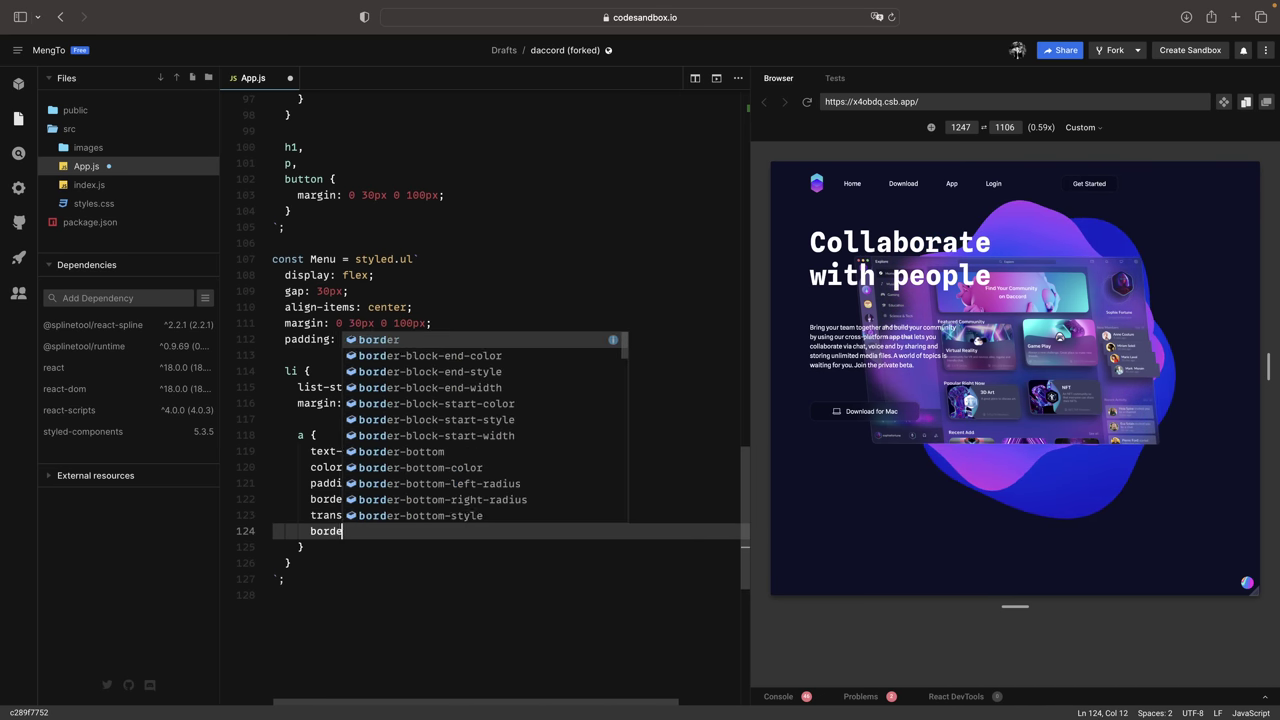
text(r-radius: 14px;)
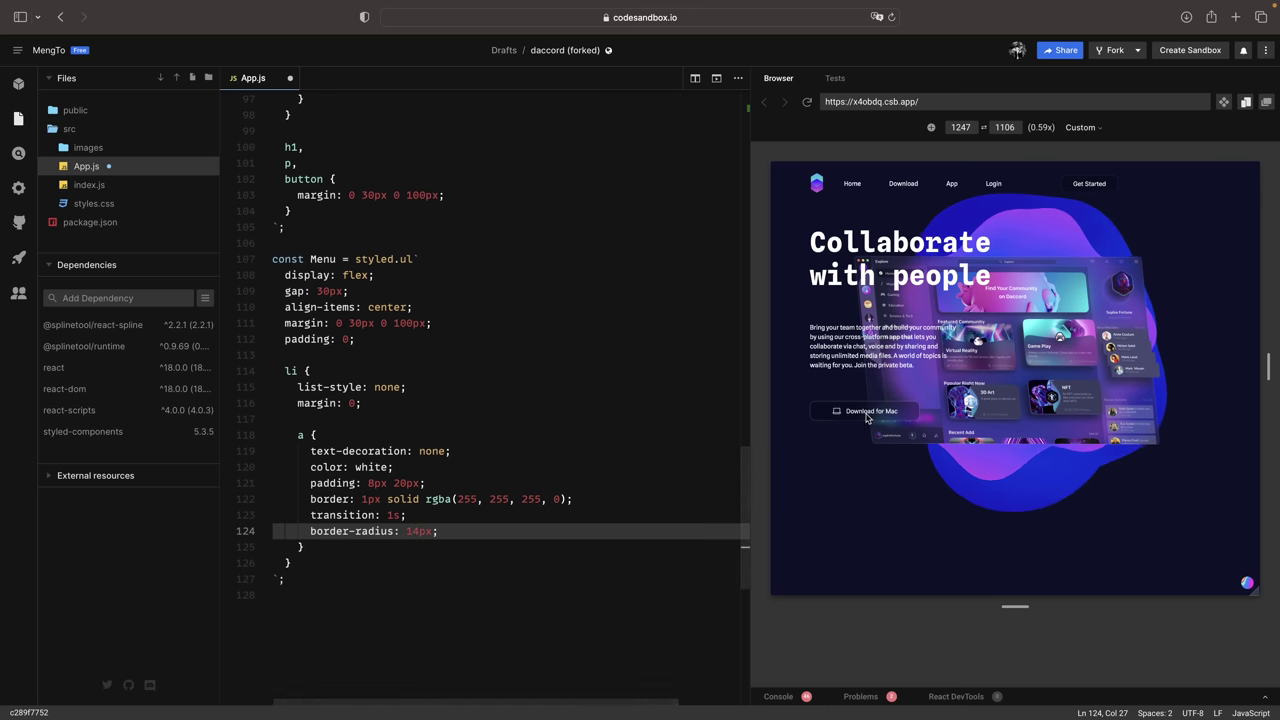
click(488, 519)
click(463, 531)
- Add a :hover block to the Menu link styles with border: 1px solid rgba(255, 255, 255, 0.2)
key(Return)
key(Return)
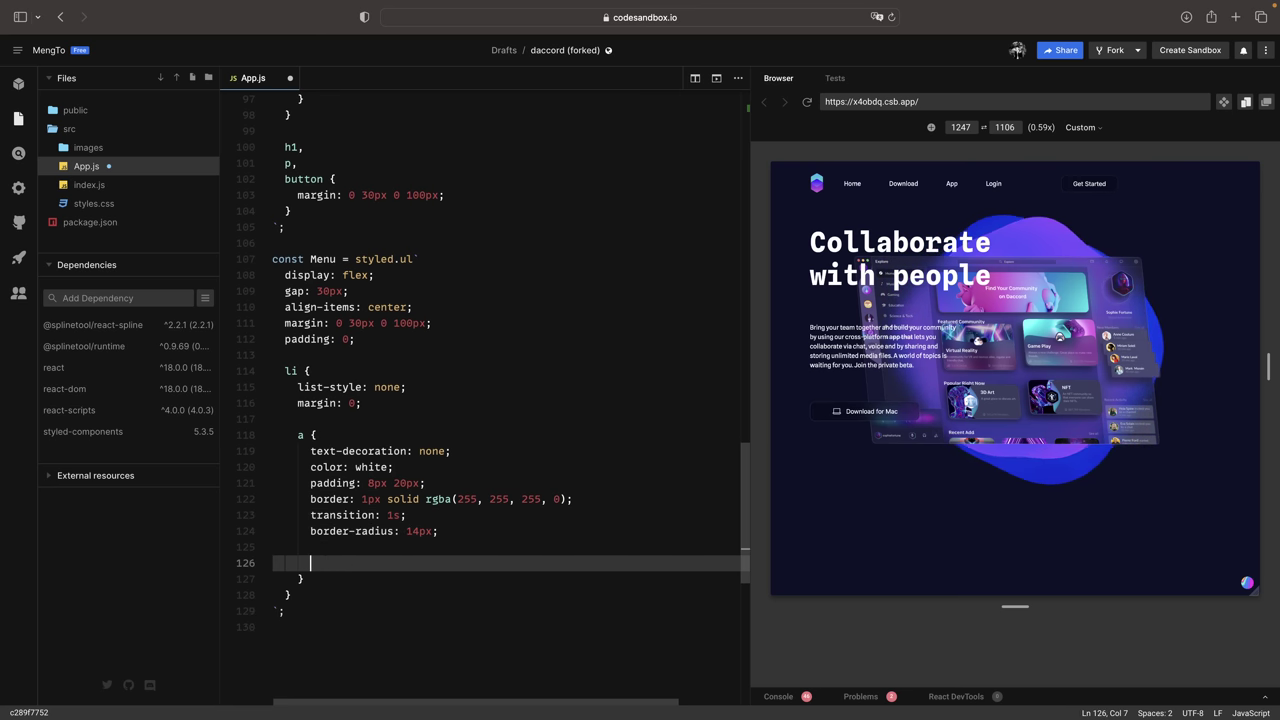
text(:hover {)
key(Return)
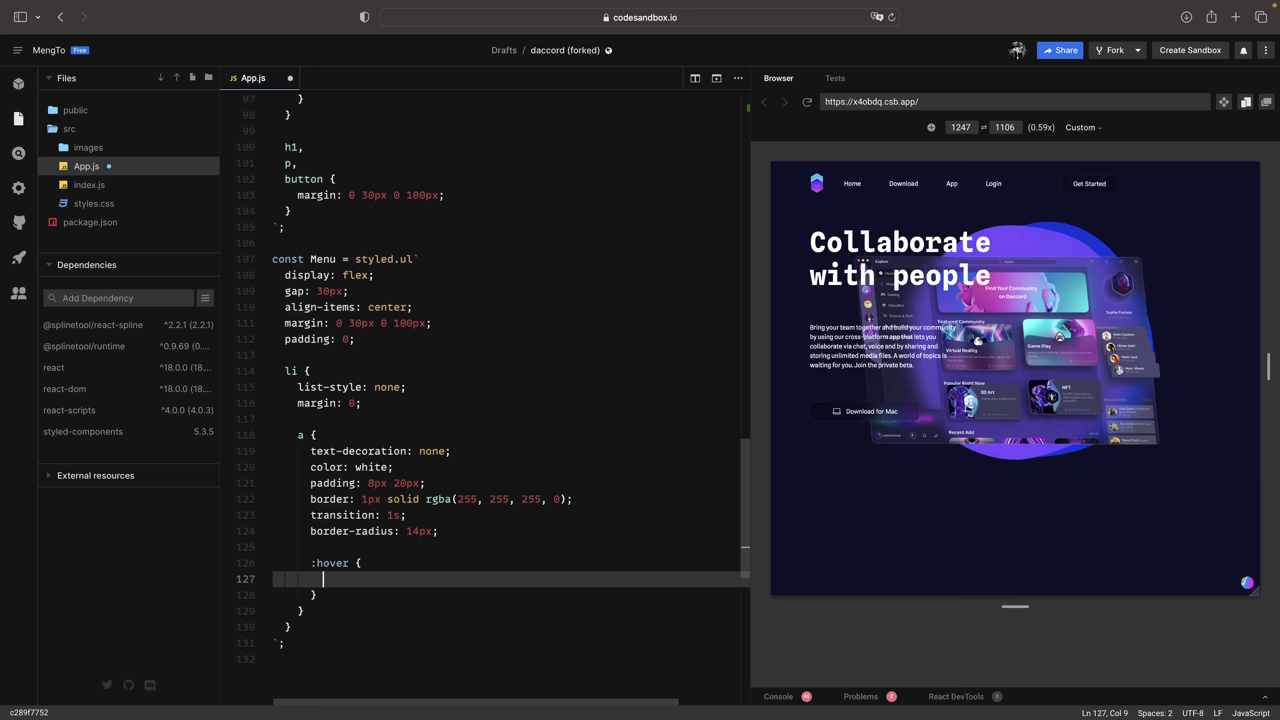
text(border: 1px solid rgba)
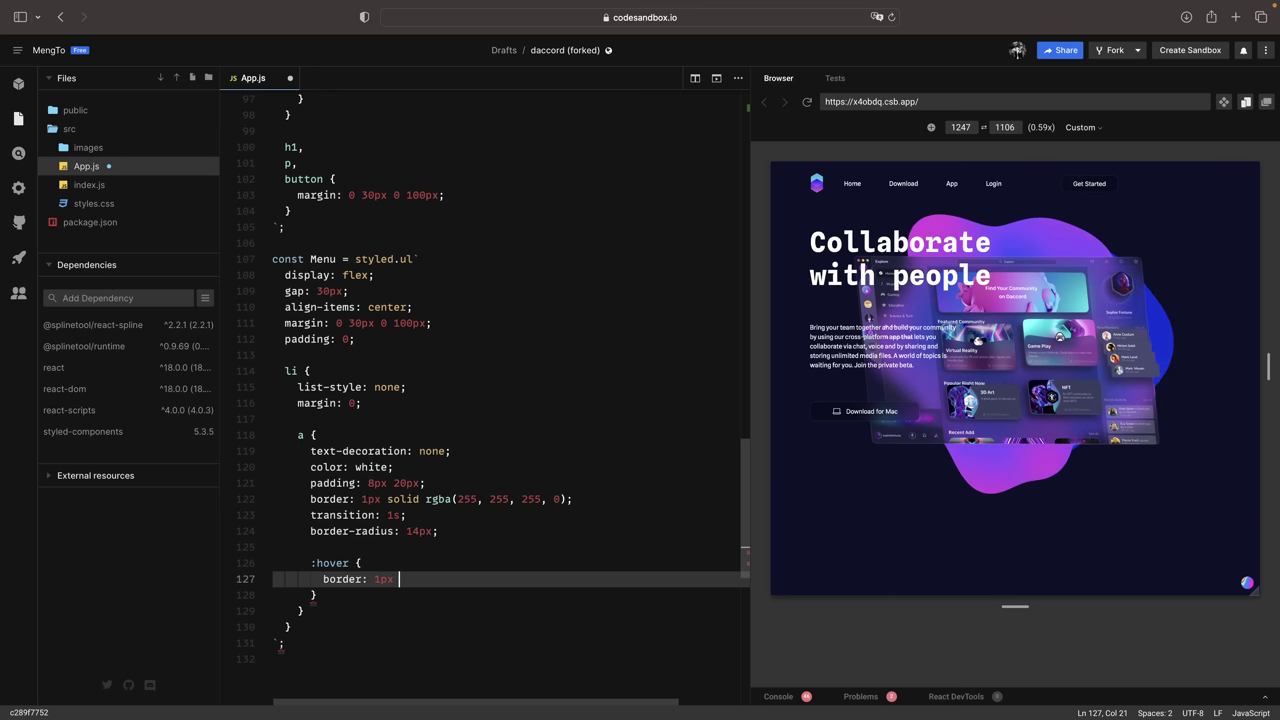
text((255,)
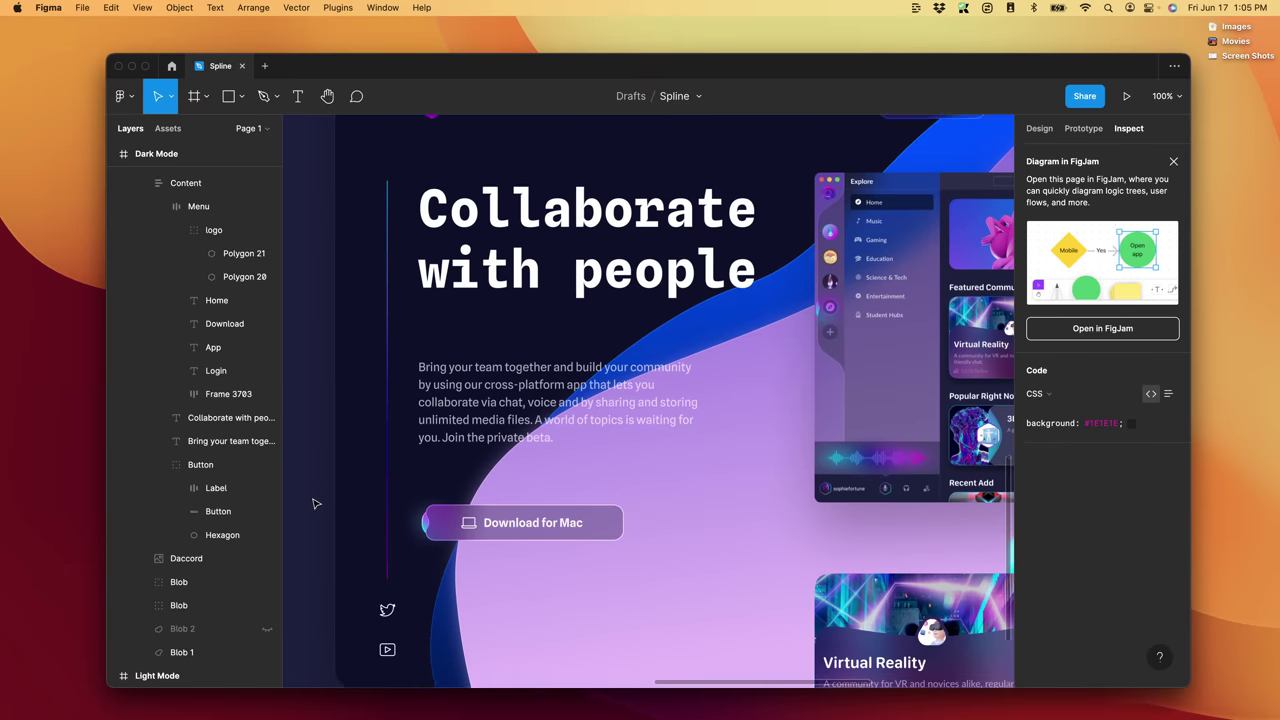
- Check the social icons in the Figma design and declare an empty Social styled.div at the end of App.js in CodeSandbox
scroll(376, 161, down, 1)
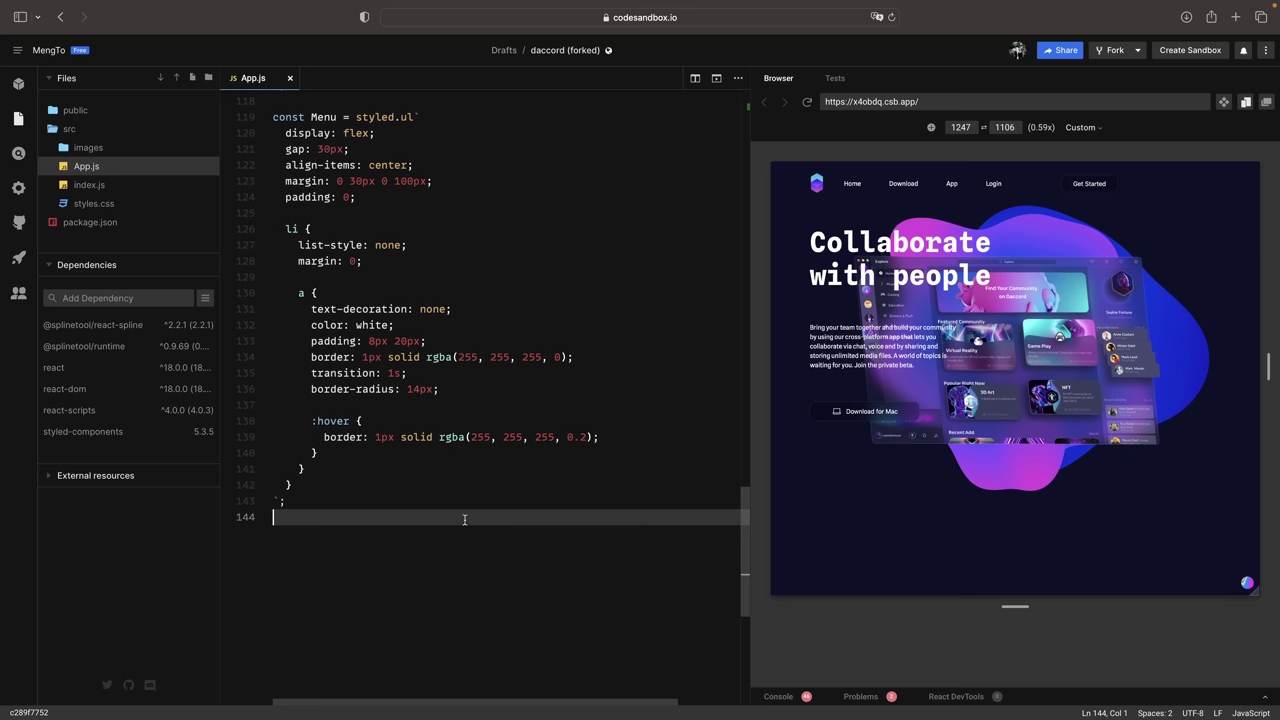
key(Return)
scroll(446, 513, down, 3)
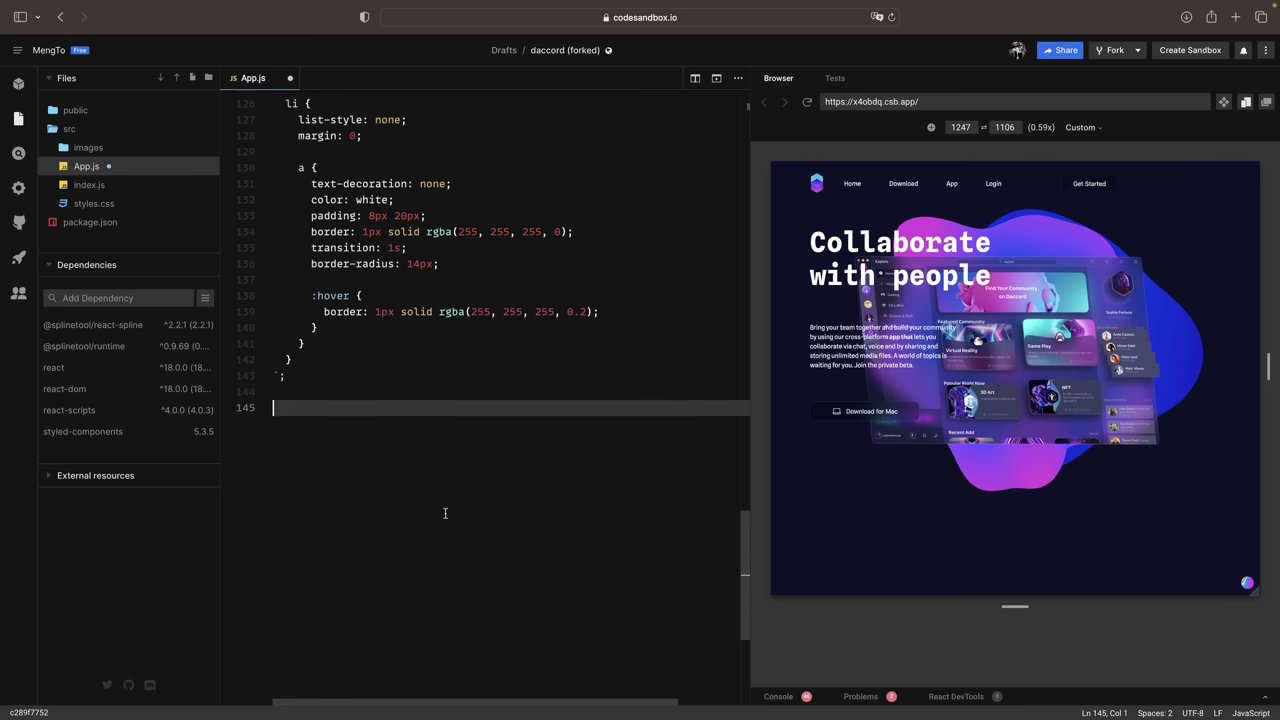
text(const Social = styled.div``;)
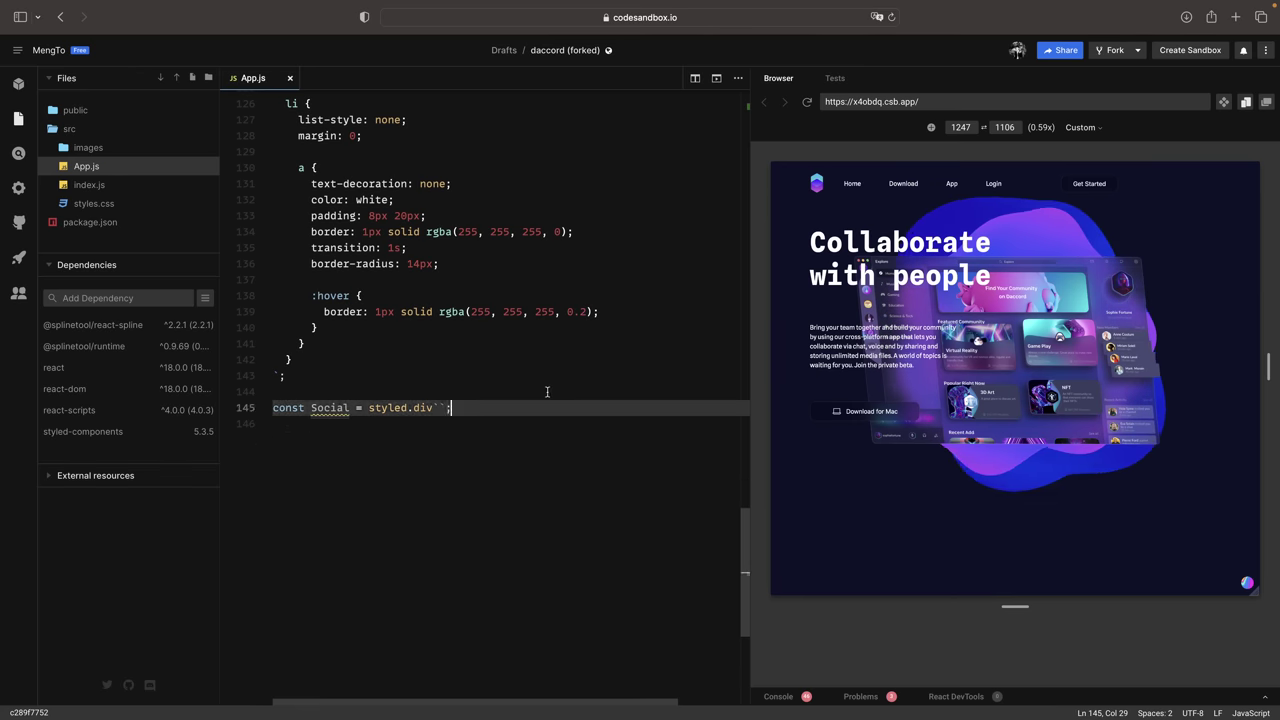
- Insert a Social element between the closing Content and Wrapper tags, with an empty line inside it for children
scroll(546, 391, up, 20)
scroll(546, 391, up, 3)
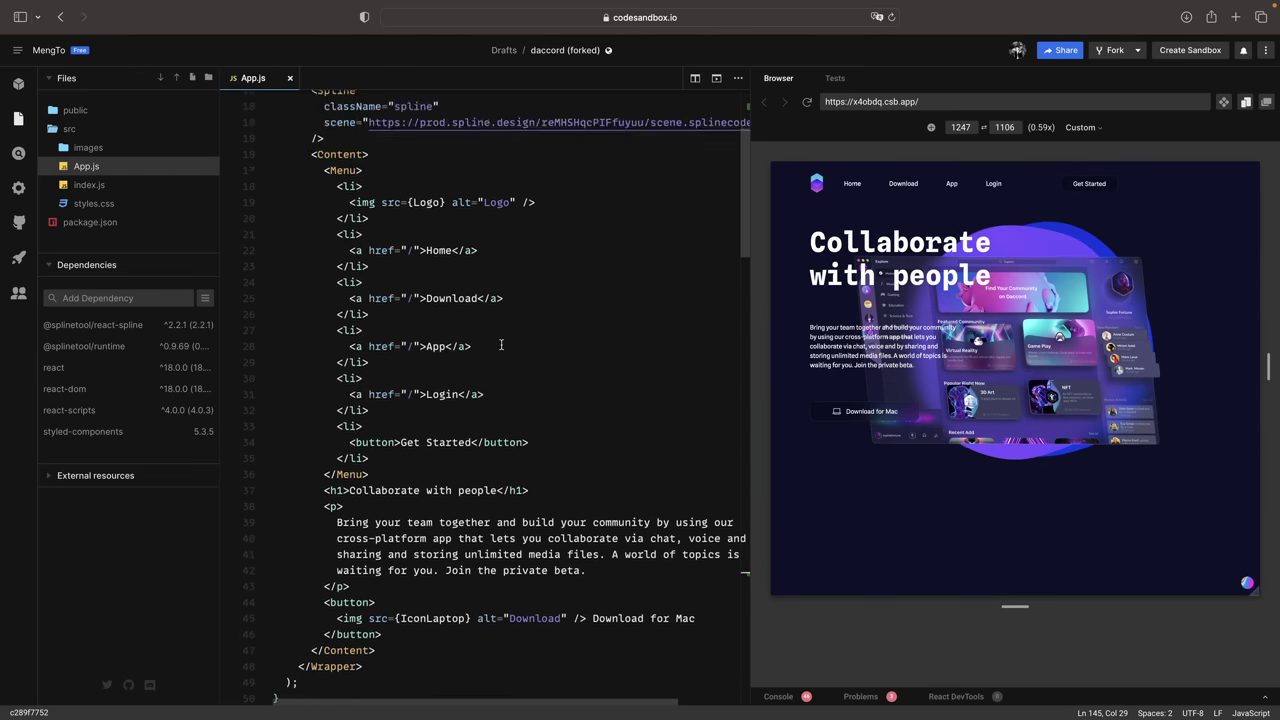
scroll(503, 343, down, 3)
click(433, 523)
key(Return)
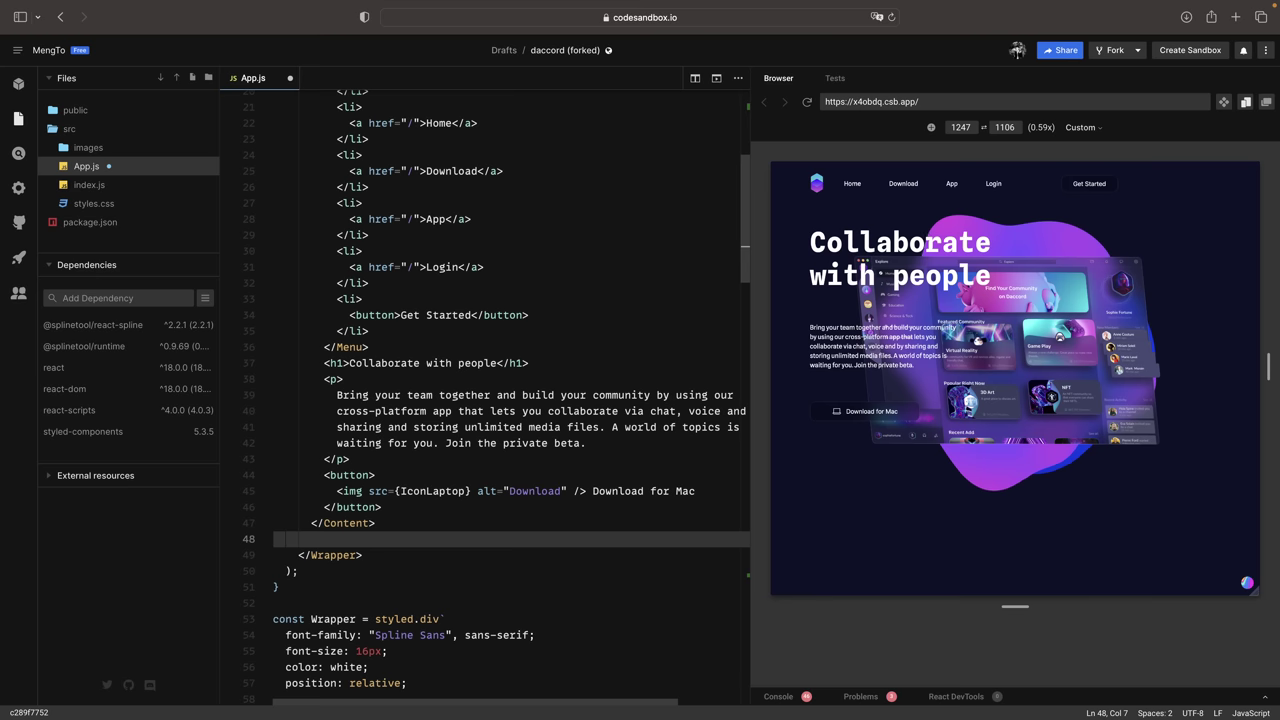
text(<Social></Social>)
key(Left)
key(Left)
key(Left)
key(Left)
key(Left)
key(Left)
key(Left)
key(Return)
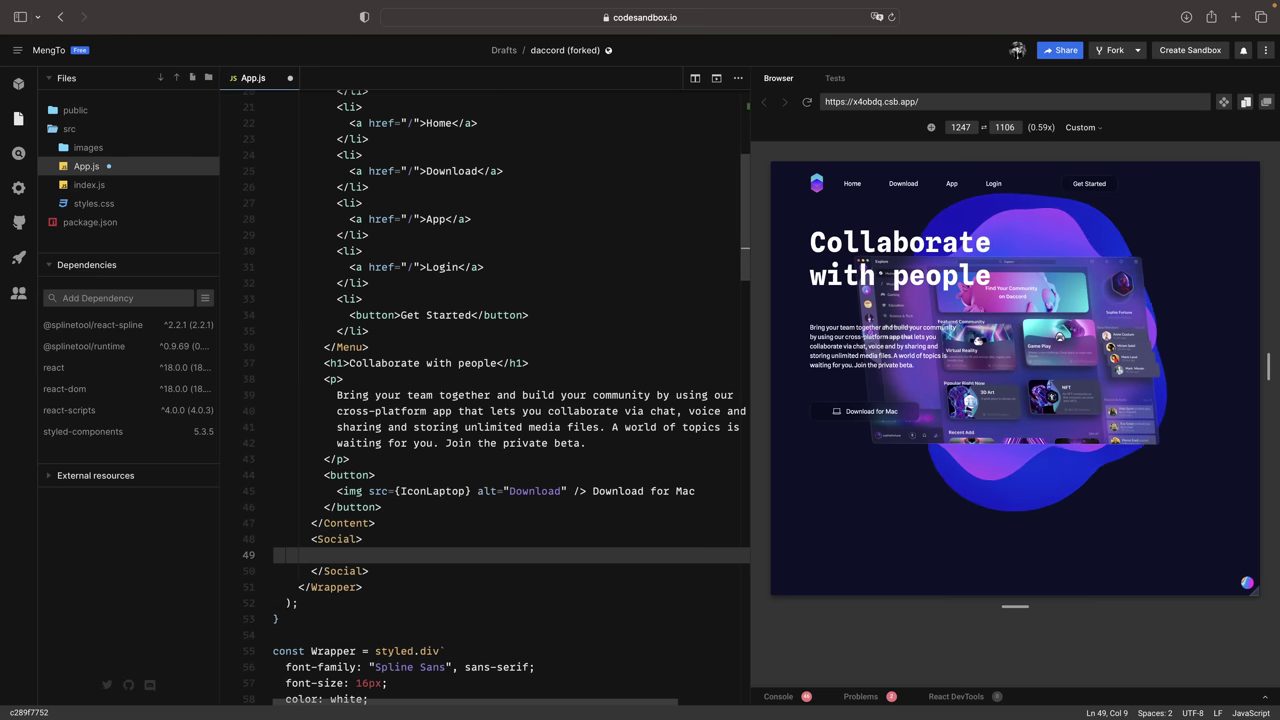
- Add a self-closing div and an img with source IconTwitter and an empty alt attribute inside the Social element
text(<div />)
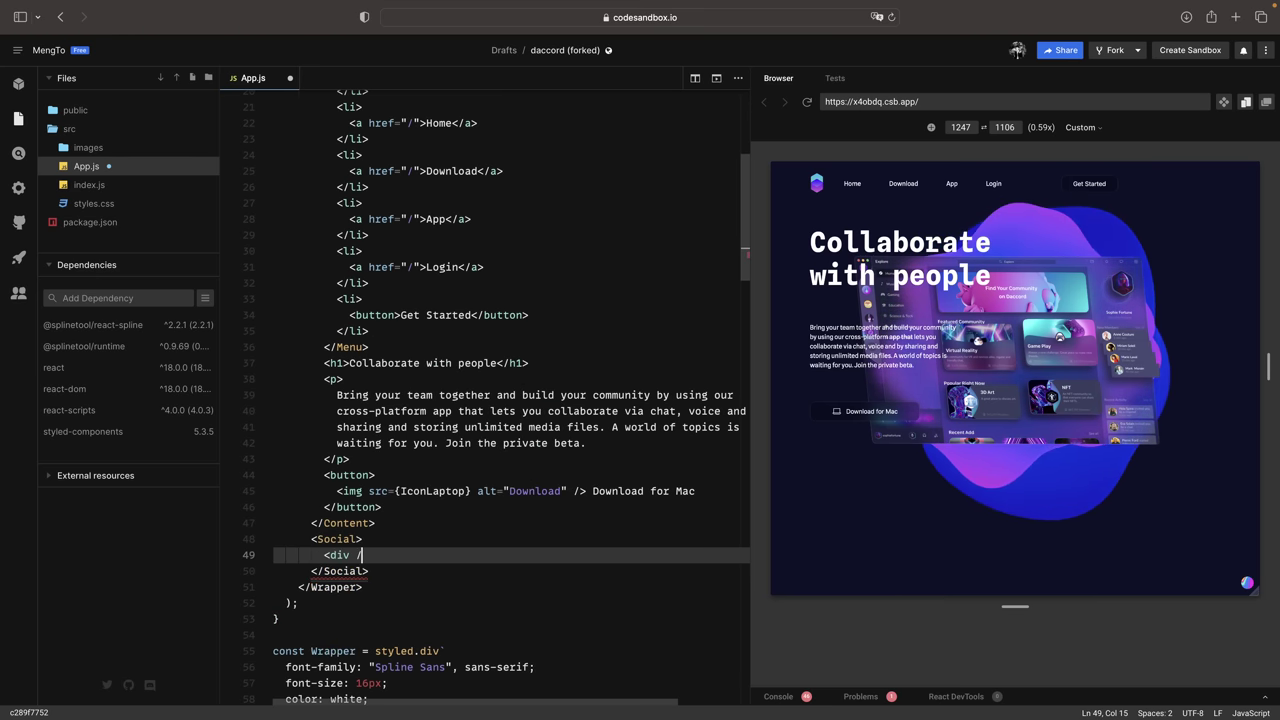
key(Return)
text(img)
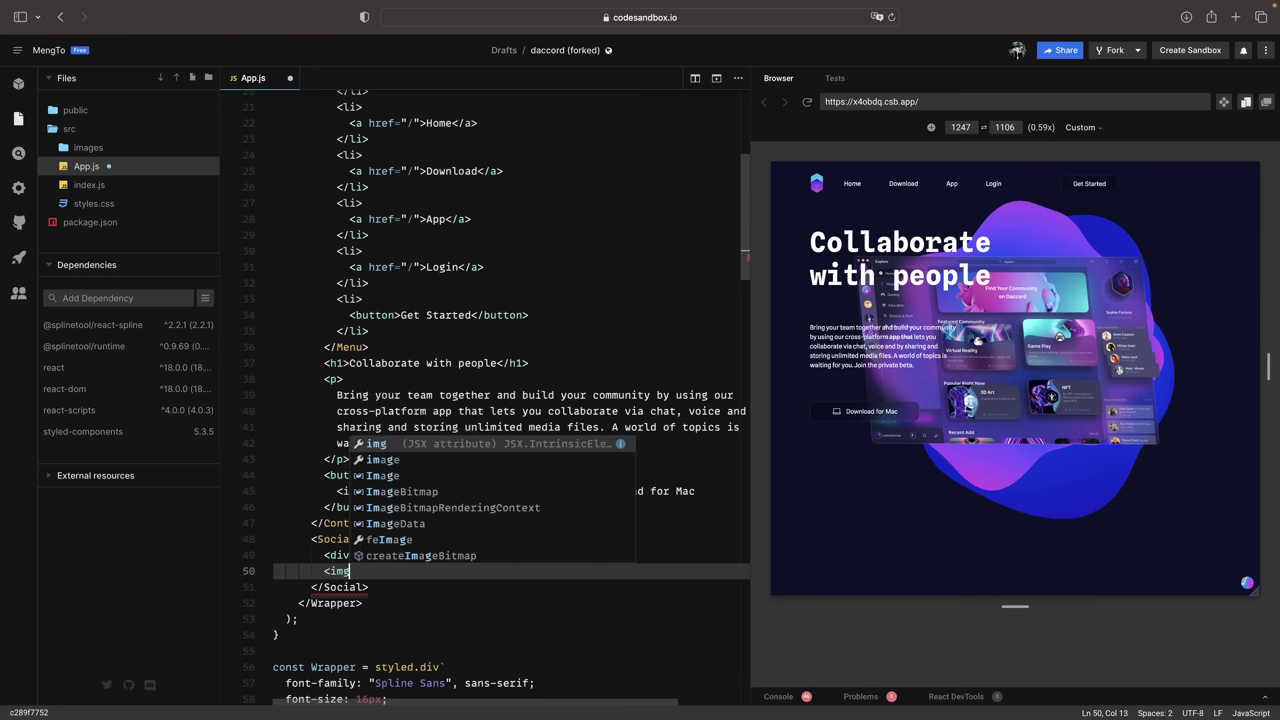
text( src={IconTwitter} alt)
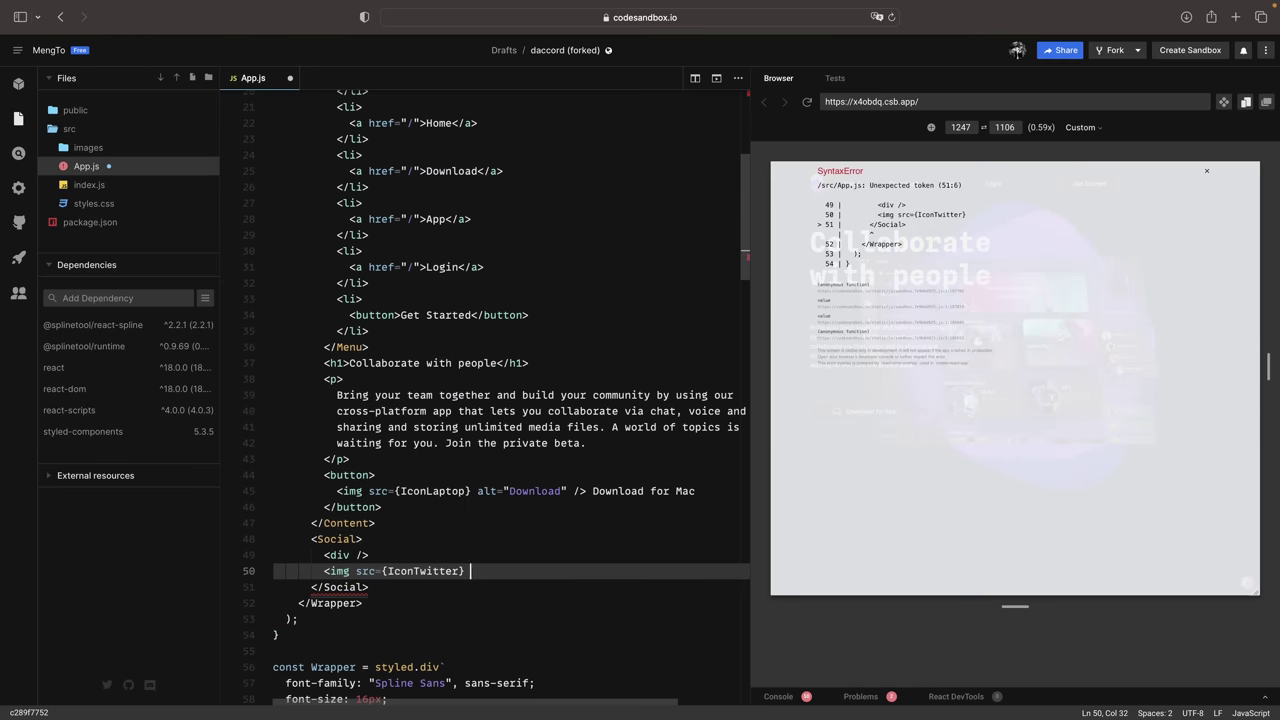
text(="" />)
- Duplicate the Twitter img line and set the copy's source to IconYouTube
key(shift+alt+Down)
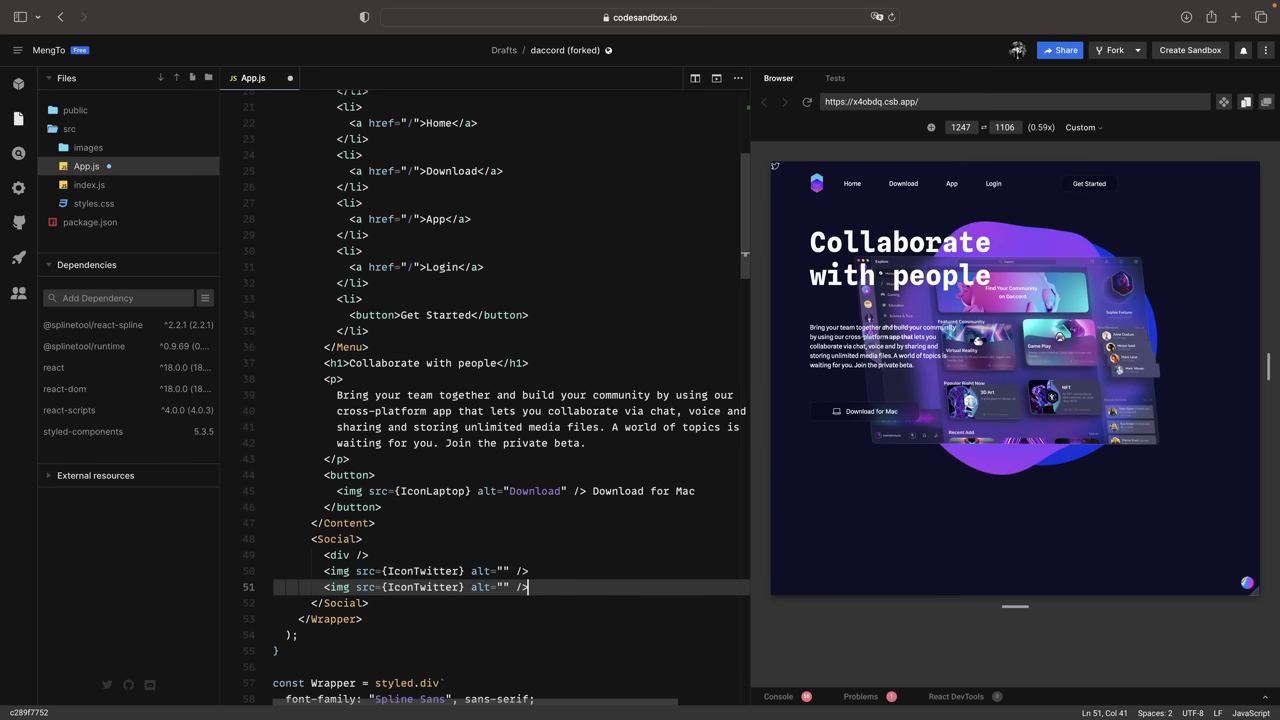
double_click(444, 586)
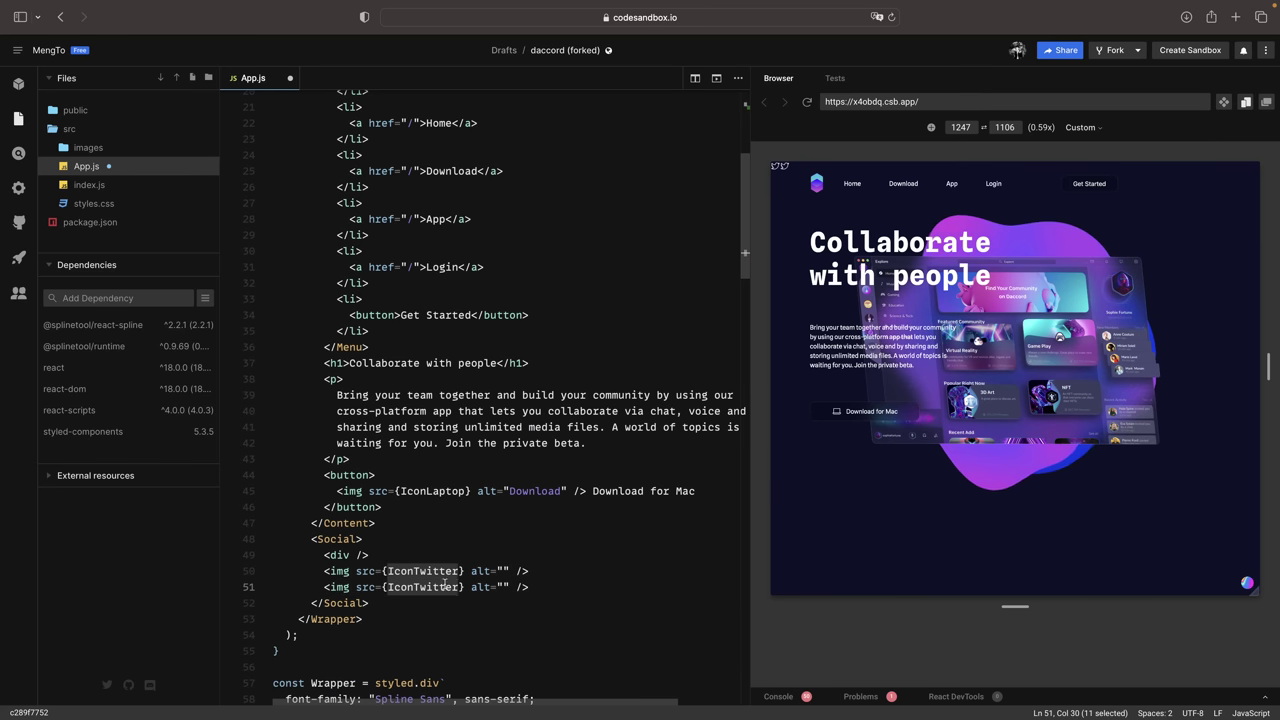
text(IconY)
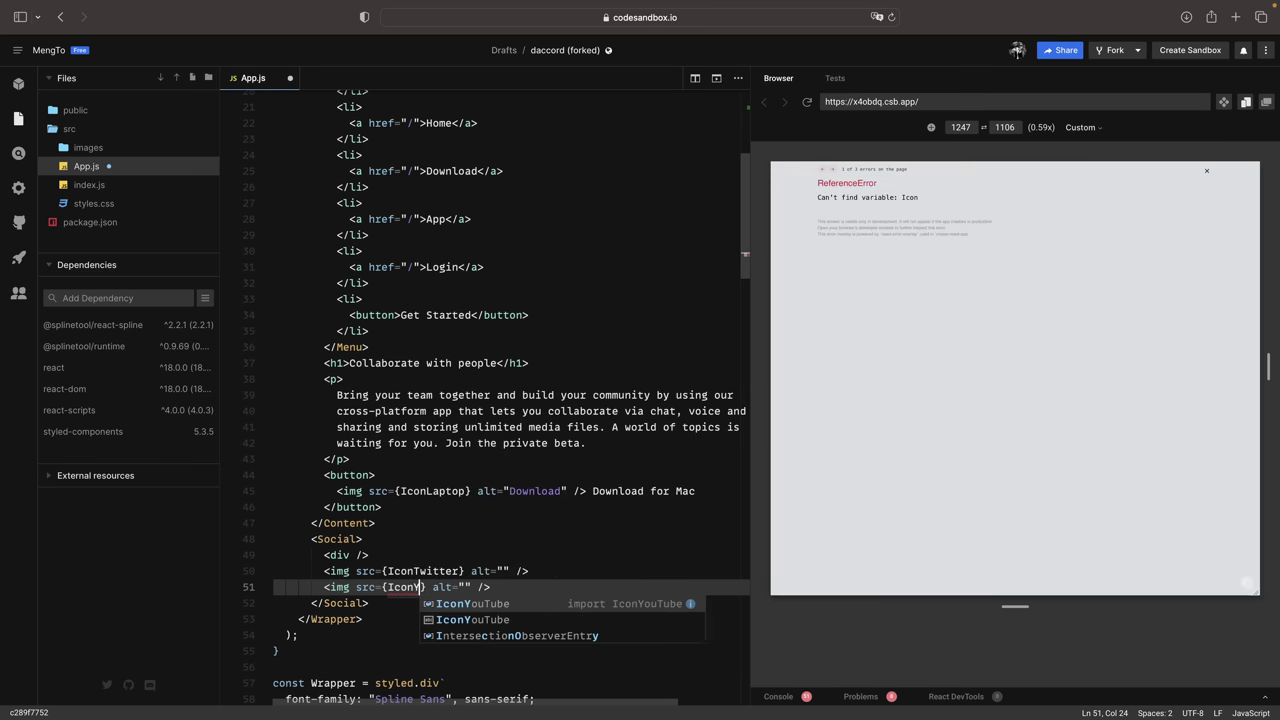
key(Return)
- Fill in the alt texts of the two Social icons with Twitter and YouTube respectively
click(503, 571)
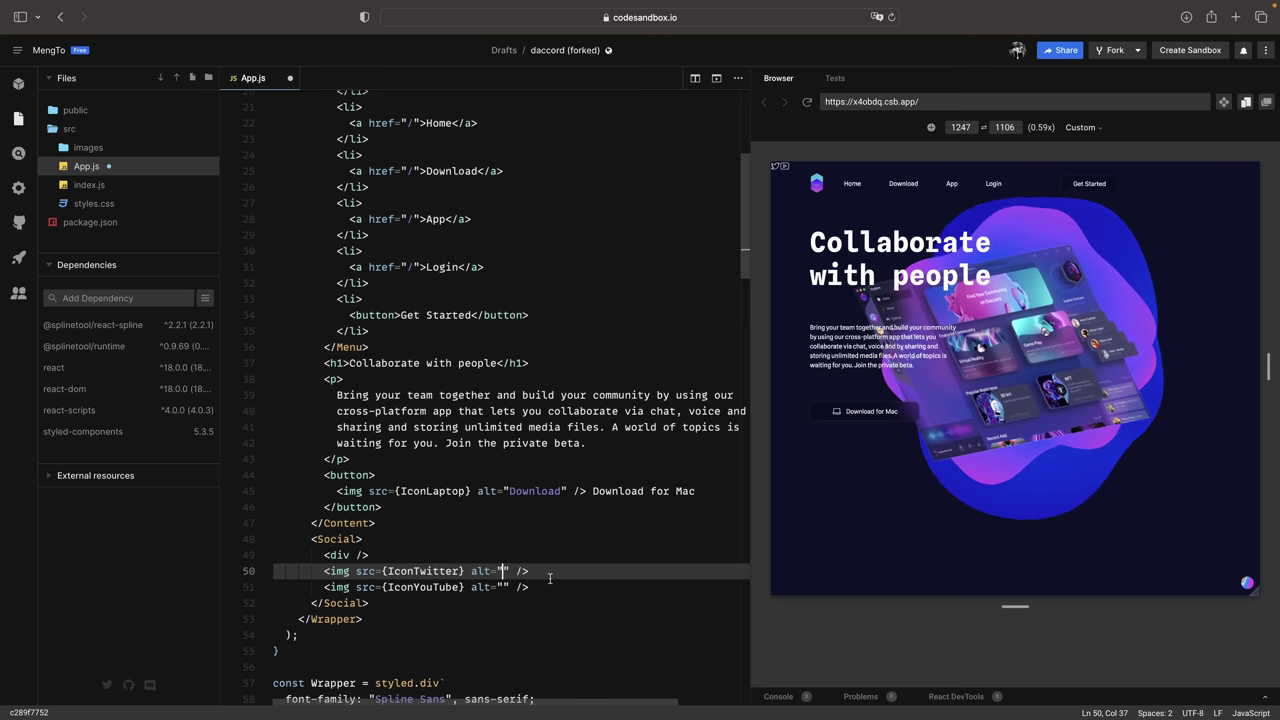
text(Twitter)
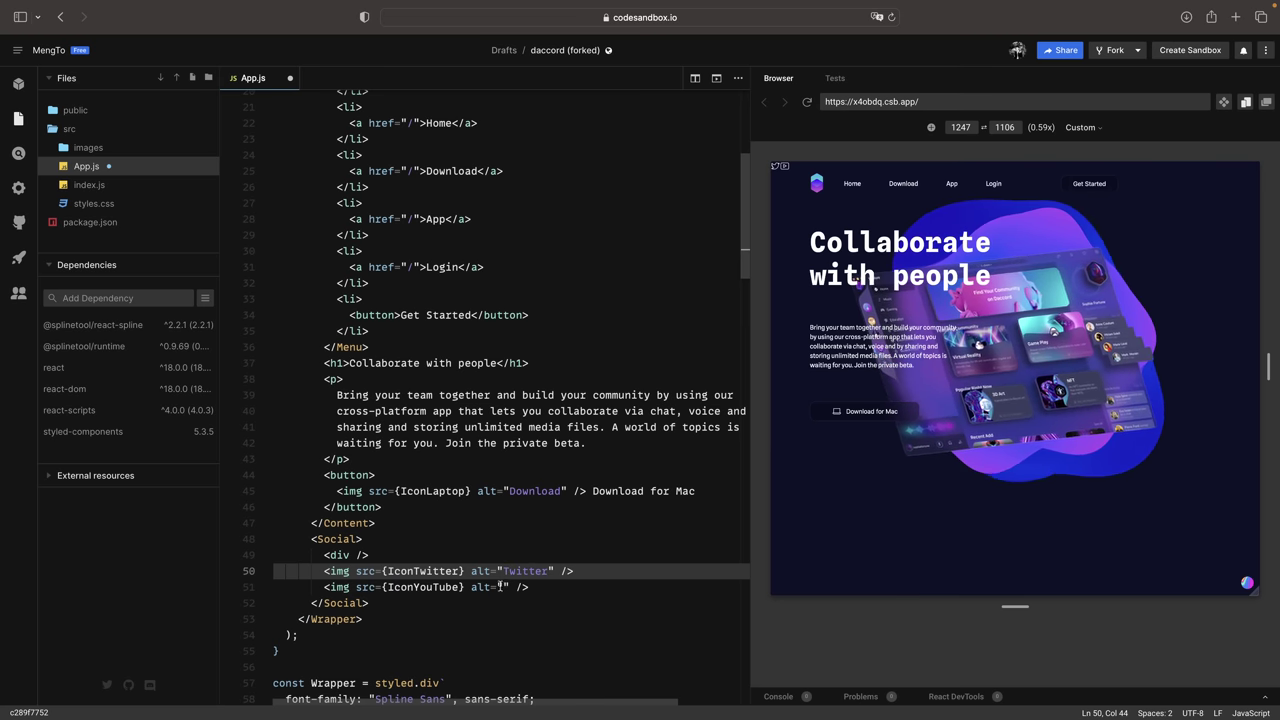
click(503, 587)
text(YouTube)
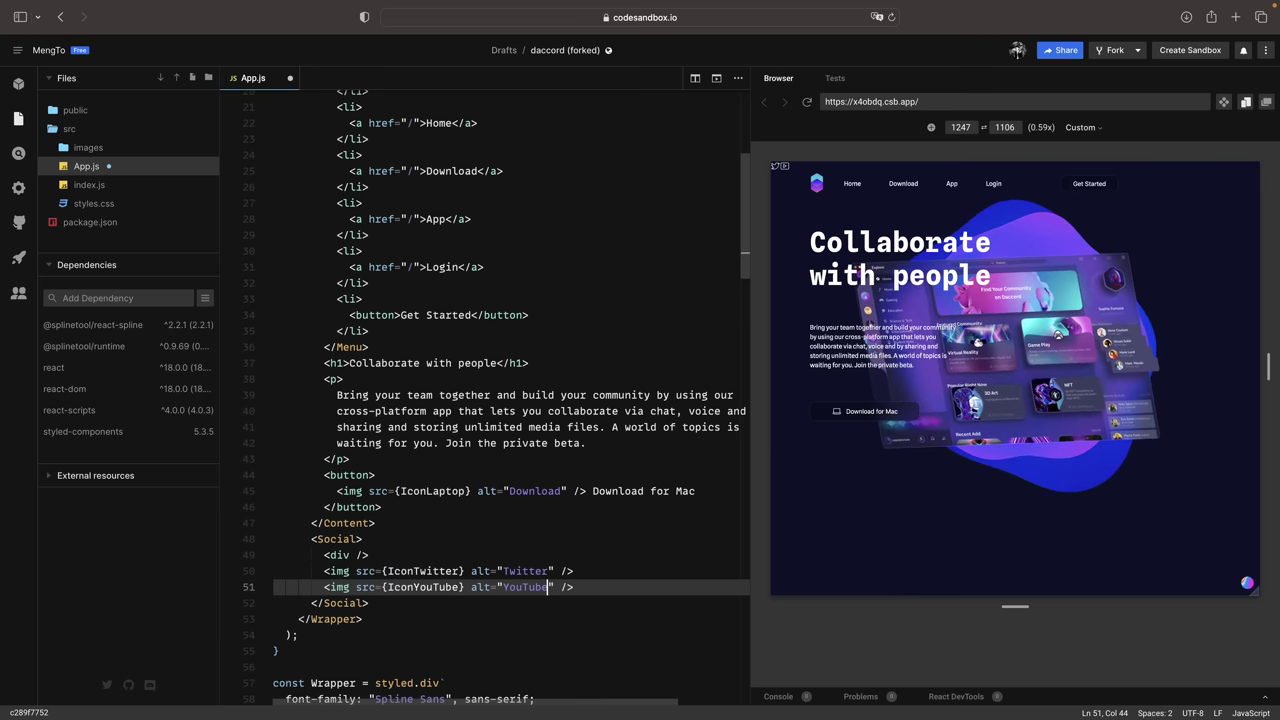
- Style the Social component with position: absolute, top: 150px, left: 30px and display: flex
scroll(633, 586, down, 20)
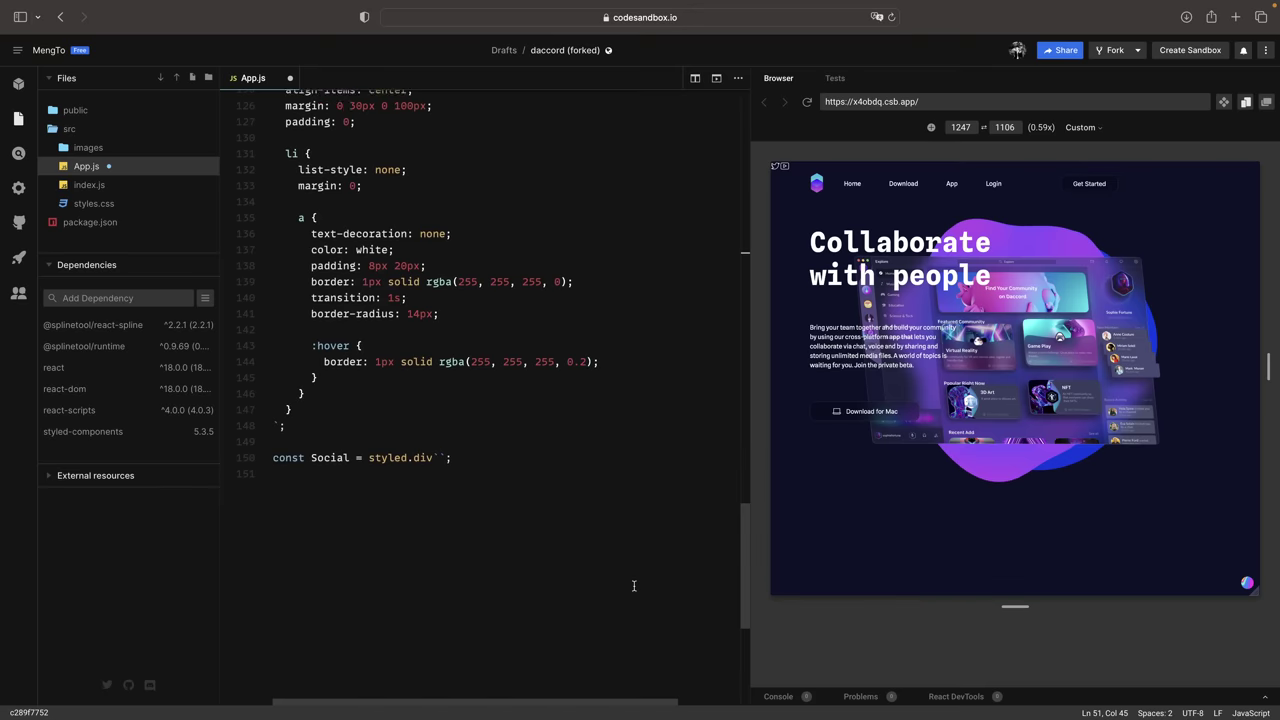
click(333, 427)
text(po)
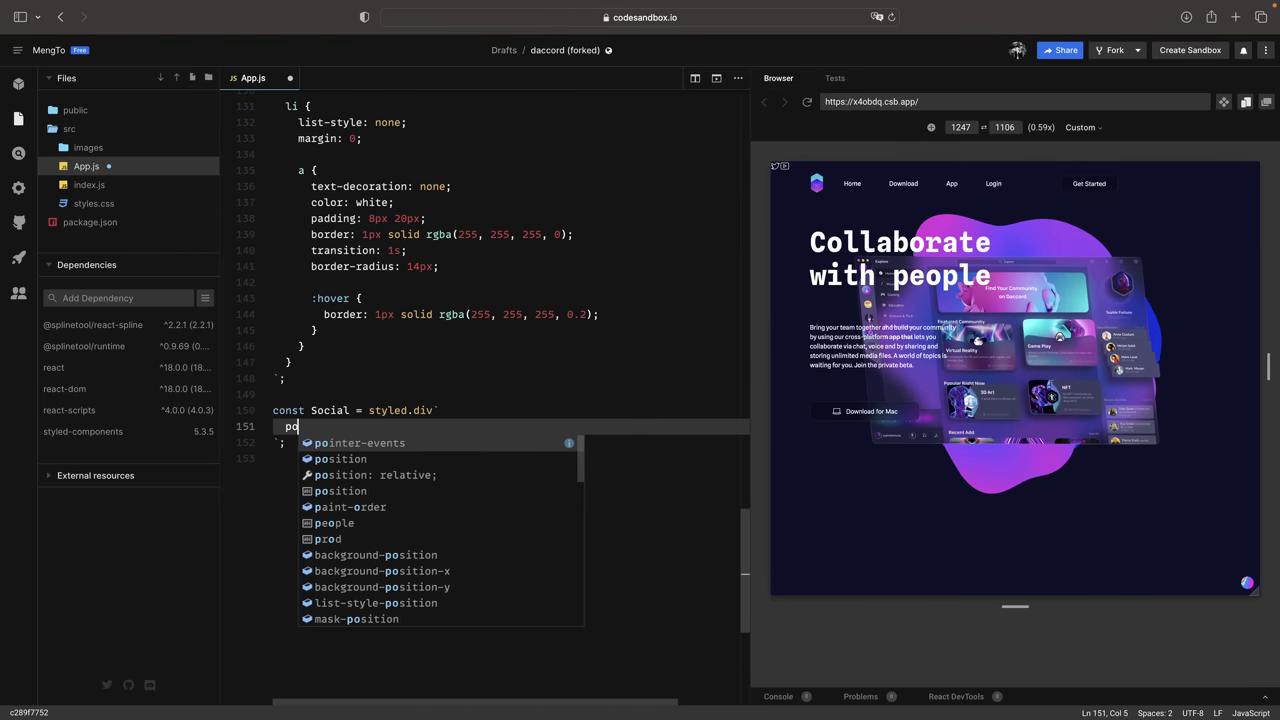
text(sition: absolute;)
key(Return)
text(top: 150px;)
key(Return)
text(left: 30px;)
key(Return)
text(display: flex;)
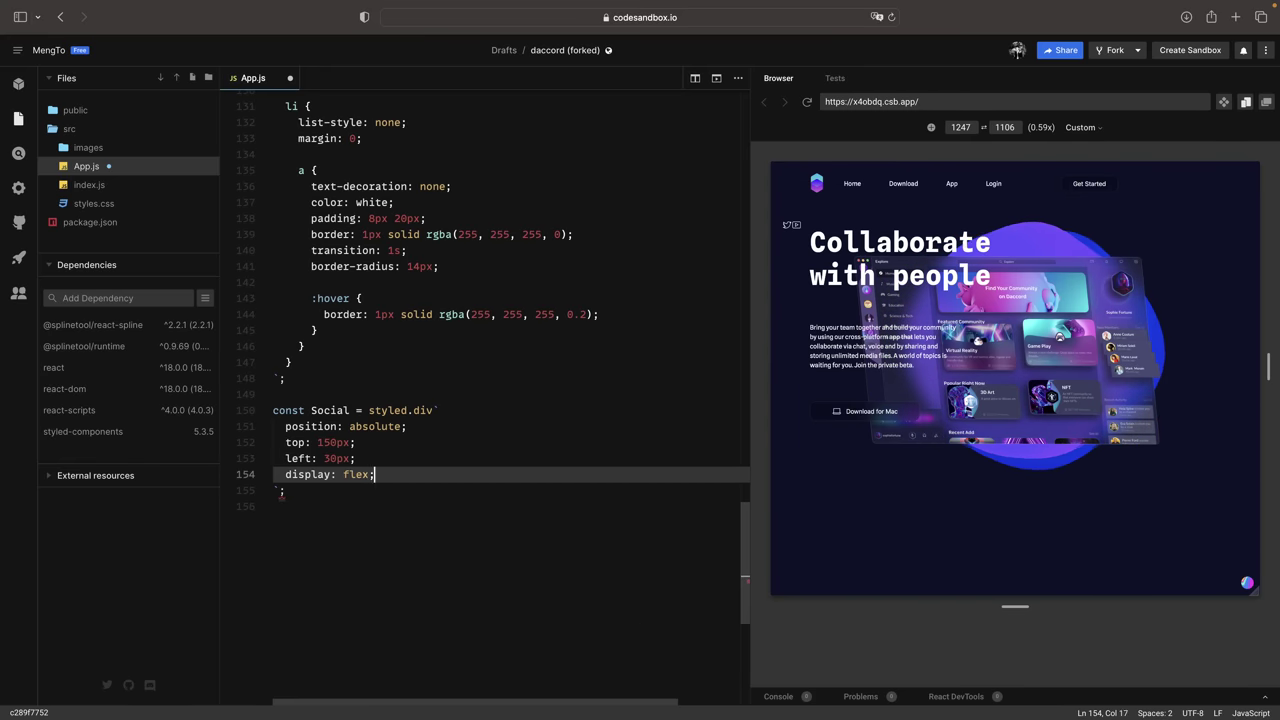
- Extend the Social styles with flex-direction: column, gap: 30px and align-items: center
key(Return)
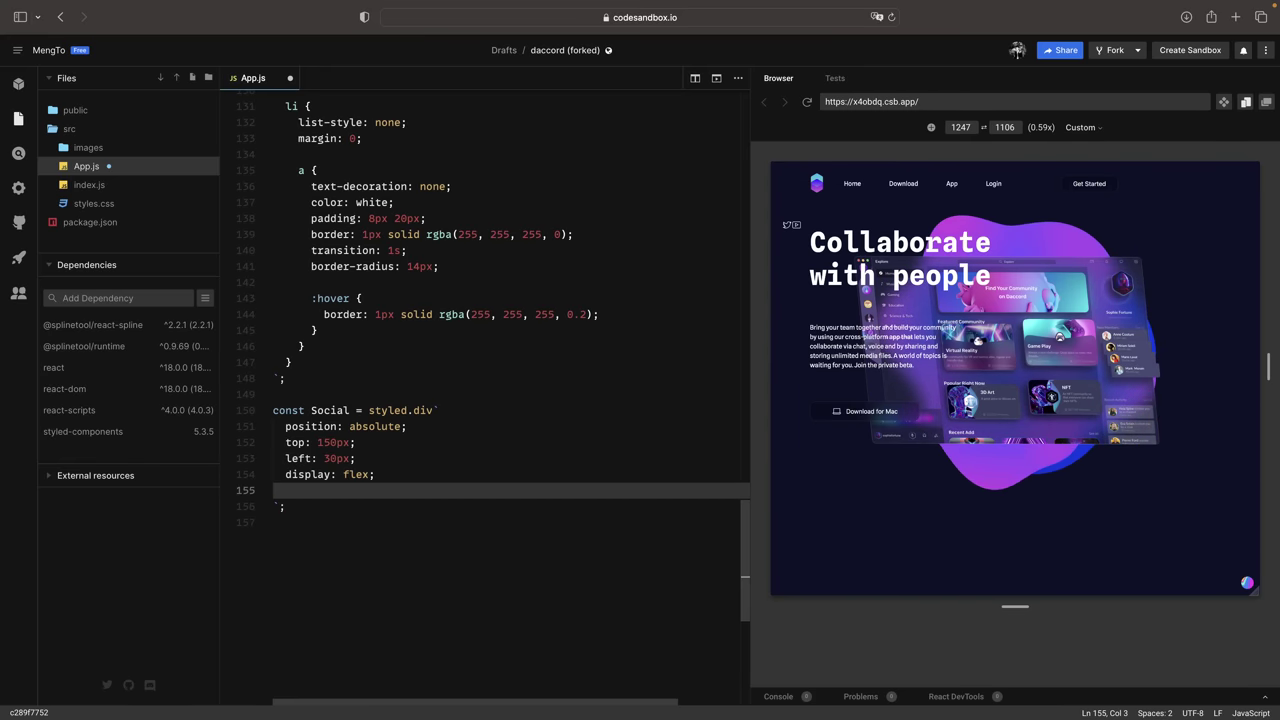
text(flex-d)
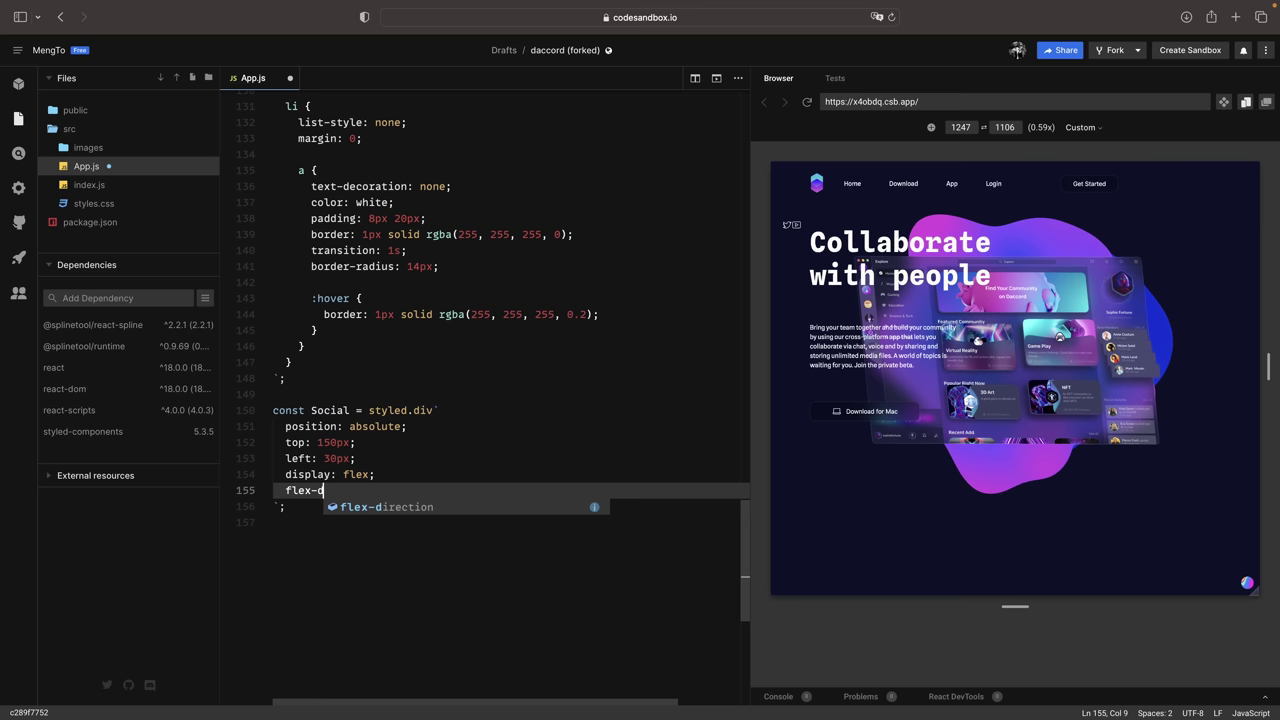
text(irection: column;)
key(Return)
text(gap: 30)
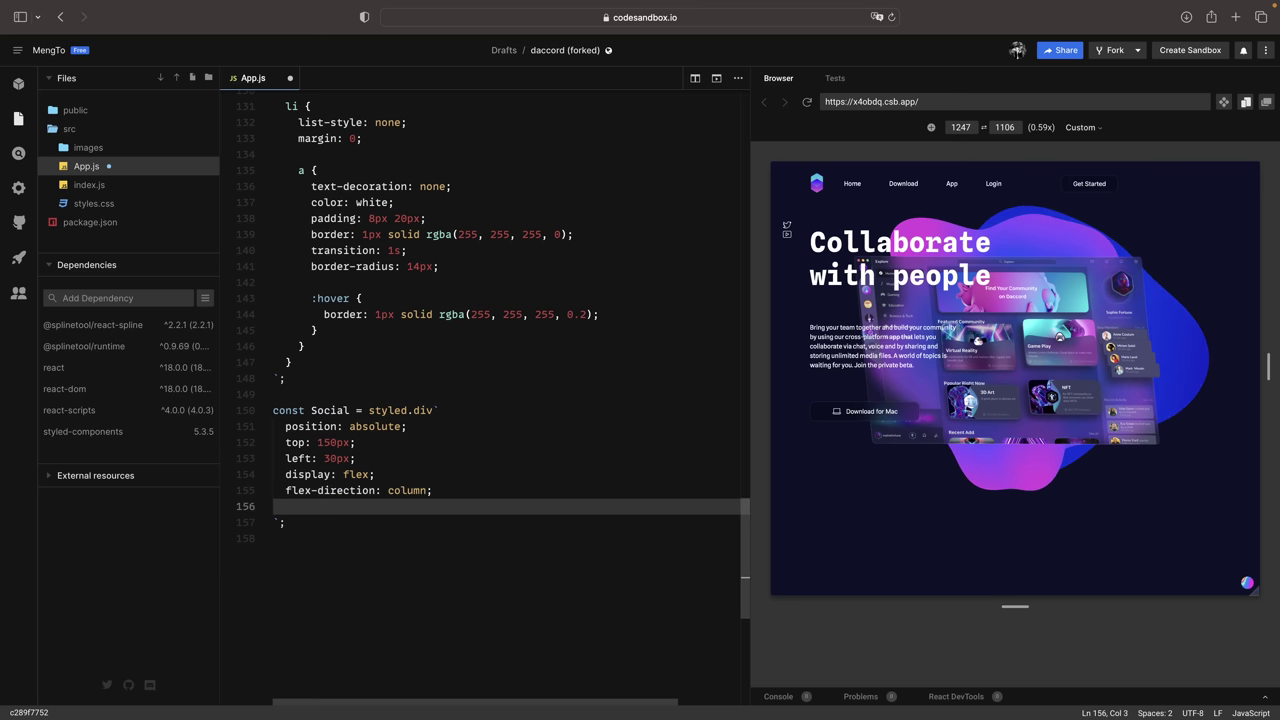
text(px;)
key(Return)
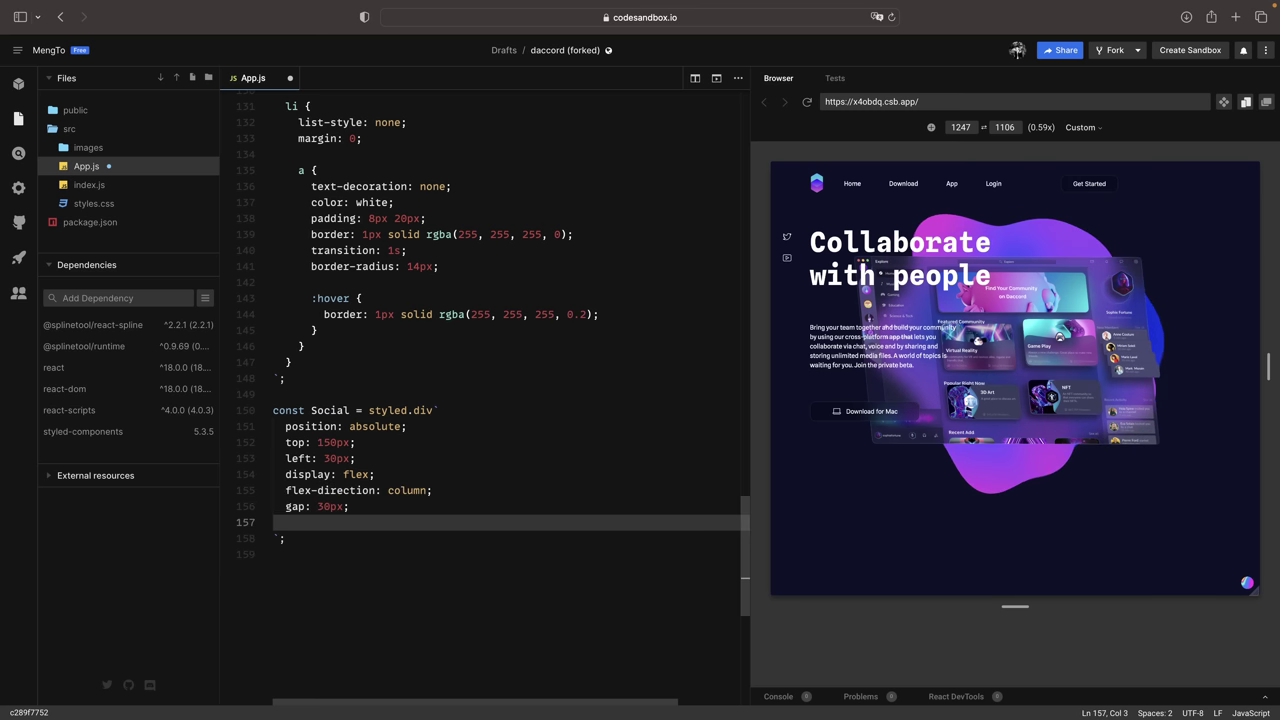
text(align-items: center;)
- Add a nested div rule to the Social component with width: 1px and height: 500px
key(Return)
key(Return)
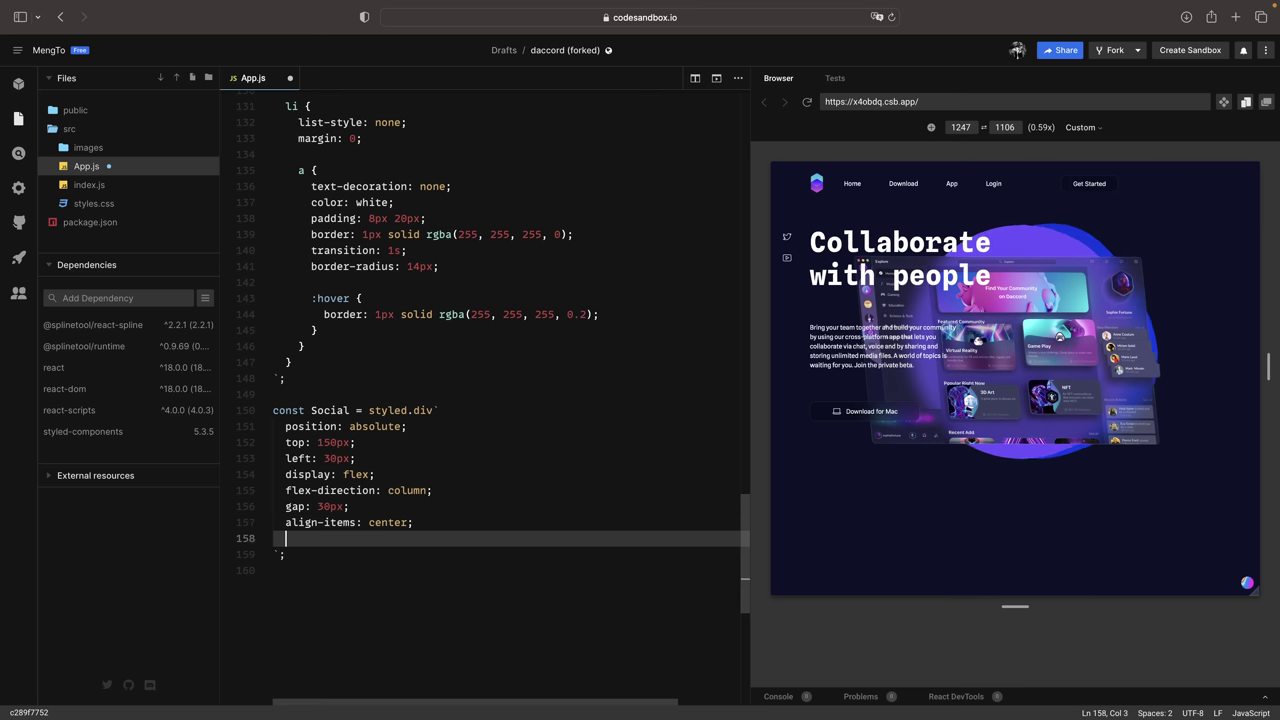
text(div {)
key(Return)
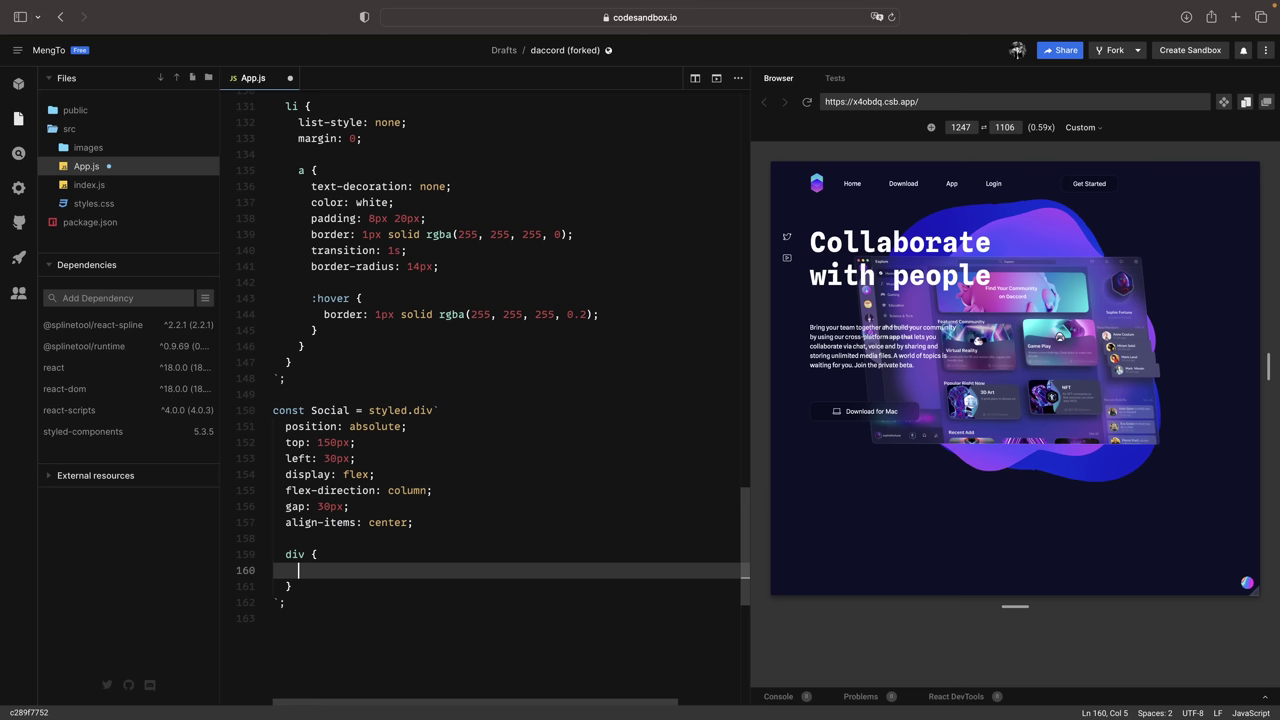
text(width: 1px;)
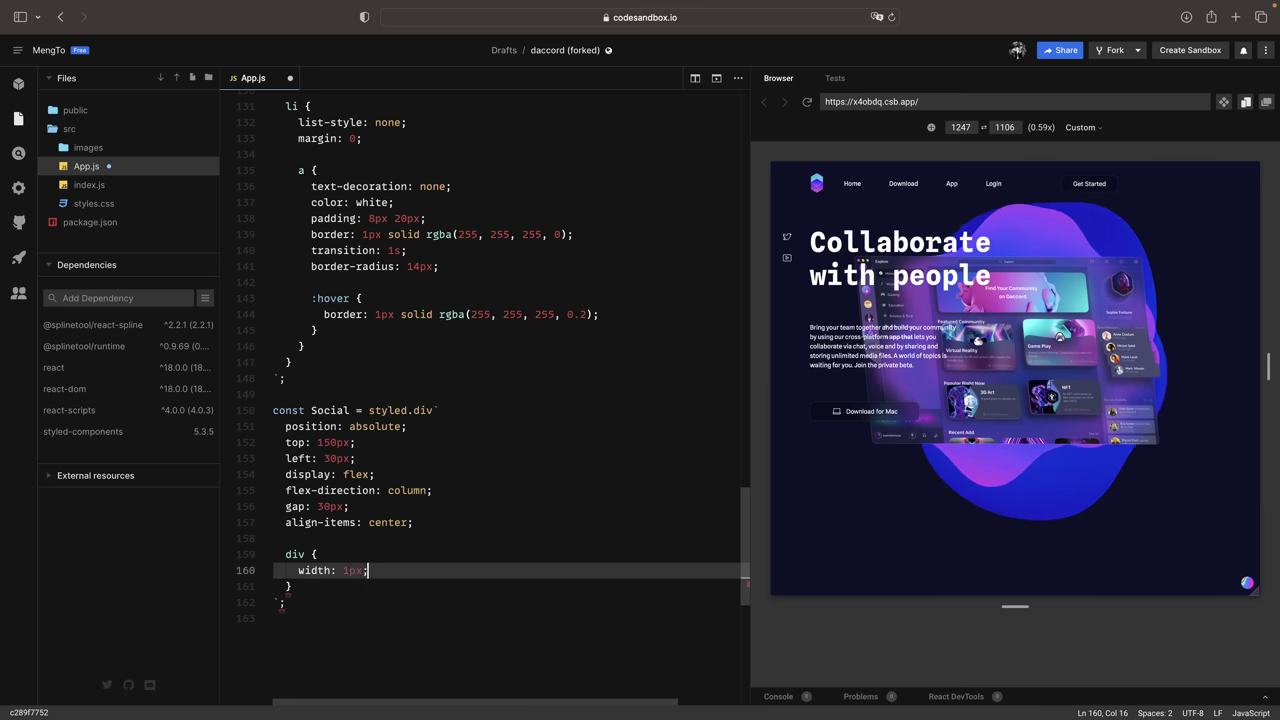
key(Return)
text(height: 500px;)
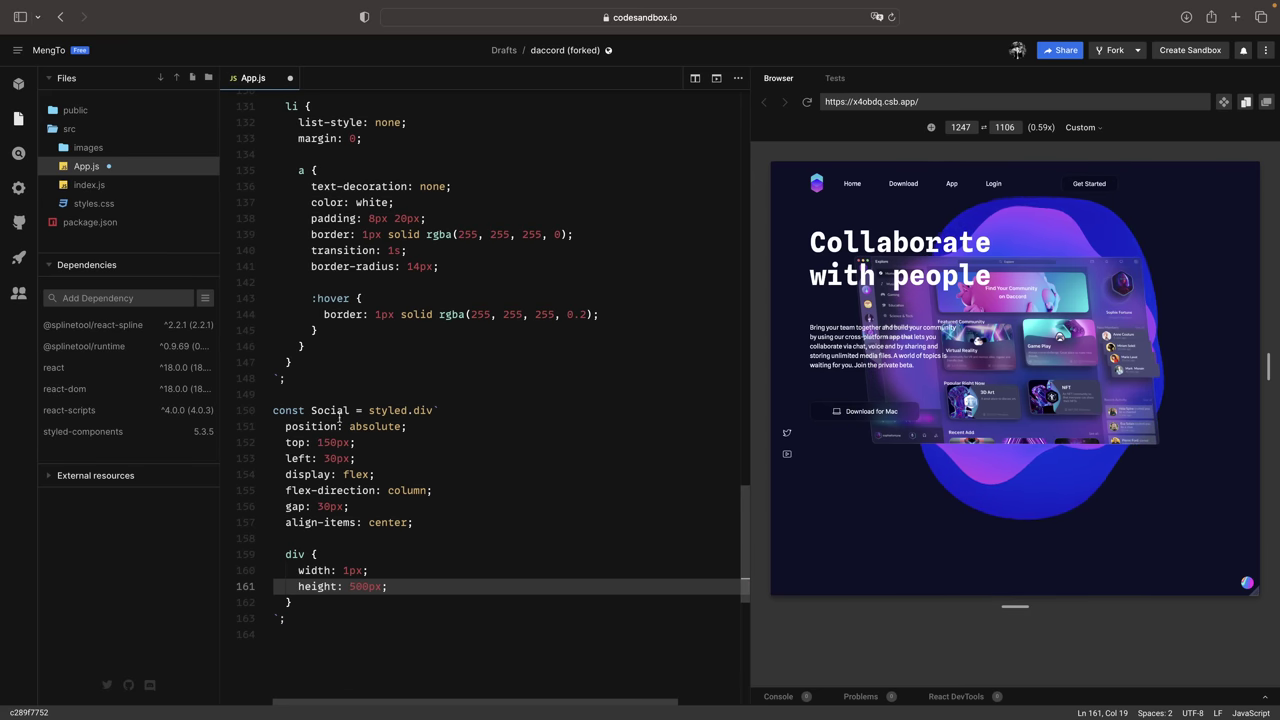
- Switch to the Figma design and copy the vertical line's linear-gradient background declaration from its CSS code
key(ctrl+Left)
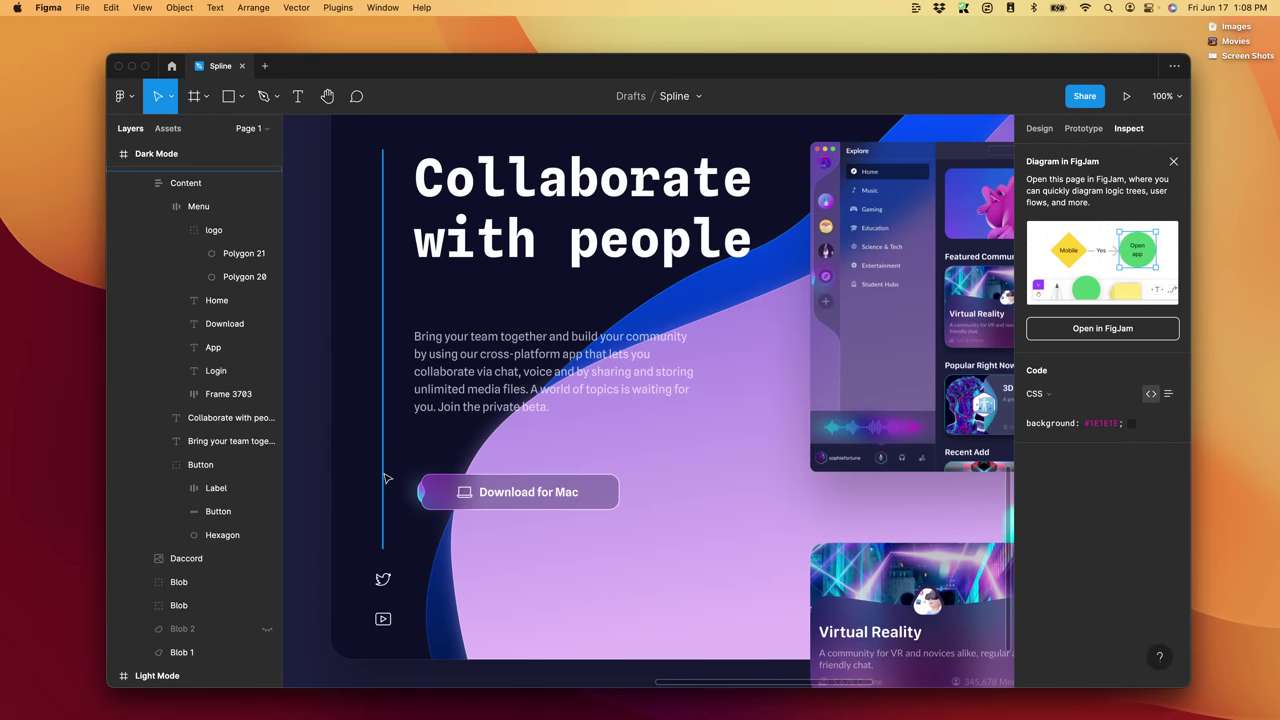
click(383, 479)
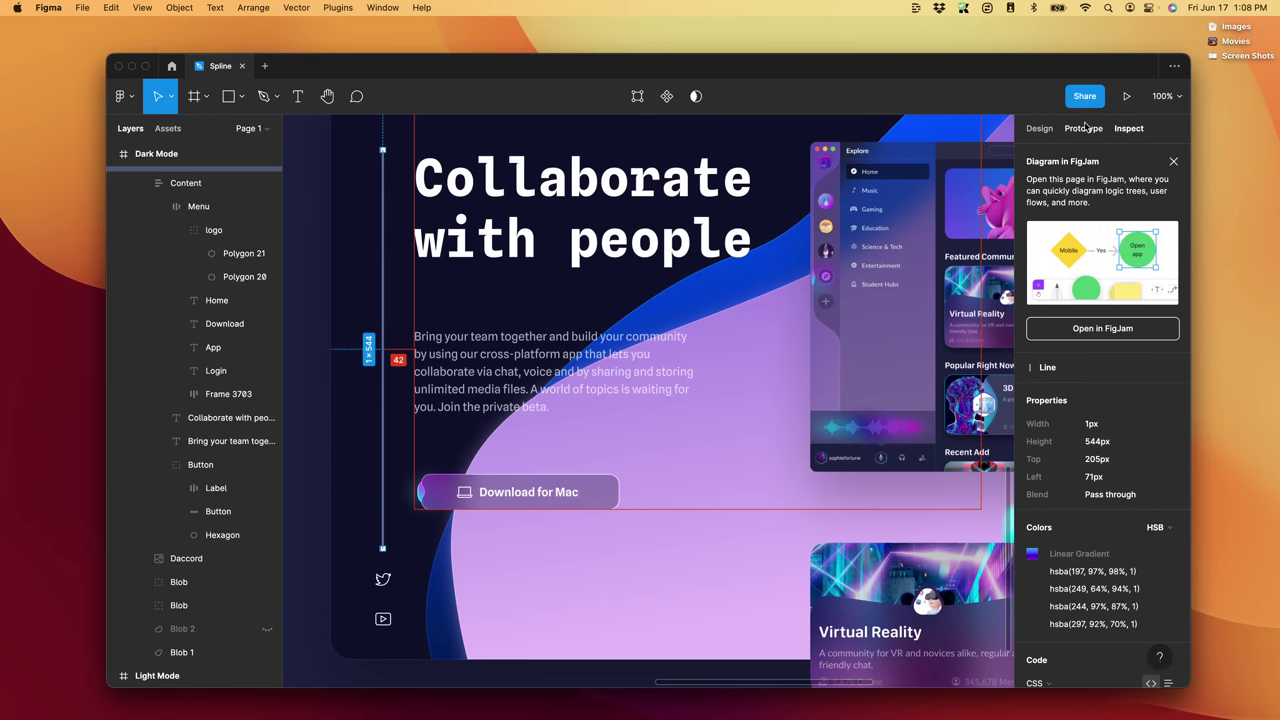
scroll(1060, 540, down, 5)
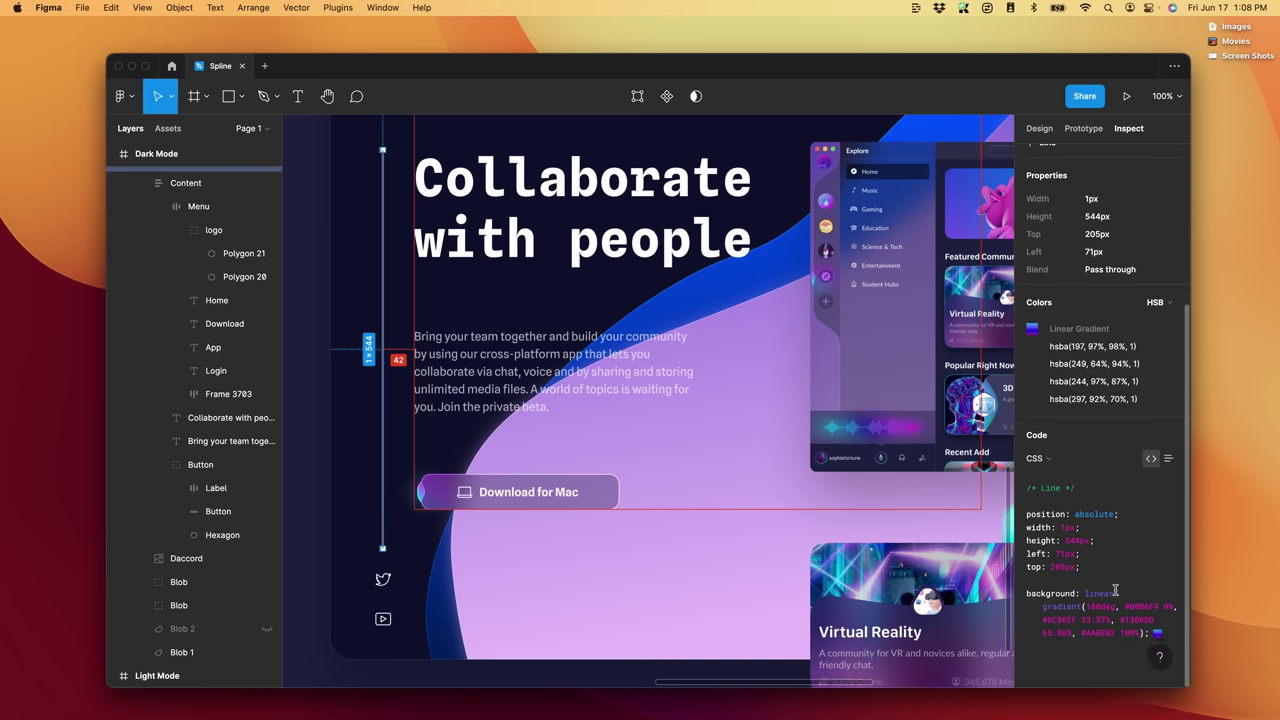
drag(1027, 593, 1150, 634)
key(super+c)
- Return to CodeSandbox, add the copied linear-gradient background to Social's nested div rule and save App.js
key(ctrl+Right)
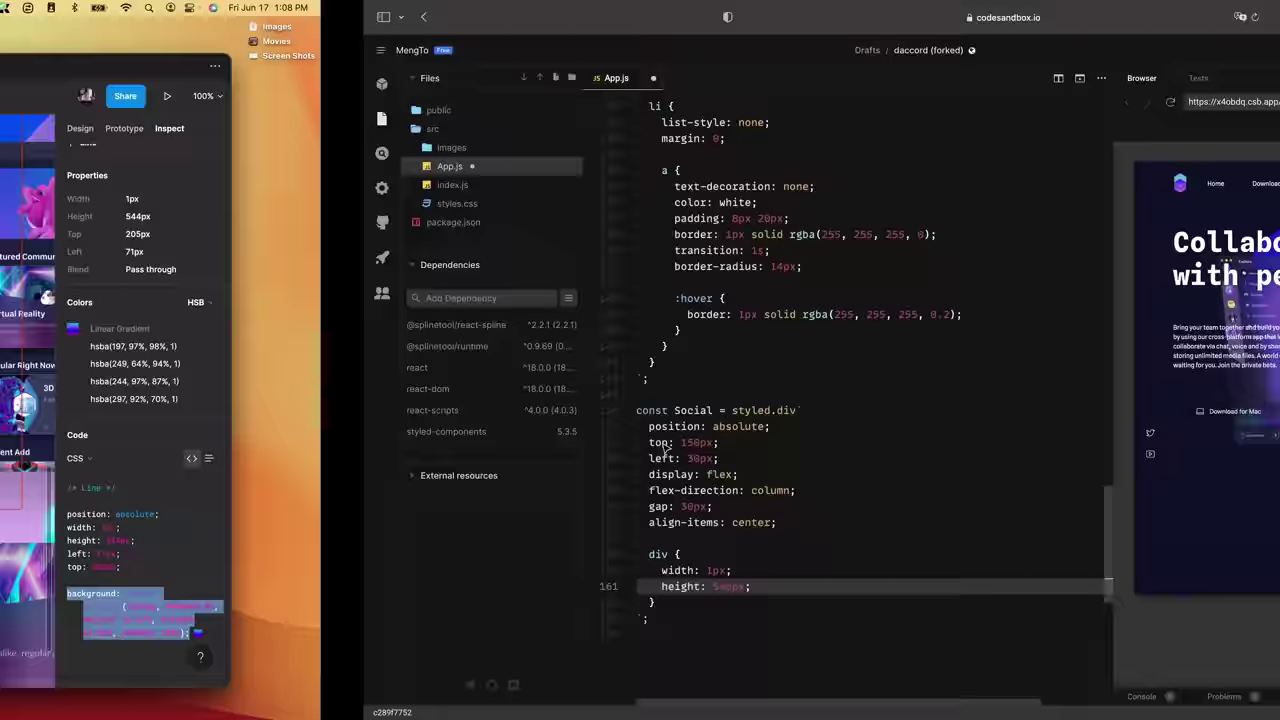
key(Return)
key(super+v)
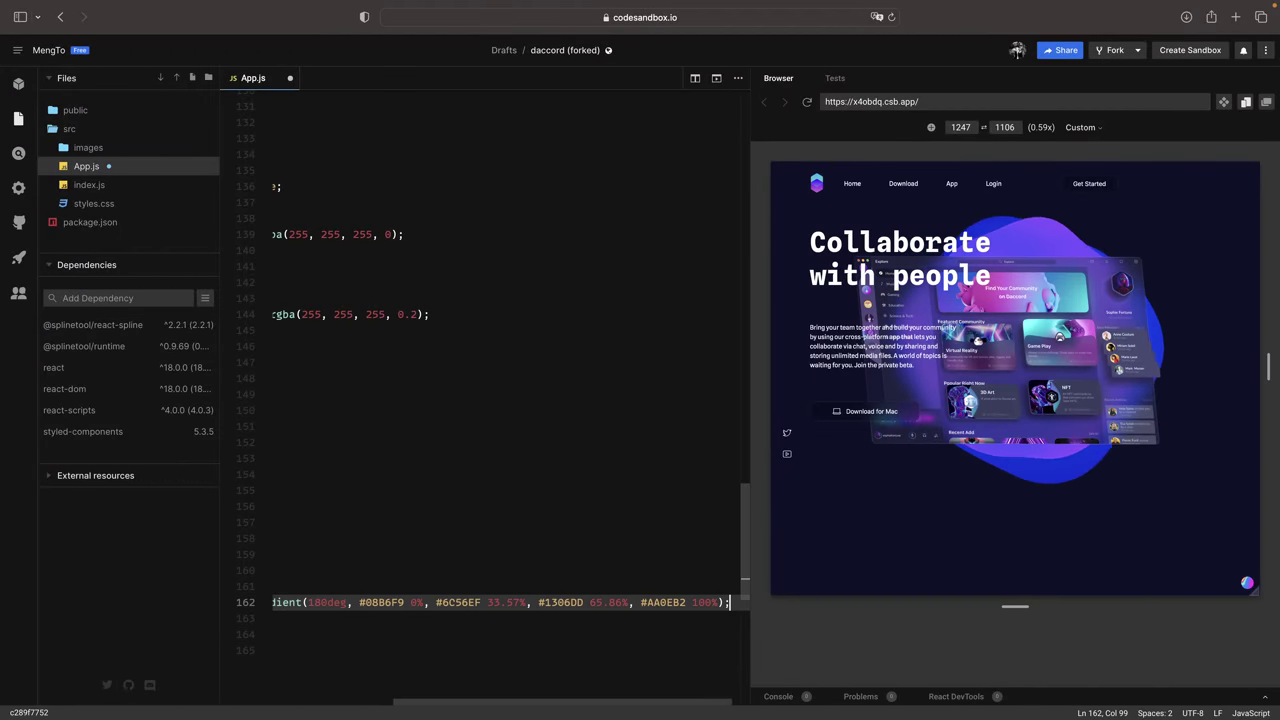
key(super+s)
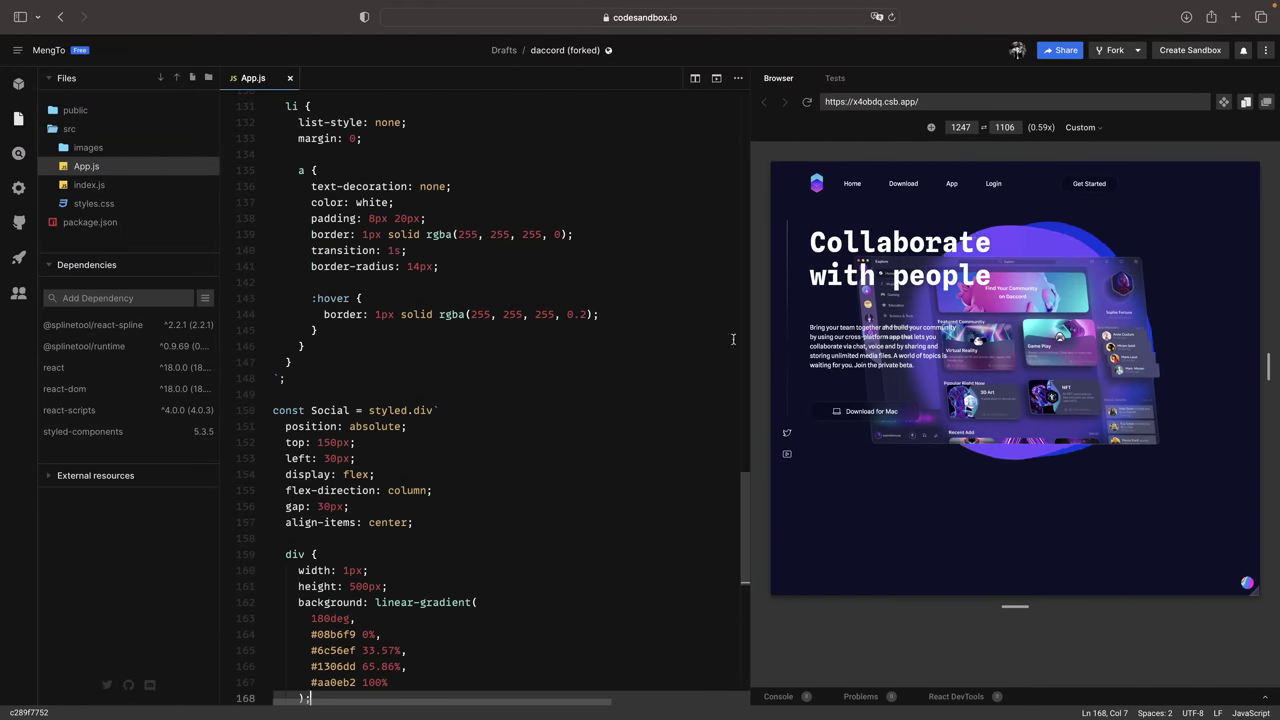
- Add a media query for max-width: 1024px inside the Wrapper's .spline rule, below right: 0
scroll(597, 505, down, 3)
scroll(597, 505, down, 3)
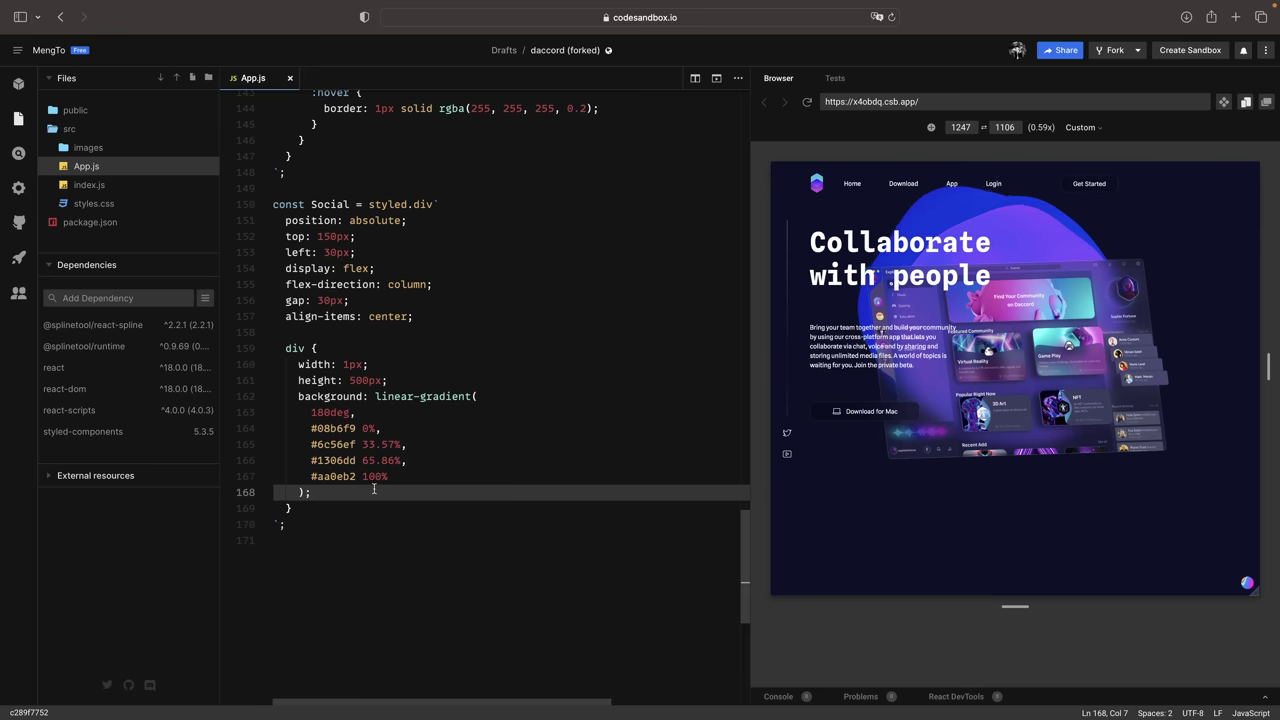
scroll(374, 488, down, 3)
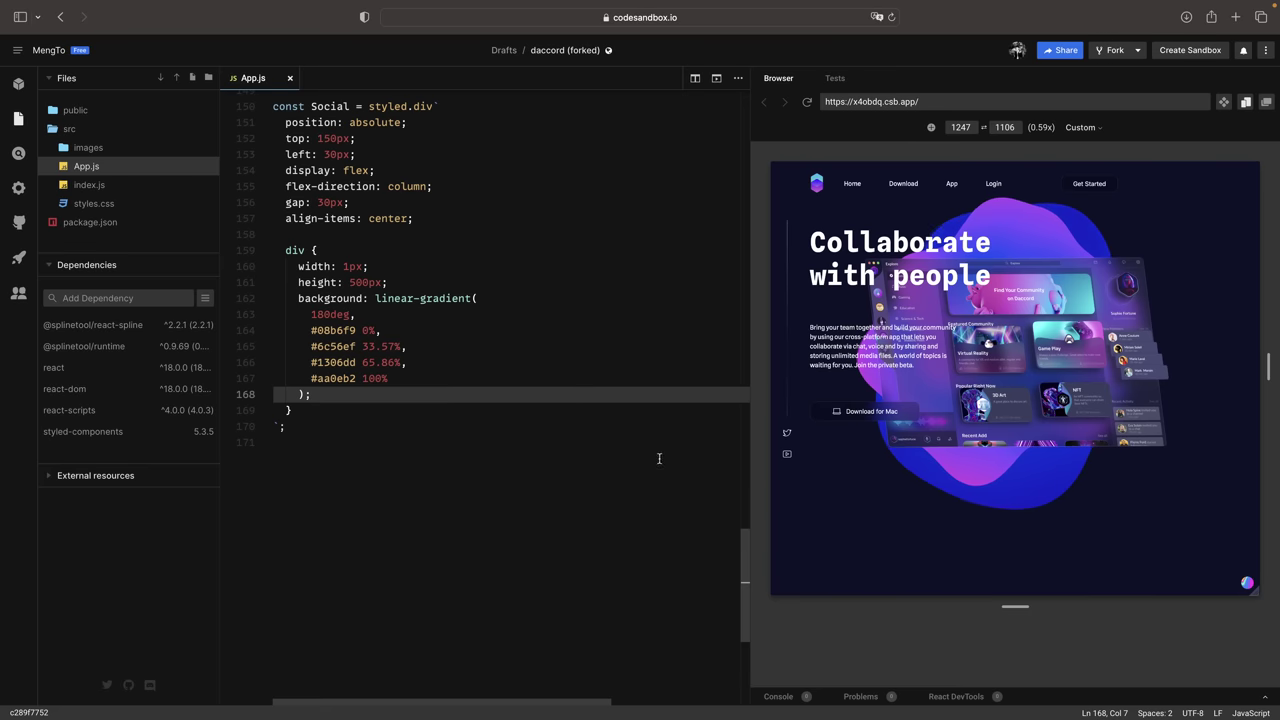
scroll(596, 397, up, 12)
scroll(596, 397, up, 8)
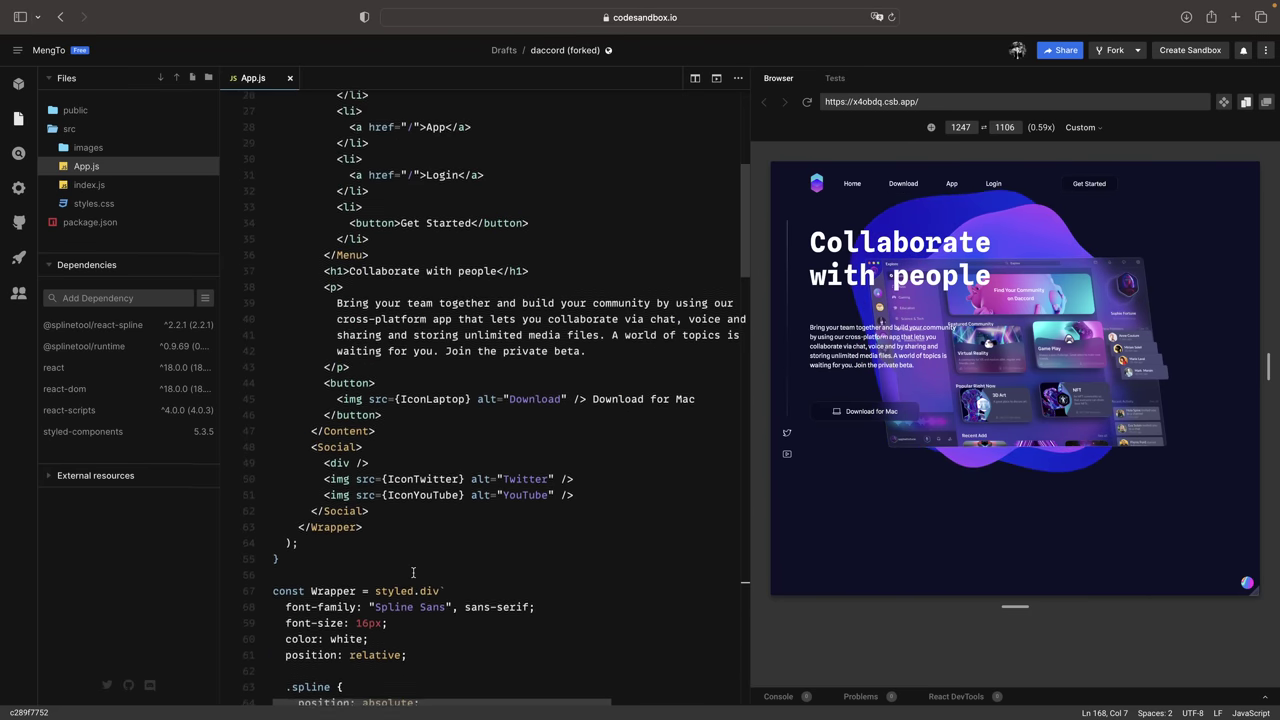
scroll(413, 572, down, 5)
click(436, 432)
key(Return)
key(Return)
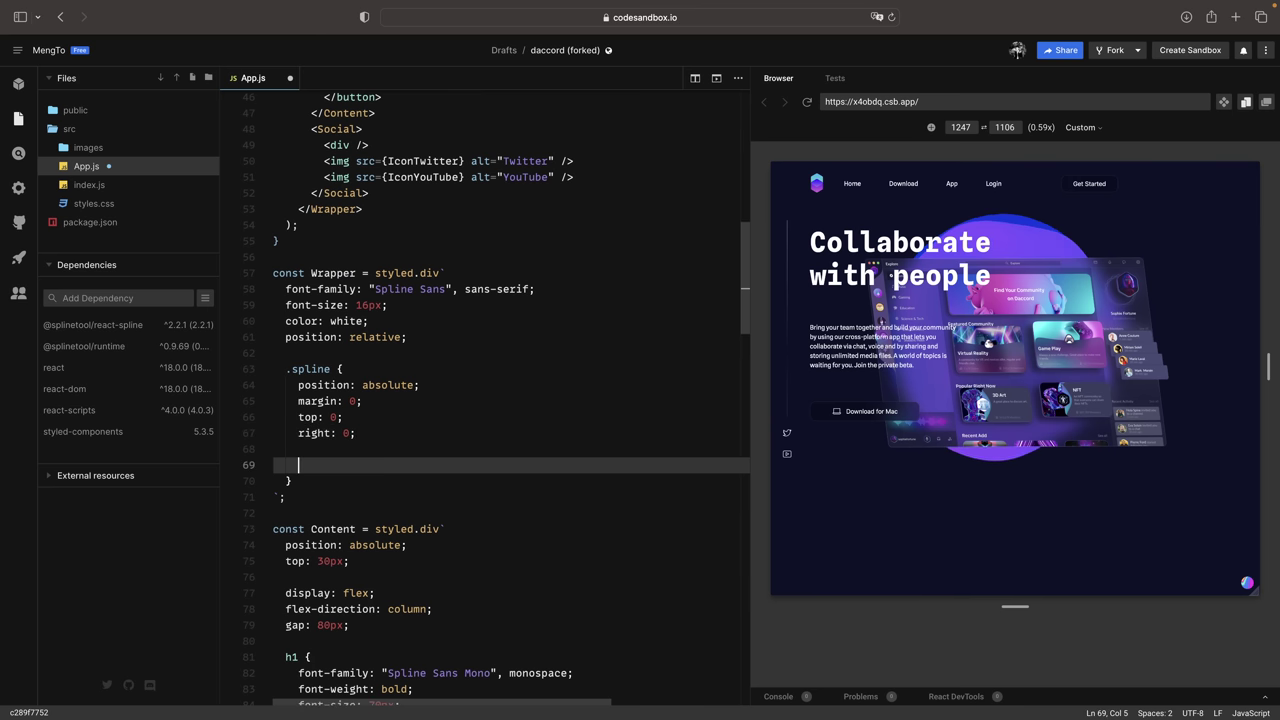
text(@media)
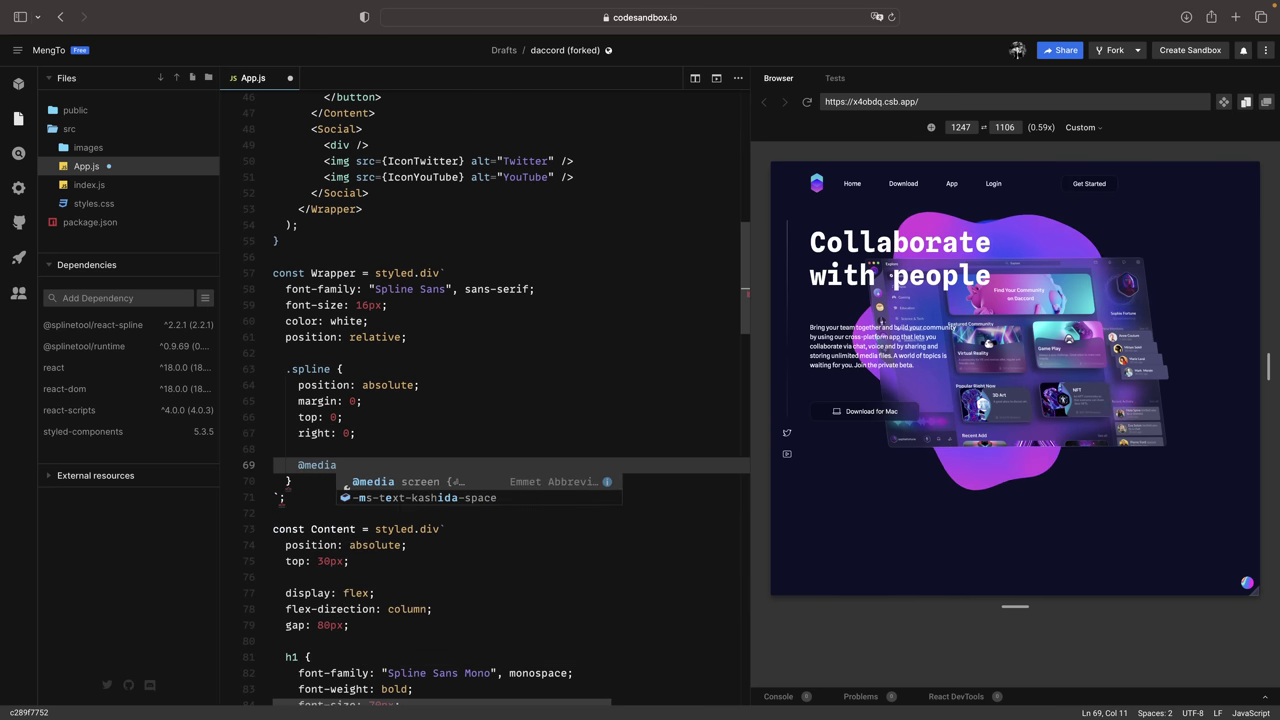
text( (max-wi)
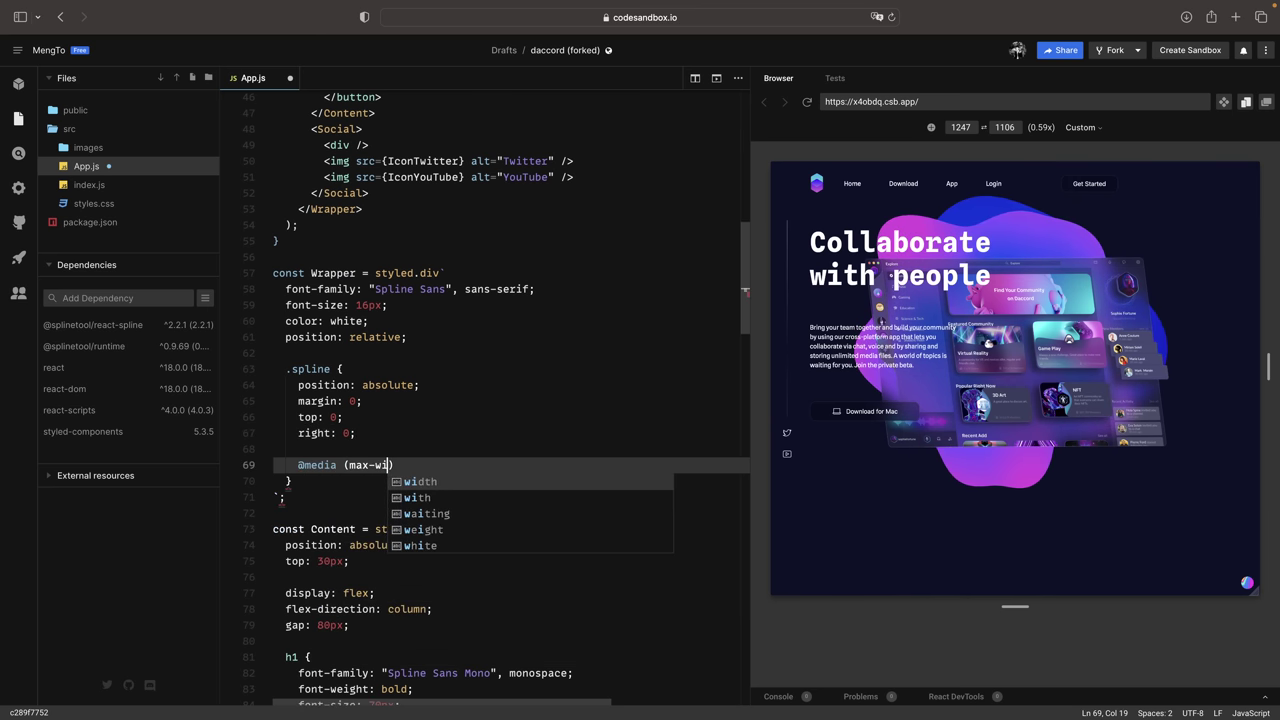
text(dth: 1024)
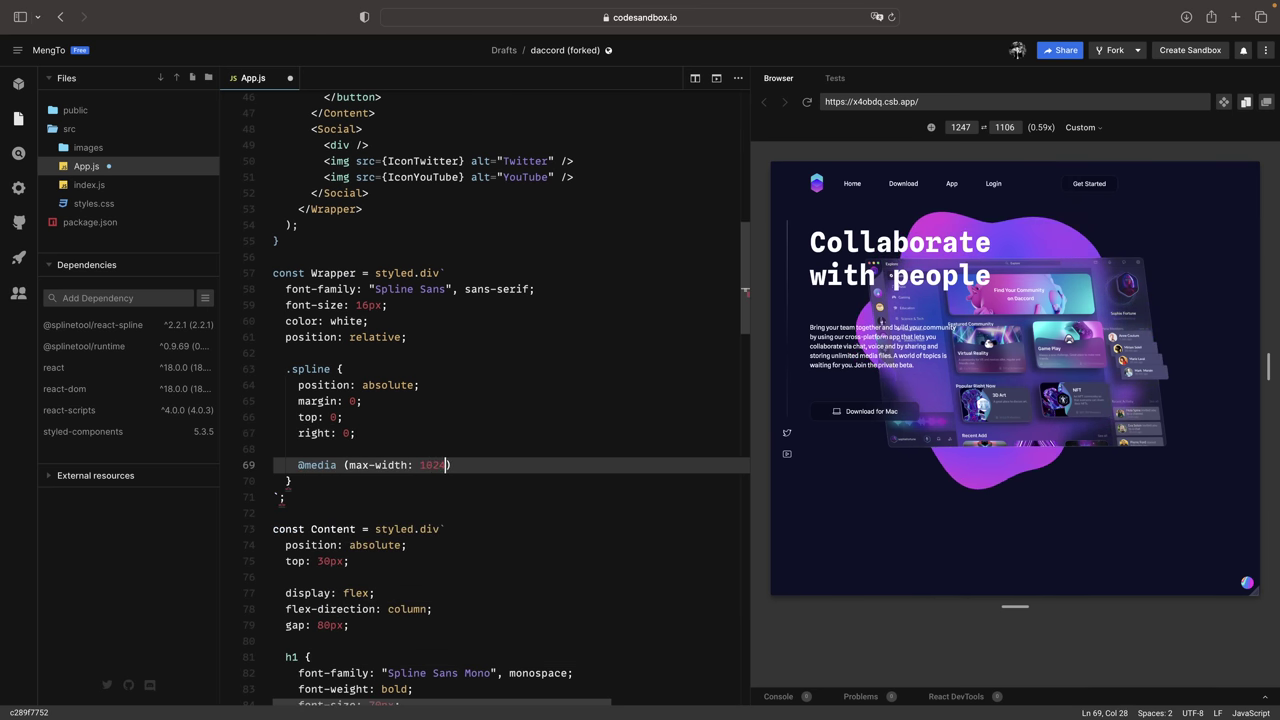
text(px) {)
key(Return)
- Set the 1024px media query's transform to scale(0.8) translateX(200px) and save the file
text(transform: scale)
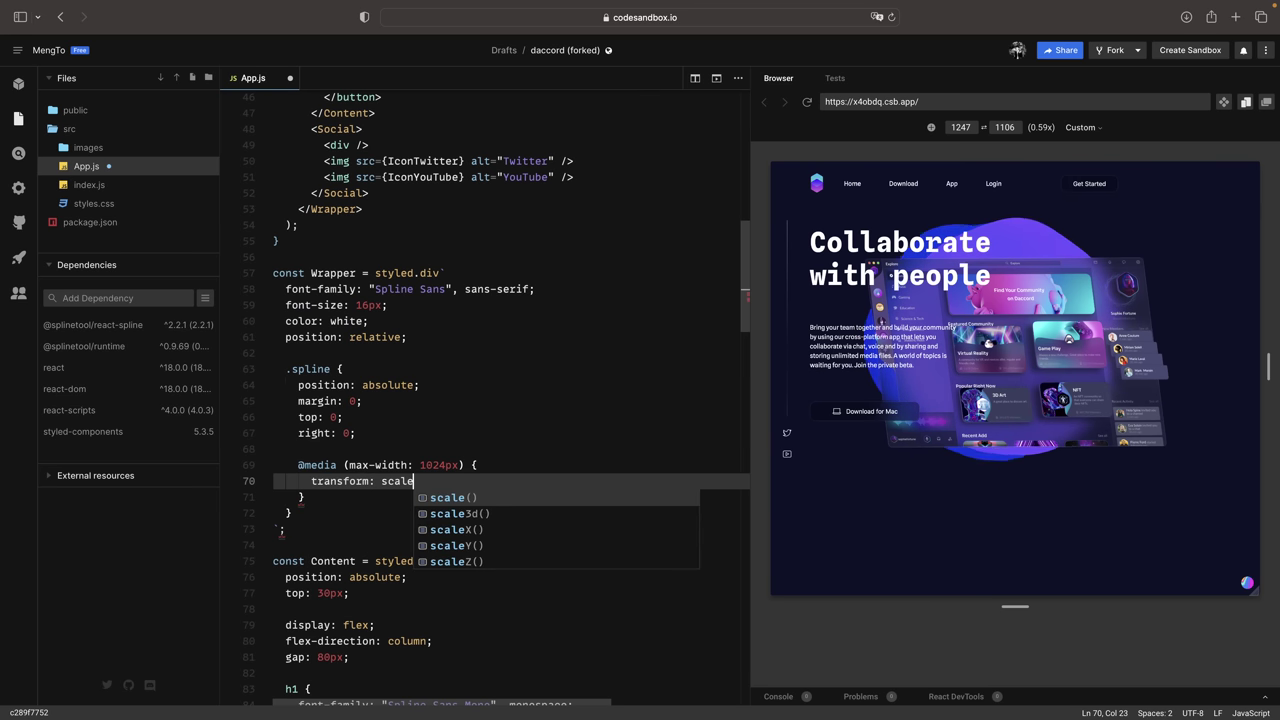
text((0.)
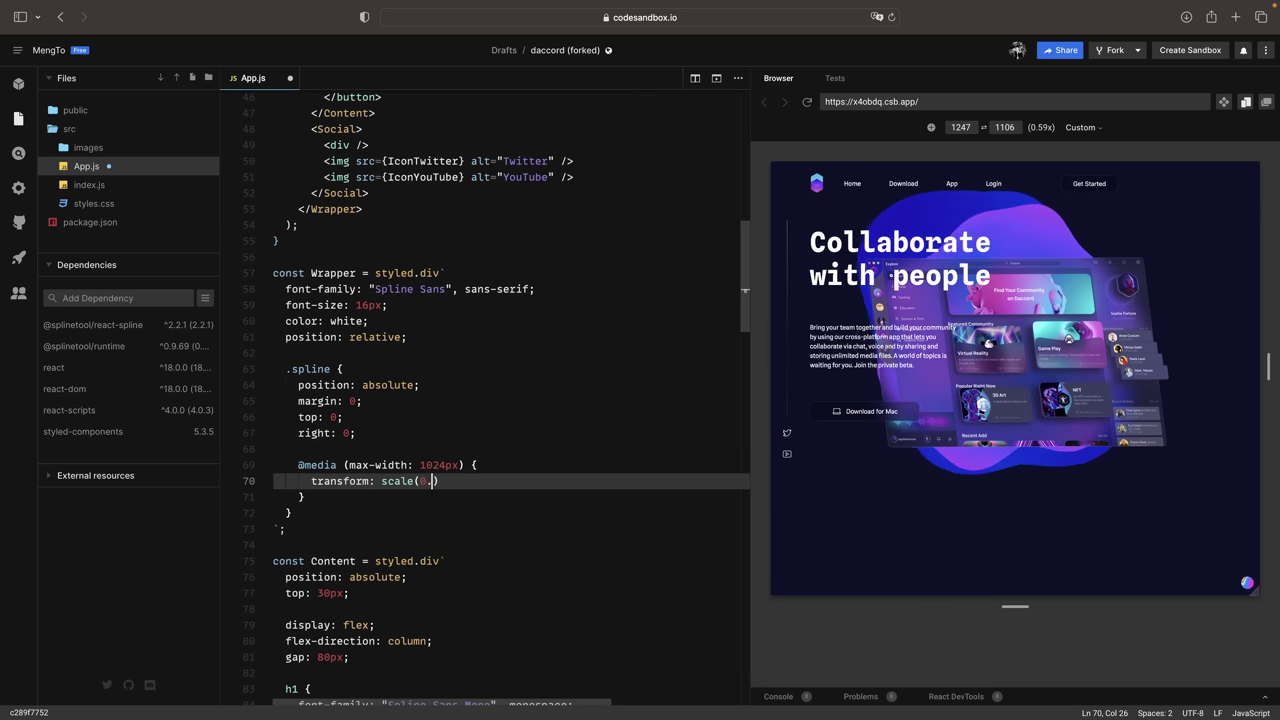
text(8) translate)
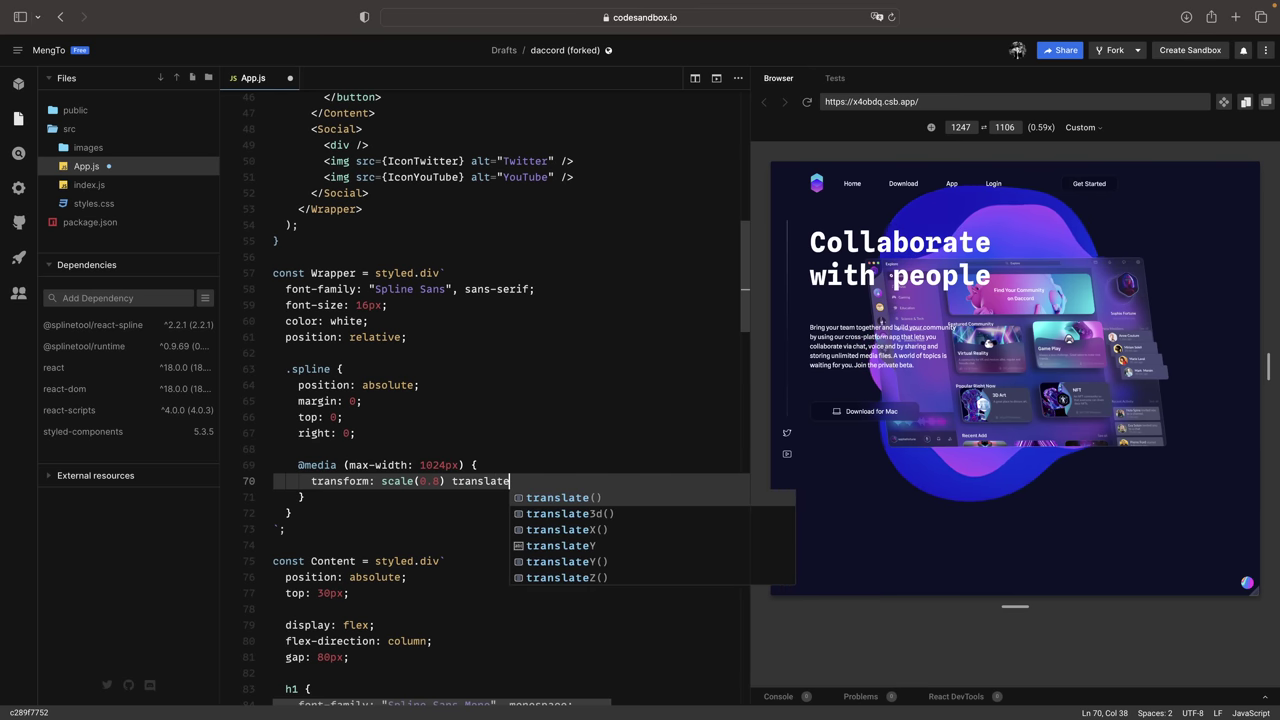
text(X)
key(Return)
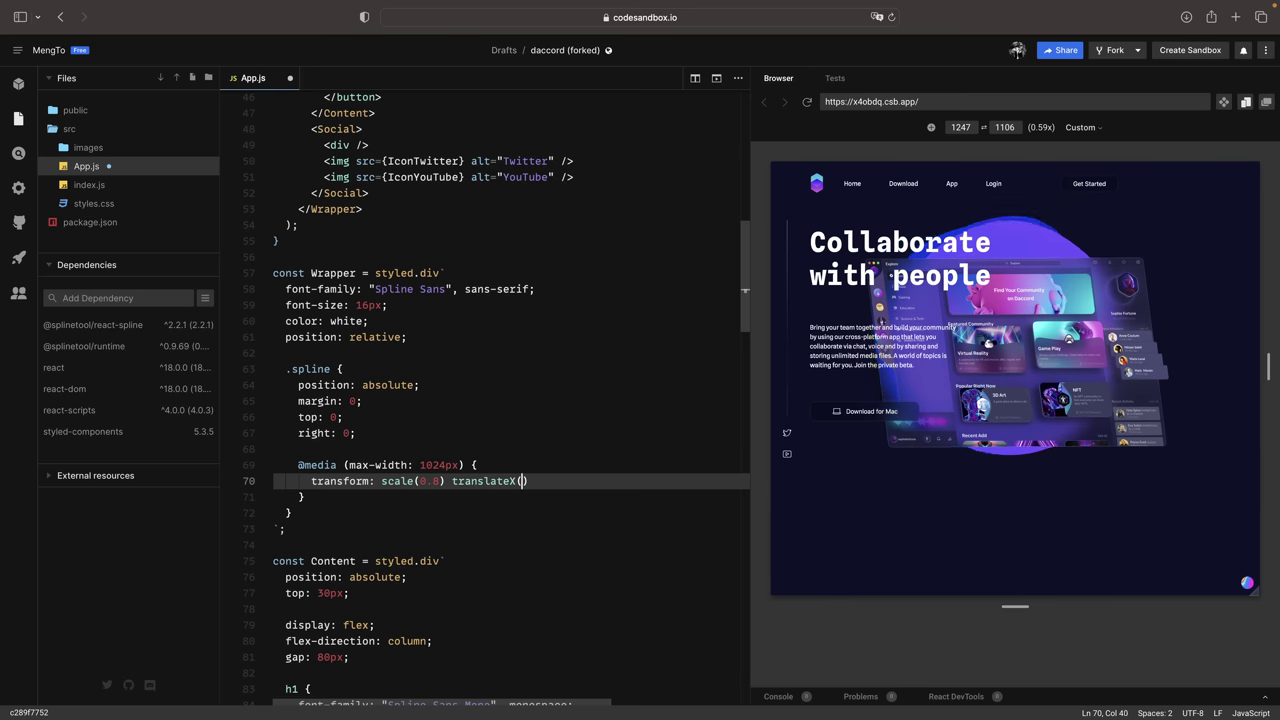
text(200px);)
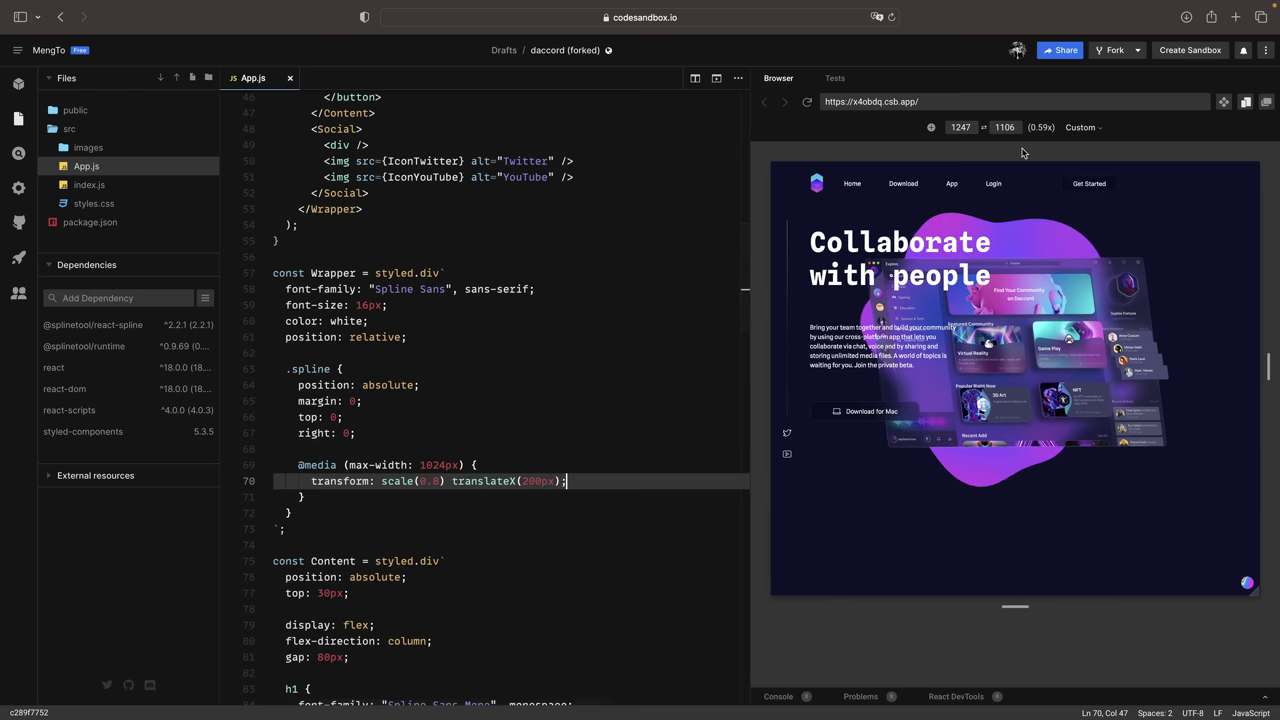
- Resize the browser preview to about 946 by 1119 pixels to check the 1024px breakpoint
drag(1258, 596, 1222, 594)
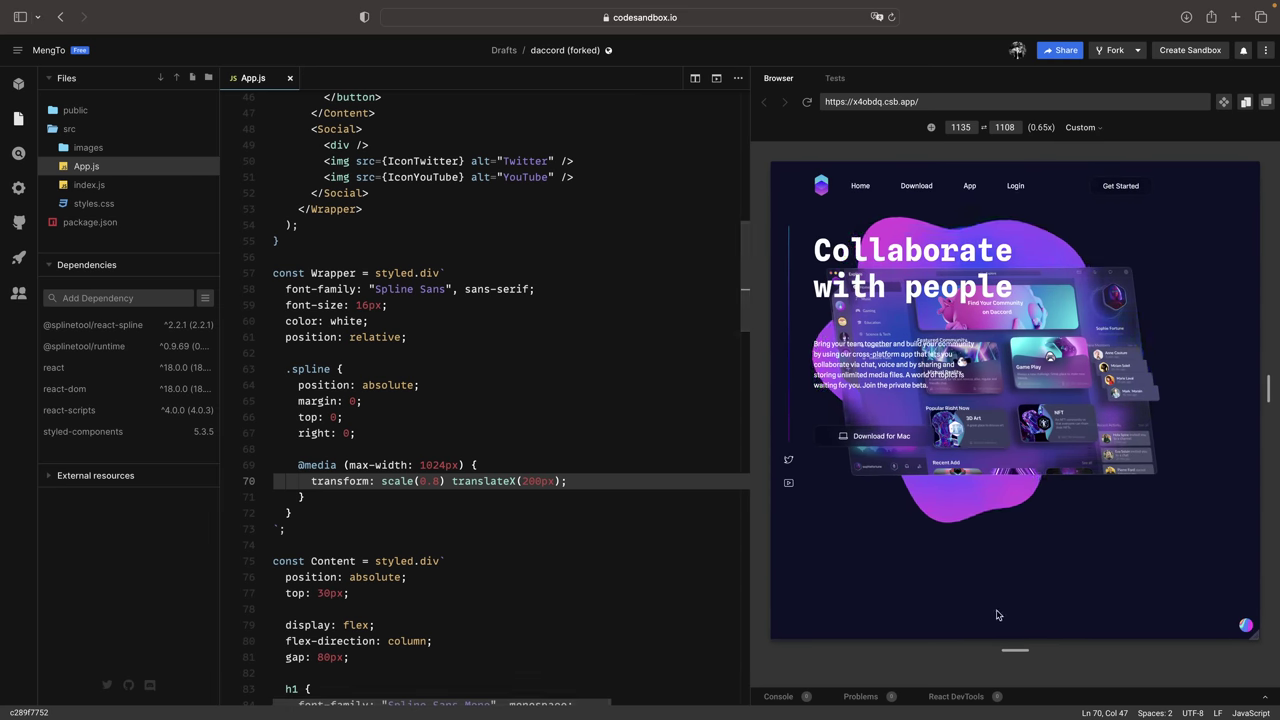
drag(1258, 635, 1228, 664)
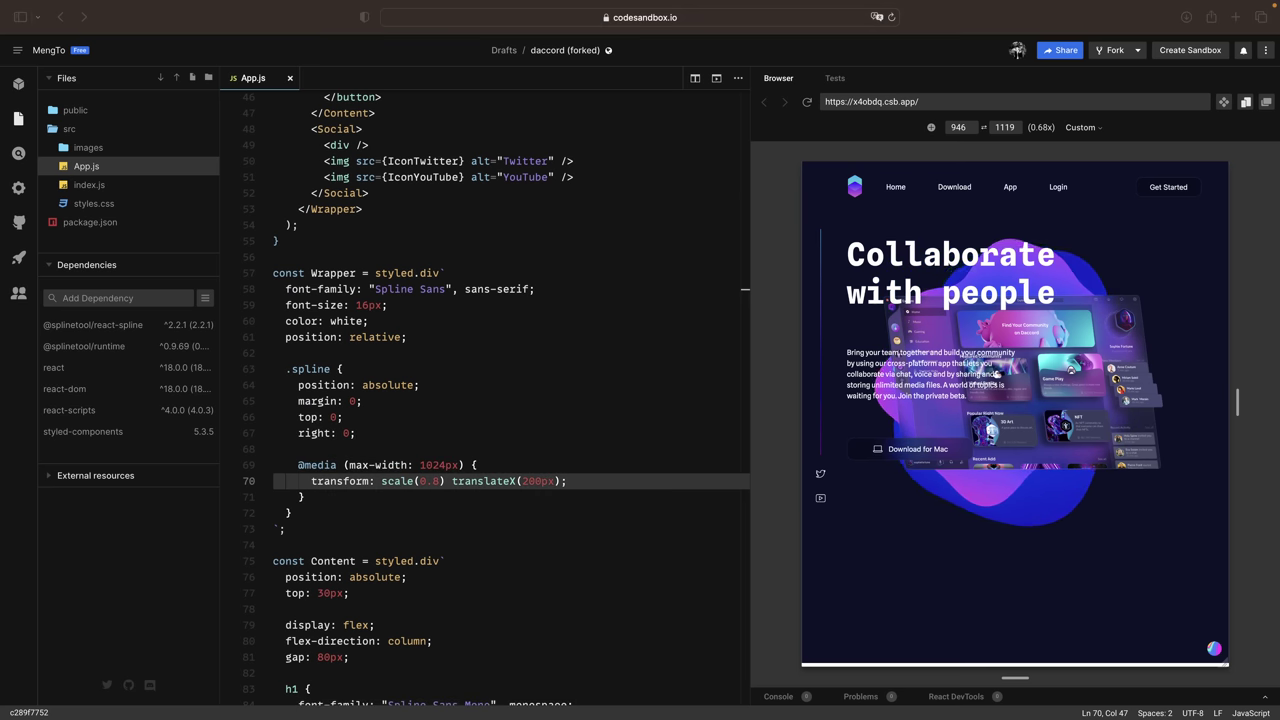
- Add .spline media queries: 800px with scale(0.7) translateX(600px); 600px with scale(0.5) translateX(-100px), right: auto, left: 50%, margin-left: -600px; and 375px with scale(0.45) translateX(-50px)
key(Down)
text(@media (max-width: 800px) { transform: scale(0.7) translateX(600px); } @media (max-width: 600px) { transform: scale(0.5) translateX(-100px); right: auto; left: 50%; margin-left: -600px; } @media (max-width: 375px) { transform: scale(0.45) translateX(-50px); })
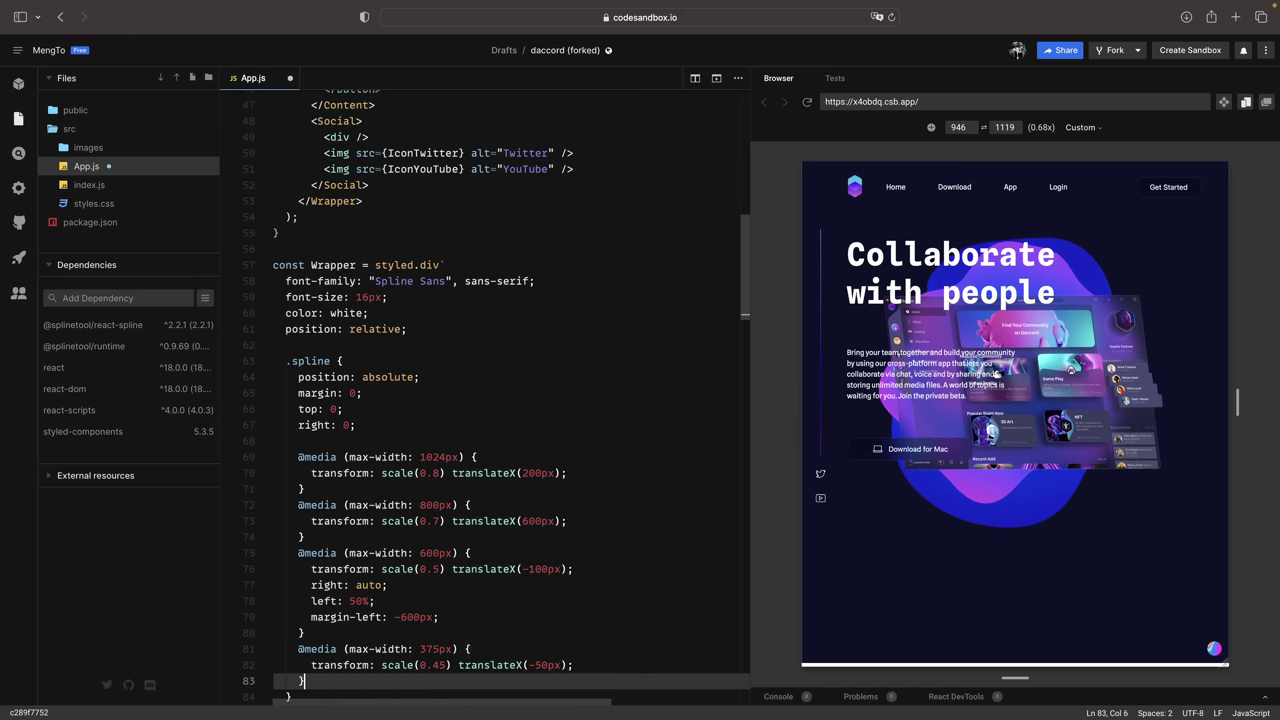
- Review the transforms and position overrides in the .spline media queries for 800px, 600px and 375px
scroll(375, 503, down, 3)
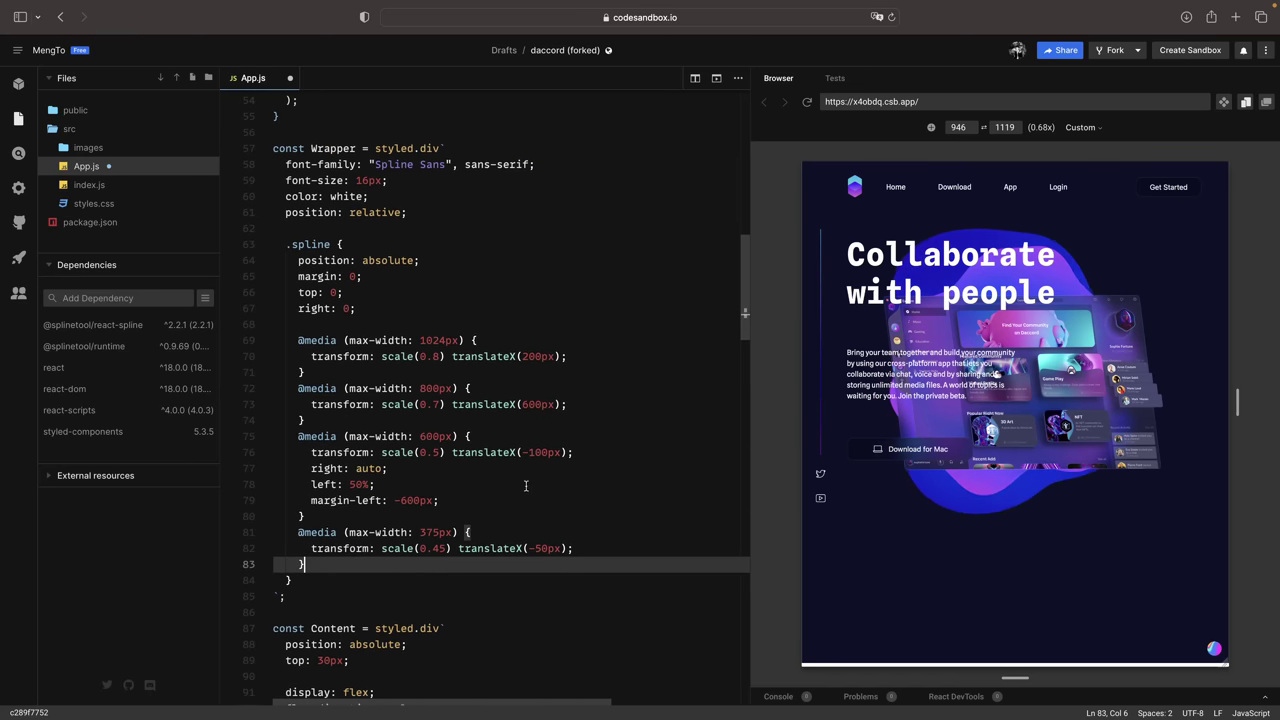
click(469, 426)
double_click(438, 390)
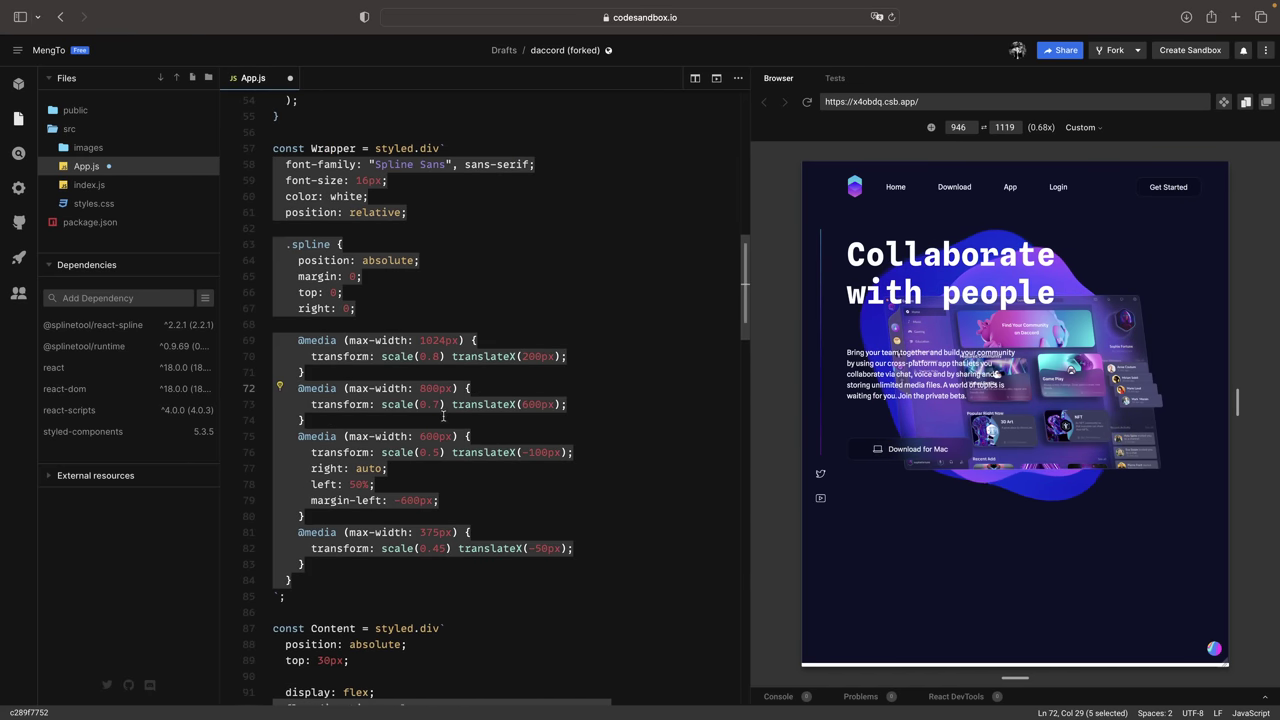
click(443, 416)
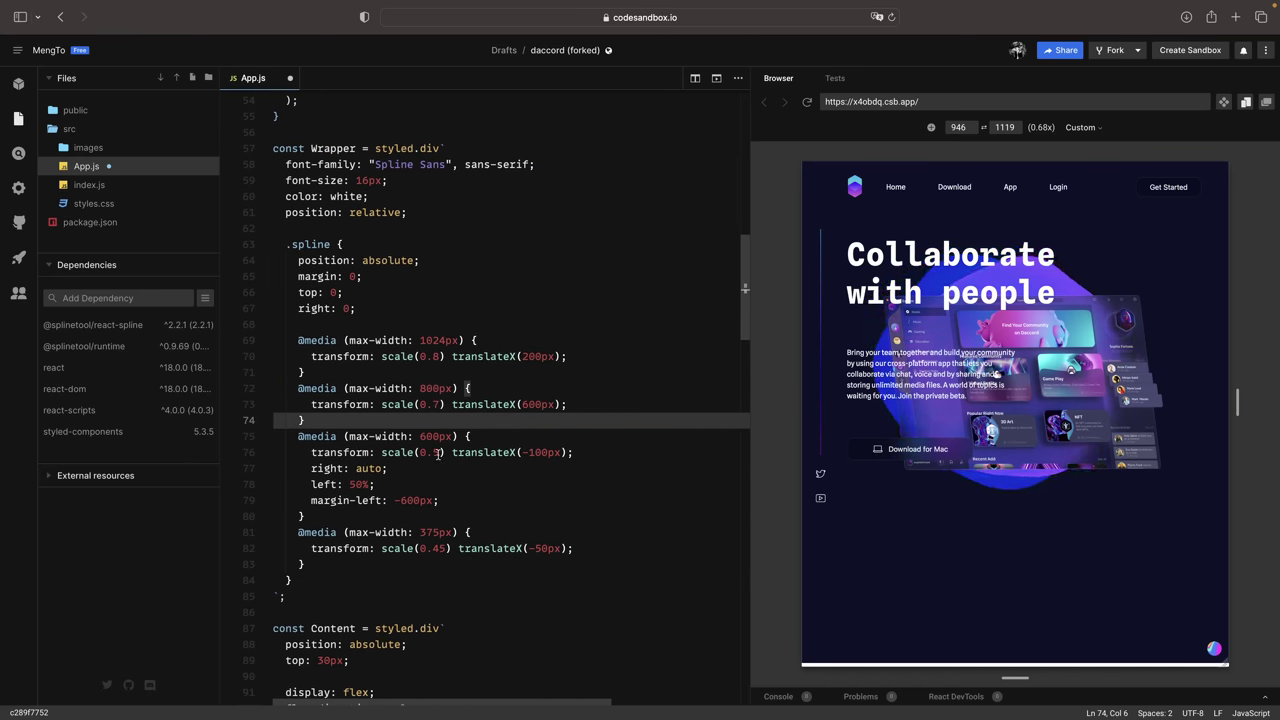
click(438, 453)
click(460, 573)
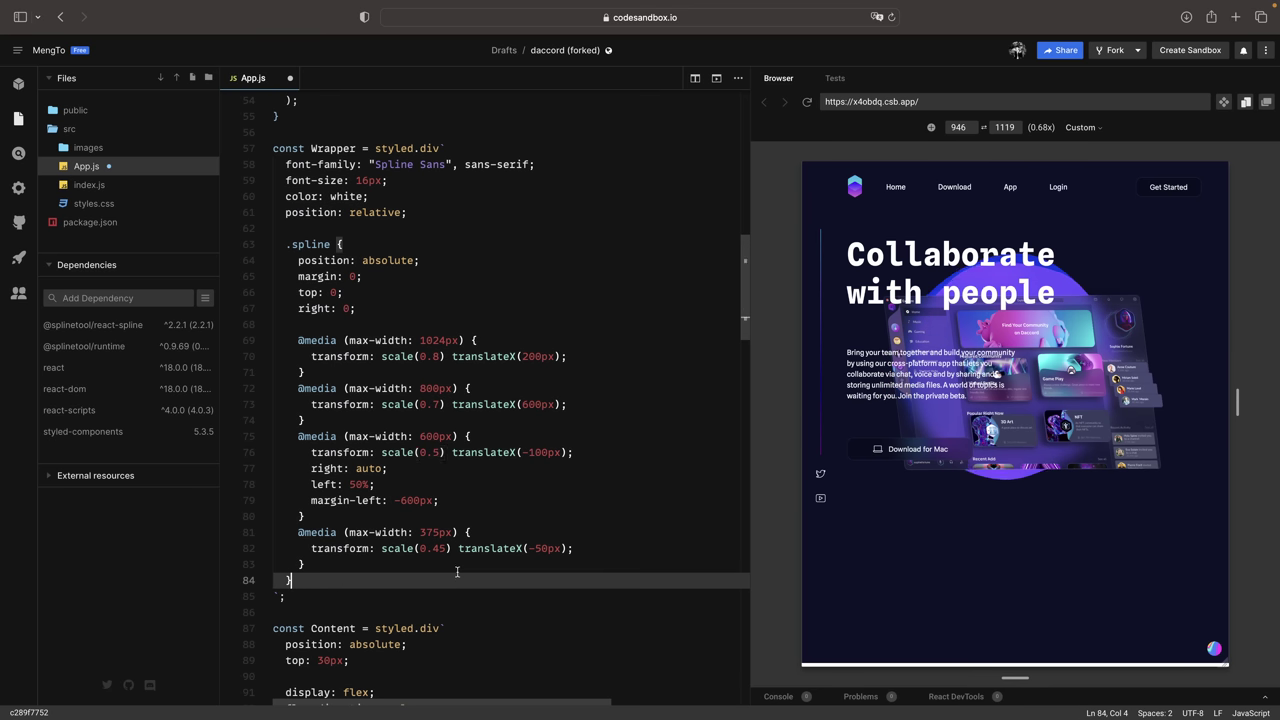
click(622, 548)
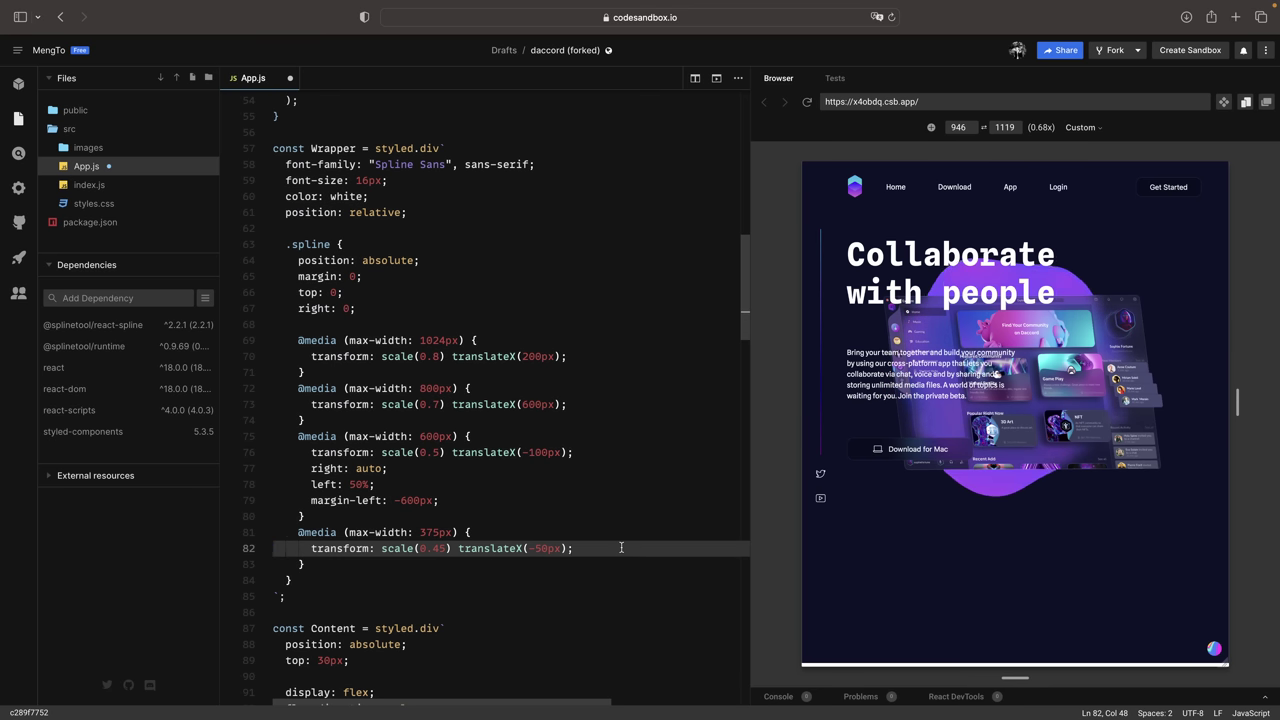
double_click(330, 467)
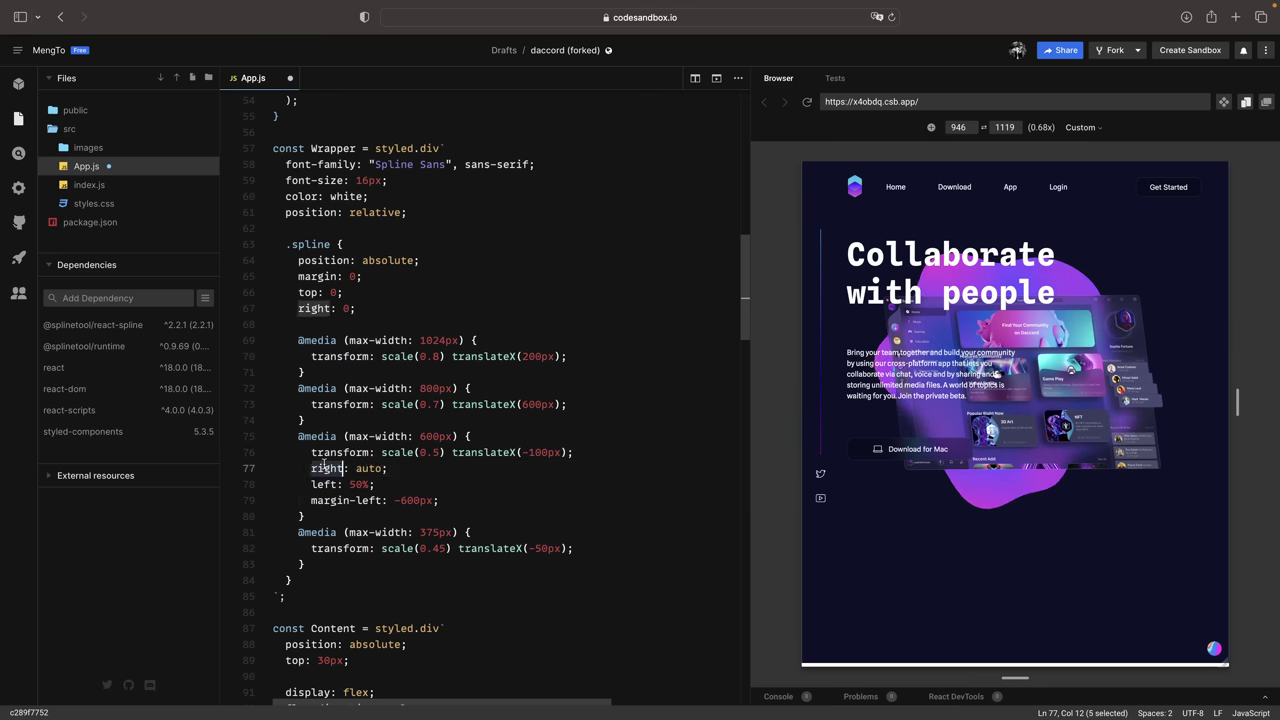
- Save the file and resize the browser preview to about 795 by 1107 pixels to check the 800px breakpoint
click(457, 485)
click(500, 502)
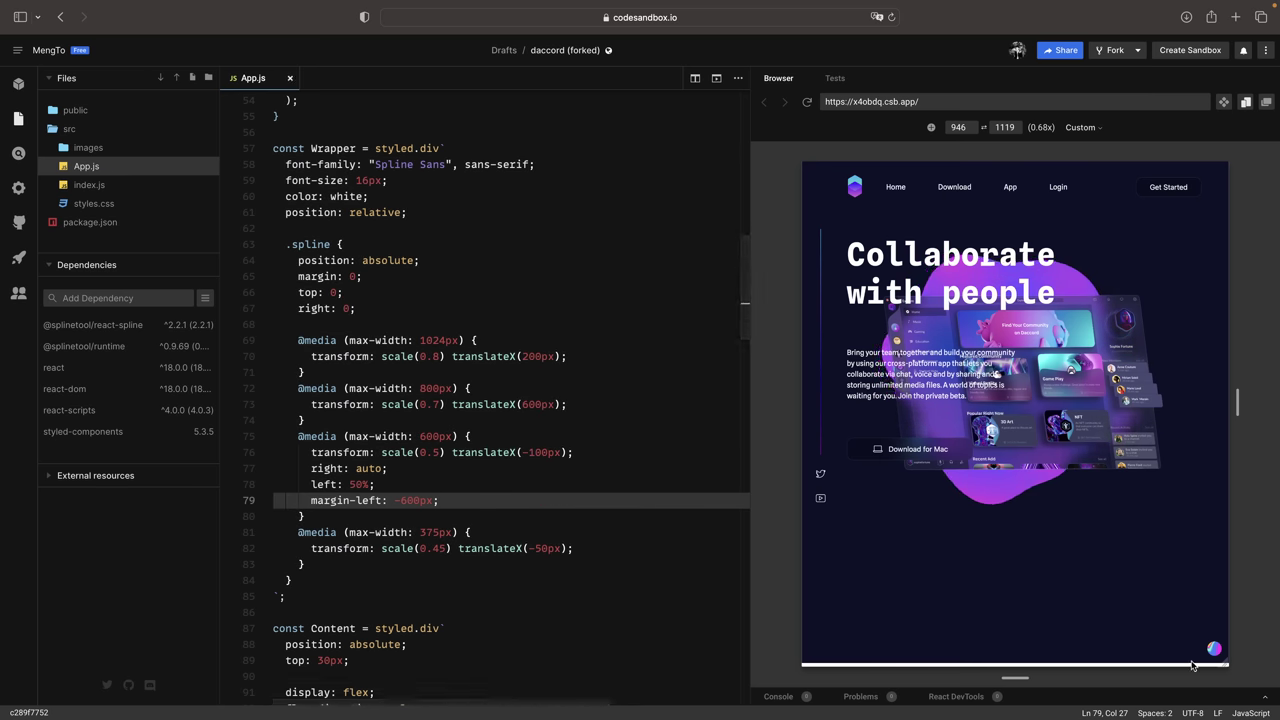
drag(1228, 664, 1193, 652)
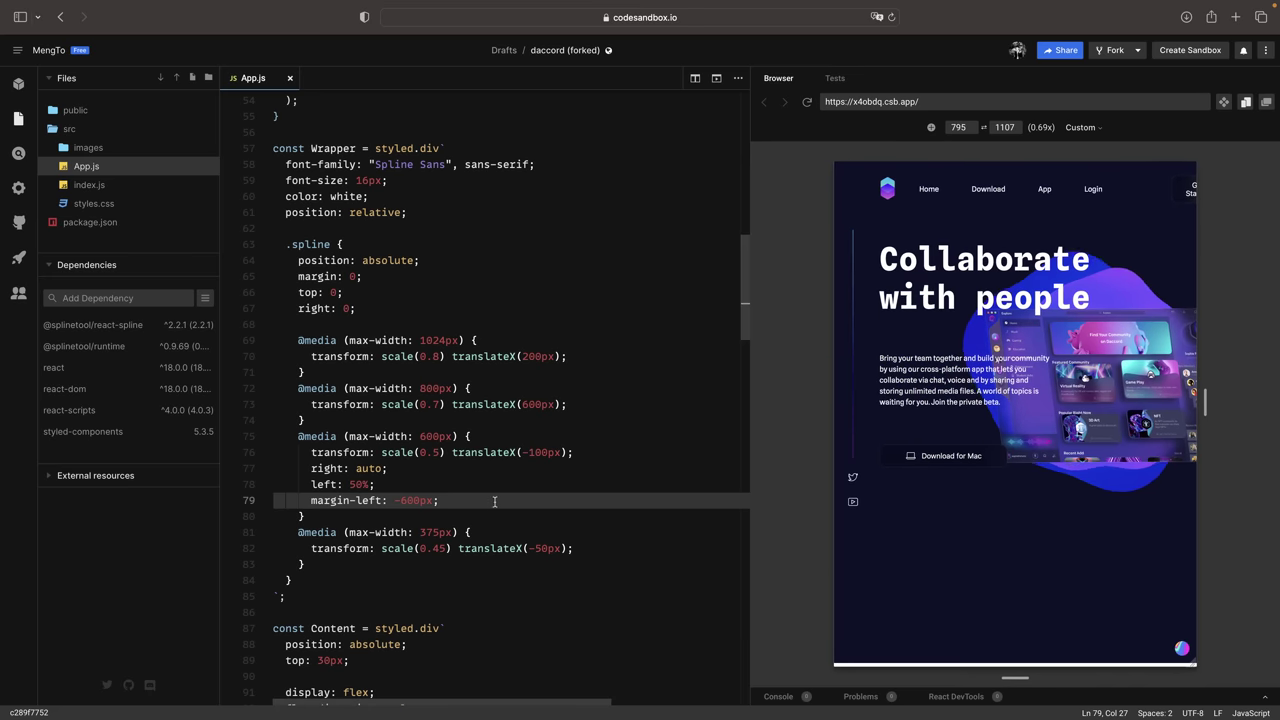
- Add a media query for max-width 1024px to the Content styles with gap: 40px
scroll(497, 502, down, 9)
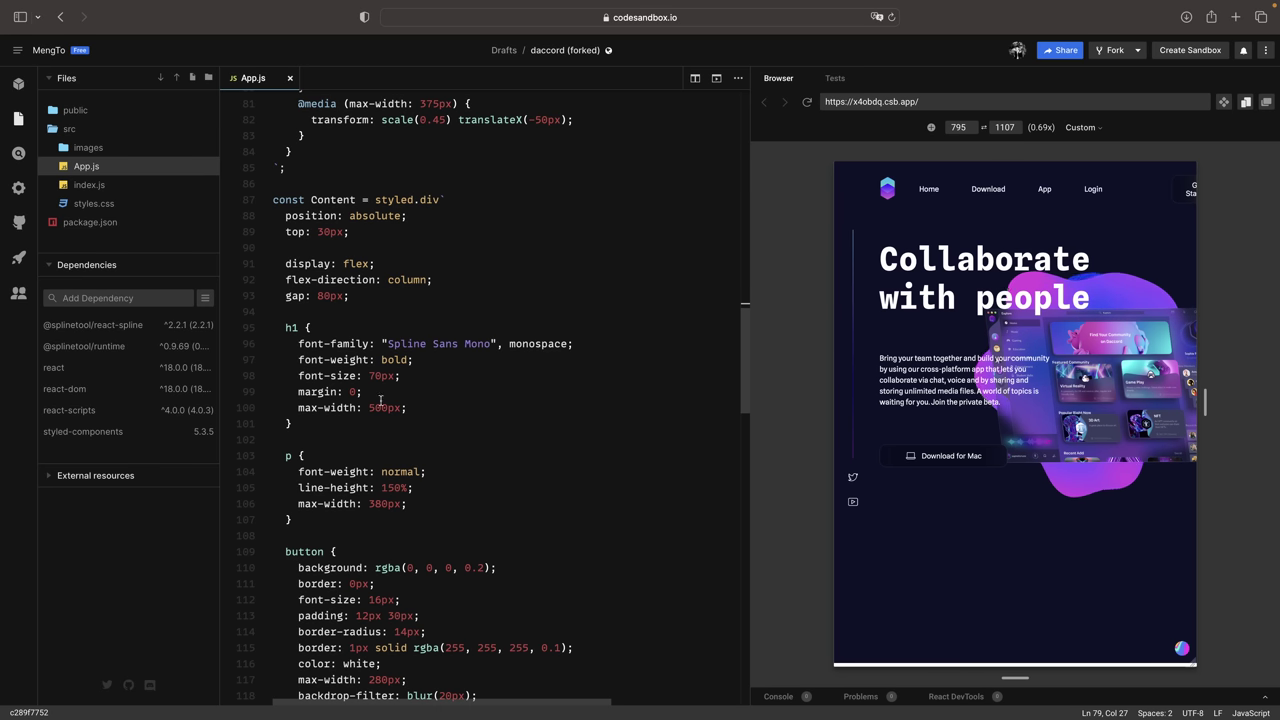
click(397, 295)
key(Return)
key(Return)
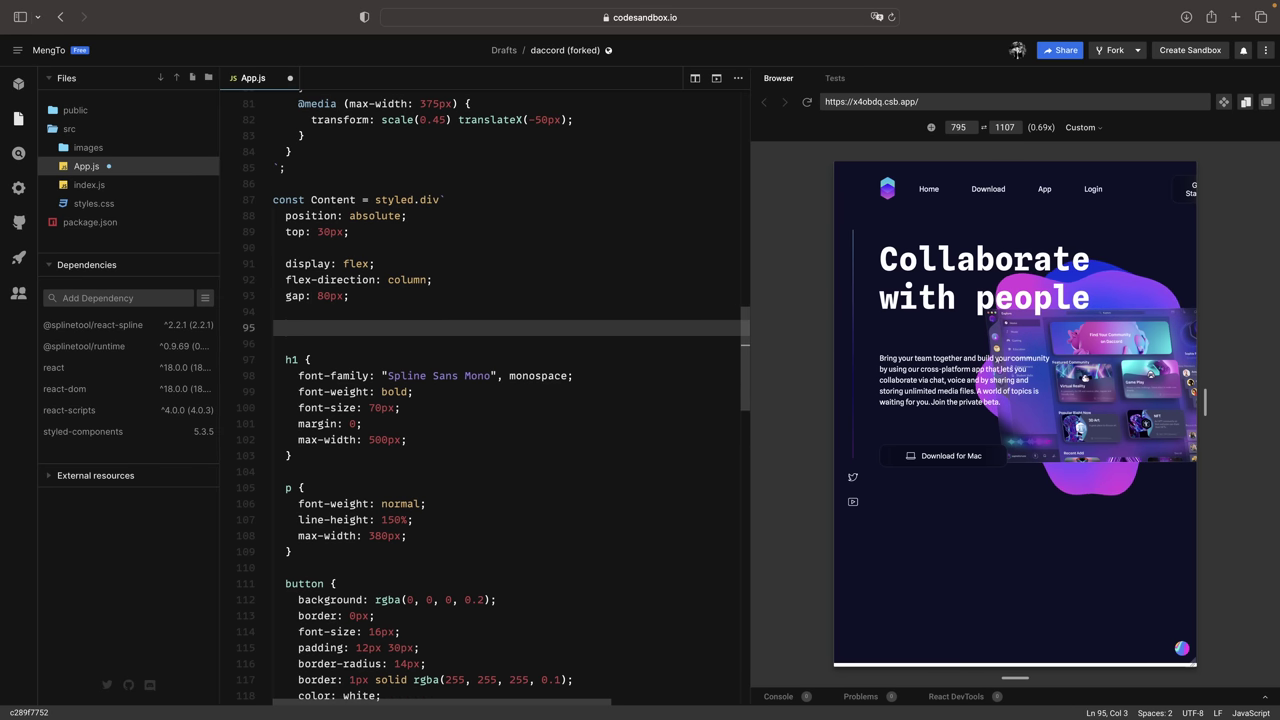
text(@media (max-width: 1024px) {     gap: 40px;   })
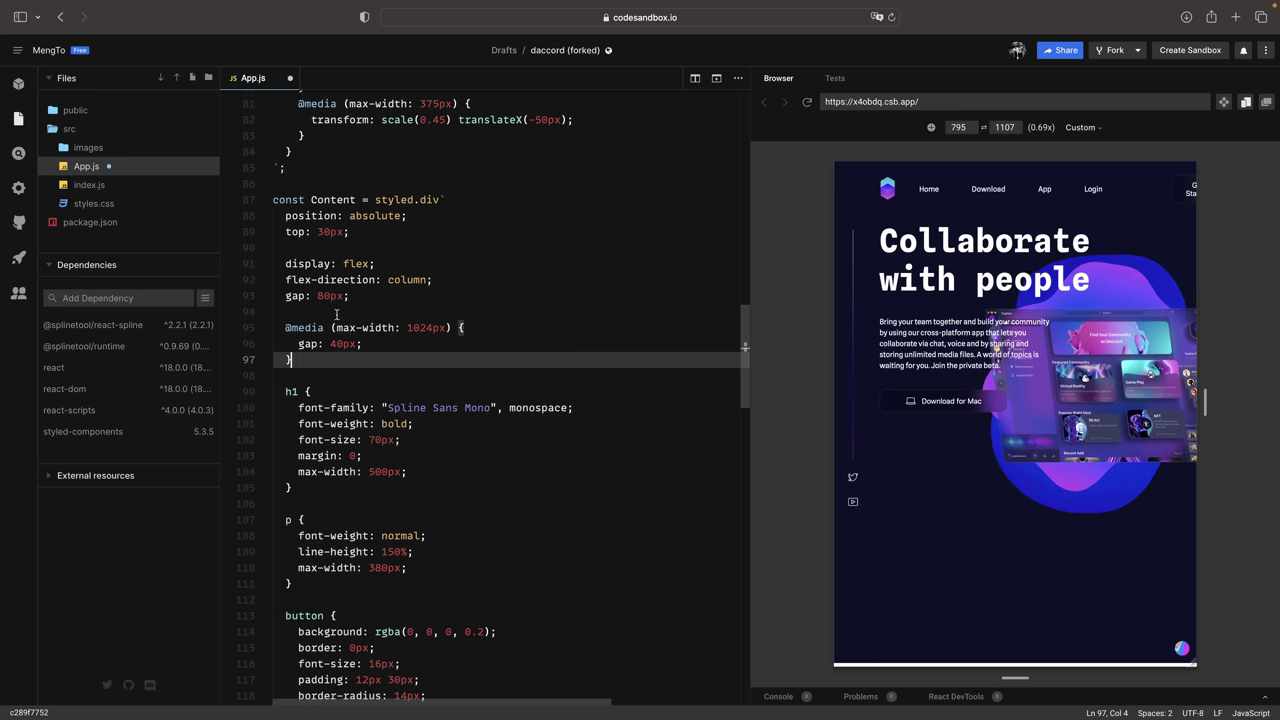
- Add h1 media queries: 1024px with font-size 60px, max-width 400px; 800px with font-size 40px, max-width 300px; and 600px with padding-top 250px
click(420, 472)
key(Return)
key(Return)
text(@media (max-width: 1024px) {       font-size: 60px;       max-width: 400px;     }     @media (max-width: 800px) {       font-size: 40px;       max-width: 300px;     }     @media (max-width: 600px) {       padding-top: 250px;     })
scroll(448, 420, down, 2)
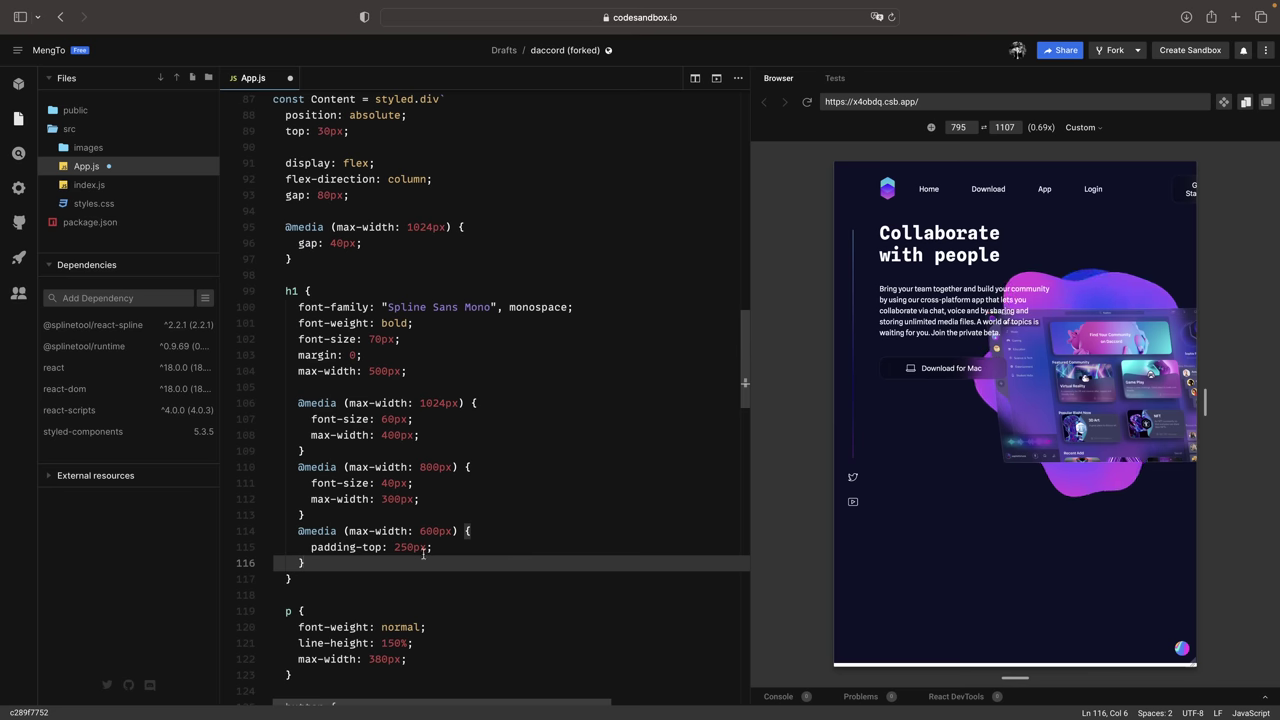
- Widen the preview to about 827 by 1084 pixels and add a 1024px media query with margin: 0 30px to the shared h1, p, button rule
drag(1196, 665, 1240, 666)
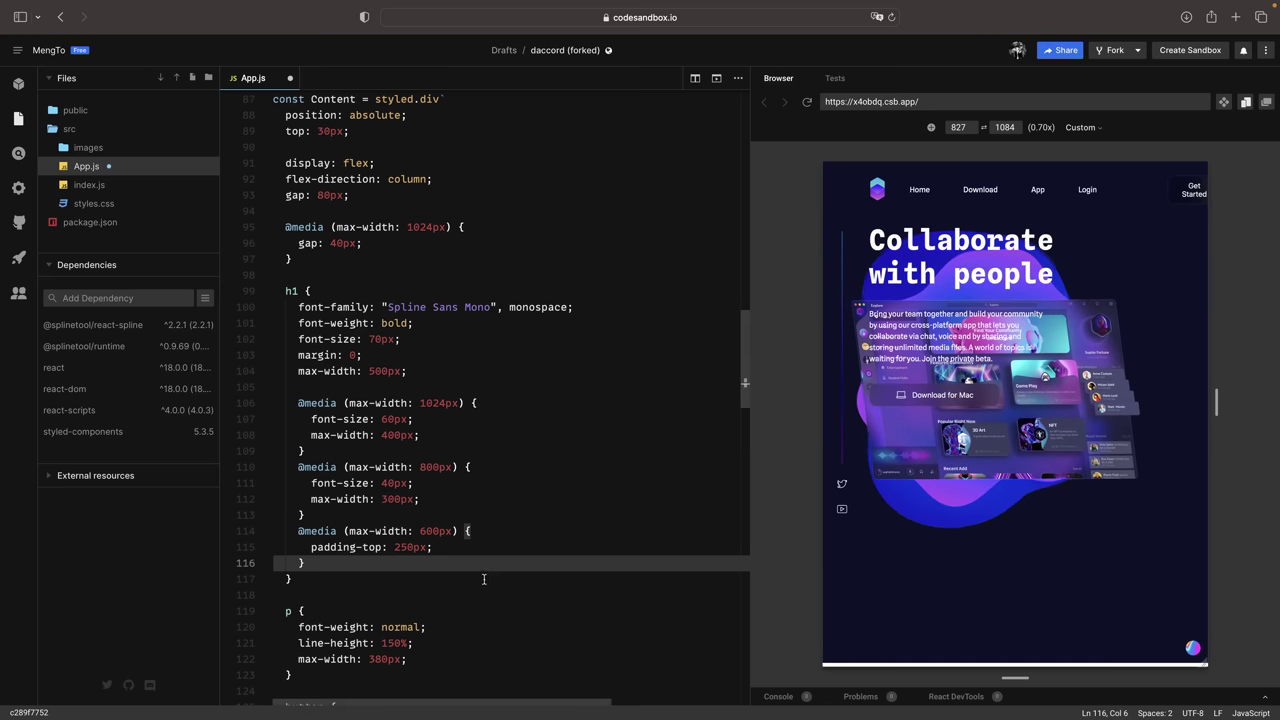
click(432, 570)
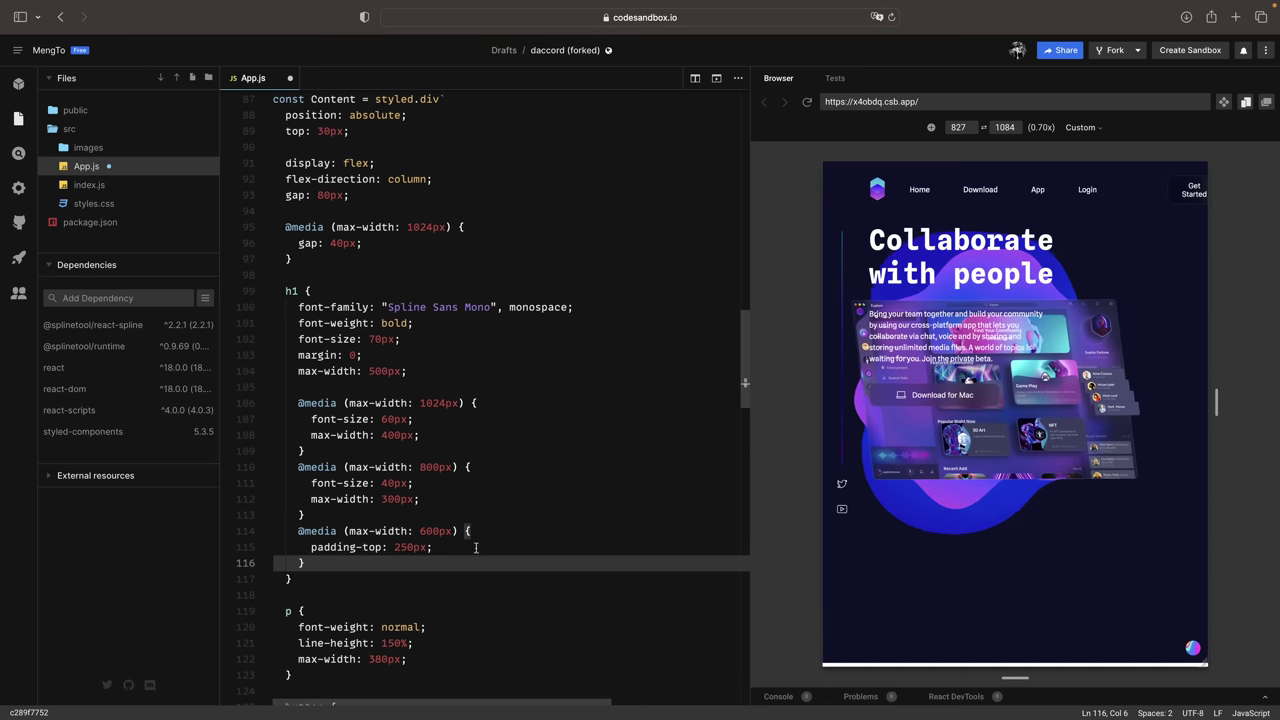
scroll(442, 565, down, 10)
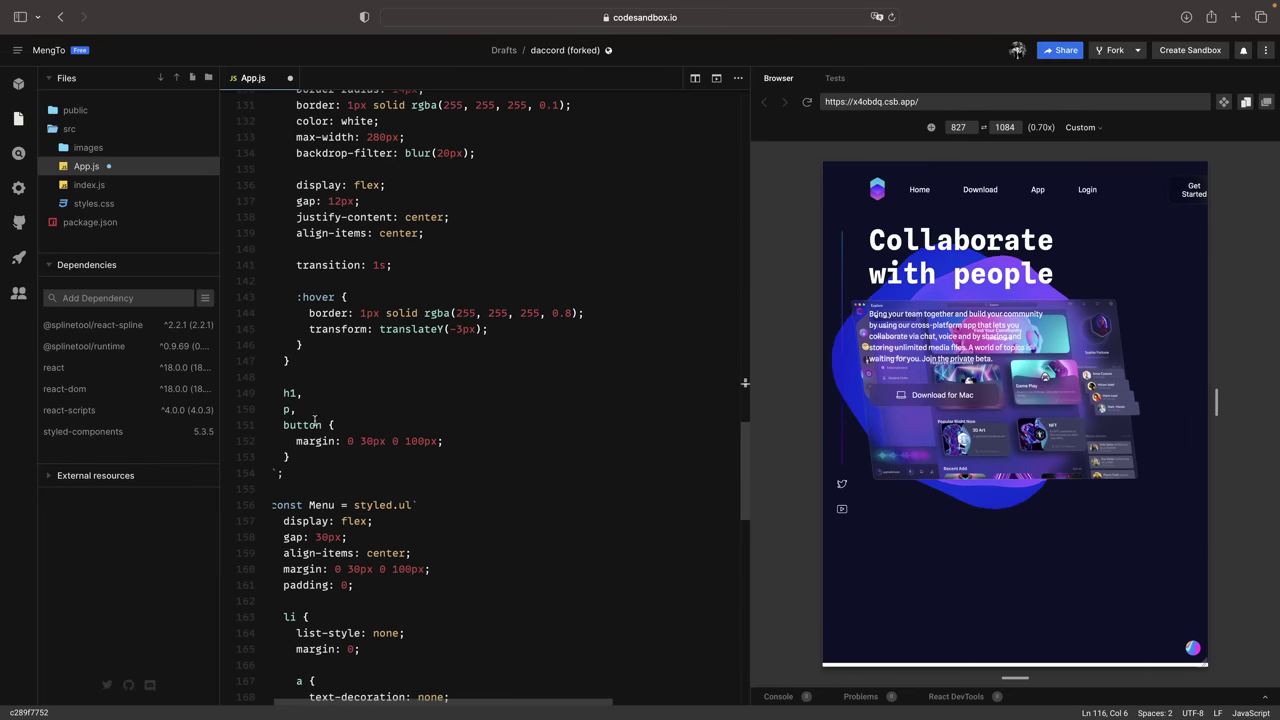
click(481, 443)
key(Return)
key(Return)
text(@media (max-width: 1024px) {   margin: 0 30px; })
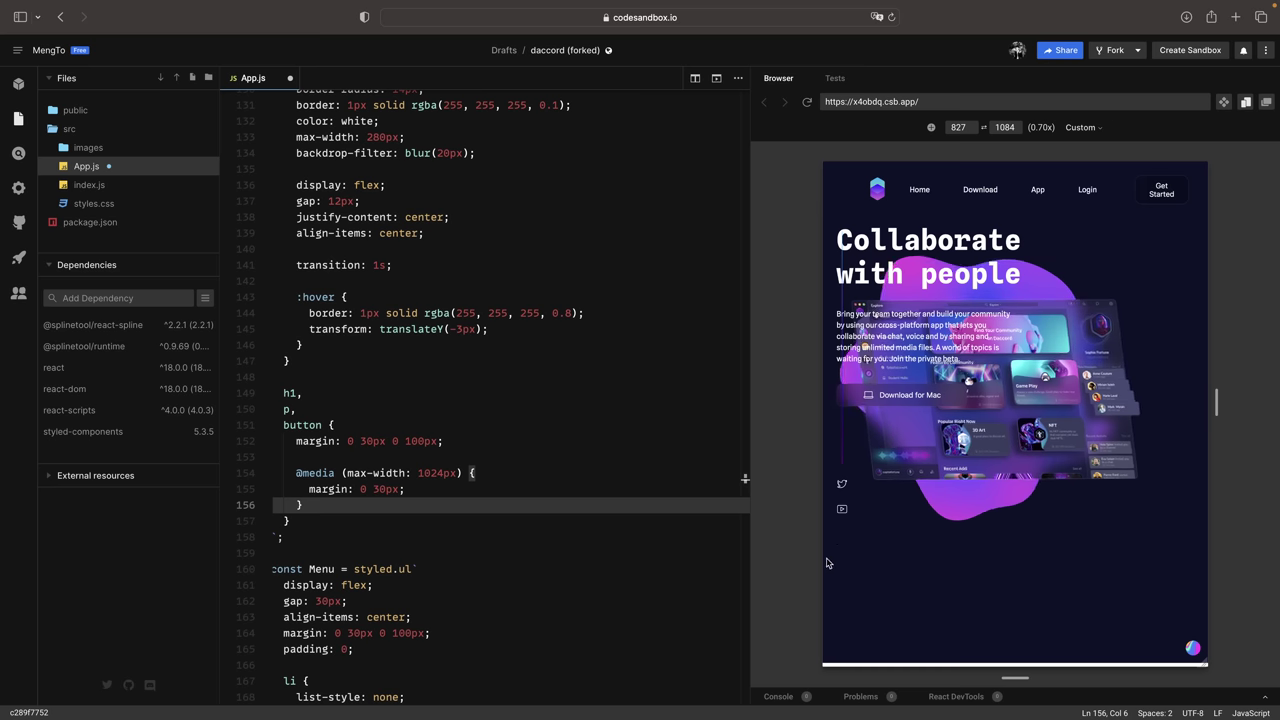
key(super+Tab)
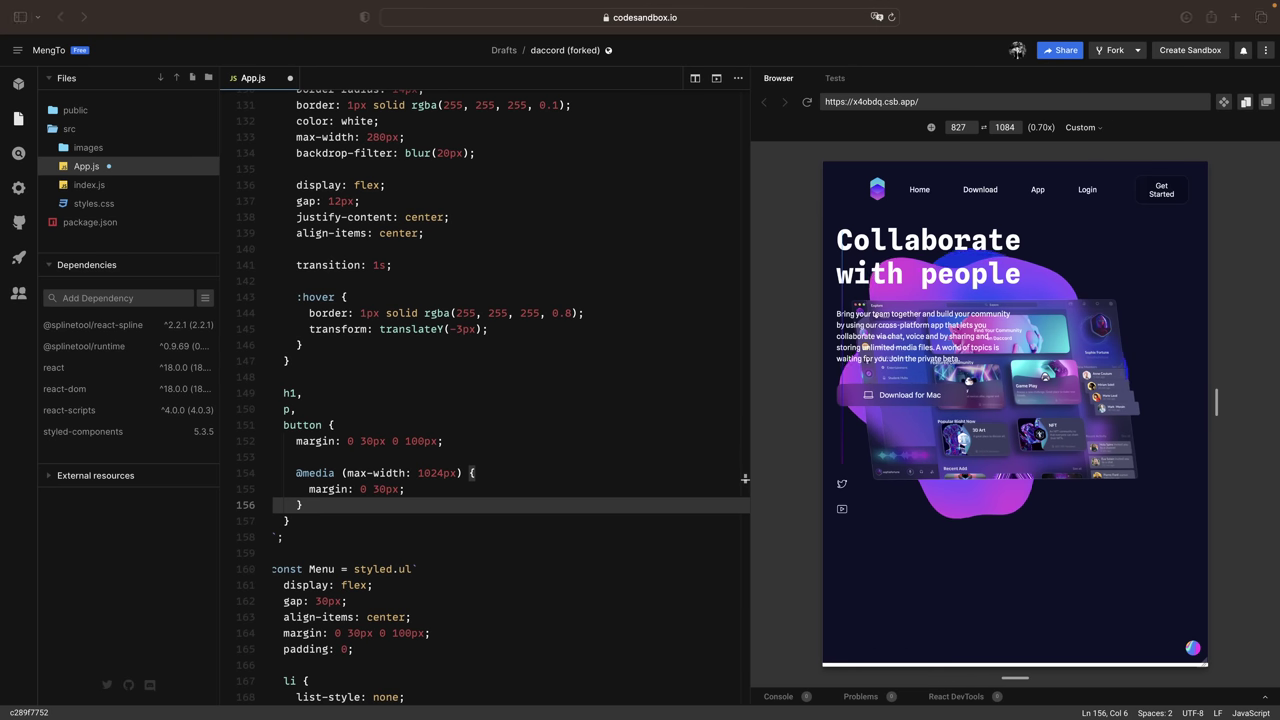
- Hide the Social block with display: none in a 1024px media query, and resize the preview to about 879 by 1083 pixels
scroll(647, 541, down, 15)
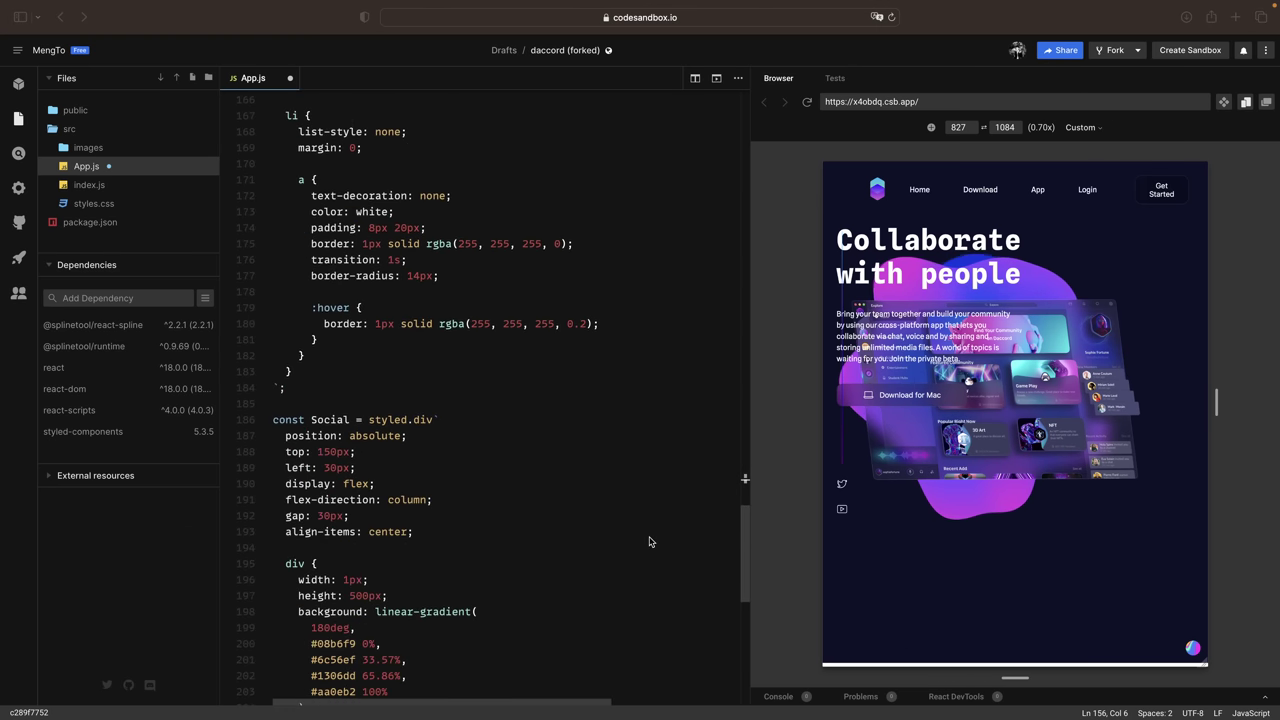
click(300, 542)
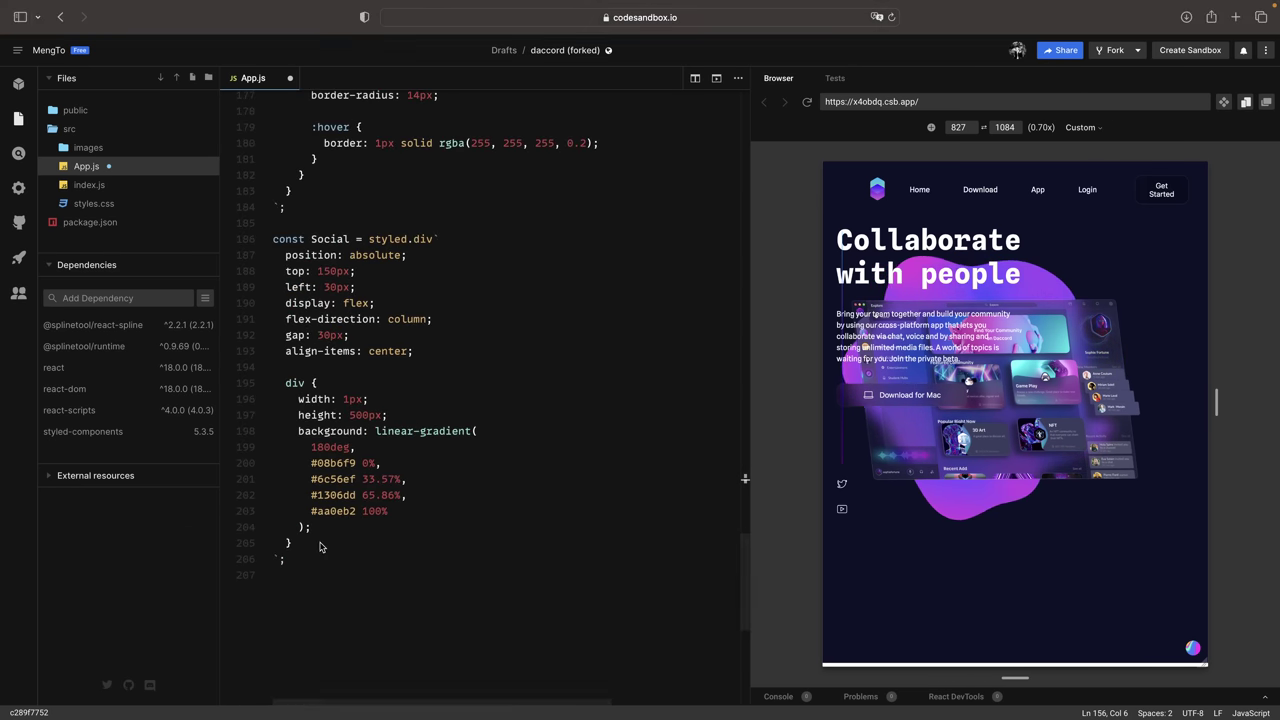
key(Return)
key(Return)
text(@media (max-width: 1024px) {   display: none; })
scroll(382, 549, down, 3)
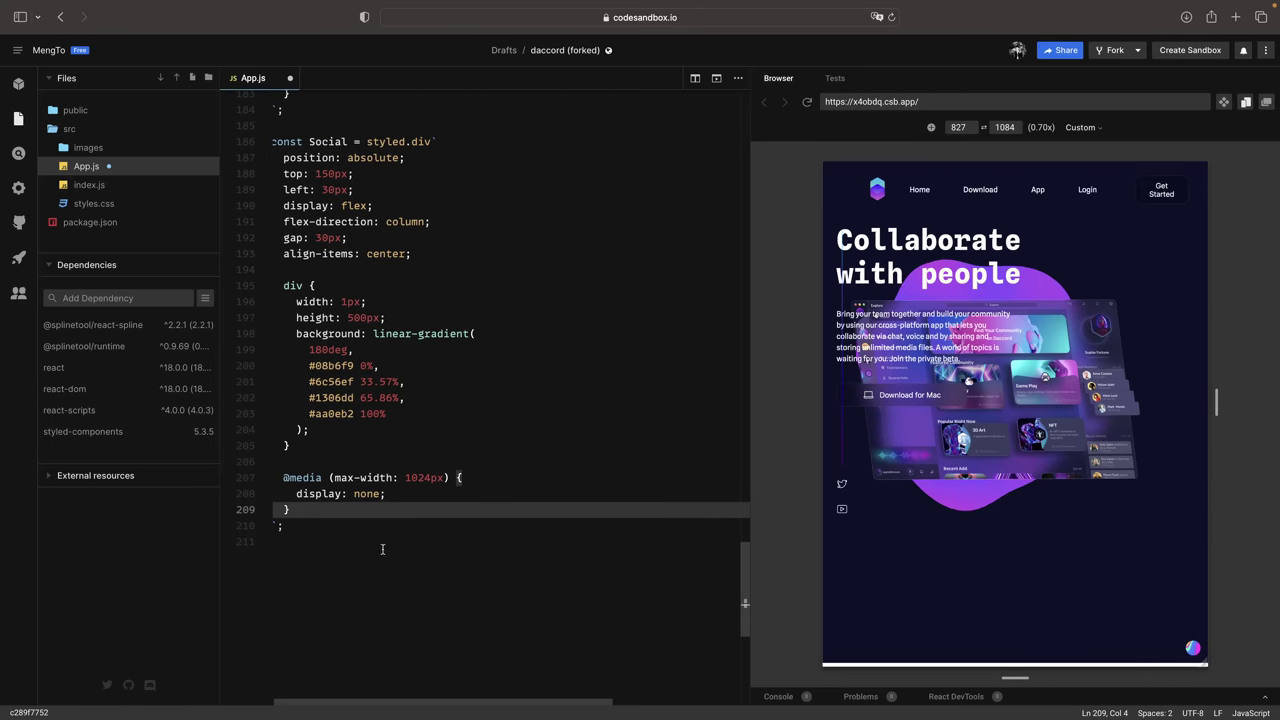
scroll(367, 502, left, 1)
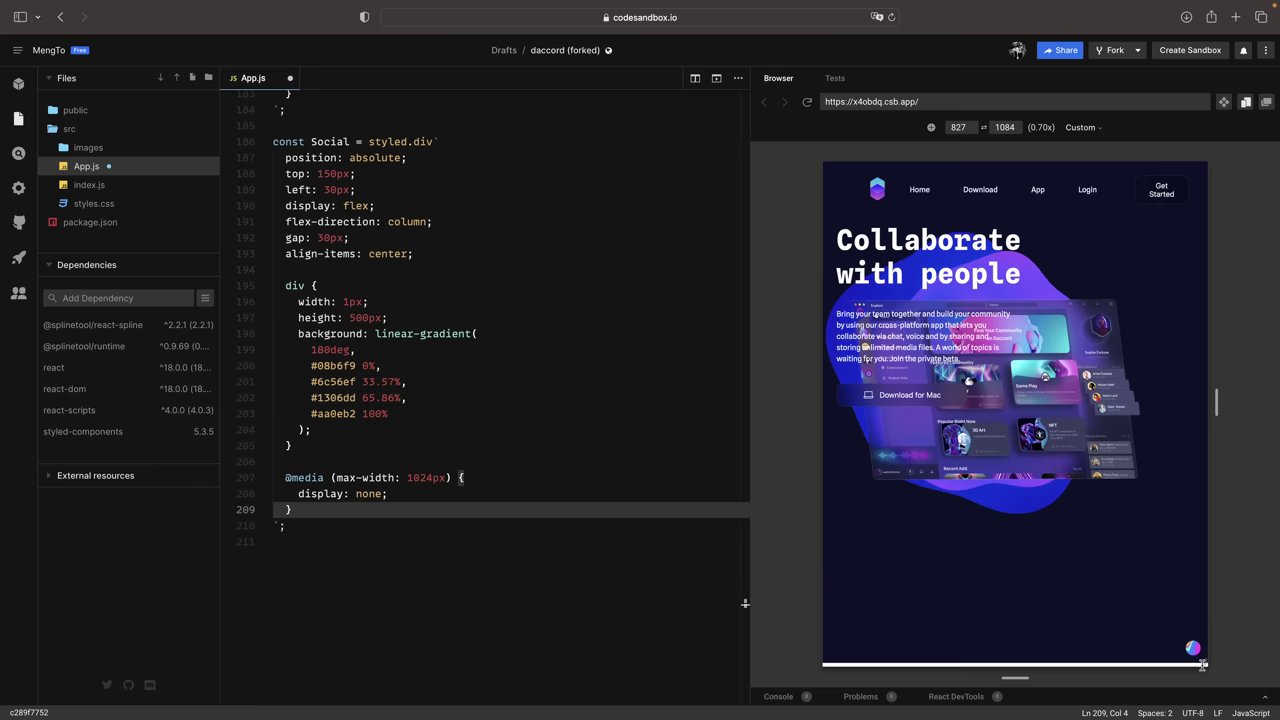
mouse_move(1202, 665)
mouse_down()
mouse_move(1261, 665)
mouse_move(1205, 662)
mouse_up()
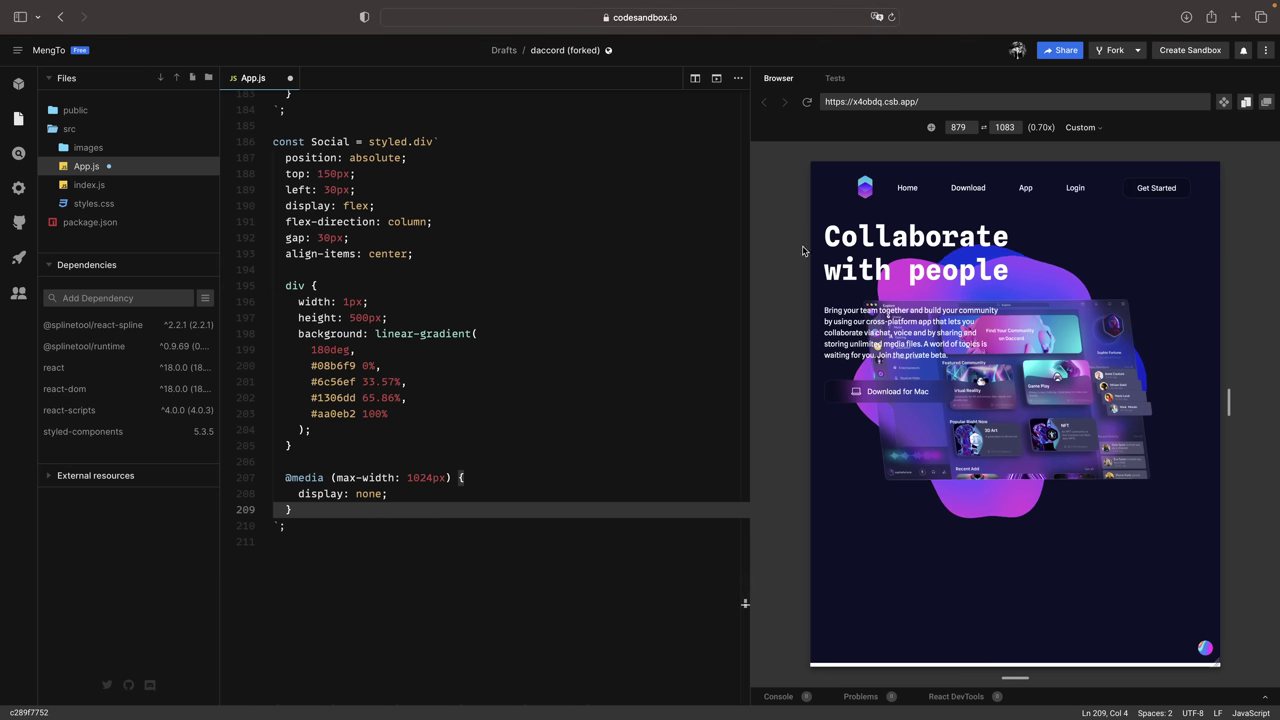
- Add a 1024px media query with margin: 0 30px to Menu, and check the preview at widths of about 765 and 850 pixels
click(570, 428)
scroll(570, 428, up, 5)
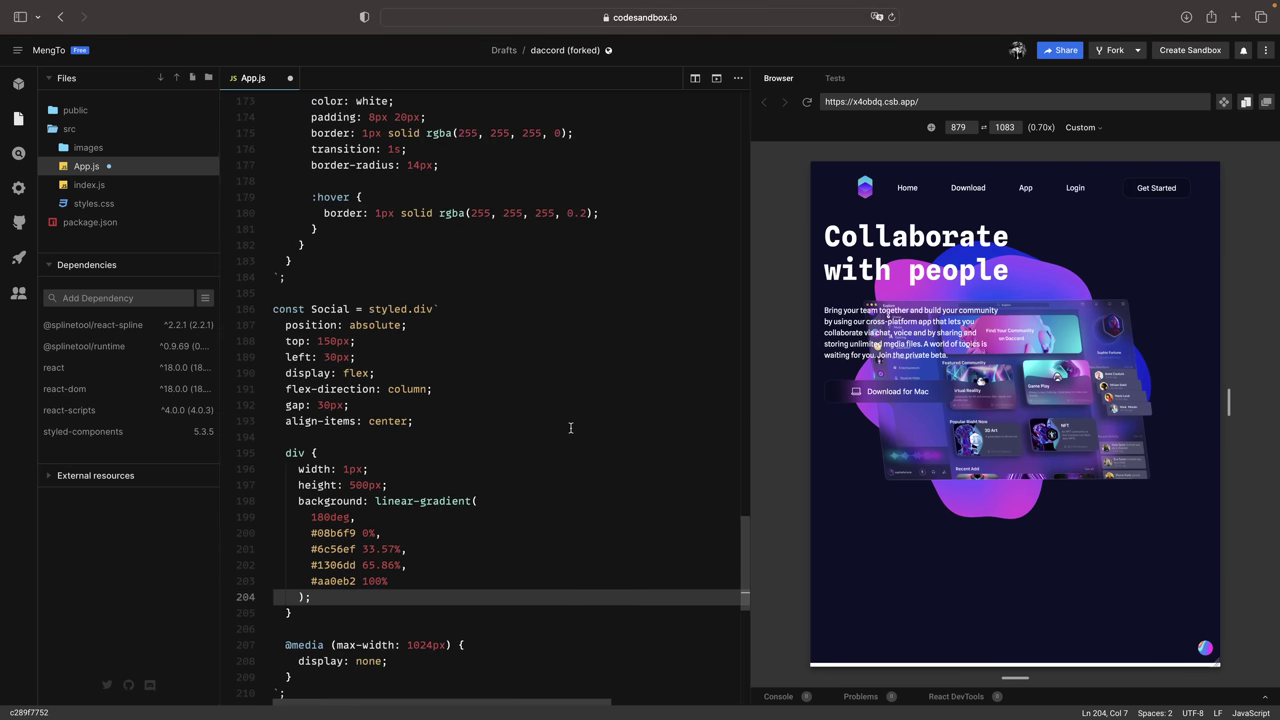
scroll(570, 428, up, 2)
click(398, 268)
key(Return)
key(Return)
text(@media (max-width: 1024px) {   margin: 0 30px; })
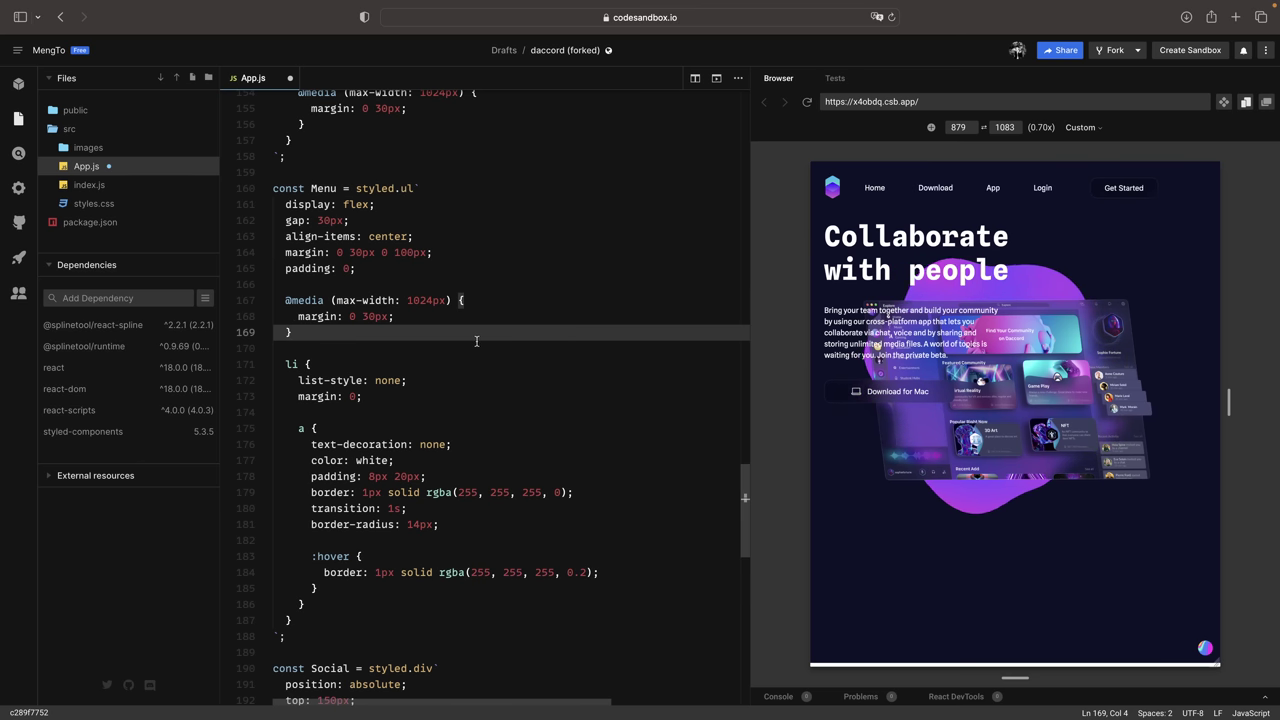
drag(1228, 403, 1203, 403)
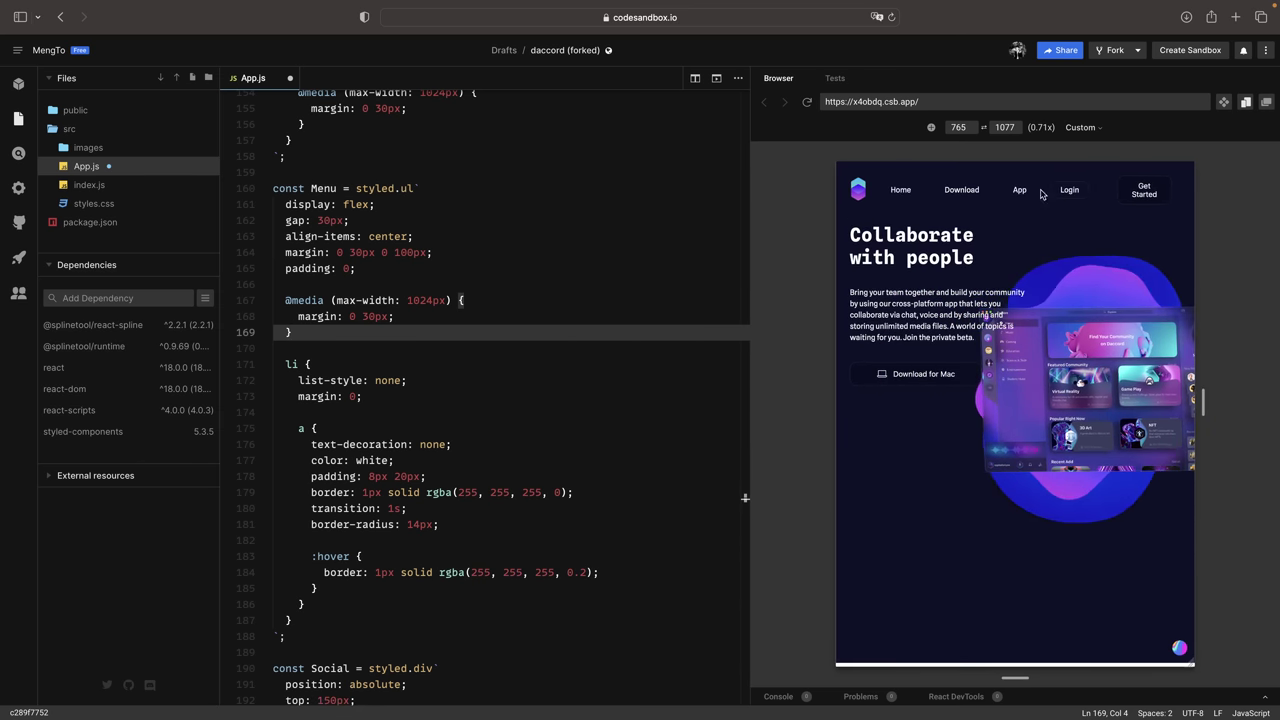
drag(1194, 664, 1211, 661)
- Add an 800px media query to Menu with justify-content: space-between and display: none for li:nth-child(2) through li:nth-child(5)
scroll(329, 531, down, 3)
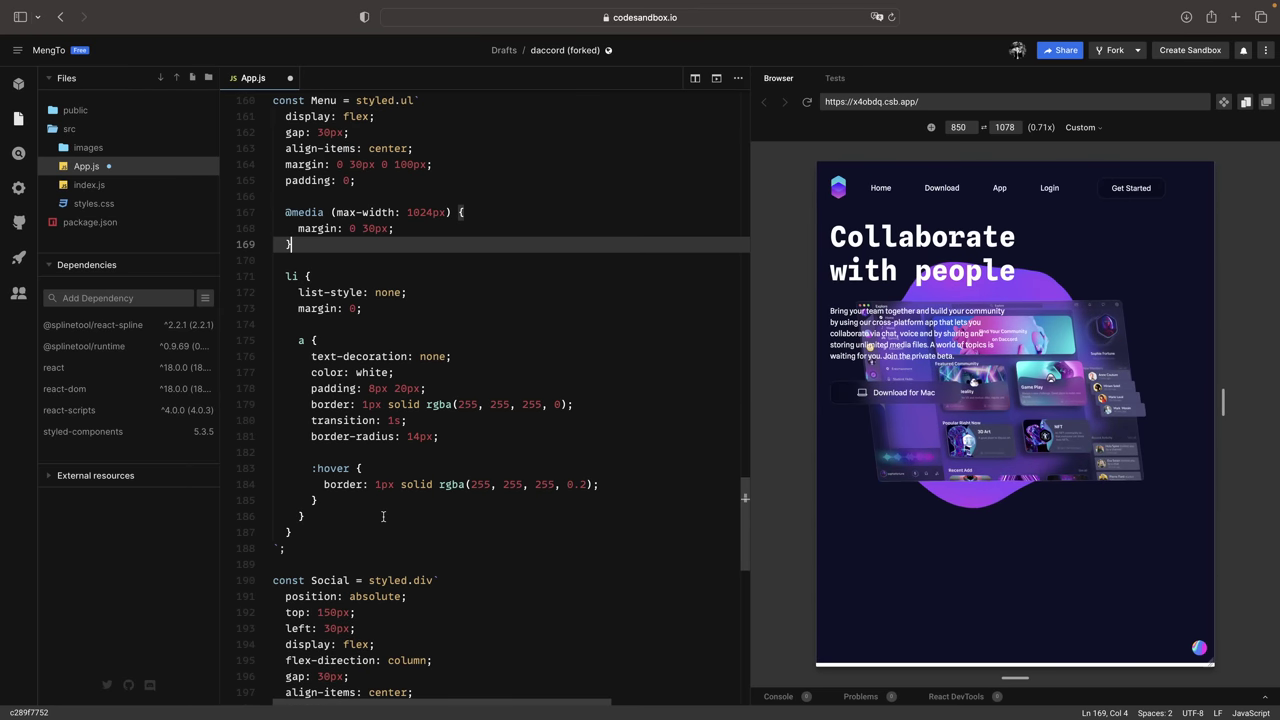
click(329, 531)
key(Return)
key(Return)
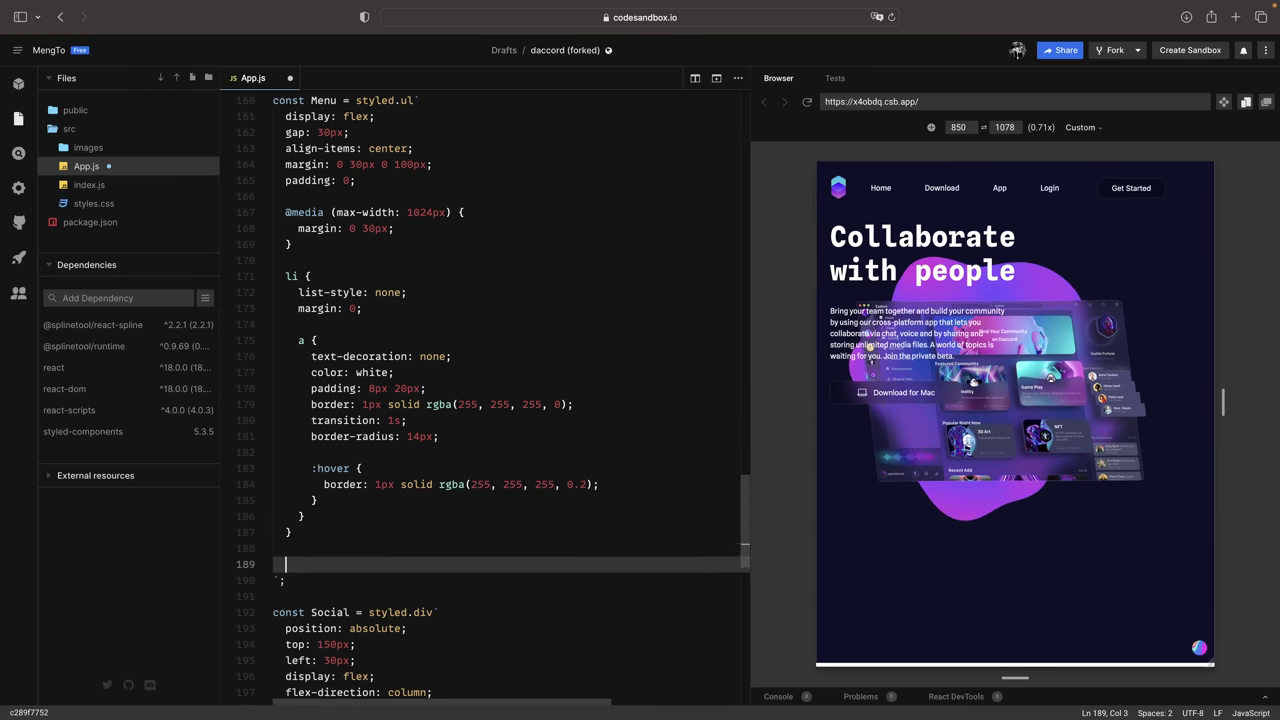
text(@media (max-width: 800px) {   justify-content: space-between;   li:nth-child(2),   li:nth-child(3),   li:nth-child(4),   li:nth-child(5) {     display: none;   } })
scroll(428, 531, down, 3)
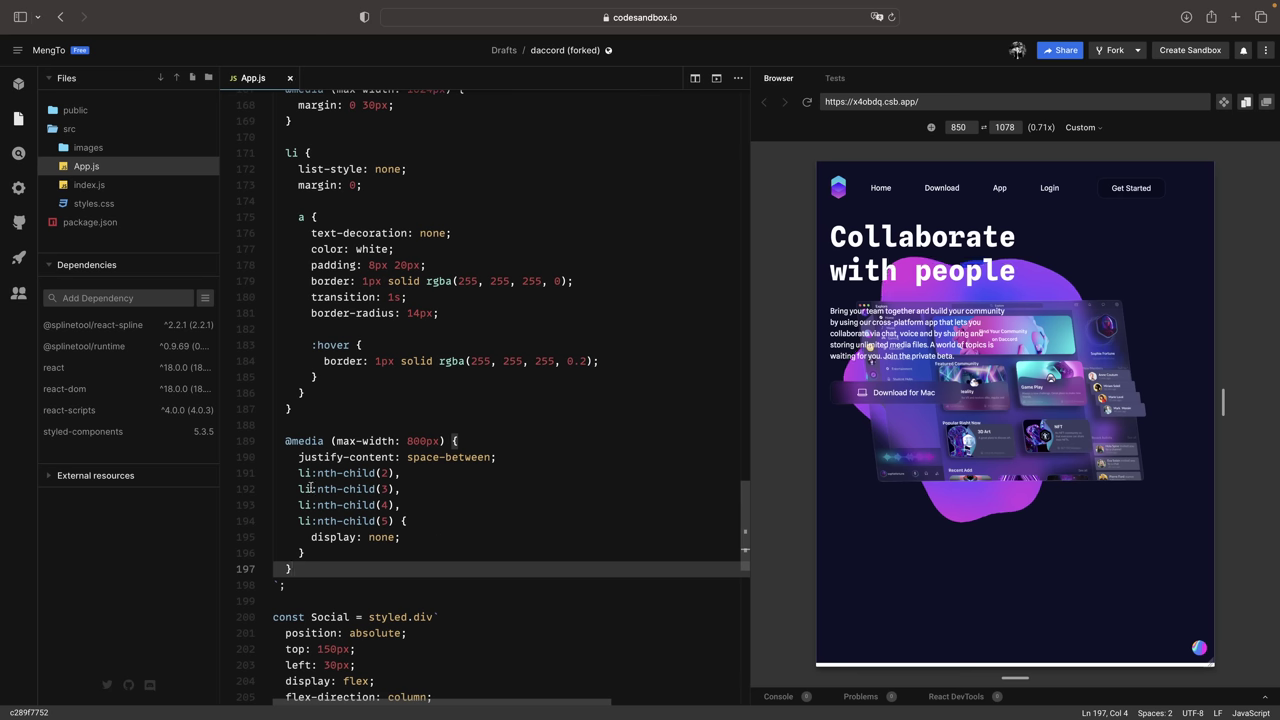
- Review the nth-child selectors in Menu's 800px media query and narrow the preview to about 643 by 1086 pixels to check the menu
click(442, 476)
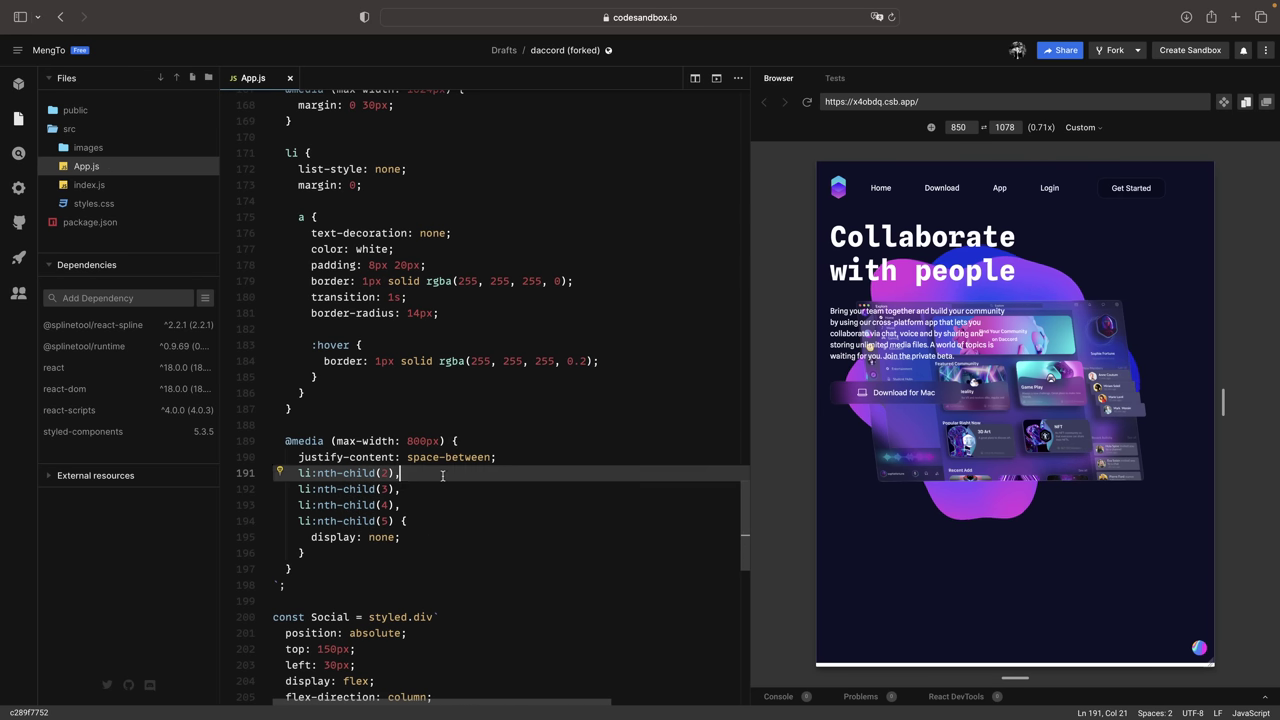
key(BackSpace)
text(2)
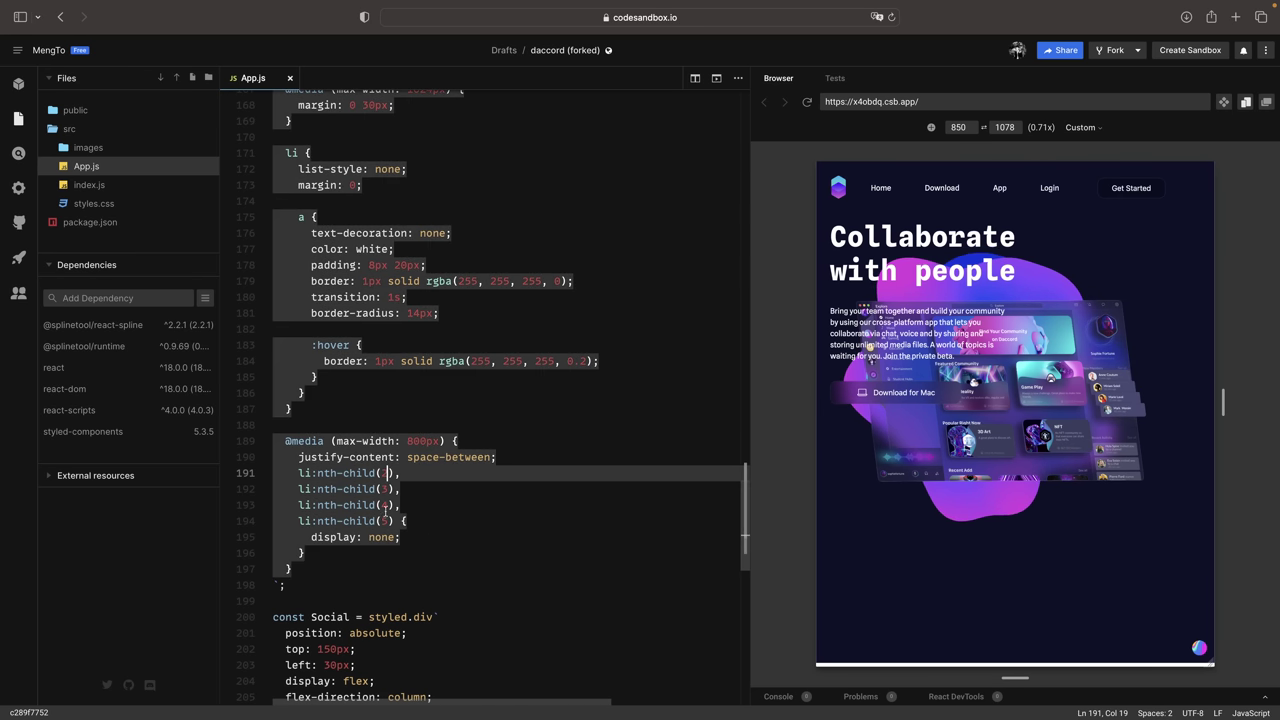
click(428, 539)
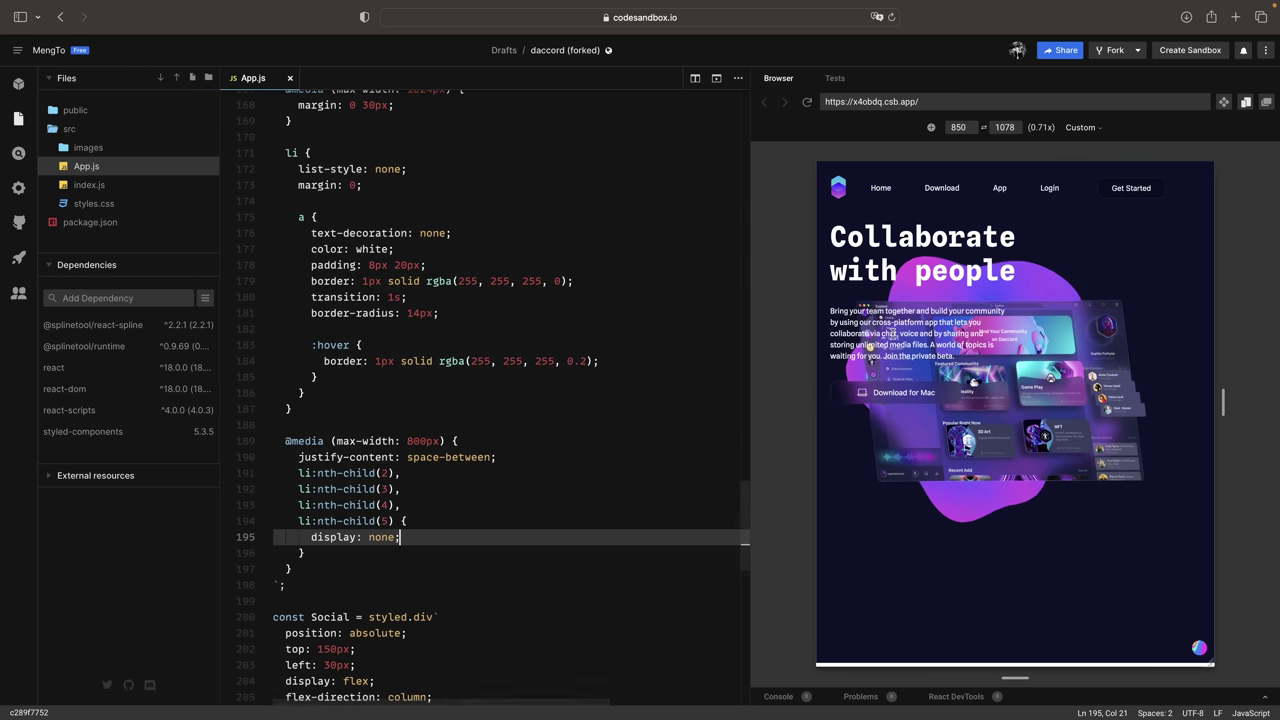
drag(1211, 664, 1180, 665)
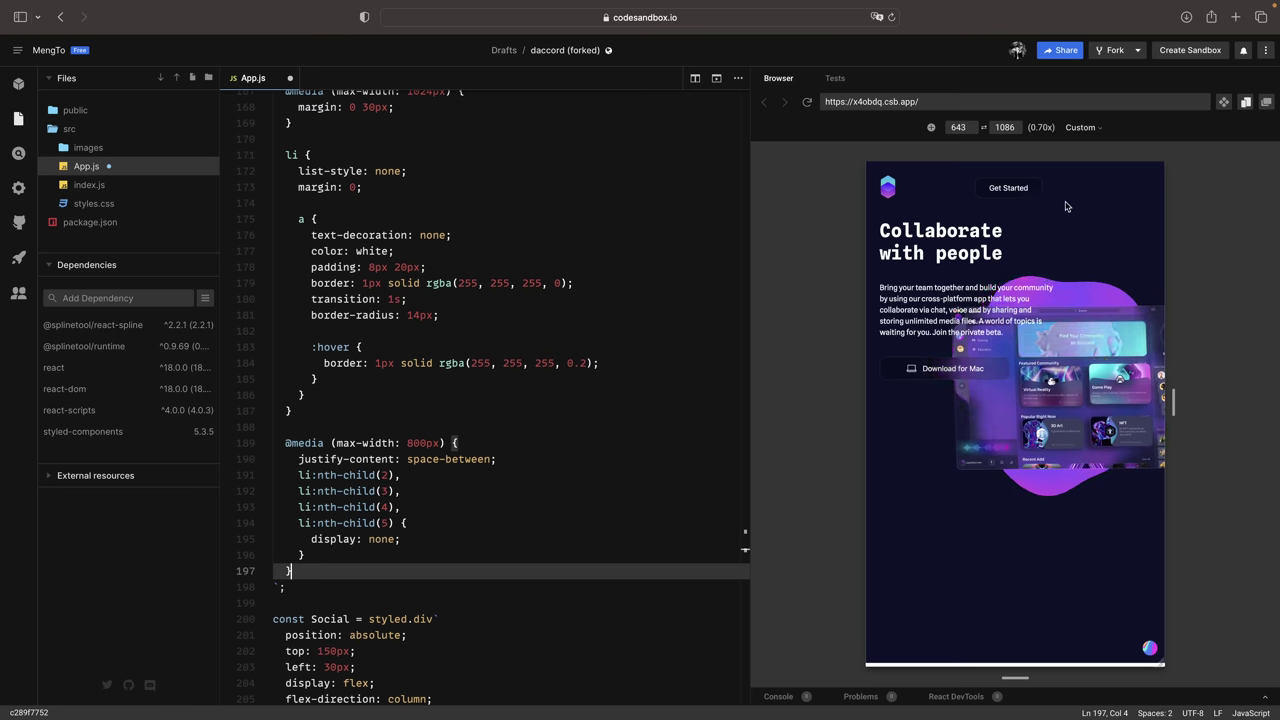
- Add width: 100% to the Content styles below the top offset
scroll(478, 558, up, 5)
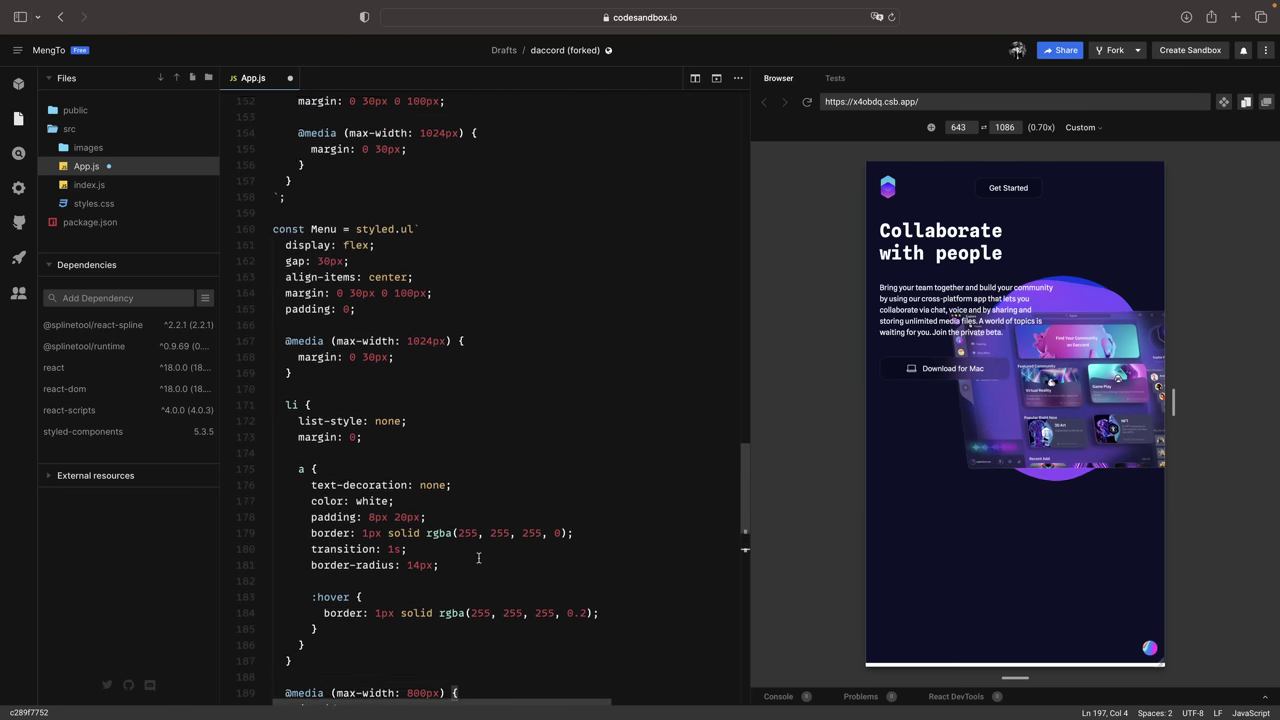
scroll(478, 558, up, 13)
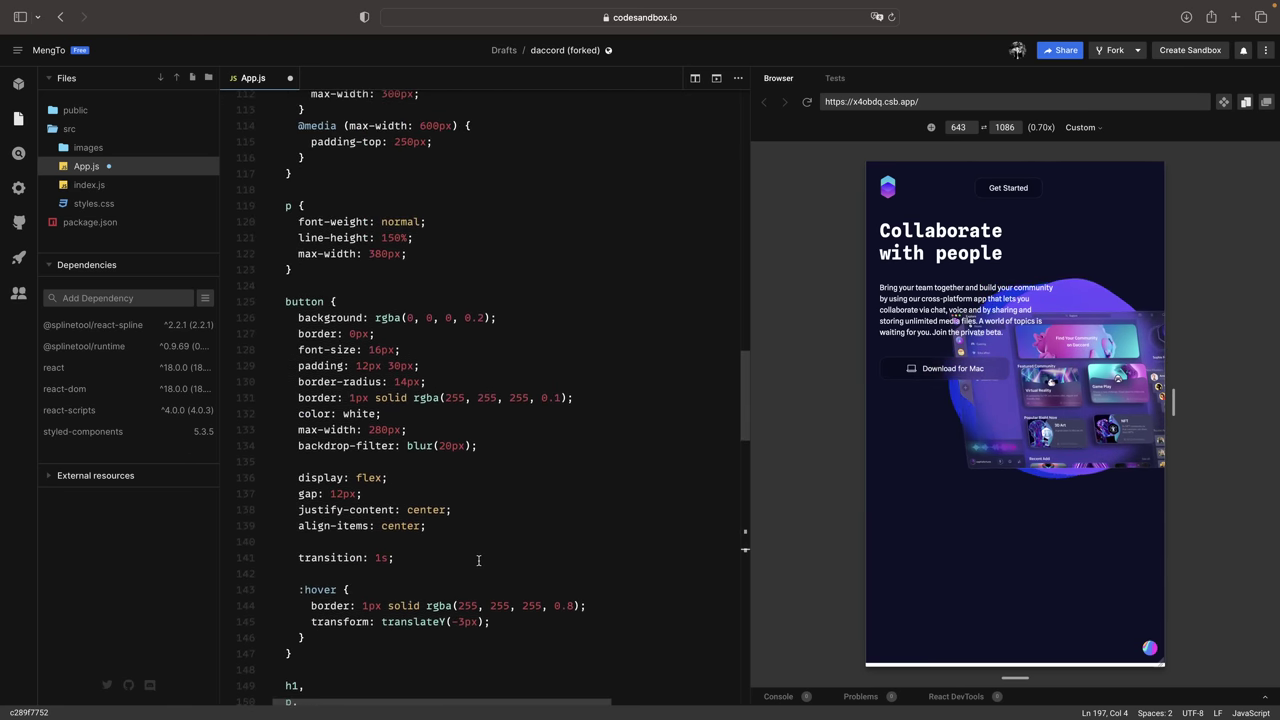
scroll(478, 560, up, 13)
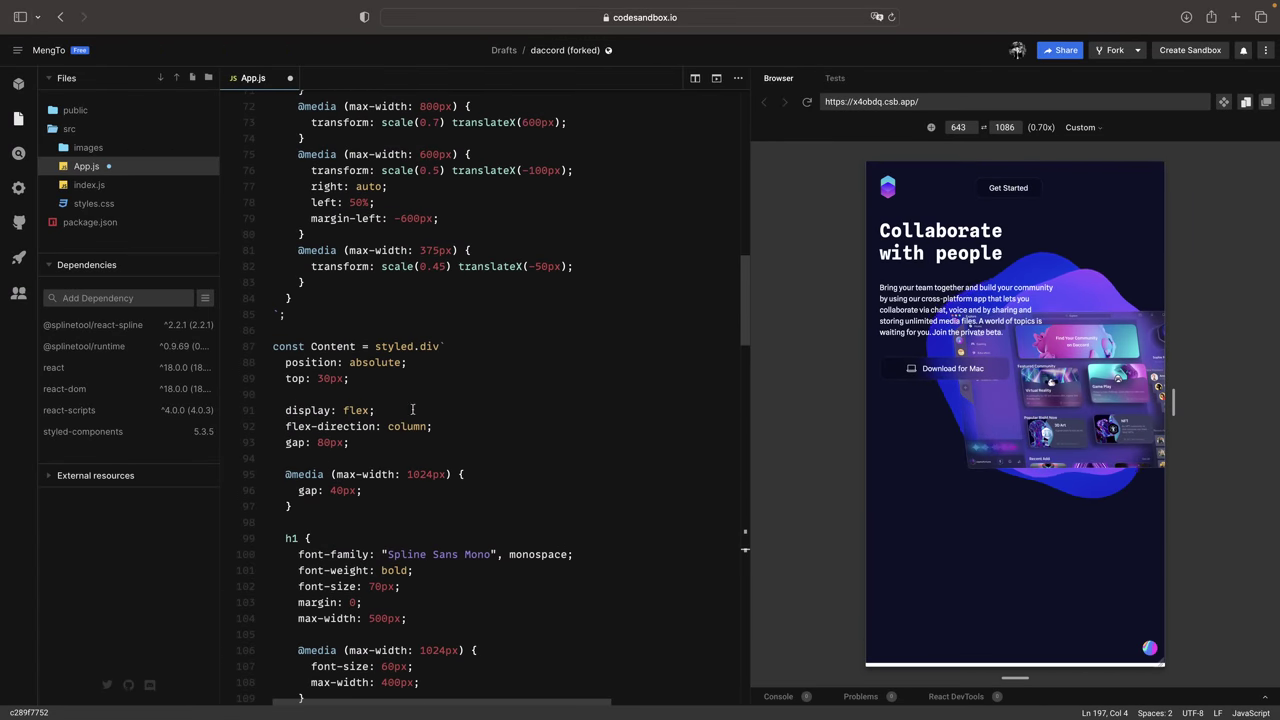
click(413, 378)
key(Return)
text(width: 100%;)
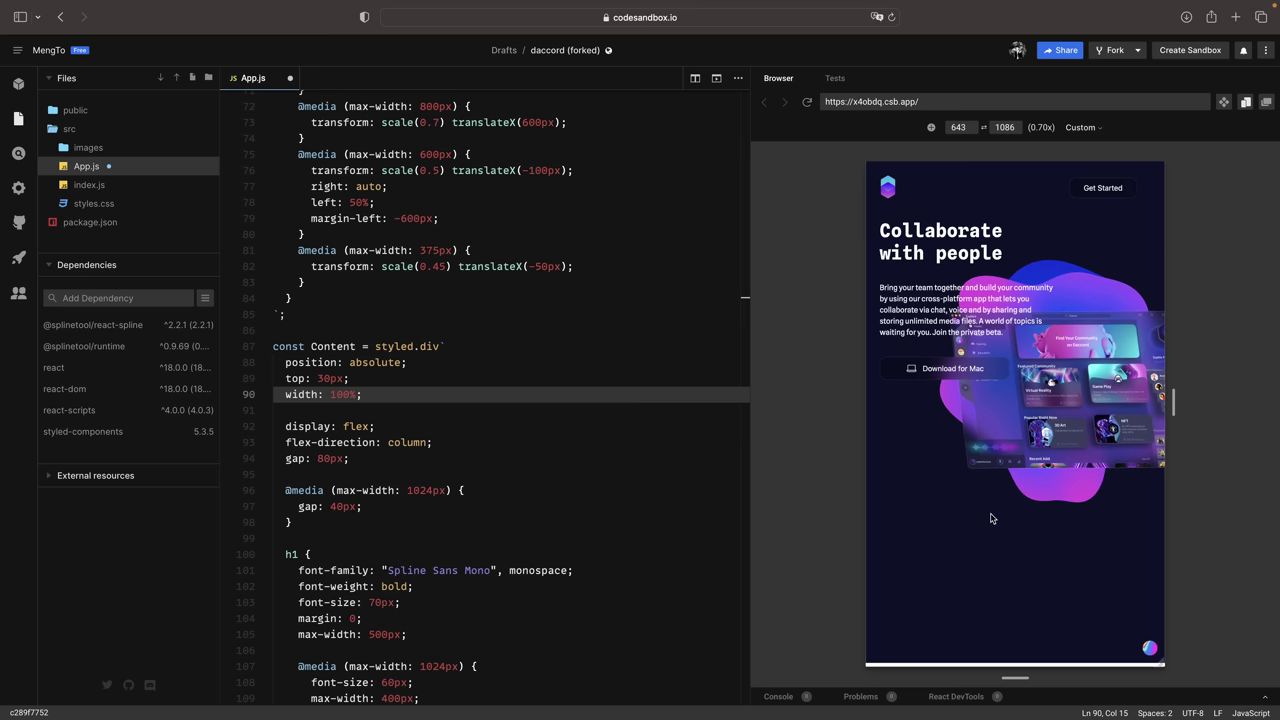
- Add width: 100%, height: 100% and overflow-x: hidden to the Wrapper styles, and hide the file sidebar
scroll(421, 388, up, 10)
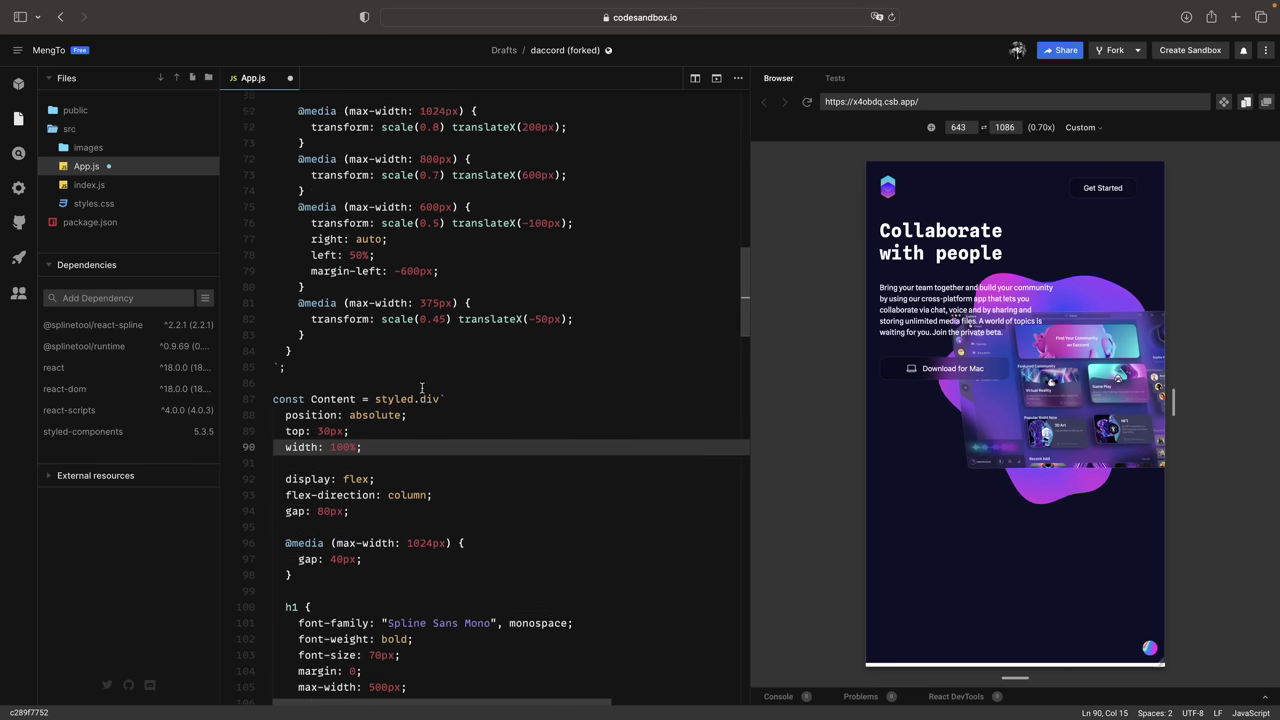
click(430, 372)
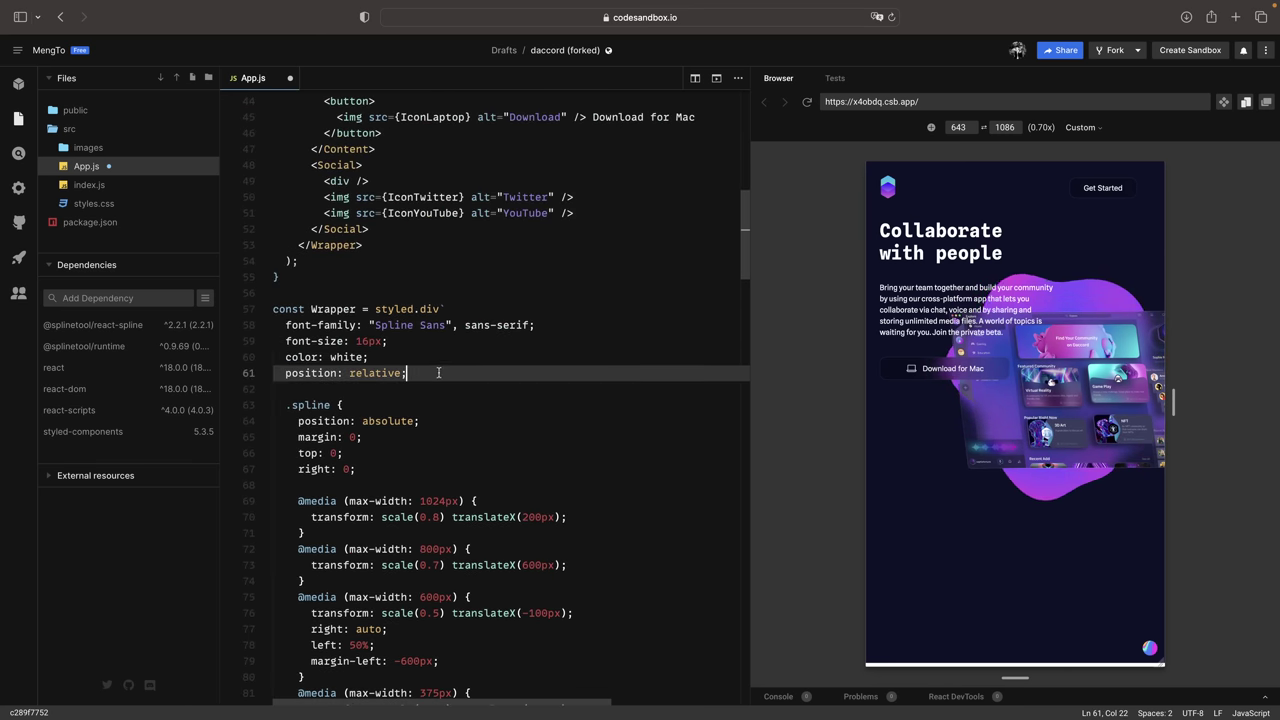
key(Return)
text(width)
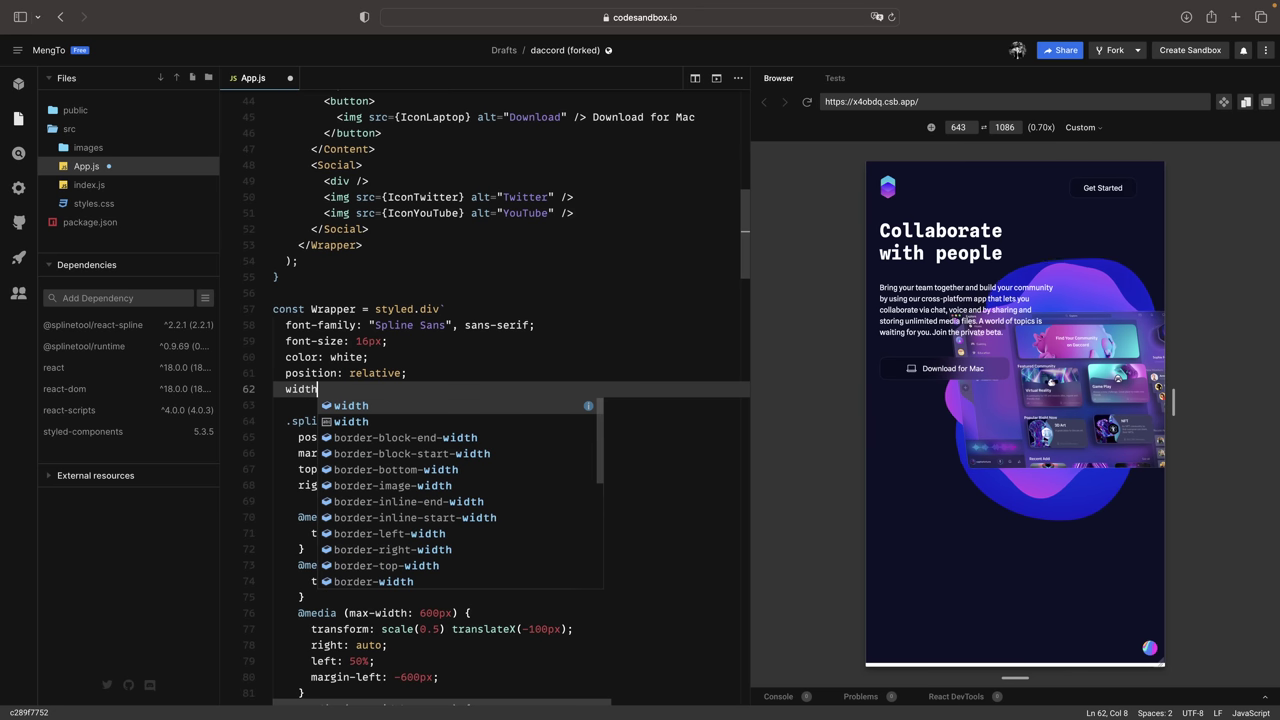
text(: 100%;)
key(Return)
text(height: 100%;)
key(Return)
text(overflow-x: hidden;)
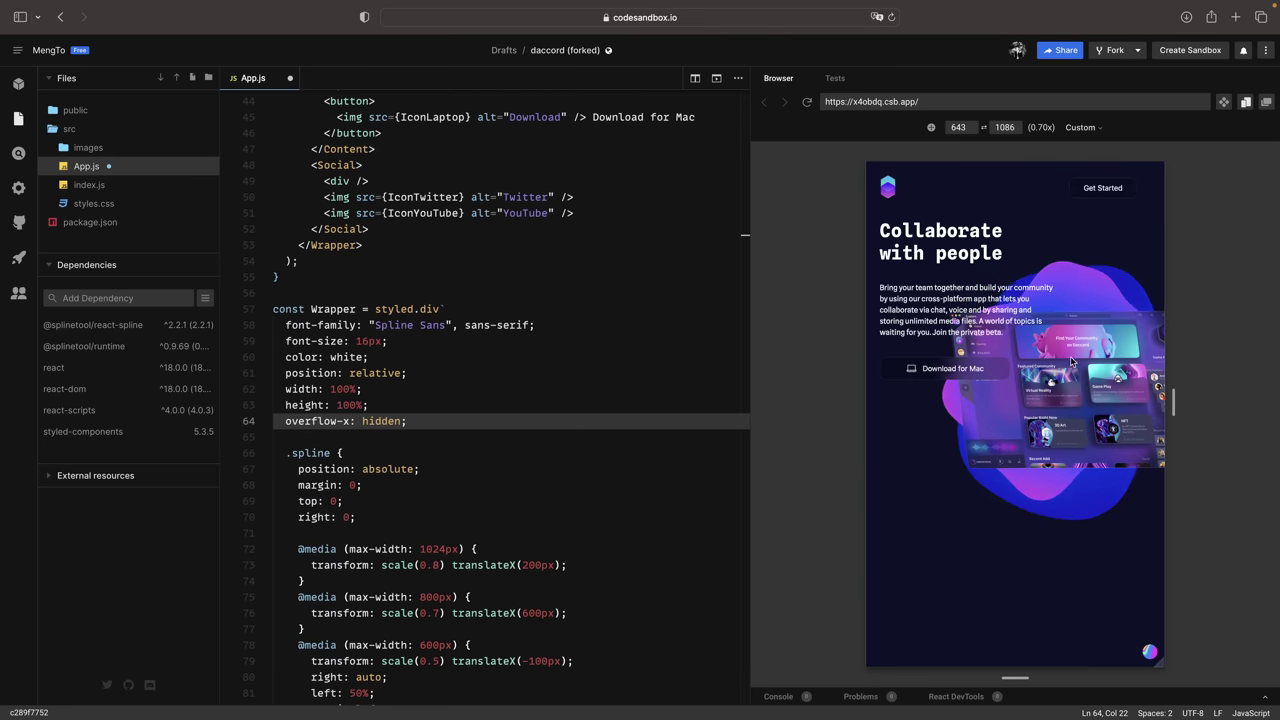
key(super+b)
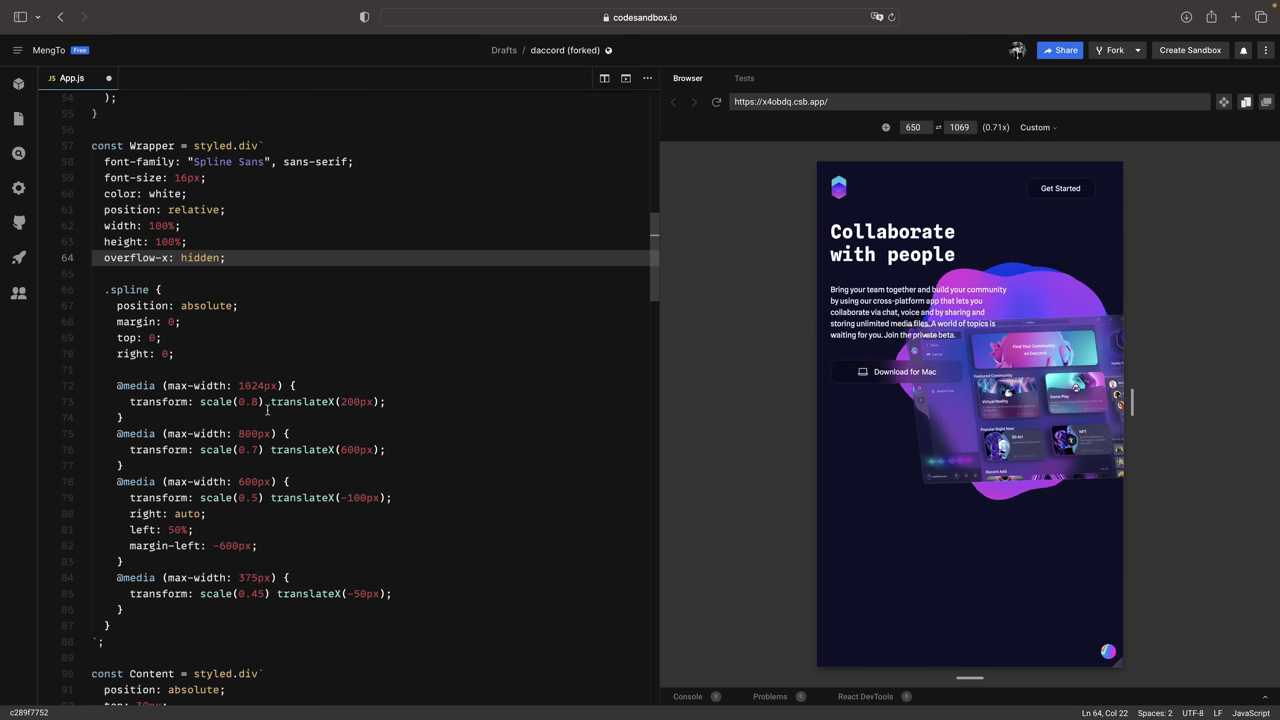
- Add transform-origin: top below the transform in the .spline 1024px media query
click(420, 405)
key(Return)
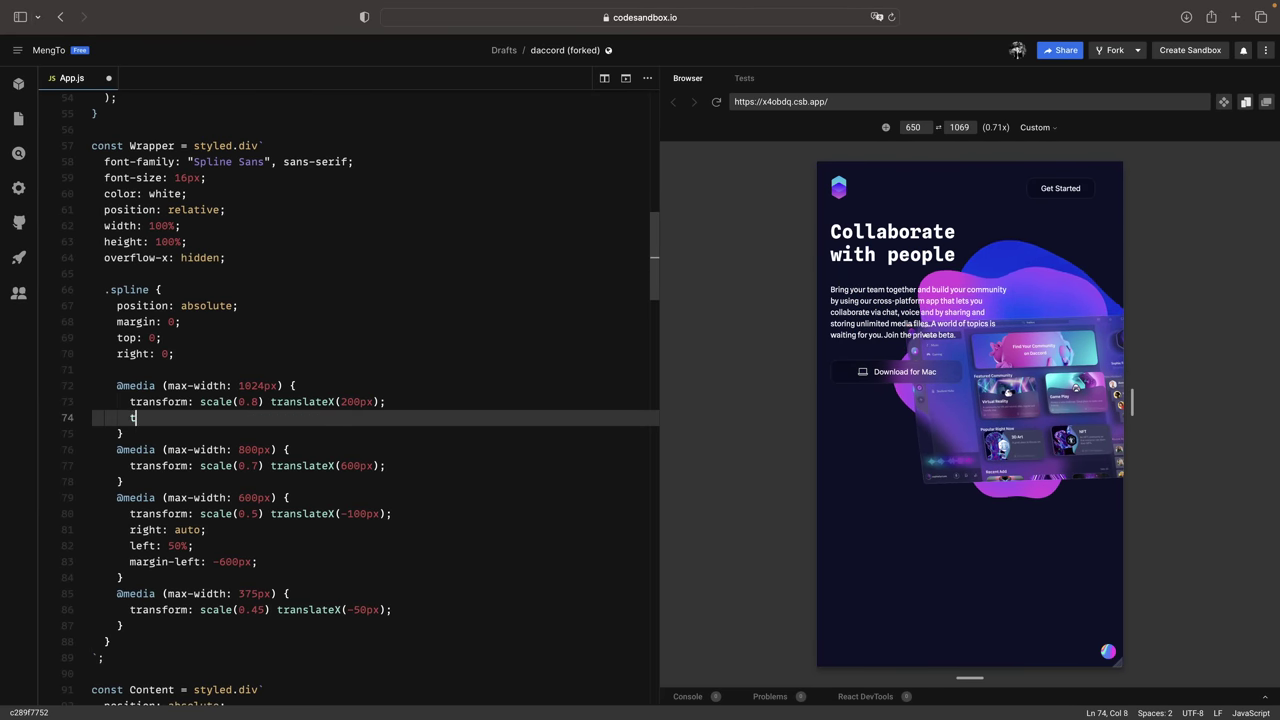
text(transform-o)
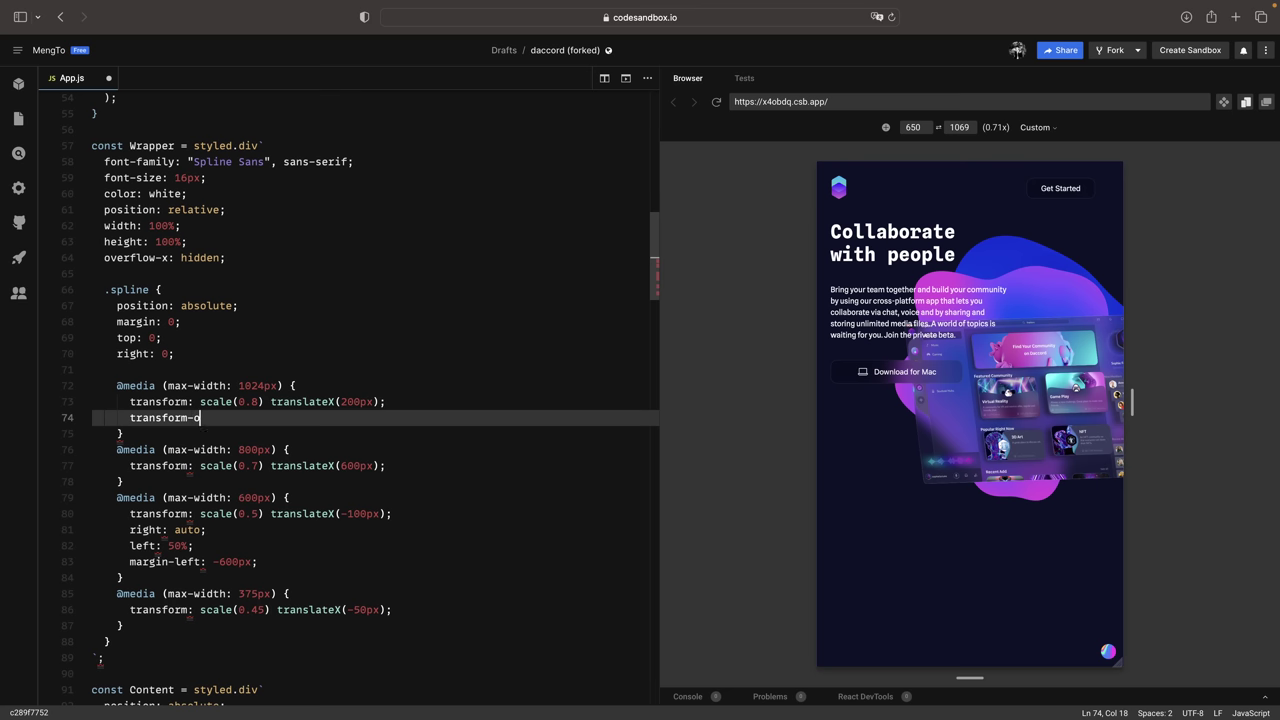
text(rigin: top;)
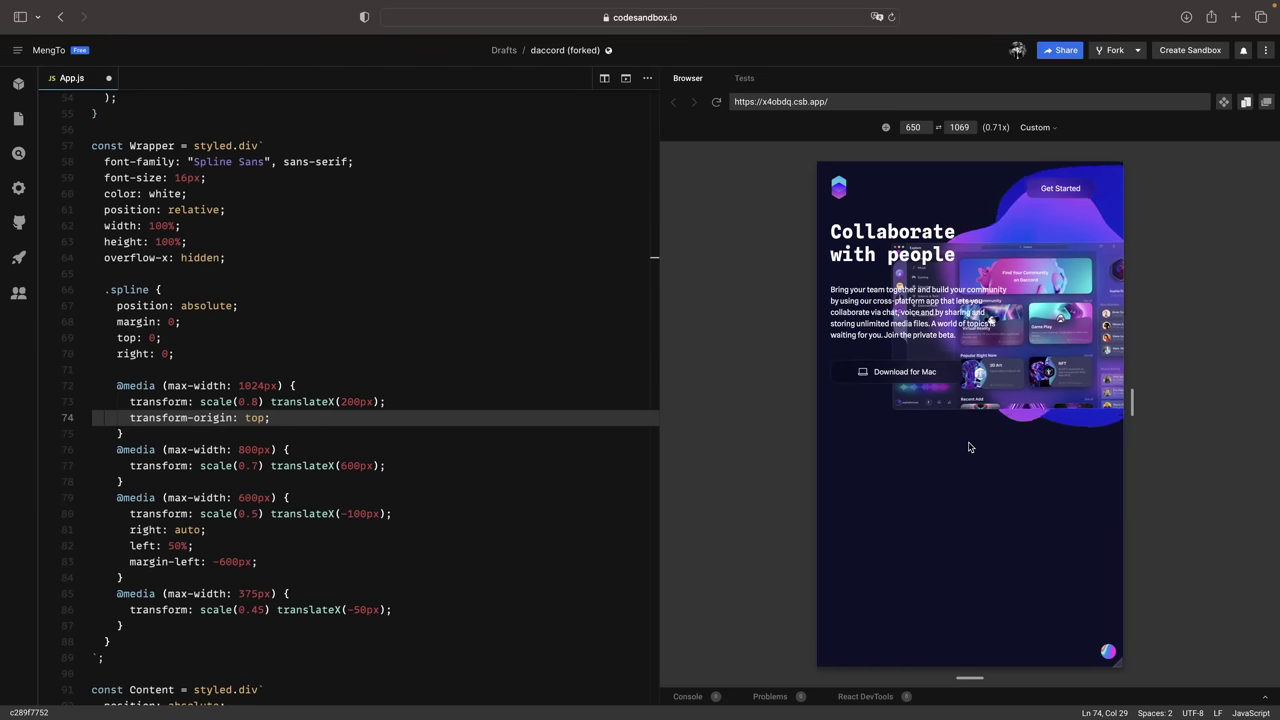
- Check the layout with the preview at about 1129 by 1039 and 745 by 1043 pixels, and in a slightly widened standalone browser window
drag(1123, 666, 1236, 649)
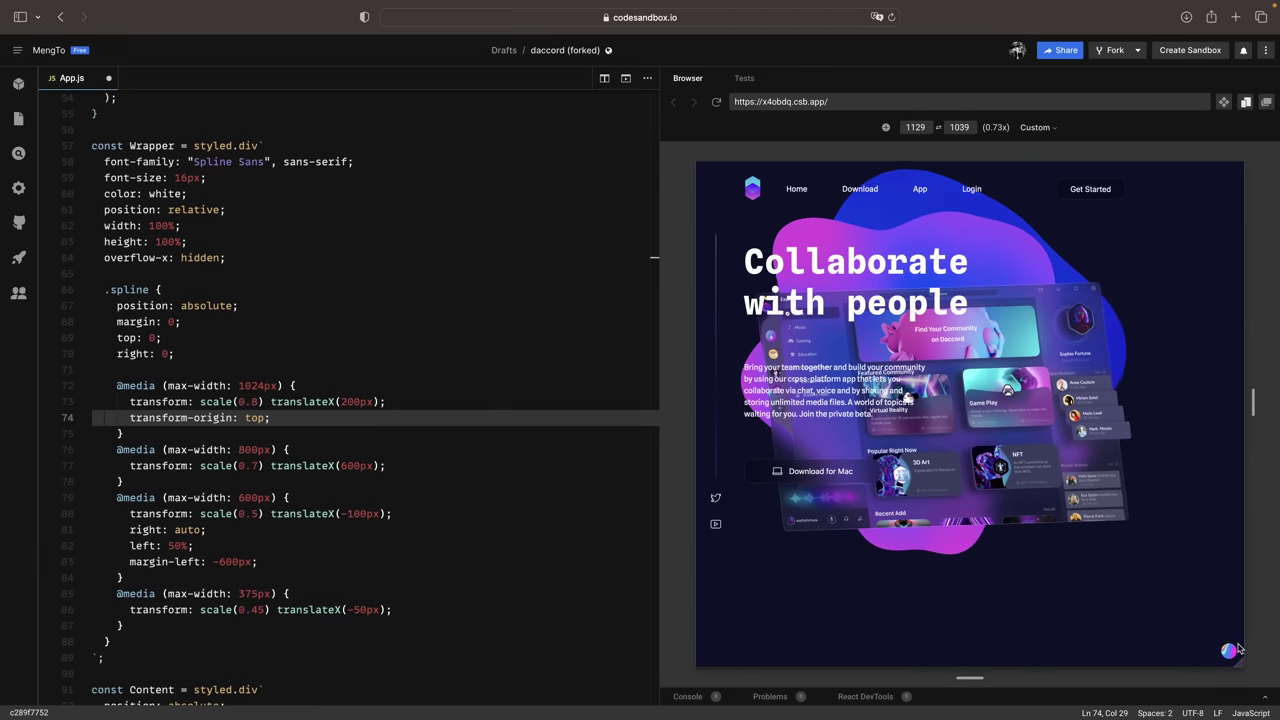
drag(1240, 662, 1147, 662)
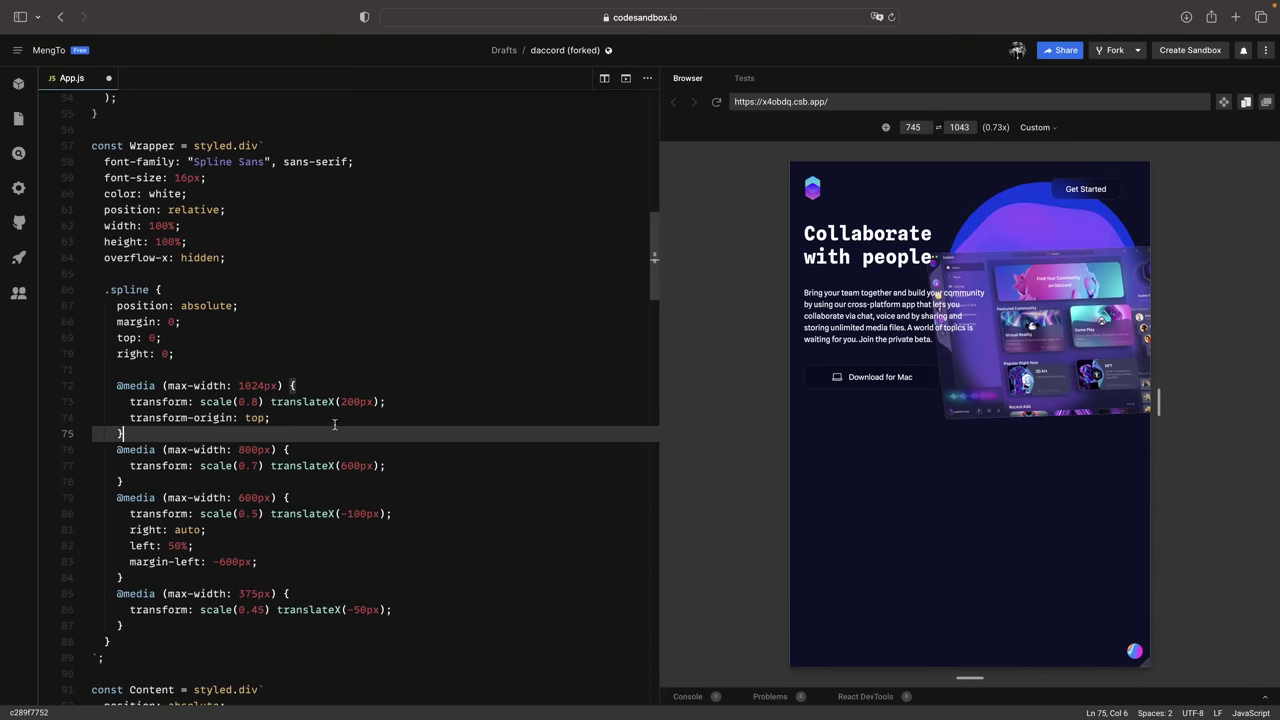
scroll(342, 415, up, 9)
scroll(342, 415, up, 9)
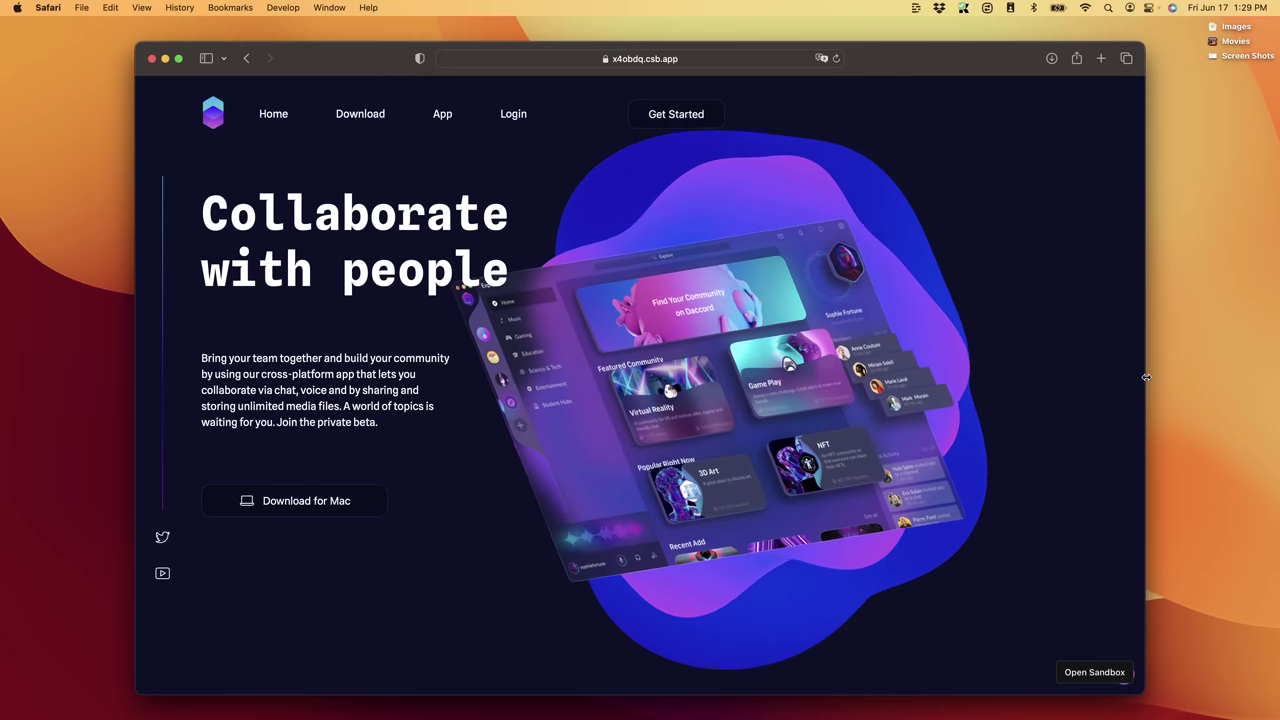
mouse_move(1144, 390)
alt+mouse_down()
mouse_move(858, 396)
mouse_move(1162, 399)
alt+mouse_up()
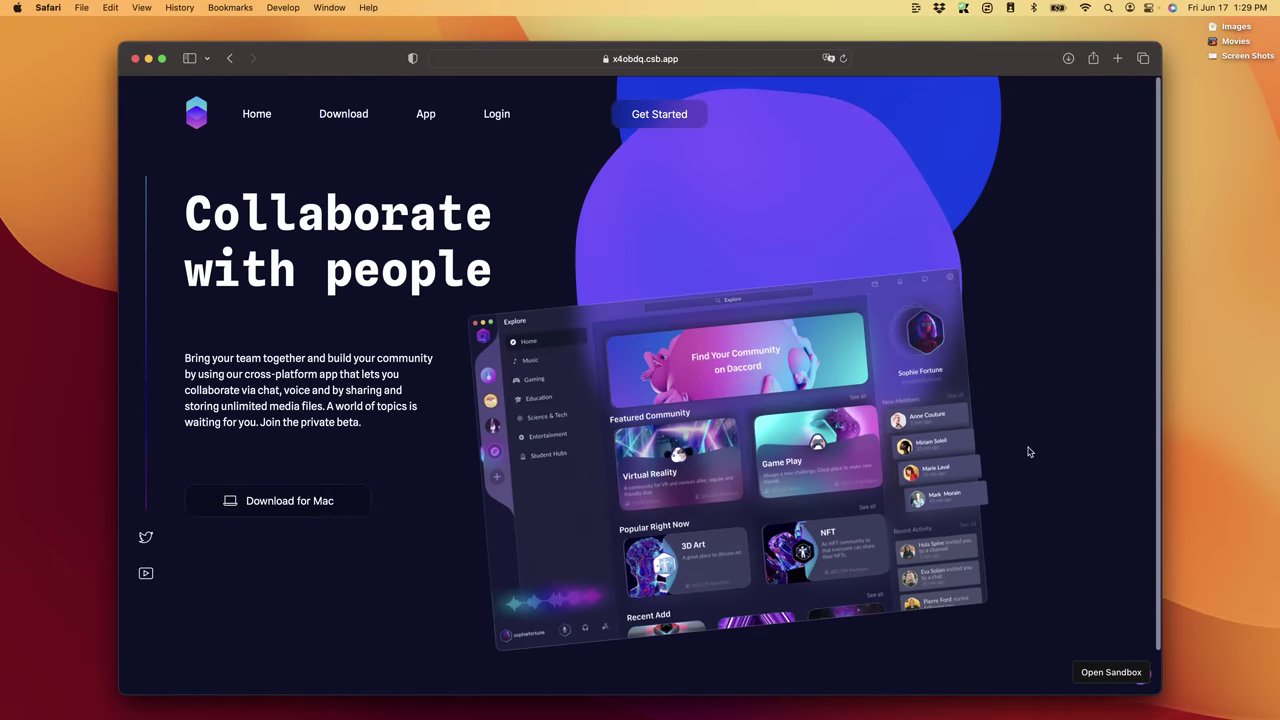